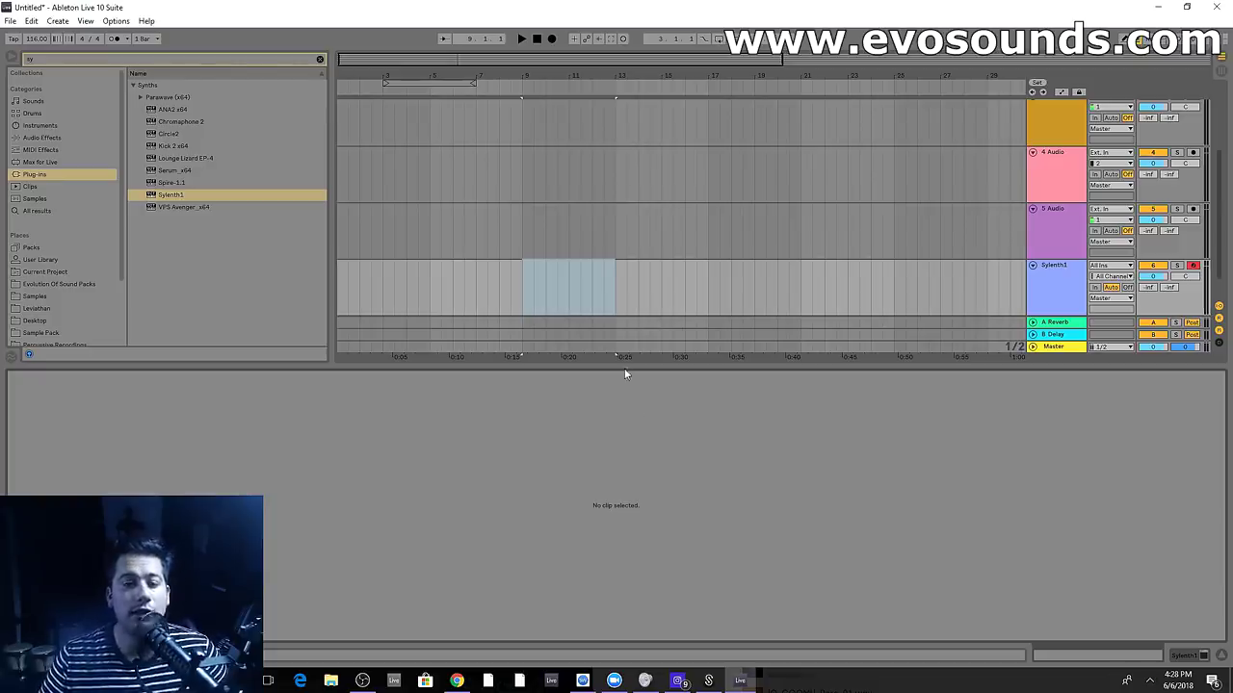
drag(624, 371, 626, 647)
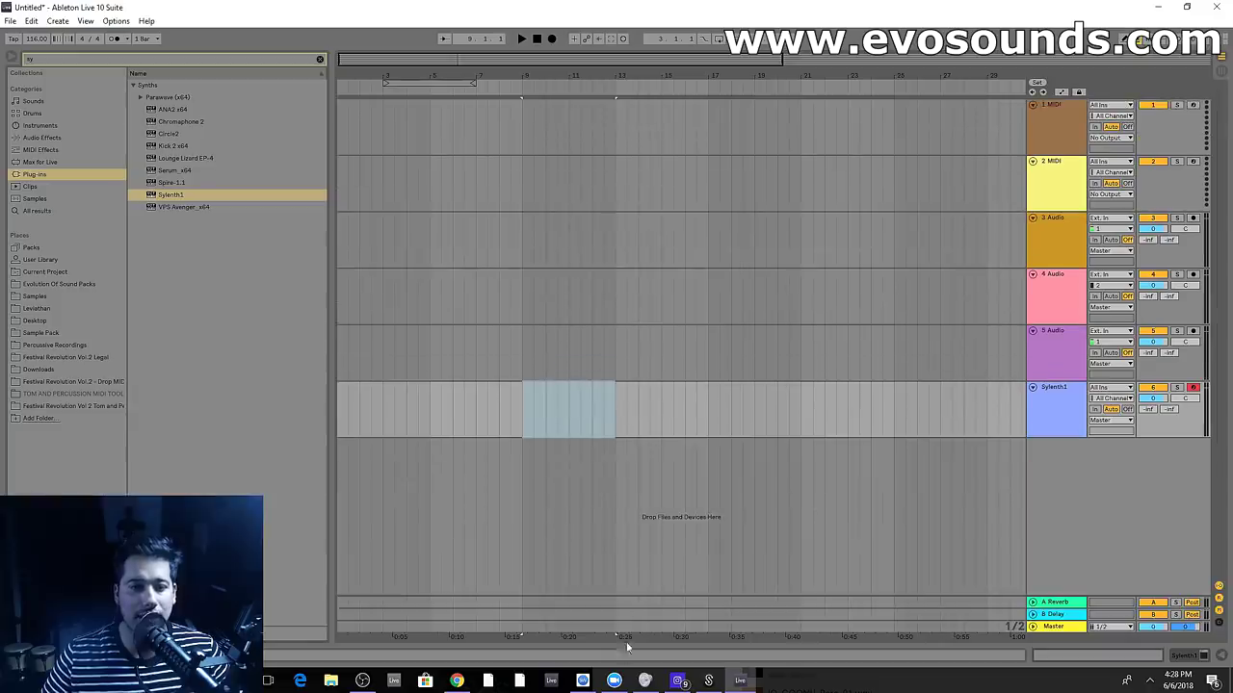
double_click(1041, 407)
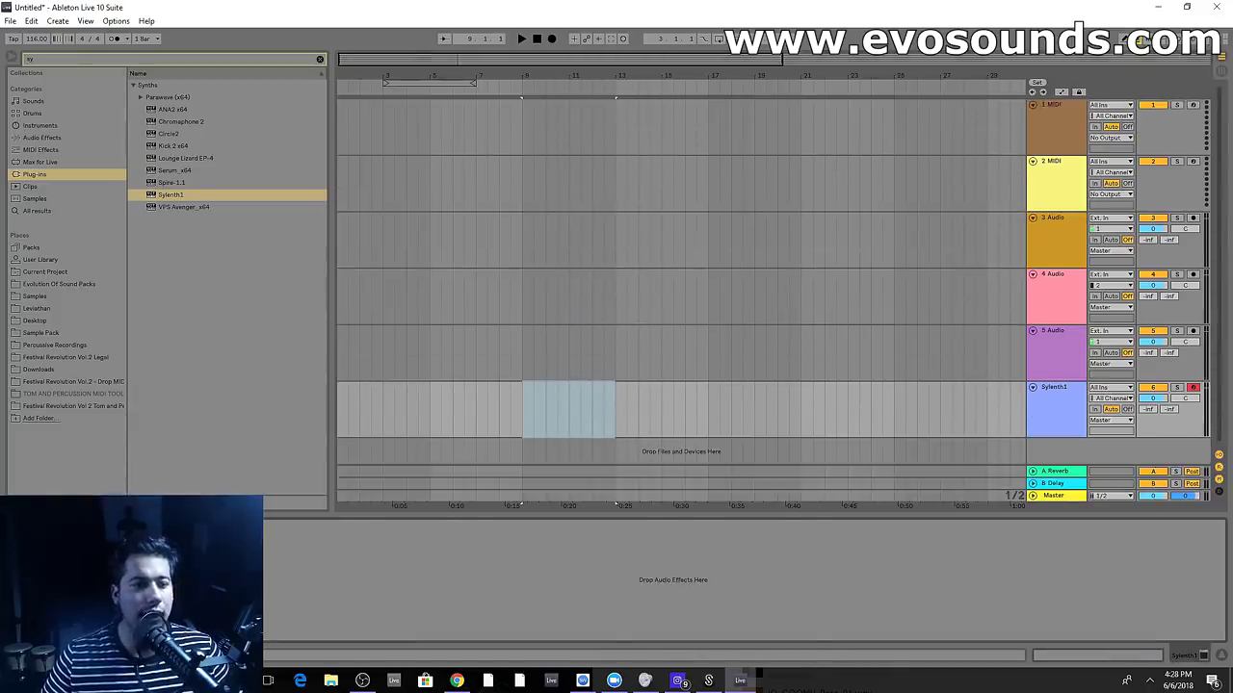
click(812, 281)
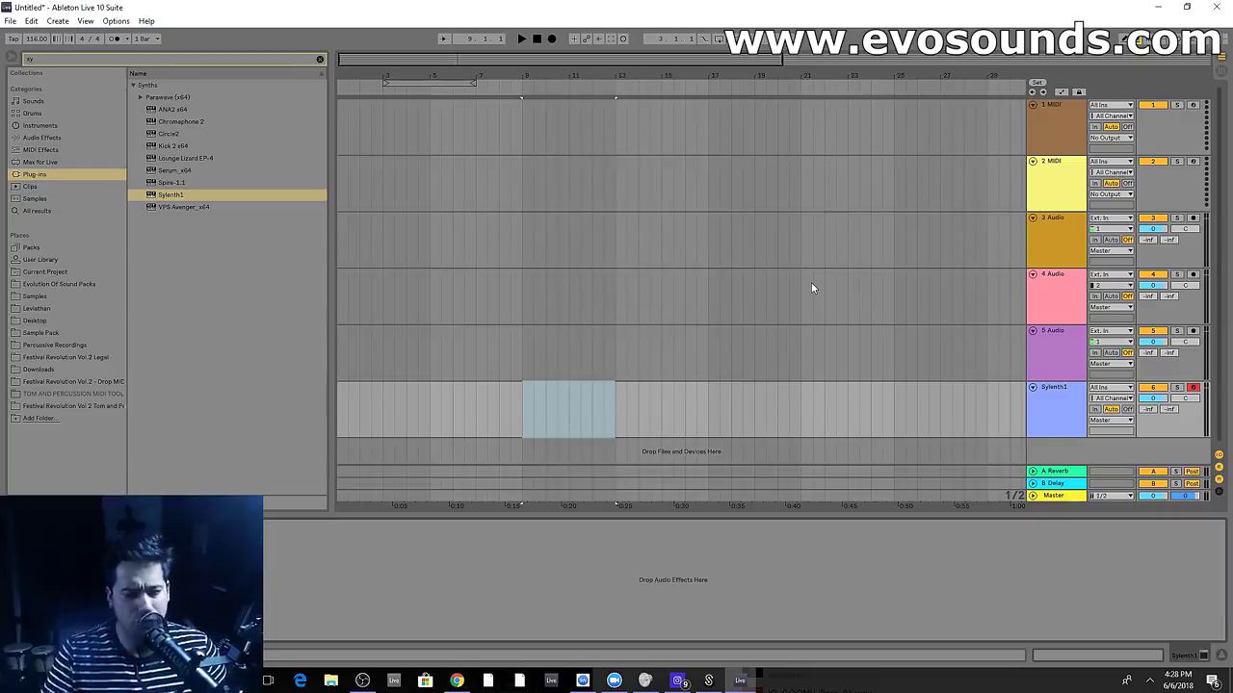
Switch to Chrome, search the web for "DUA LIPA NEW RULES BPM" and look up the song's key and BPM on Tunebat
click(456, 681)
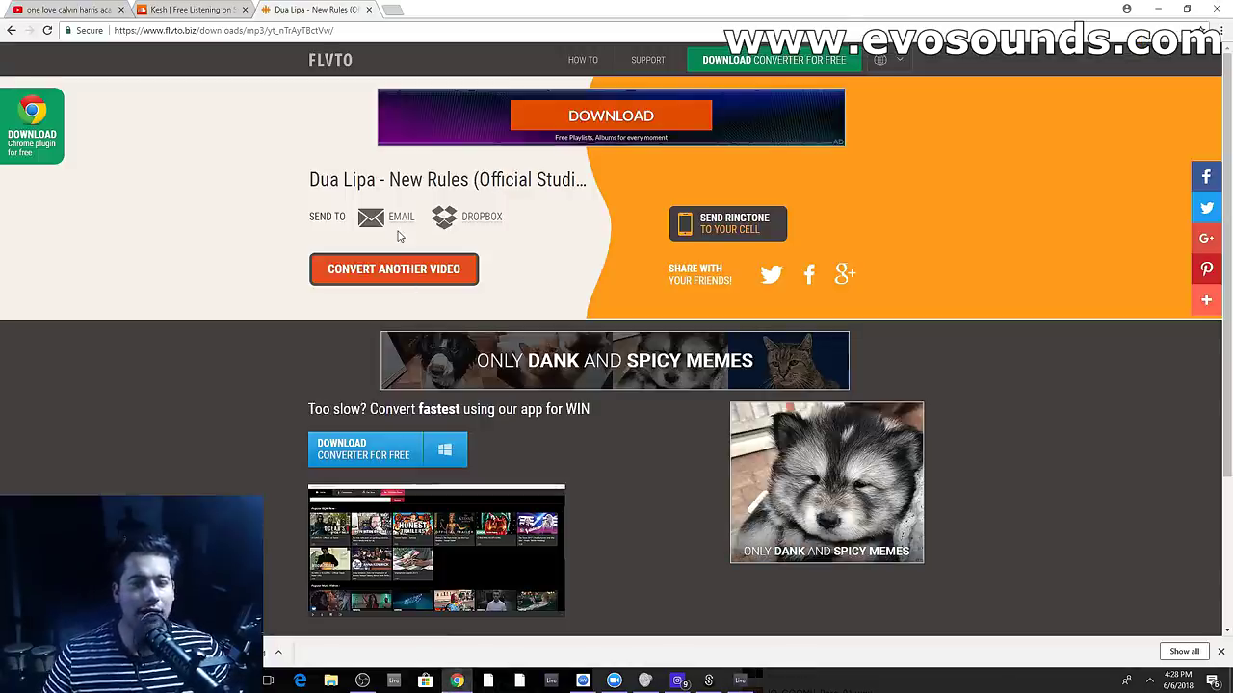
click(63, 11)
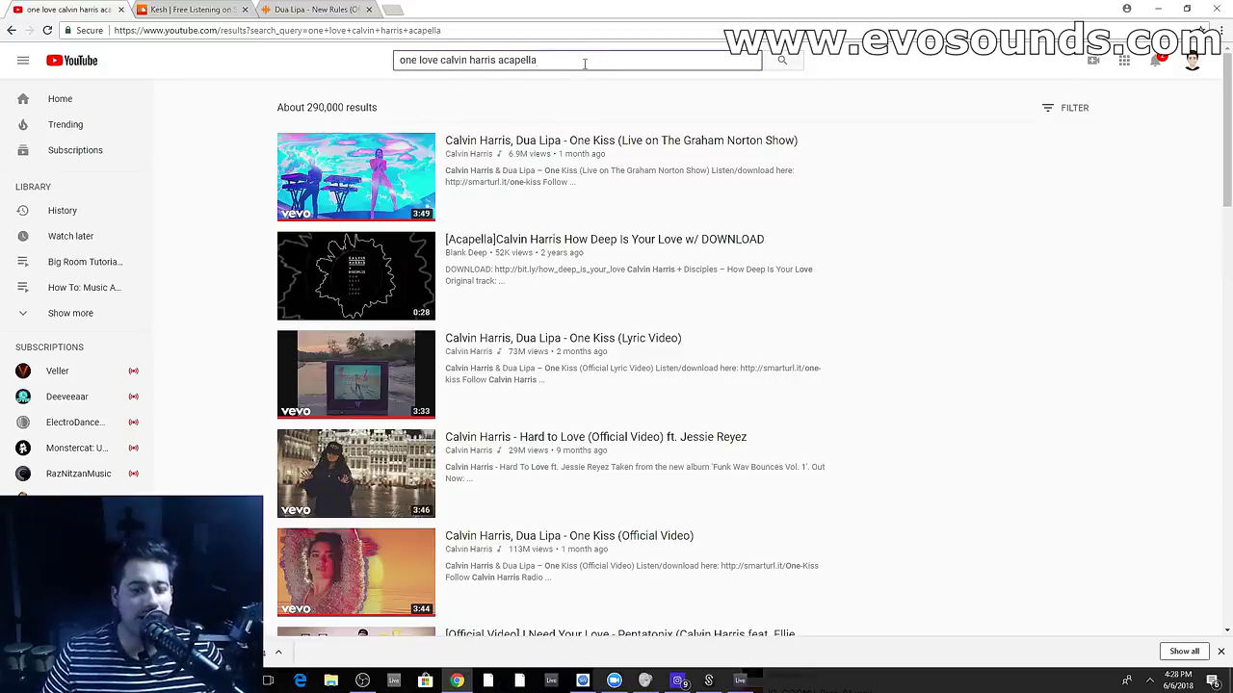
drag(568, 53, 353, 61)
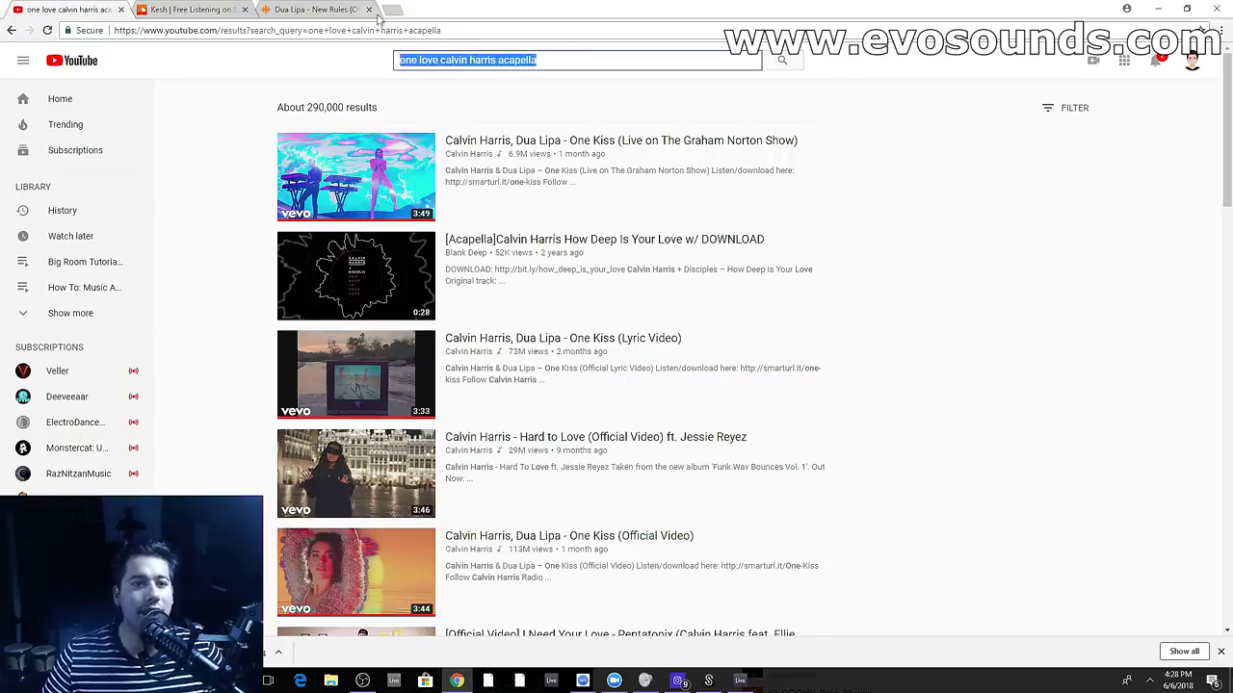
click(395, 13)
text(DUA LIPA)
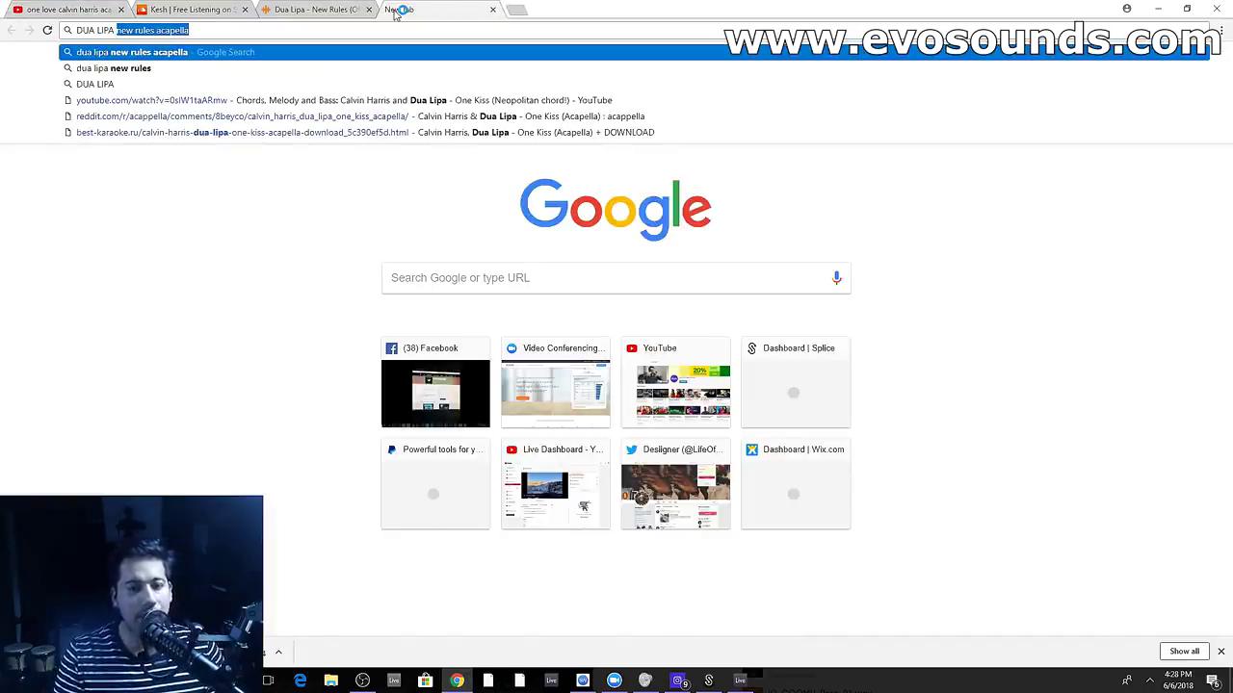
text( NEW)
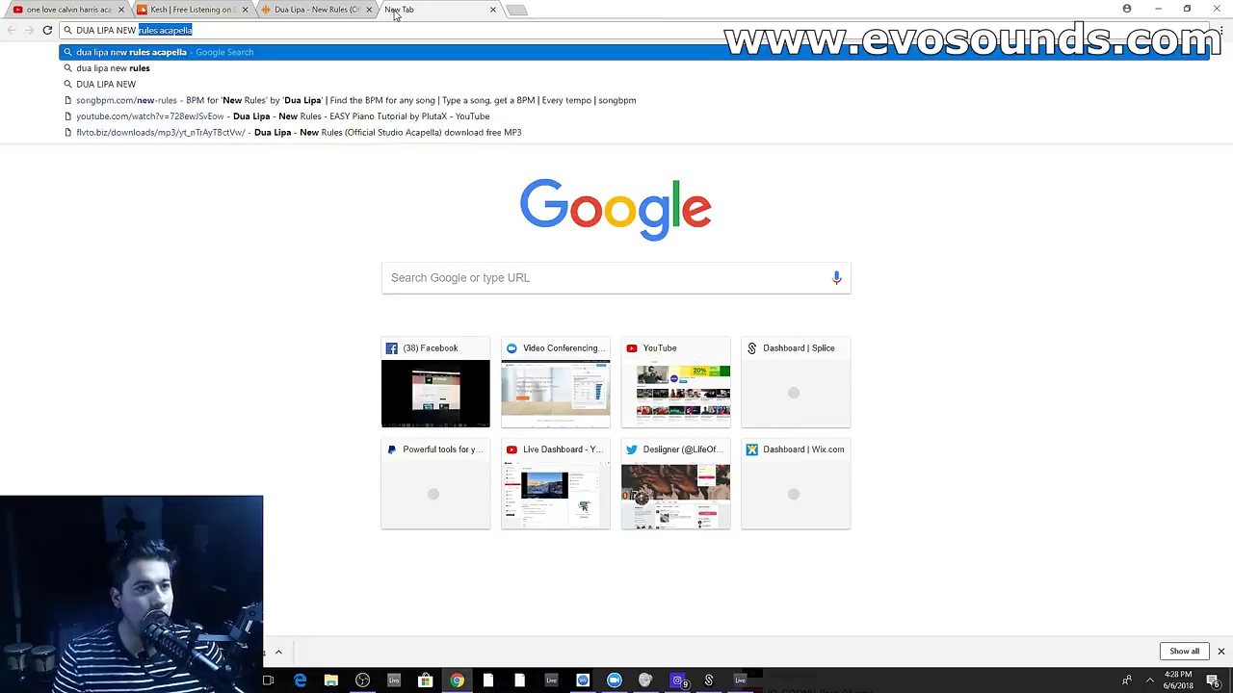
text( RULES BPM)
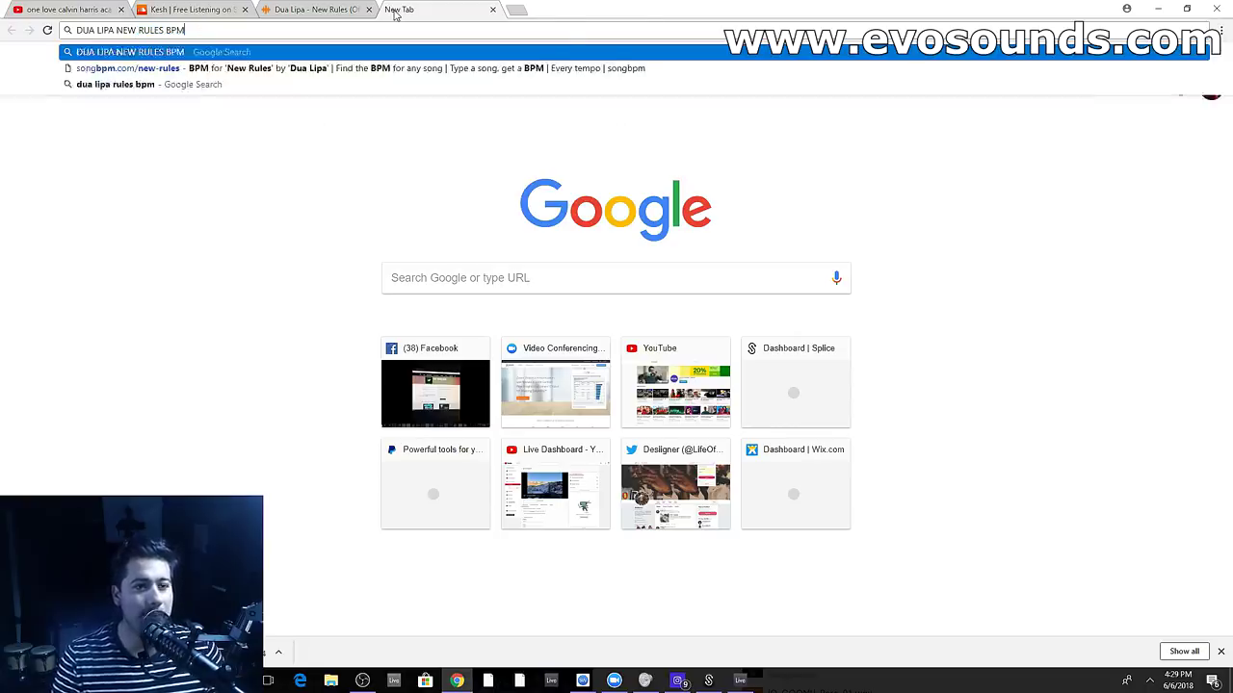
key(Return)
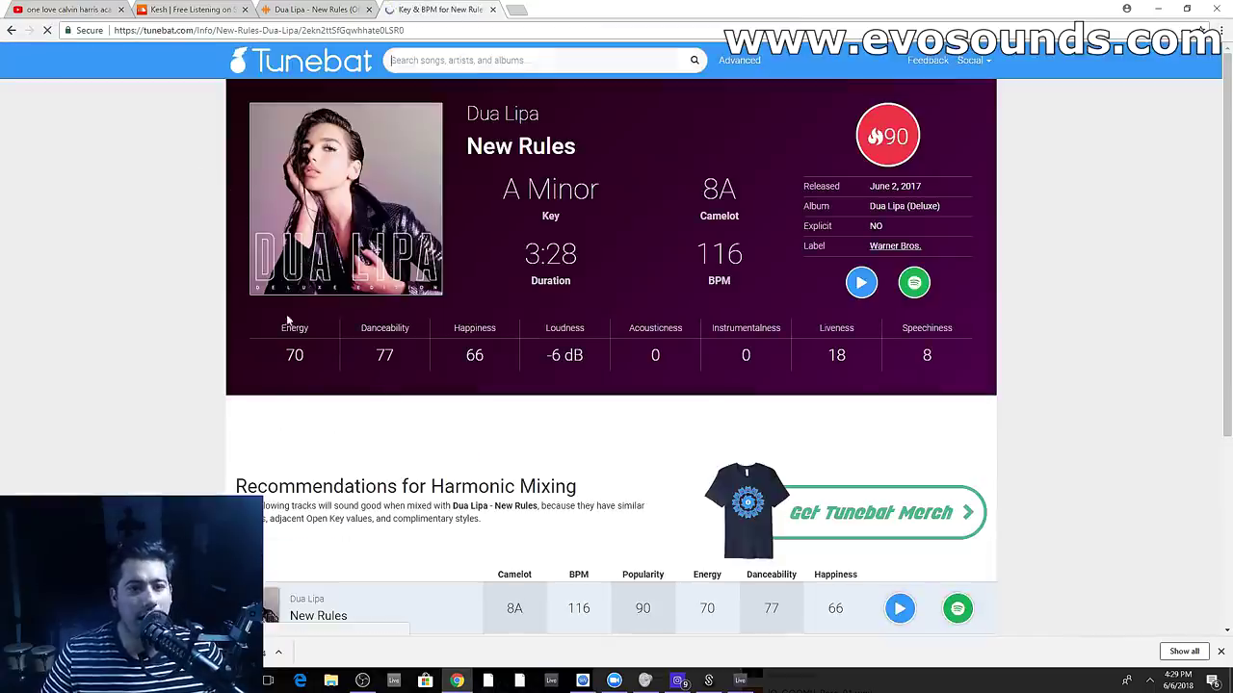
drag(503, 189, 599, 190)
drag(696, 253, 740, 255)
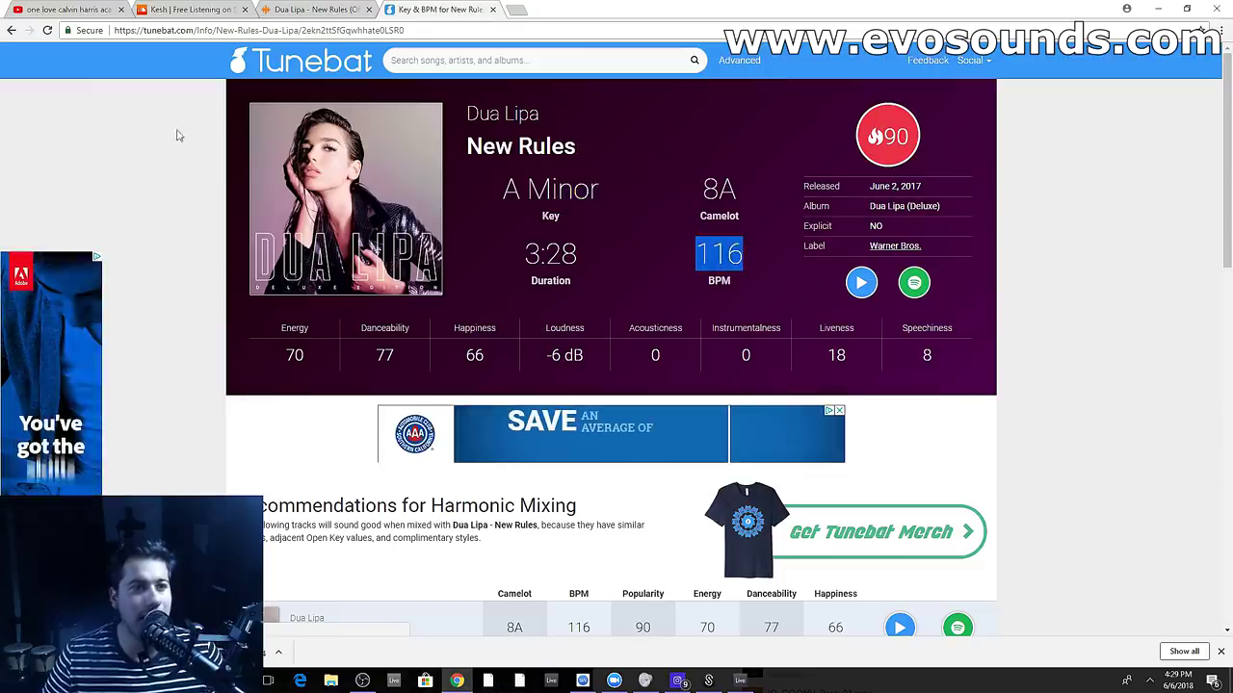
Search YouTube for "NEW RULES PIANO" and open the Dua Lipa - New Rules EASY Piano Tutorial video
click(85, 9)
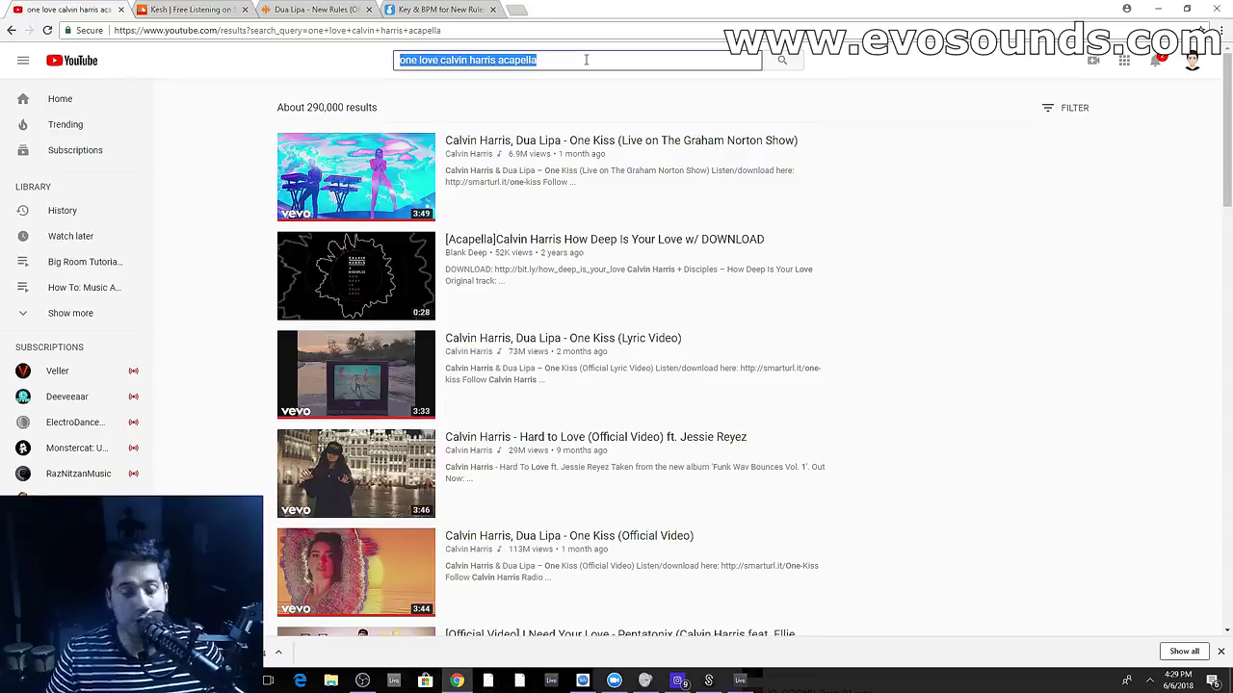
text(NEW RUL)
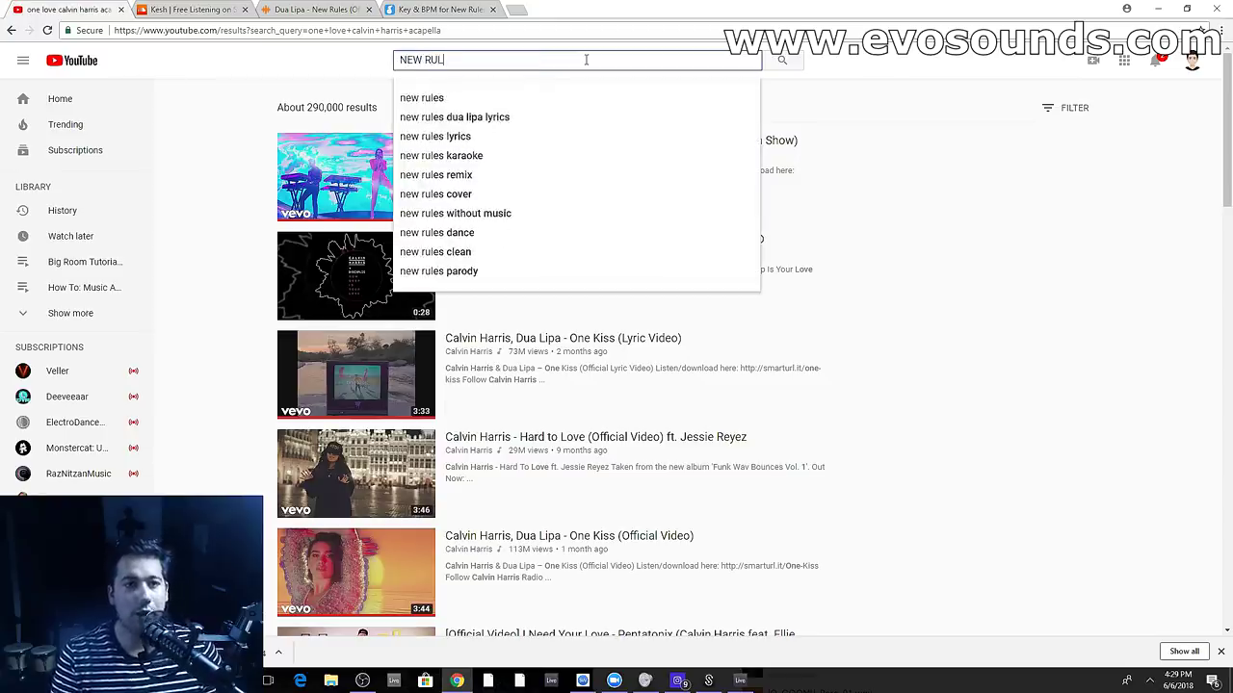
text(ES PIANO)
key(Return)
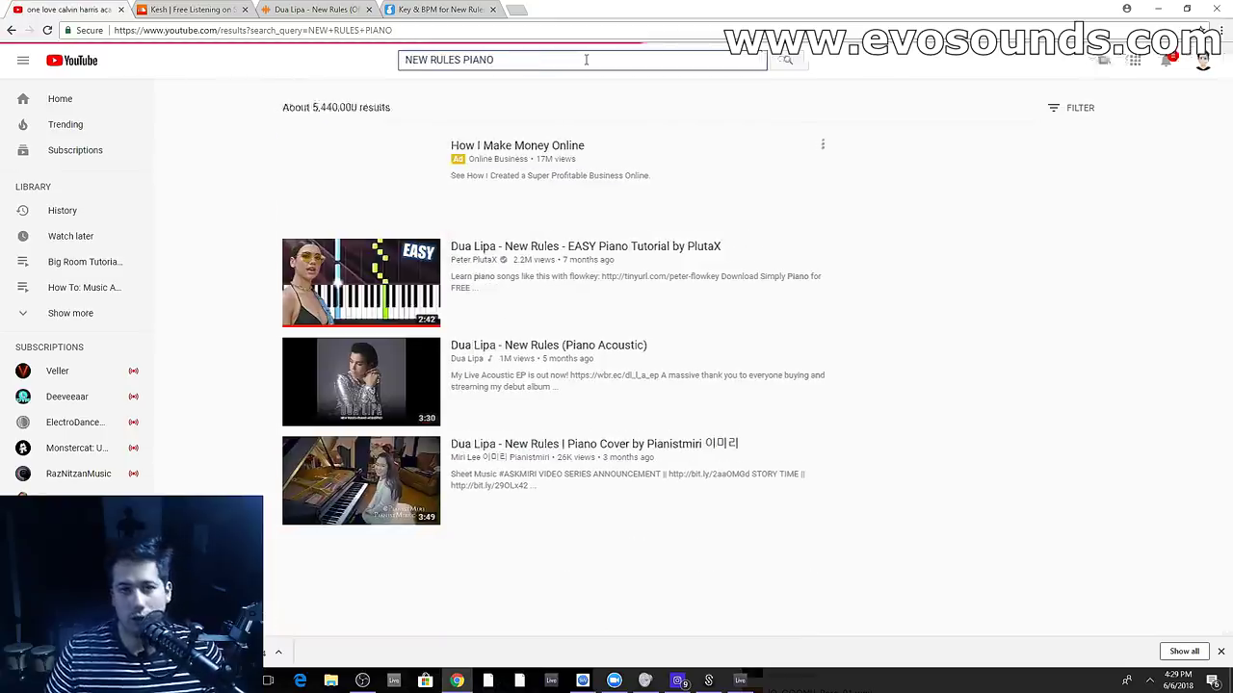
click(535, 241)
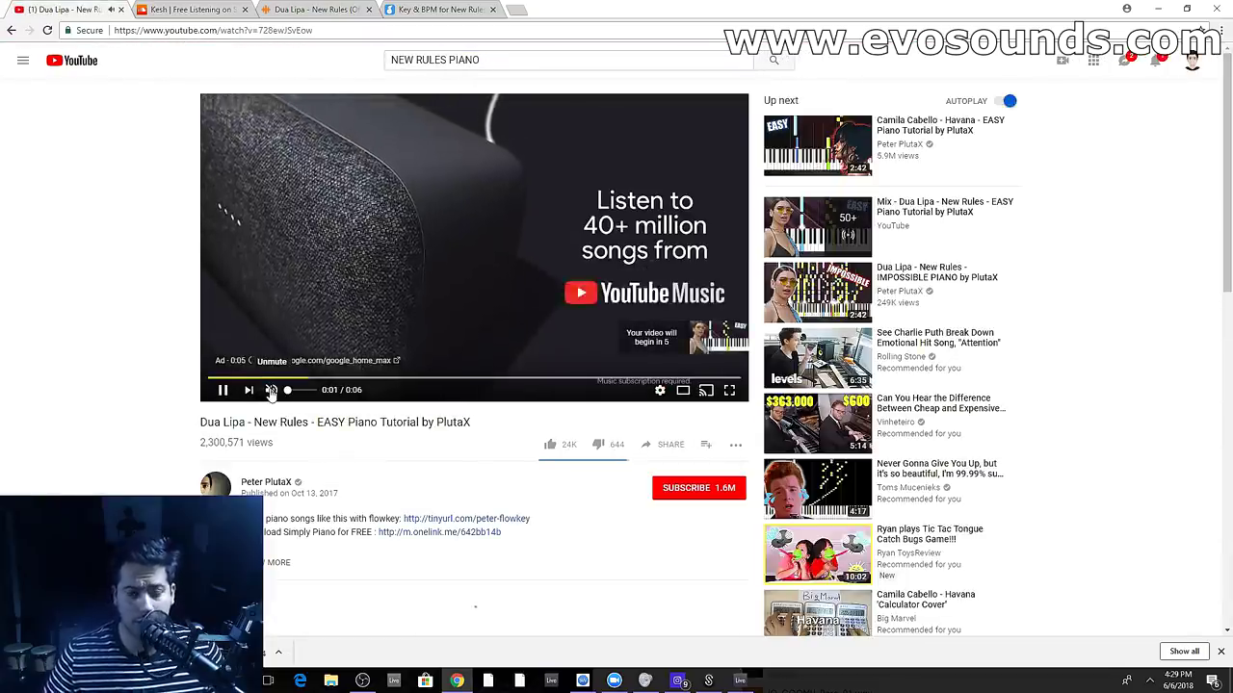
Play the piano tutorial with sound, pausing to study the song's bass notes and melody
click(272, 391)
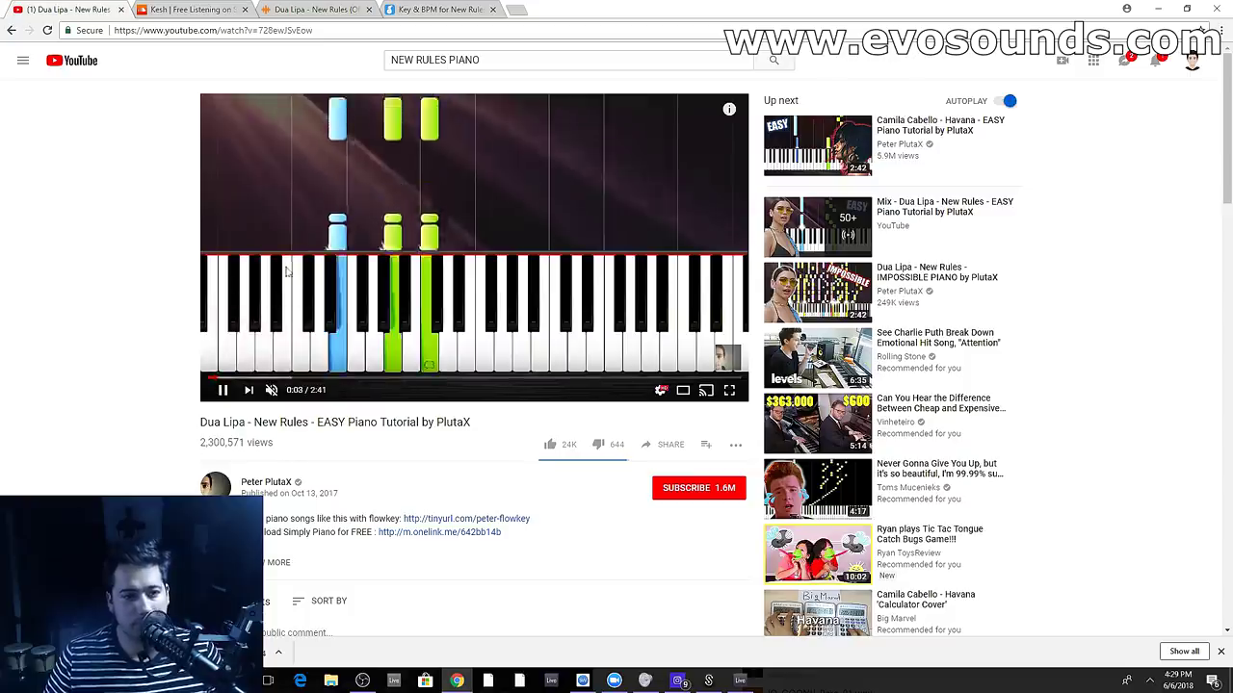
click(270, 390)
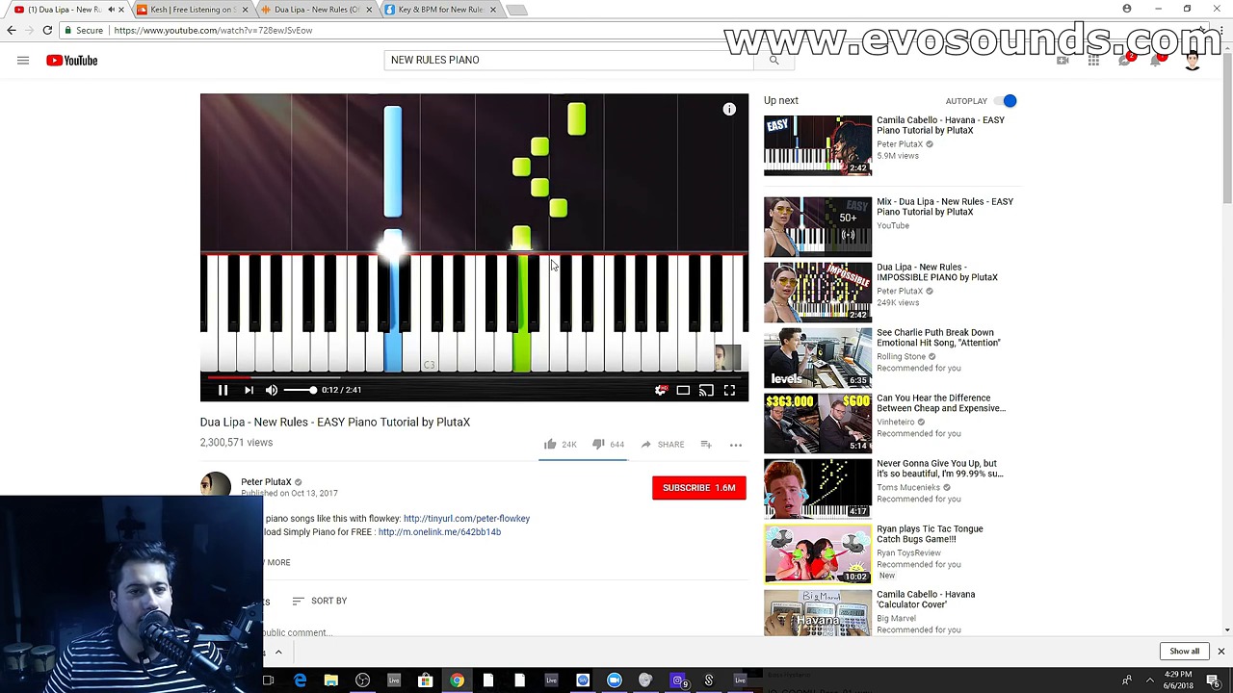
click(356, 236)
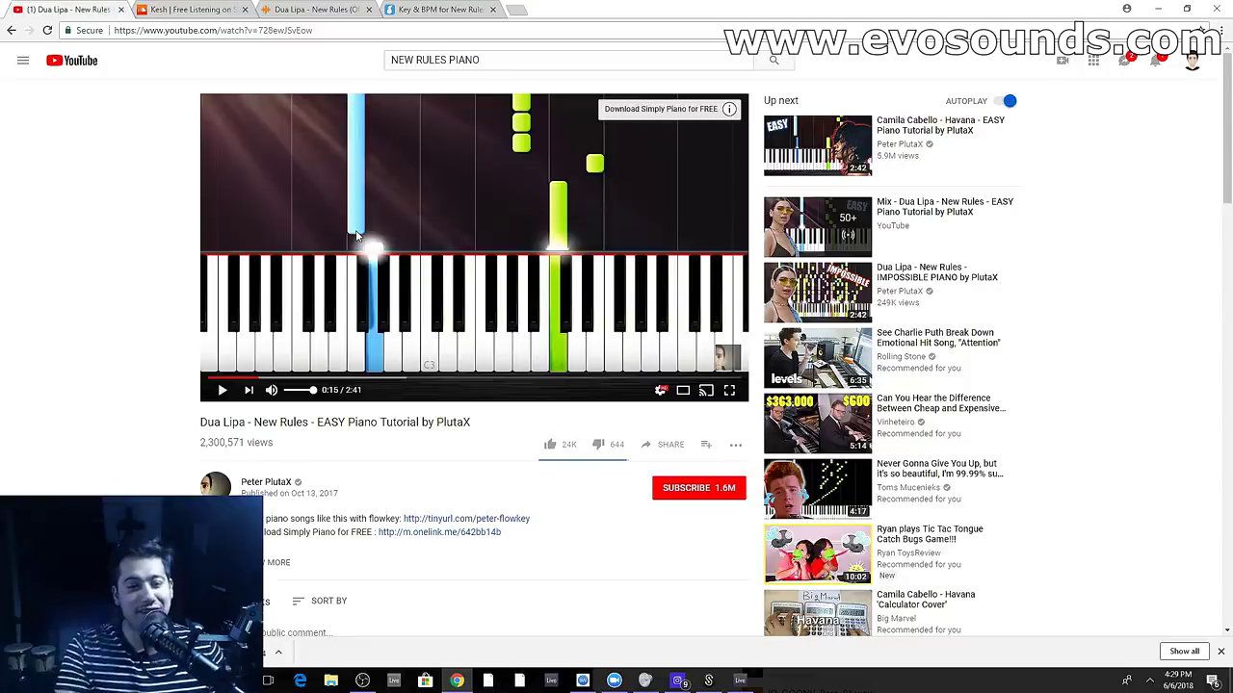
click(357, 236)
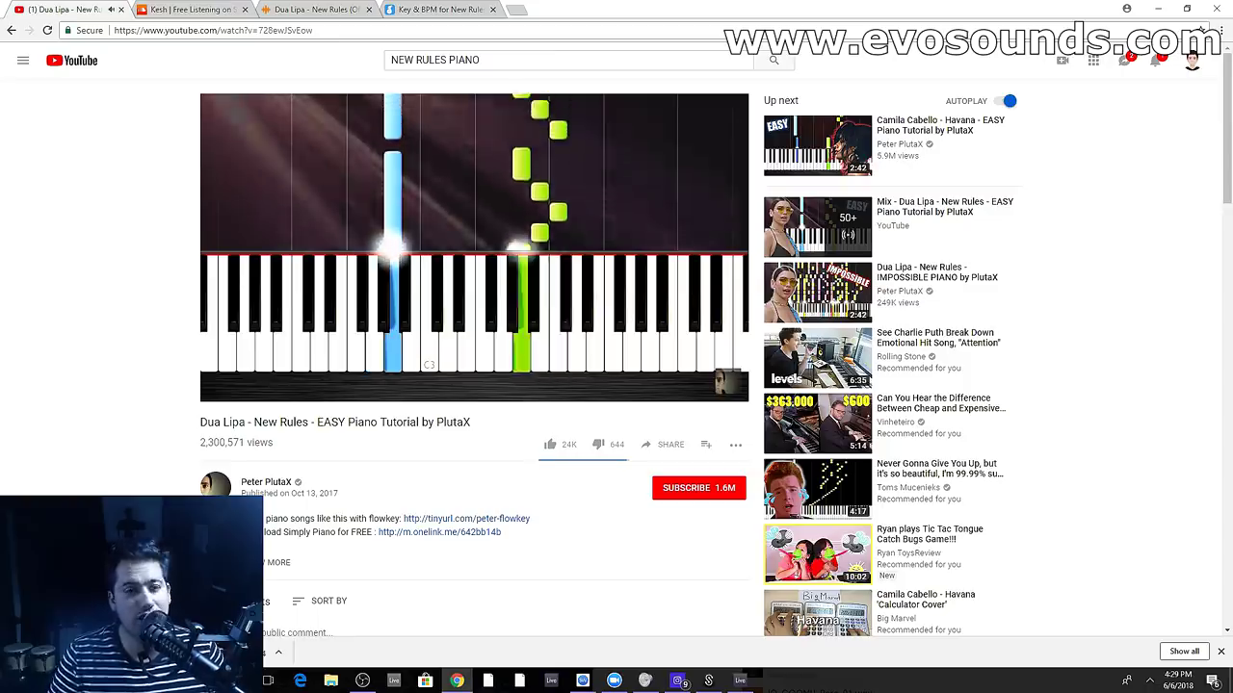
click(430, 191)
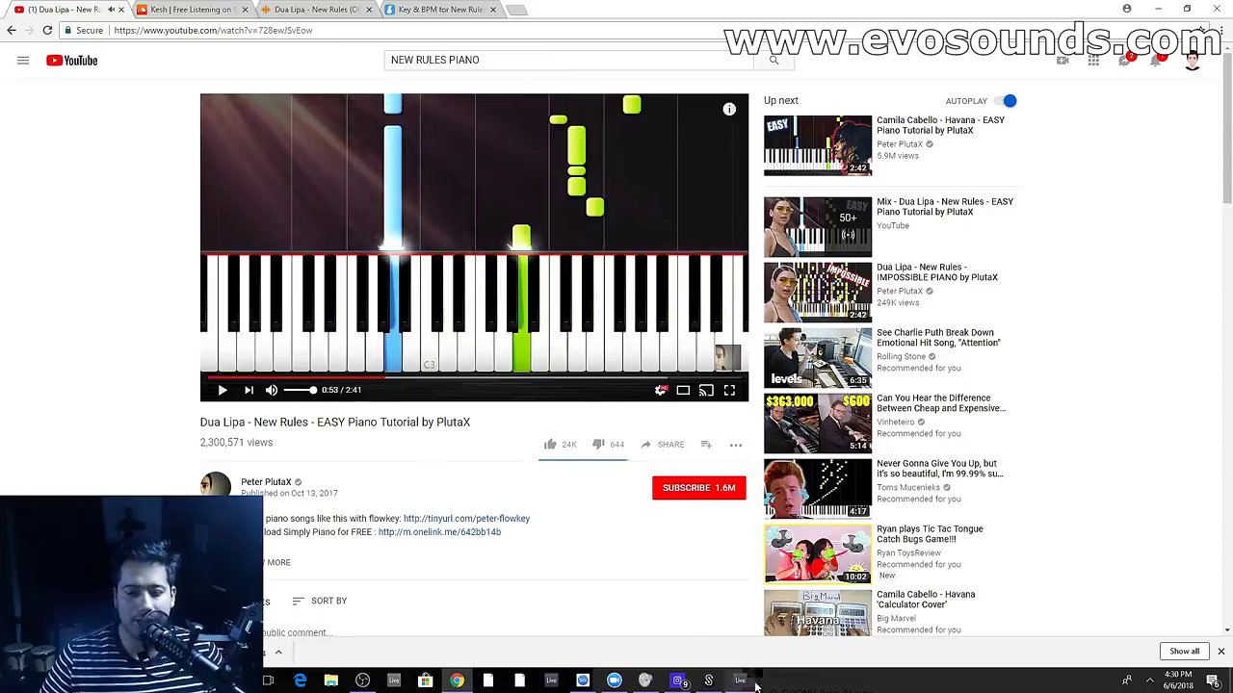
Import the downloaded Dua Lipa - New Rules (Official Studio Acapella) file from Chrome onto Ableton Live's 5 Audio track
click(753, 683)
click(456, 681)
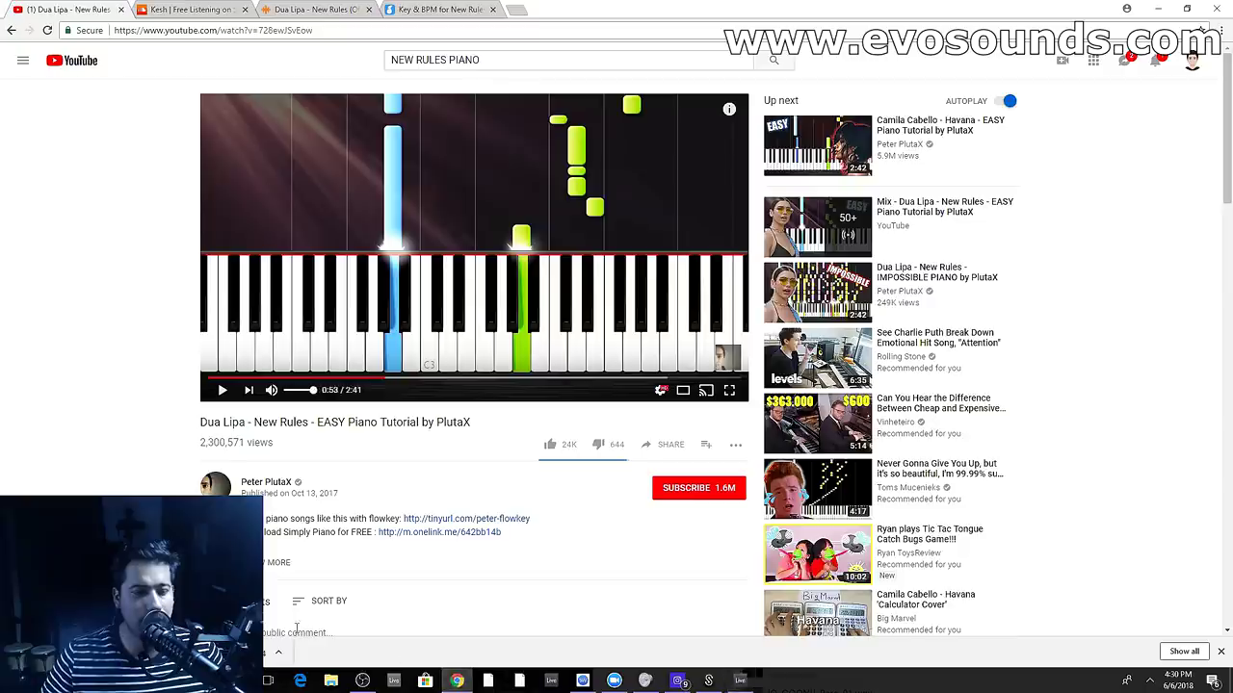
drag(192, 653, 281, 338)
drag(436, 63, 436, 60)
mouse_move(455, 330)
mouse_down()
mouse_move(372, 353)
mouse_move(436, 337)
mouse_up()
click(370, 345)
drag(350, 58, 350, 79)
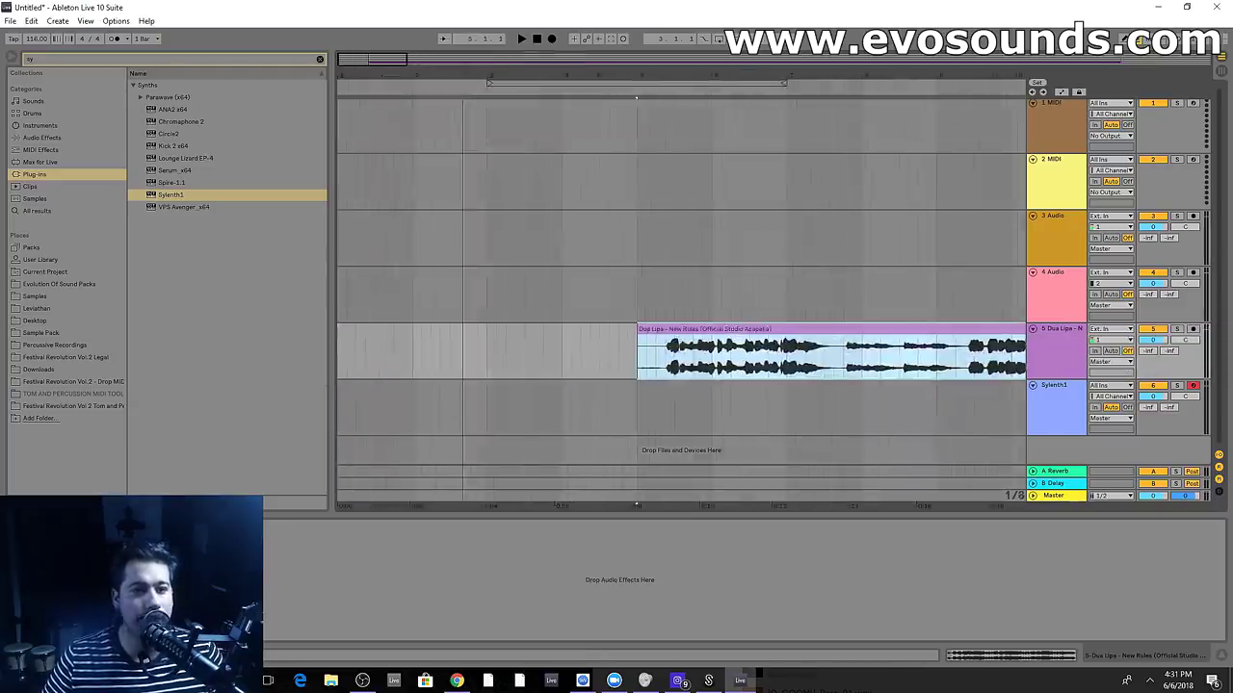
Align the acapella clip so its vocal starts at bar 4, and play it back
drag(638, 329, 590, 340)
key(space)
drag(367, 68, 370, 50)
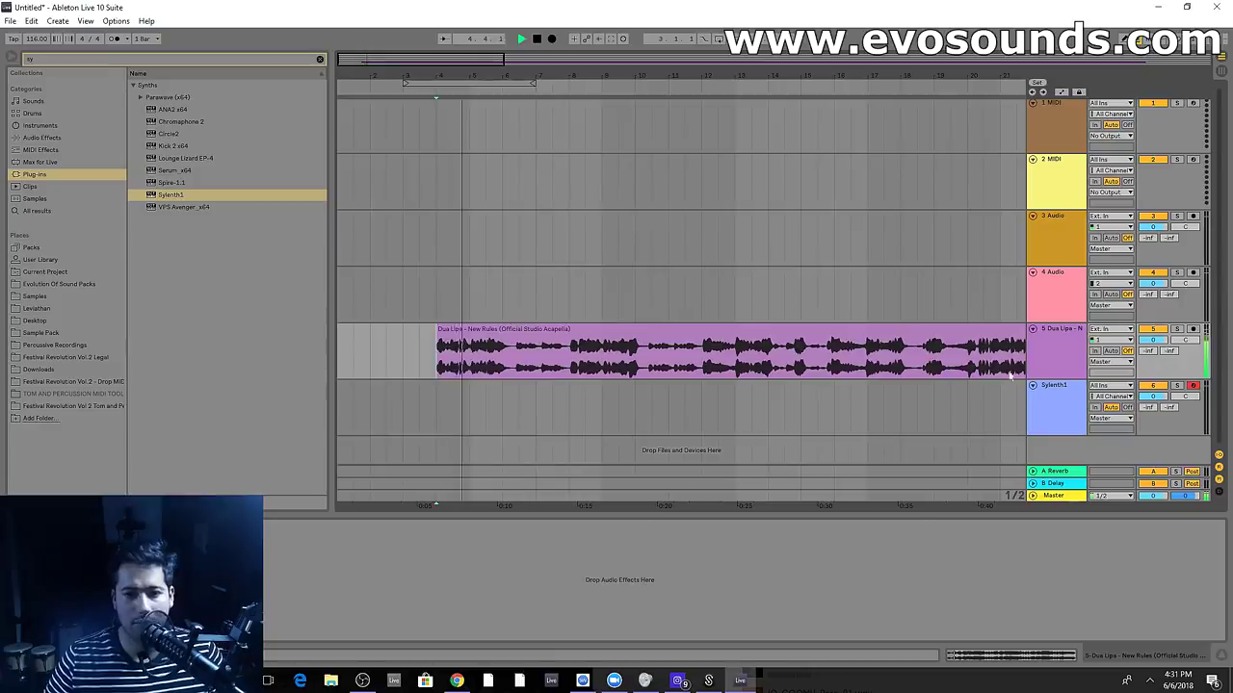
Turn Warp off and back on for the acapella clip, and set the project tempo to 128 BPM
double_click(450, 330)
key(space)
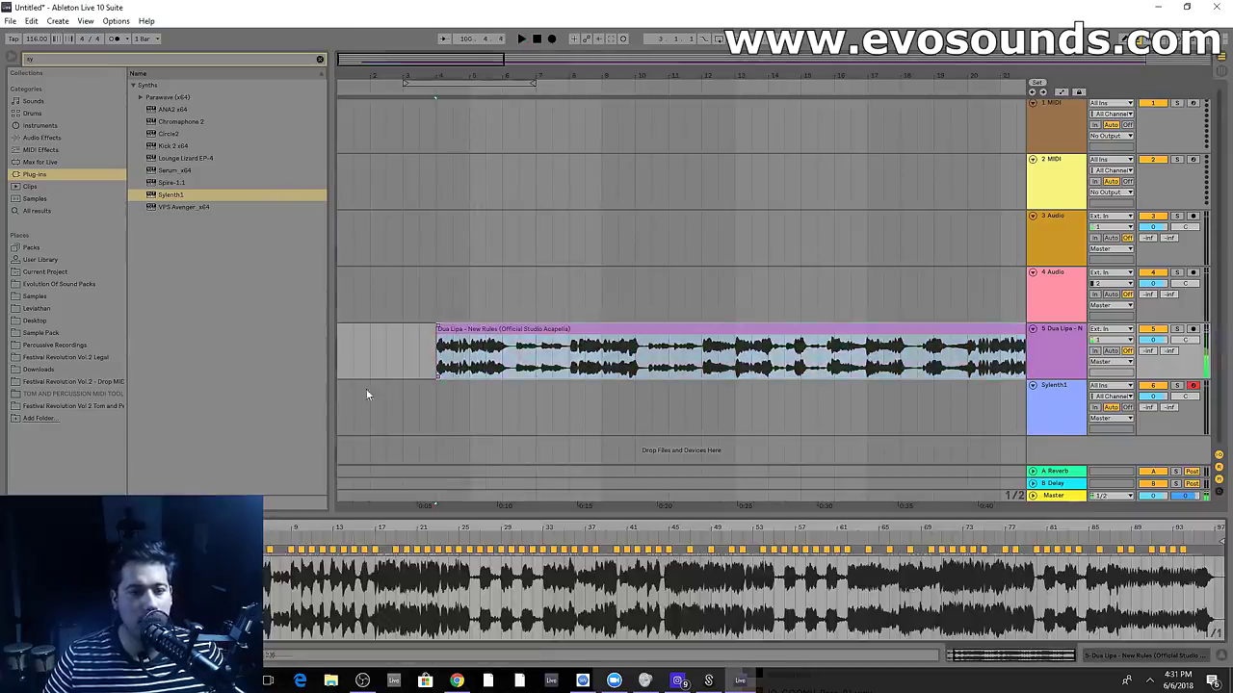
click(160, 559)
click(473, 331)
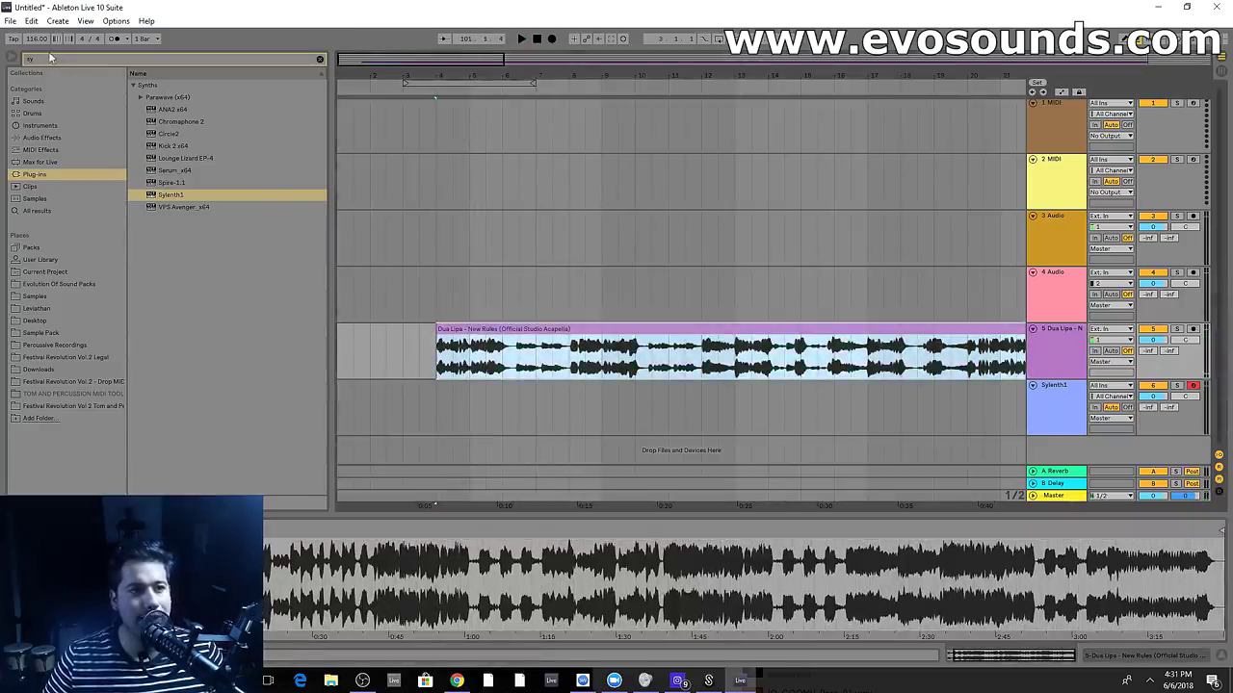
click(36, 40)
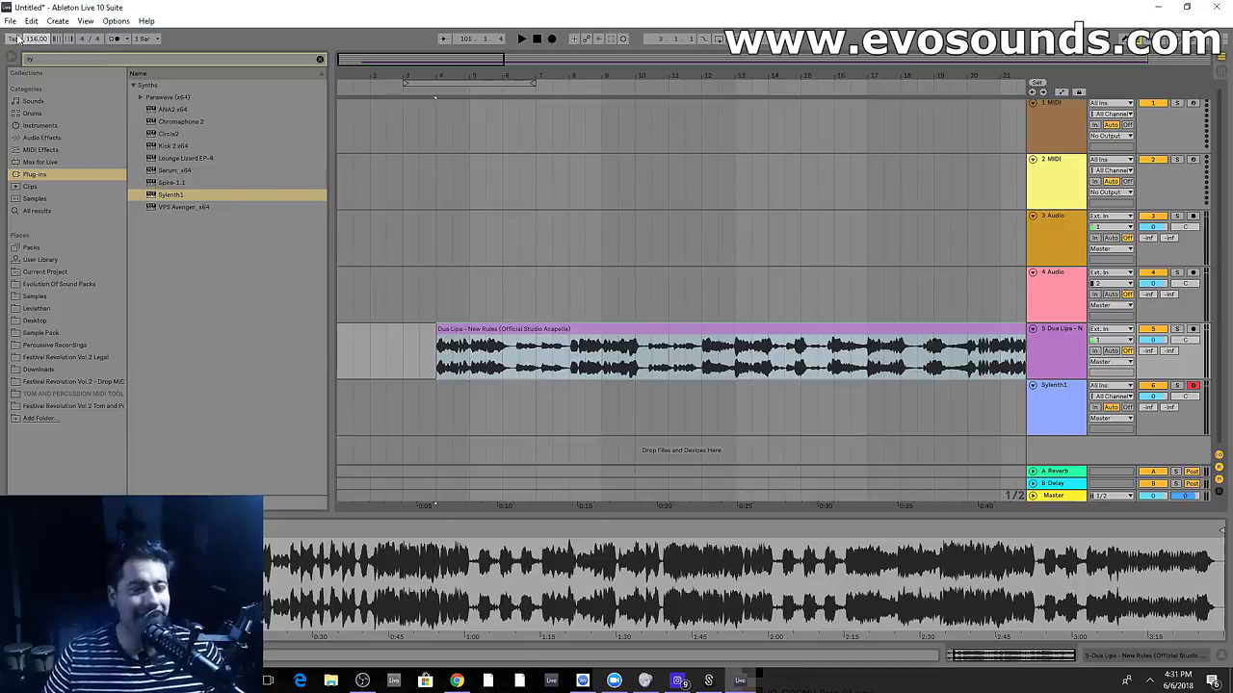
click(160, 558)
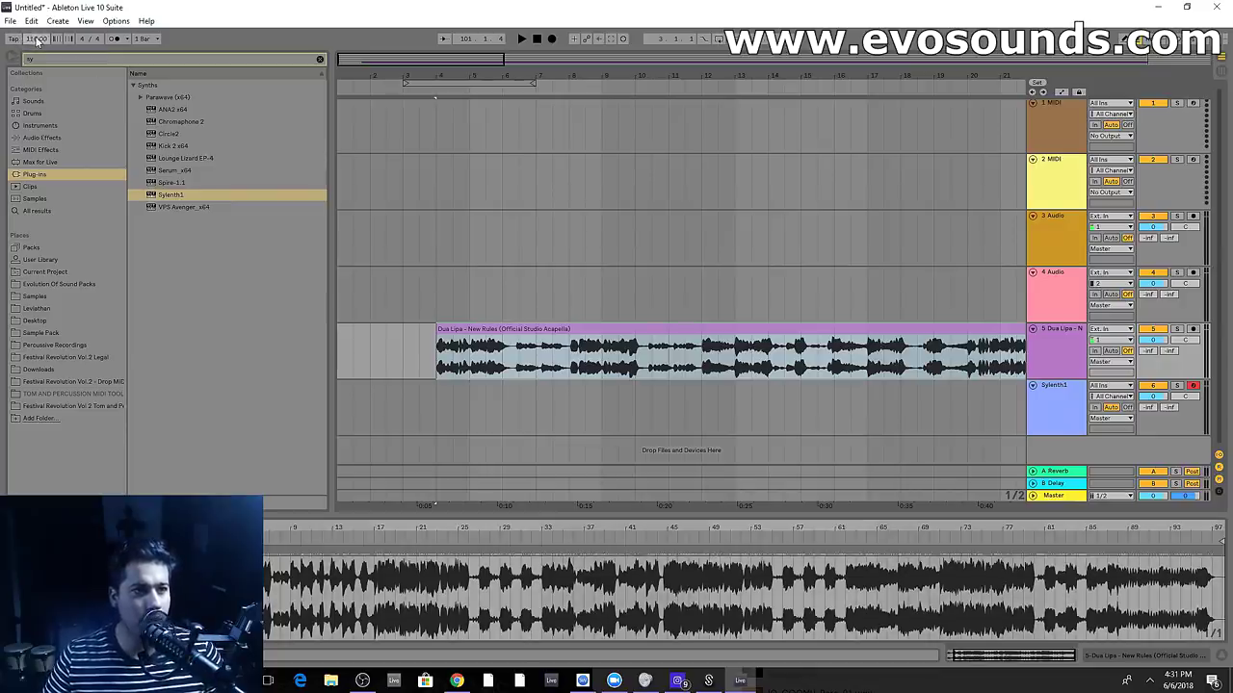
key(Return)
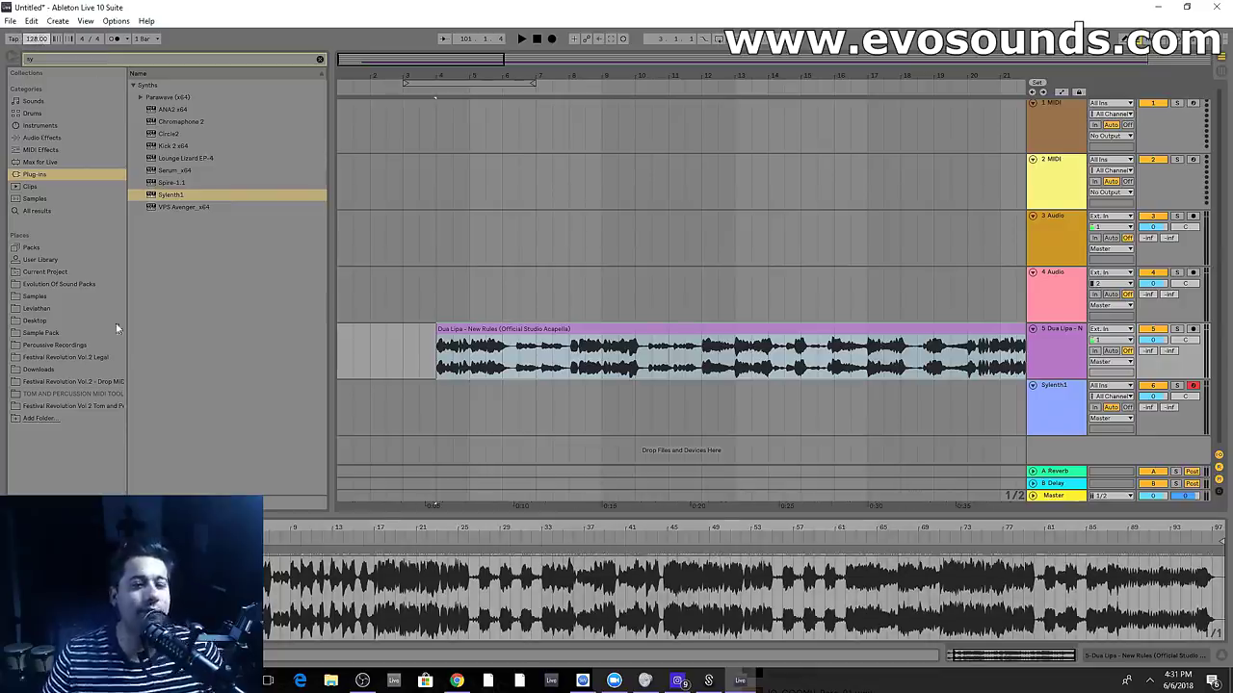
Insert an empty four-bar MIDI clip on the Sylenth1 track, starting at bar 4 beneath the acapella
drag(434, 420, 600, 401)
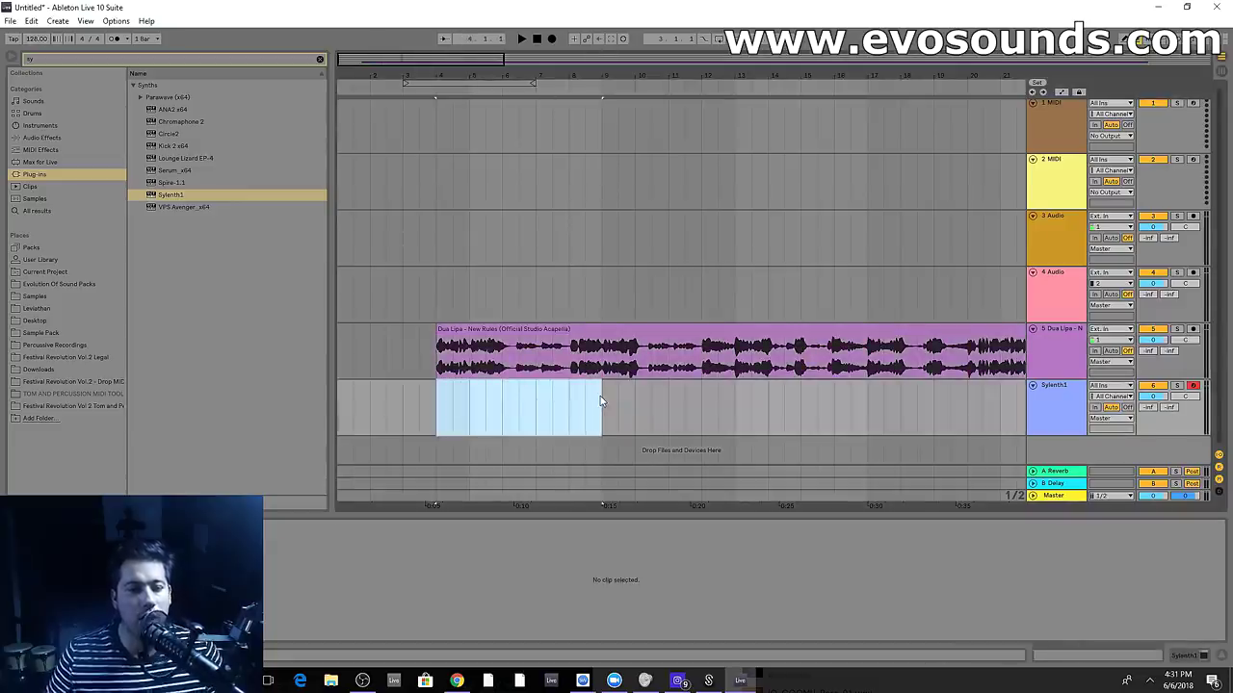
drag(443, 419, 558, 403)
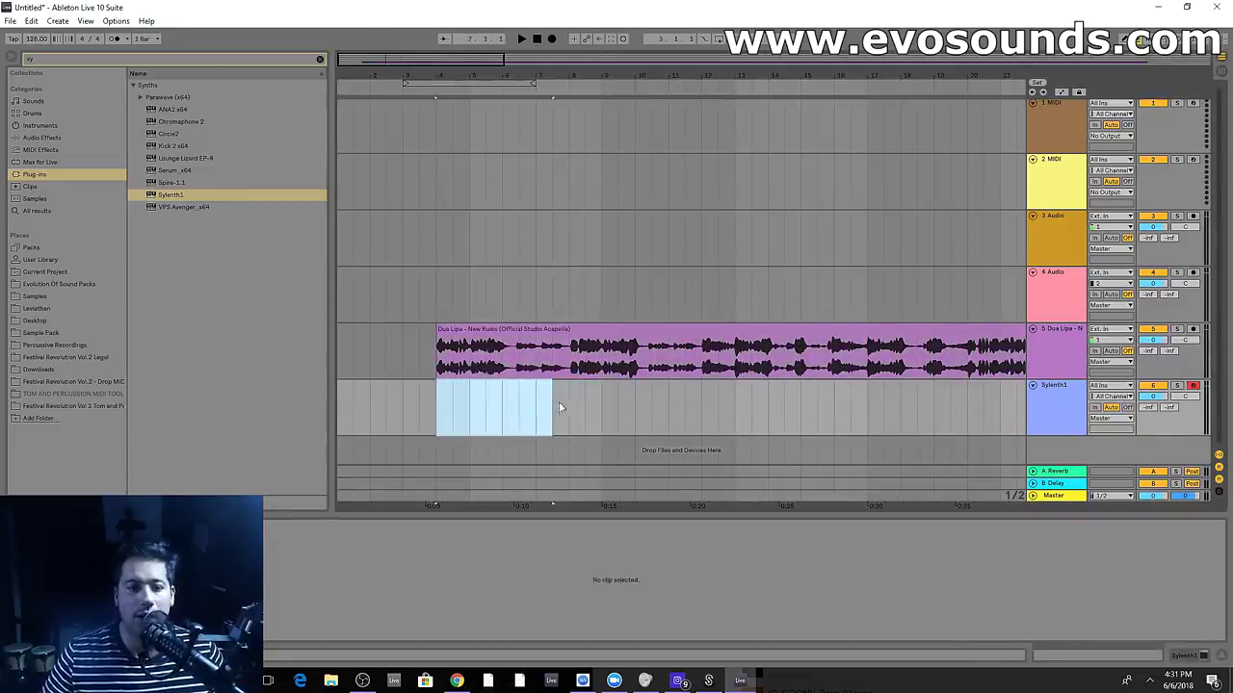
key(ctrl+shift+m)
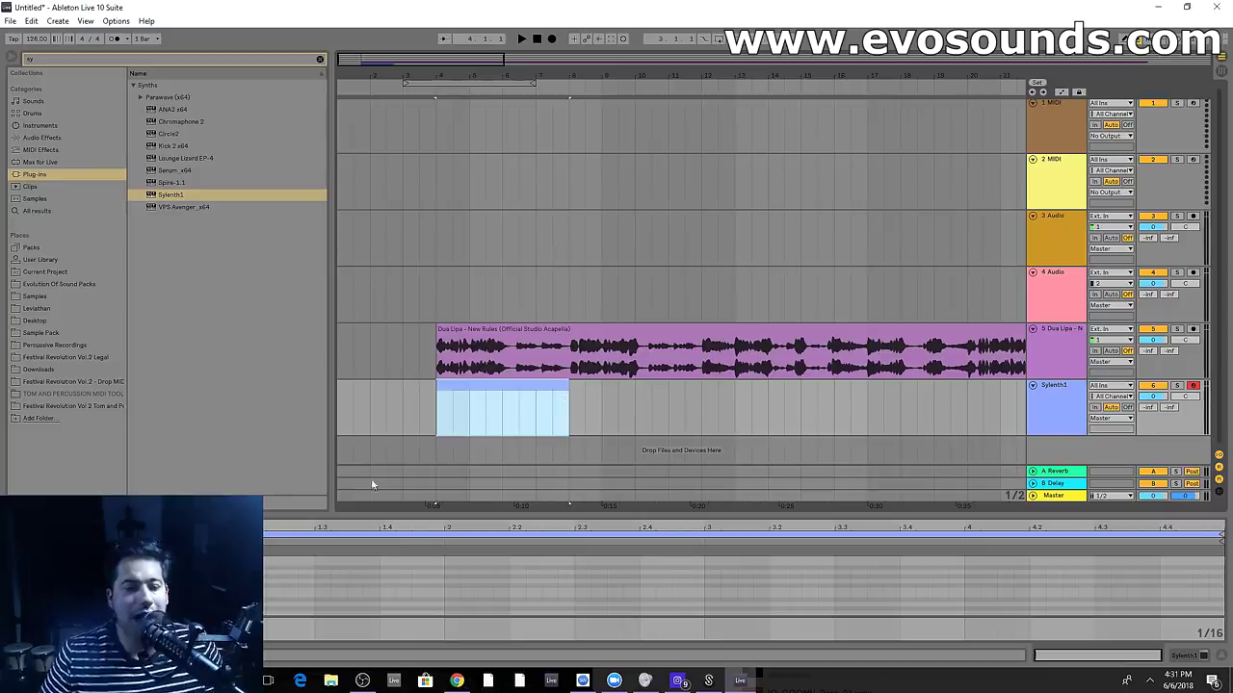
Enlarge the MIDI clip's note editor and add a two-beat A2 note at the start of the clip
drag(410, 512, 395, 352)
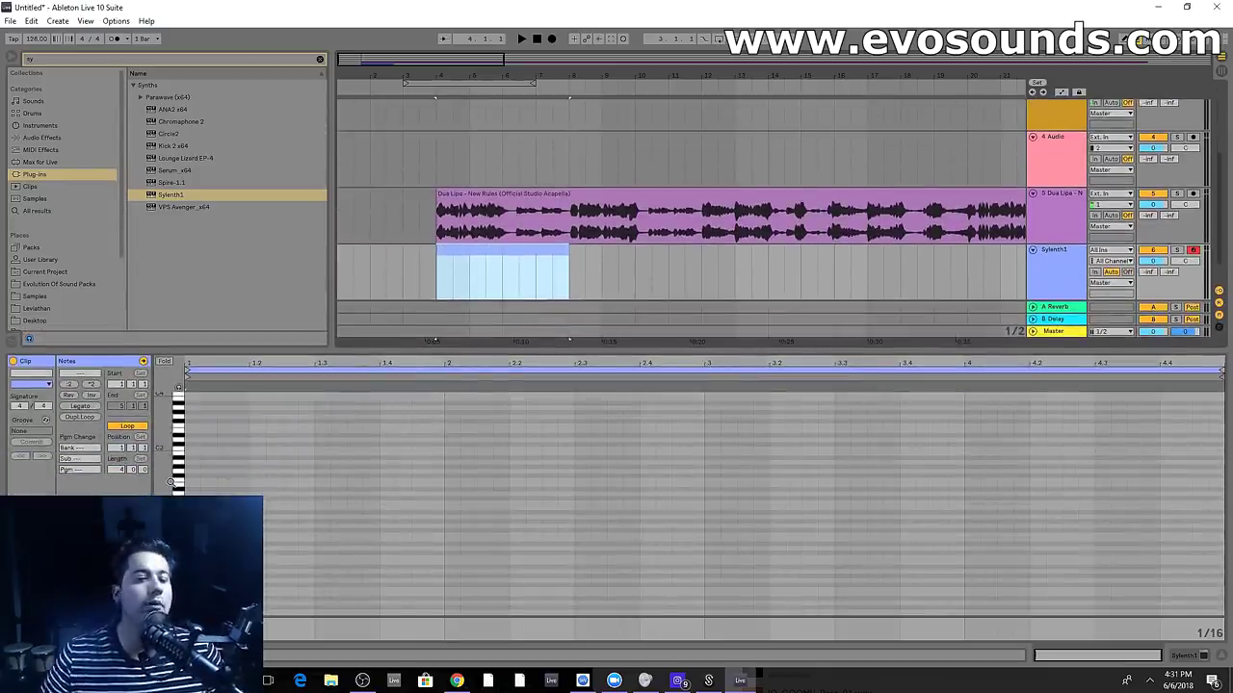
drag(169, 485, 299, 547)
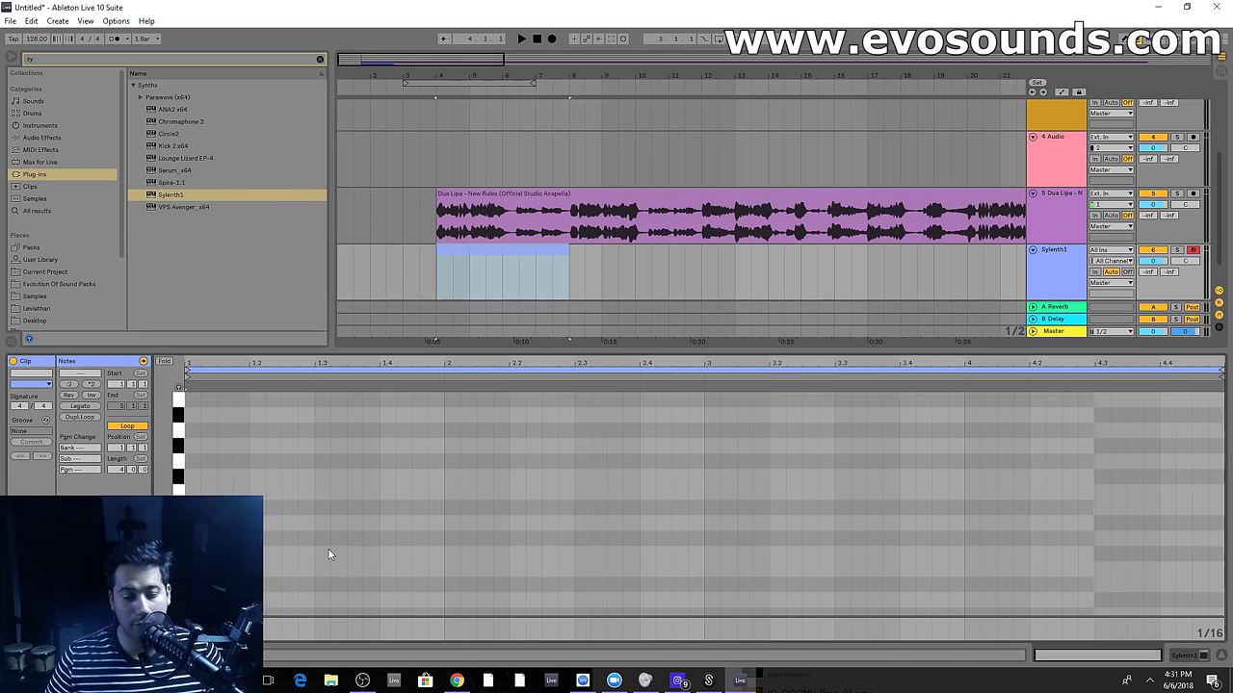
click(200, 498)
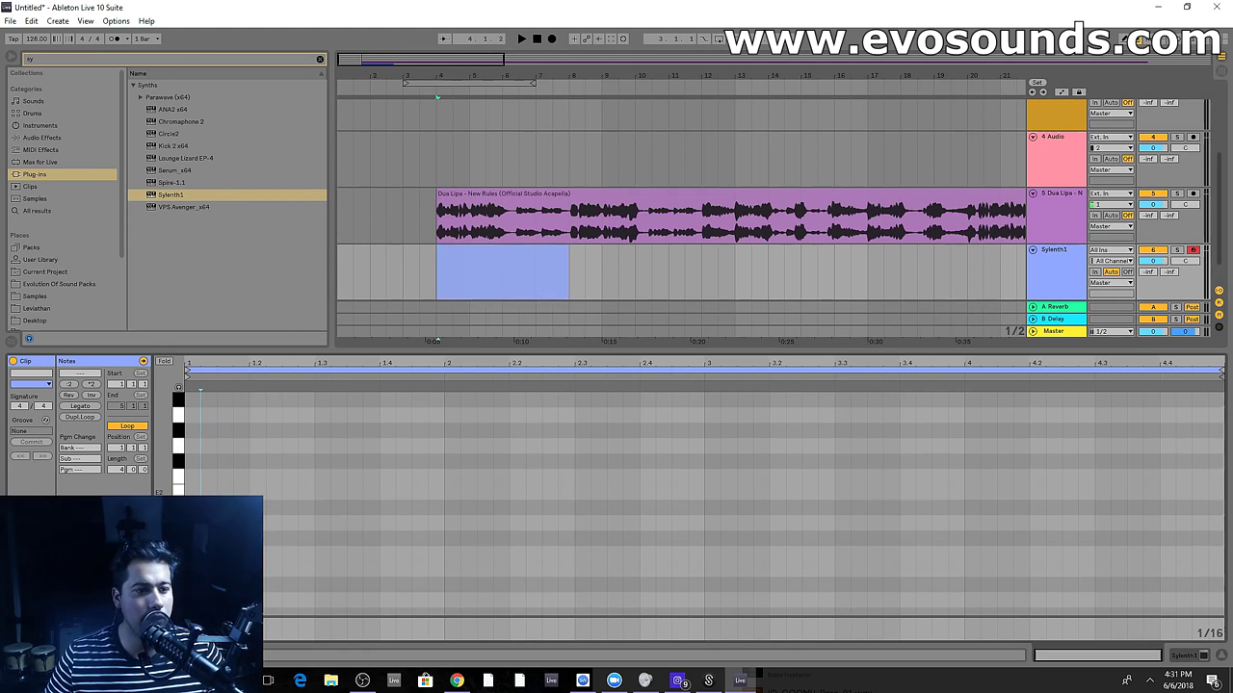
drag(192, 465, 310, 473)
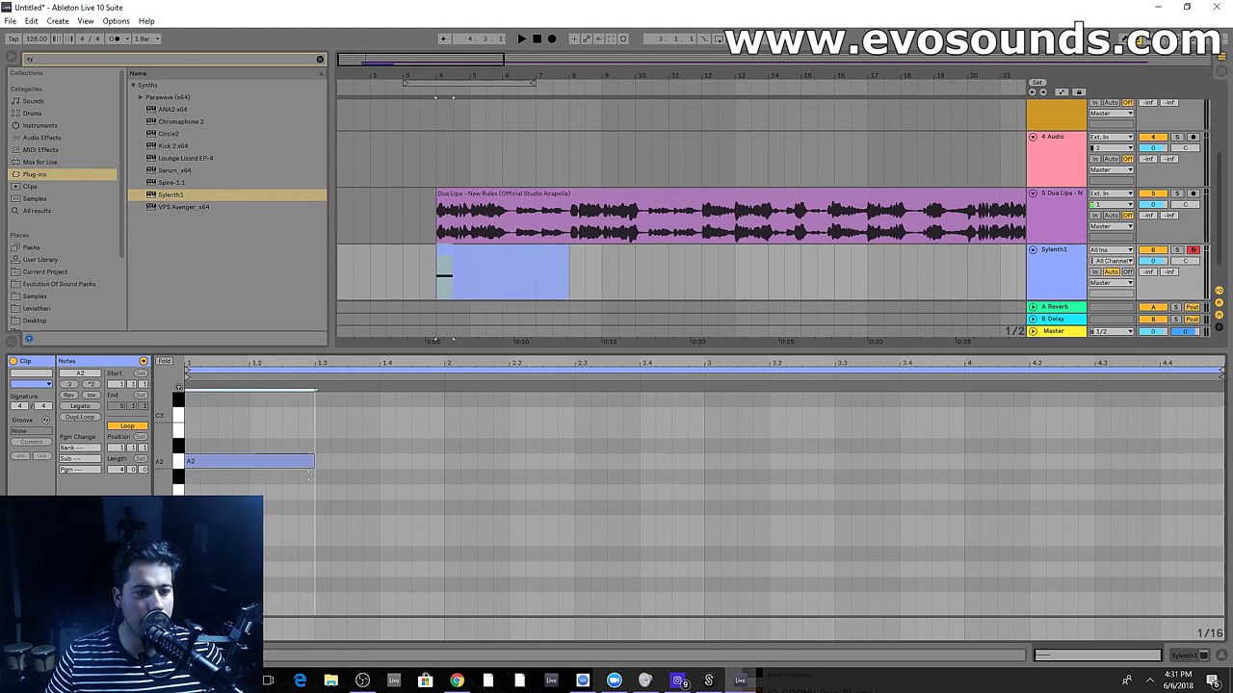
Transpose the two-beat note at the start of the MIDI clip down one octave to A1, auditioning it during playback
key(space)
key(space)
key(shift+Down)
key(shift+Down)
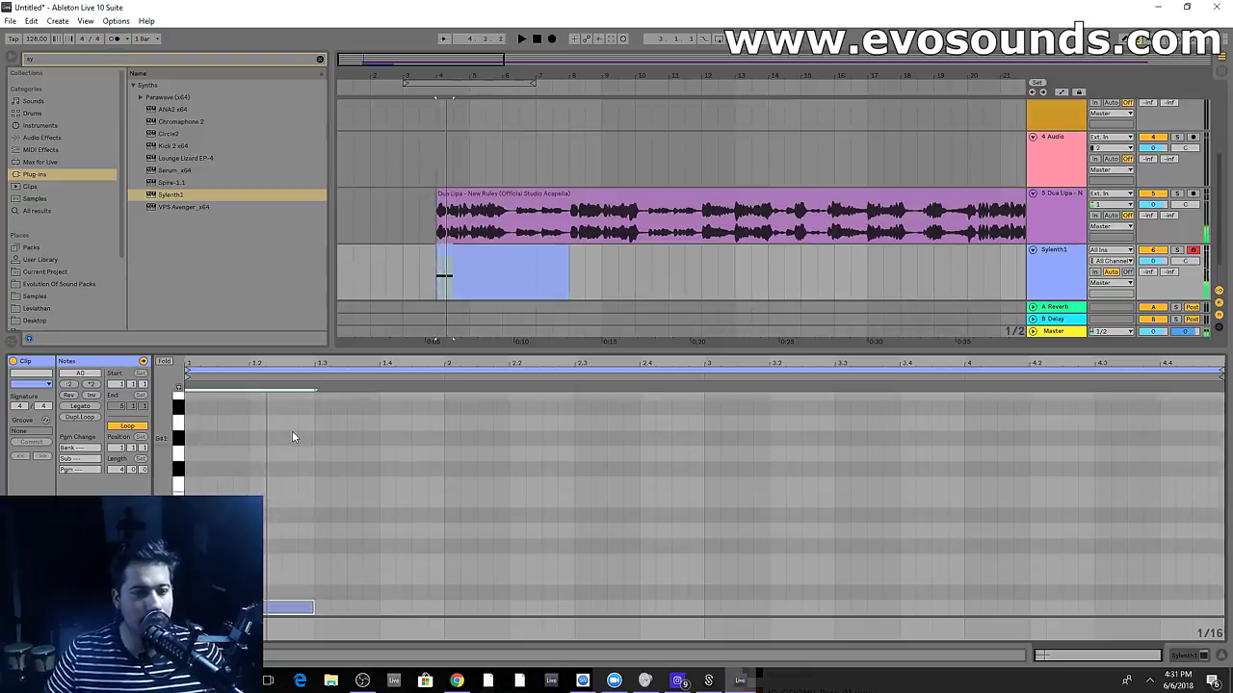
key(space)
scroll(445, 482, down, 1)
key(shift+Up)
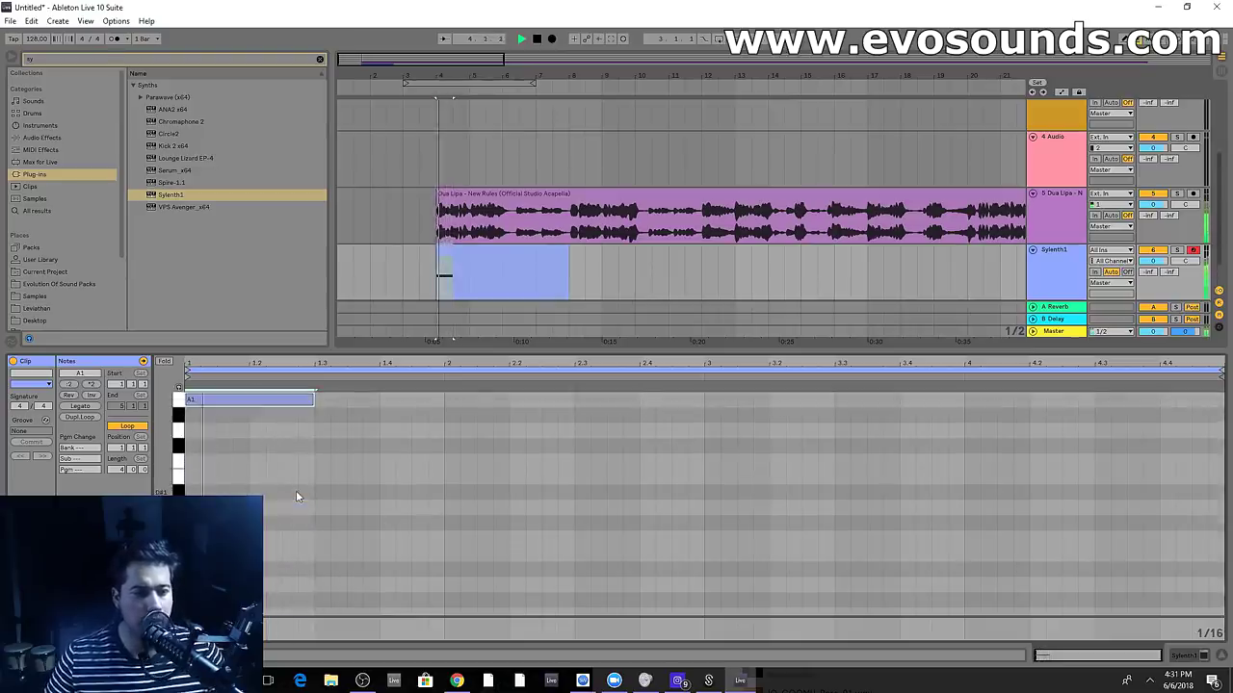
scroll(296, 499, up, 1)
Duplicate the two-beat A1 note directly after itself and play the result against the acapella
key(space)
key(ctrl+d)
key(space)
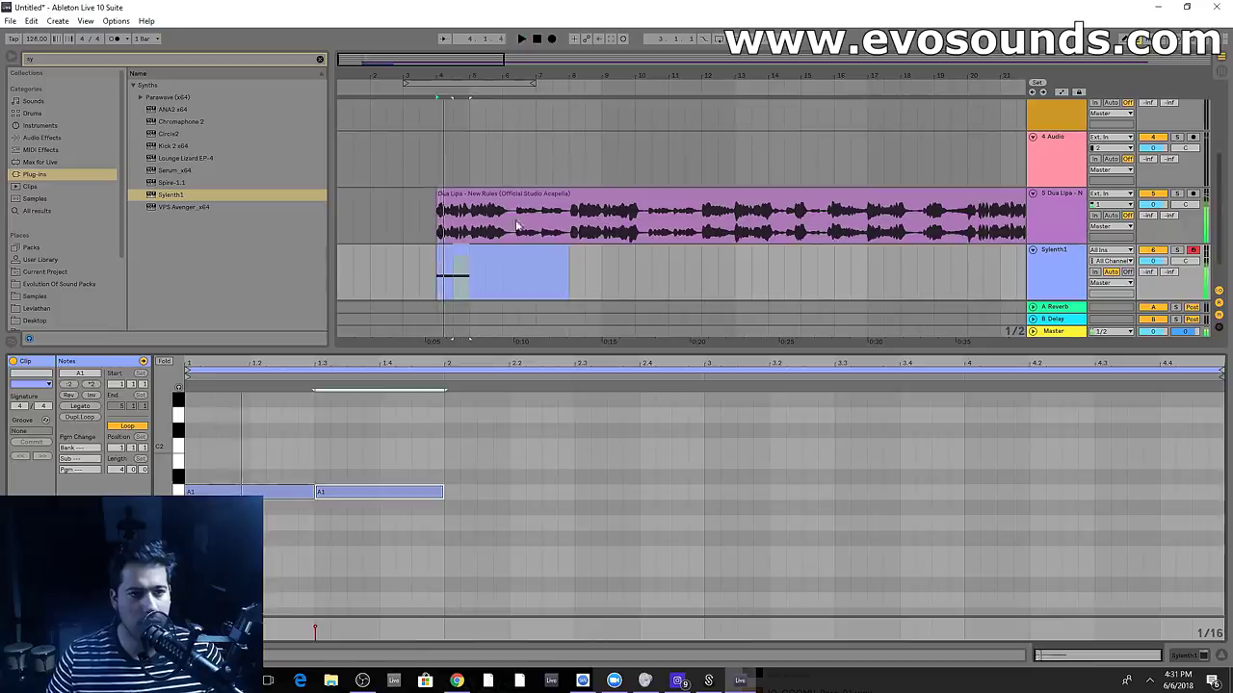
Stop playback and set the acapella clip's warp mode to Complex Pro
key(space)
click(482, 194)
click(137, 432)
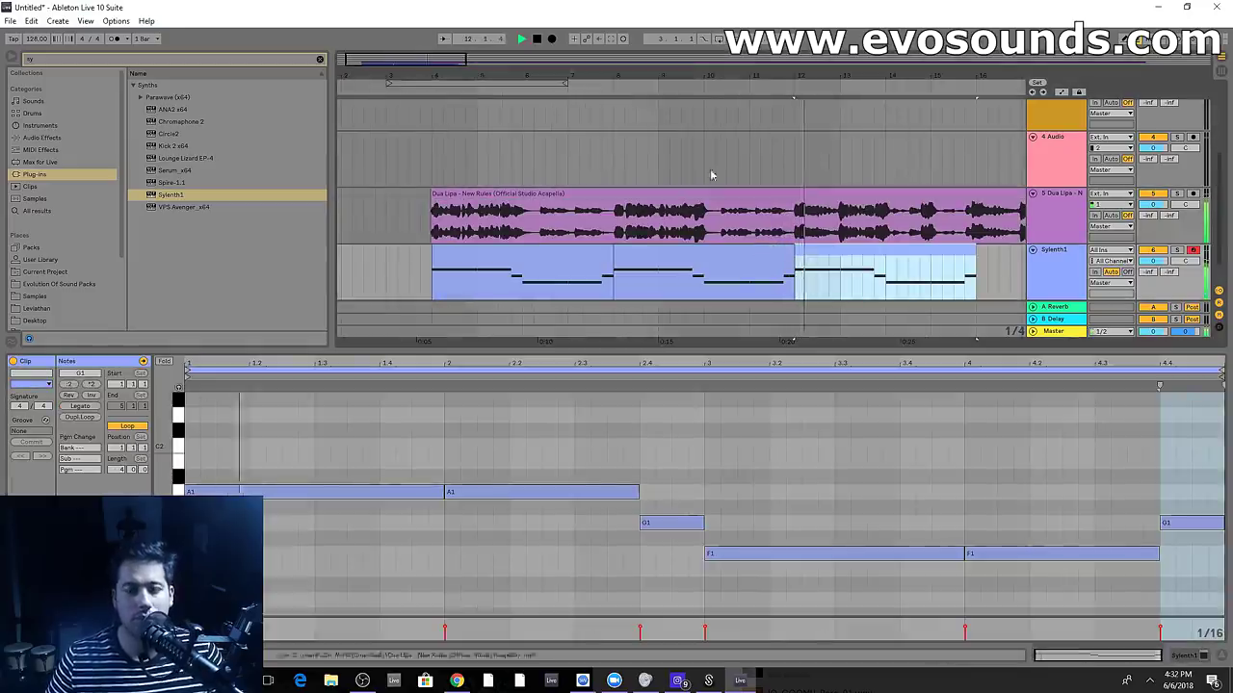
Duplicate the last four-bar bassline clip on the Sylenth1 track so the copy starts at bar 20
scroll(627, 178, down, 5)
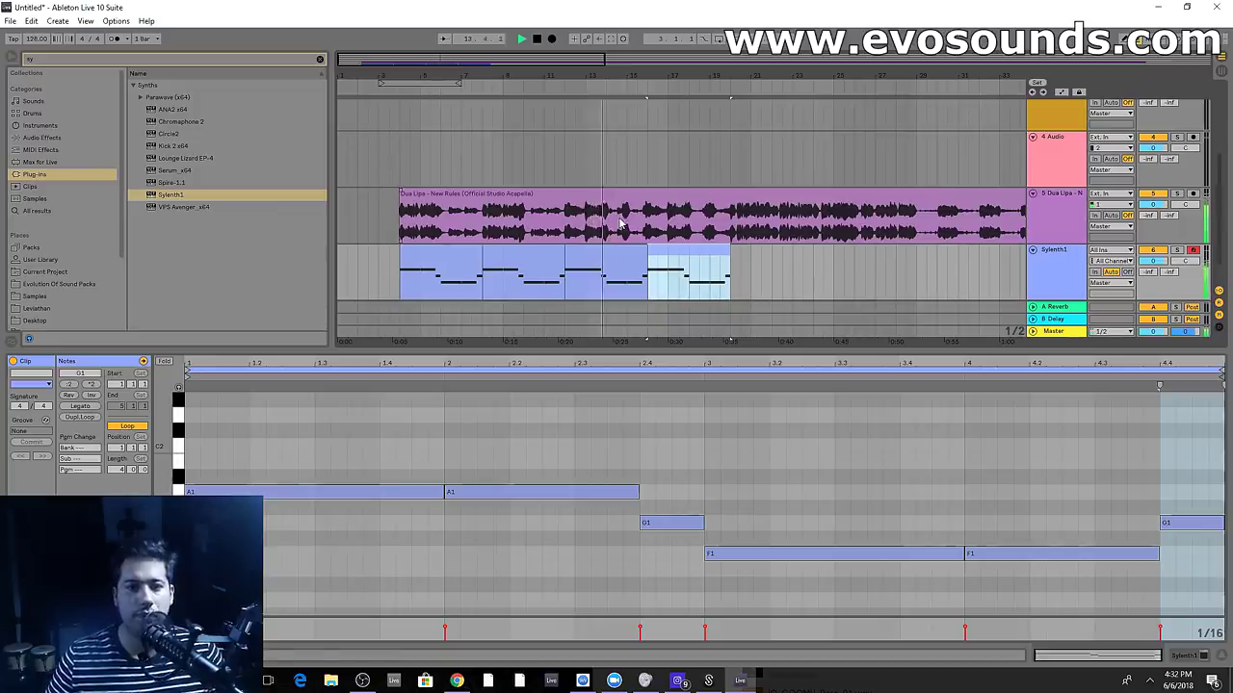
key(ctrl+d)
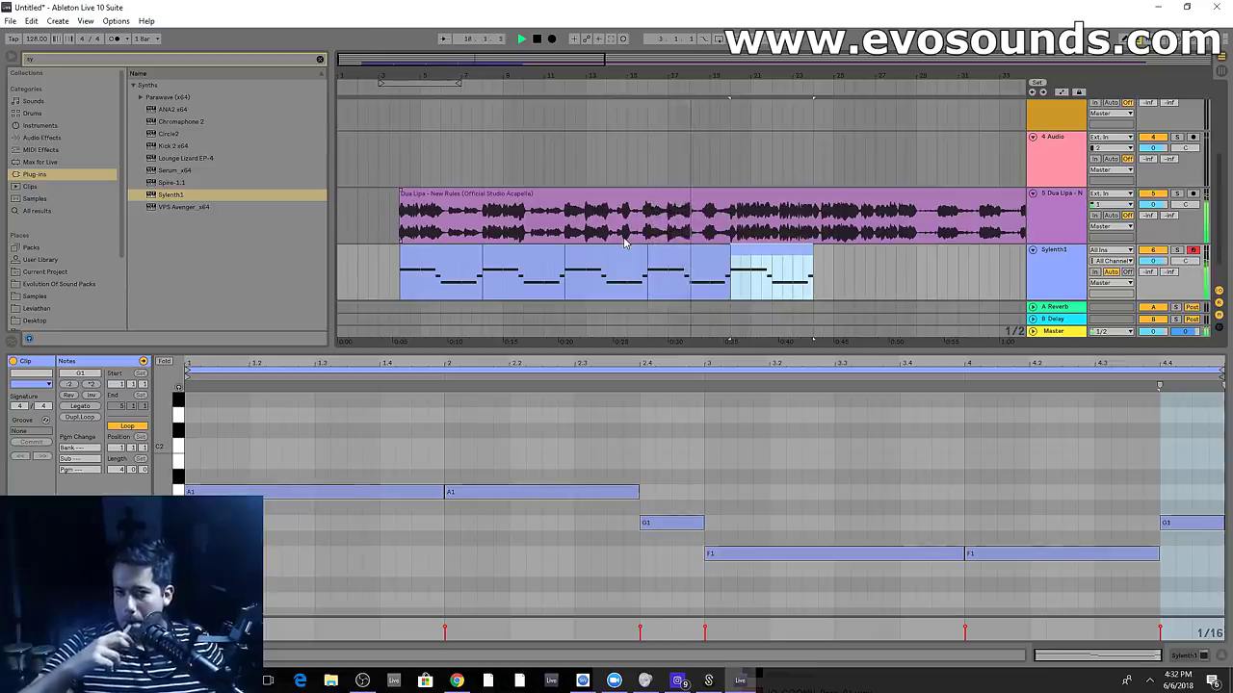
Nudge the acapella clip slightly earlier so it starts just before the bassline clip at bar 4
drag(360, 58, 356, 169)
key(space)
click(421, 194)
key(space)
key(space)
drag(420, 60, 409, 140)
key(space)
key(space)
drag(599, 199, 576, 203)
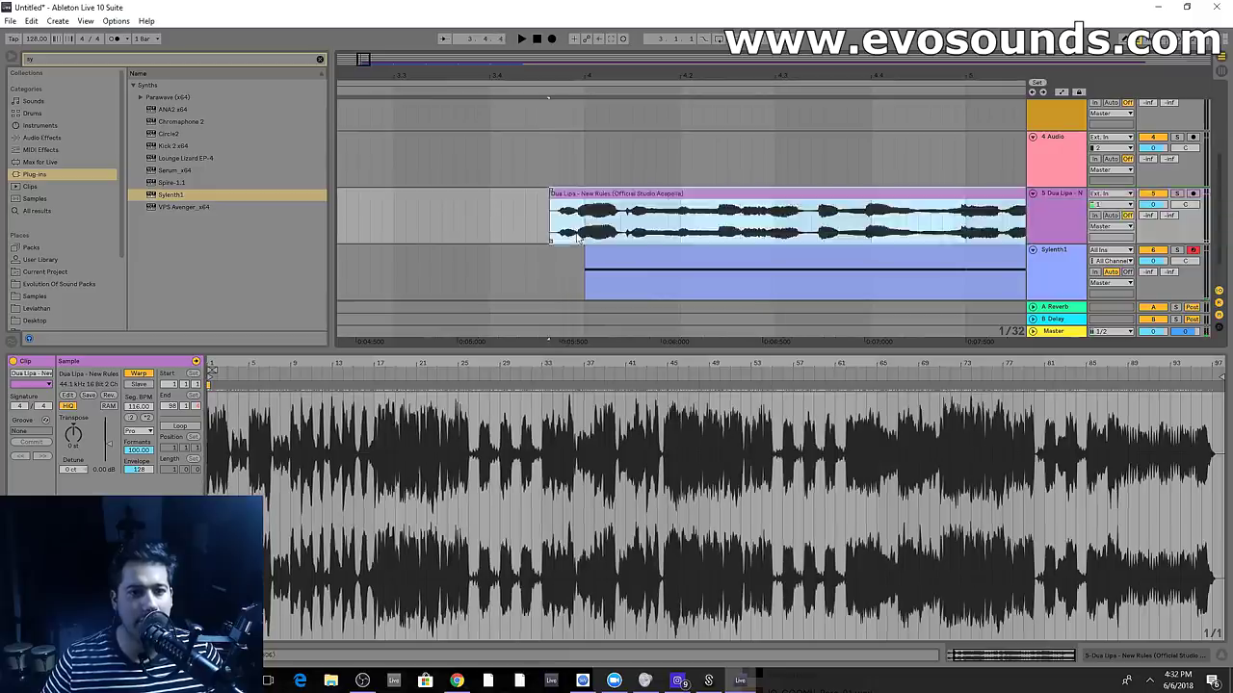
Play the acapella with the bassline from just before bar 4 and examine their alignment through about bar 12
click(547, 249)
key(space)
drag(366, 76, 227, 36)
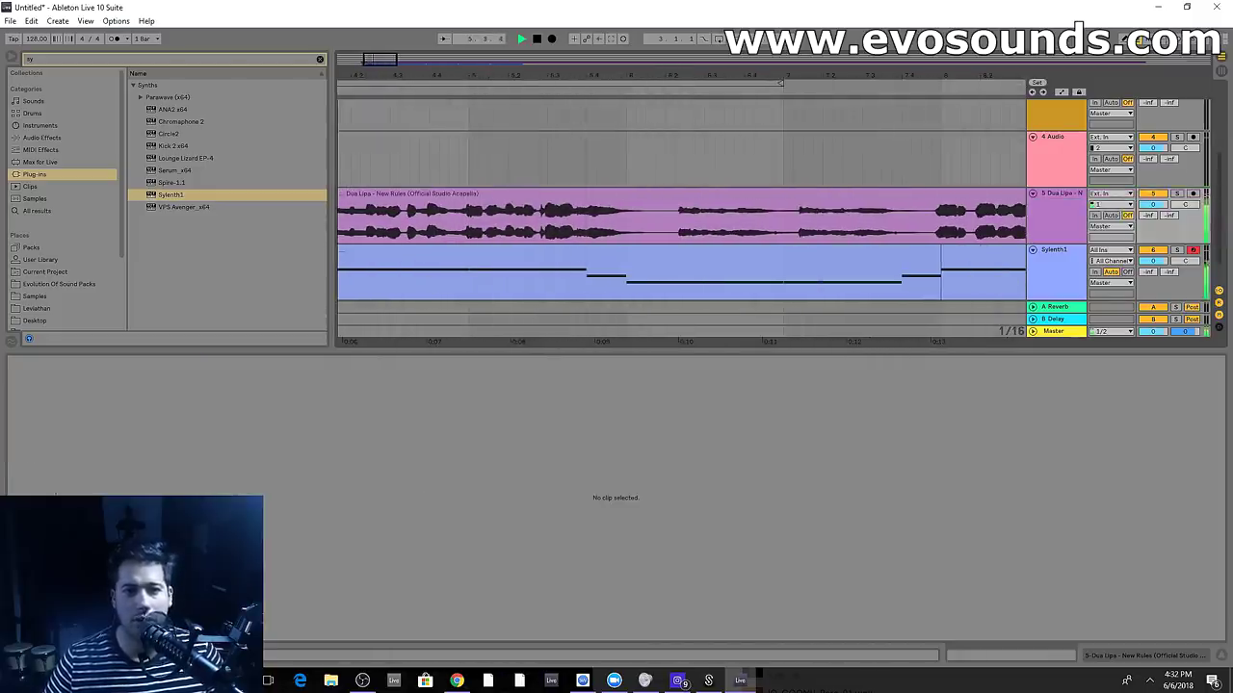
drag(414, 76, 333, 57)
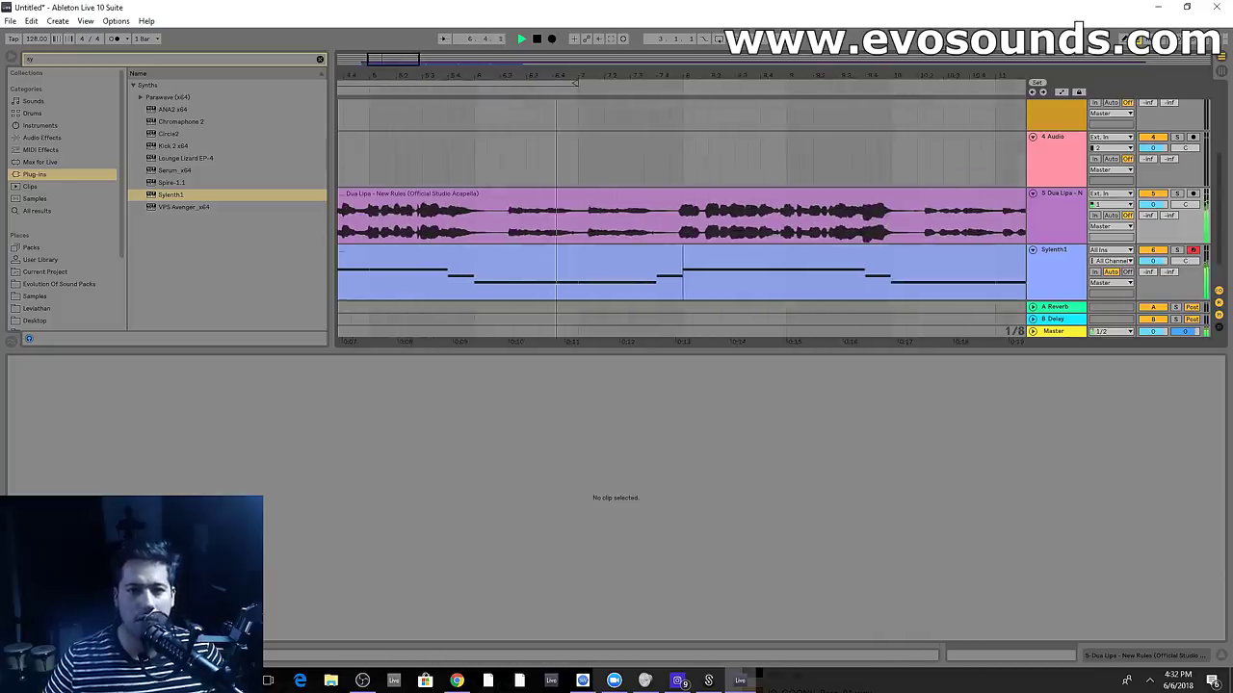
drag(424, 76, 213, 99)
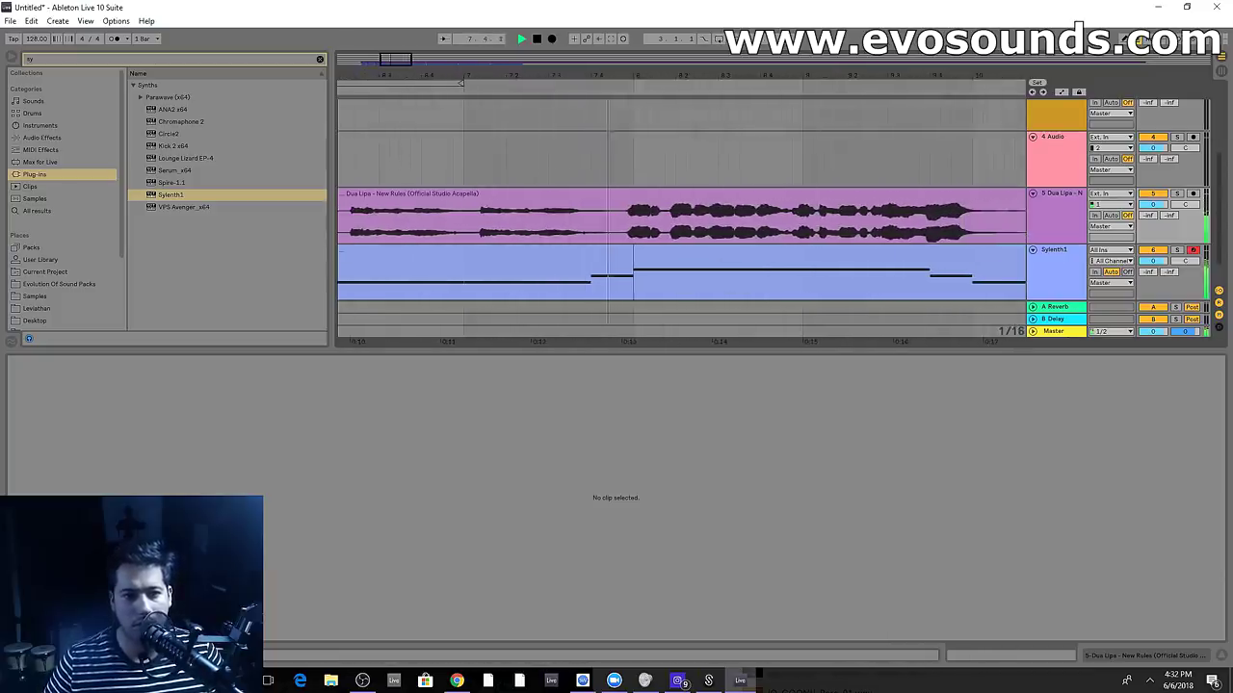
drag(424, 76, 129, 111)
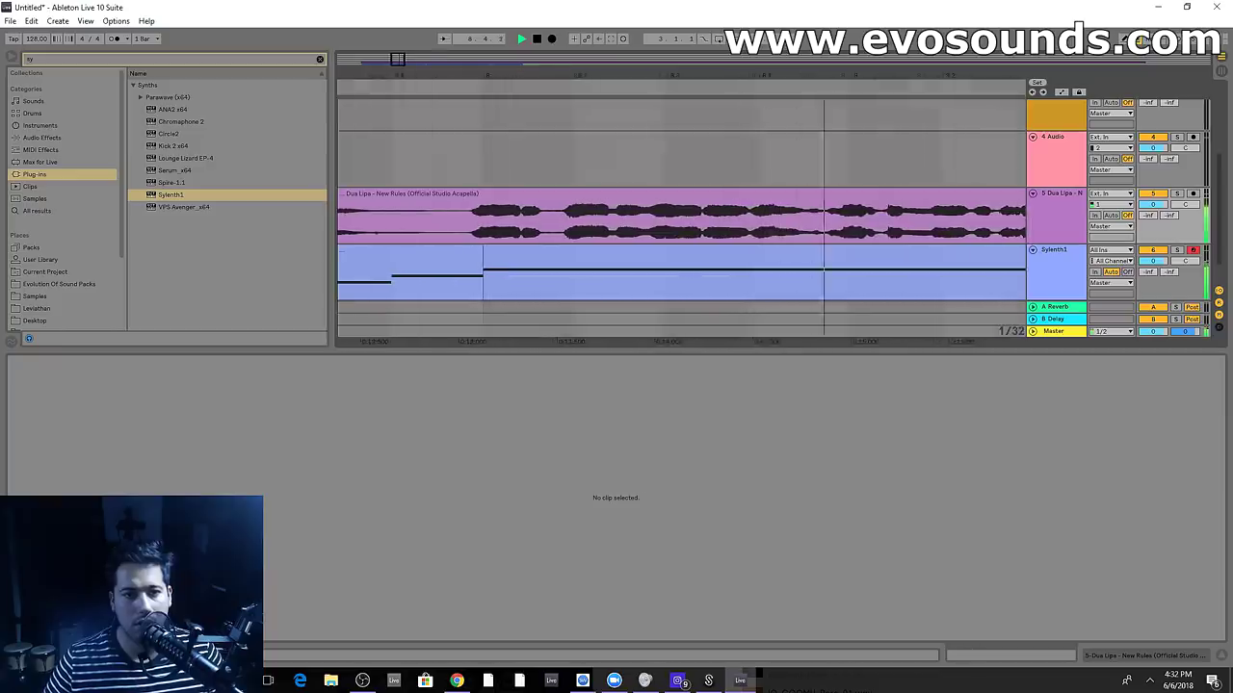
drag(399, 59, 431, 32)
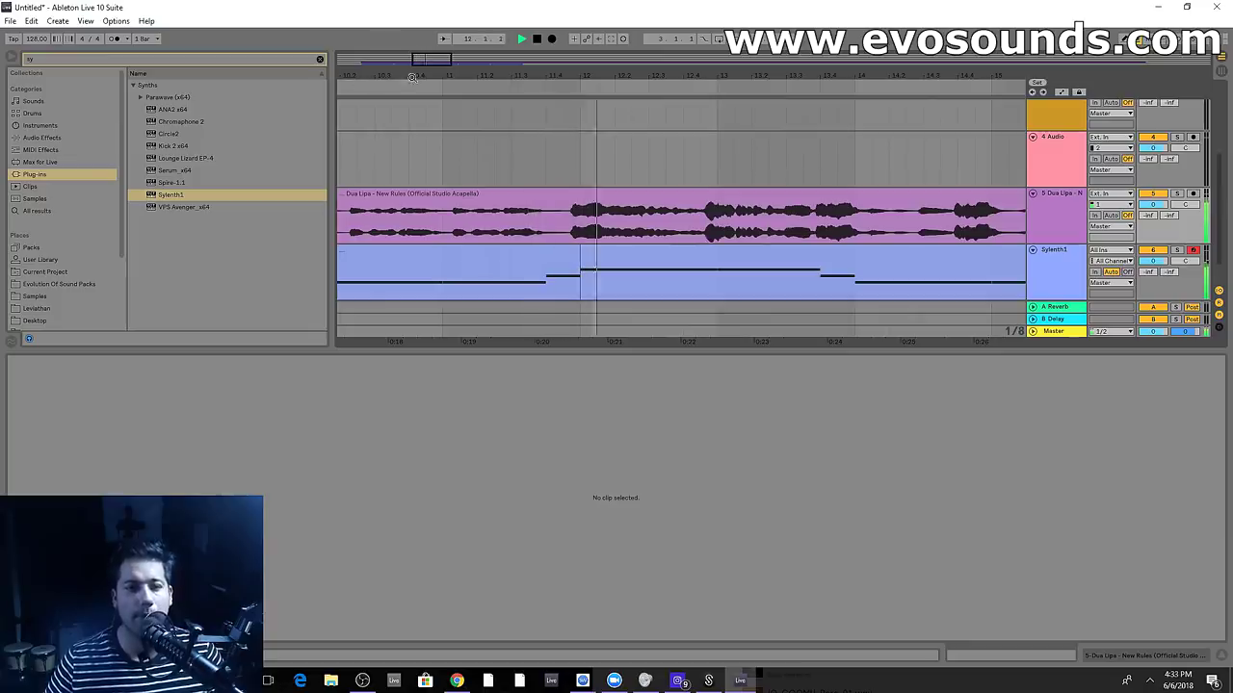
Nudge the acapella clip slightly later so its start nearly lines up with the bassline at bar 4
drag(609, 207, 608, 206)
drag(445, 71, 440, 116)
drag(514, 193, 536, 202)
drag(429, 60, 372, 23)
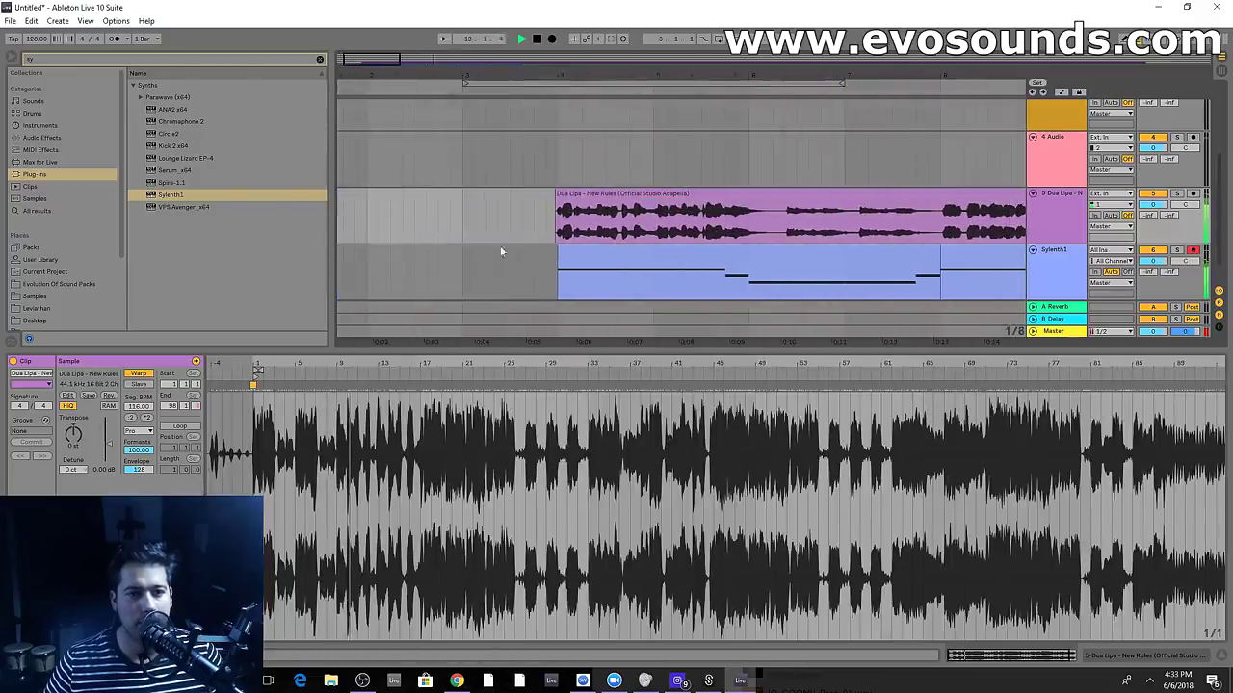
Restart playback just before bar 4 and check the shifted acapella's timing against the bassline
key(space)
click(548, 215)
key(space)
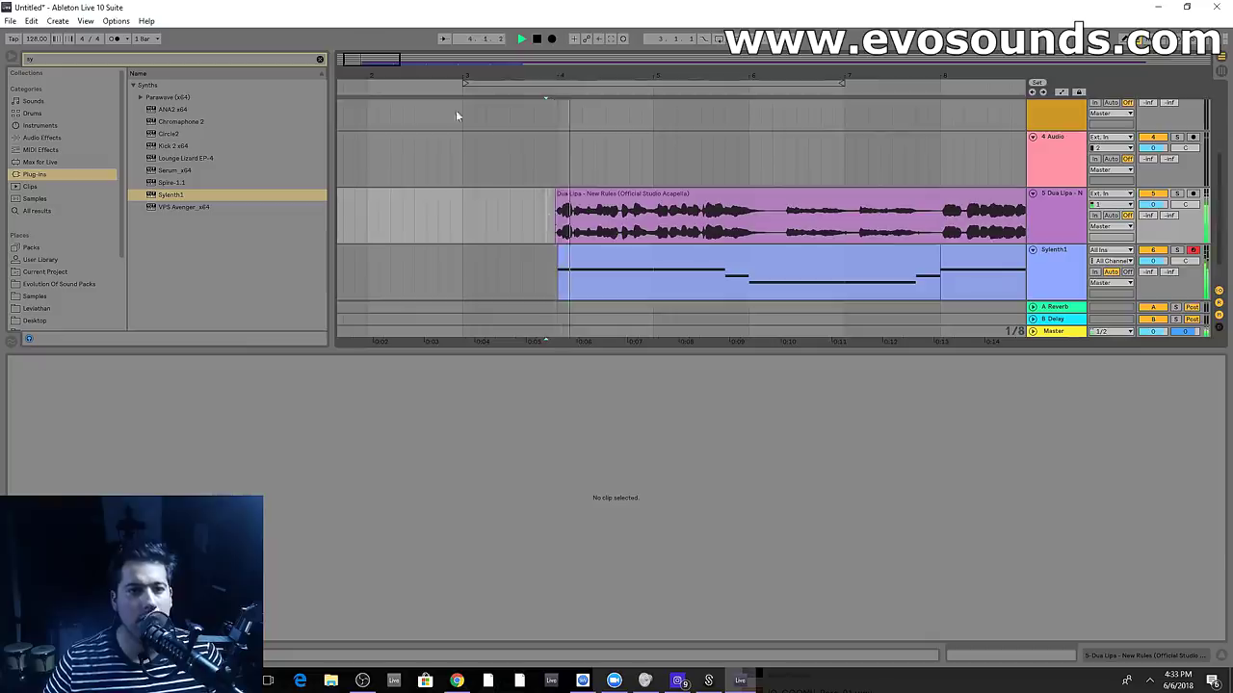
drag(463, 73, 241, 106)
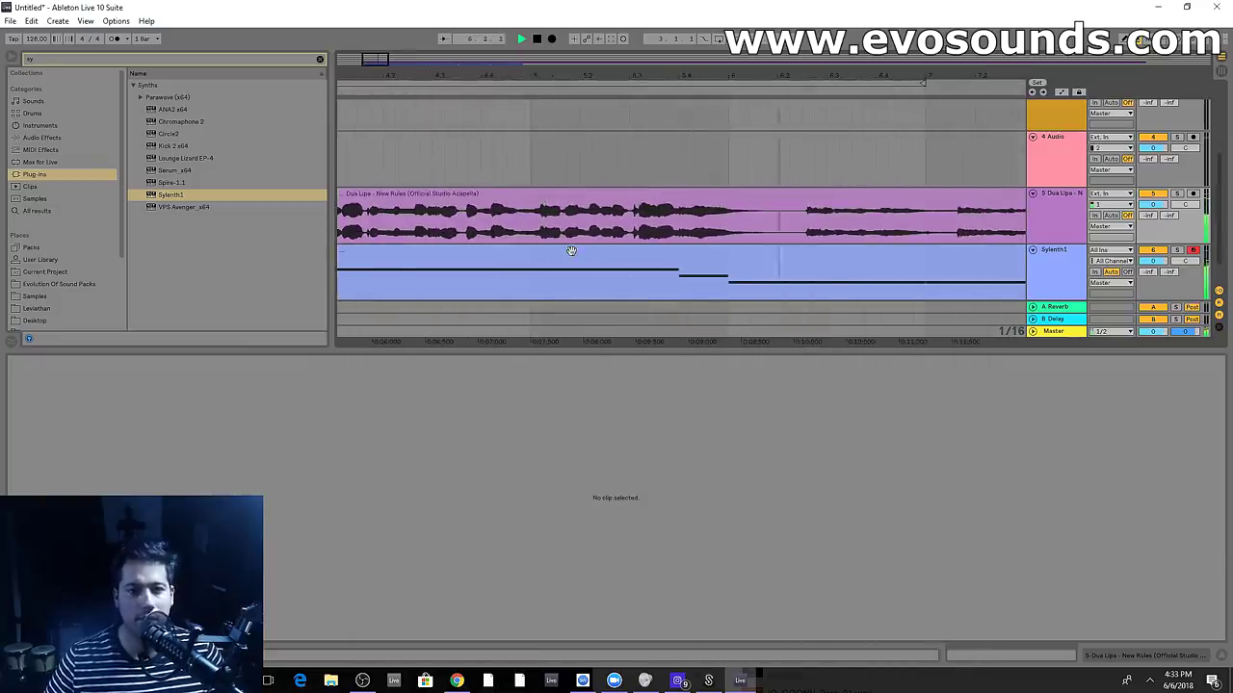
drag(539, 75, 414, 0)
Build a one-beat A1 and E2 chord at the start of the MIDI clip at bar 20 and copy it further along the clip
click(441, 252)
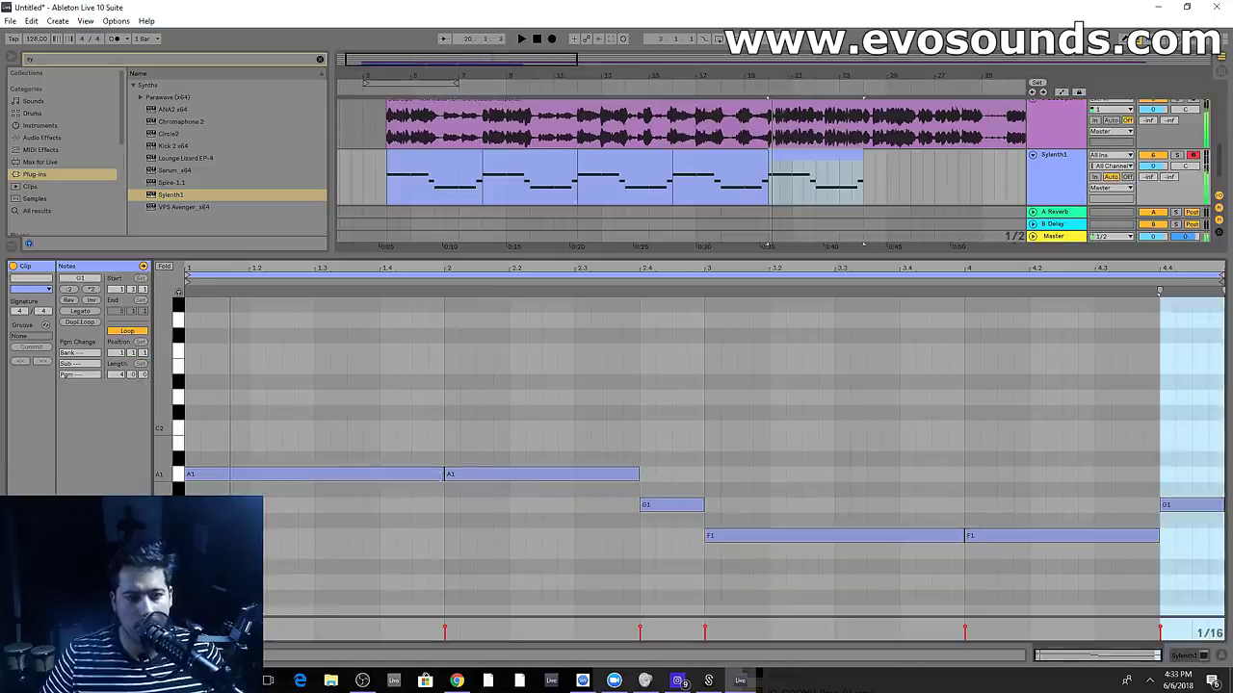
drag(444, 476, 215, 378)
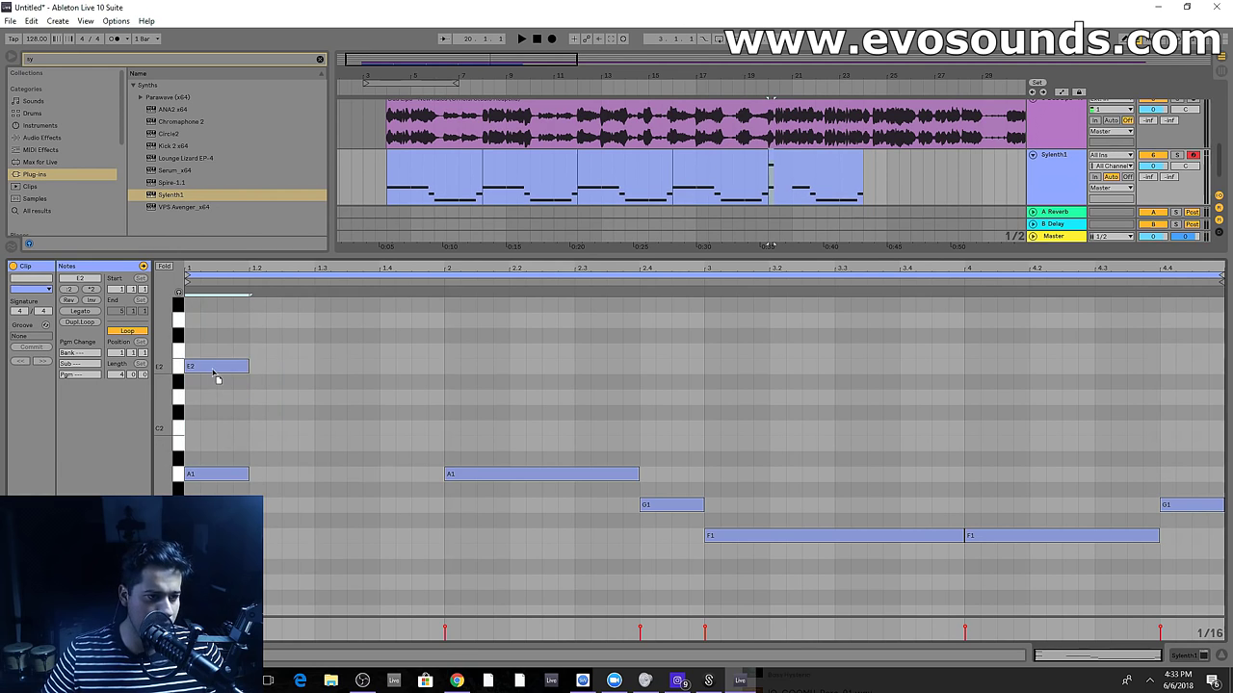
drag(204, 494, 200, 360)
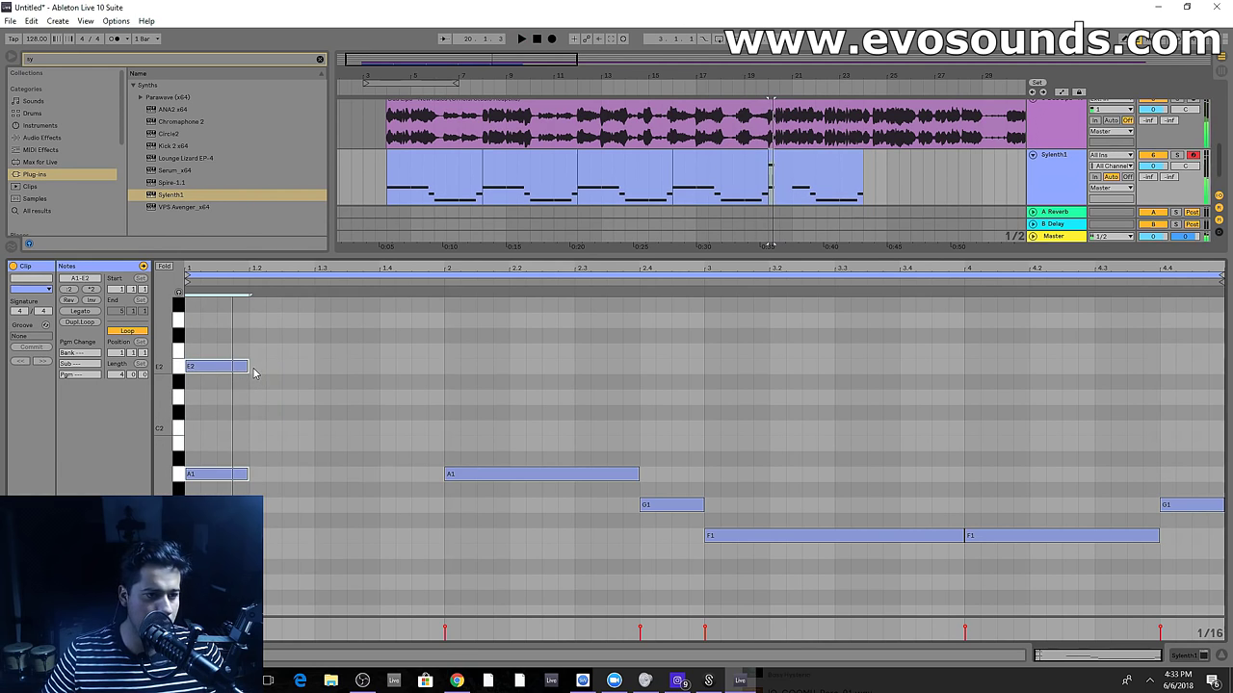
drag(228, 266, 495, 369)
key(space)
drag(501, 367, 784, 369)
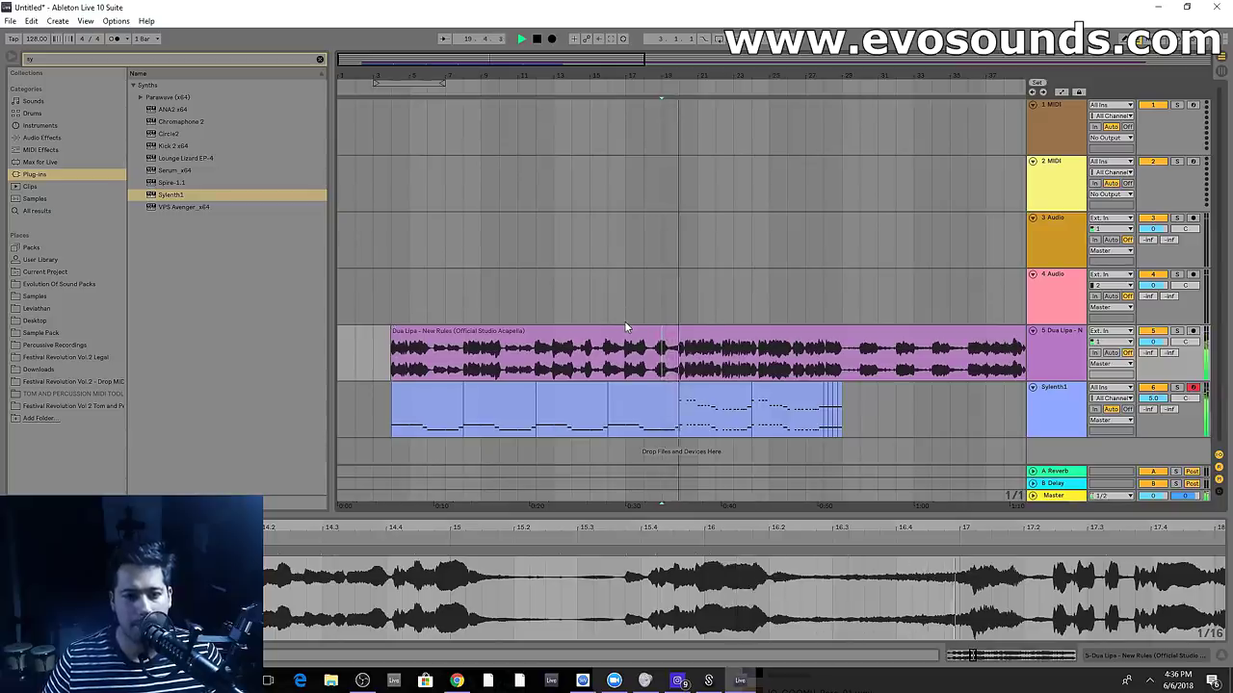
Search the plug-ins for CLA and load CLA Vocals Stereo onto the acapella track
click(1042, 402)
click(971, 357)
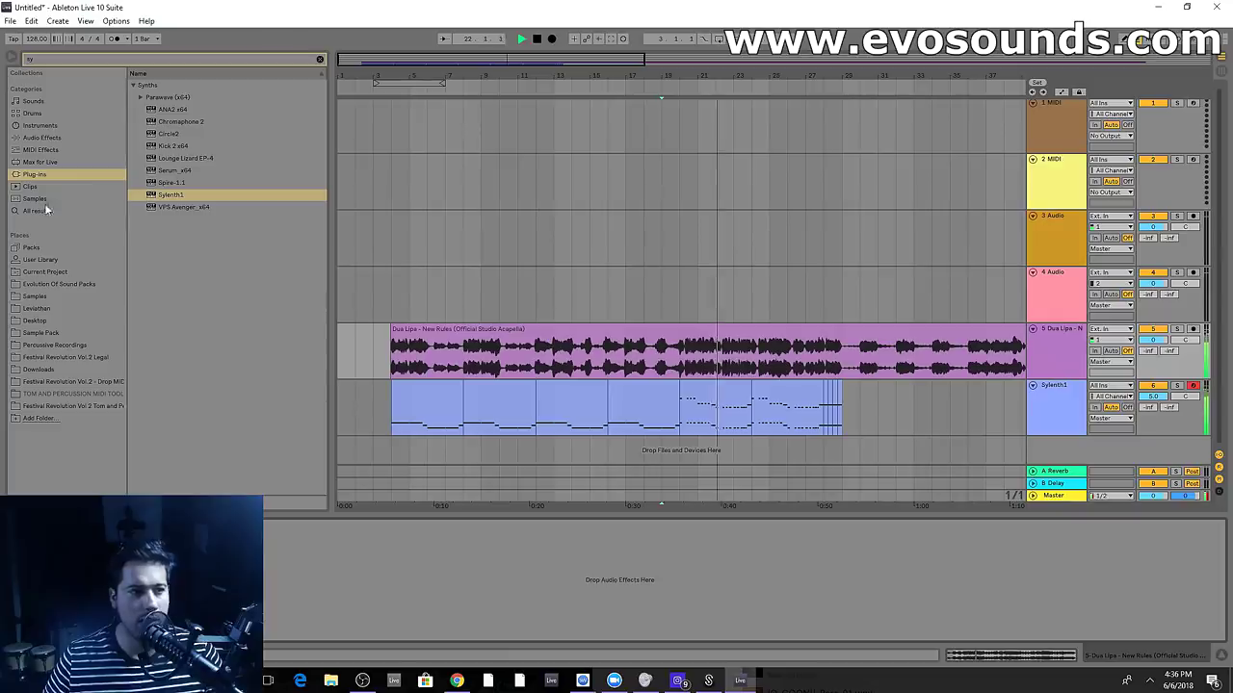
click(321, 59)
text(CLA)
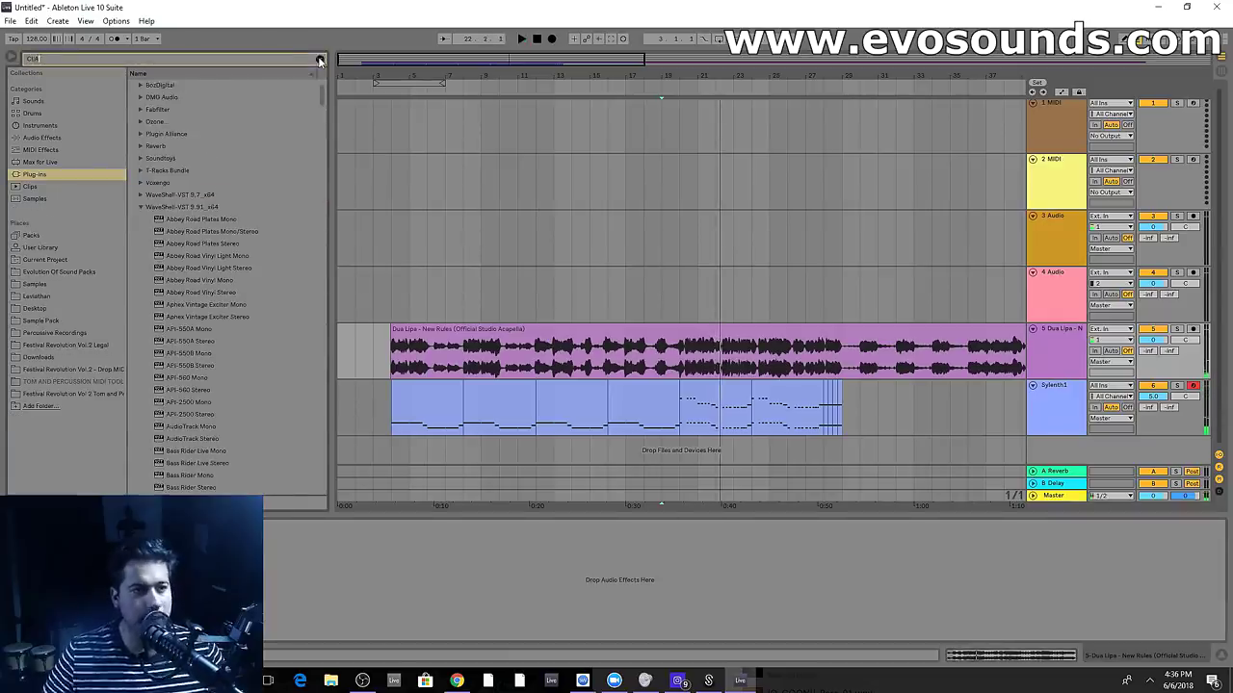
double_click(491, 329)
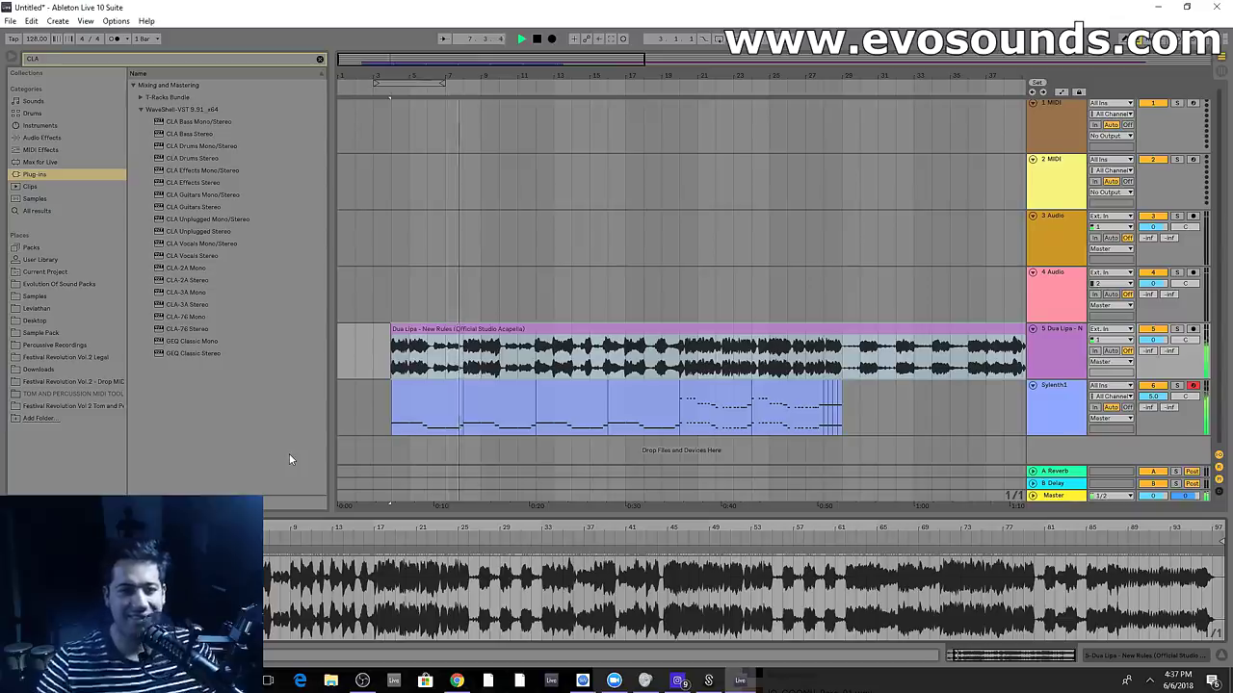
double_click(1049, 331)
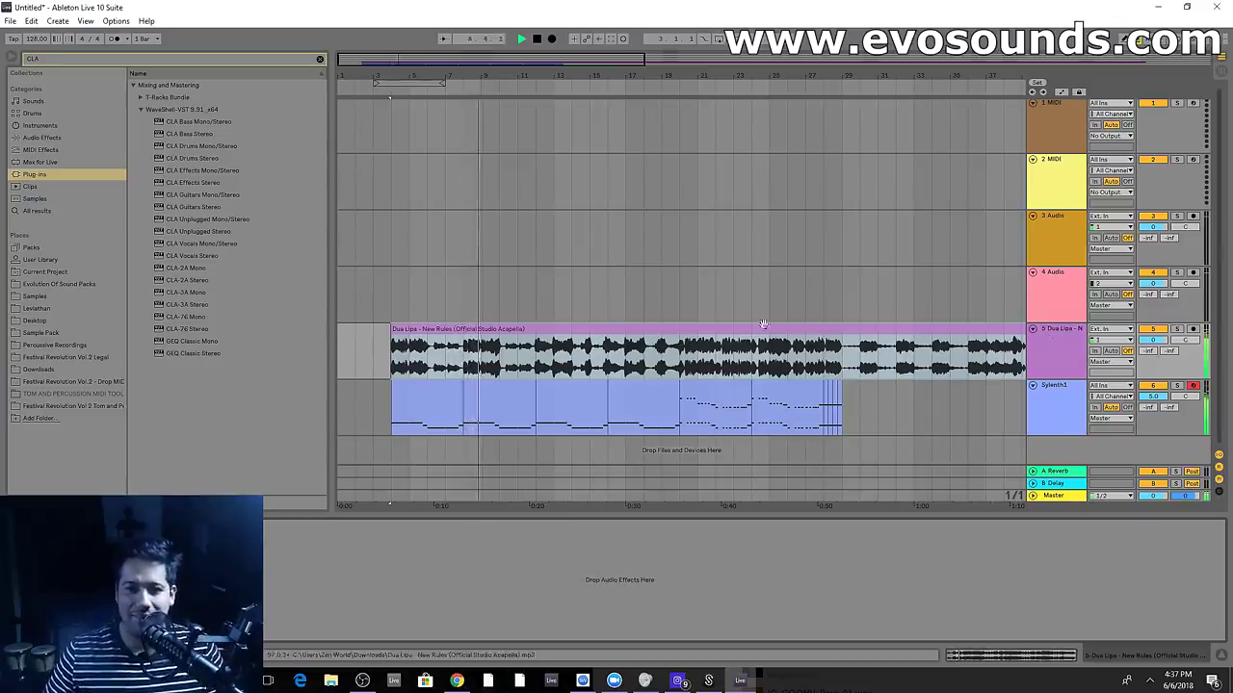
click(319, 61)
text(CLA)
click(190, 255)
drag(362, 333, 364, 336)
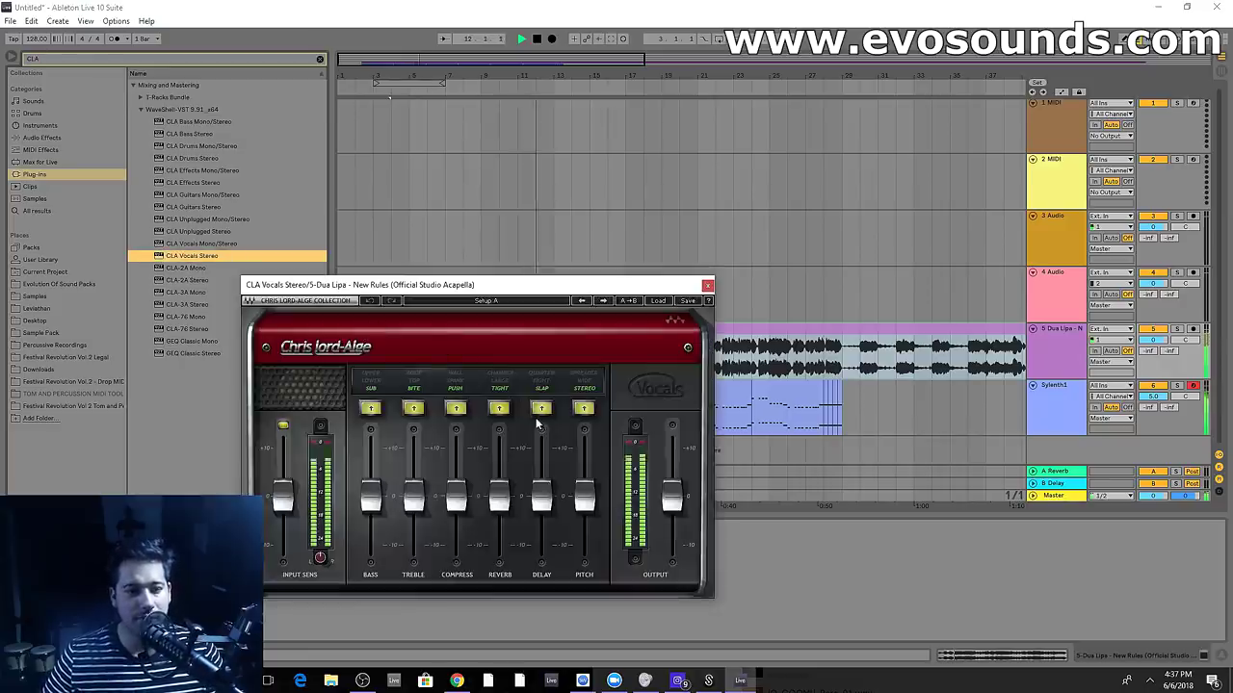
Load the Spaceman preset in CLA Vocals, lower Treble and Pitch, and switch the Pitch effect off
click(657, 301)
click(708, 616)
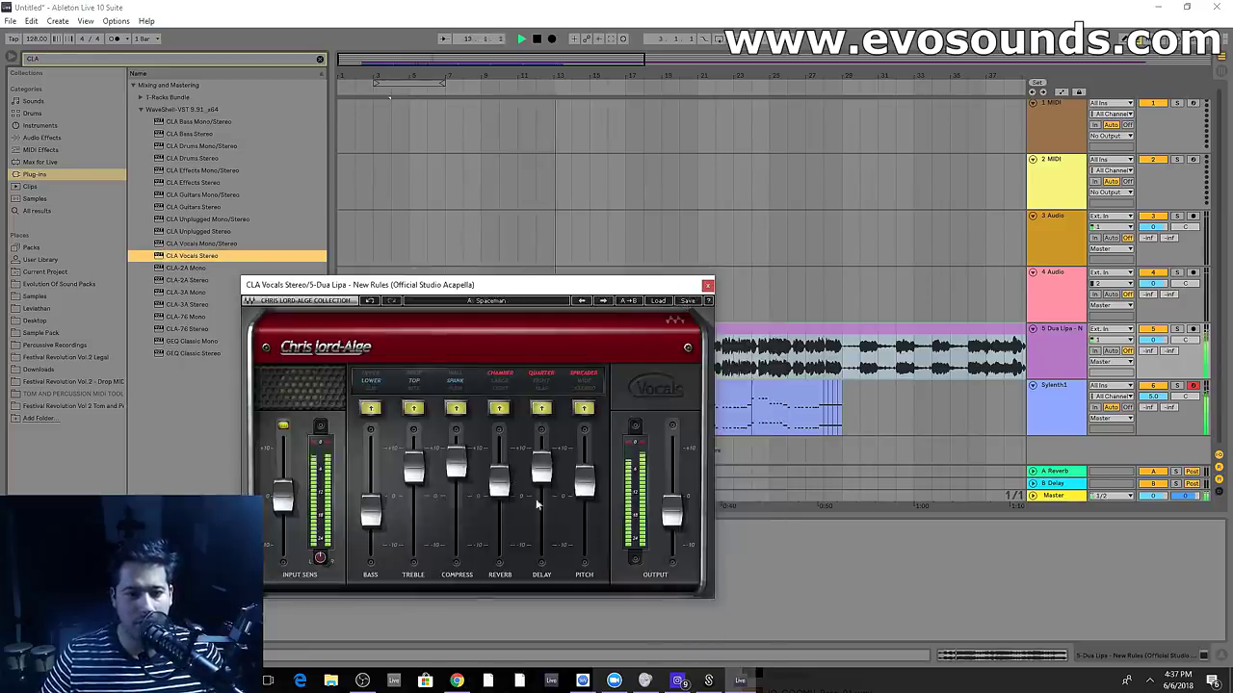
drag(414, 465, 415, 487)
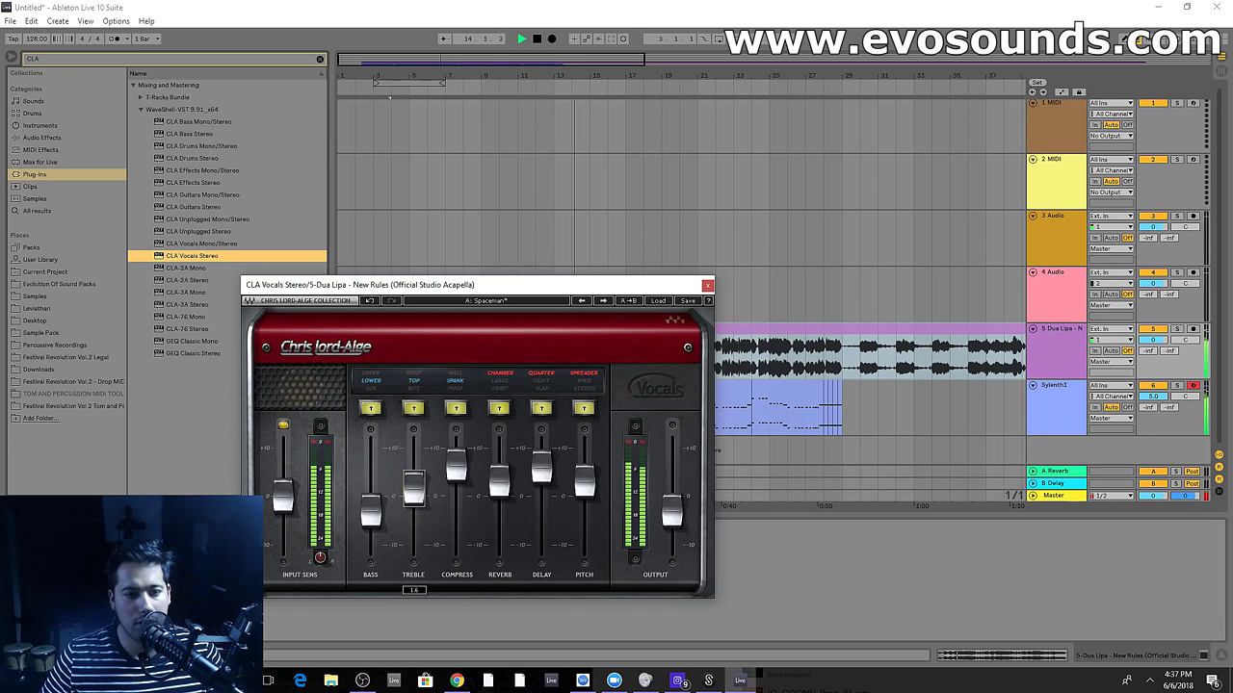
drag(582, 488, 584, 533)
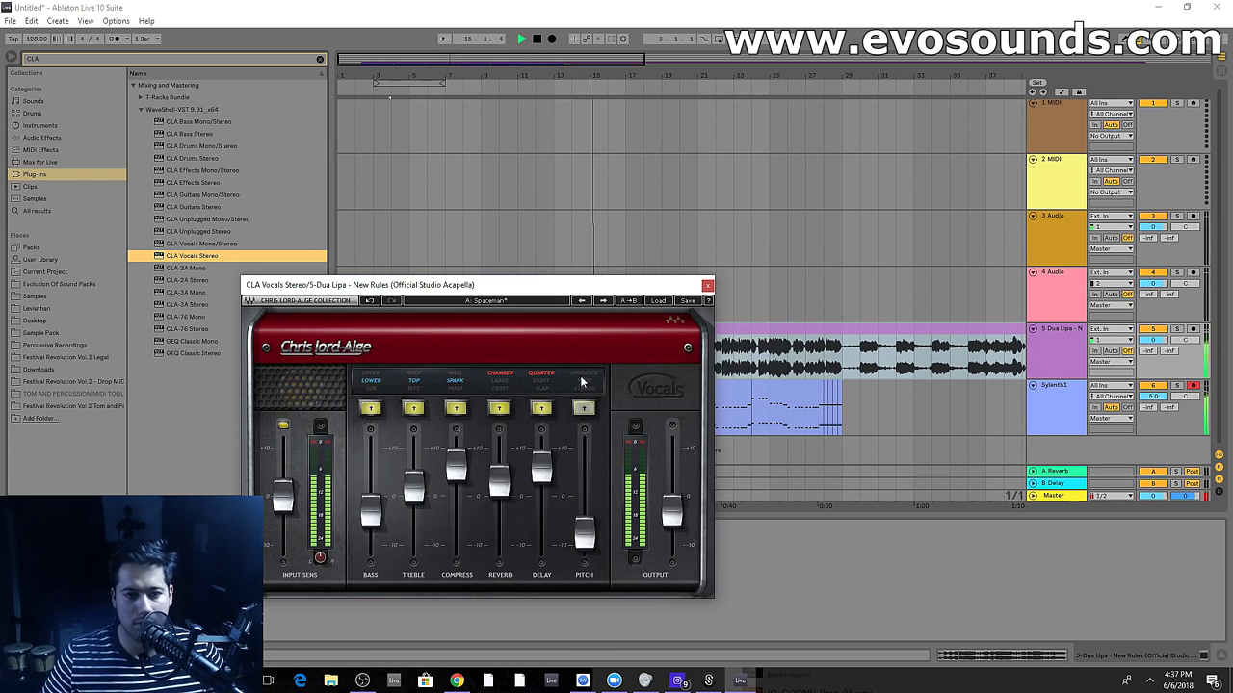
click(707, 285)
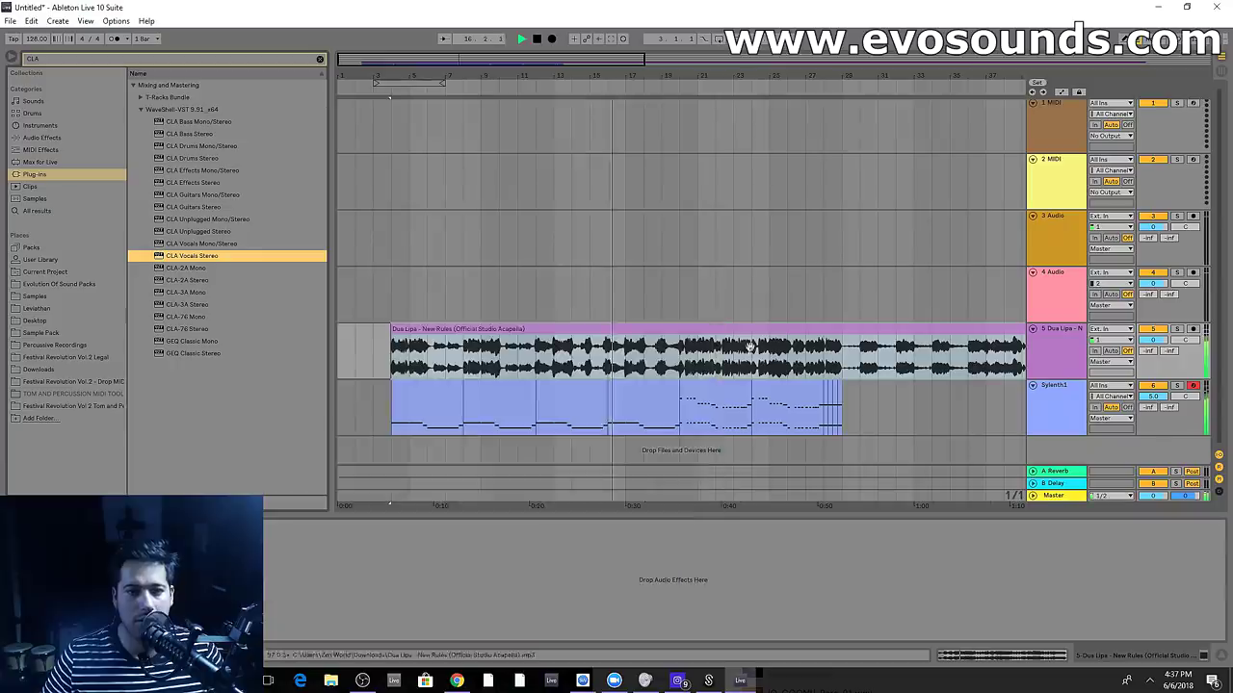
Play the processed acapella with the Sylenth1 part from bar 4 and listen through to about bar 12
click(1052, 354)
double_click(392, 330)
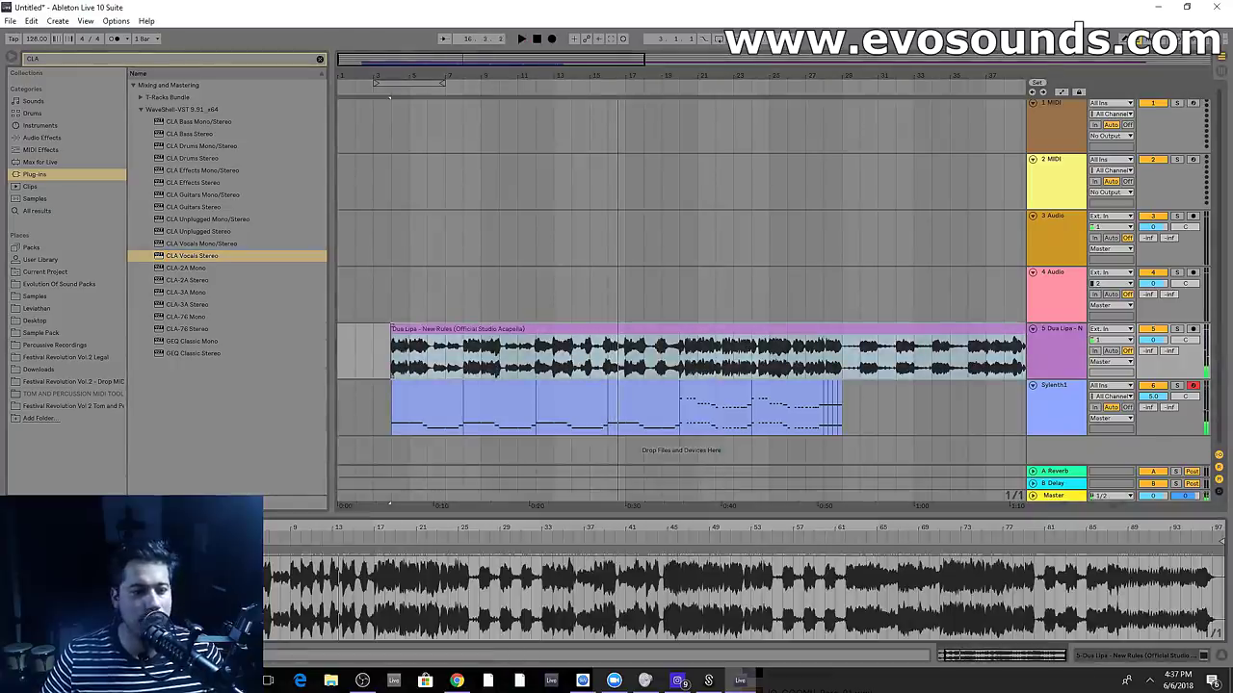
key(space)
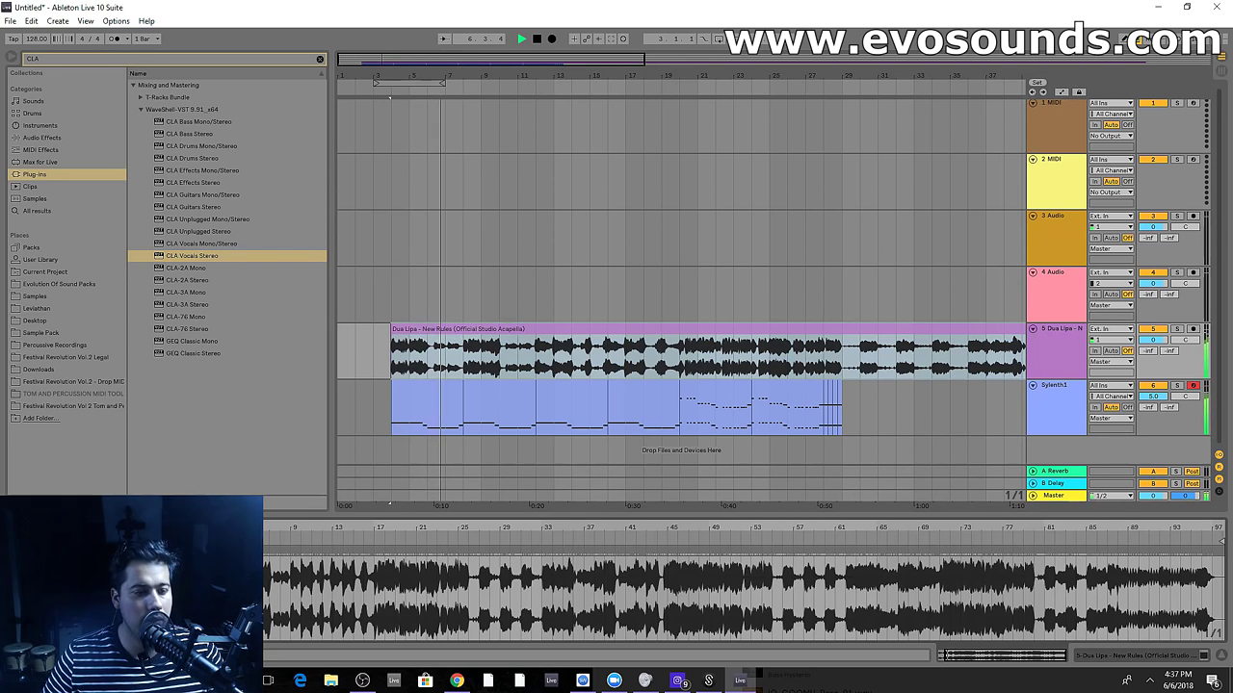
drag(365, 58, 367, 130)
drag(367, 58, 371, 27)
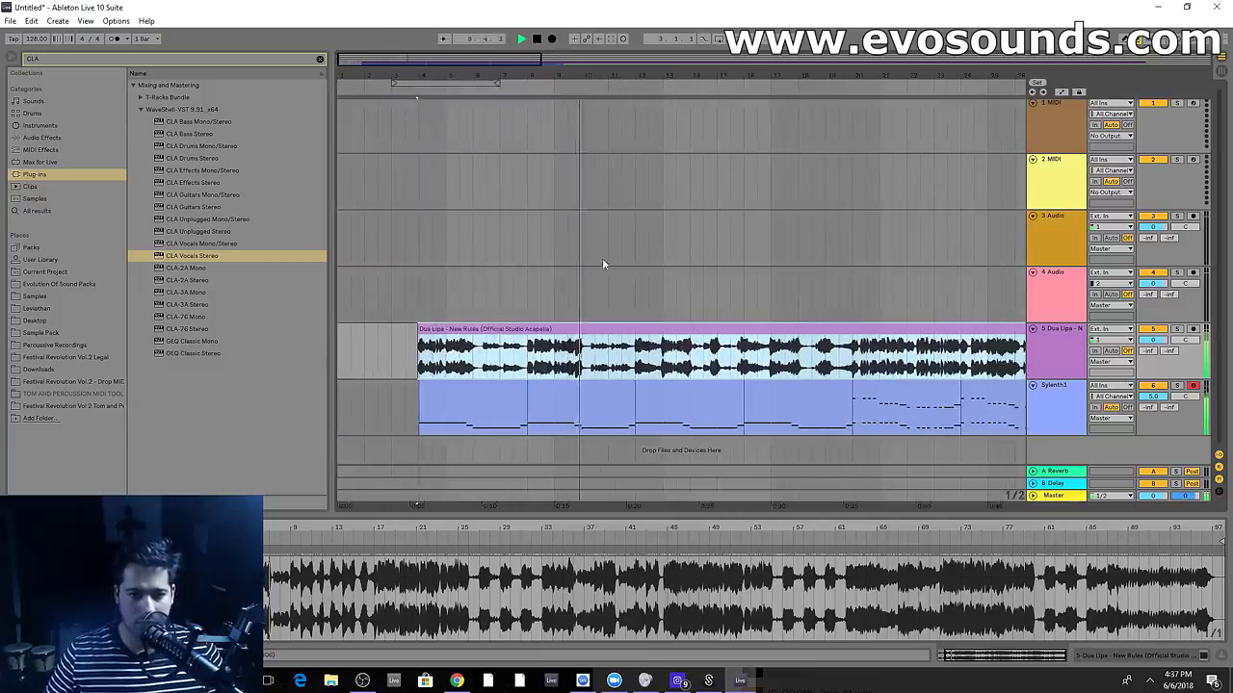
click(621, 348)
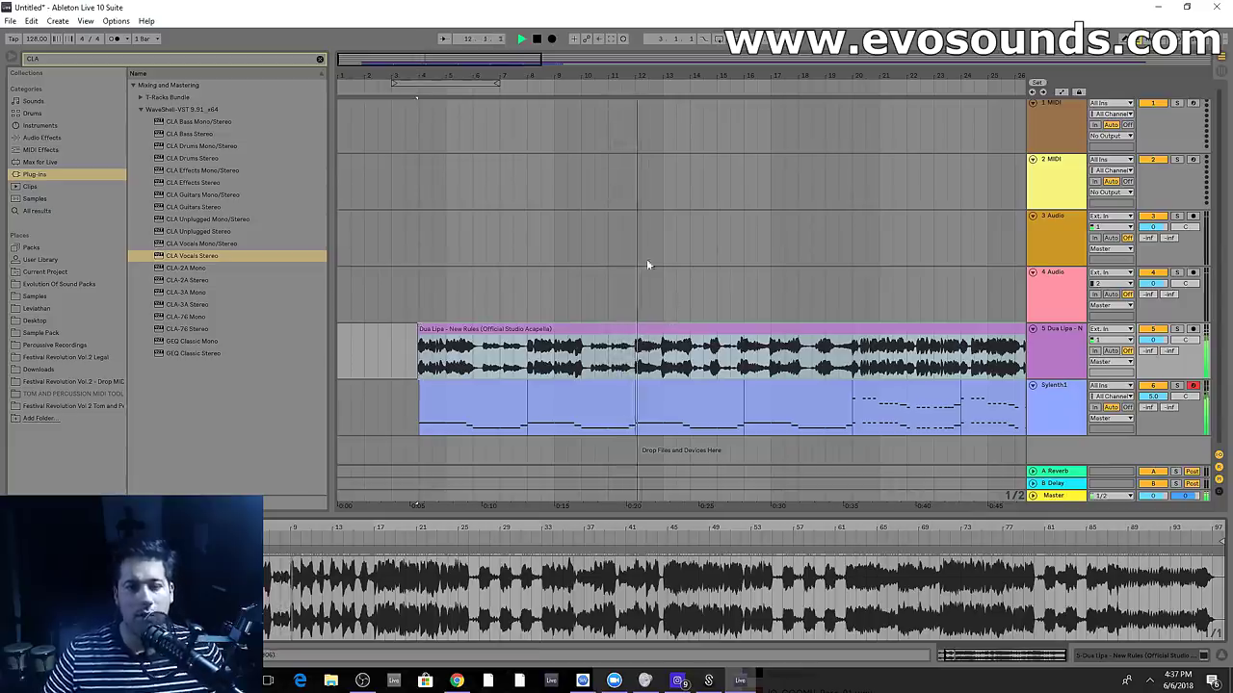
Insert a new audio track below the Sylenth1 track and name it Claps
key(ctrl+t)
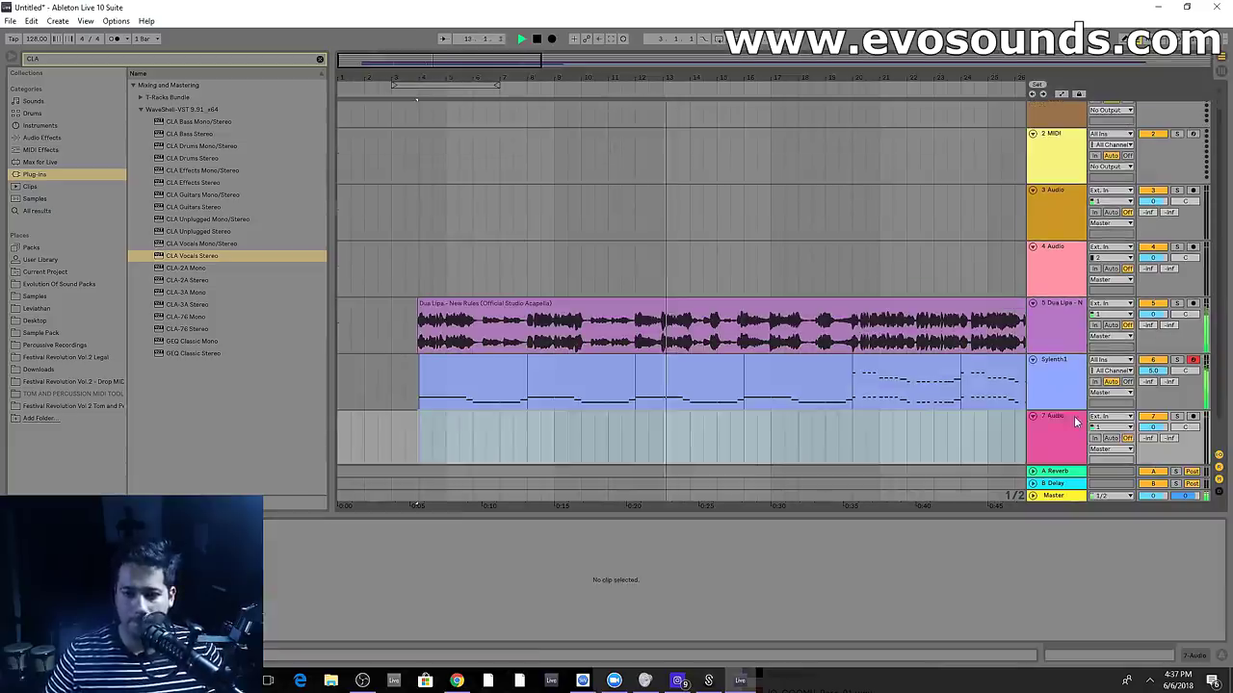
text(s)
key(Return)
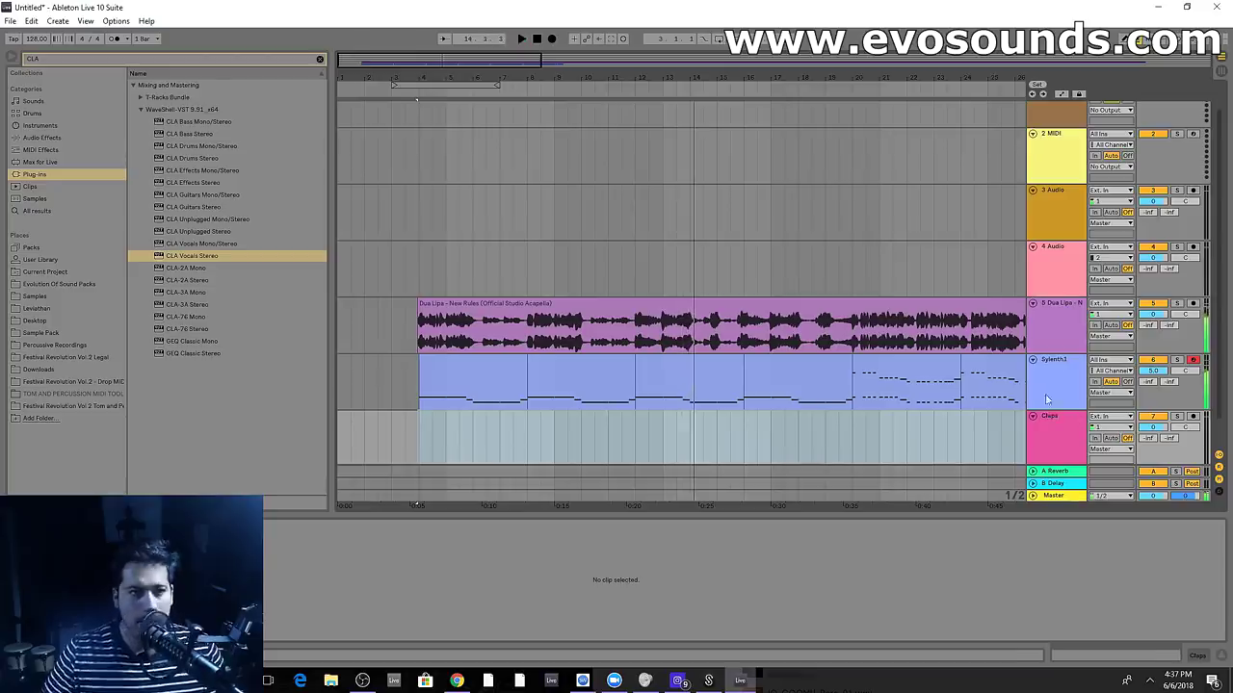
Search the Festival Revolution Vol.2 Legal folder for CLAP and expand its Claps sample folder
click(67, 357)
click(320, 59)
click(320, 60)
text(CLAP)
click(143, 110)
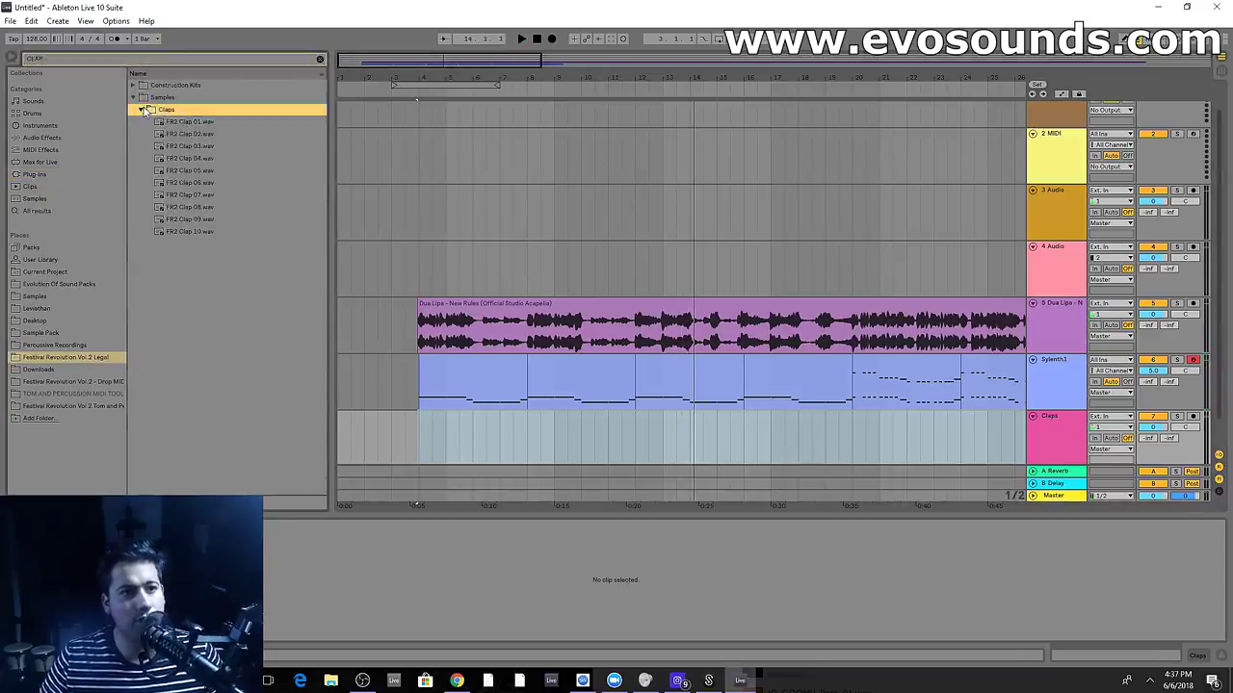
Audition the samples in the Claps folder and place FR2 Clap 07.wav on the Claps track at bar 12
click(171, 134)
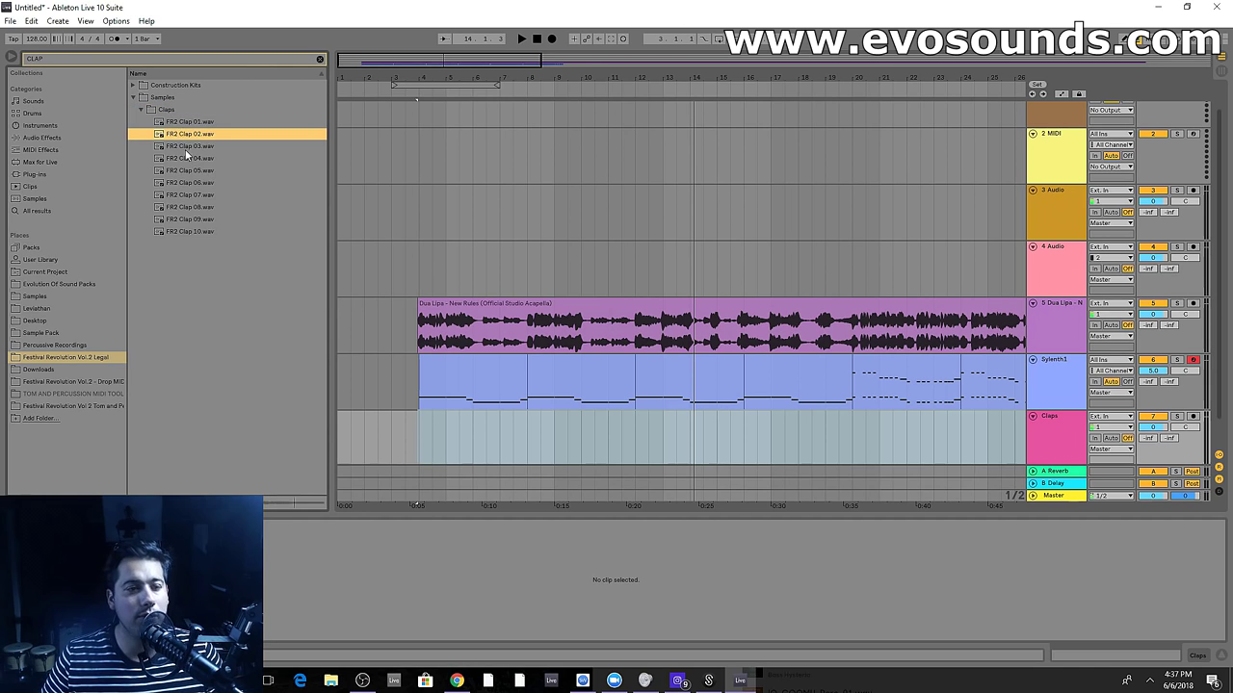
click(187, 146)
key(Down)
key(Down)
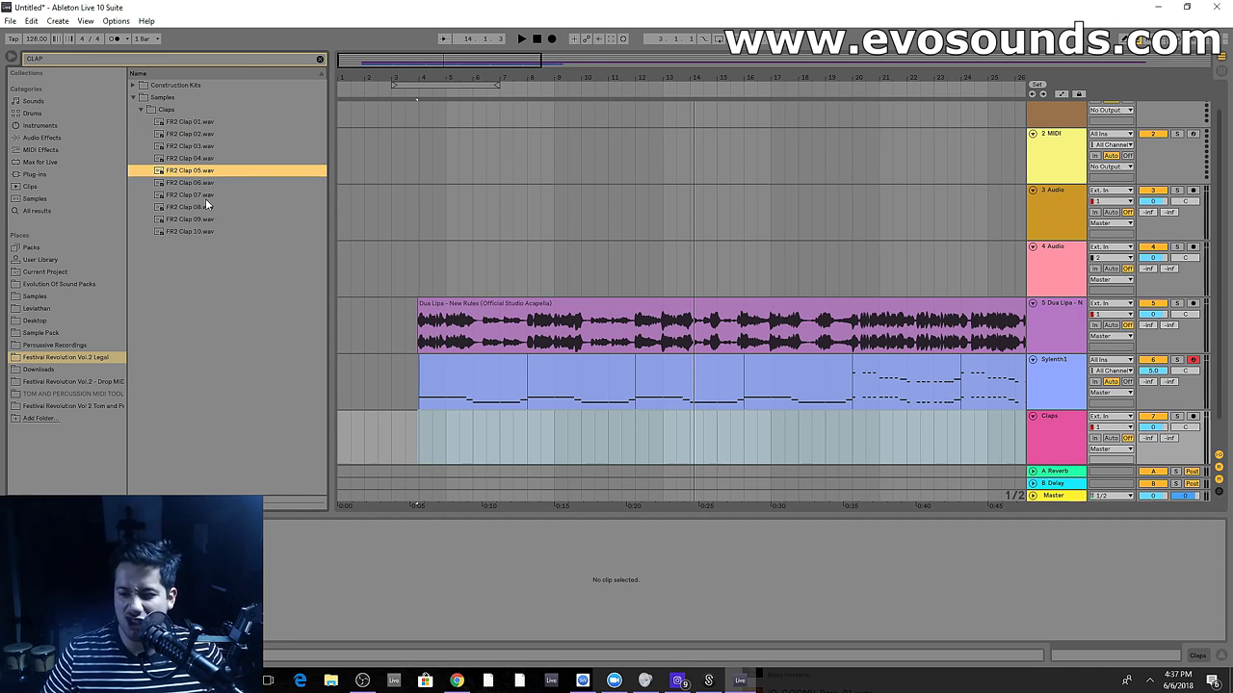
mouse_move(205, 199)
mouse_down()
mouse_move(192, 200)
mouse_move(654, 433)
mouse_move(640, 439)
mouse_up()
Repeat the clap on successive beats from bar 12 and lower the Claps track volume to -5.8 dB during playback
key(space)
drag(630, 78, 503, 155)
click(518, 420)
key(space)
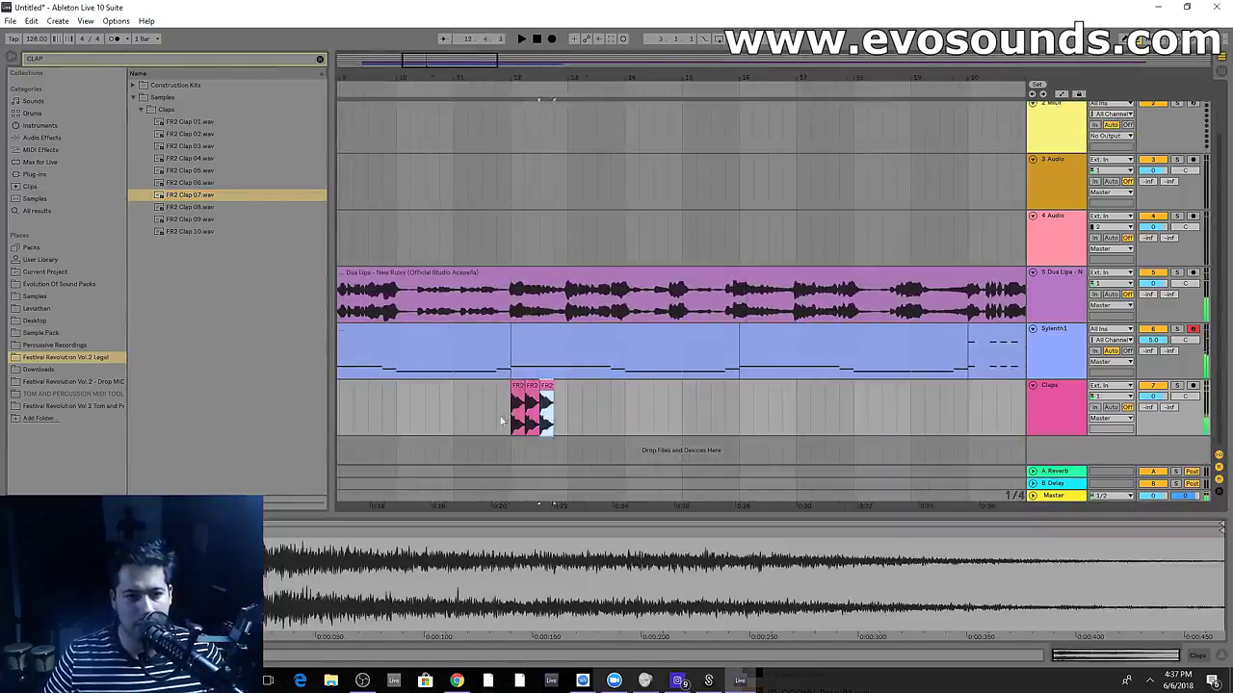
key(ctrl+d)
click(608, 418)
key(space)
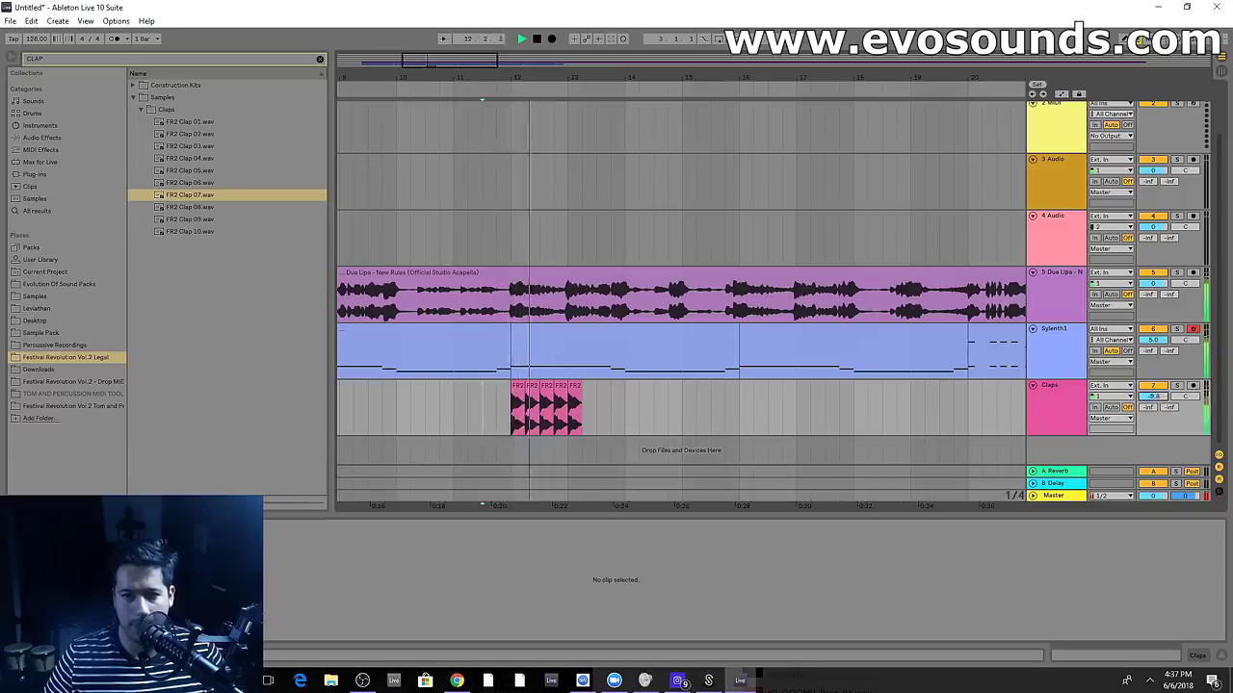
Duplicate the clap clips to fill the Claps track from bar 12 to bar 20 and play them with the vocal
key(ctrl+d)
key(ctrl+d)
key(ctrl+d)
key(ctrl+d)
key(ctrl+d)
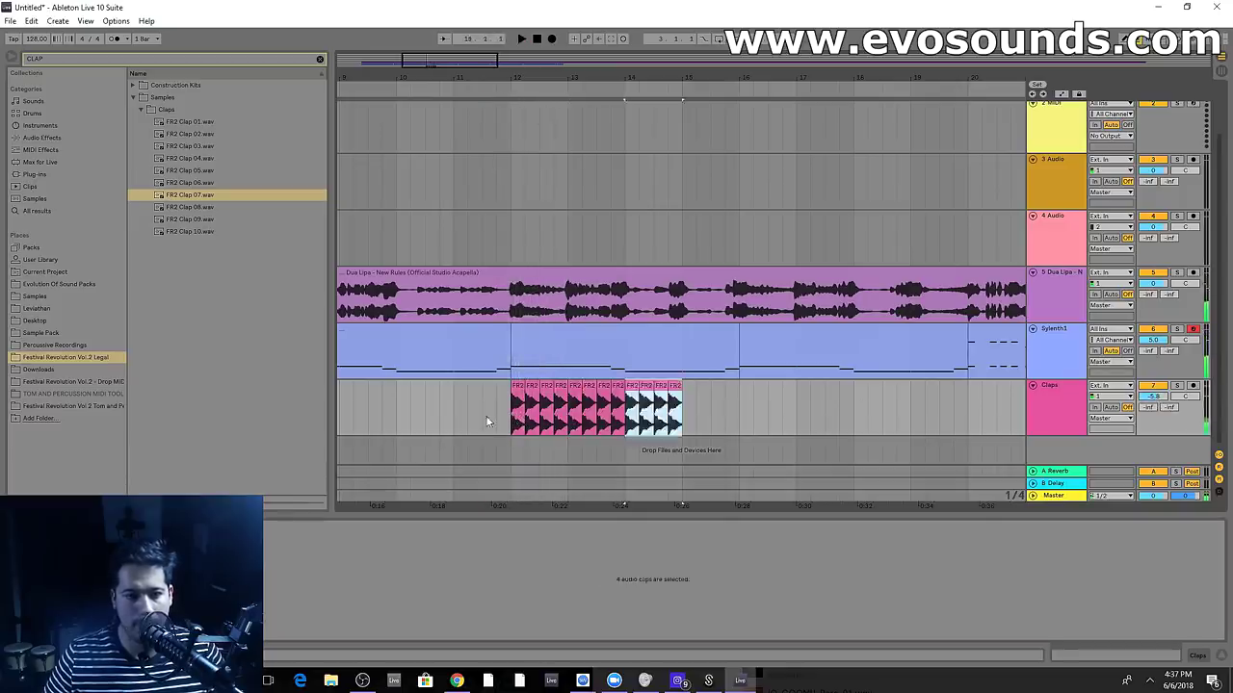
click(449, 414)
drag(533, 399, 739, 416)
key(ctrl+d)
drag(463, 59, 477, 41)
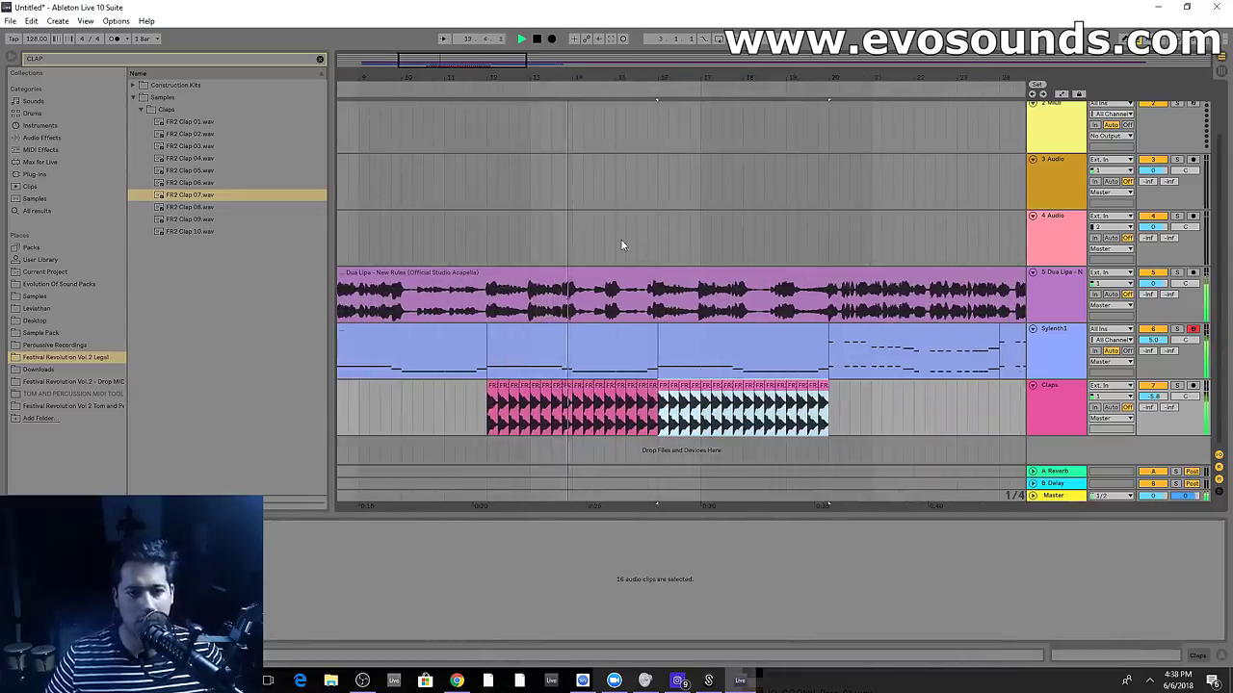
click(688, 268)
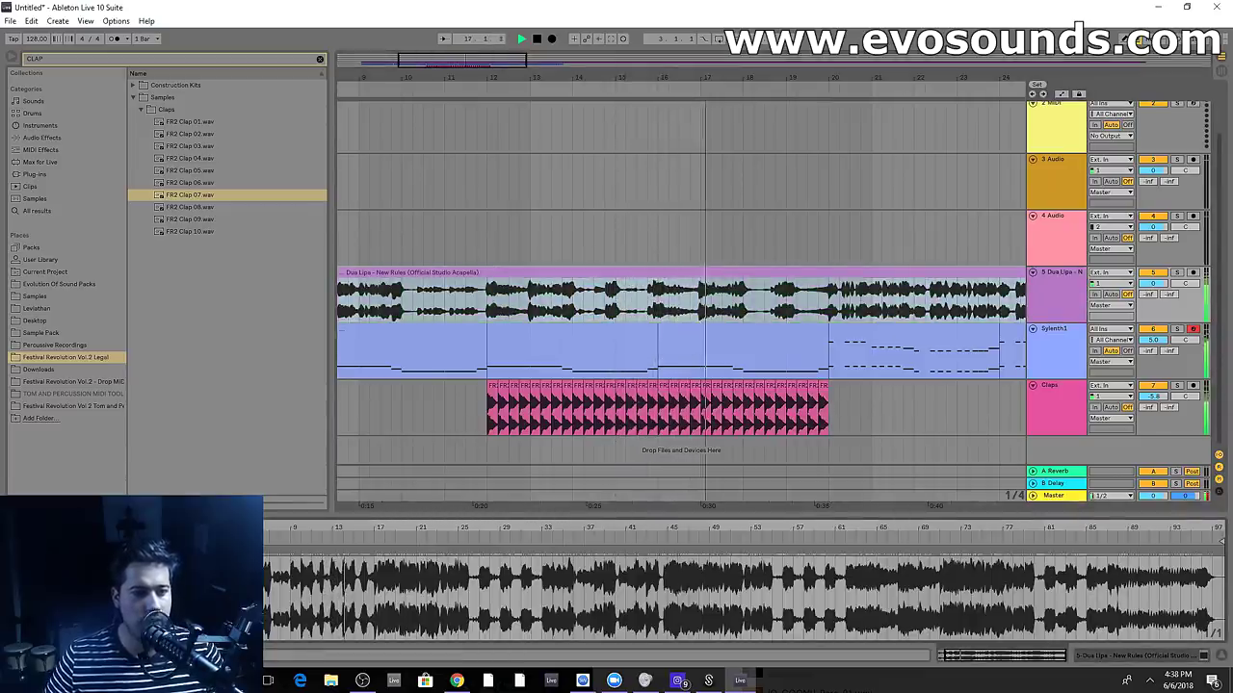
drag(617, 77, 616, 60)
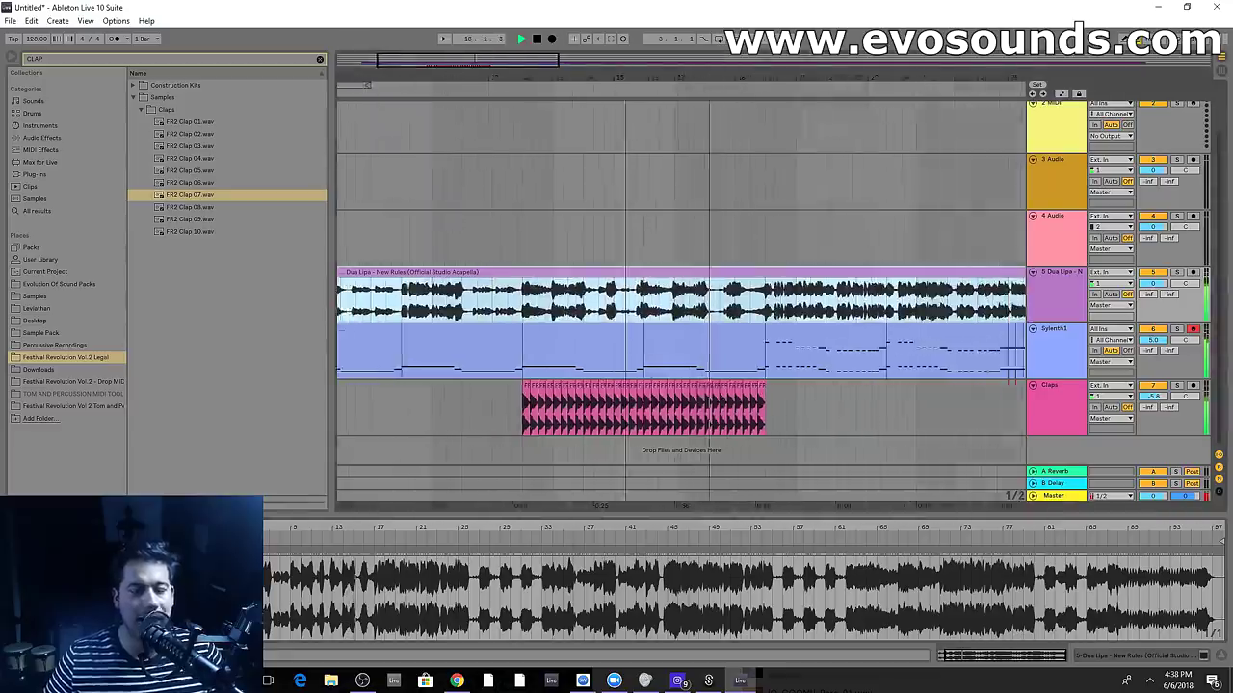
drag(450, 89, 480, 80)
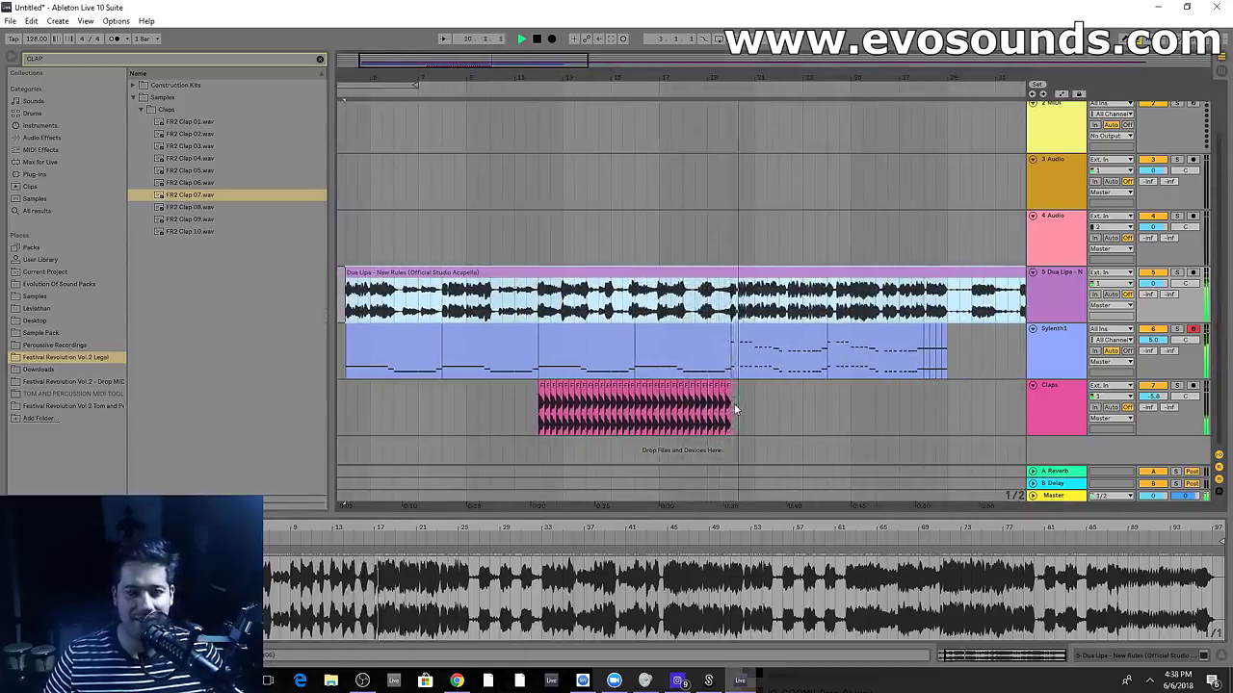
Duplicate the Sylenth1 track with its clips and stop playback
double_click(1047, 353)
drag(796, 78, 638, 252)
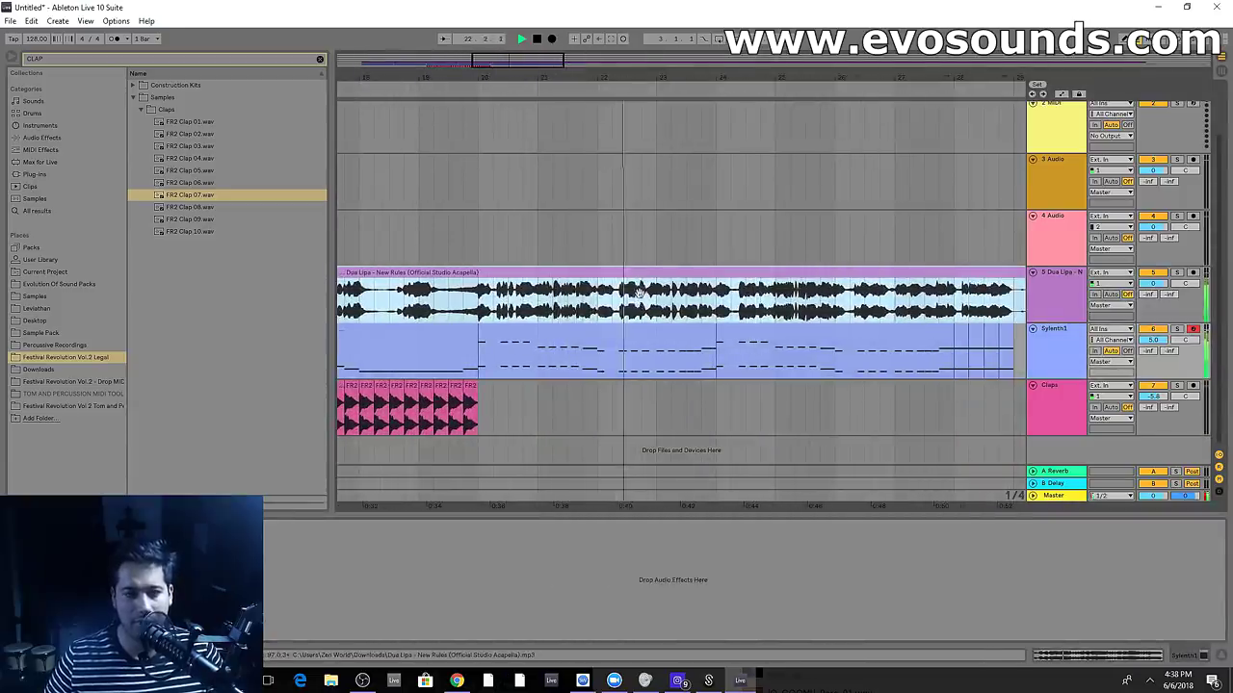
double_click(646, 352)
click(1046, 356)
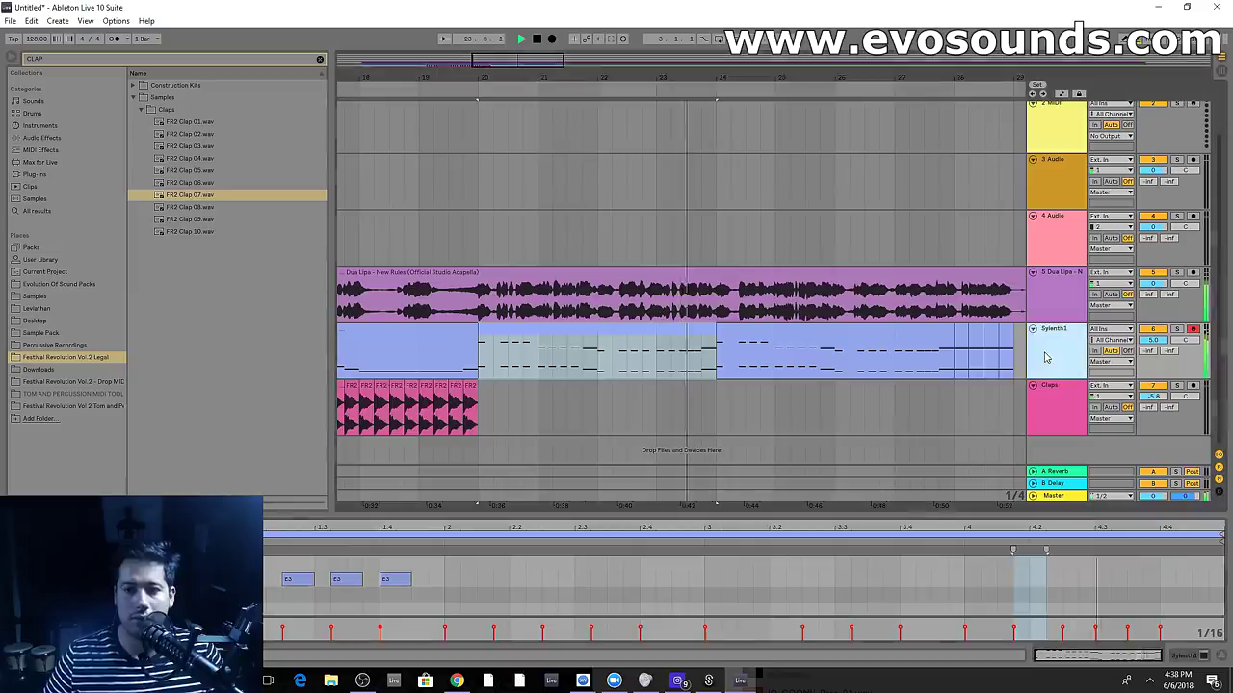
key(ctrl+d)
key(space)
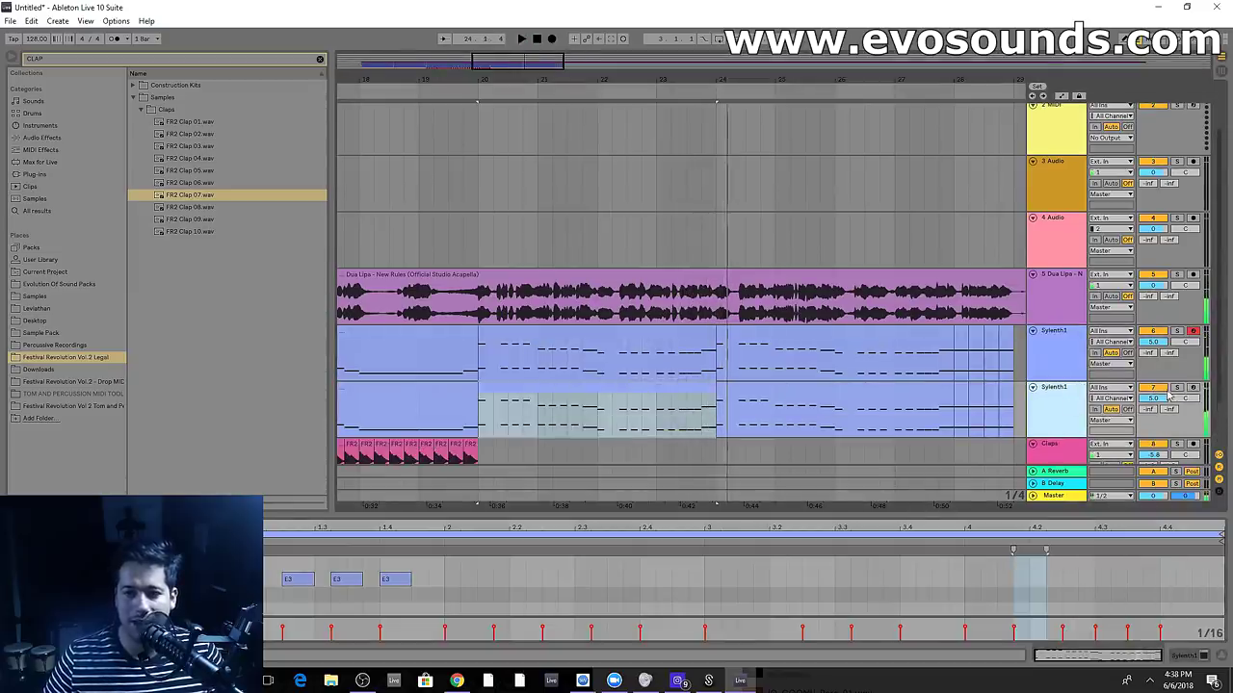
Solo the duplicated Sylenth1 track and load the 043: LD - Supersaw preset in its Sylenth1 plug-in
click(422, 496)
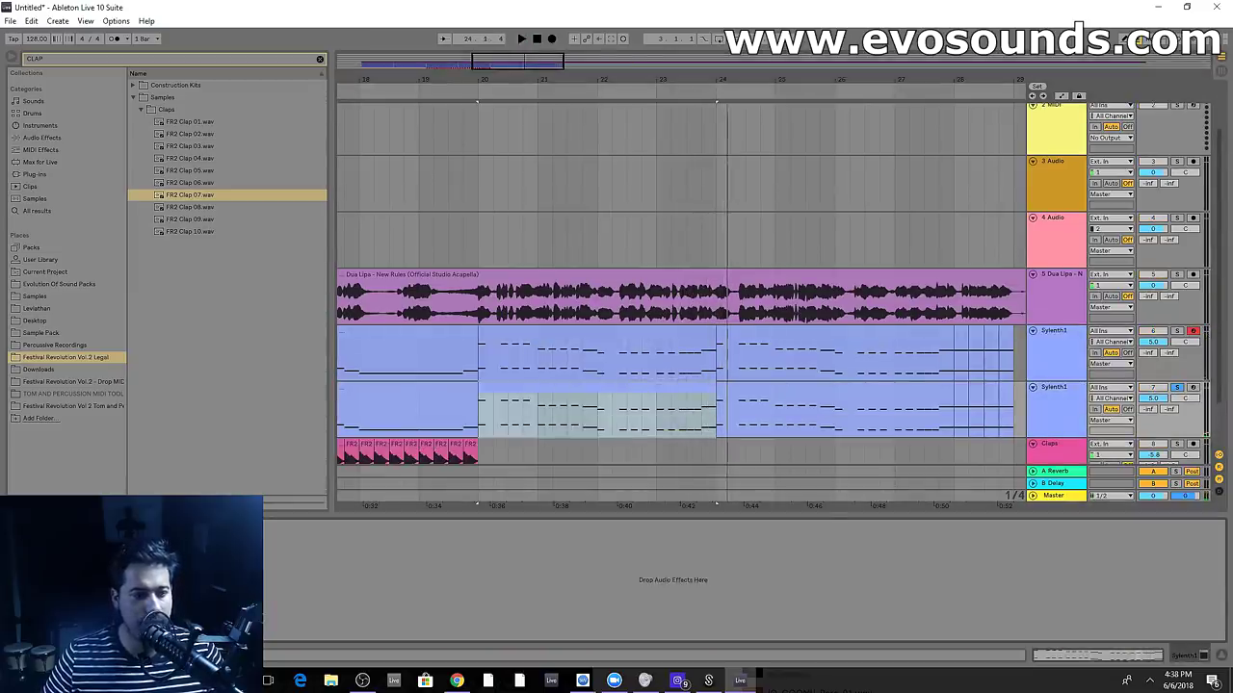
click(42, 529)
click(551, 396)
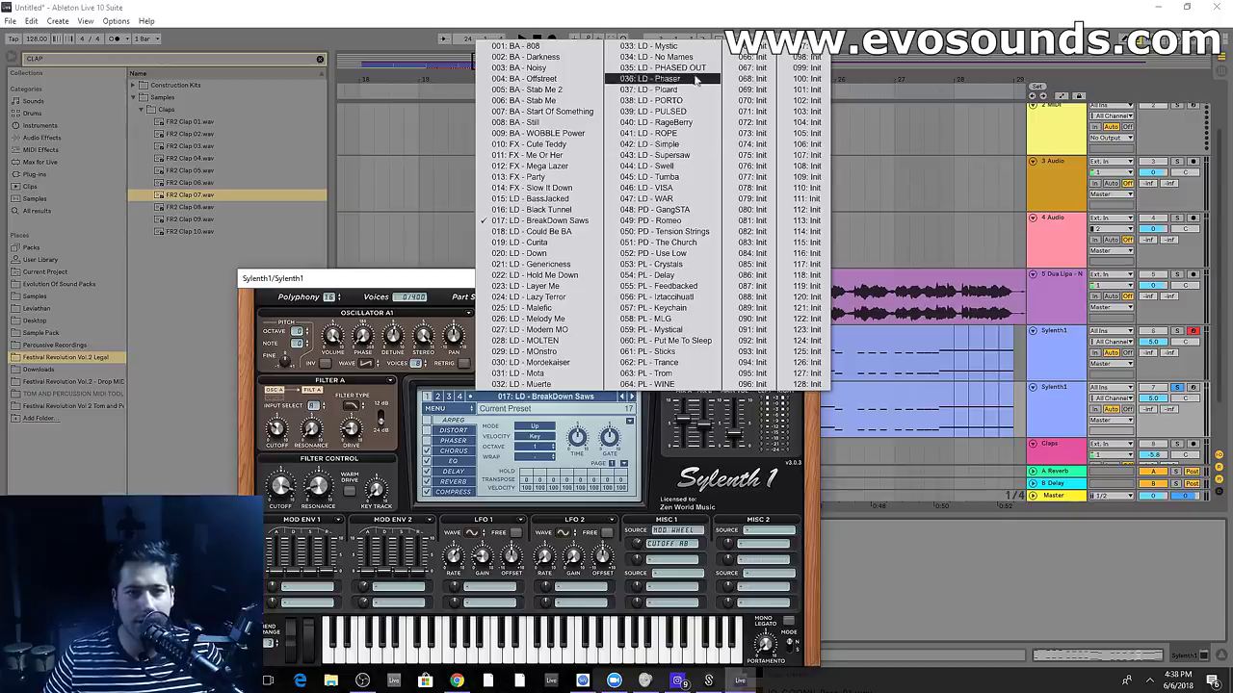
click(665, 155)
click(813, 278)
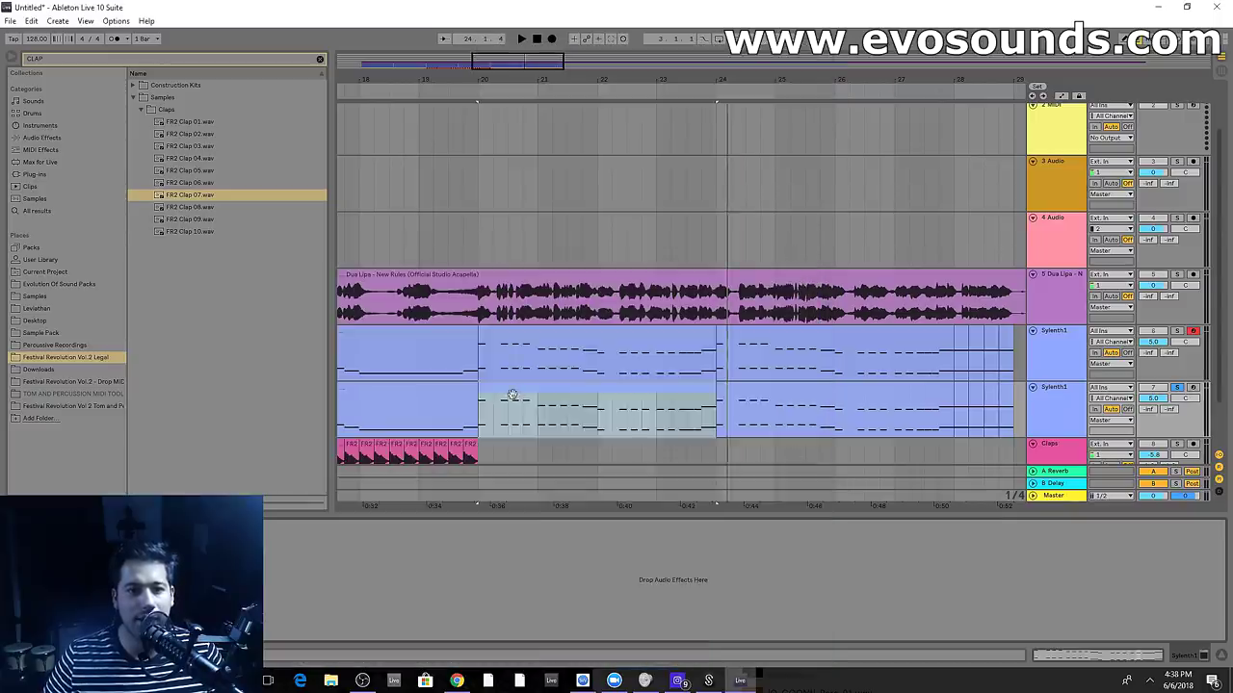
Play the soloed Sylenth1 copy from bar 20, lower its volume to -6.3 dB and unsolo it
click(512, 393)
click(631, 333)
click(622, 386)
click(469, 390)
click(516, 392)
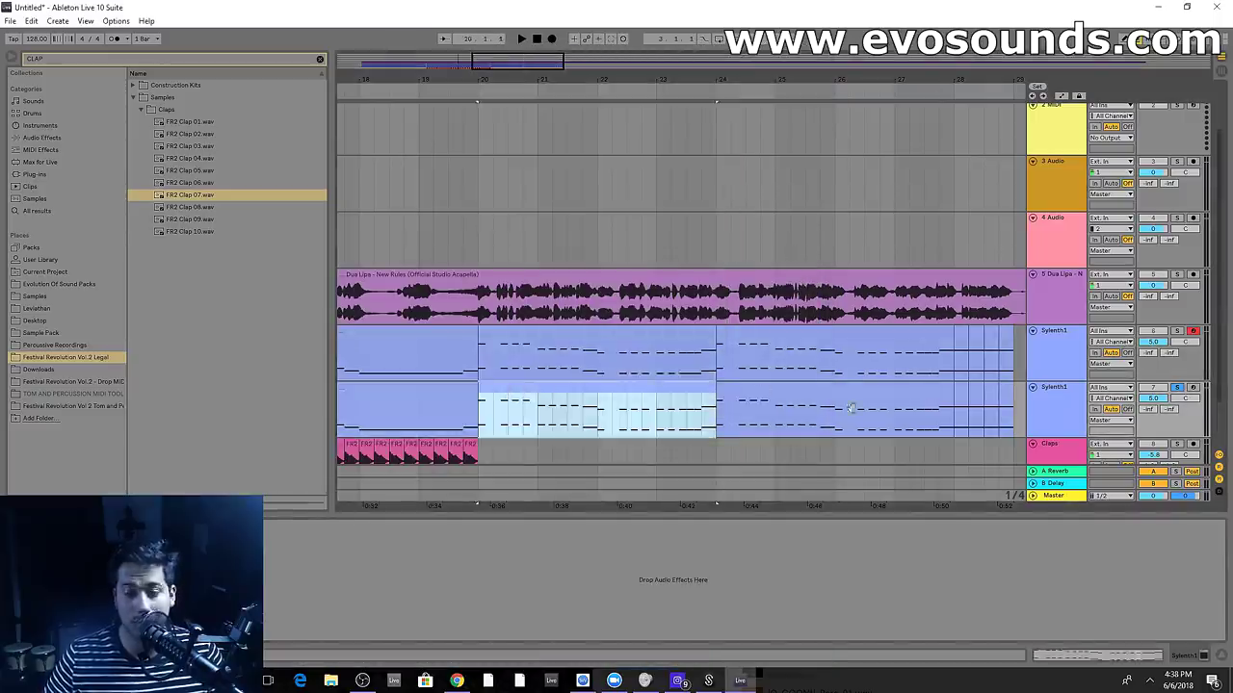
mouse_move(1154, 399)
mouse_down()
mouse_move(1154, 421)
mouse_move(1154, 401)
mouse_up()
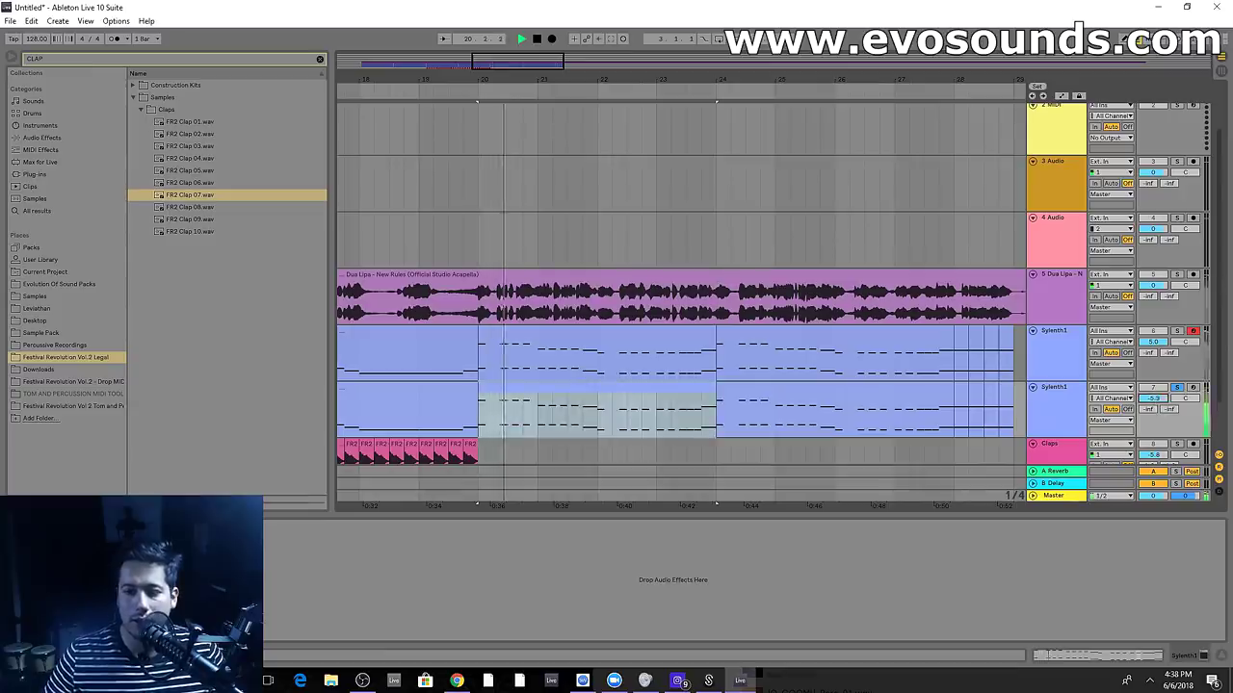
click(1176, 388)
Lower the original Sylenth1 track's volume to 1.6 dB while playing both layers with the vocal from bar 20
key(space)
drag(770, 80, 790, 37)
click(1154, 342)
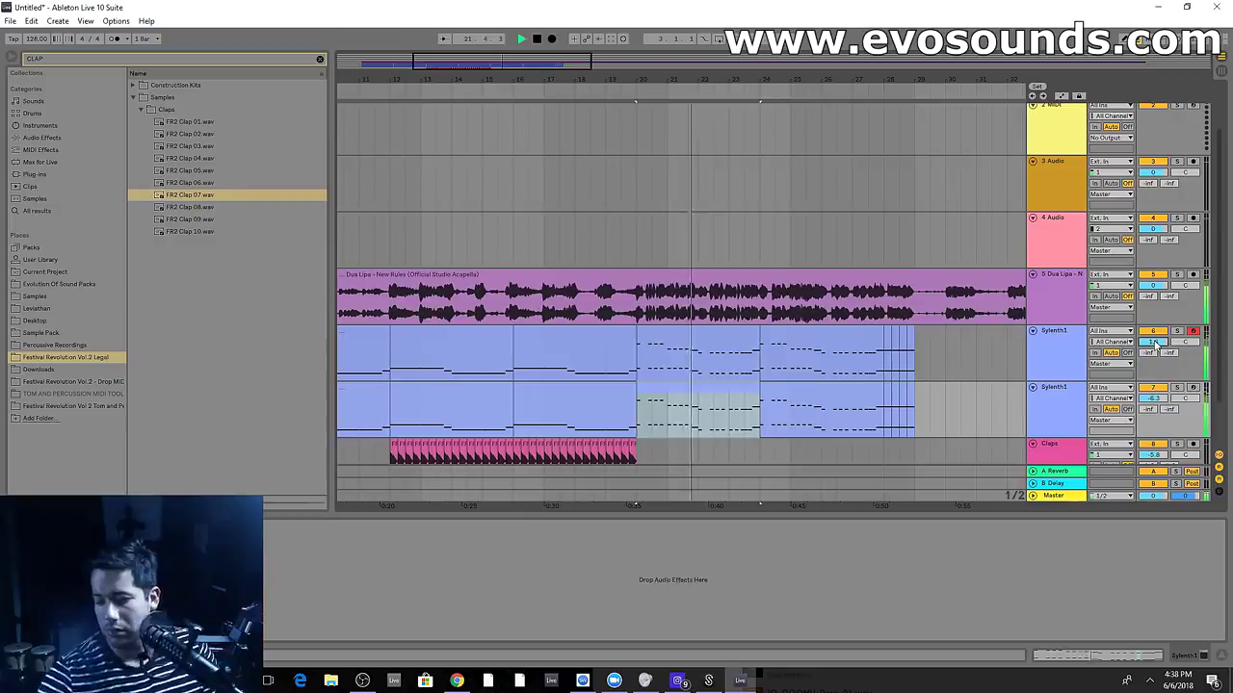
scroll(461, 246, down, 2)
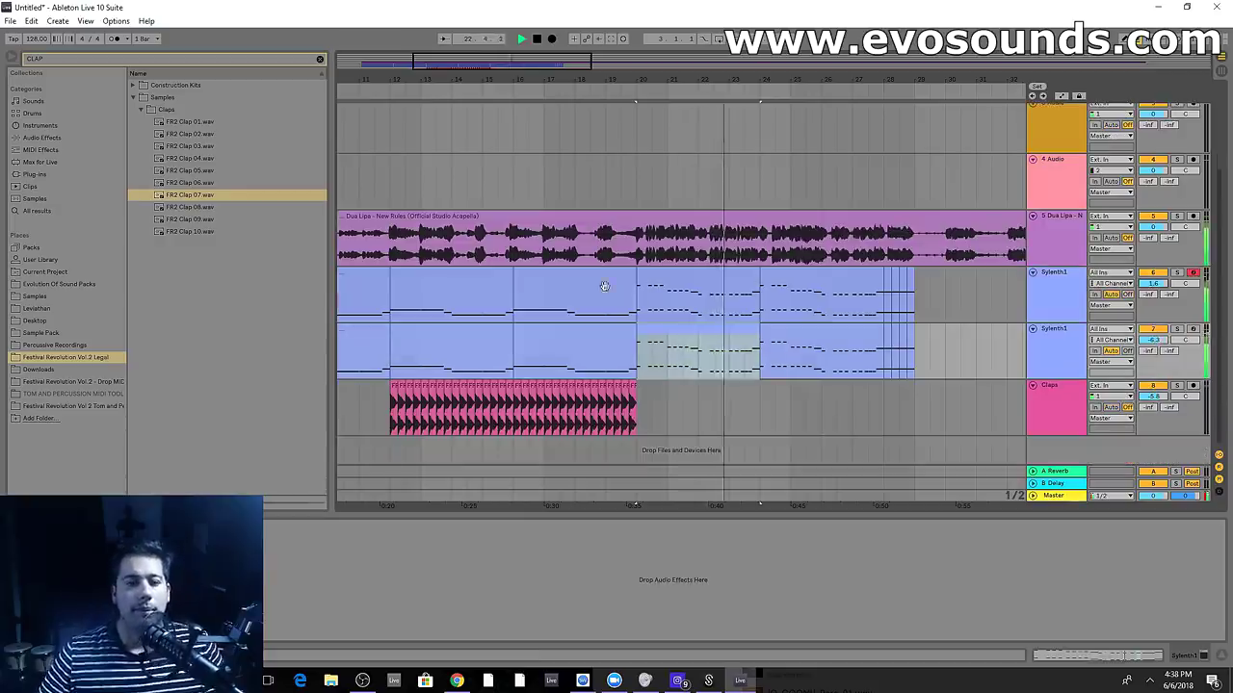
drag(718, 80, 669, 75)
drag(573, 80, 539, 83)
Delete the clips from bar 28 to bar 29 on both Sylenth1 tracks and play the section from bar 27
click(674, 282)
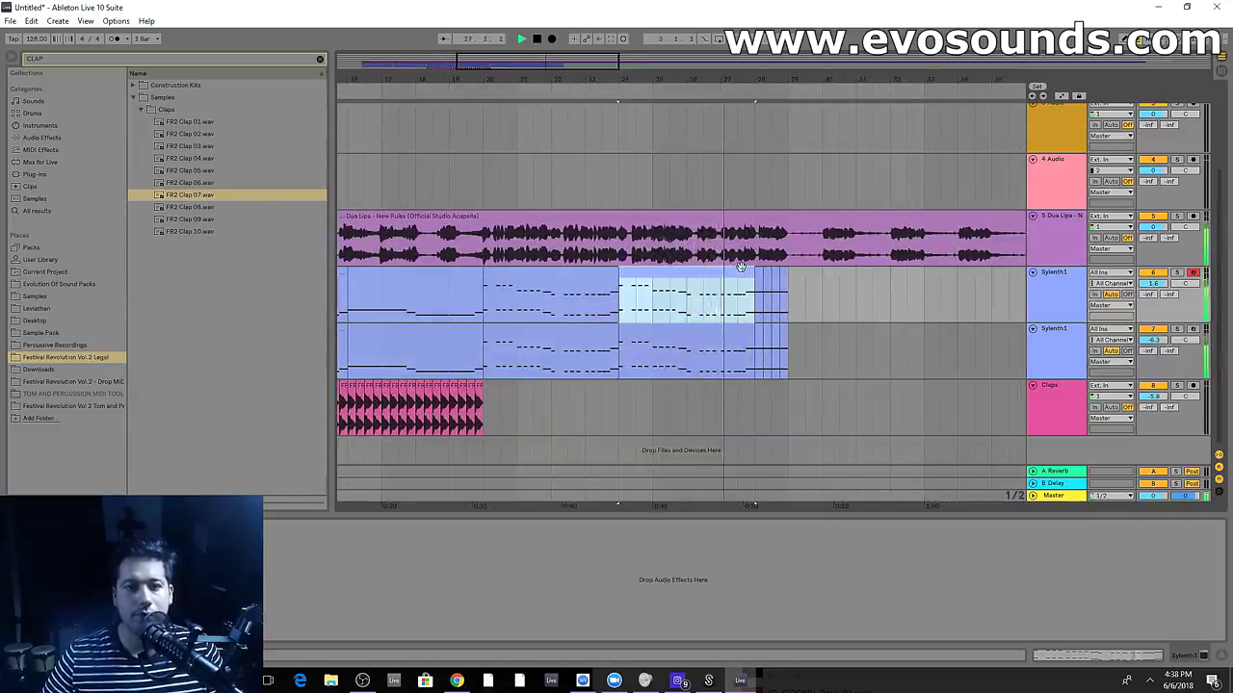
drag(756, 293, 789, 366)
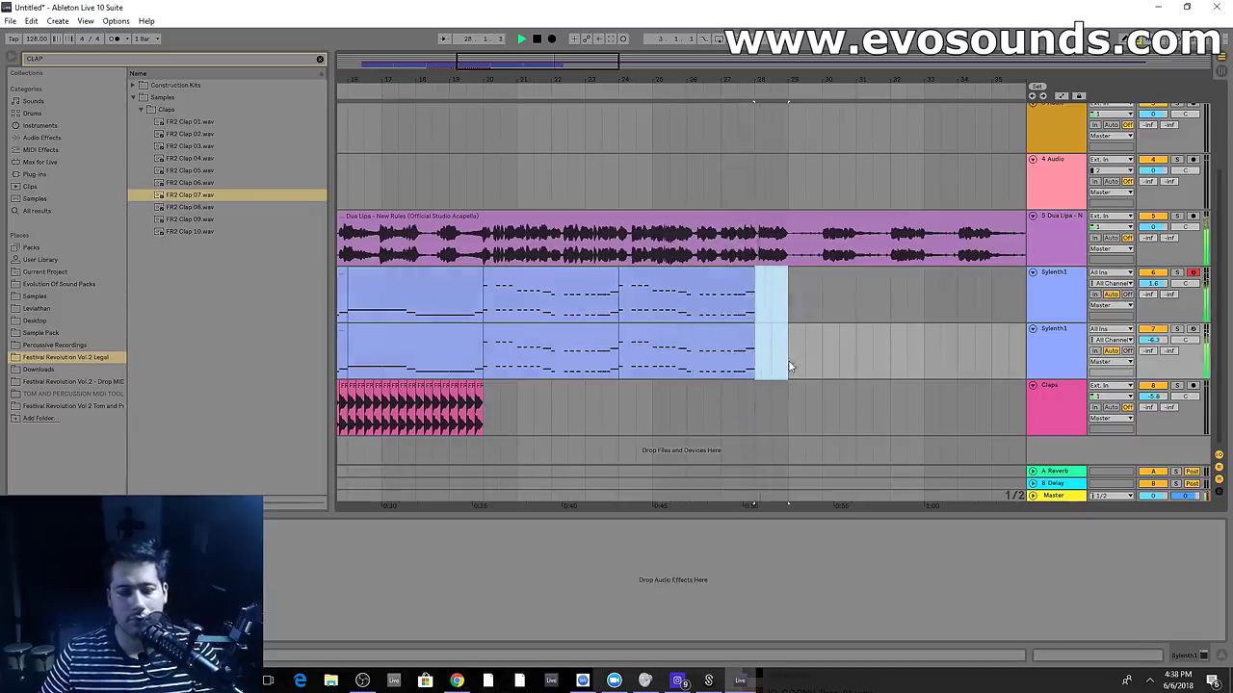
click(726, 307)
key(space)
key(space)
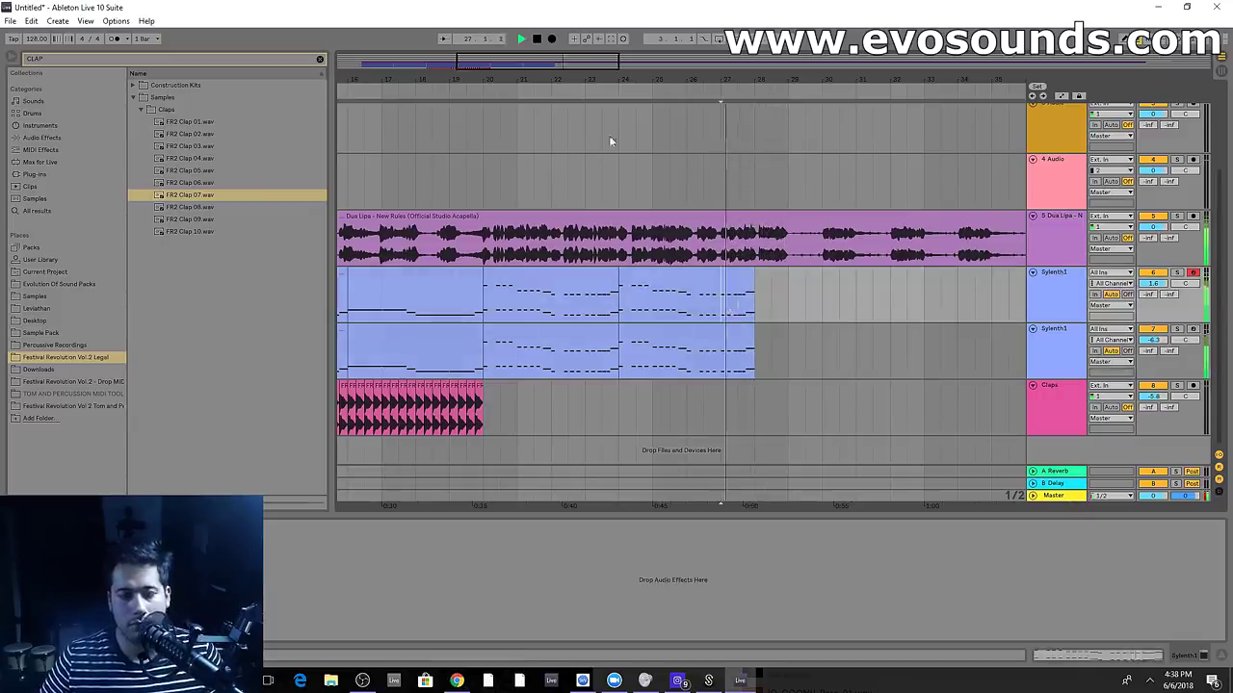
drag(552, 65, 572, 81)
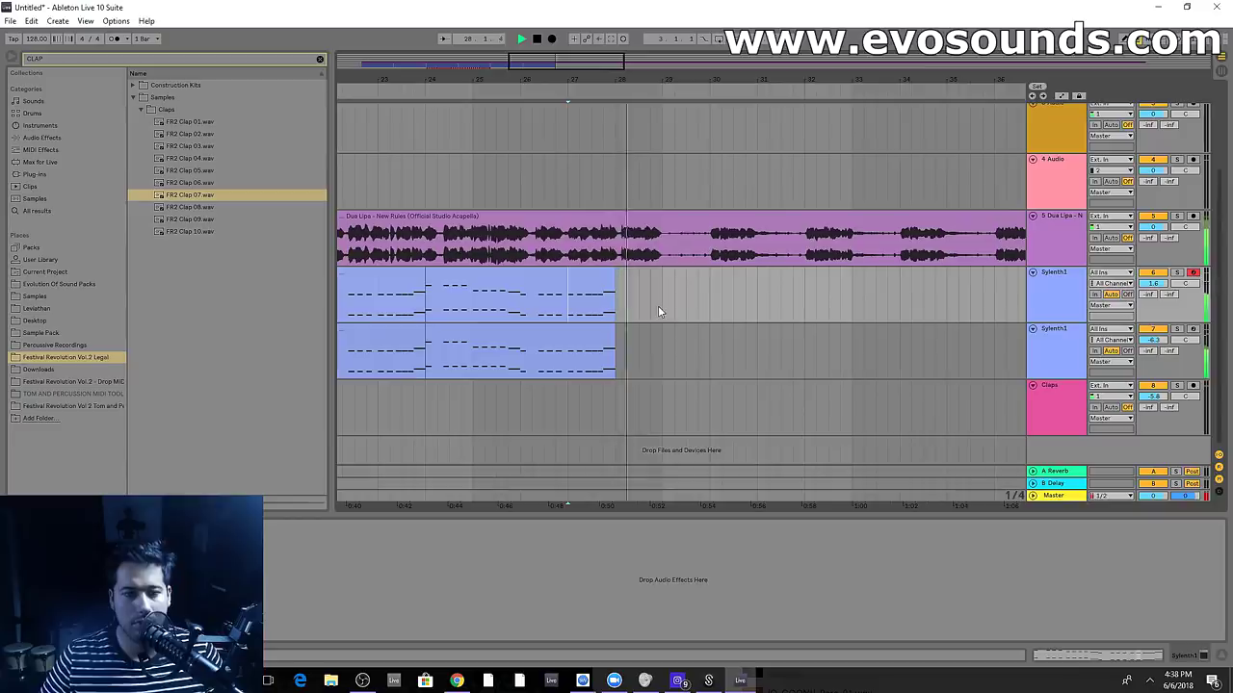
key(space)
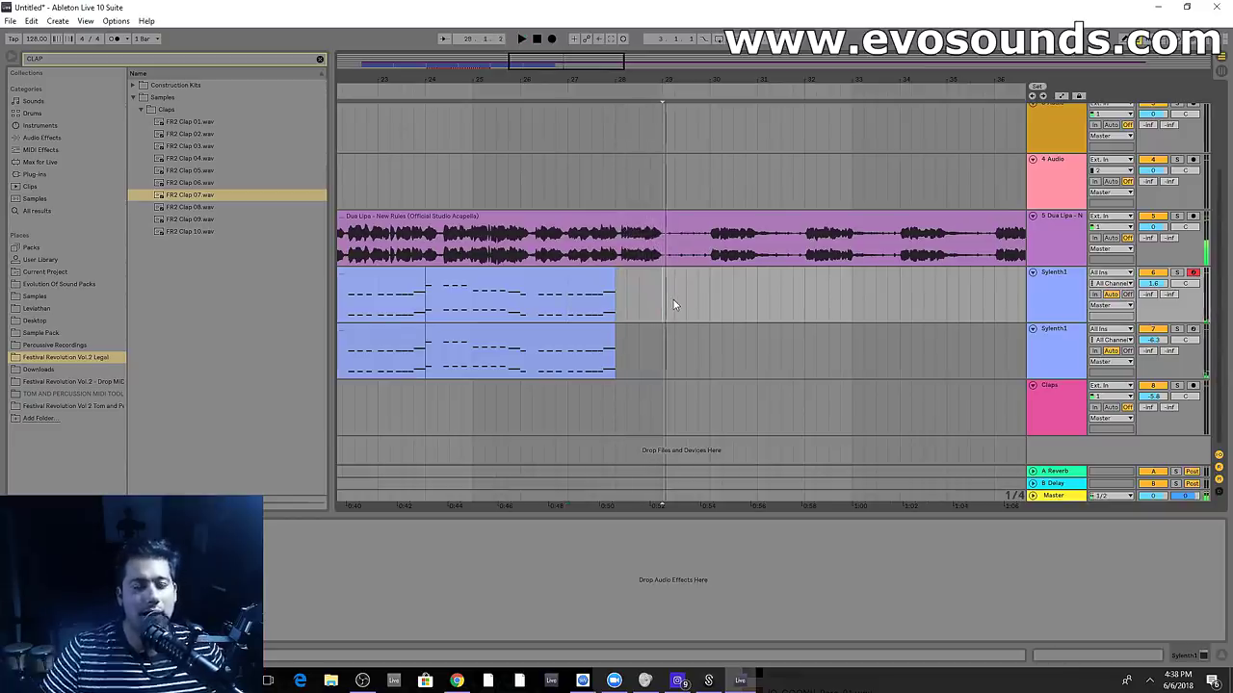
Insert a new audio track below the vocal, then clear the CLAP search and collapse the Bass Fills and Claps folders
key(ctrl+t)
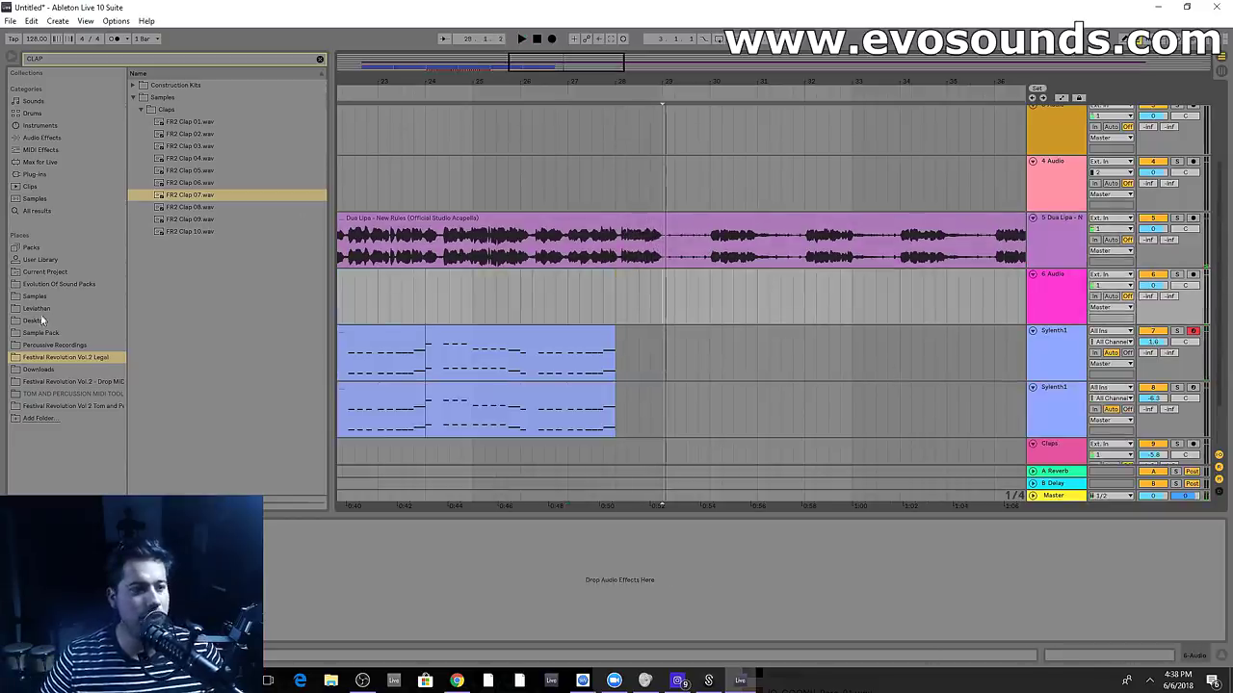
click(135, 99)
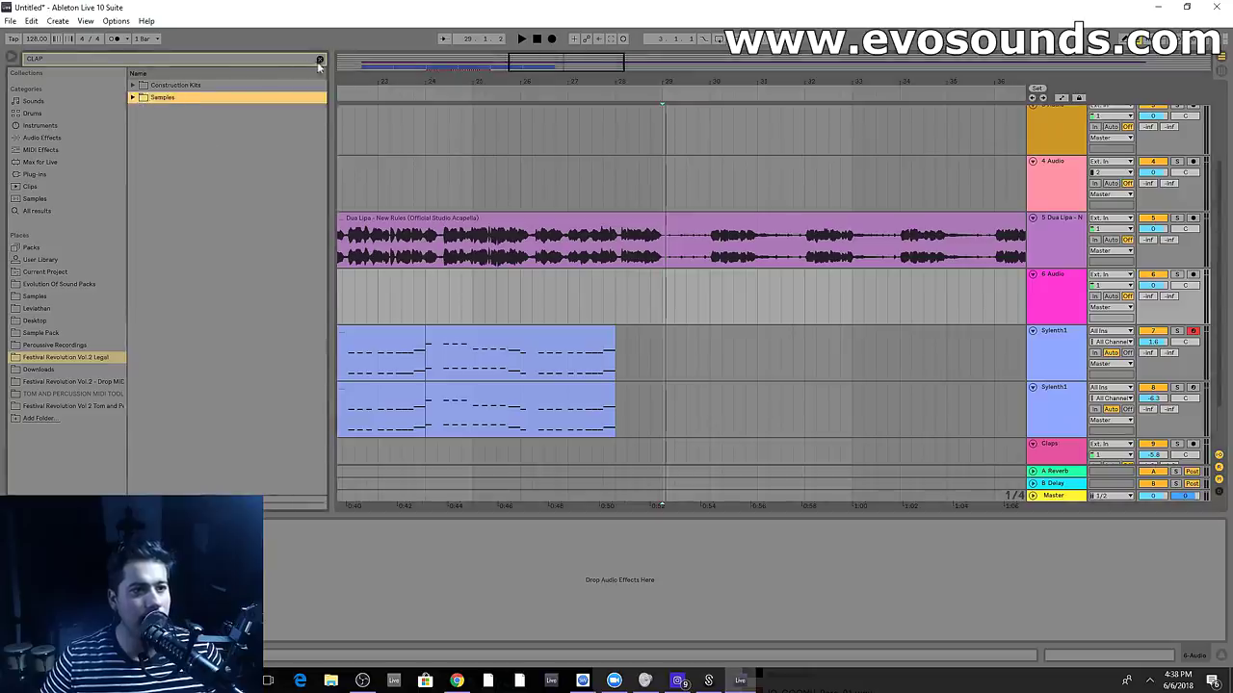
click(320, 59)
click(133, 123)
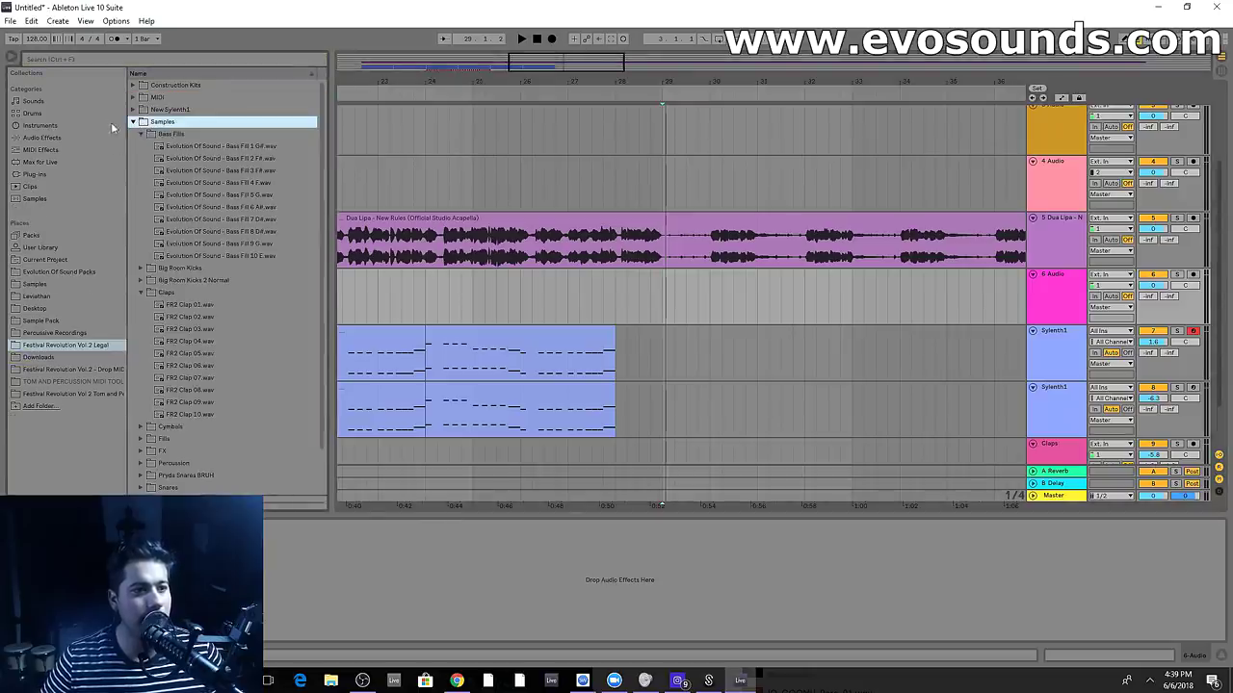
click(141, 134)
click(140, 171)
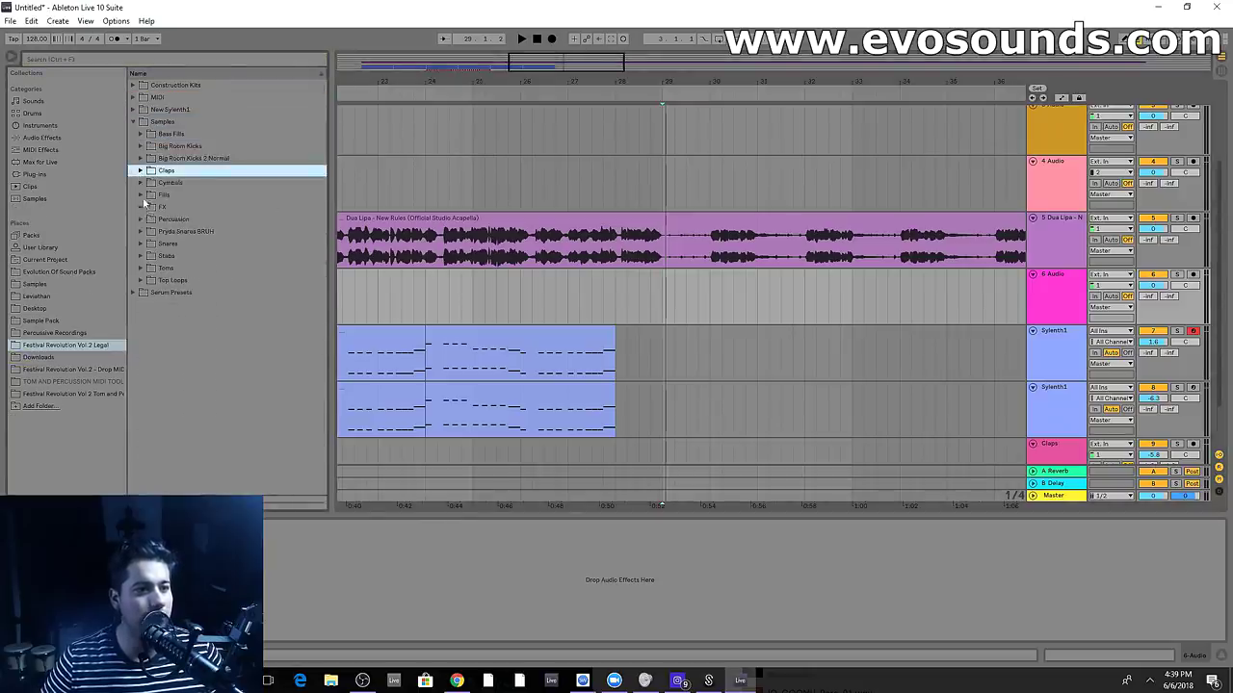
Place FR2 Snare Roll 04.wav from the Fills > Snare Rolls folder on the Claps track at bar 29
click(140, 196)
click(149, 220)
click(203, 268)
drag(207, 269, 701, 389)
Set the Claps track volume to -3.7 dB while playing the snare roll, and insert a new audio track below it
click(574, 368)
key(space)
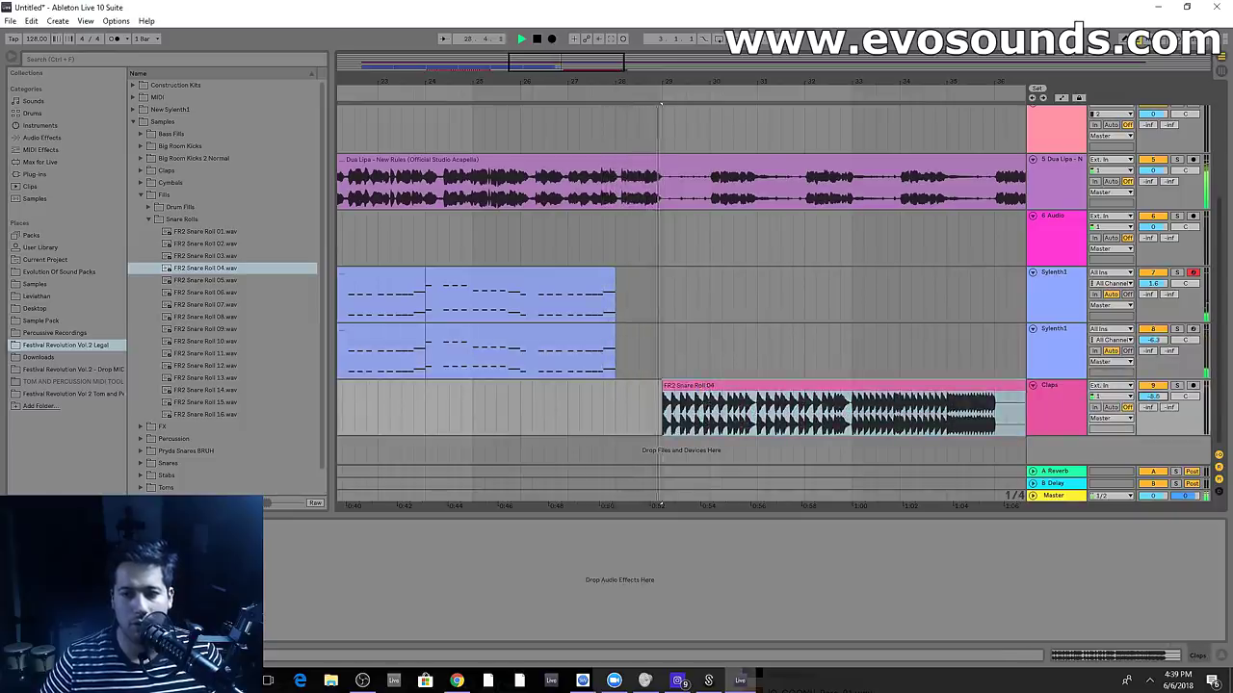
click(1054, 404)
key(ctrl+t)
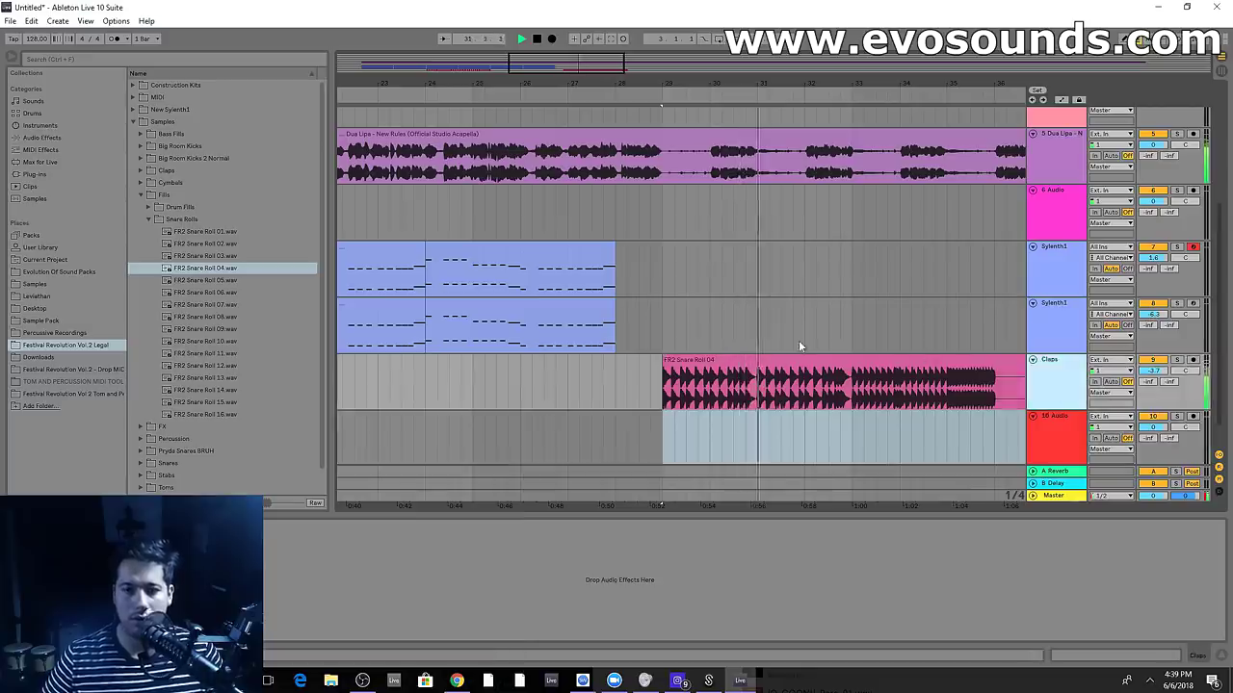
Rename the snare roll's track Snare Build, then duplicate it and delete the copied clip from the duplicate
key(ctrl+r)
text(Snare Build)
key(Return)
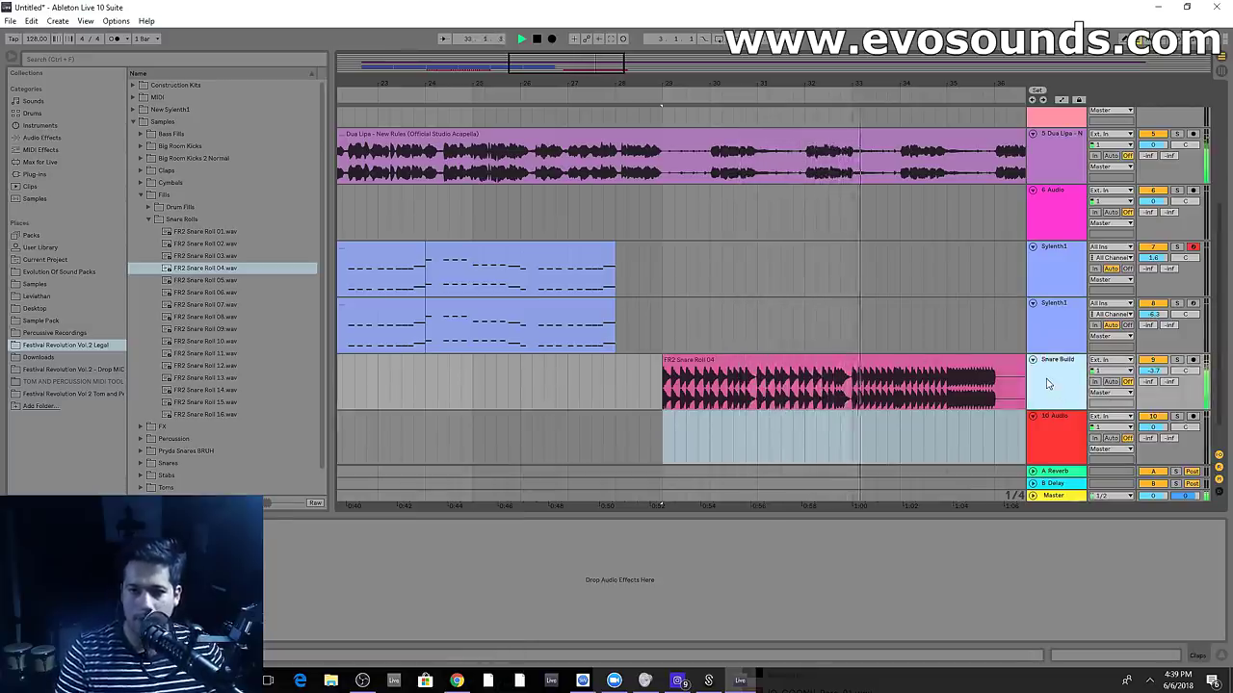
key(ctrl+d)
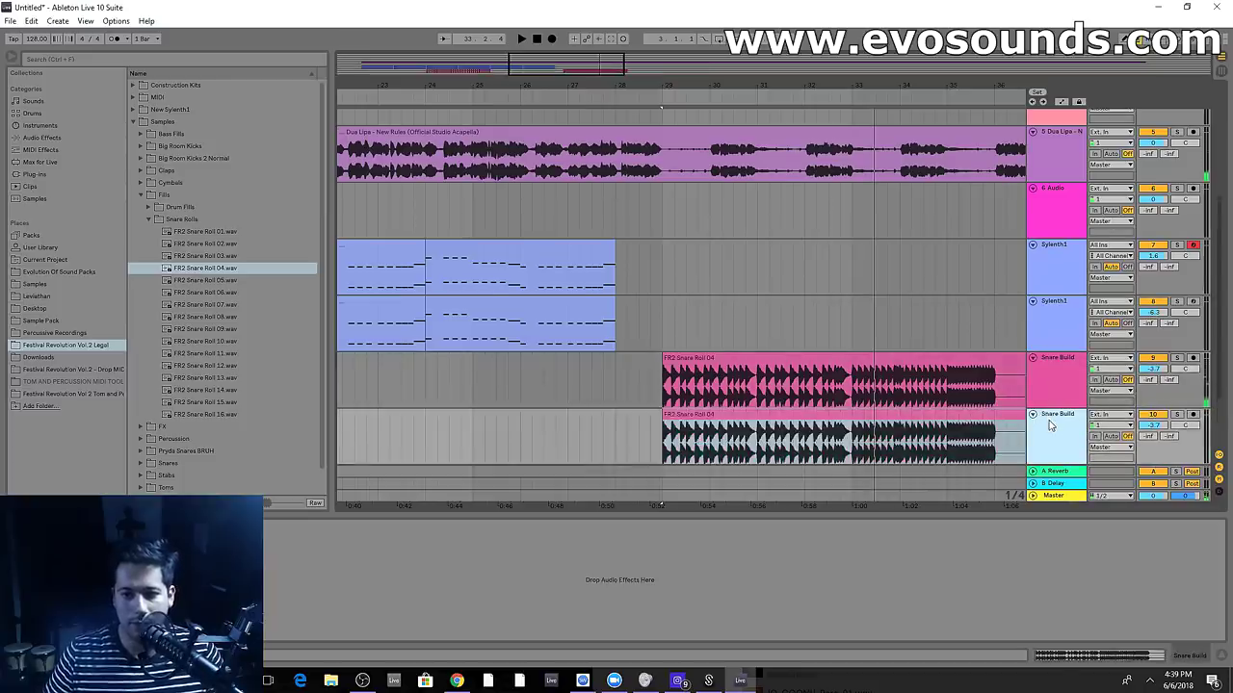
key(Delete)
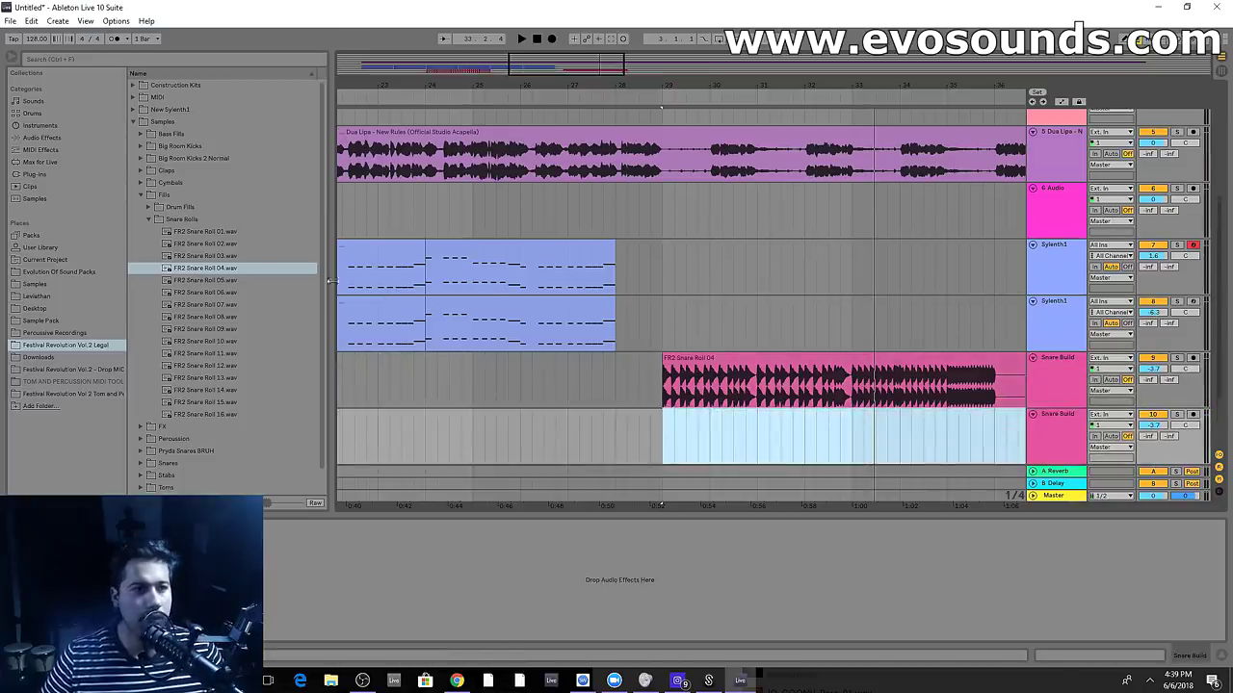
Place Evolution Of Sound - Impact 6.wav from FX > Impacts on the second Snare Build track at bar 29, with track volume at -7.3 dB
click(147, 220)
click(146, 231)
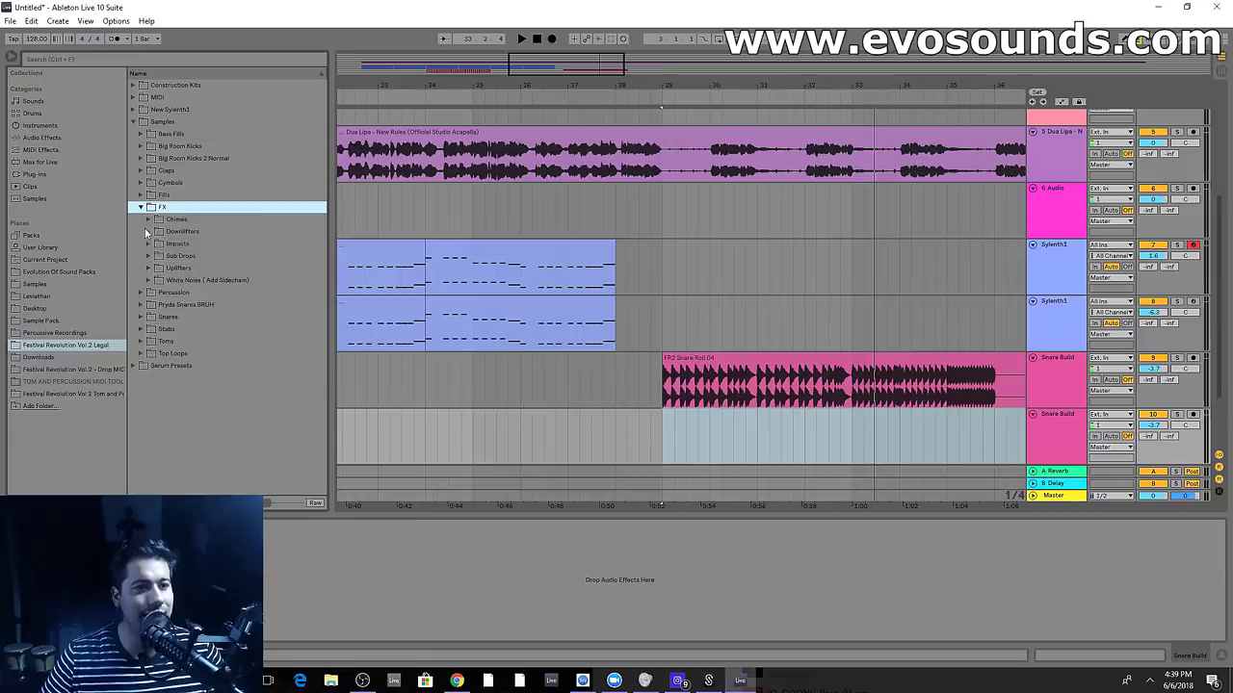
click(149, 244)
click(204, 306)
click(239, 318)
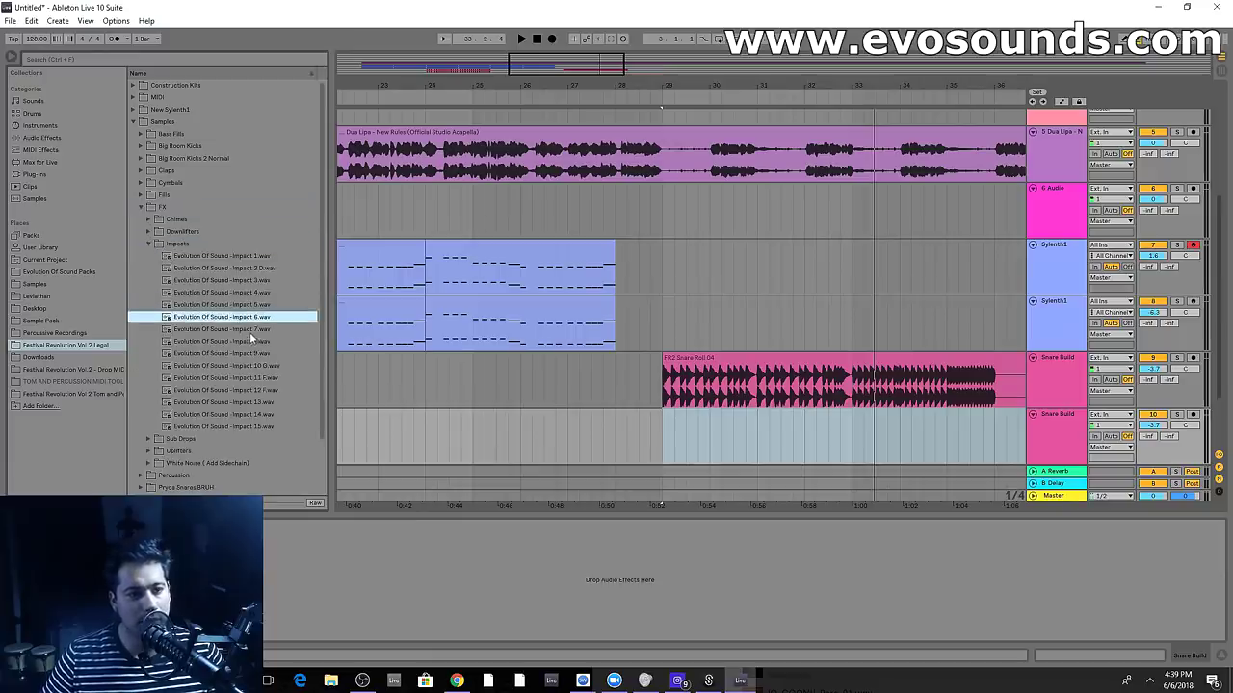
drag(279, 333, 734, 410)
click(566, 358)
key(space)
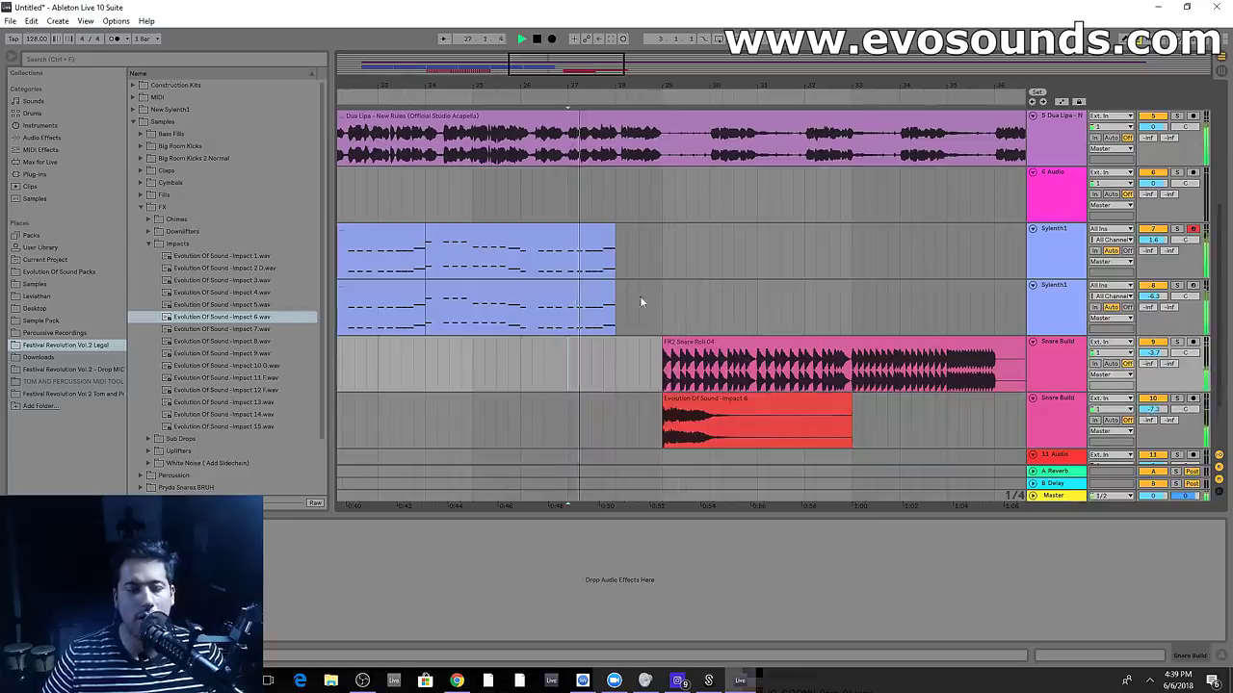
Collapse the Impacts folder, find LFOTool_x64 among the plug-ins and load it on the Dua Lipa vocal track
click(150, 242)
scroll(617, 228, up, 3)
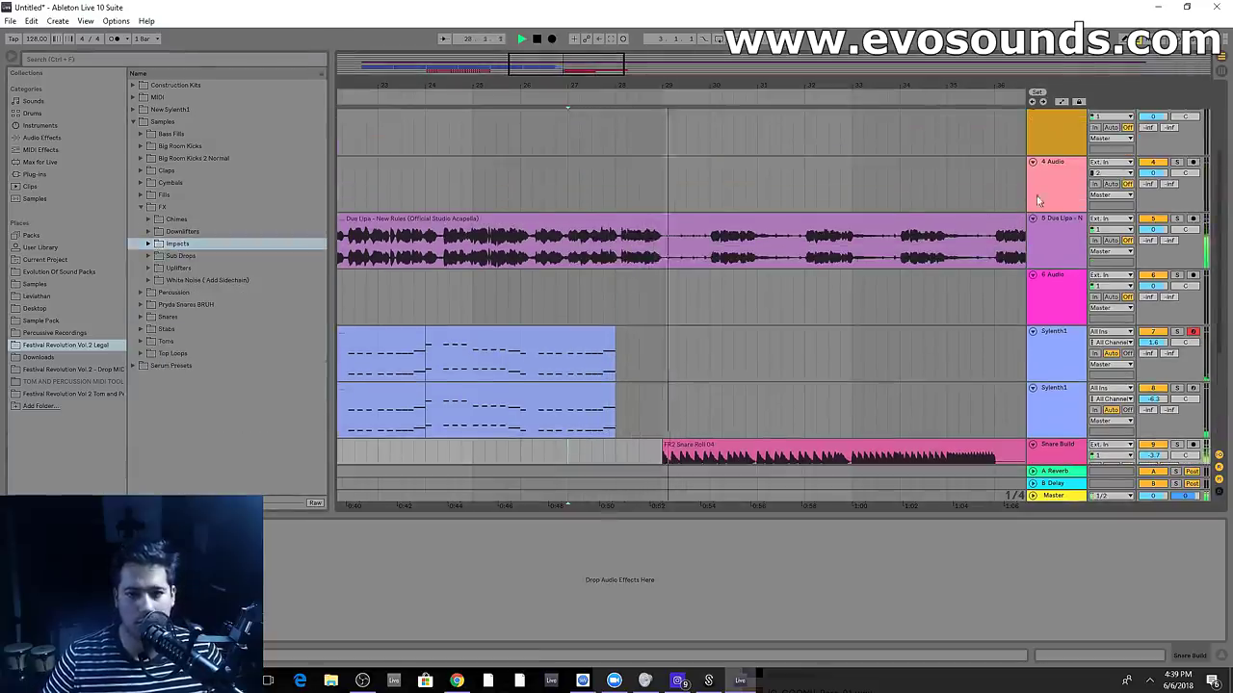
click(1057, 235)
click(34, 174)
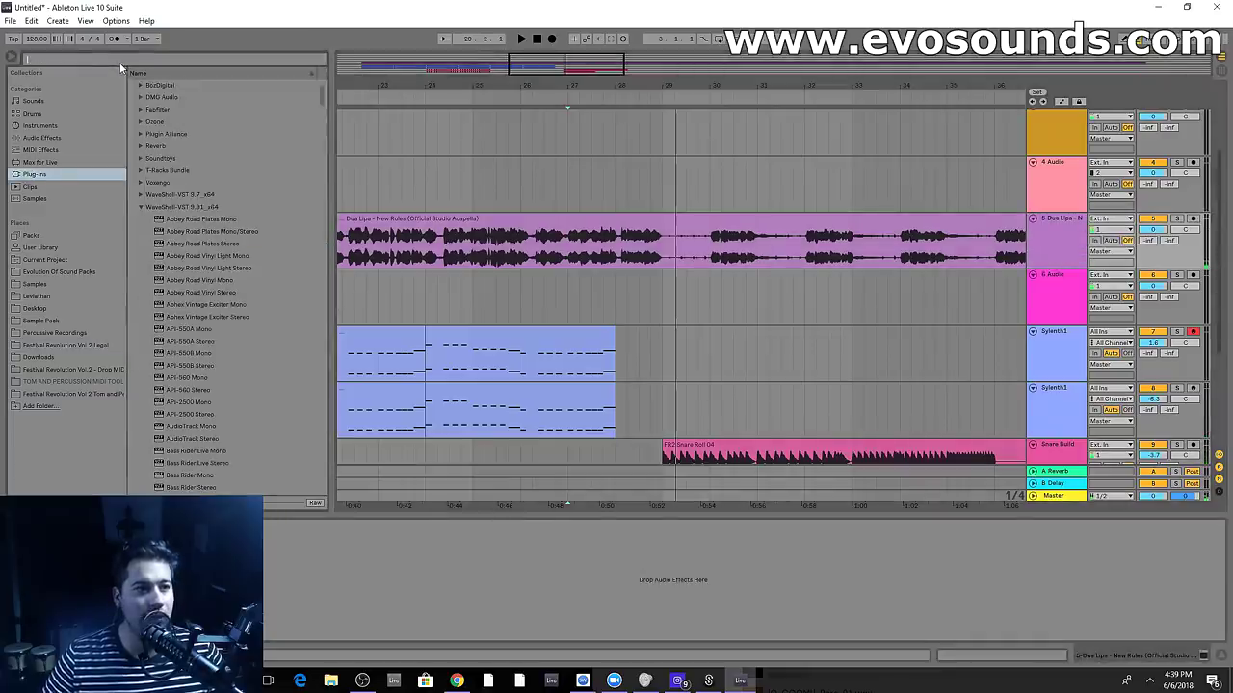
click(119, 61)
text(LFO)
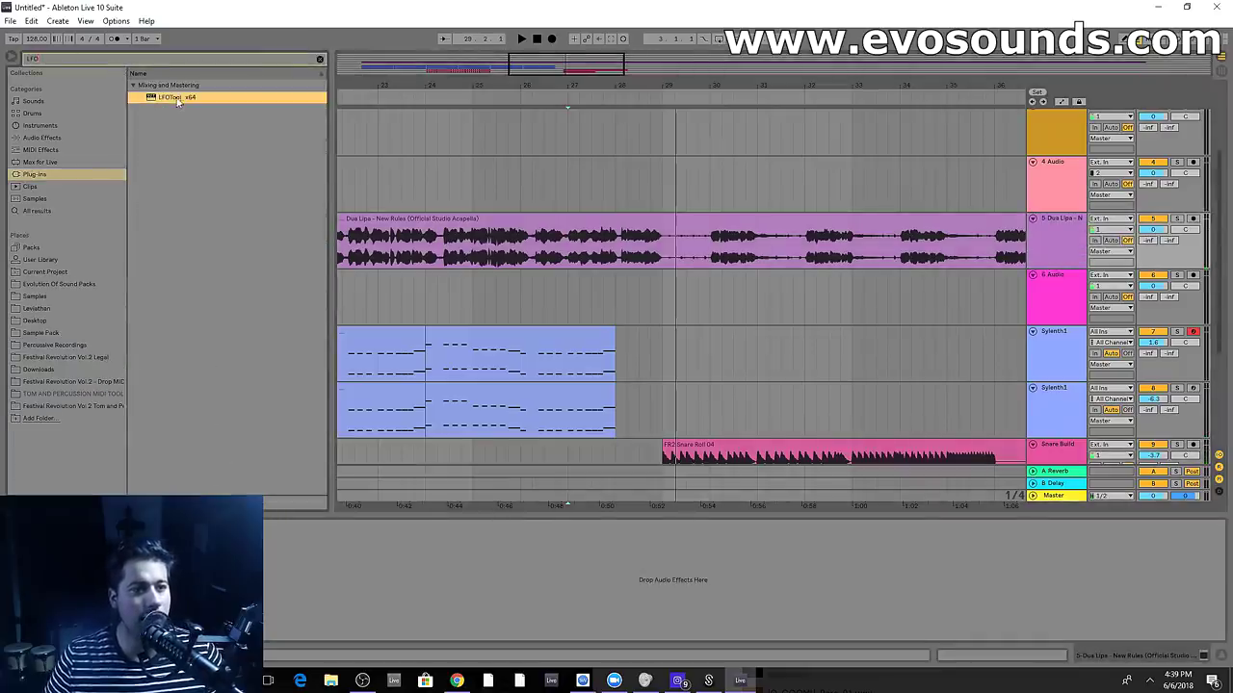
key(Return)
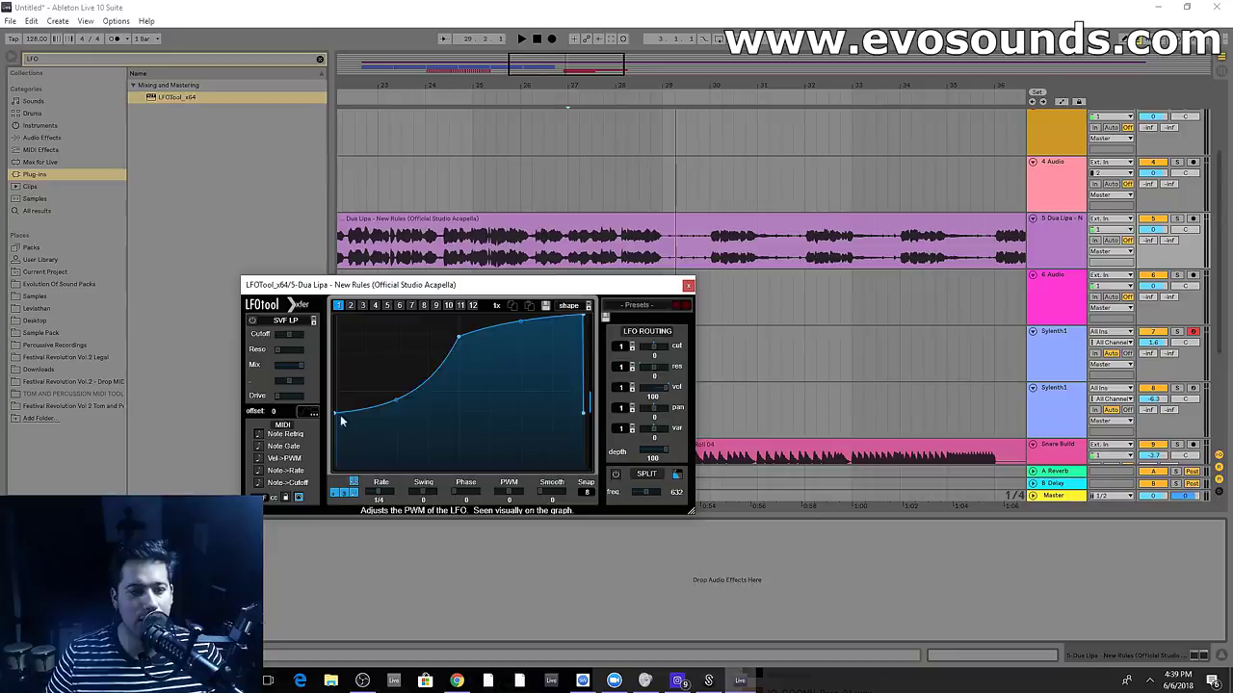
Try the TranceGate-1 preset in LFOTool during playback, switch to TranceGate-2 and close the plug-in window
click(636, 305)
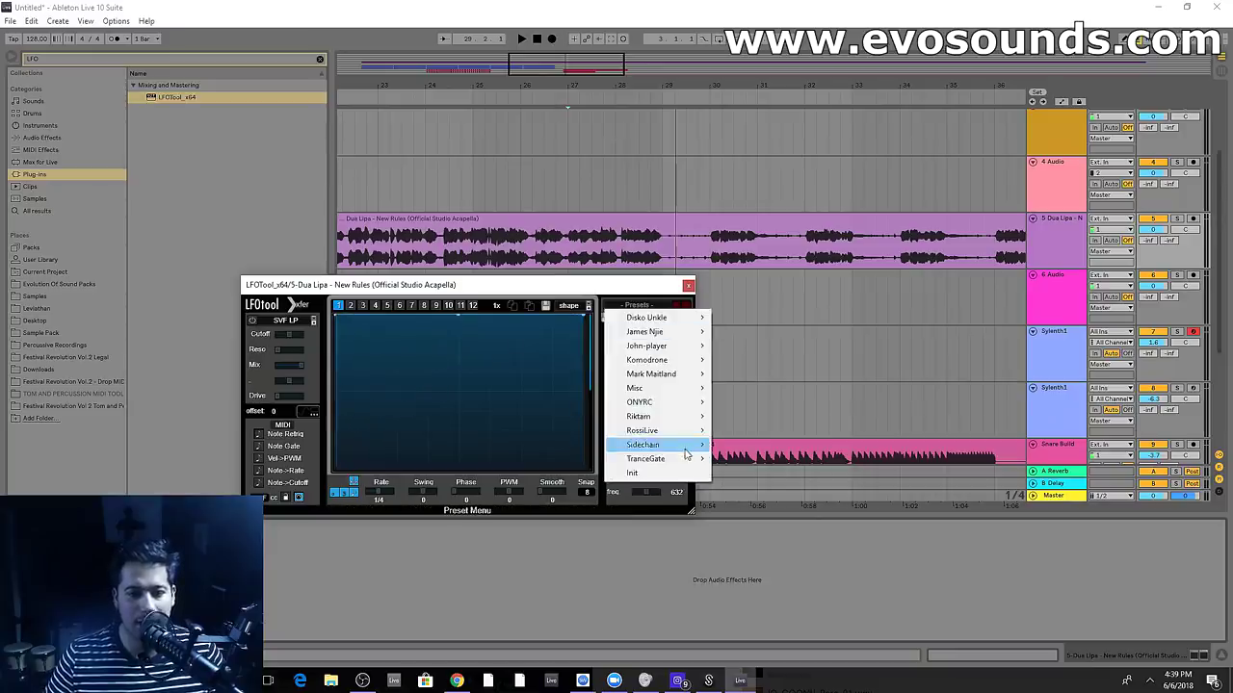
mouse_move(682, 464)
click(750, 445)
key(space)
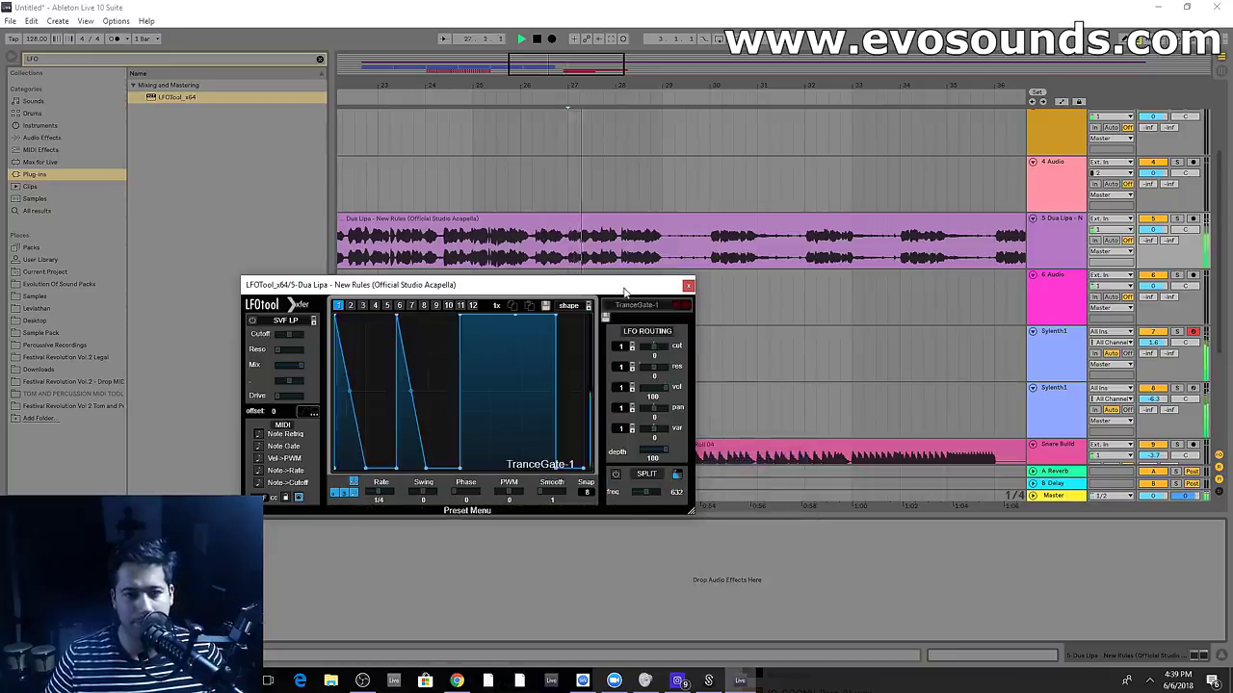
click(688, 305)
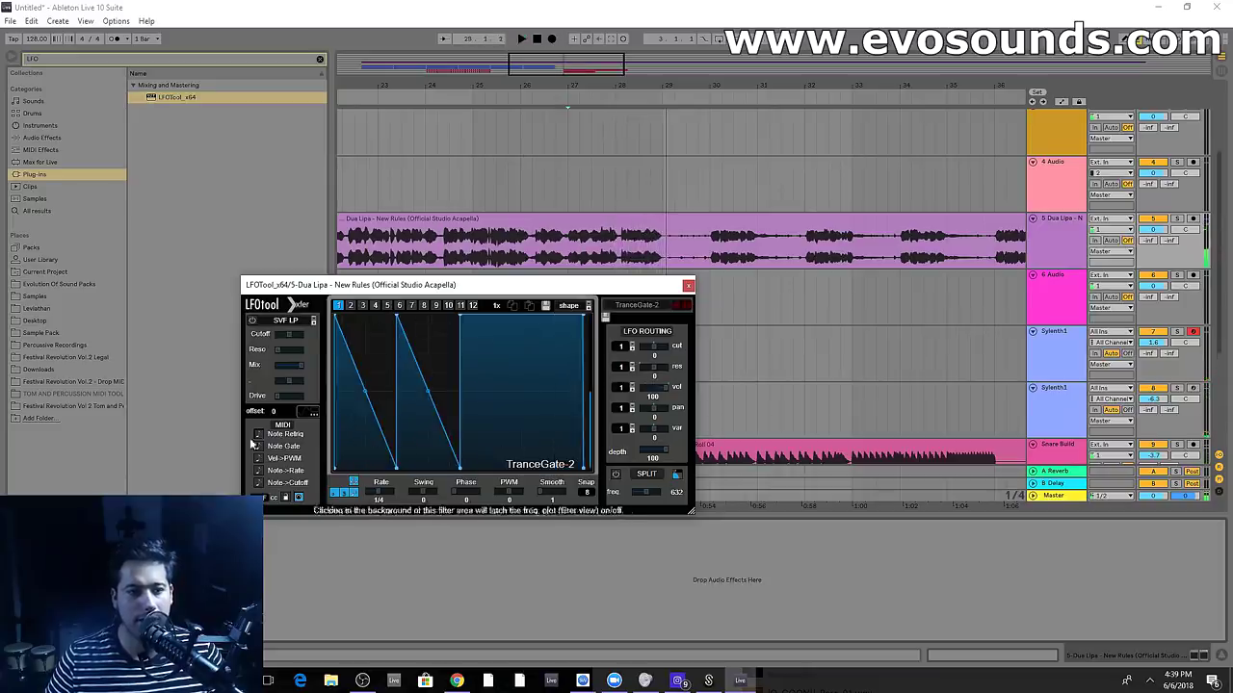
click(687, 286)
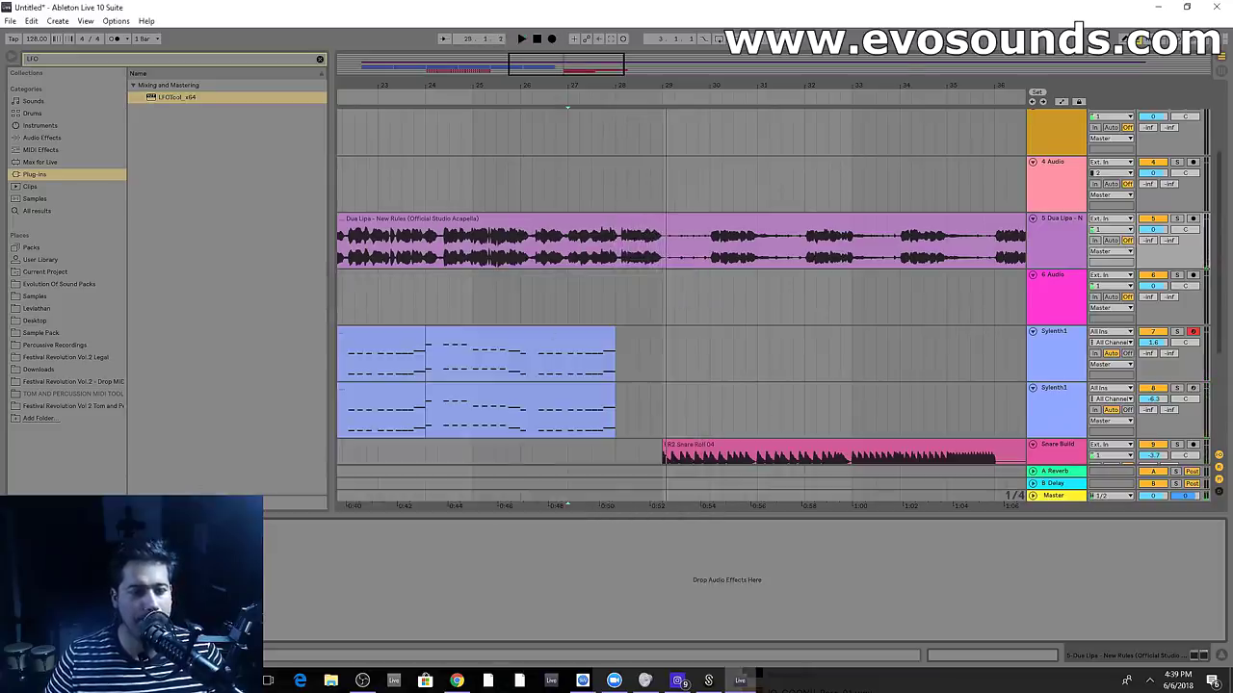
Automate LFOTool's Device On for the vocal so it is active only for about the last beat before bar 29, checking it in playback
key(a)
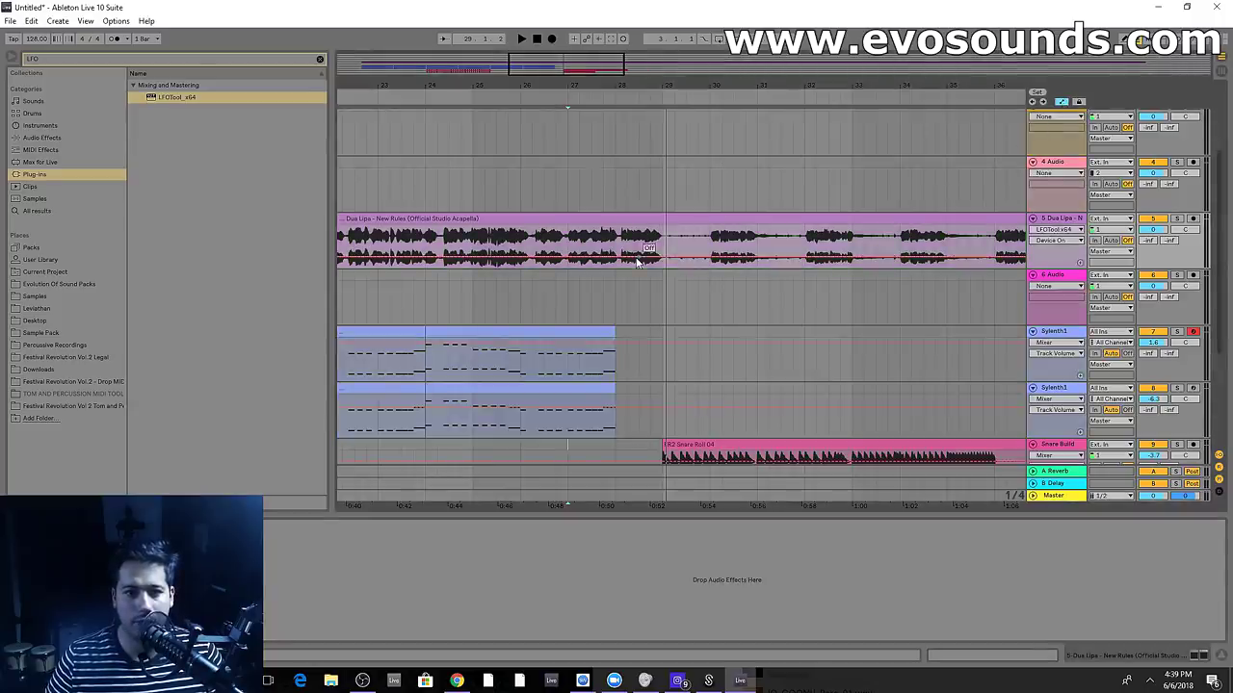
key(space)
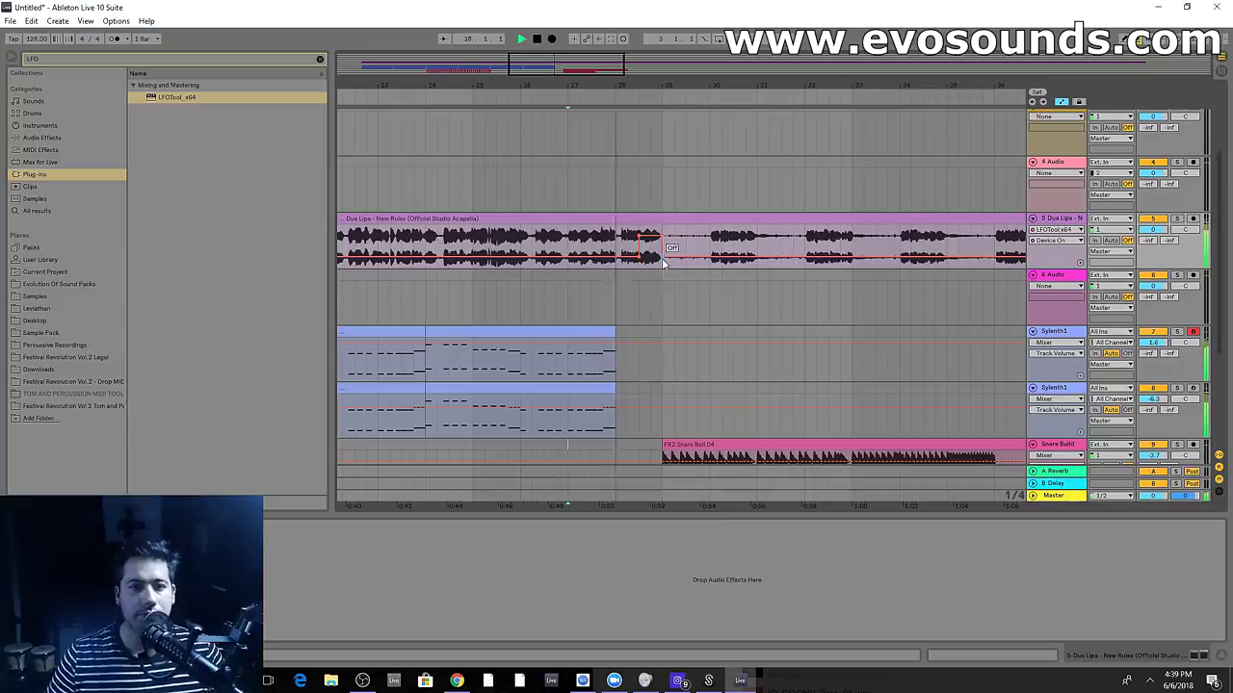
drag(641, 243, 654, 240)
key(space)
key(space)
click(640, 240)
key(space)
key(space)
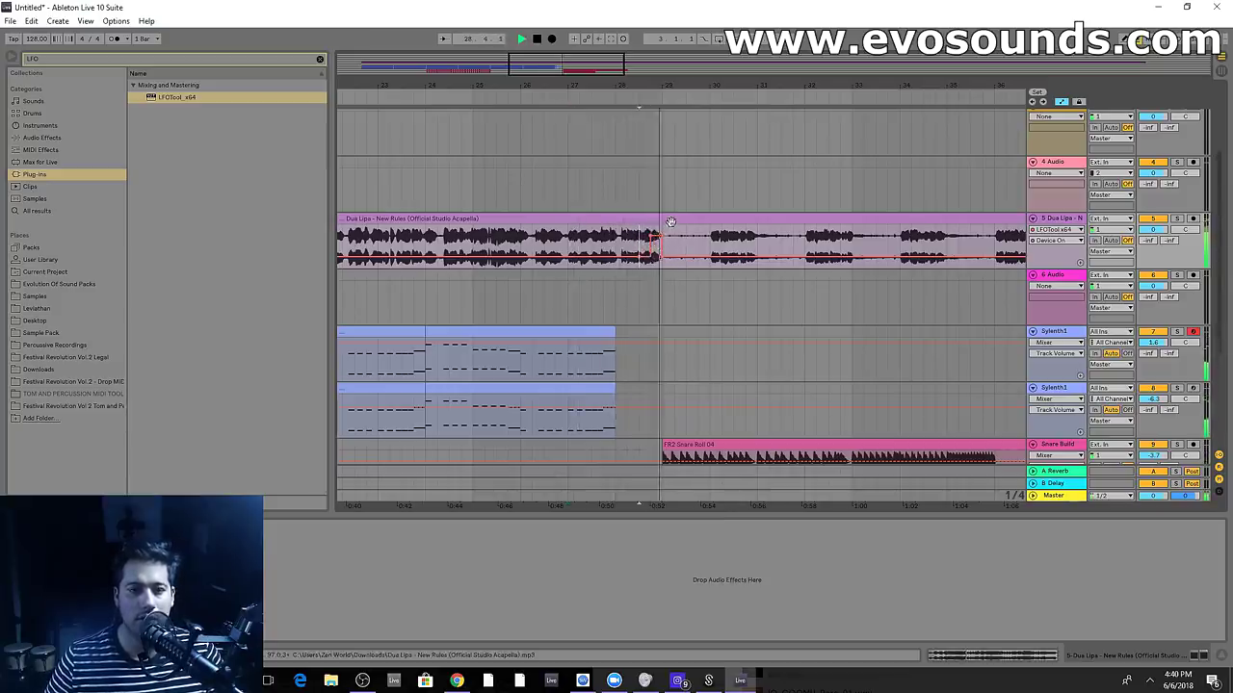
Insert a new audio track below the Impact 6 track and name it Downlifter
scroll(706, 325, down, 3)
scroll(706, 325, up, 2)
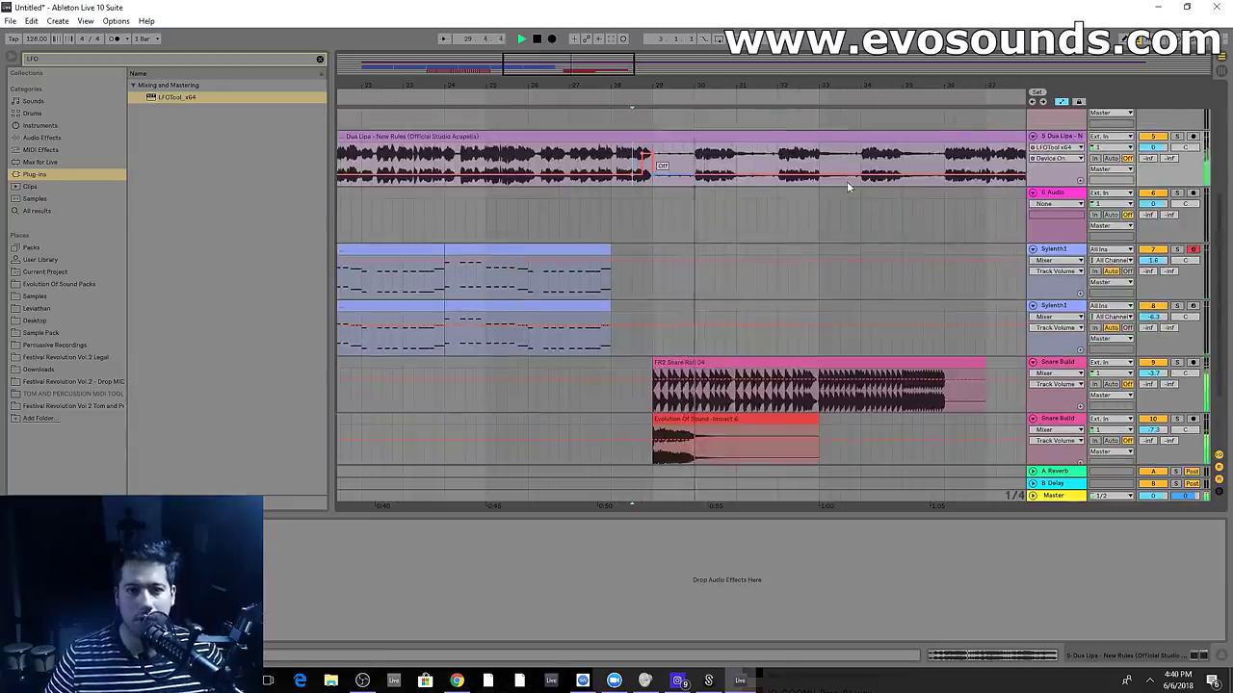
scroll(706, 325, down, 2)
click(737, 329)
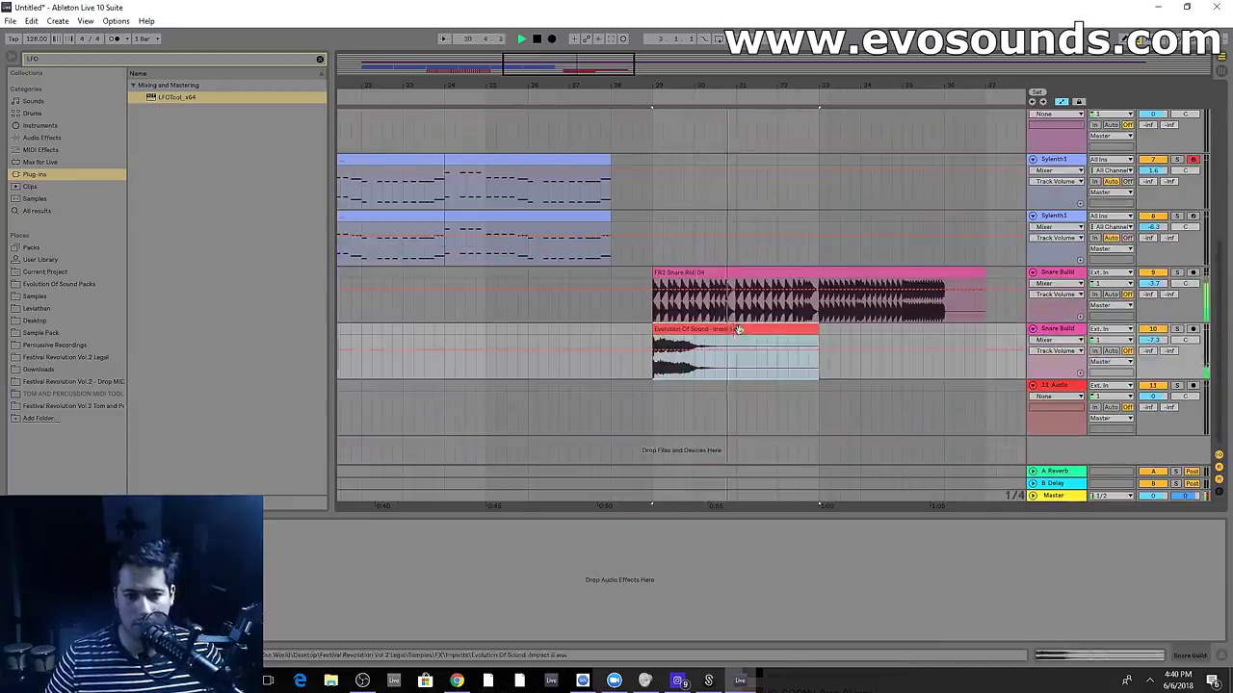
click(1067, 332)
key(ctrl+t)
key(ctrl+r)
text(downlifter)
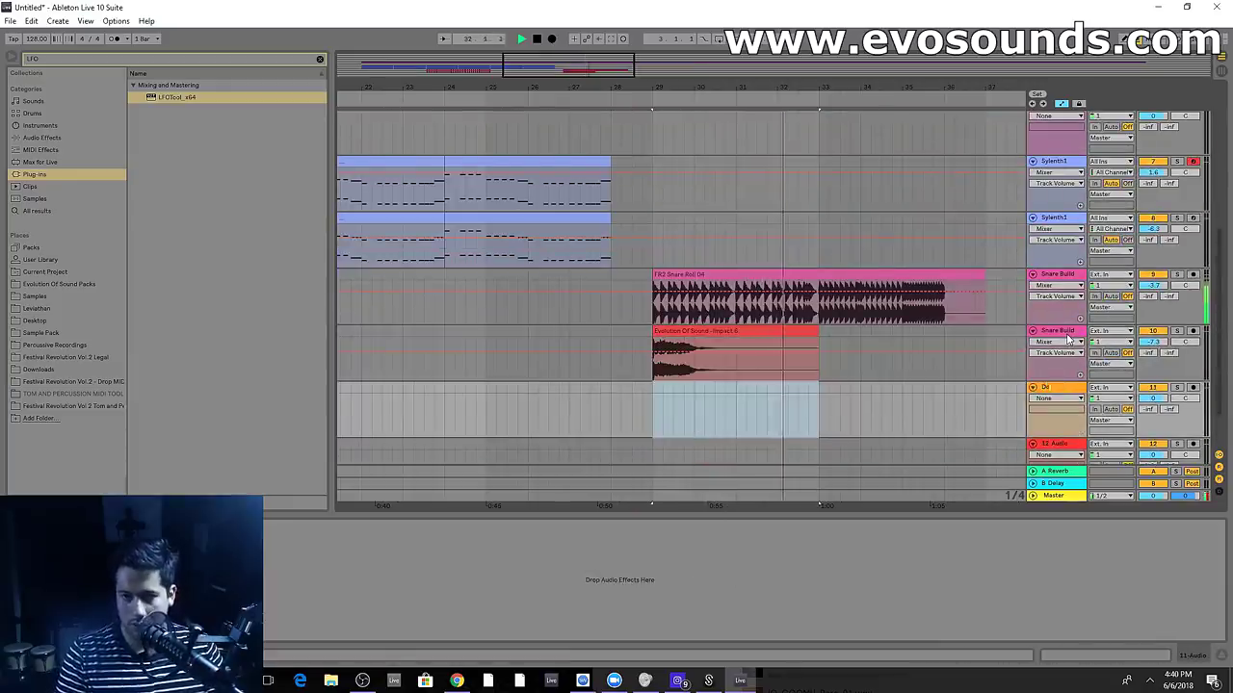
key(Return)
key(space)
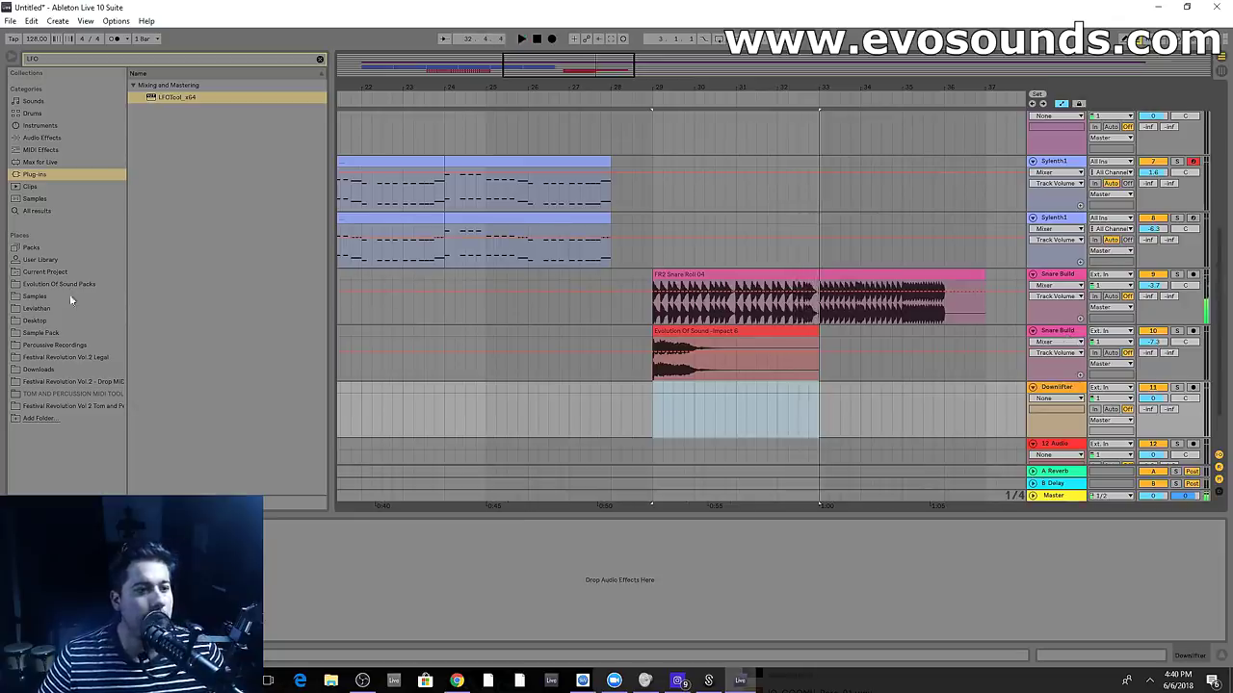
Audition samples in the FX > Downlifters folder and place Evolution Of Sound - Downlifter 7.wav on the Downlifter track at bar 29
click(64, 354)
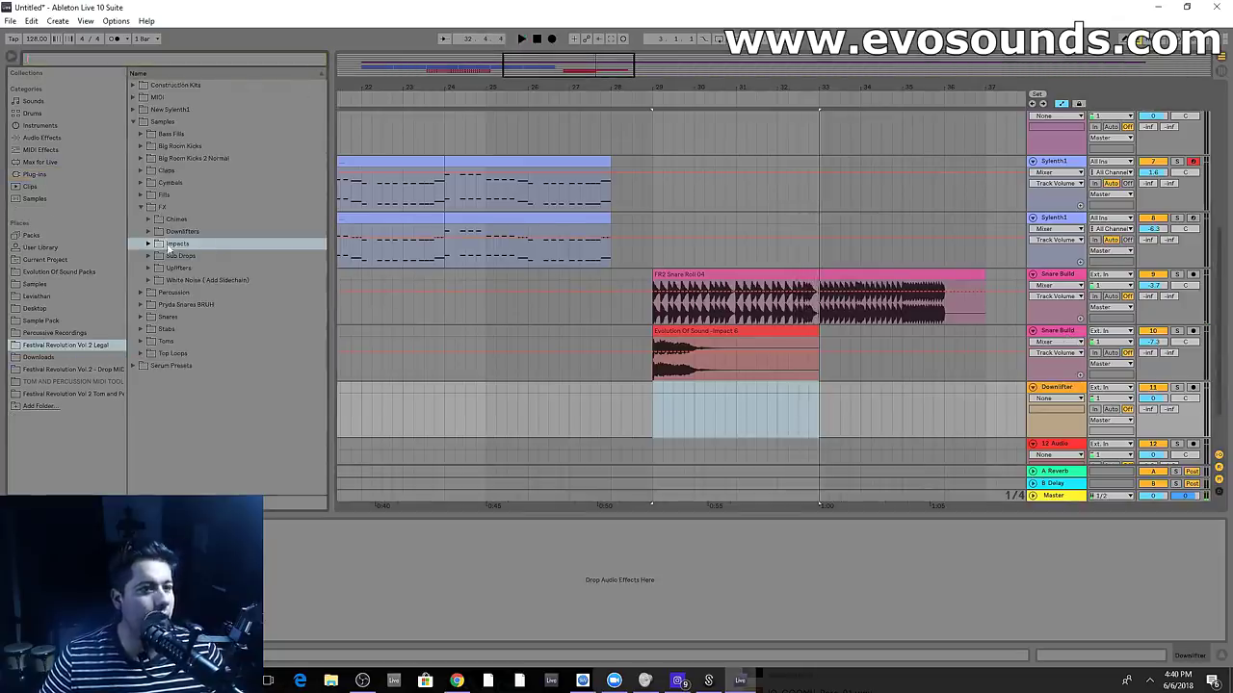
click(150, 232)
click(209, 258)
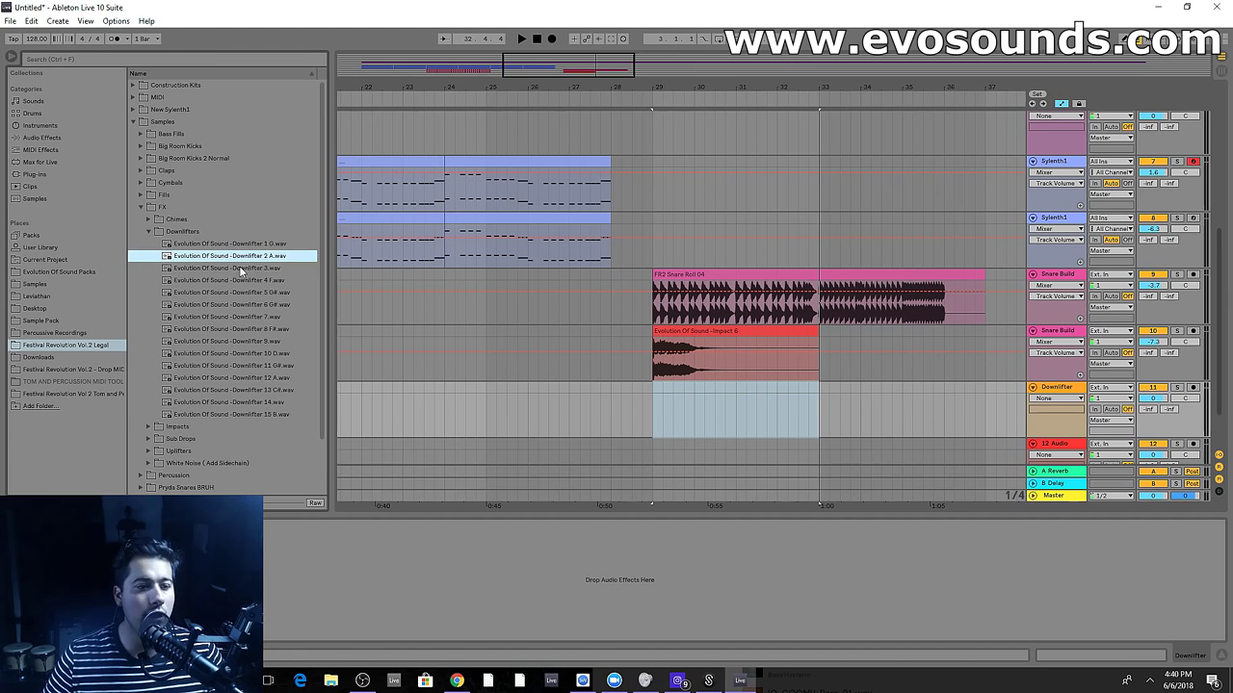
click(228, 279)
click(243, 270)
click(240, 306)
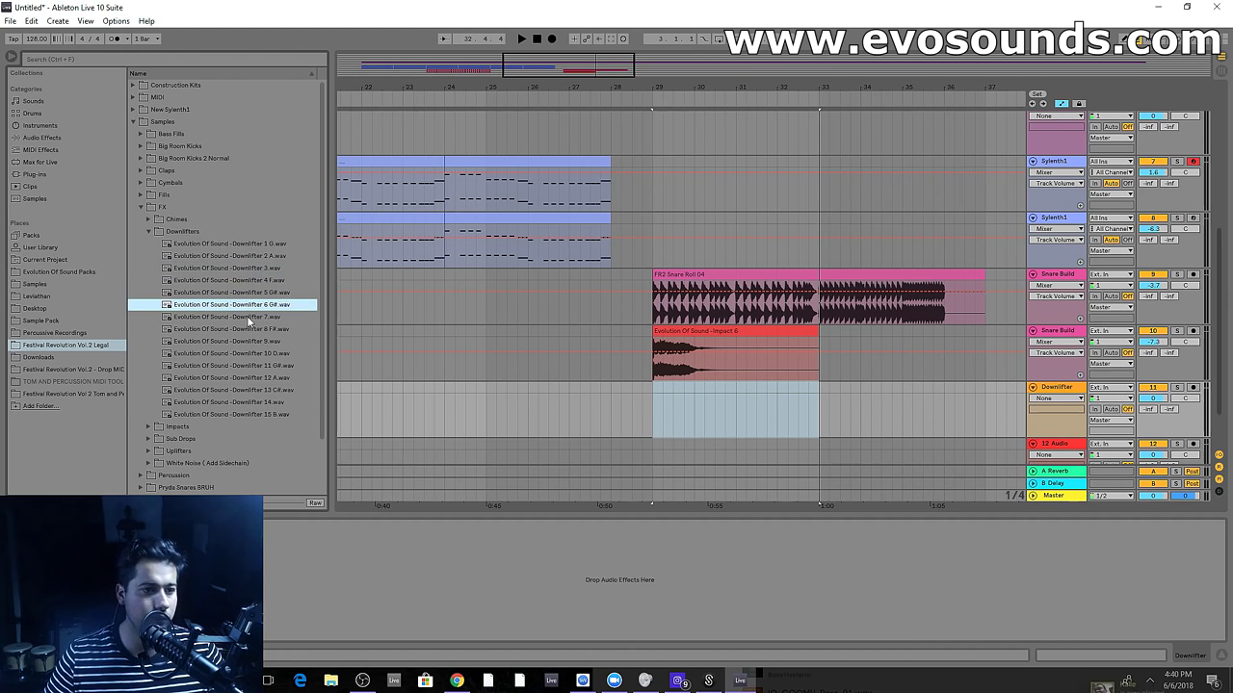
click(248, 319)
drag(252, 322, 664, 429)
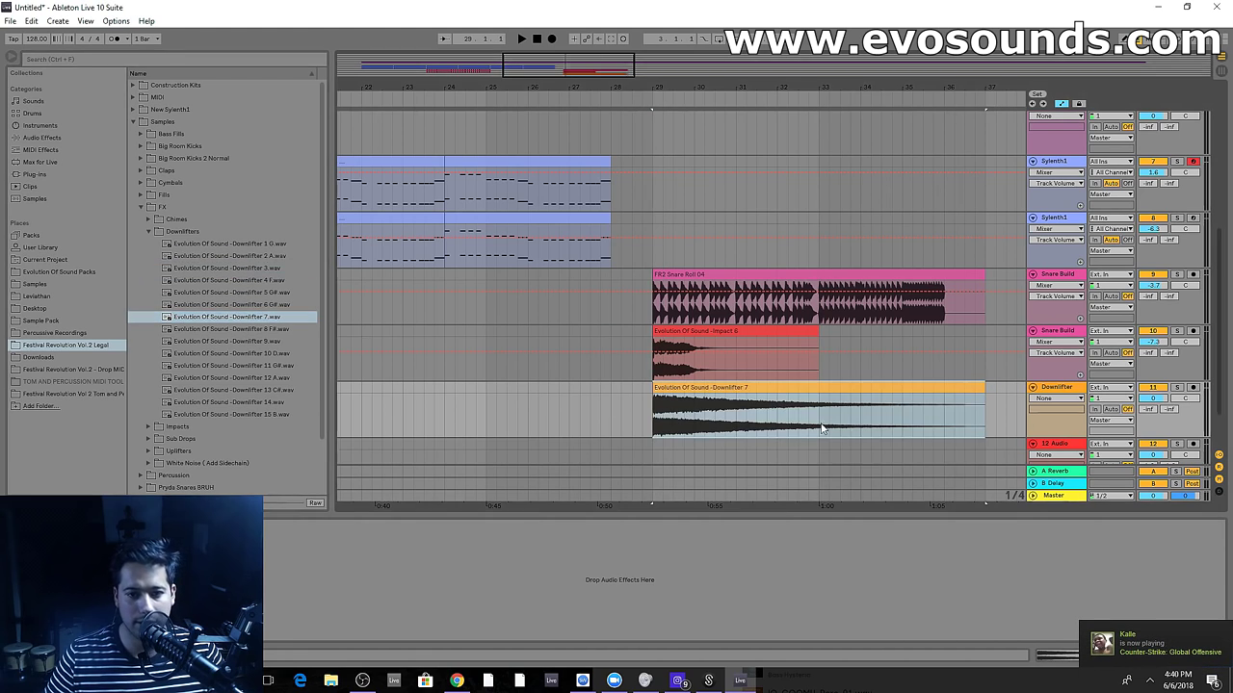
Set the Downlifter track volume to -14.7 dB during playback and replay the transition from bar 26
key(space)
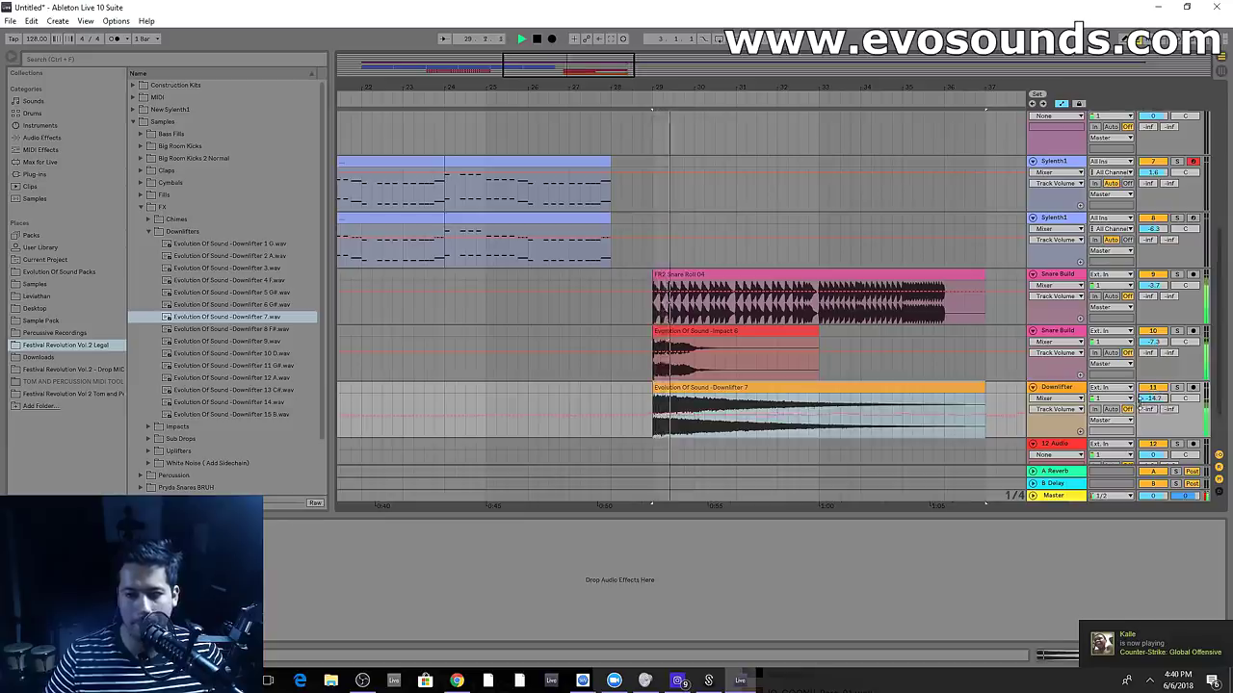
click(522, 320)
scroll(522, 317, down, 2)
key(space)
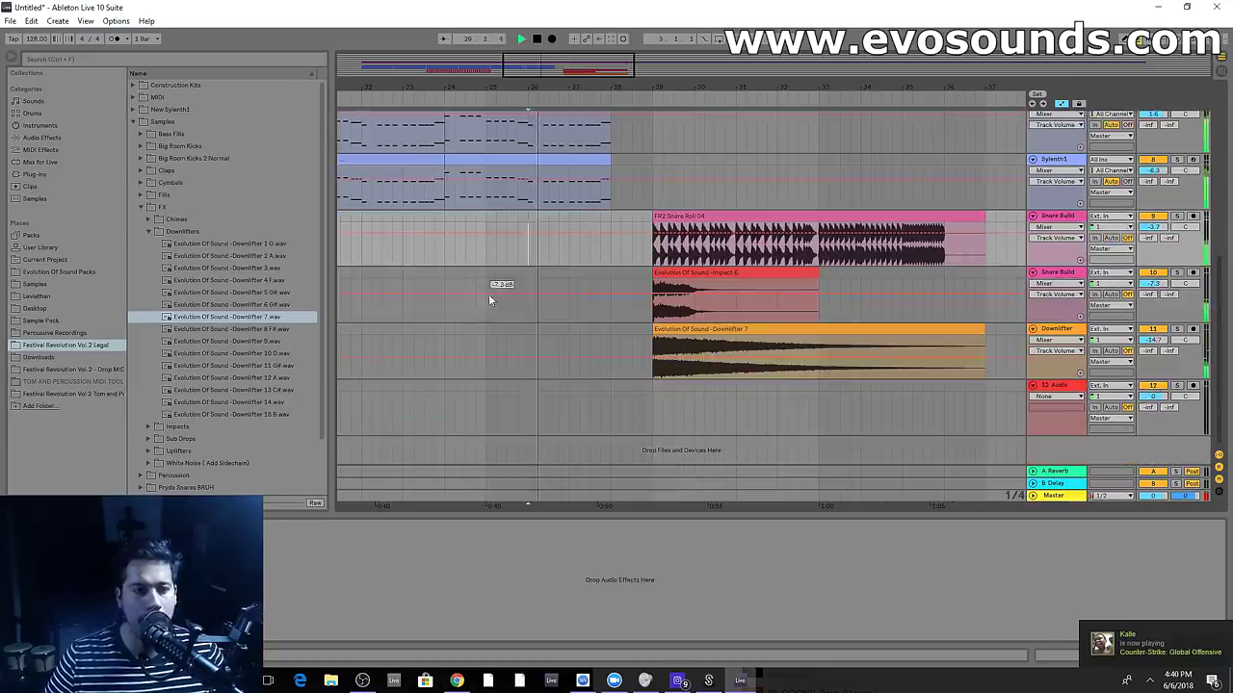
Place Reverse Crash 8 from Cymbals > Reverse Crashes on track 12, trim it to end at bar 29 and set the track to -13.4 dB
click(143, 207)
click(139, 182)
click(147, 195)
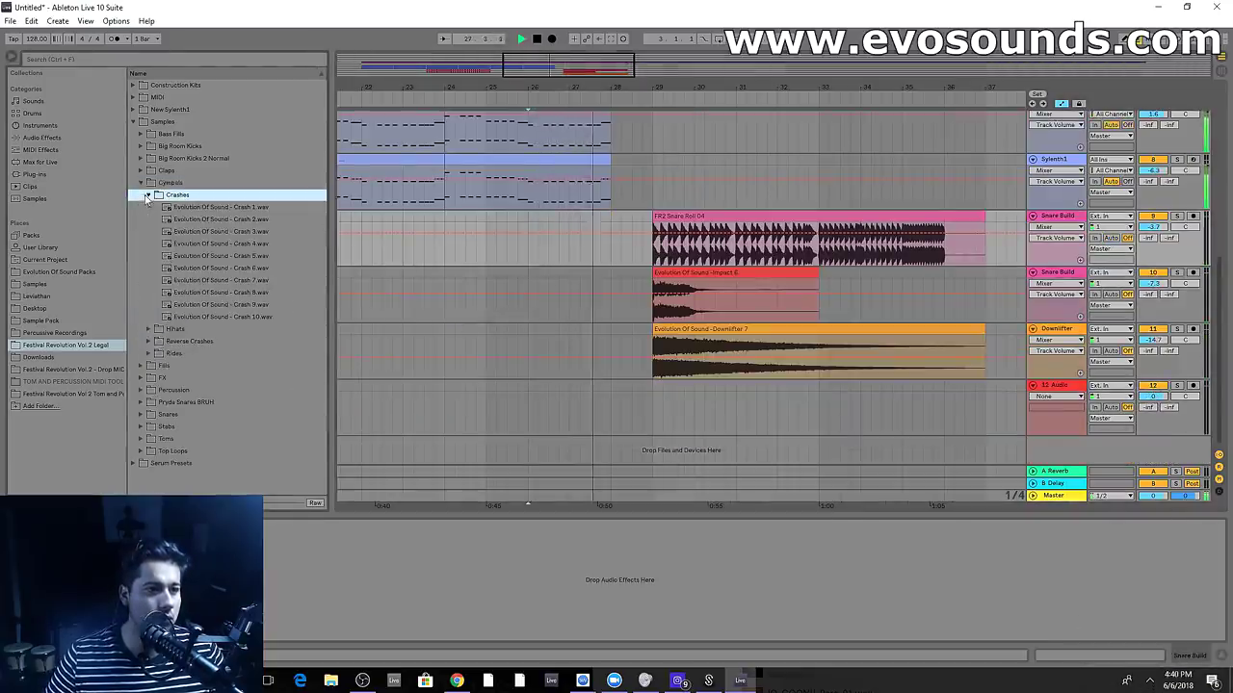
click(158, 341)
drag(186, 319, 574, 412)
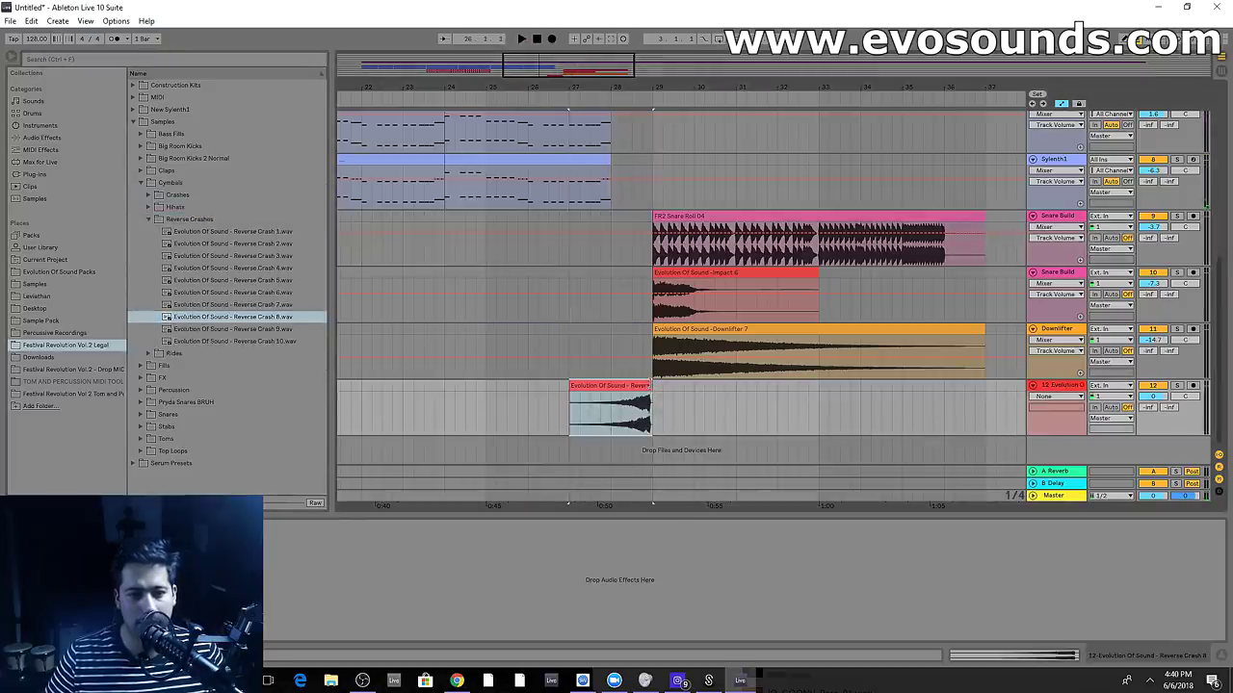
drag(636, 392, 647, 392)
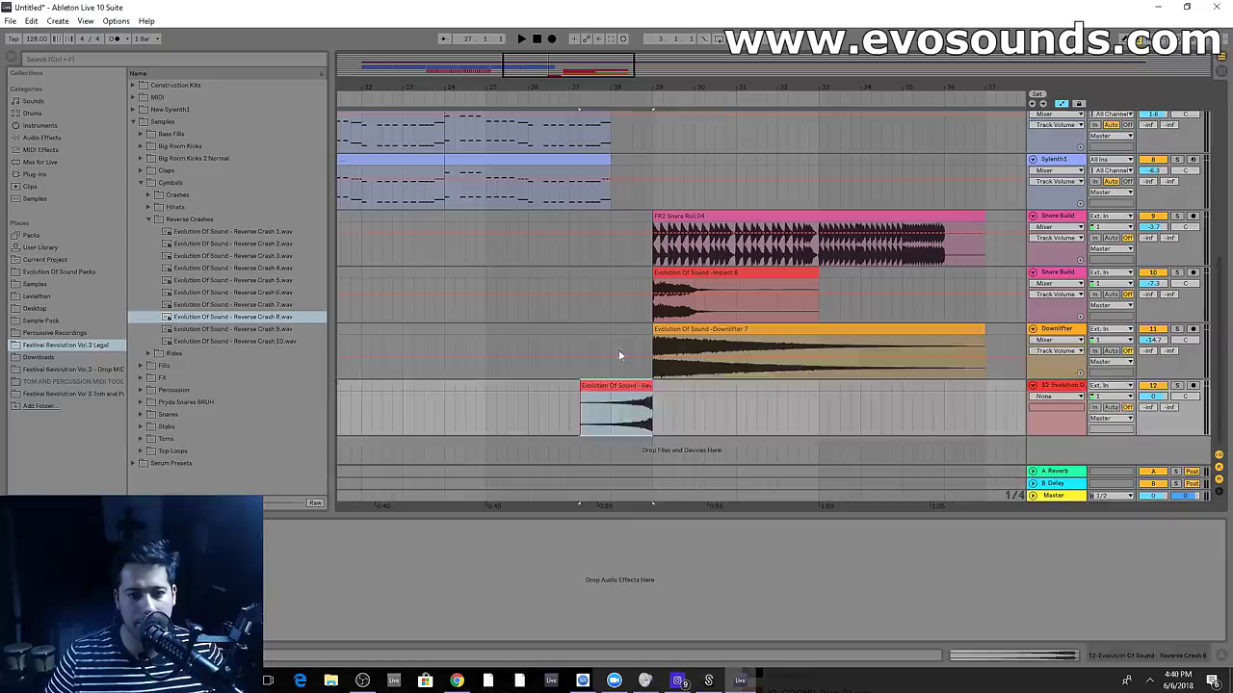
key(space)
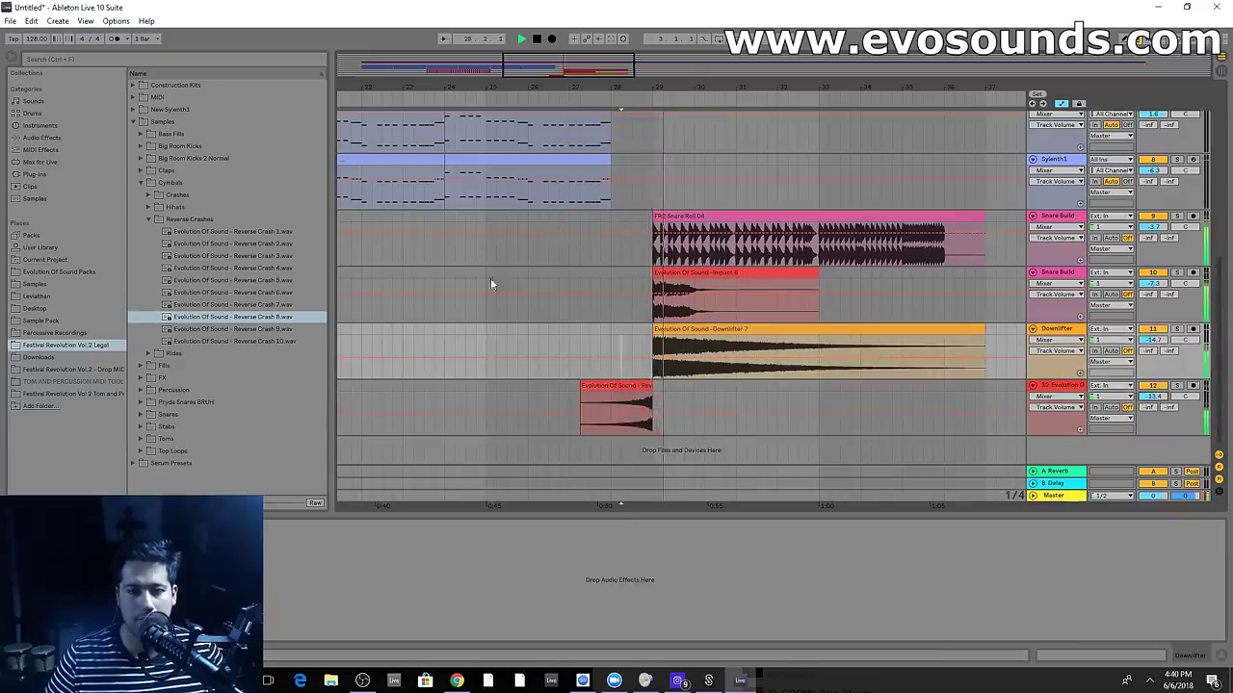
Shorten the reverse crash's quiet beginning to start about halfway through bar 27, still ending at bar 29, and play the transition
click(582, 374)
double_click(627, 399)
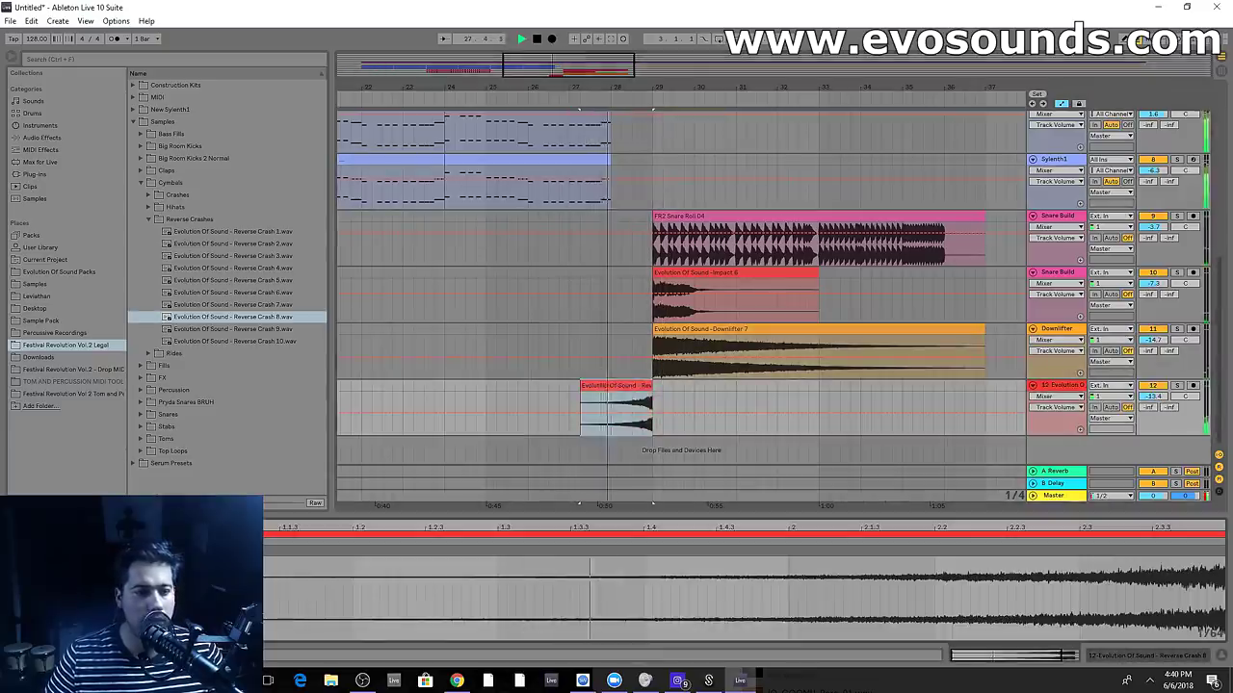
key(space)
drag(622, 389, 653, 388)
click(633, 388)
click(611, 352)
key(space)
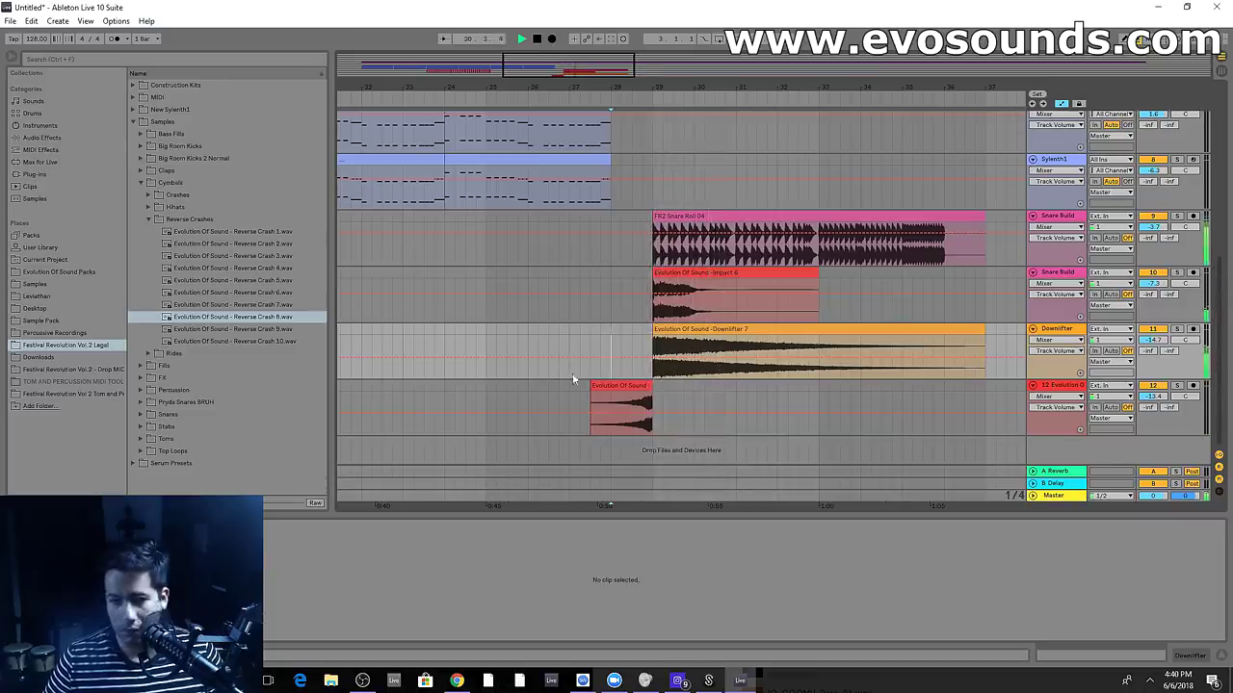
Play the transition from bar 26 into the snare build and enlarge the arrangement area to show more tracks
drag(624, 88, 665, 69)
click(614, 231)
key(space)
key(space)
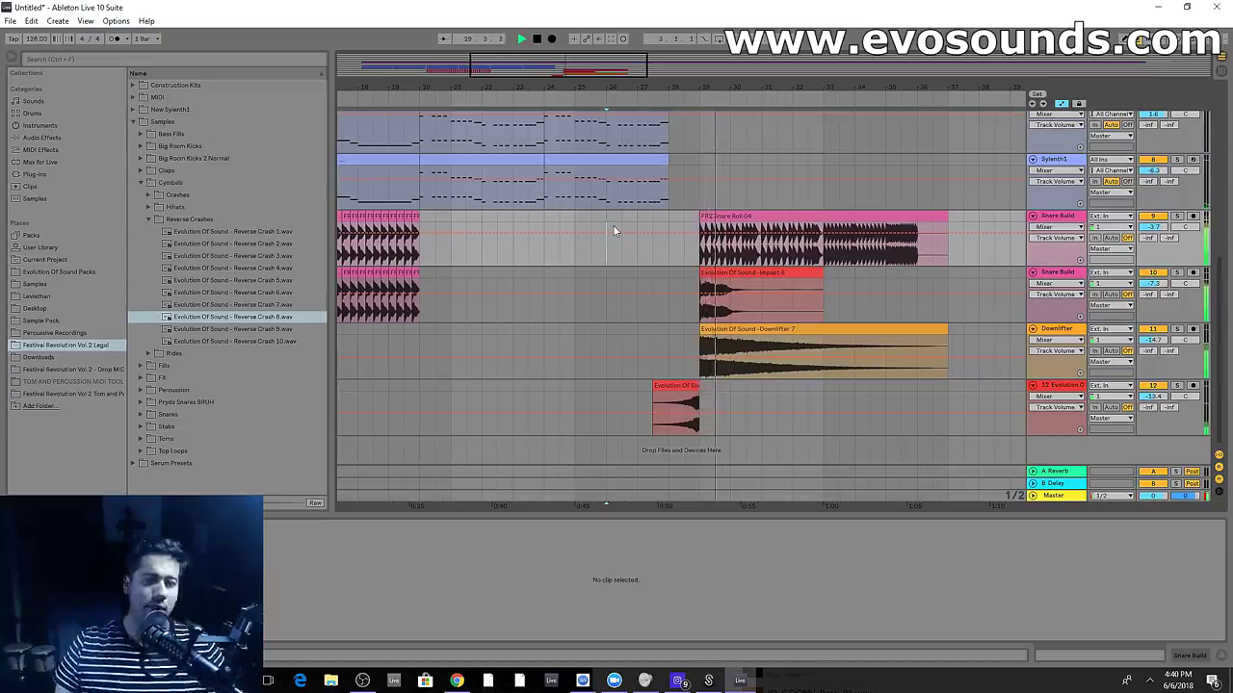
drag(599, 83, 689, 46)
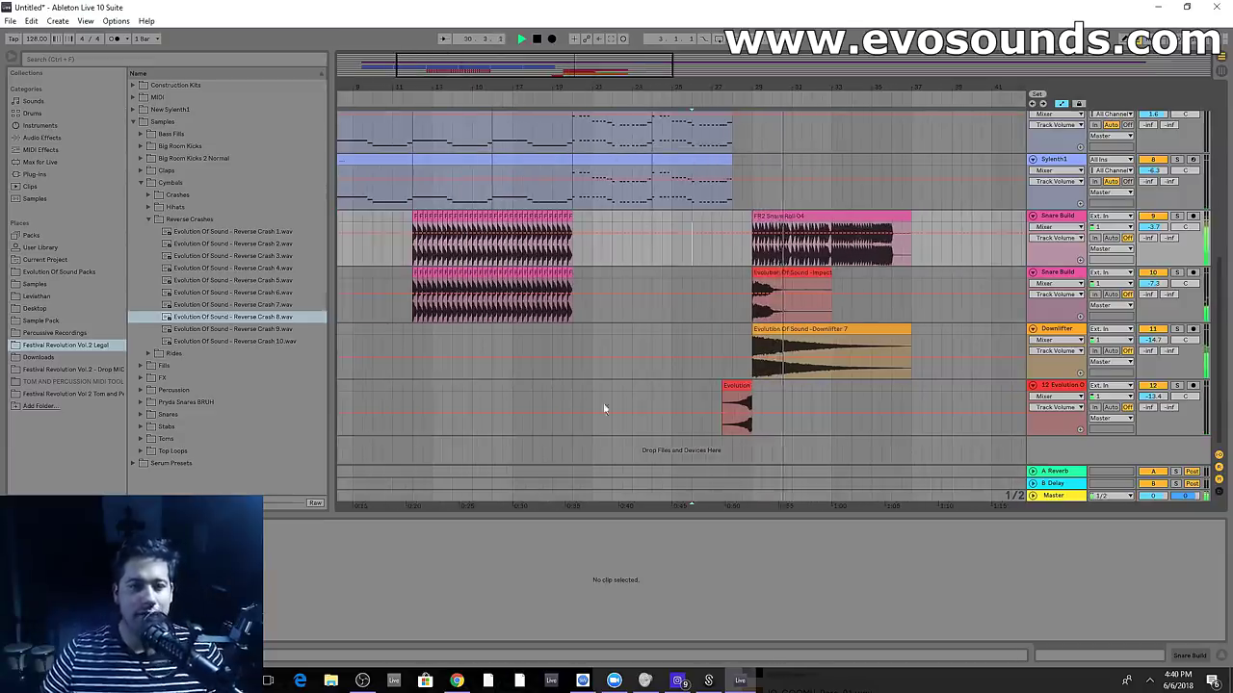
drag(600, 515, 595, 672)
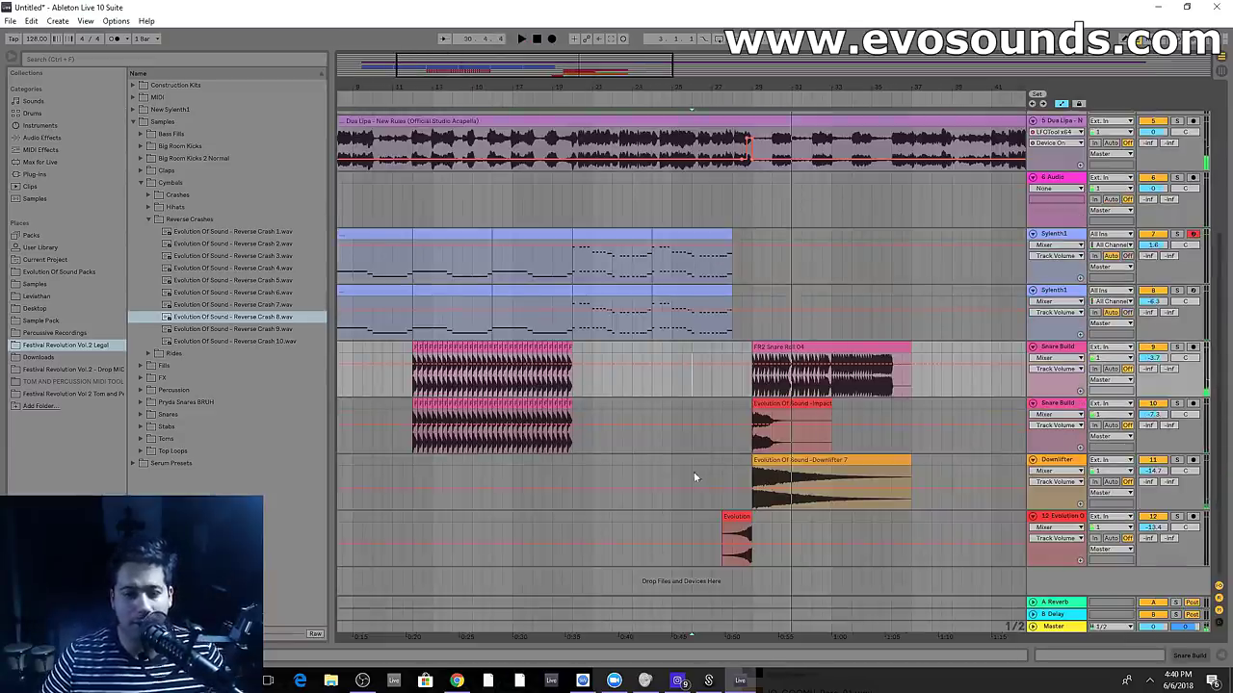
Audition FX > Uplifters samples and place Uplifter 11 A# 8 Bars on a new track starting at bar 29
click(151, 221)
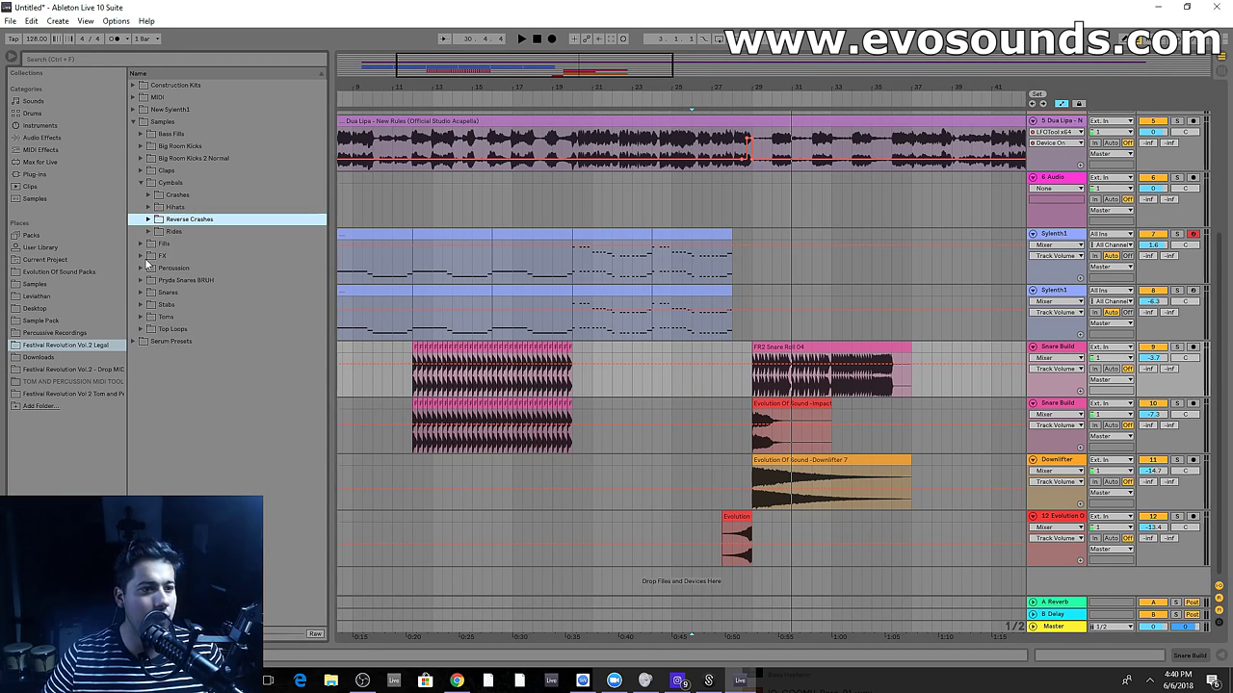
click(141, 256)
click(192, 305)
click(248, 329)
click(149, 231)
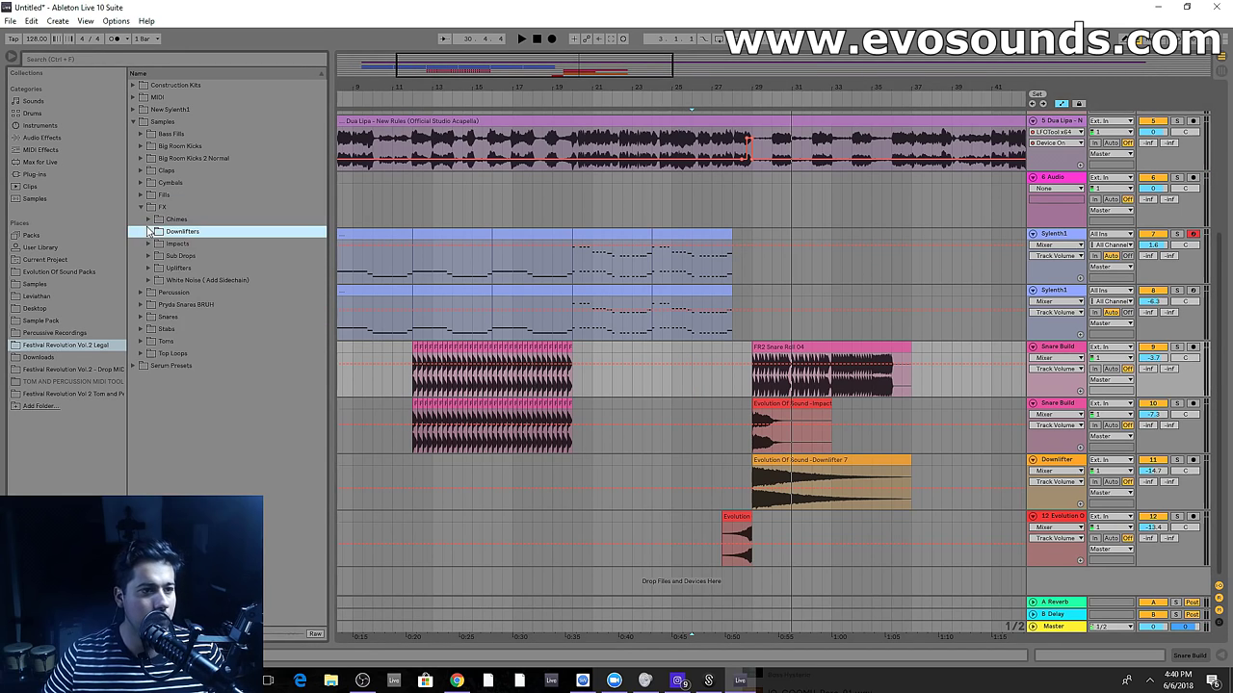
click(149, 267)
click(190, 305)
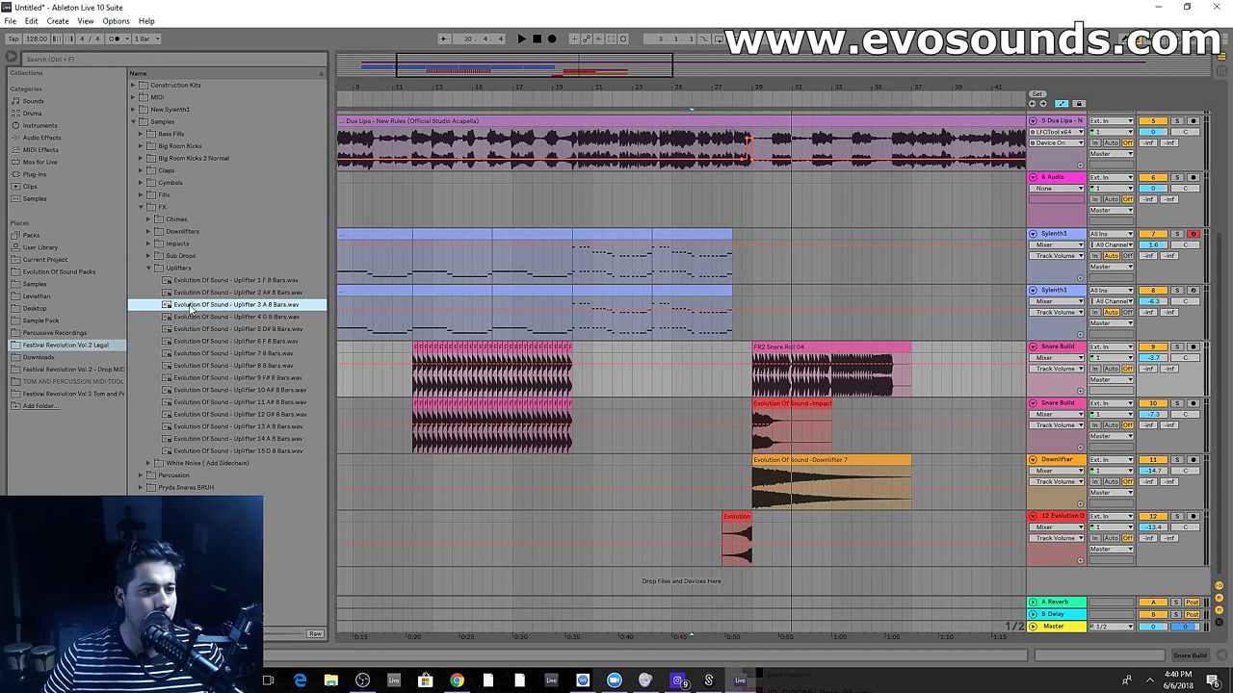
click(244, 330)
click(275, 403)
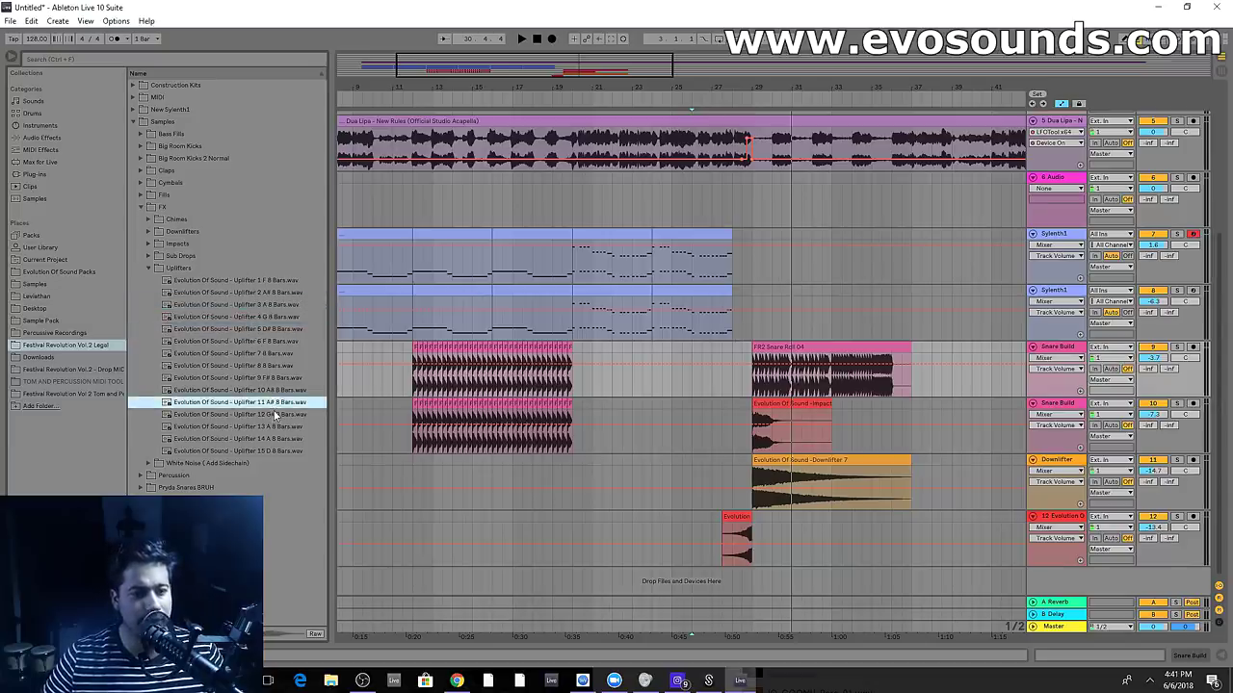
drag(265, 413, 763, 544)
Play the transition into the uplifter and set its track volume to -8.7 dB
click(740, 488)
key(space)
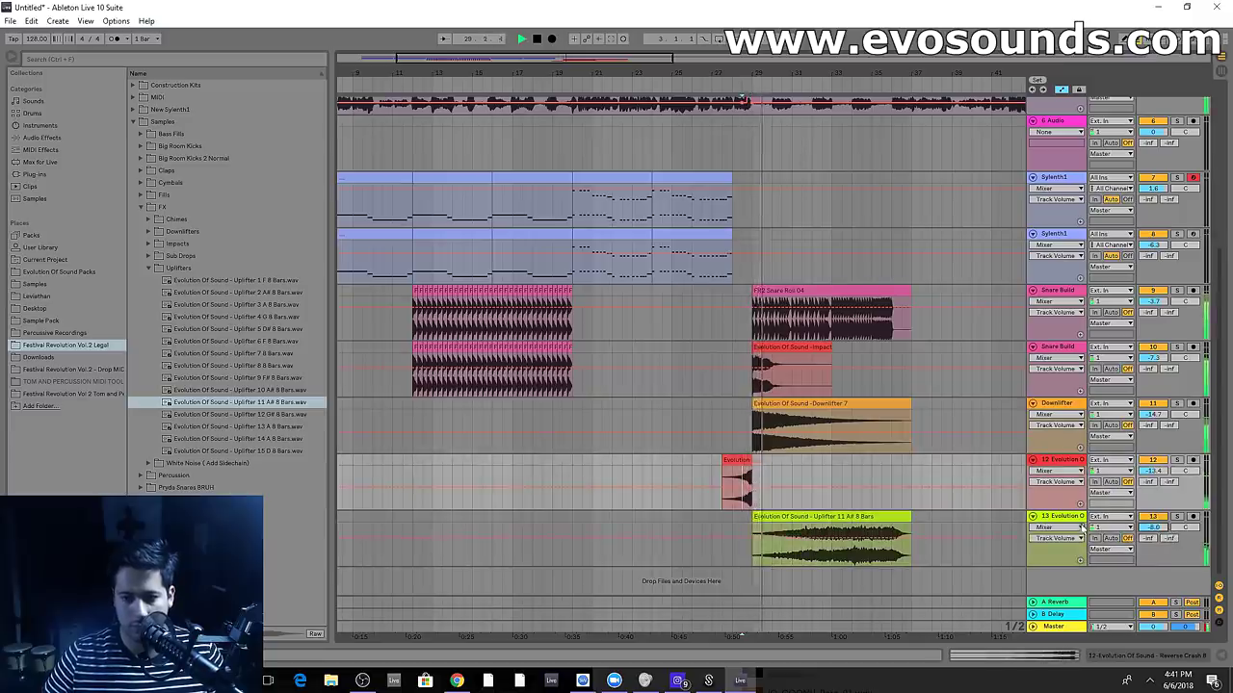
double_click(1047, 519)
scroll(780, 452, down, 3)
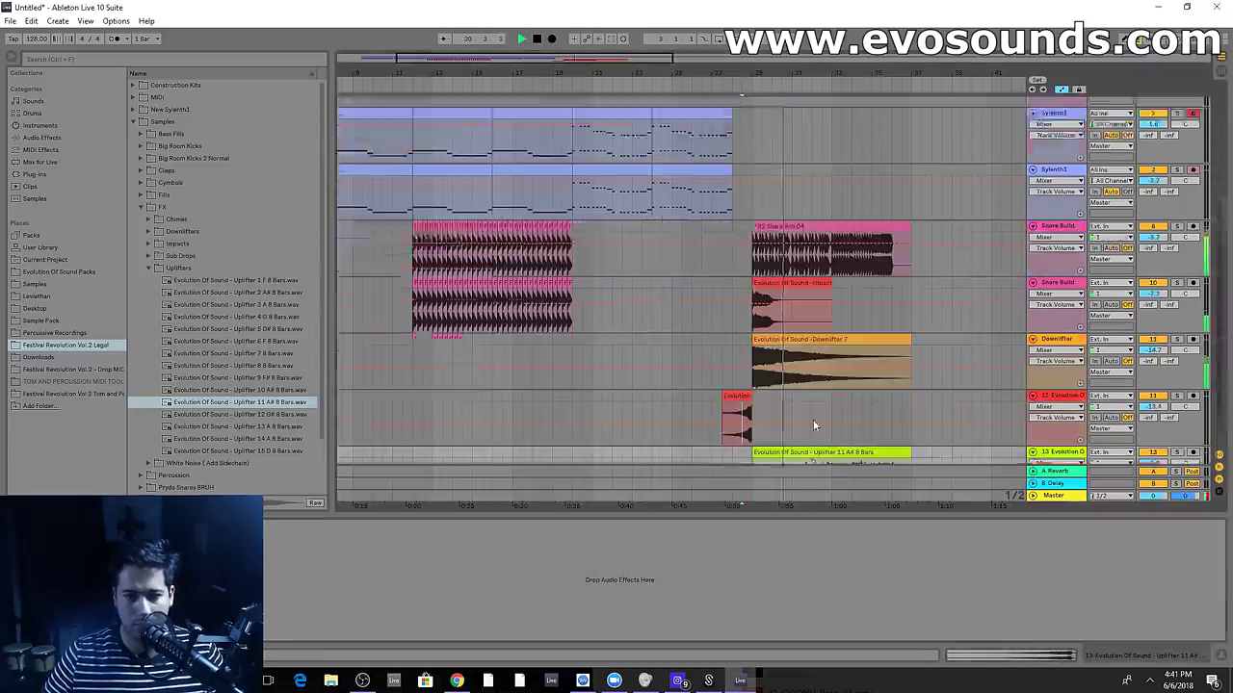
click(826, 385)
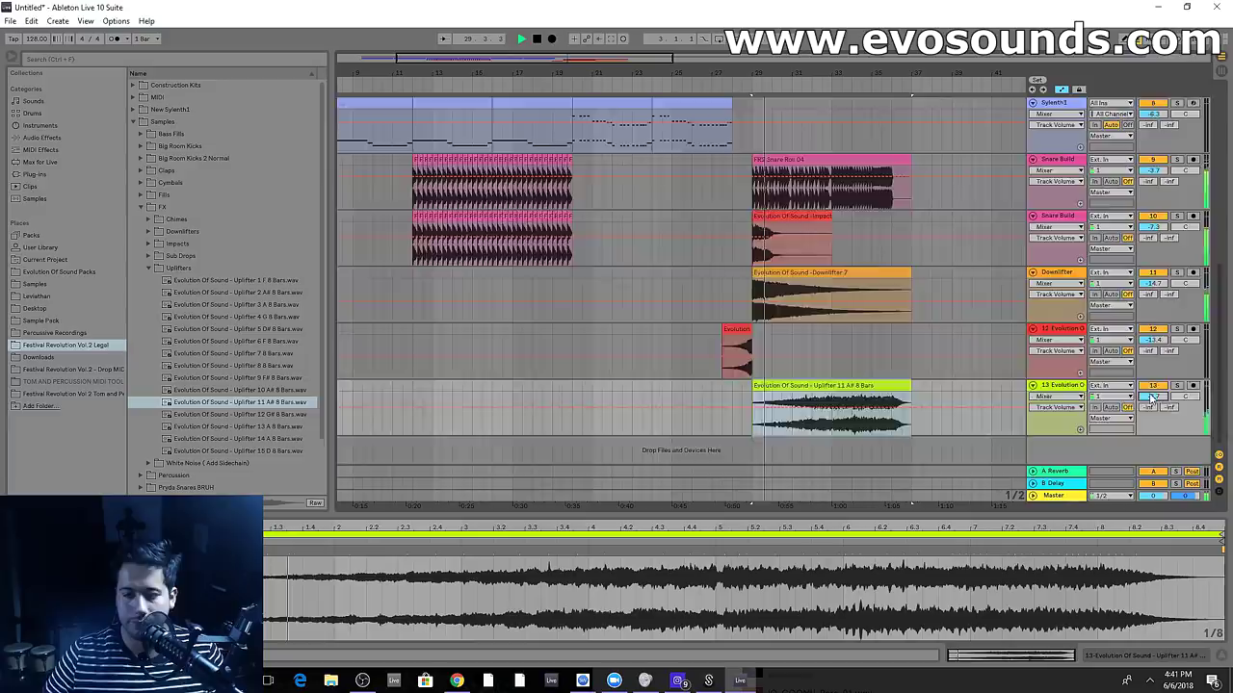
Play the arrangement from about bar 4 and again from bar 16 to review the mix
scroll(971, 303, up, 3)
scroll(971, 302, up, 4)
drag(433, 73, 463, 39)
click(365, 245)
scroll(385, 221, down, 4)
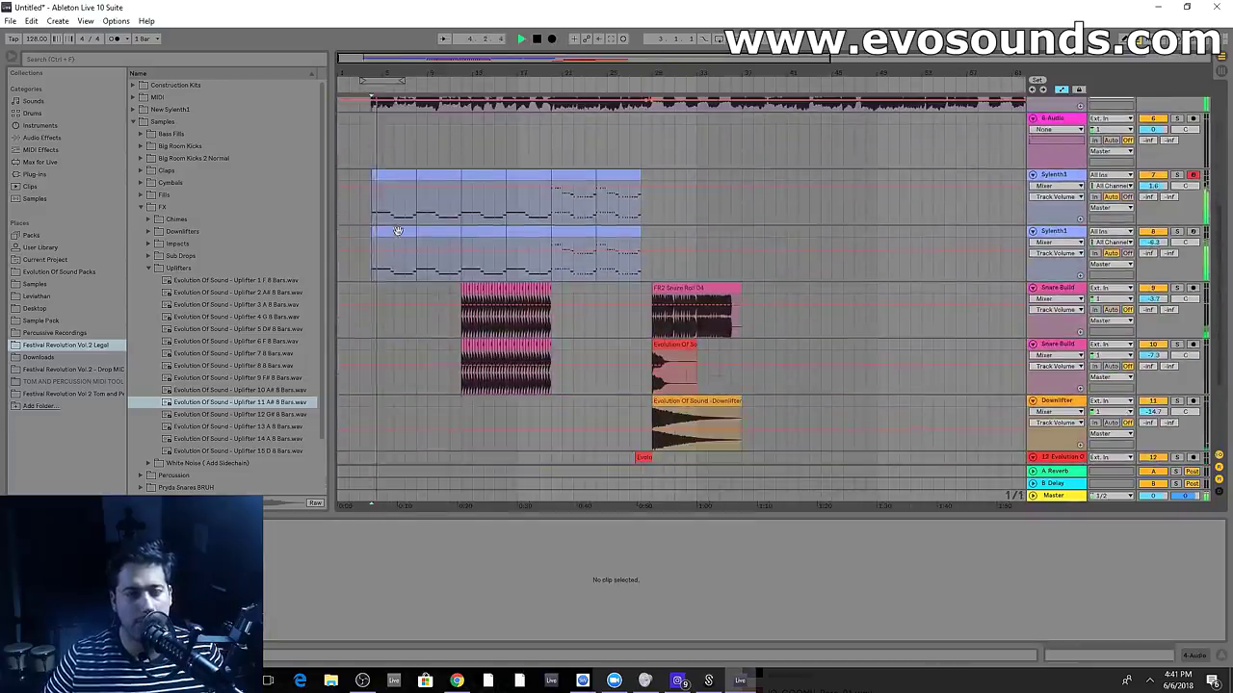
scroll(433, 202, up, 2)
click(507, 223)
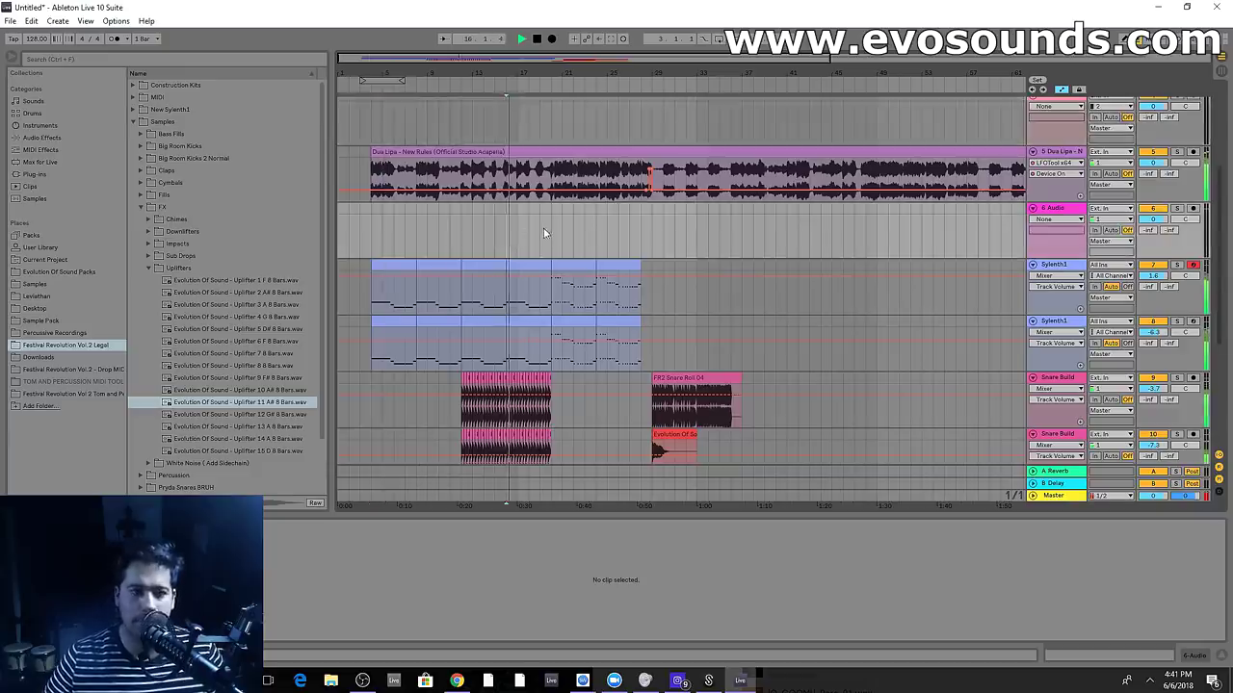
Delete the duplicate clap clips from the lower Snare Build track and move the remaining claps onto a new audio track between the Snare Build tracks
scroll(1185, 330, down, 2)
drag(574, 365, 461, 366)
key(Delete)
click(1054, 302)
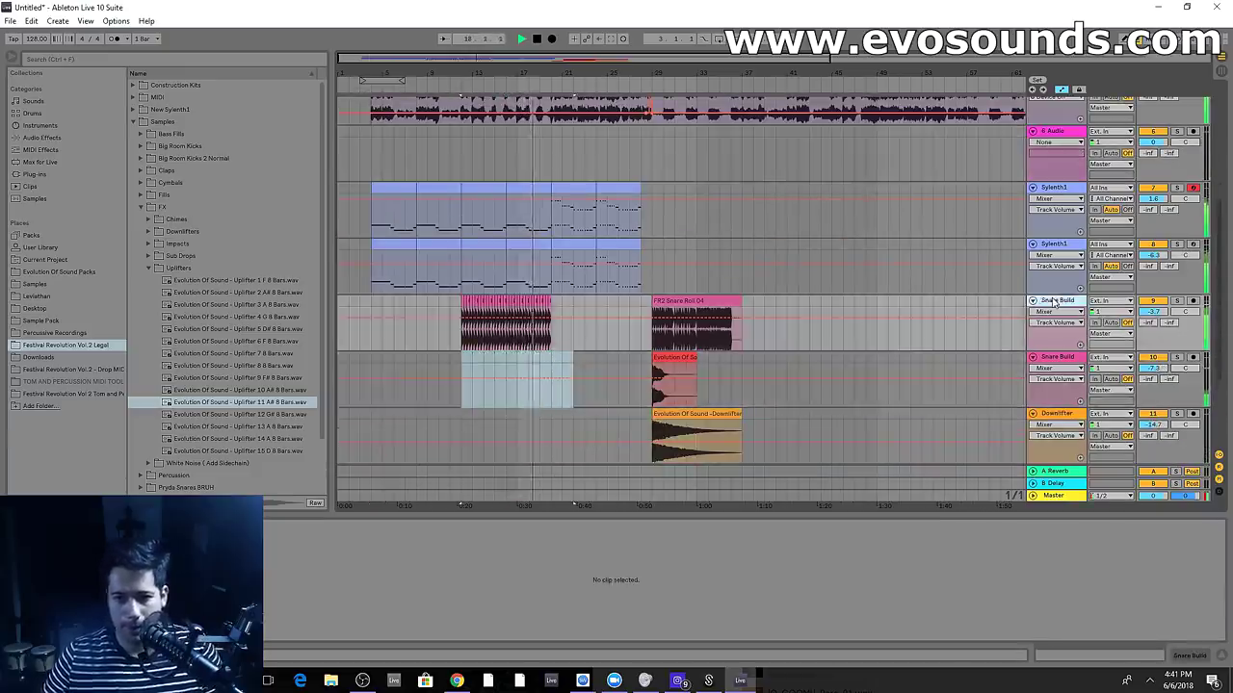
key(ctrl+t)
drag(595, 334, 520, 366)
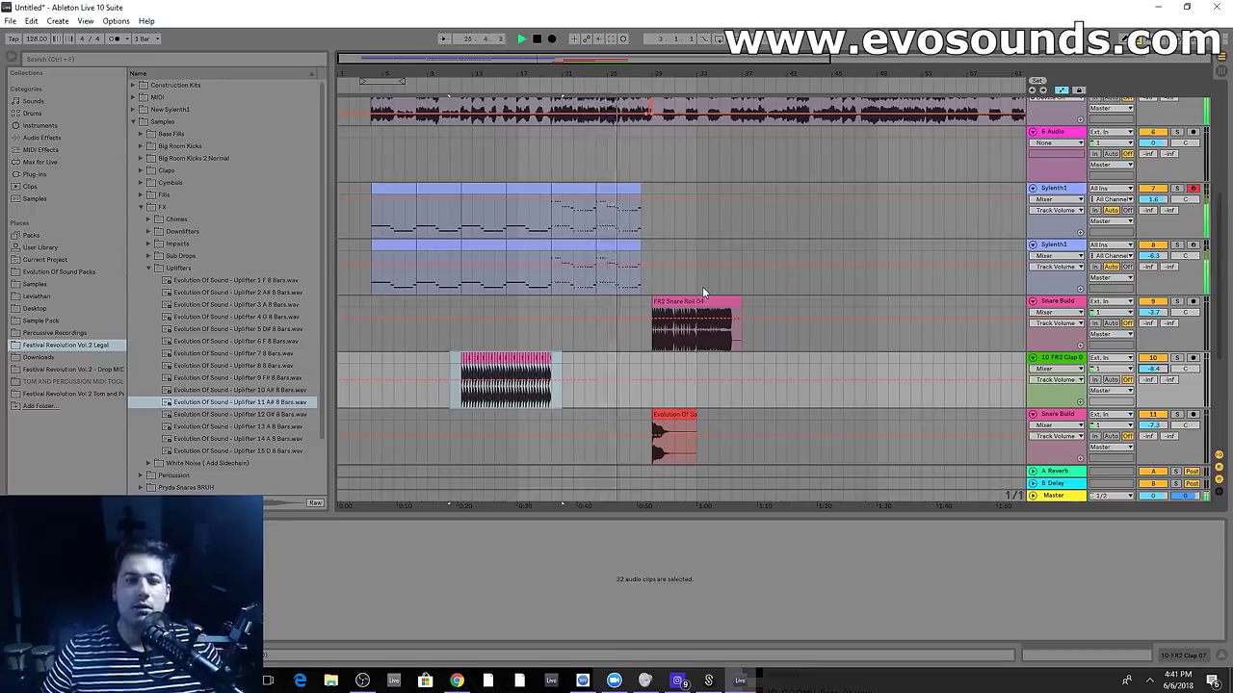
Add an audio track below the uplifter track, rename it Sub Down and stop playback
scroll(702, 286, up, 3)
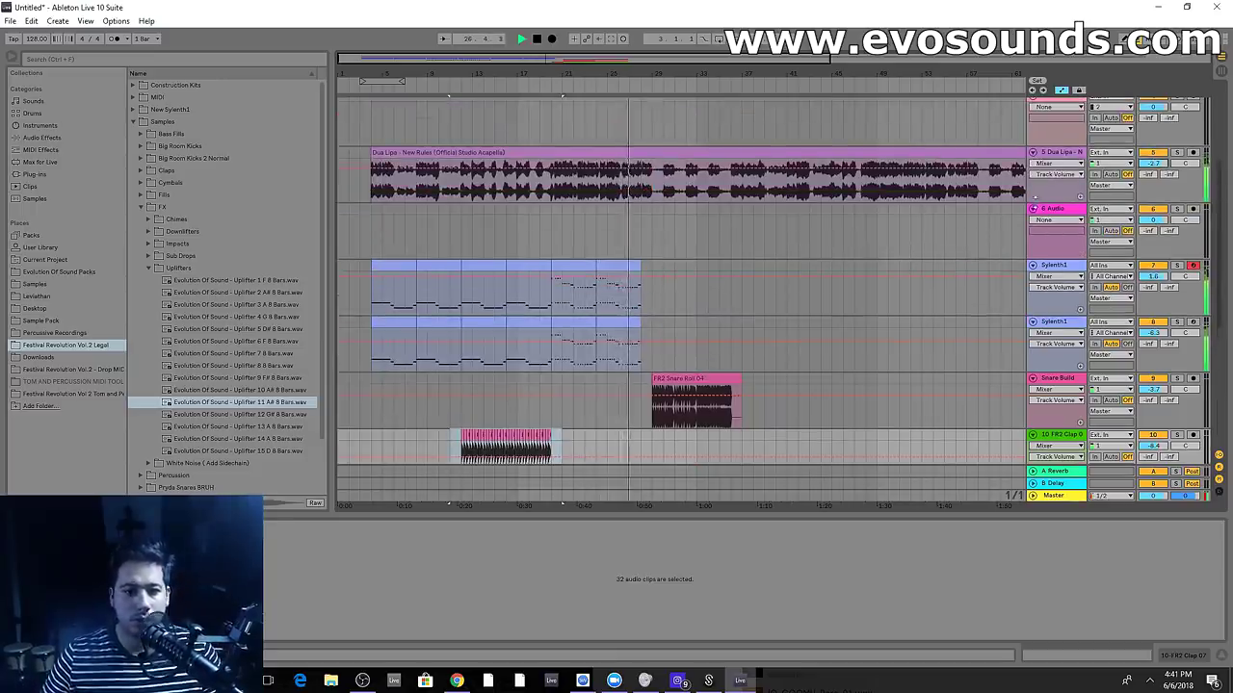
scroll(804, 303, down, 8)
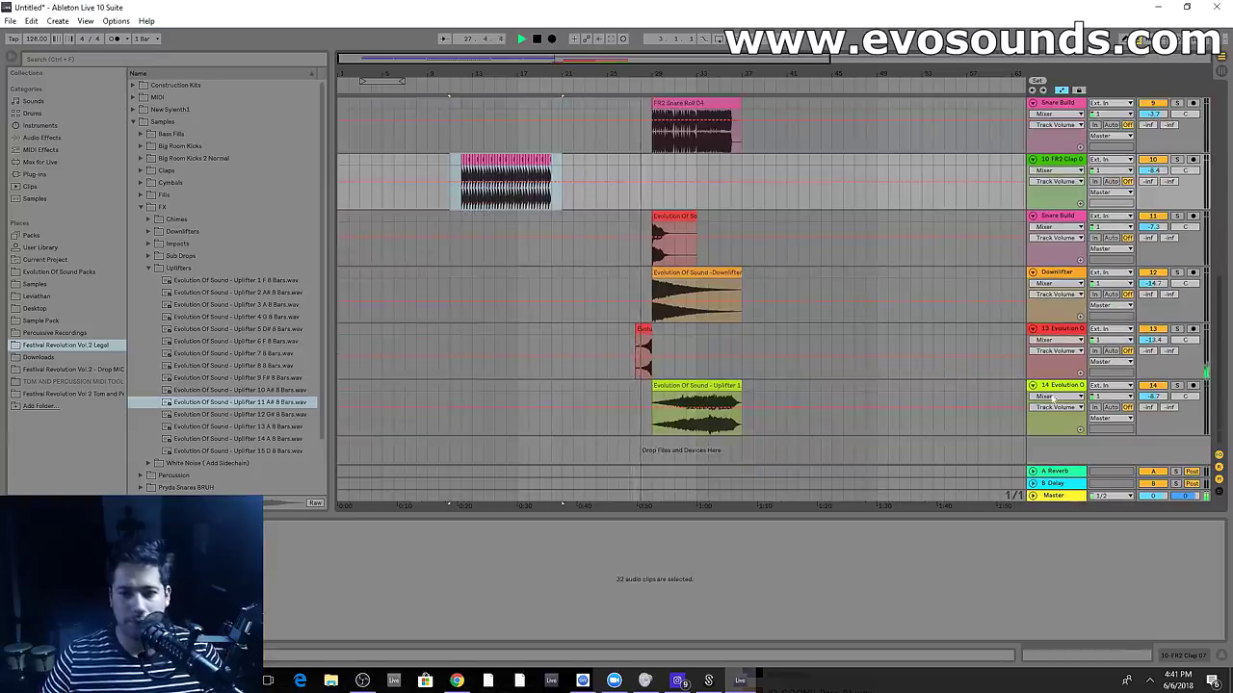
click(1061, 386)
key(ctrl+t)
double_click(1055, 415)
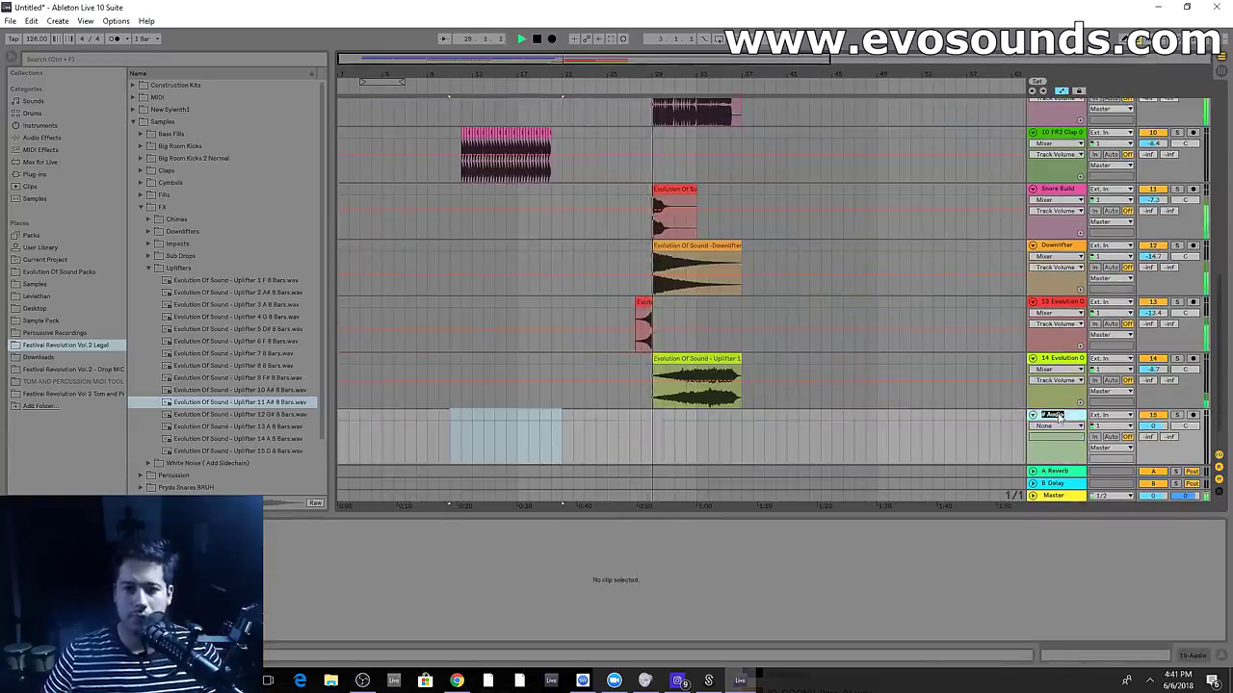
text(Sub Down)
key(Return)
key(space)
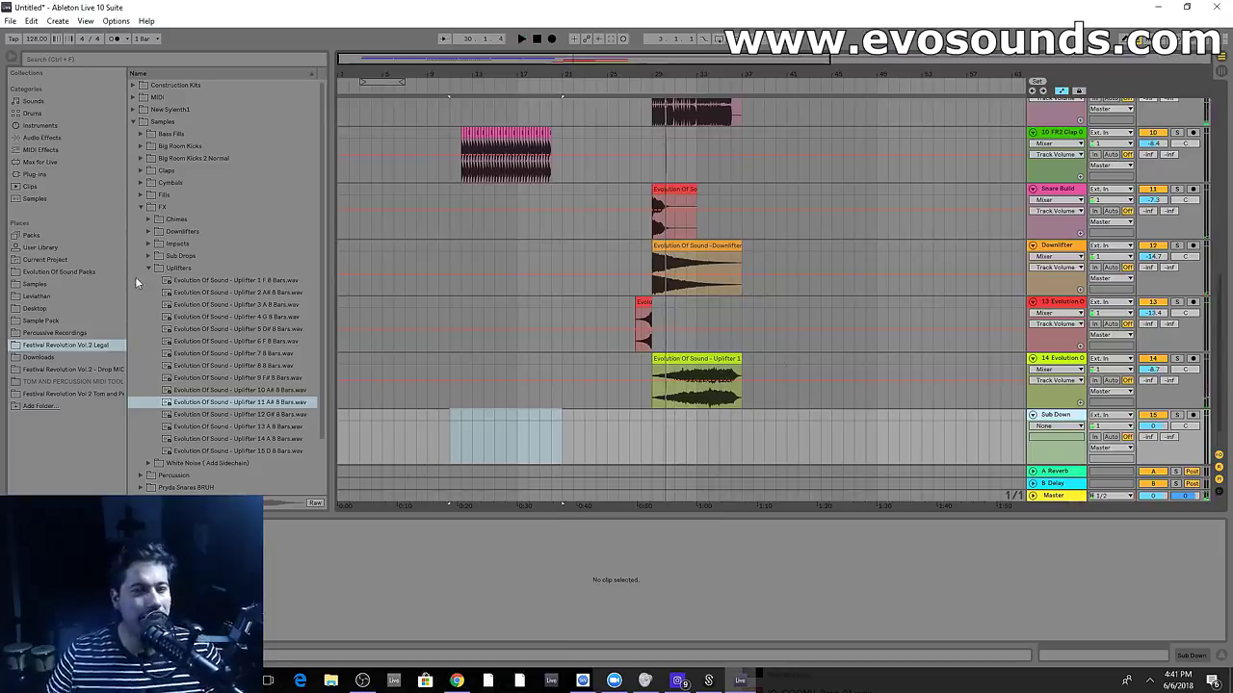
Fill bar 28 of the second Sylenth1 track with four repeats of a one-beat chord slice and play the result
scroll(627, 201, up, 2)
click(581, 211)
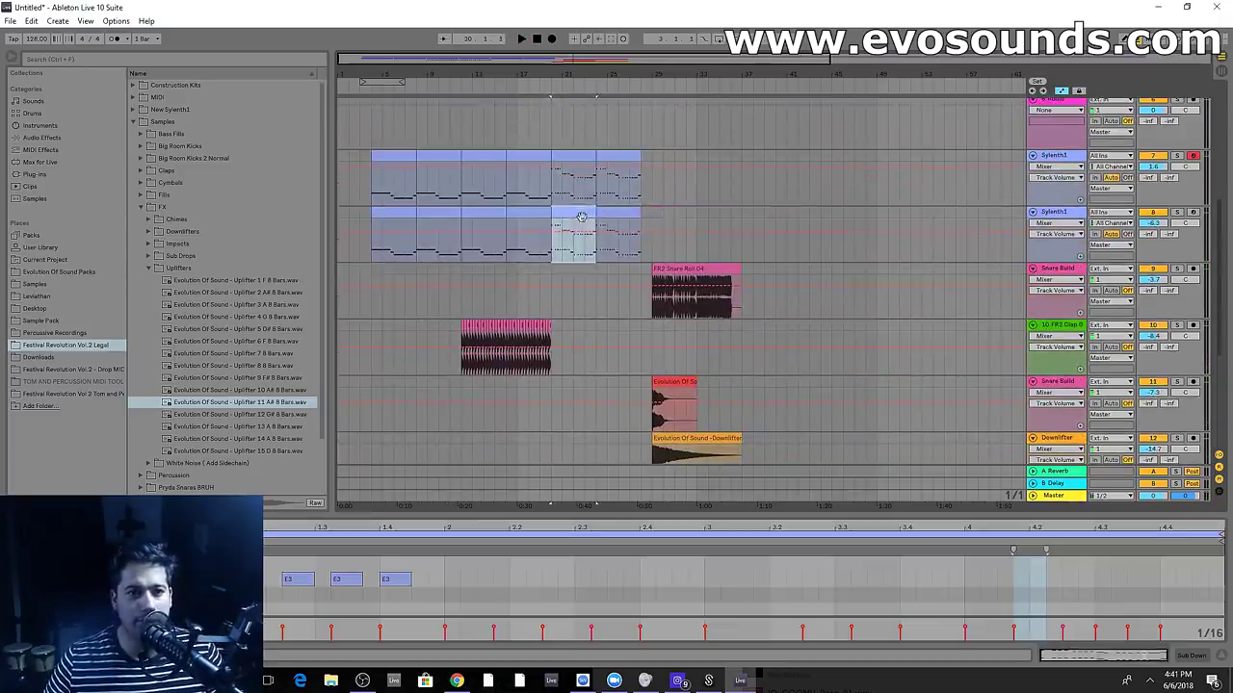
key(ctrl+d)
drag(606, 74, 586, 74)
drag(961, 219, 797, 224)
key(space)
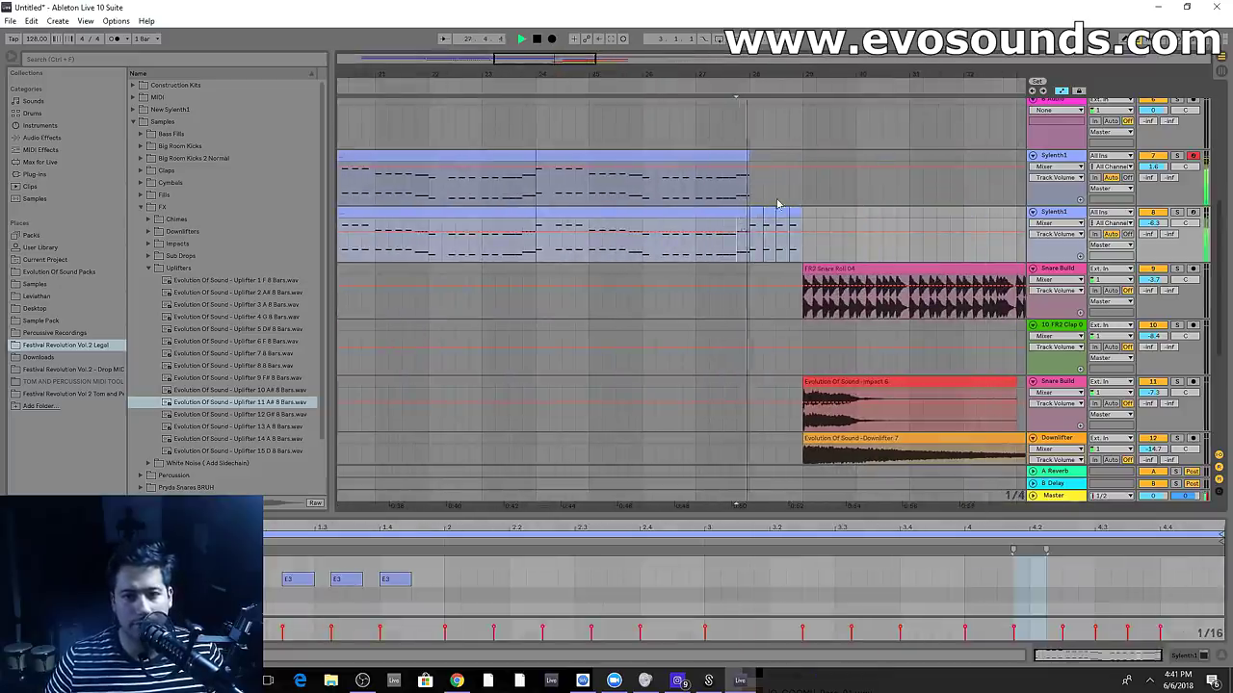
drag(803, 221, 757, 218)
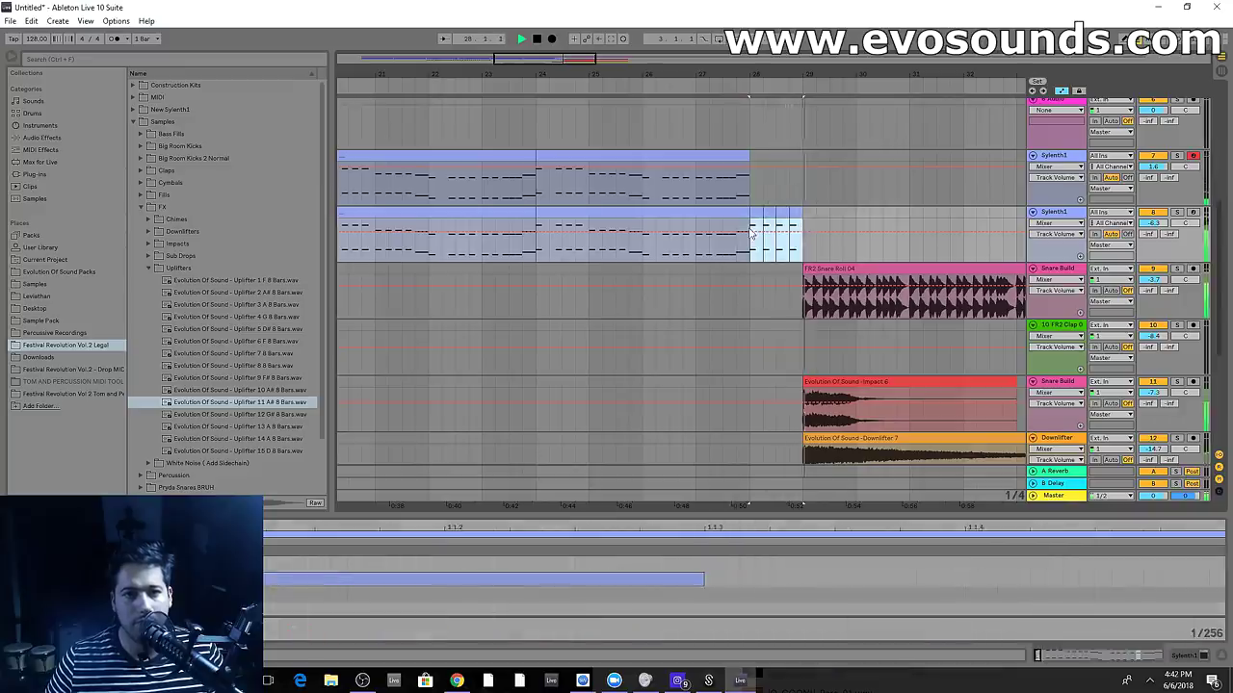
key(space)
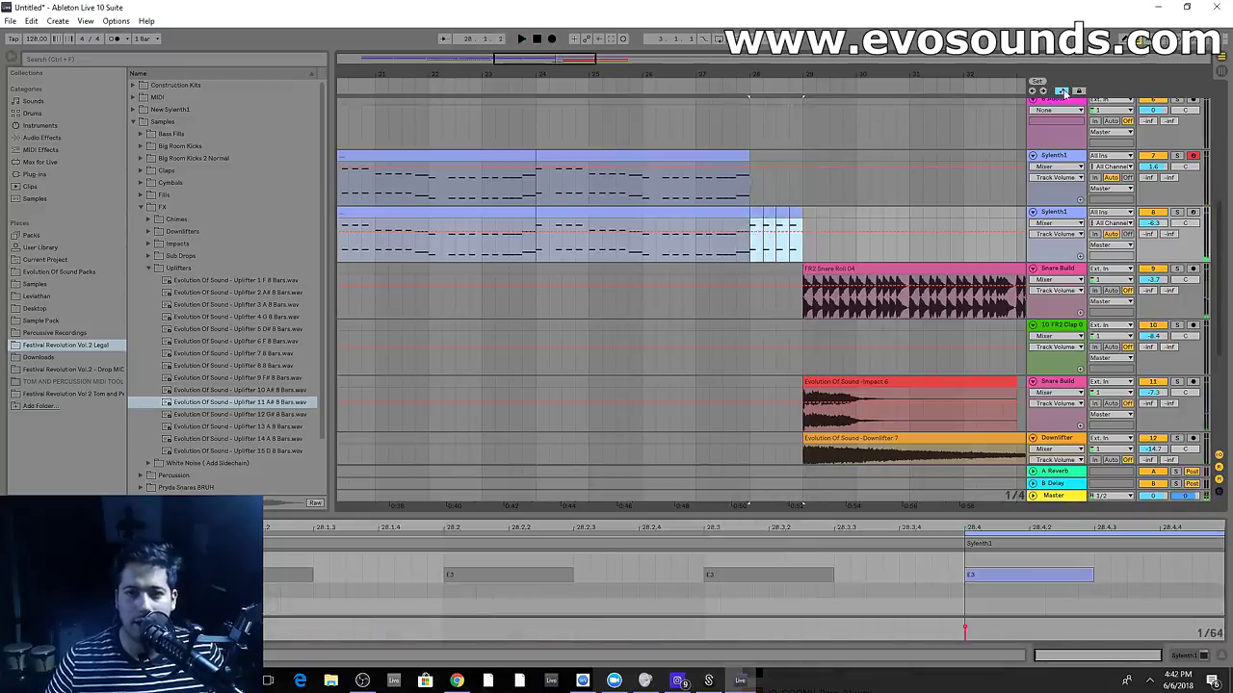
Hide the automation lanes, copy the bar 28 chord repeats to the first Sylenth1 track and play both layers
click(1062, 92)
drag(803, 230, 752, 218)
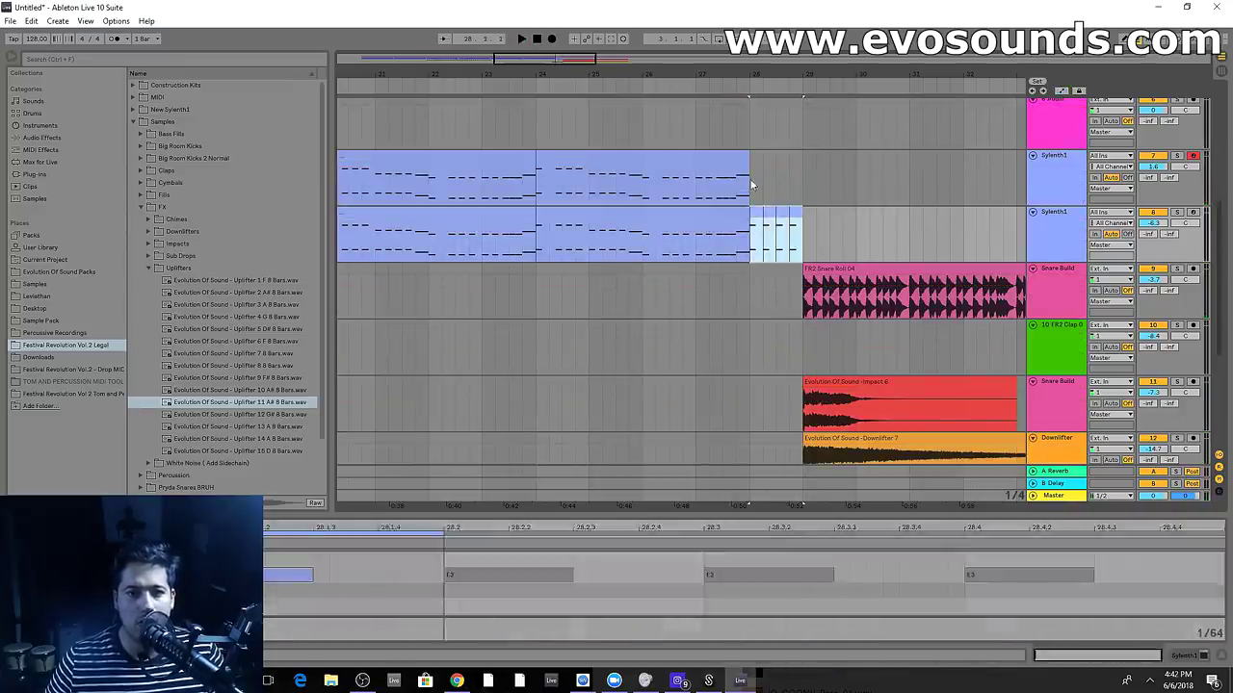
click(751, 185)
key(ctrl+v)
click(713, 175)
key(space)
click(710, 197)
key(space)
key(space)
Consolidate the bar 28 repeats on both Sylenth1 tracks and group the two tracks as SUPERSAW
drag(803, 173, 753, 224)
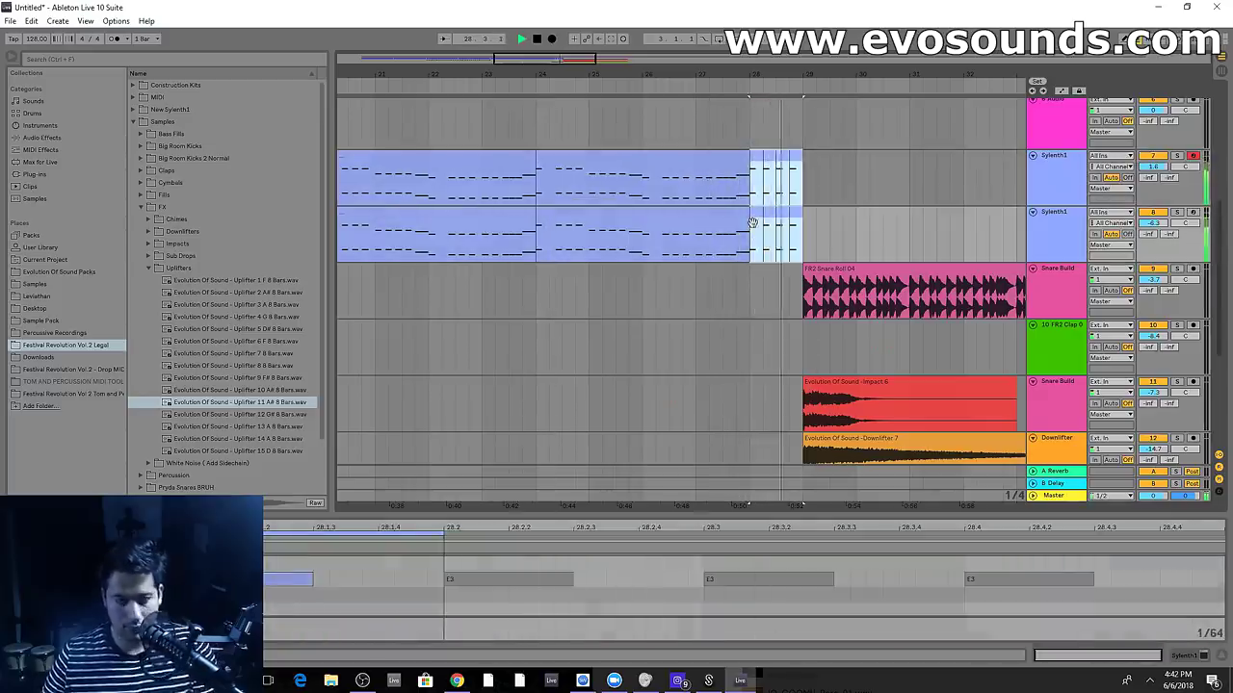
key(space)
click(1058, 183)
shift+click(1051, 225)
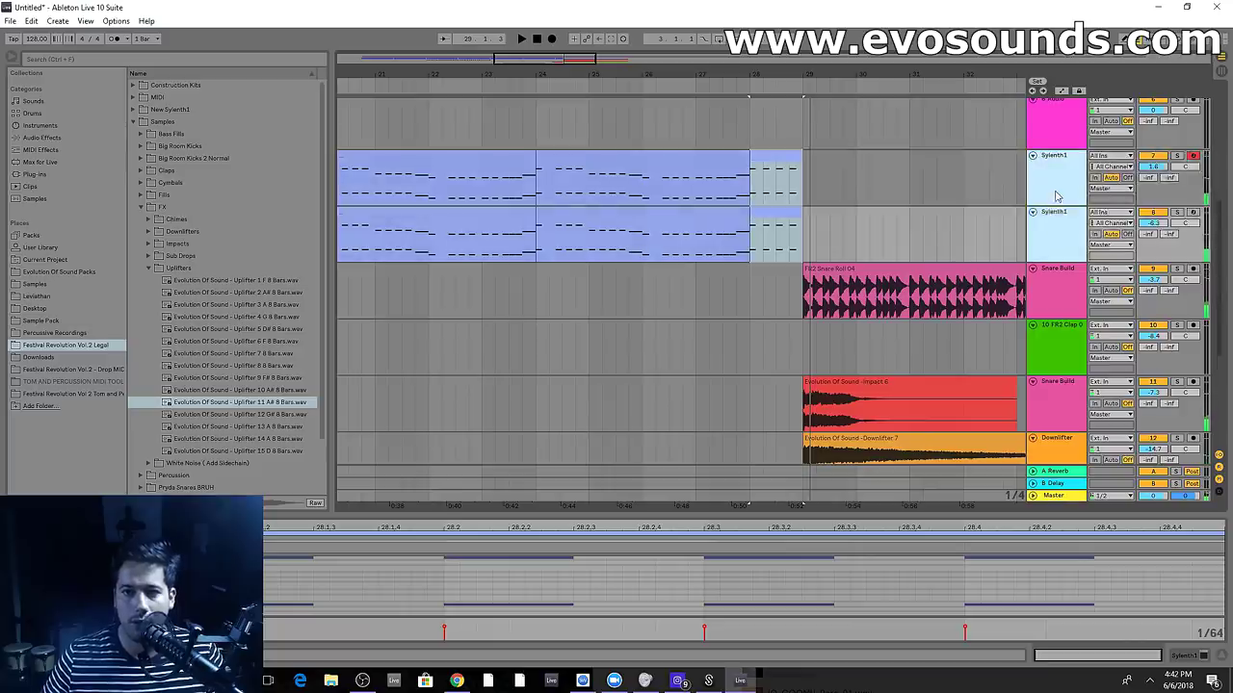
key(ctrl+g)
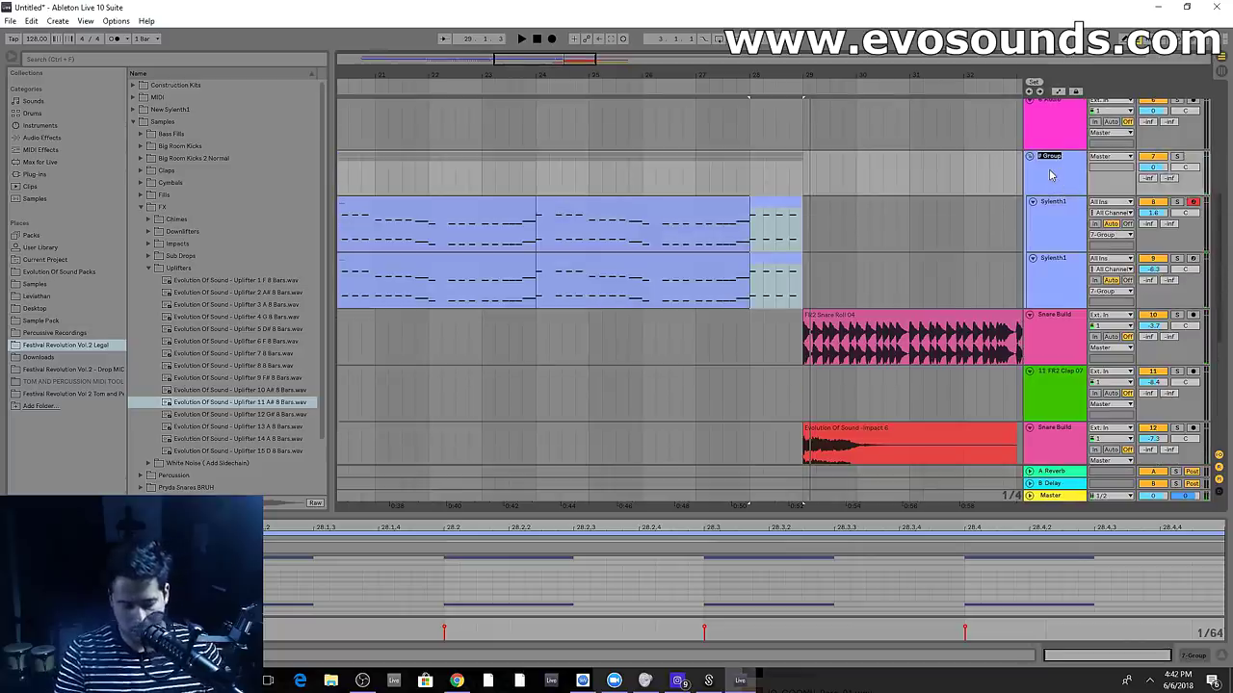
text(SUPERSAW)
key(Return)
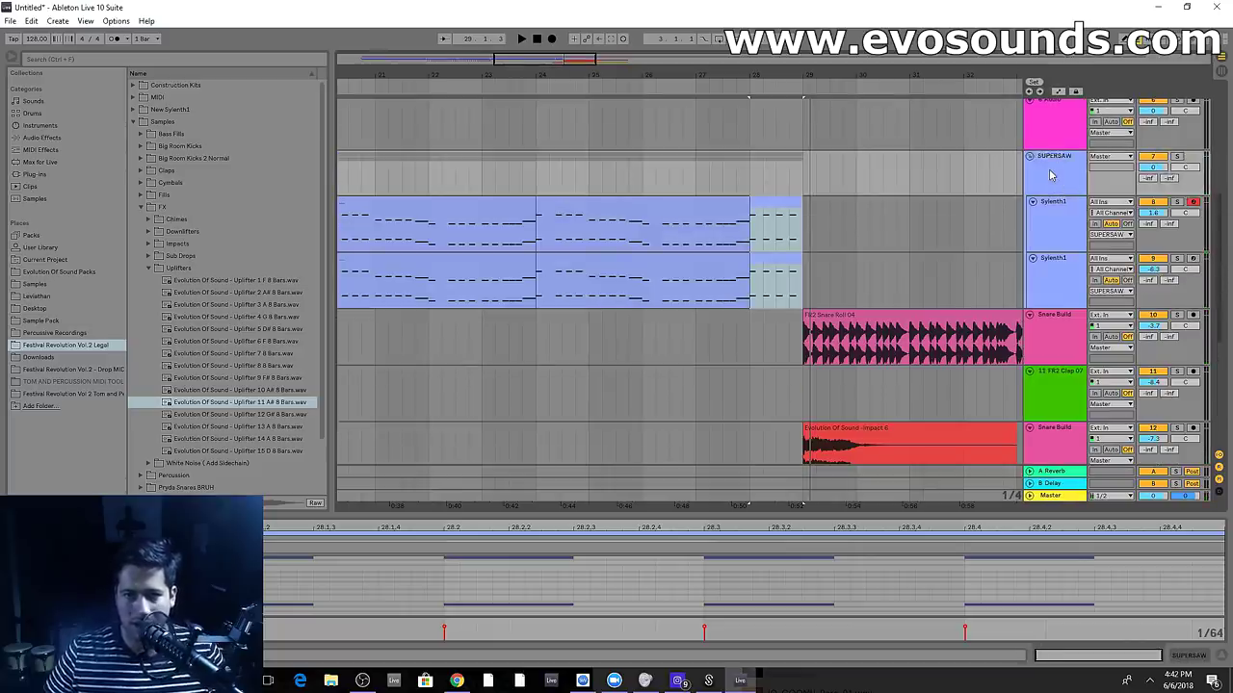
Find Auto Filter among the audio effects and add it to the SUPERSAW group
click(41, 138)
click(59, 59)
text(bac)
key(BackSpace)
key(BackSpace)
key(BackSpace)
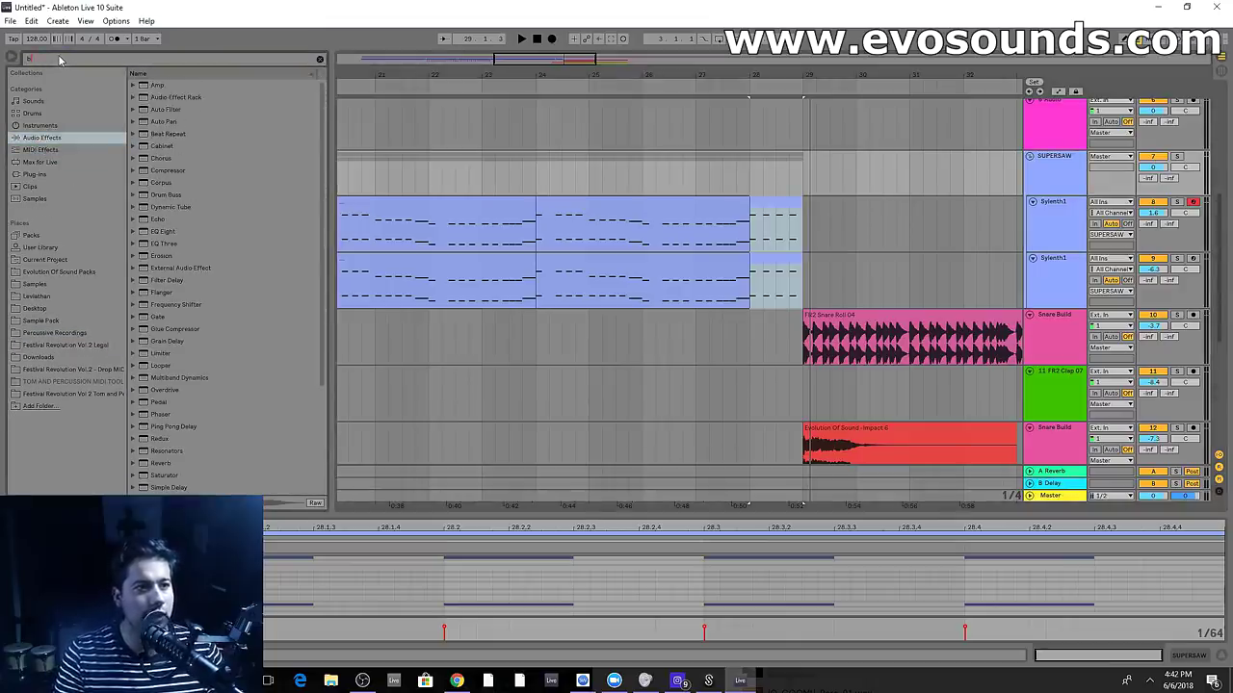
click(169, 111)
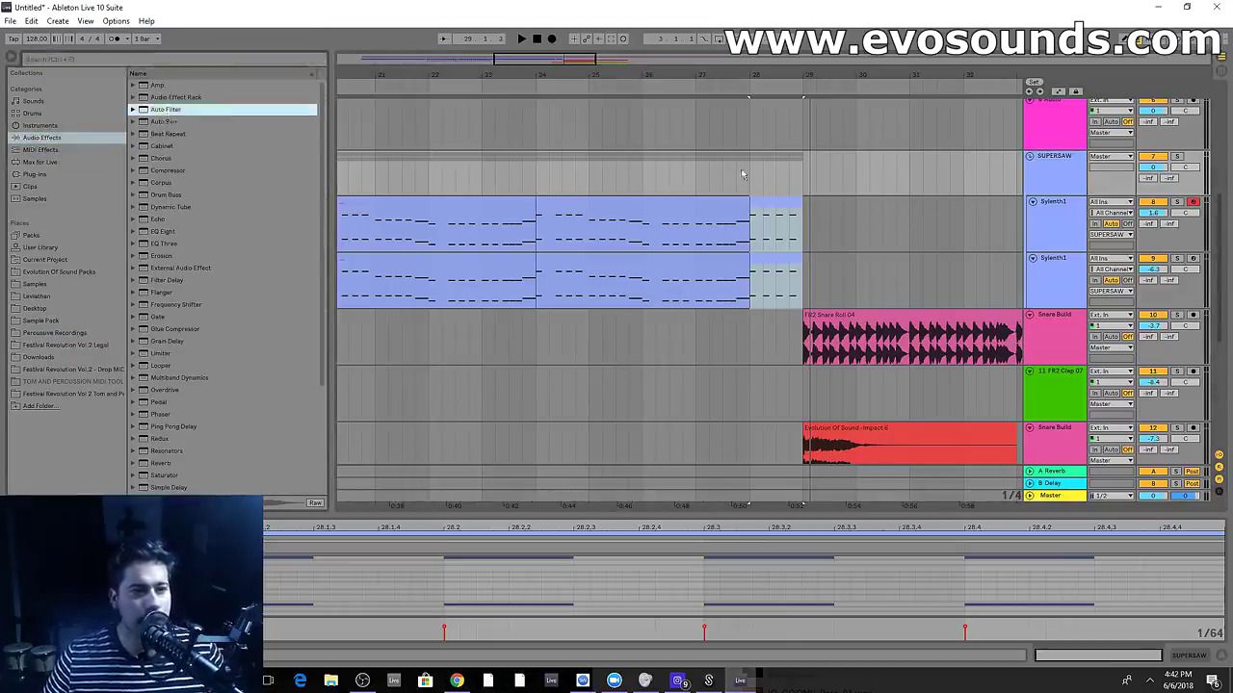
click(1074, 173)
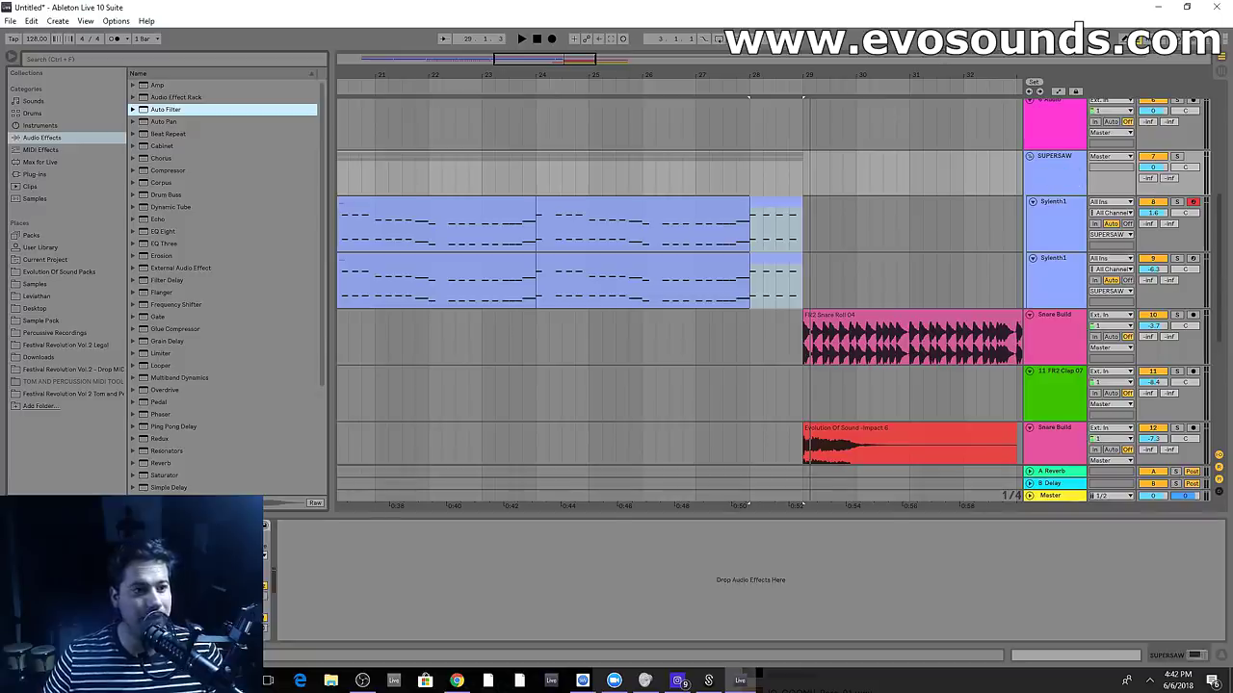
Show automation and draw the SUPERSAW Auto Filter's Frequency rising through bar 28, playing the sweep to check it
click(1058, 91)
click(756, 187)
drag(756, 187, 751, 171)
key(space)
click(130, 582)
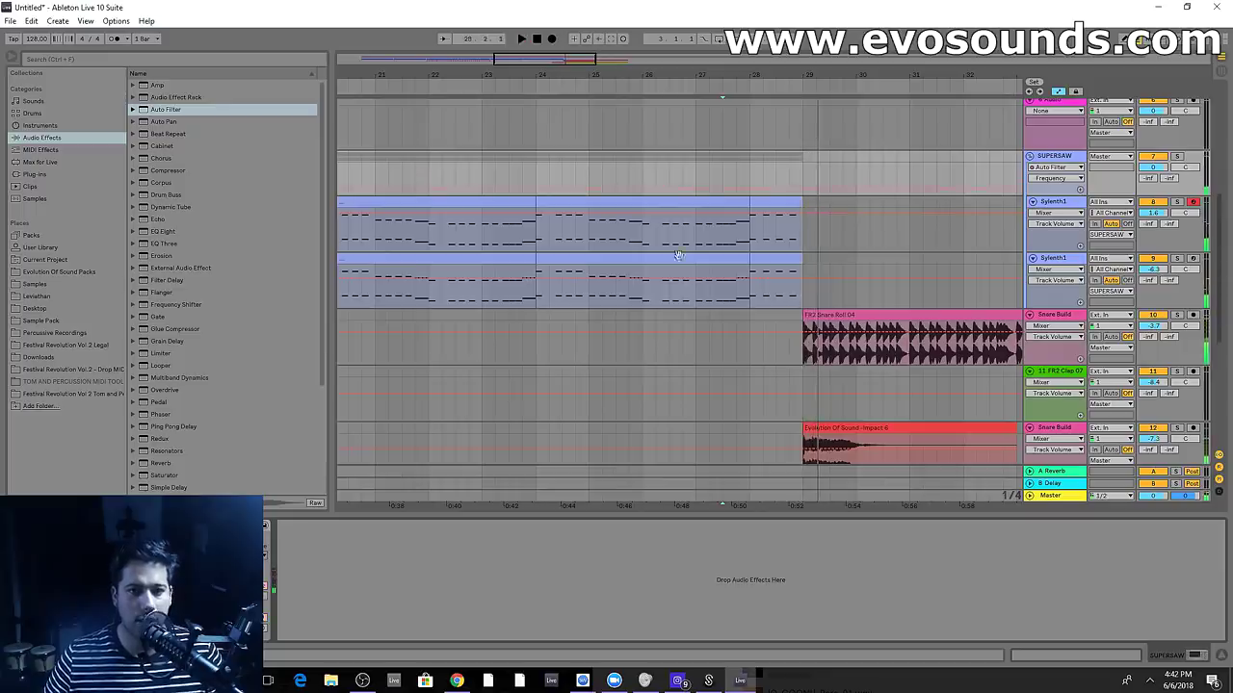
click(750, 191)
key(space)
drag(802, 190, 783, 166)
key(space)
click(800, 168)
key(space)
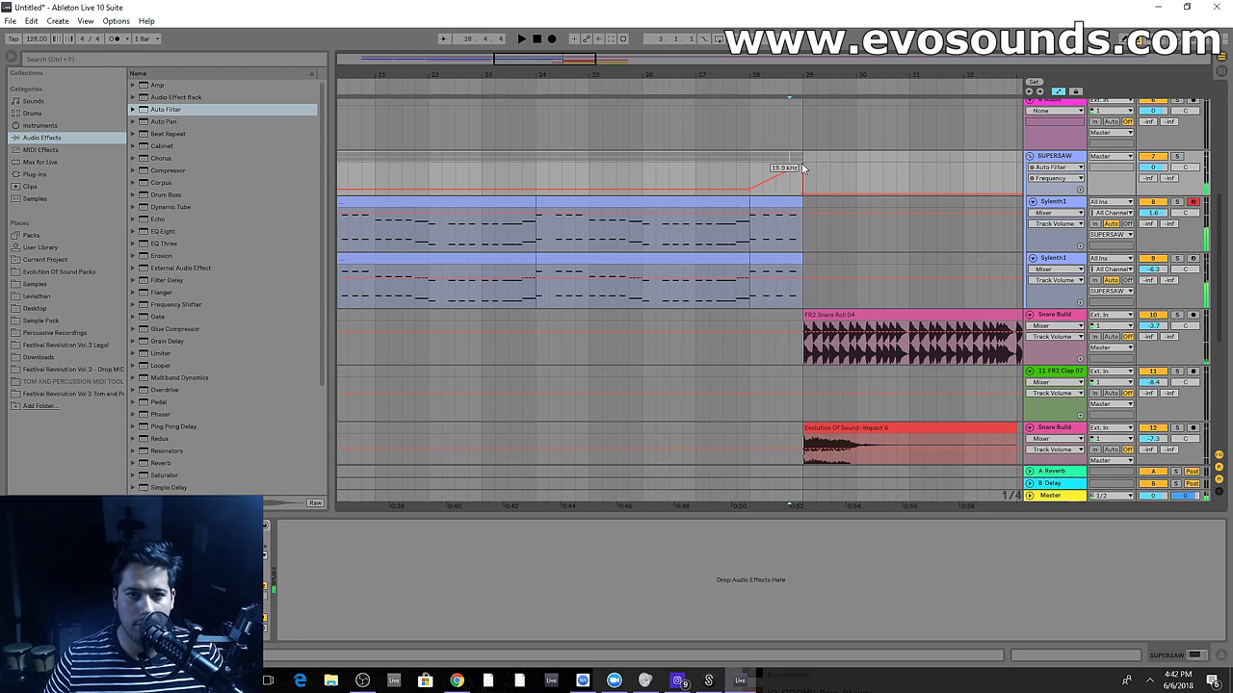
Reshape the Frequency automation to a lower peak midway through bar 28 that falls back by bar 29, and display the filter's Resonance
click(736, 172)
key(space)
drag(776, 164, 776, 179)
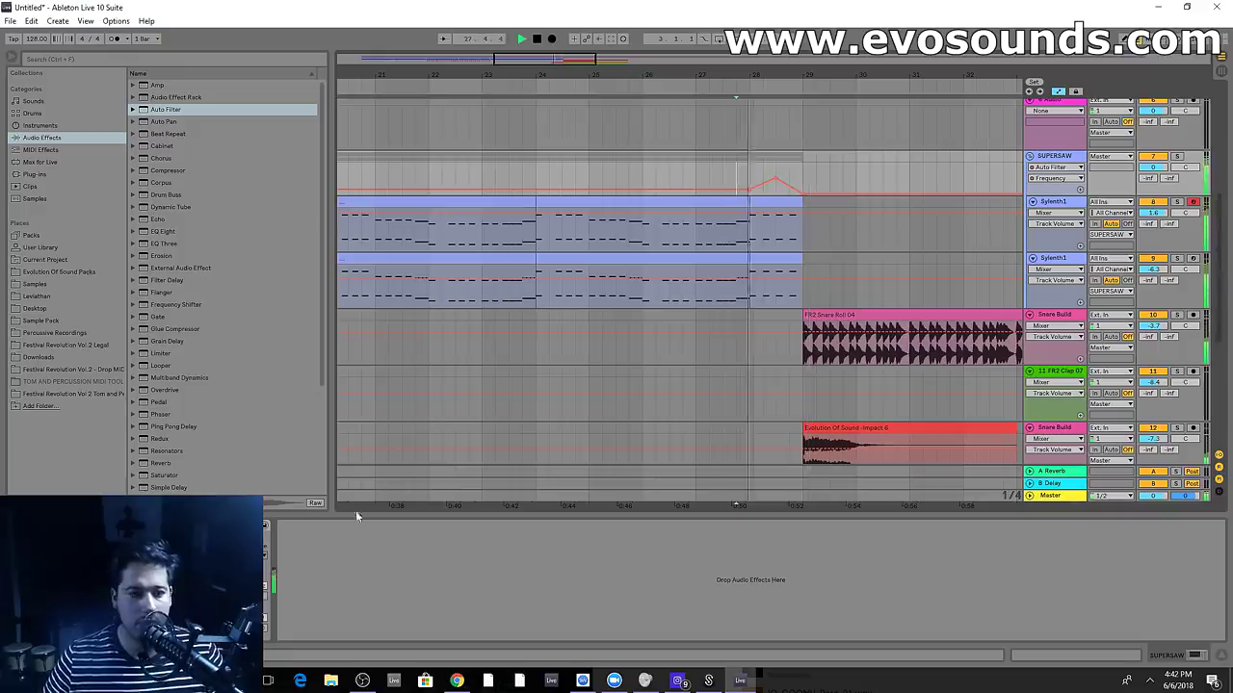
click(130, 585)
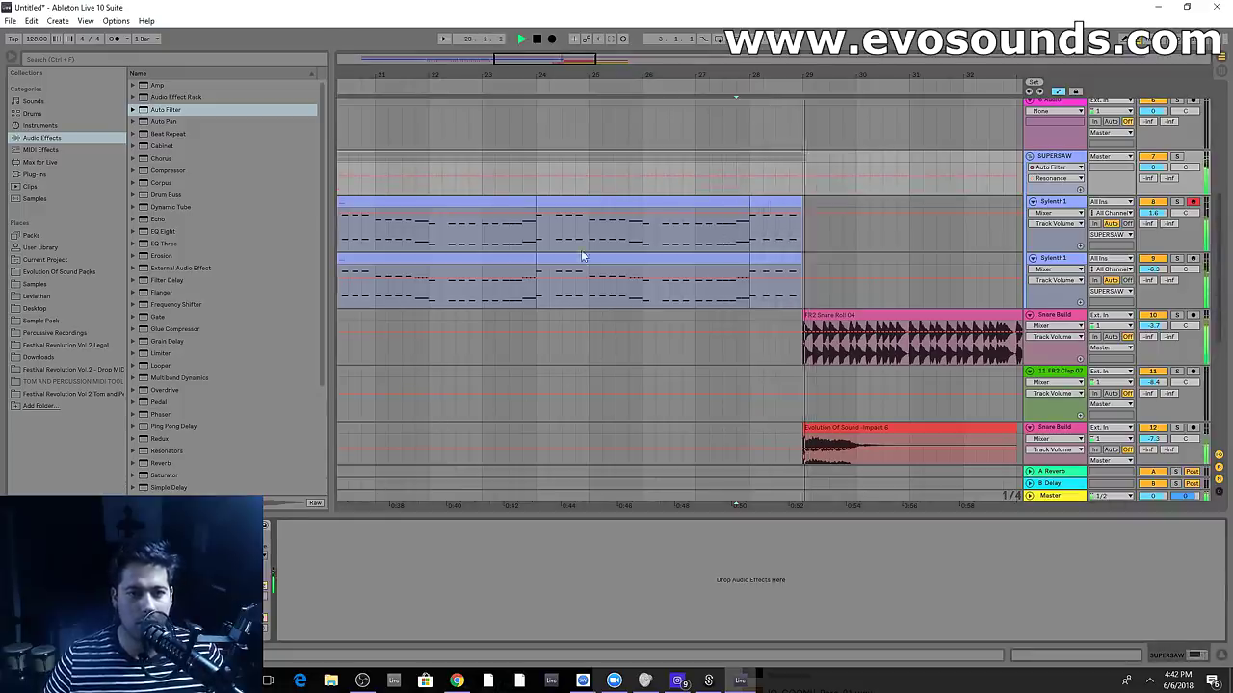
Copy the reverse crash one bar earlier so the copy ends at bar 28, and set its track volume to -9.7 dB
scroll(721, 283, down, 3)
scroll(720, 283, down, 2)
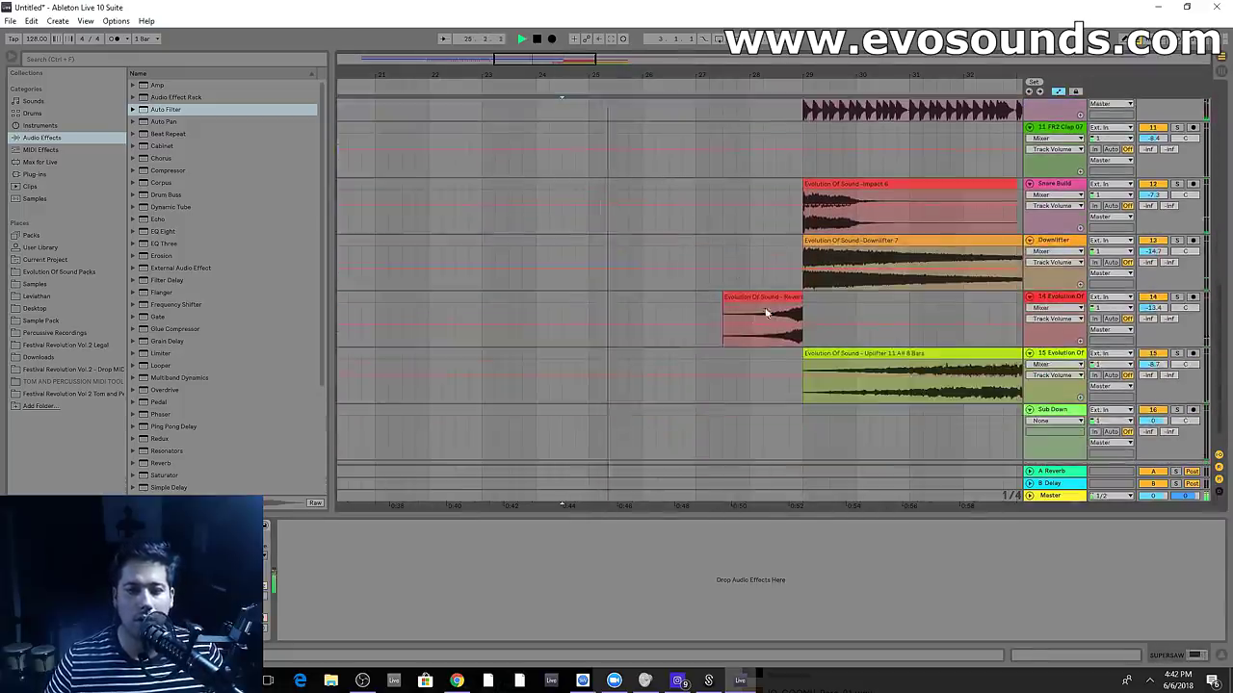
click(656, 315)
drag(760, 318, 707, 318)
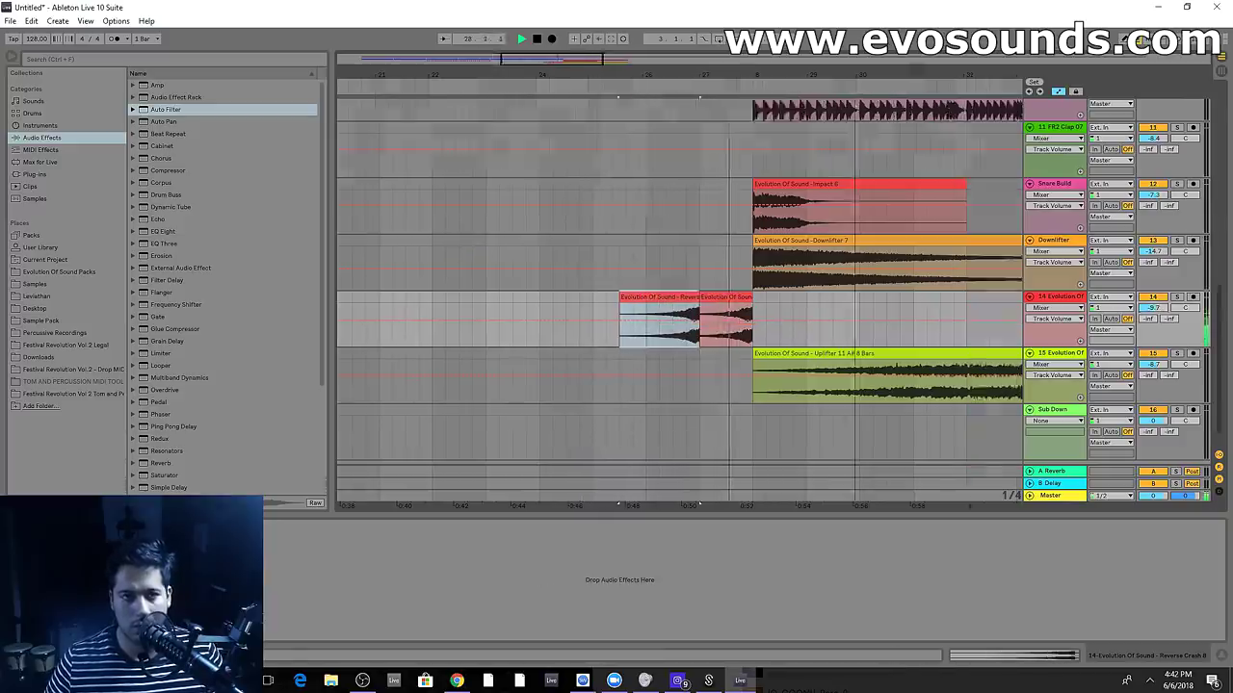
Duplicate the first Sylenth1 track's bar 28 chord repeats into bar 29 and play the transition from bar 27
scroll(732, 236, up, 5)
key(space)
drag(684, 200, 730, 210)
key(space)
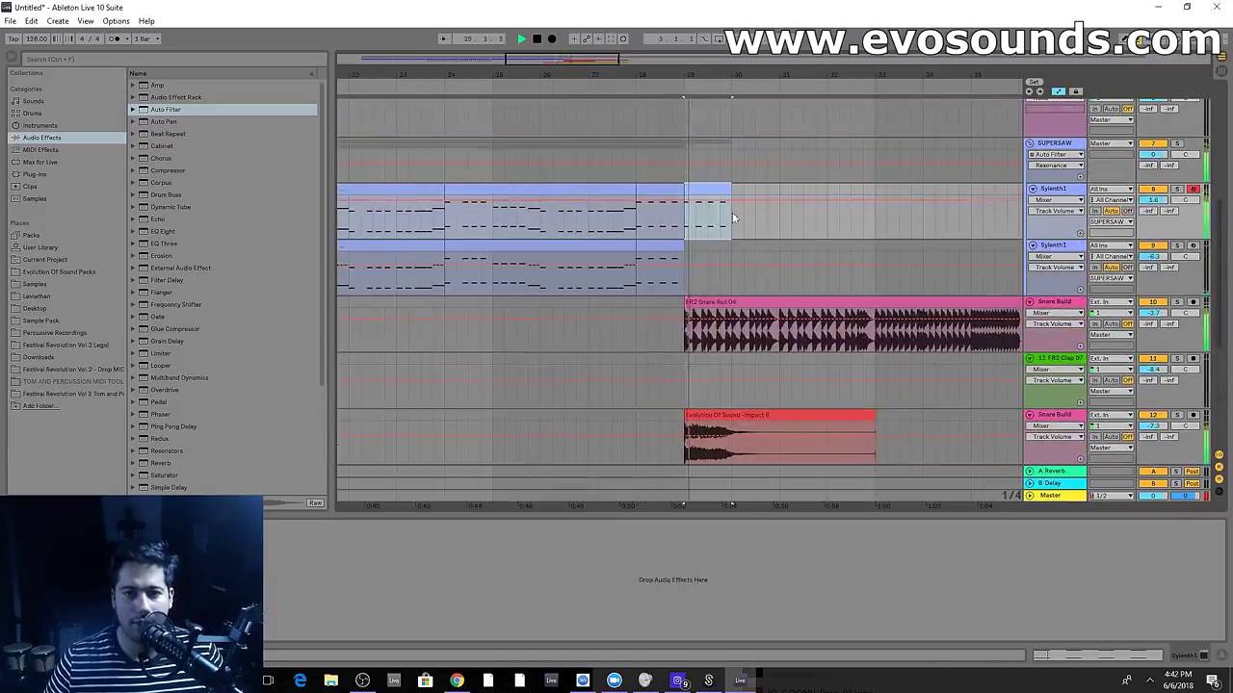
click(613, 217)
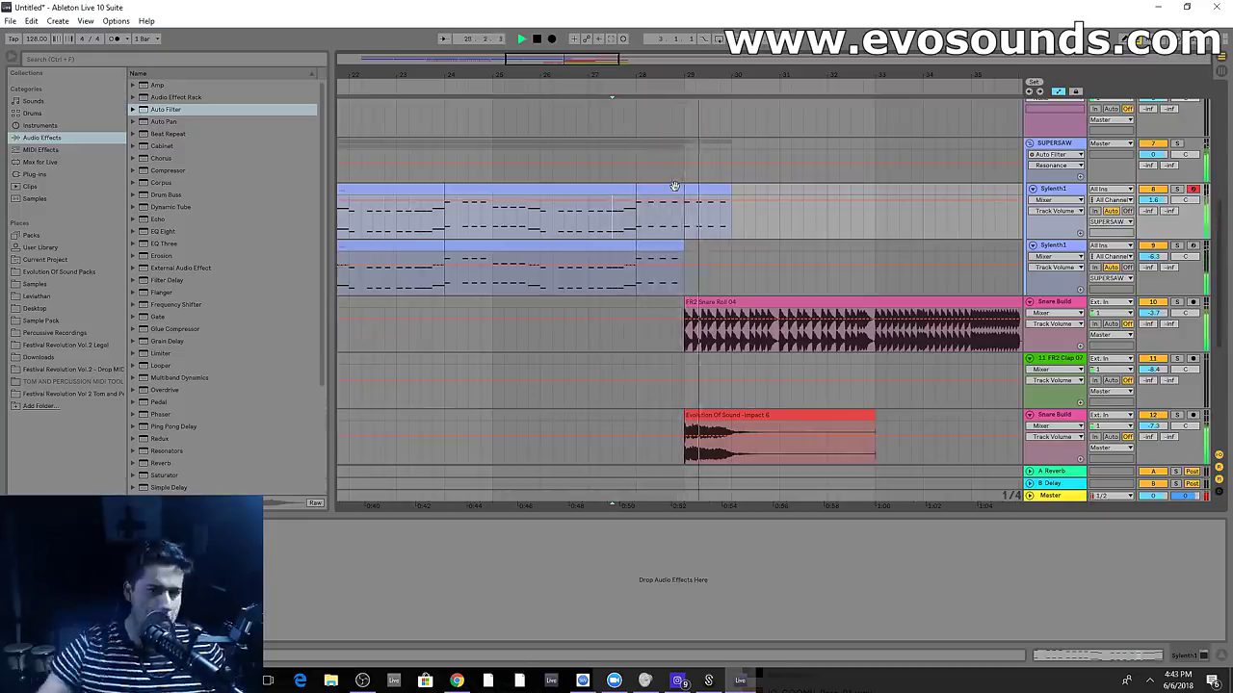
Repeat the first Sylenth1 track's chord clip from bar 30 up to bar 36, matching the end of the snare roll
key(ctrl+d)
key(ctrl+d)
key(ctrl+d)
key(ctrl+d)
key(minus)
key(ctrl+d)
key(ctrl+d)
Hide automation and duplicate a 1/8-note chord slice through bar 33, repeating that bar up to bar 36 on the first Sylenth1 track
drag(749, 230, 477, 194)
drag(631, 77, 680, 230)
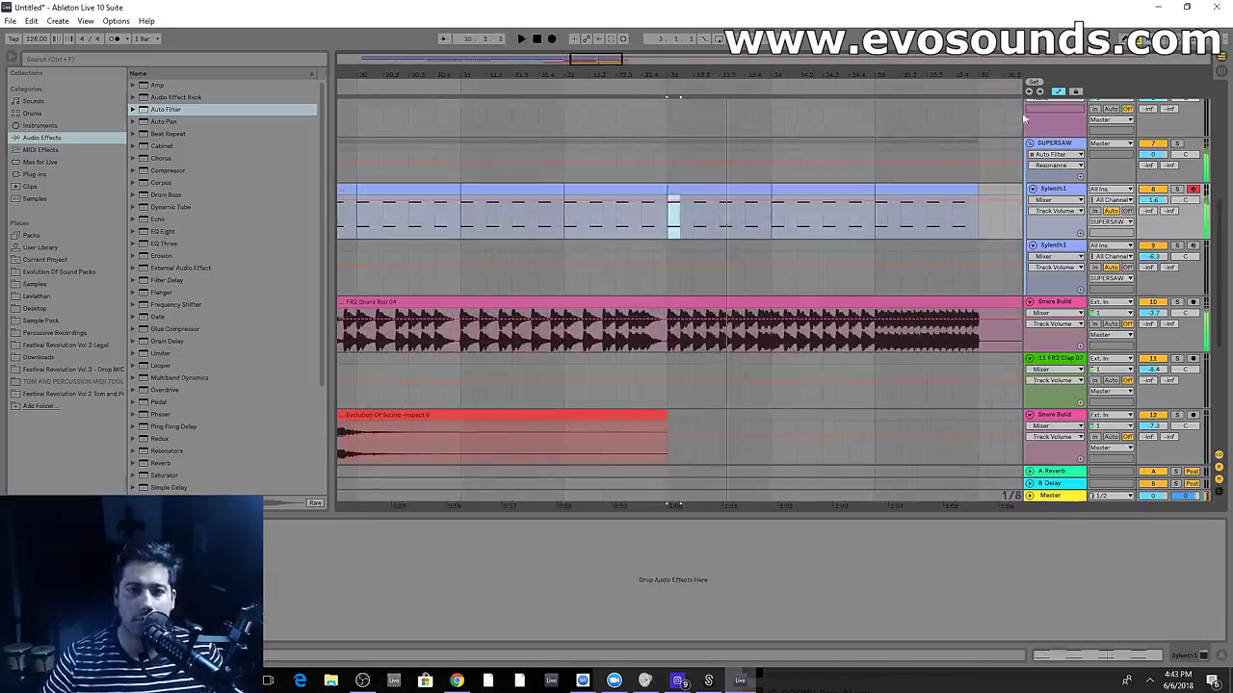
click(1059, 91)
key(Right)
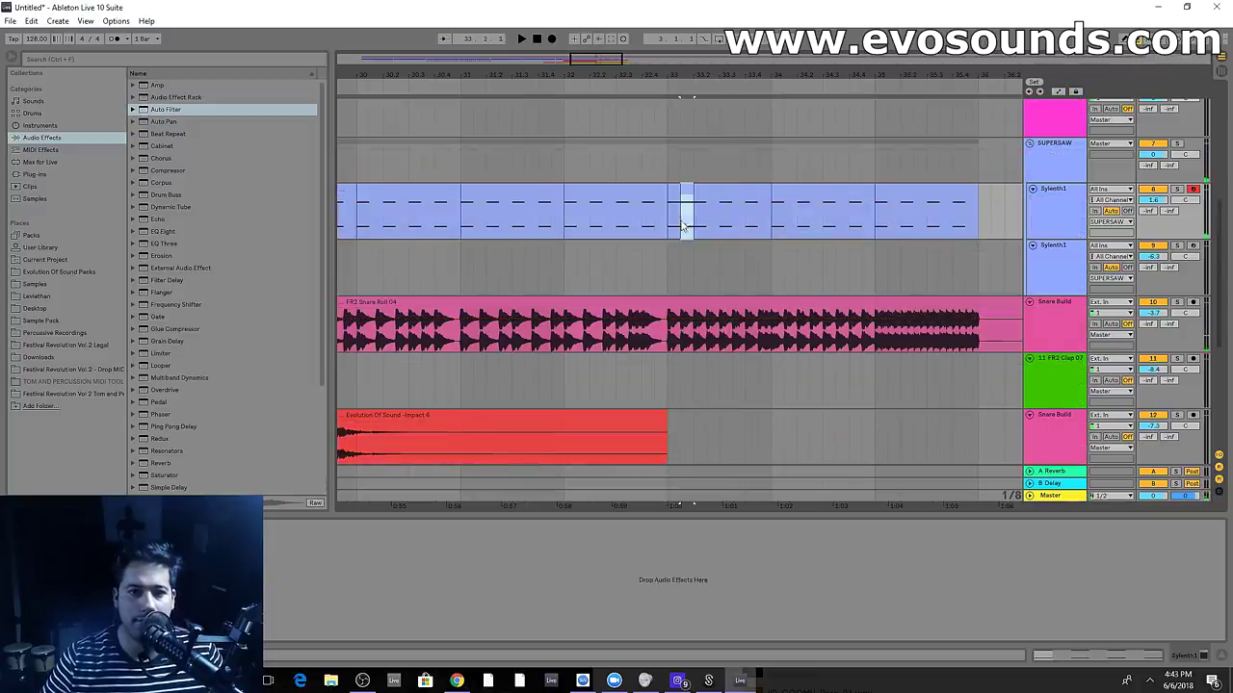
click(635, 228)
key(space)
drag(671, 231, 771, 231)
key(ctrl+d)
key(ctrl+d)
Fill bar 35 of the first Sylenth1 track with duplicated 1/16-note chord slices and play the build's ending
drag(623, 58, 628, 83)
drag(675, 189, 663, 189)
key(space)
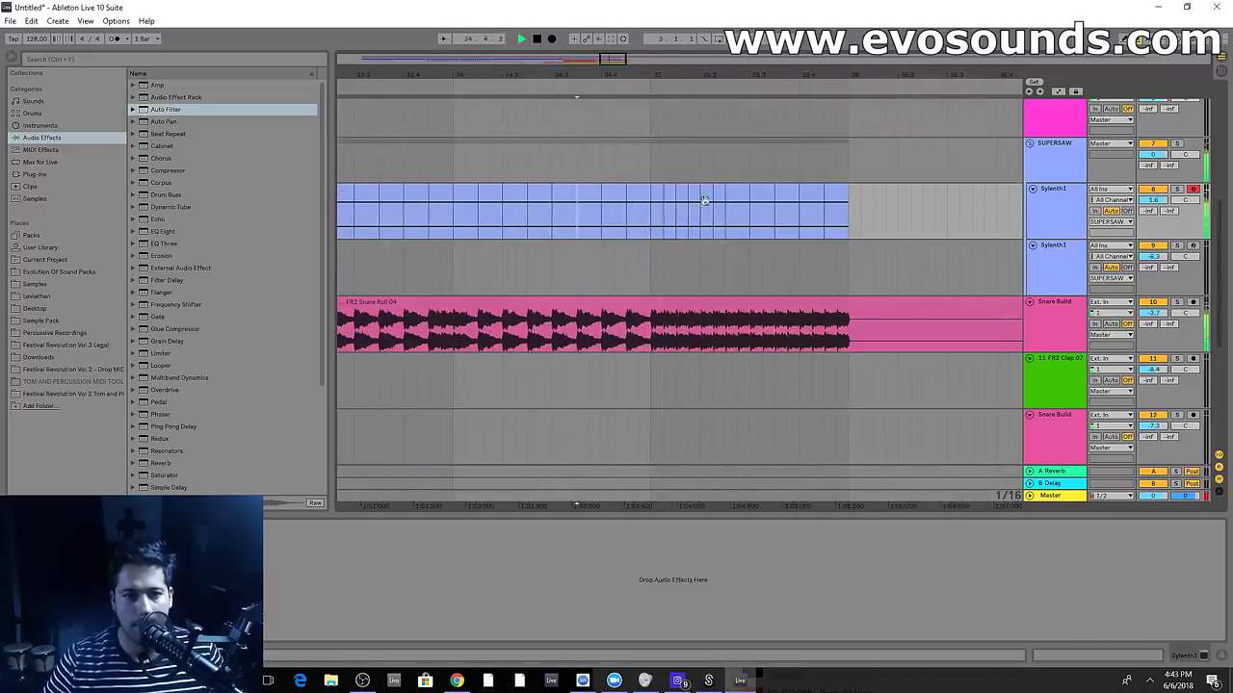
drag(660, 229, 702, 229)
key(ctrl+d)
key(ctrl+d)
key(ctrl+d)
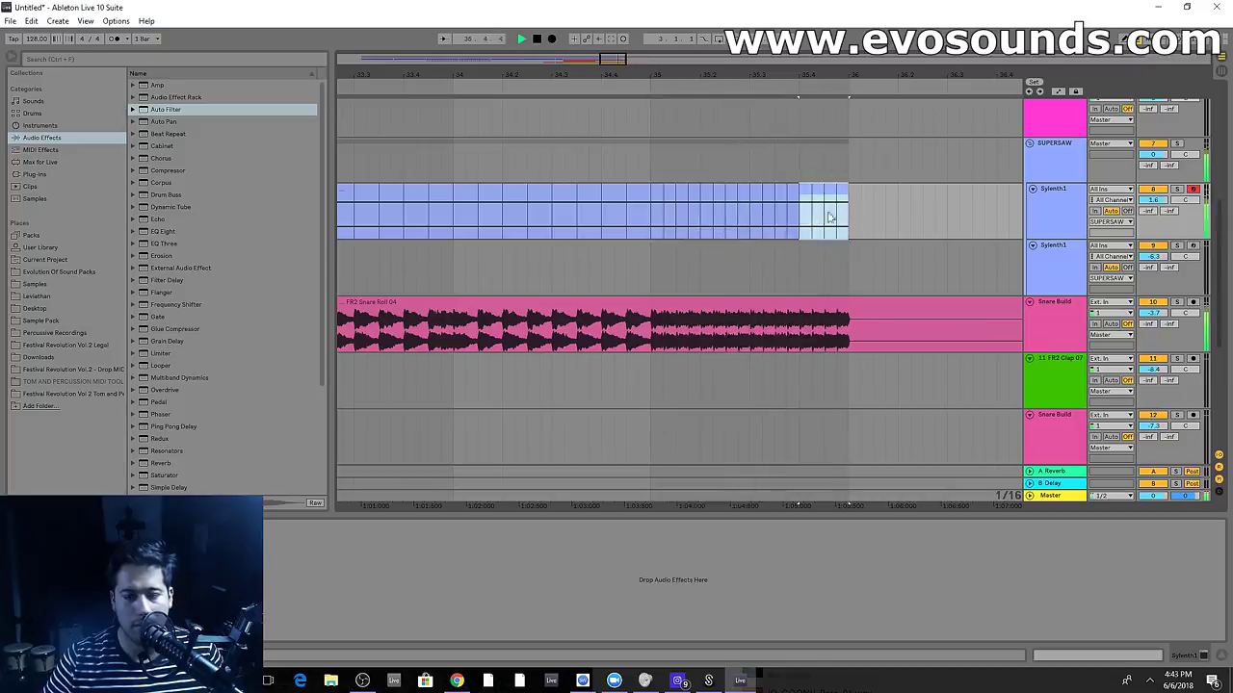
drag(671, 67, 739, 33)
scroll(771, 267, down, 3)
key(space)
Delete the Dua Lipa acapella from bar 37 onward and play the end of the build
scroll(818, 289, up, 5)
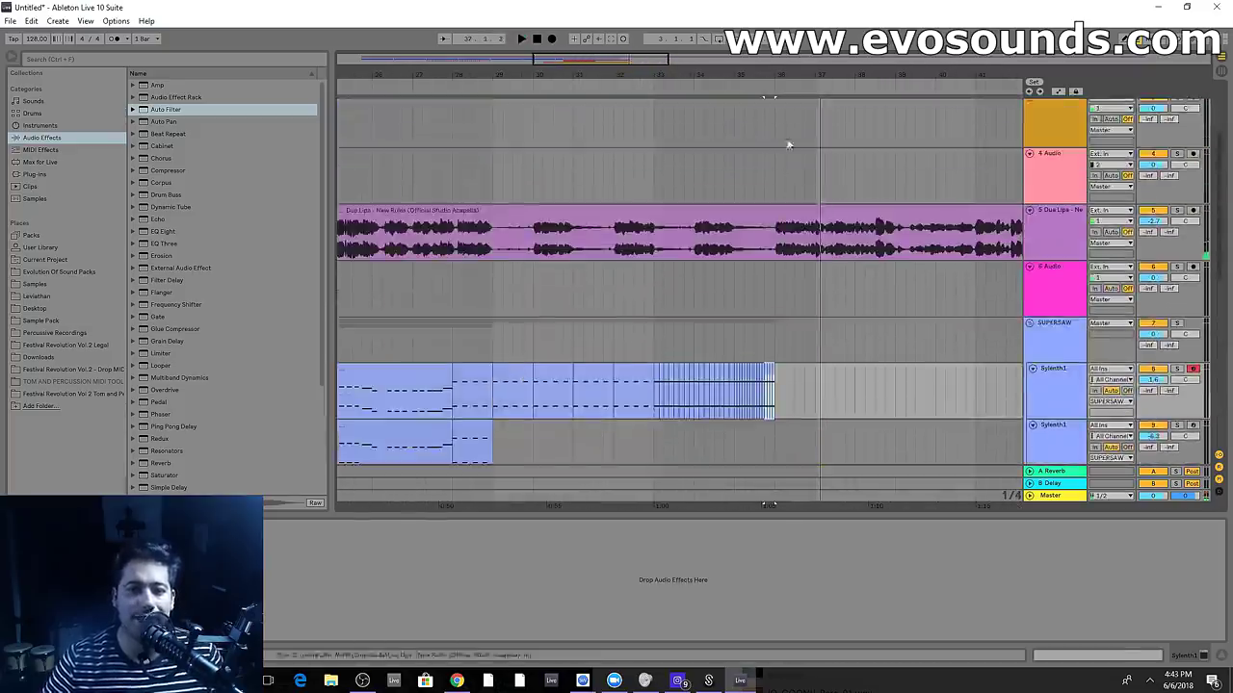
scroll(675, 289, right, 3)
drag(581, 236, 1039, 255)
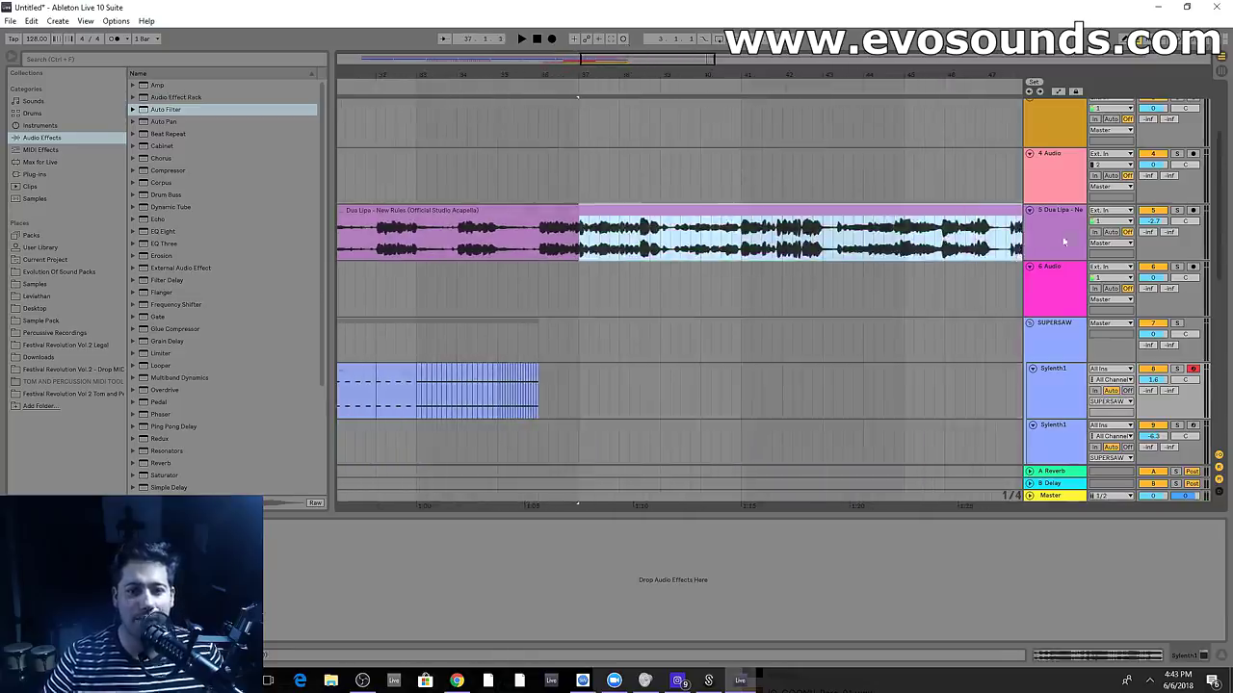
key(Delete)
click(476, 252)
key(space)
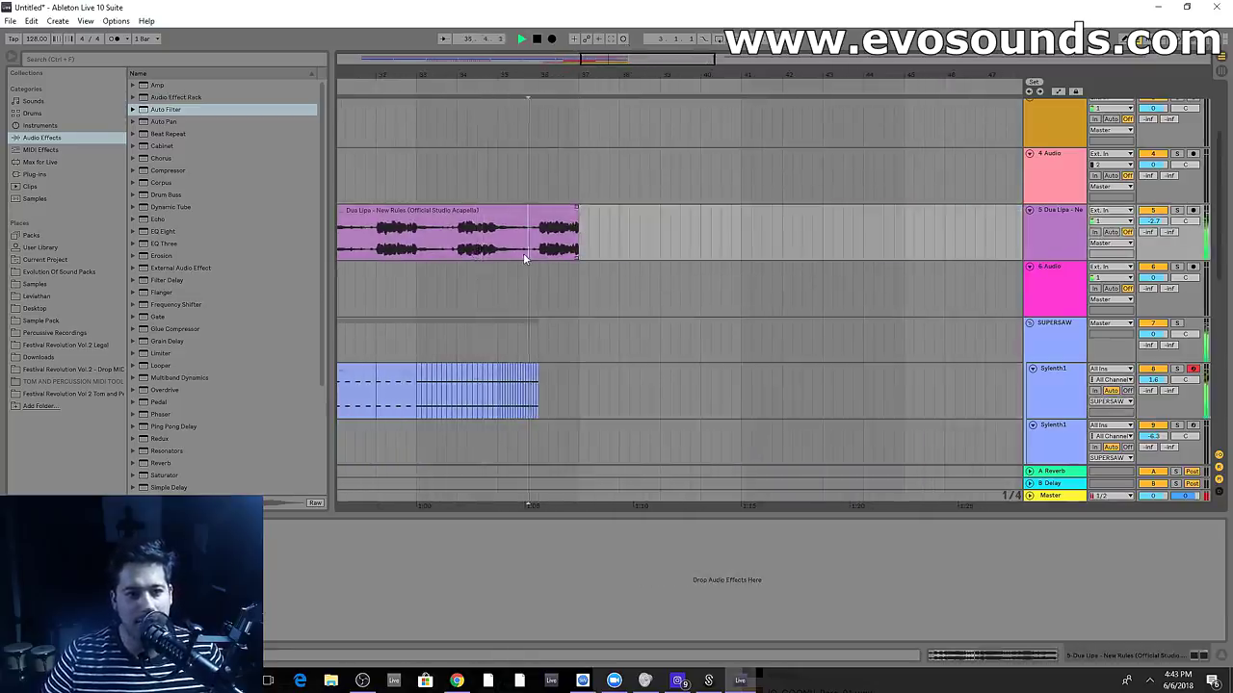
scroll(523, 252, down, 6)
scroll(578, 257, up, 4)
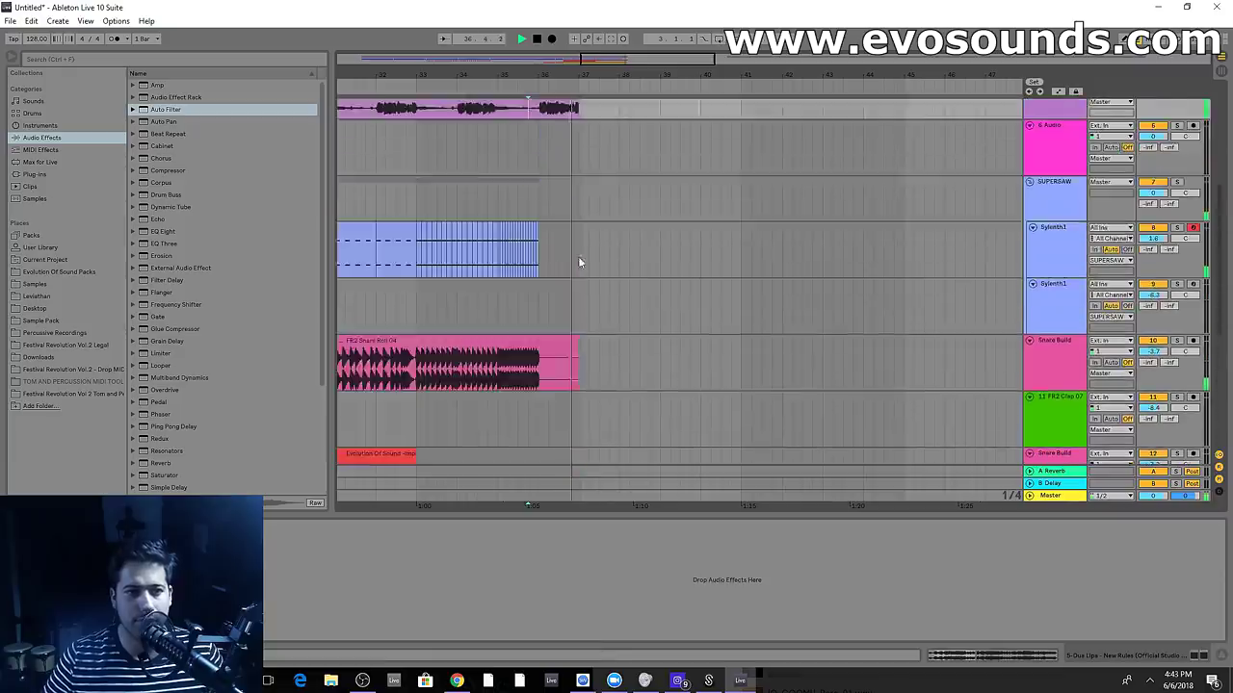
scroll(580, 260, up, 2)
key(space)
Locate the Drum Fills folder among the Festival Revolution Vol.2 Legal samples
drag(622, 75, 989, 66)
scroll(589, 330, down, 5)
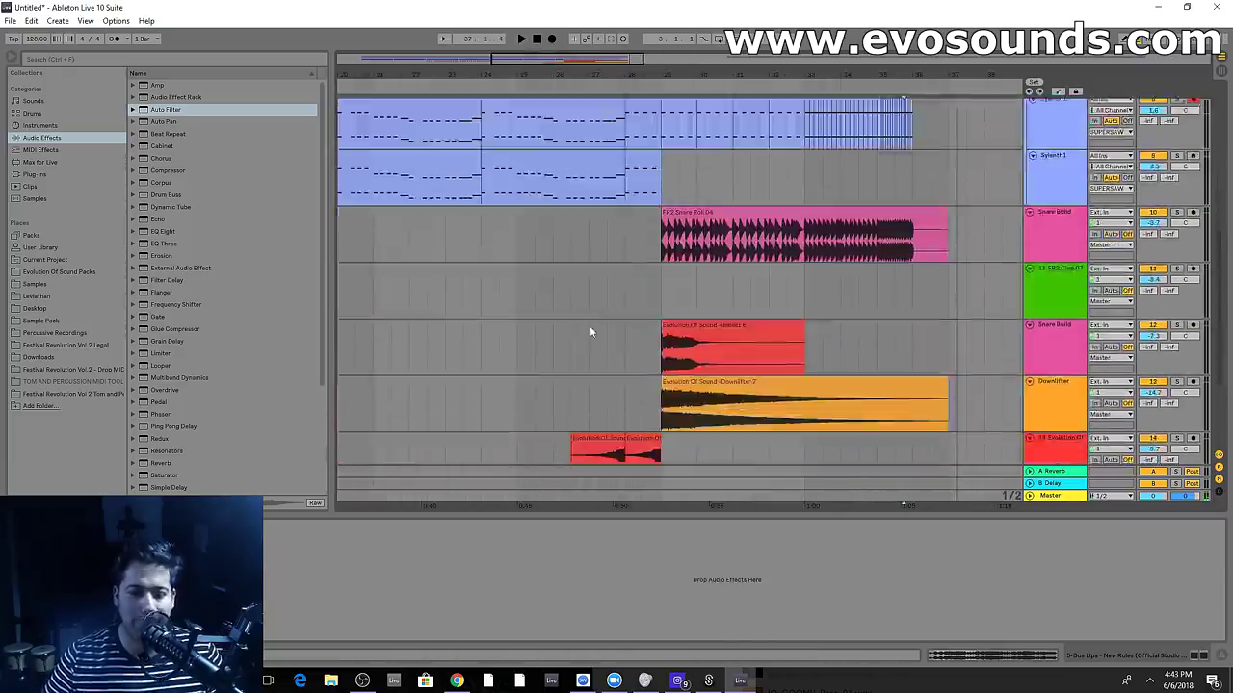
scroll(588, 333, down, 3)
click(704, 247)
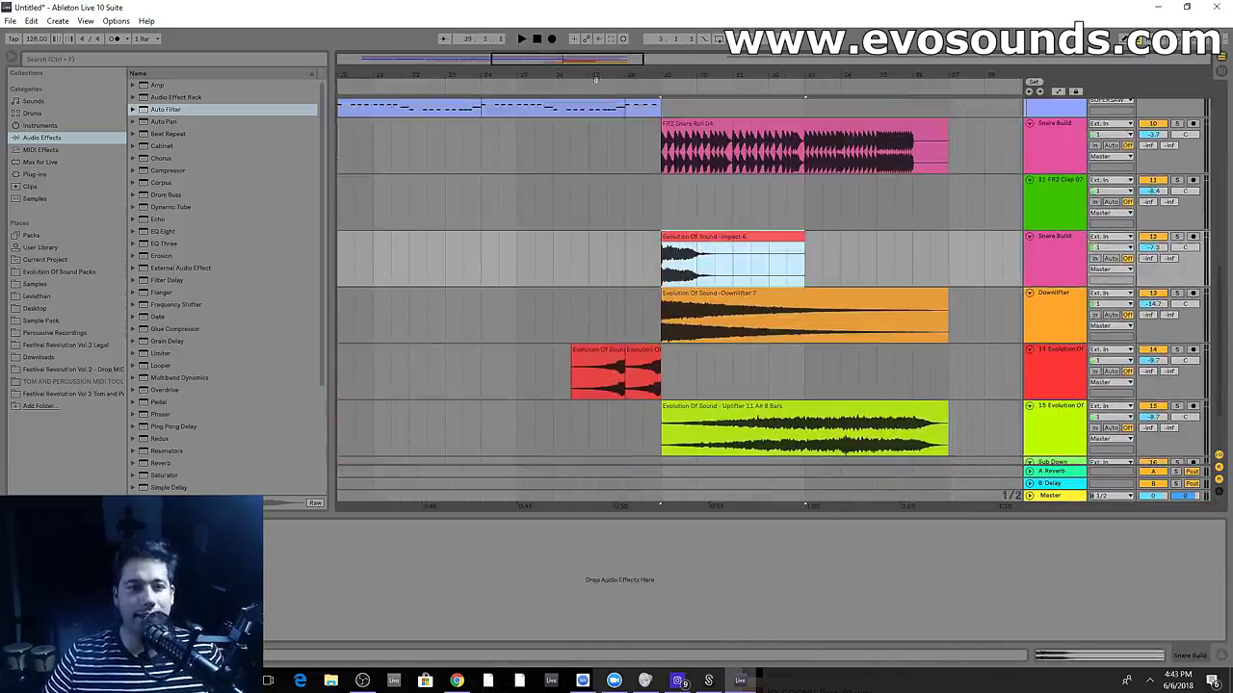
click(75, 348)
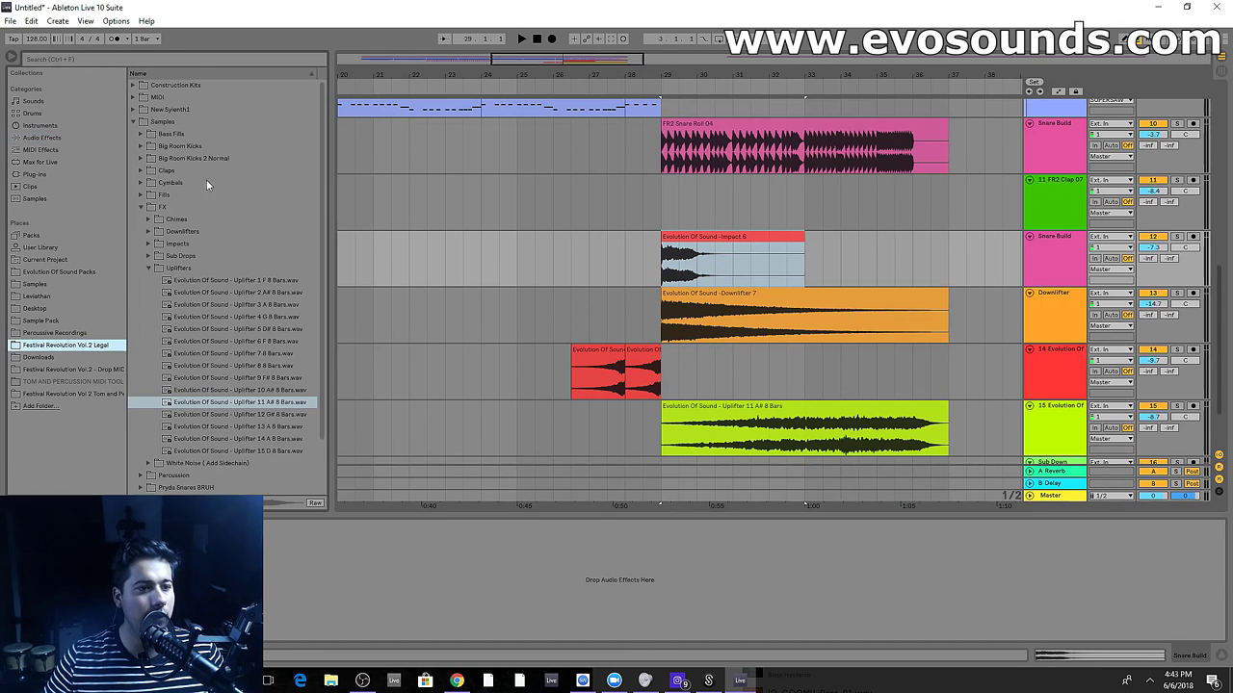
click(149, 267)
click(141, 195)
click(148, 207)
Audition drum fills, place FR2 Drum Fill 17 at bar 36 on the Sub Down track, and play it in context
click(174, 269)
click(236, 391)
scroll(234, 393, down, 3)
click(205, 344)
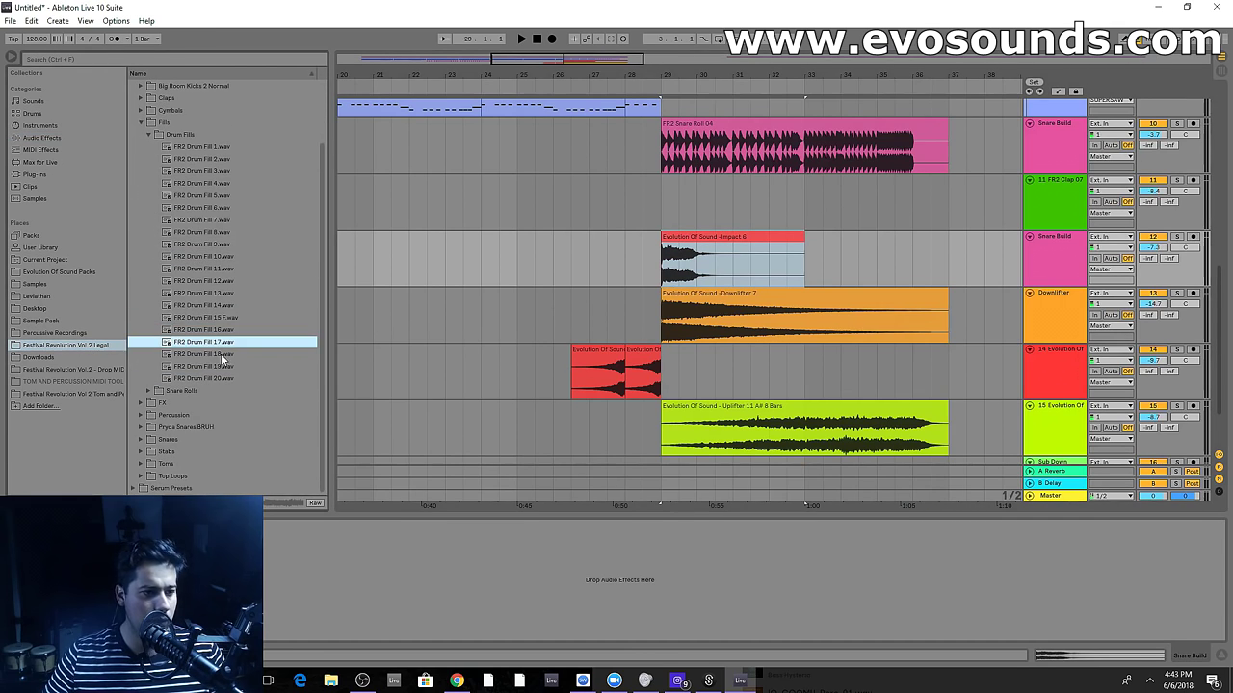
mouse_move(220, 351)
mouse_down()
mouse_move(724, 386)
mouse_move(977, 462)
mouse_move(904, 436)
mouse_move(921, 432)
mouse_up()
key(space)
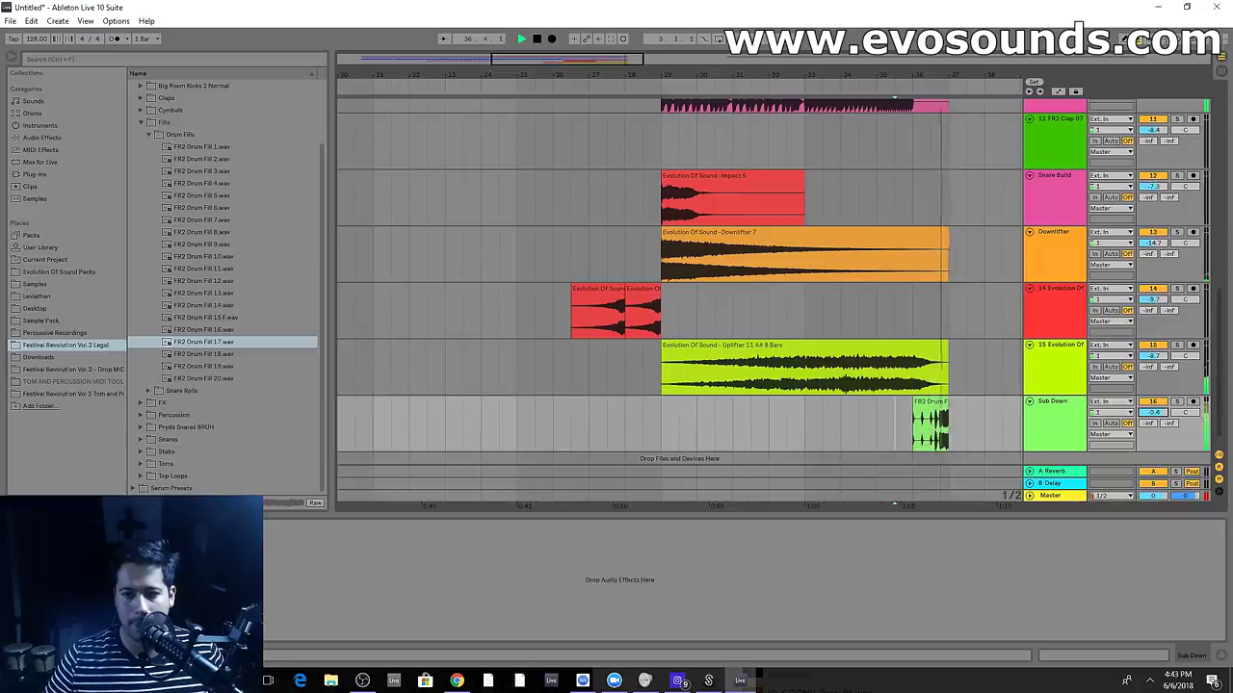
Trim the Uplifter 11 and Downlifter 7 clips so both end at bar 36, playing the build to check
drag(942, 348, 917, 357)
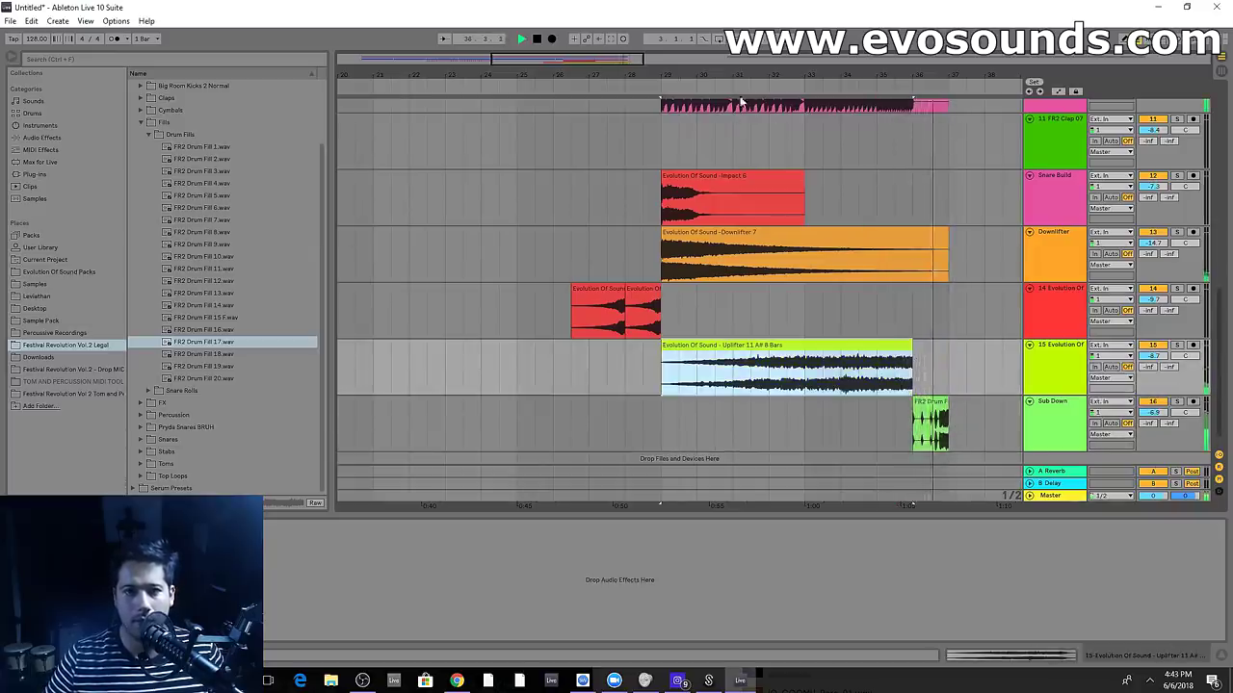
drag(614, 64, 663, 360)
scroll(627, 280, up, 2)
key(space)
click(587, 230)
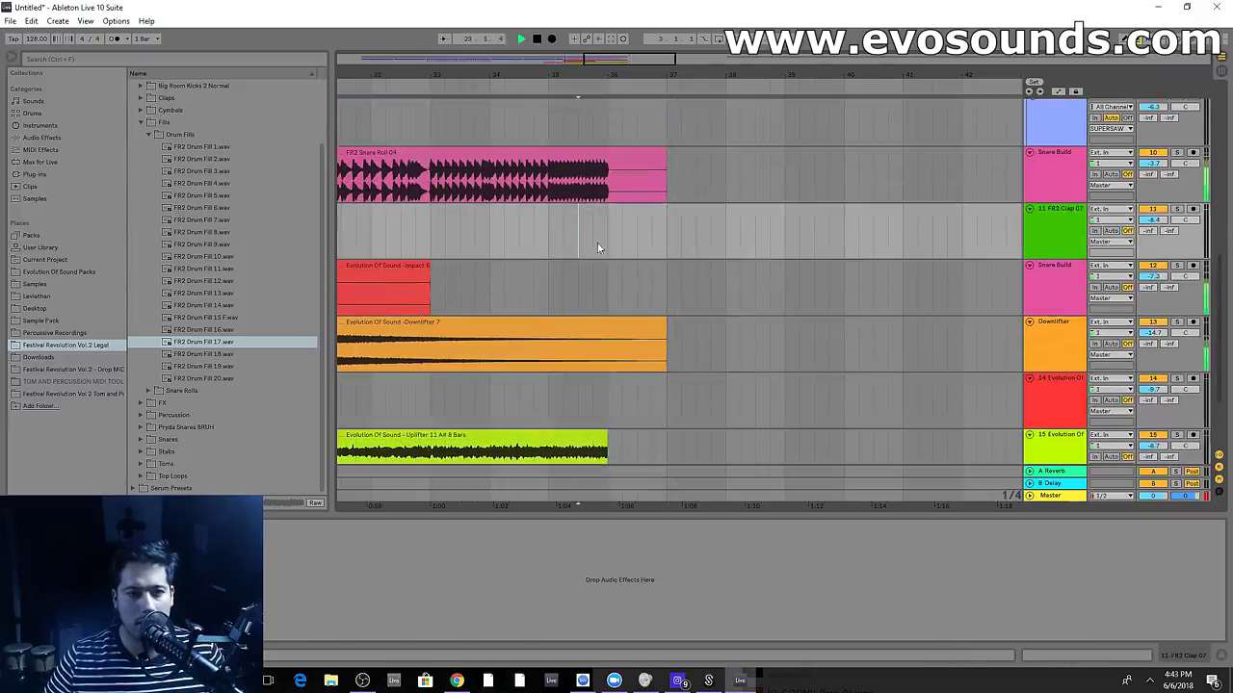
drag(667, 326, 611, 332)
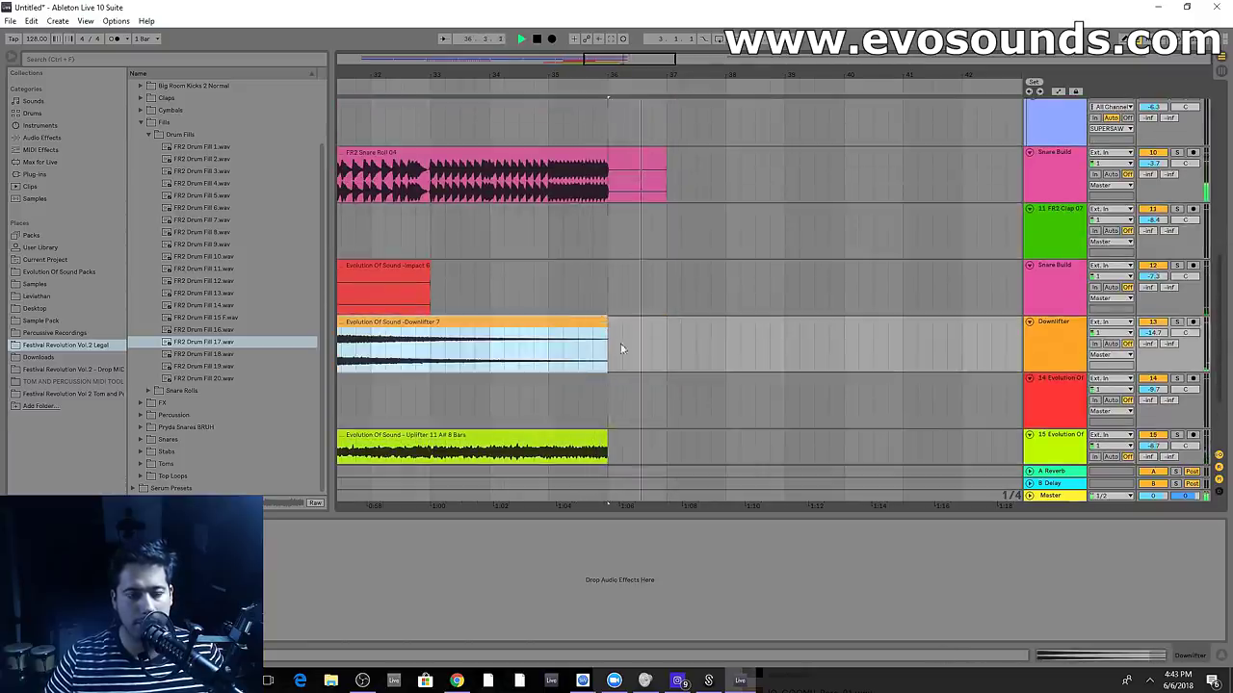
Open the FR2 Drum Fill 17 clip's settings, play it from bar 35 and set its track volume to -5.6 dB
scroll(654, 385, down, 2)
click(652, 386)
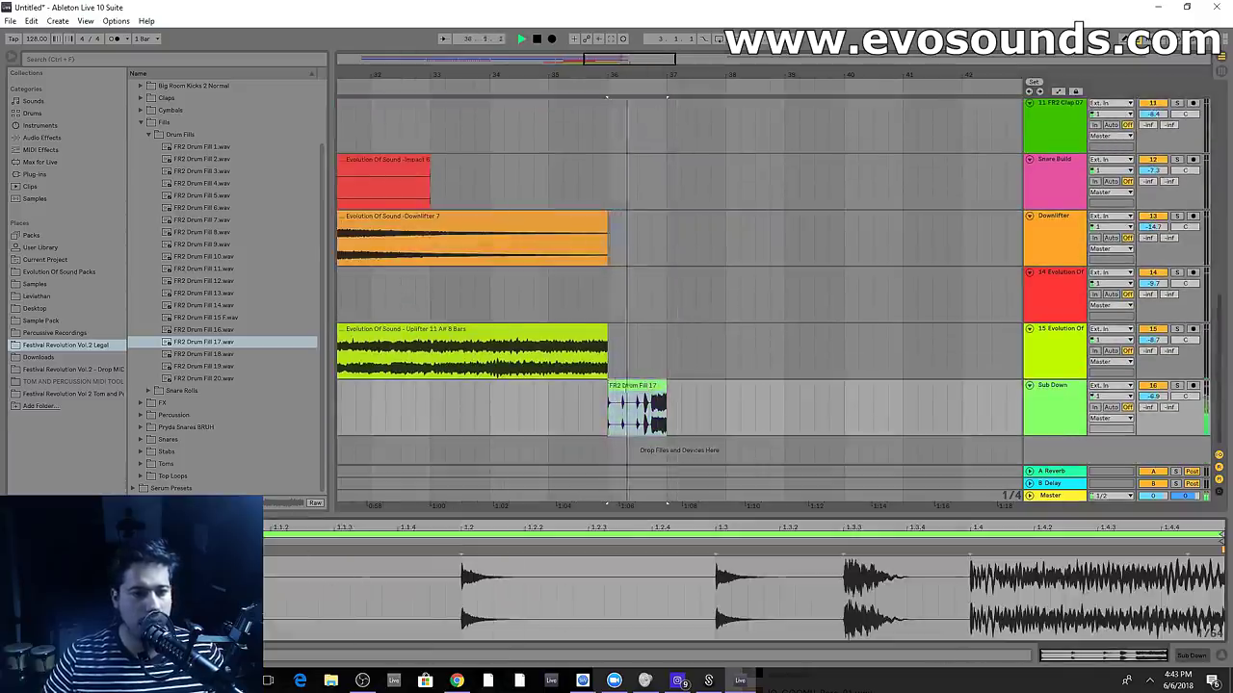
click(143, 541)
click(562, 408)
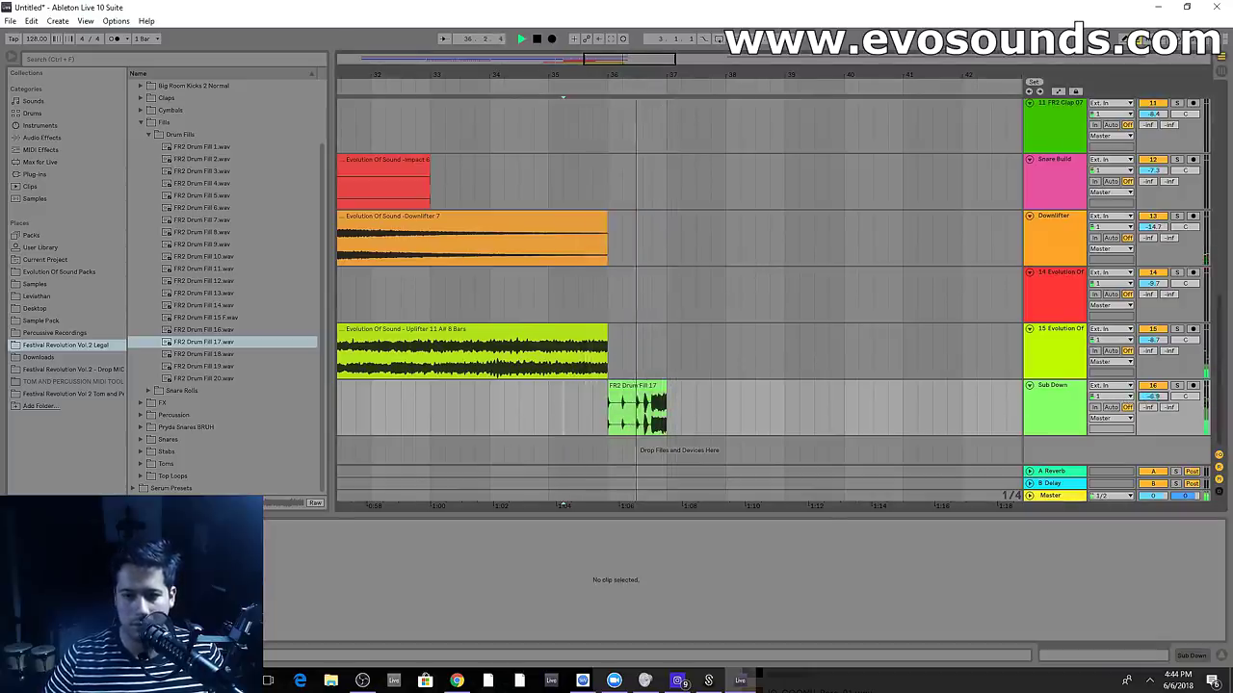
drag(599, 60, 541, 29)
key(space)
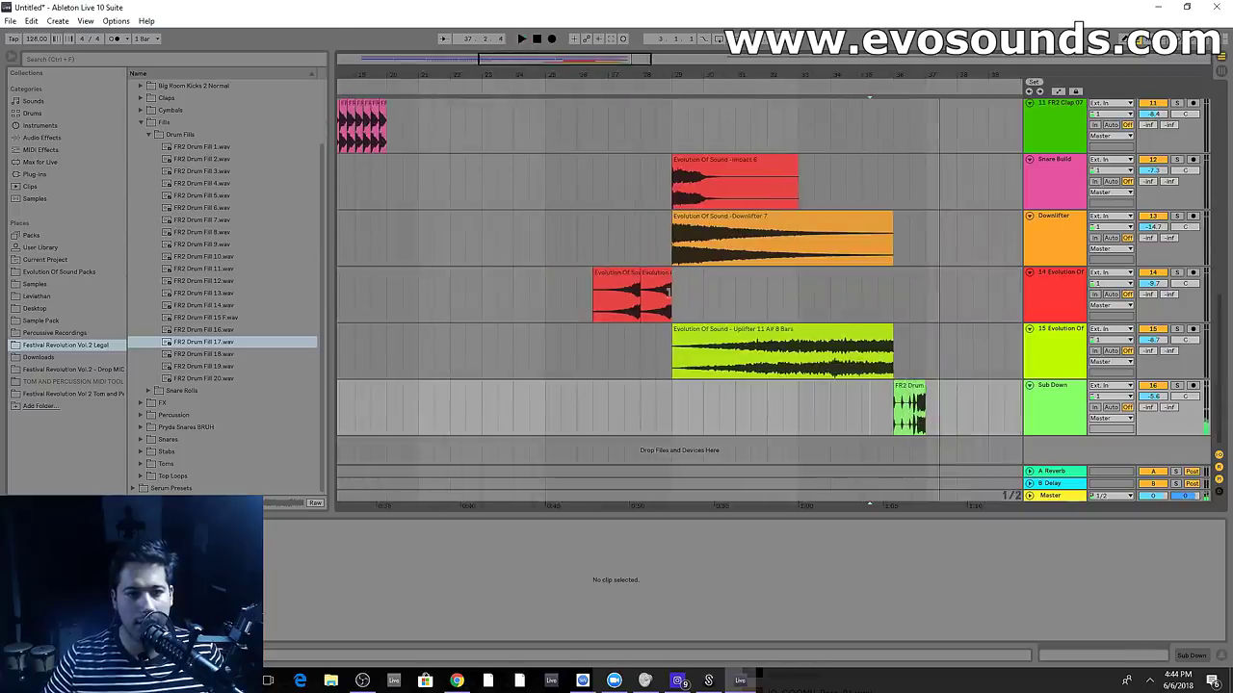
Copy the reverse crash clip into bar 36 so it ends at bar 37, and play it with the drum fill
click(623, 279)
drag(881, 304, 888, 277)
key(space)
click(877, 279)
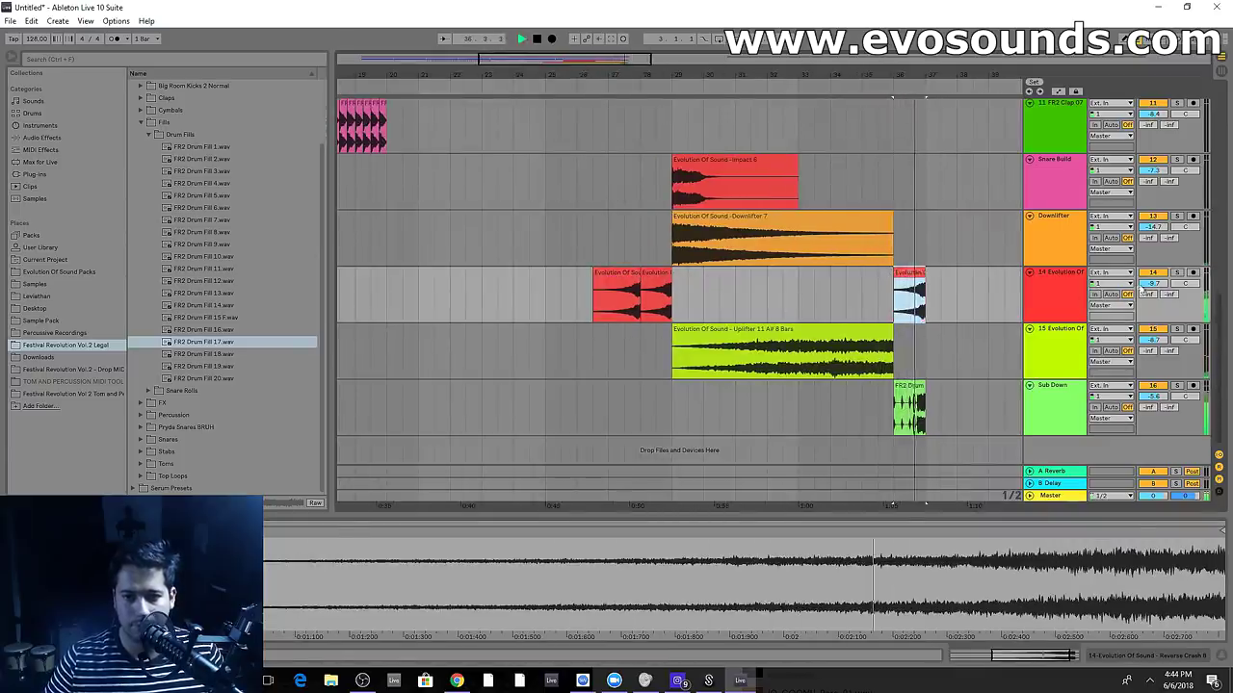
key(space)
scroll(653, 204, up, 5)
scroll(664, 193, up, 3)
scroll(675, 241, down, 8)
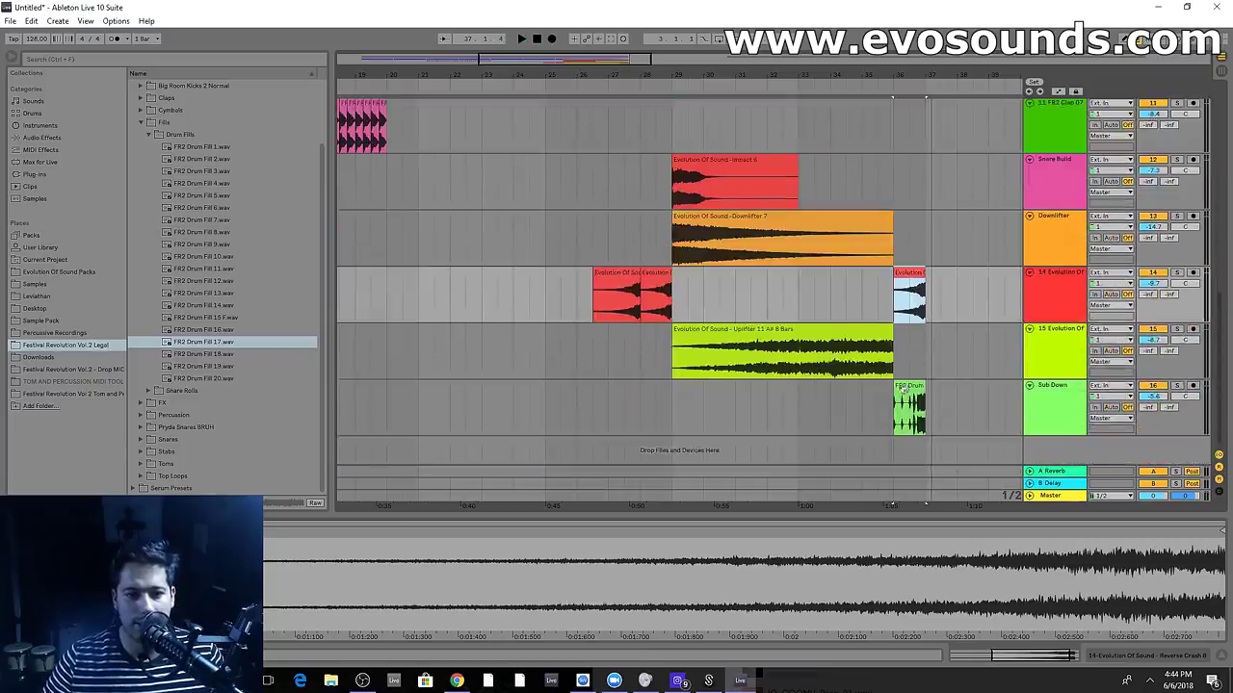
Insert a new audio track below Sub Down and name it CRASH
key(ctrl+t)
text(SH)
key(Return)
Place Evolution Of Sound - Crash 4 at bar 36 on the CRASH track and set the track volume to -14.5 dB
click(141, 111)
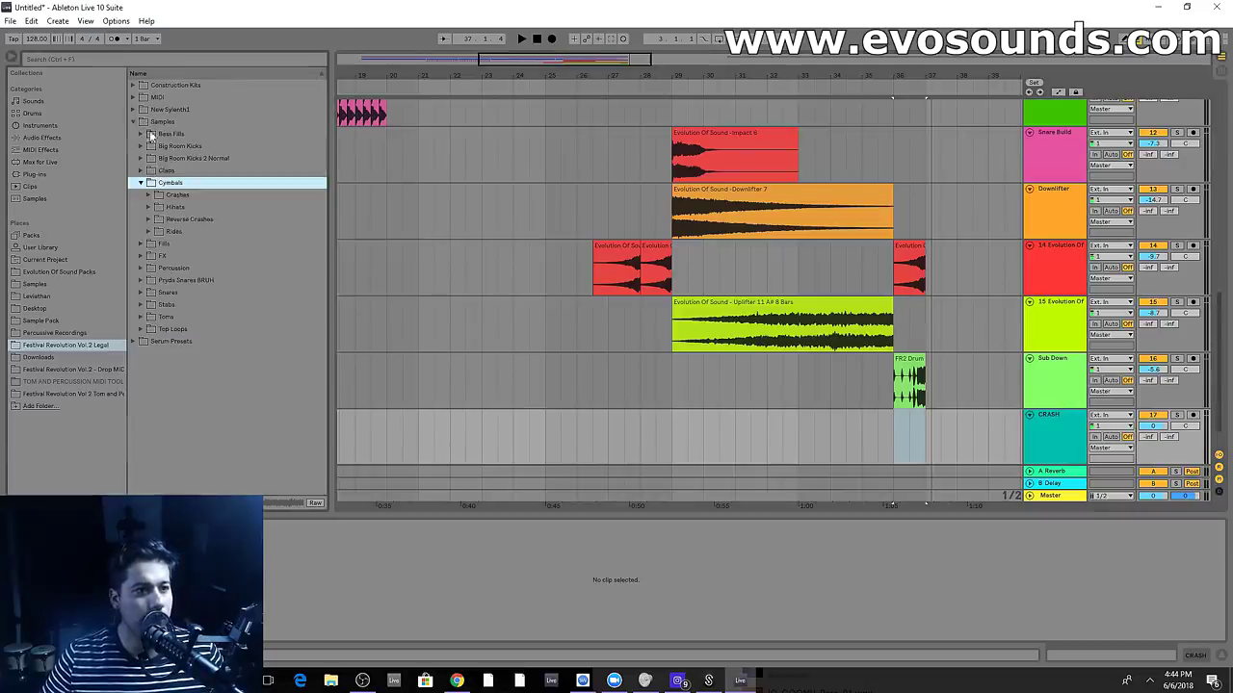
click(150, 196)
click(167, 209)
click(210, 243)
drag(246, 258, 896, 441)
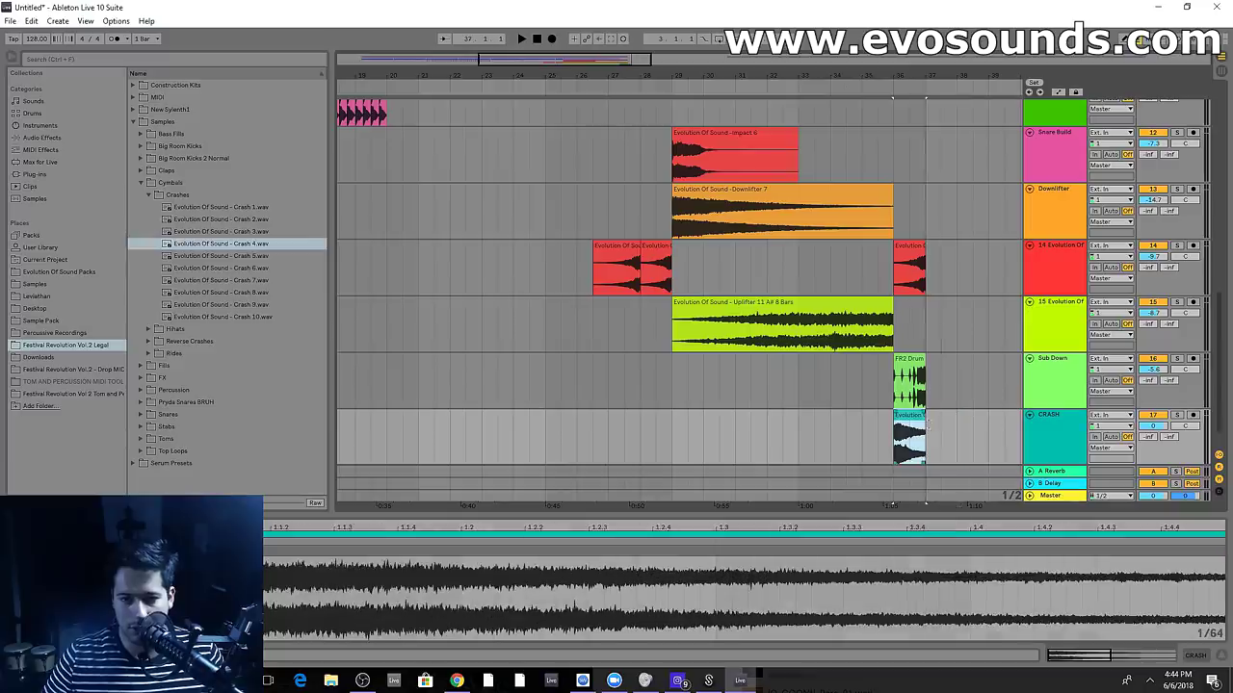
key(space)
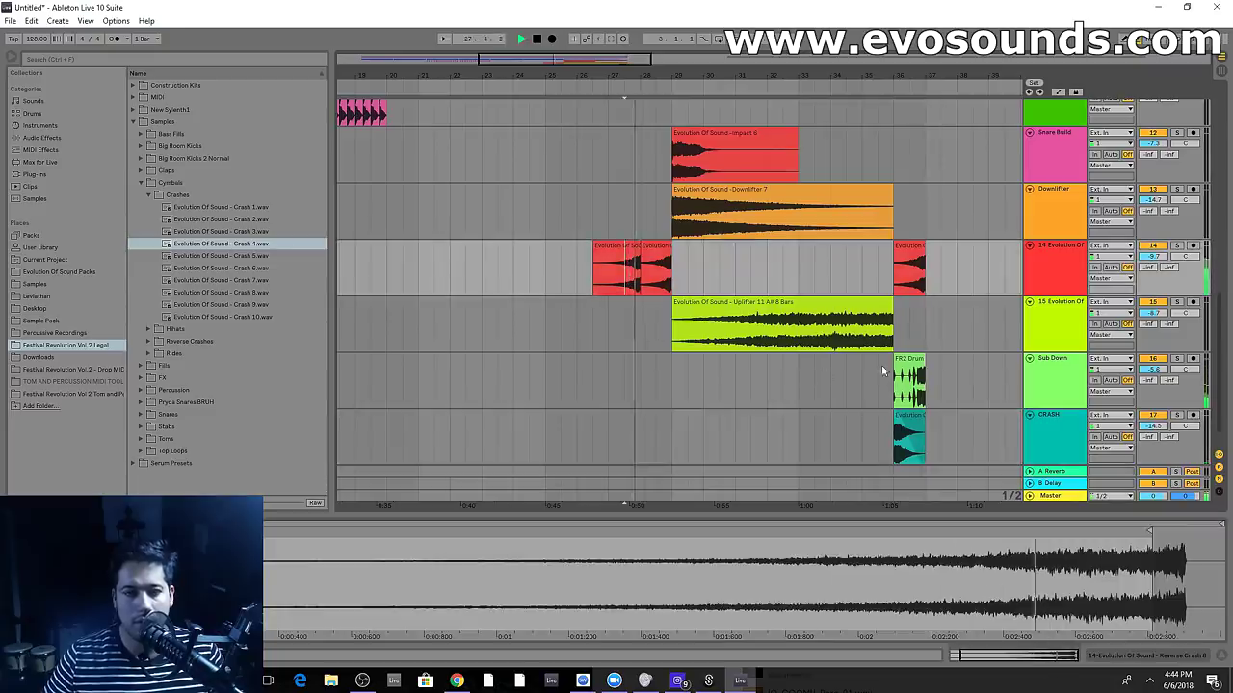
click(903, 415)
Copy the first Sylenth1 track's chord repeats from bars 29 to 36 onto the second Sylenth1 track at bar 29
scroll(763, 389, up, 6)
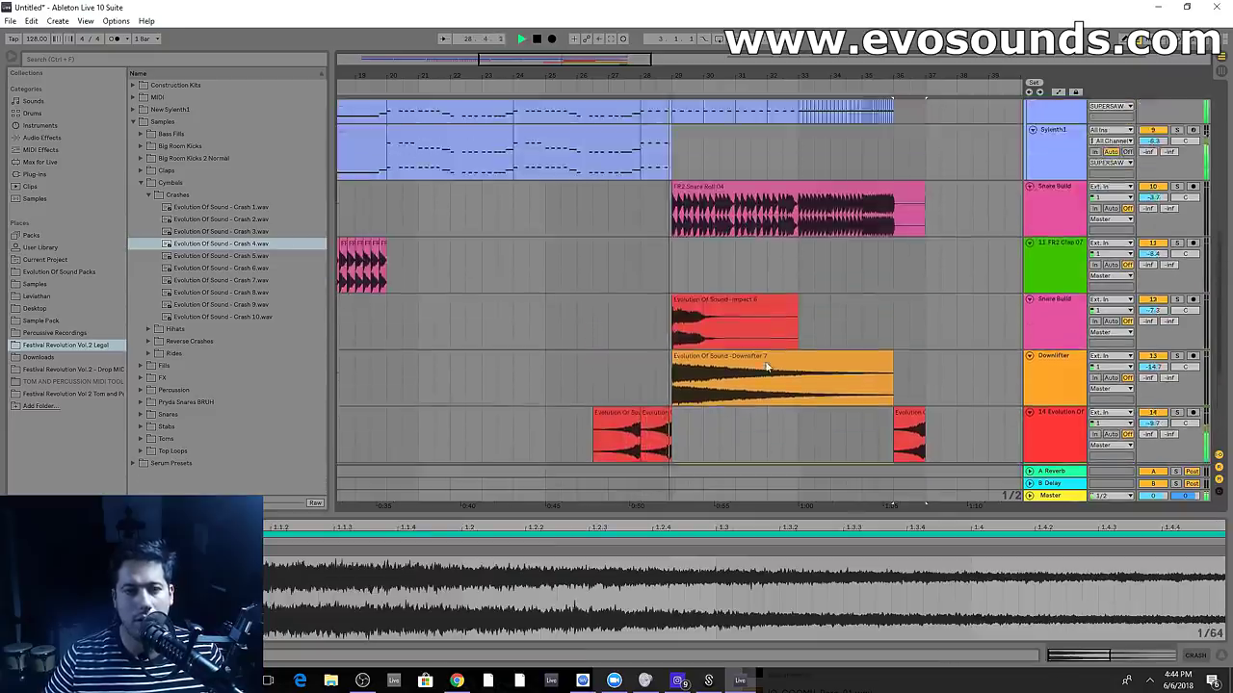
scroll(768, 357, down, 1)
drag(686, 215, 692, 275)
drag(896, 246, 674, 252)
key(ctrl+c)
click(678, 288)
key(ctrl+v)
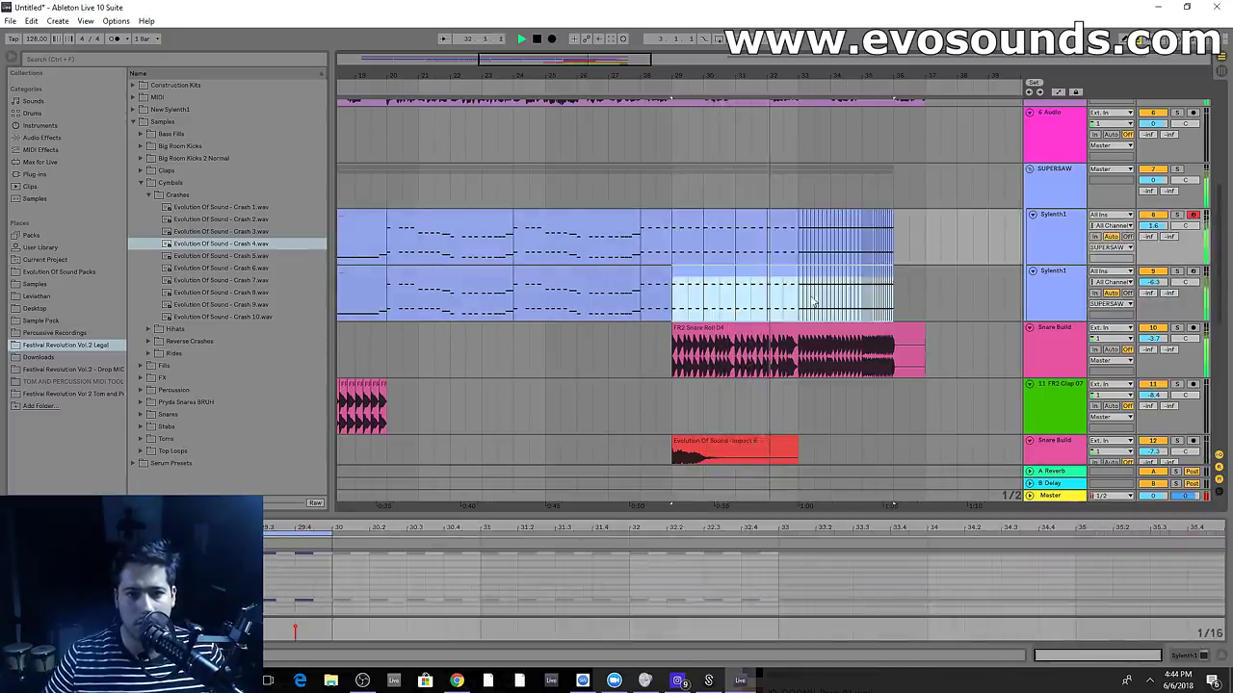
Consolidate the build clips on both Sylenth1 tracks from bar 29 to bar 37
click(1051, 273)
double_click(1054, 198)
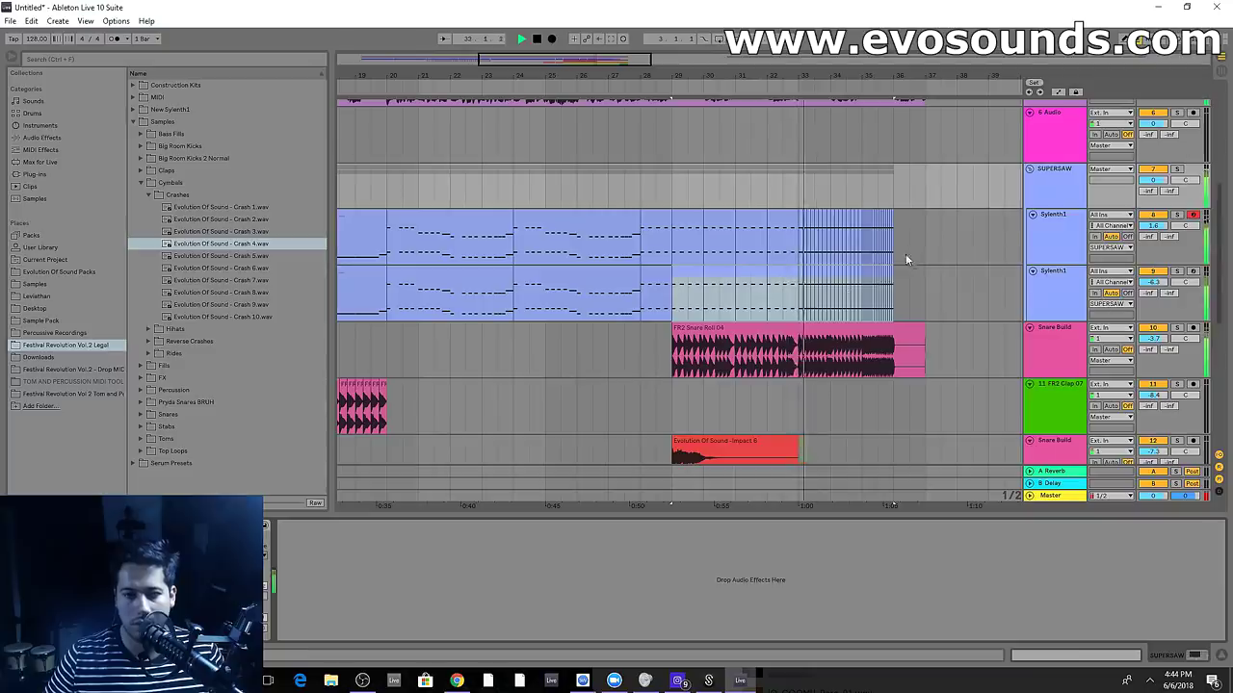
key(space)
drag(921, 228, 671, 278)
key(ctrl+j)
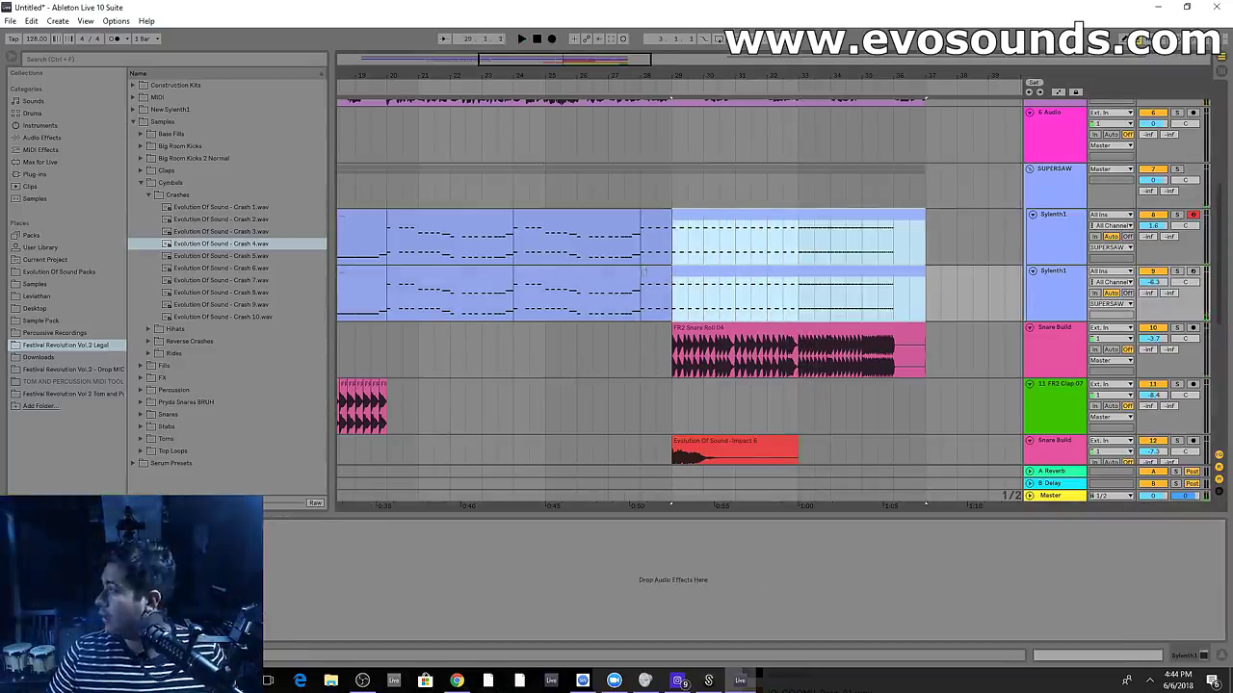
Draw a clip envelope on the first Sylenth1 track's consolidated clip, ramping up to clip bar 8 and dropping back to the centre
click(1072, 195)
click(693, 226)
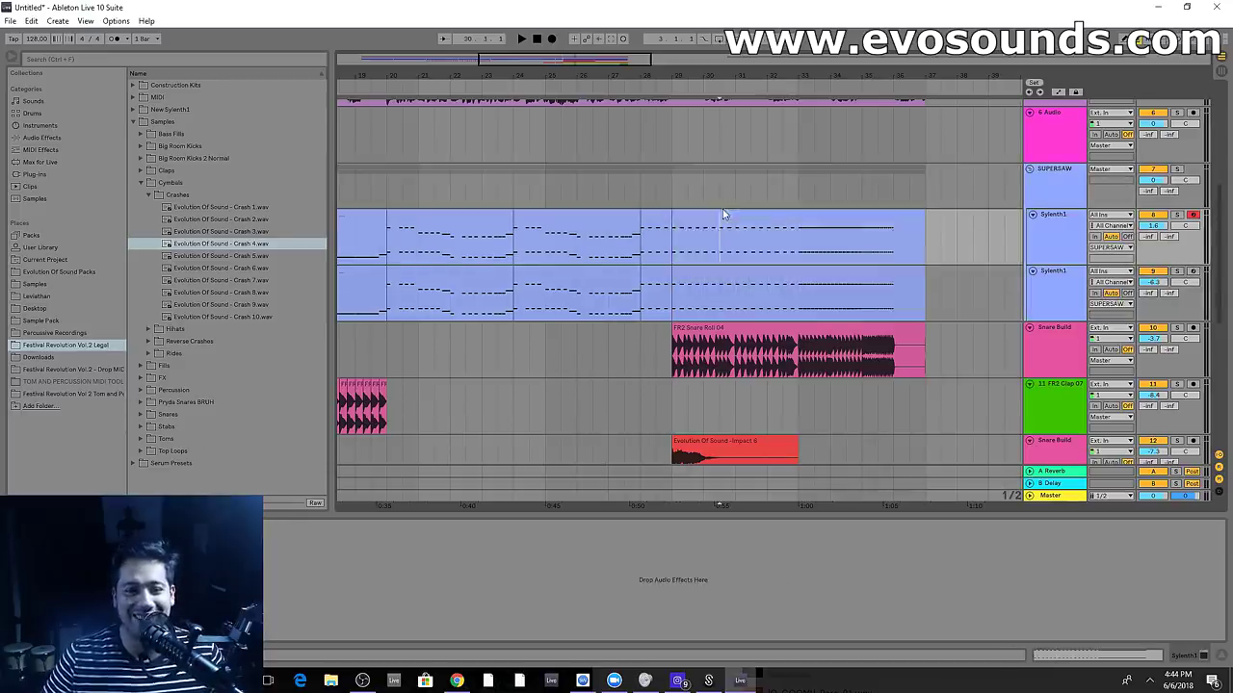
double_click(721, 214)
click(33, 632)
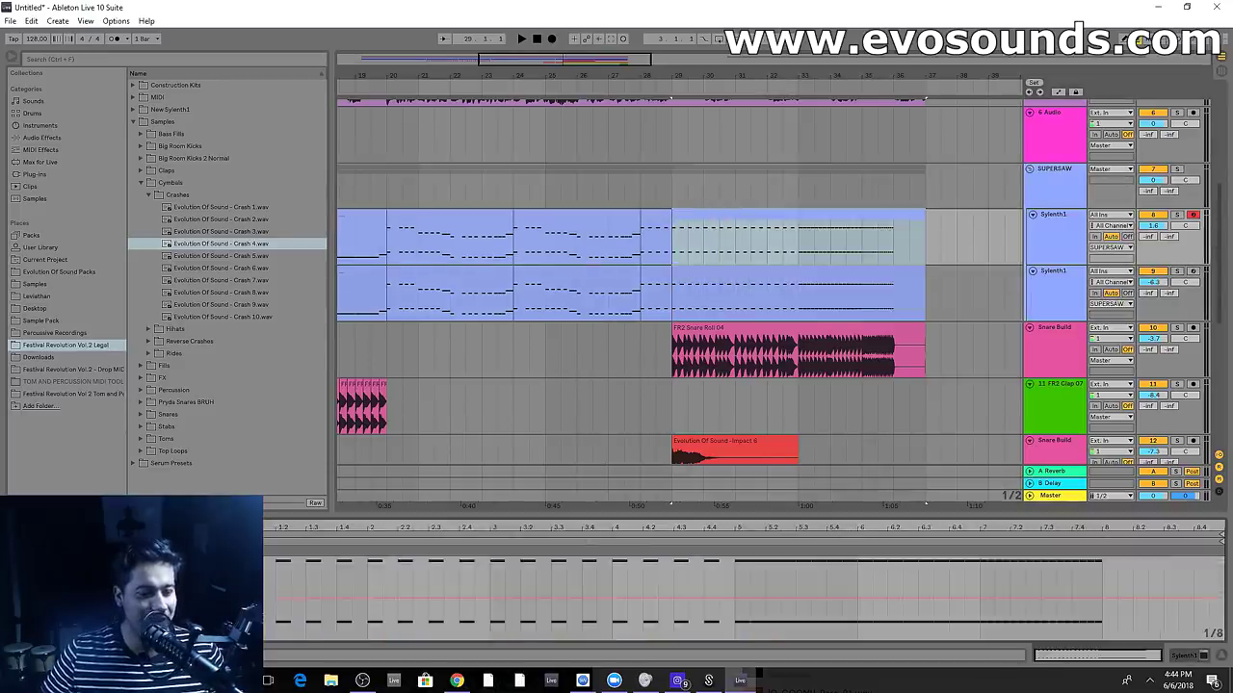
key(space)
mouse_move(1102, 599)
mouse_down()
mouse_move(1103, 560)
mouse_move(1102, 599)
mouse_up()
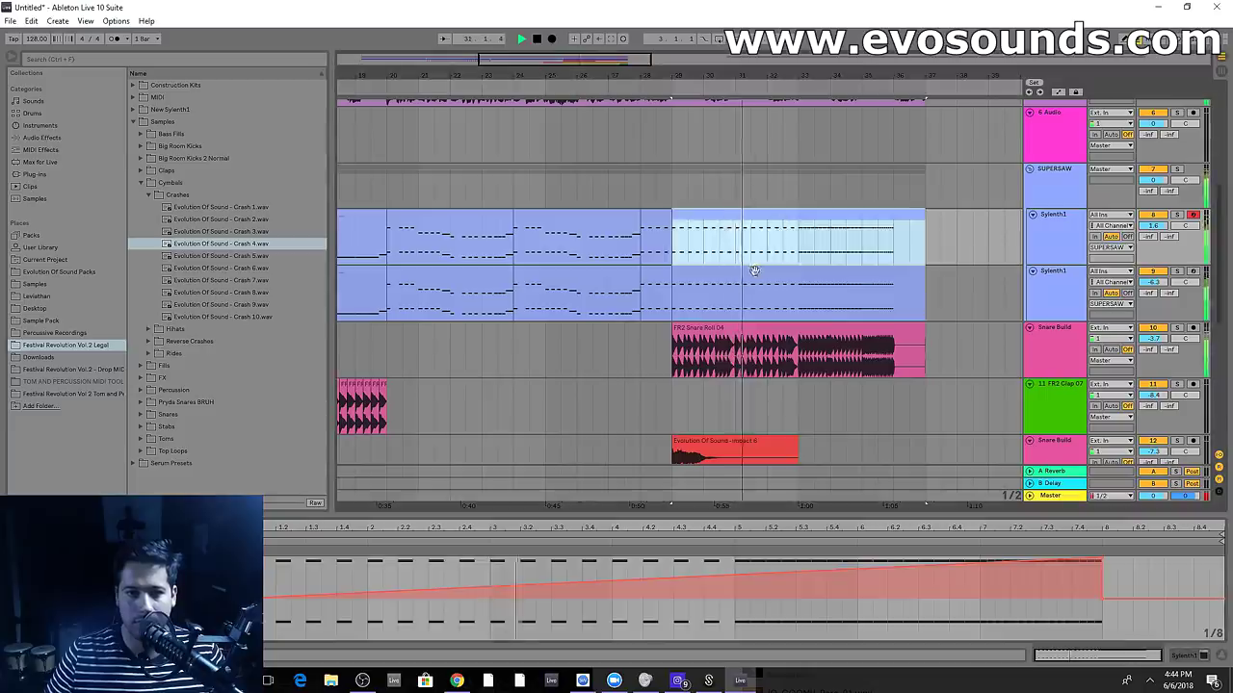
Show the SUPERSAW Auto Filter's Device On automation and switch the filter on from bar 33
click(915, 282)
double_click(1075, 192)
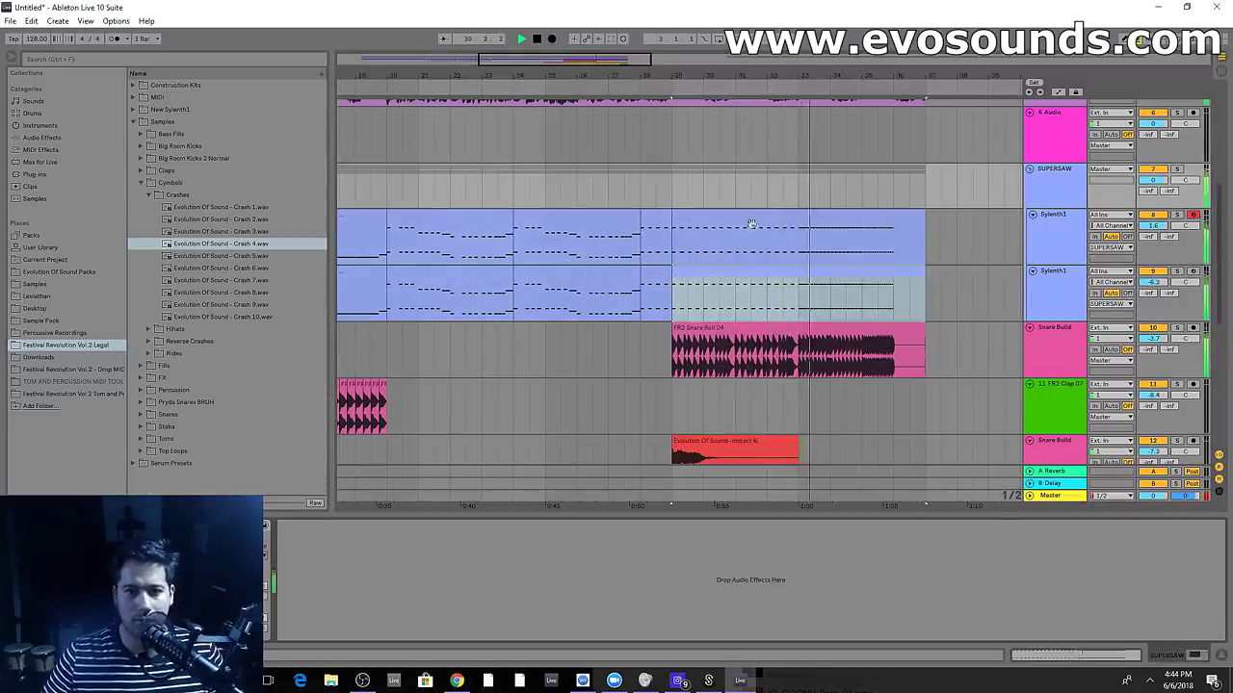
key(a)
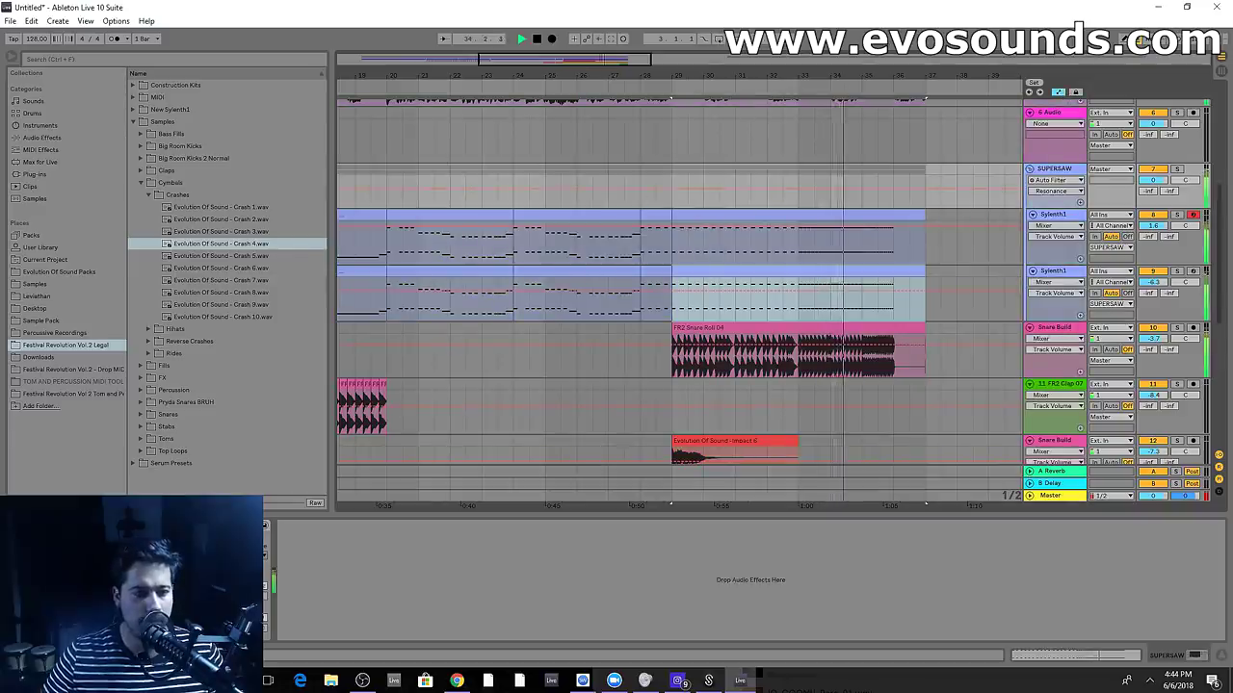
click(18, 526)
click(599, 41)
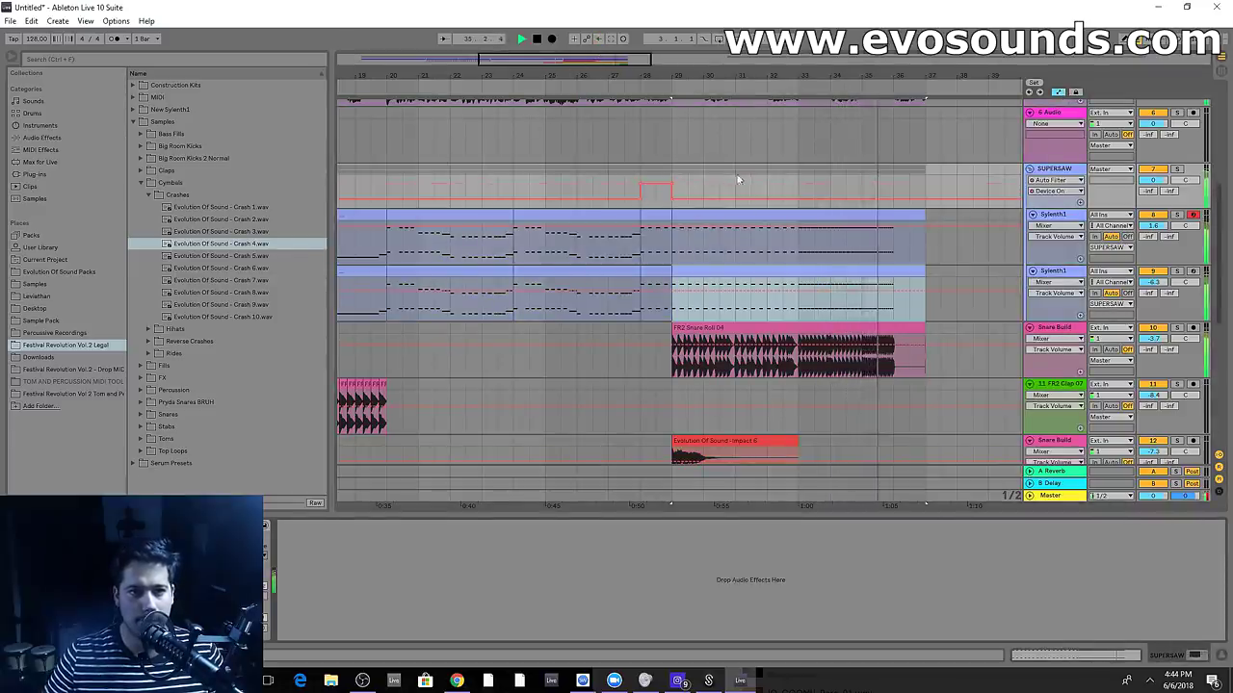
drag(801, 200, 804, 186)
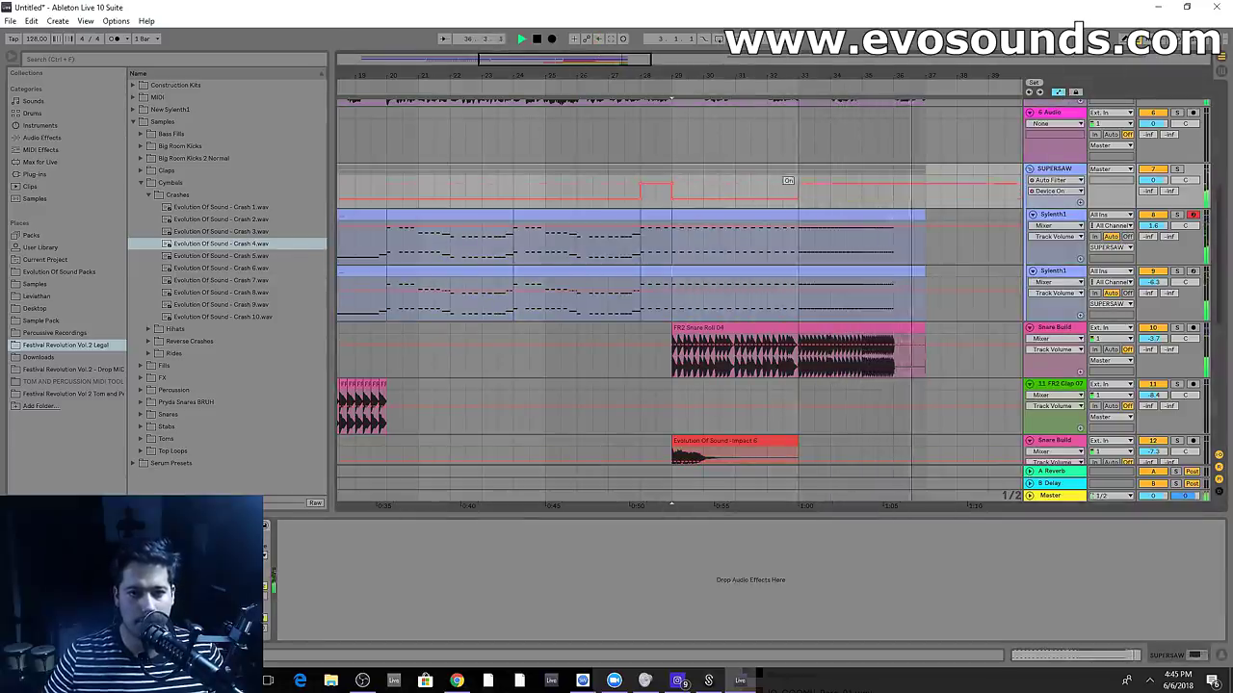
Show the SUPERSAW Auto Filter's Frequency automation, shape it to rise from bar 29 through bar 33, and audition it
key(space)
click(96, 599)
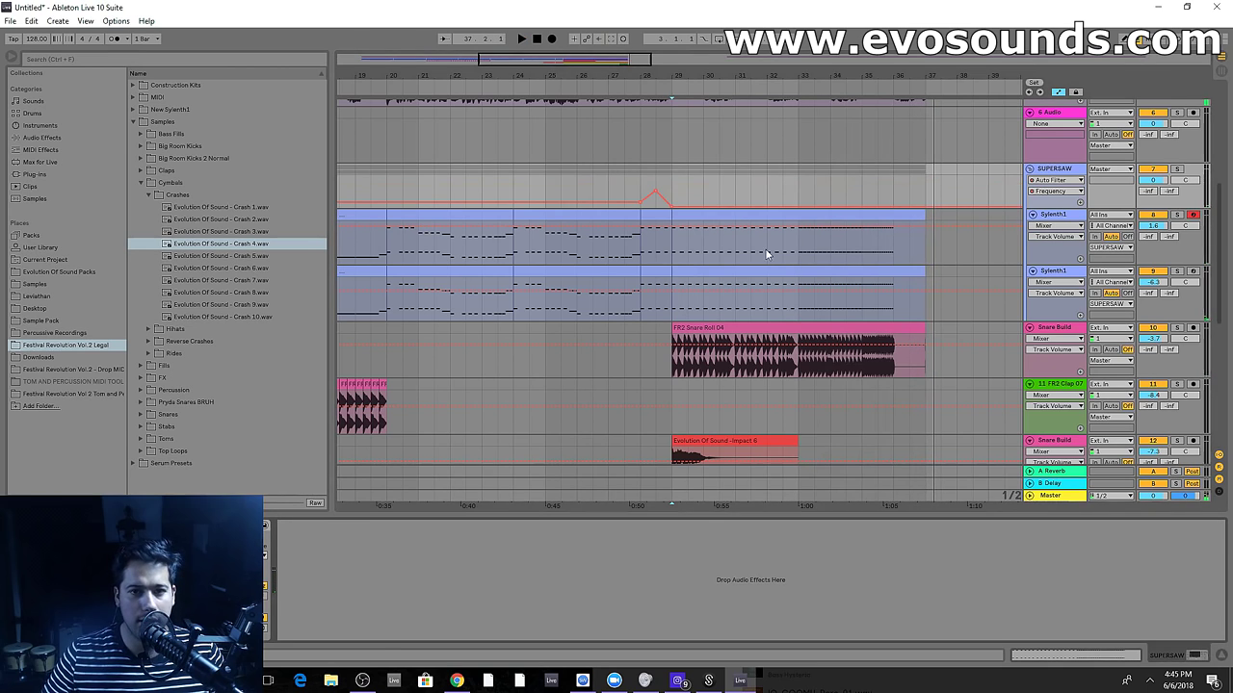
click(799, 198)
click(798, 206)
mouse_move(815, 207)
mouse_down()
mouse_move(862, 178)
mouse_move(893, 206)
mouse_move(847, 183)
mouse_move(846, 195)
mouse_move(798, 197)
mouse_up()
key(space)
key(space)
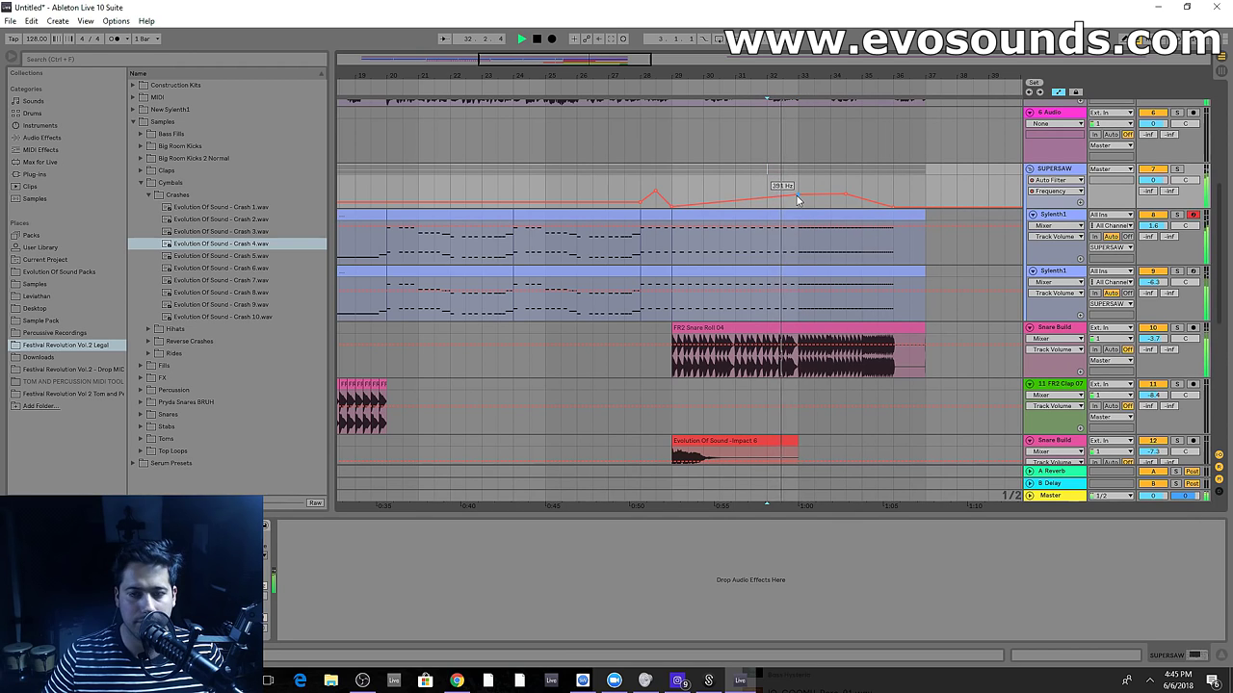
click(670, 244)
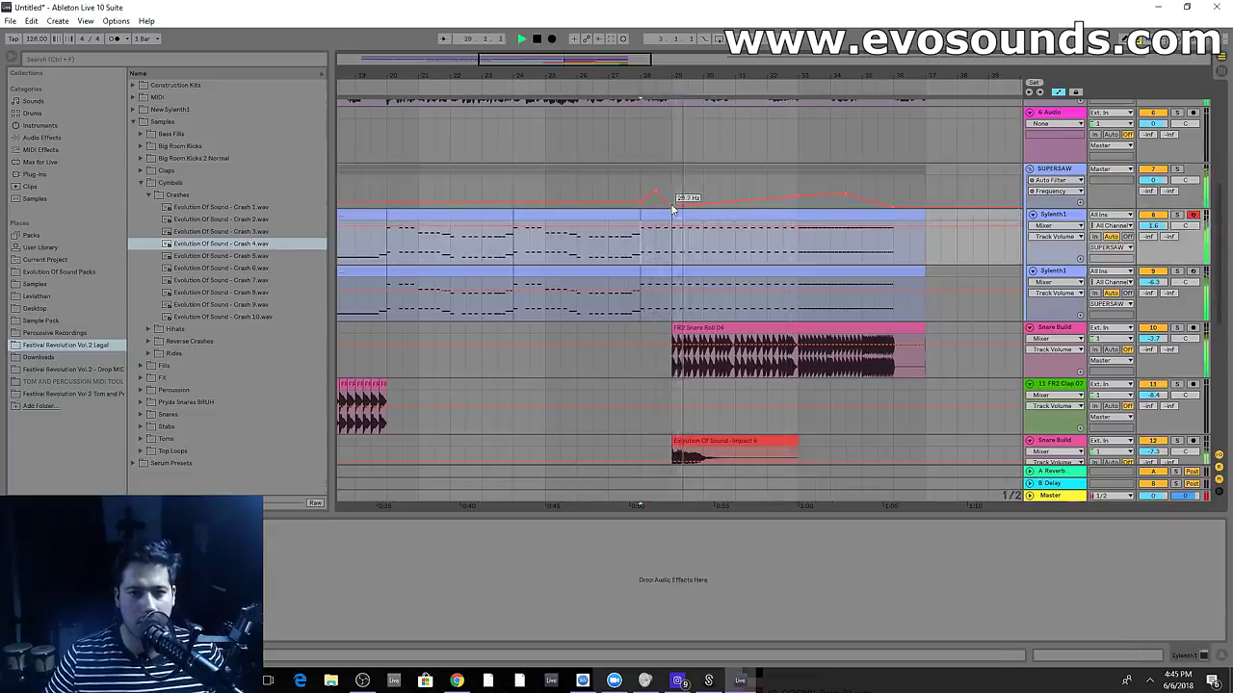
Keep the SUPERSAW Auto Filter switched on between bars 29 and 33 in its Device On automation
click(1041, 178)
click(17, 526)
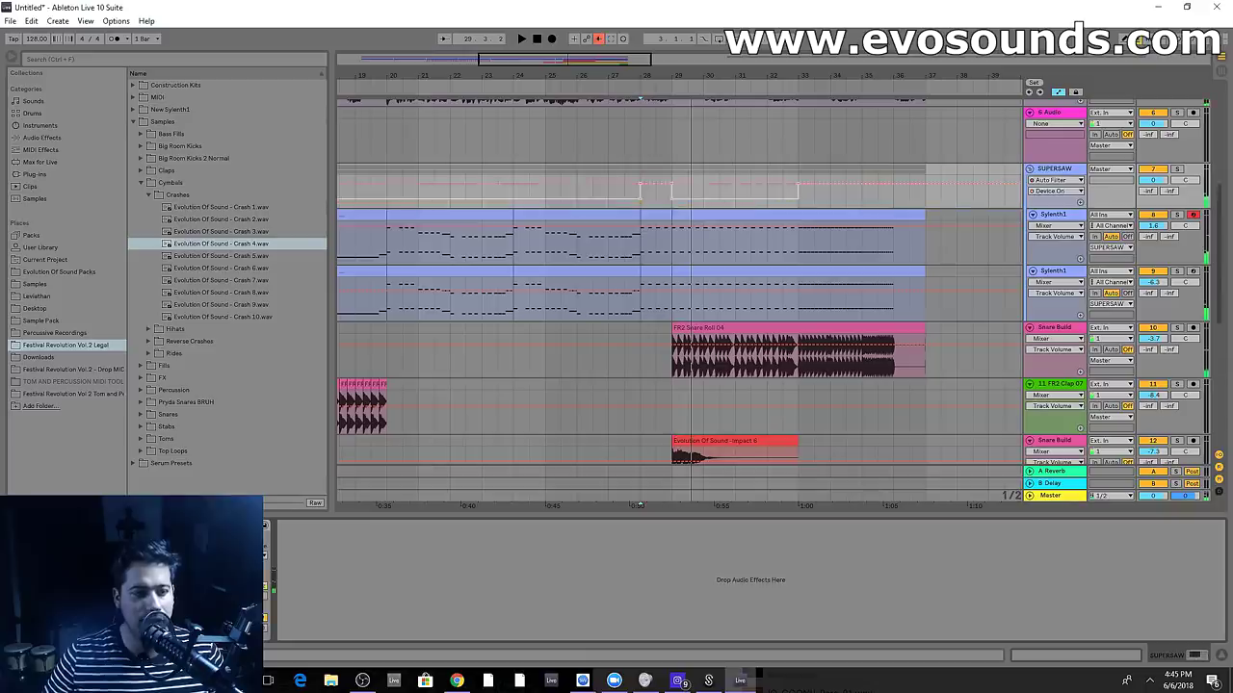
click(674, 200)
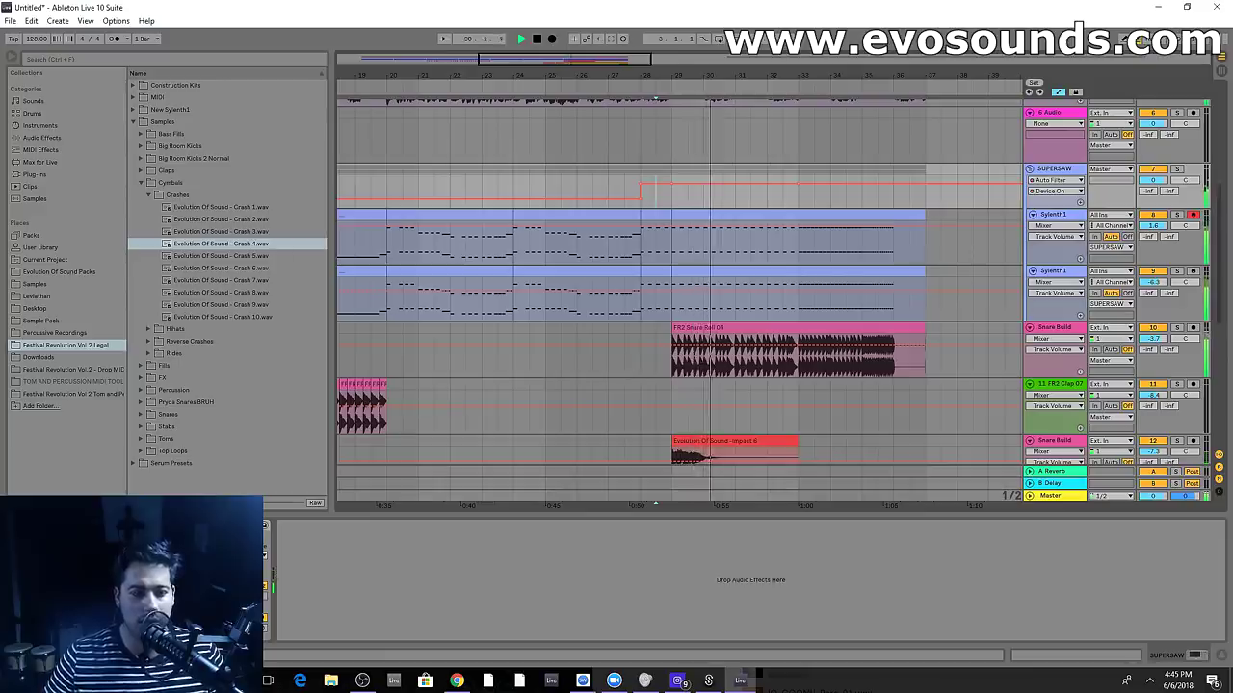
Reshape the SUPERSAW Auto Filter's Frequency automation into one continuous rise that peaks at bar 36
click(121, 578)
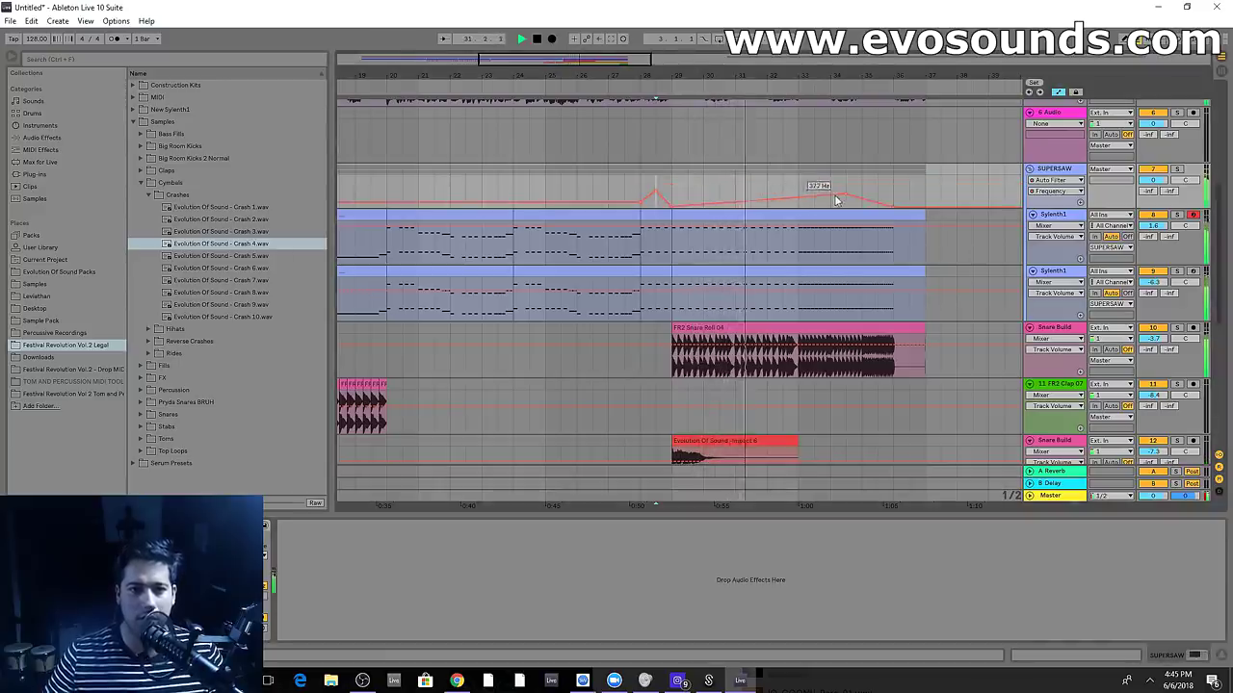
click(120, 609)
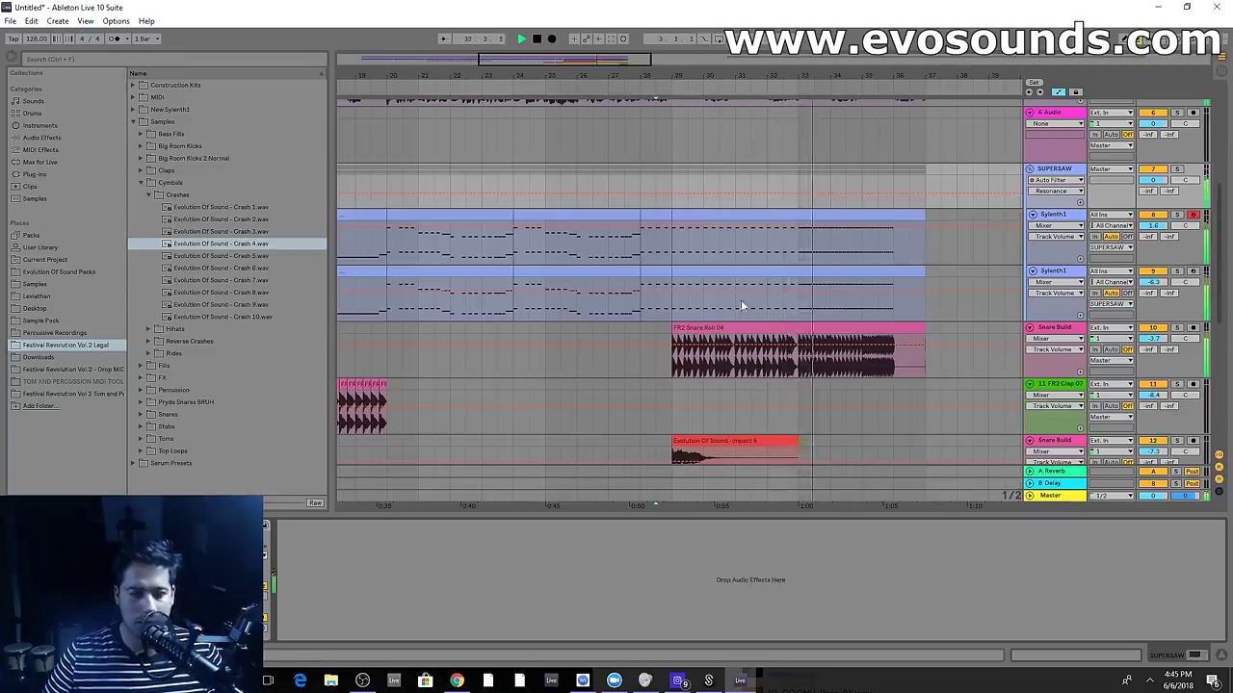
click(87, 609)
drag(836, 204, 893, 188)
Play back the arrangement from several points between bars 4 and 28 to check the supersaws against the vocal and drums
scroll(766, 221, down, 4)
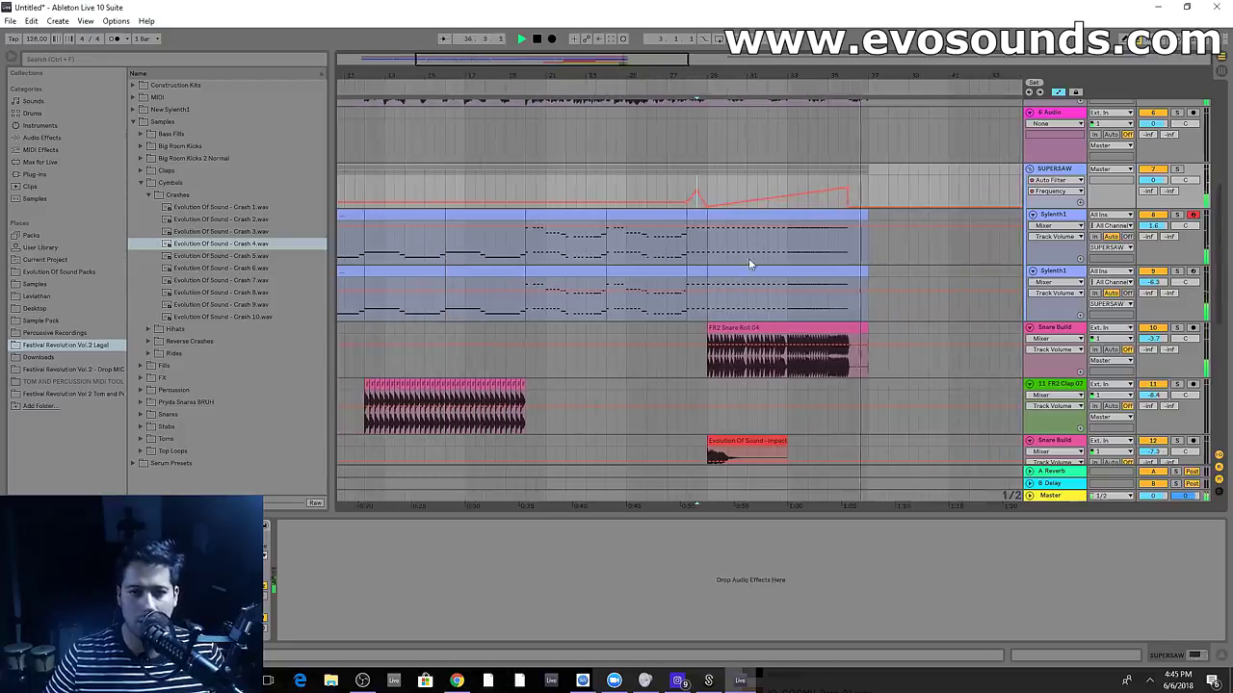
drag(872, 516, 872, 617)
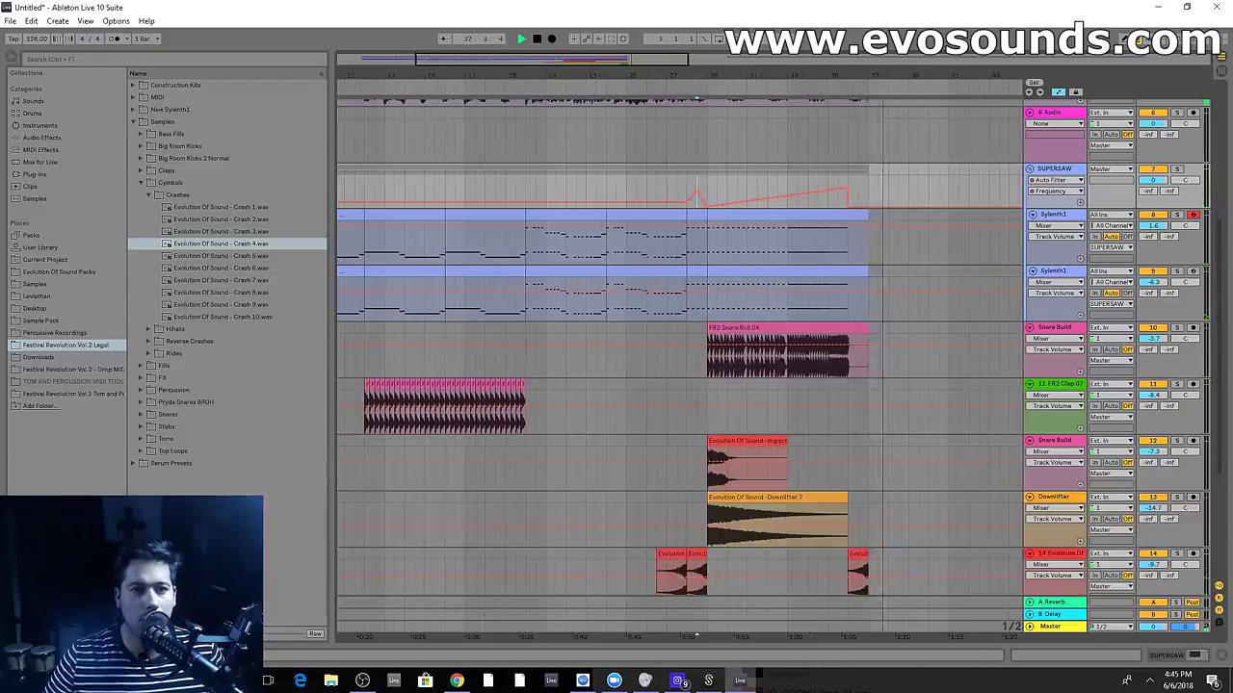
drag(559, 59, 486, 59)
click(425, 228)
key(space)
click(644, 199)
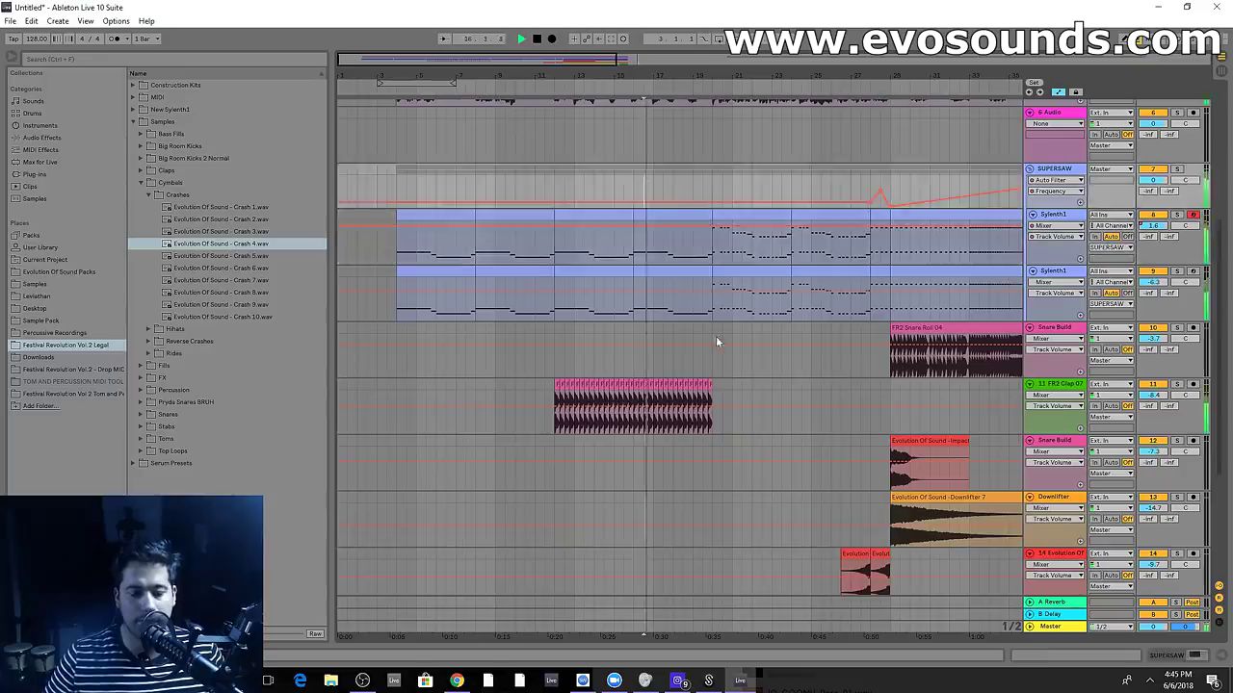
key(space)
scroll(712, 386, down, 1)
scroll(818, 327, up, 2)
click(875, 304)
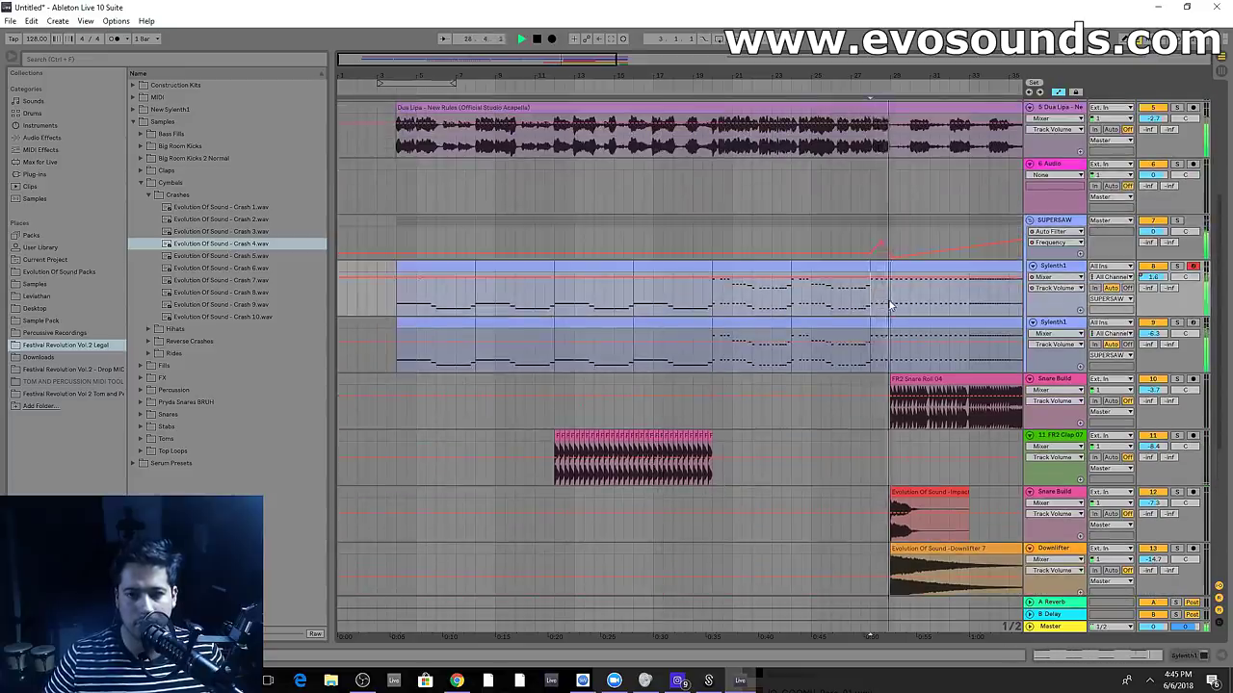
click(615, 298)
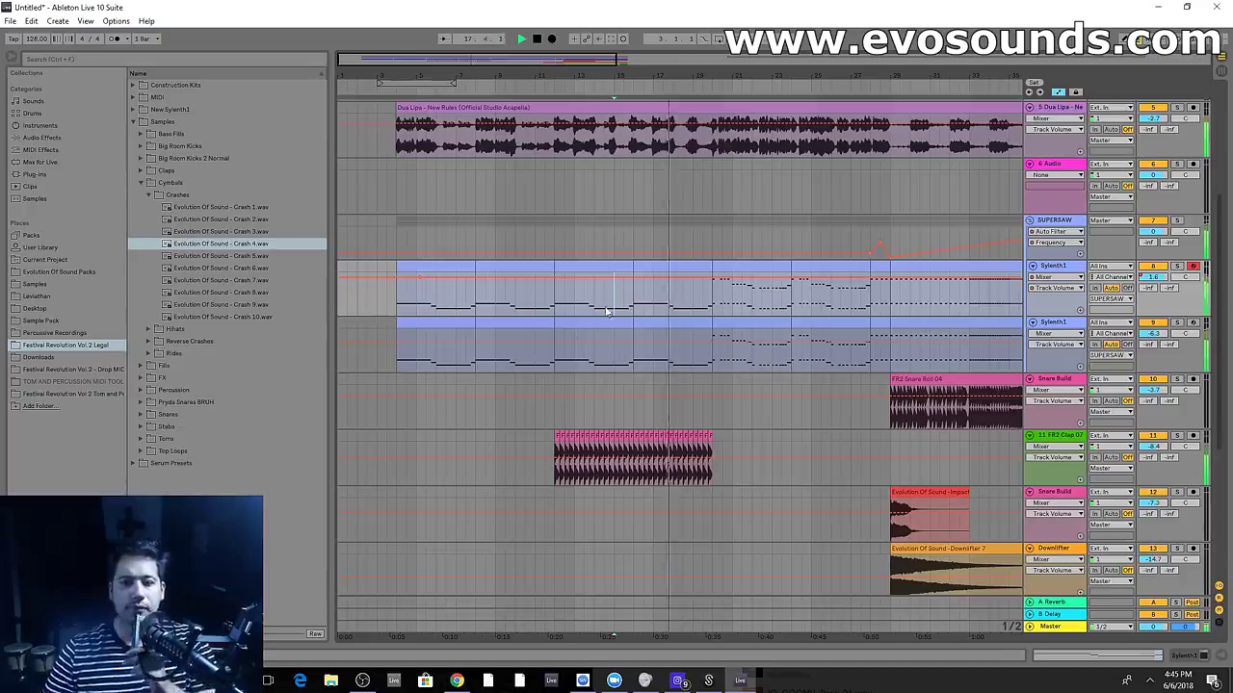
scroll(843, 293, down, 1)
scroll(843, 294, up, 5)
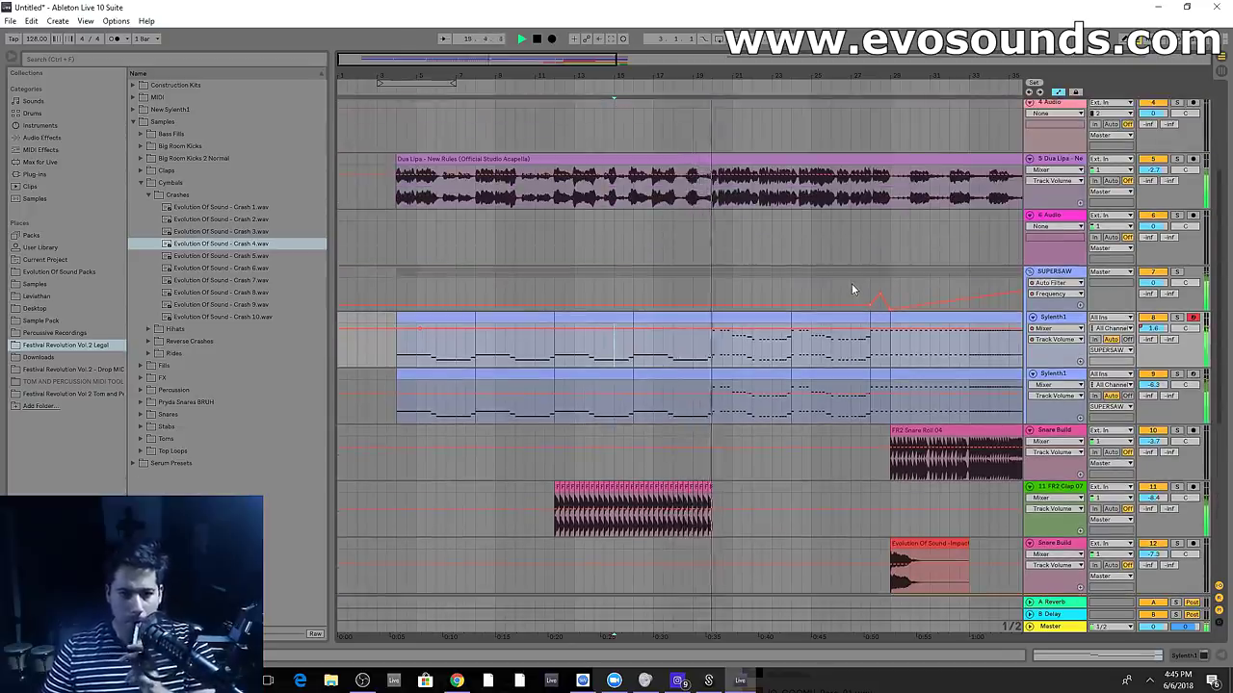
scroll(1021, 294, down, 8)
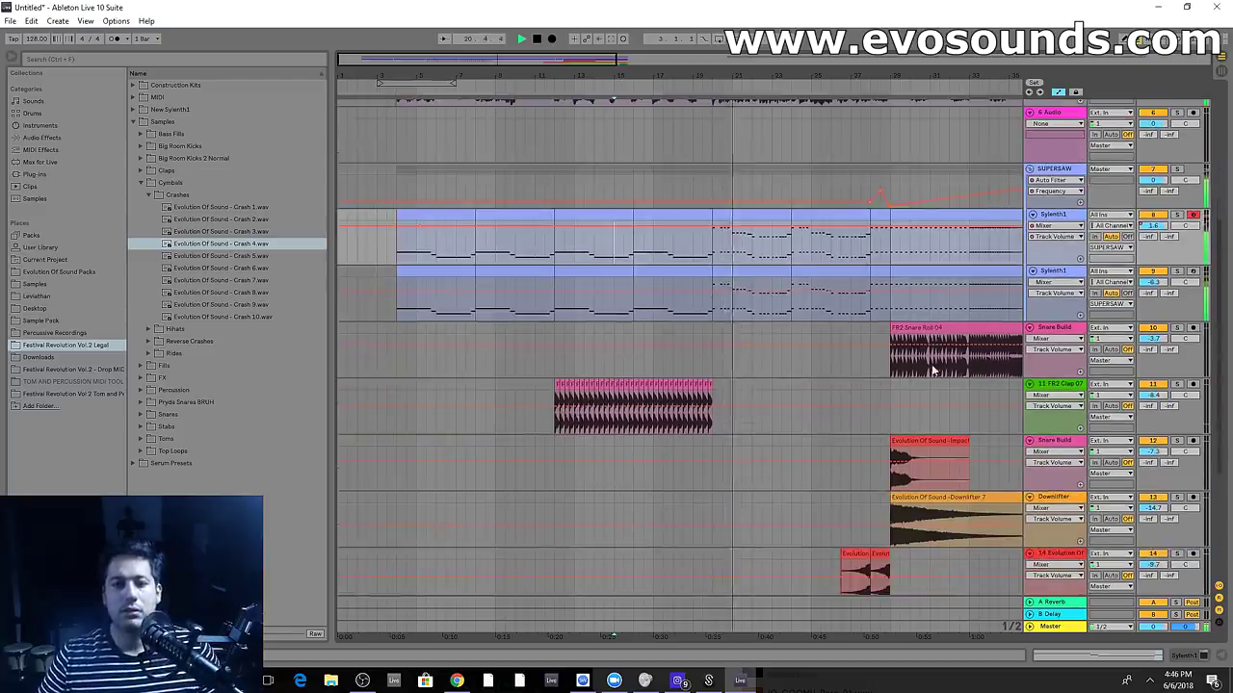
Solo the SUPERSAW group and add an EQ Eight to the first Sylenth1 track
double_click(1060, 170)
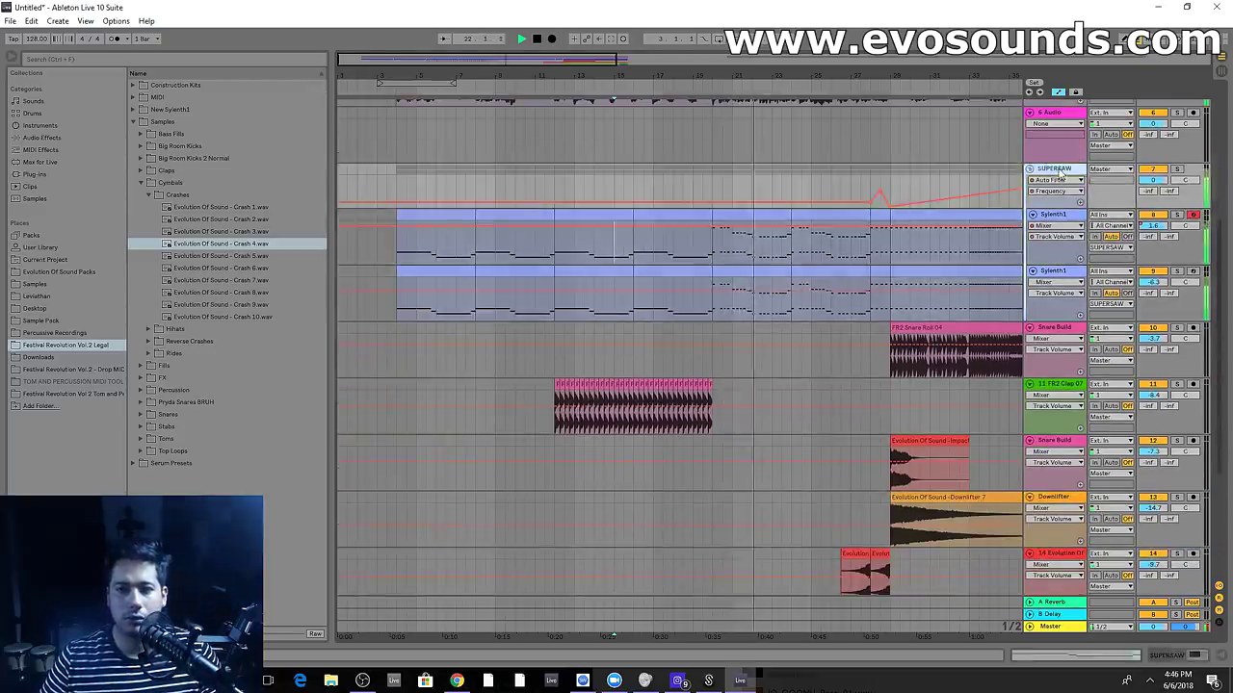
click(1176, 170)
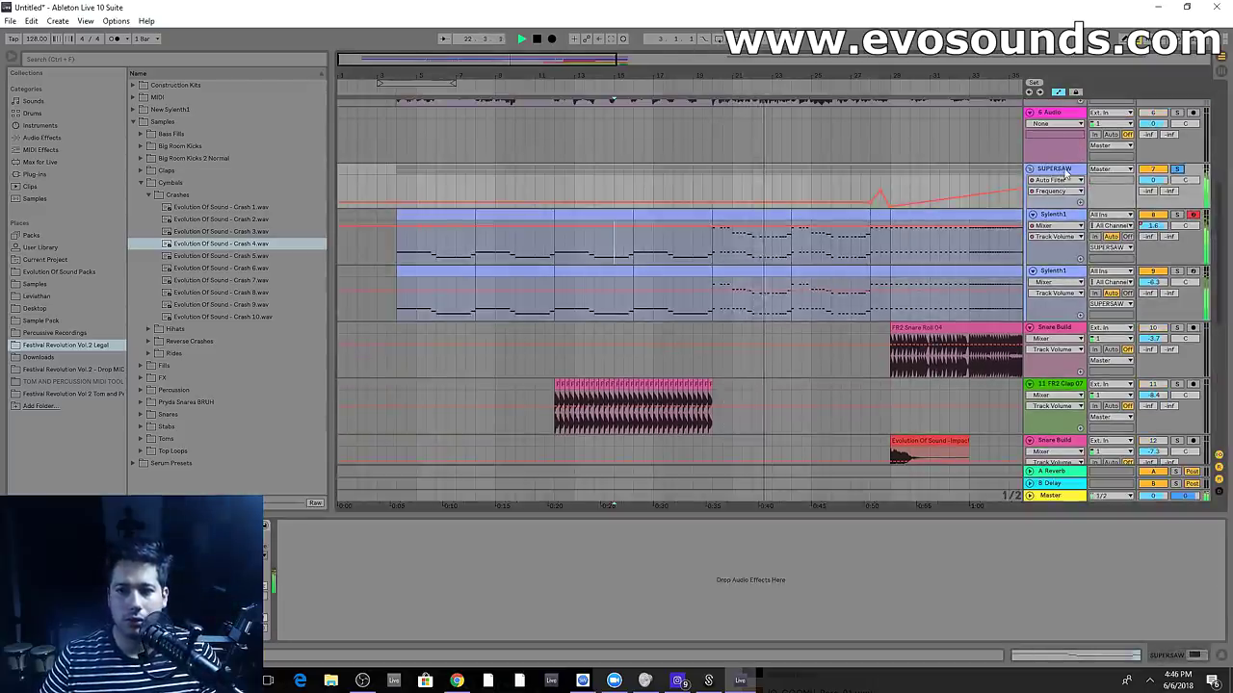
click(37, 126)
click(39, 140)
key(q)
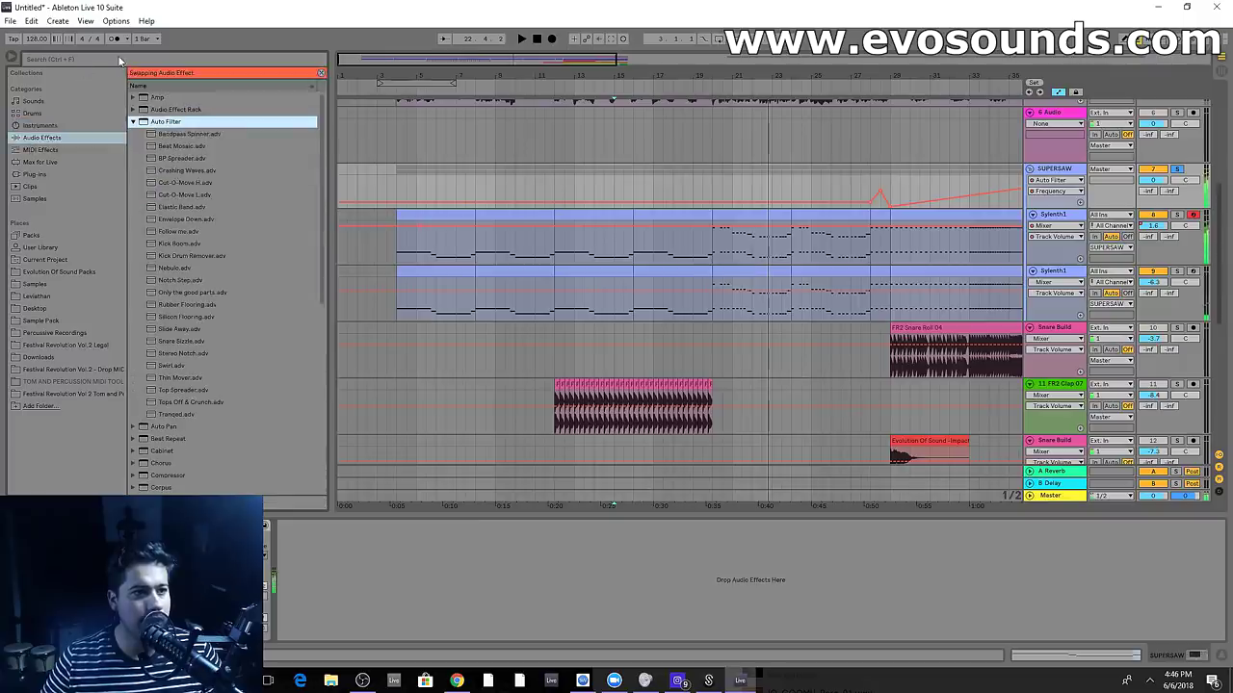
click(320, 74)
key(ctrl+f)
text(EQ)
drag(163, 99, 1051, 224)
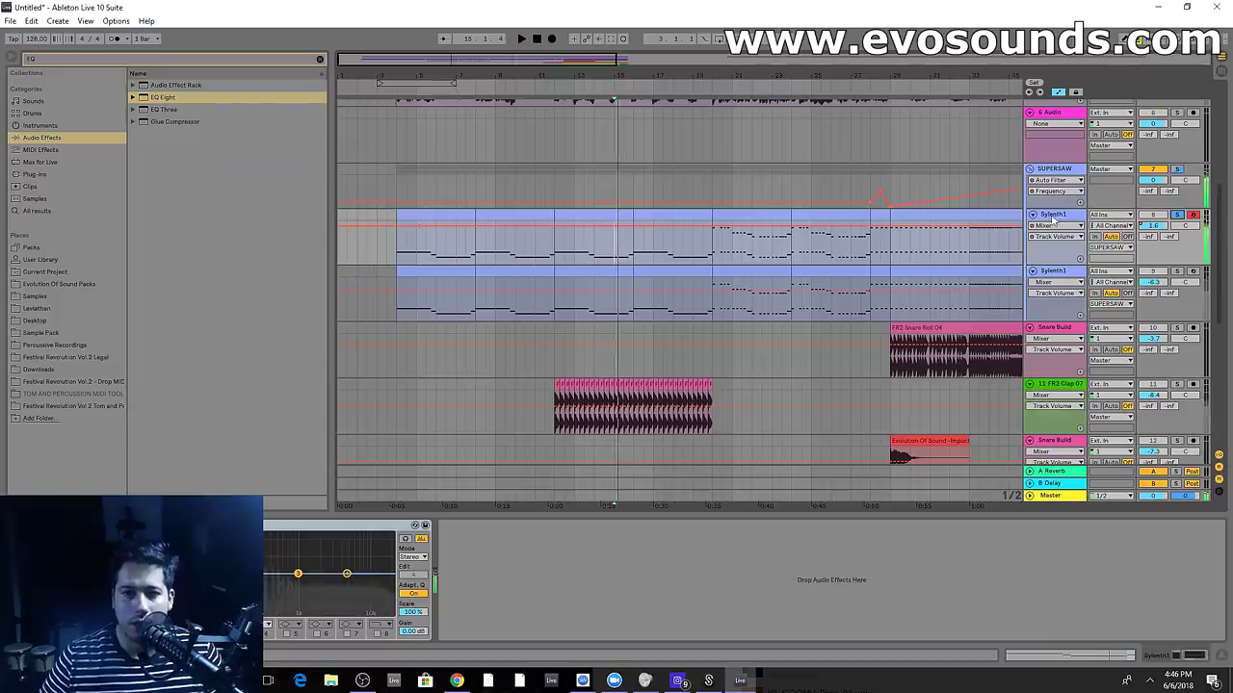
Dip bands 3 and 4 of the first Sylenth1 track's EQ Eight and change band 2's filter type while auditioning from bar 20
drag(798, 232, 713, 232)
key(space)
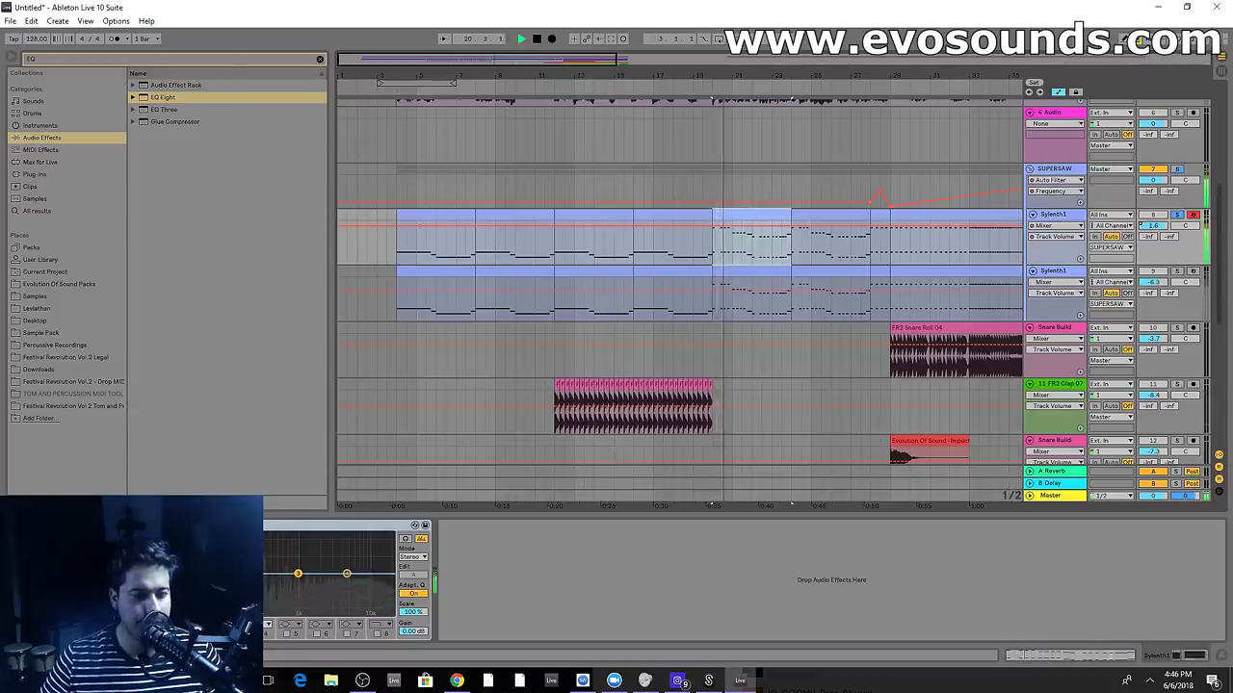
mouse_move(348, 576)
mouse_down()
mouse_move(341, 586)
mouse_move(310, 568)
mouse_move(339, 562)
mouse_move(334, 547)
mouse_move(337, 592)
mouse_up()
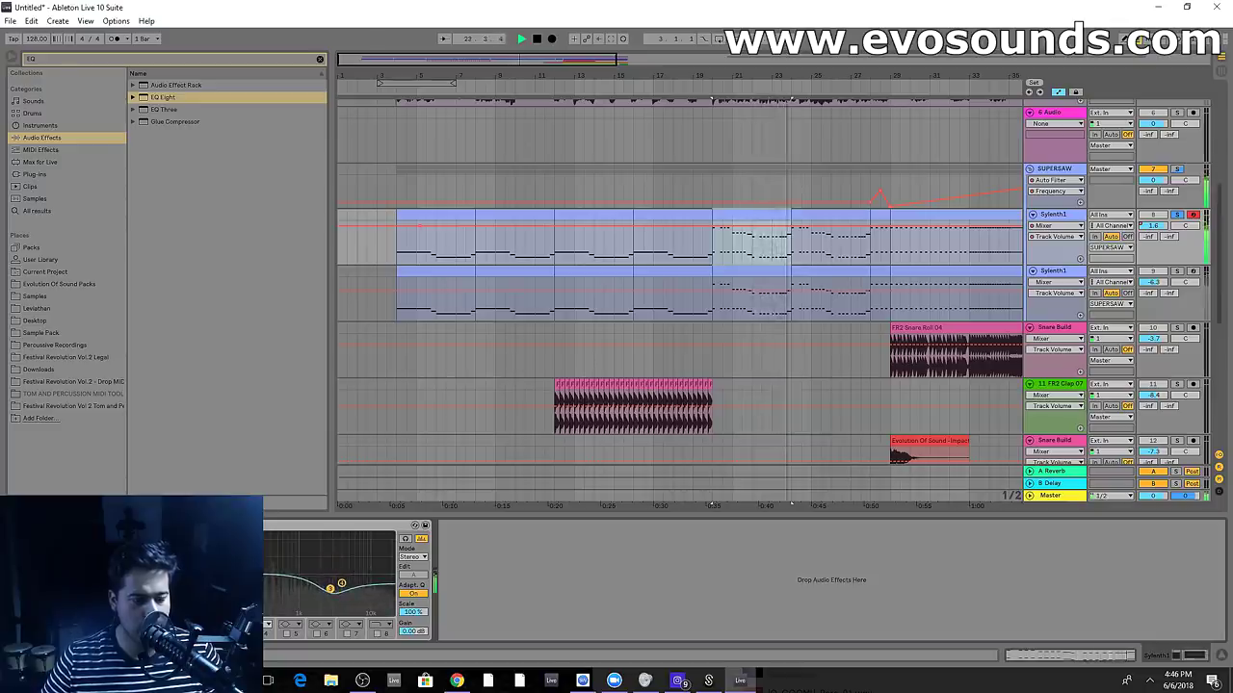
click(197, 624)
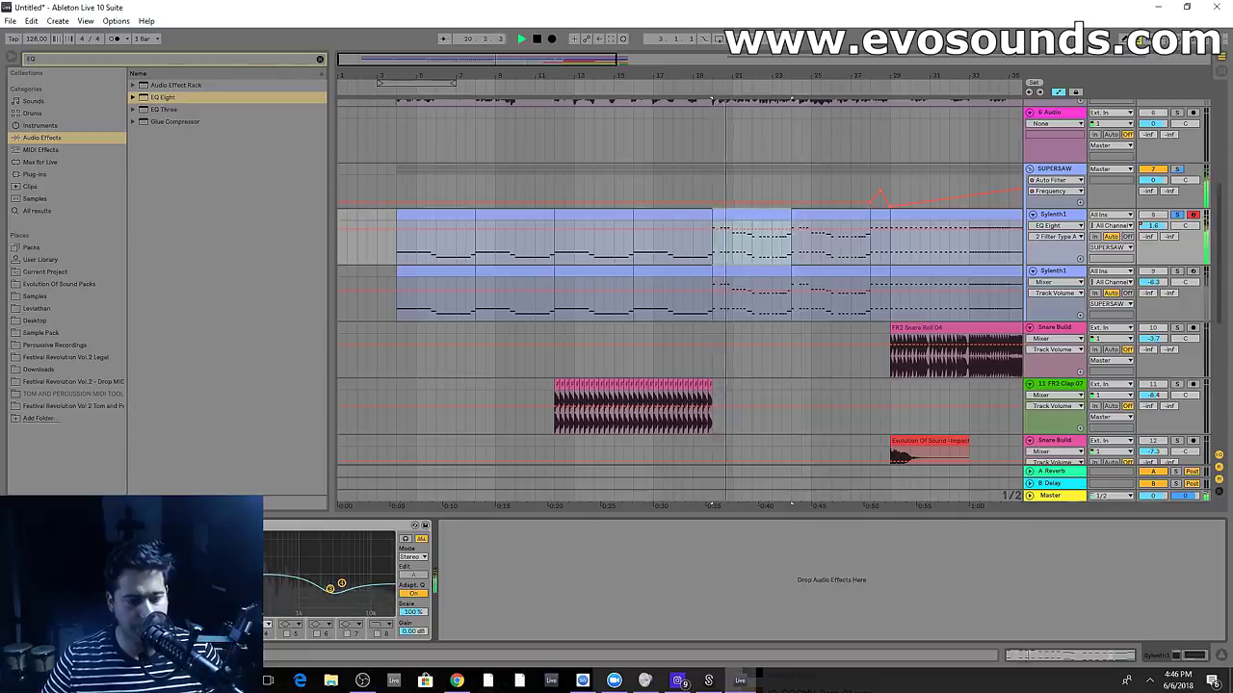
key(space)
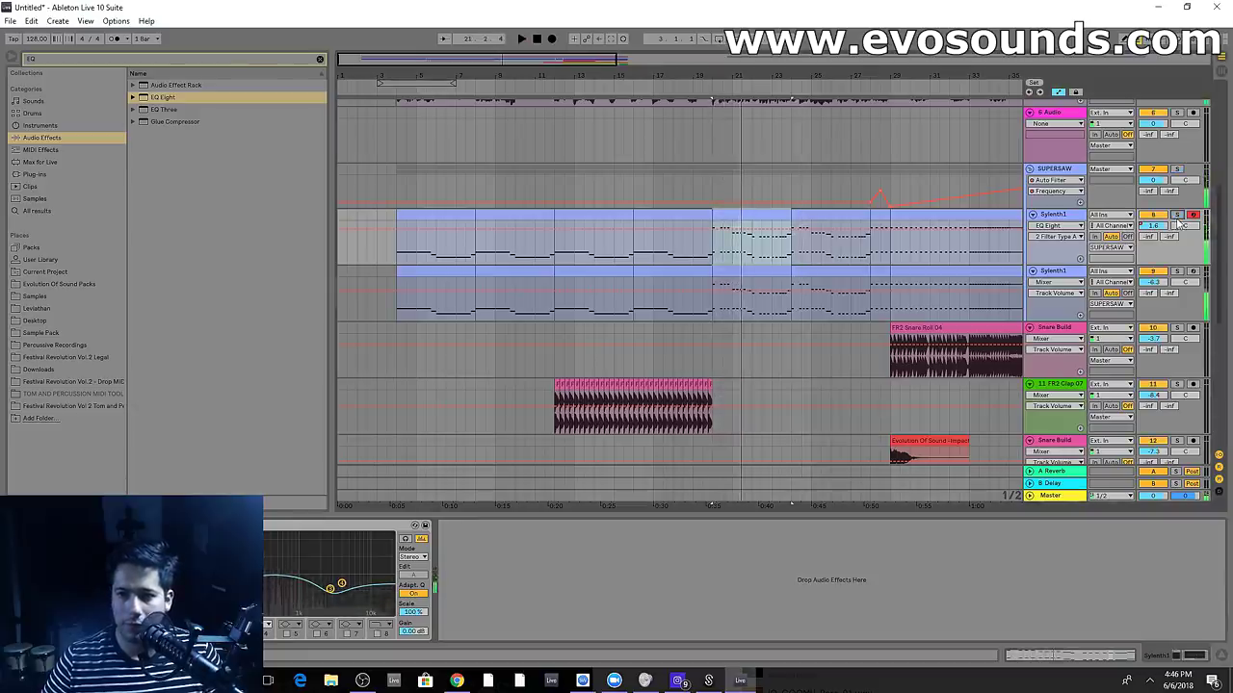
Solo the second Sylenth1 track, give it an EQ Eight with band 2 cutting the lows, and clear the solos to audition the mix
click(1176, 272)
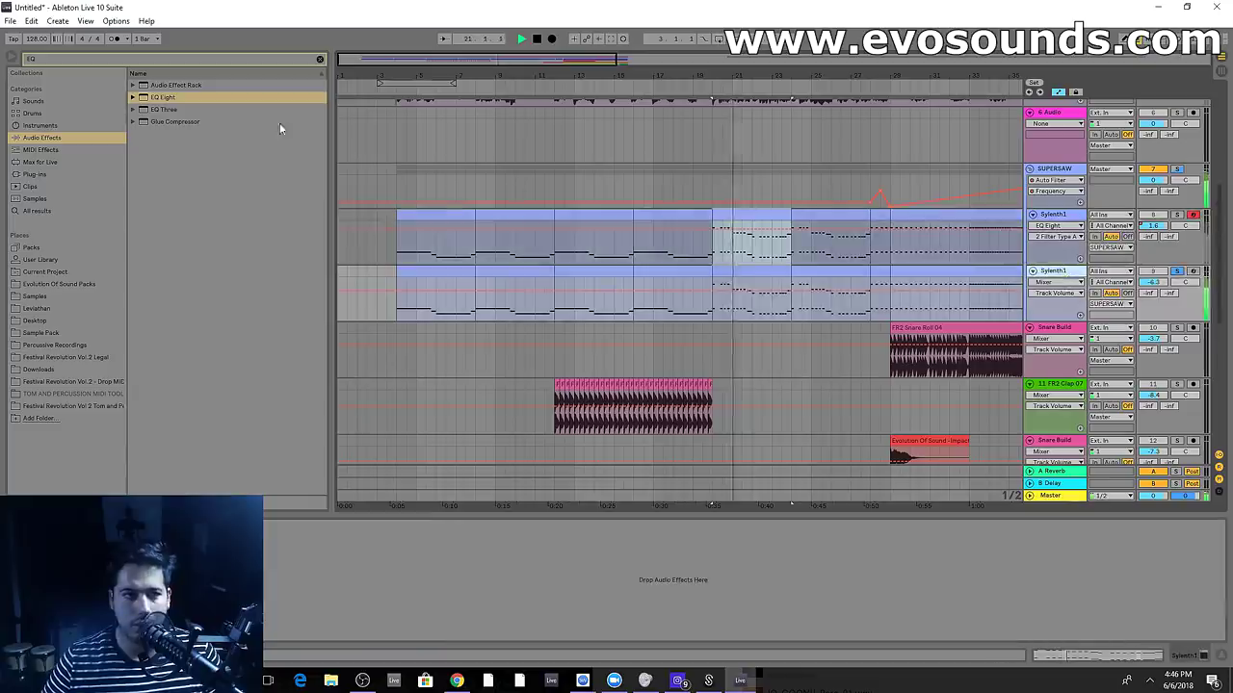
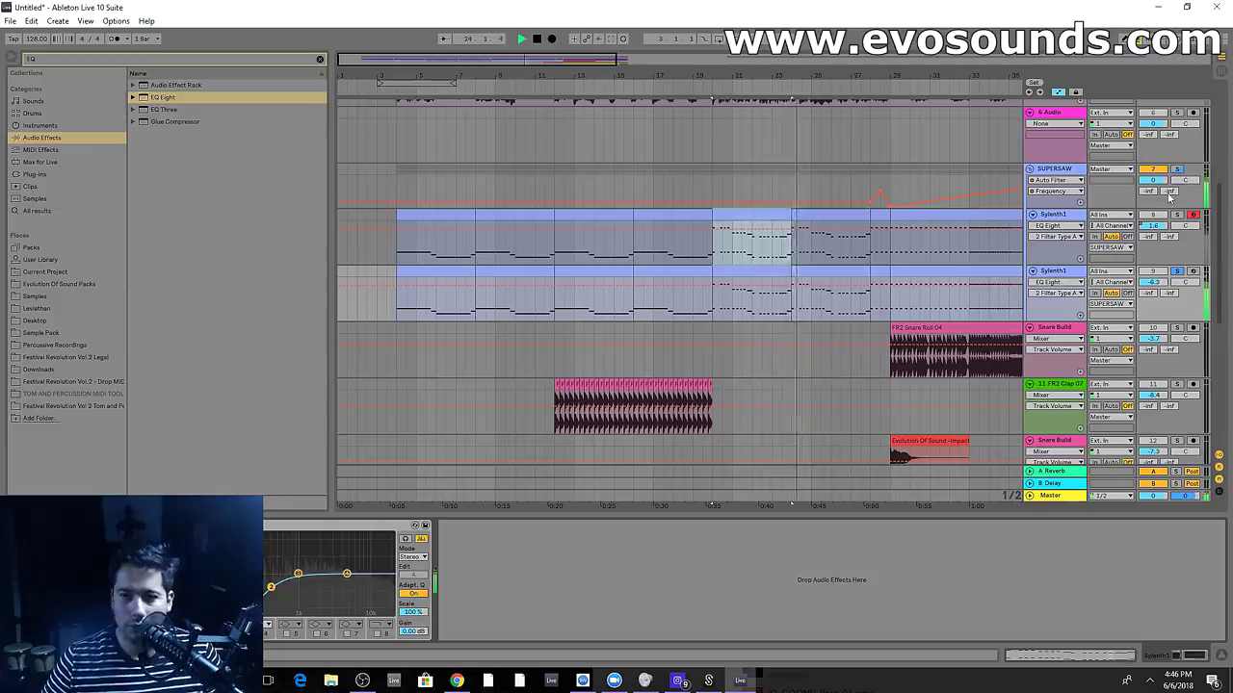
click(1177, 170)
key(space)
click(644, 314)
key(space)
key(space)
Insert a MIDI track named Bass below the second Sylenth1 track and load Sylenth1 on it
scroll(1045, 257, down, 1)
click(1053, 234)
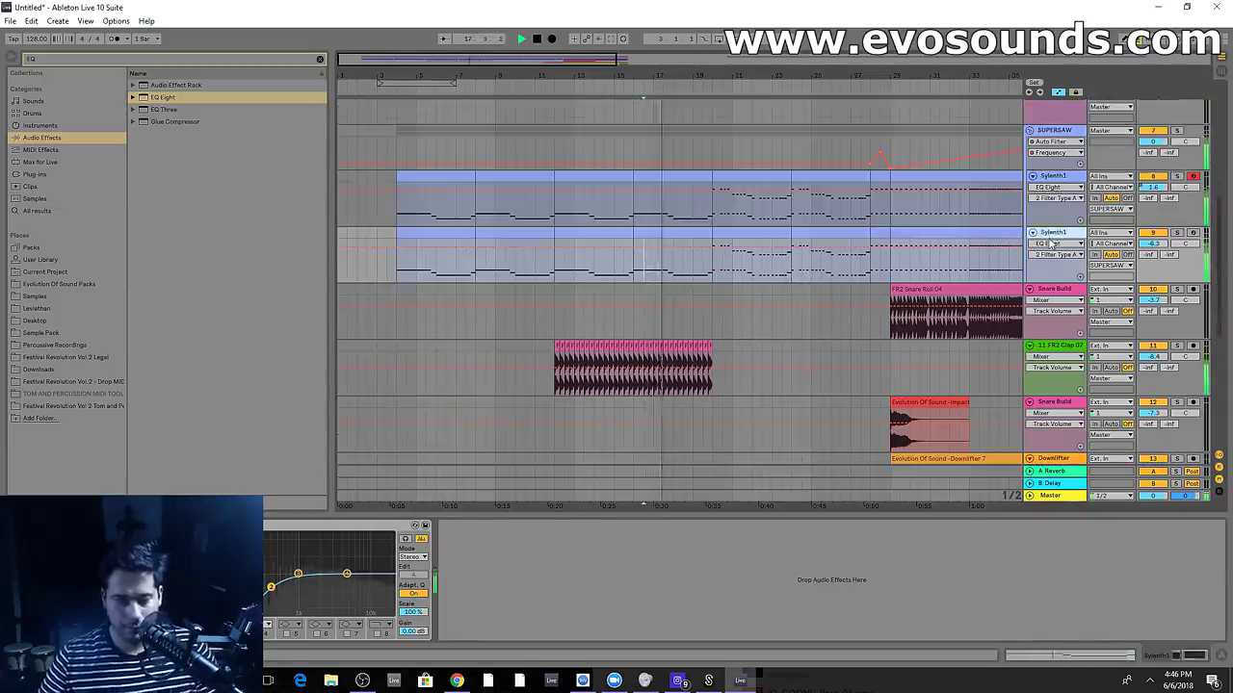
key(ctrl+shift+t)
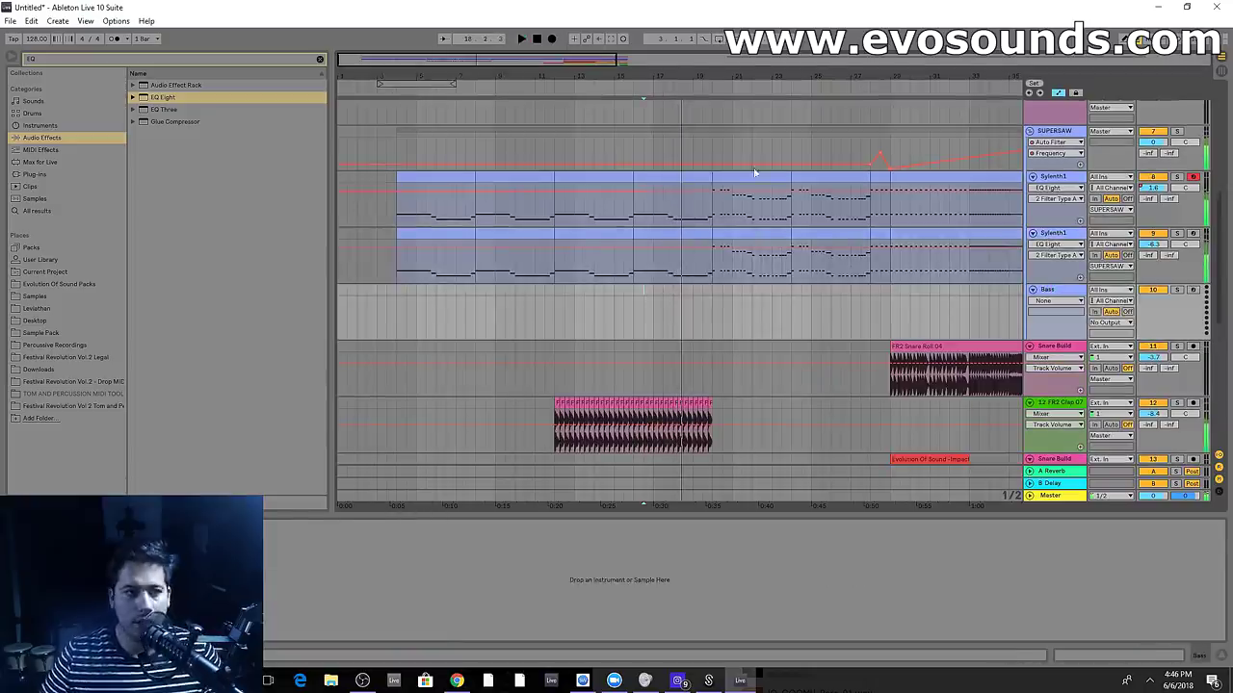
click(29, 174)
click(319, 59)
text(SY)
click(173, 194)
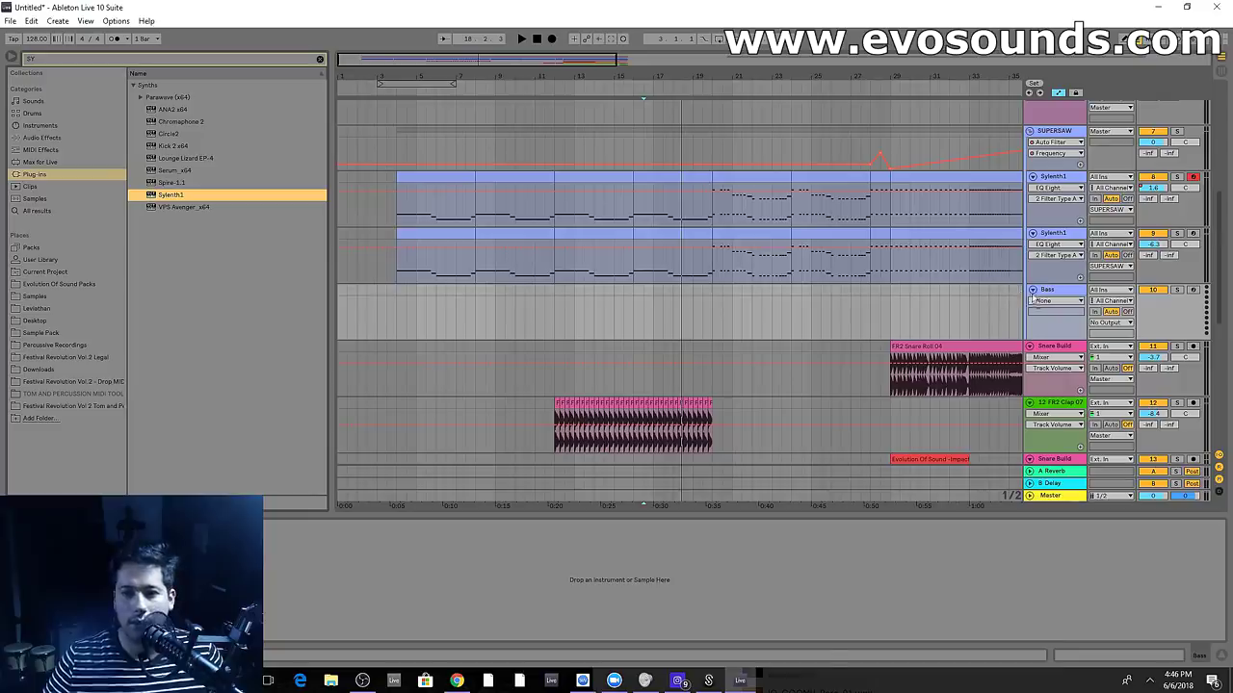
drag(1029, 301, 1031, 304)
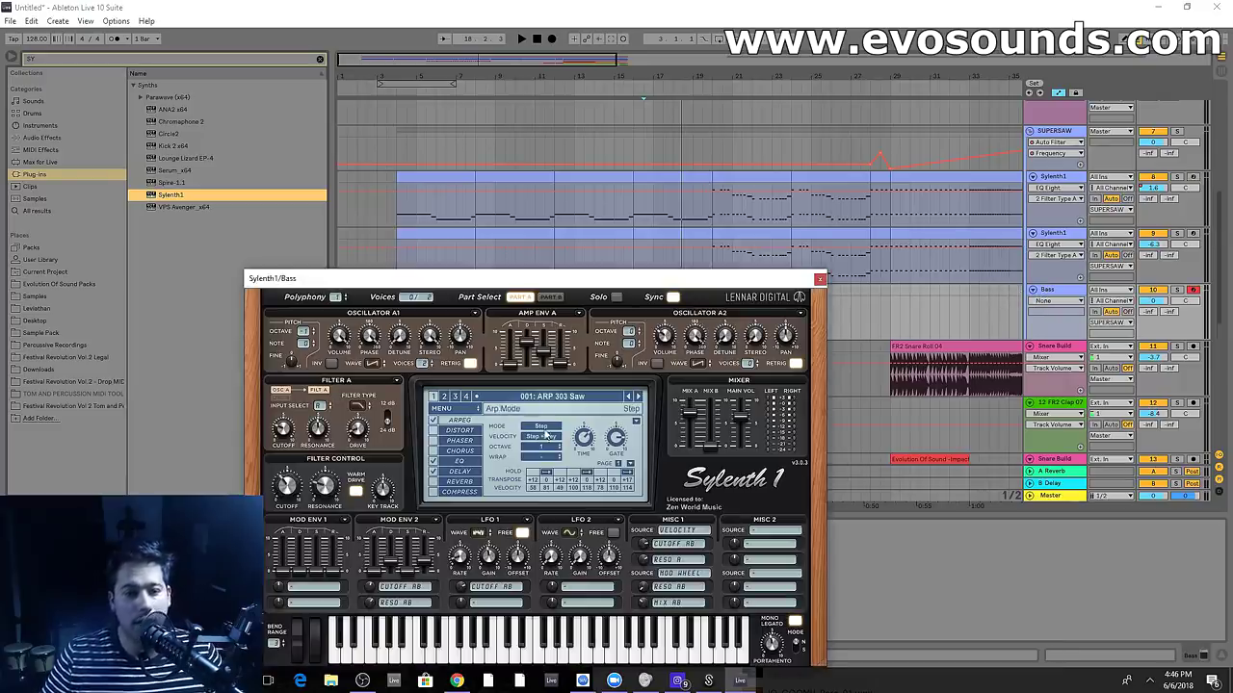
Load the sound bank from the Festival Revolution Vol.2 folder into the Bass Sylenth1 and choose the preset BA - Darkness
click(453, 408)
mouse_move(486, 432)
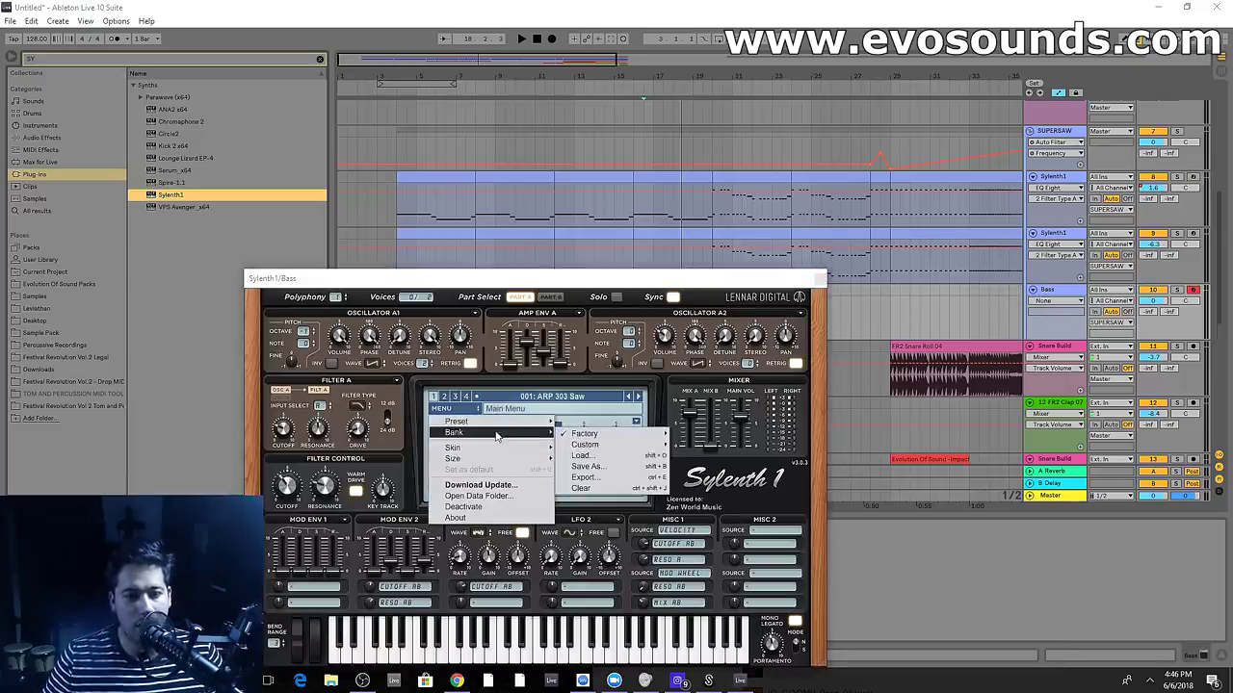
mouse_move(593, 447)
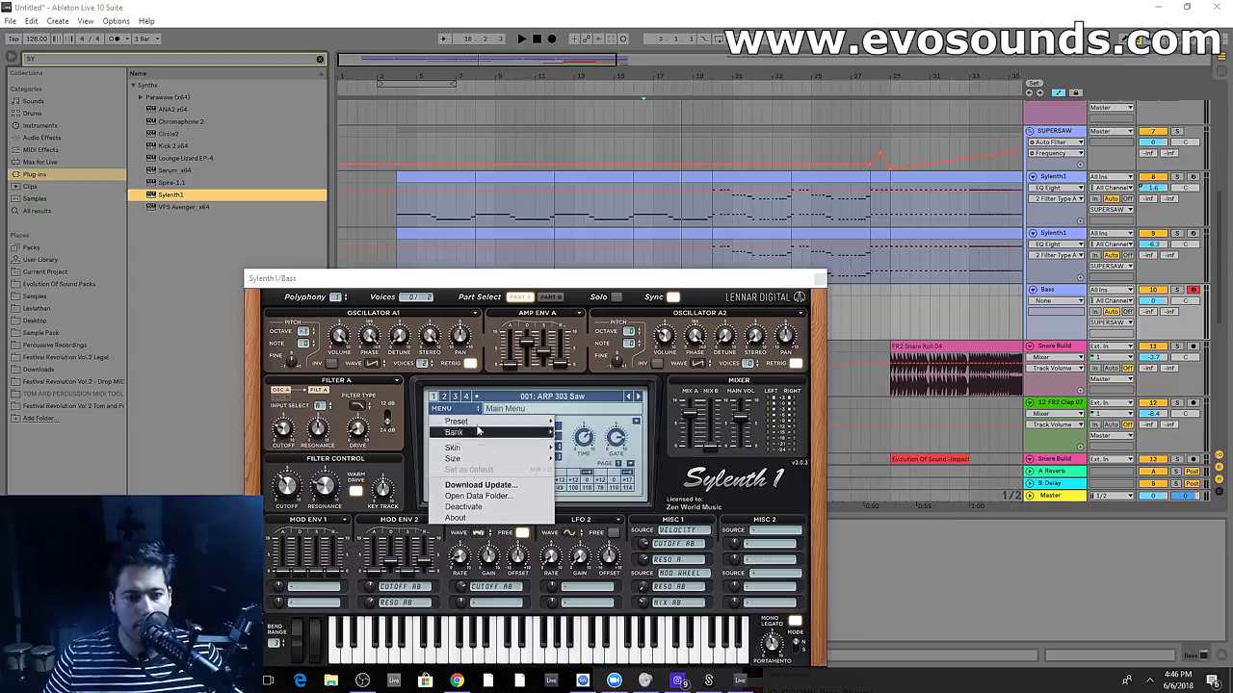
click(601, 457)
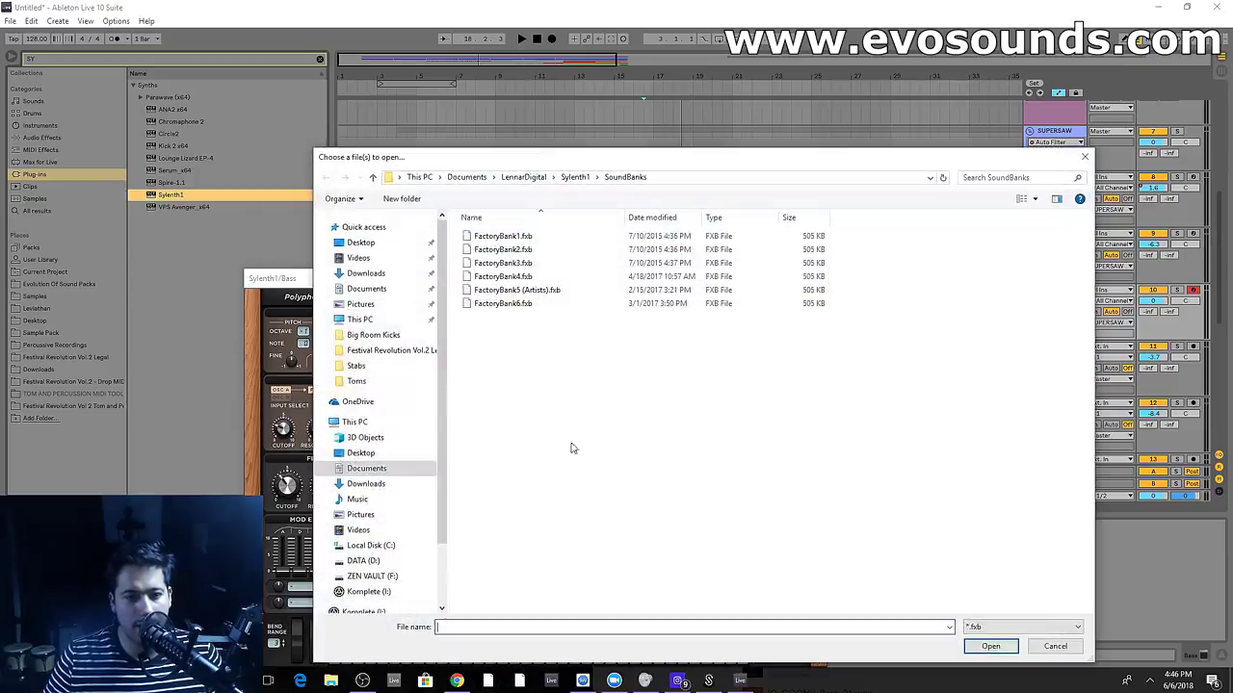
click(385, 350)
double_click(520, 377)
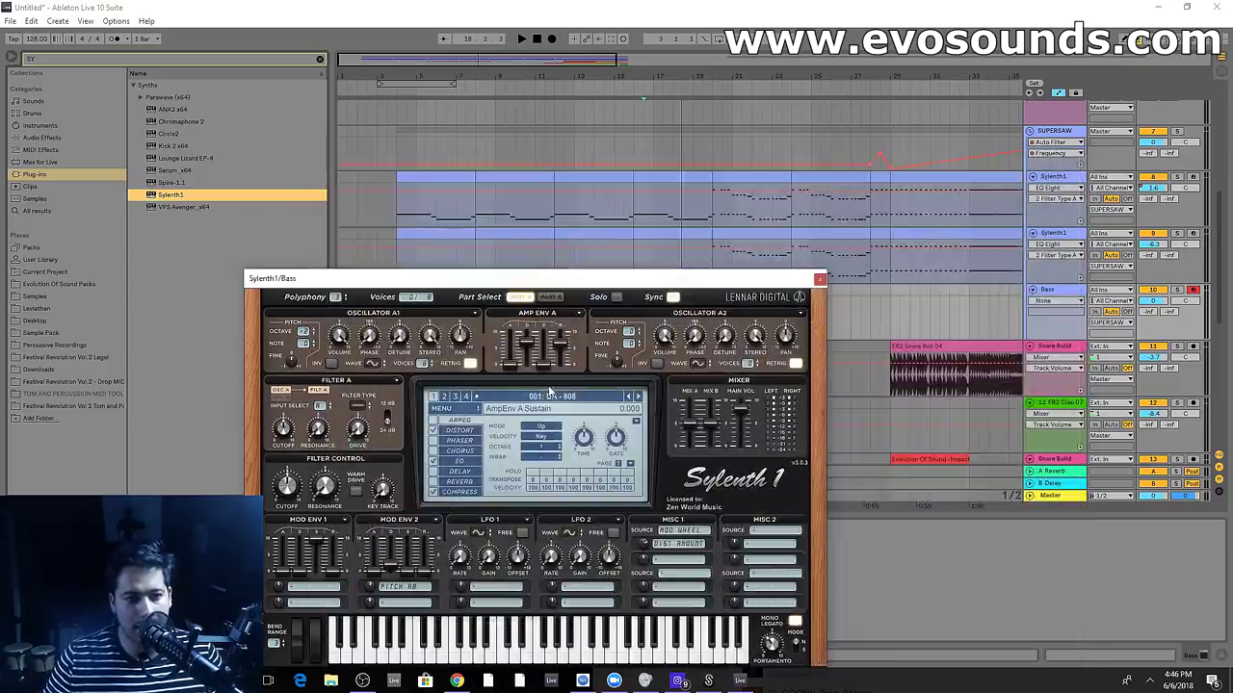
click(551, 397)
click(529, 56)
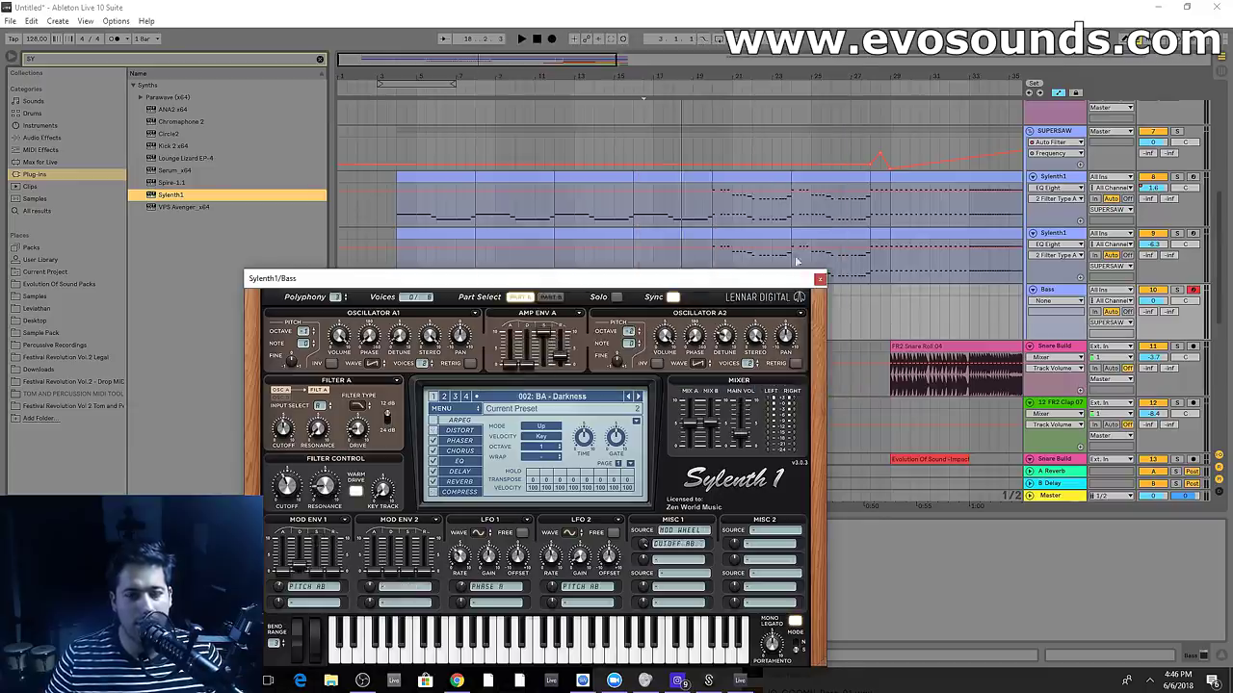
click(819, 280)
Copy the second Sylenth1 track's clip at bar 20 onto the Bass track, then solo the Bass track and play it
click(732, 235)
key(ctrl+c)
click(715, 308)
key(ctrl+v)
click(1177, 291)
key(space)
Open the Bass clip at bar 20 in the note editor, delete its upper-octave notes and replay it
double_click(735, 291)
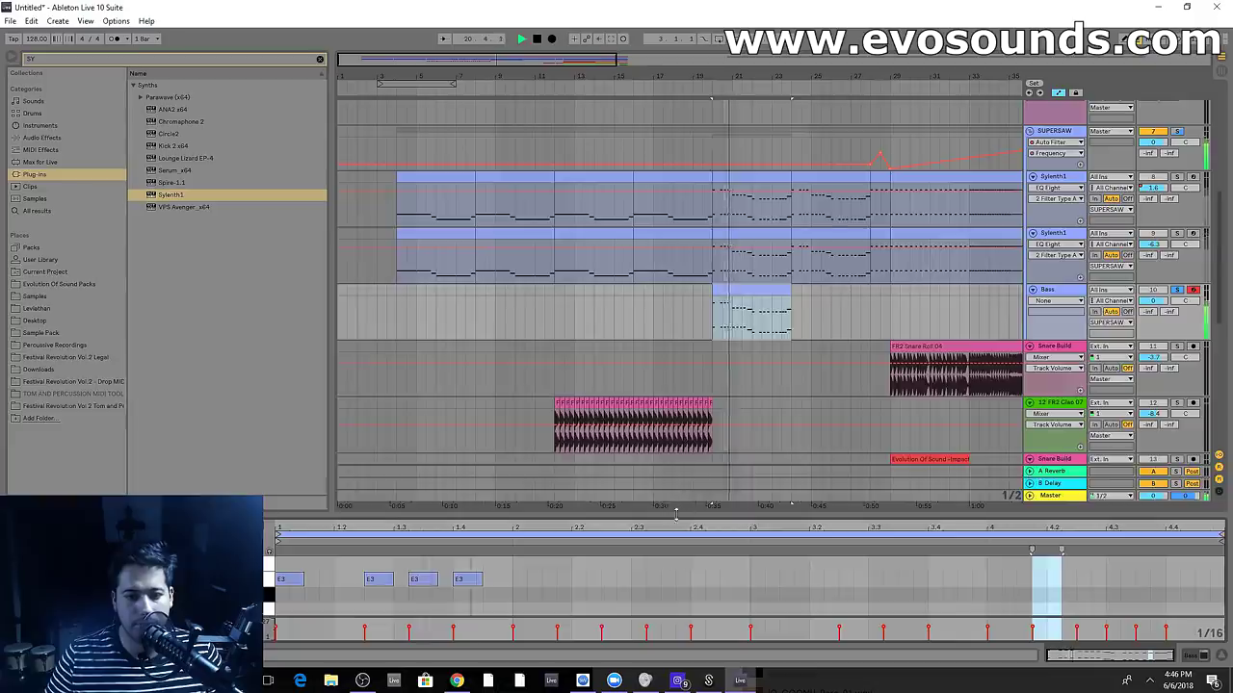
drag(680, 515, 674, 278)
scroll(305, 504, up, 3)
mouse_move(305, 504)
mouse_down()
mouse_move(300, 520)
mouse_move(296, 487)
mouse_up()
drag(1180, 486, 282, 329)
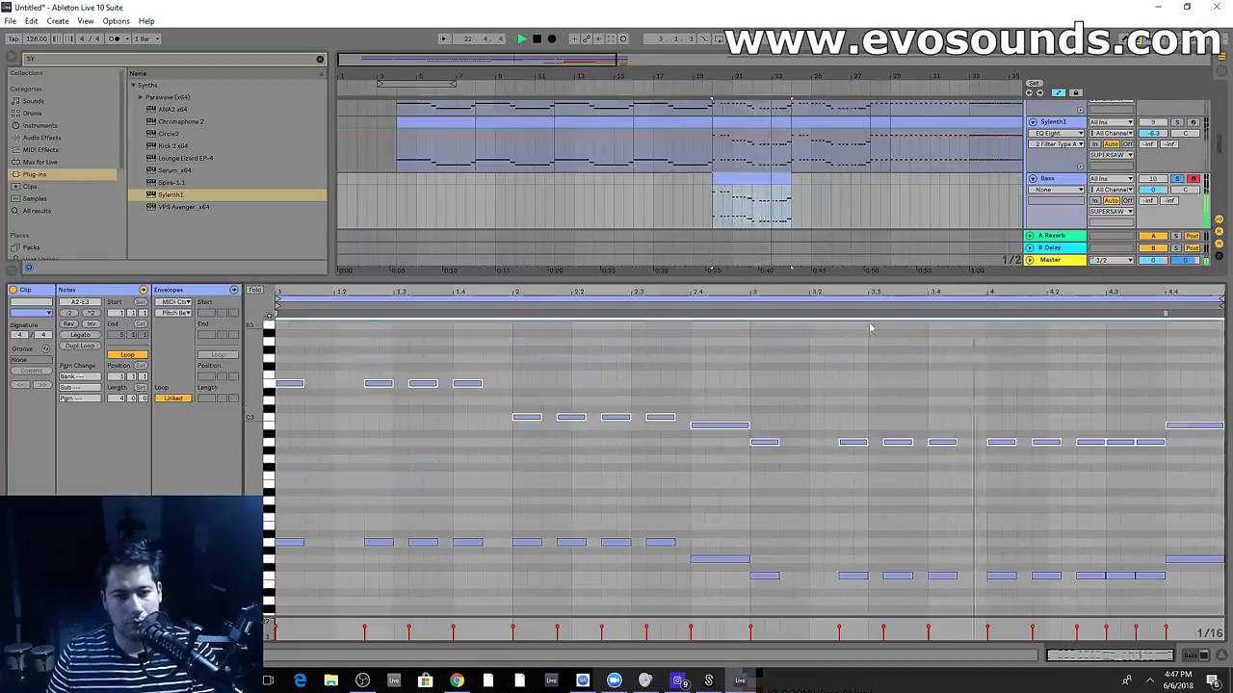
key(Delete)
click(738, 181)
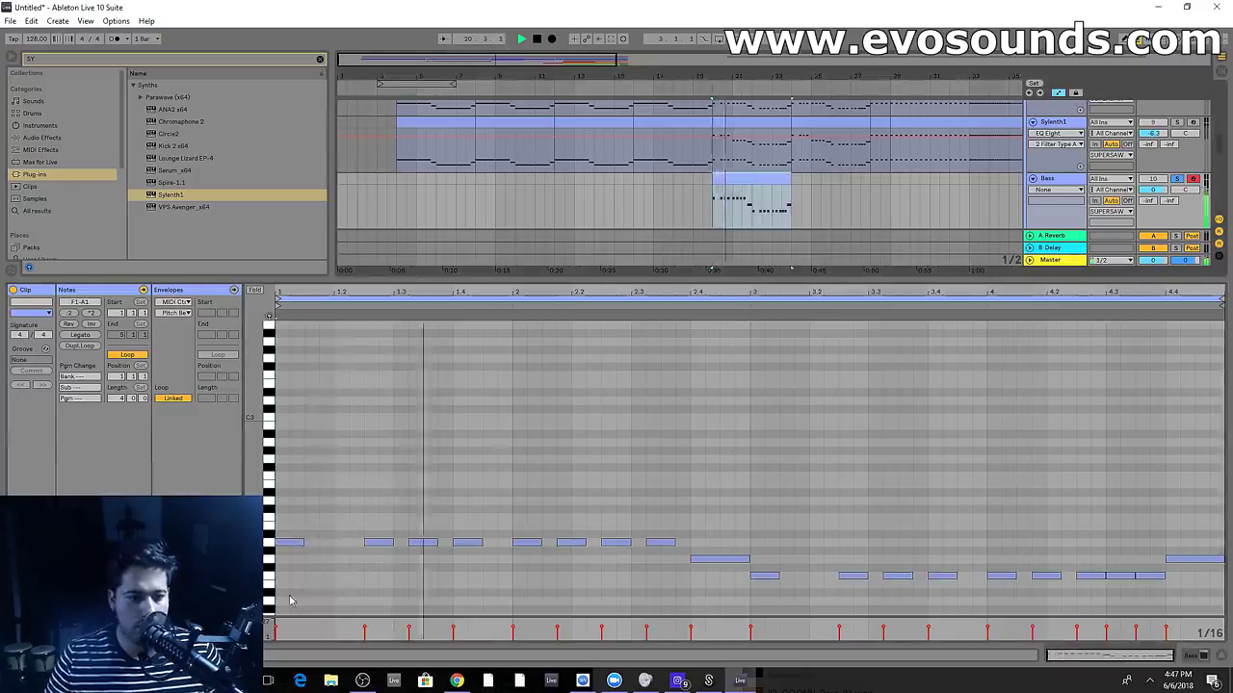
Transpose all remaining notes of the Bass clip up one octave and play the result
drag(292, 600, 1225, 374)
key(shift+Up)
key(shift+Down)
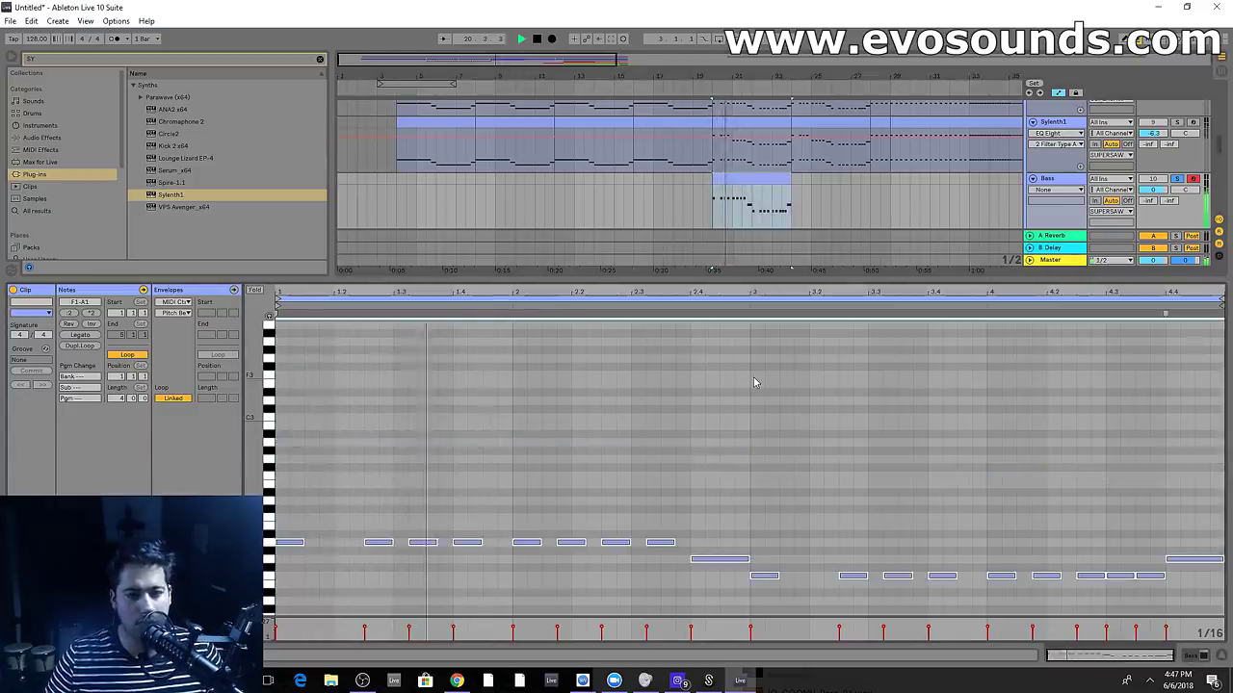
scroll(717, 472, down, 3)
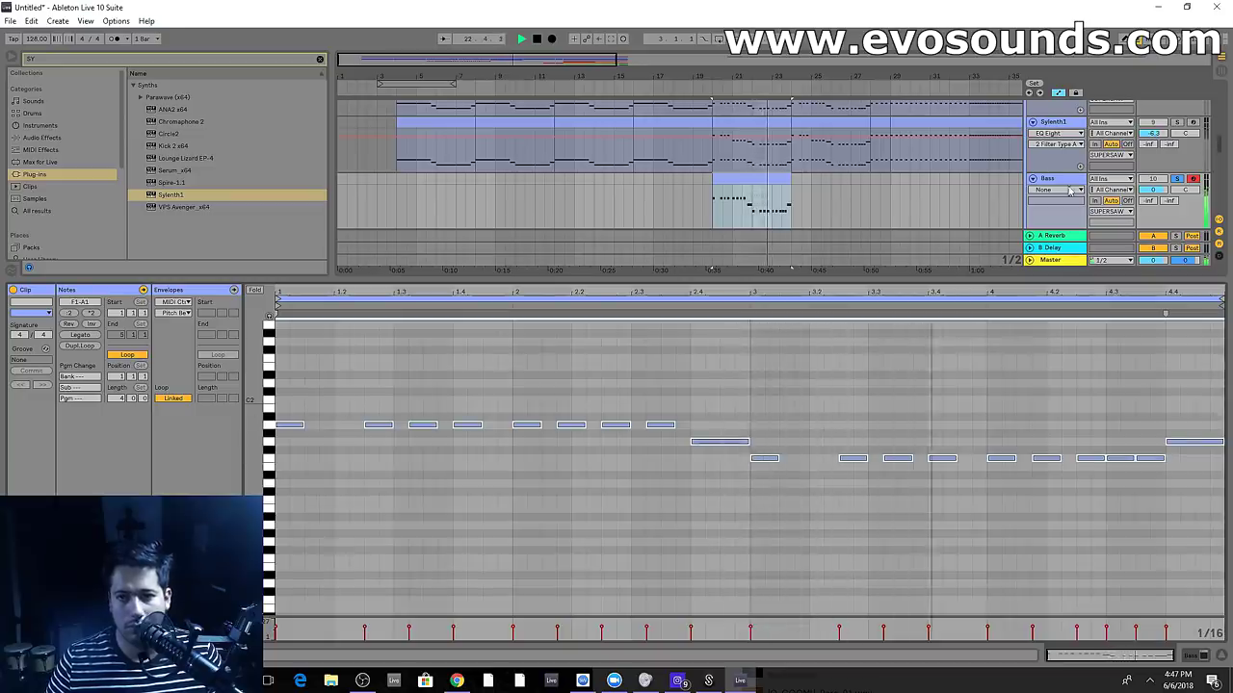
click(755, 261)
click(41, 528)
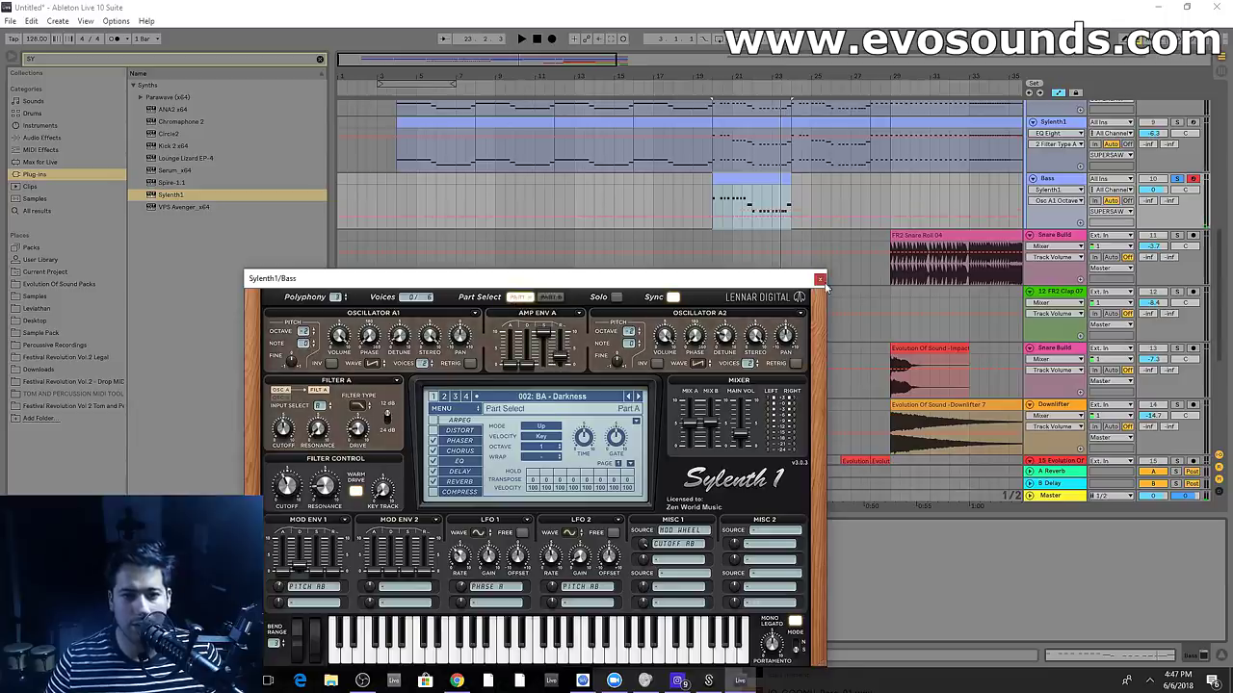
click(820, 280)
key(shift+Tab)
key(shift+Up)
key(space)
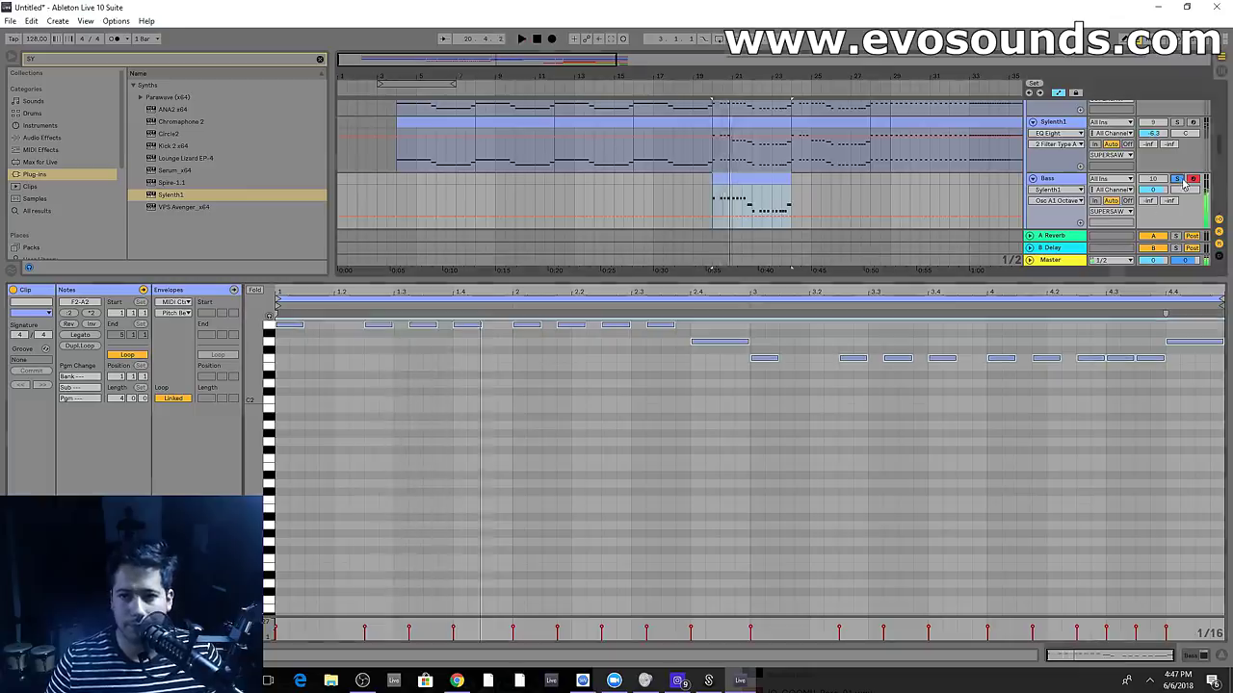
Clear the Bass solo, play the mix from just before bar 20 and lower the Bass track volume to -4.8
click(688, 204)
drag(755, 278, 737, 669)
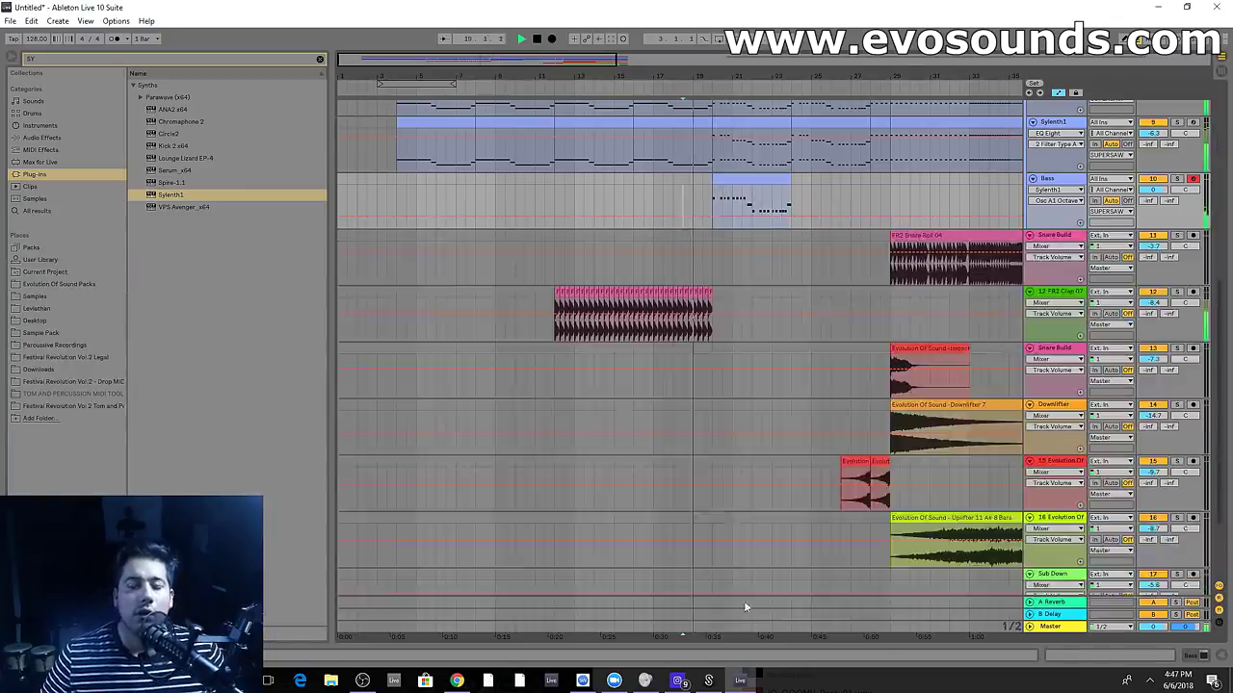
scroll(755, 352, up, 3)
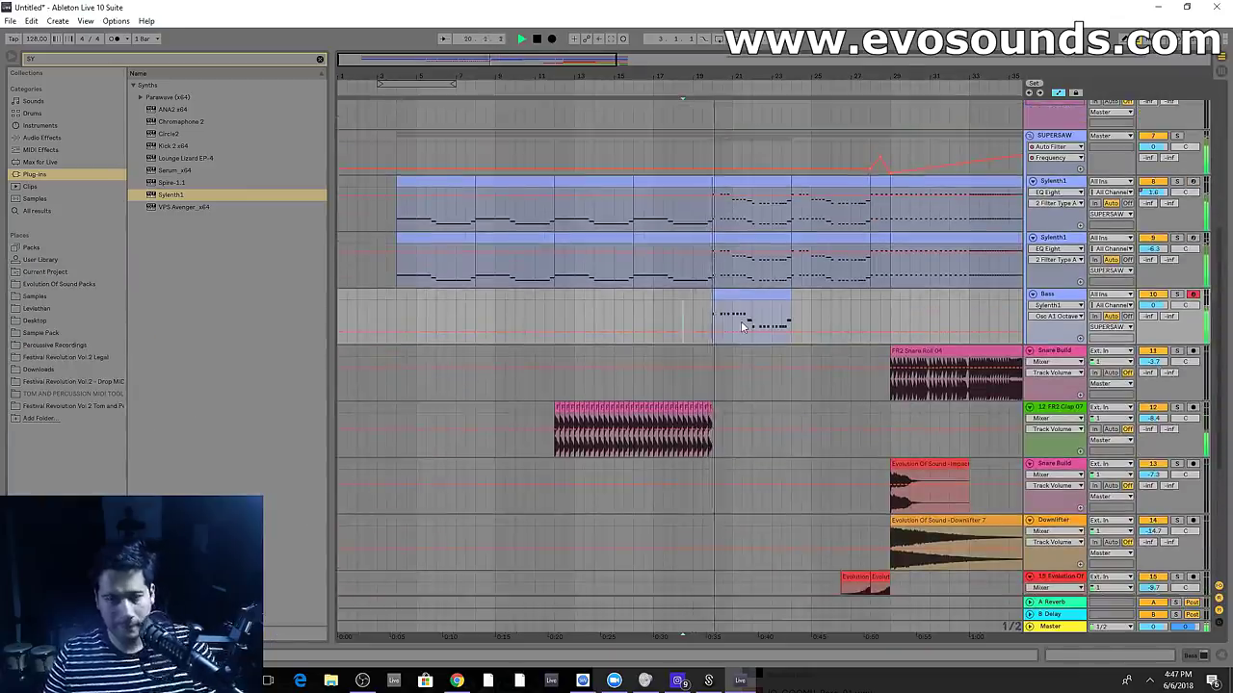
drag(1147, 305, 1147, 319)
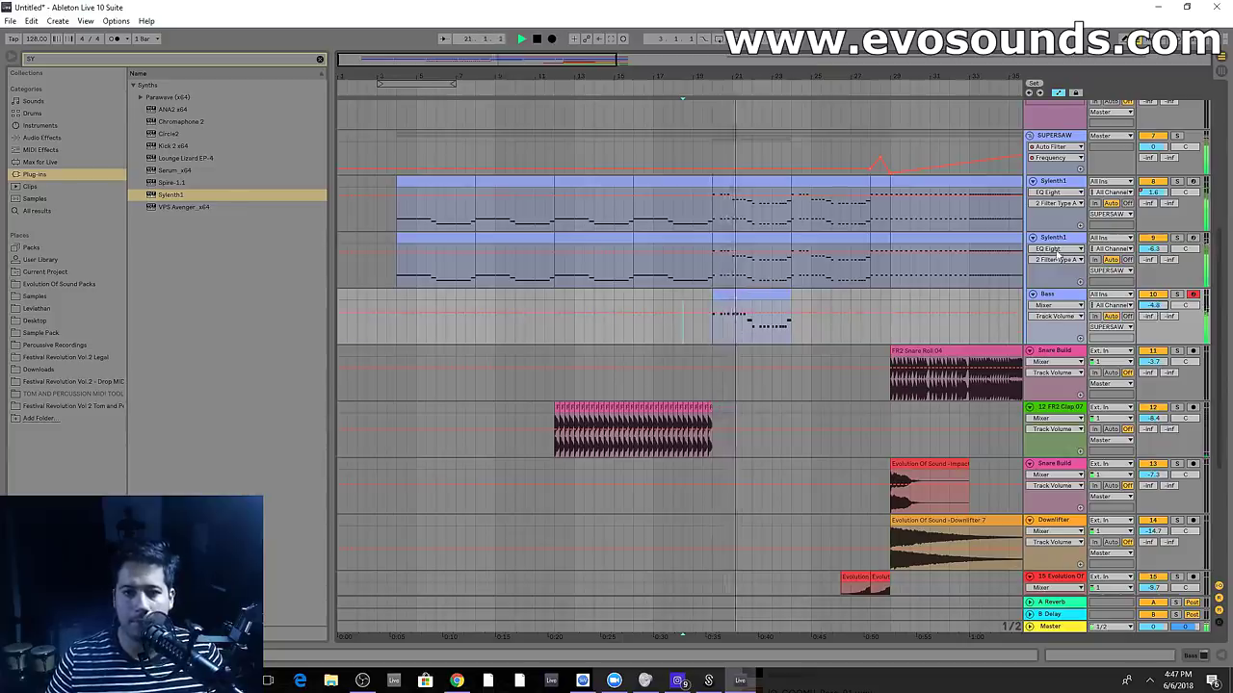
Duplicate the four-bar Bass clip at bar 20 so that the copy starts at bar 24
drag(555, 60, 558, 201)
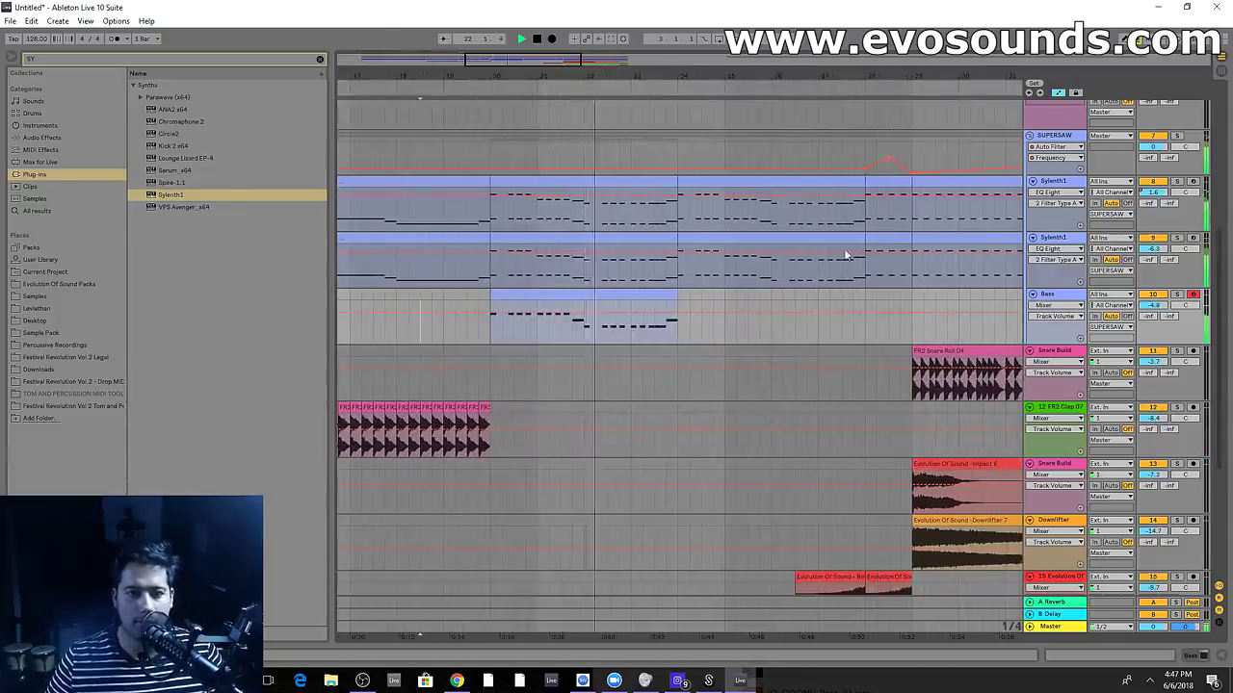
scroll(840, 256, up, 1)
scroll(823, 279, down, 1)
key(ctrl+d)
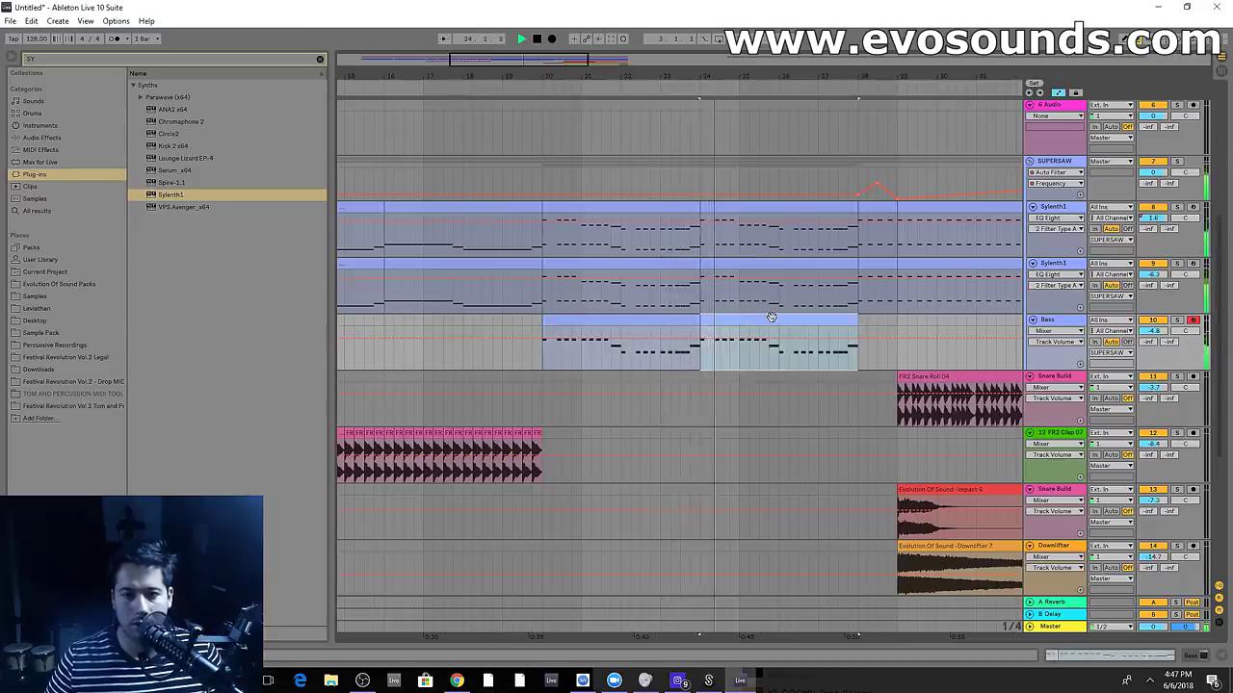
Copy the Bass clip at bar 20 and paste it on the same track at bar 29, where the snare roll starts
drag(628, 77, 511, 73)
click(479, 312)
click(480, 319)
key(ctrl+c)
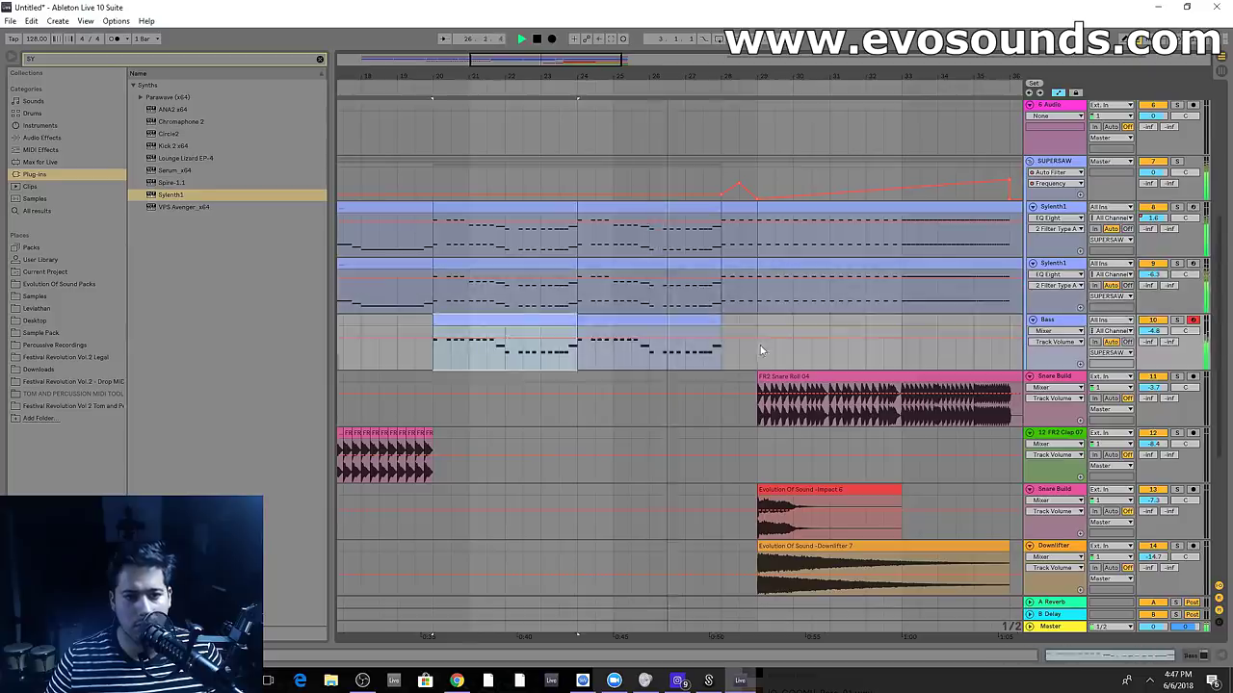
click(764, 334)
key(ctrl+v)
Delete the lower notes in the bar 29 Bass clip, stretch its first A2 note almost across the clip and solo the track
double_click(774, 321)
drag(609, 518, 612, 354)
scroll(718, 496, up, 2)
drag(713, 520, 1189, 465)
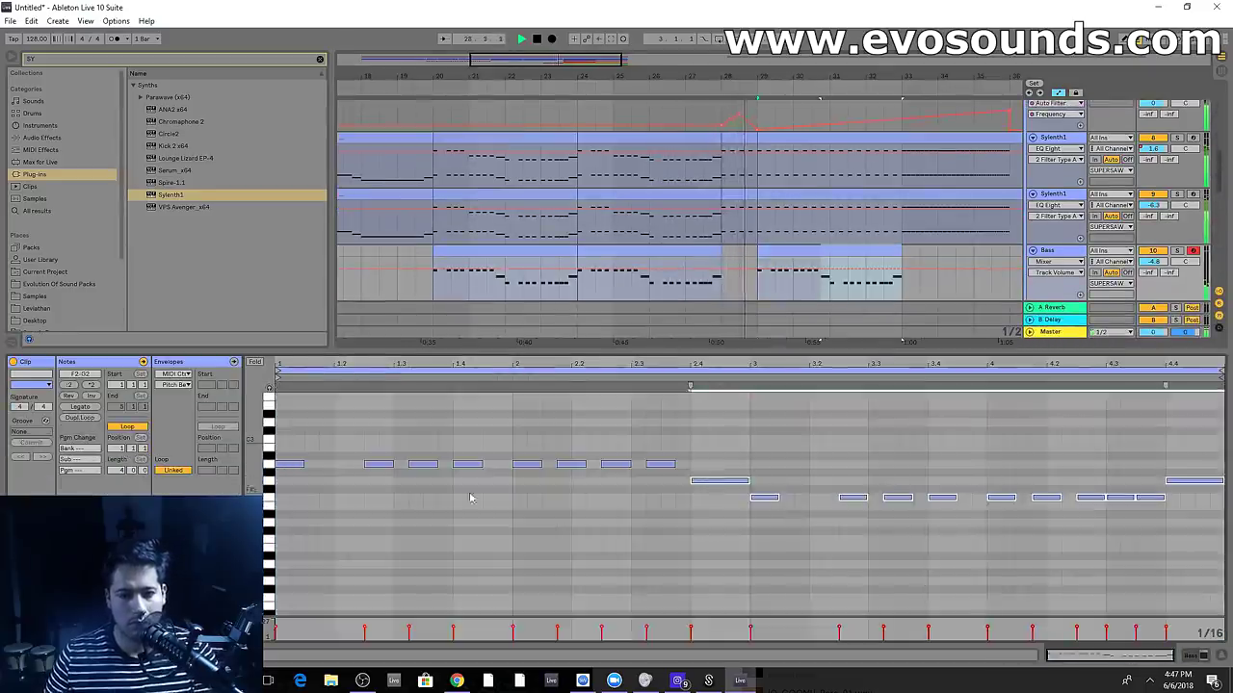
key(Delete)
drag(304, 464, 1157, 465)
click(1176, 251)
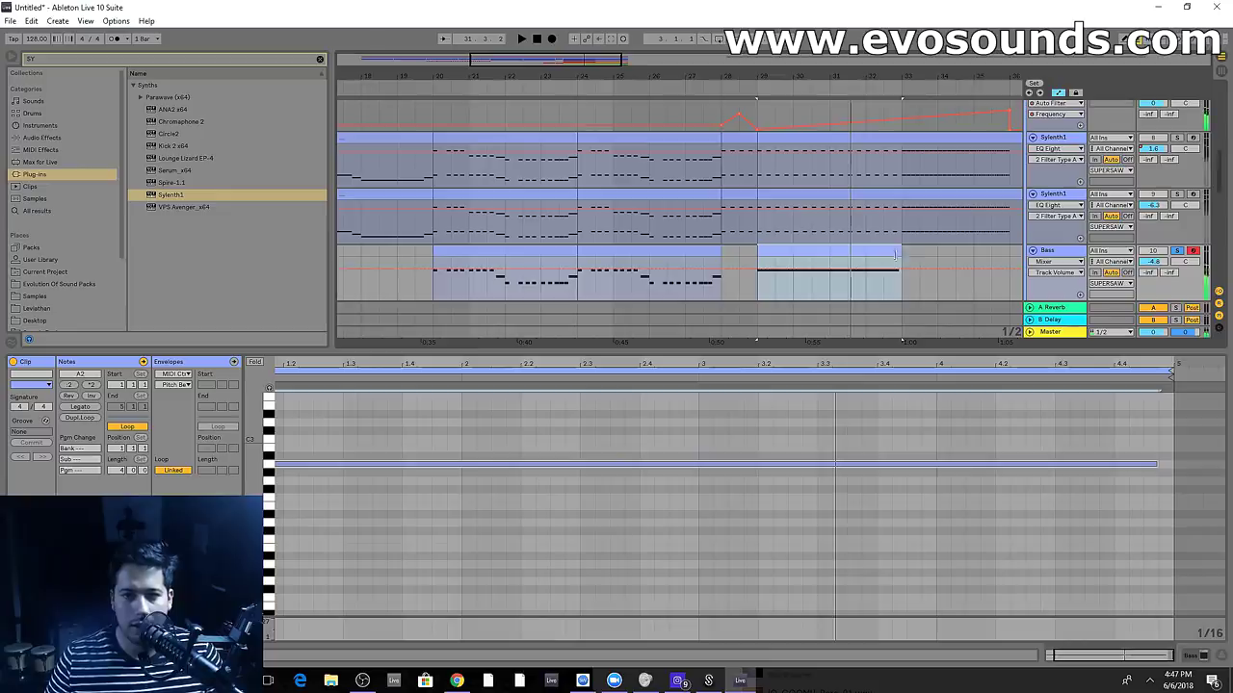
Extend the bar 29 Bass clip to bar 36 and consolidate the section from bar 29 to 36 into one clip
click(1008, 259)
click(757, 254)
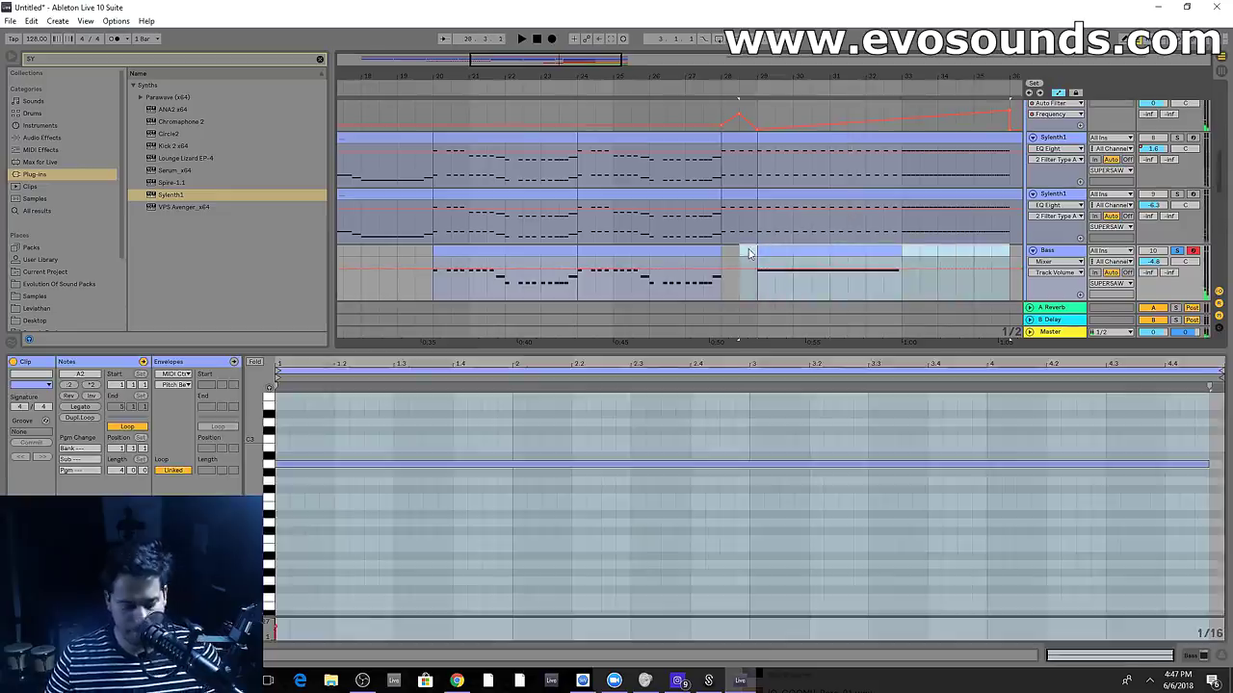
drag(757, 254, 811, 256)
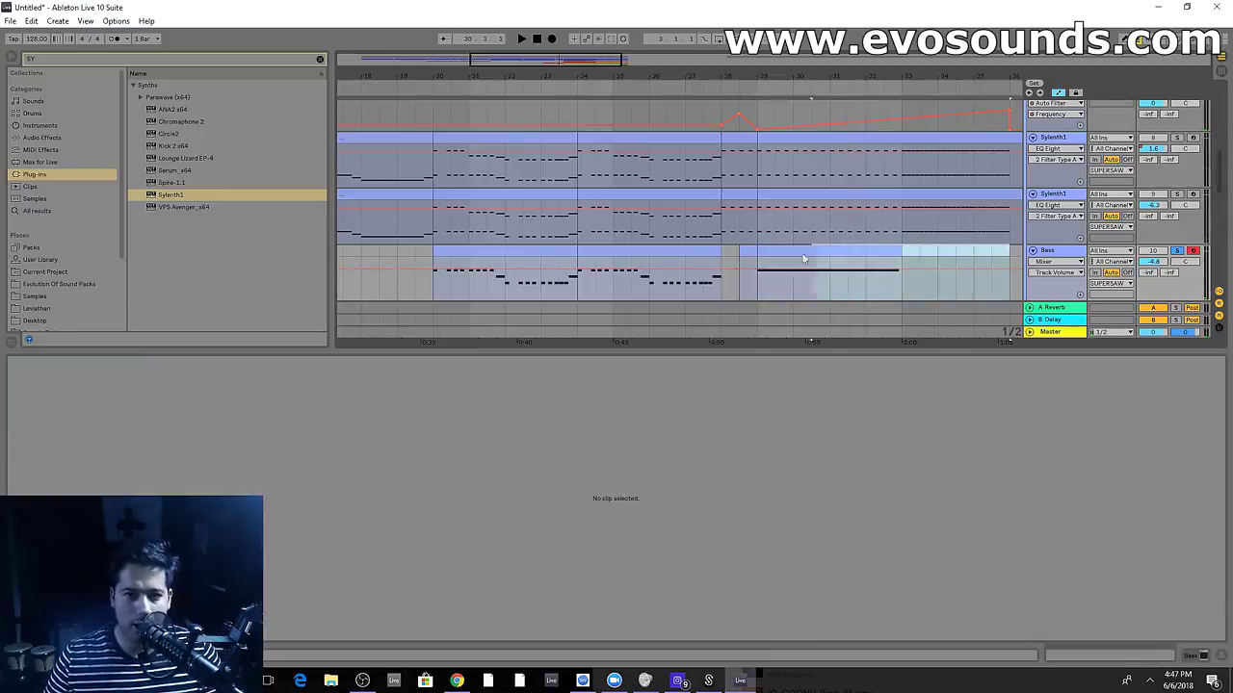
key(ctrl+j)
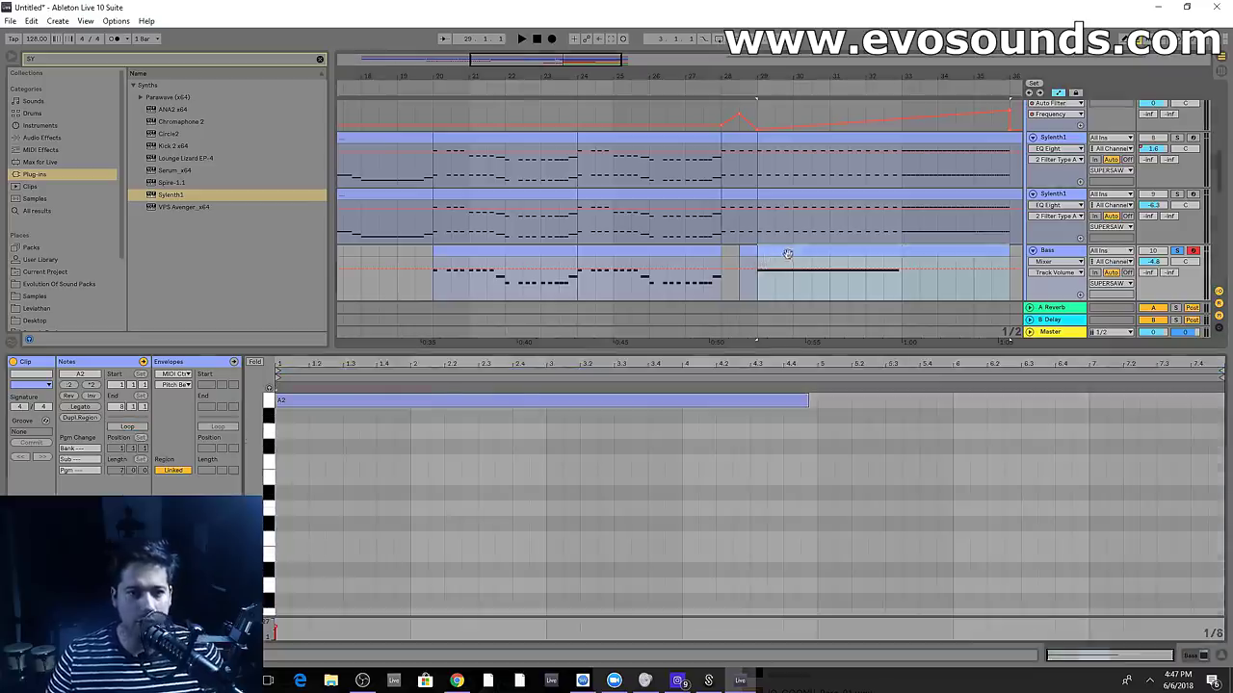
Lengthen the A2 note of the consolidated Bass clip to the clip's end at bar 36
click(749, 262)
drag(758, 276, 757, 276)
click(773, 261)
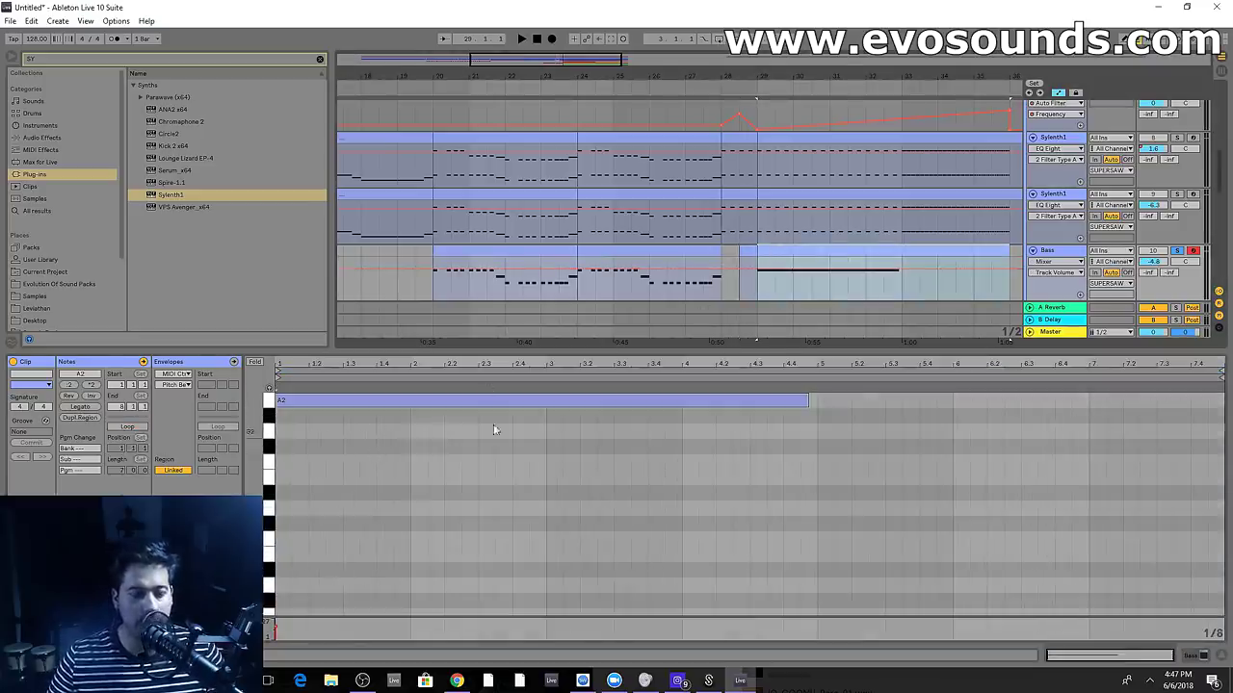
drag(812, 445, 1214, 448)
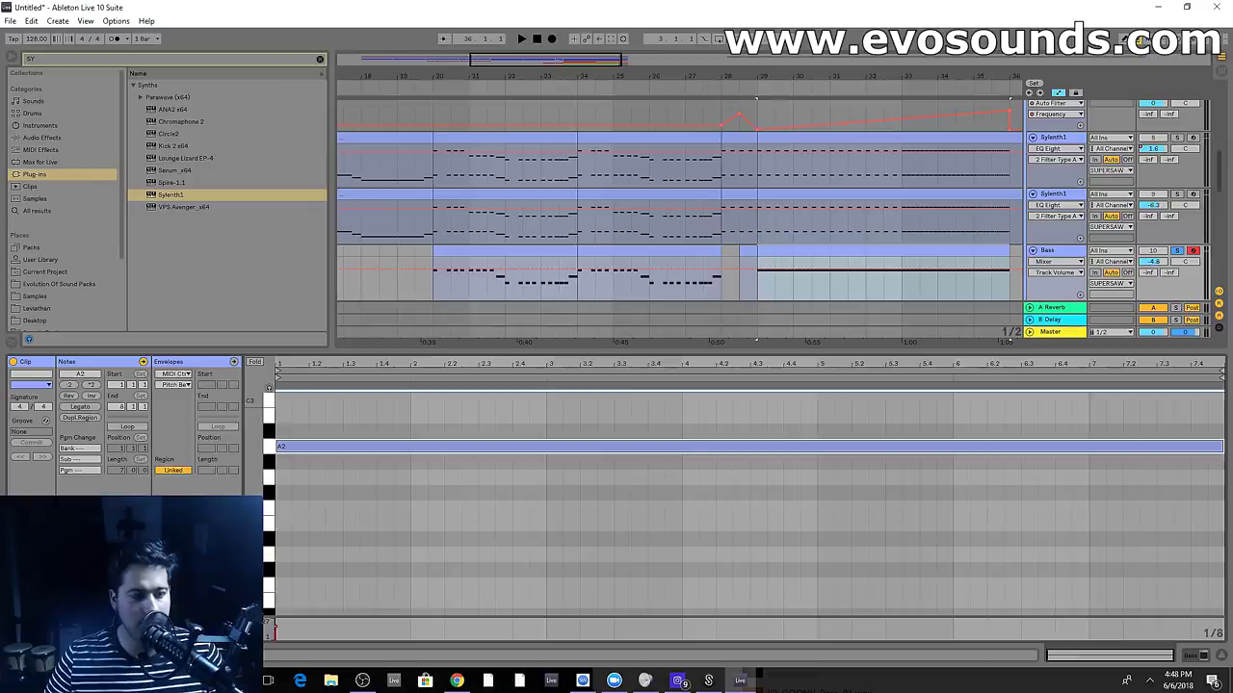
Draw a Pitch Bend envelope in the long Bass clip rising from zero to 8191 near the end, then dropping vertically to zero
click(251, 517)
drag(300, 517, 1173, 397)
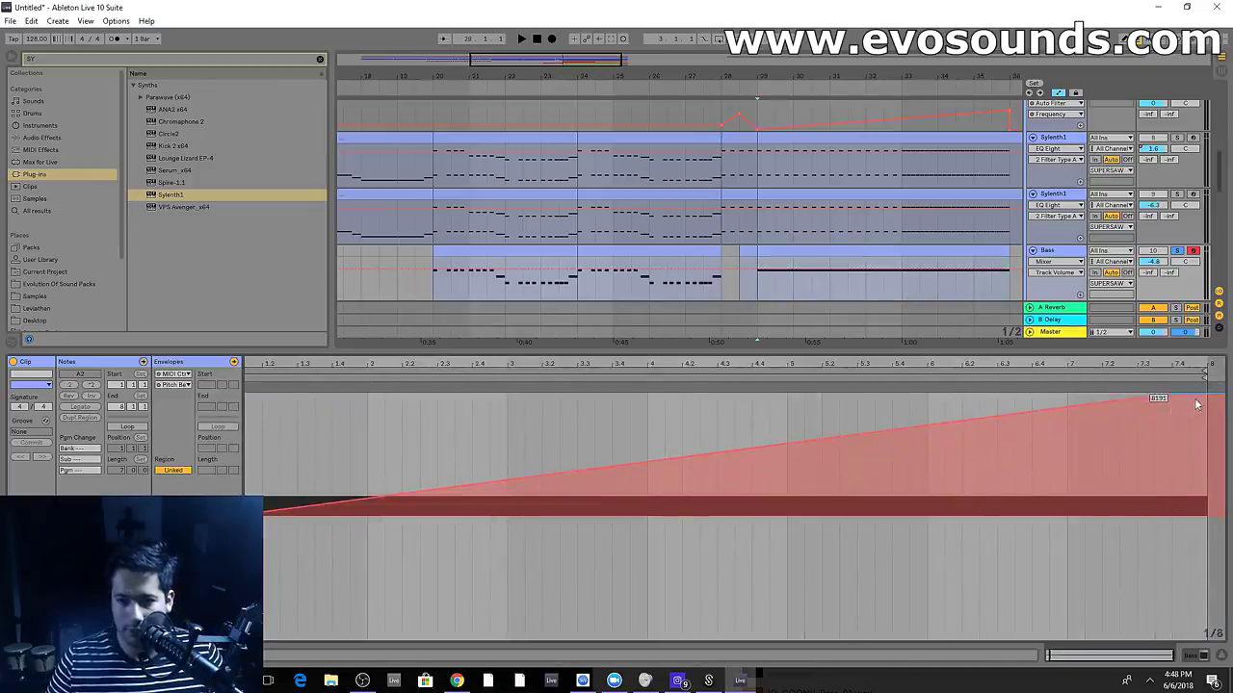
drag(1198, 514, 1207, 516)
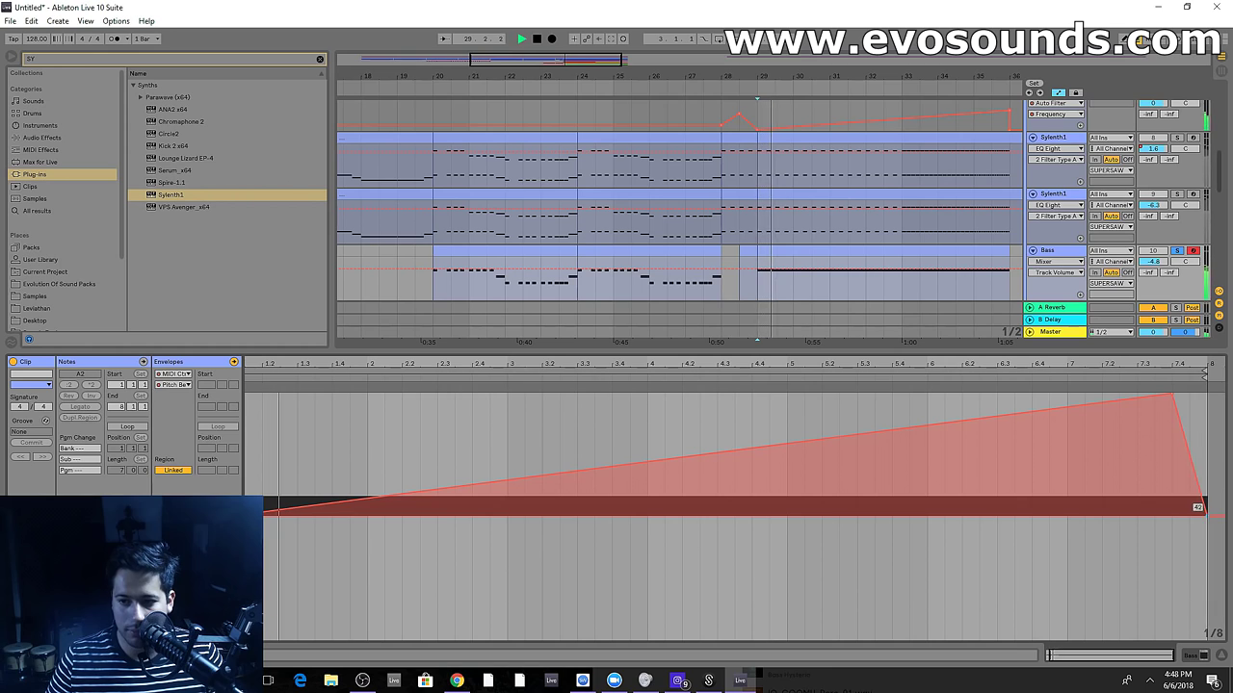
drag(1173, 398, 1191, 398)
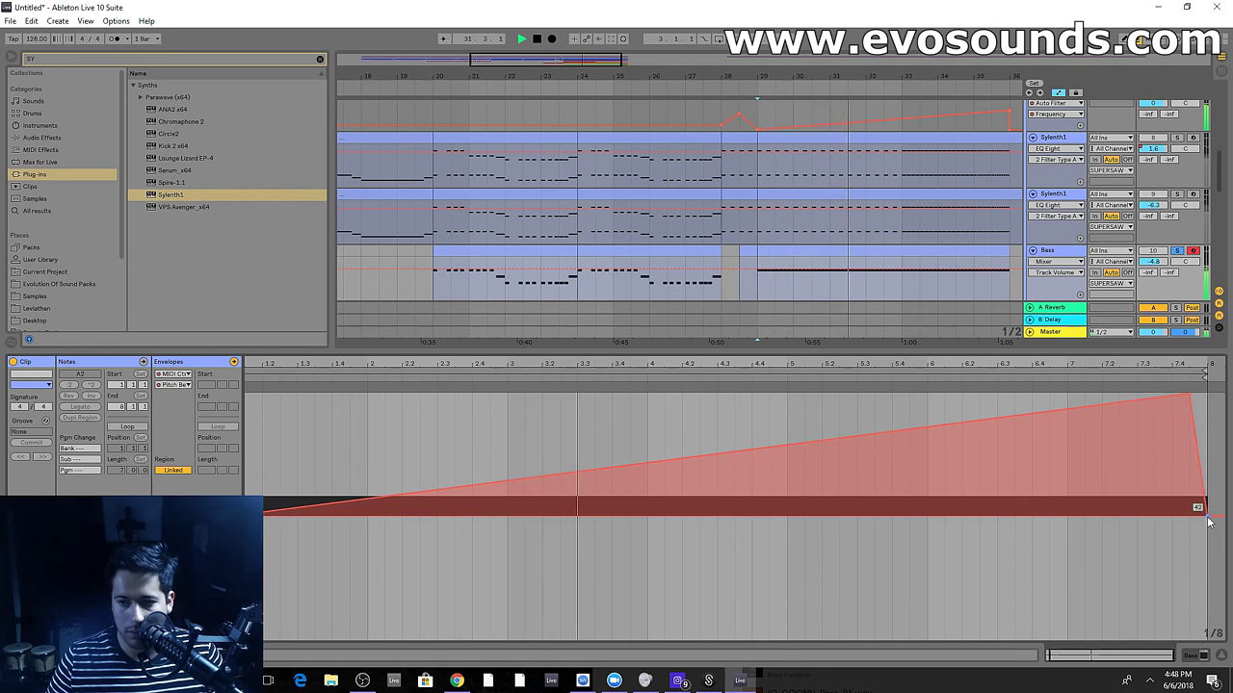
drag(1204, 513, 1191, 513)
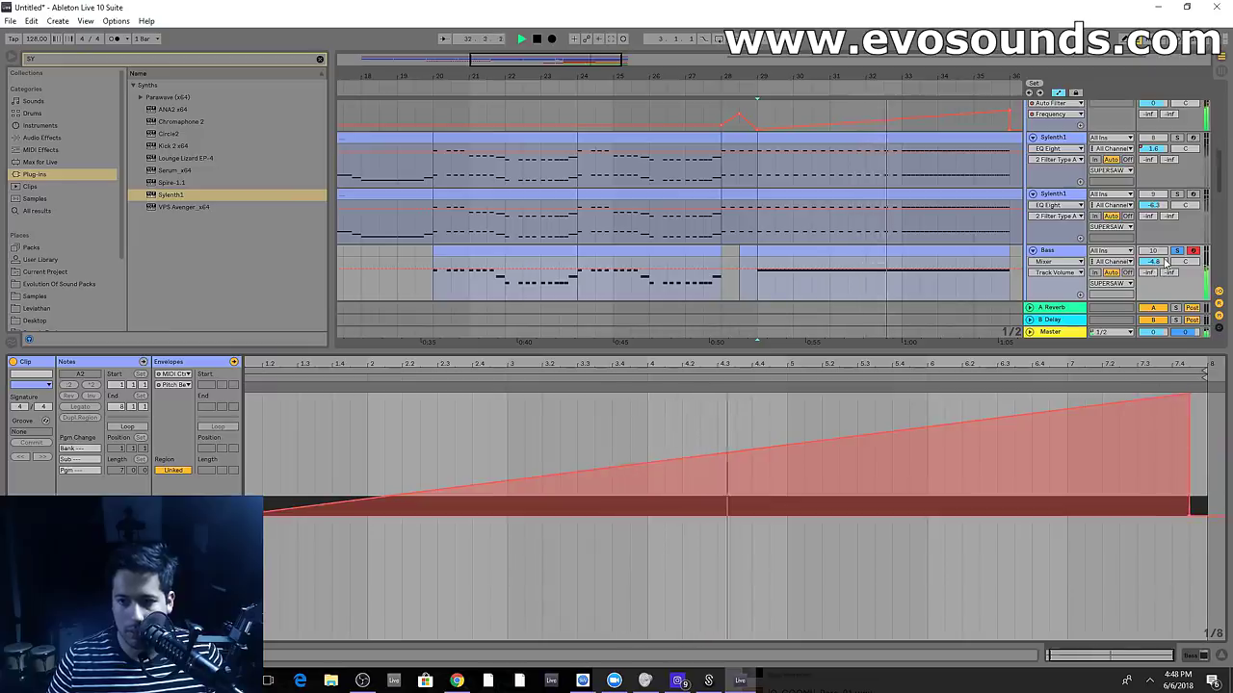
Clear the Bass solo and listen to the full build-up from bar 29 through the fill after bar 36
drag(1044, 350, 1044, 616)
drag(761, 77, 440, 79)
scroll(742, 353, down, 5)
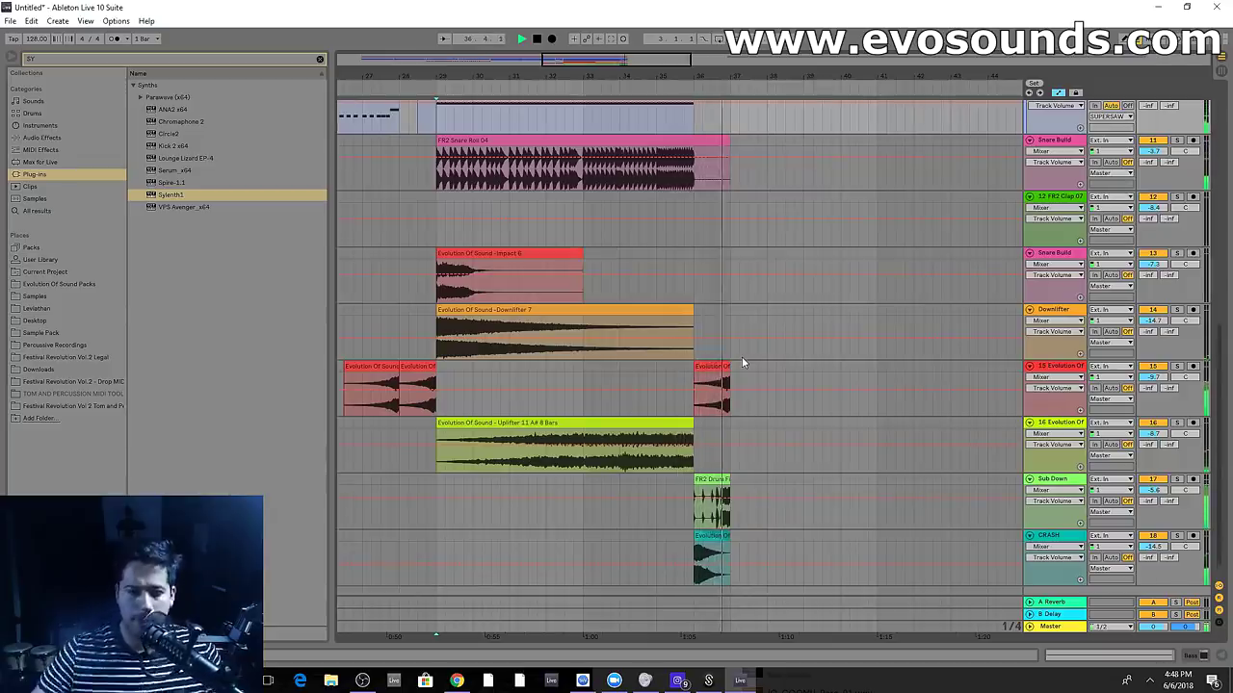
drag(591, 63, 472, 43)
scroll(690, 341, up, 5)
scroll(704, 334, up, 2)
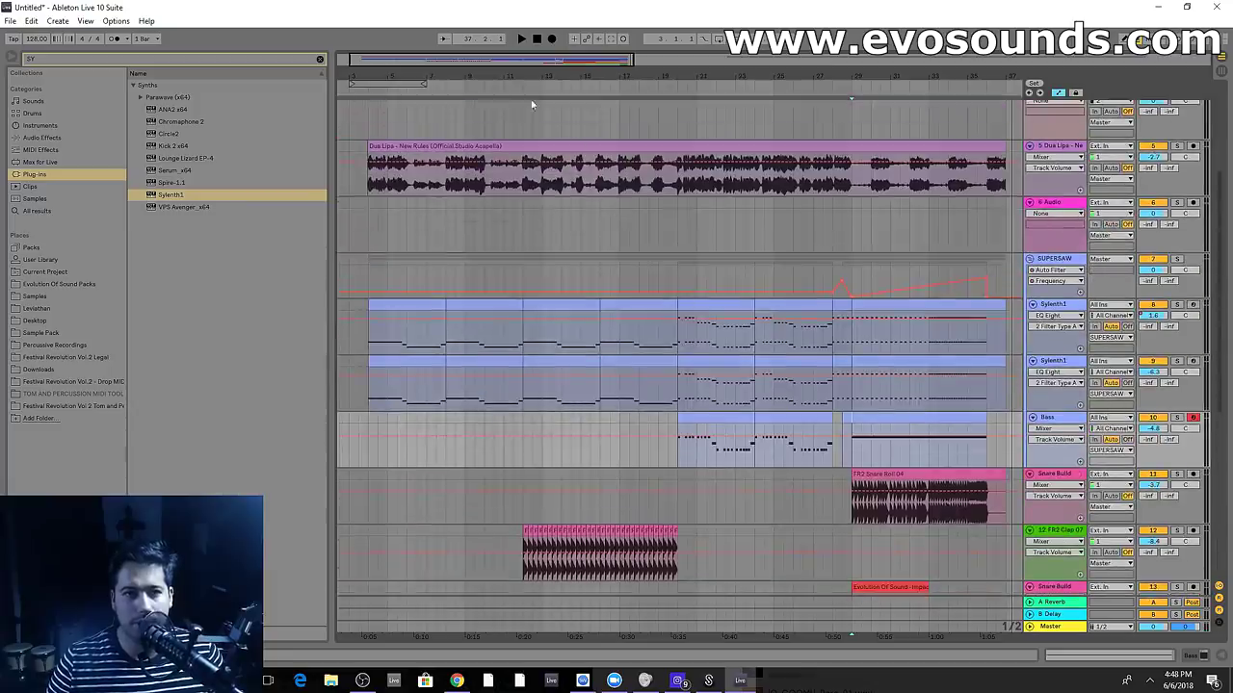
Delete the second New Rules acapella clip starting at bar 49
drag(535, 61, 692, 74)
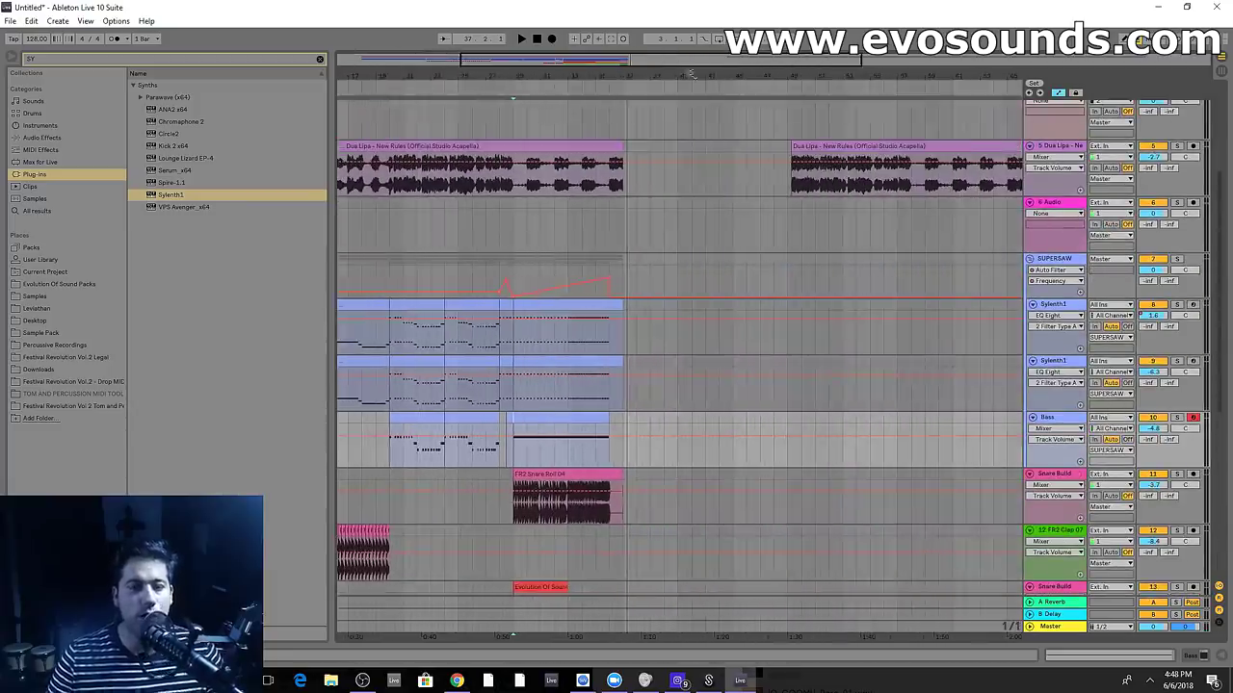
click(828, 149)
key(Delete)
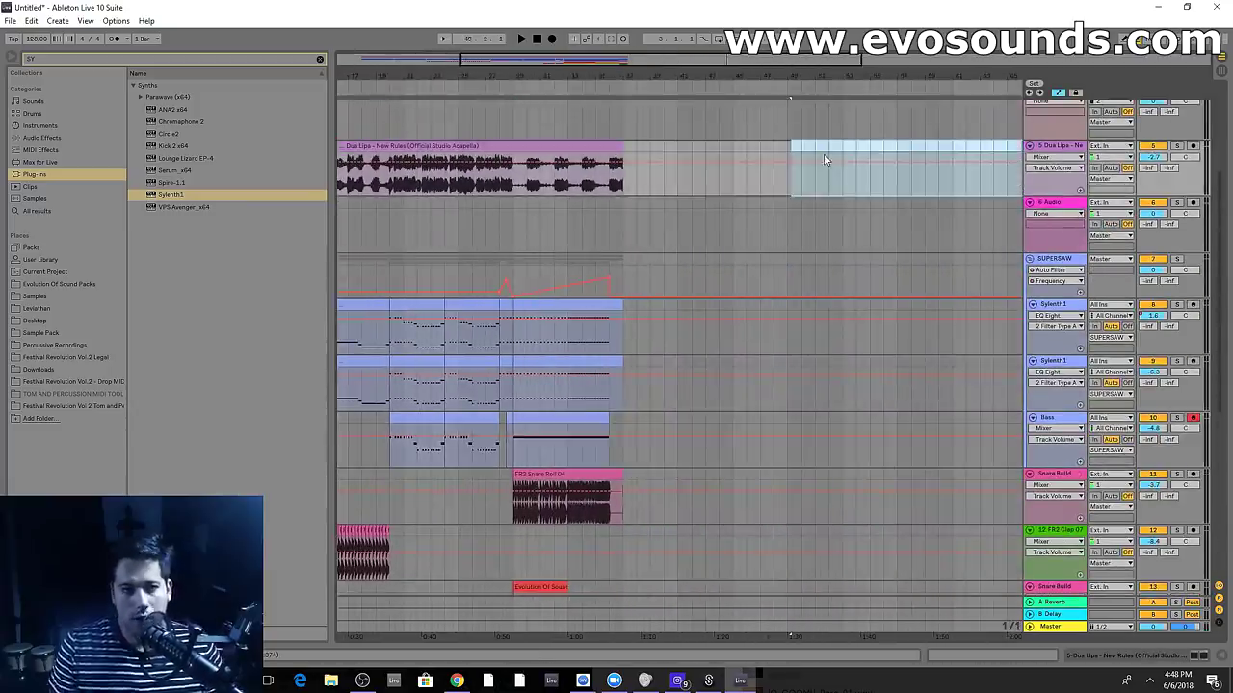
Clear the browser search and look through both big room kick folders in the Festival Revolution Vol.2 Legal samples
click(60, 357)
click(320, 60)
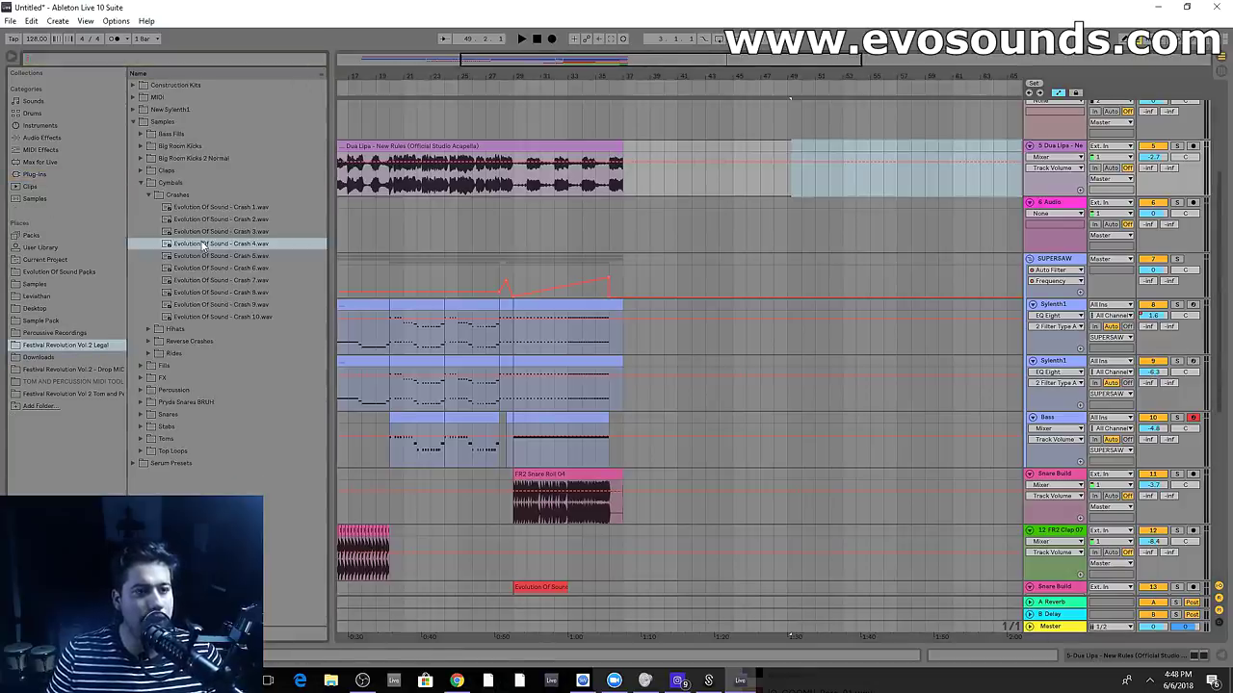
click(148, 195)
click(141, 183)
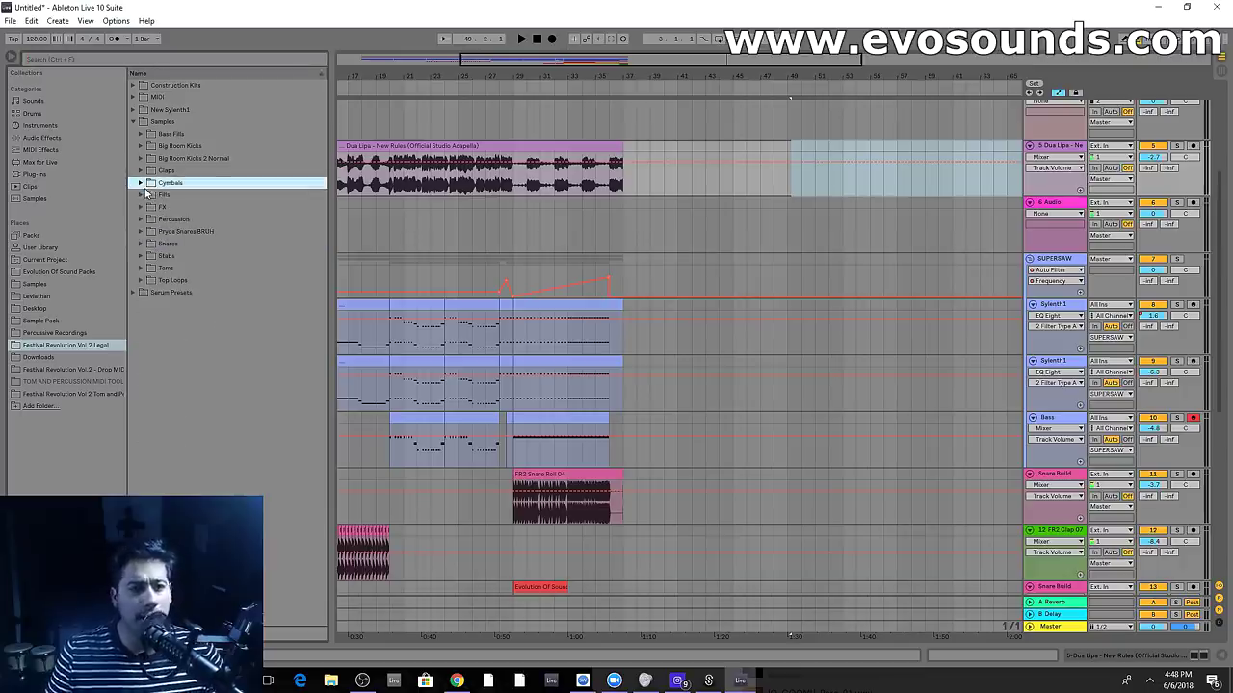
click(141, 158)
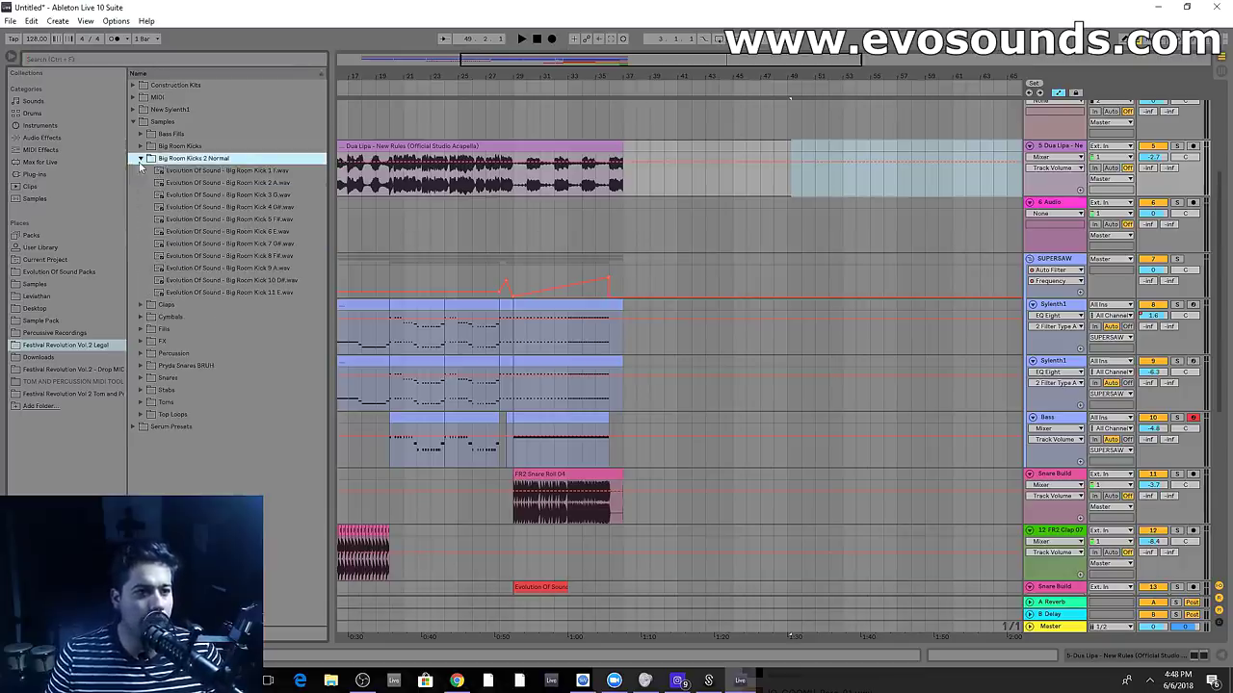
click(141, 145)
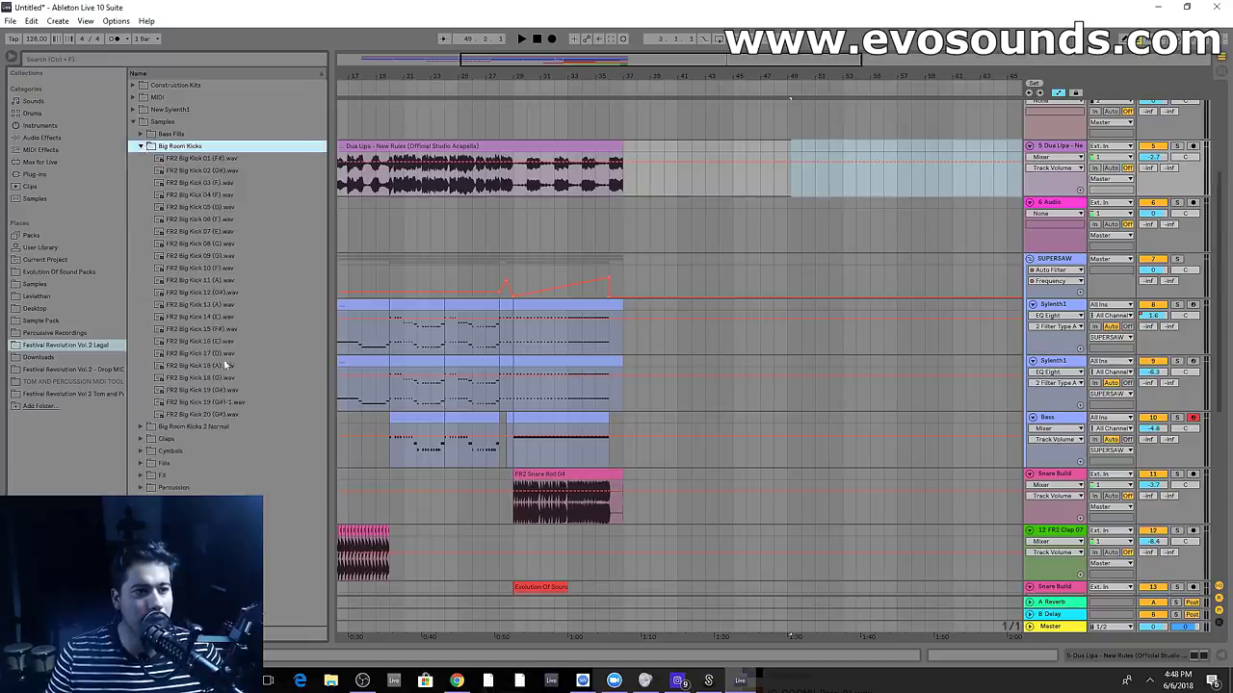
click(140, 145)
click(140, 158)
click(141, 146)
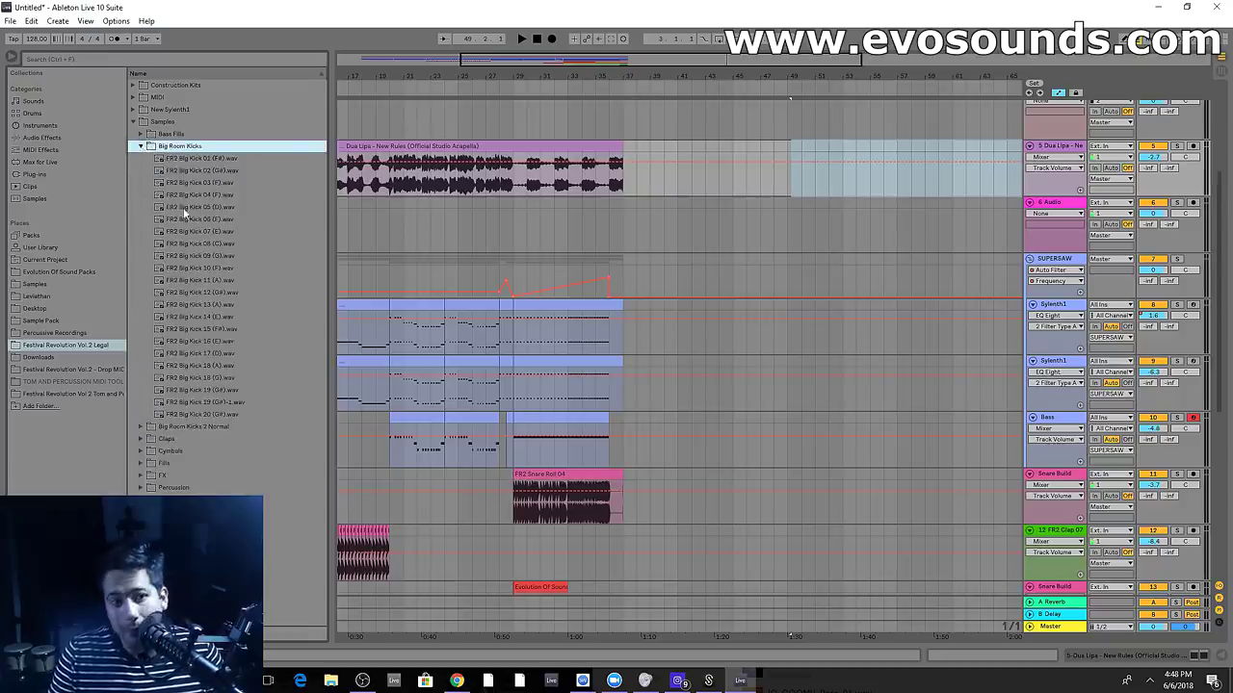
Browse the Big Room Kicks 2 Normal folder and place Big Room Kick 2 A in the arrangement
click(140, 148)
click(142, 159)
click(166, 175)
click(222, 185)
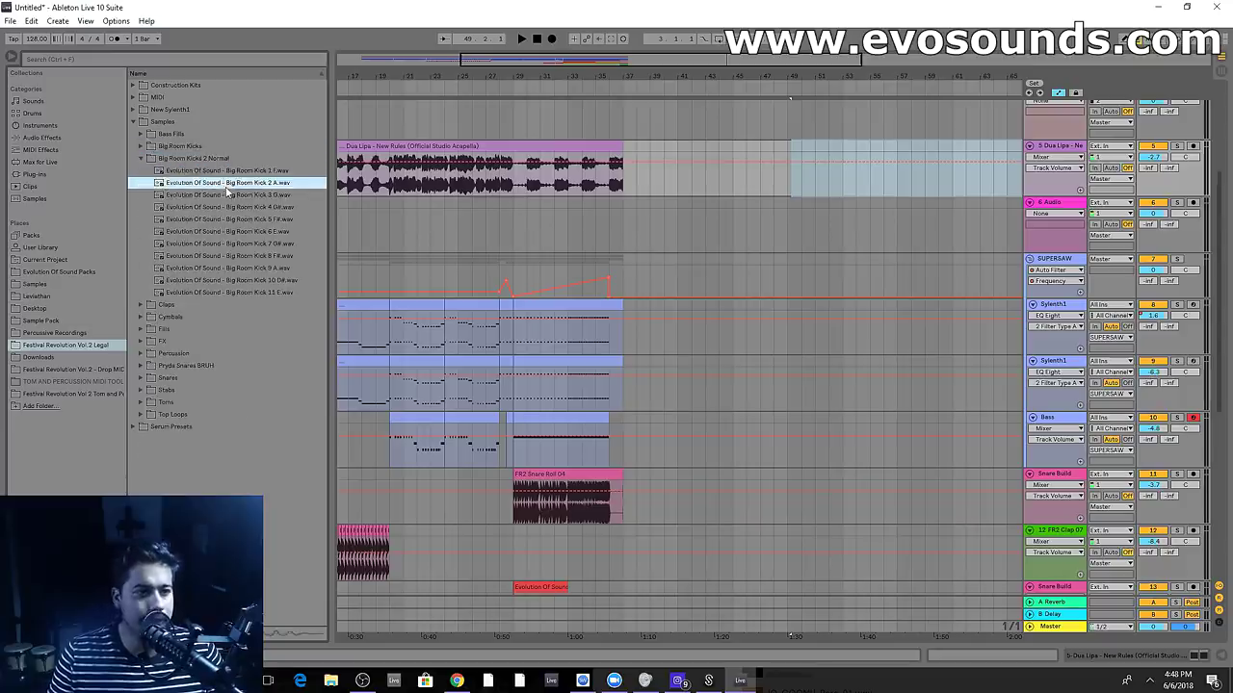
click(240, 199)
click(240, 183)
click(693, 171)
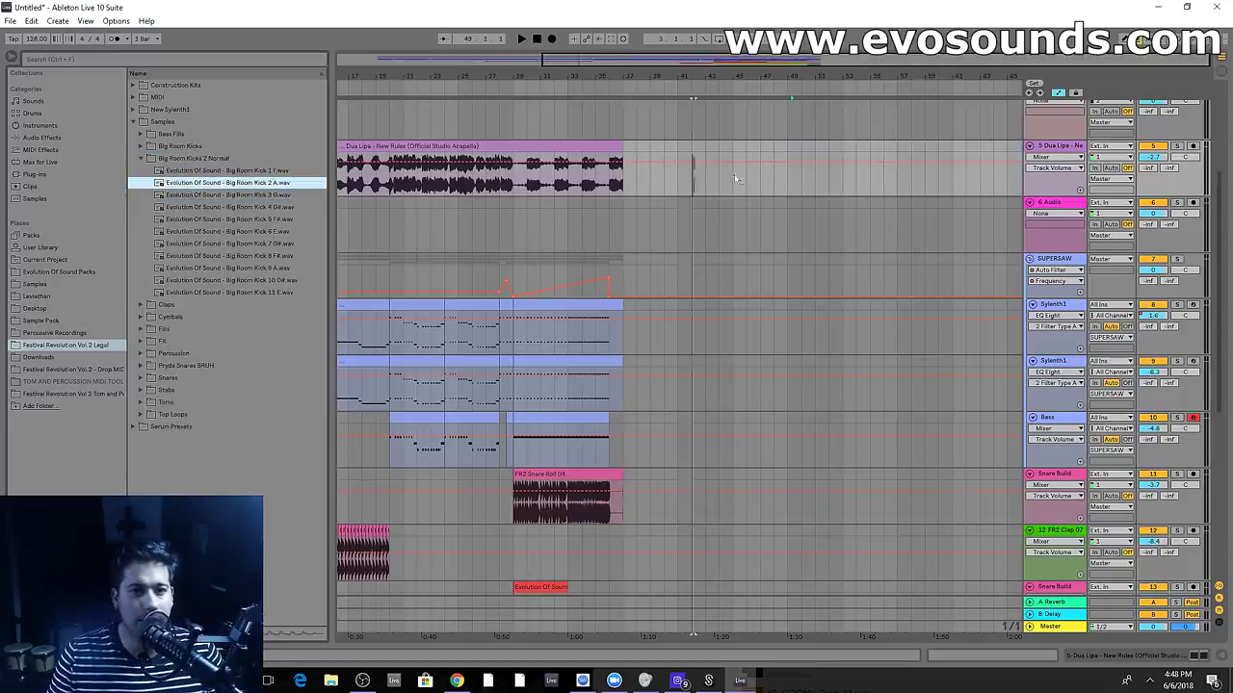
drag(686, 186, 685, 182)
Move the kick clip to bar 37 on the empty audio track below the acapella and set that track's volume to -7.8
drag(694, 76, 770, 120)
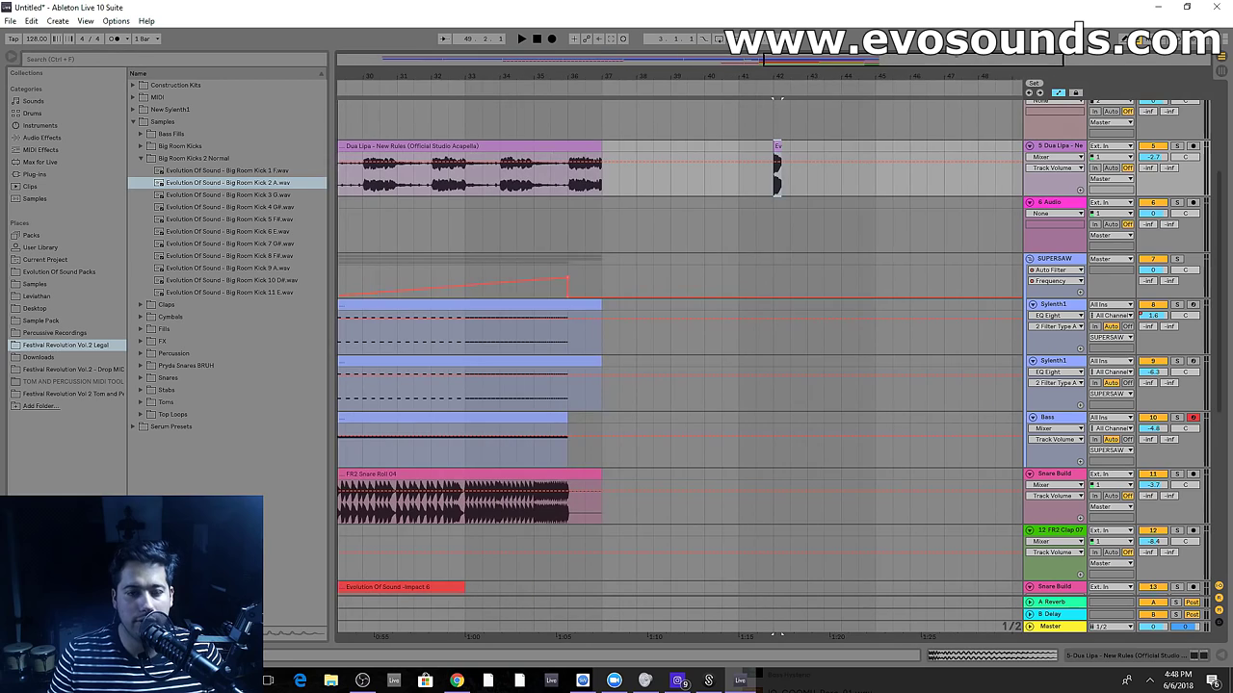
click(542, 217)
key(space)
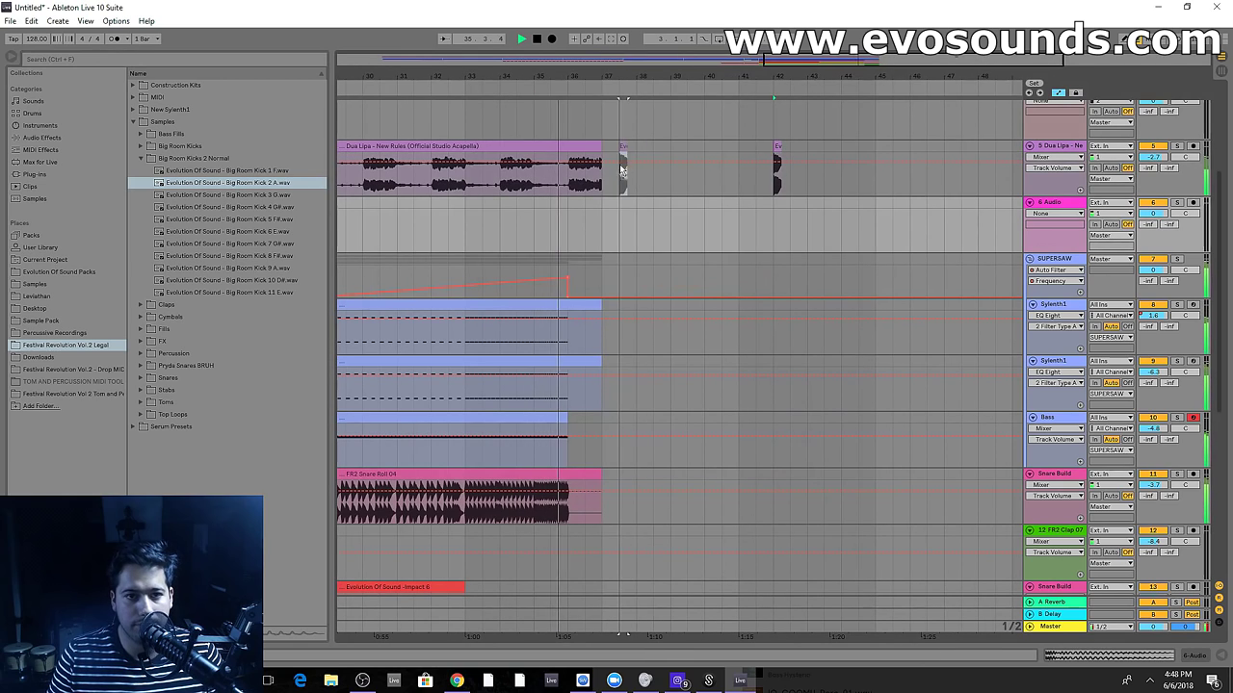
drag(609, 175, 606, 222)
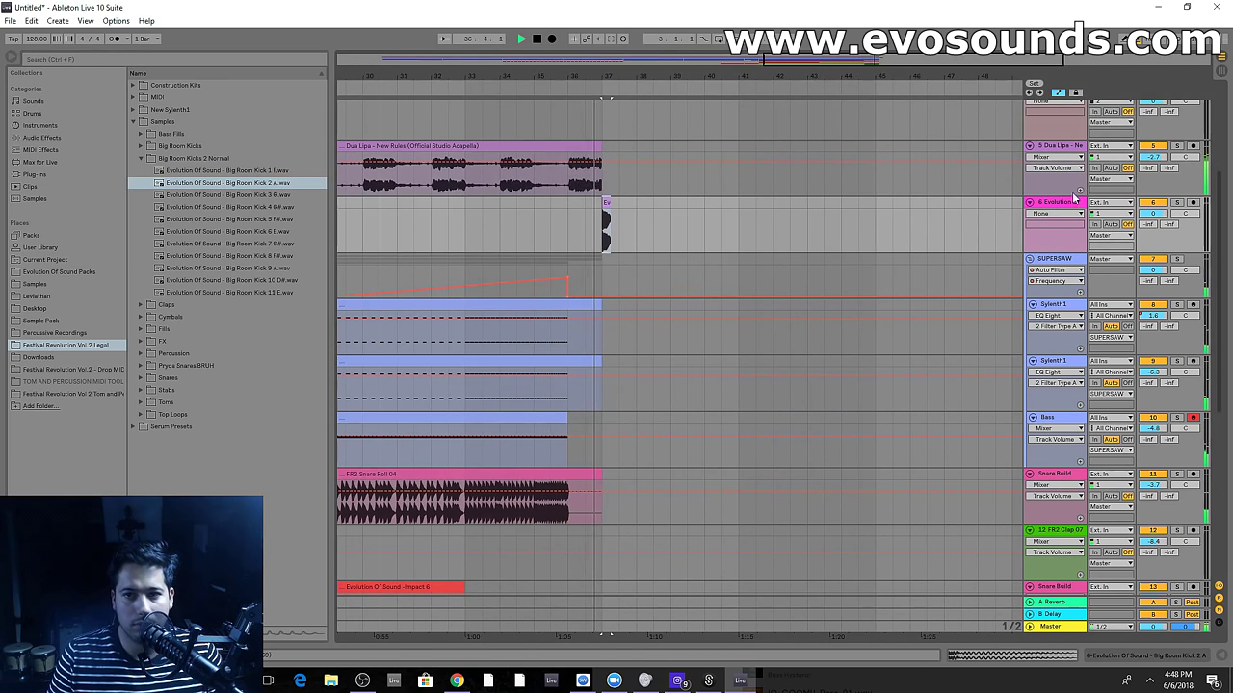
click(546, 256)
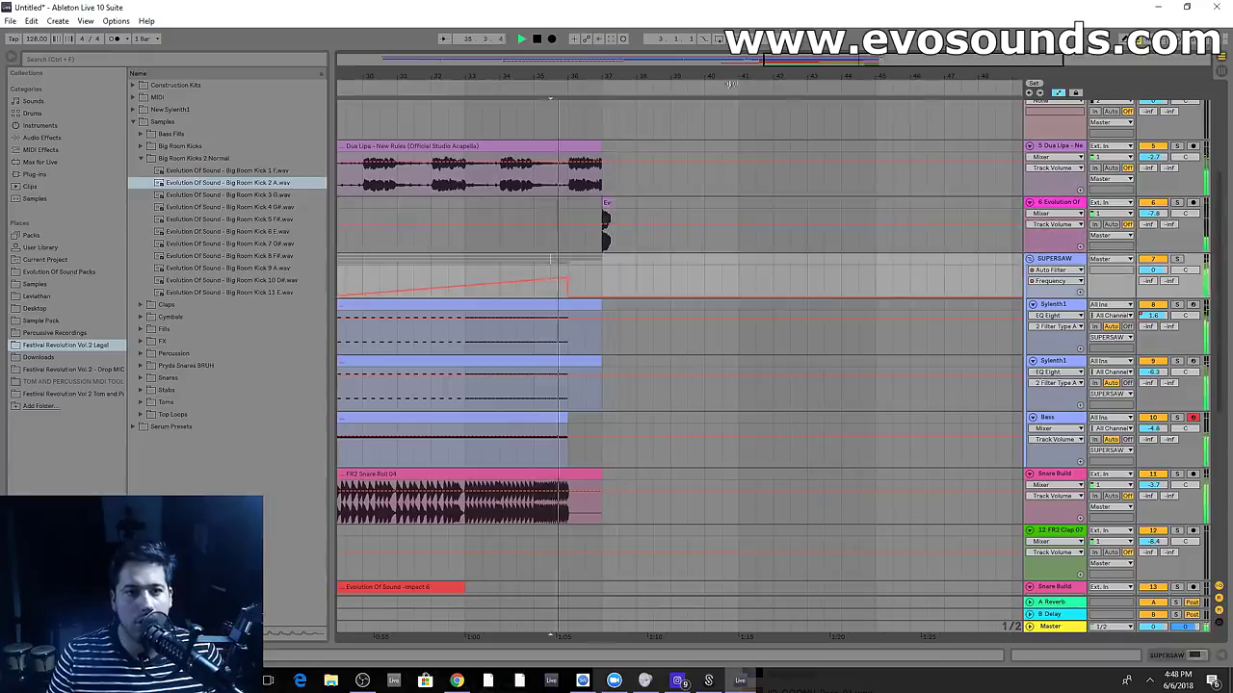
Duplicate the kick clip on every beat from bar 37 to one beat past bar 41
drag(819, 63, 806, 145)
click(546, 204)
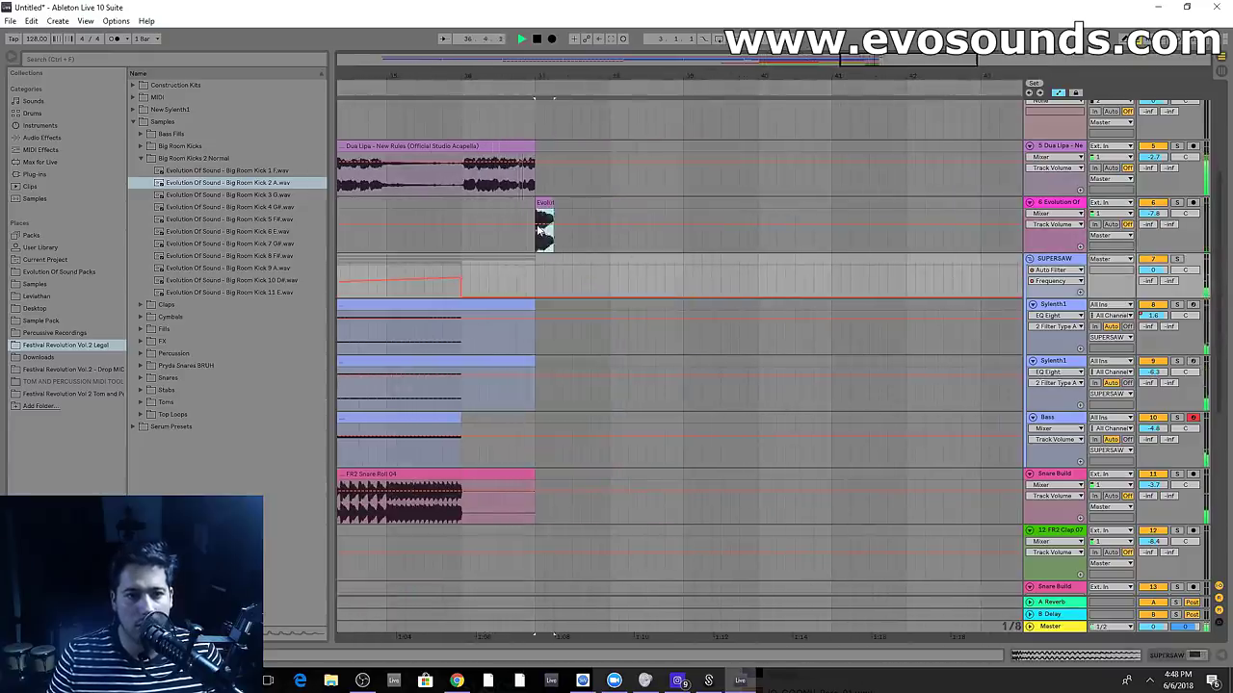
key(ctrl+d)
key(ctrl+d)
key(ctrl+d)
key(ctrl+d)
key(ctrl+d)
key(ctrl+d)
key(ctrl+d)
key(ctrl+d)
key(ctrl+d)
key(ctrl+d)
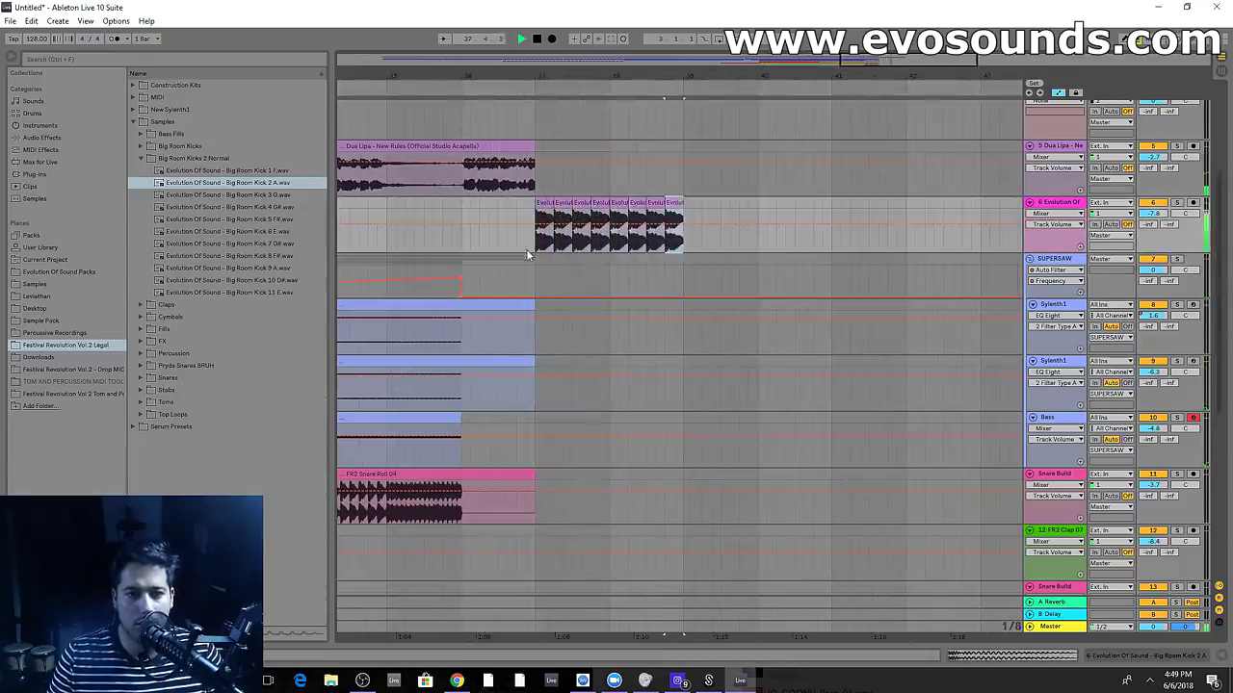
key(ctrl+d)
key(ctrl+d)
key(ctrl+d)
key(ctrl+d)
key(ctrl+d)
key(ctrl+d)
Copy the last bar of the acapella, from bar 36 to 37, and place the copy at bar 40
mouse_move(847, 63)
mouse_down()
mouse_move(846, 48)
mouse_move(844, 62)
mouse_up()
drag(539, 183, 466, 172)
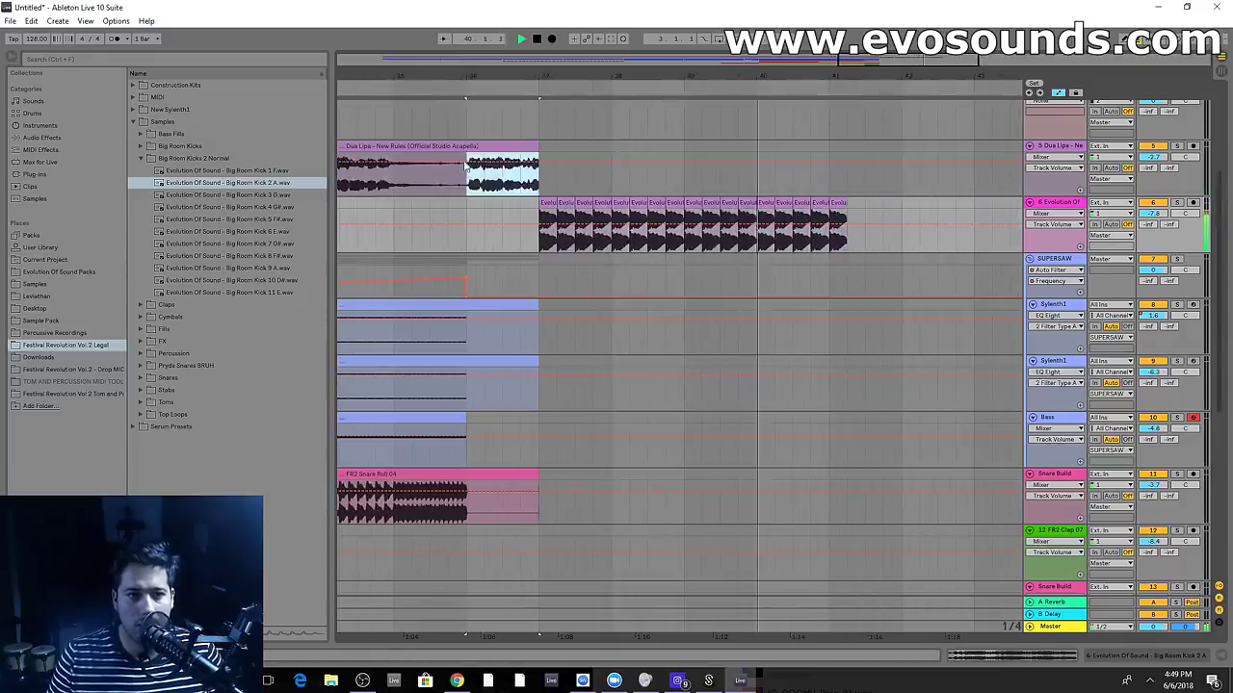
click(792, 178)
key(ctrl+v)
drag(801, 147, 765, 147)
key(space)
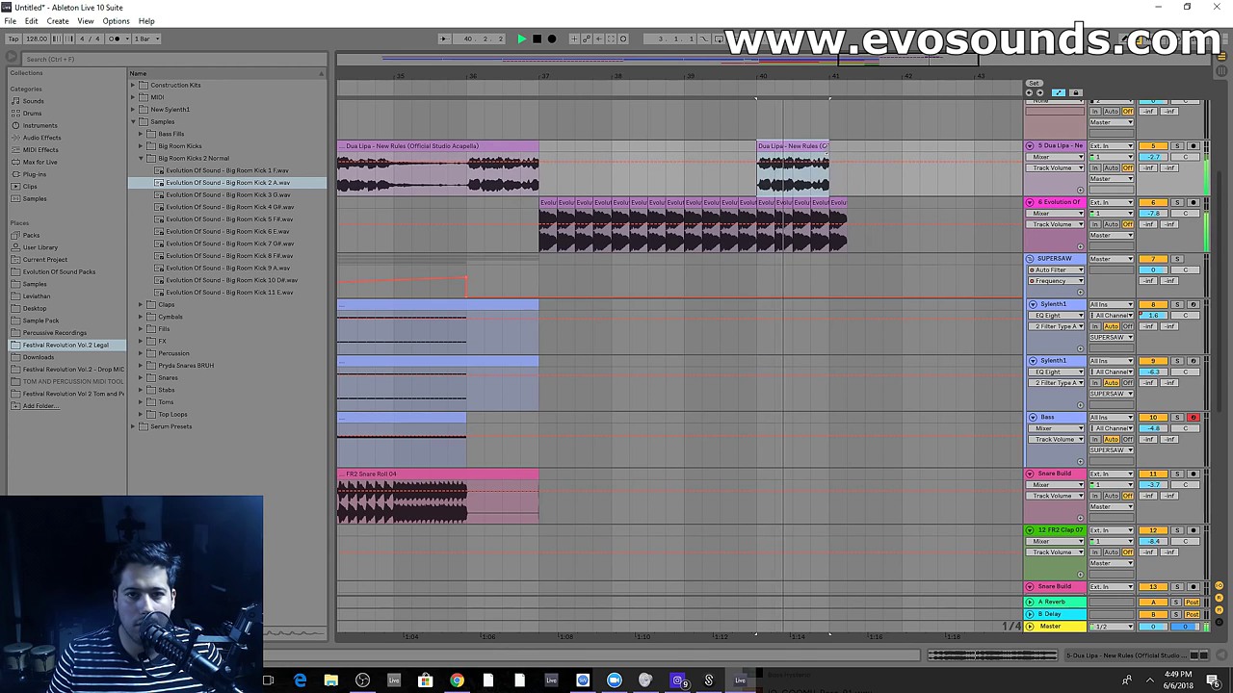
Listen to the acapella lead-in at bar 36 and to its copy over the kicks at bar 40
click(485, 204)
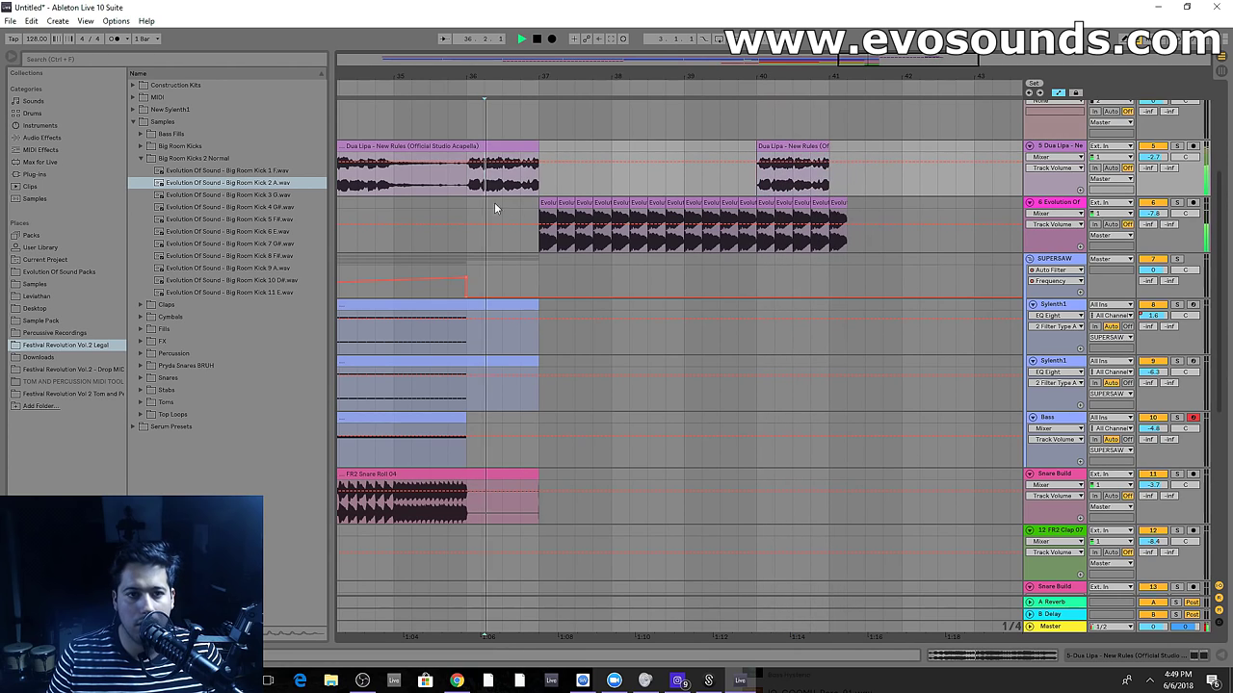
mouse_move(536, 148)
mouse_down()
mouse_move(792, 159)
mouse_move(535, 163)
mouse_up()
click(763, 149)
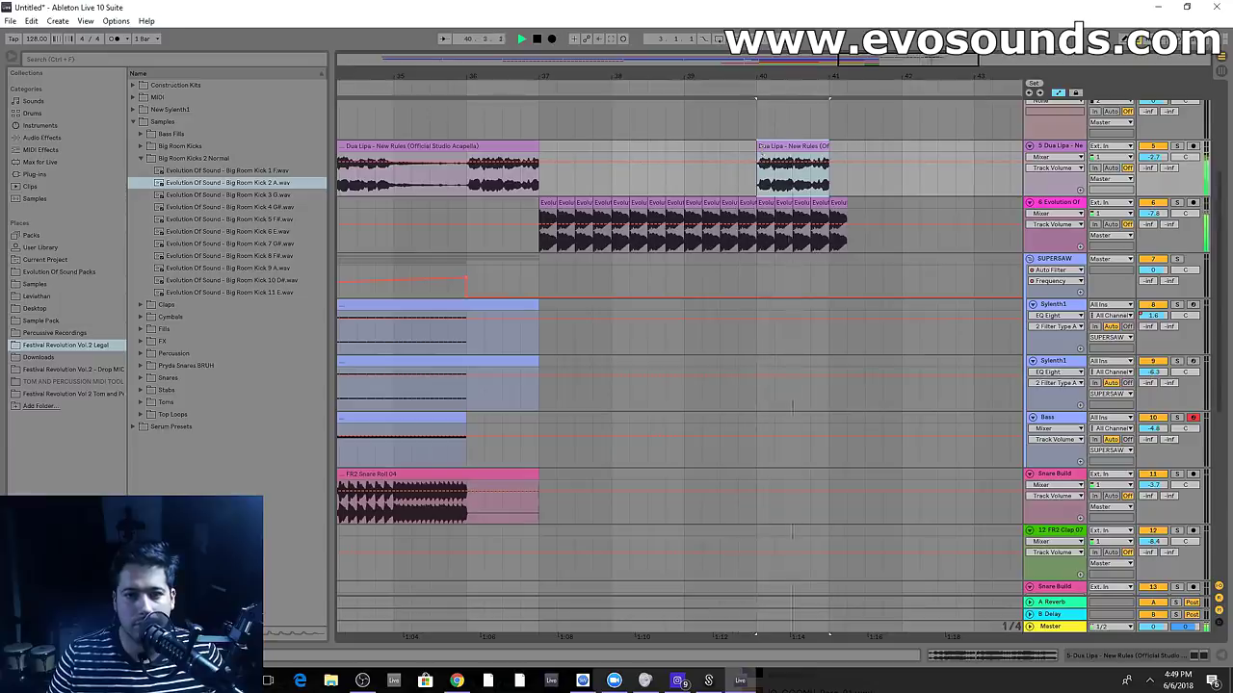
key(space)
drag(758, 77, 753, 147)
key(space)
key(space)
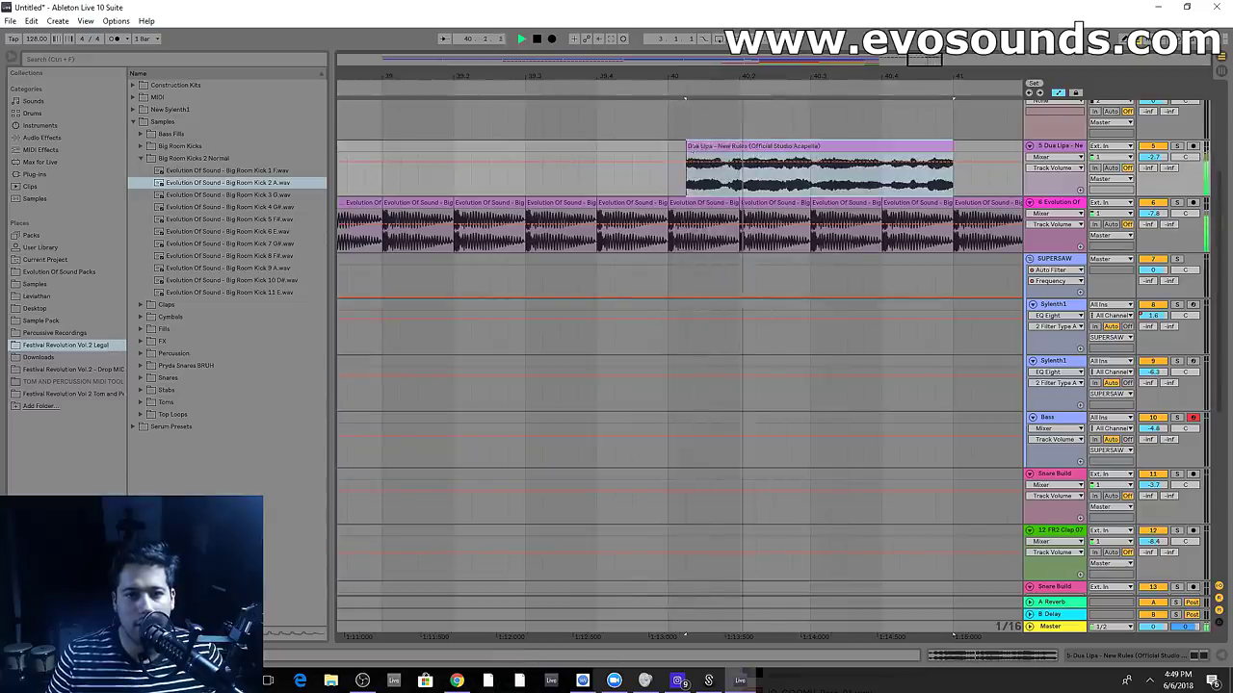
Adjust the start edge of the copied acapella clip so that it begins slightly before bar 40
drag(688, 147, 666, 164)
key(space)
scroll(689, 146, up, 2)
key(space)
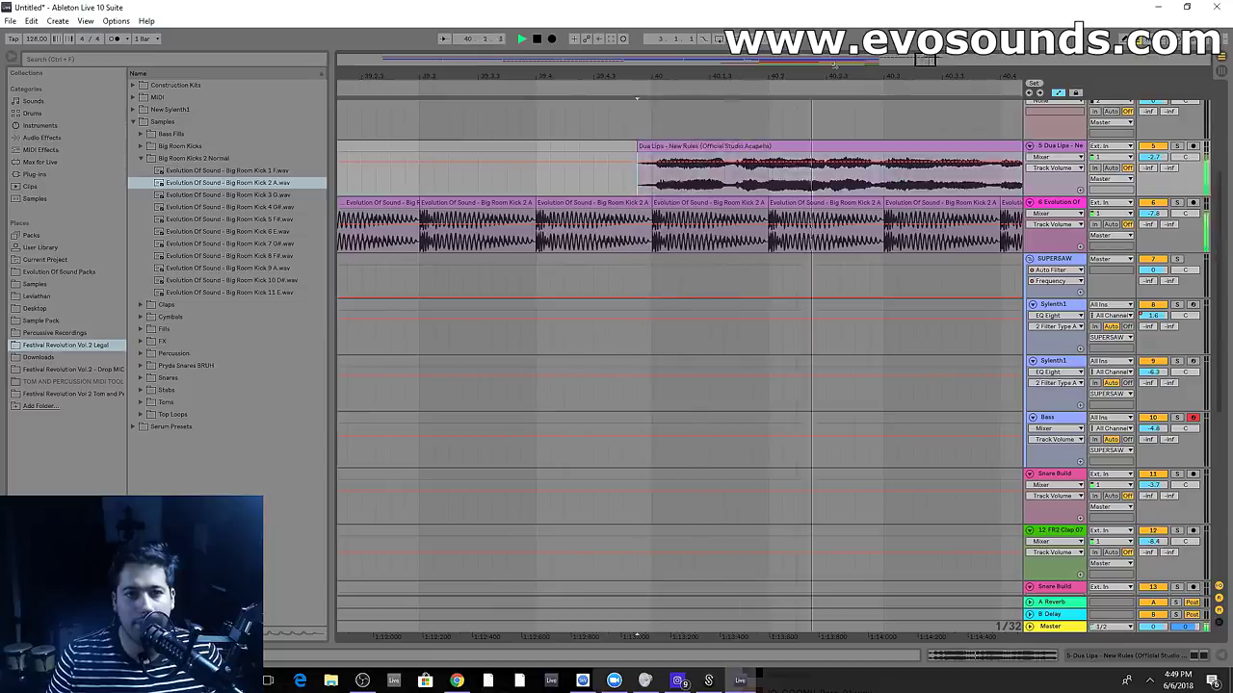
drag(931, 59, 931, 43)
drag(719, 146, 715, 146)
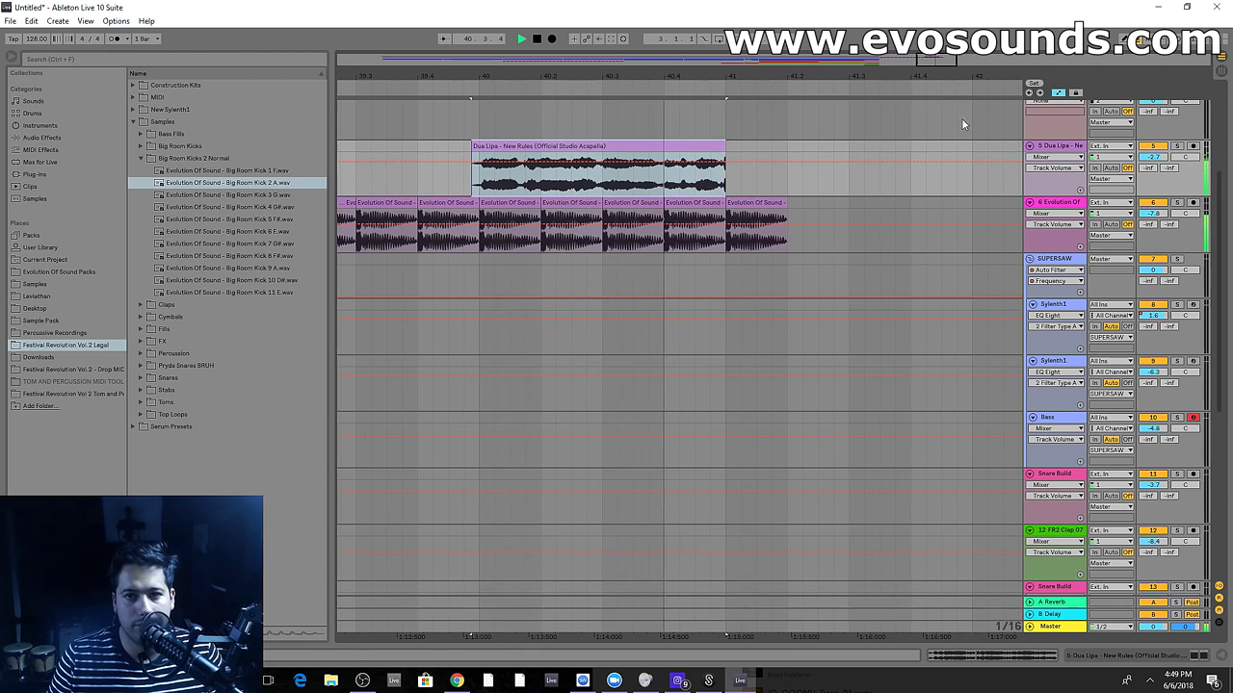
Hide the automation lanes and play the build-up from bar 32
key(space)
key(a)
click(726, 148)
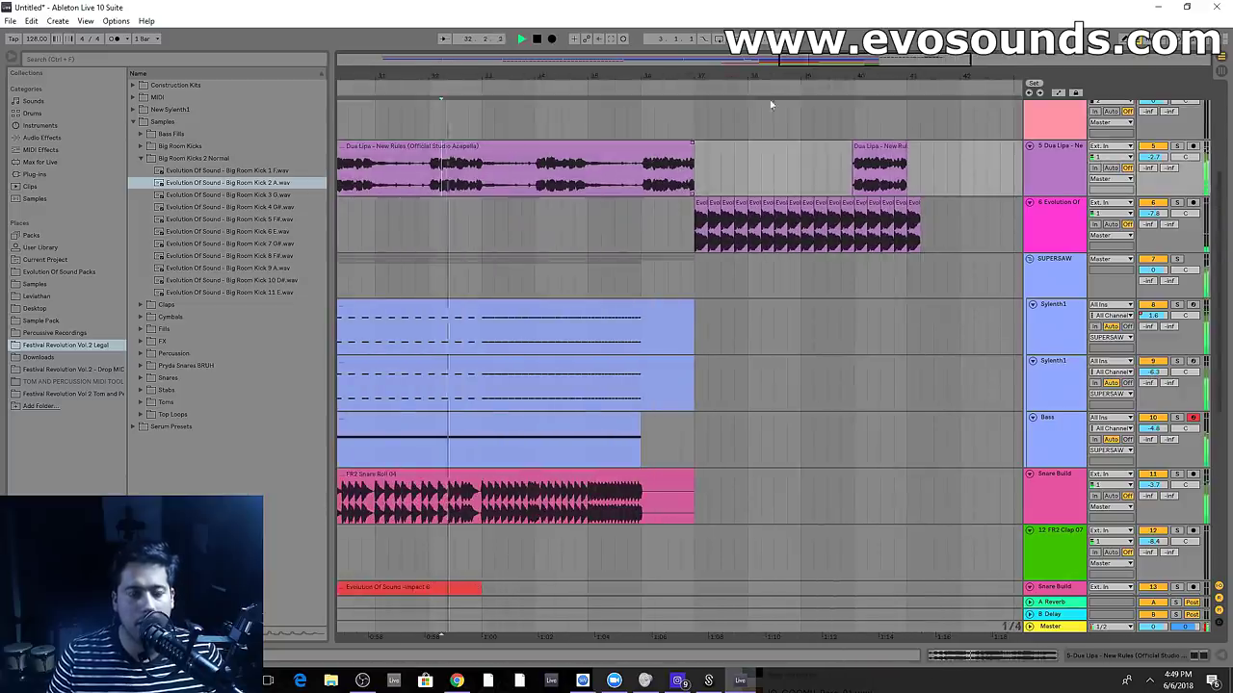
key(space)
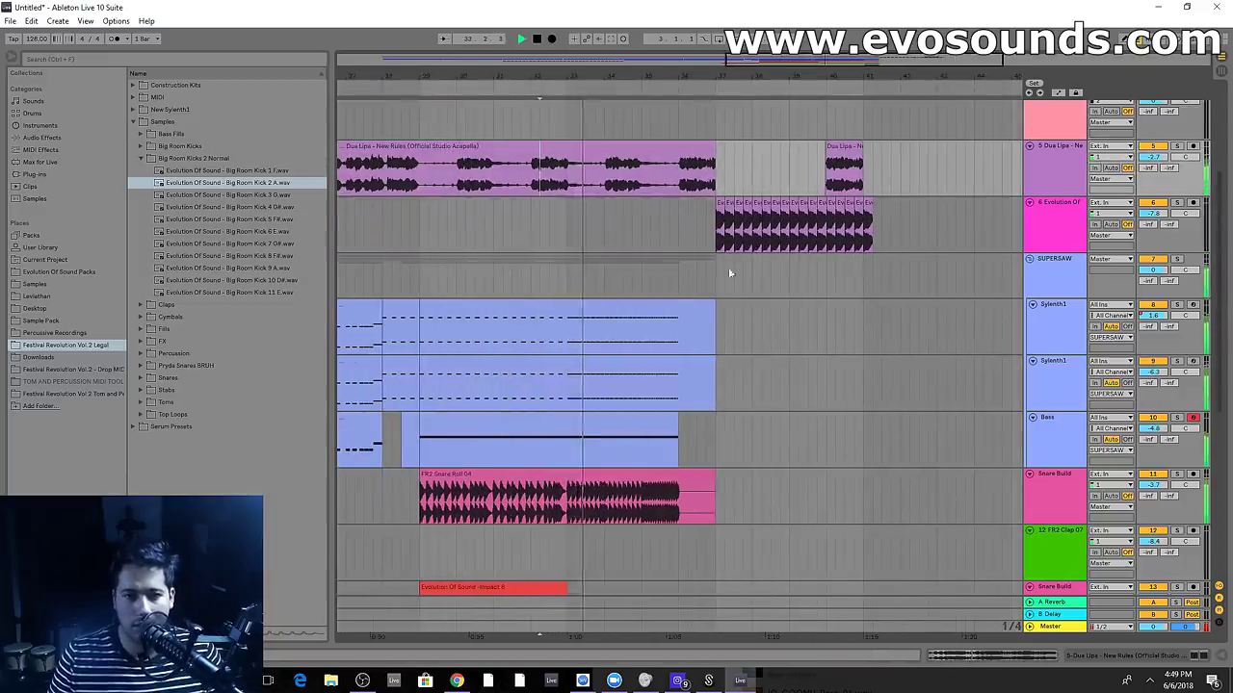
Balance the mixer by setting the kick track to -6.3, the second Sylenth1 to -9.2 and the snare roll track to -6.5
key(Tab)
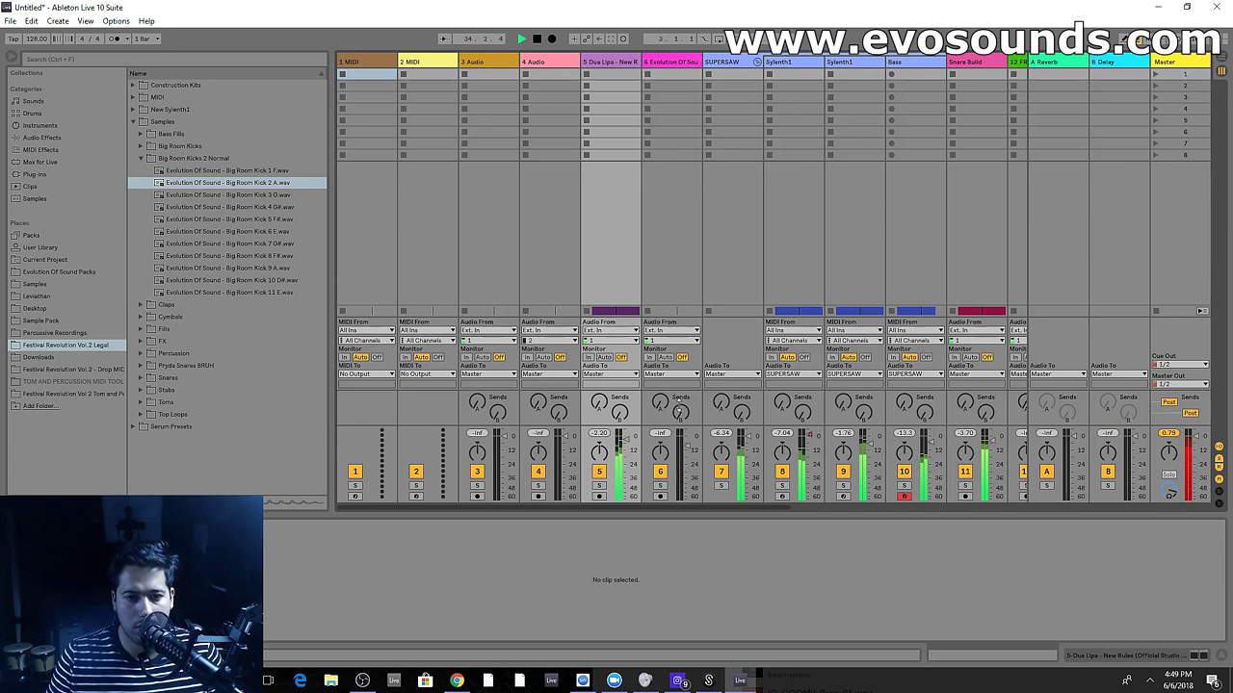
drag(679, 405, 677, 321)
drag(649, 511, 770, 378)
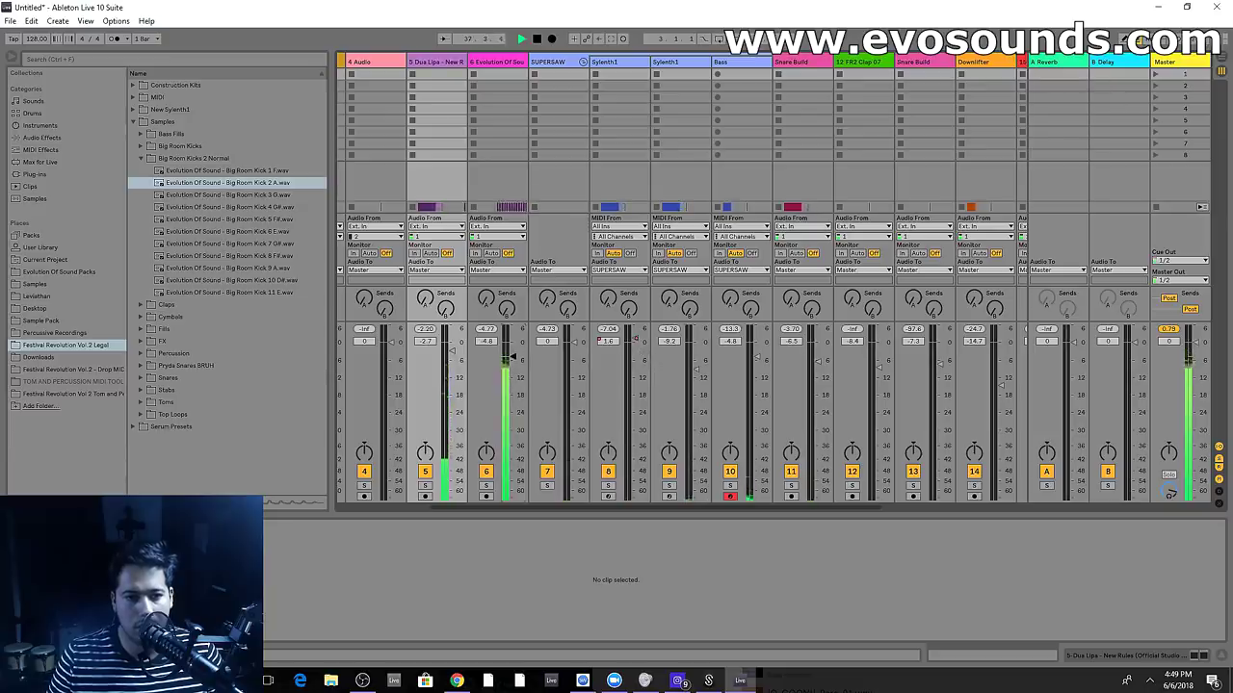
key(Tab)
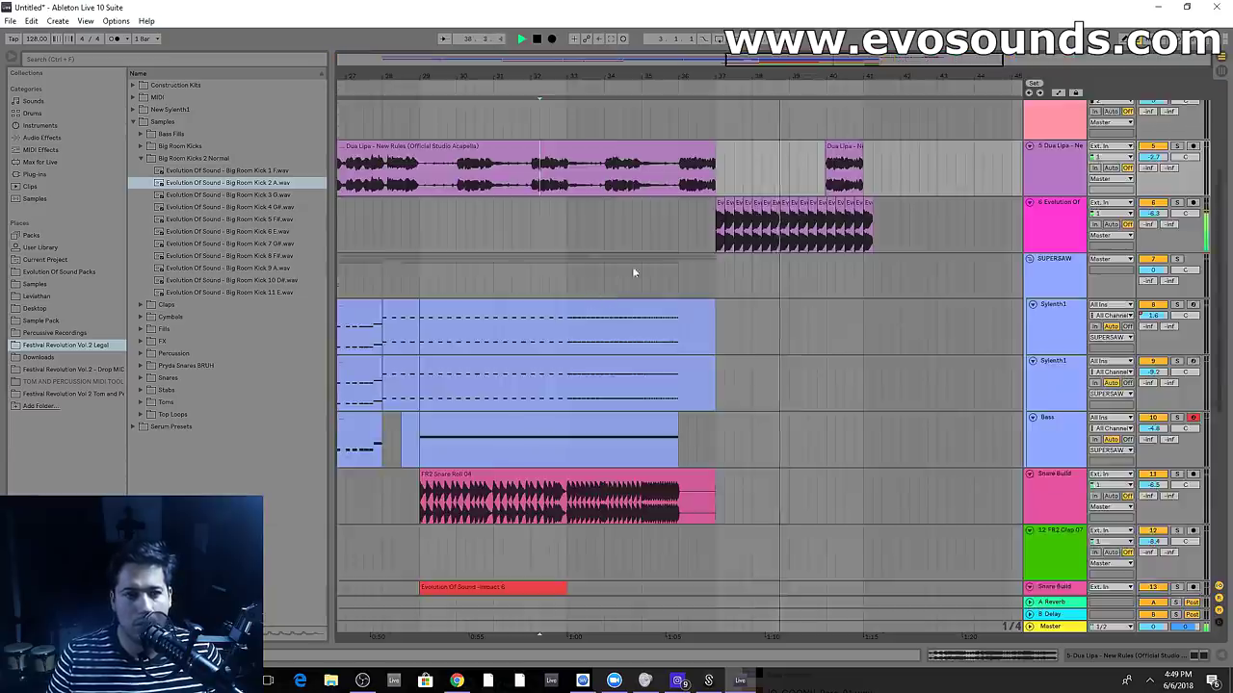
Insert a MIDI track below the kick track and load the Sylenth1 plug-in onto it
scroll(732, 202, up, 2)
click(1037, 275)
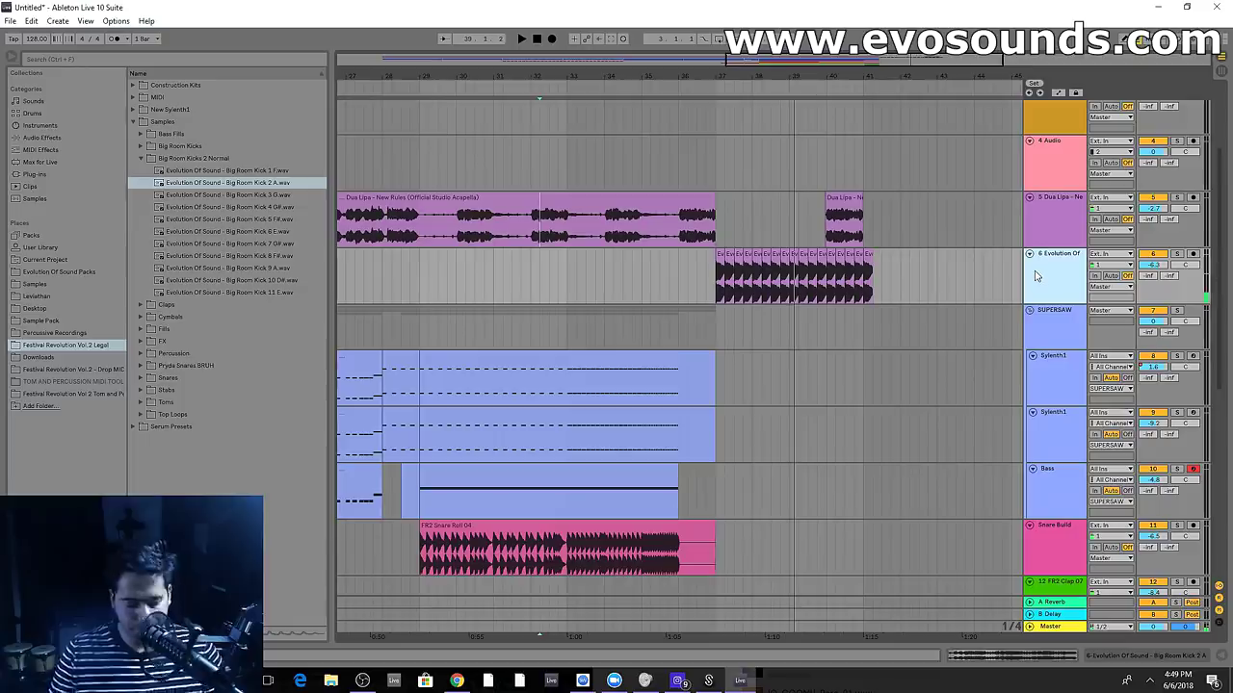
key(ctrl+shift+t)
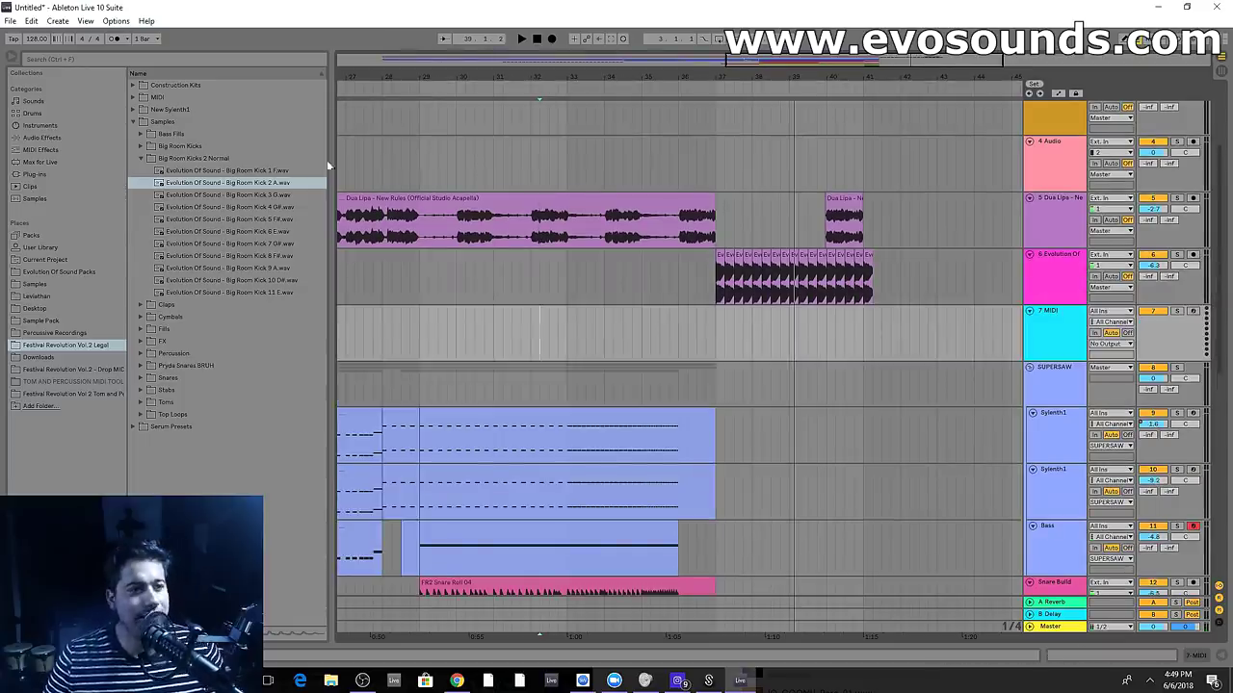
click(56, 173)
click(76, 58)
text(SYL)
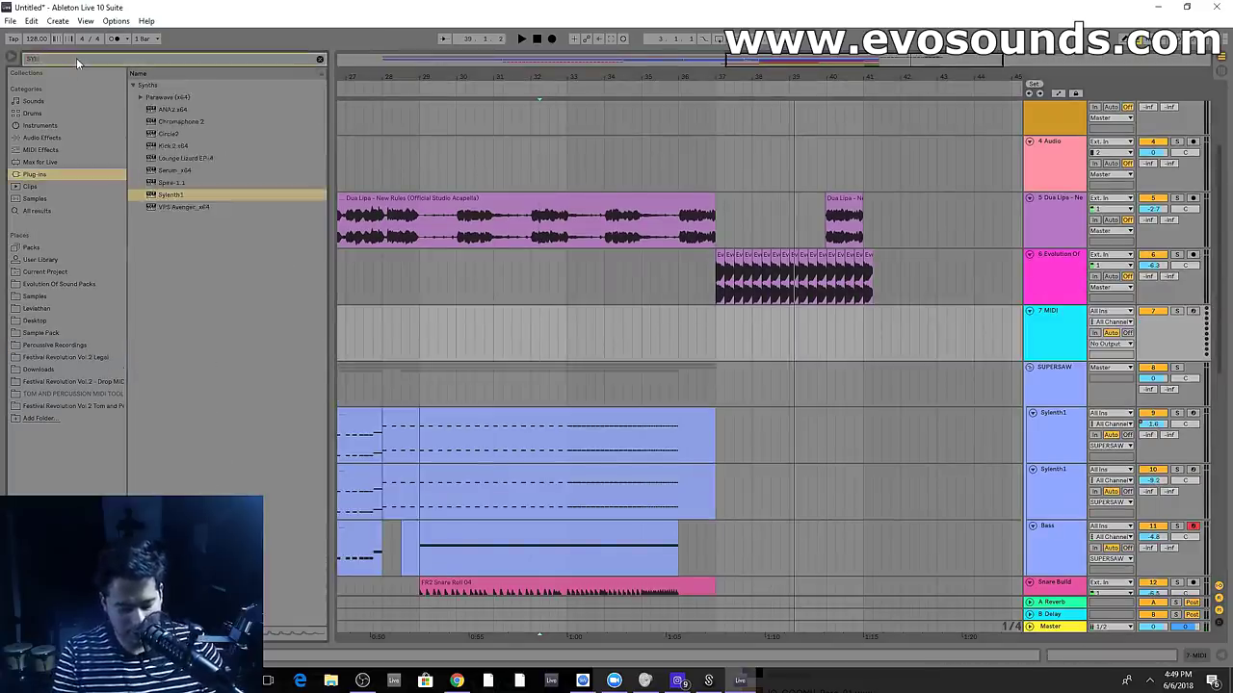
text(ENTH1)
key(Down)
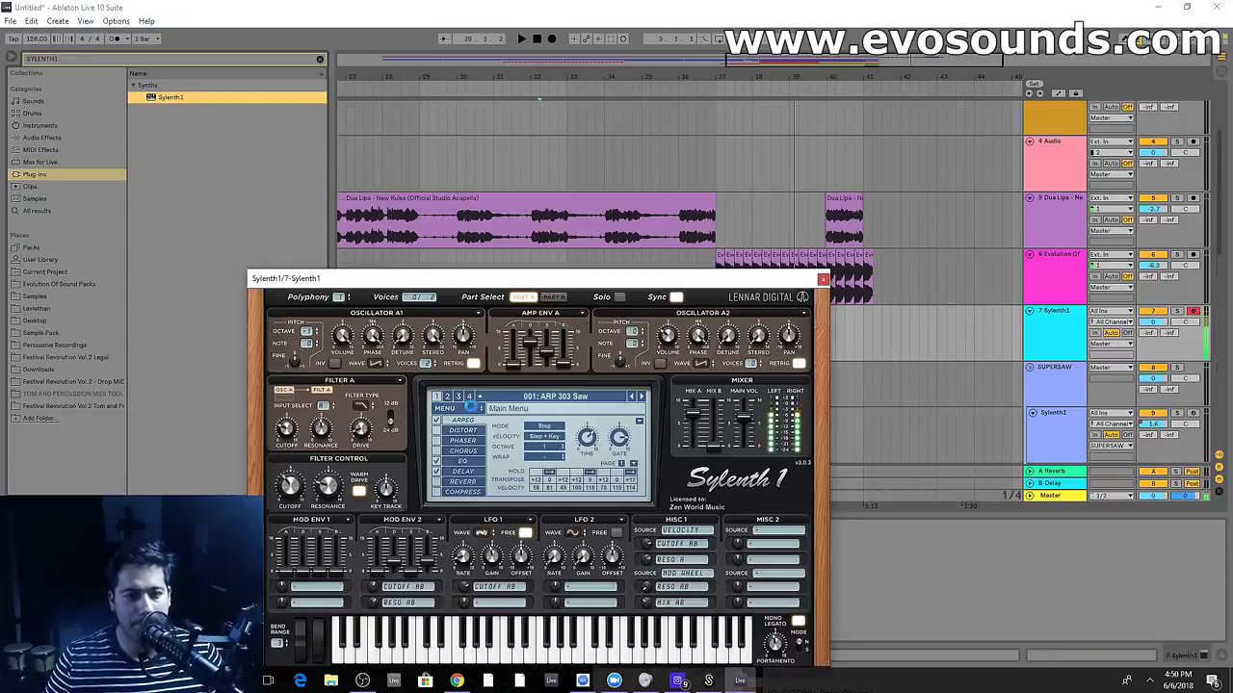
Load a Sylenth1 sound bank from the Festival Revolution Vol.2 Legal folder
click(446, 409)
mouse_move(472, 421)
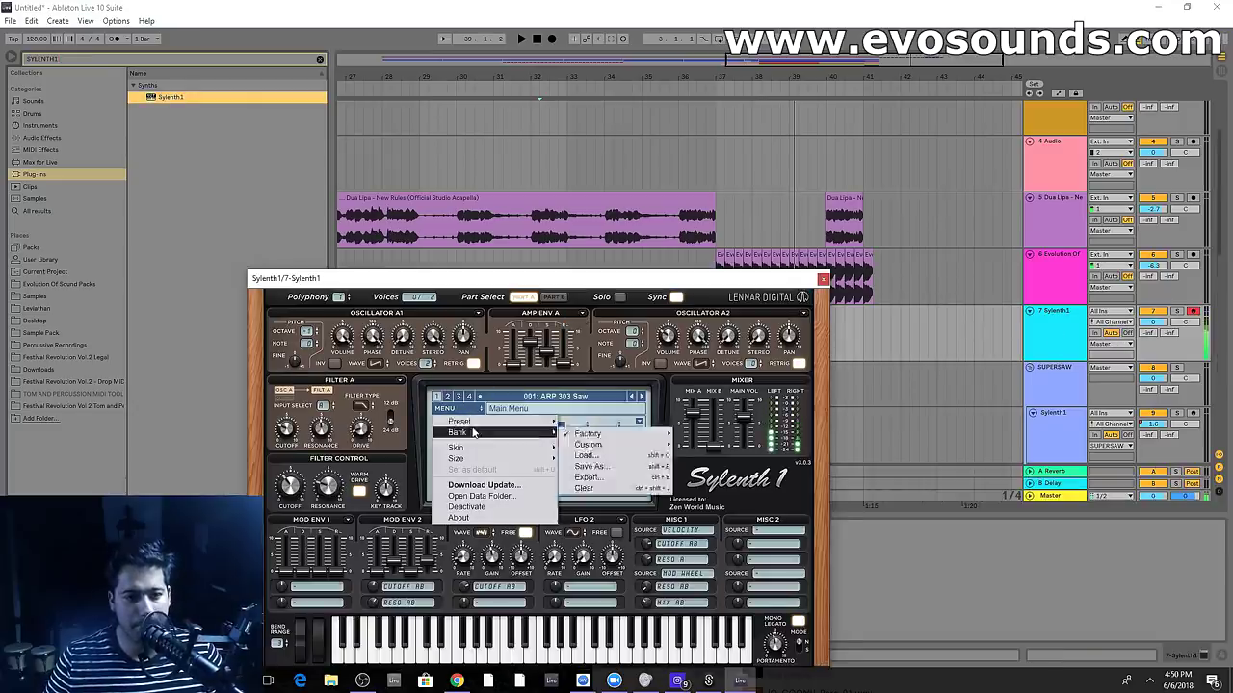
click(584, 456)
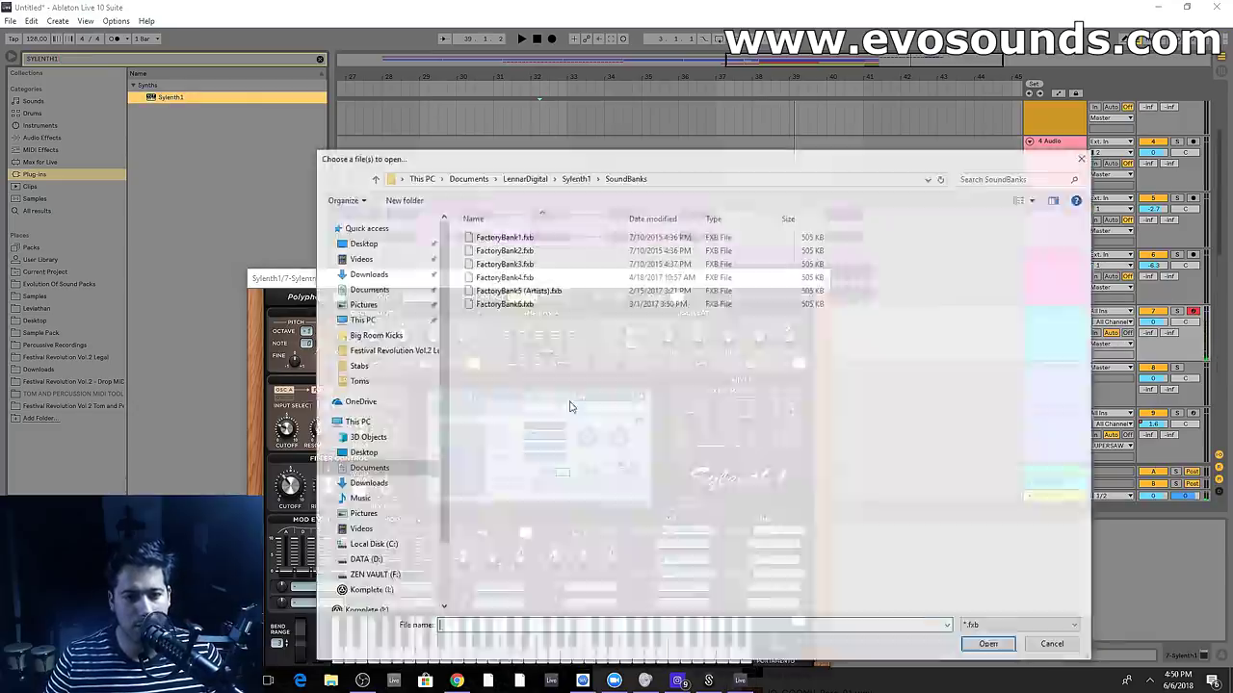
click(404, 351)
click(520, 304)
double_click(517, 306)
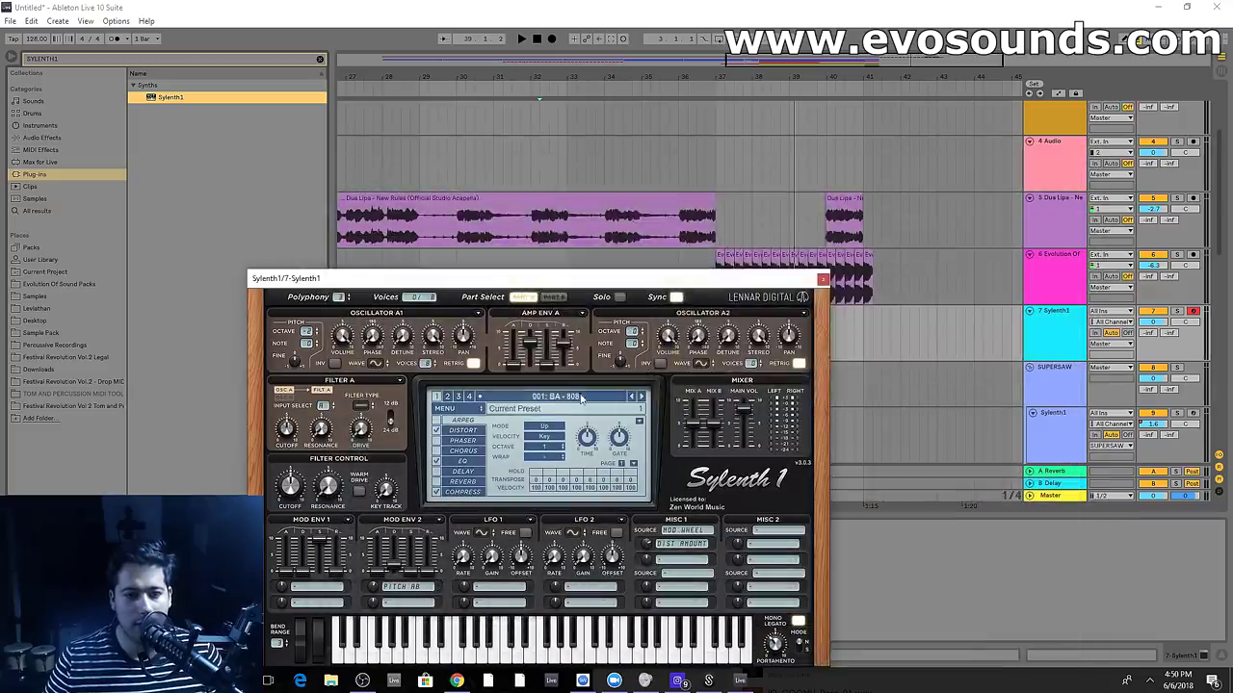
Choose the LD - Lazy Terror preset and audition the following lead presets one by one up to LD - Muerte
click(574, 397)
click(578, 297)
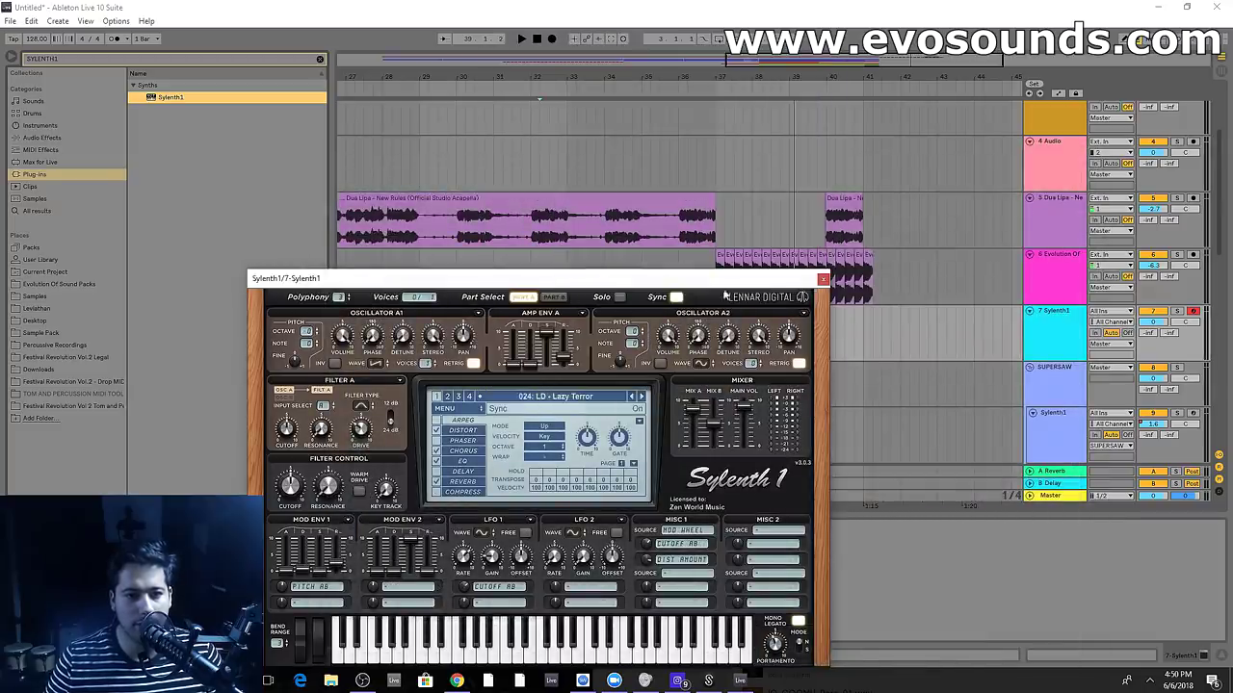
click(643, 397)
click(642, 397)
click(642, 396)
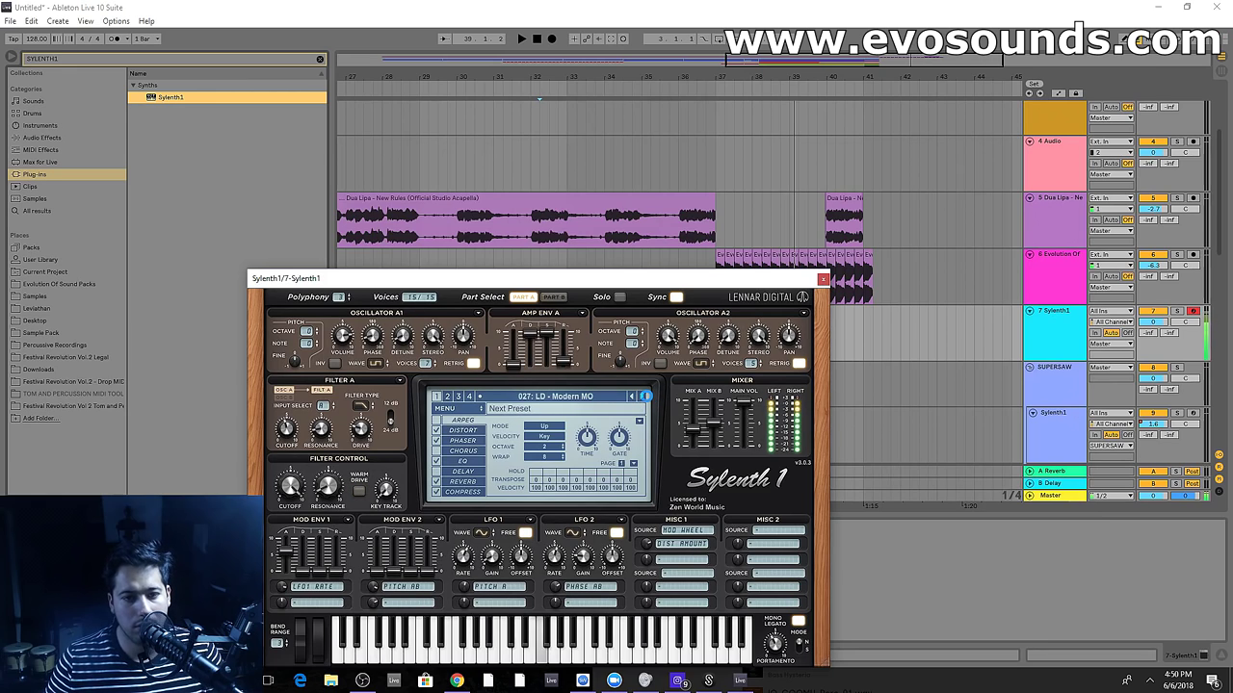
click(644, 396)
click(643, 396)
click(643, 395)
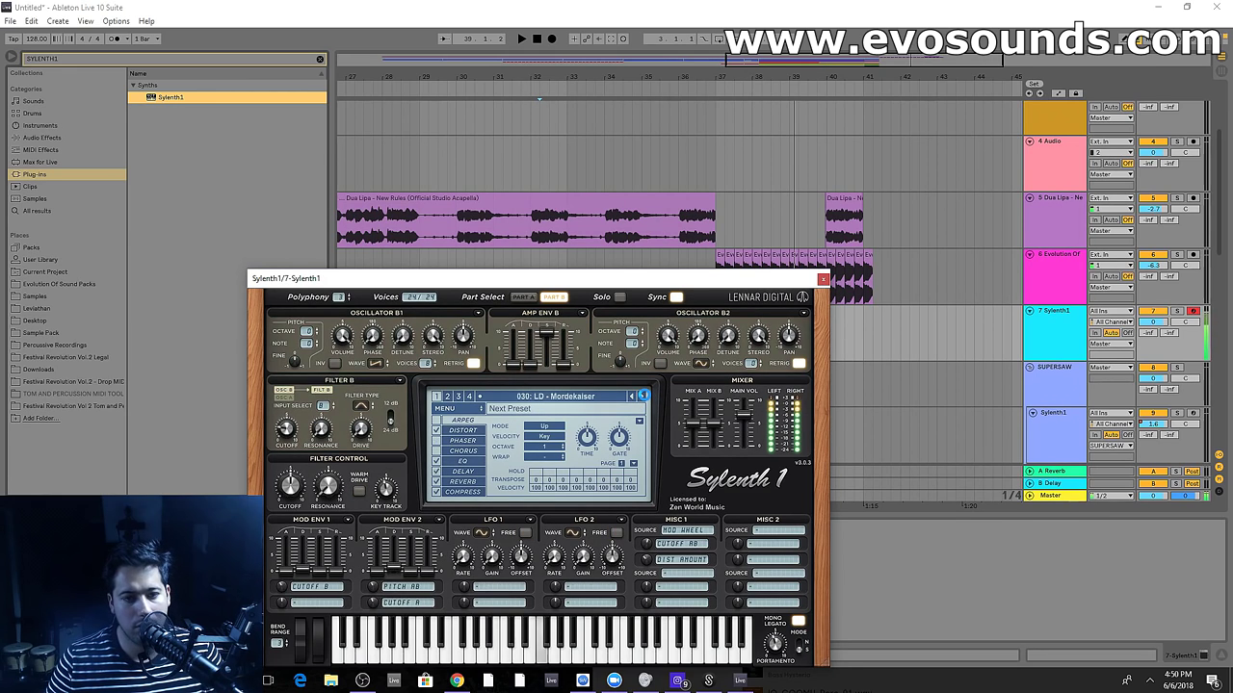
click(643, 396)
click(643, 396)
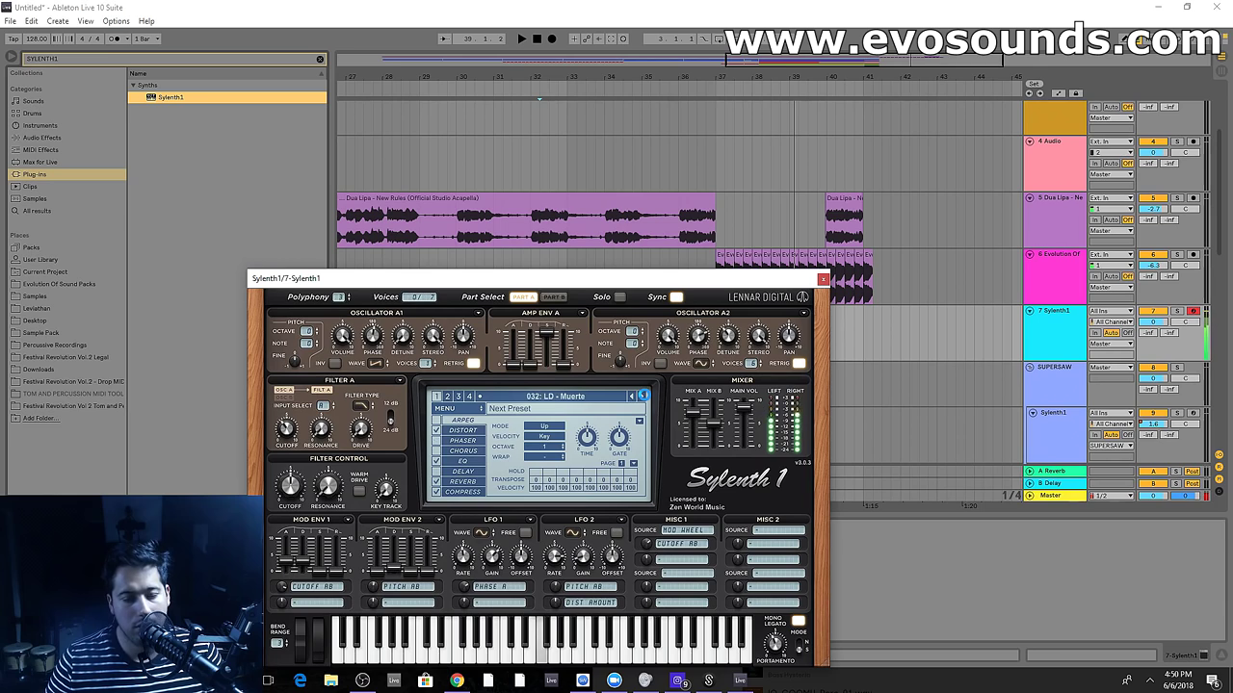
Step through the Sylenth1 lead presets to 042: LD - Simple and close the plug-in window
click(643, 396)
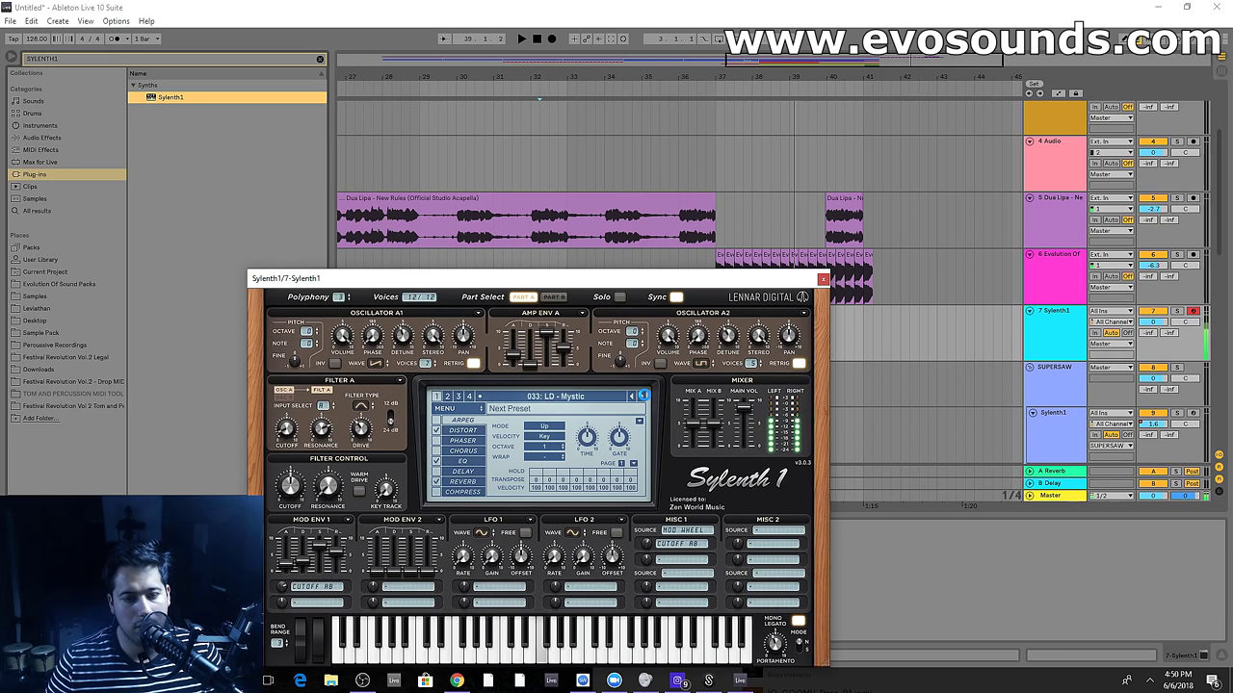
click(644, 396)
click(644, 396)
click(643, 396)
click(644, 396)
click(643, 396)
click(644, 396)
click(643, 396)
click(643, 396)
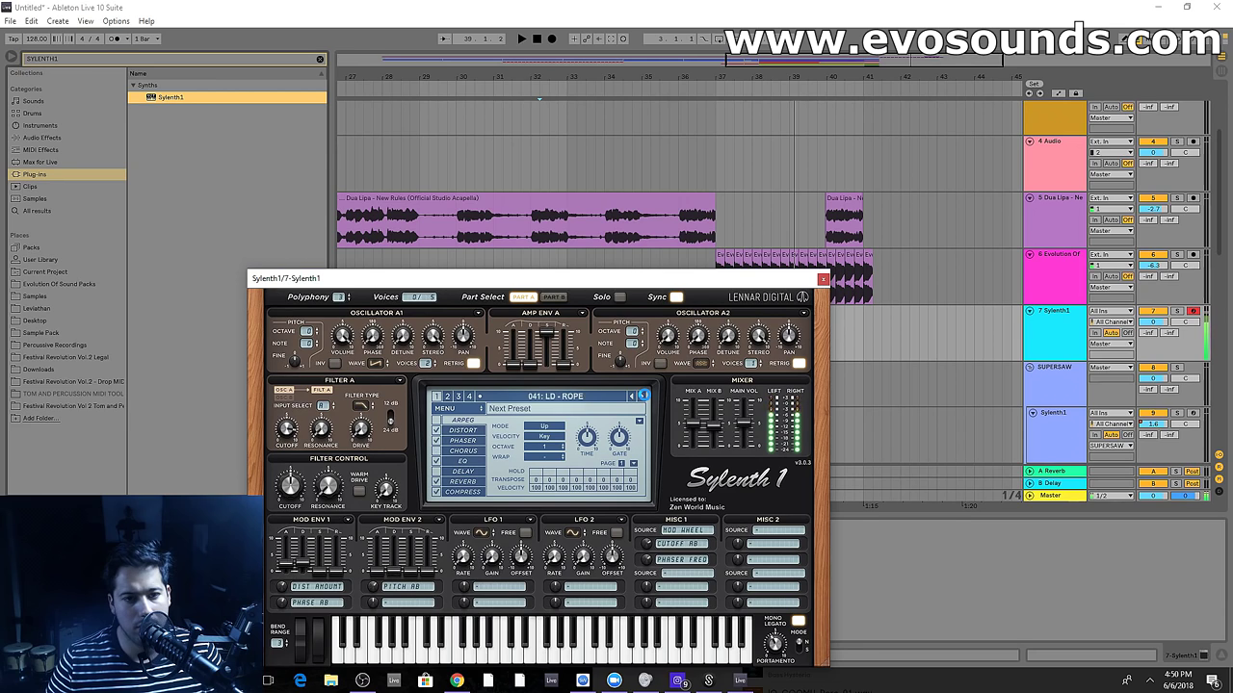
click(643, 396)
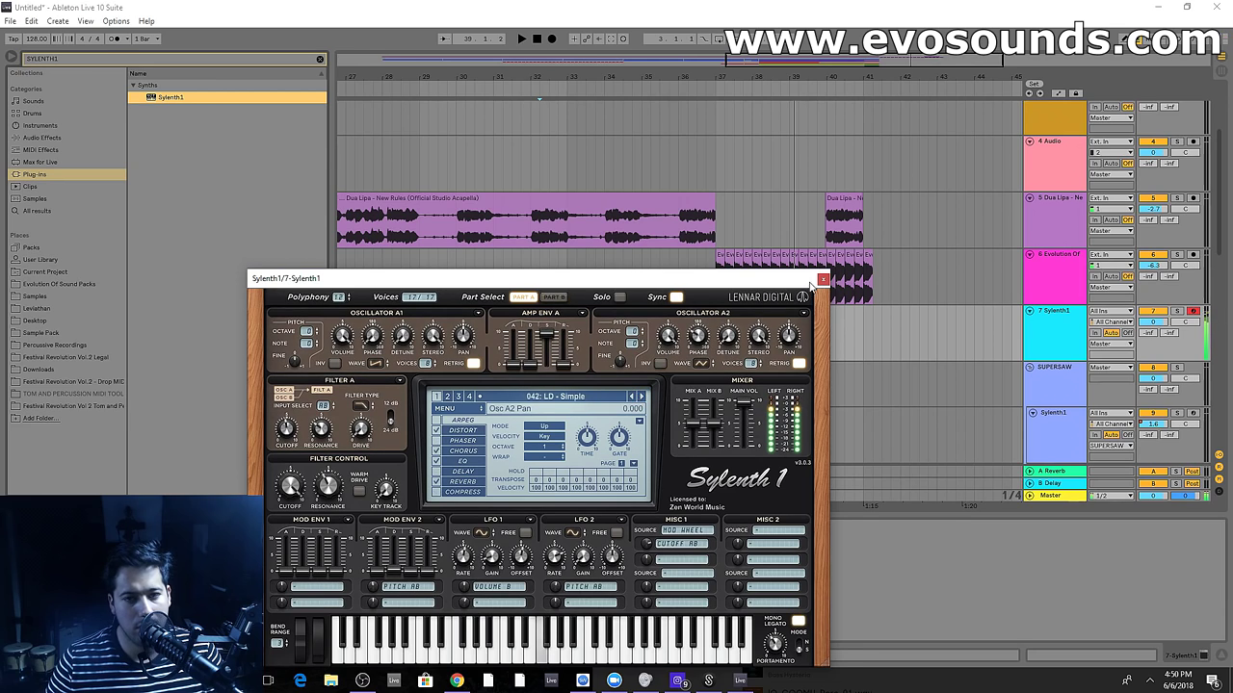
click(821, 280)
Create an empty MIDI clip from bar 37 to bar 41 on track 7 Sylenth1
drag(856, 78, 880, 108)
drag(701, 341, 864, 336)
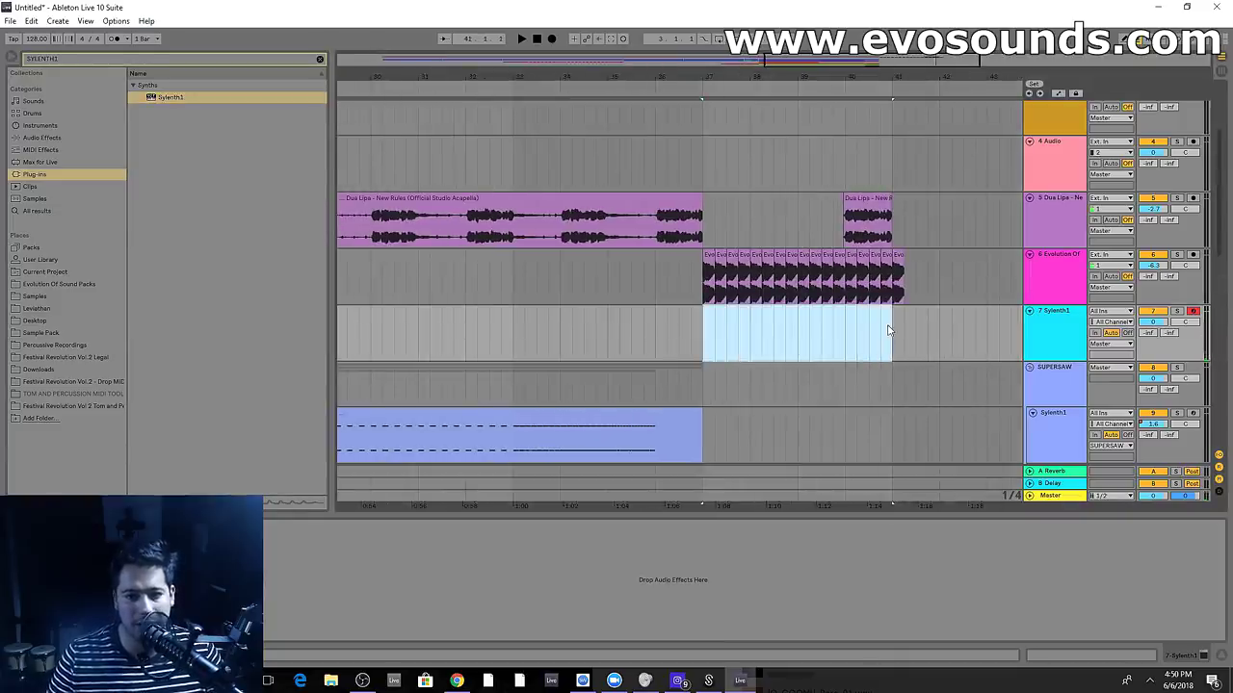
key(ctrl+shift+m)
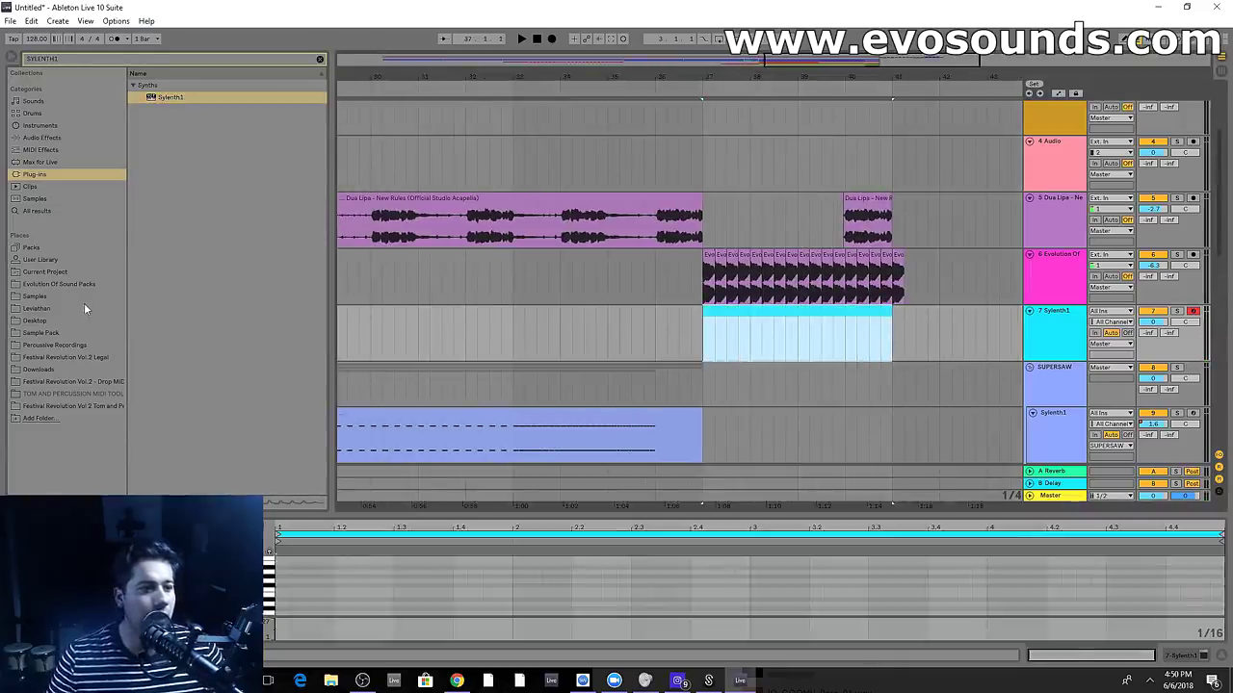
Open the Festival Revolution Vol.2 drop MIDI folder, clear the browser search and expand Drop MIDI TOOLS
click(88, 380)
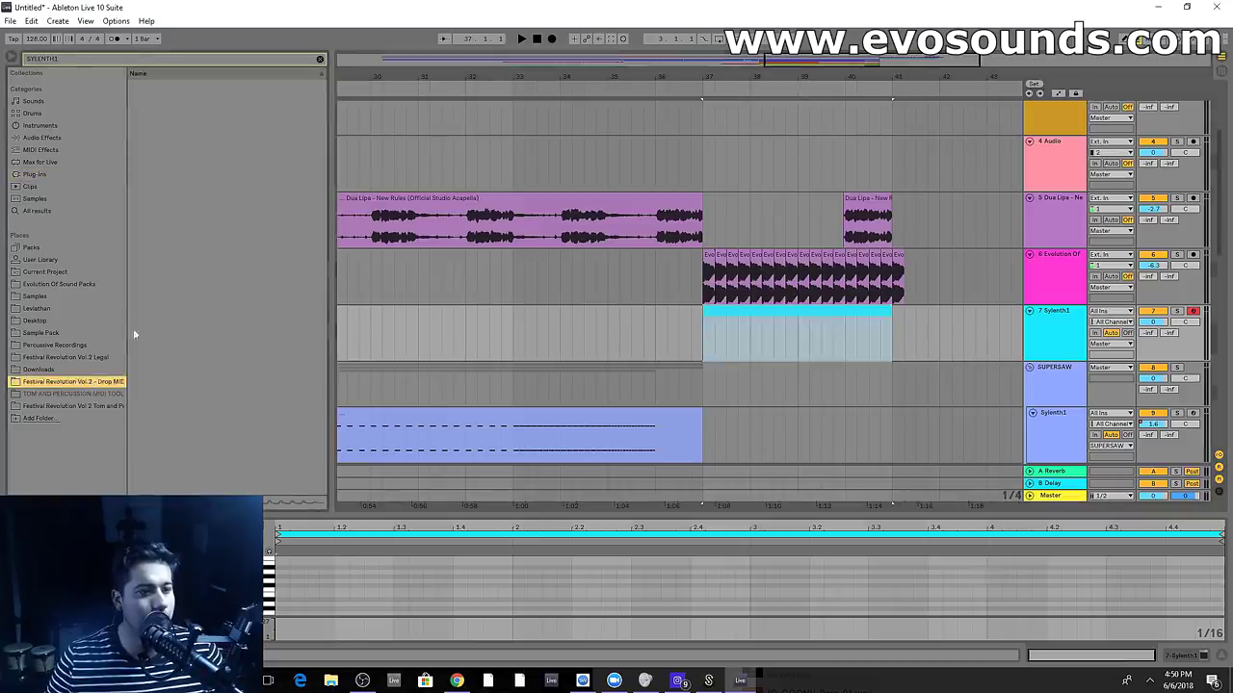
click(320, 60)
click(140, 86)
Try EVO Drop MIDI Tool 03.mid at bar 37 on track 7 Sylenth1, with its notes transposed up to A2
click(181, 123)
drag(204, 124, 703, 329)
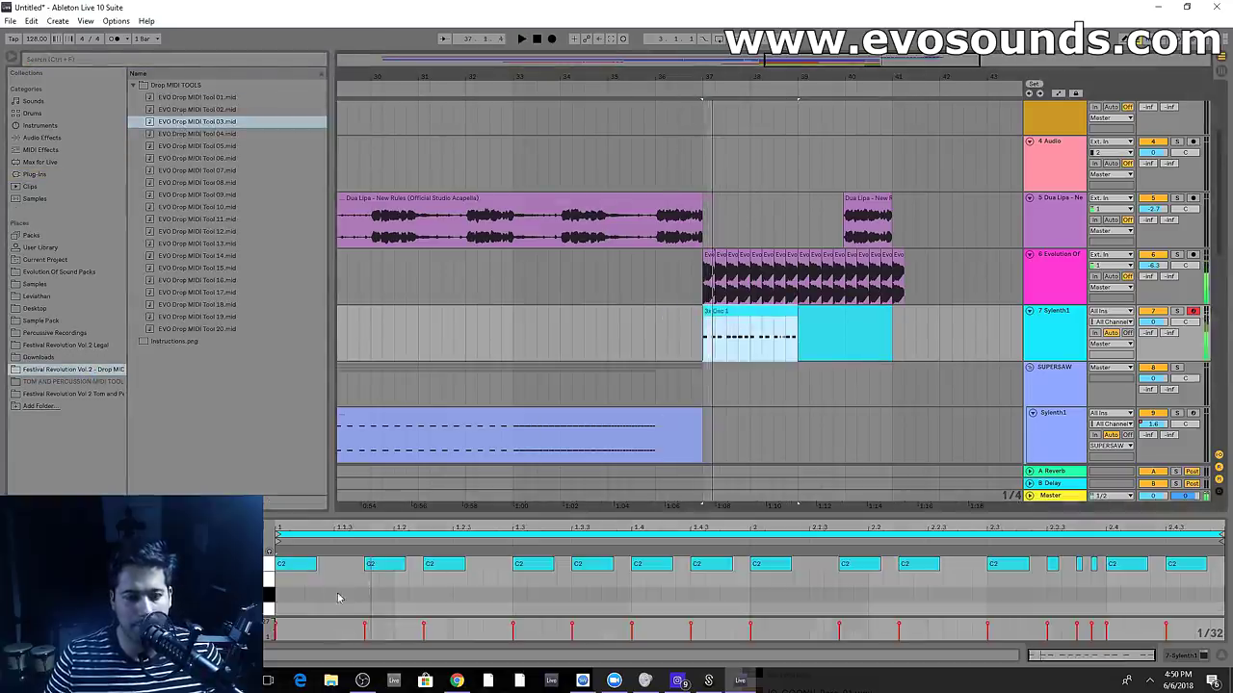
key(Up)
key(Up)
key(Up)
key(Up)
key(Up)
key(Up)
key(Up)
key(Up)
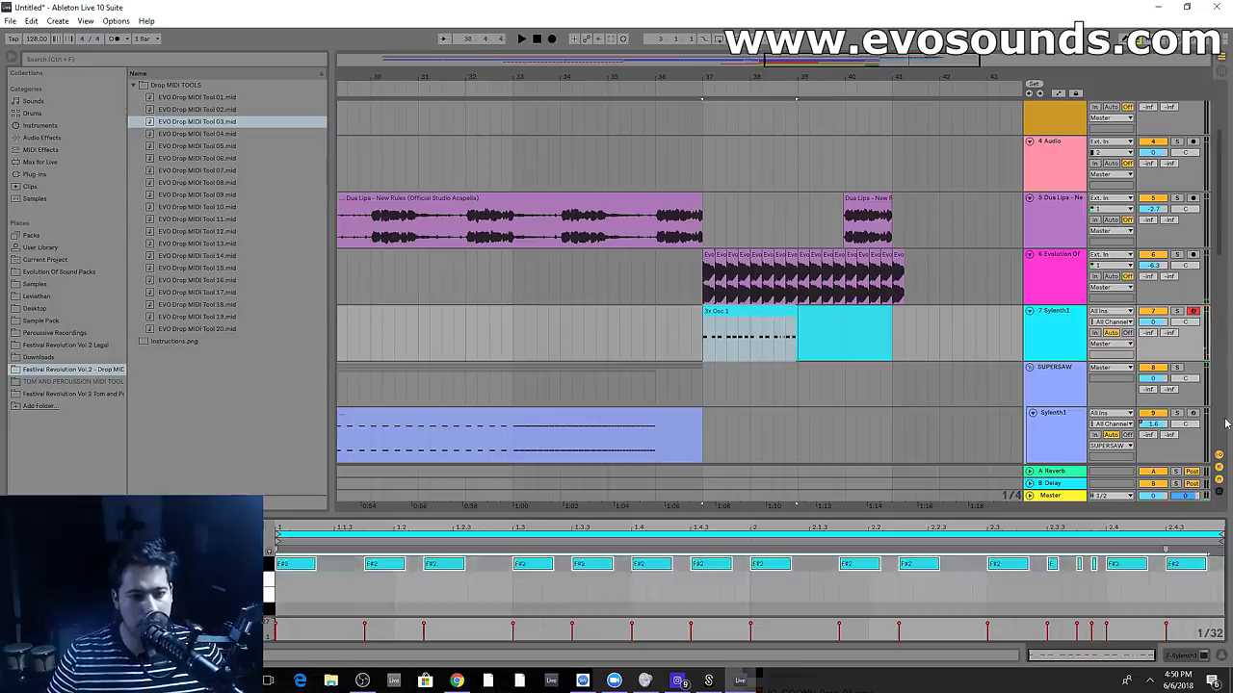
key(space)
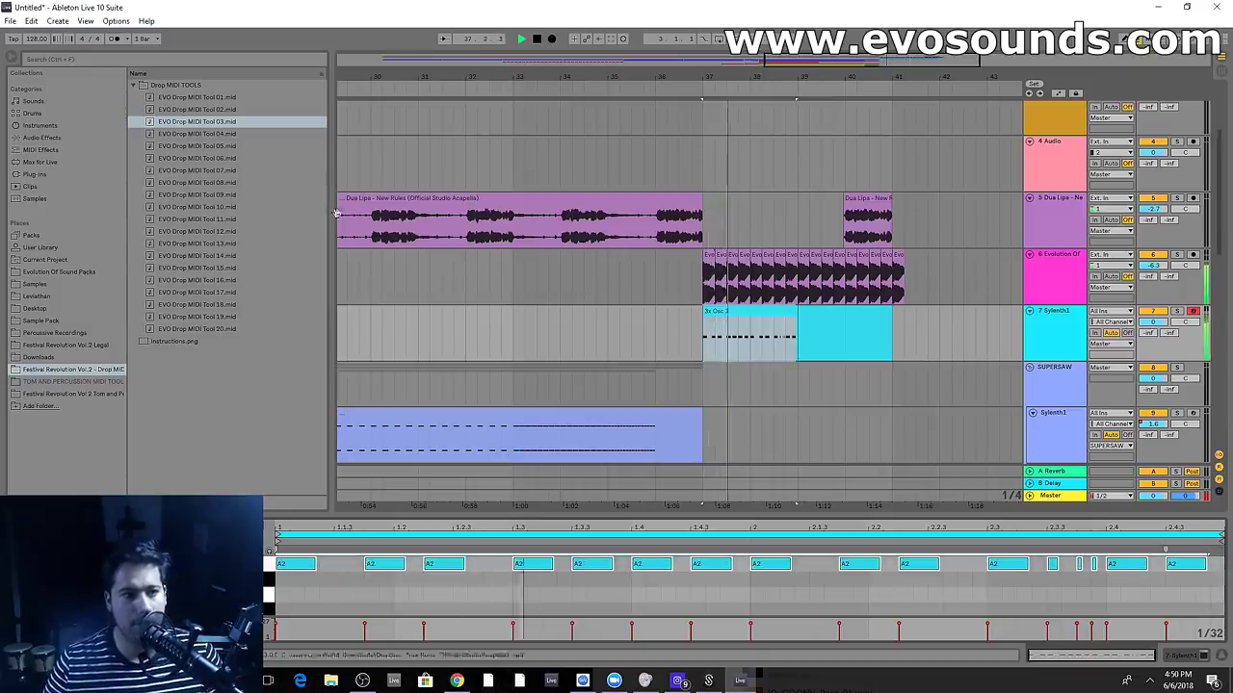
Try EVO Drop MIDI Tool 04.mid in place of the clip at bar 37, with its notes transposed to A3
drag(231, 135, 713, 251)
drag(711, 331, 710, 331)
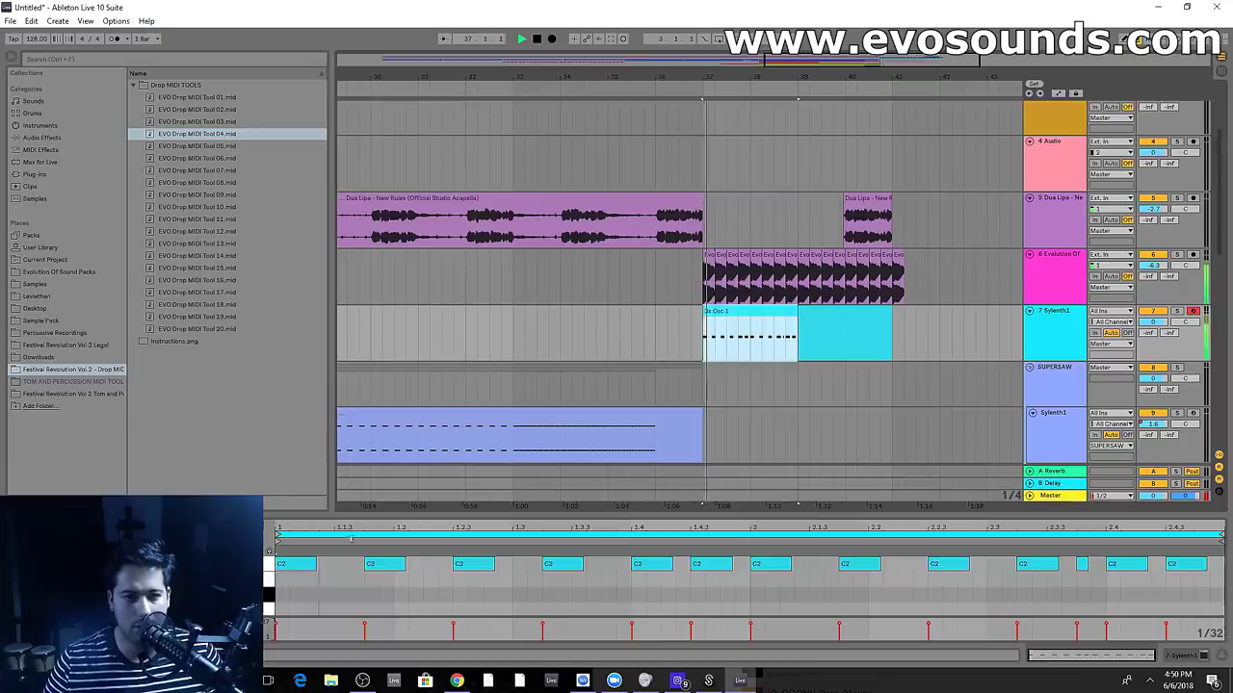
key(Down)
key(shift+Up)
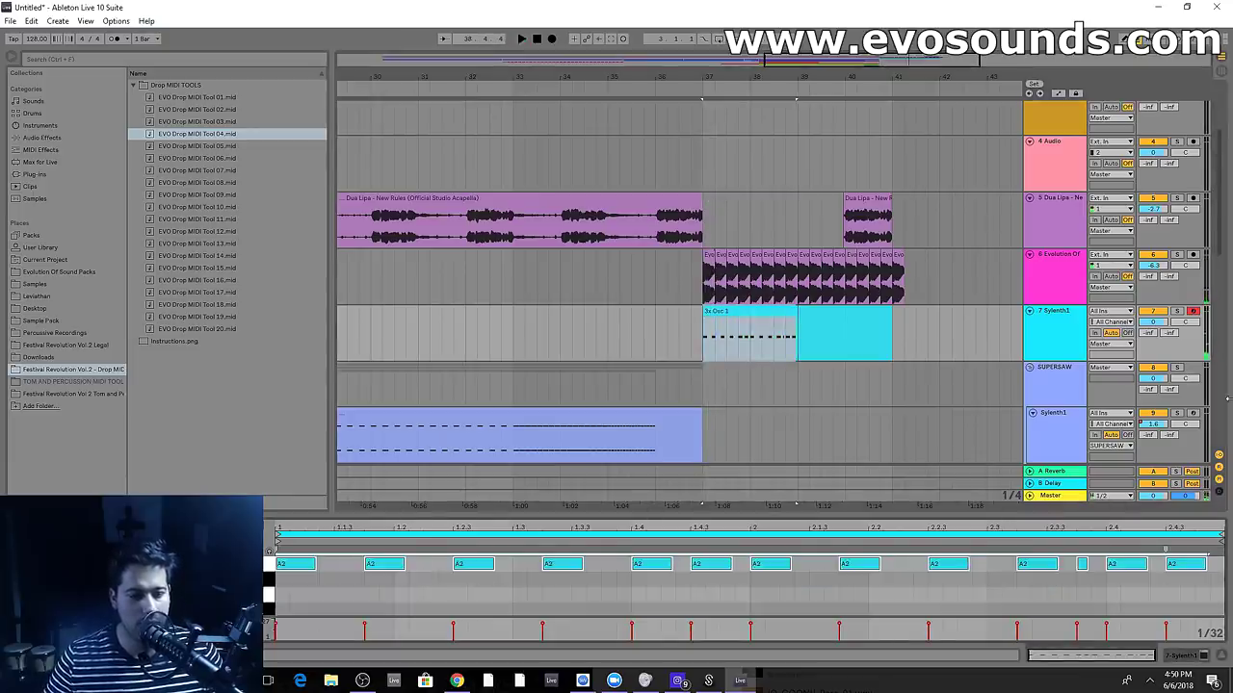
scroll(742, 388, down, 1)
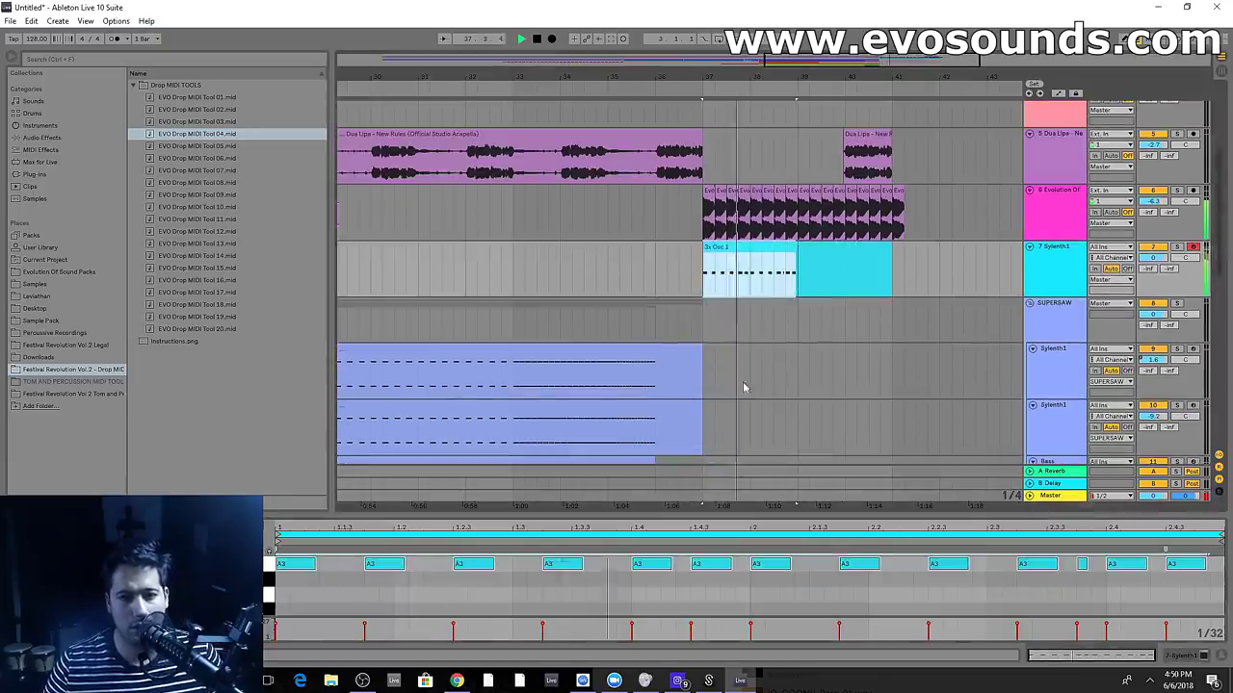
Replace the clip at bar 37 with EVO Drop MIDI Tool 05.mid, transpose all its notes up to A2 and play it
click(232, 147)
drag(234, 160, 705, 271)
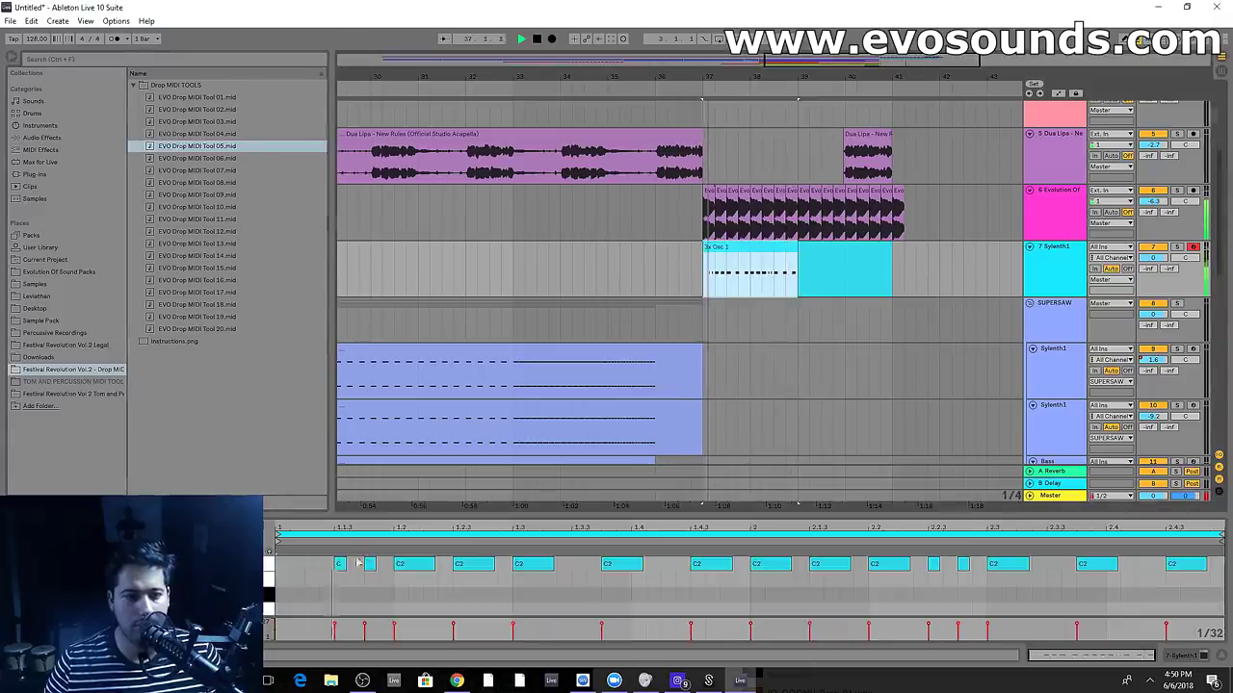
click(300, 587)
key(ctrl+a)
key(Up)
key(Up)
key(Up)
key(Up)
key(space)
key(Up)
key(Up)
key(Up)
key(Up)
key(Up)
key(space)
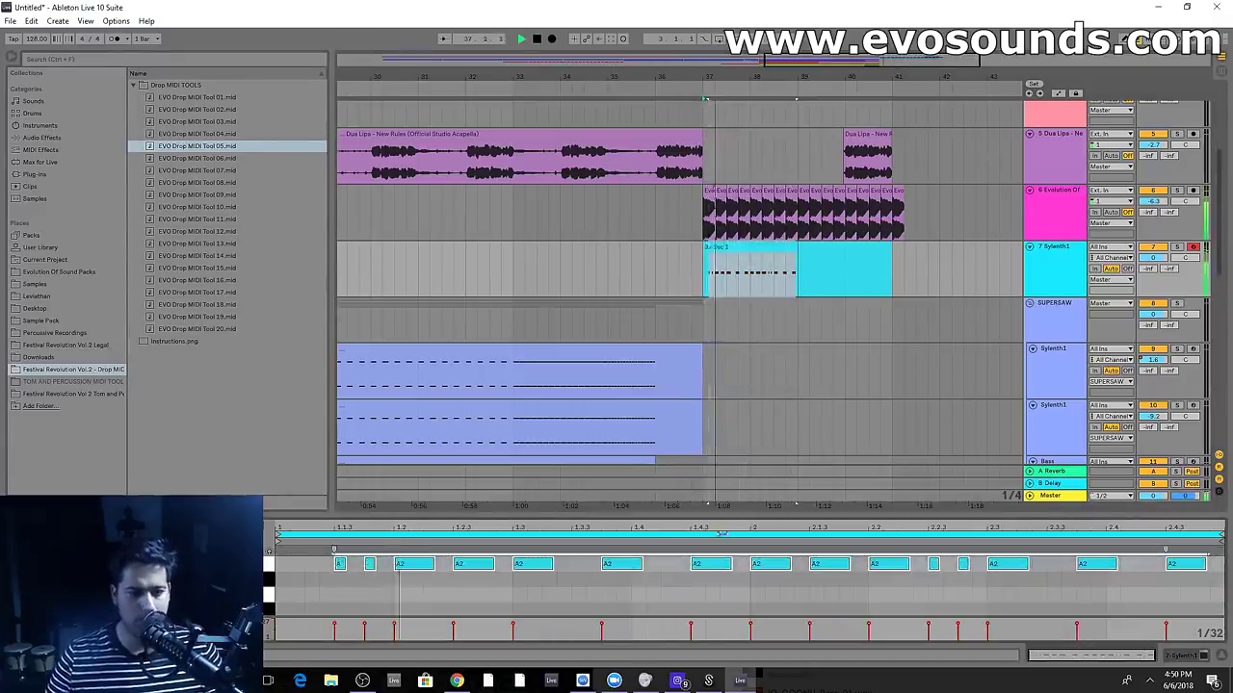
Duplicate the MIDI clip to bar 39 and add an A1 note at the very start of the first clip
drag(631, 522, 646, 390)
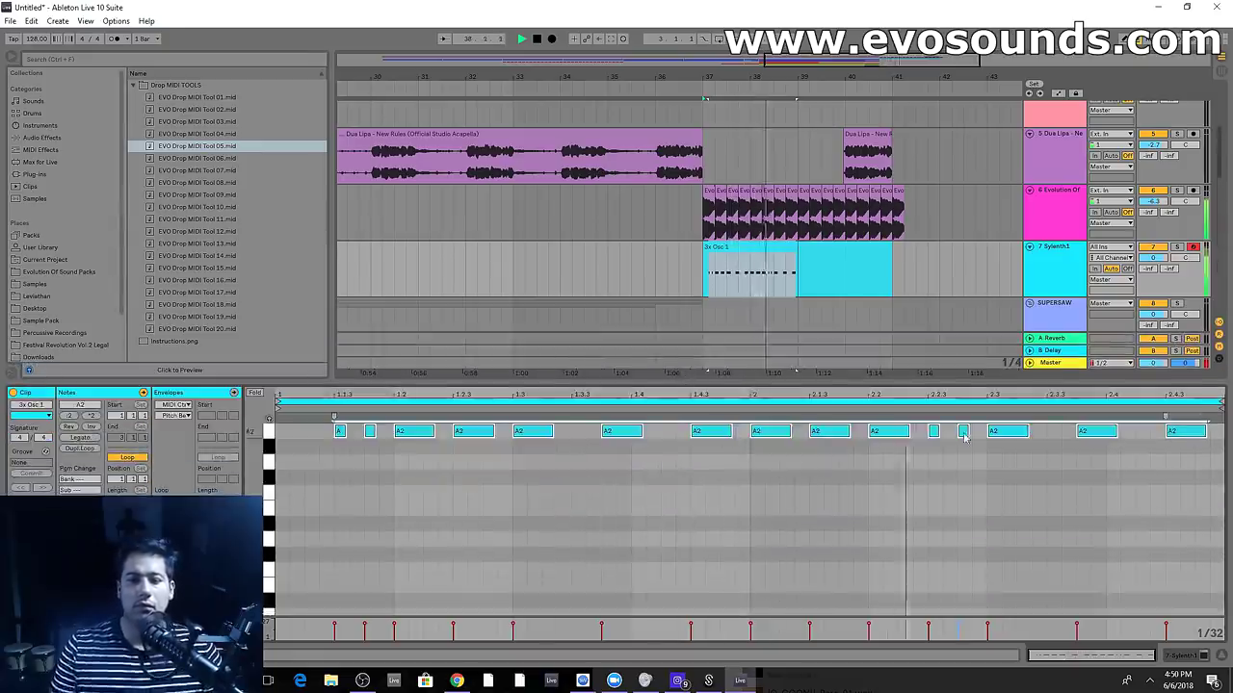
key(ctrl+d)
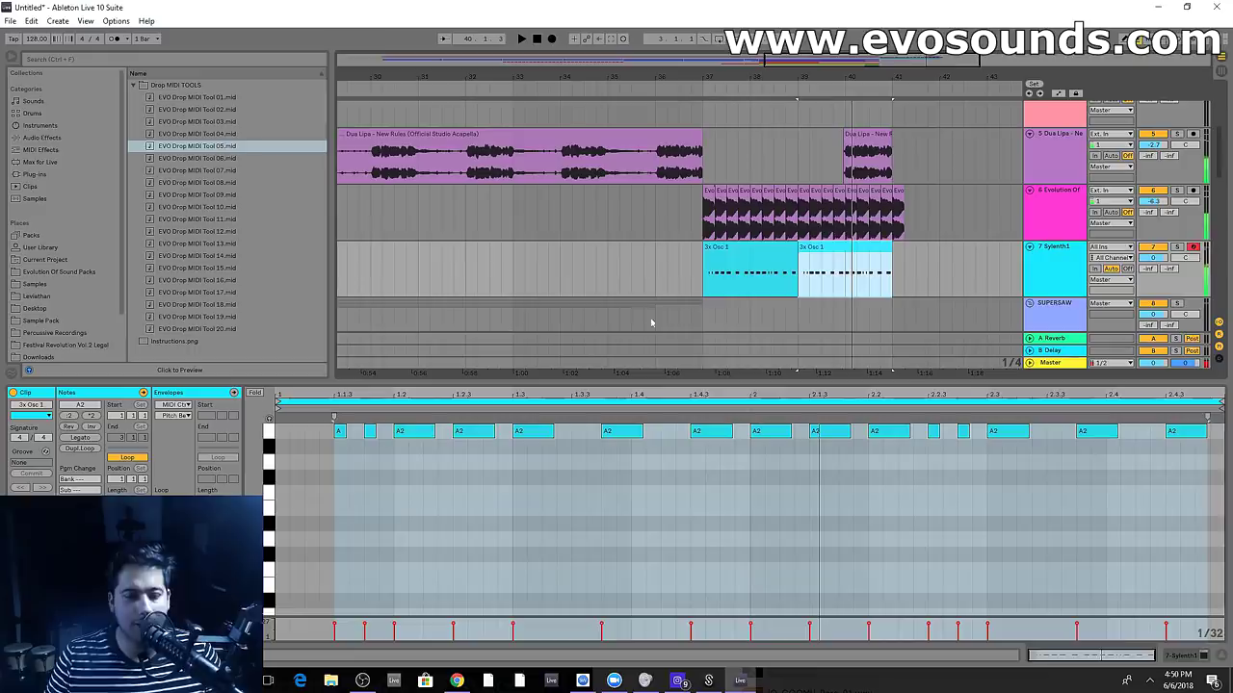
double_click(738, 251)
scroll(395, 533, up, 10)
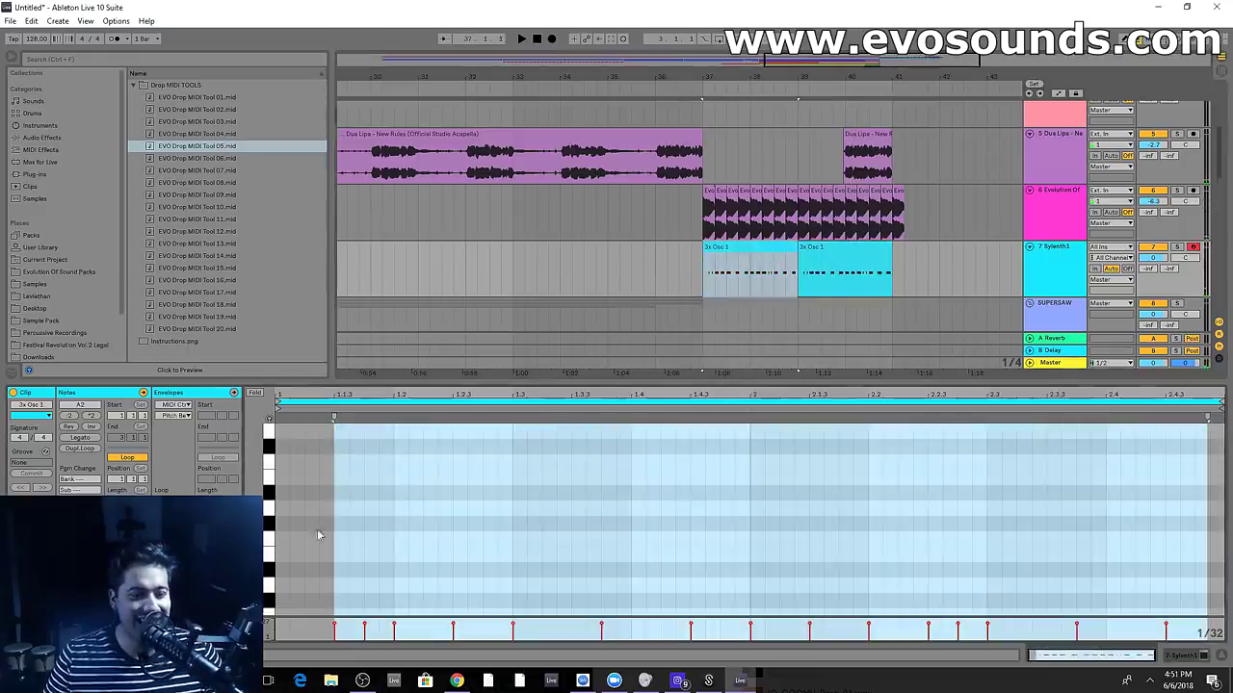
click(282, 585)
key(space)
mouse_move(318, 585)
mouse_down()
mouse_move(335, 586)
mouse_move(304, 584)
mouse_move(319, 584)
mouse_up()
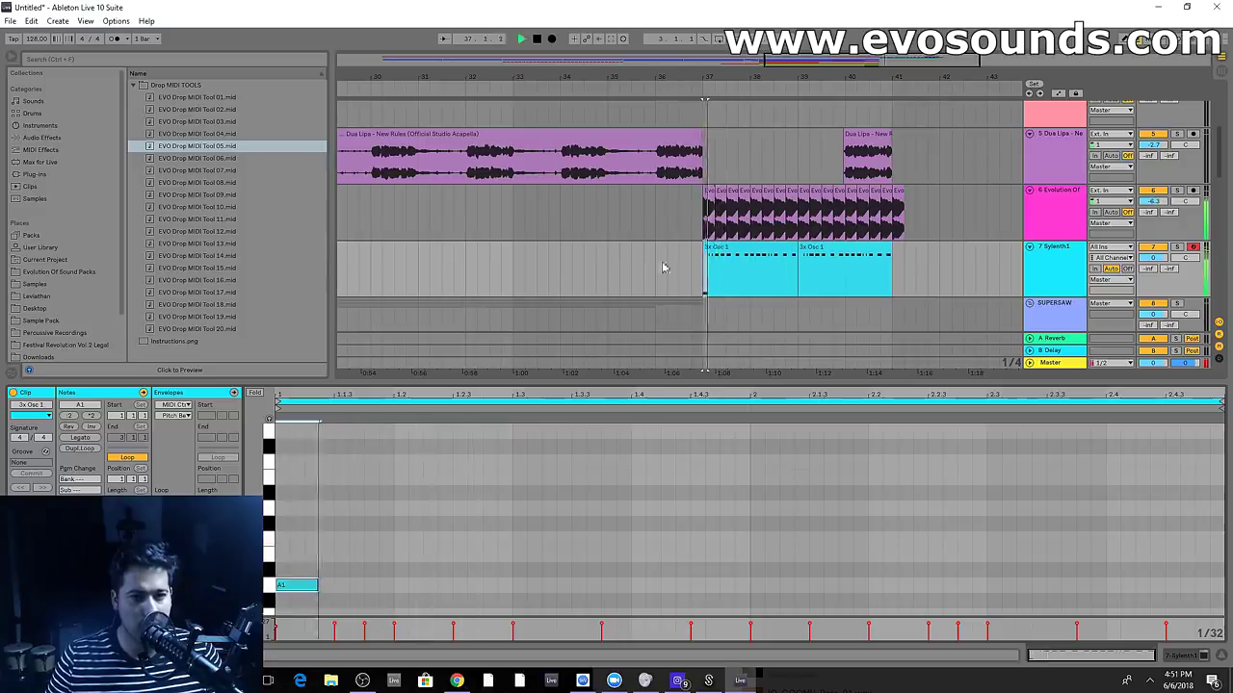
Play the drop, enlarge the first clip's note editor and raise the short note at 1.1.4 to A#2
click(608, 277)
key(space)
key(space)
click(723, 248)
scroll(563, 469, up, 2)
drag(584, 385, 583, 277)
drag(370, 465, 371, 450)
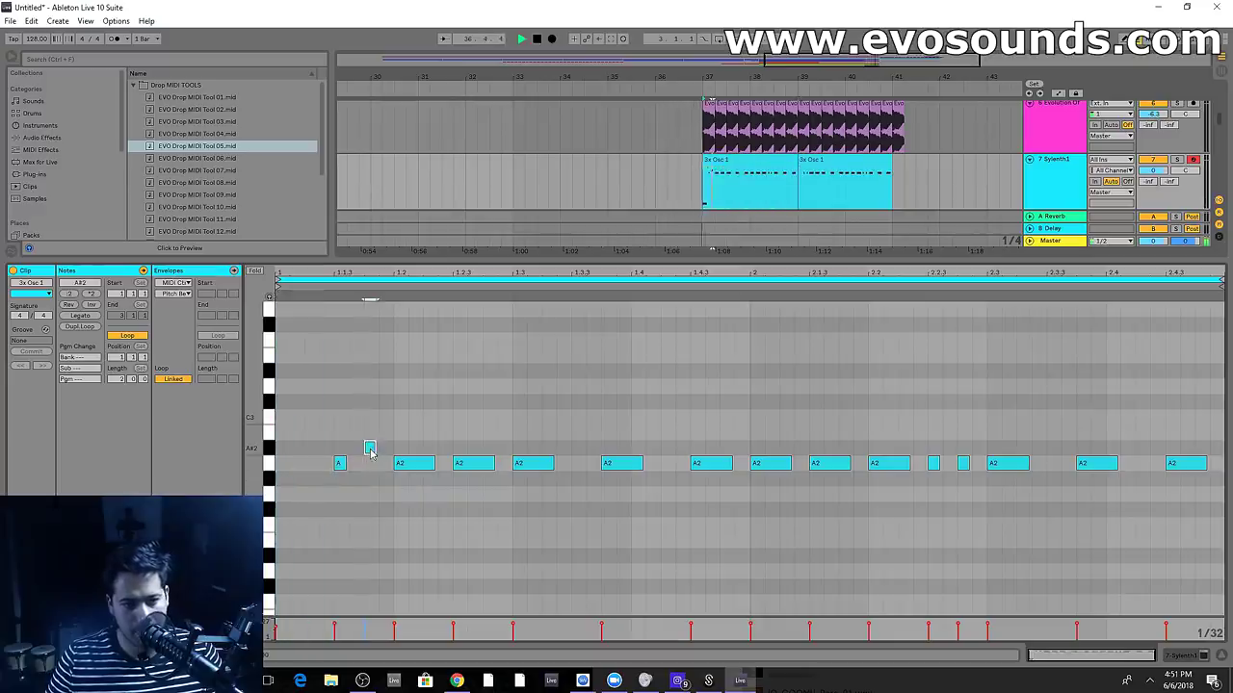
Try raising the notes at 1.2 and 1.2.3 to A#2
click(403, 464)
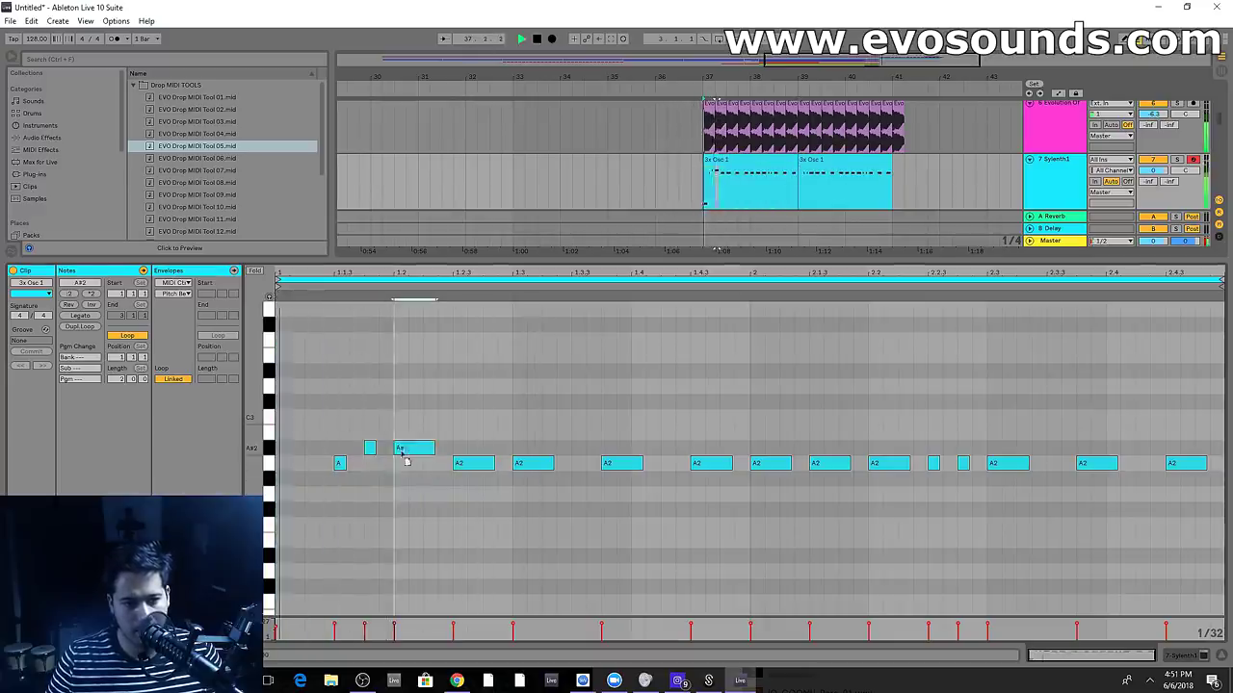
mouse_move(405, 463)
mouse_down()
mouse_move(380, 429)
mouse_move(378, 500)
mouse_move(379, 443)
mouse_move(382, 453)
mouse_up()
click(370, 449)
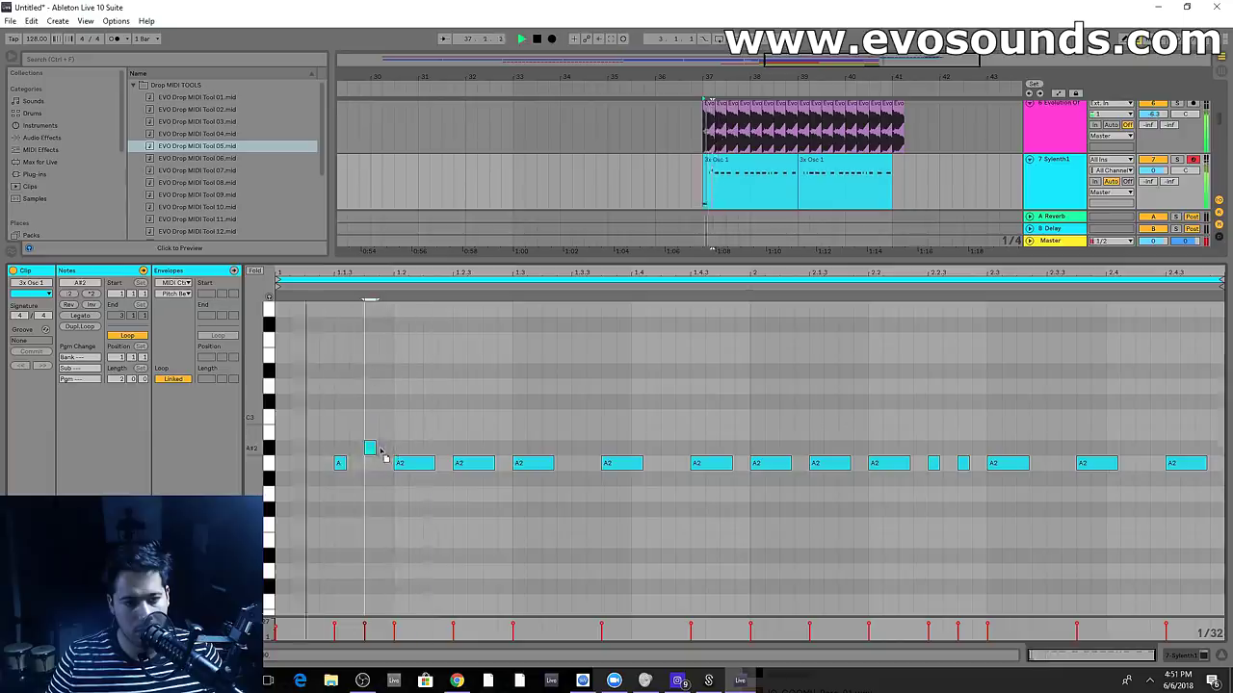
click(473, 465)
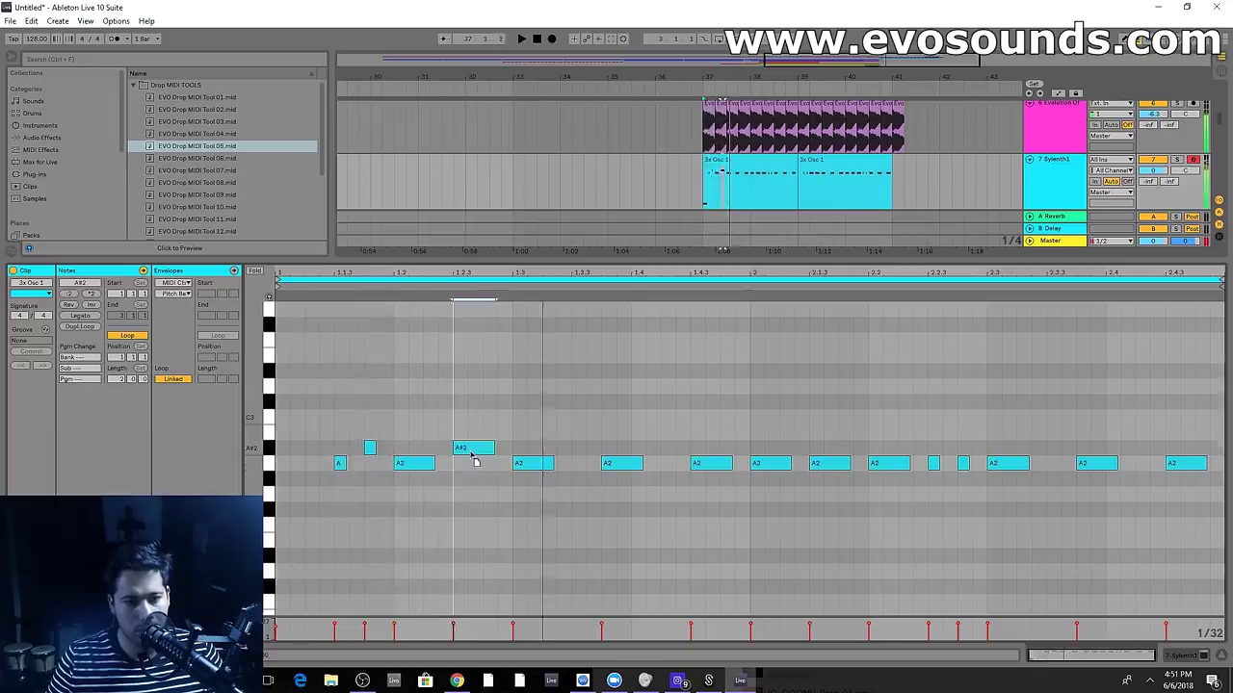
Raise and shorten the note at 1.3 to A#2, and place a short A2 note at 1.3.3
drag(517, 469, 519, 453)
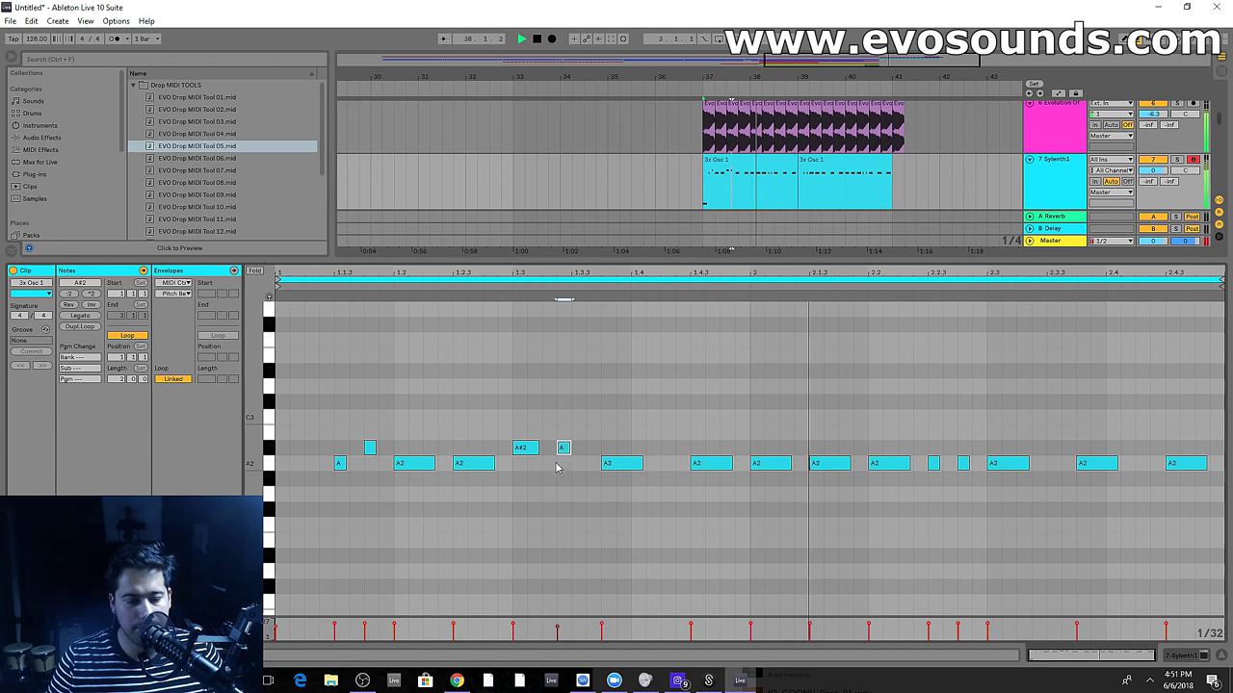
mouse_move(563, 447)
mouse_down()
mouse_move(566, 464)
mouse_move(571, 434)
mouse_move(582, 437)
mouse_up()
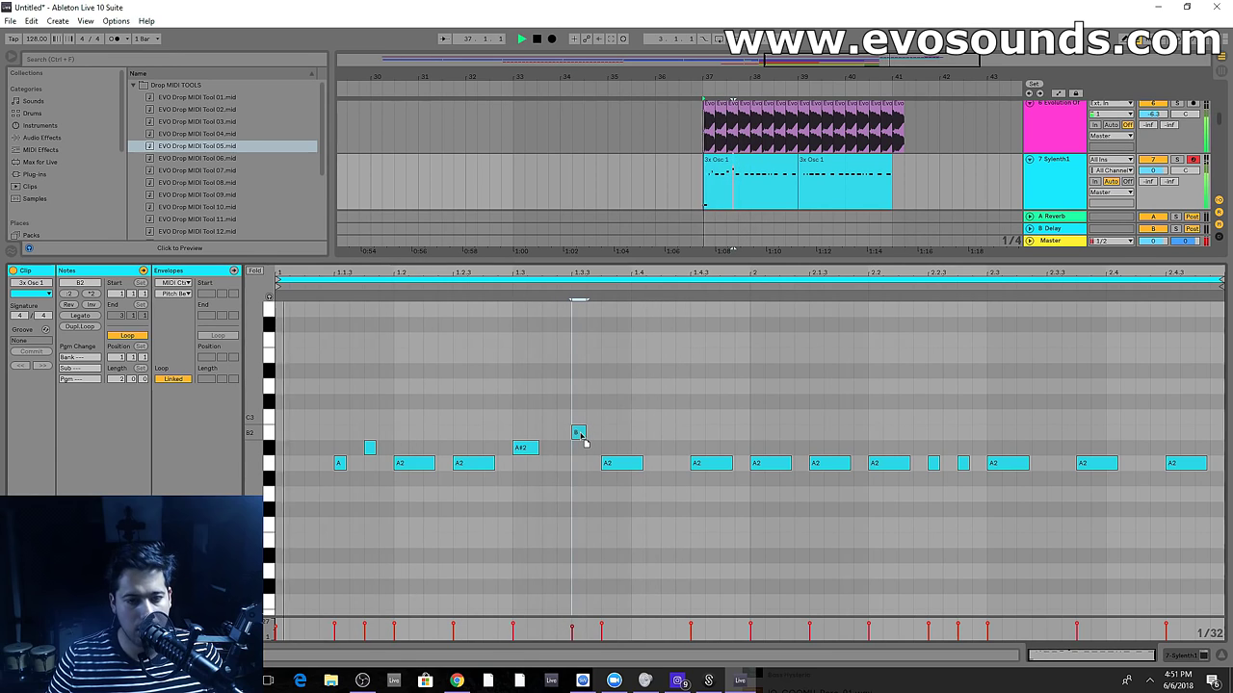
drag(578, 432, 576, 464)
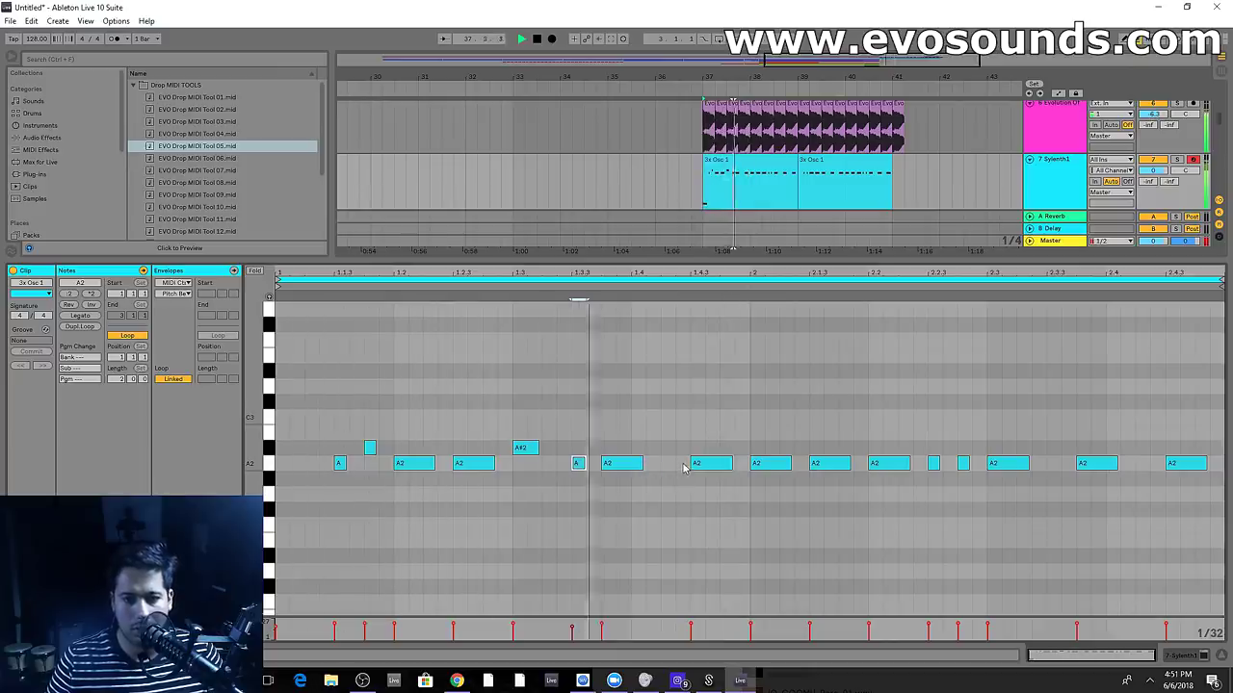
Place a short A#2 note at 1.4.2 and delete the note at the start of the clip's second bar
drag(668, 463, 669, 448)
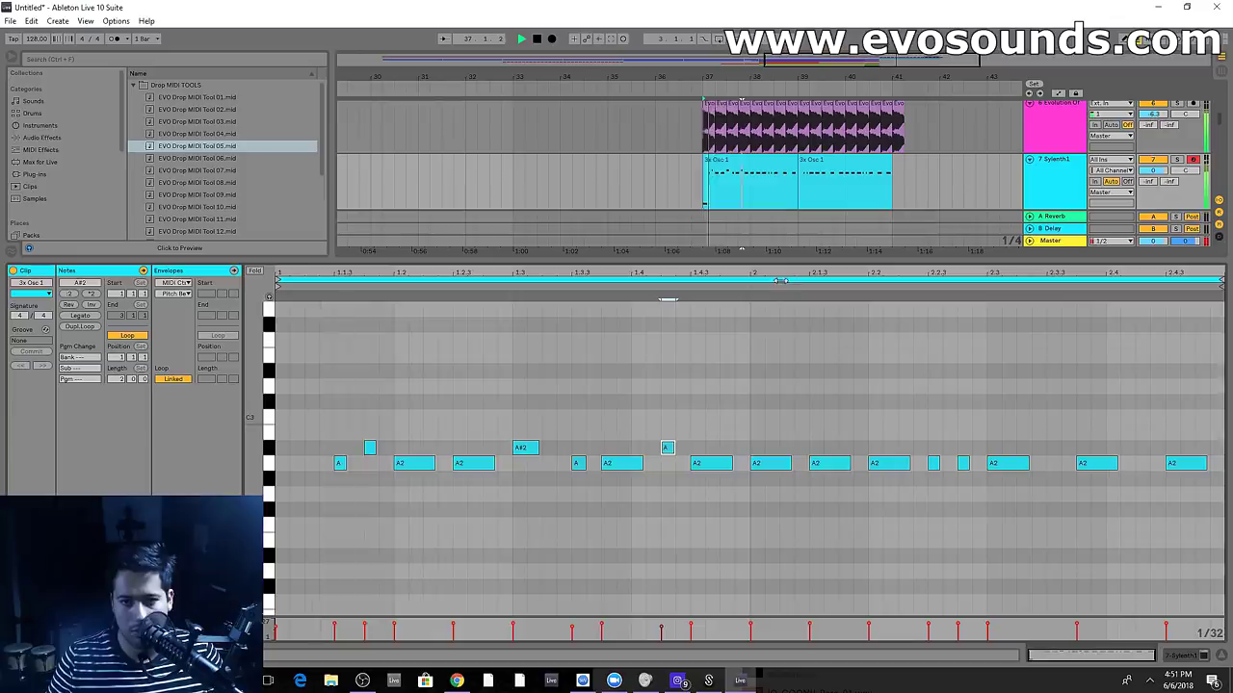
mouse_move(777, 463)
mouse_down()
mouse_move(780, 450)
mouse_move(778, 467)
mouse_up()
key(space)
key(Delete)
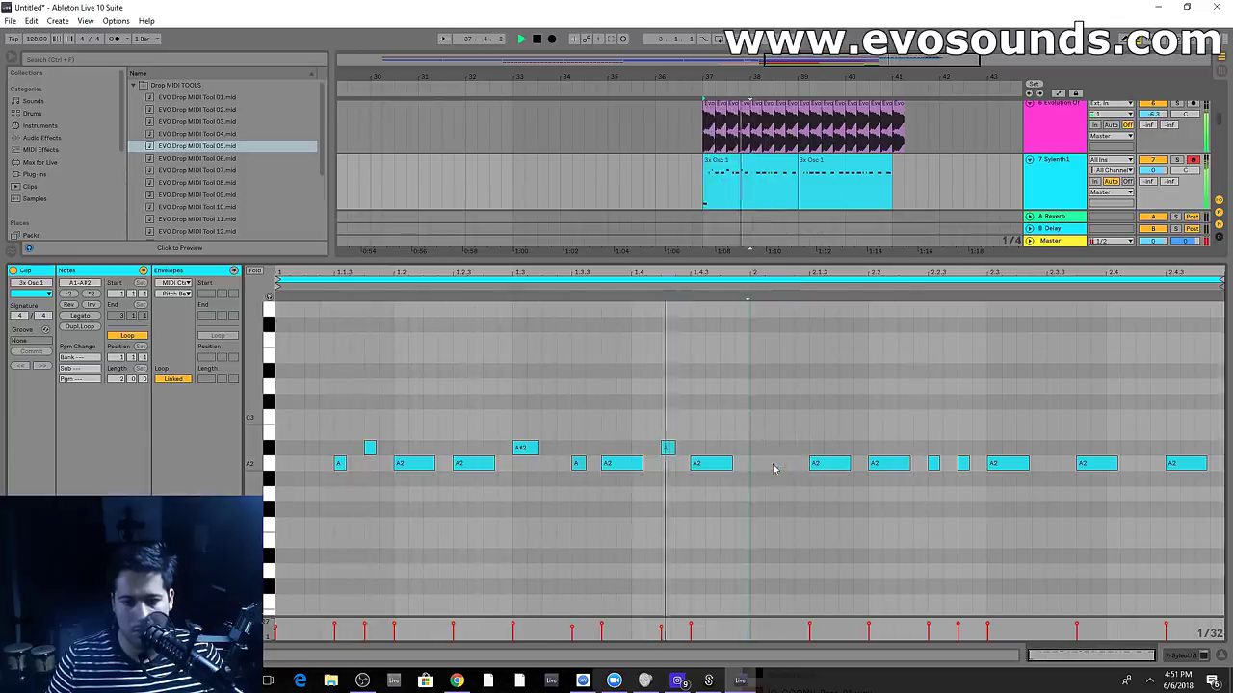
Raise the notes at 2.1.3, 2.2.4 and 2.3.4 to A#2 and lower the last note to G2
click(831, 465)
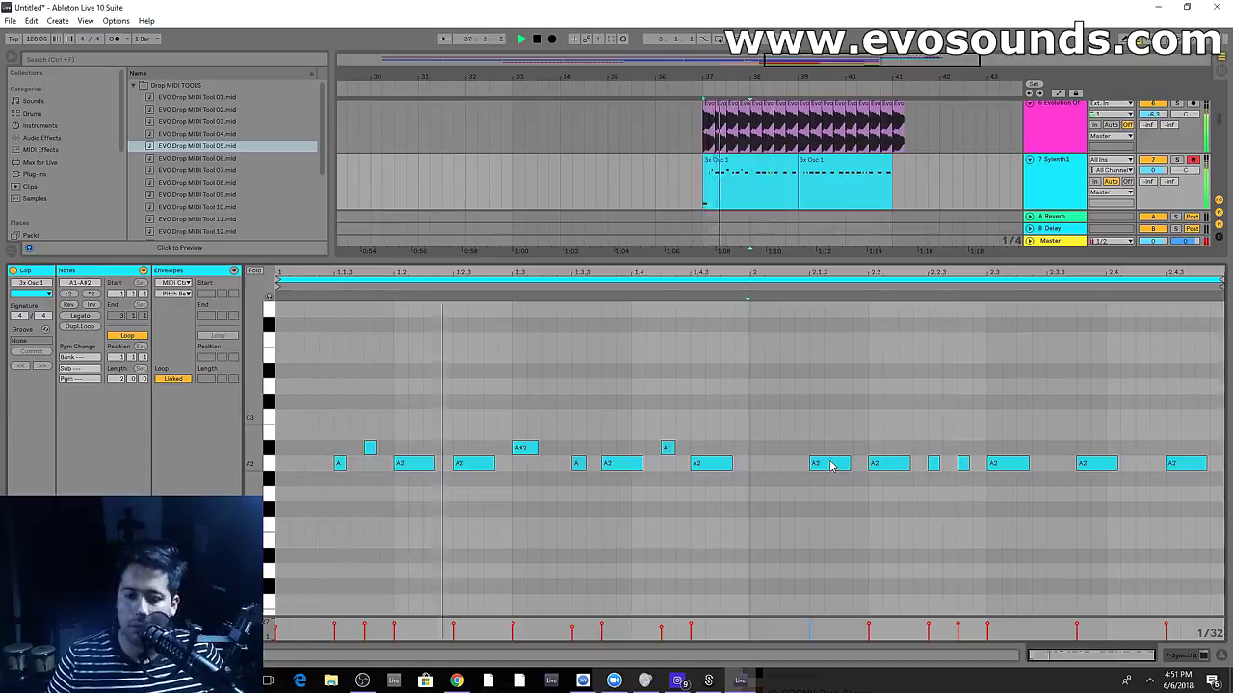
drag(830, 465, 832, 450)
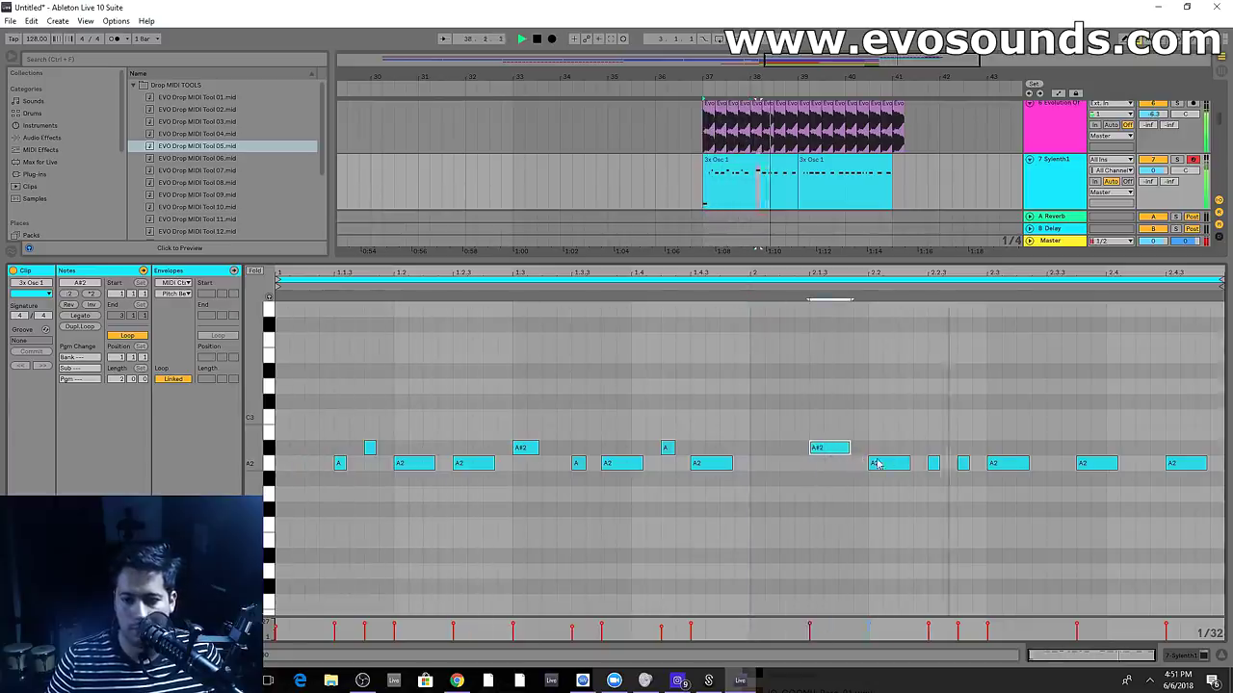
drag(964, 464, 963, 449)
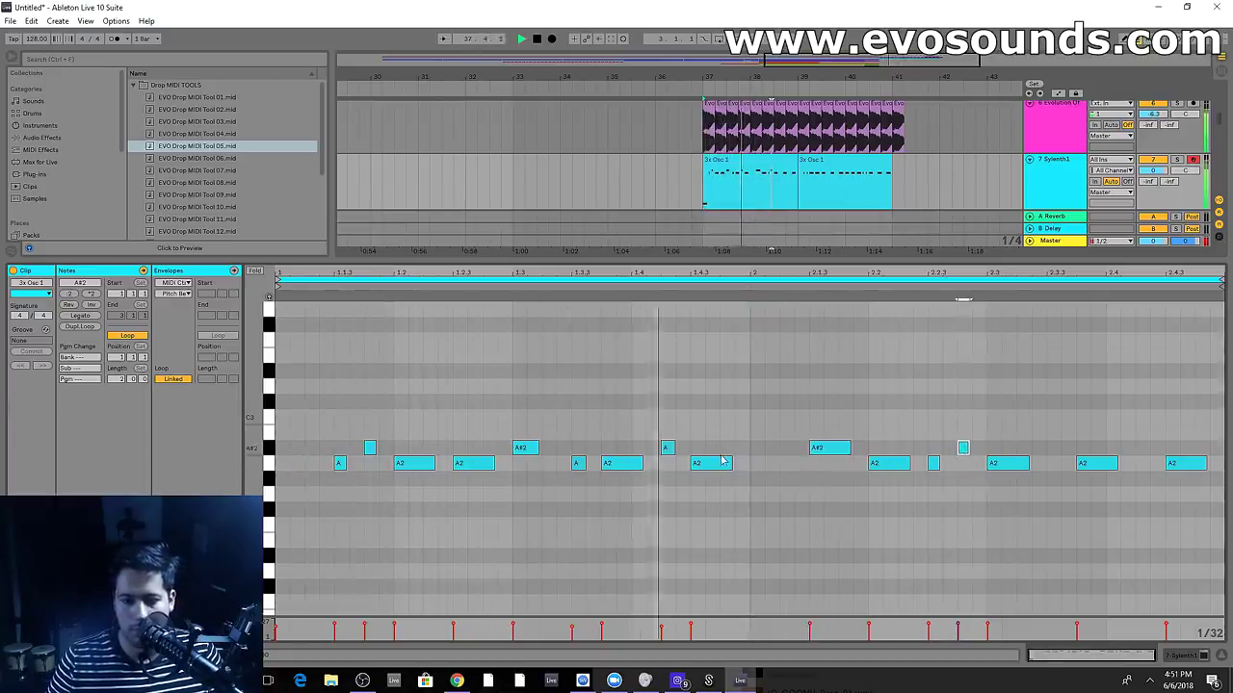
drag(1100, 466, 1108, 430)
drag(1185, 466, 1179, 454)
drag(1104, 420, 1183, 498)
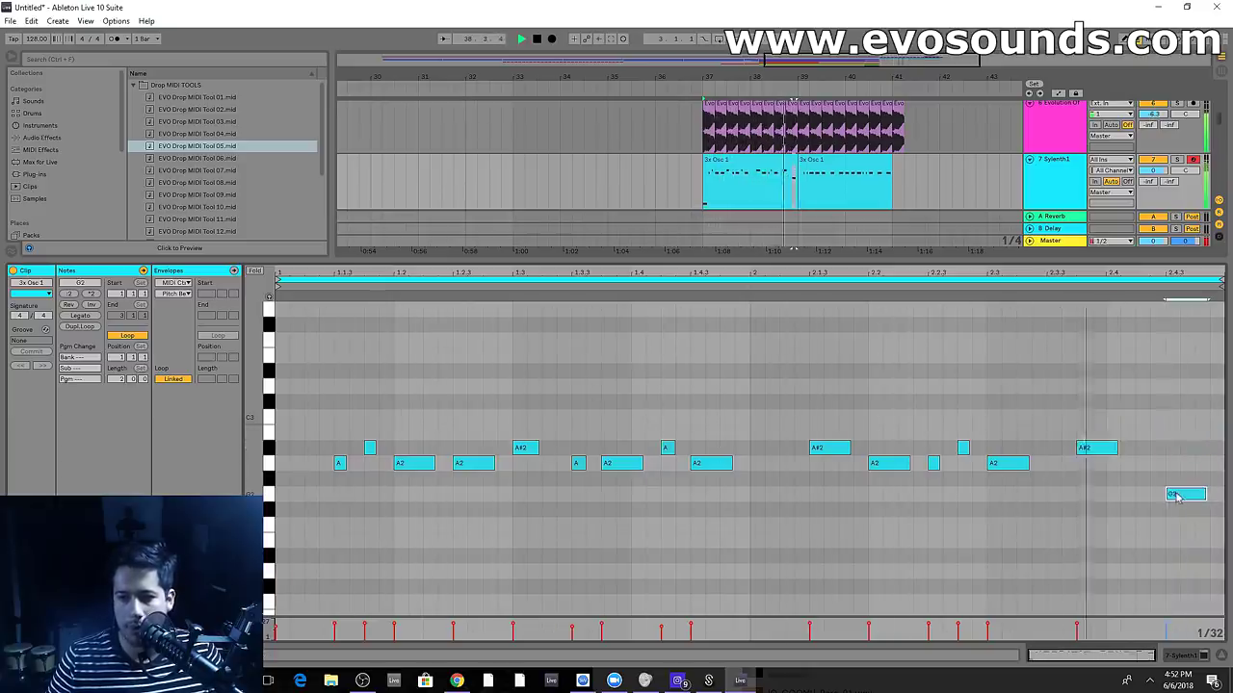
Duplicate the edited clip over the clip at bar 39 and hide the note editor
click(760, 169)
key(ctrl+d)
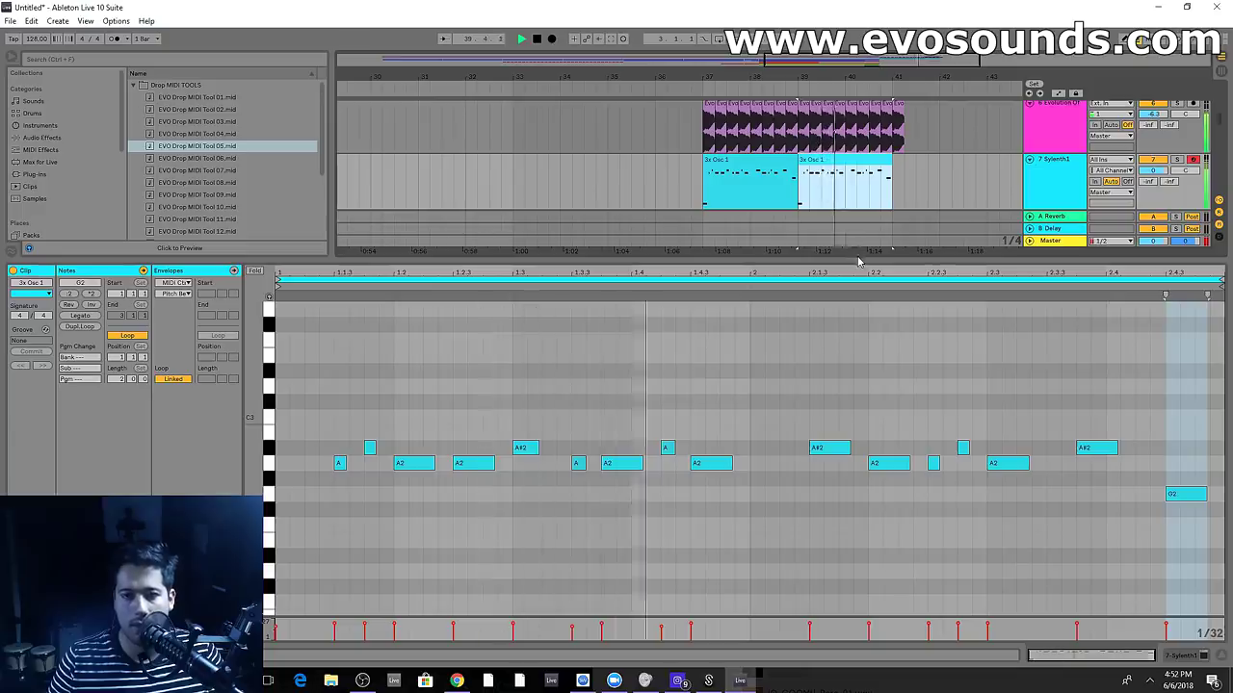
key(ctrl+alt+l)
scroll(829, 267, up, 1)
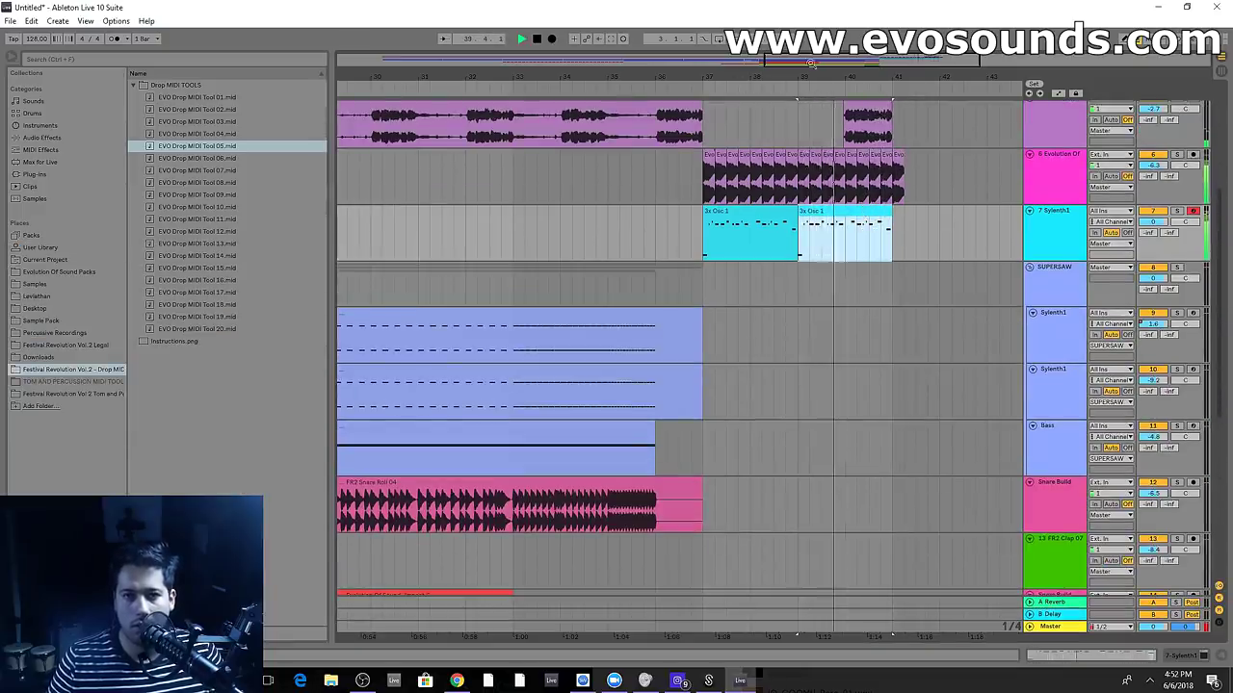
Move the short Dua Lipa vocal clip to bar 43 and delete the extra kick clip at bar 41
scroll(829, 192, right, 3)
scroll(759, 177, up, 2)
drag(759, 177, 904, 200)
click(785, 236)
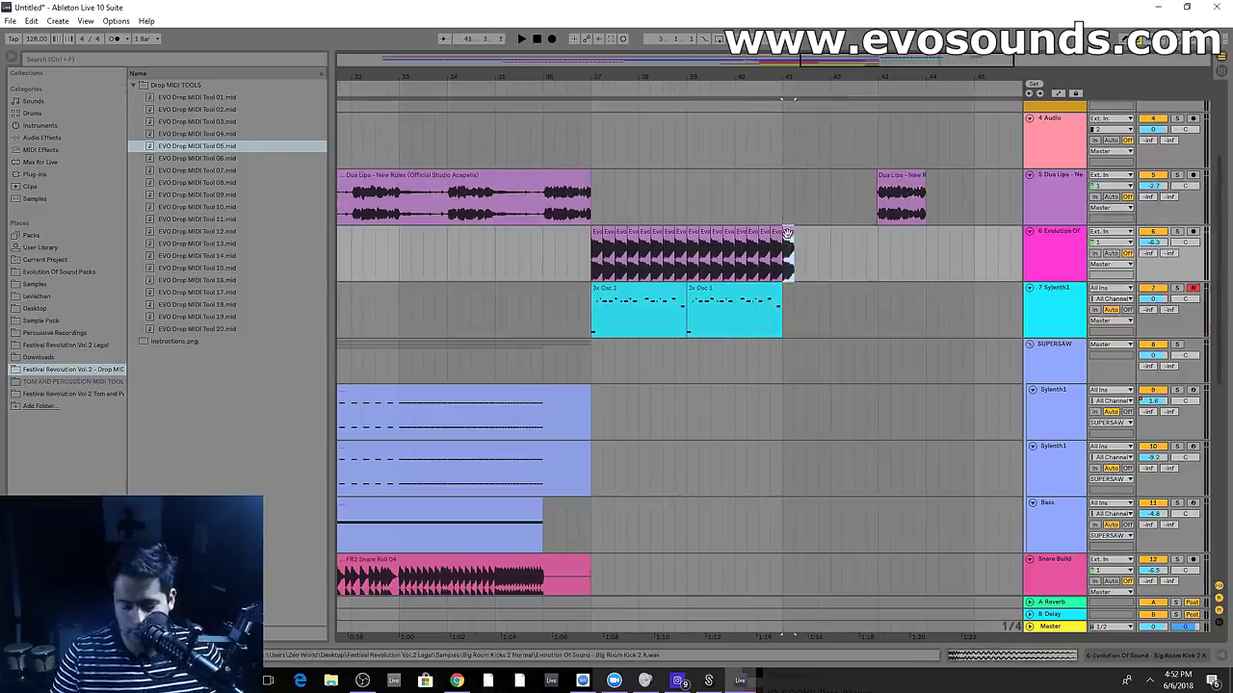
key(Delete)
Duplicate the kick and Sylenth1 clips of bars 37 to 41 so that they repeat from bar 41
drag(795, 257, 594, 318)
drag(593, 268, 782, 302)
key(ctrl+d)
key(space)
Move the short vocal clip to bar 44 and play the arrangement from bar 34
drag(895, 177, 944, 177)
click(464, 270)
key(space)
key(space)
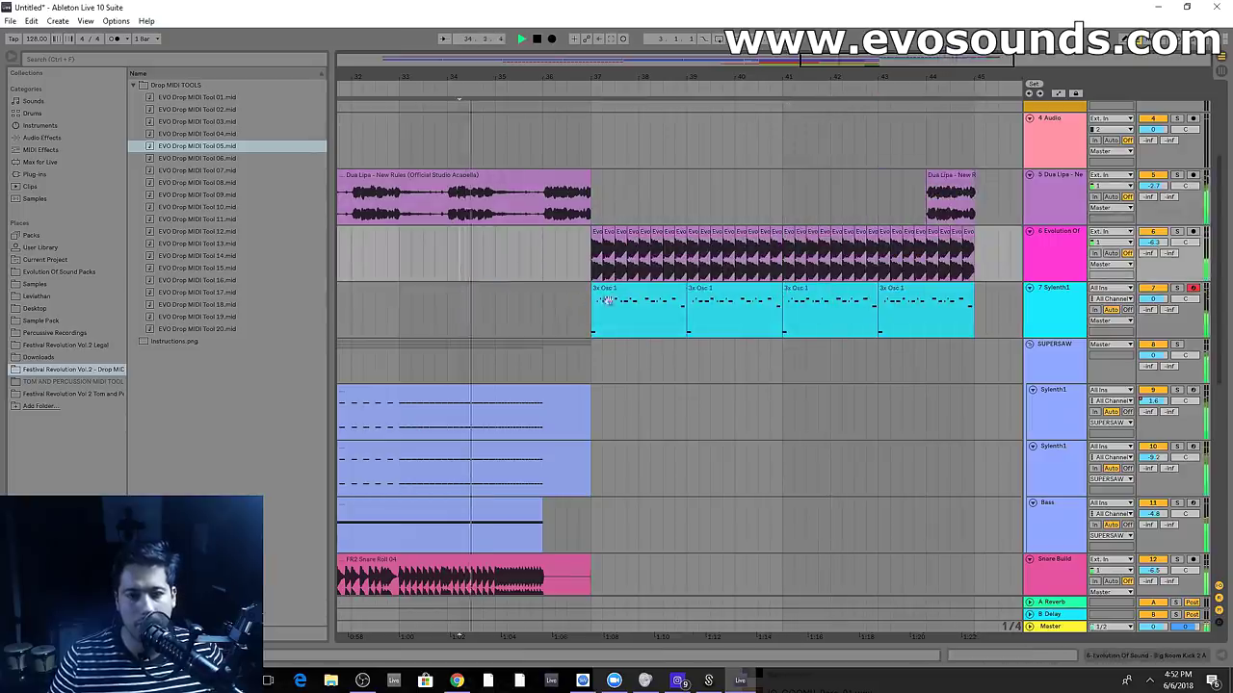
Add an EQ Eight to the Sylenth1 lead track and roll off its low frequencies
double_click(1040, 309)
click(41, 138)
key(ctrl+f)
text(EQ)
drag(163, 99, 1045, 306)
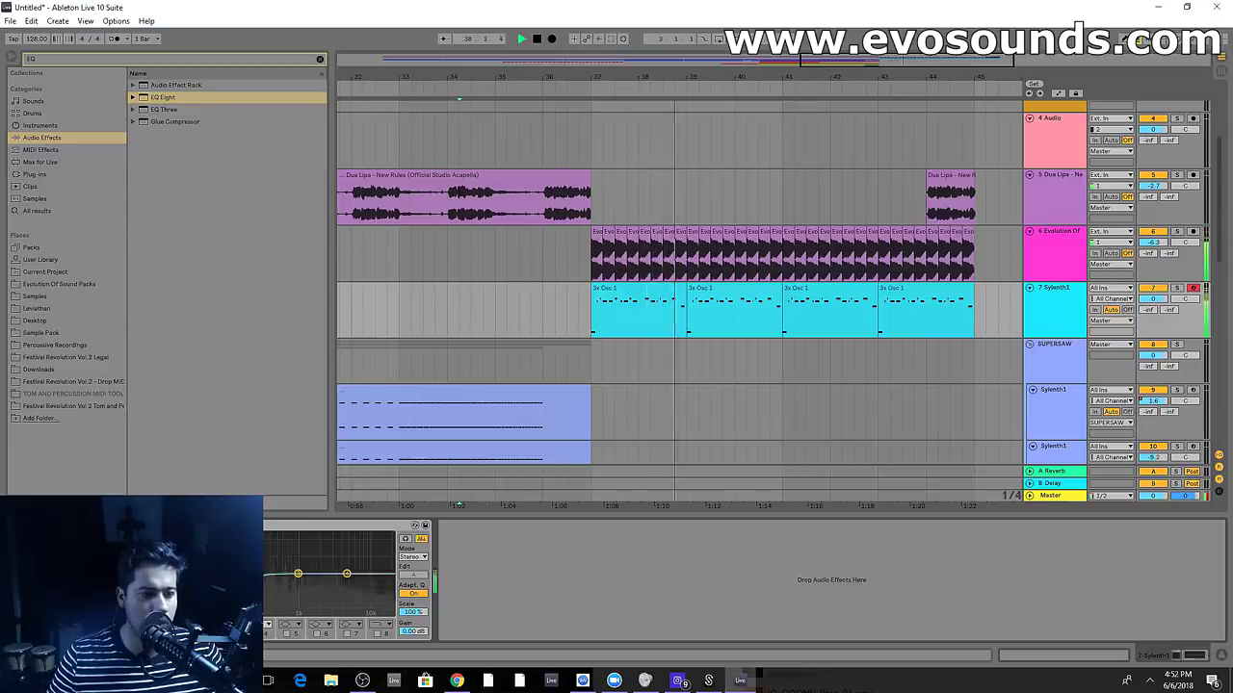
drag(298, 574, 250, 605)
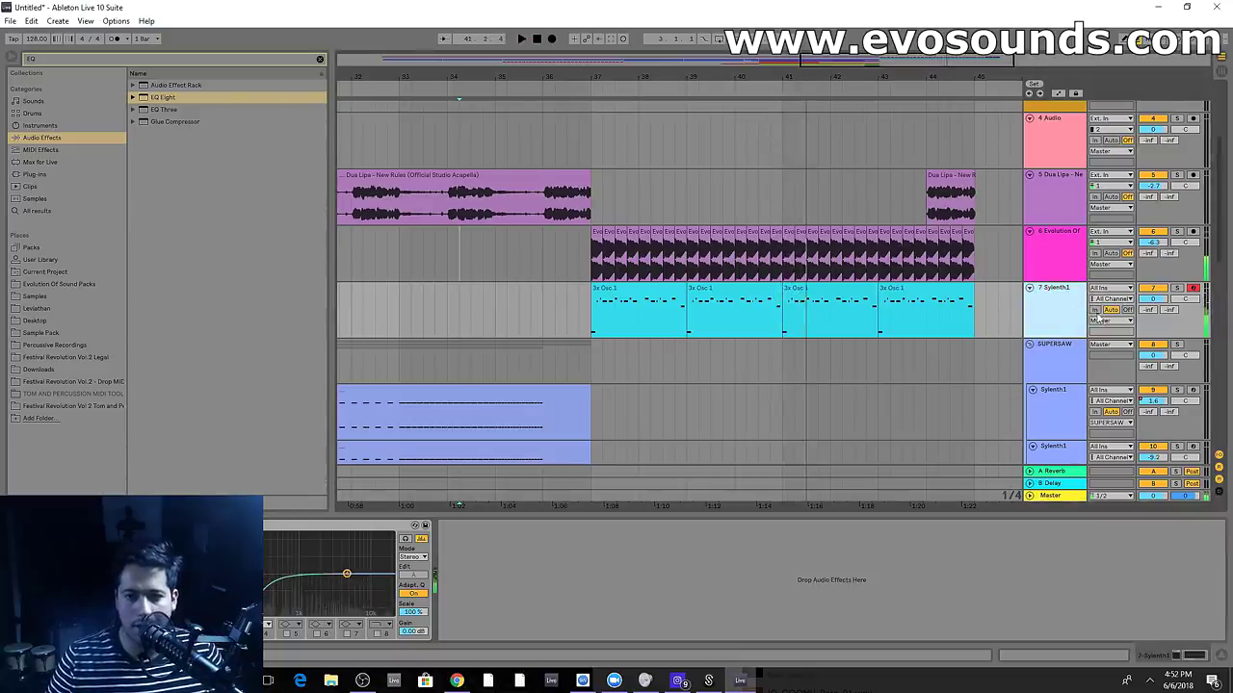
Duplicate the Sylenth1 lead track and switch the copy's Sylenth1 preset to LD - Swell while the drop plays
key(ctrl+d)
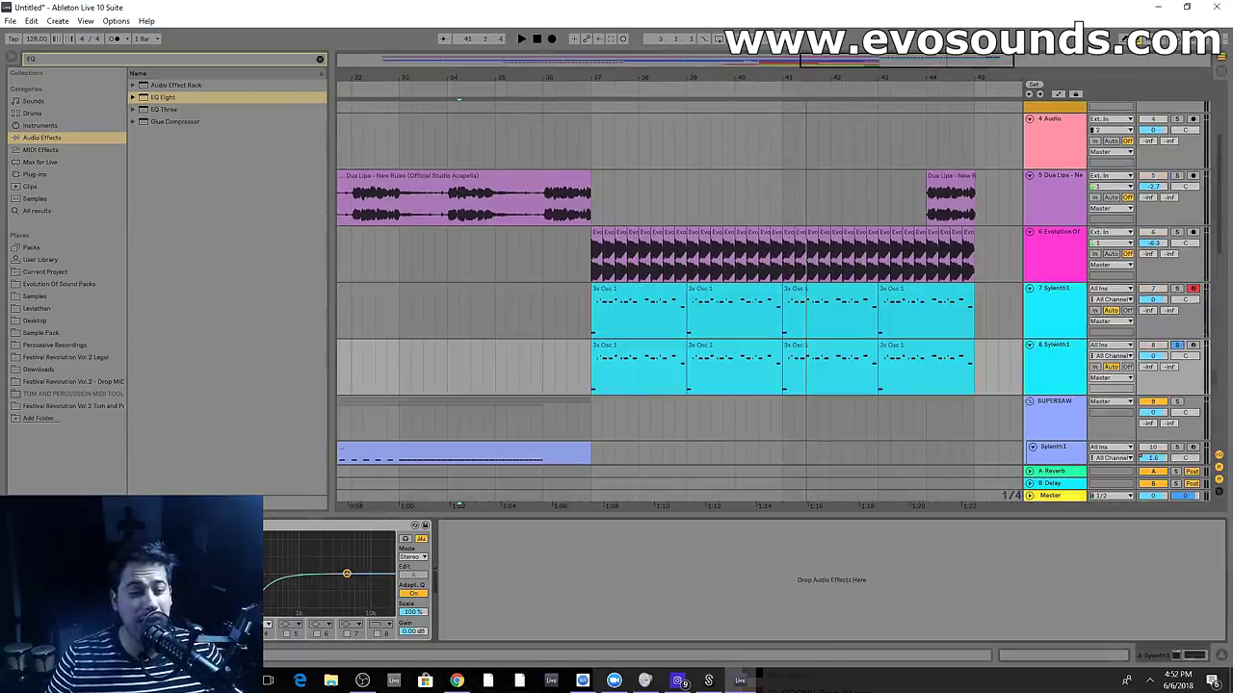
click(33, 526)
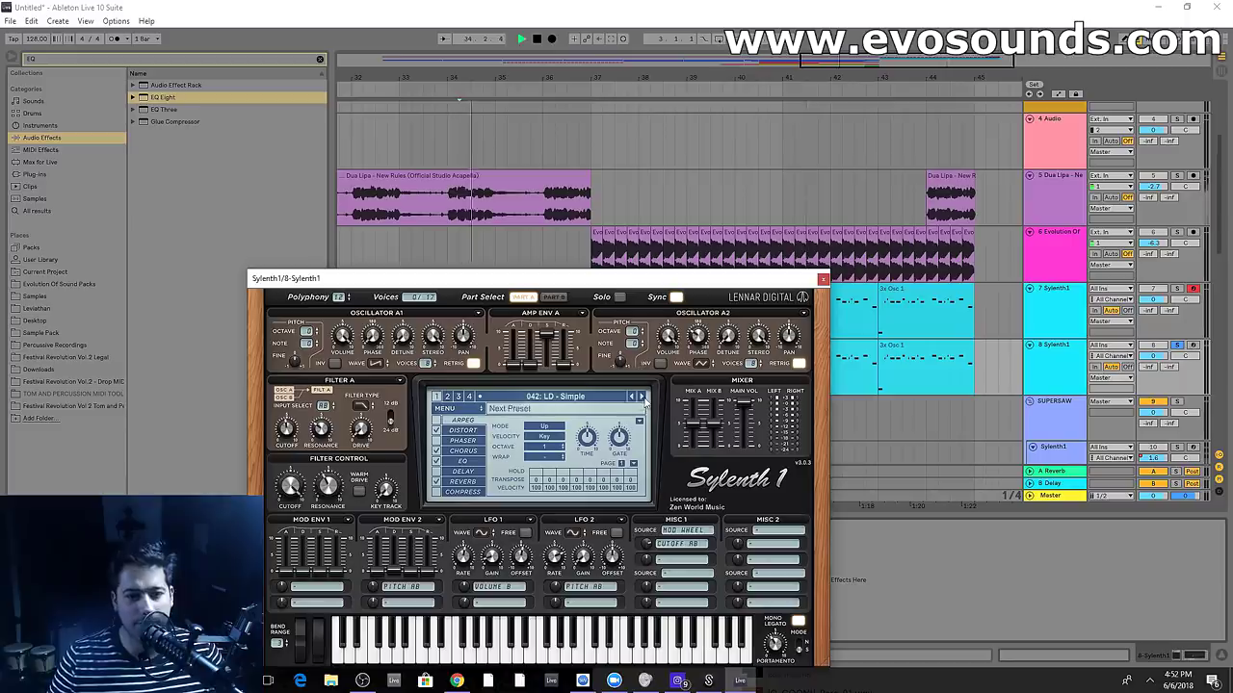
drag(747, 280, 725, 355)
key(space)
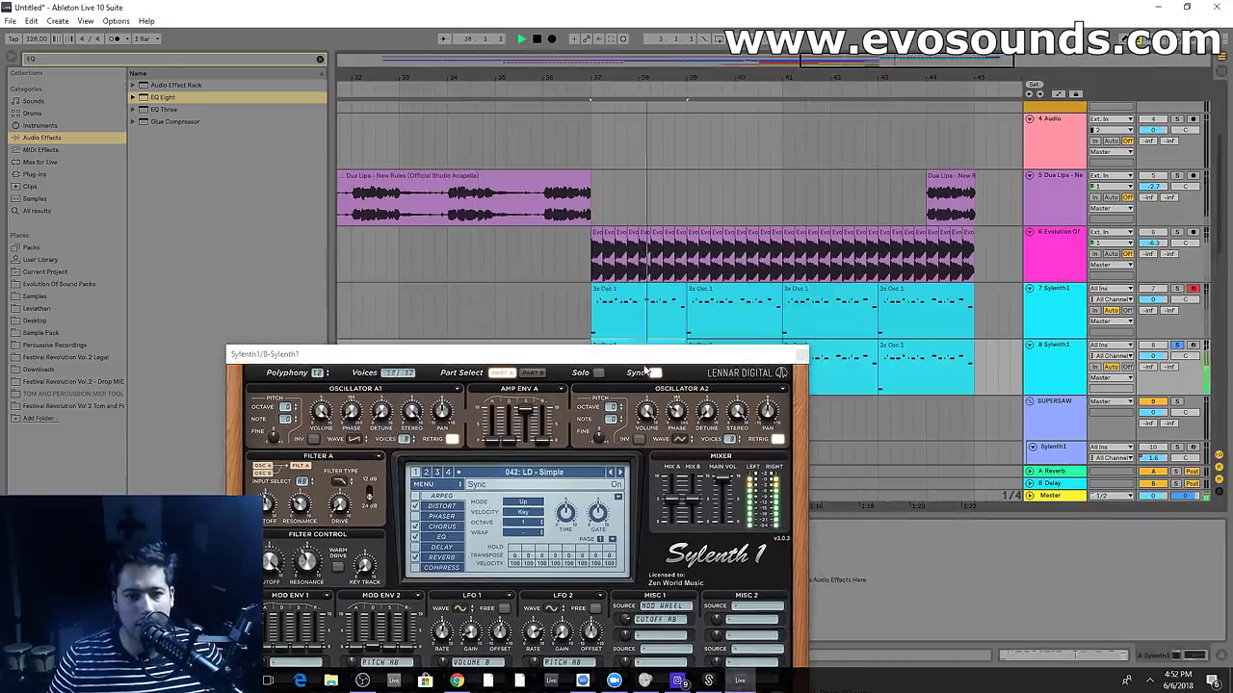
click(619, 472)
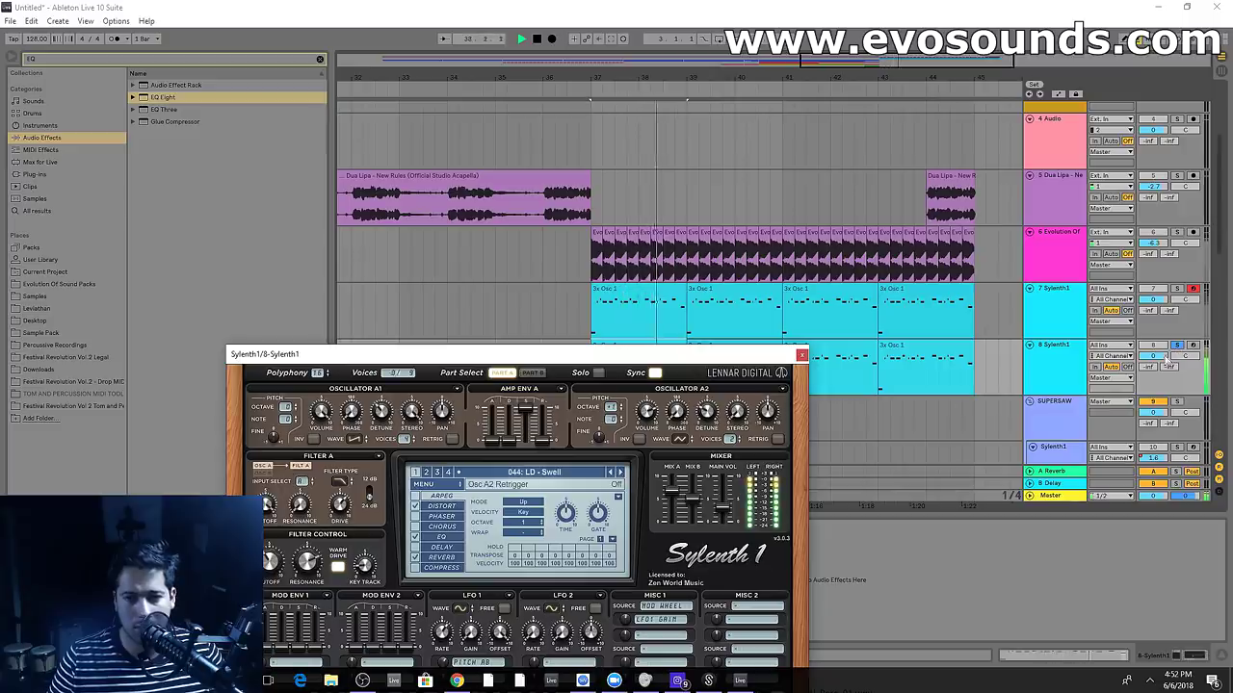
Lower the duplicated lead track to -9.8 dB, group both Sylenth1 tracks as "Drop Leads" and close the synth window
drag(1154, 356, 1154, 374)
click(1067, 296)
shift+click(1067, 350)
key(ctrl+g)
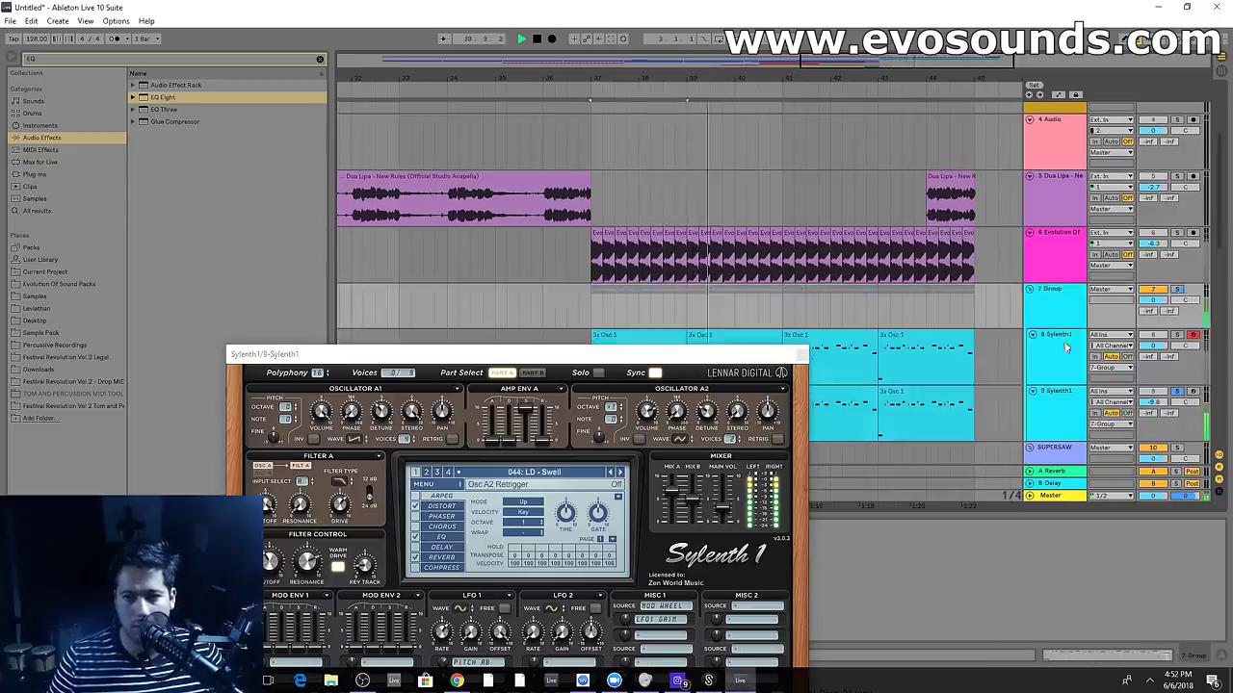
text(Drop Leads)
key(Return)
click(801, 355)
Add the CamelCrusher plug-in to the Drop Leads group, play the drop and close the plug-in window
click(1056, 395)
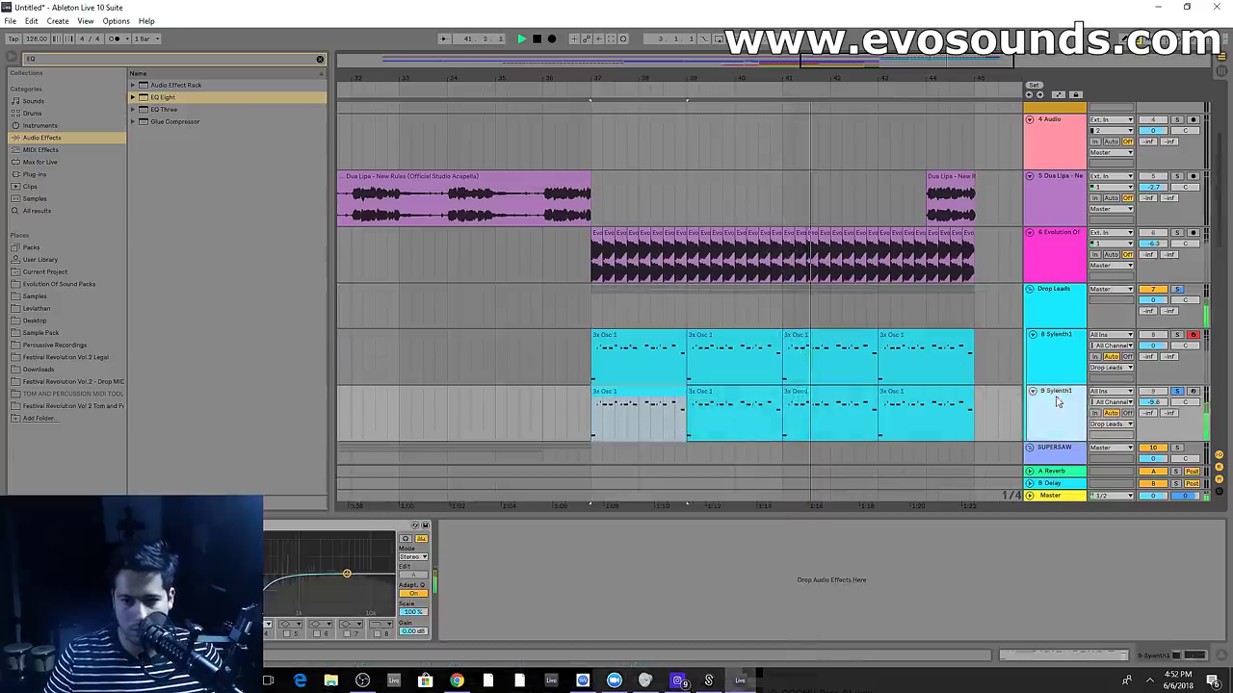
click(1028, 314)
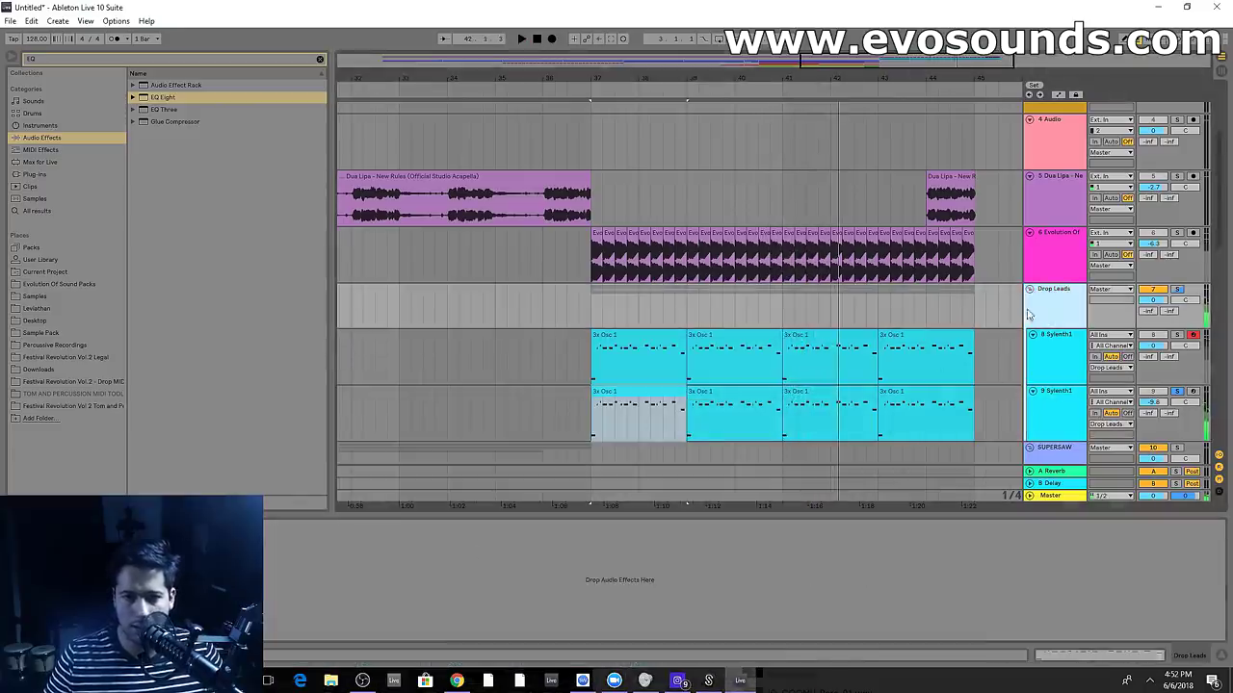
click(320, 59)
text(CAMEL)
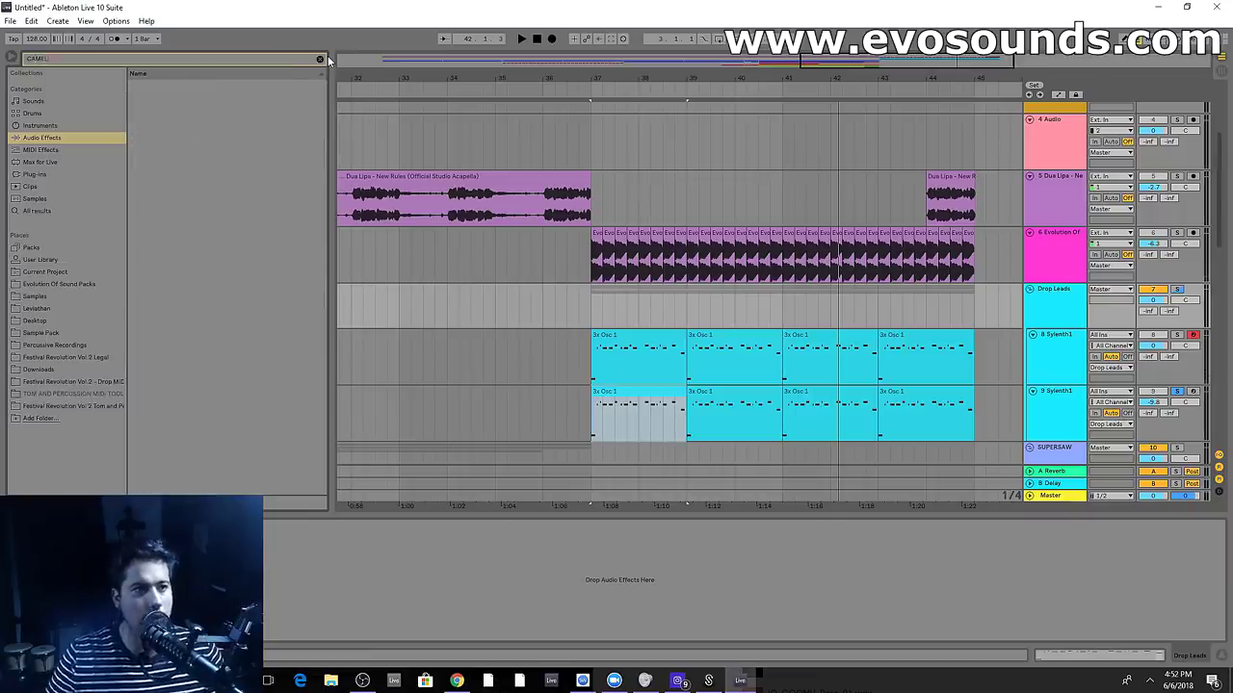
click(72, 174)
double_click(175, 98)
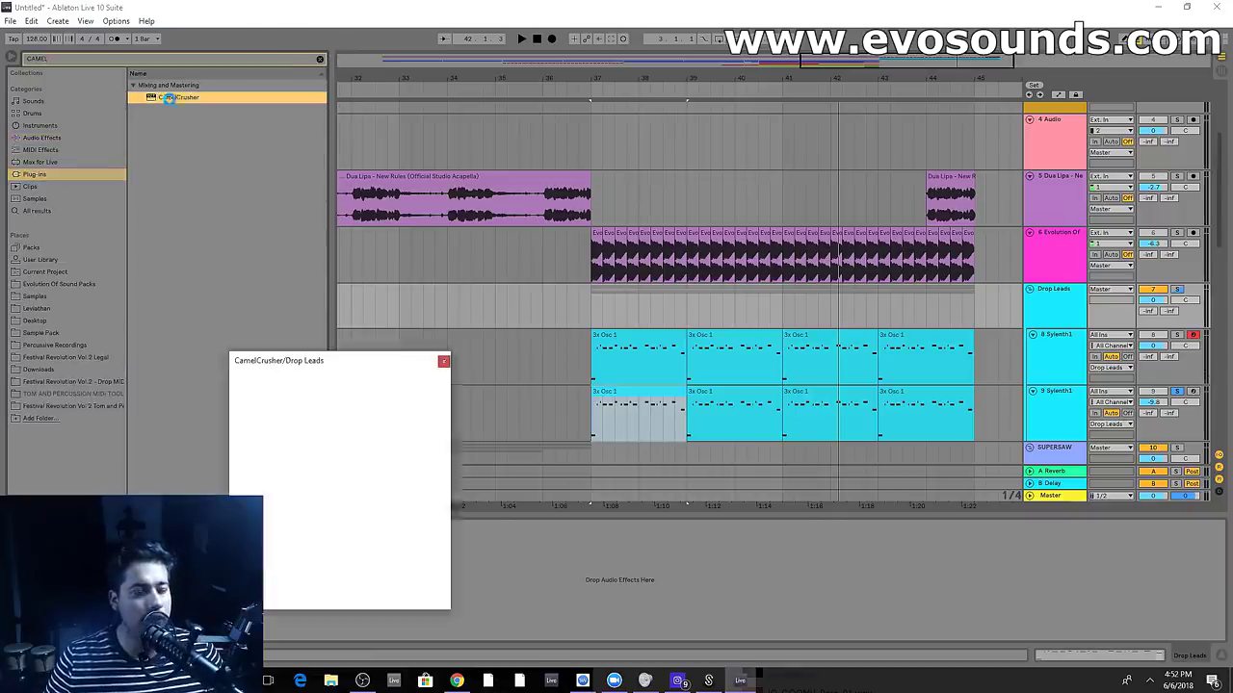
key(space)
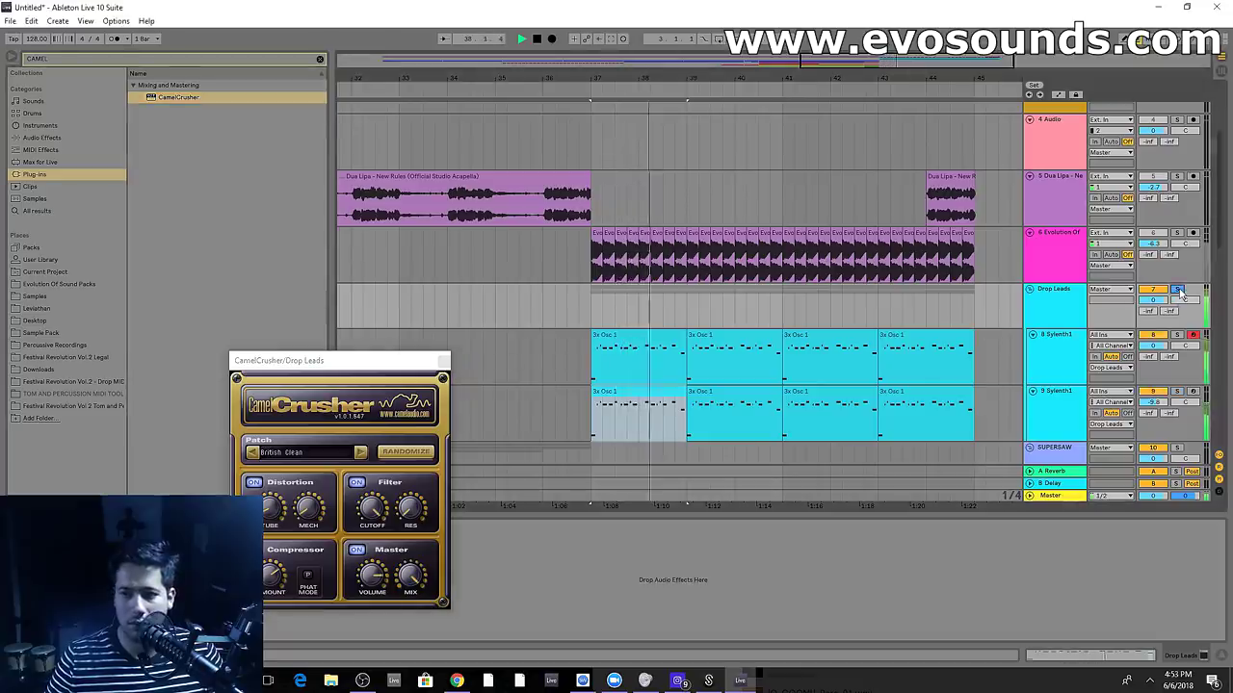
click(443, 362)
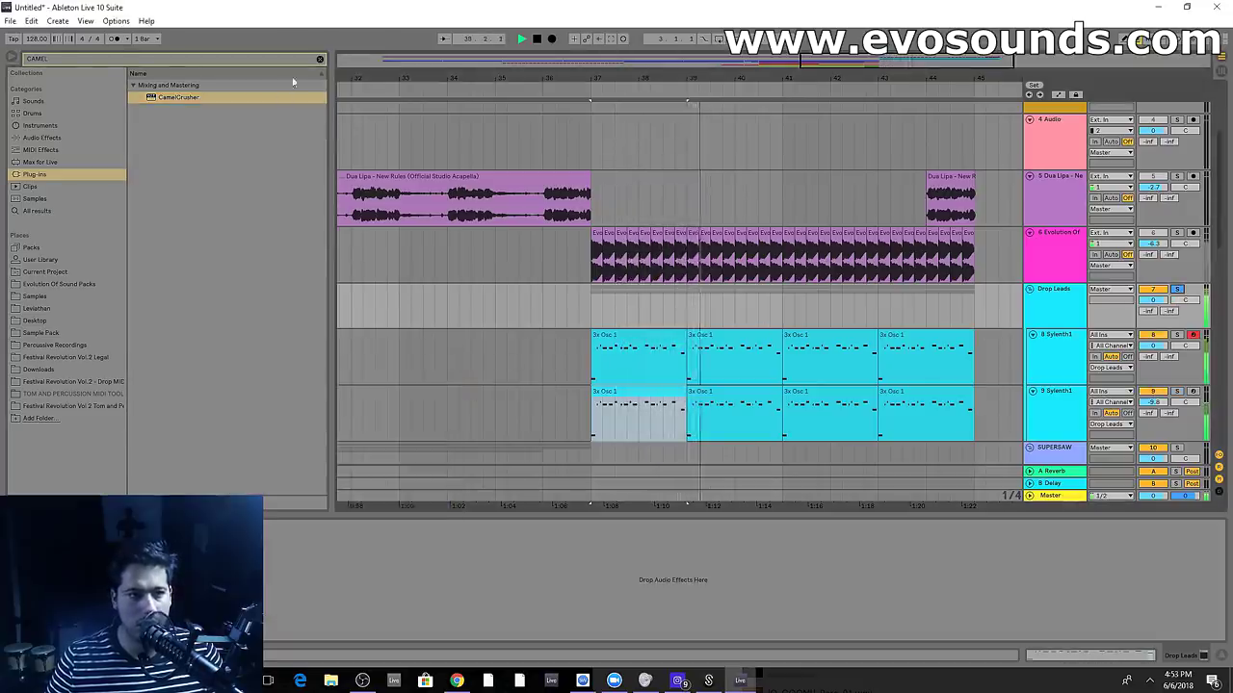
Add a Glue Compressor to the Drop Leads group and play the drop
click(321, 60)
text(glue)
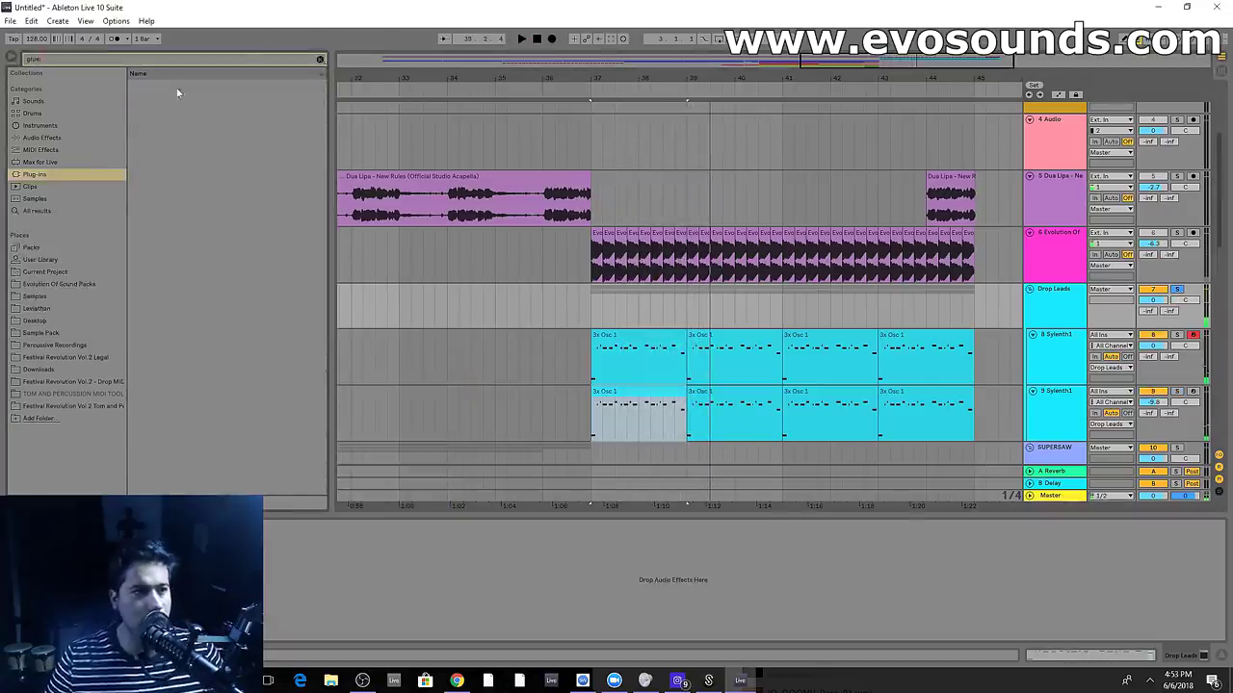
click(55, 140)
double_click(152, 95)
key(space)
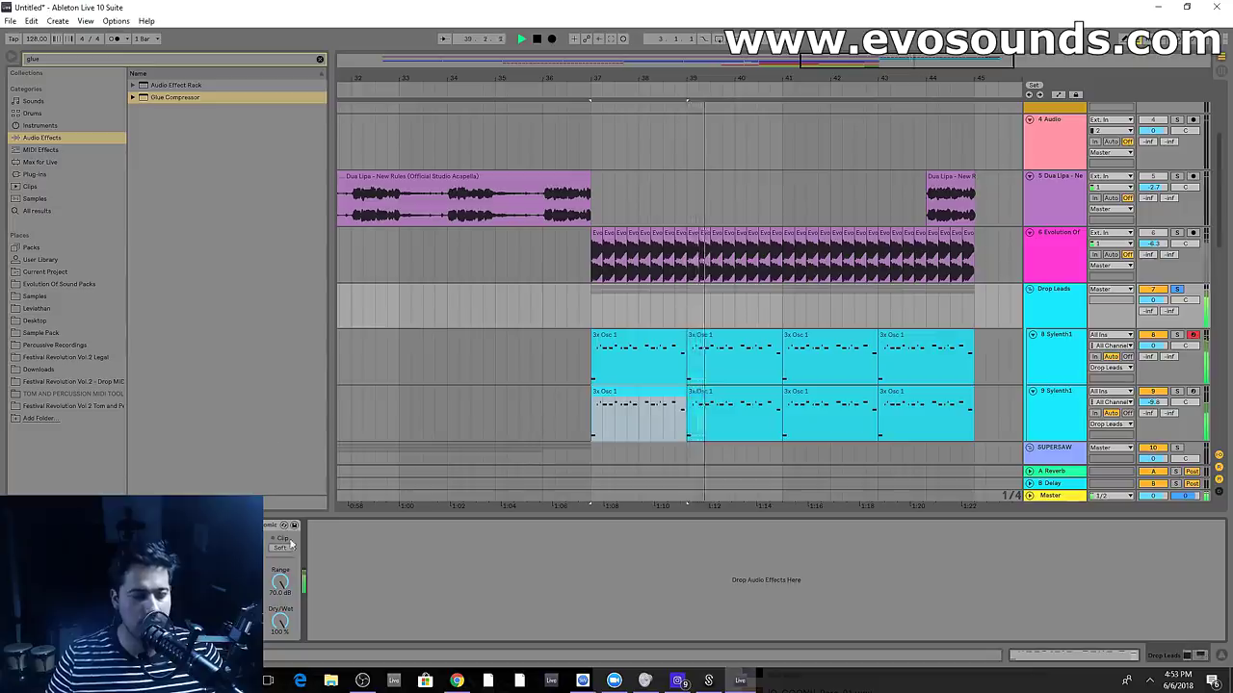
Add an EQ Eight after the Glue Compressor on the Drop Leads group and make band 2 a low cut at 200 Hz
click(321, 61)
text(EQ)
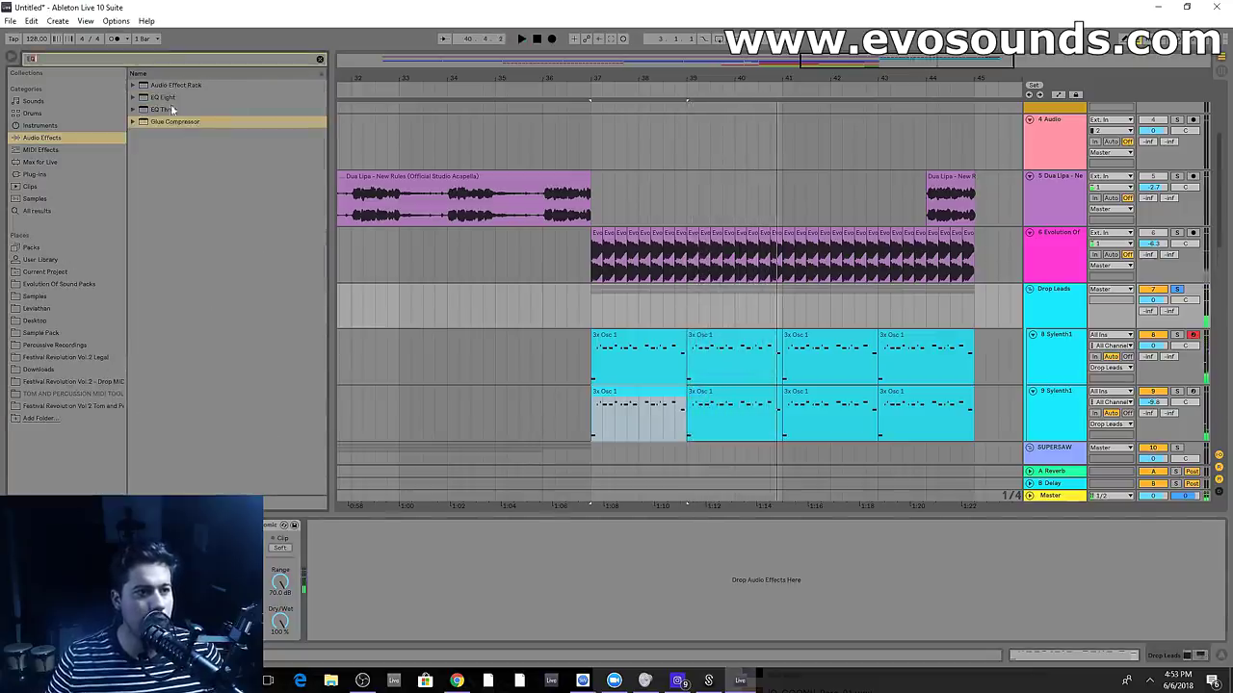
drag(162, 104, 398, 554)
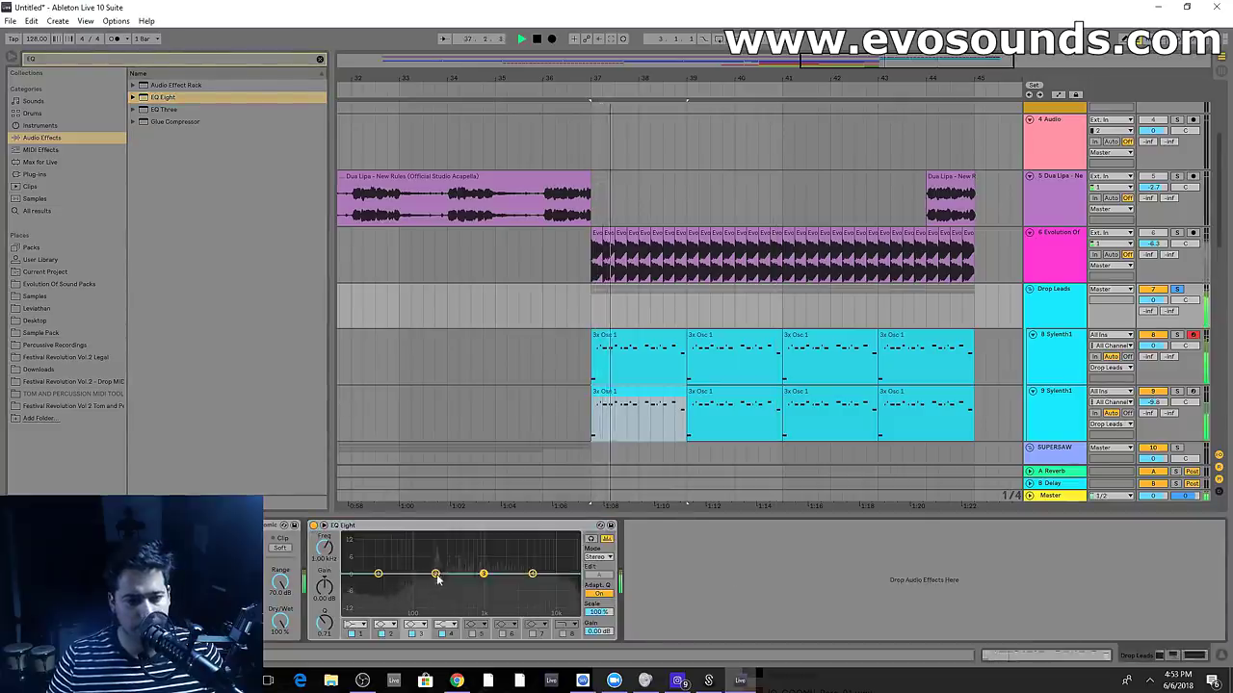
click(390, 626)
click(385, 554)
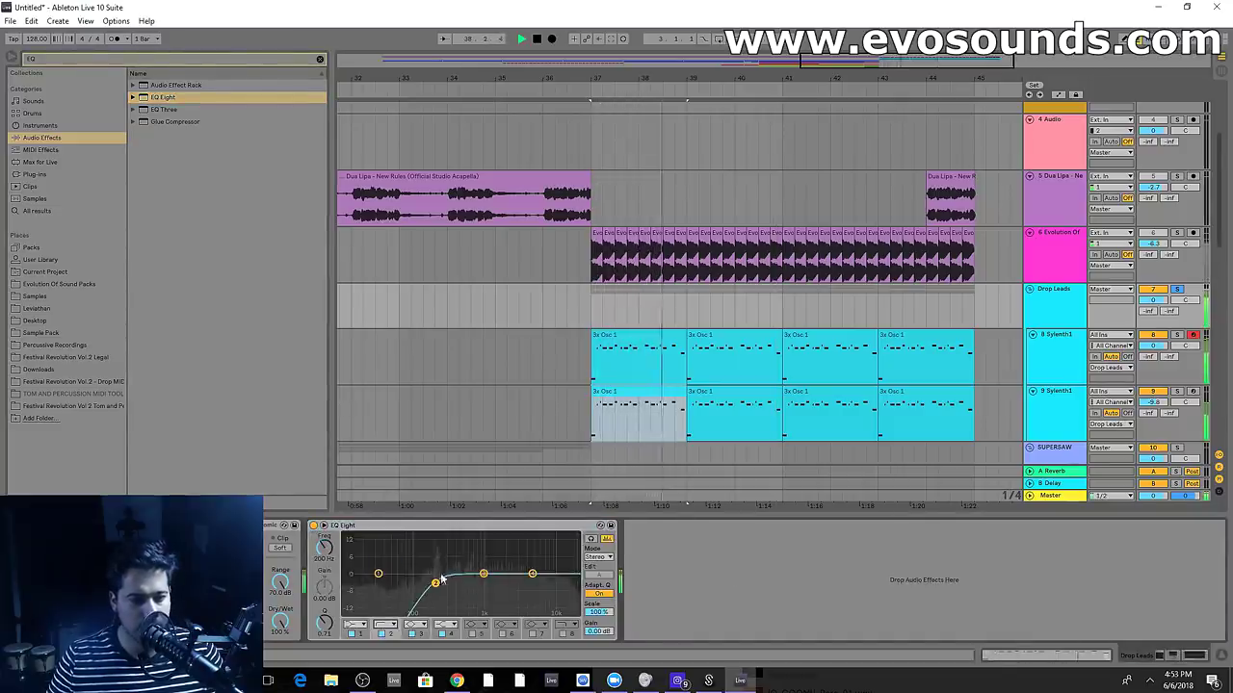
Shape the Drop Leads EQ with a 7.02 dB dip at 211 Hz and a low-mid boost of 4.34 dB
drag(470, 581, 436, 578)
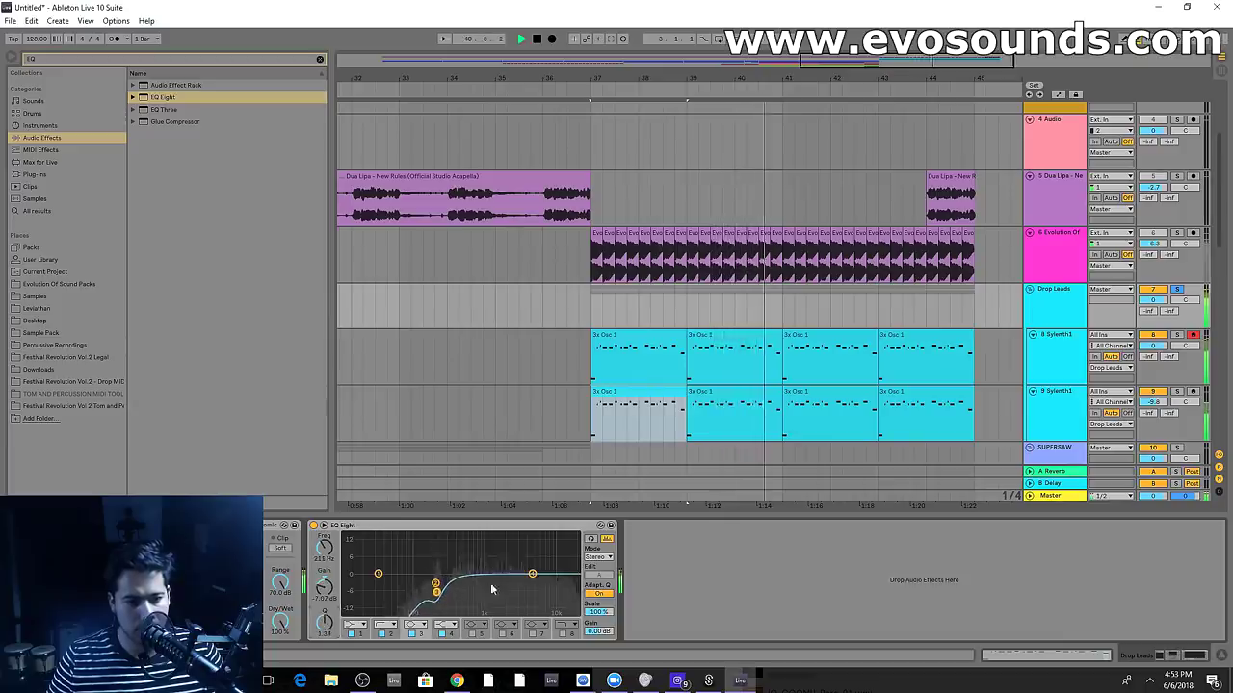
drag(532, 576, 551, 575)
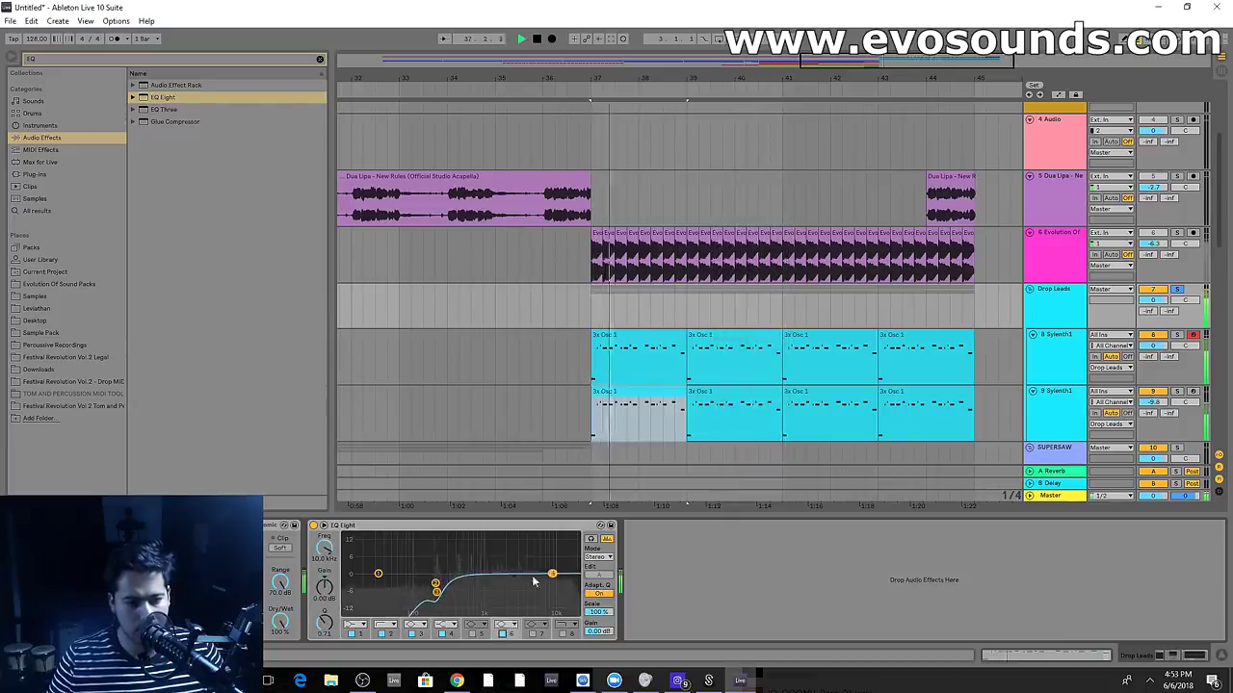
key(space)
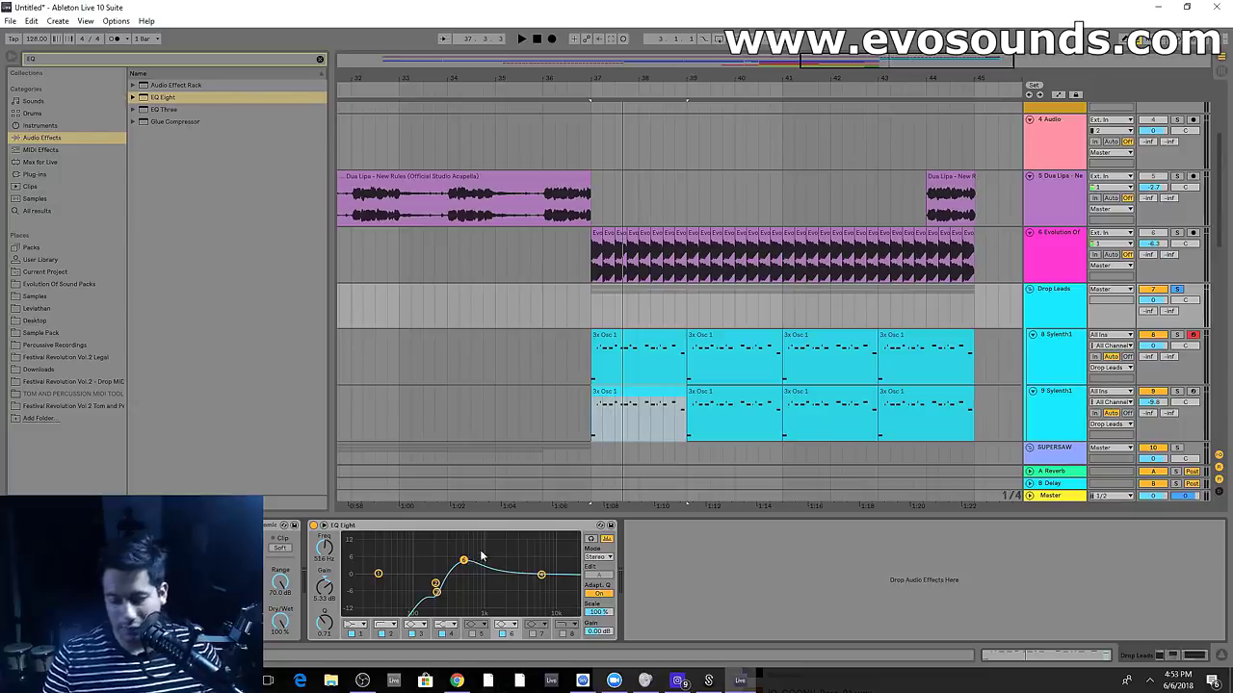
key(space)
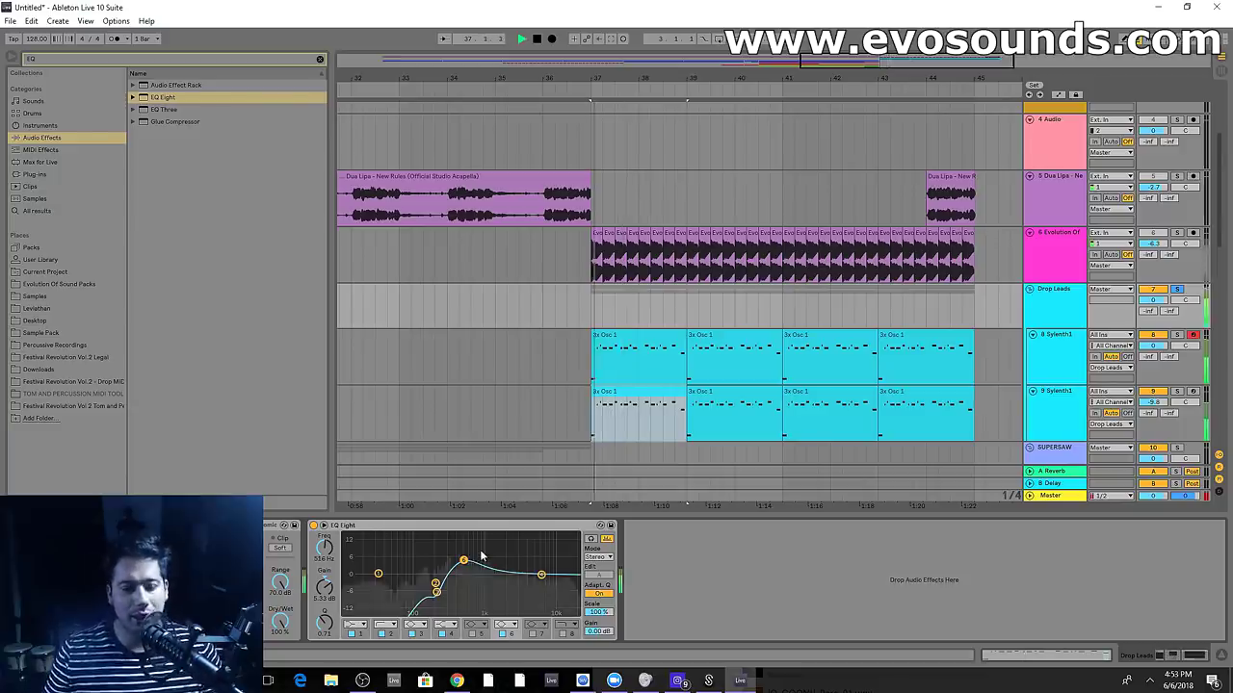
drag(465, 560, 460, 562)
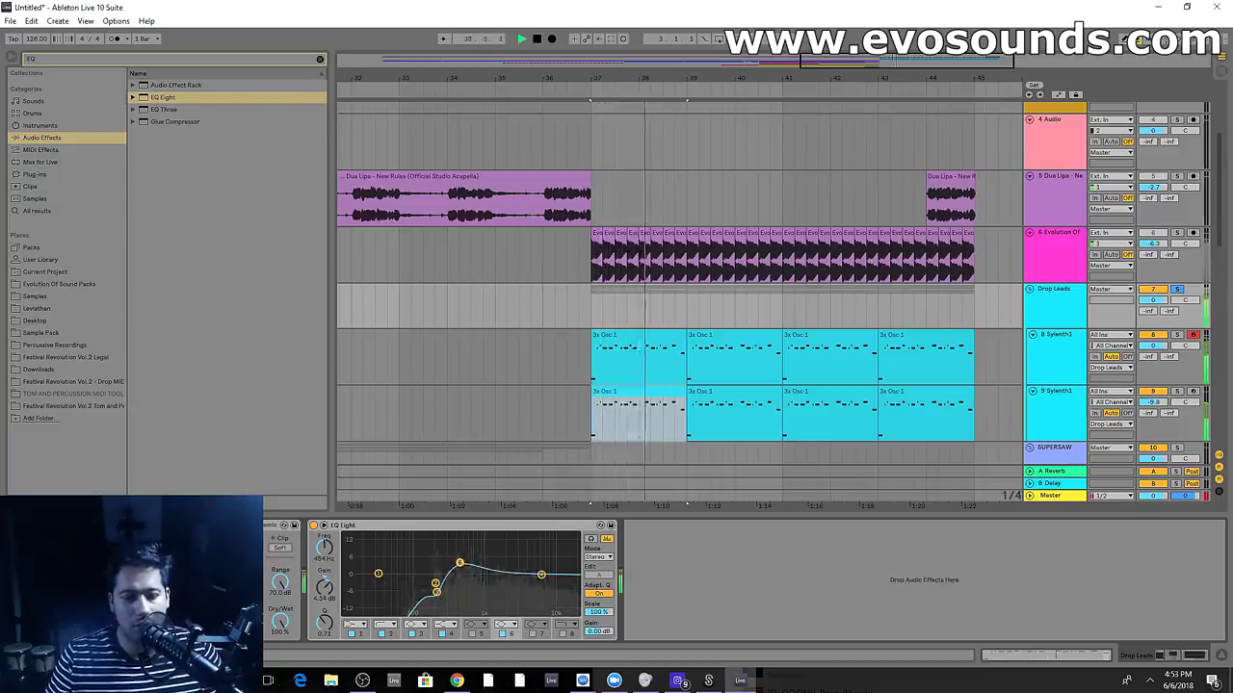
Examine the Sylenth1 settings of both lead tracks while replaying the start of the drop
click(1057, 366)
key(space)
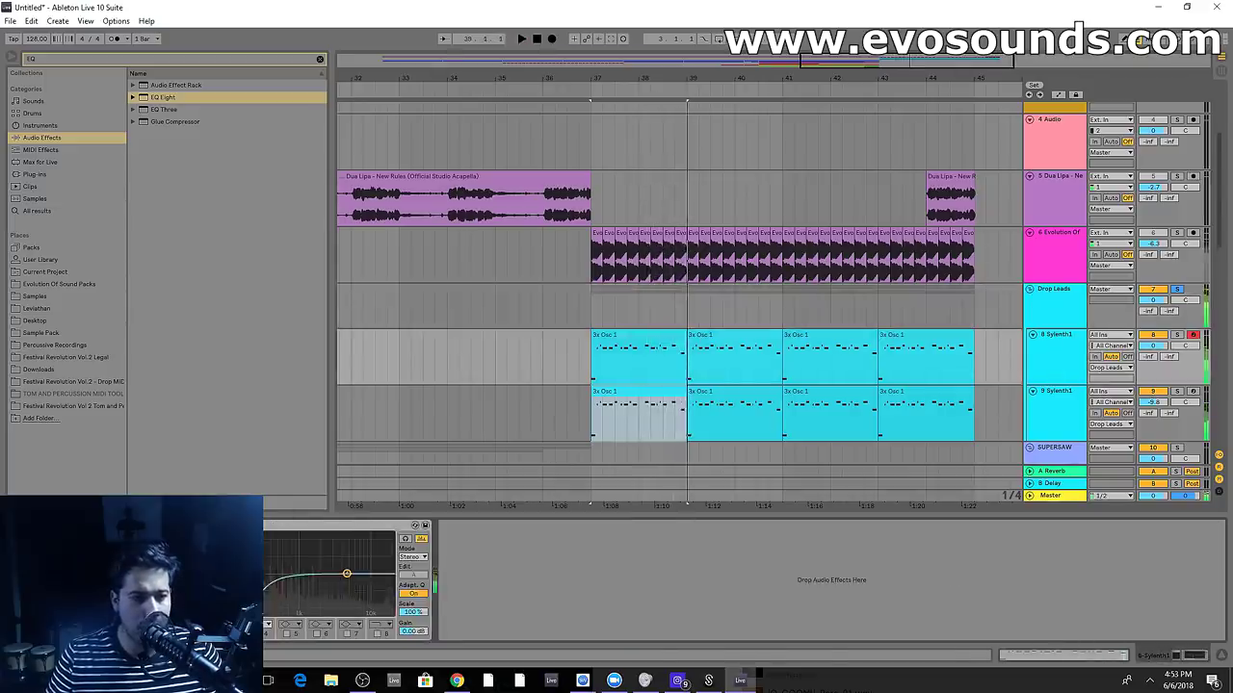
click(33, 526)
key(space)
click(824, 279)
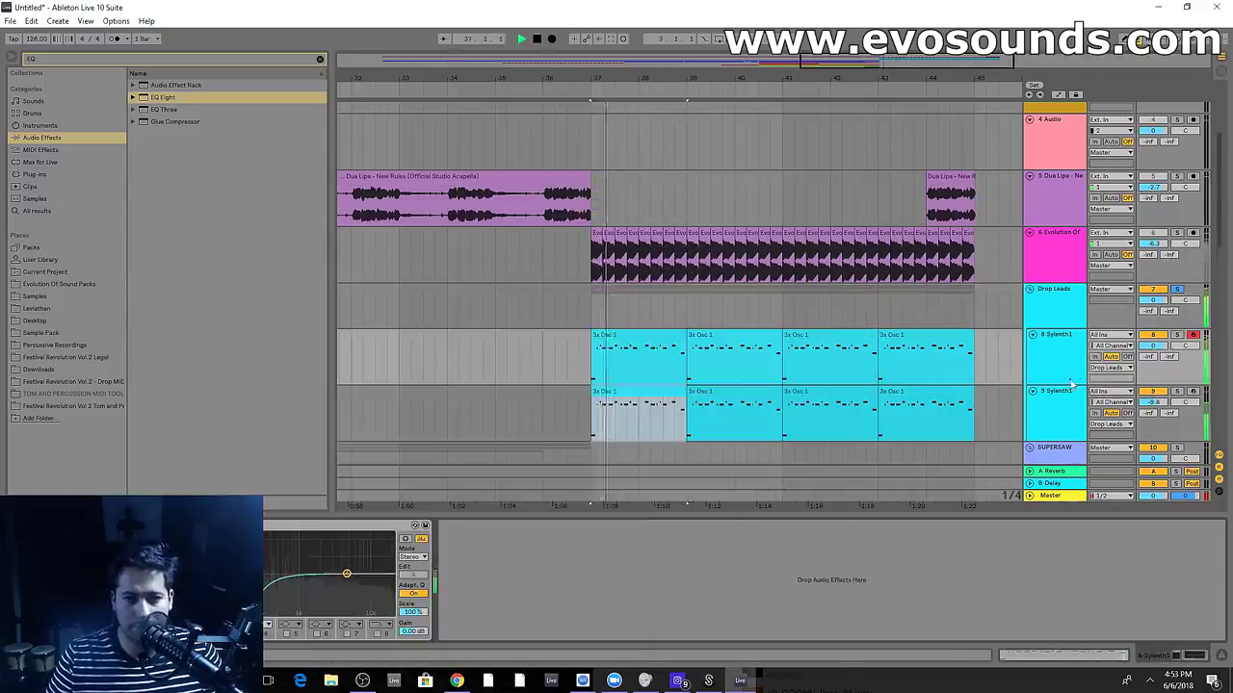
key(space)
click(1057, 416)
click(33, 526)
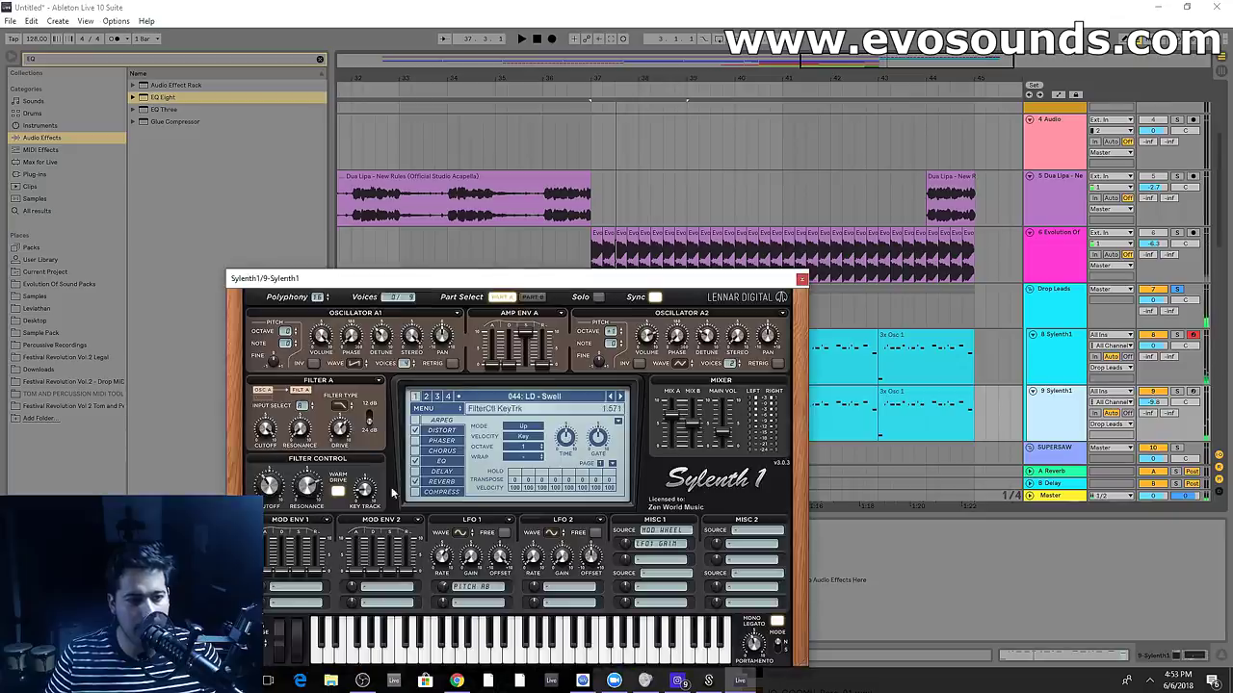
click(801, 279)
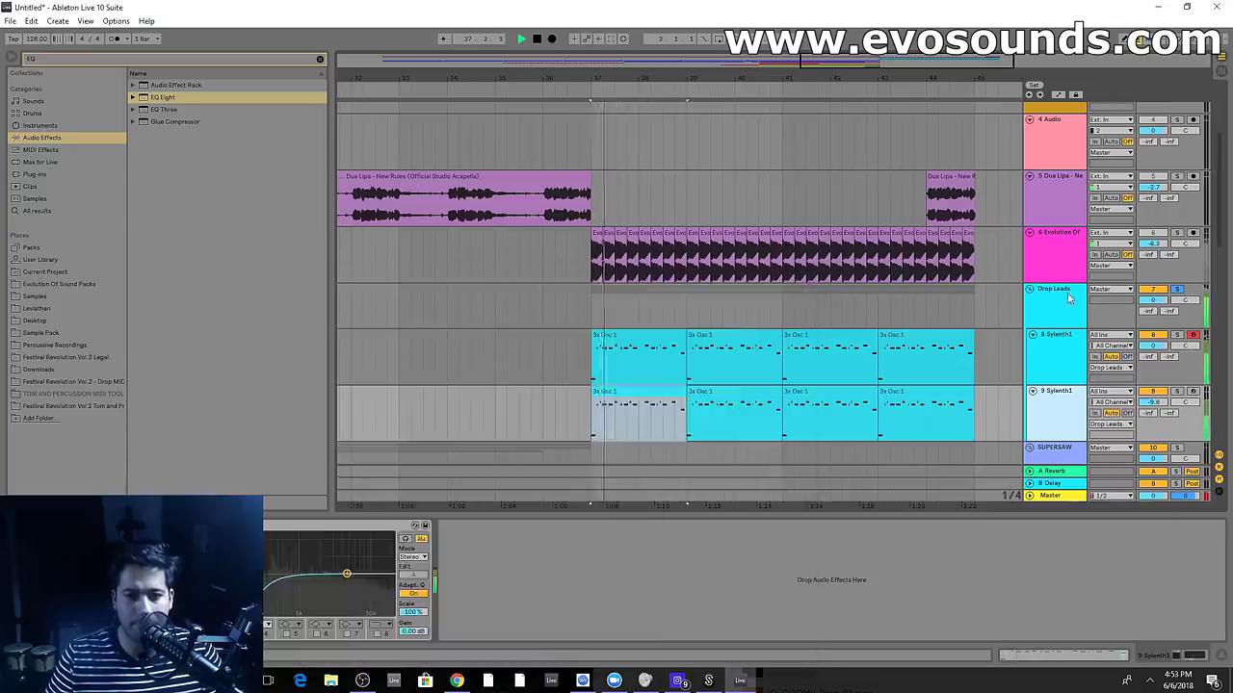
In the mixer, send Drop Leads to the A Reverb return, lower the group to -6.3 dB and turn off its solo
click(1055, 289)
key(Tab)
click(1052, 62)
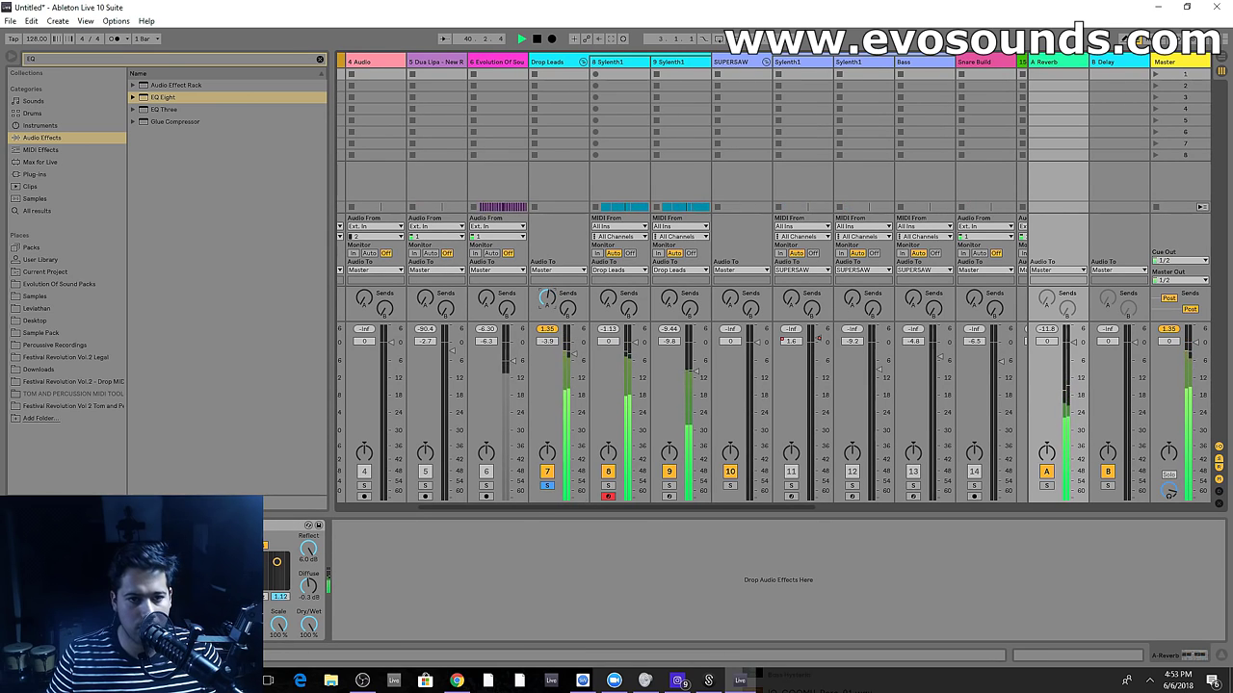
click(549, 485)
key(space)
key(space)
key(Tab)
Play from about bar 35 and enable EQ band 7 on Drop Leads with a 2.11 dB boost near 11.6 kHz
click(497, 314)
key(space)
key(space)
scroll(647, 357, down, 2)
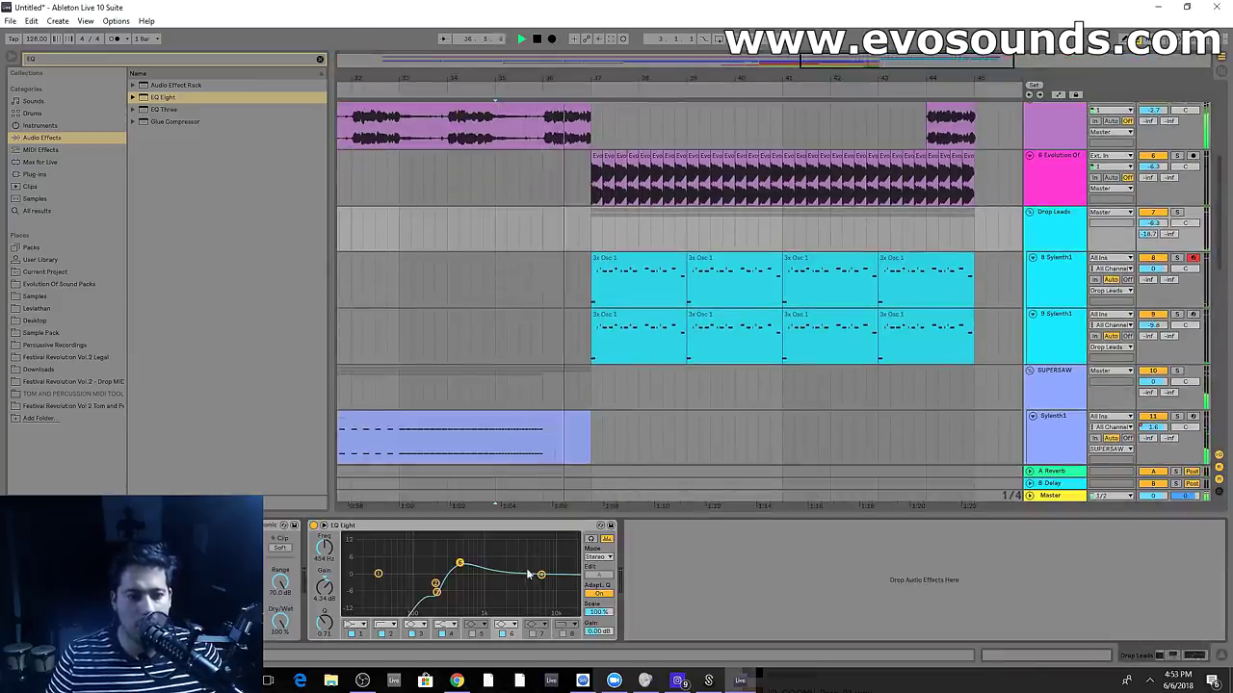
click(533, 634)
mouse_move(537, 576)
mouse_down()
mouse_move(560, 557)
mouse_move(557, 569)
mouse_up()
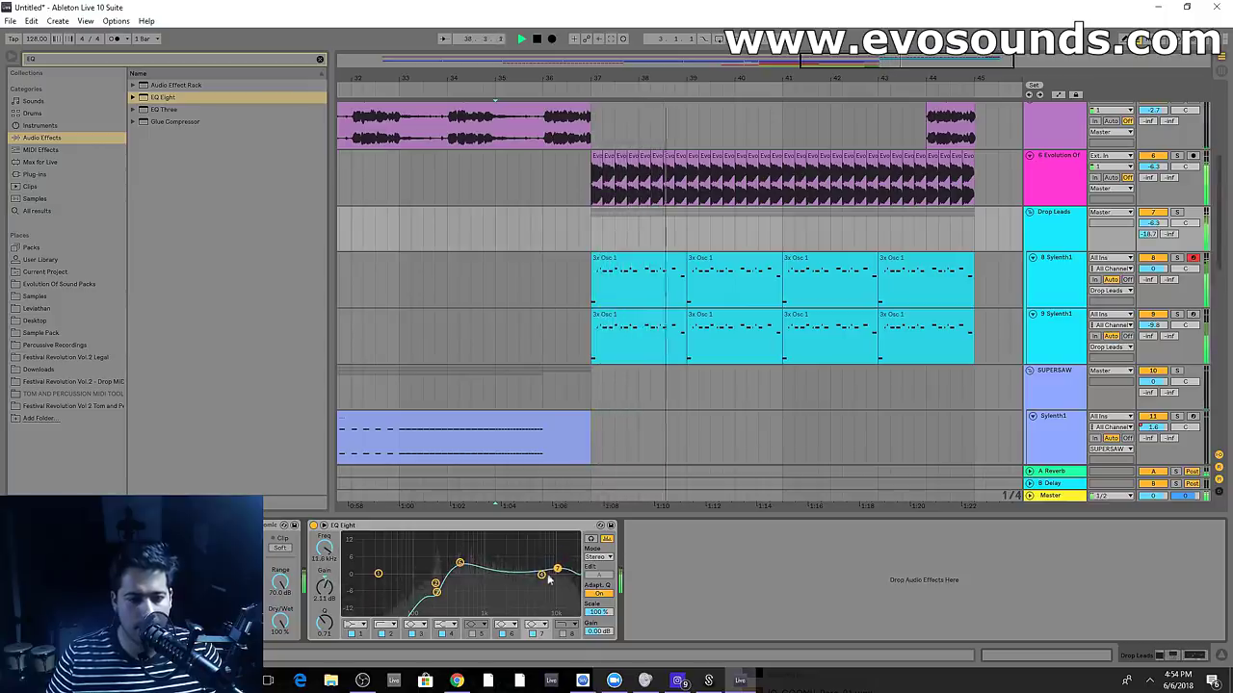
Solo the second Sylenth1 lead track in Drop Leads and lower its volume to -13.5 dB
key(Tab)
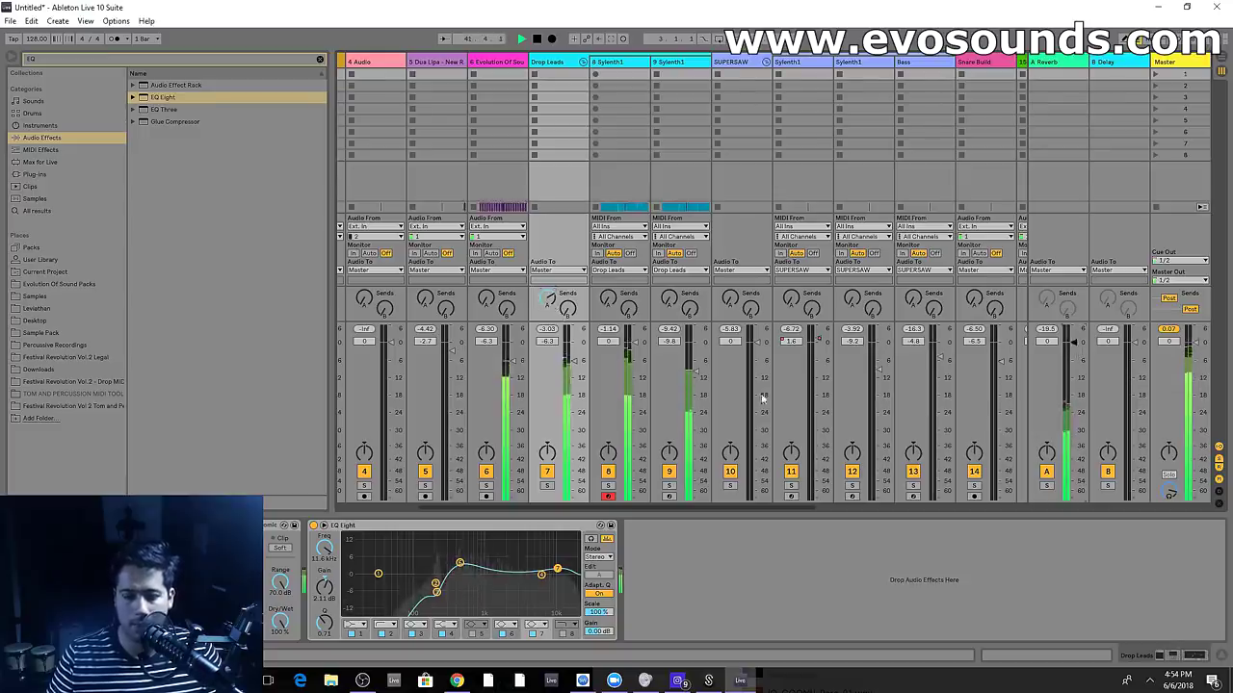
key(Tab)
drag(845, 74, 716, 45)
click(582, 268)
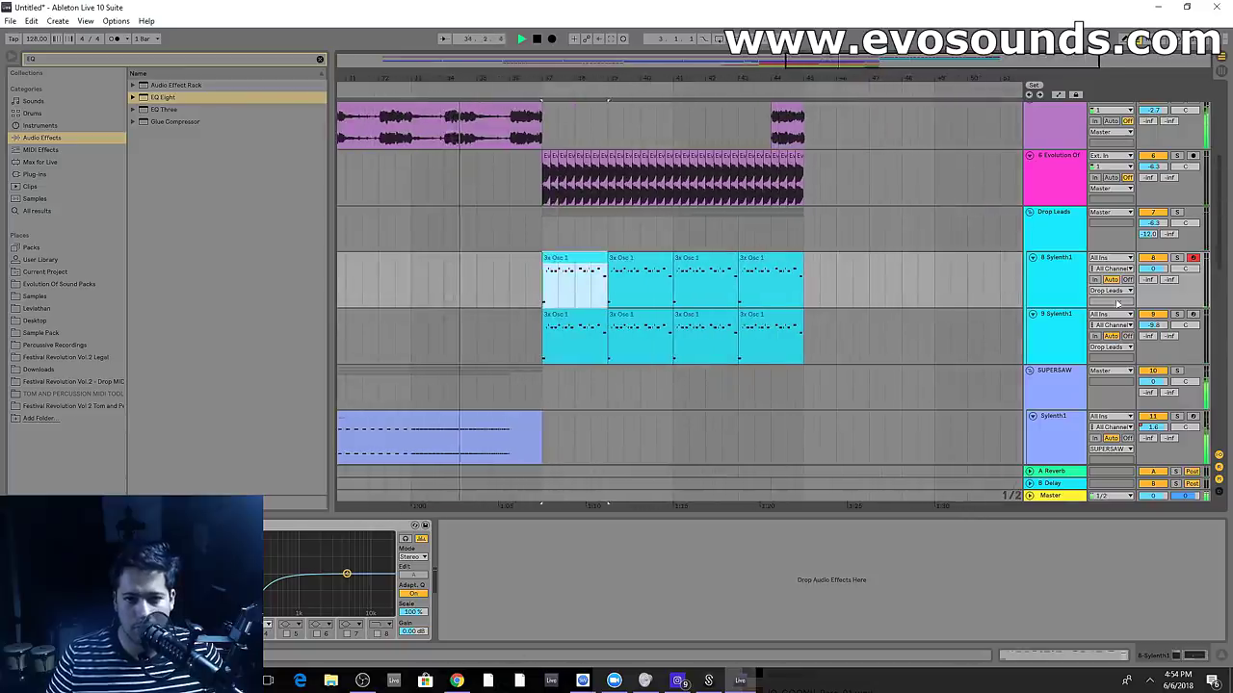
click(1176, 314)
drag(1158, 327, 1159, 338)
click(1070, 335)
key(space)
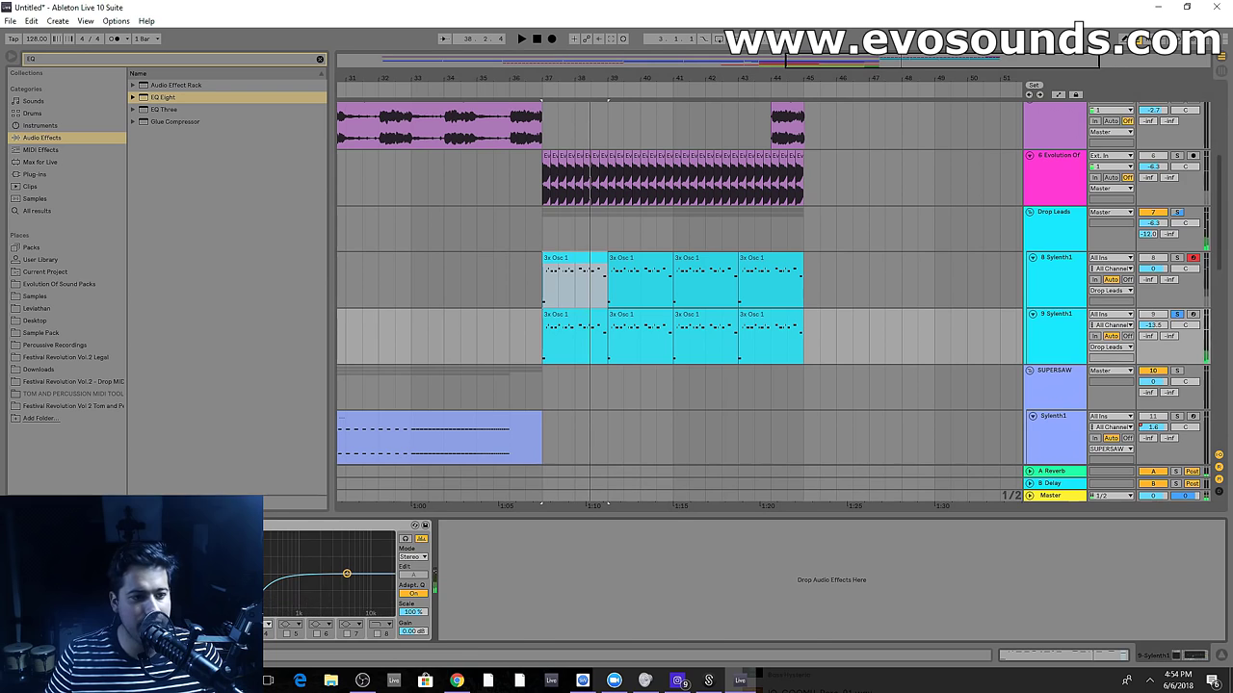
Audition presets in the second lead track's Sylenth1, load 021: LD - Genericness, and replay the drop from bar 37
click(33, 526)
click(621, 398)
key(space)
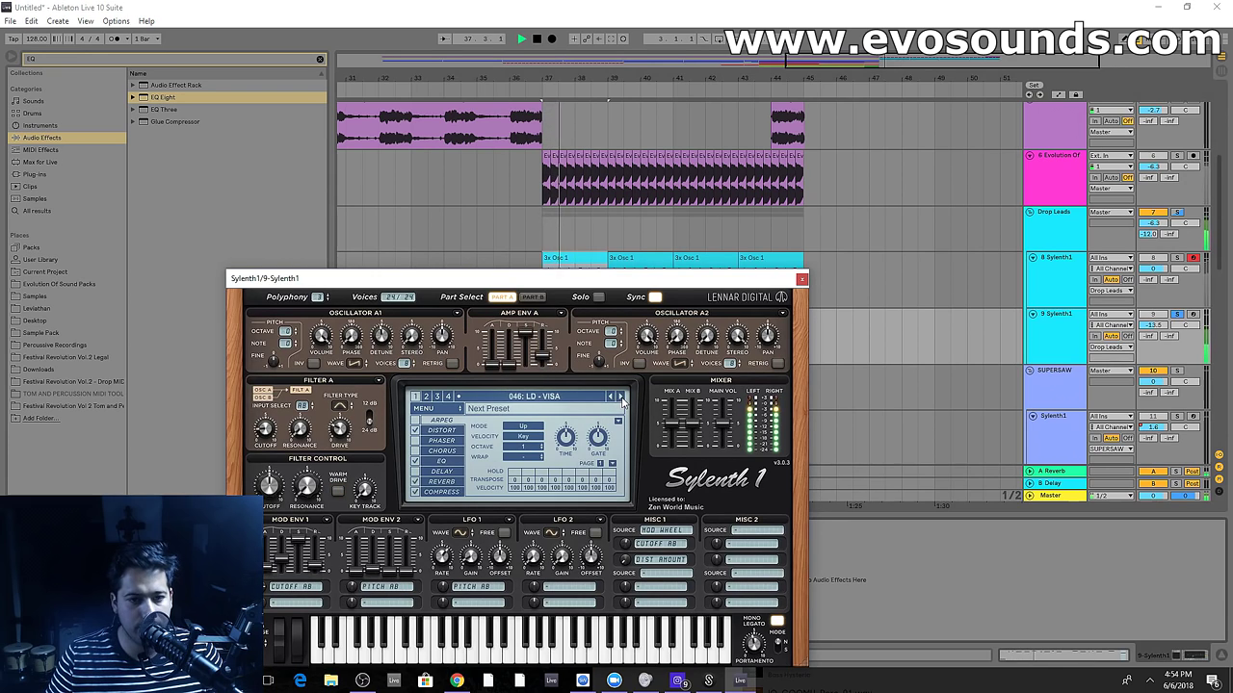
click(621, 398)
click(621, 398)
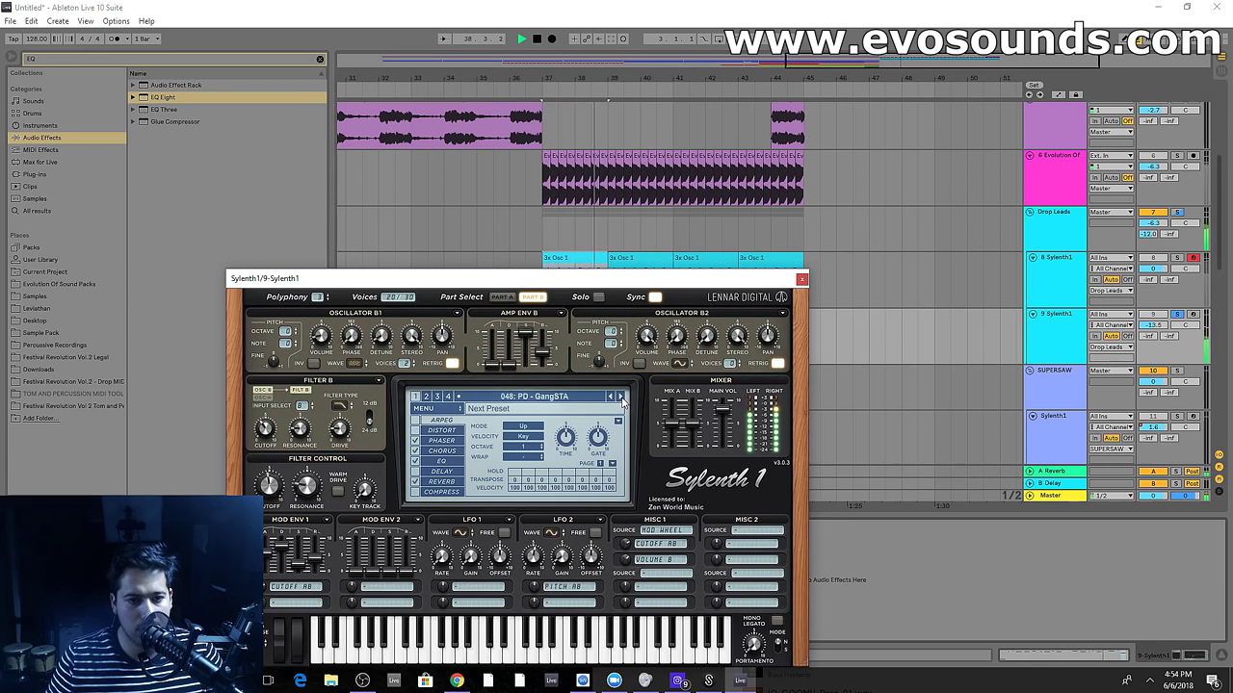
click(621, 397)
click(578, 397)
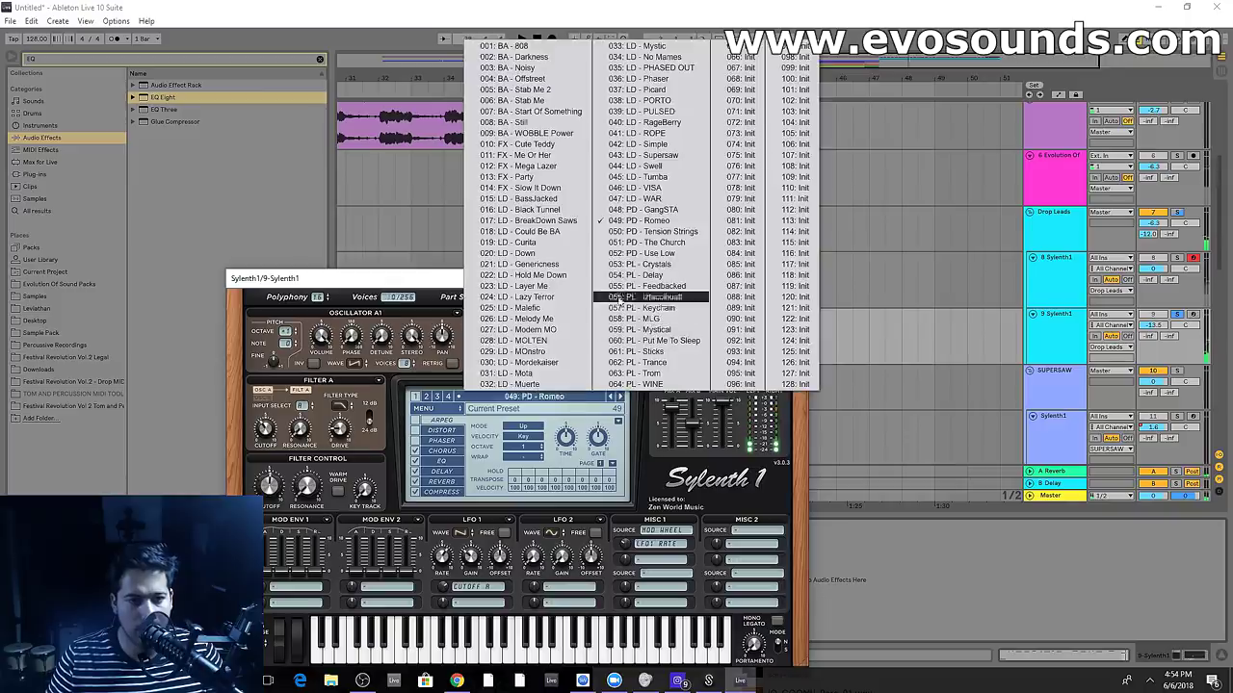
click(520, 264)
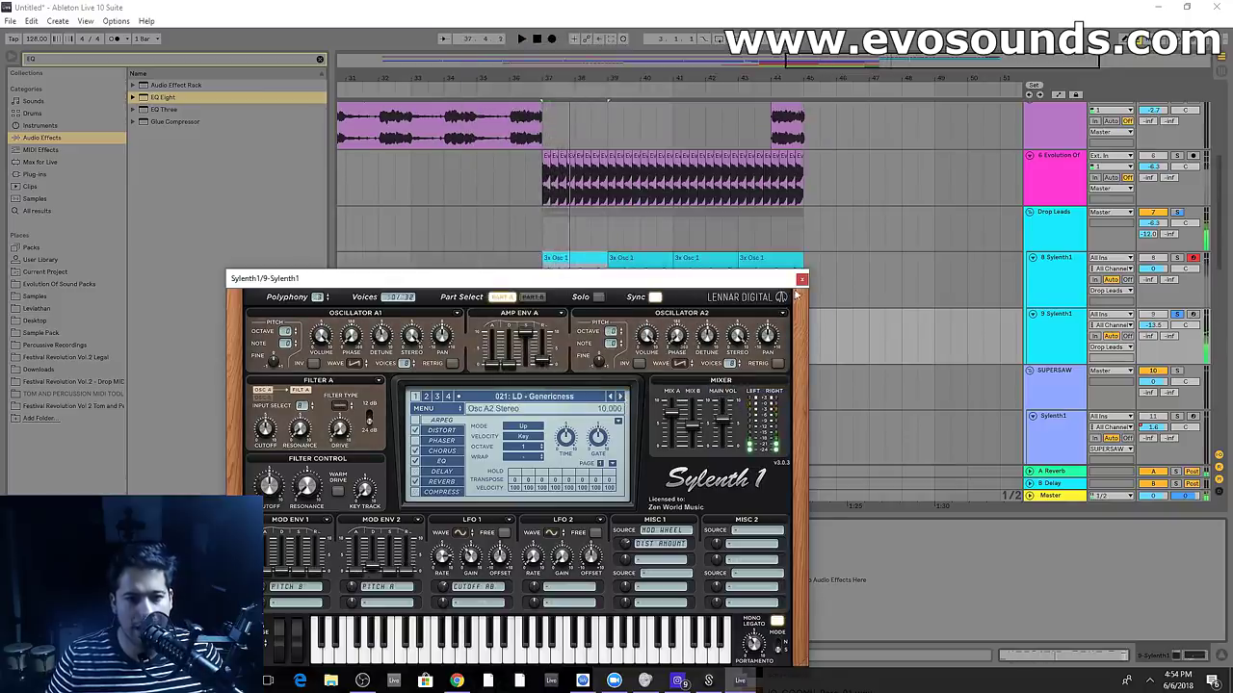
click(802, 279)
click(1055, 332)
key(space)
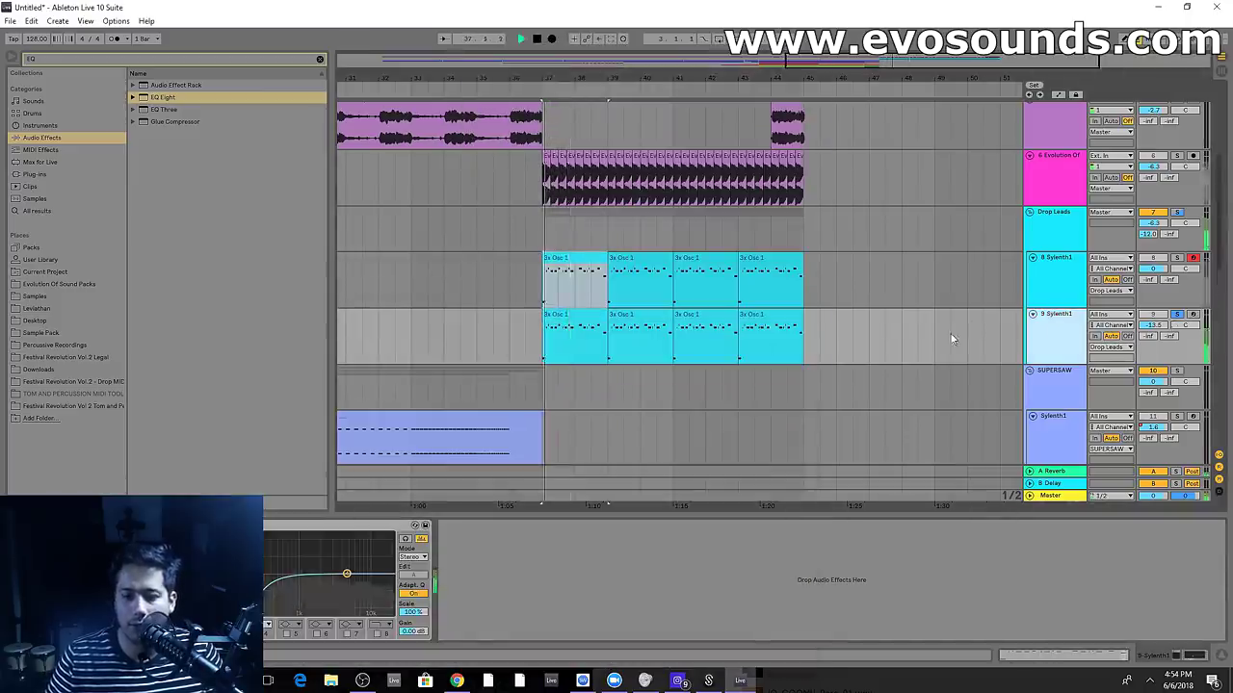
Solo the first Sylenth1 lead instead of the second and insert a return track named COMPRESSION between Reverb and Delay
click(1059, 270)
key(Tab)
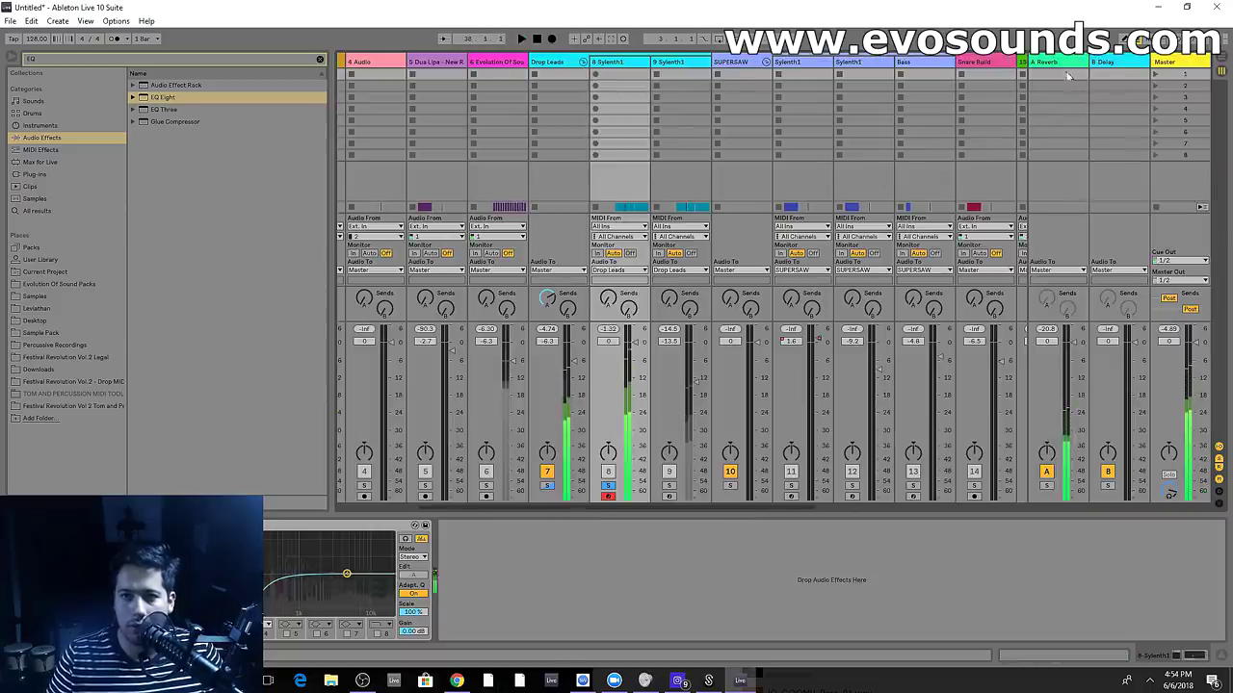
right_click(1058, 61)
click(1079, 130)
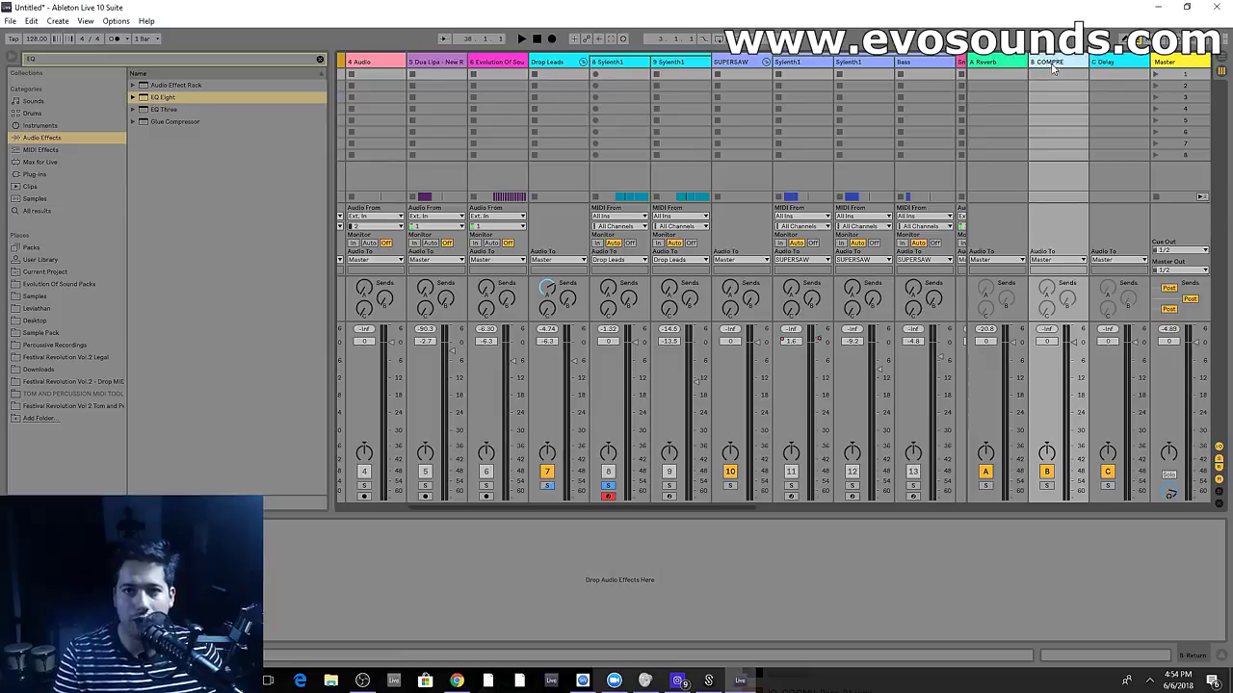
Find the Brute Compression compressor preset and load it on the COMPRESSION return
click(321, 60)
click(311, 59)
text(BRUTE)
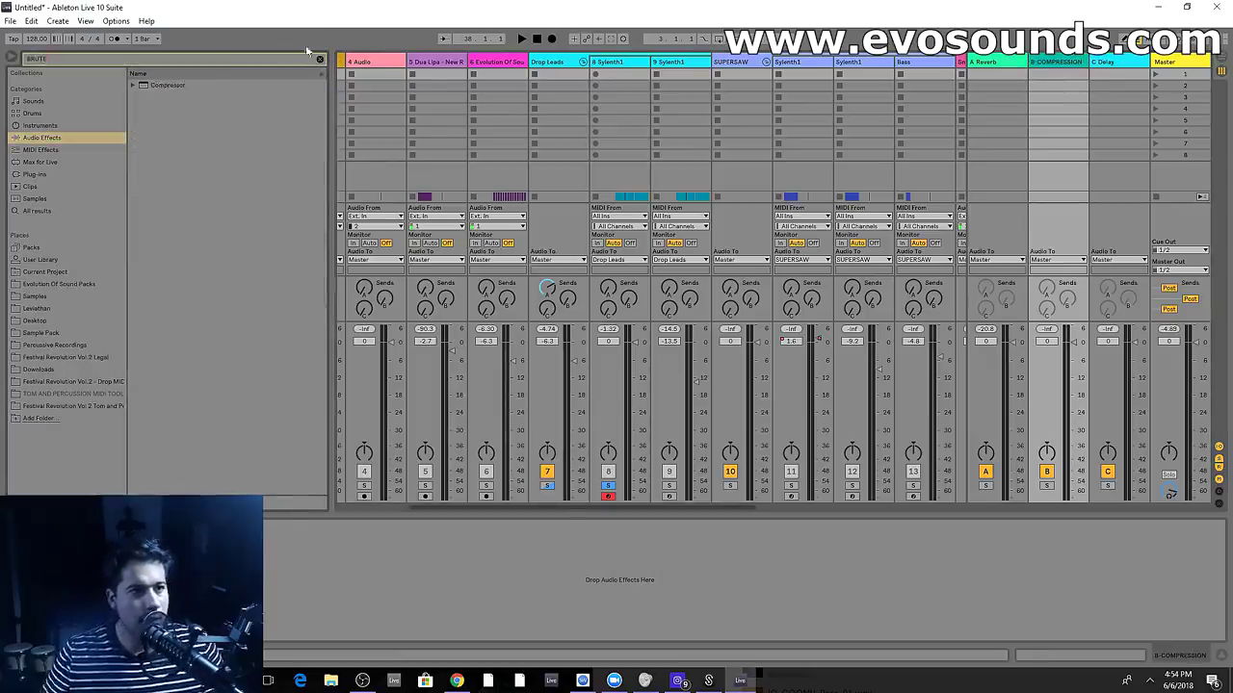
click(167, 84)
click(162, 98)
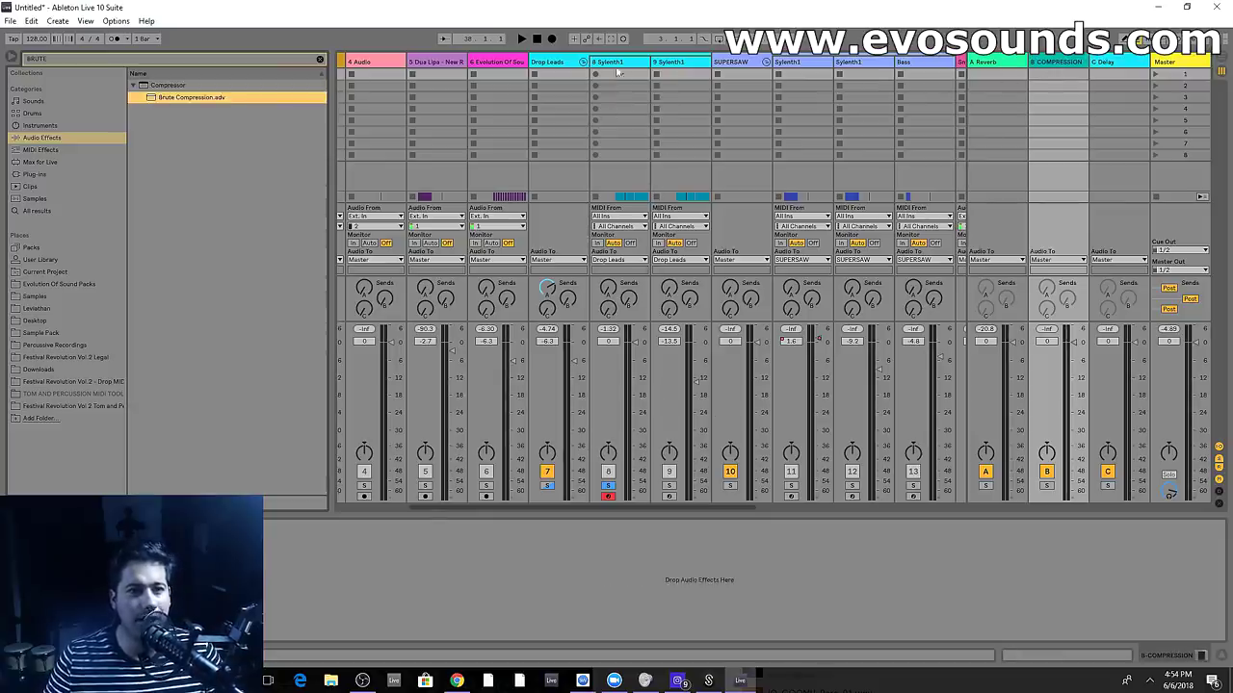
Send the first Sylenth1 lead to the COMPRESSION return at -8.0 dB, checking the return in solo during playback
click(617, 74)
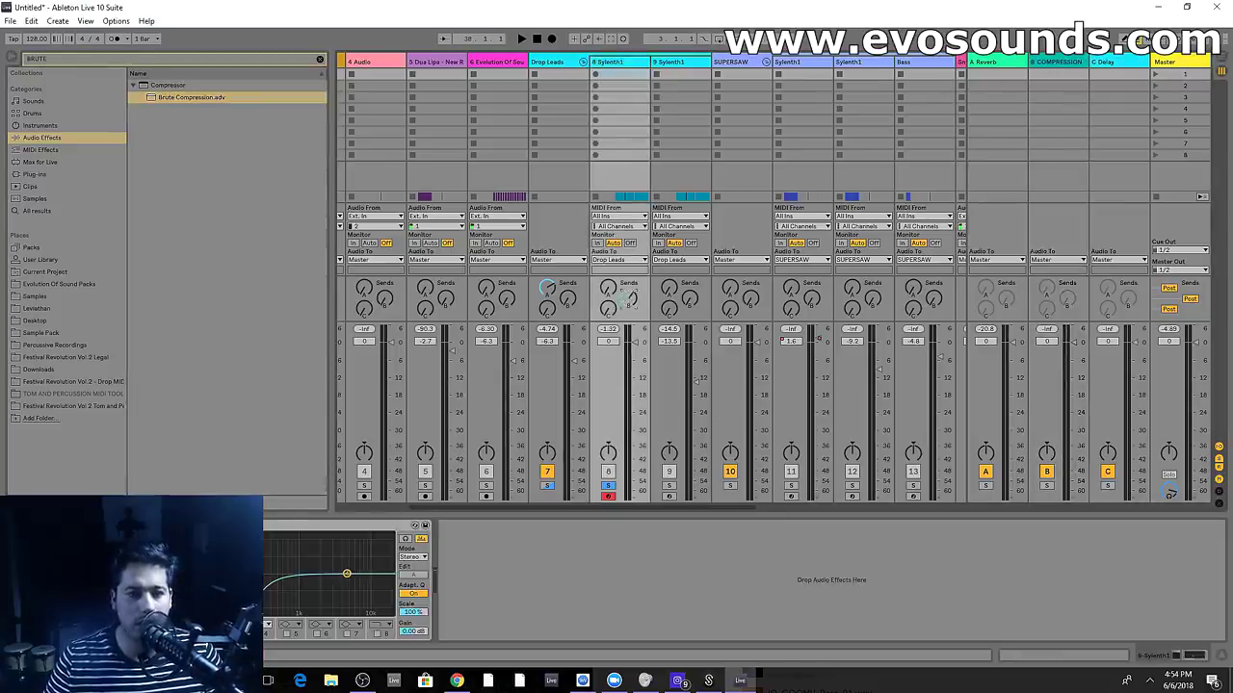
key(space)
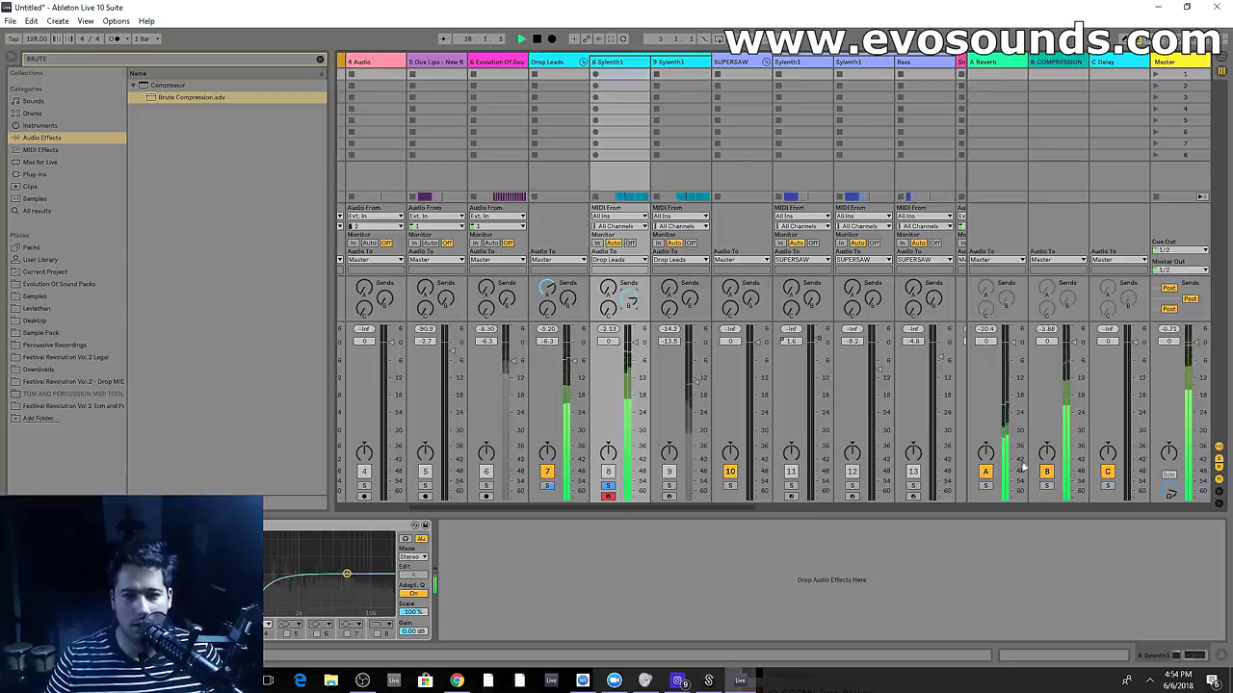
click(1046, 485)
click(1053, 69)
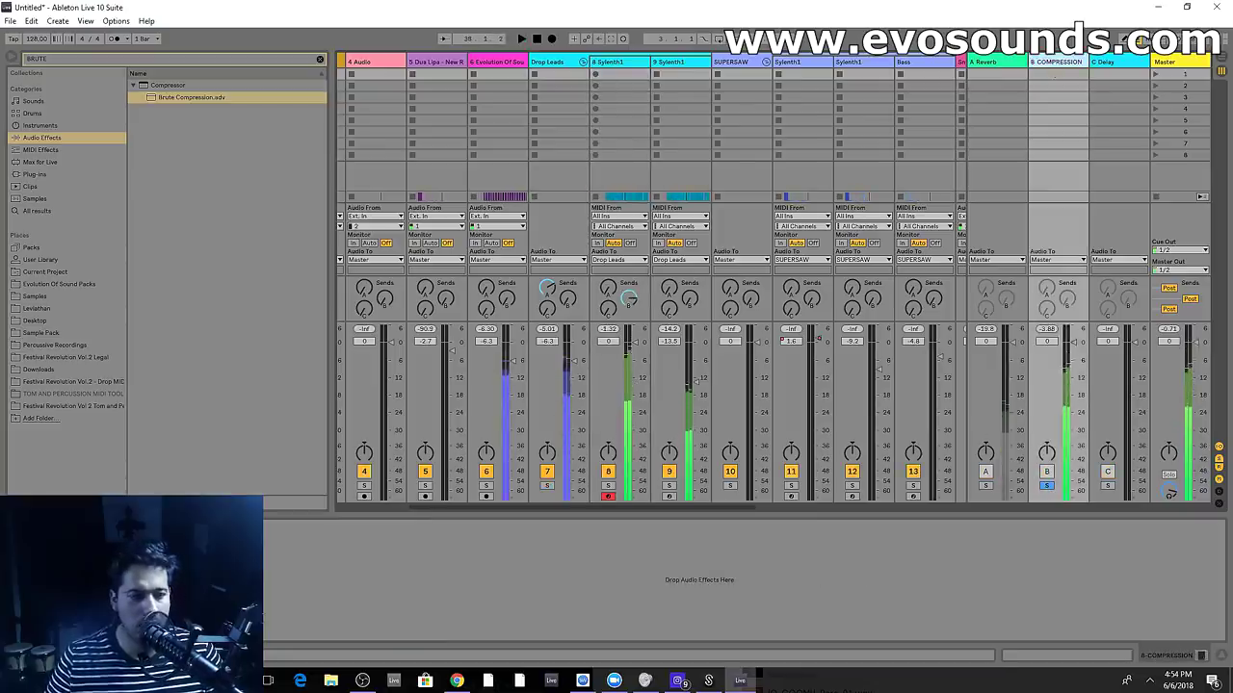
click(1047, 486)
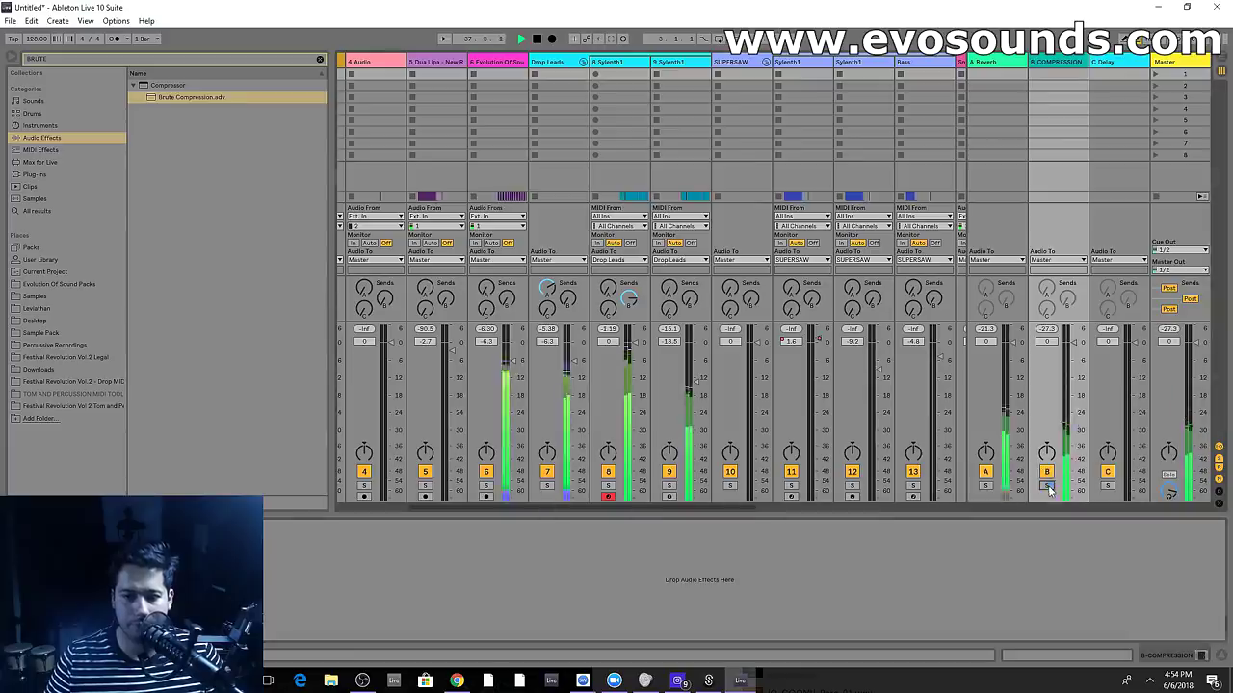
Lower the Drop Leads group to -7.6 dB and add the LFOTool_x64 plug-in to its device chain
click(542, 121)
click(320, 59)
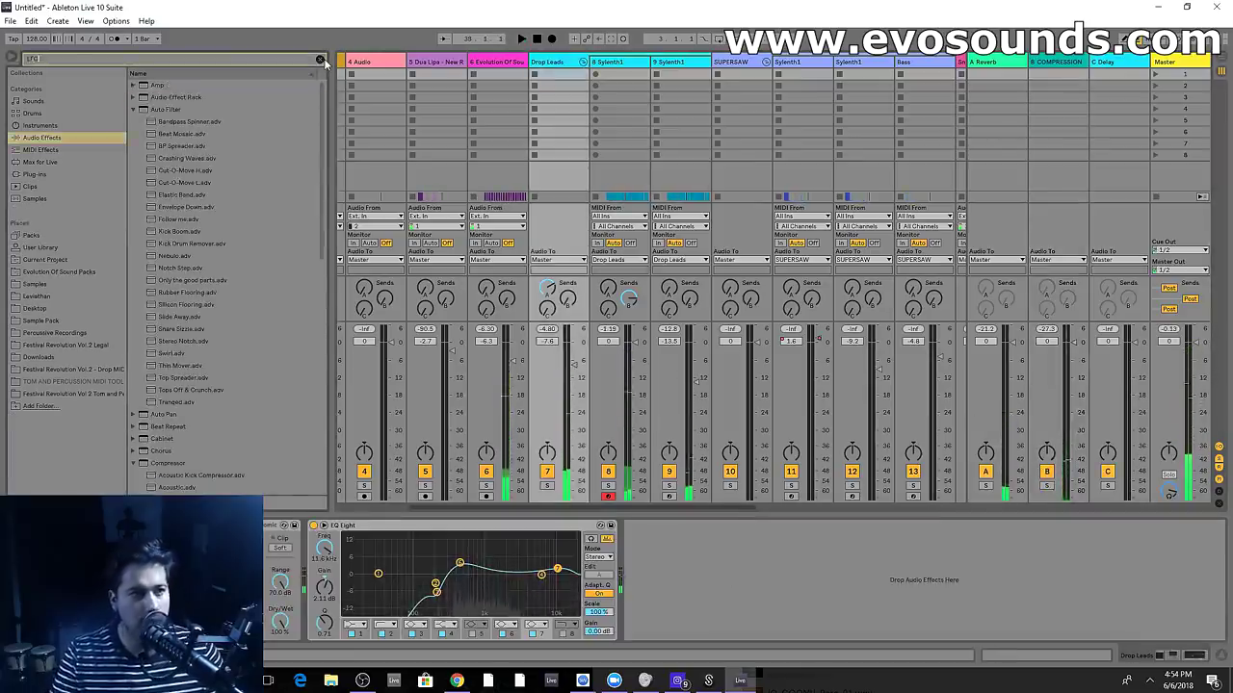
click(103, 173)
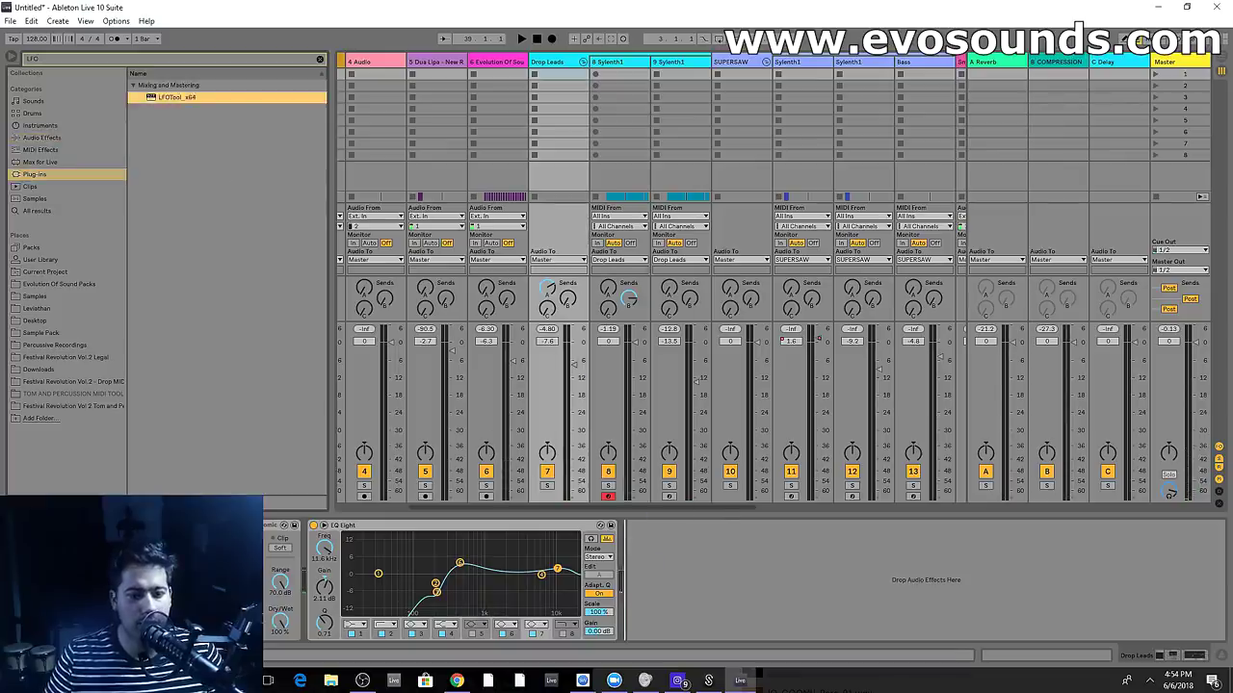
Shape LFOTool's volume curve on Drop Leads with a higher starting level and an earlier return to full volume
drag(446, 336, 446, 320)
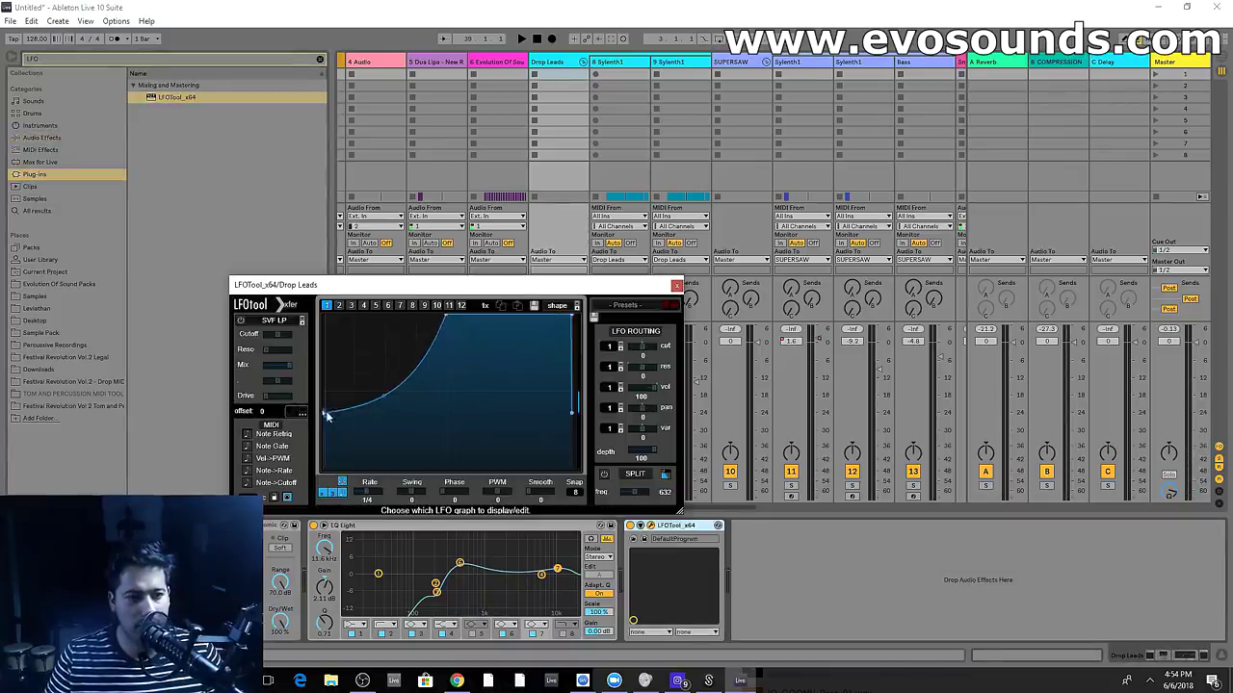
drag(327, 416, 327, 393)
key(space)
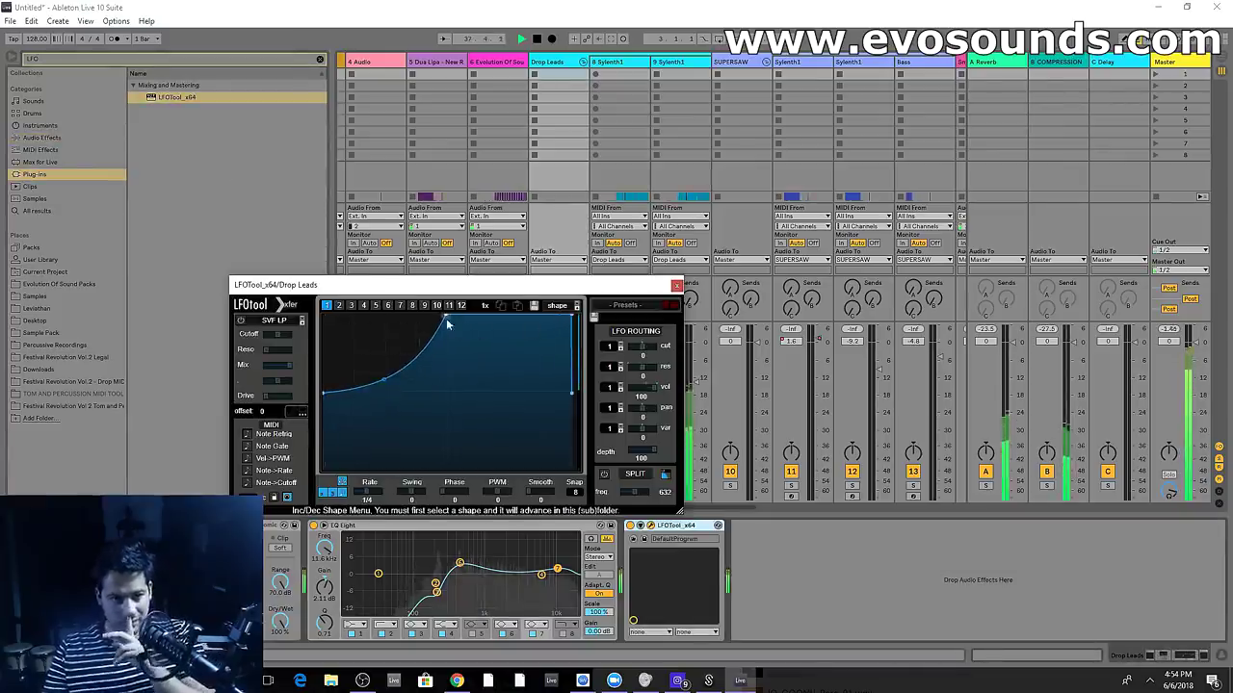
mouse_move(437, 318)
mouse_down()
mouse_move(398, 310)
mouse_move(430, 312)
mouse_up()
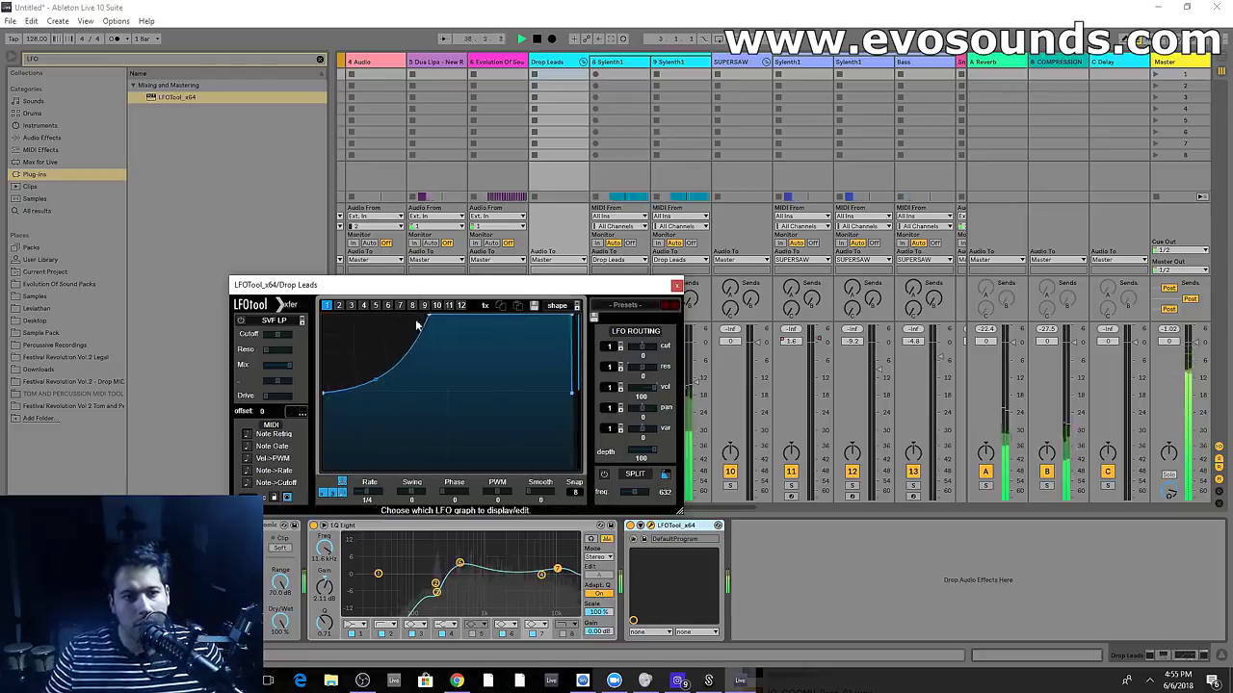
click(677, 286)
Return to the arrangement and play the build-up from about bar 27 while examining the supersaw, bass and lead tracks
key(Tab)
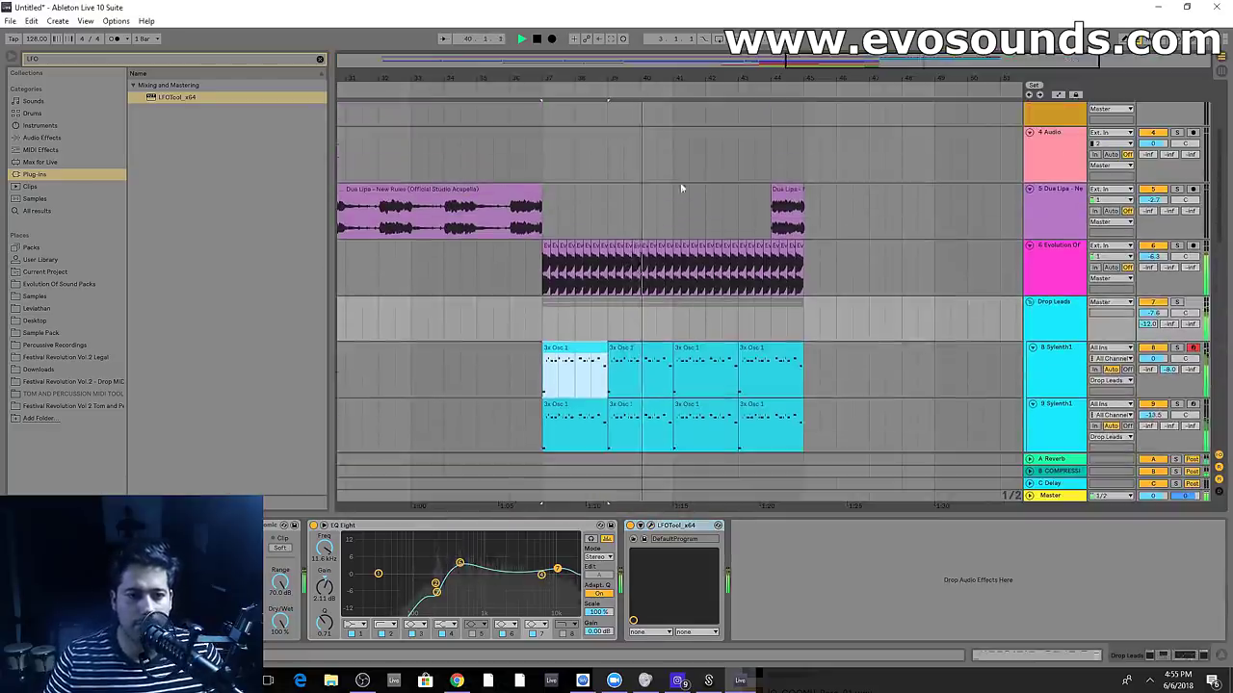
click(415, 273)
key(space)
key(space)
scroll(597, 289, left, 3)
scroll(600, 298, down, 5)
click(663, 263)
key(space)
scroll(674, 308, down, 3)
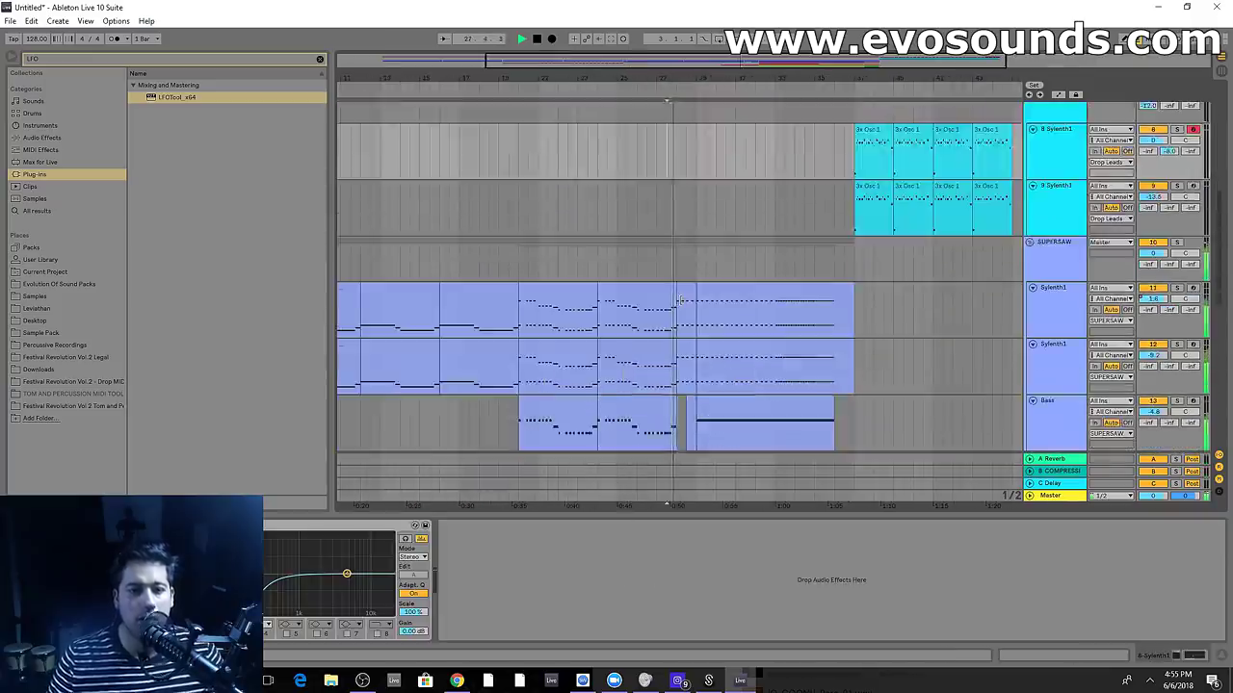
scroll(684, 344, up, 2)
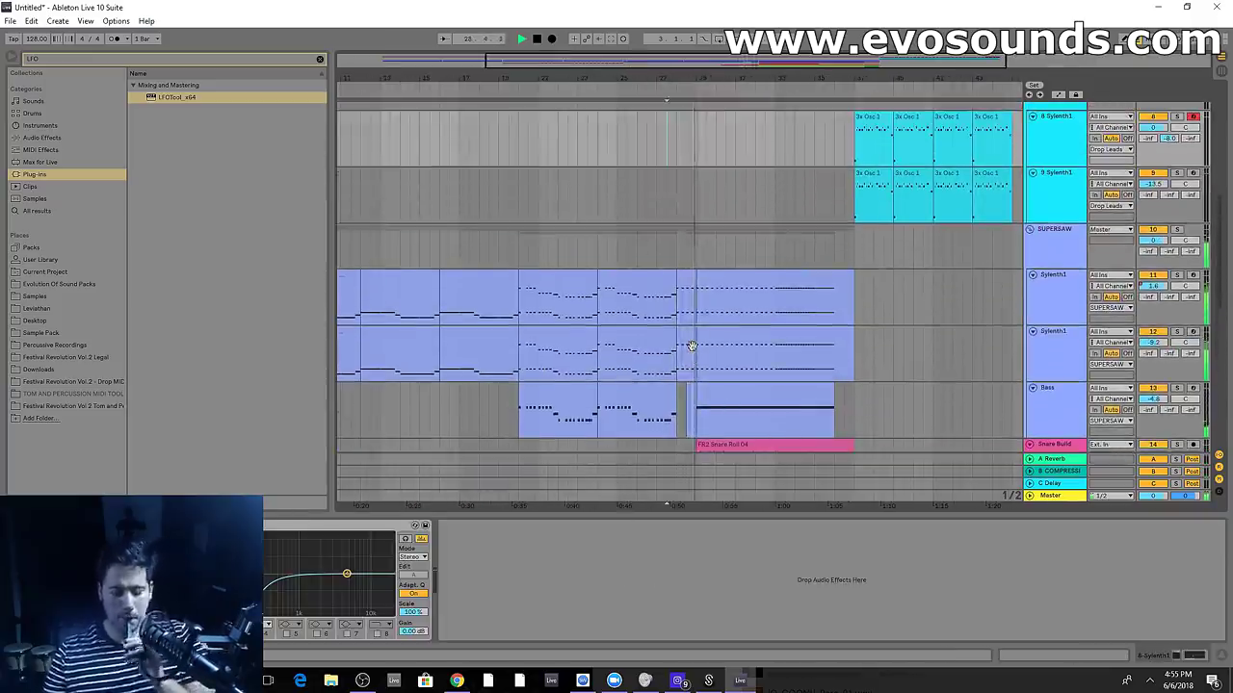
scroll(751, 317, down, 3)
scroll(818, 279, up, 6)
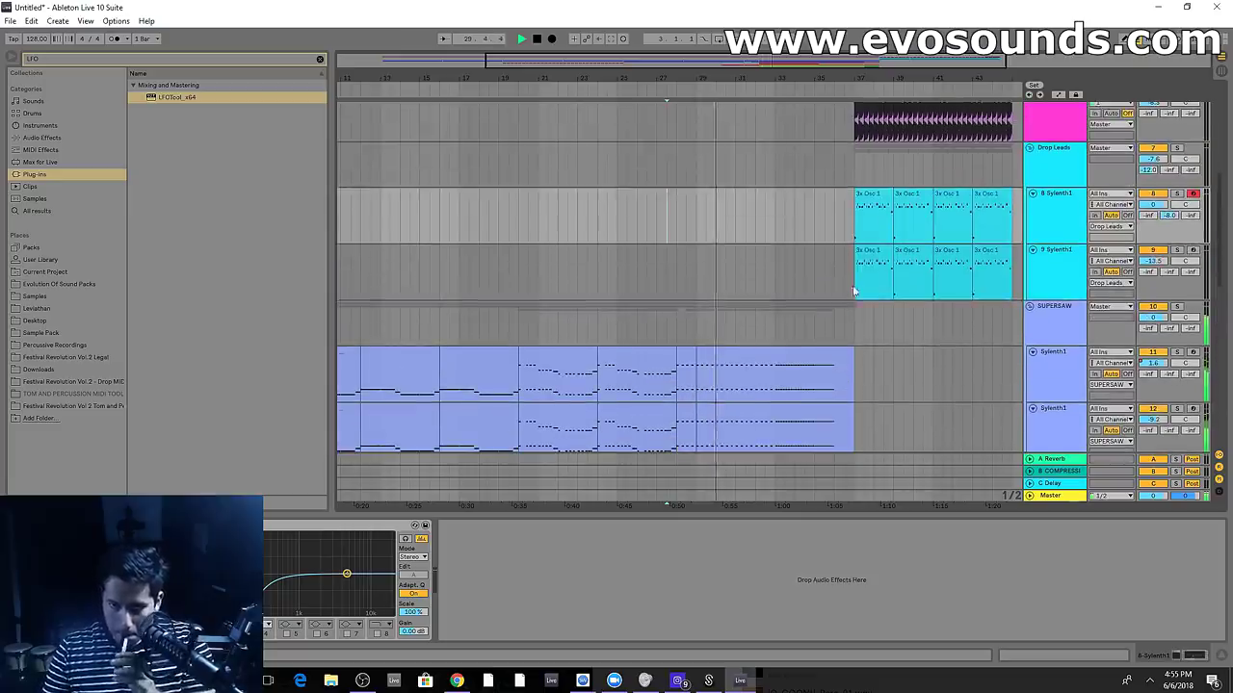
Copy both lead tracks' first two-bar clips from bar 37 and paste them four times, filling bars 29 to 36
drag(860, 234, 893, 267)
key(ctrl+c)
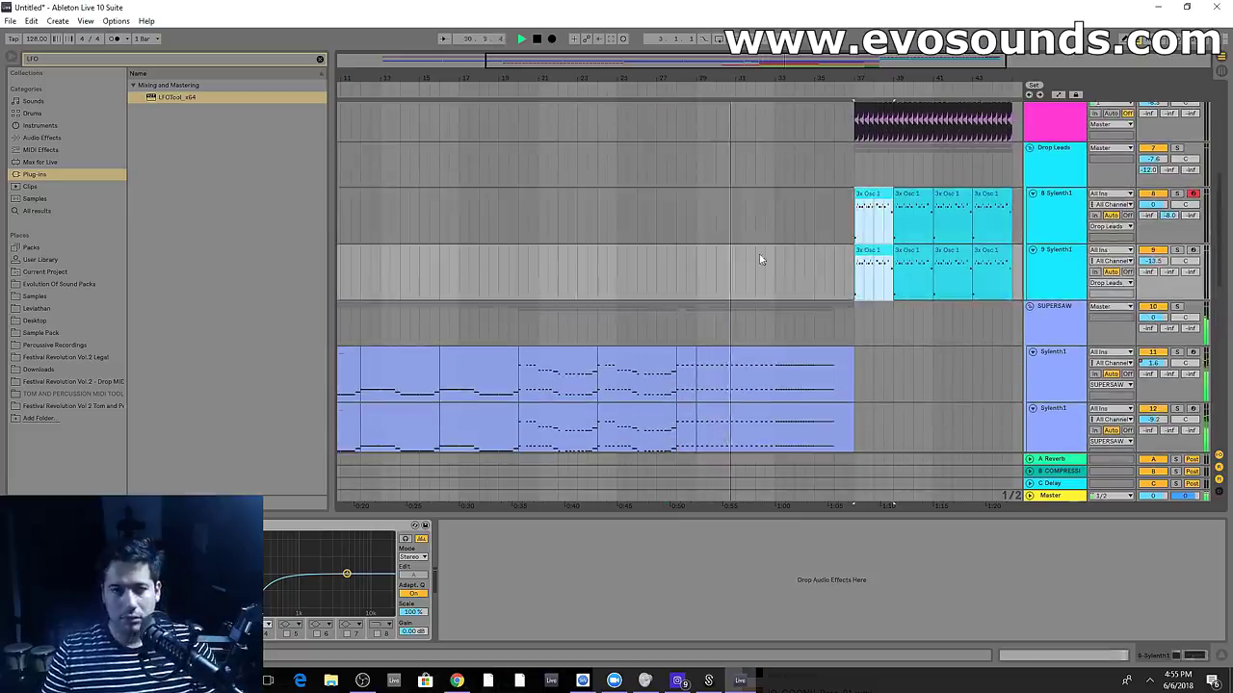
click(701, 234)
key(ctrl+v)
key(ctrl+v)
key(ctrl+v)
key(ctrl+v)
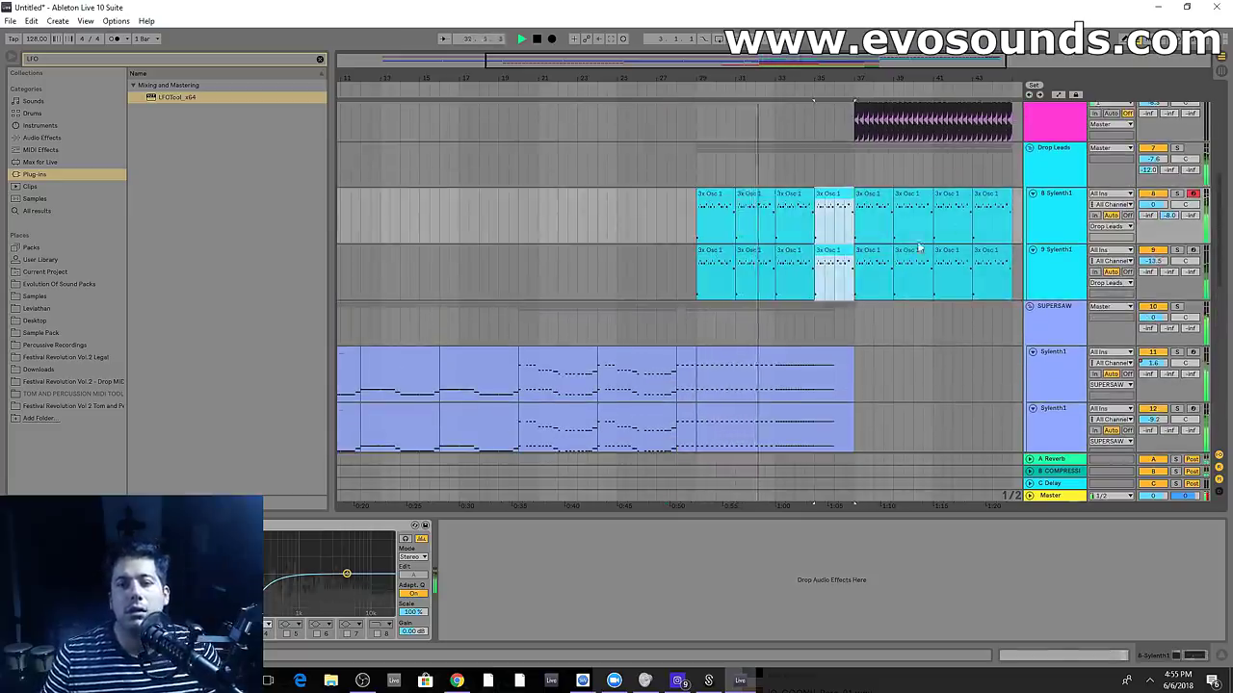
Replace both leads' build-up clips from bar 33 with one-bar repeats through bar 35, leaving bar 36 empty
drag(853, 250, 797, 274)
click(1042, 166)
key(space)
key(ctrl+d)
key(space)
drag(870, 81, 877, 144)
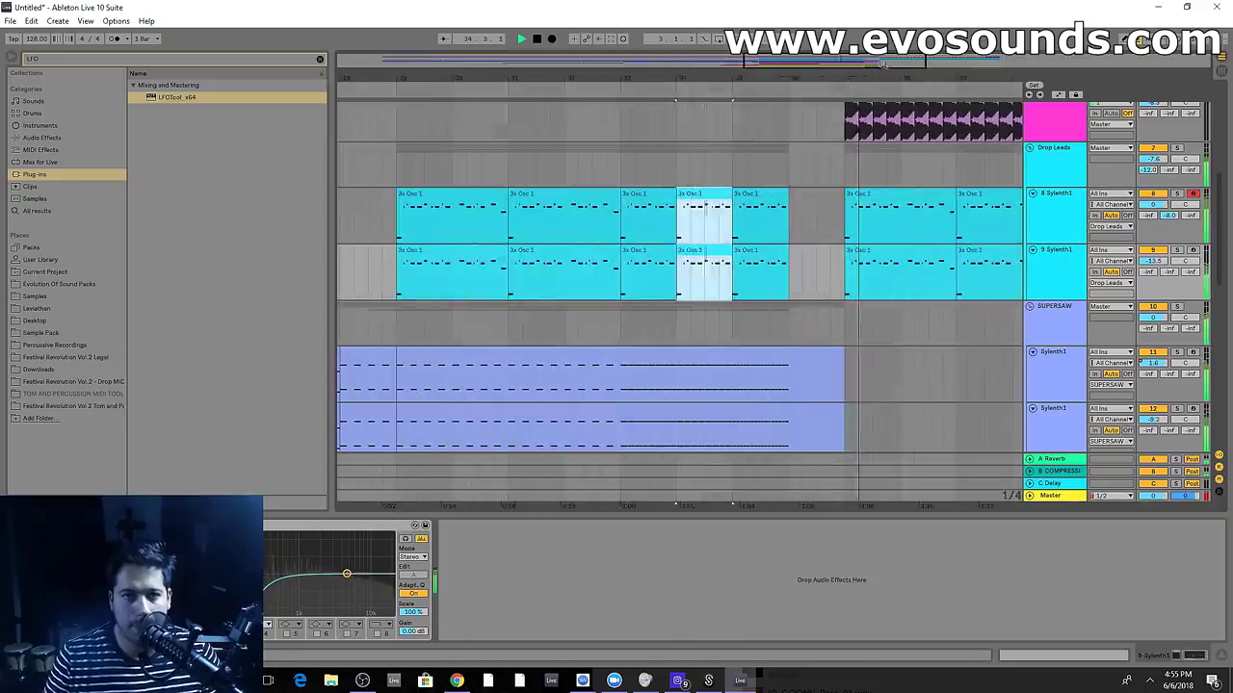
Play from bar 29 and lower the SUPERSAW group to -6.6 dB beneath the leads
click(405, 251)
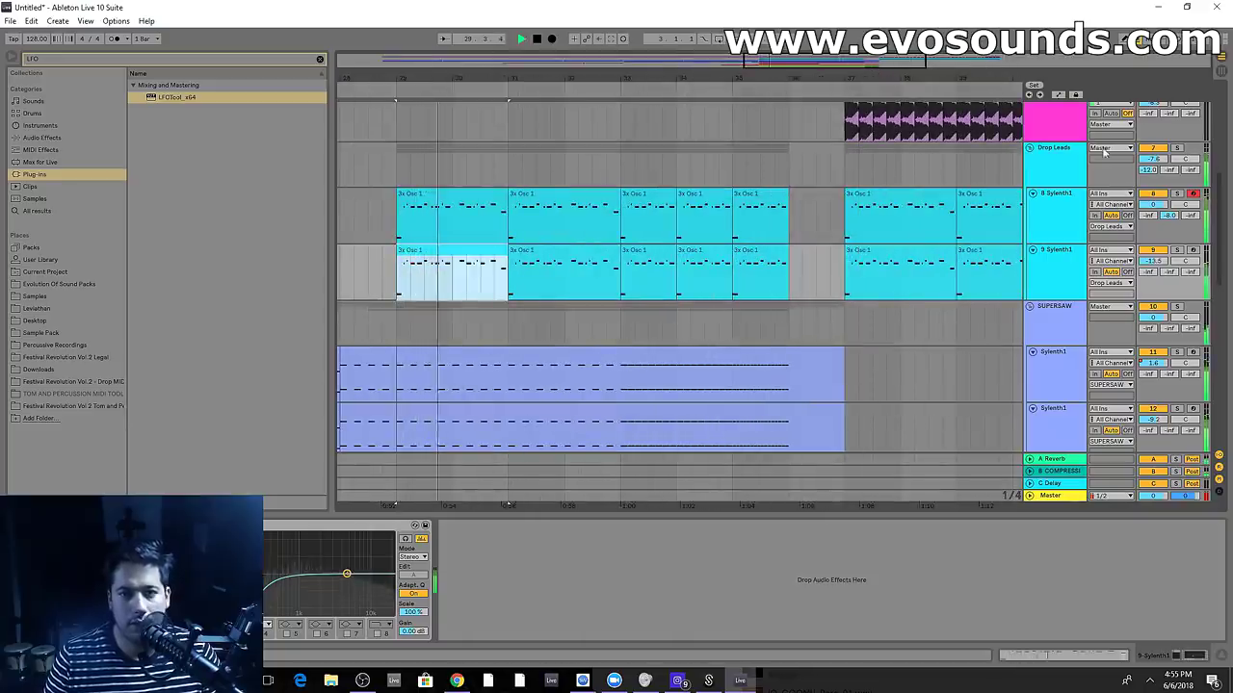
key(0)
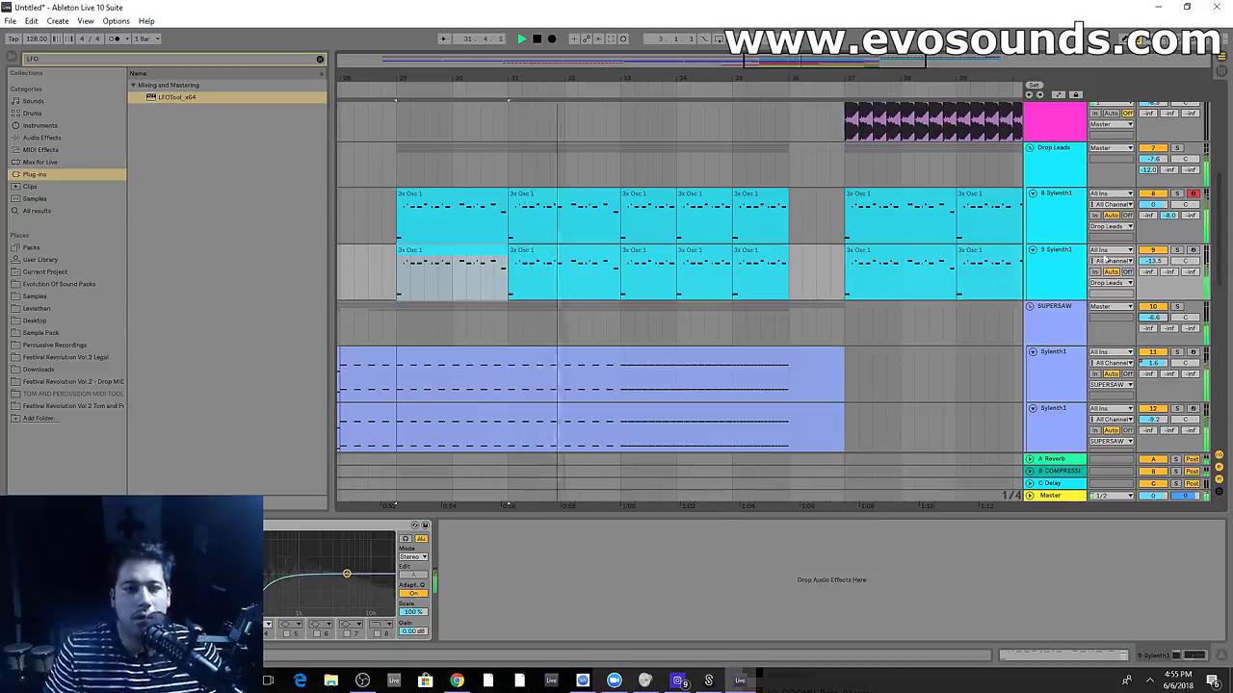
click(1055, 152)
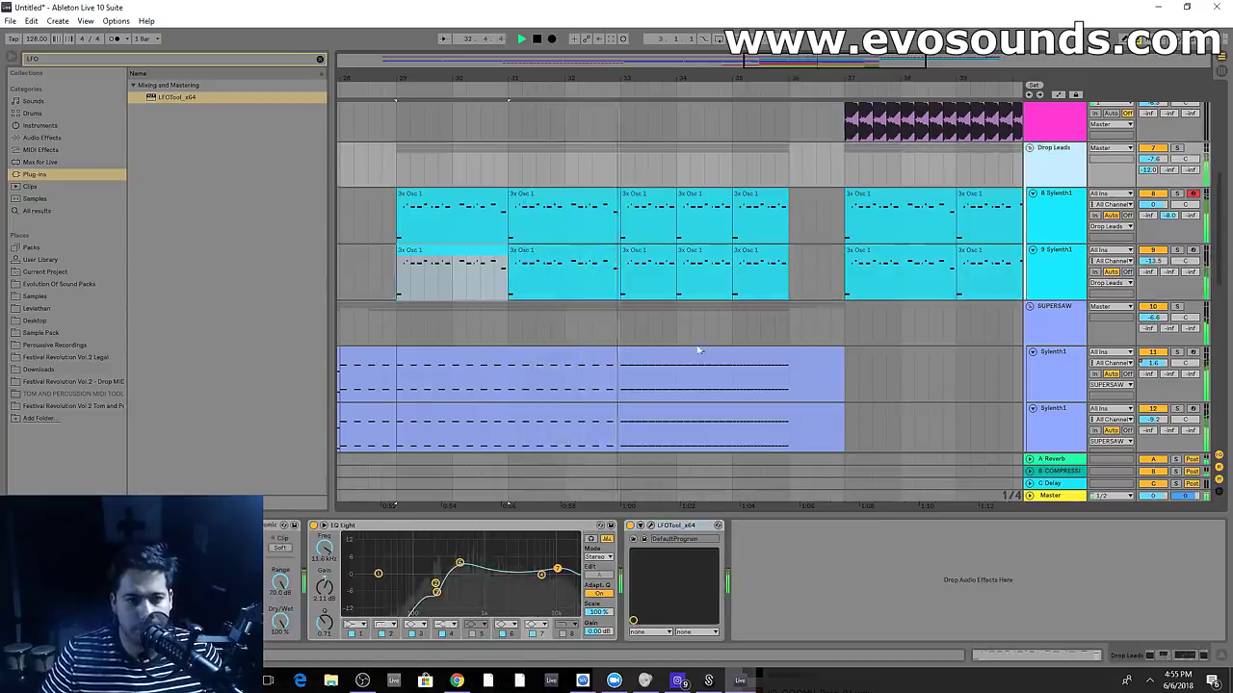
On both lead tracks, repeat a half-bar slice through bars 33 and 34 and a one-beat slice through bar 35
key(space)
key(space)
drag(626, 232, 655, 277)
key(space)
key(space)
key(ctrl+d)
key(ctrl+d)
key(ctrl+d)
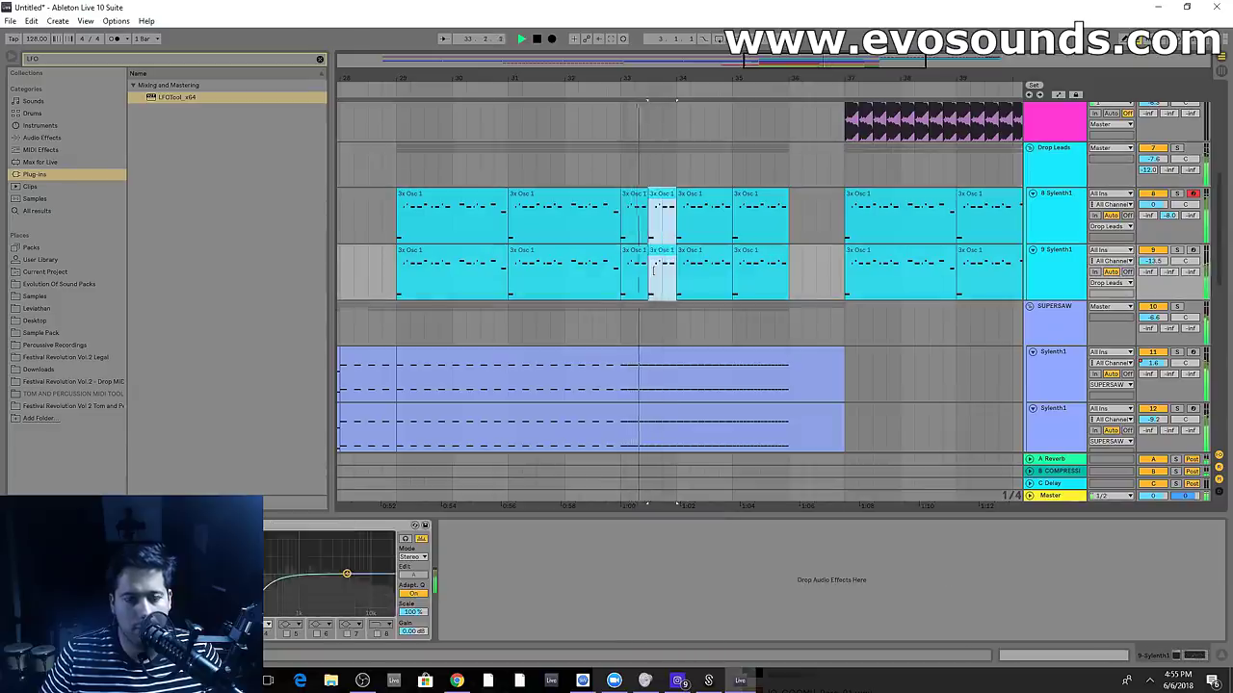
key(ctrl+d)
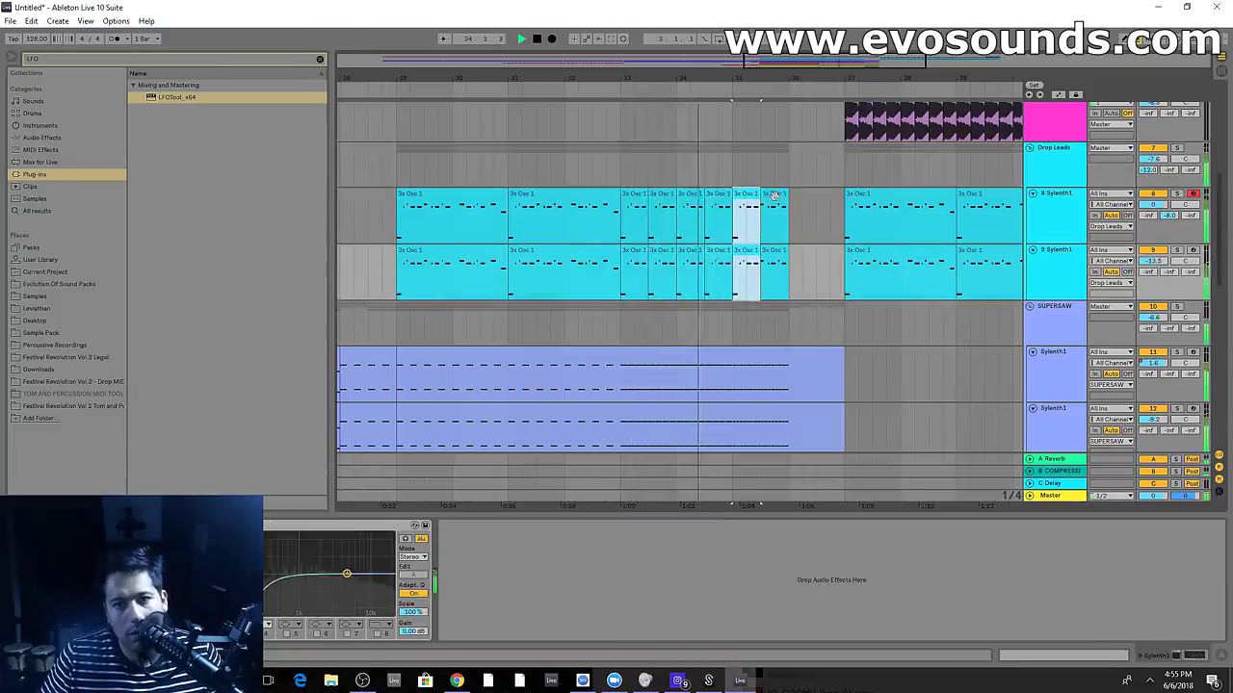
key(ctrl+d)
key(ctrl+d)
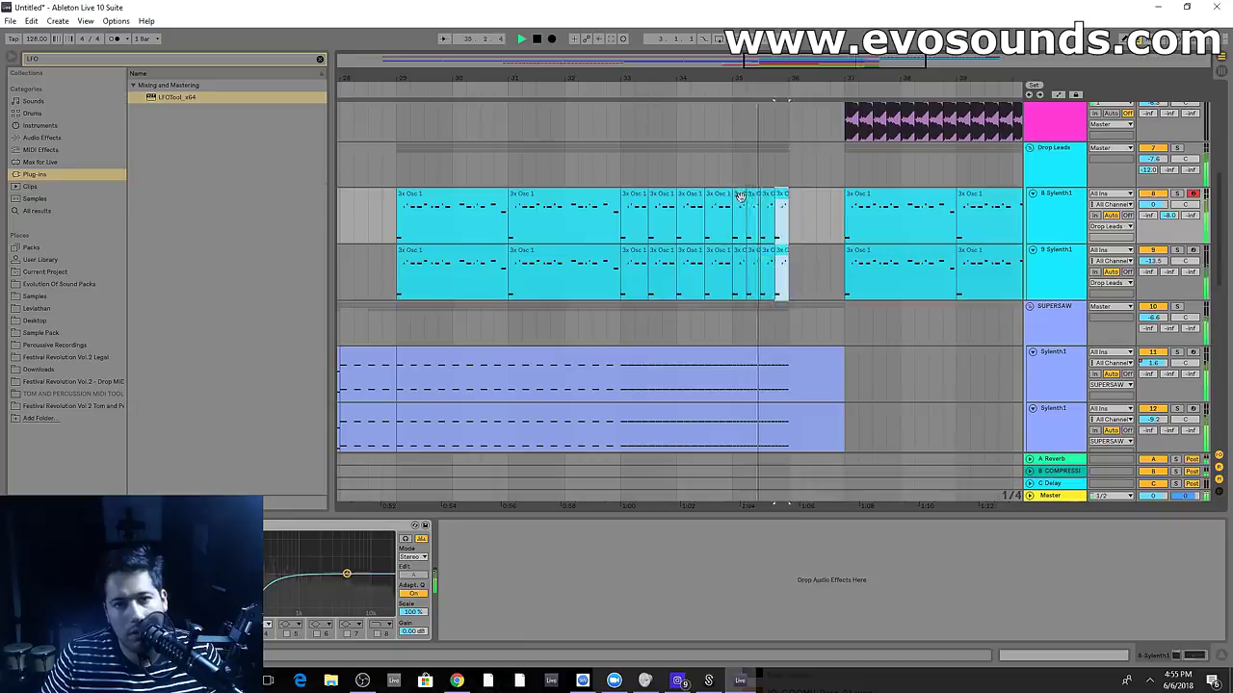
Automate the SUPERSAW group's Auto Filter Device On parameter to switch off from bar 29 onward
drag(730, 69, 774, 72)
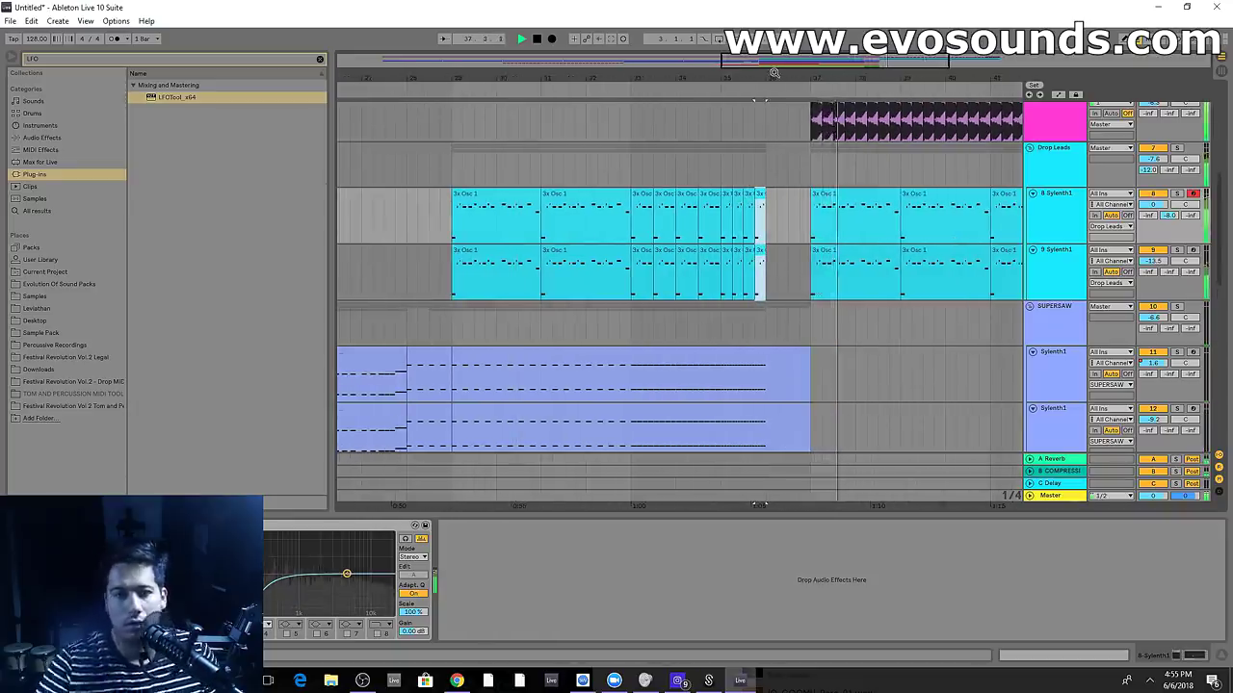
scroll(776, 231, down, 2)
scroll(785, 221, up, 3)
mouse_move(812, 60)
mouse_down()
mouse_move(764, 59)
mouse_move(809, 69)
mouse_up()
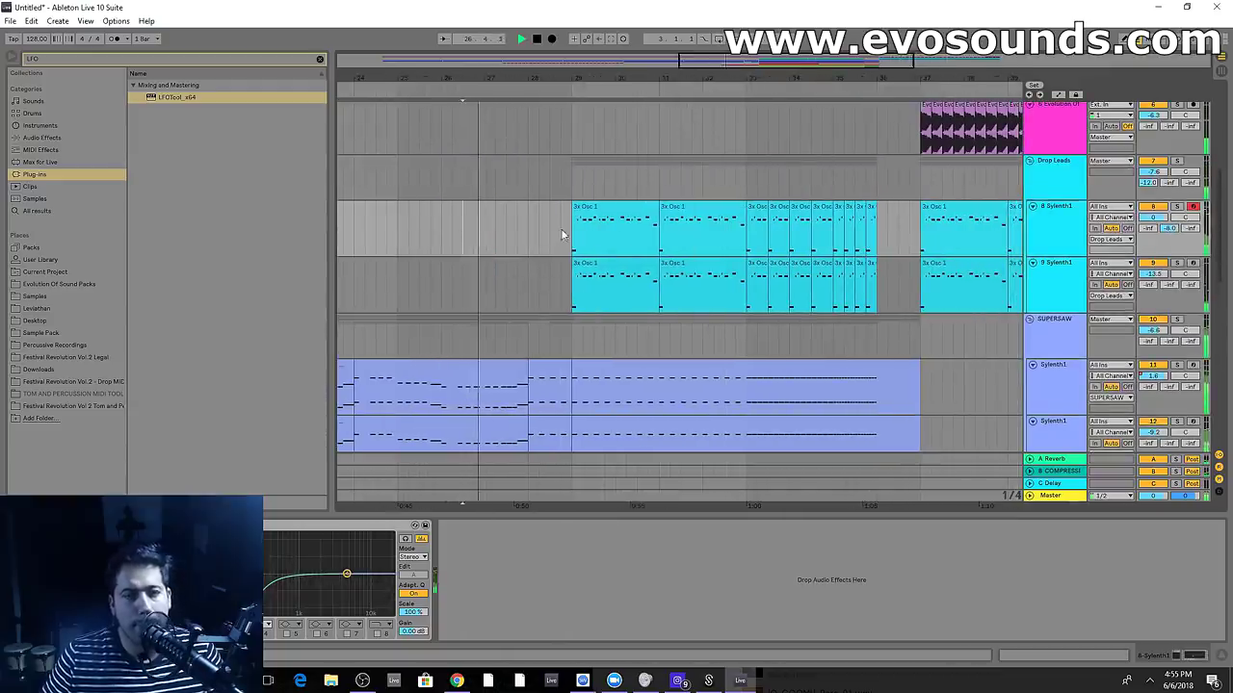
scroll(1059, 323, down, 2)
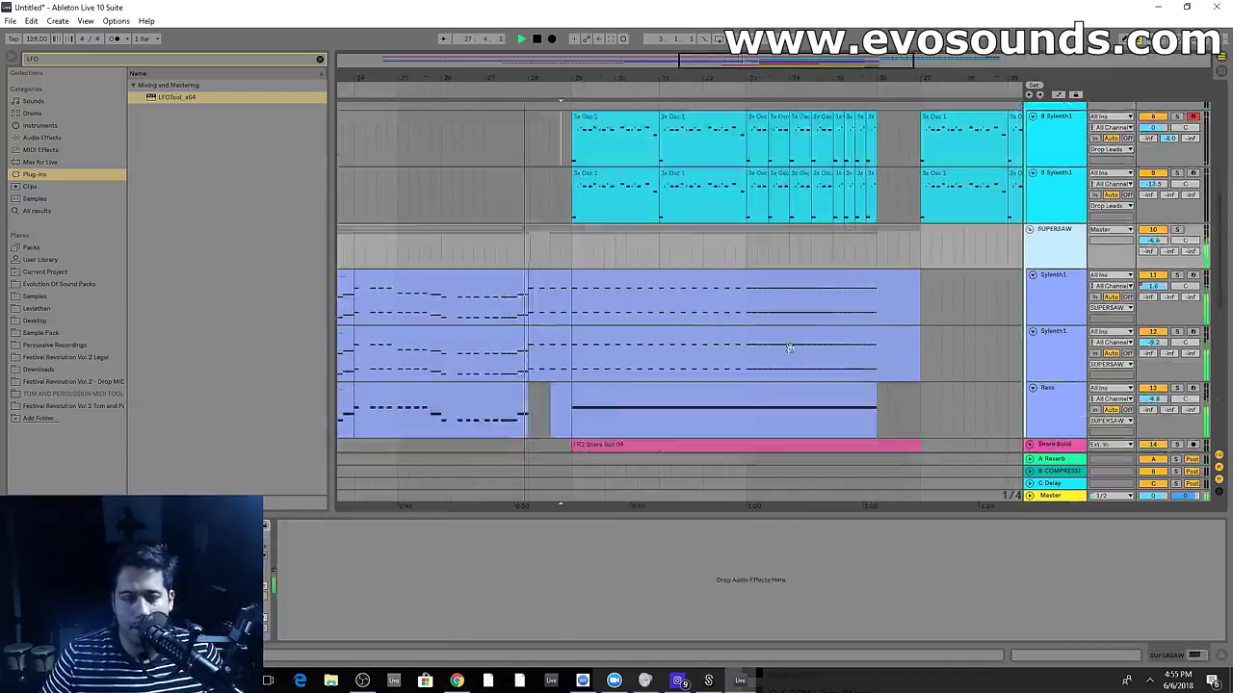
click(1066, 296)
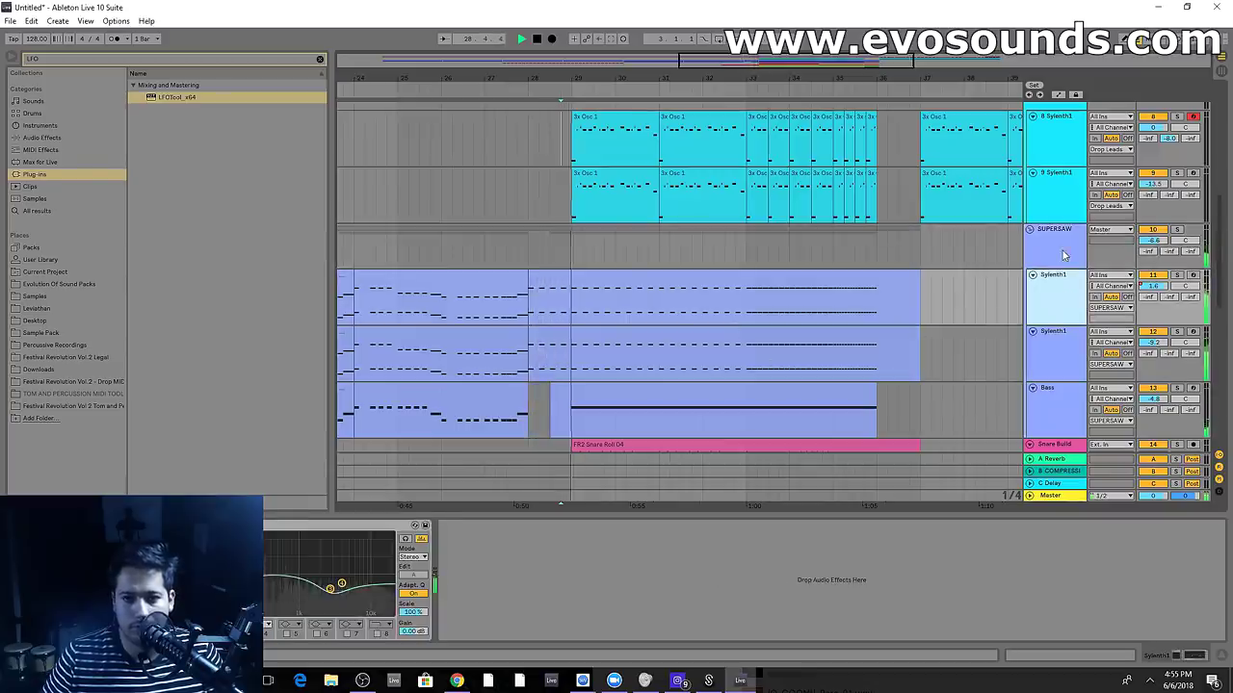
click(1065, 253)
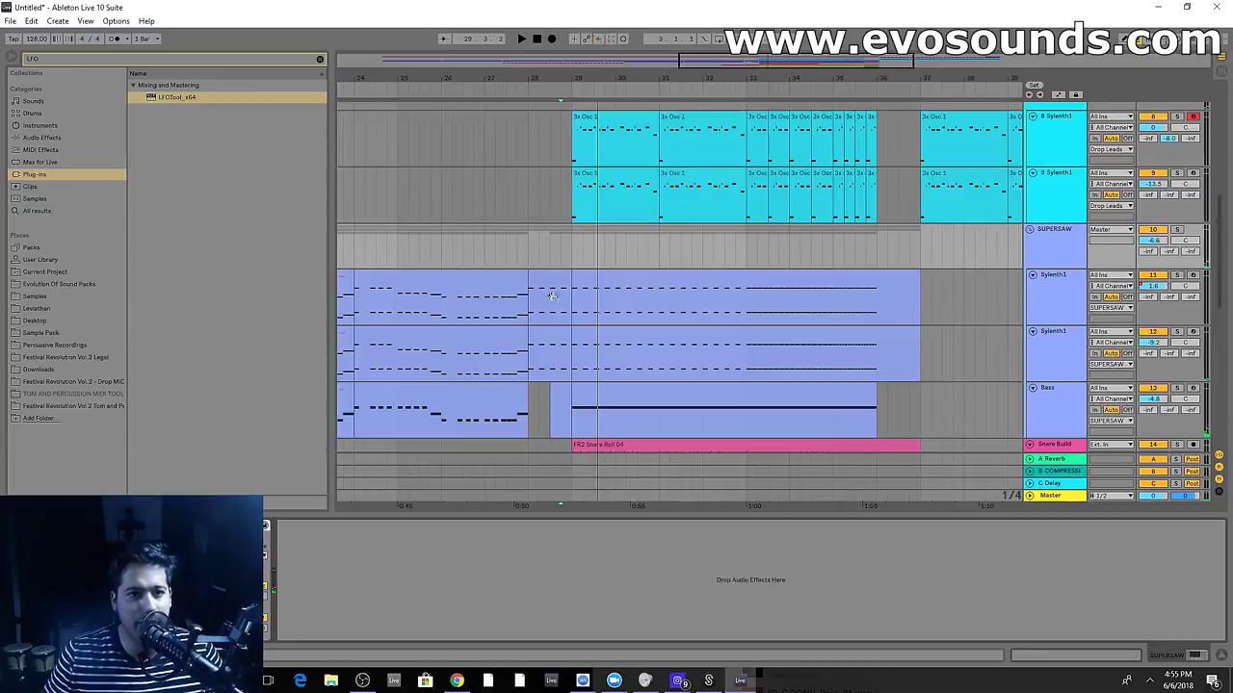
click(1057, 94)
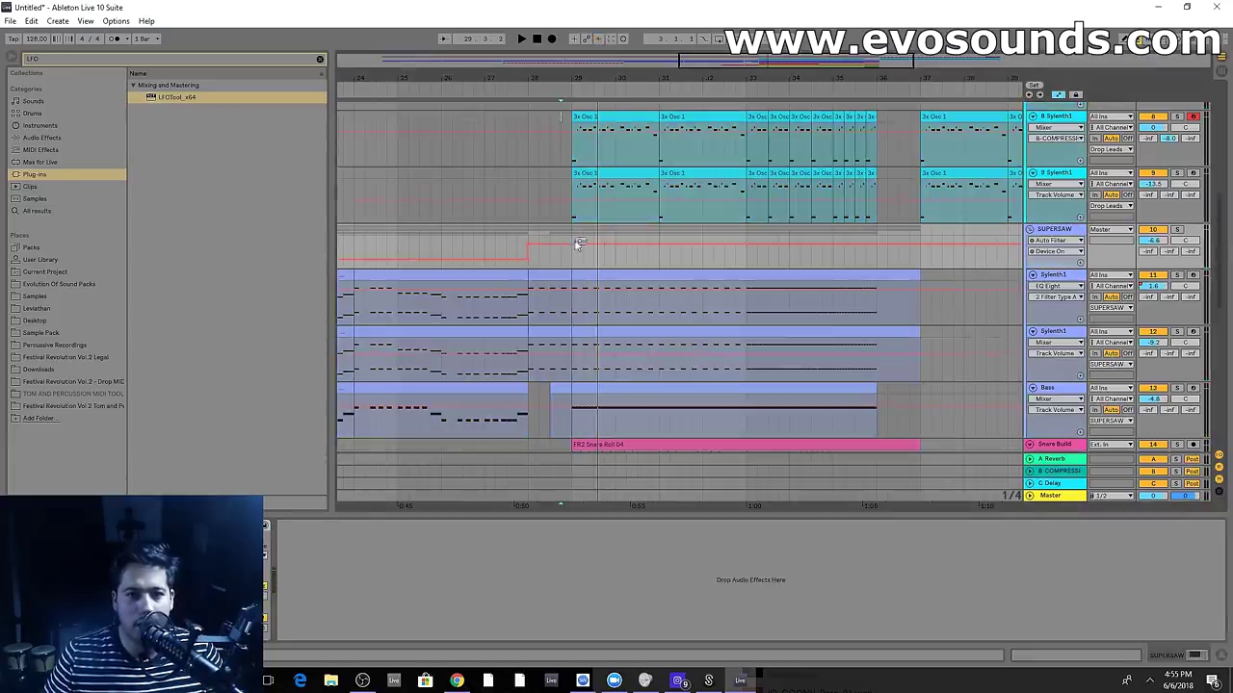
click(550, 263)
key(space)
click(748, 245)
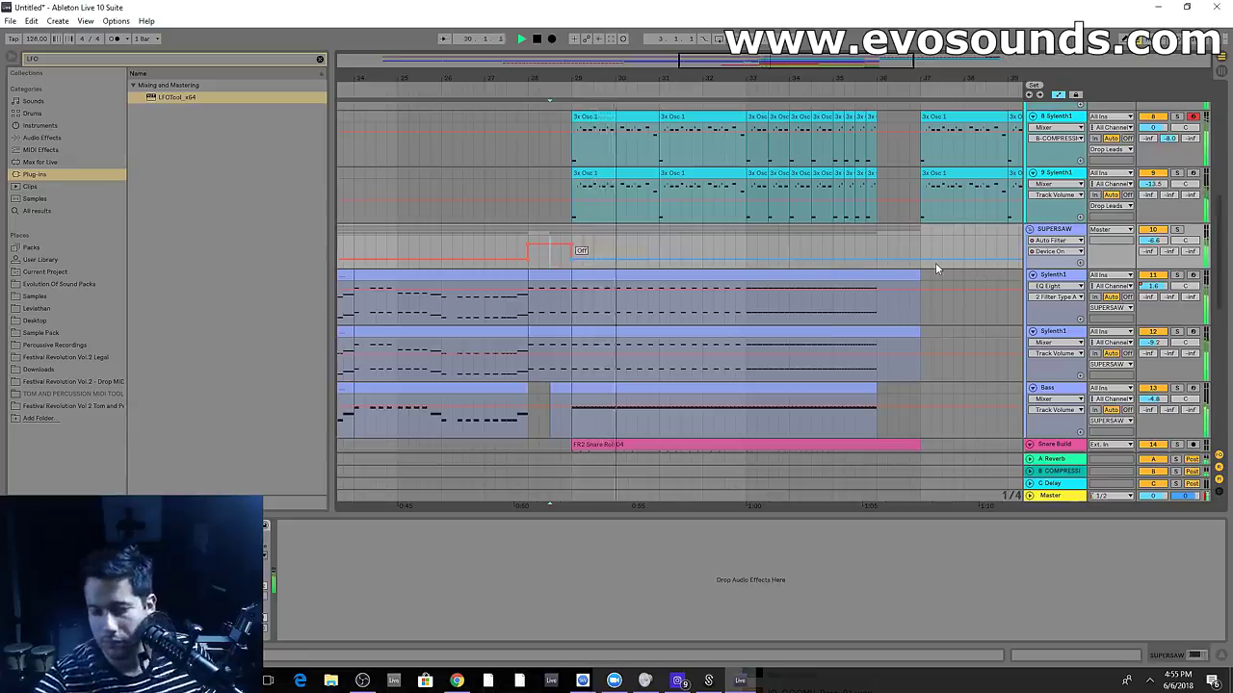
Insert an Auto Filter before LFOTool on the Drop Leads group and automate its frequency to rise from about 102 Hz at bar 29 until bar 36
scroll(935, 262, up, 3)
click(1055, 160)
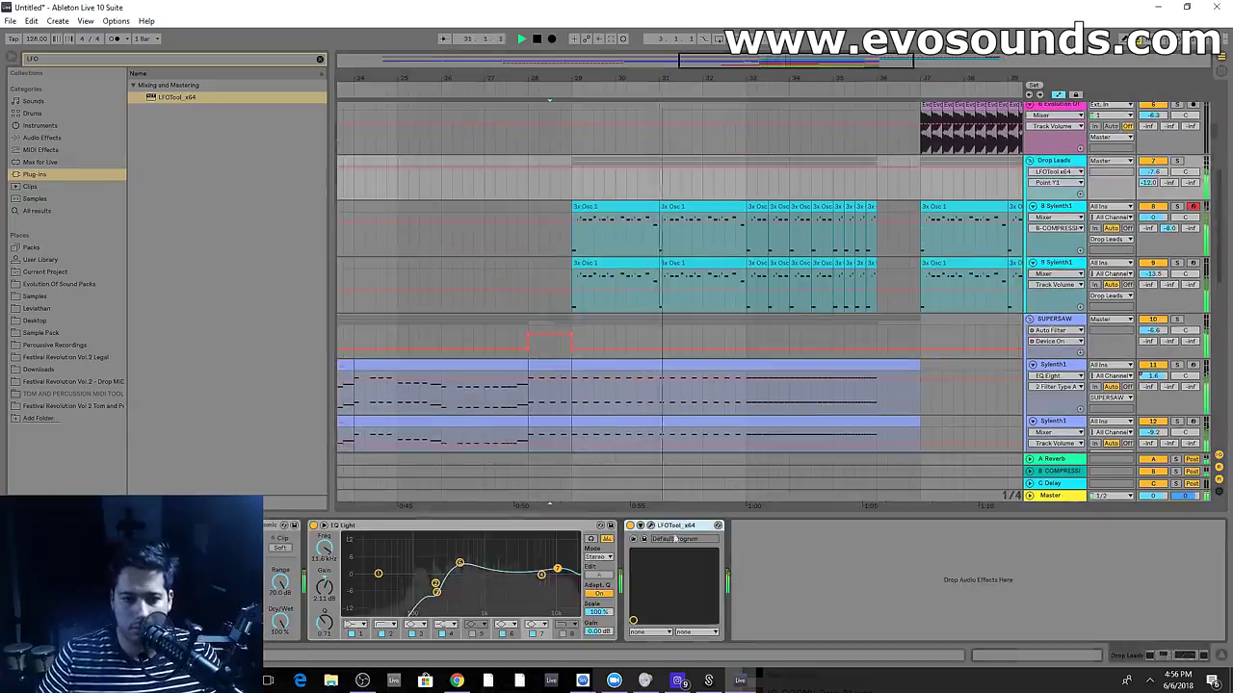
click(321, 60)
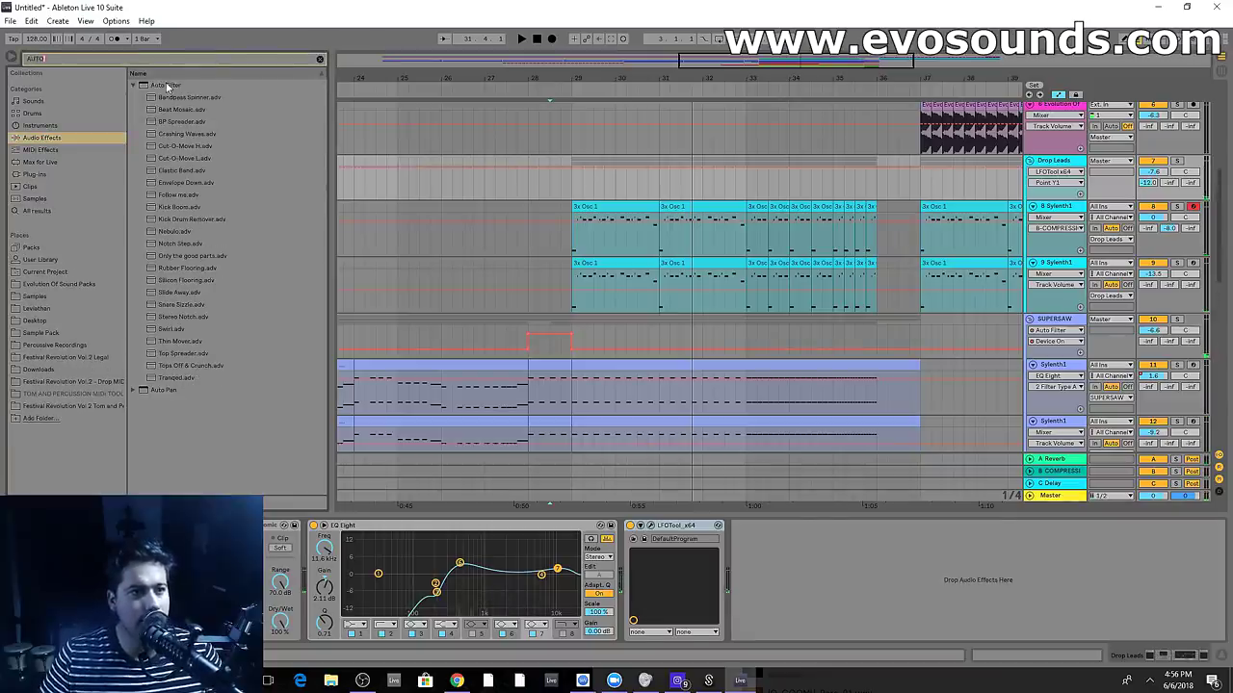
drag(168, 87, 671, 575)
key(space)
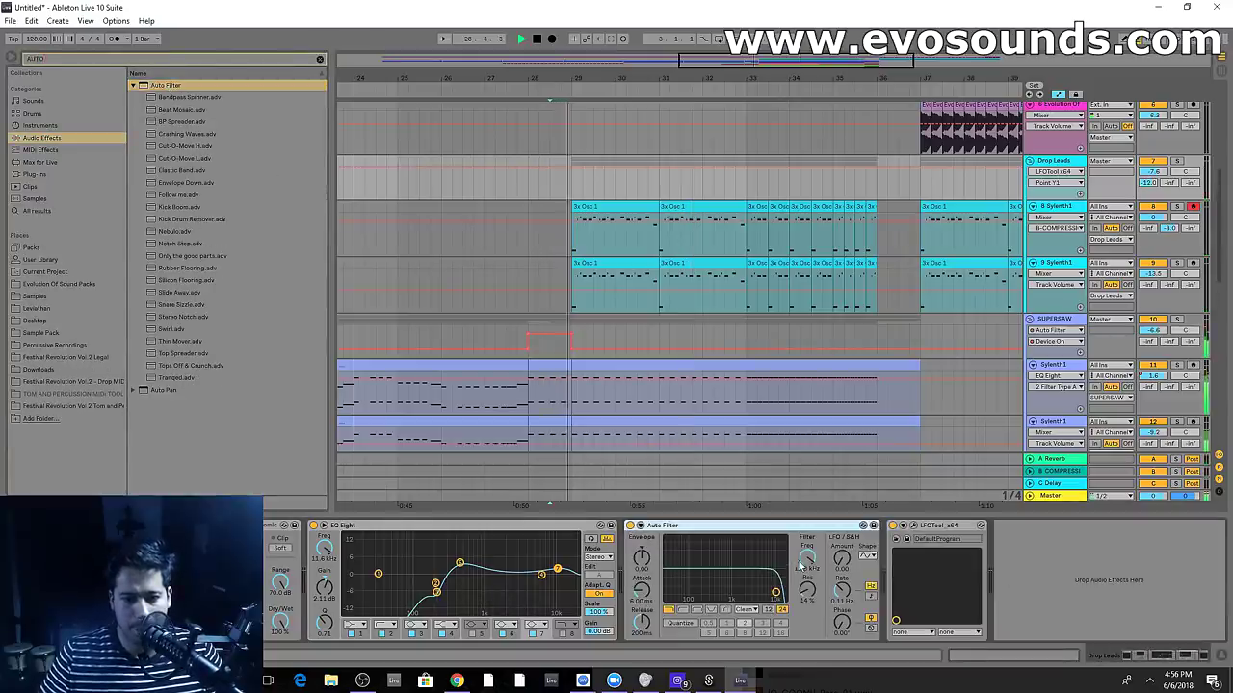
drag(807, 557, 807, 655)
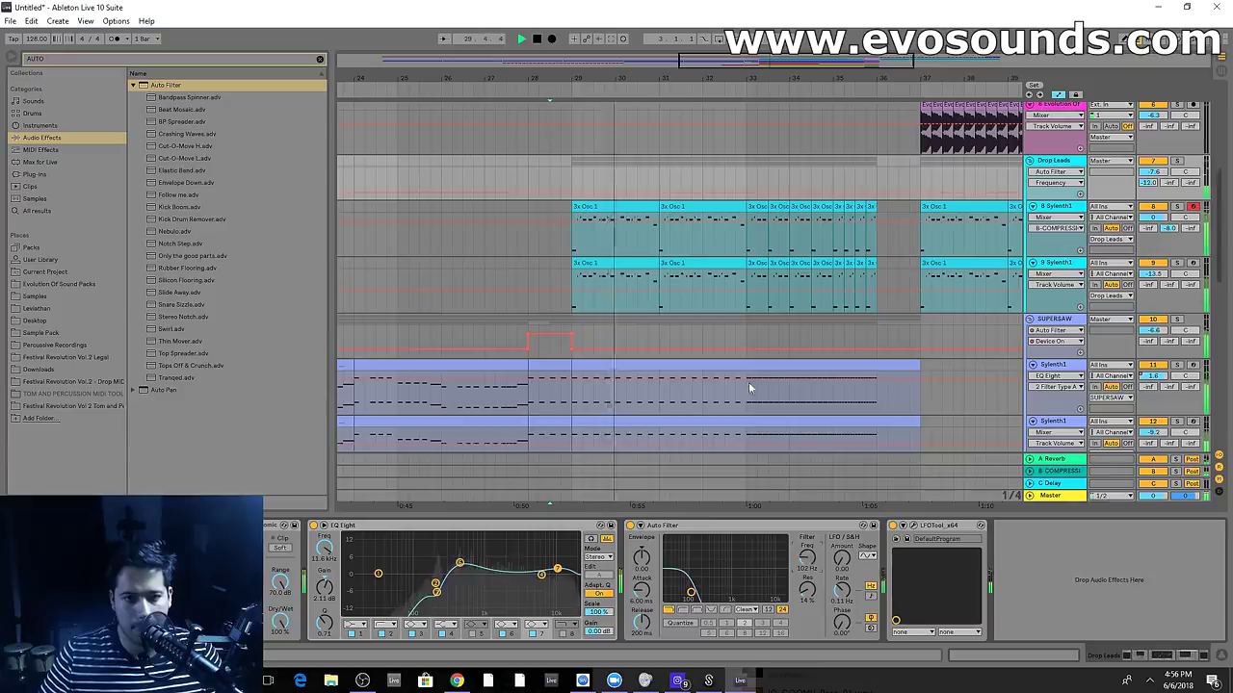
drag(572, 191, 877, 167)
scroll(763, 249, down, 1)
Lower the Dua Lipa vocal track's volume to -5.1 dB during playback of the build-up
scroll(763, 250, up, 4)
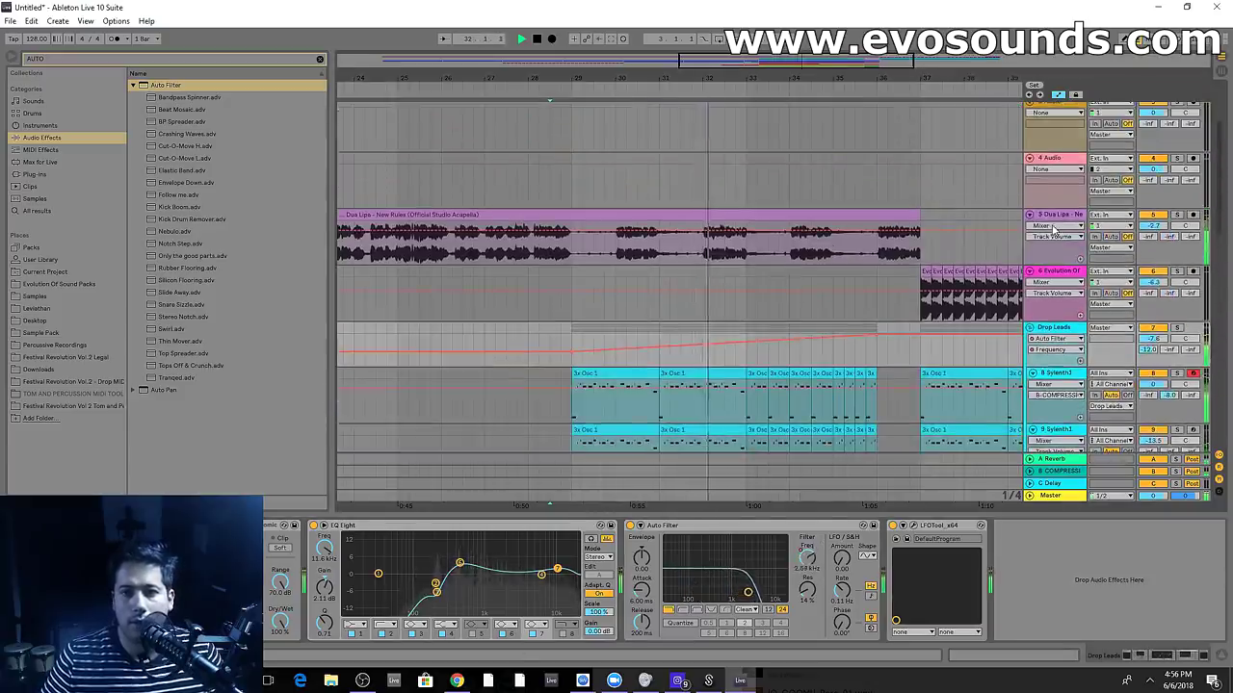
scroll(807, 262, down, 5)
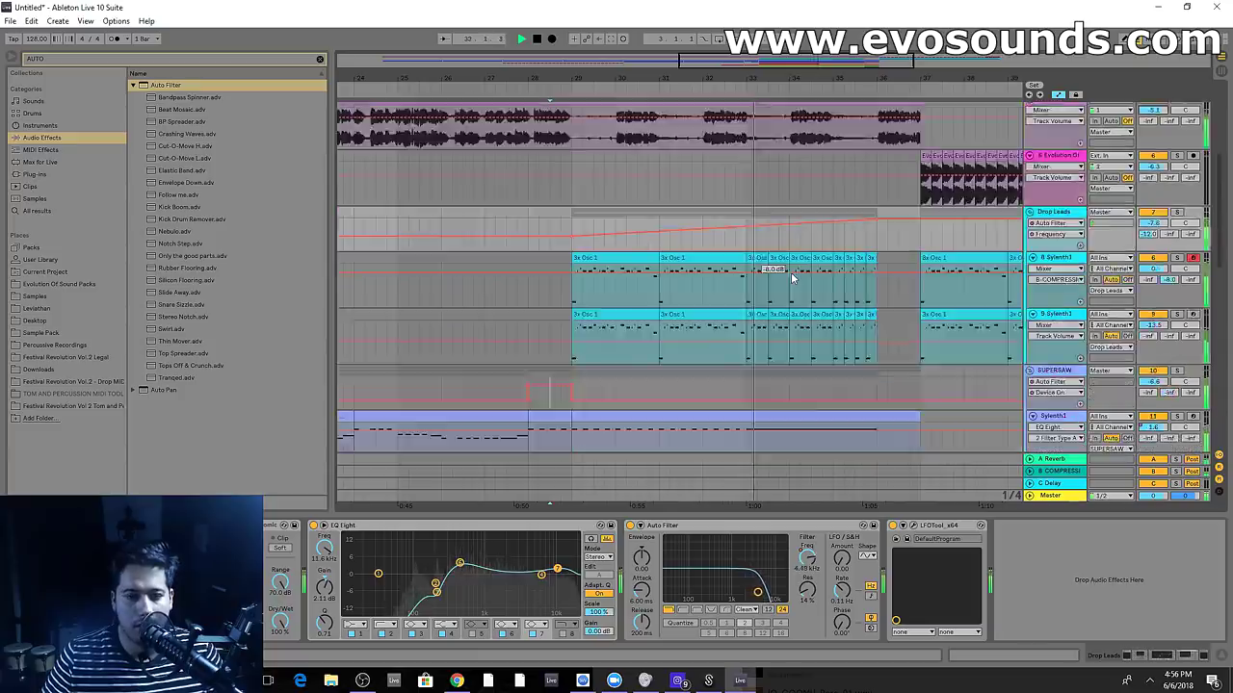
scroll(807, 261, down, 4)
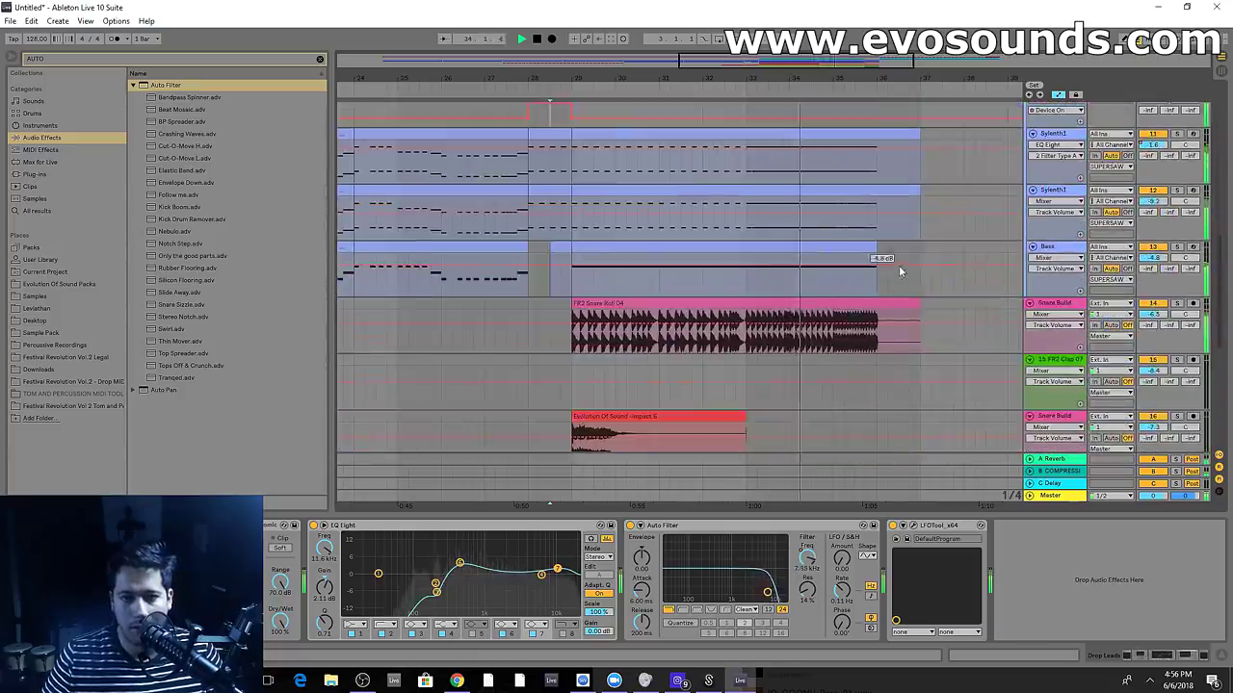
Insert an Auto Filter on the SUPERSAW group and automate its frequency to fall from bar 29 to 33 and return to 19.9 kHz by bar 36
scroll(880, 261, up, 1)
click(1067, 185)
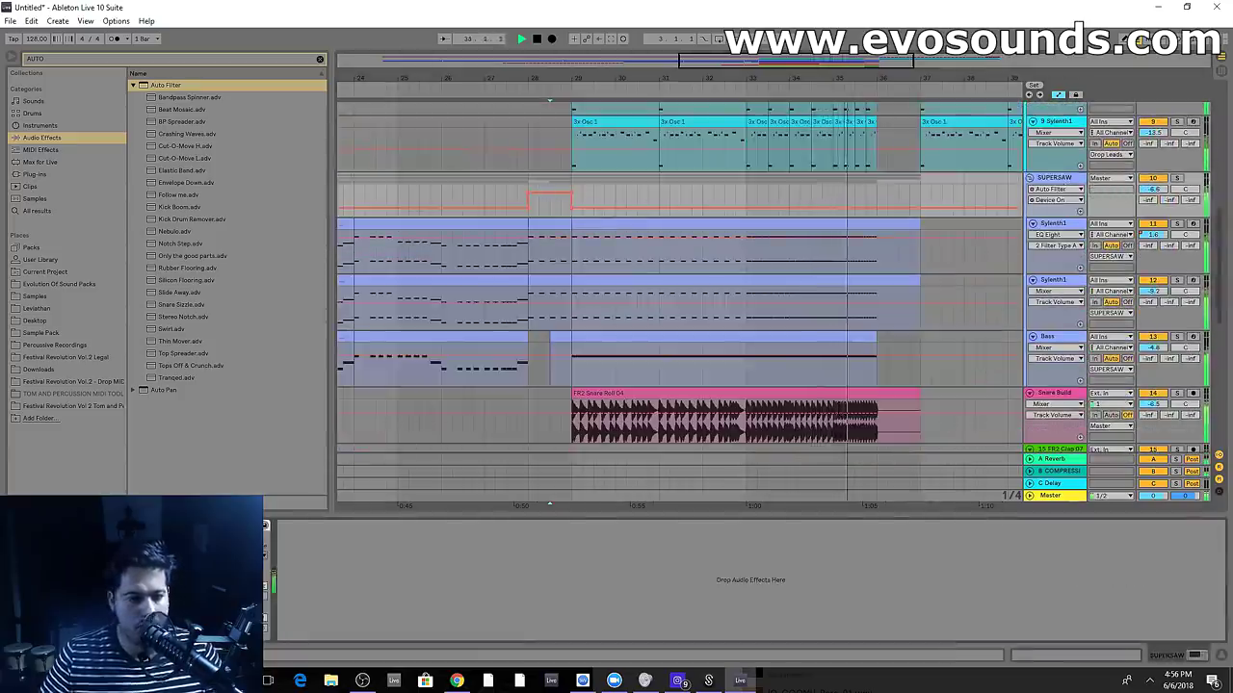
drag(164, 87, 374, 566)
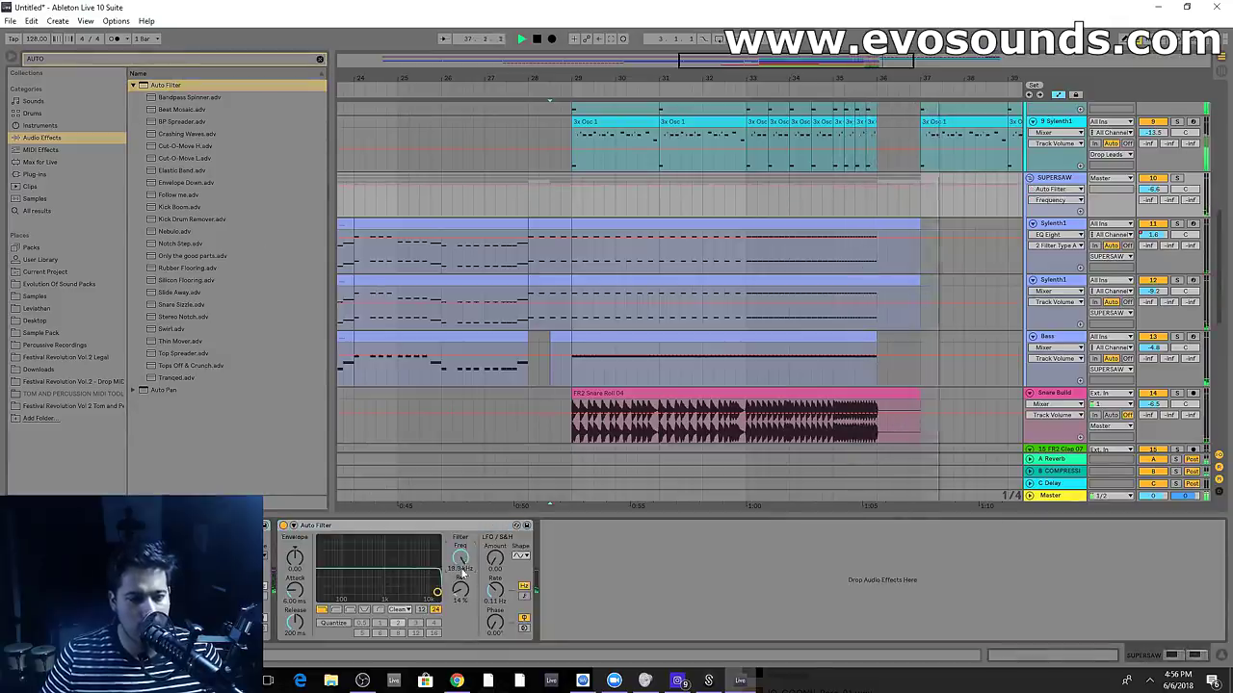
click(573, 185)
key(space)
mouse_move(881, 185)
mouse_down()
mouse_move(887, 216)
mouse_move(694, 218)
mouse_move(767, 221)
mouse_move(884, 187)
mouse_up()
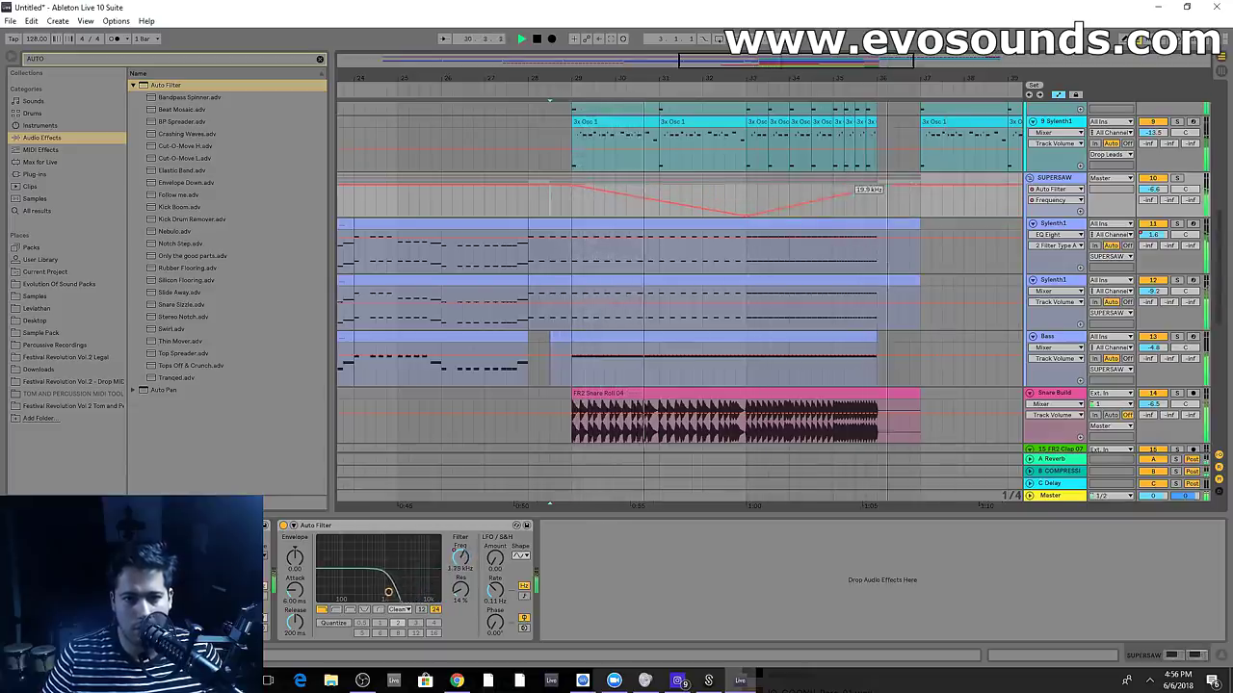
Duplicate the one-beat vocal slice just before bar 33 five times, starting at bar 33
scroll(804, 196, up, 2)
scroll(805, 195, up, 6)
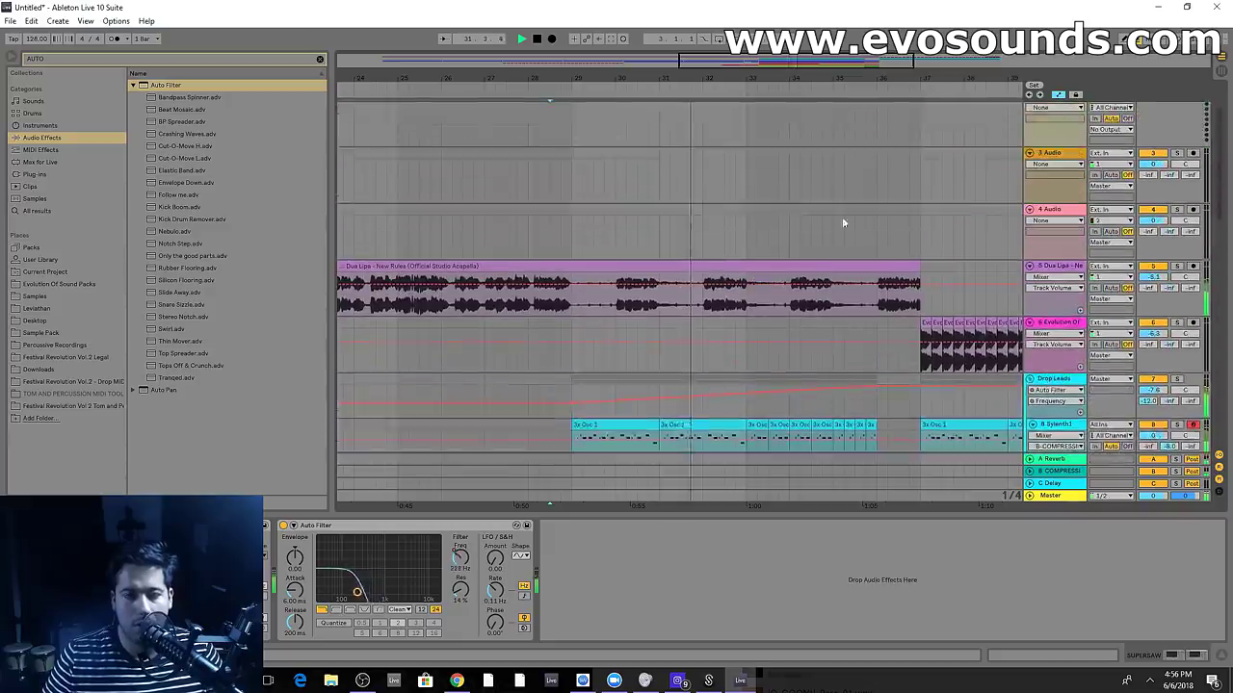
scroll(842, 216, down, 2)
click(734, 216)
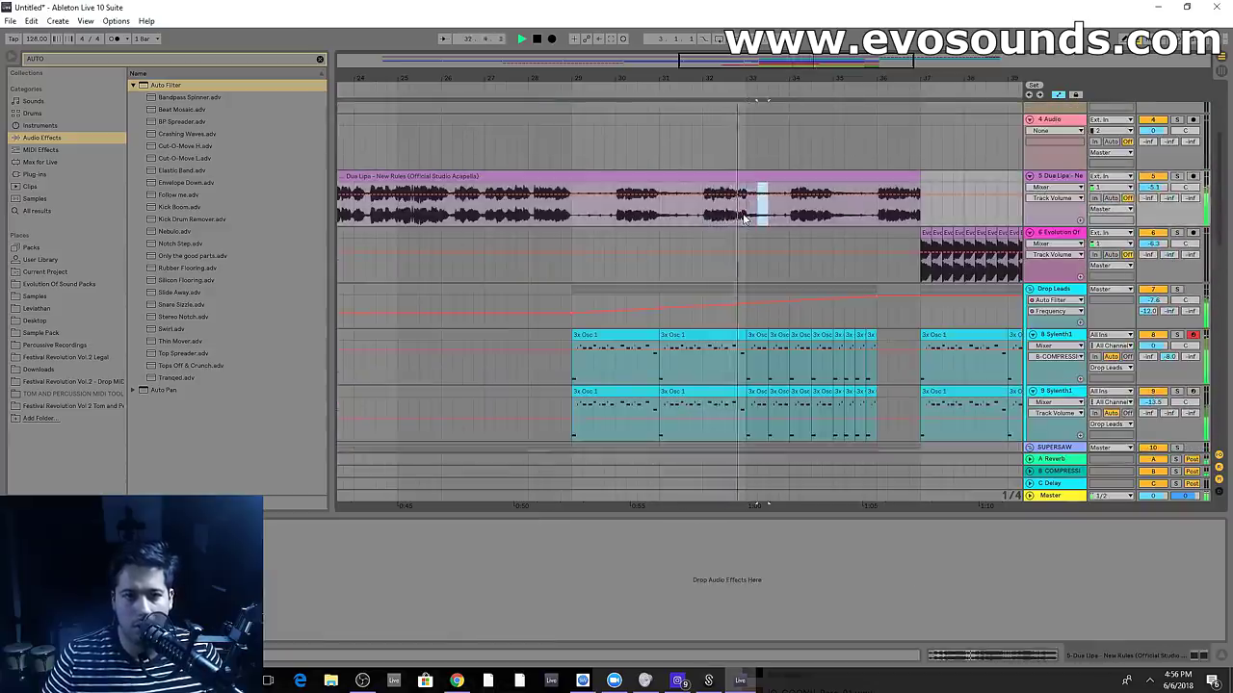
click(1058, 95)
drag(737, 222, 746, 222)
key(ctrl+d)
key(ctrl+d)
key(ctrl+d)
key(ctrl+d)
key(ctrl+d)
Play the repeated vocal slice and duplicate it seven more times to fill through the end of bar 35
click(749, 219)
key(space)
click(792, 176)
key(ctrl+d)
key(ctrl+d)
key(ctrl+d)
key(ctrl+d)
key(ctrl+d)
key(ctrl+d)
key(ctrl+d)
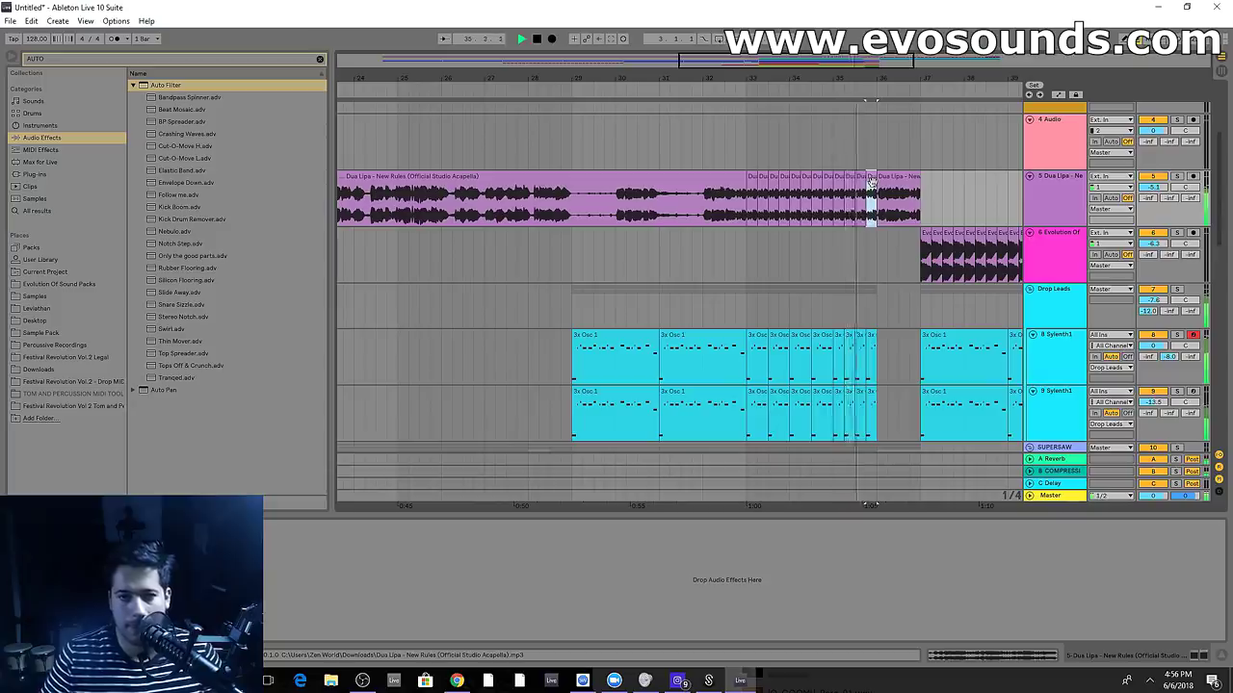
Check the vocal clip in bar 36, replay from bar 28 and lower the vocal track's volume to -7.5 dB
drag(846, 79, 652, 135)
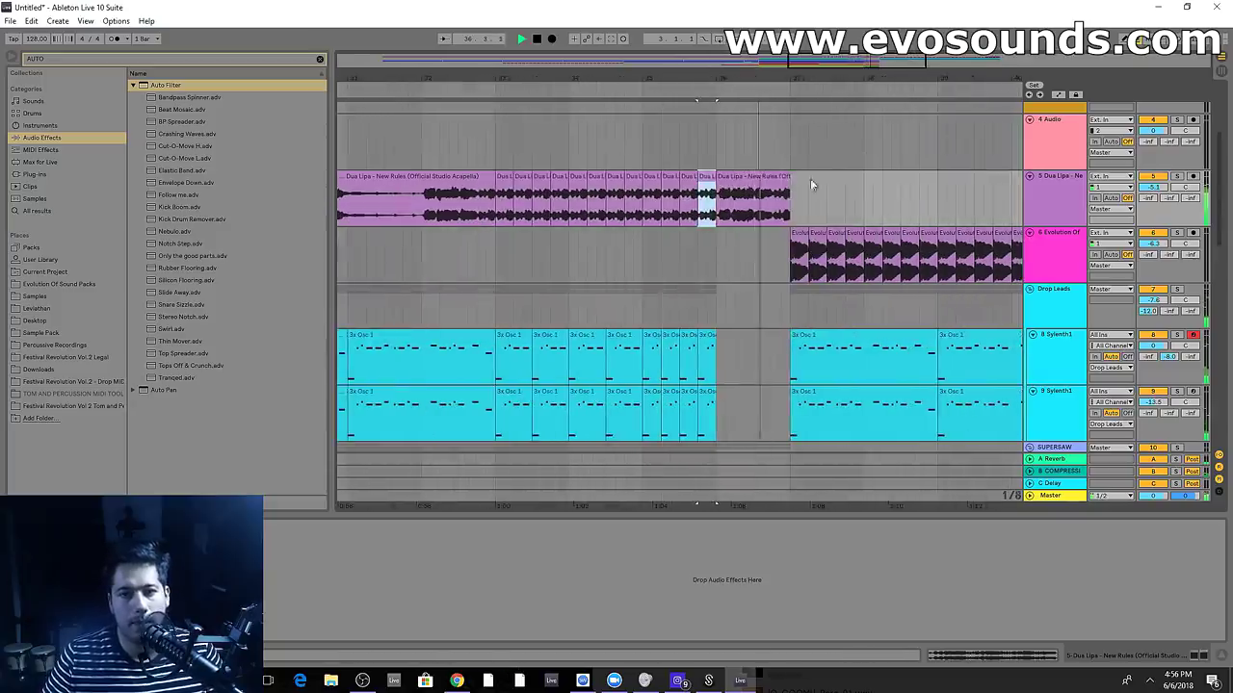
click(785, 176)
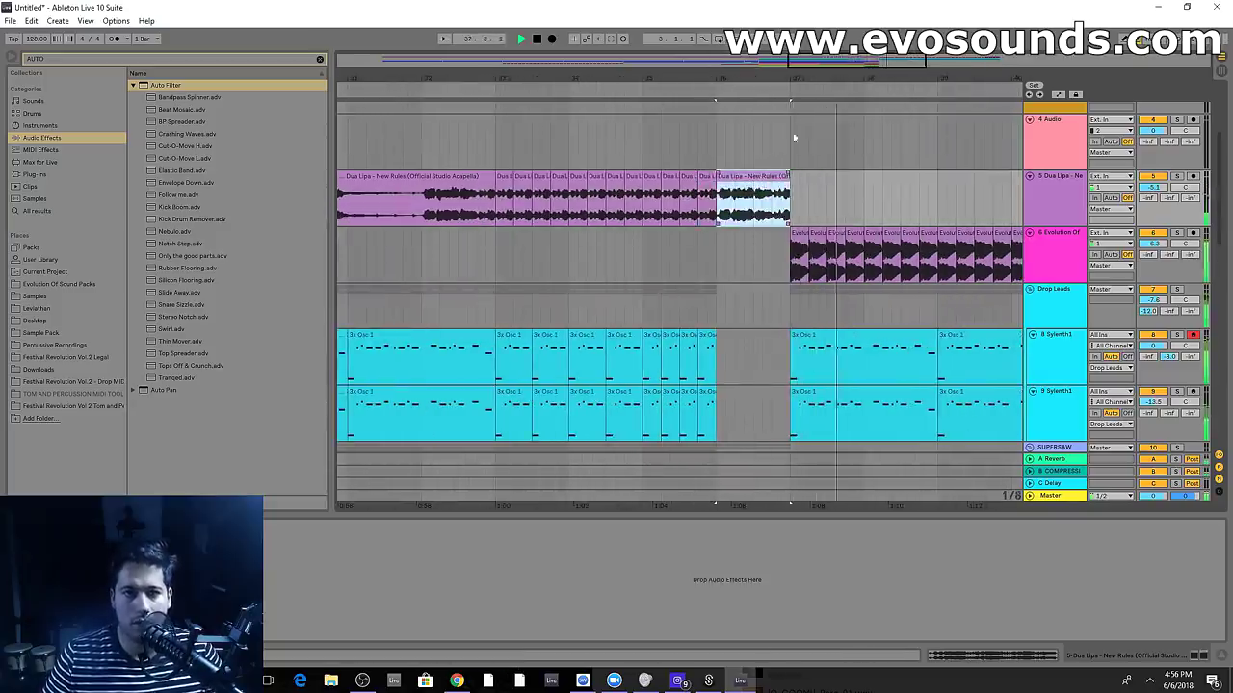
drag(790, 80, 730, 43)
key(space)
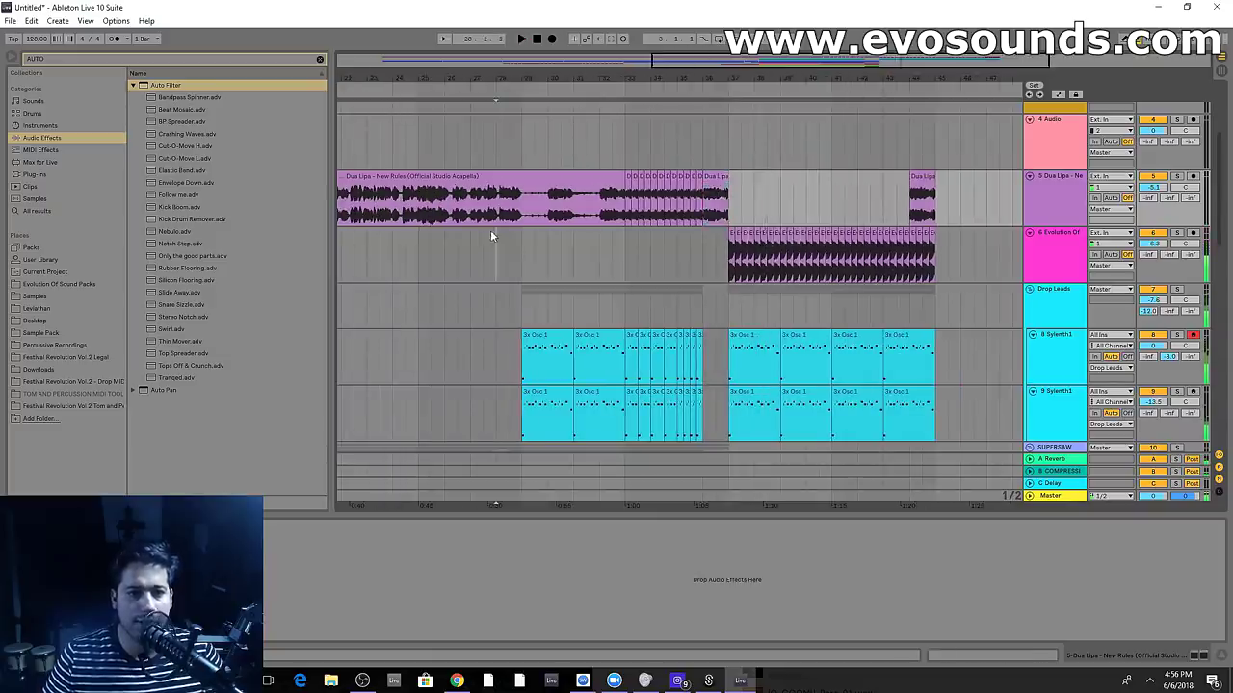
click(495, 252)
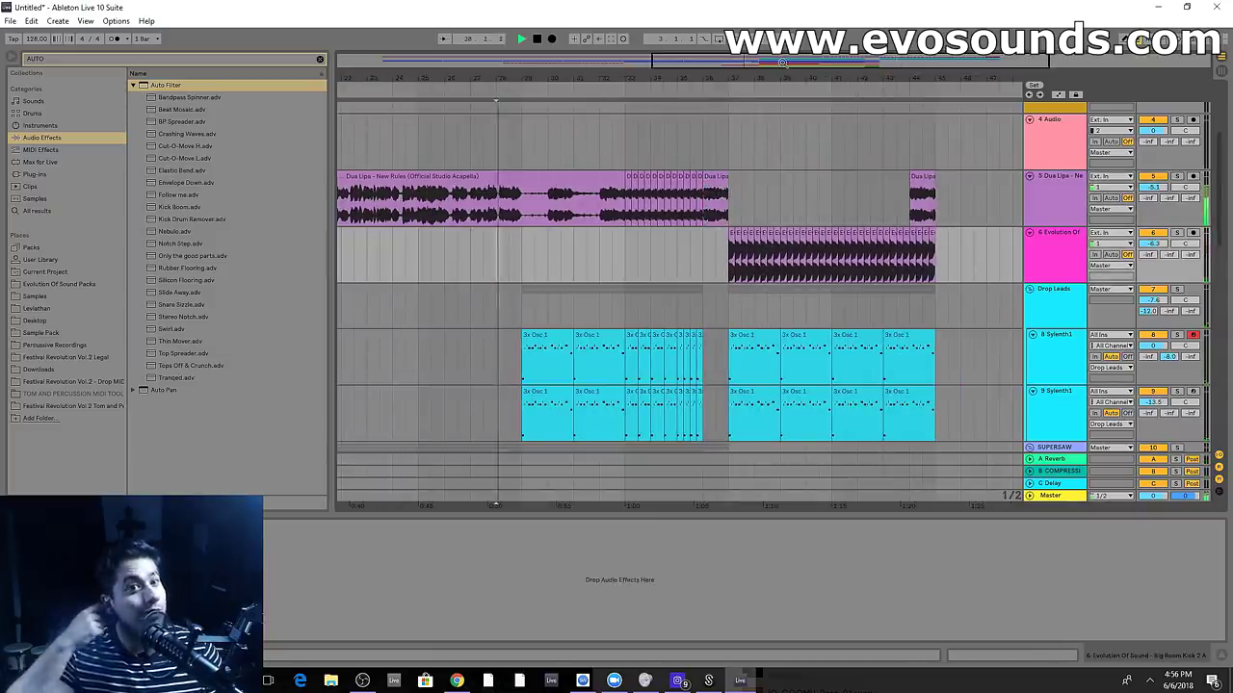
click(1046, 205)
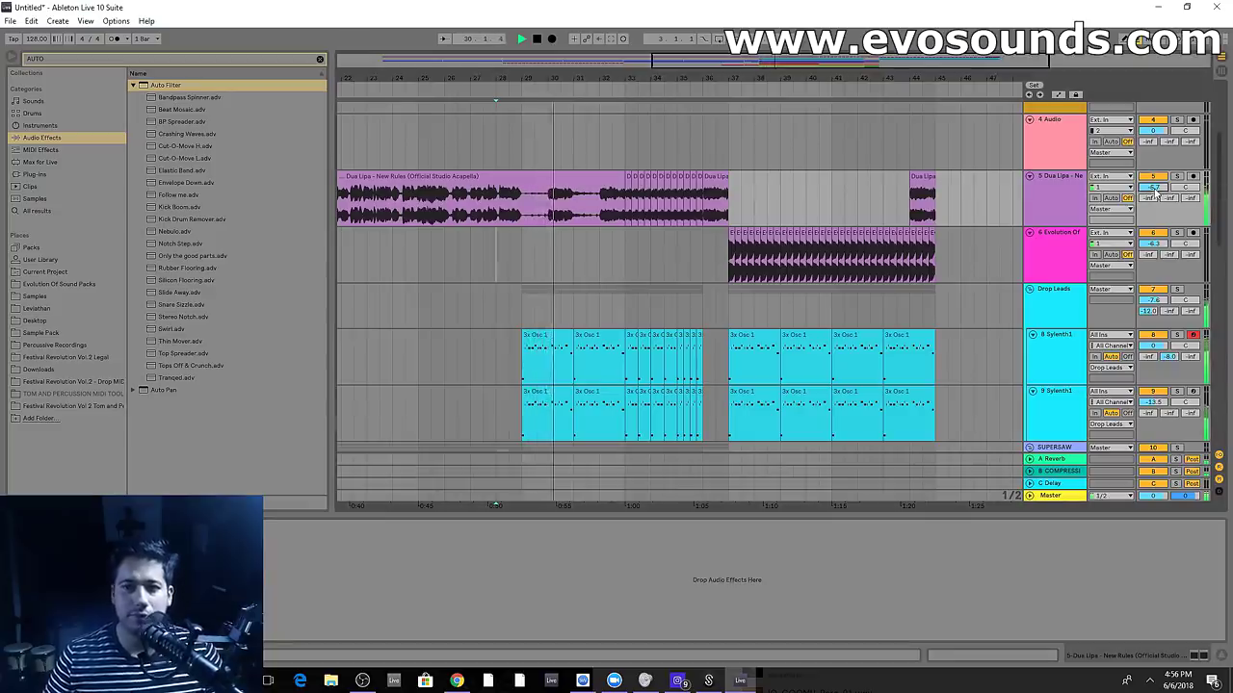
Load the Endless Smile 64 plug-in on the Master track and choose its NO LIMIT preset
scroll(627, 248, down, 5)
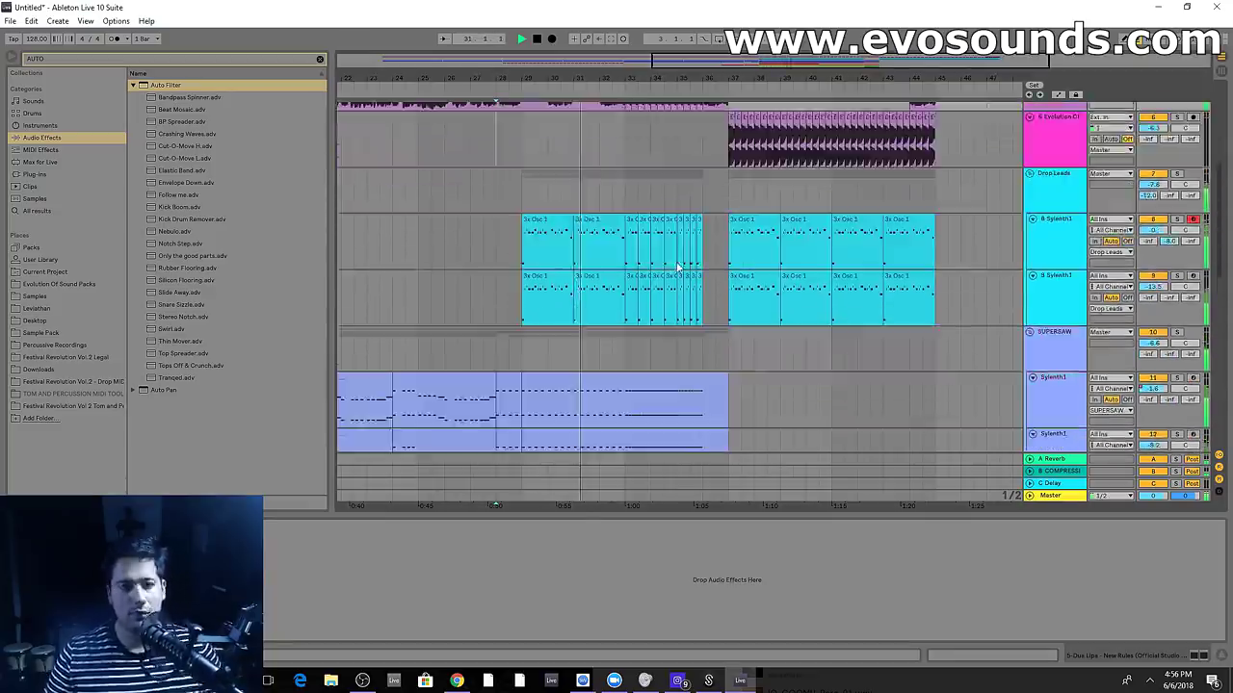
scroll(712, 279, down, 4)
scroll(745, 287, up, 4)
key(Tab)
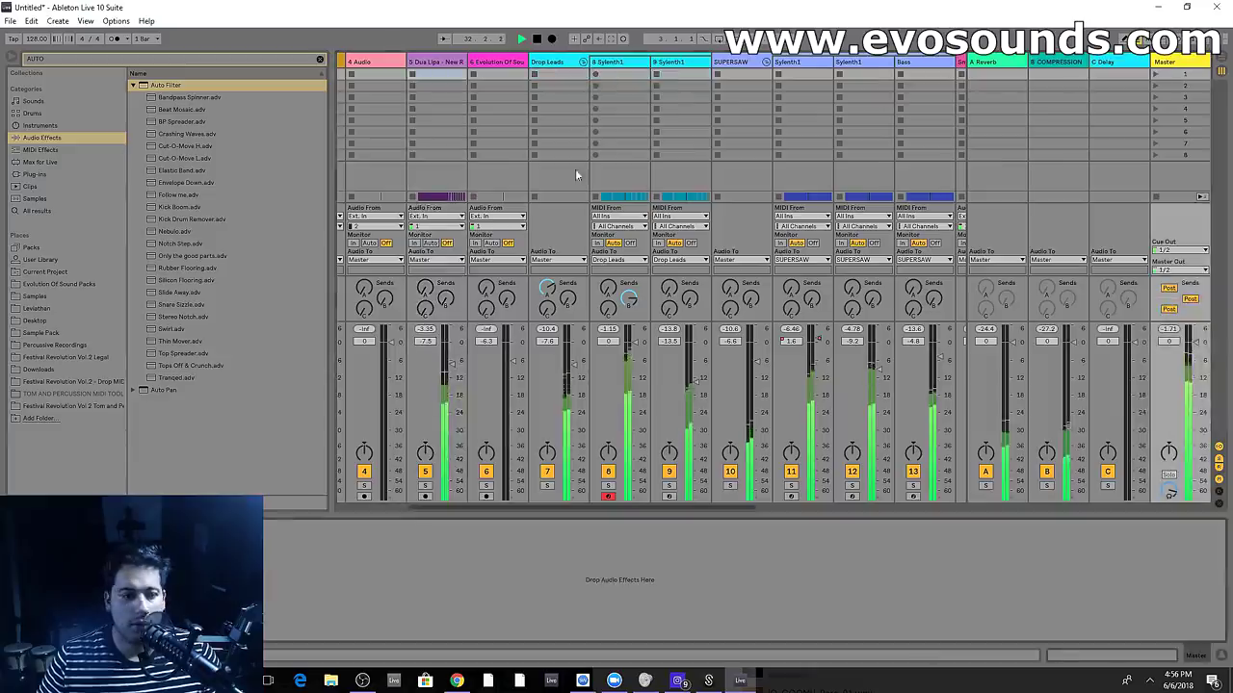
click(35, 174)
click(319, 59)
text(ENDLESS)
click(154, 100)
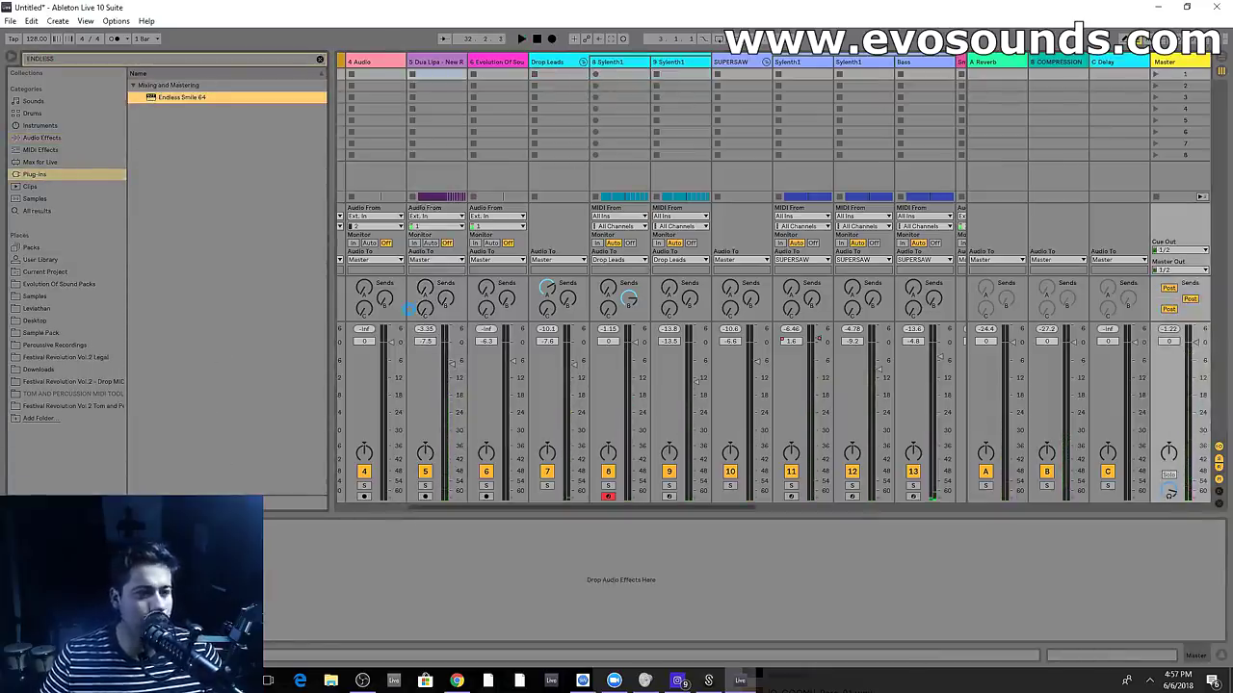
click(445, 526)
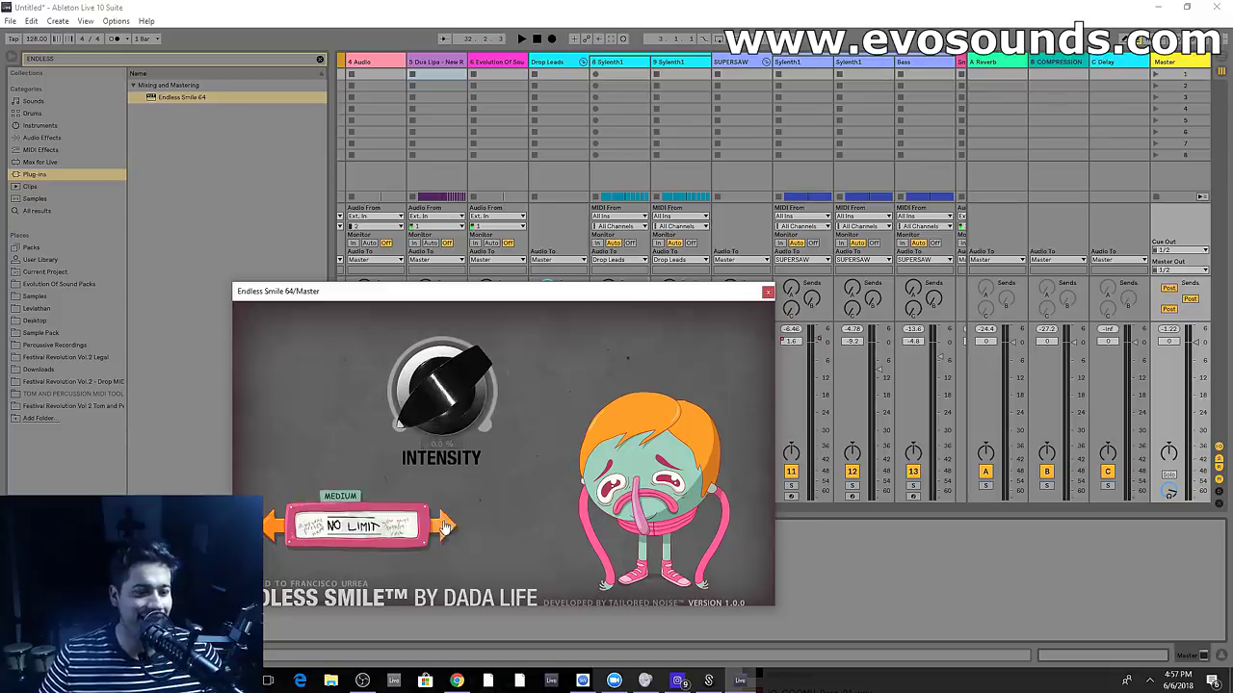
key(Tab)
click(767, 292)
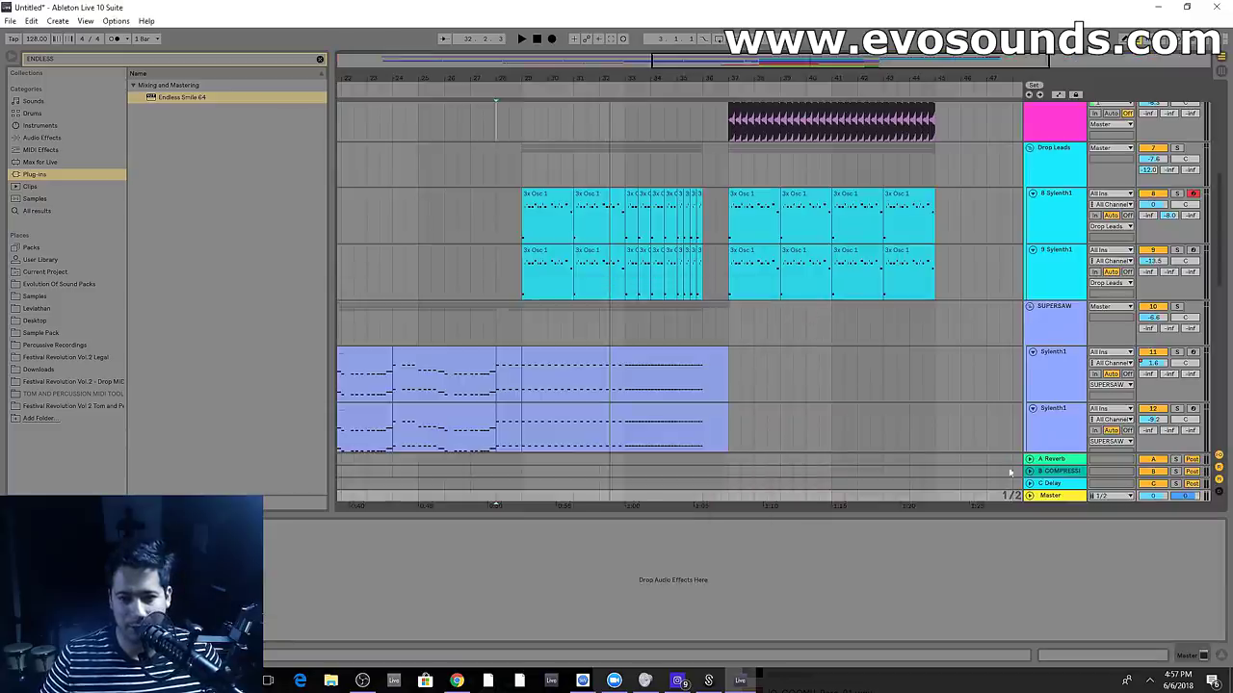
Automate Endless Smile's Intensity on the Master to ramp up over bars 29 to 35 and again over bar 36, resetting to zero after each
click(1029, 497)
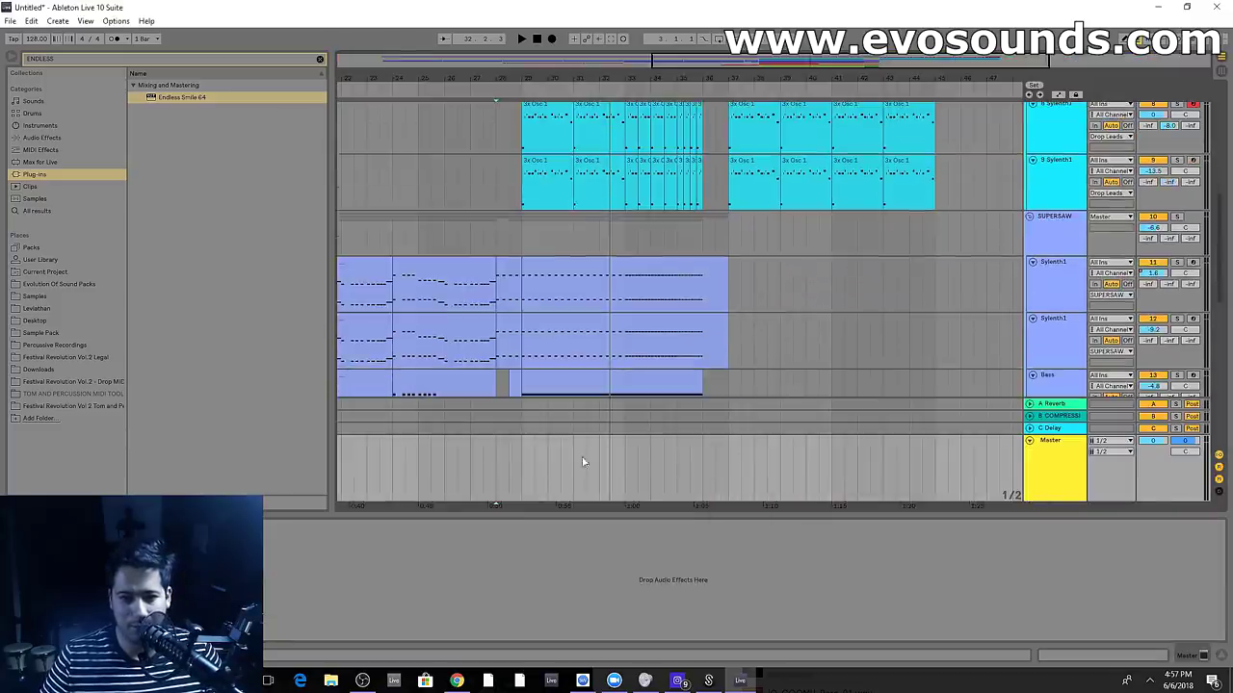
click(1060, 97)
click(486, 497)
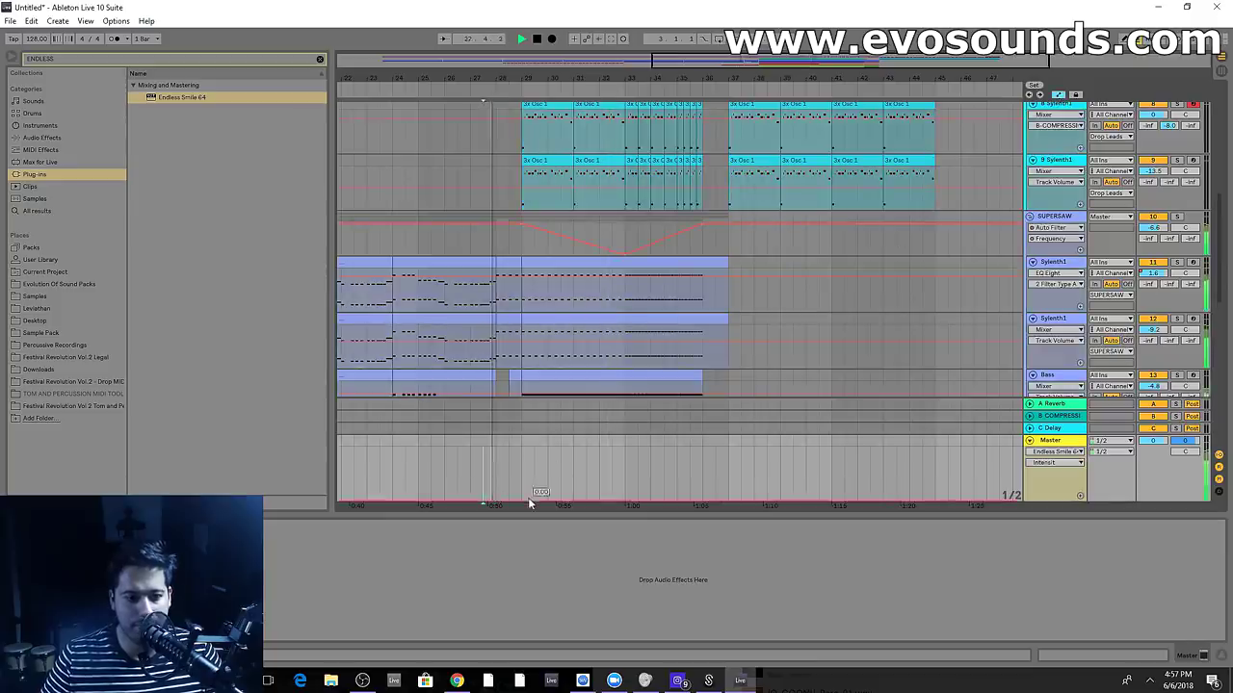
drag(690, 501, 690, 462)
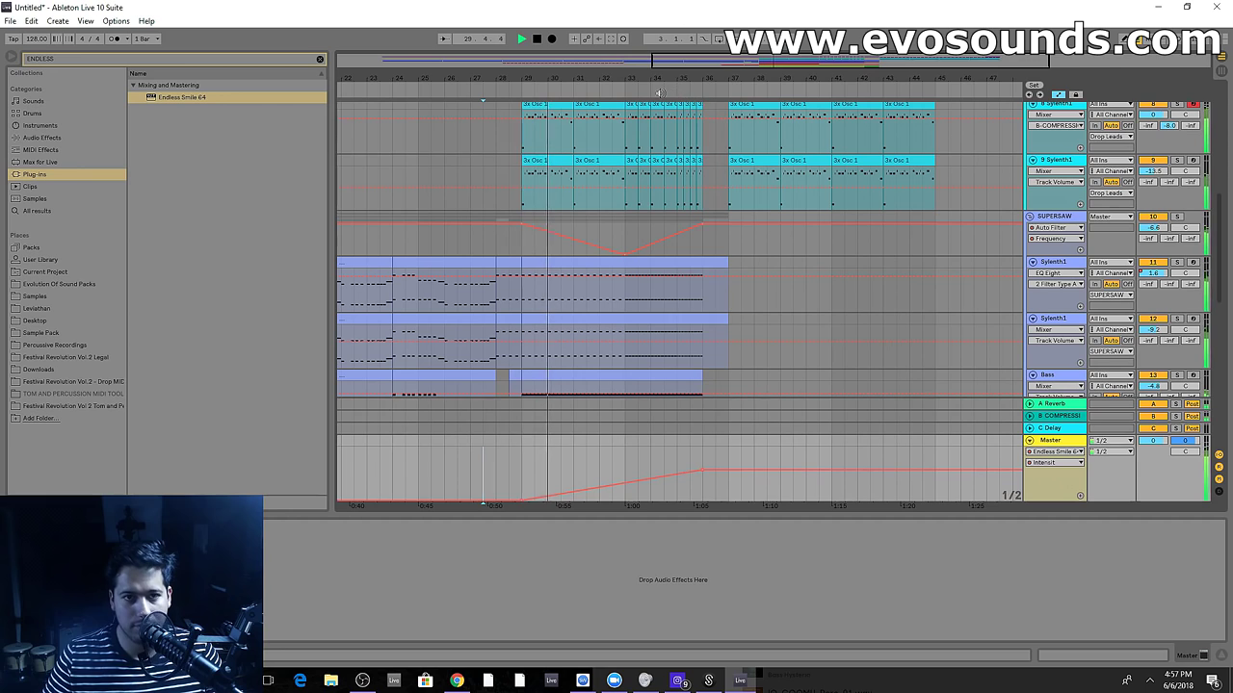
drag(707, 470, 731, 501)
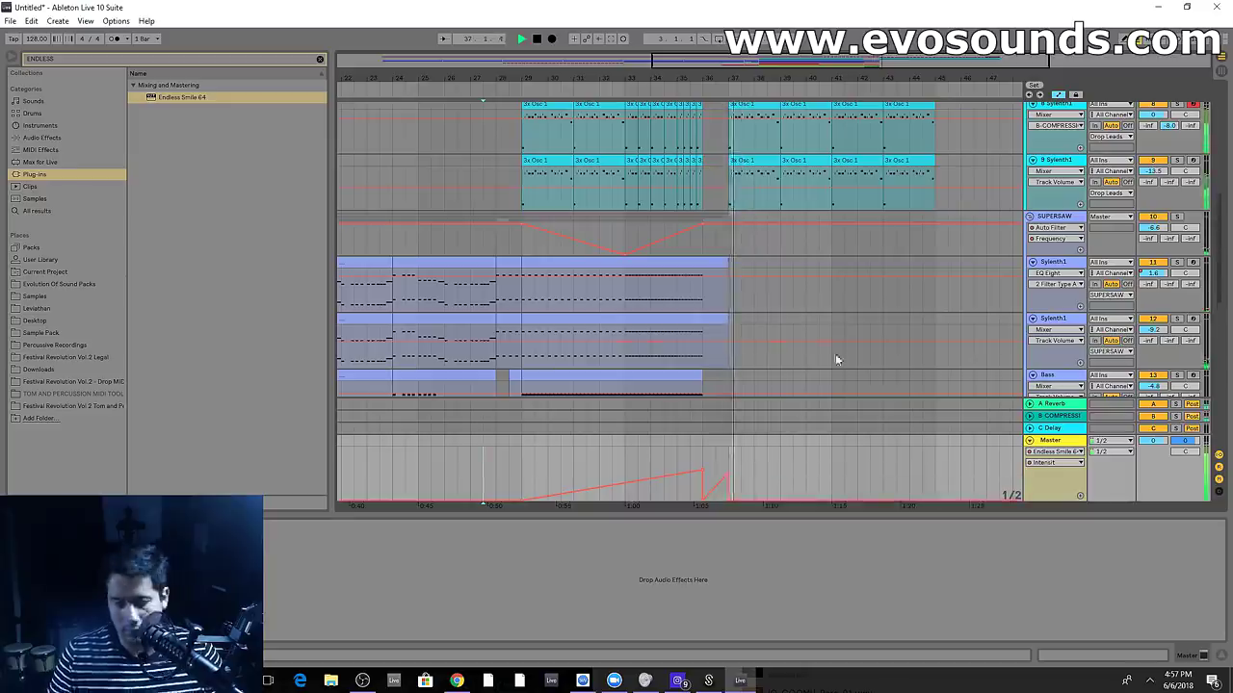
click(693, 433)
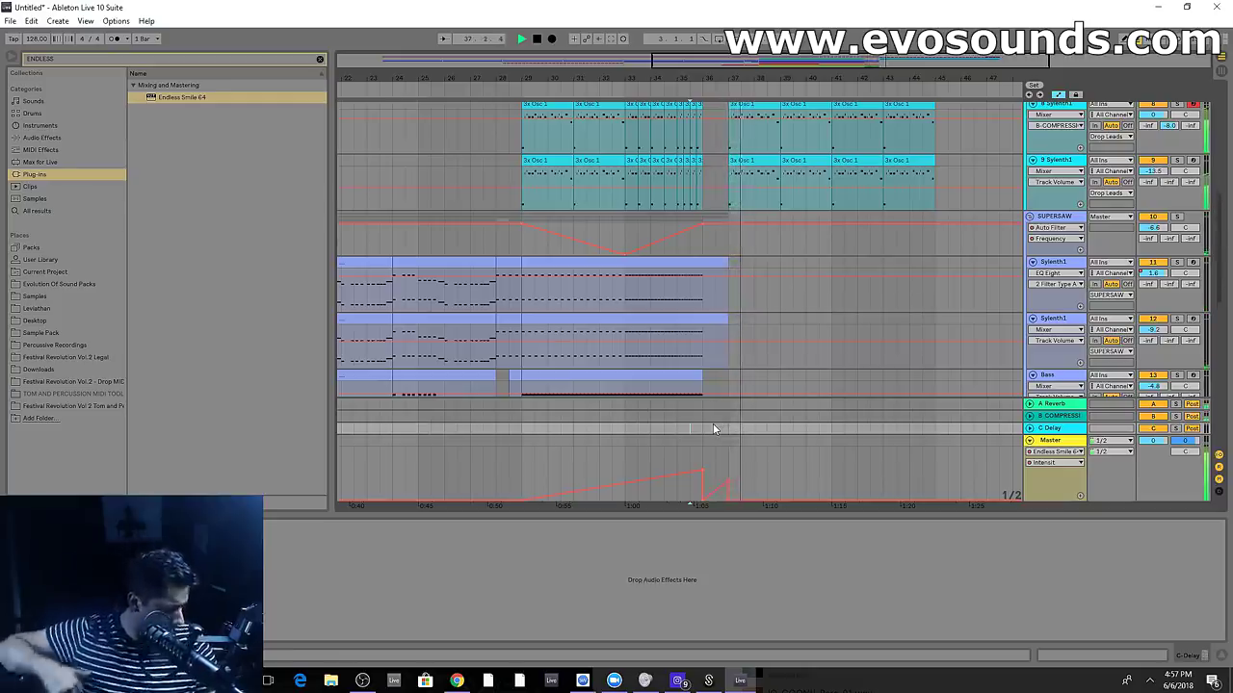
Shorten the kick clip on beat 3 of bar 38 to three sixteenths and duplicate it twice
scroll(837, 249, up, 5)
mouse_move(777, 79)
mouse_down()
mouse_move(774, 337)
mouse_move(756, 362)
mouse_up()
key(space)
click(716, 385)
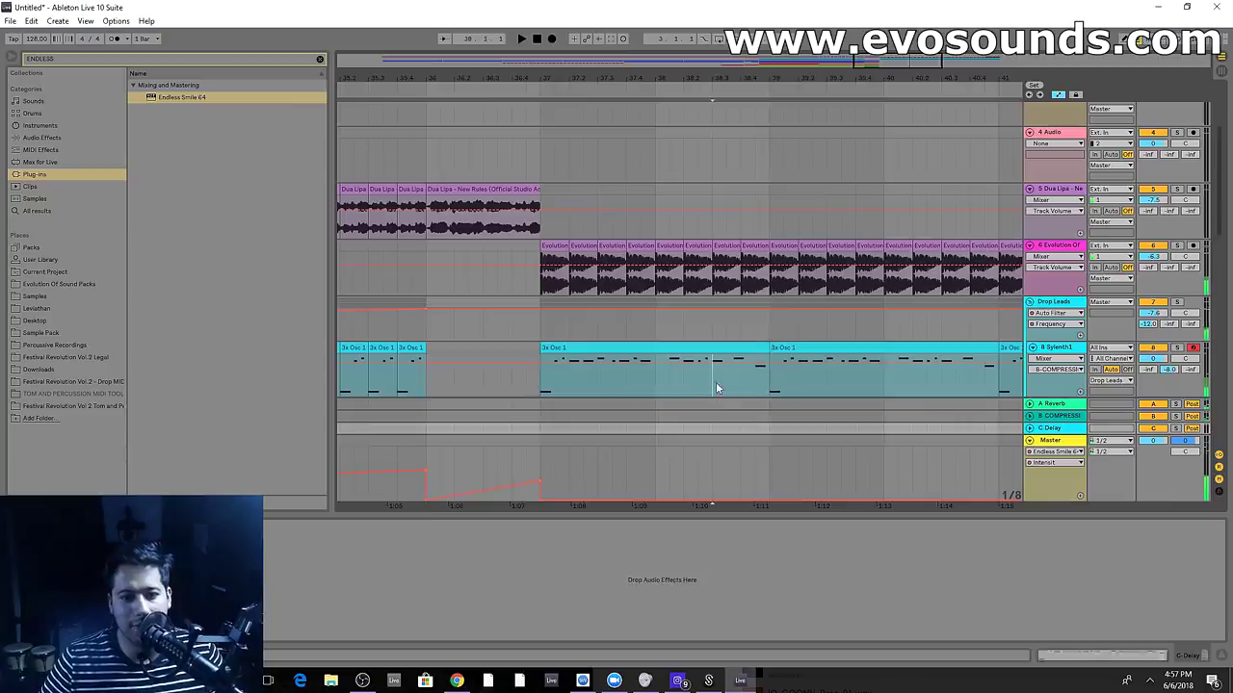
key(space)
key(space)
drag(891, 64, 903, 119)
drag(647, 245, 636, 247)
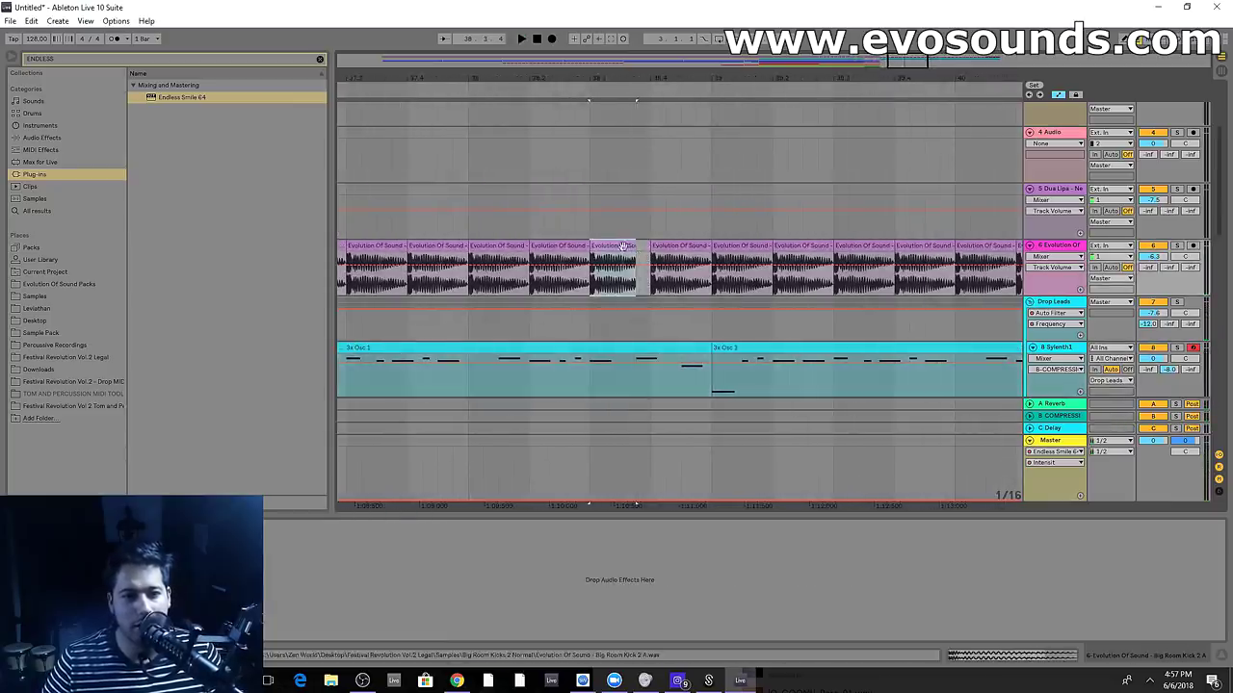
key(ctrl+d)
key(ctrl+d)
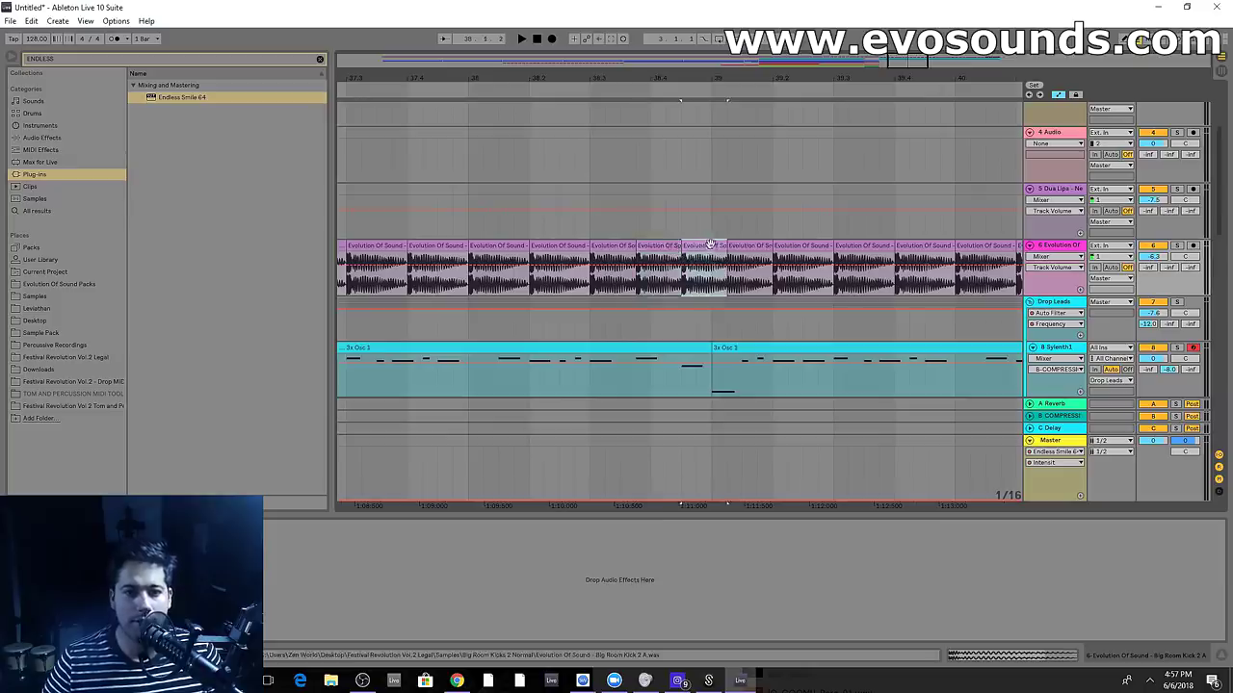
Trim the last short kick to end at bar 39, restore the full kick starting bar 39 and play the fill
drag(726, 246, 712, 247)
click(731, 247)
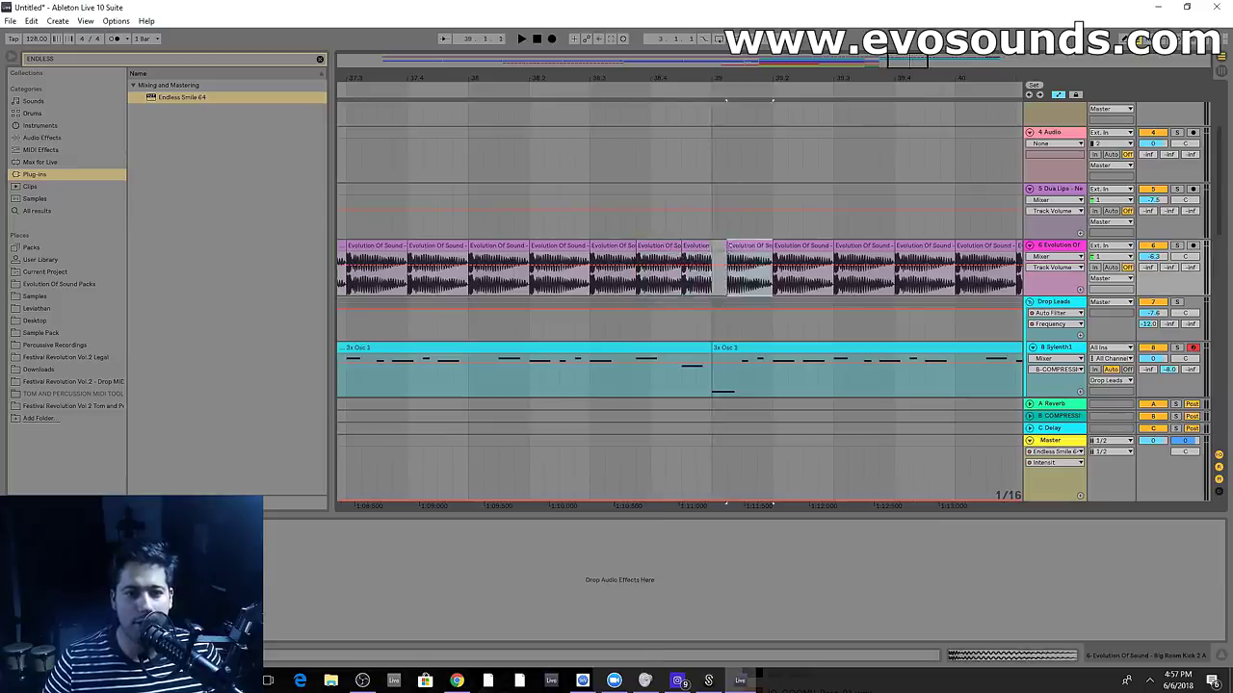
click(557, 197)
key(space)
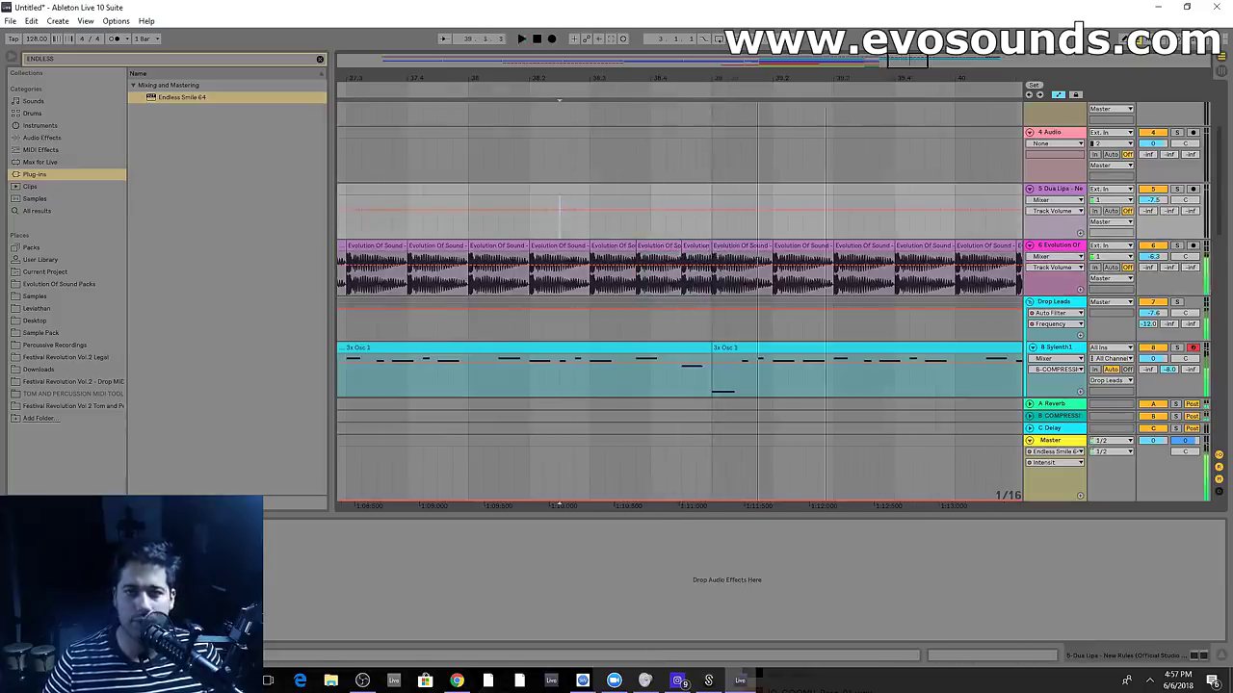
Replay the build-up from bar 29 and adjust the Snare Build track's volume
drag(853, 61, 803, 29)
click(565, 276)
key(space)
key(space)
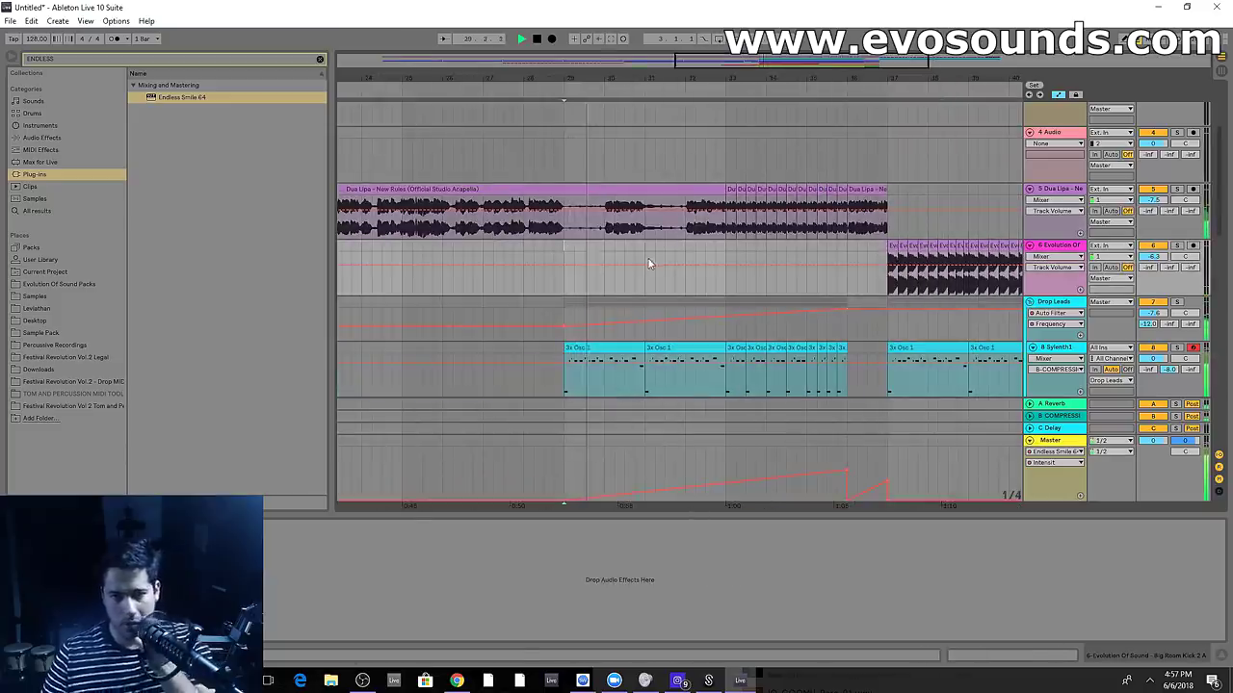
drag(738, 511, 737, 655)
scroll(842, 426, down, 10)
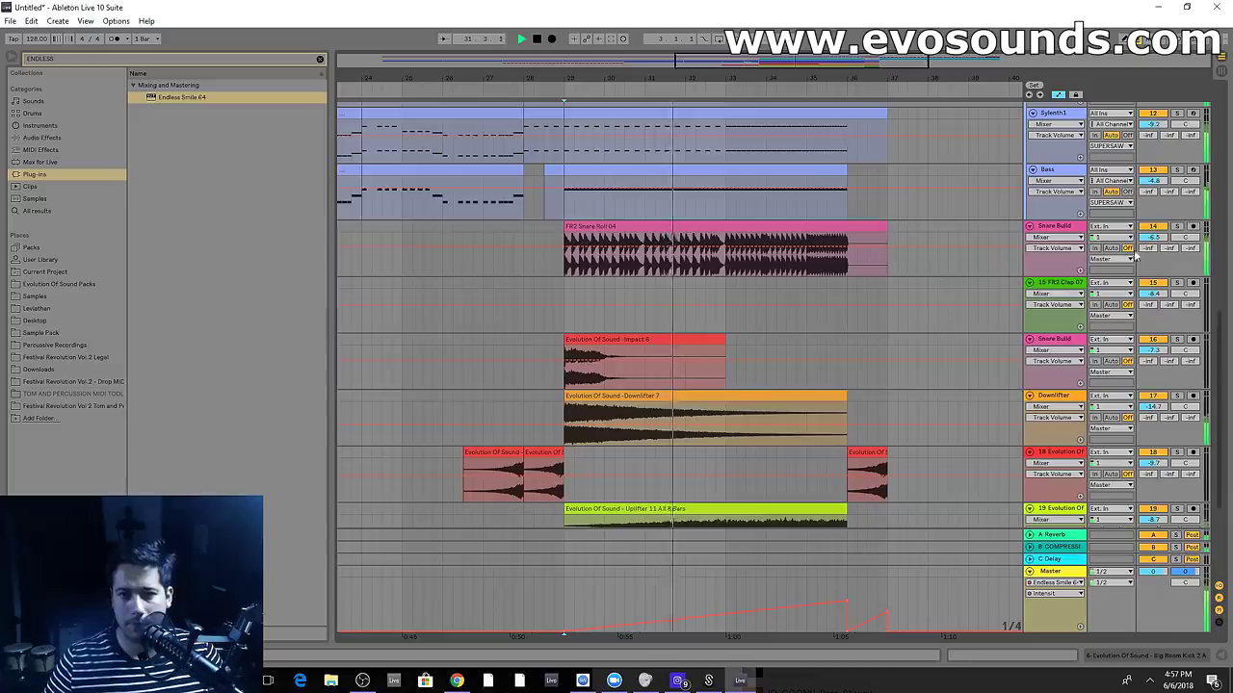
double_click(1038, 224)
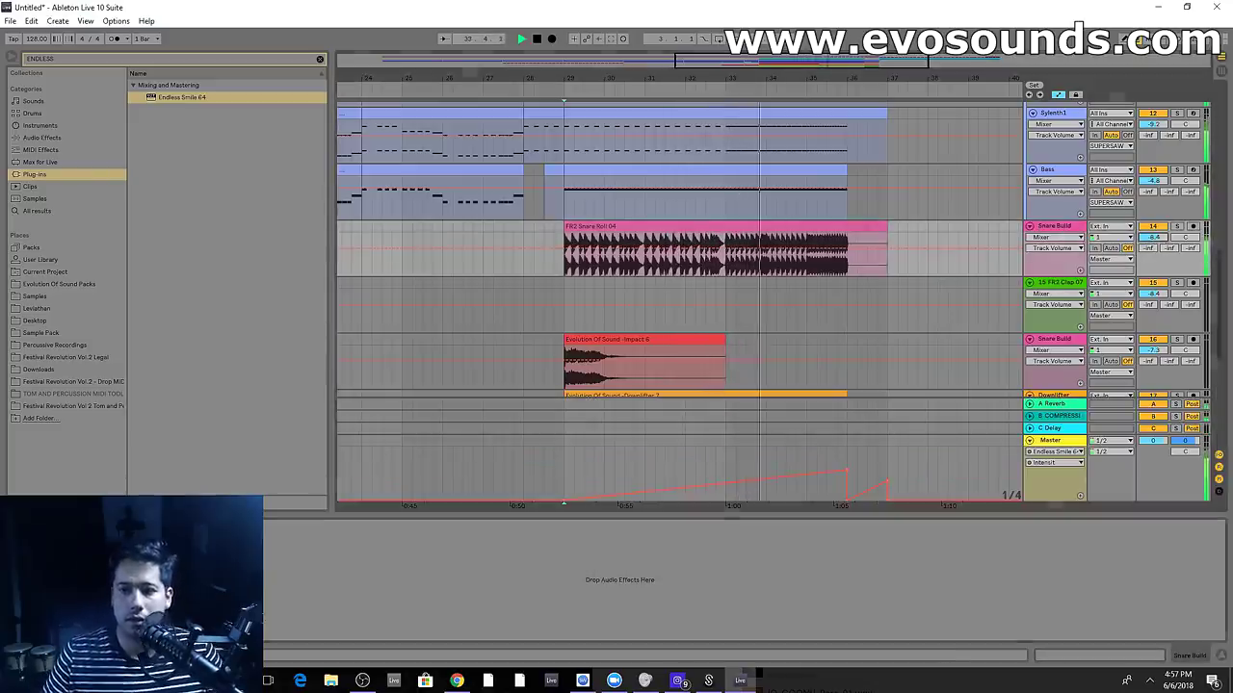
Lower the uplifter track's volume to -13.2 dB and raise the end of the Master's Intensity ramp over bar 36
scroll(979, 311, down, 5)
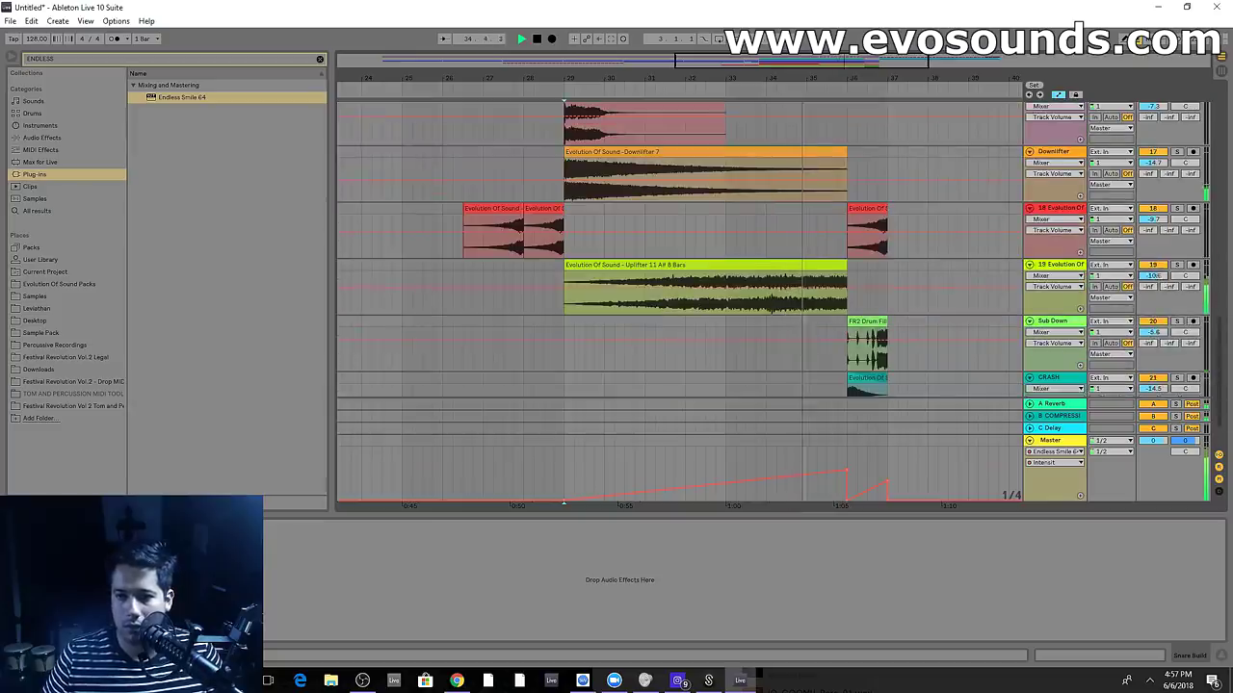
drag(874, 79, 718, 133)
scroll(1096, 342, down, 2)
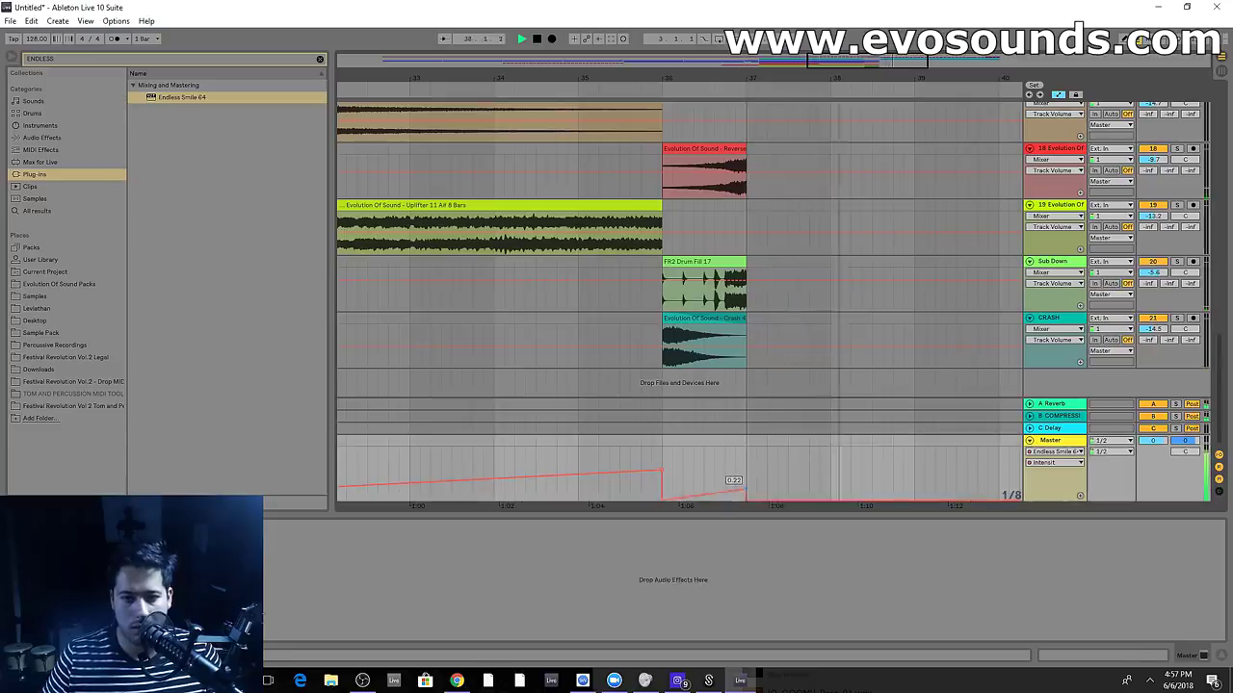
scroll(831, 278, up, 5)
scroll(936, 280, up, 6)
drag(870, 80, 626, 58)
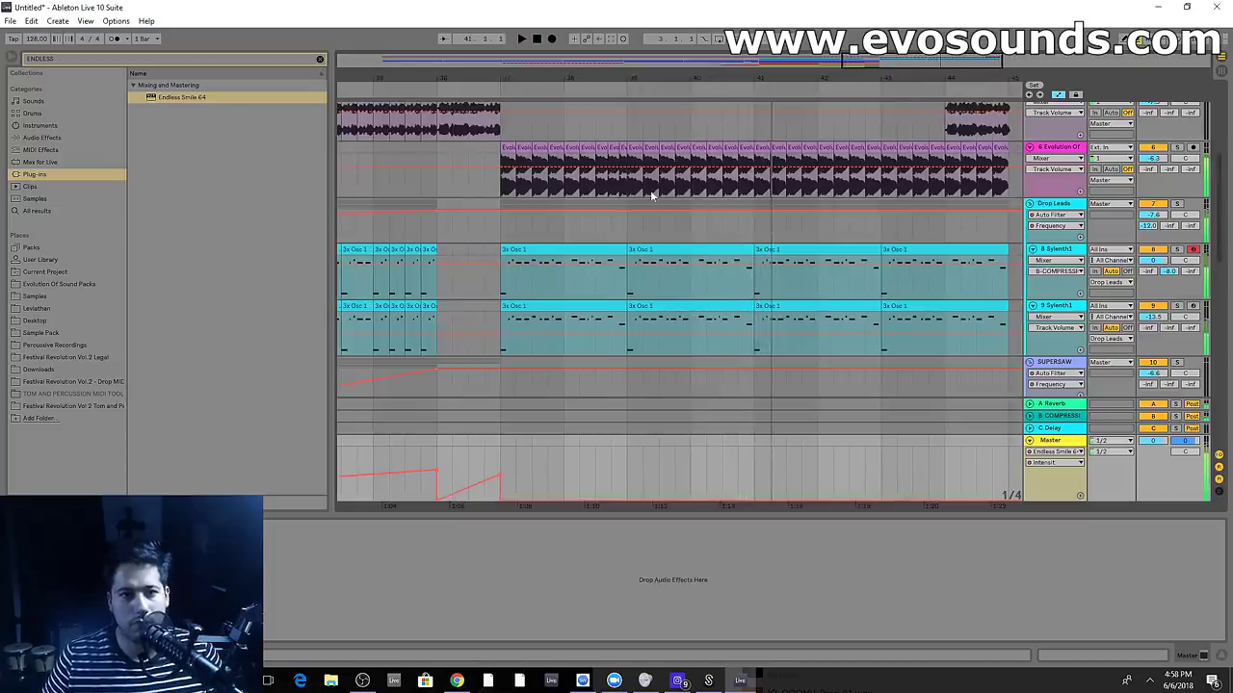
Duplicate the kick pattern of bars 37 and 38 onto bars 39 and 40, then play back the drop
drag(627, 194, 503, 160)
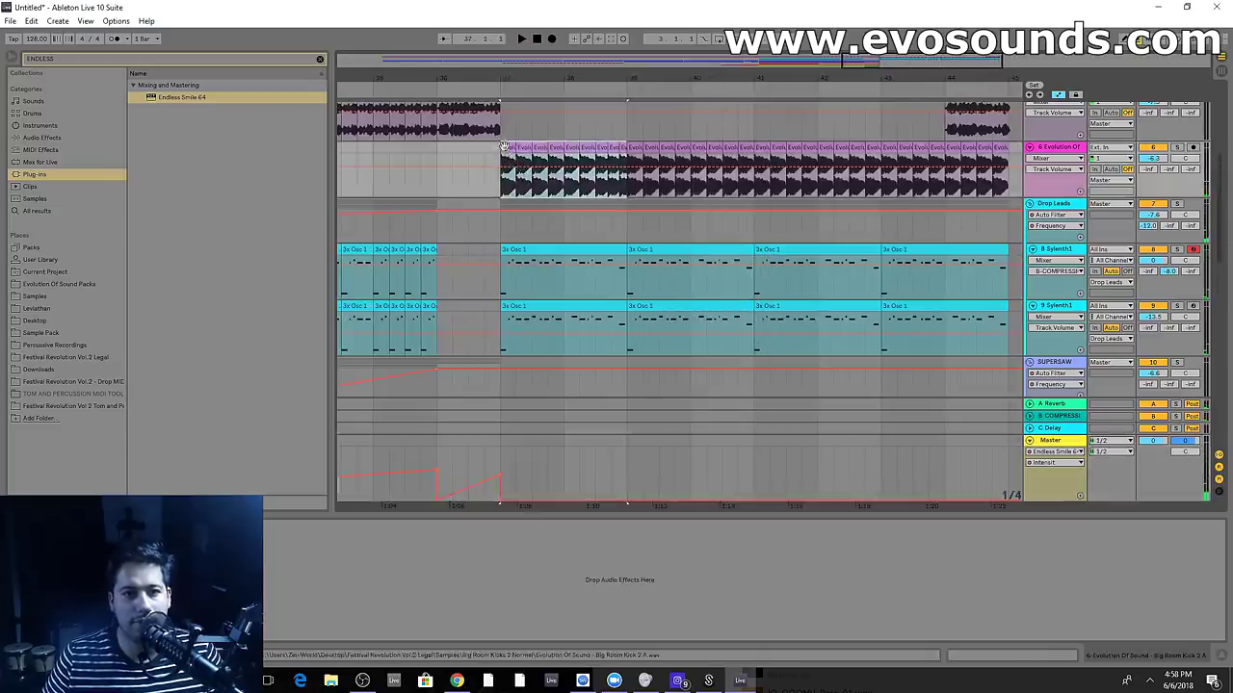
key(ctrl+d)
key(space)
click(725, 181)
key(space)
key(space)
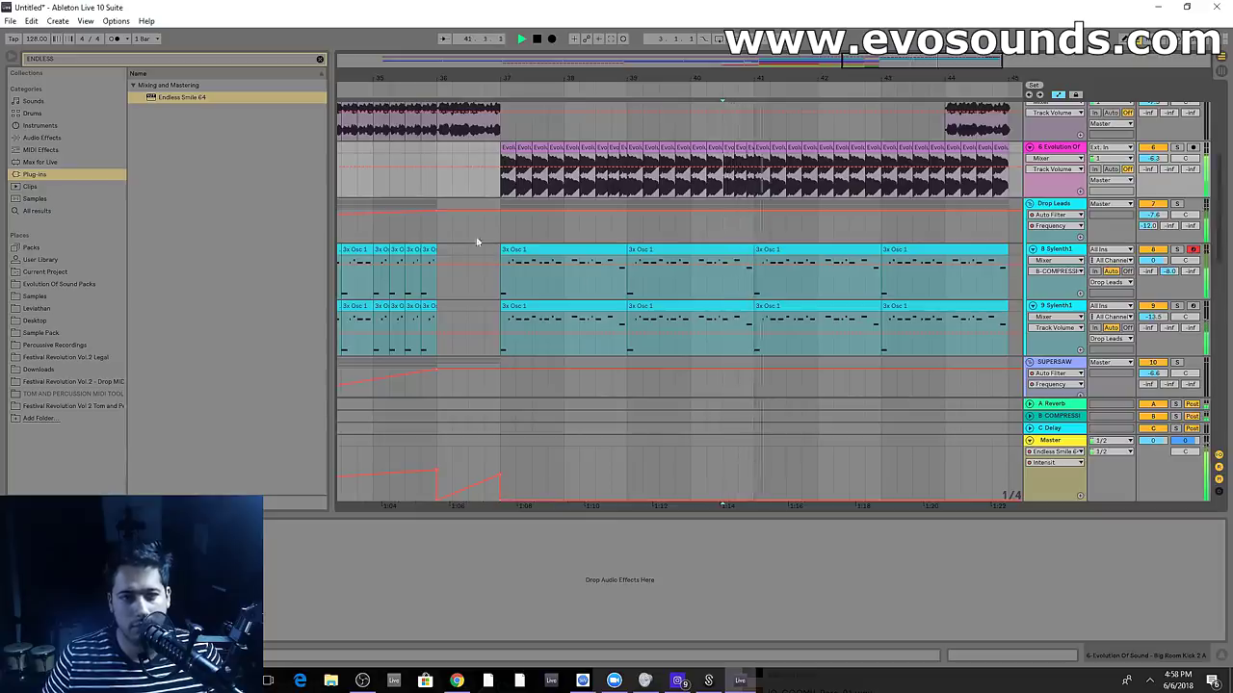
drag(889, 61, 868, 46)
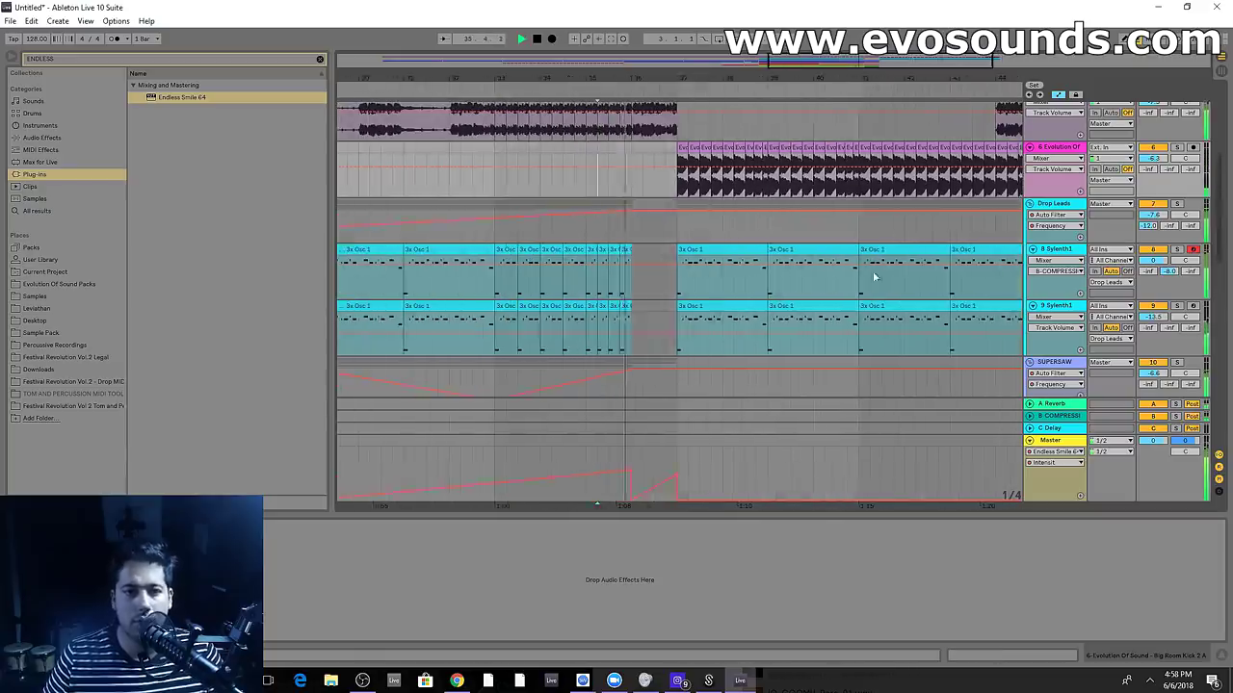
Switch to the Session view, find Glue Compressor among the audio effects and load it on the Master track
click(1054, 204)
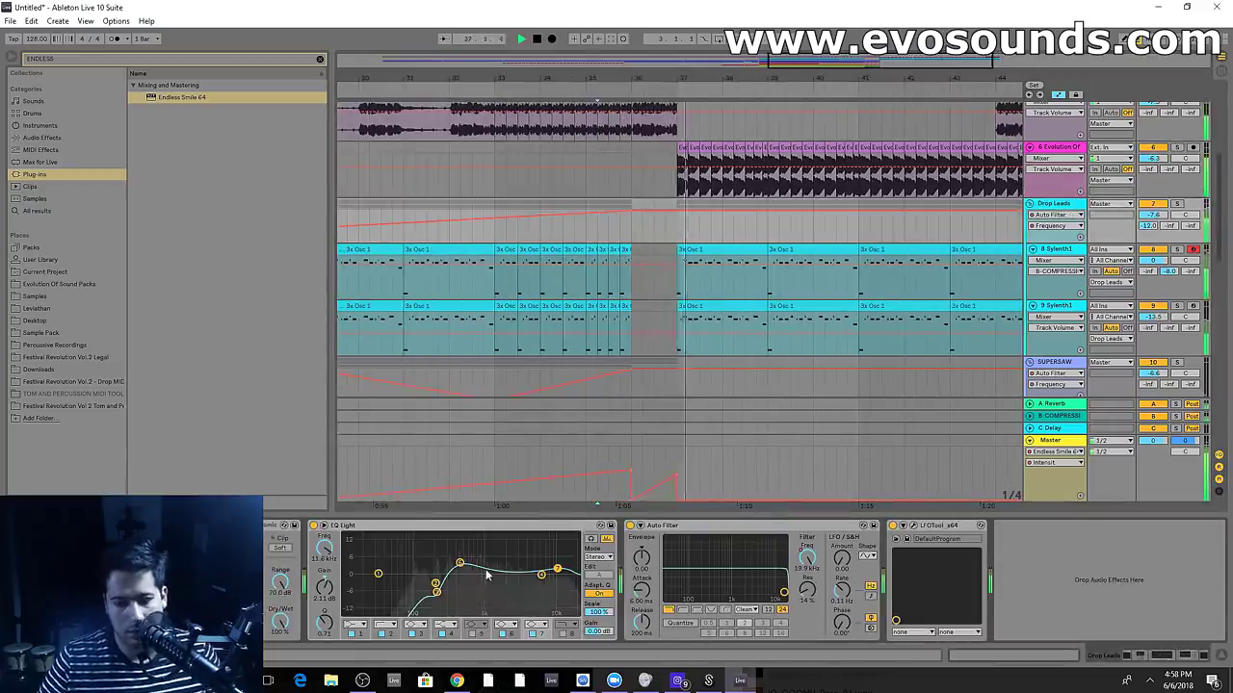
key(Tab)
click(1165, 95)
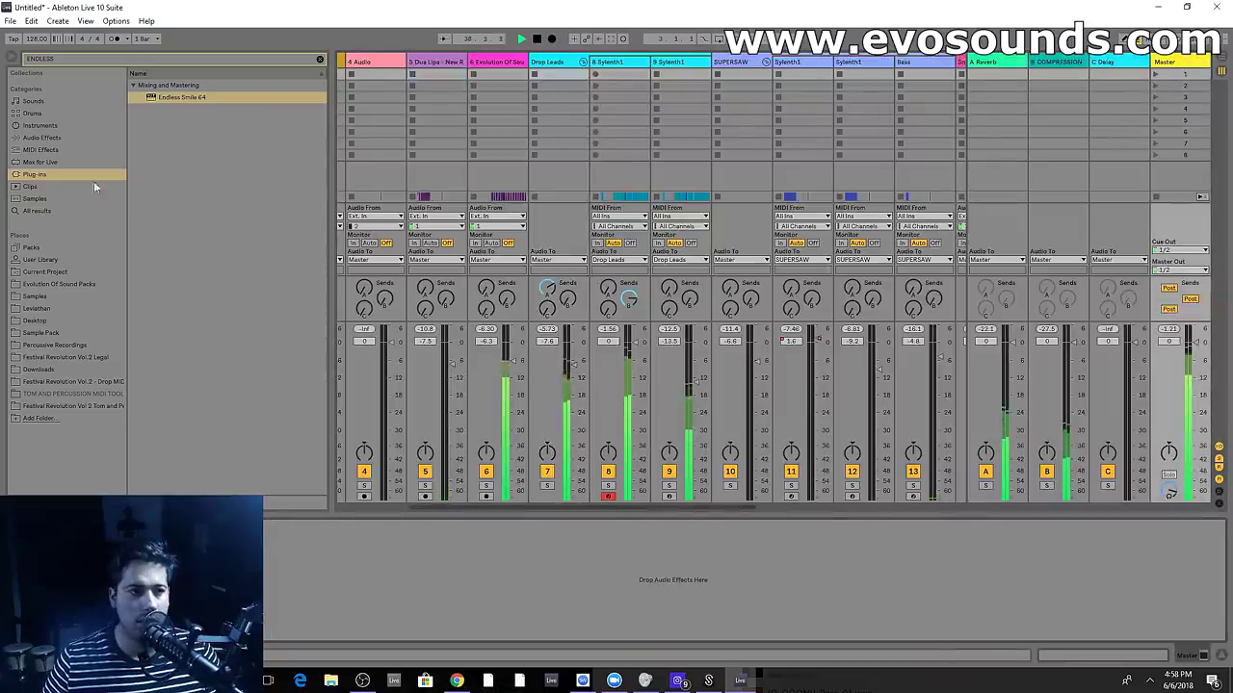
click(42, 137)
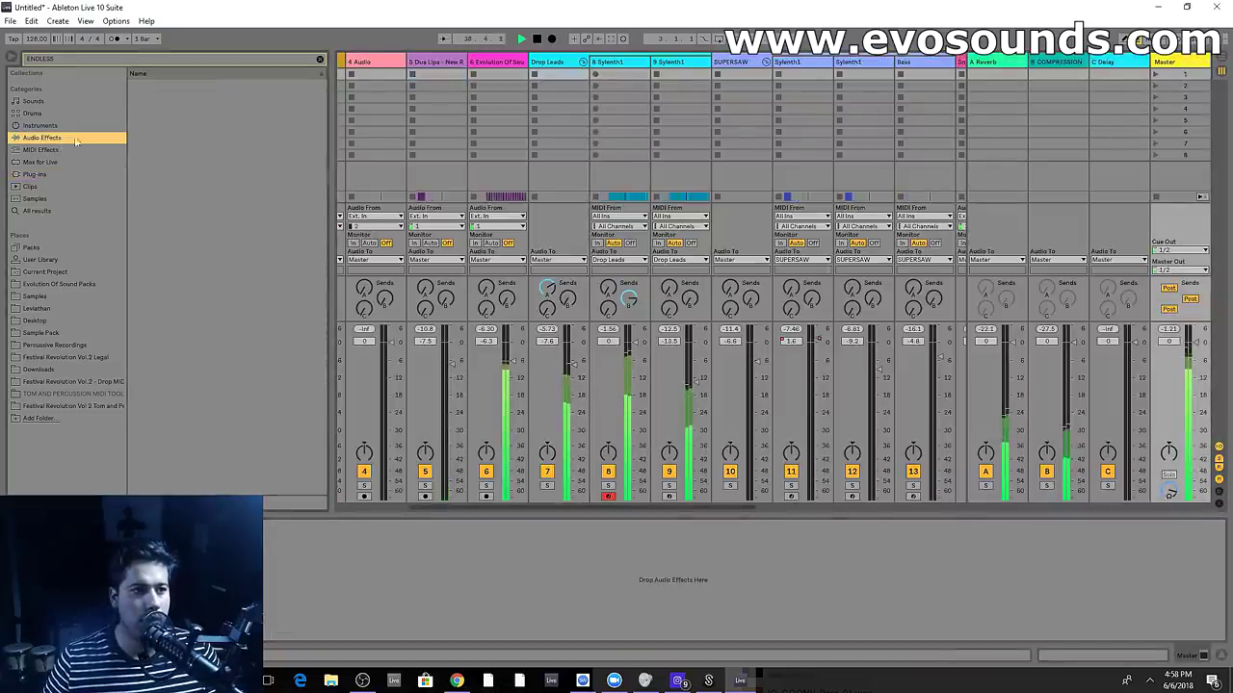
click(320, 59)
text(GLUE)
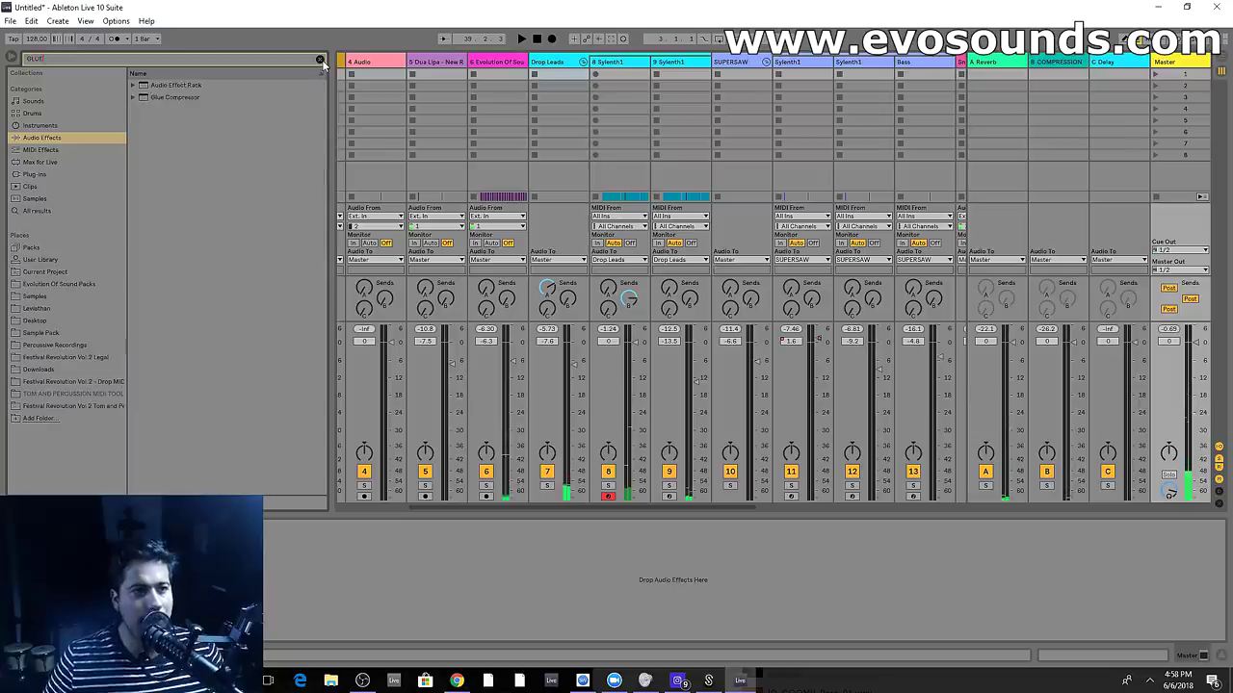
click(133, 97)
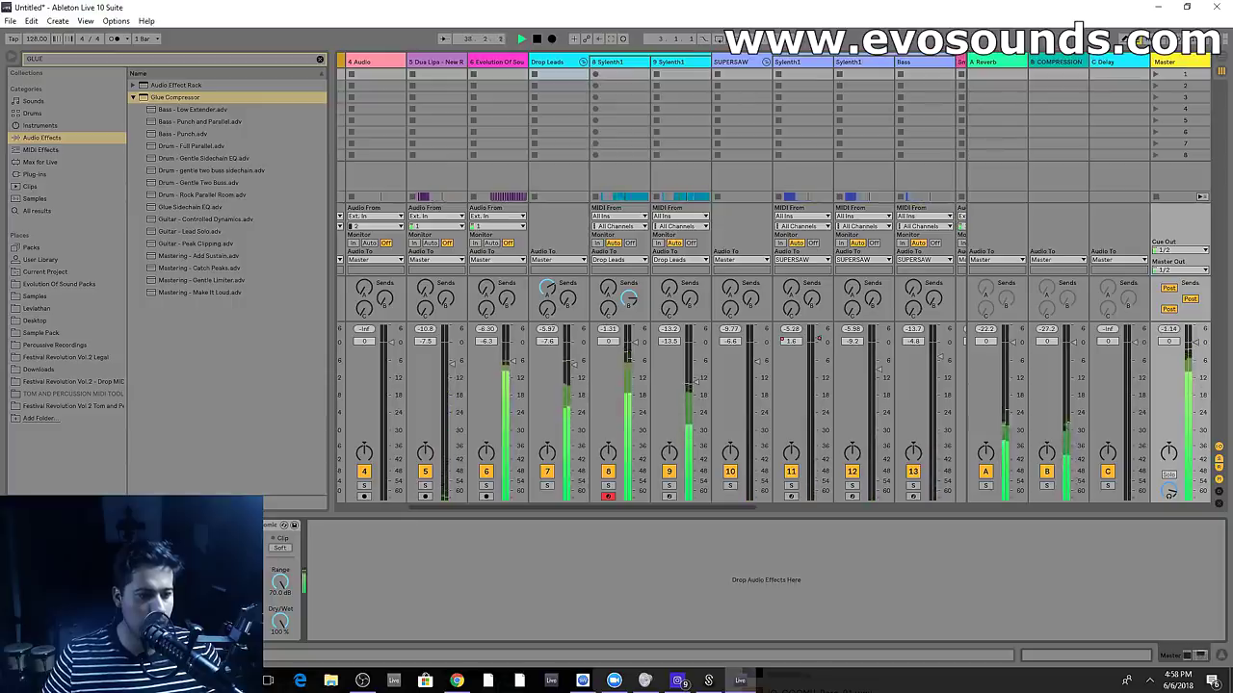
Search the plug-ins for LIN and load LinMB Stereo on the Master track
click(321, 59)
text(MB)
click(63, 177)
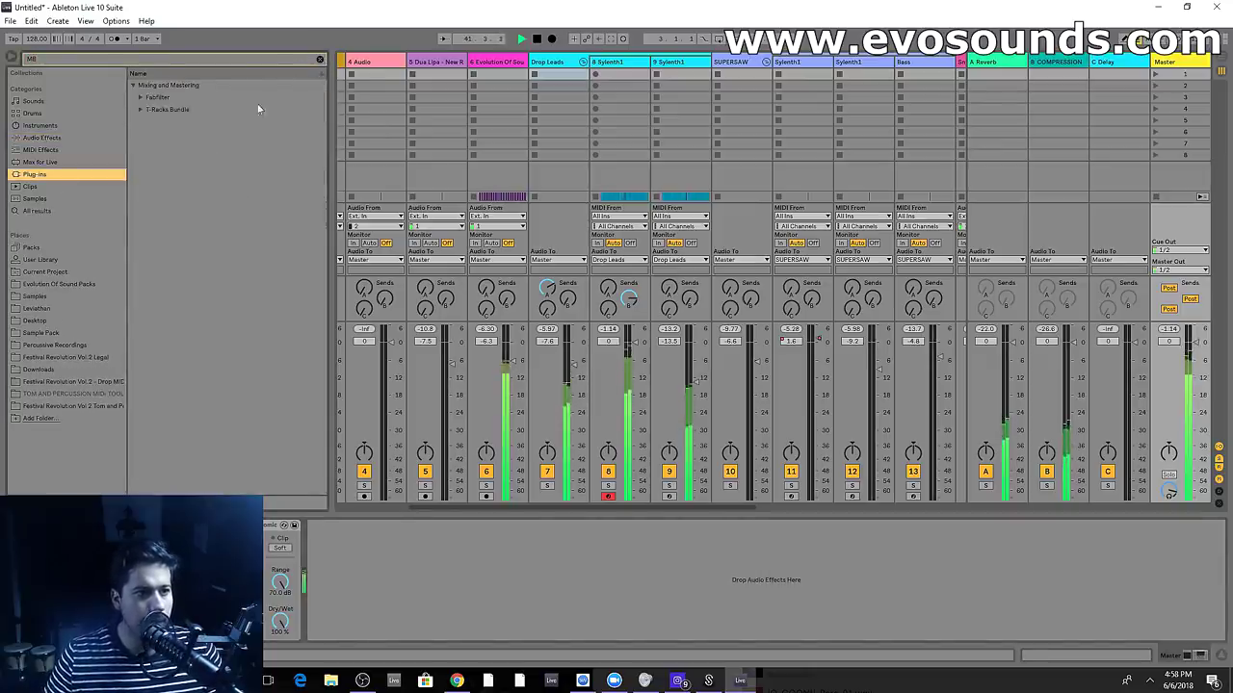
click(320, 60)
text(LIN)
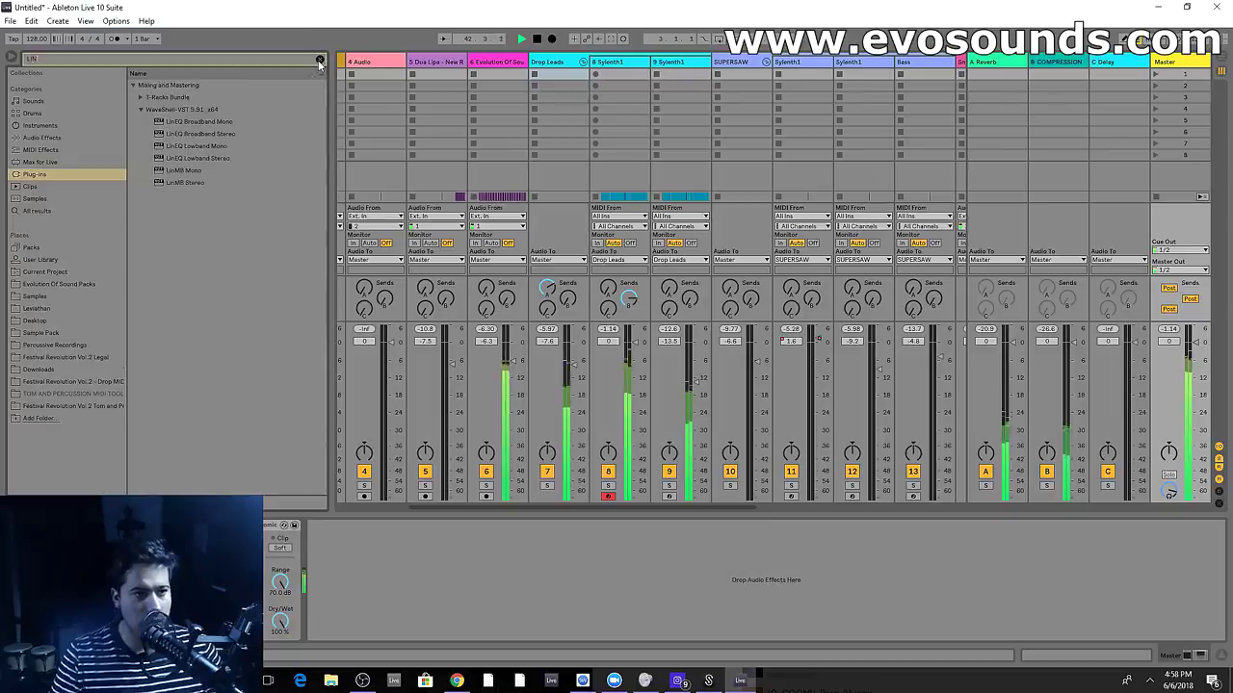
double_click(186, 183)
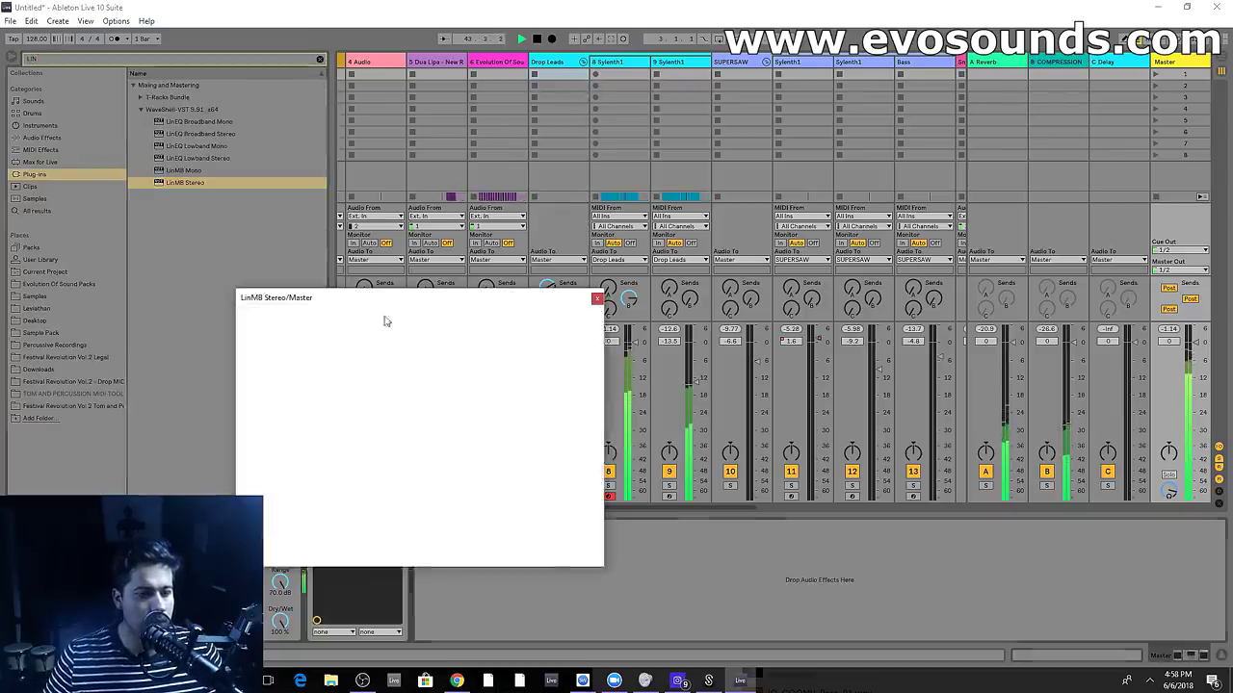
Compare LinMB's Multi Electro Mastering preset during playback and load the Adaptive Multi Electro Mastering preset
click(545, 315)
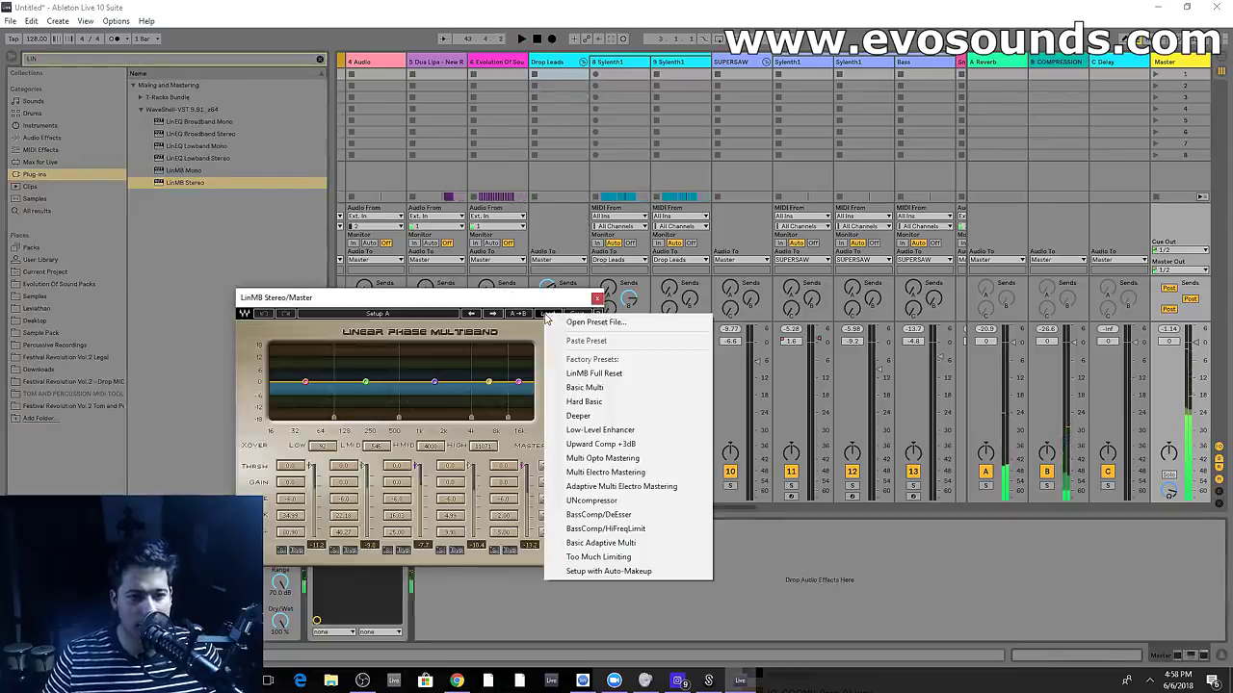
click(622, 488)
key(space)
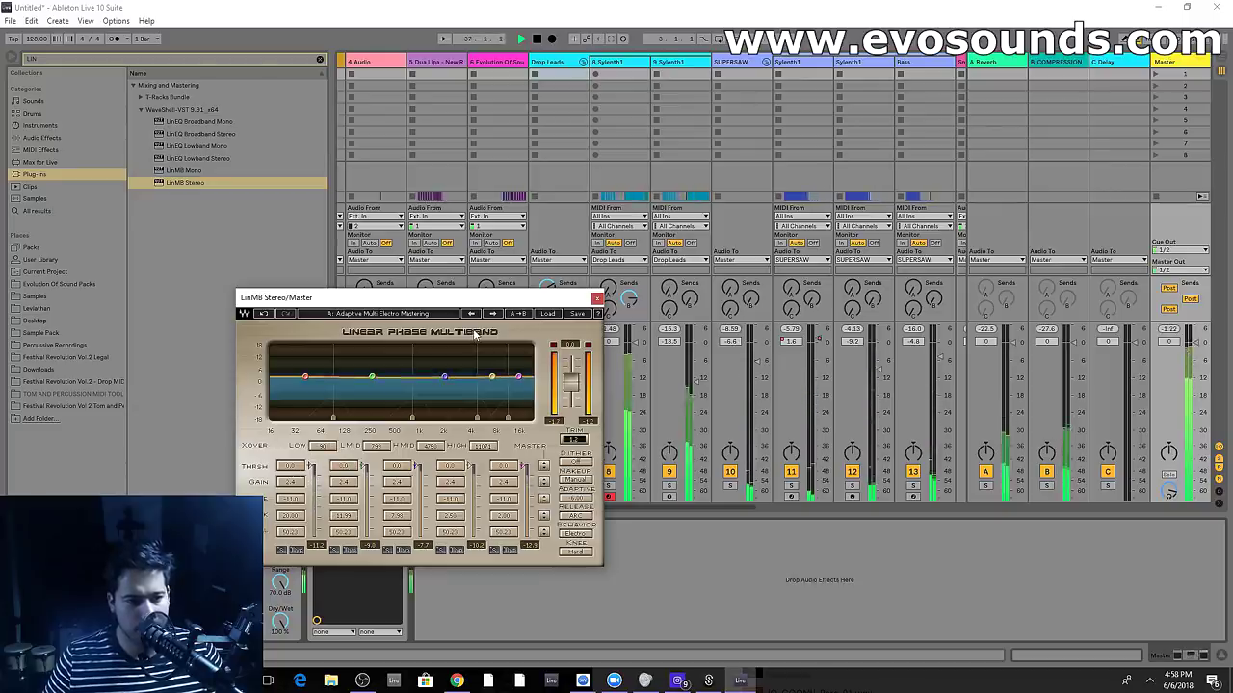
click(543, 313)
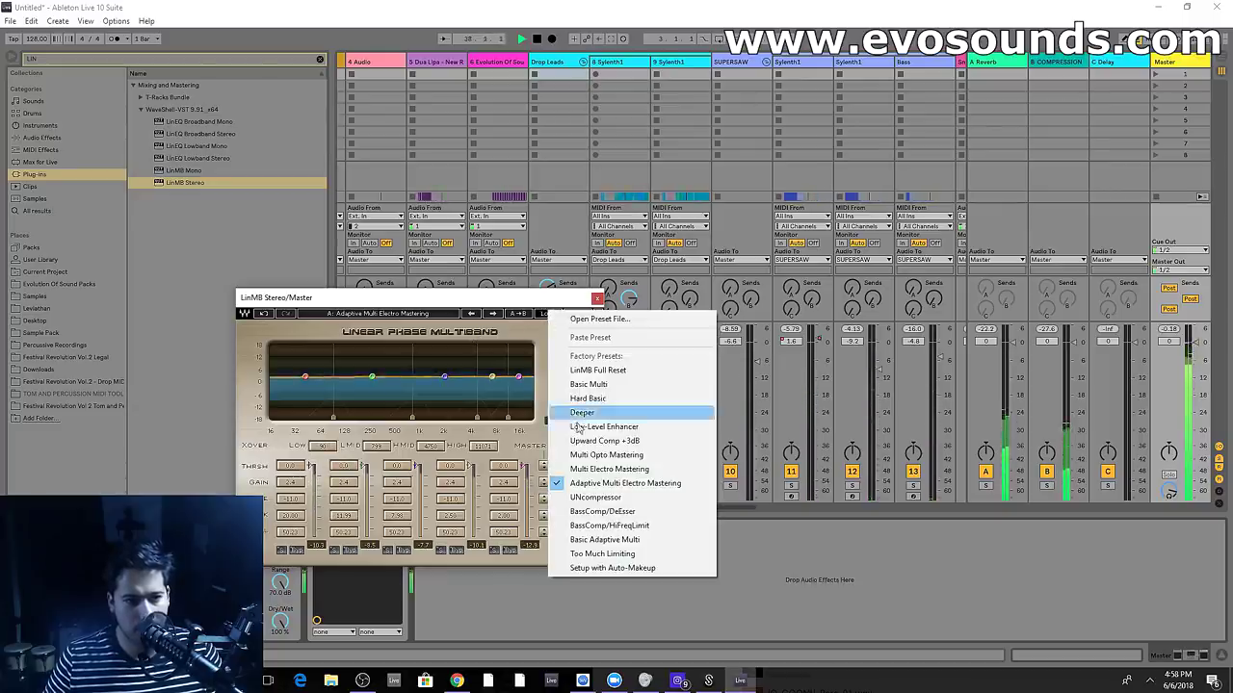
click(595, 469)
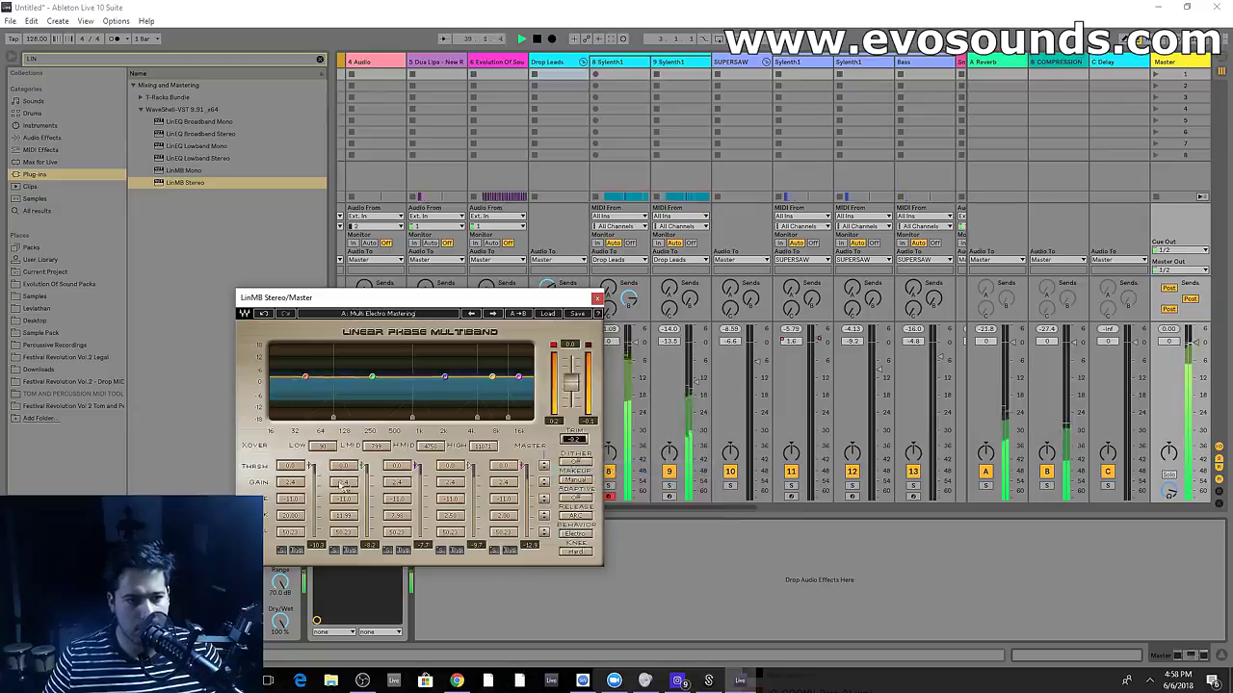
click(546, 314)
click(617, 484)
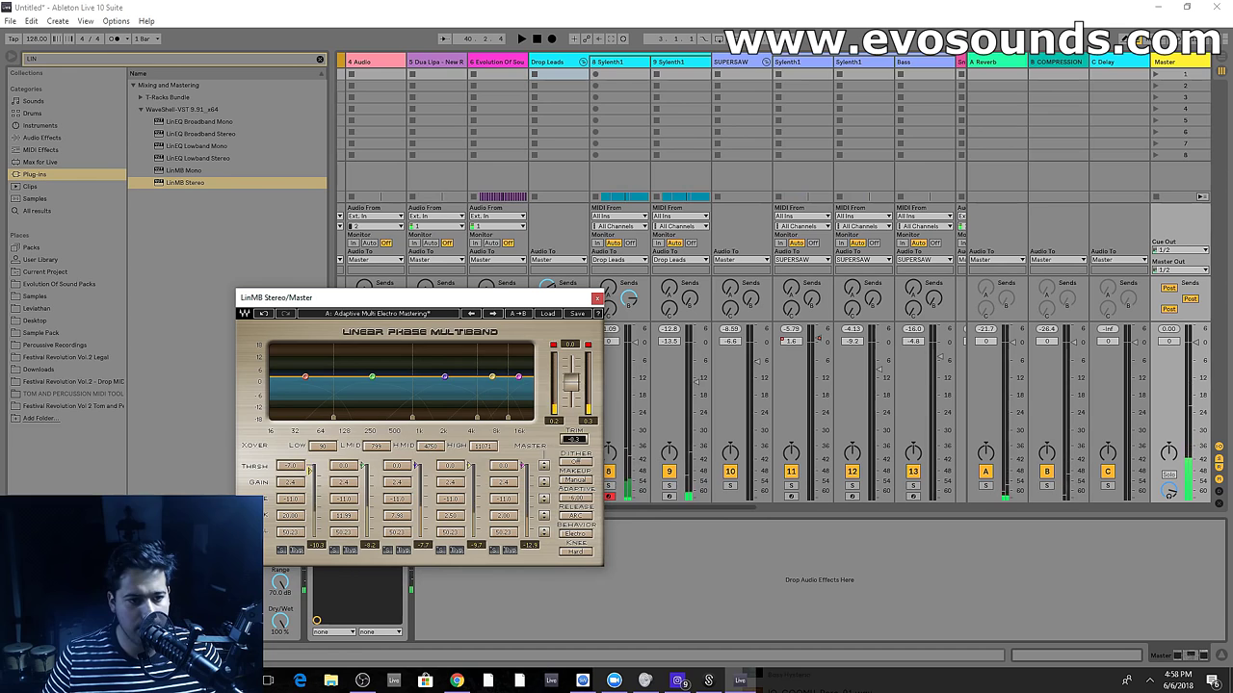
Lower LinMB's five band thresholds during playback to about -10.3, -8.8, -8.2, -10.3 and -13.0 dB and close its window
key(space)
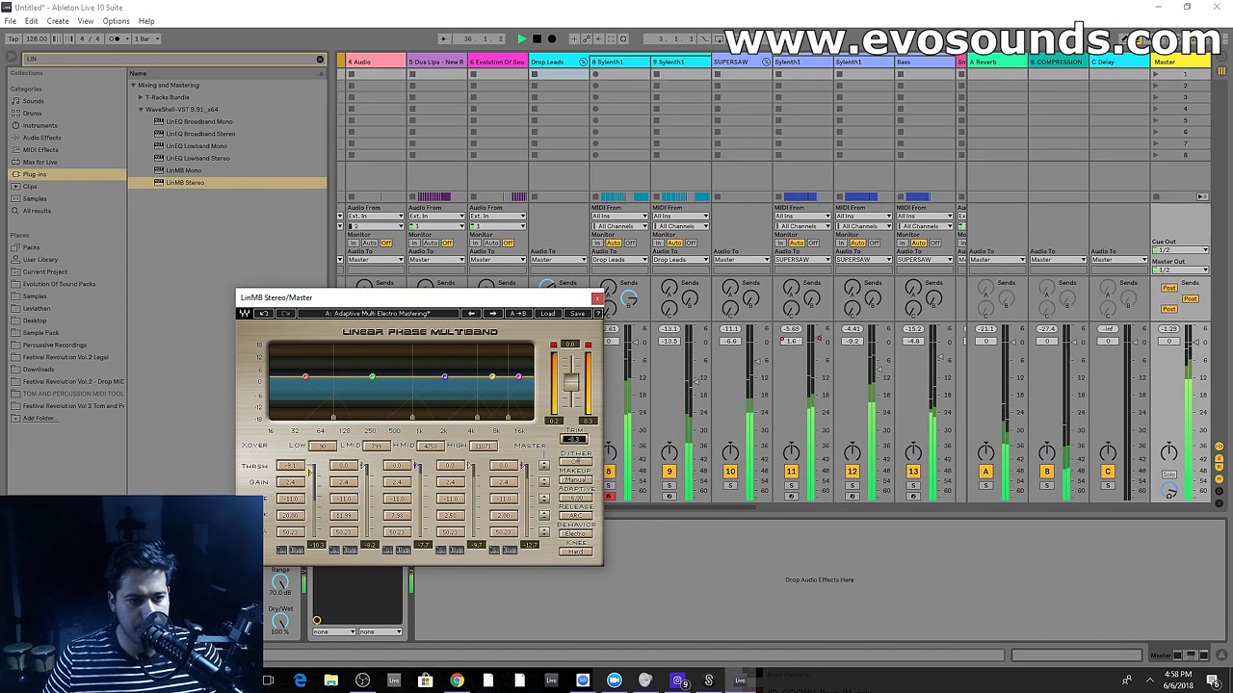
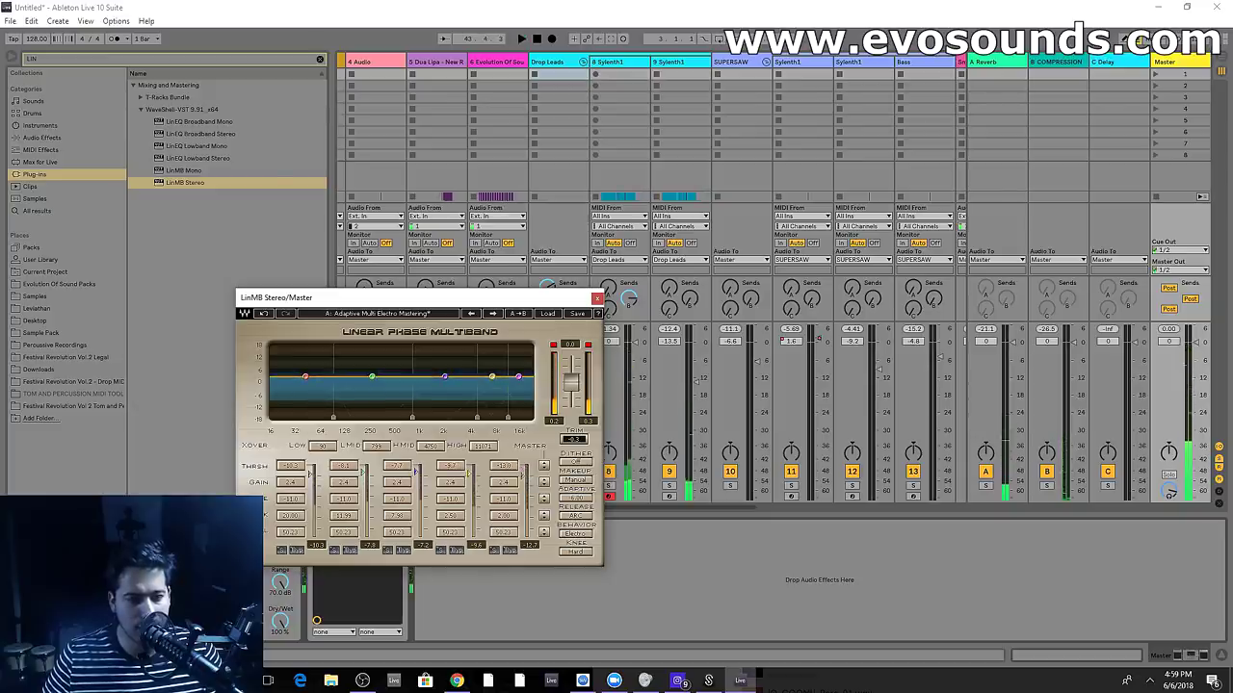
key(space)
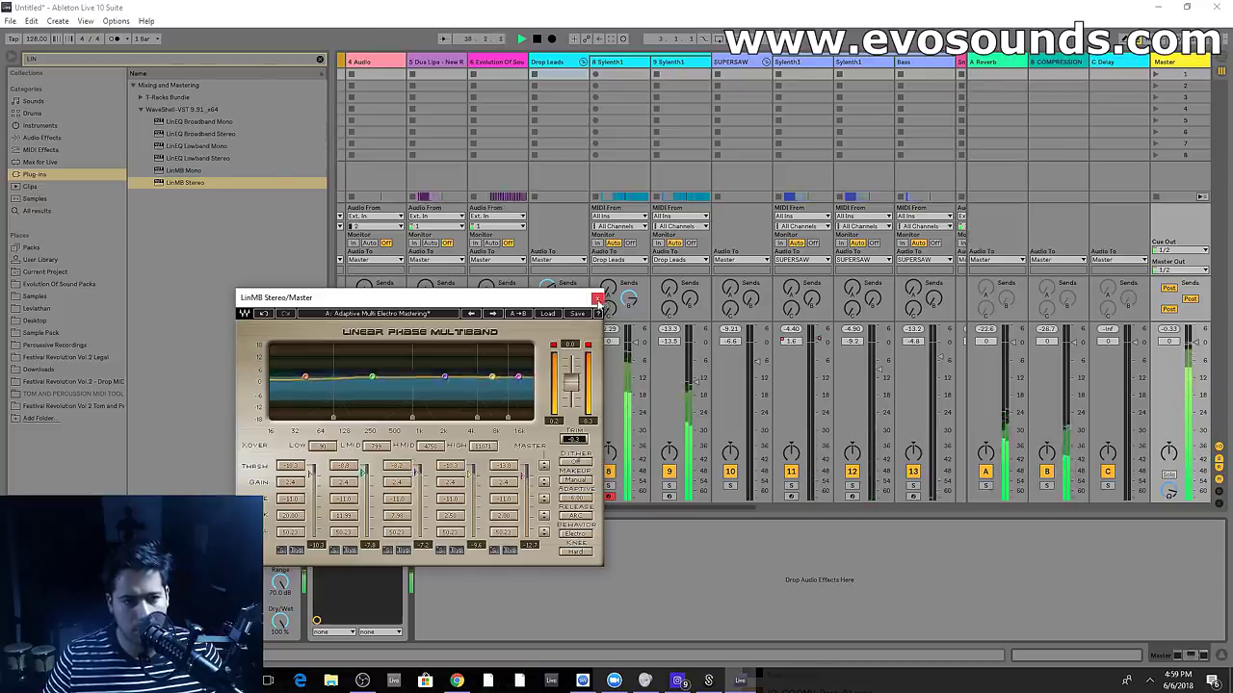
click(597, 299)
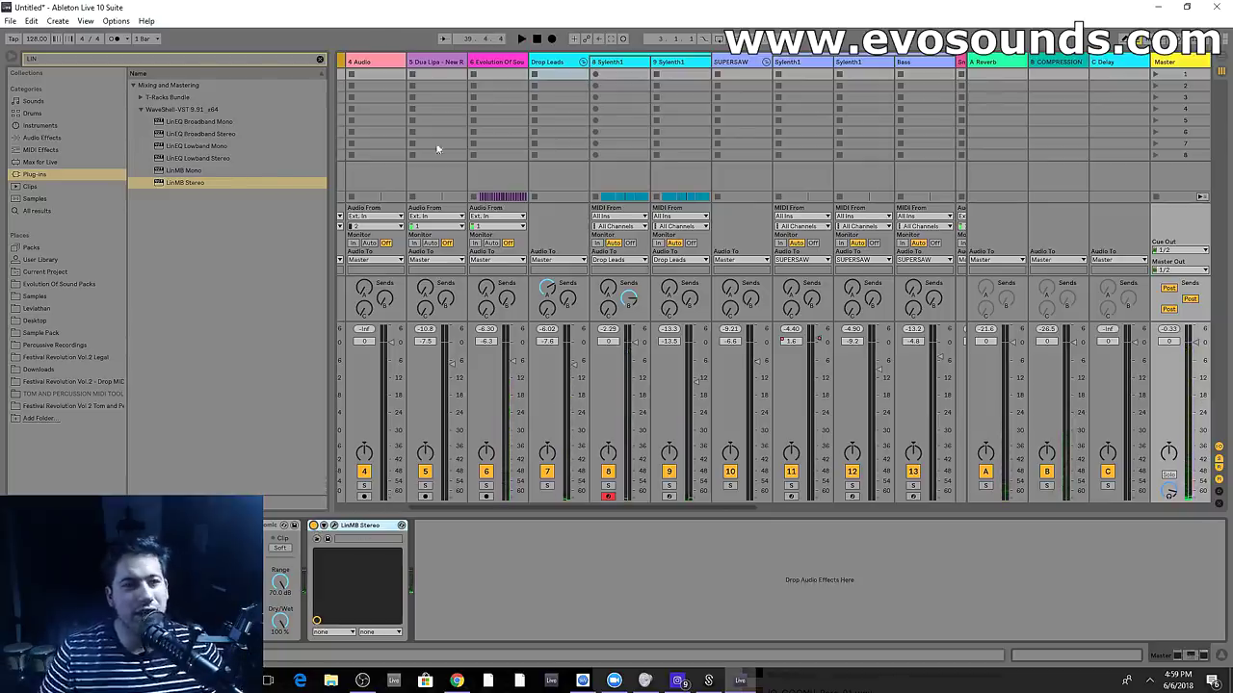
Search the plug-ins for FAB and load FabFilter Saturn on the Master track
click(320, 59)
text(FAB)
click(145, 98)
click(200, 232)
click(205, 342)
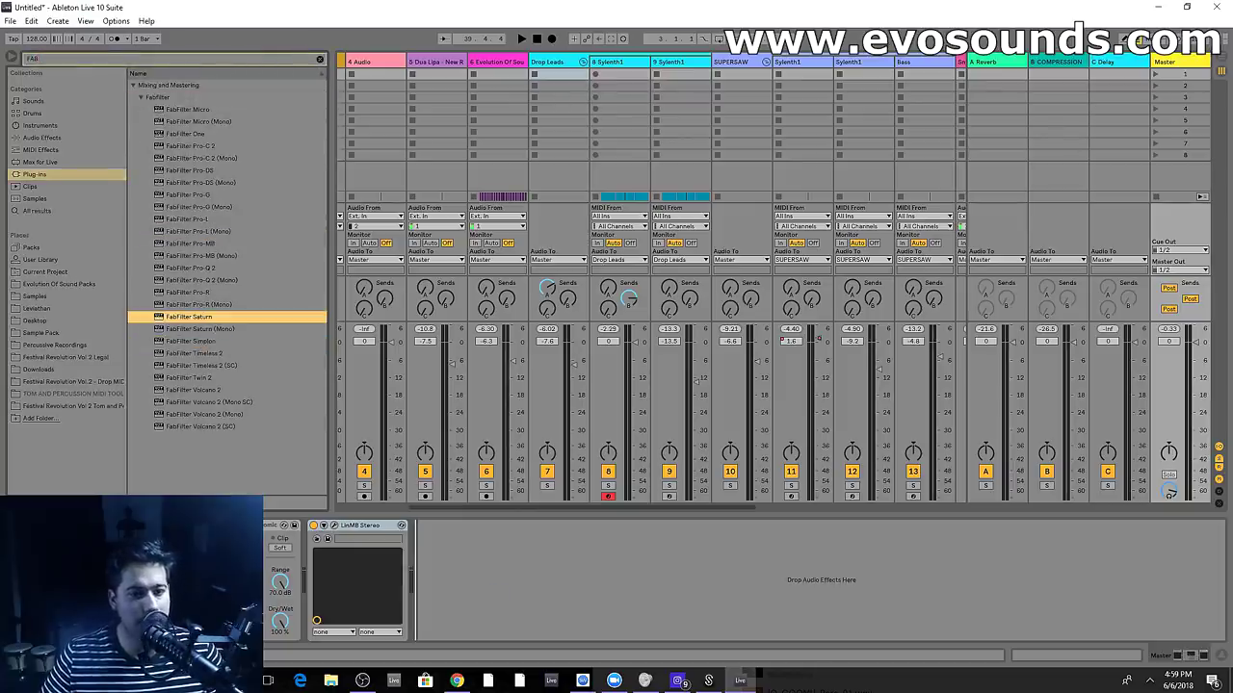
Choose Saturn's Hip Hop Puncher O mastering preset and close the plug-in window
click(605, 326)
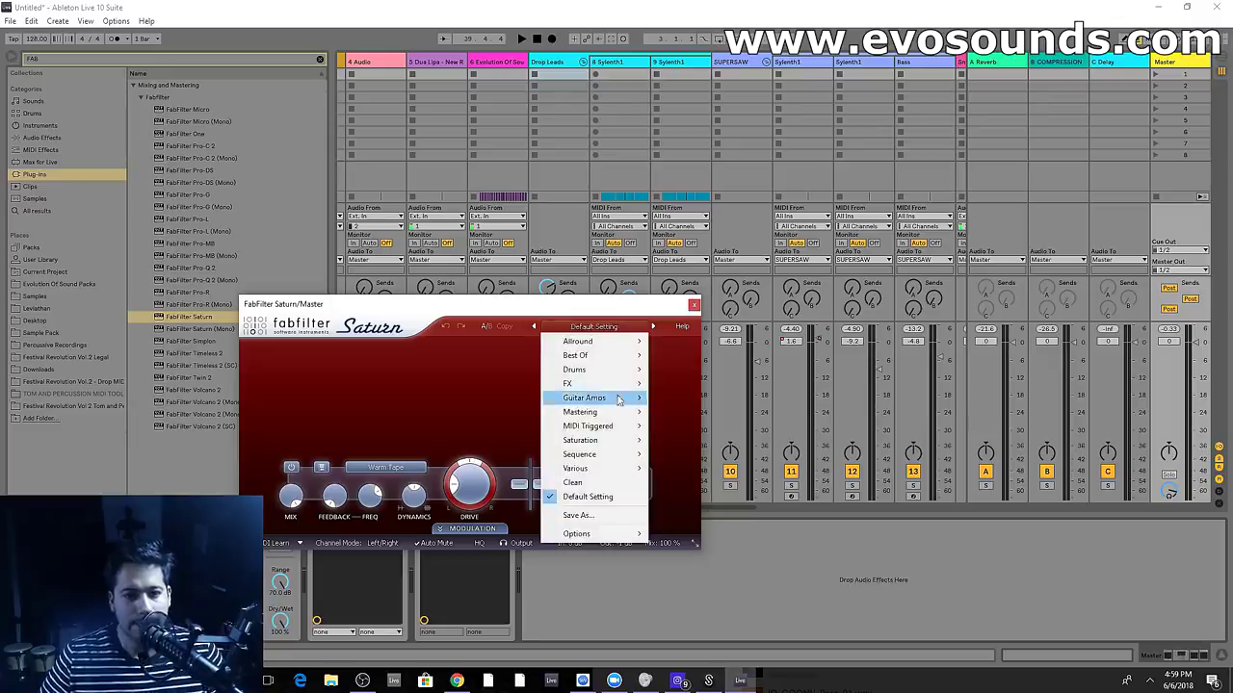
mouse_move(609, 412)
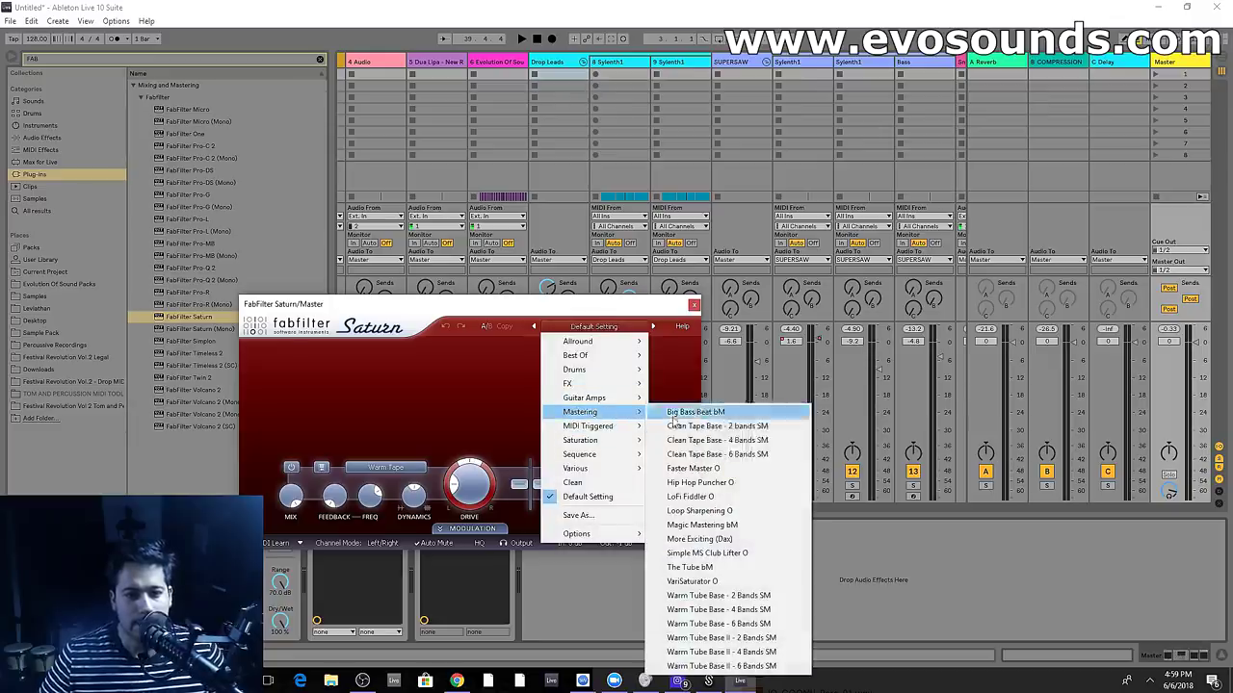
click(738, 481)
click(694, 305)
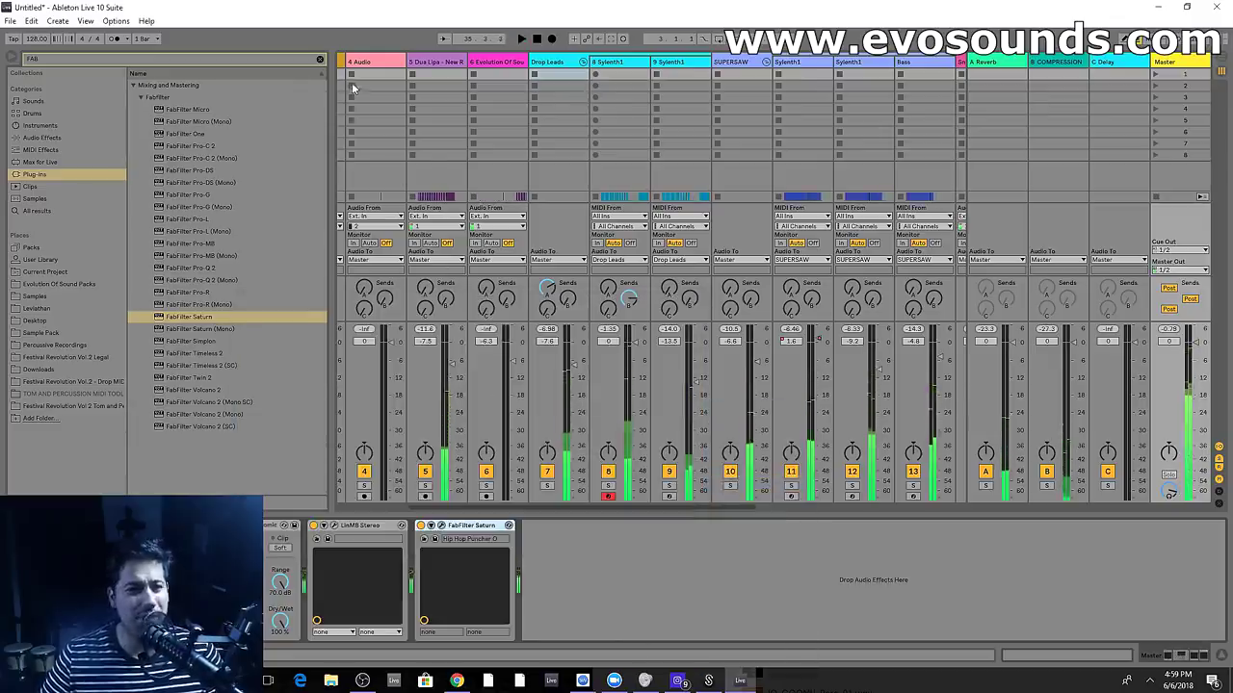
Search the plug-ins for fabfilter, load FabFilter Pro-L at the end of the Master chain and close its window
click(320, 60)
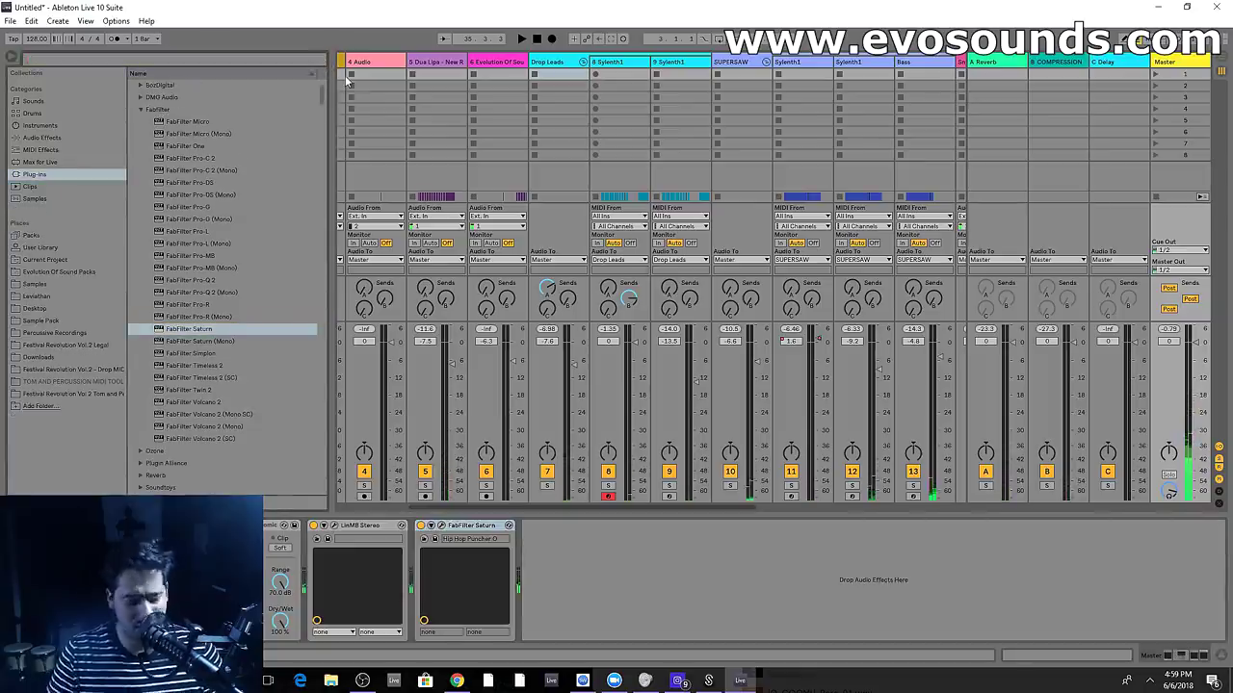
text(f)
key(BackSpace)
text(fabfilter)
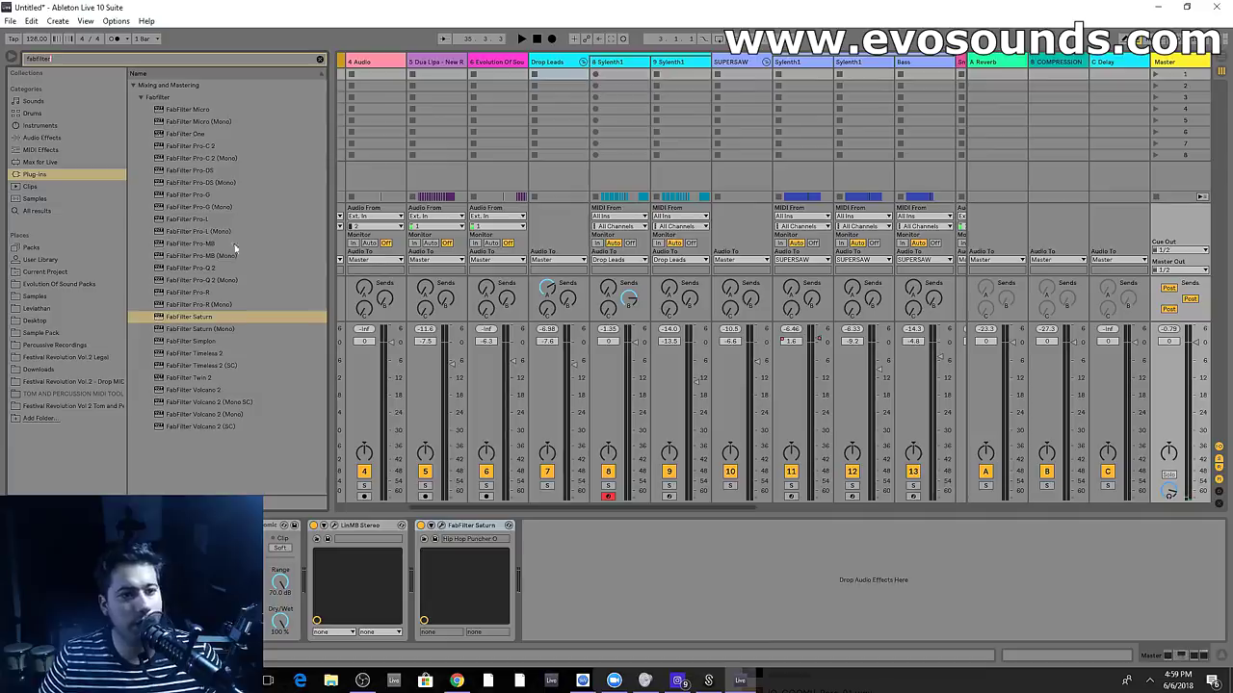
drag(309, 296, 535, 578)
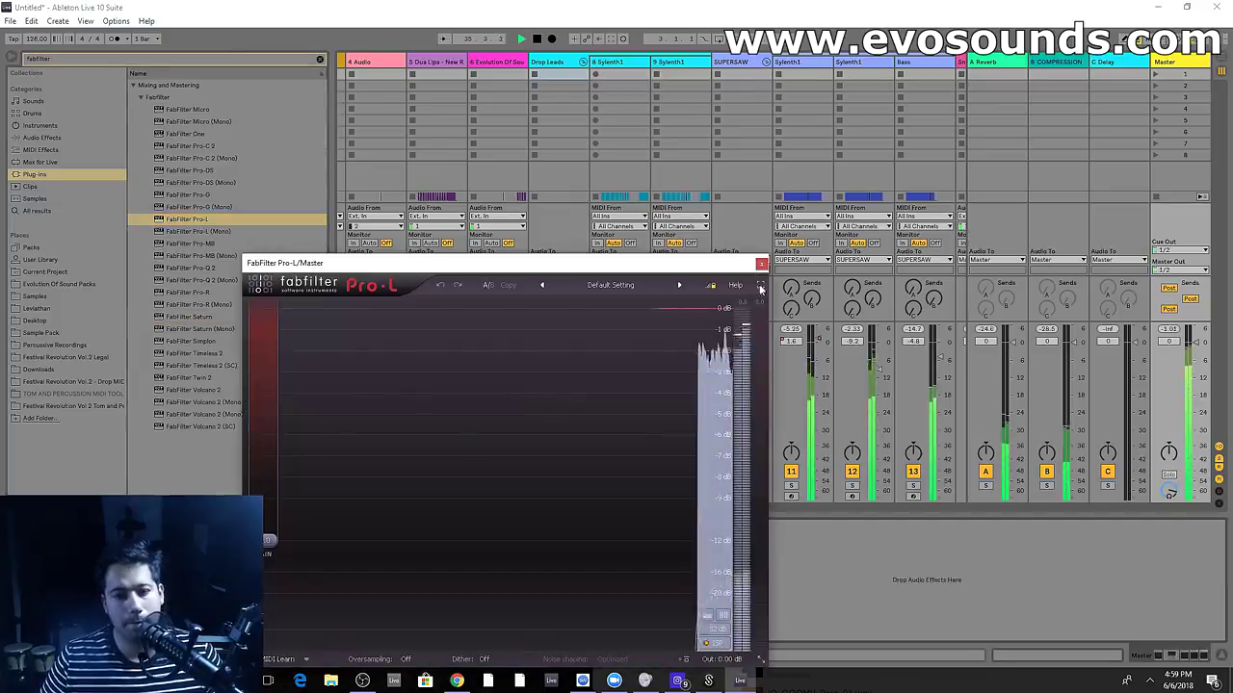
click(761, 264)
Automate the Master track volume at about -2.7 dB up to bar 36 and 0 dB from there, and play the build-up
key(Tab)
scroll(1117, 452, down, 5)
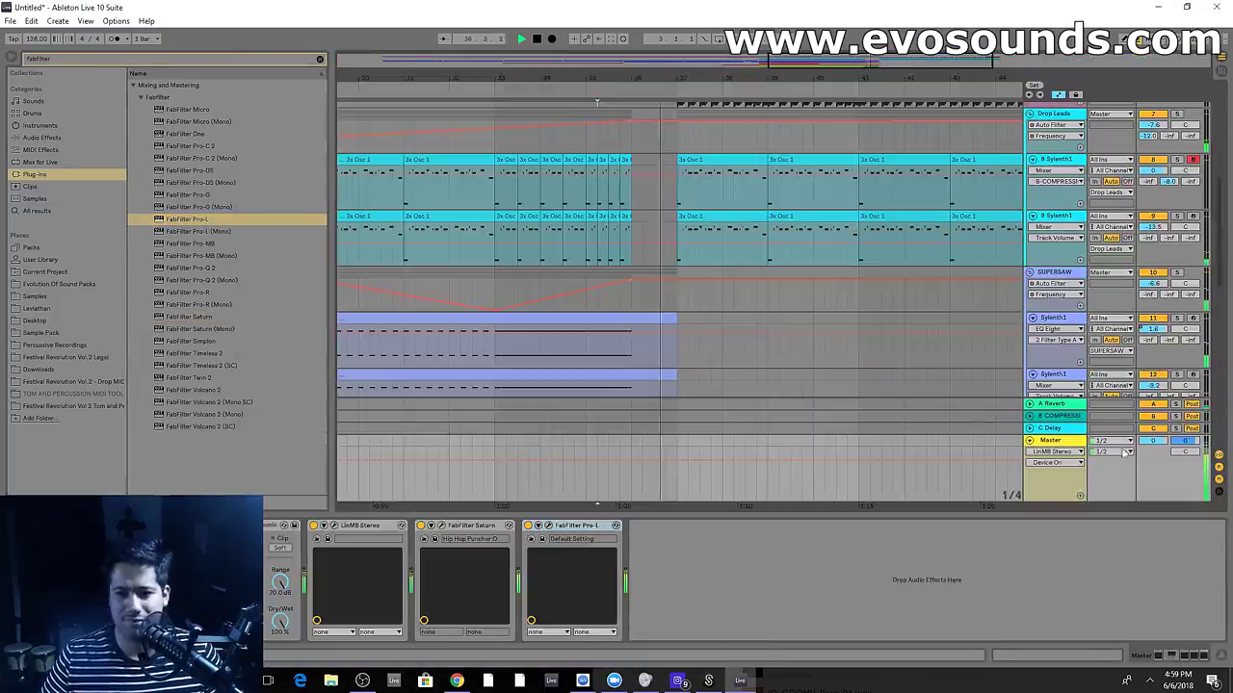
scroll(773, 339, up, 1)
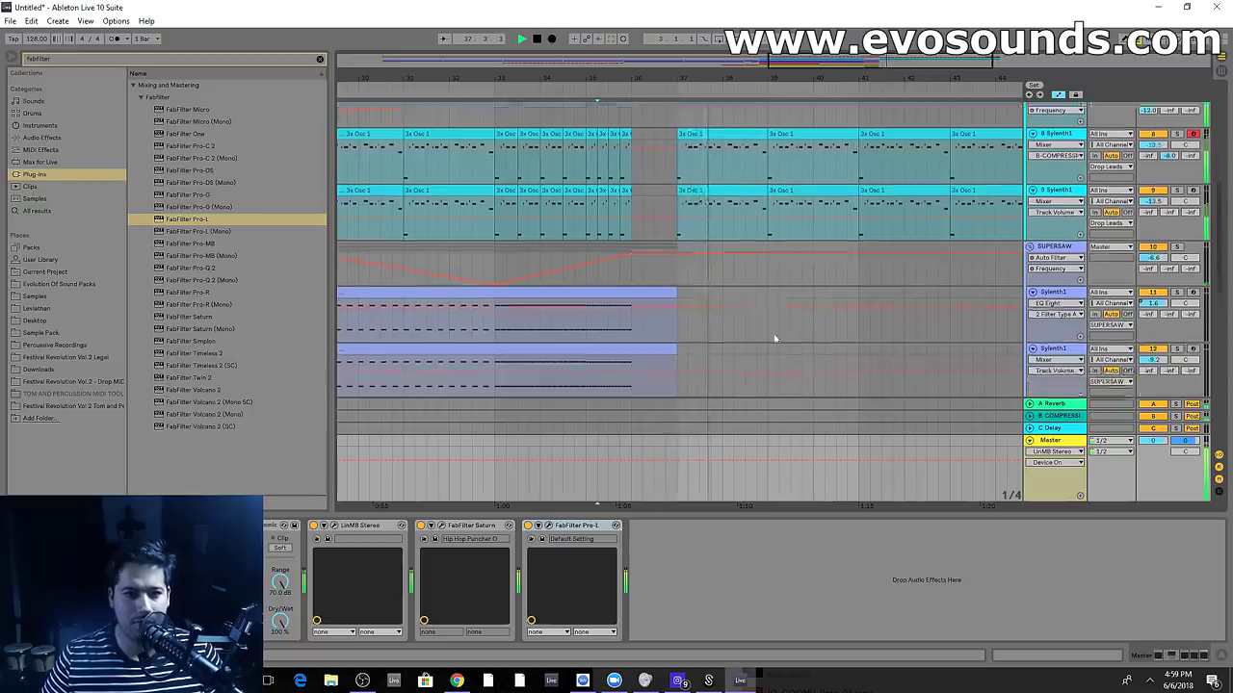
scroll(759, 317, down, 10)
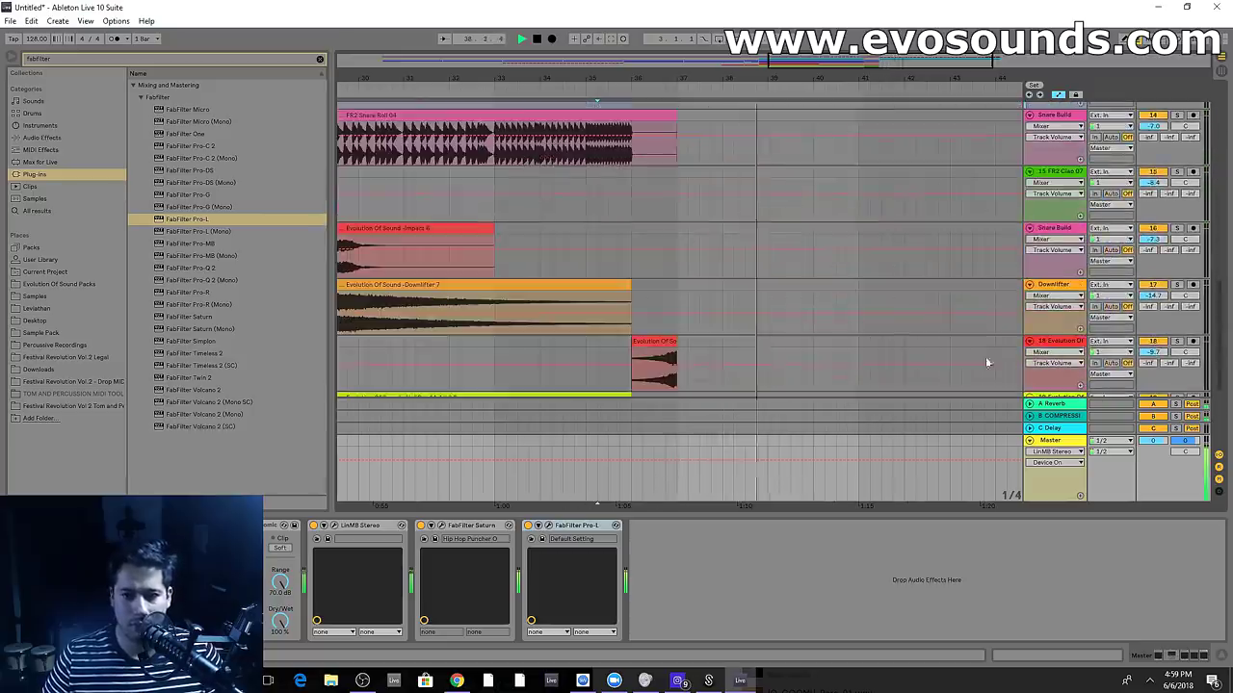
click(1151, 442)
key(space)
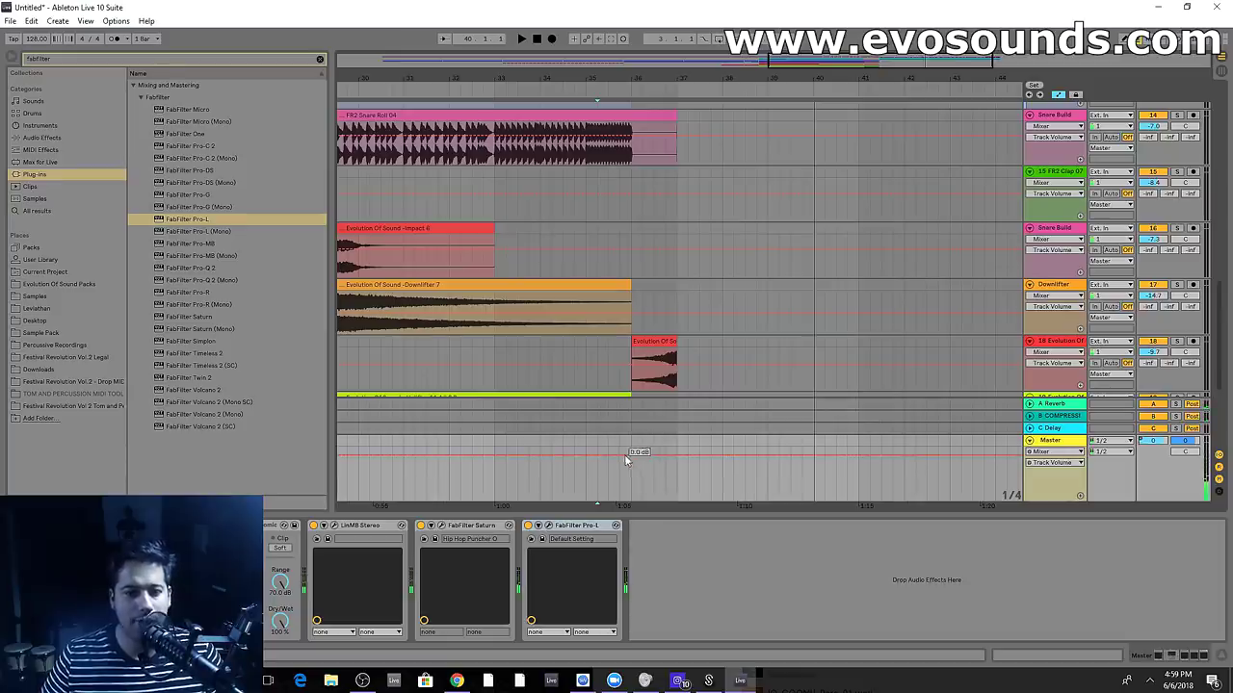
drag(631, 455, 631, 461)
click(508, 384)
key(space)
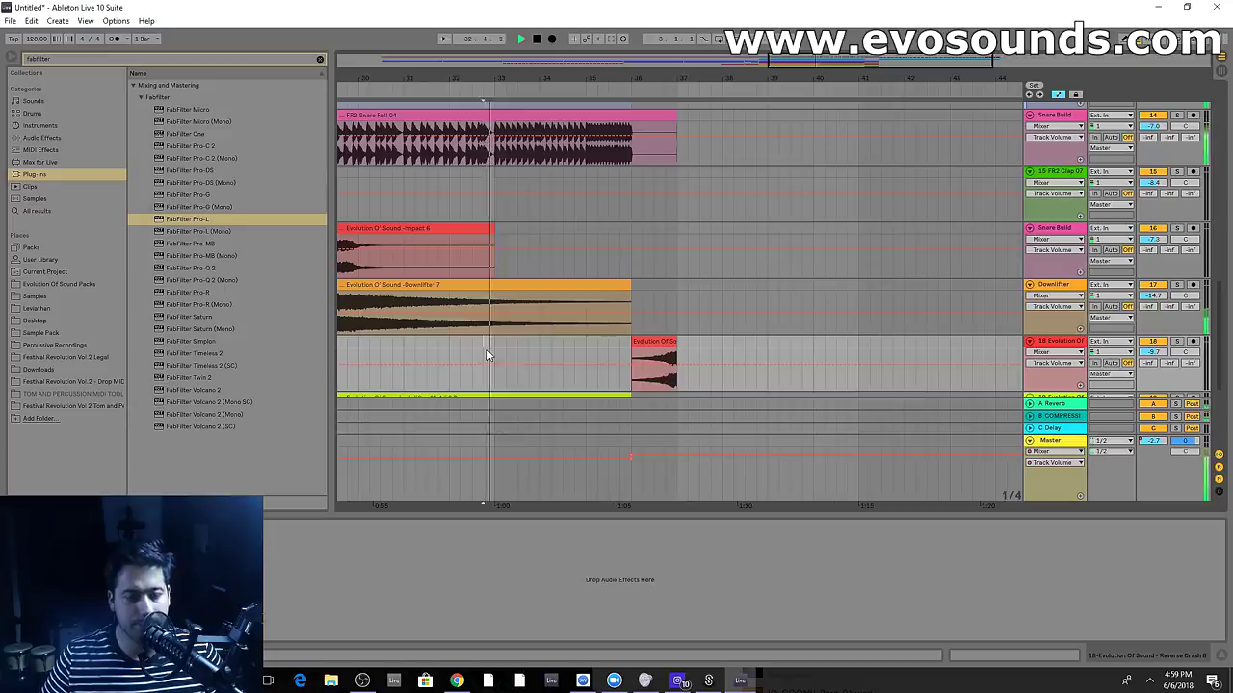
Lower the Snare Build track's volume and set the CRASH track's volume to -18.2 dB during playback
scroll(846, 232, up, 5)
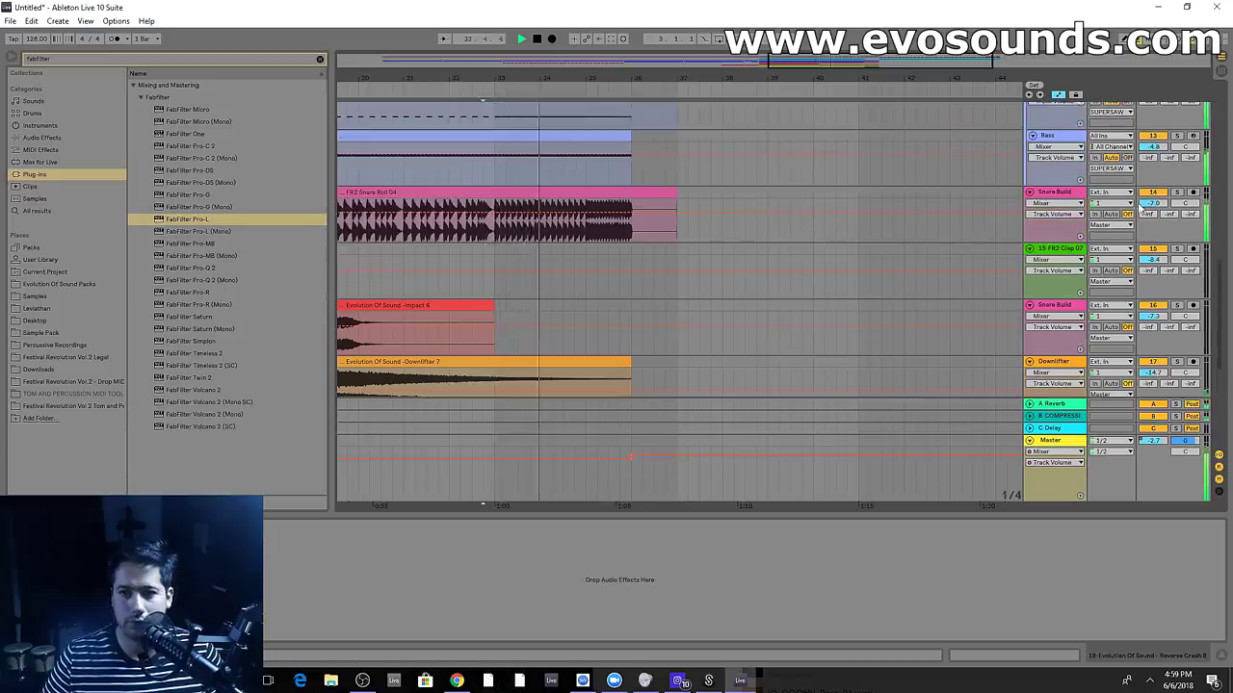
scroll(1055, 248, up, 3)
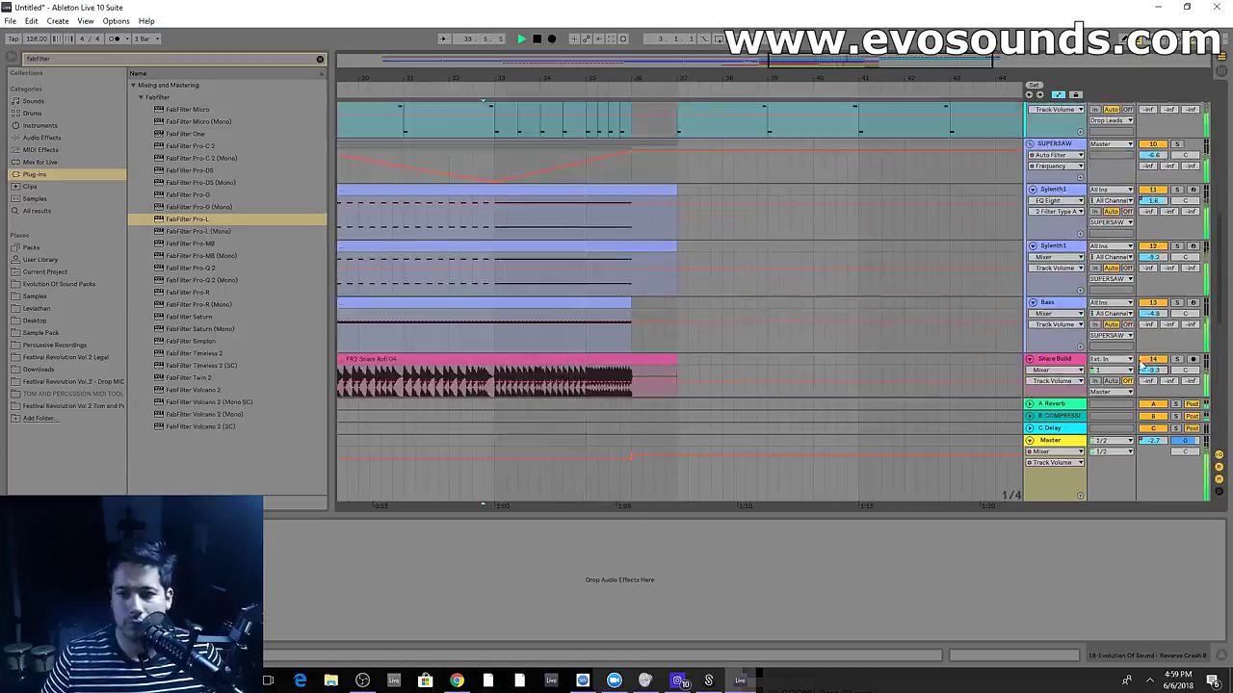
scroll(724, 308, down, 8)
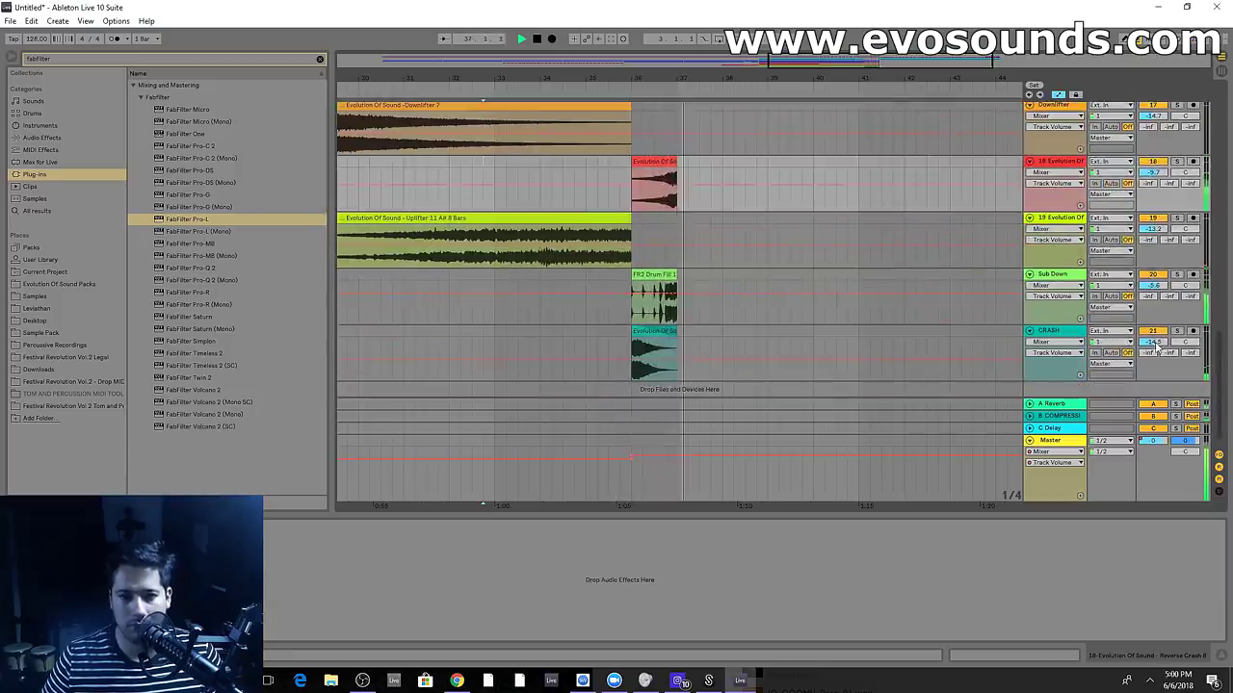
scroll(745, 282, up, 5)
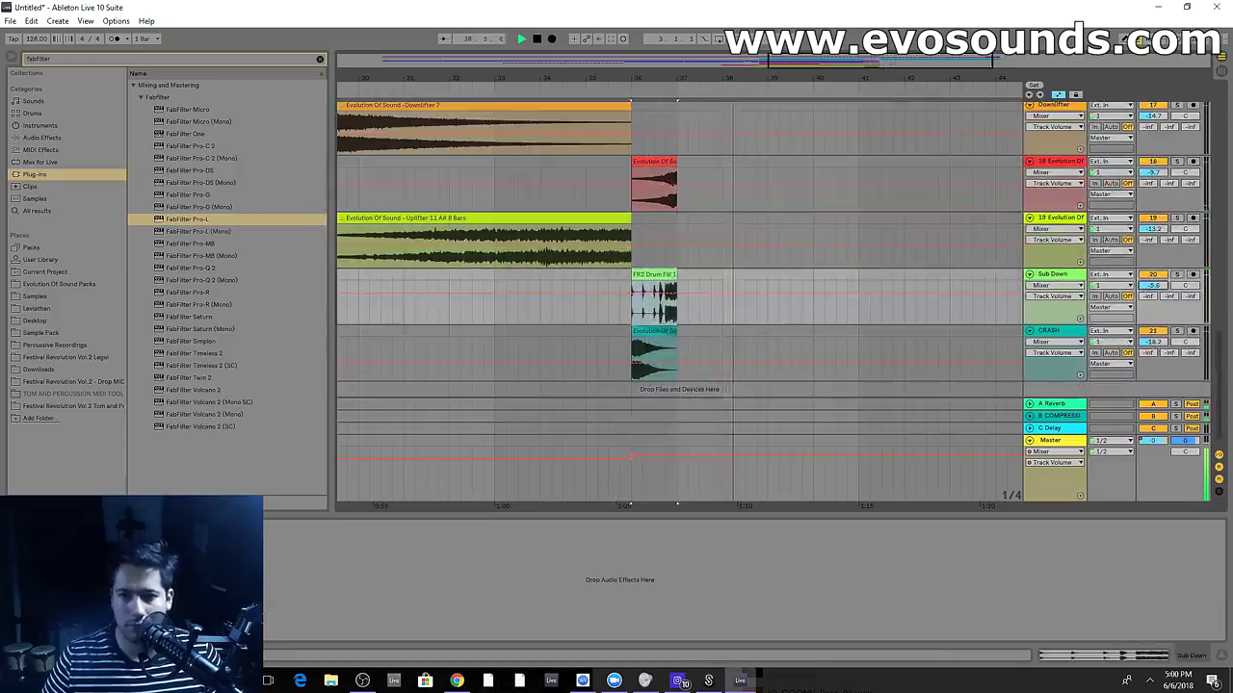
scroll(781, 249, up, 6)
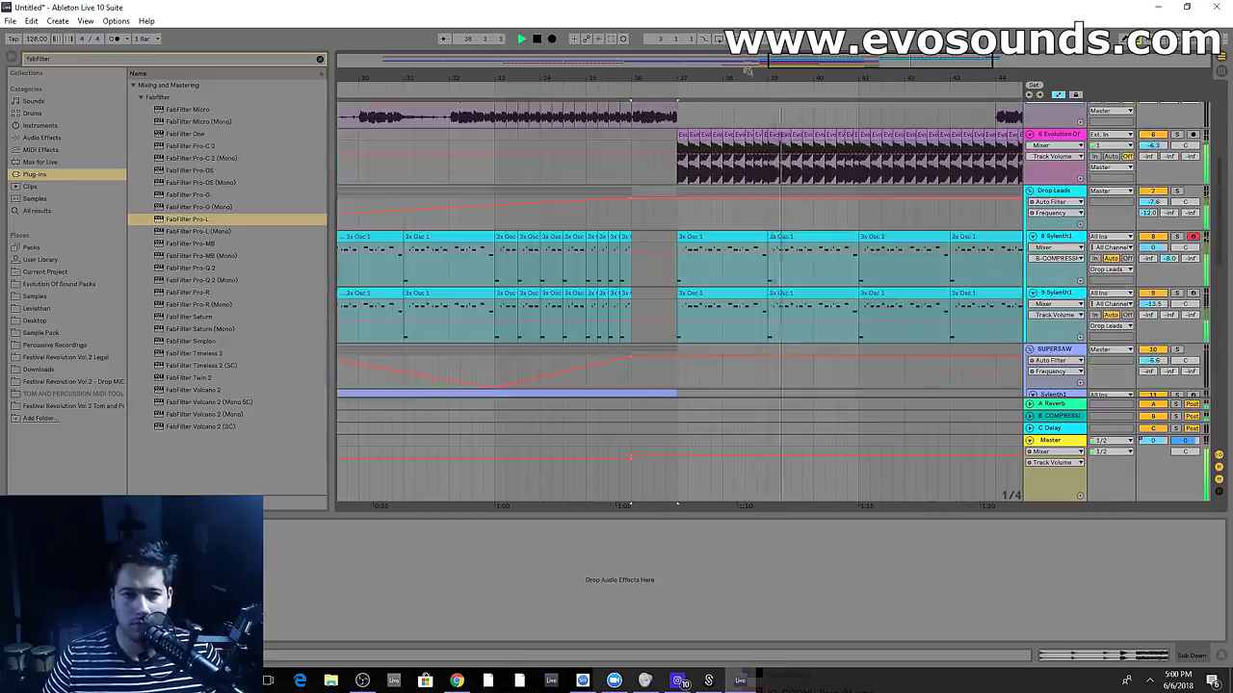
scroll(855, 215, up, 1)
Search the plug-ins for wlm, load WLM Meter 5.1 on the Master track and meter the loudness during playback
key(Tab)
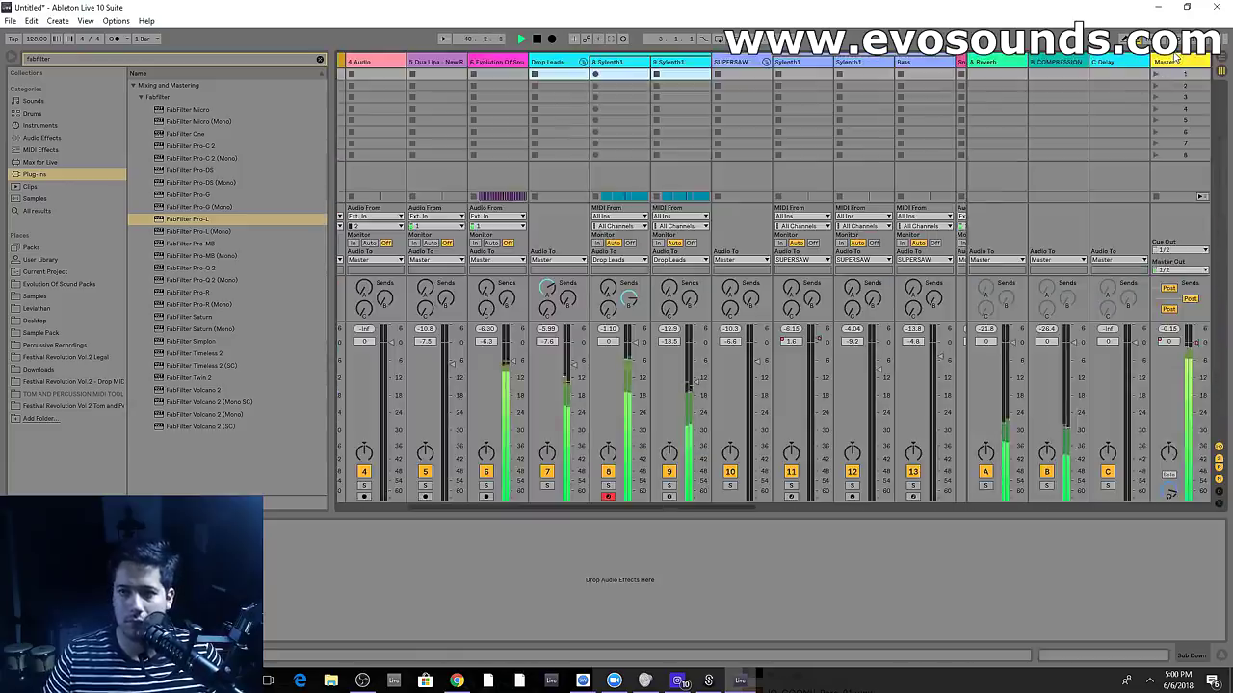
click(1169, 400)
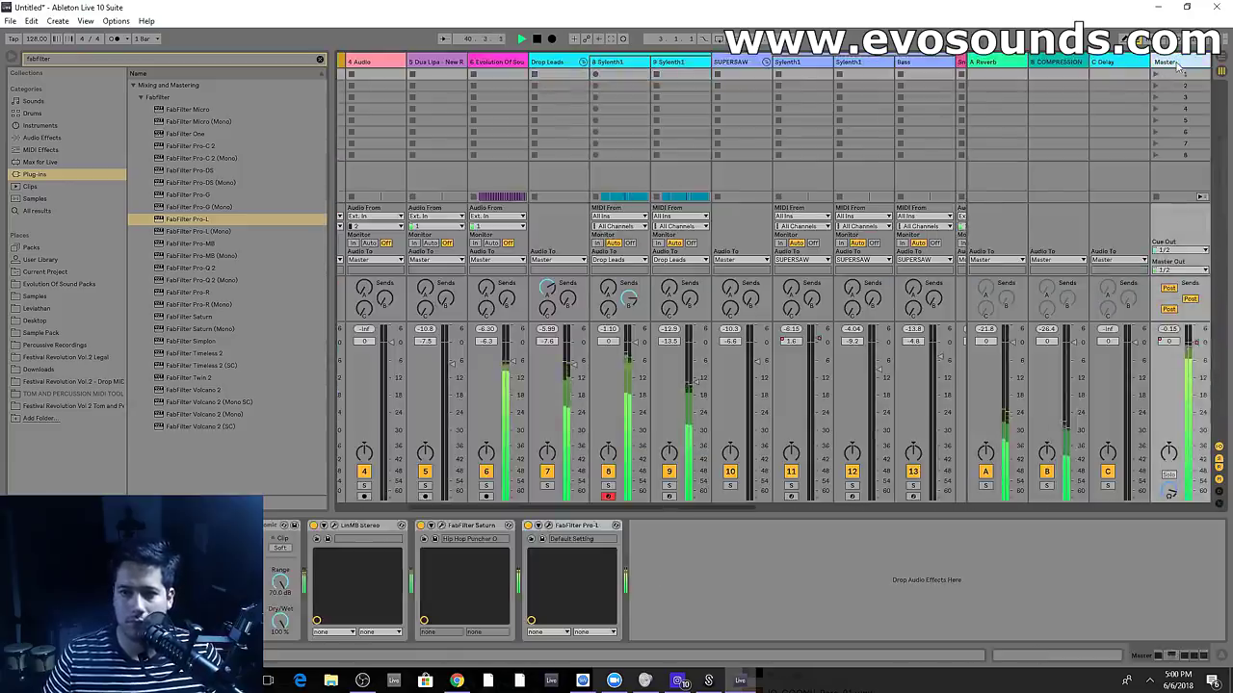
click(321, 60)
text(wlm)
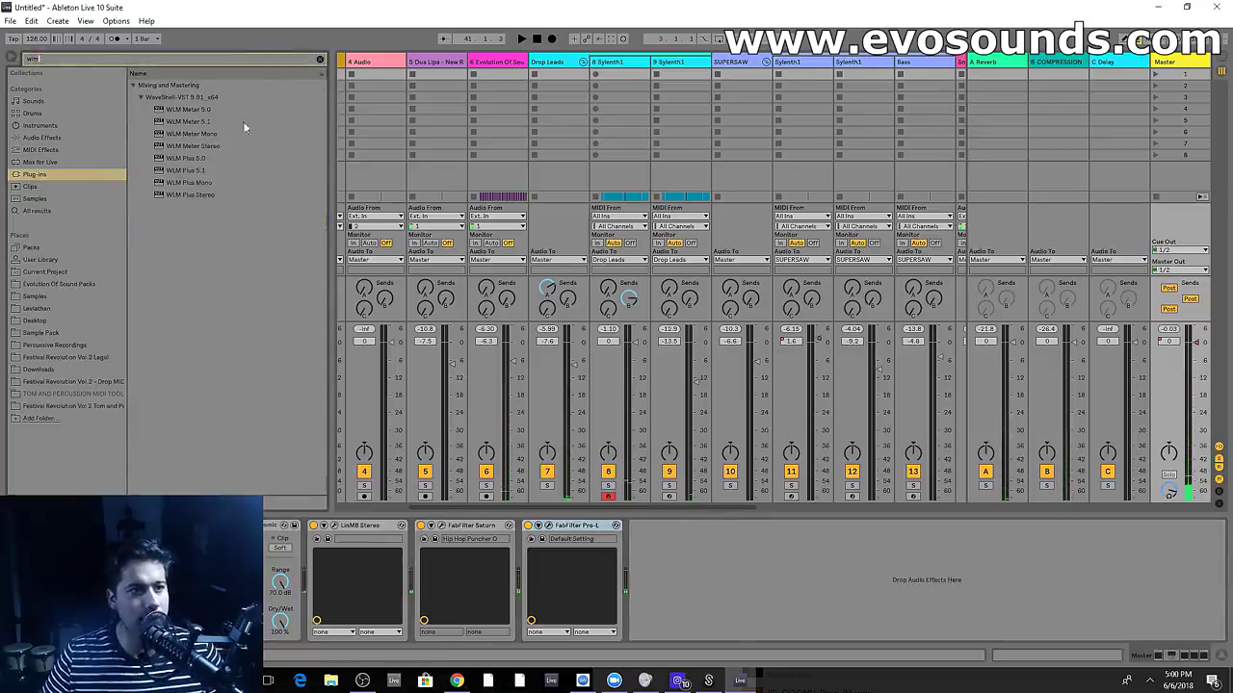
double_click(199, 122)
key(space)
drag(467, 315, 1016, 314)
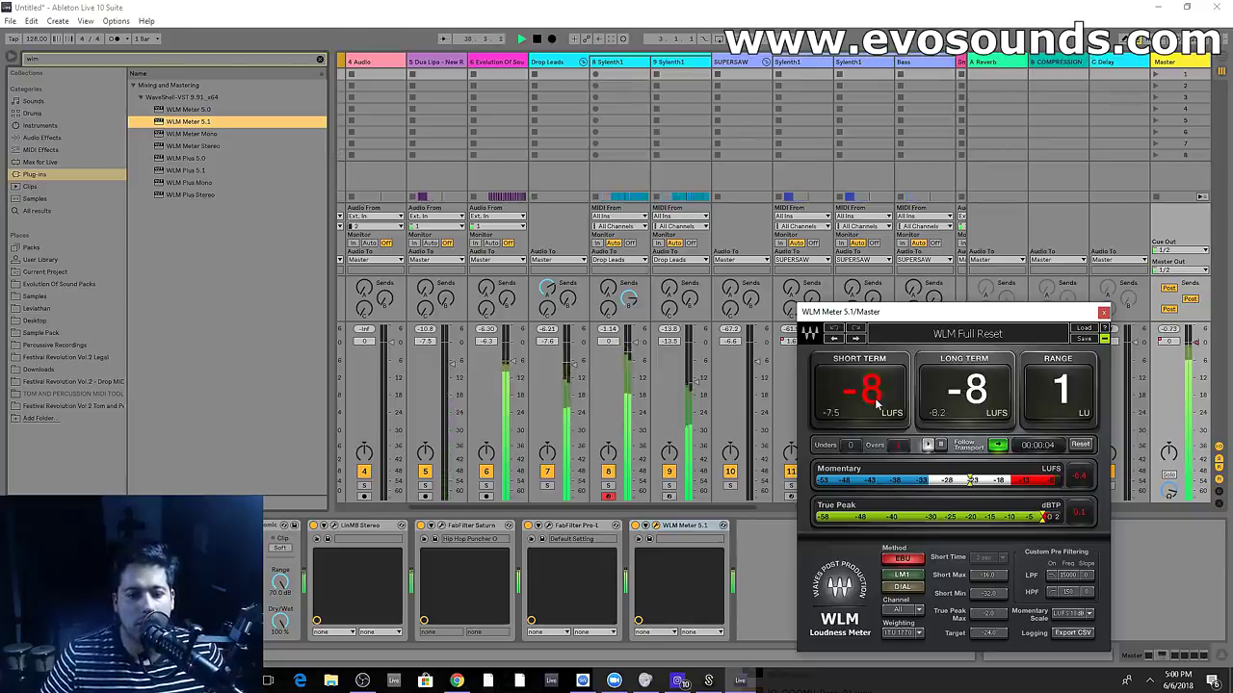
Load Invisible_Limiter on the Master before the WLM Meter, set its input gain to 2.95 dB and close both plug-in windows
click(320, 59)
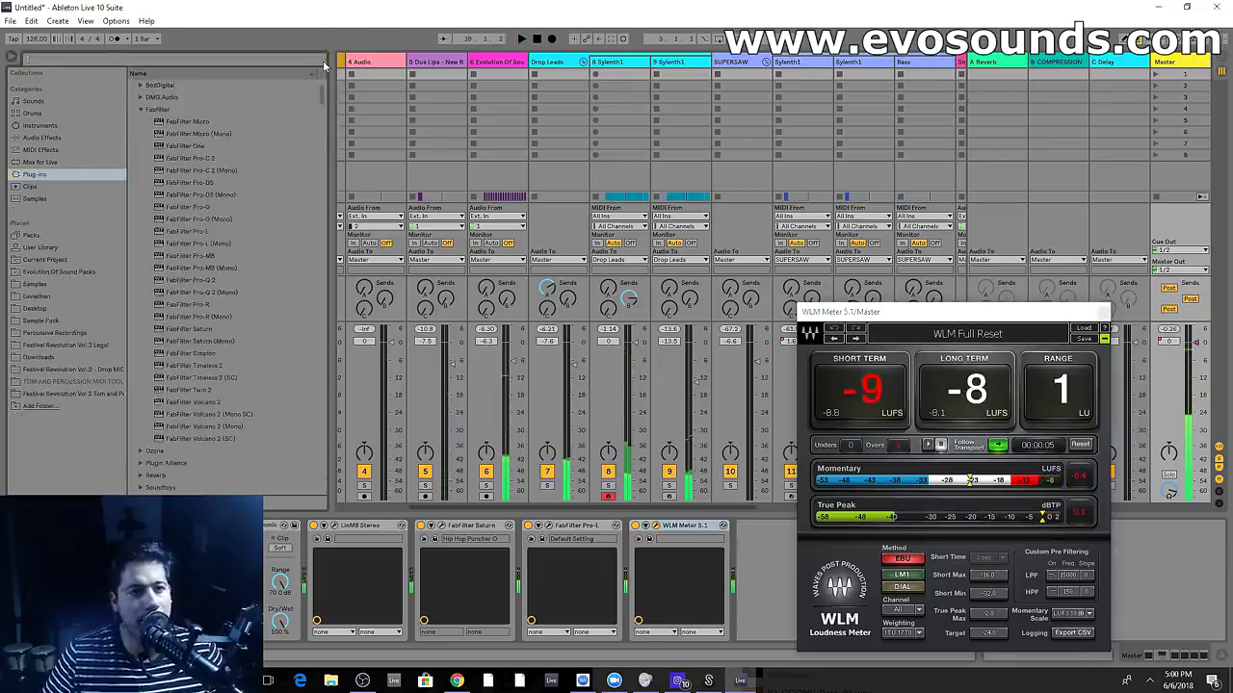
text(invisib)
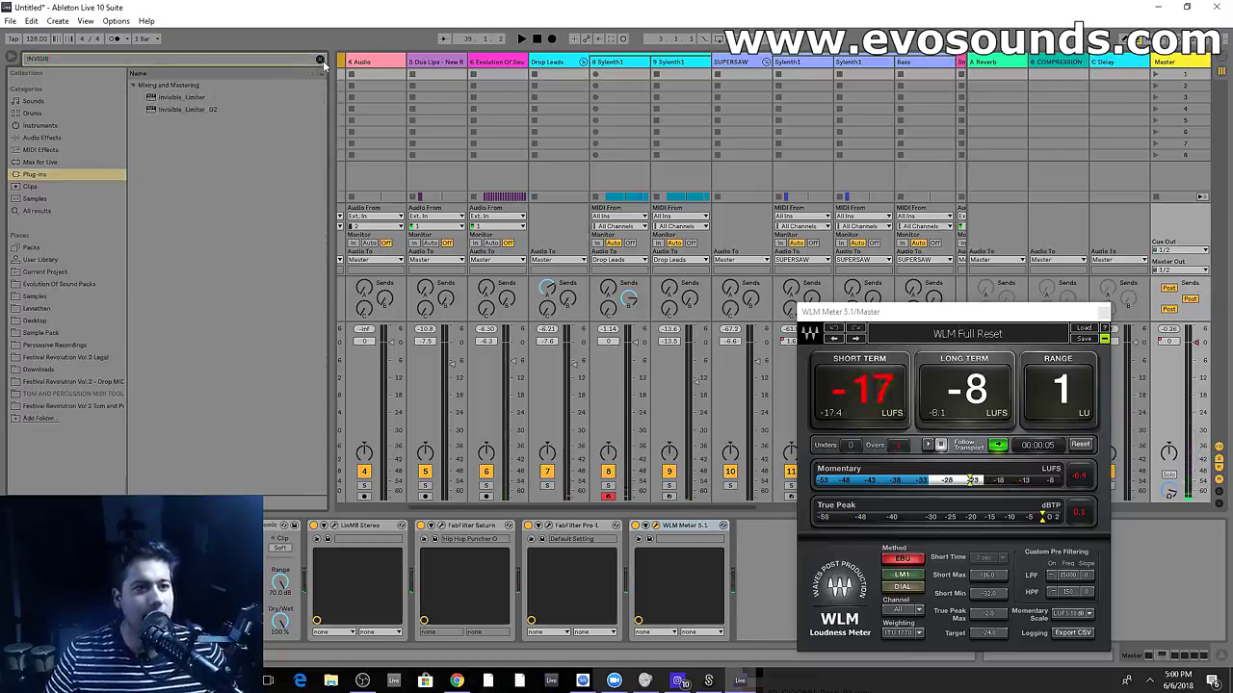
double_click(174, 97)
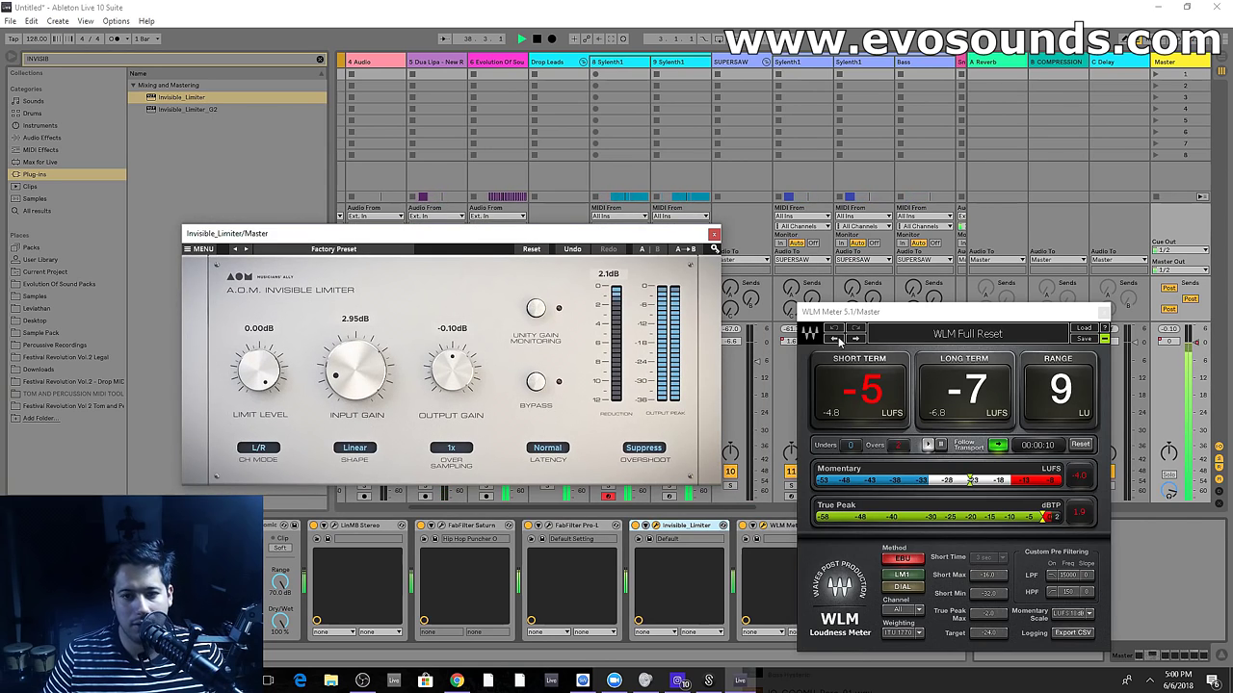
click(713, 234)
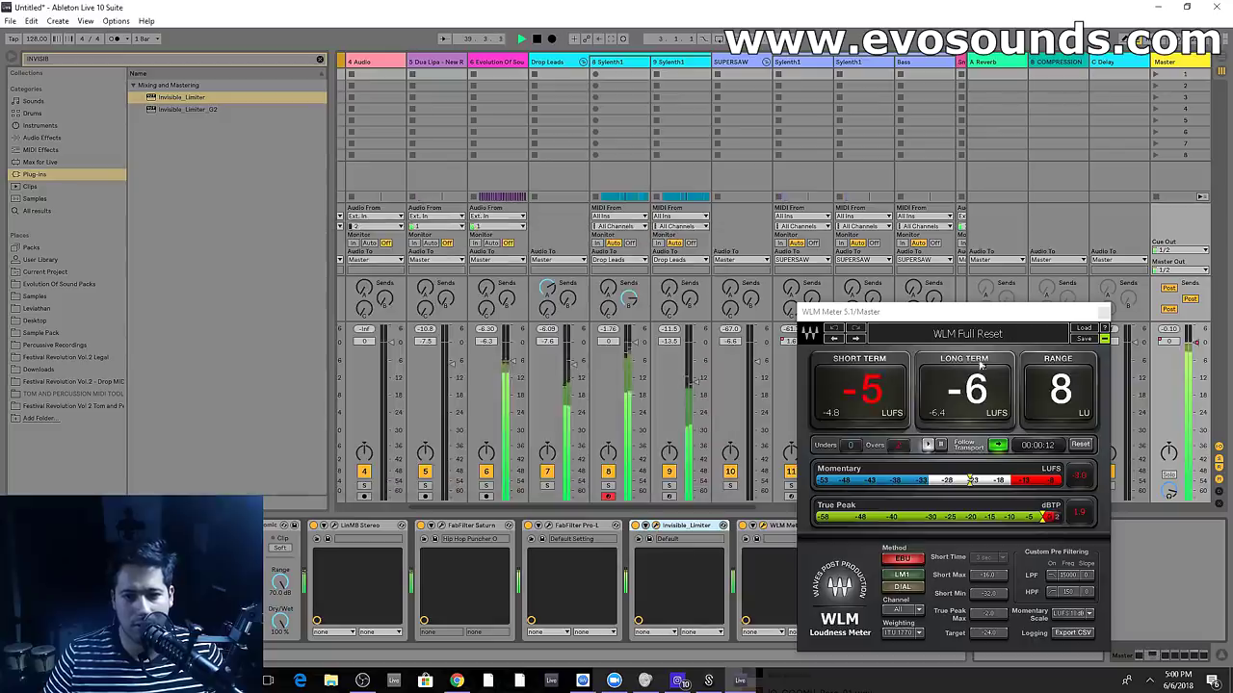
click(1104, 311)
Enlarge the arrangement's track area and play the drop with the Drop Leads group soloed
key(Tab)
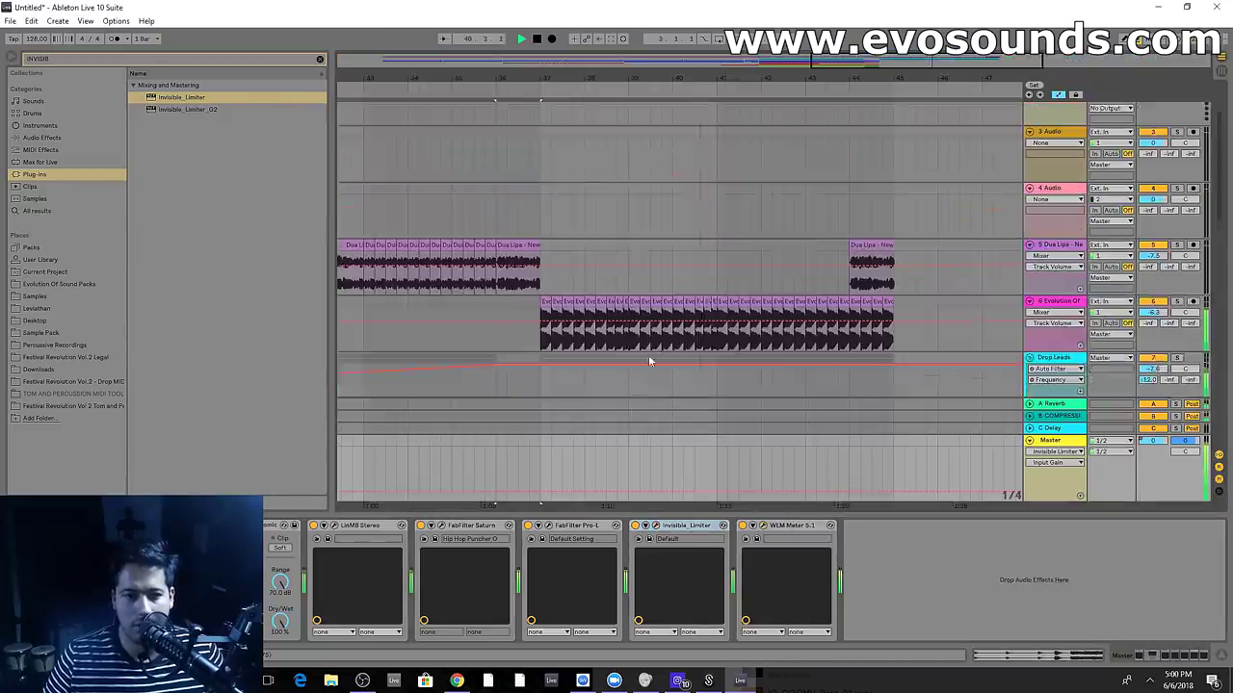
drag(713, 78, 712, 43)
scroll(476, 220, down, 4)
key(space)
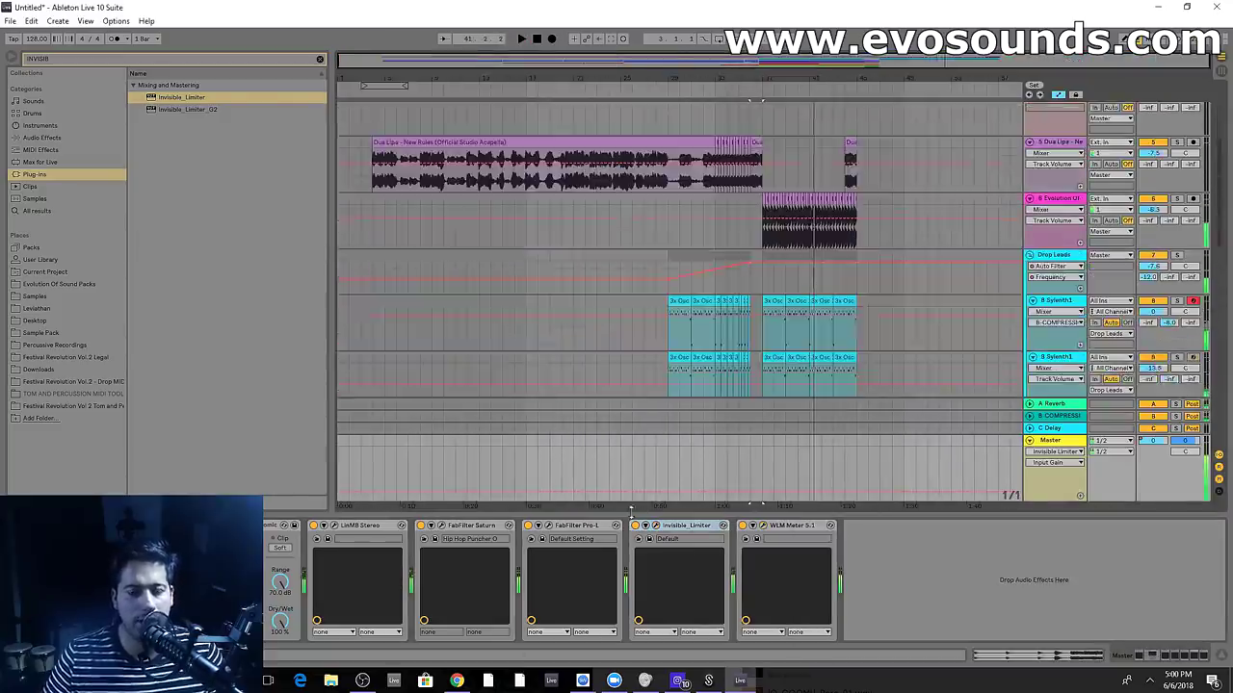
drag(648, 509, 664, 587)
scroll(834, 263, up, 2)
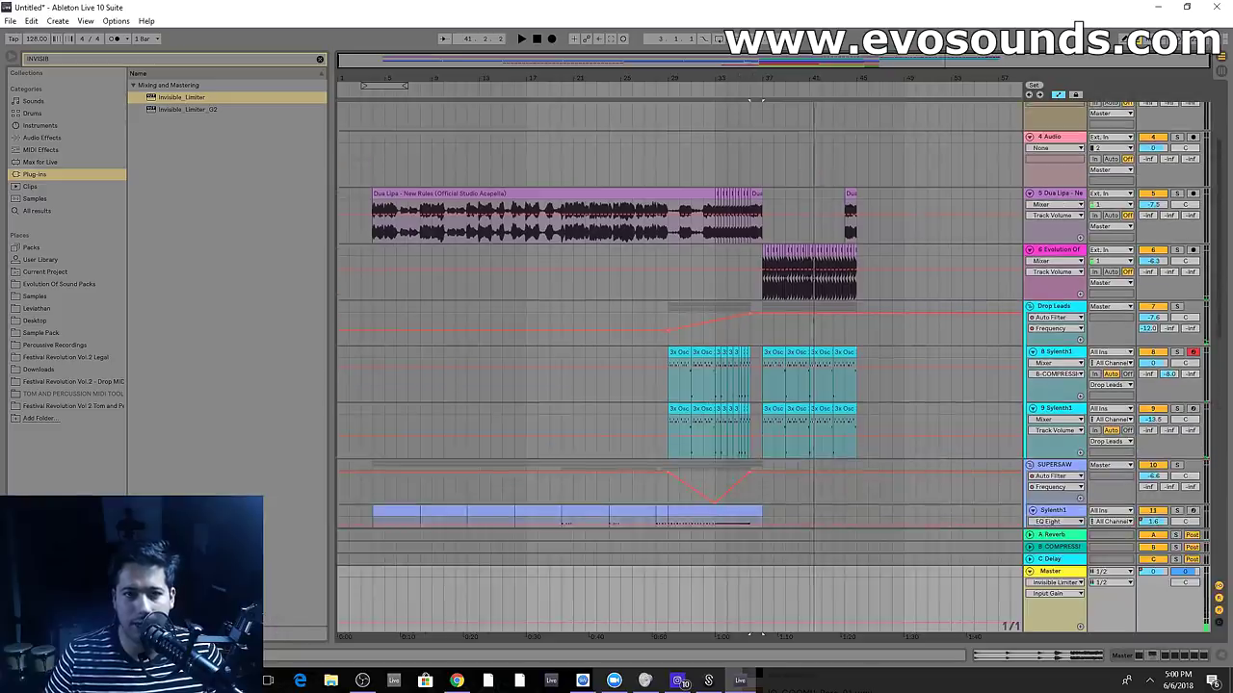
drag(750, 65, 747, 98)
click(1055, 307)
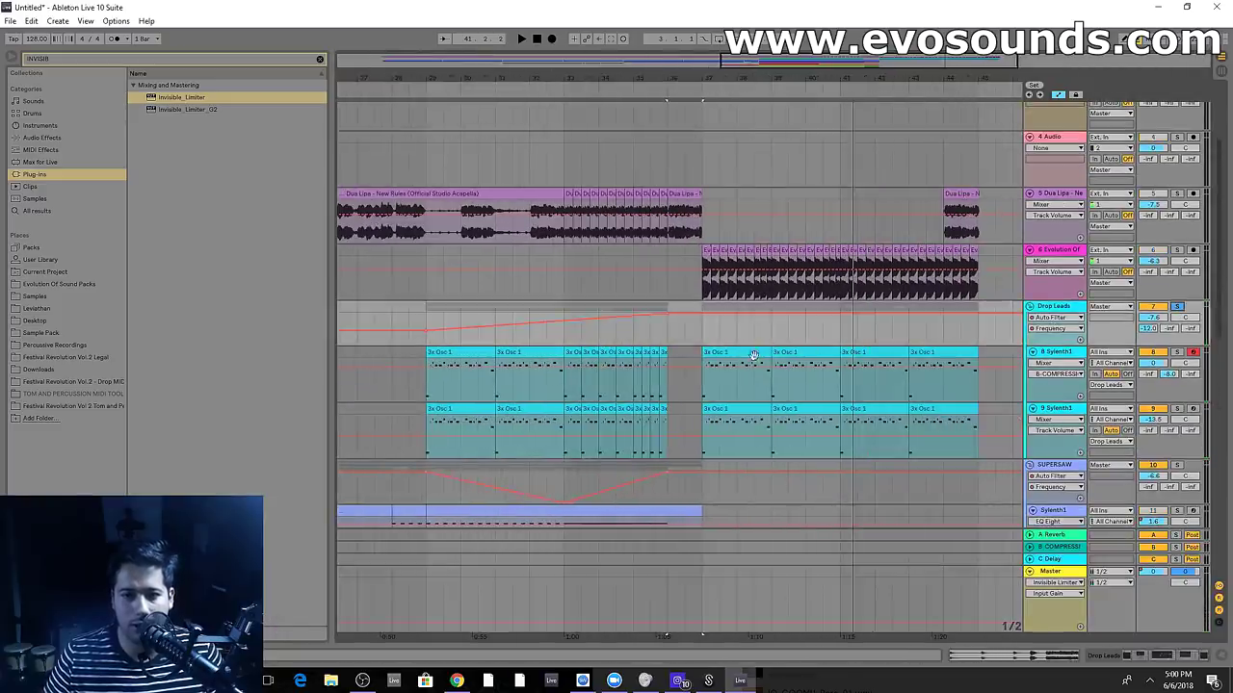
click(754, 354)
key(Tab)
key(space)
Compare the A Reverb return and the Drop Leads group in solo, and set track 8 Sylenth1's volume to -6.5 dB
click(1000, 63)
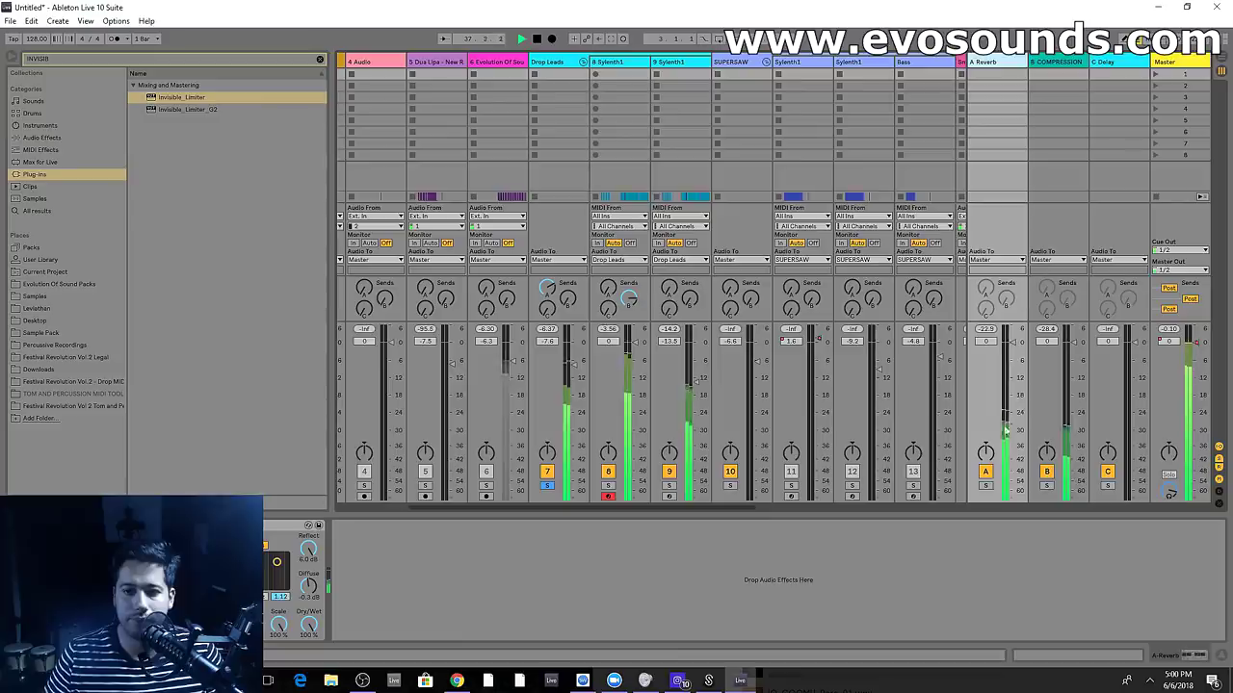
click(986, 487)
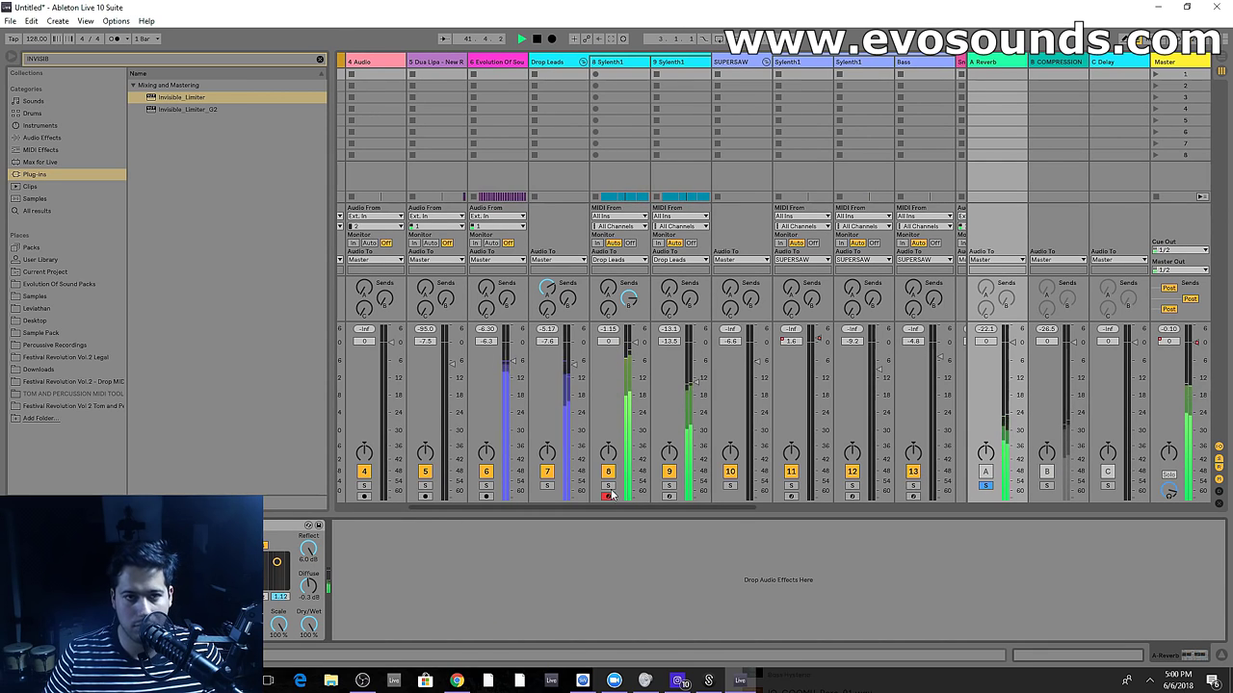
click(548, 487)
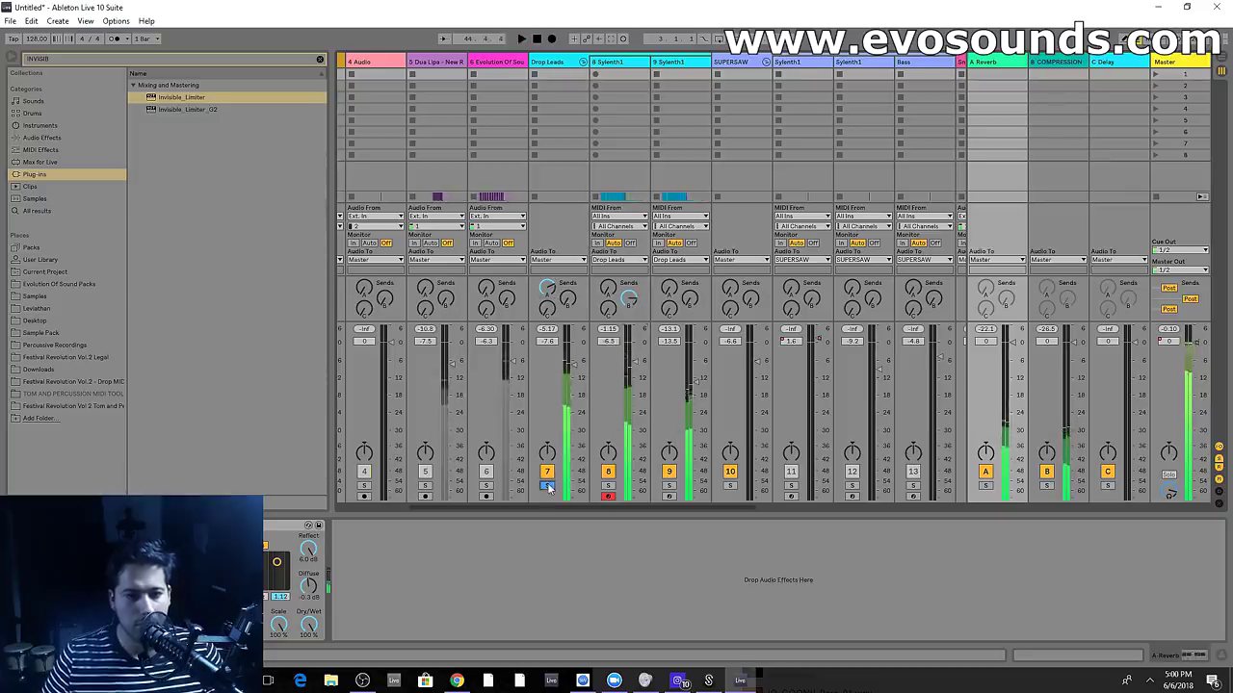
Fold the Drop Leads group and insert an audio track named Stabs directly below the kick track
key(Tab)
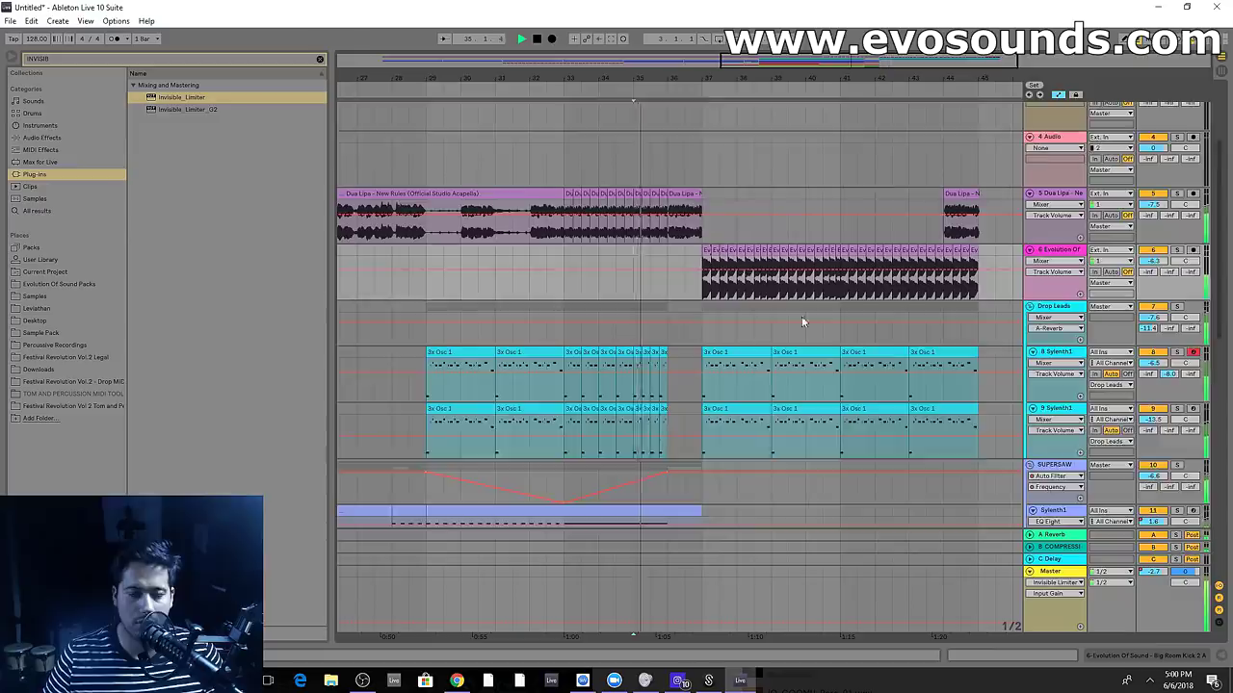
scroll(801, 316, down, 3)
click(1029, 216)
click(1057, 162)
key(ctrl+t)
key(ctrl+r)
text(Stabs)
key(Return)
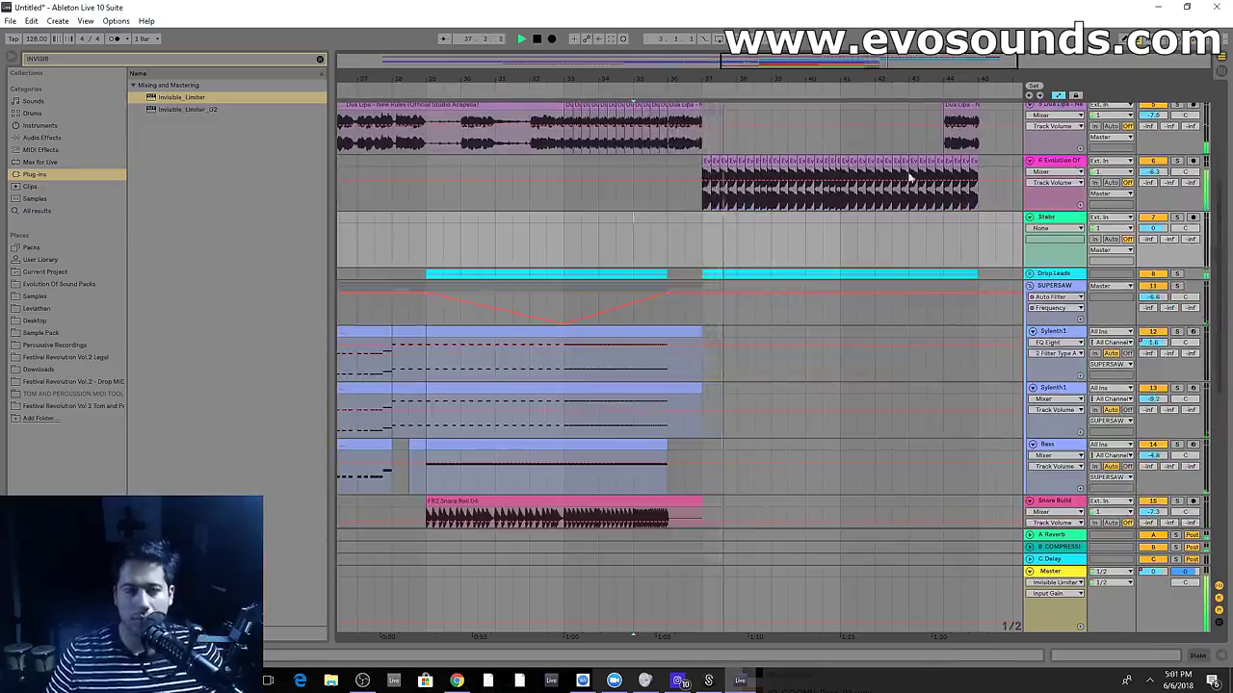
Open the Stabs samples folder of Festival Revolution Vol.2 Legal and preview its first stabs
click(92, 357)
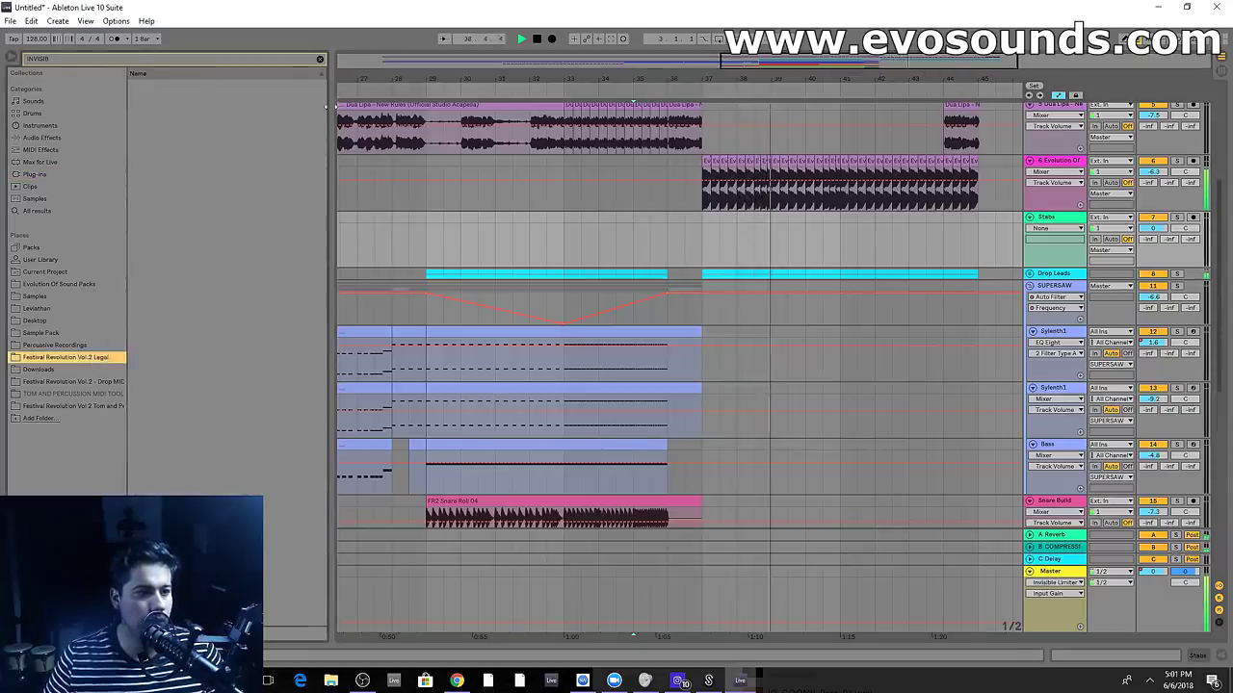
click(738, 255)
click(144, 160)
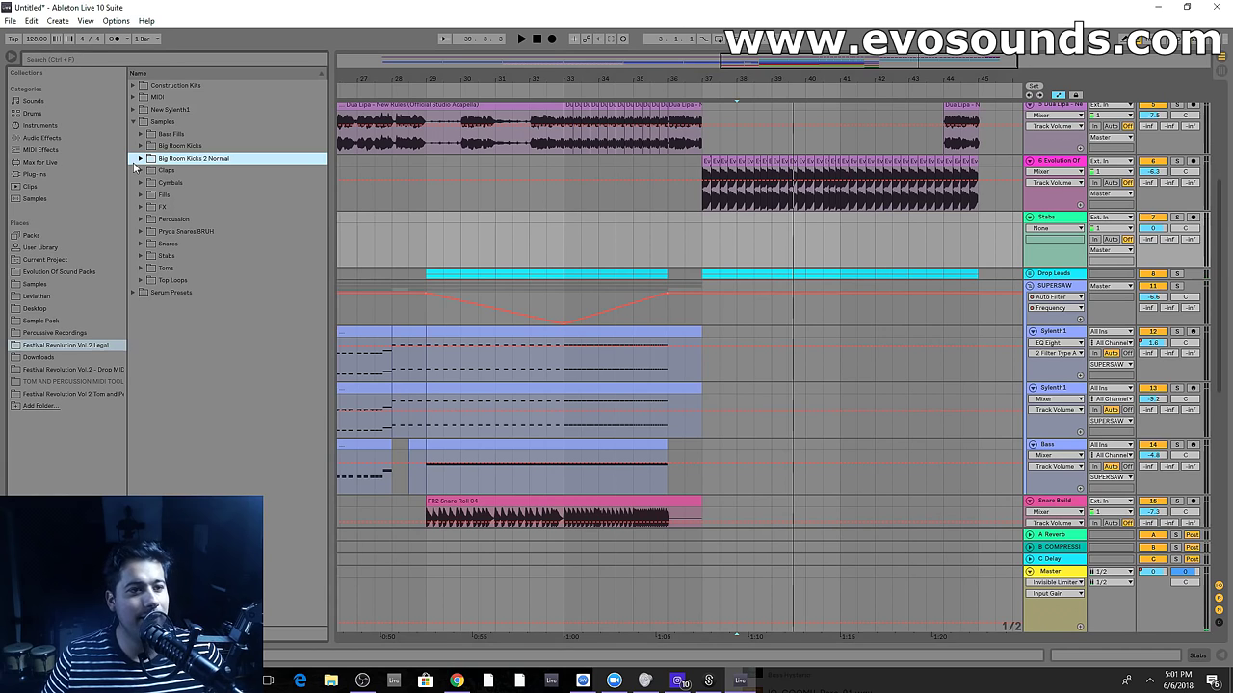
click(146, 255)
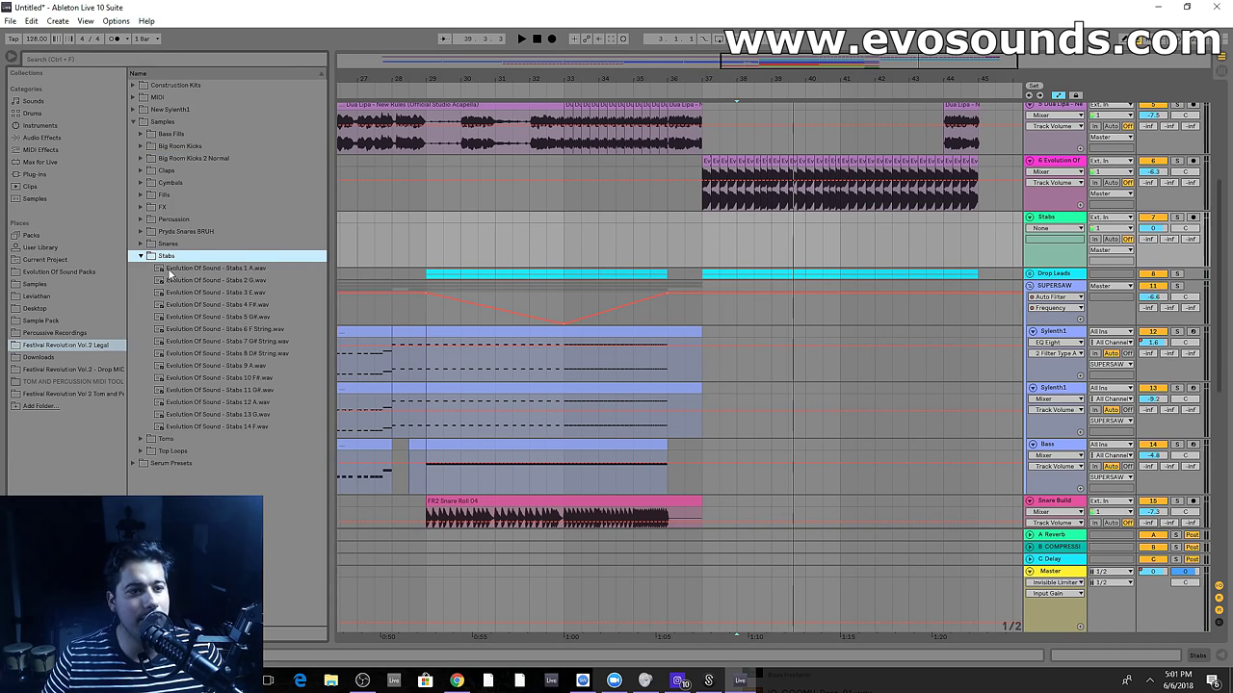
click(168, 274)
click(239, 280)
Place the Evolution Of Sound - Stabs 1 A sample at bar 37 on the Stabs track, set its volume to -16.2 dB and play it
drag(232, 269, 730, 234)
drag(865, 59, 628, 221)
mouse_move(505, 224)
mouse_down()
mouse_move(546, 226)
mouse_move(539, 232)
mouse_move(553, 219)
mouse_move(523, 218)
mouse_up()
key(space)
drag(1162, 230, 1163, 253)
key(space)
key(space)
scroll(661, 273, down, 5)
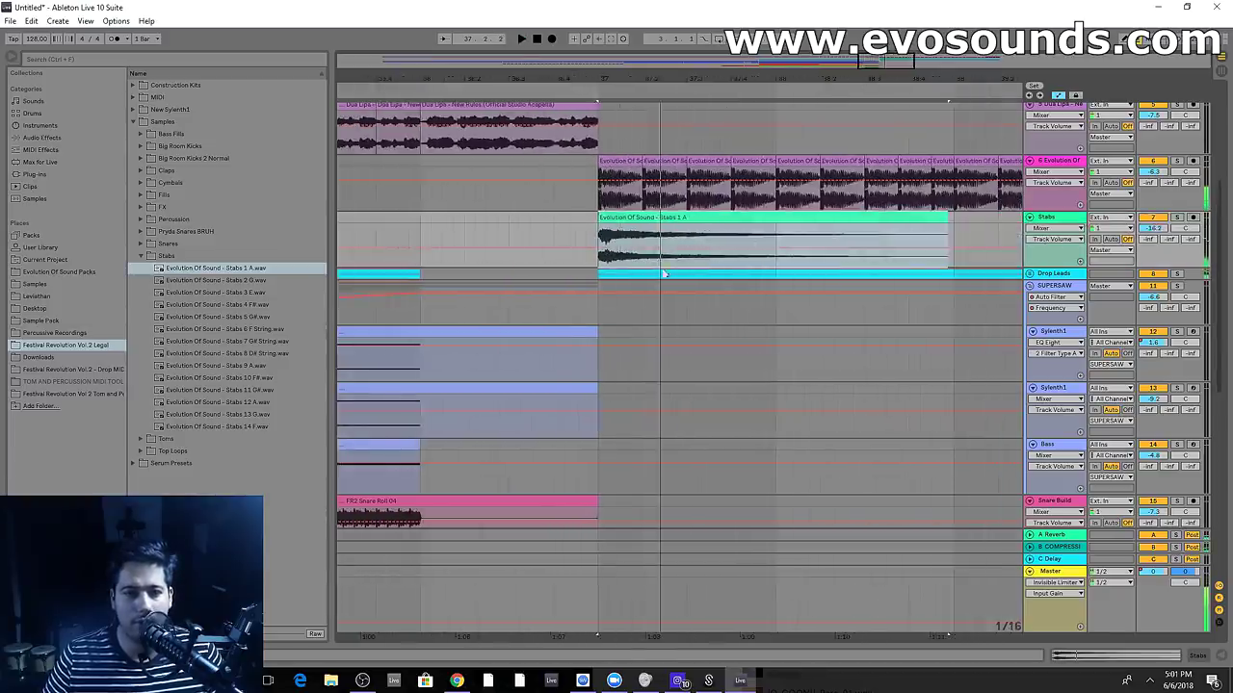
key(space)
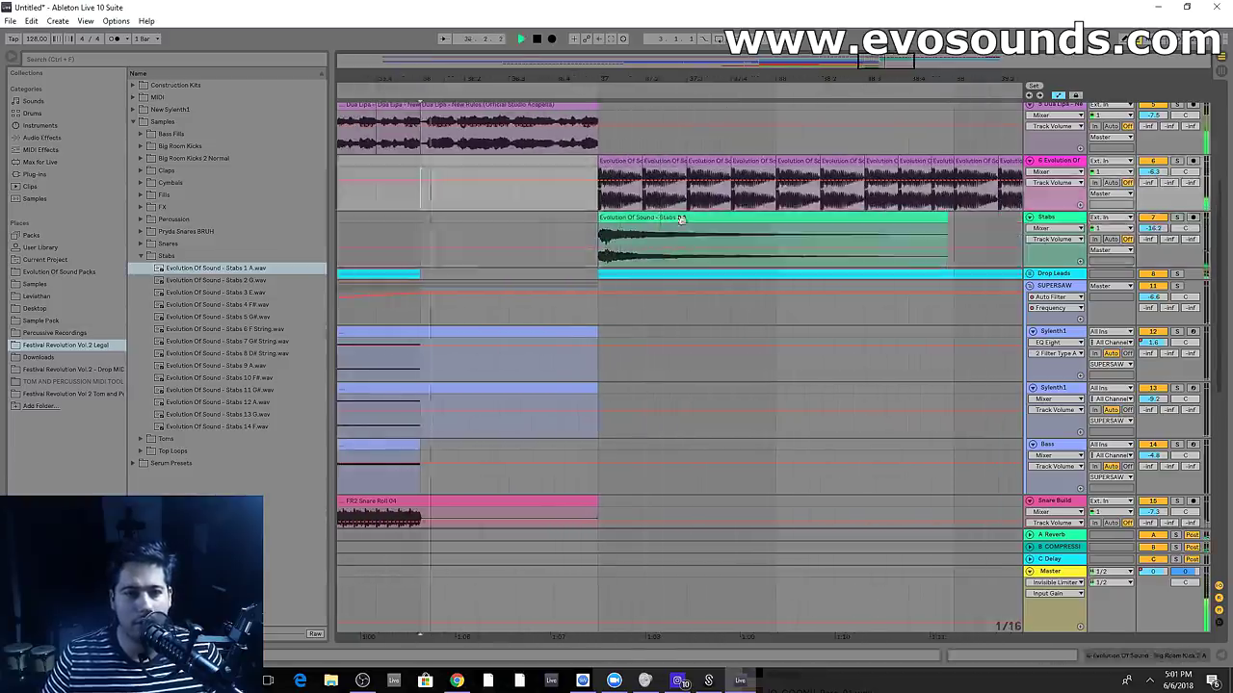
Trim the Stabs 1 A clip to one bar, duplicate it to bar 38, and play the drop's start
click(940, 218)
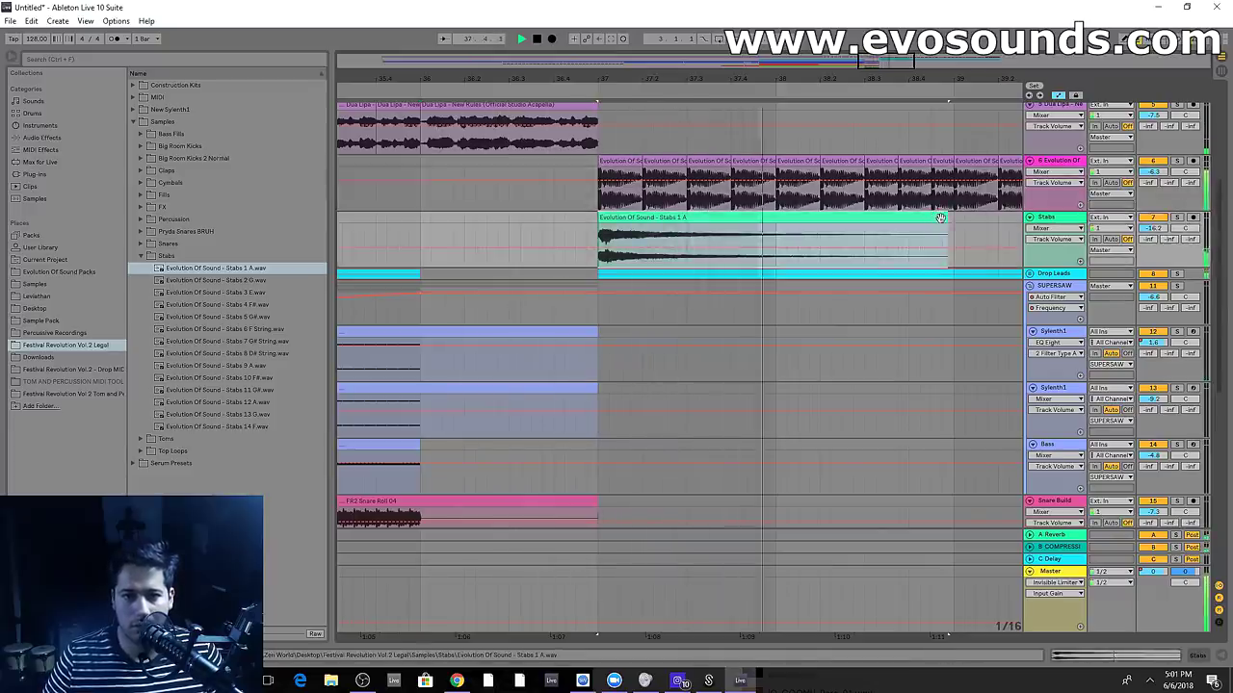
key(space)
drag(947, 231, 776, 229)
click(761, 218)
key(ctrl+d)
click(561, 231)
key(space)
Set the Stabs track's volume to -14.1 dB while the drop plays
mouse_move(894, 80)
mouse_down()
mouse_move(891, 100)
mouse_move(973, 95)
mouse_up()
mouse_move(1159, 268)
mouse_down()
mouse_move(1159, 257)
mouse_move(1159, 278)
mouse_up()
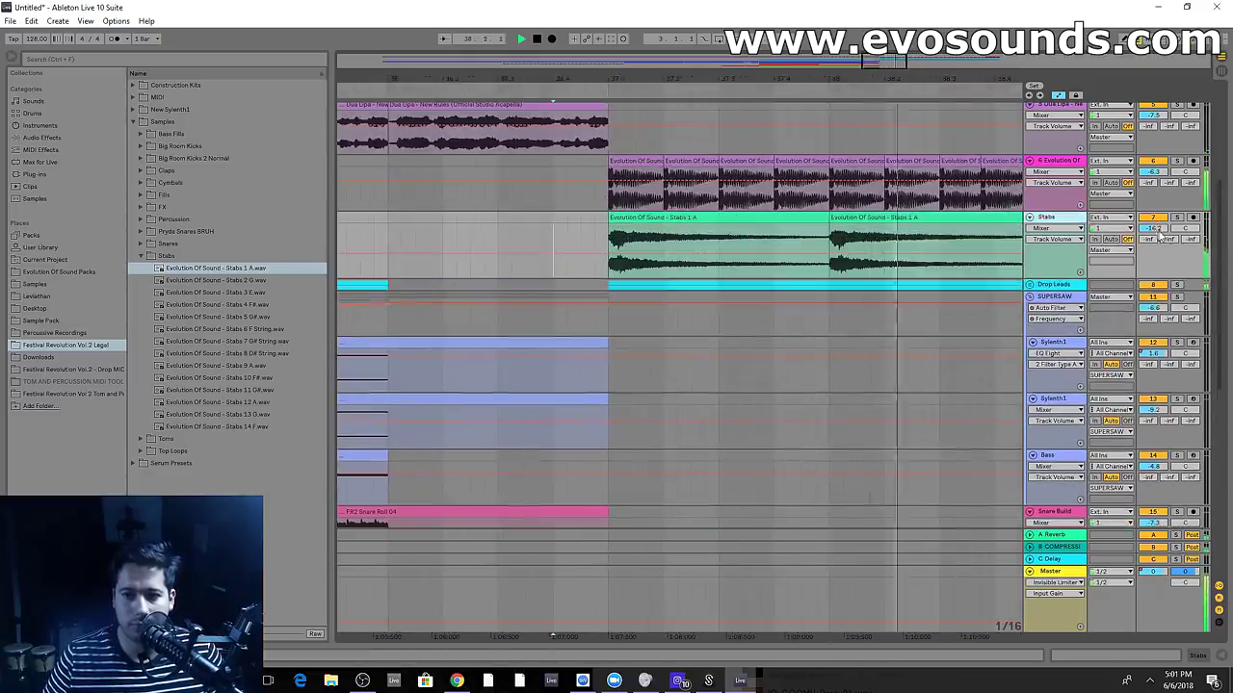
drag(1157, 232, 1157, 223)
drag(963, 84, 621, 54)
Duplicate the one-bar stab clips to fill the Stabs track up to bar 45
key(space)
click(658, 236)
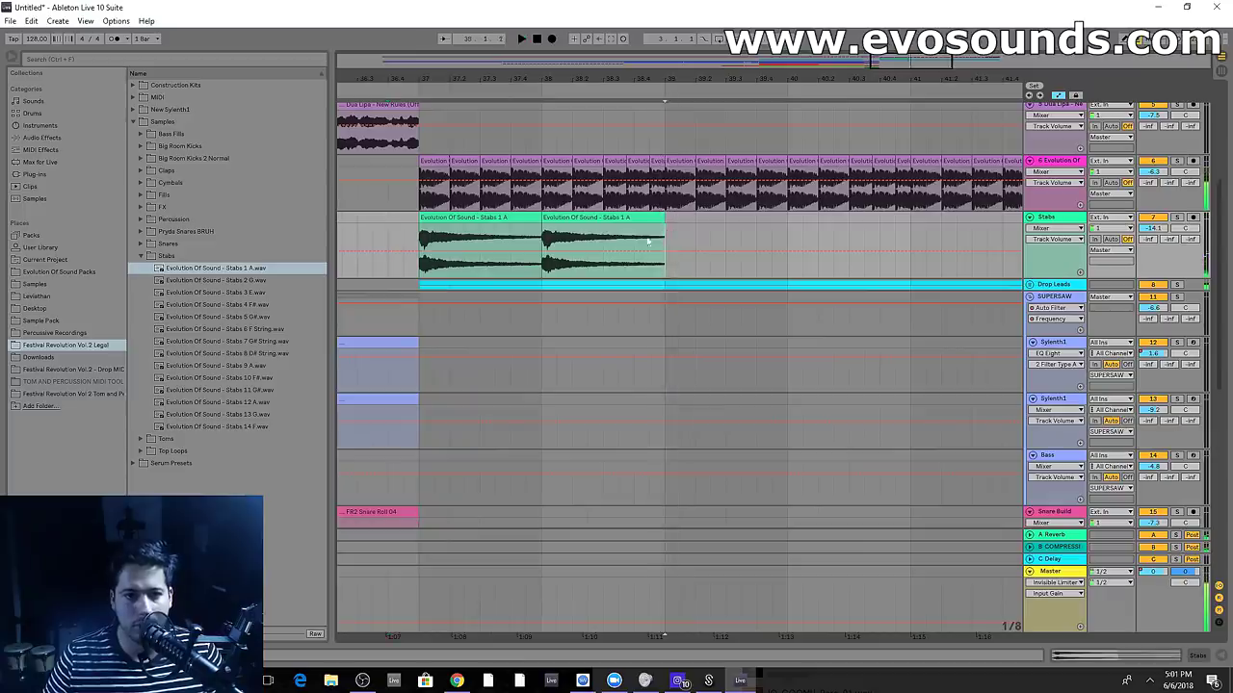
drag(648, 240, 422, 230)
key(ctrl+d)
key(space)
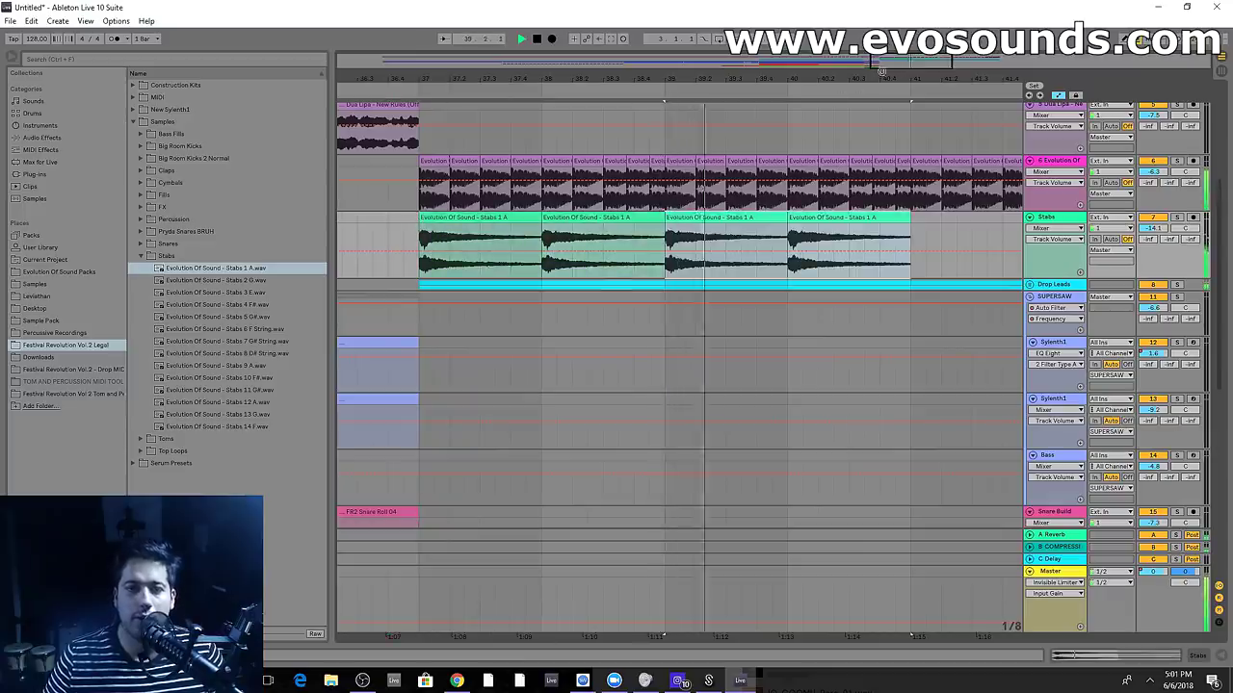
drag(881, 71, 860, 46)
key(ctrl+d)
key(ctrl+d)
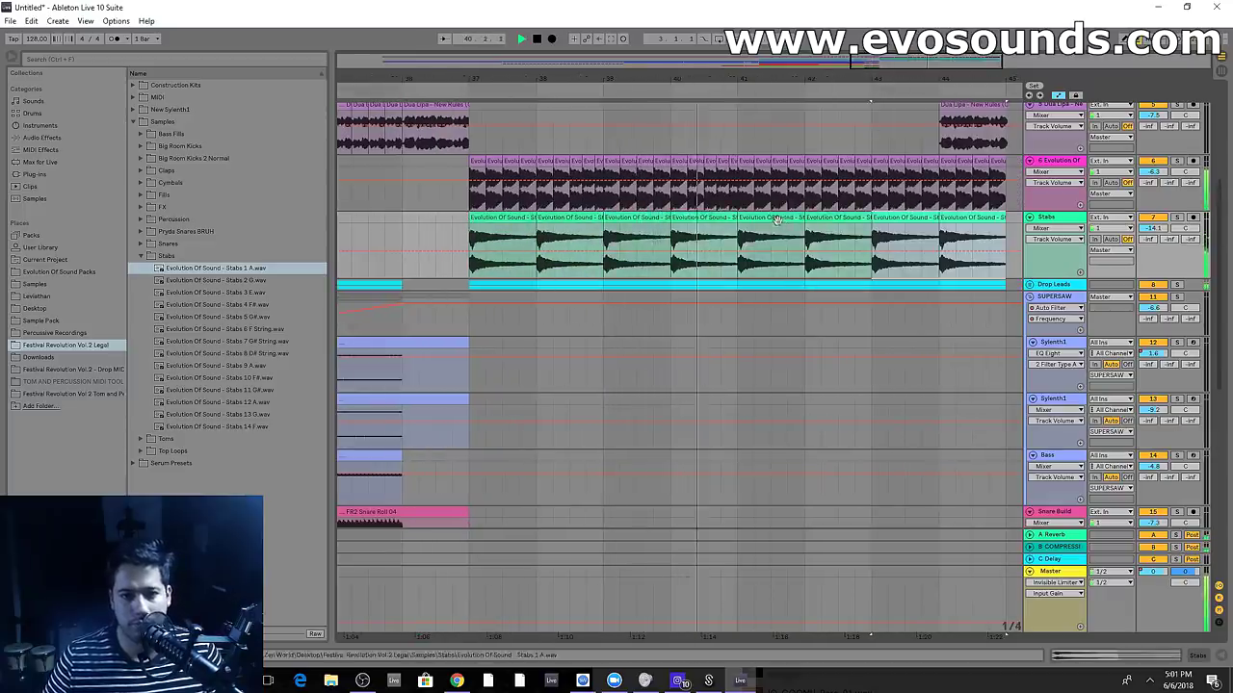
Insert an audio track named WHITE NOISE directly below the Stabs track
drag(471, 240, 738, 224)
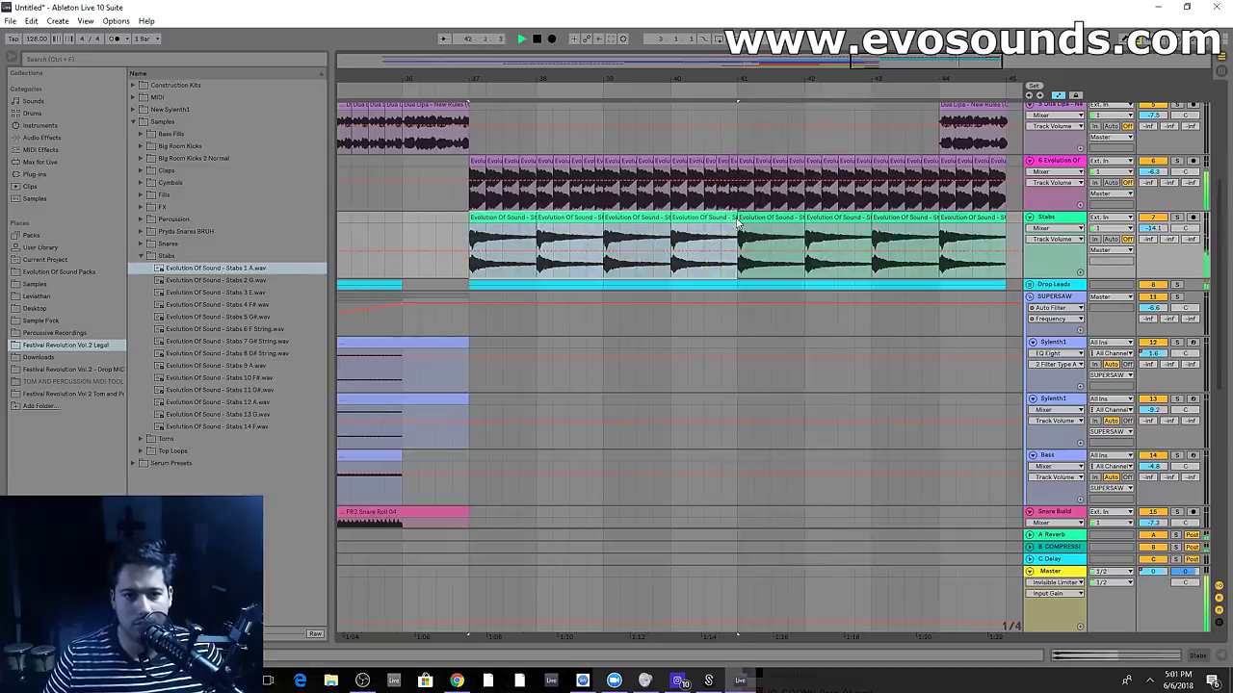
click(1057, 224)
key(ctrl+t)
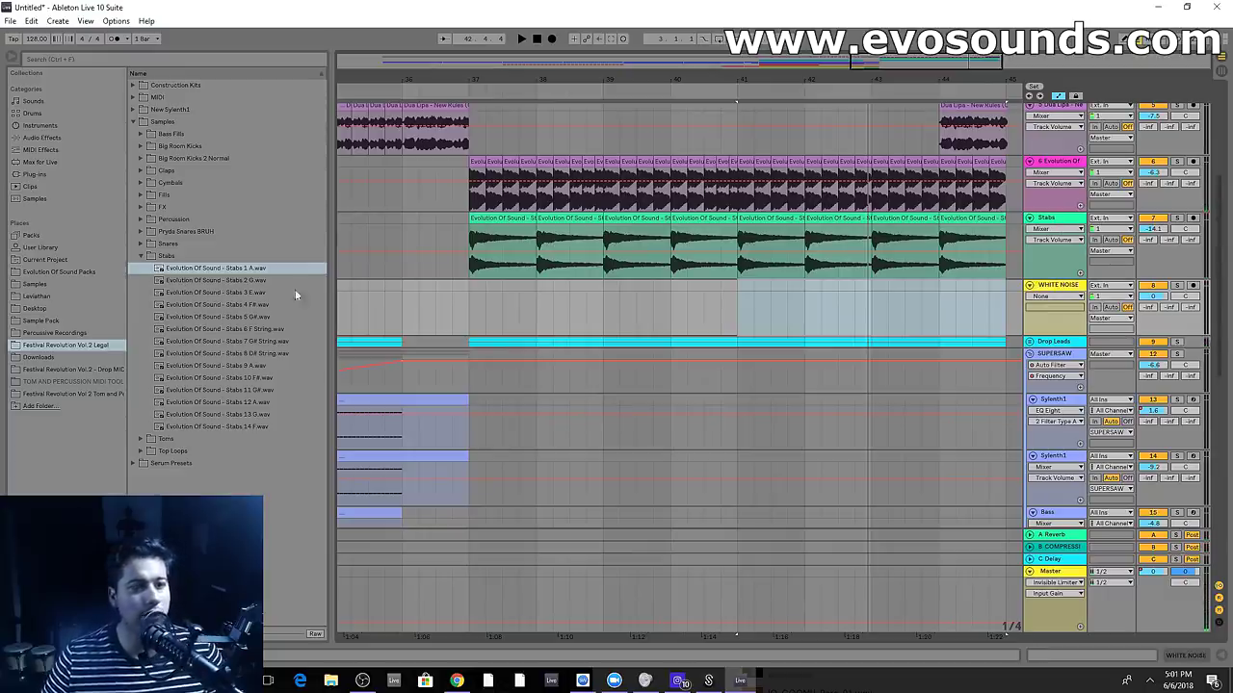
Open the White Noise (Add Sidechain) folder in the FX samples and preview its white noise samples
click(140, 257)
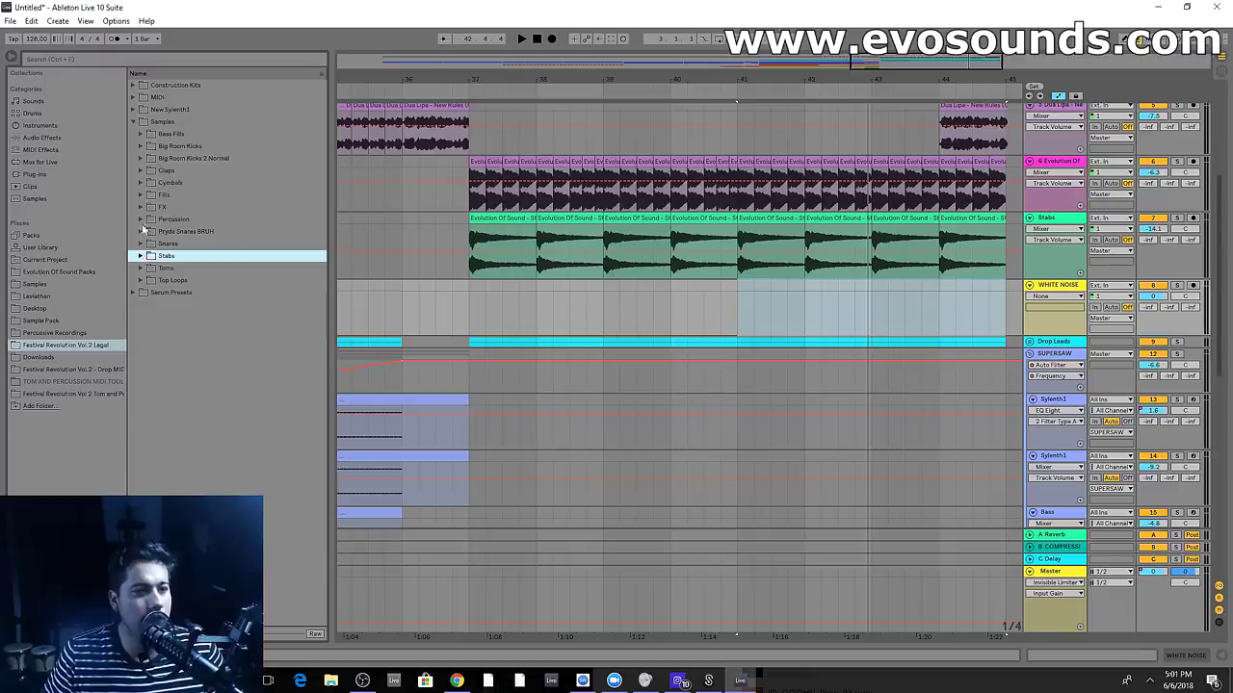
click(141, 207)
click(156, 280)
click(231, 328)
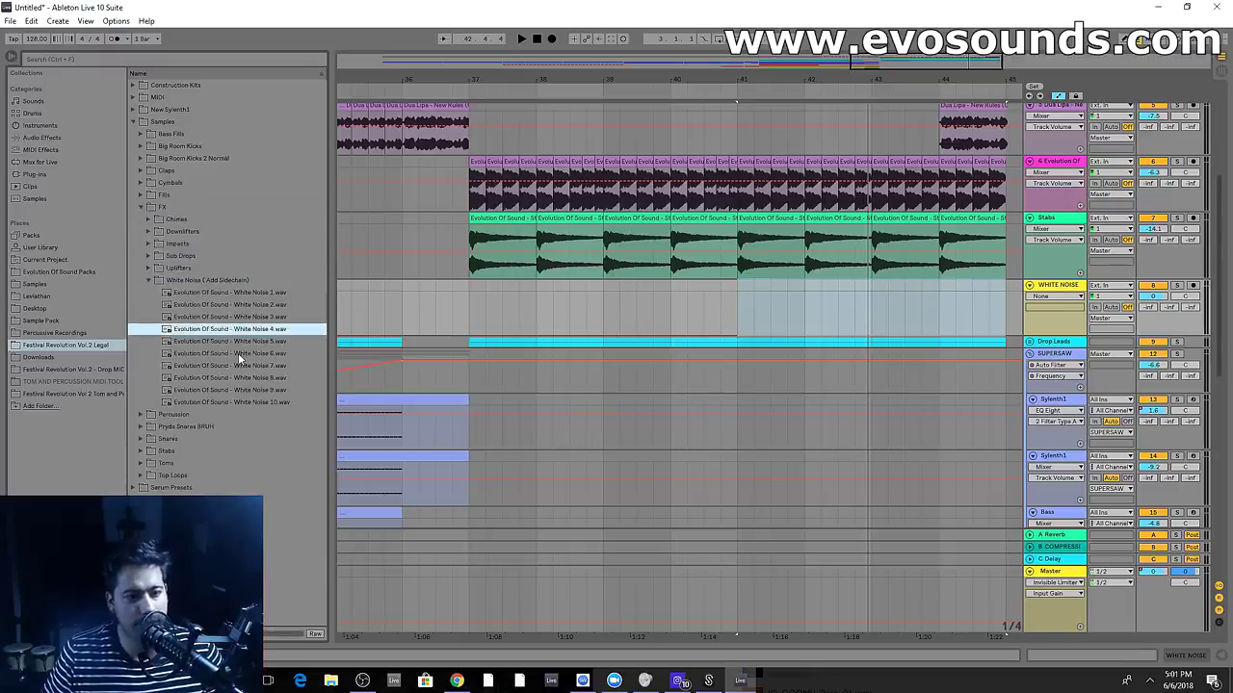
click(237, 353)
click(239, 366)
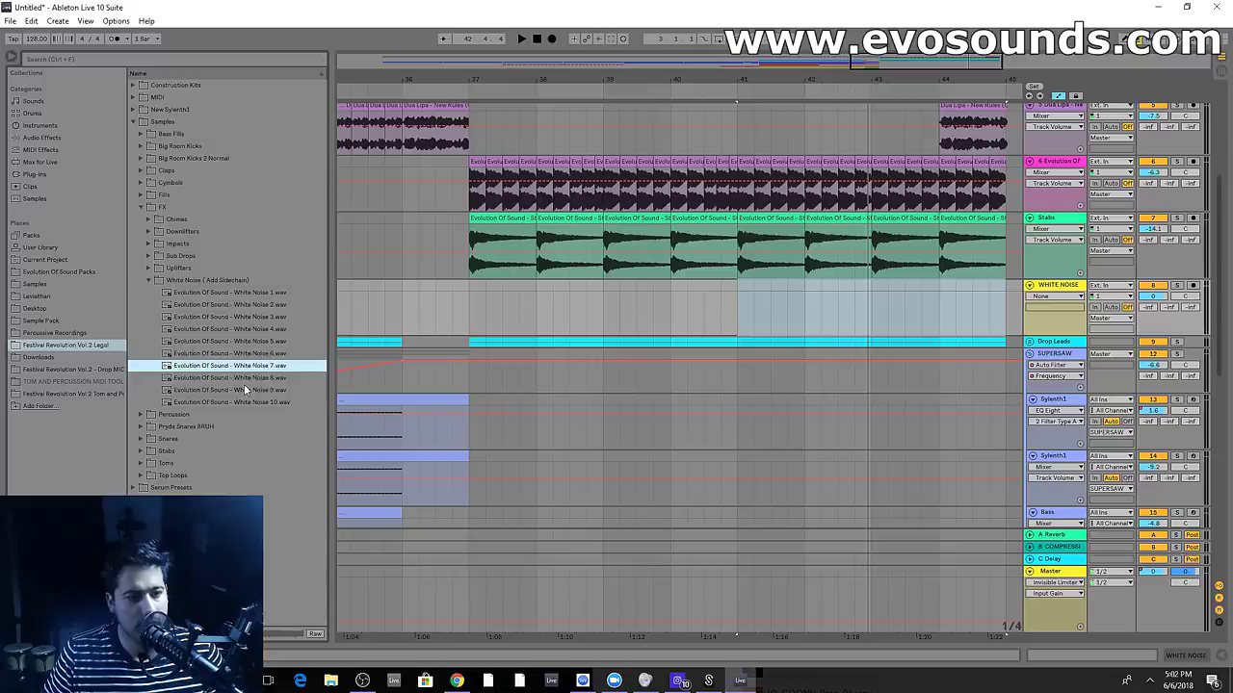
click(247, 390)
click(259, 402)
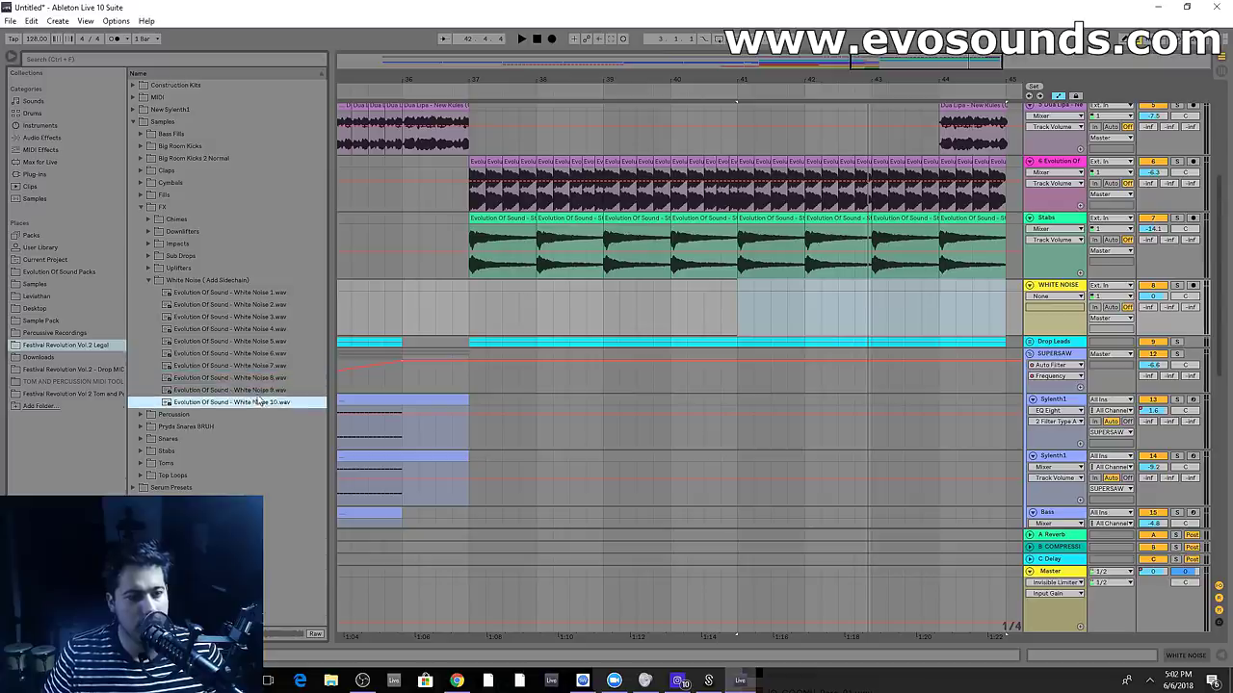
click(258, 379)
click(260, 319)
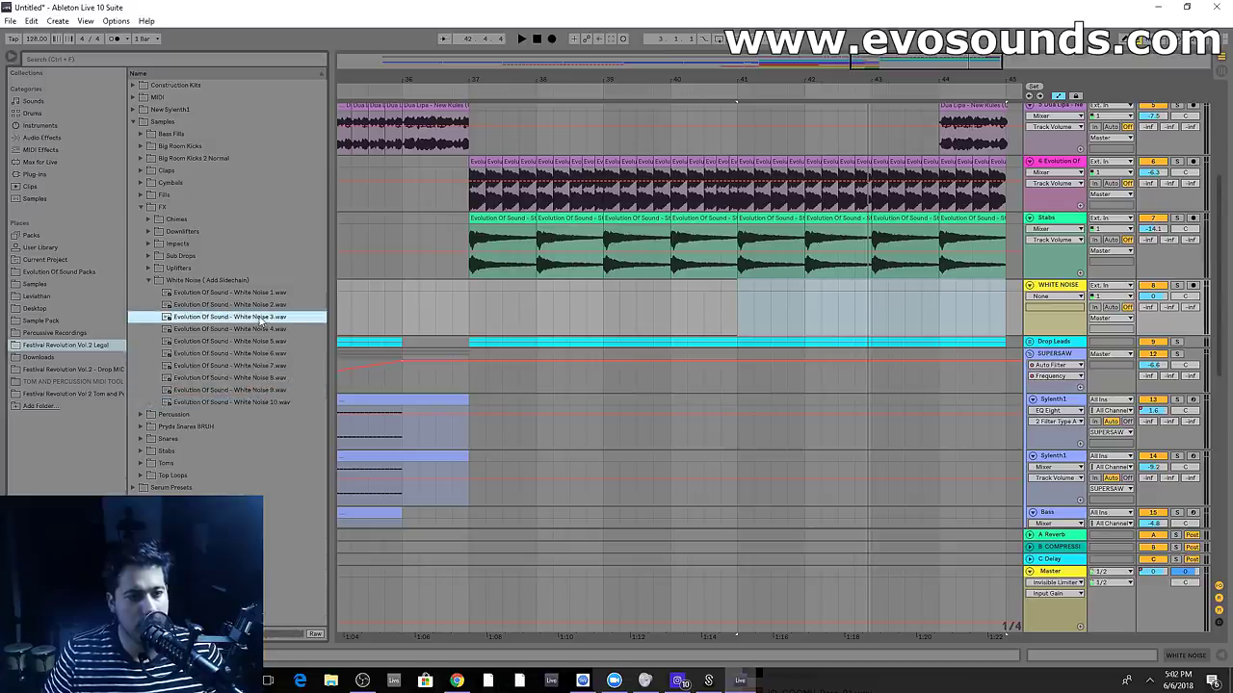
click(260, 307)
click(255, 294)
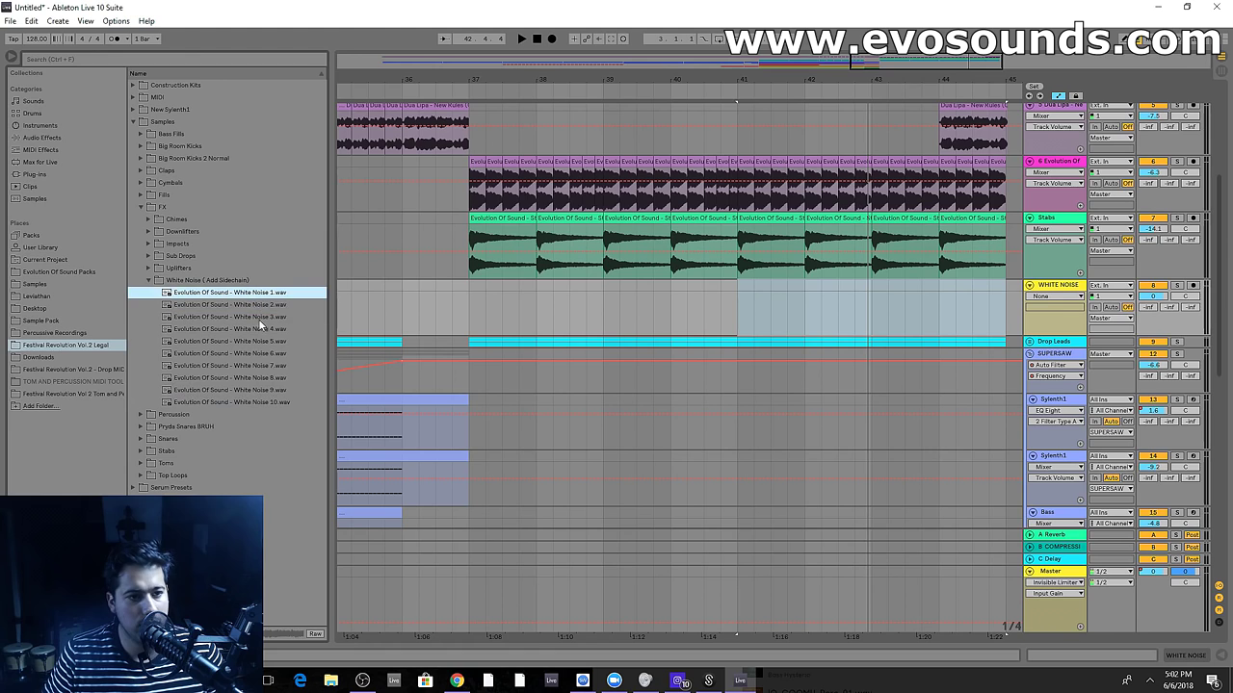
click(259, 318)
Place the Evolution Of Sound - White Noise 3 sample at bar 37 on the WHITE NOISE track and duplicate it up to bar 45
drag(244, 320, 481, 310)
key(ctrl+d)
key(ctrl+d)
key(ctrl+d)
key(ctrl+d)
key(ctrl+d)
key(ctrl+d)
key(ctrl+d)
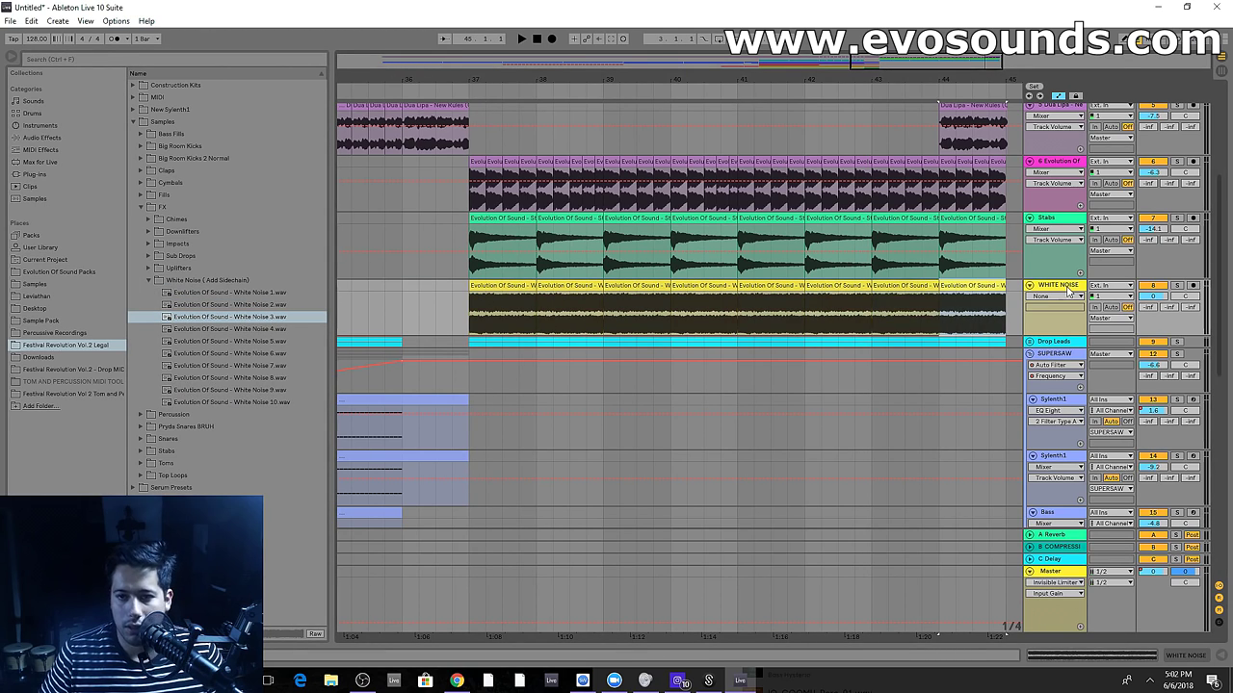
Add the LFOTool_x64 plug-in to the WHITE NOISE track, listen to its effect, and close the plug-in window
double_click(1065, 288)
click(84, 176)
click(148, 61)
text(LFO)
key(Down)
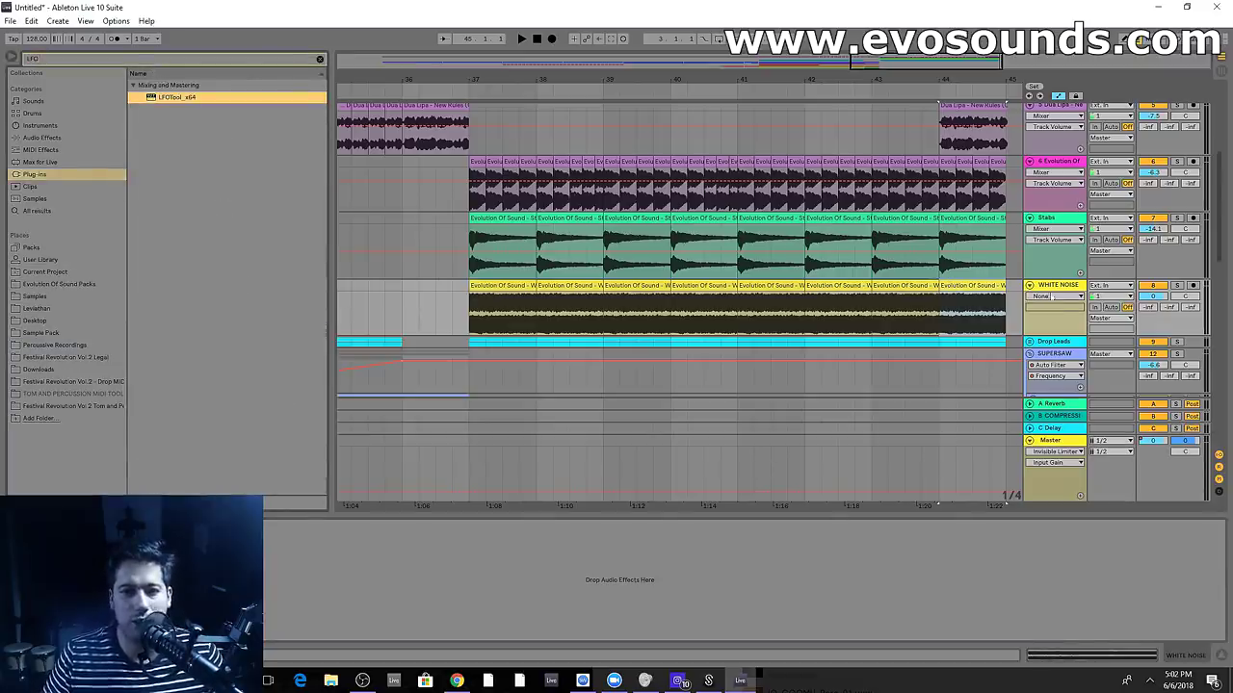
key(Return)
key(space)
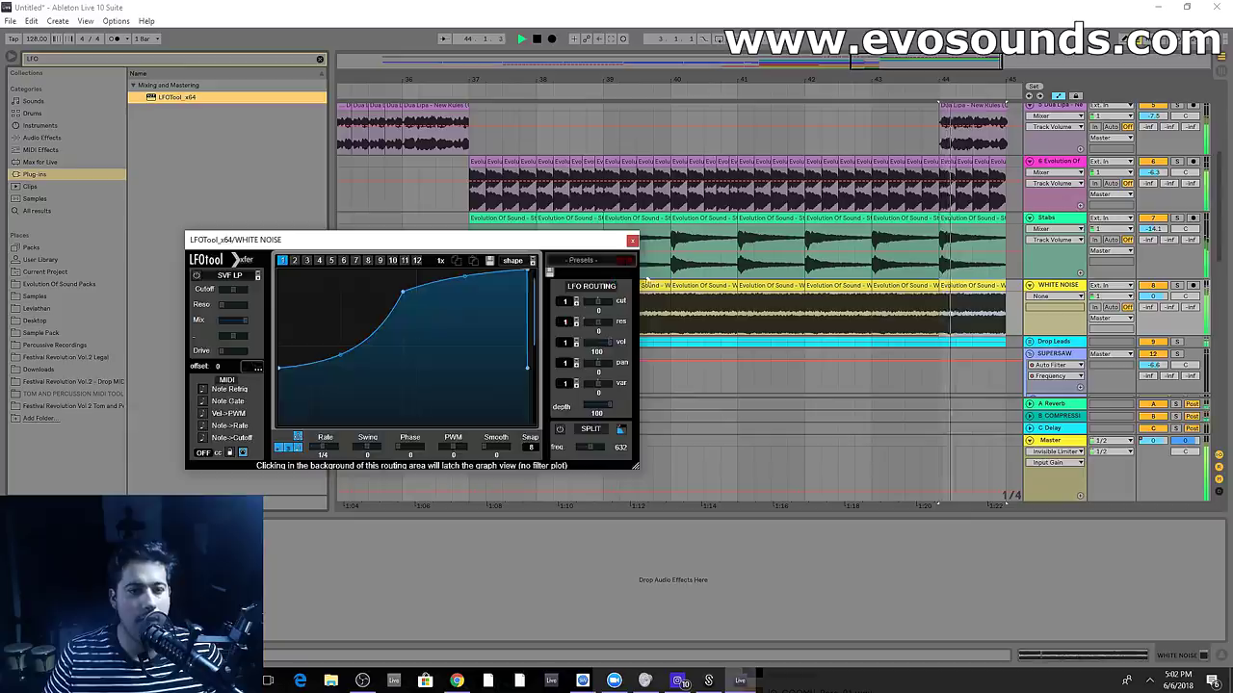
click(633, 241)
key(space)
Lower the WHITE NOISE track's volume to -30.4 dB while playing the transition into the drop
drag(1153, 296, 1153, 327)
click(385, 188)
key(space)
key(space)
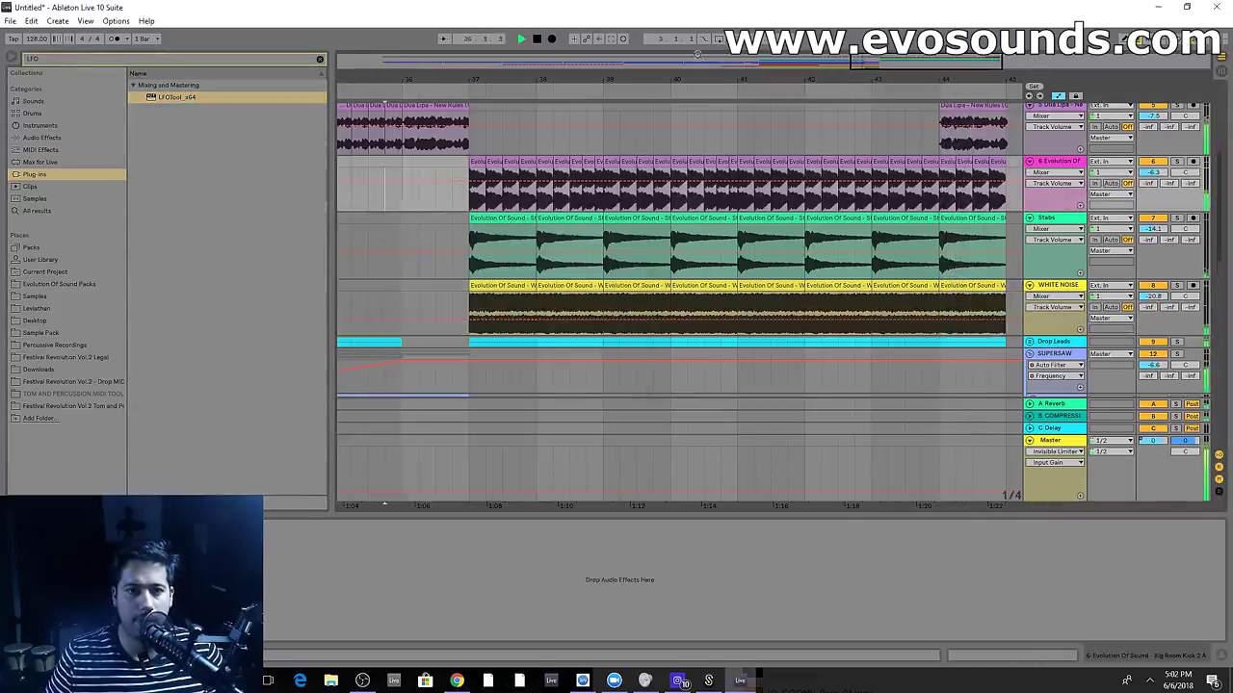
drag(646, 79, 649, 69)
drag(1161, 304, 1161, 327)
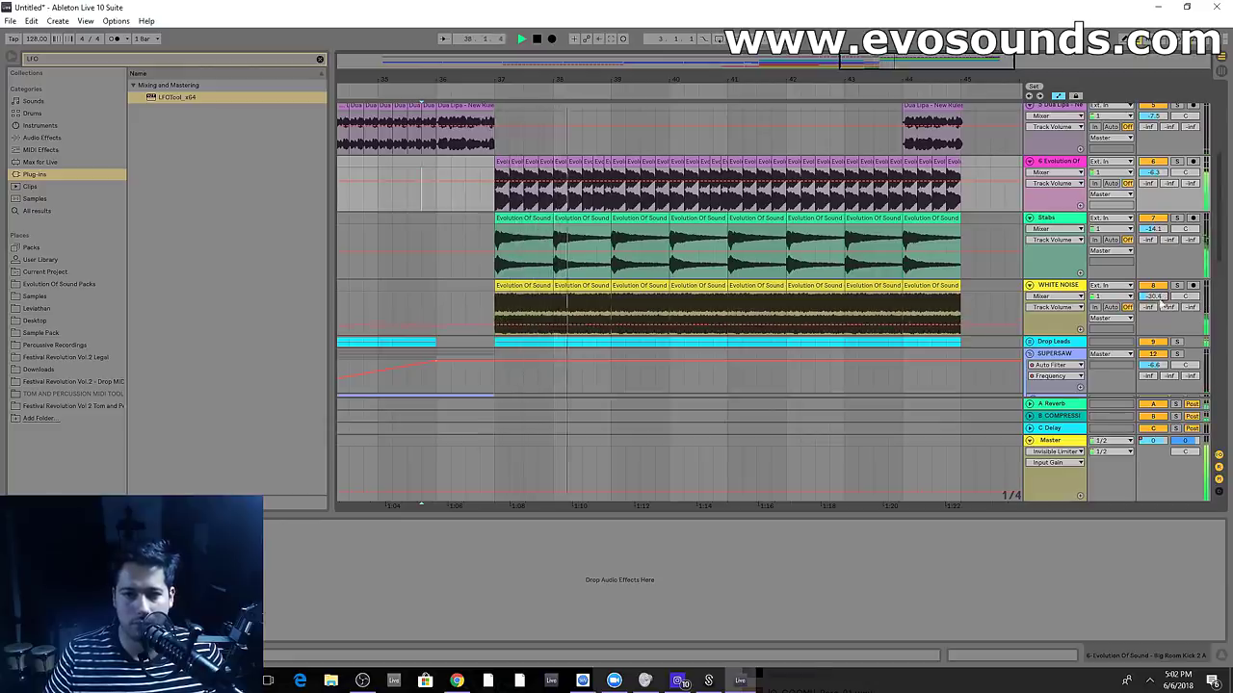
Insert an audio track named Atmosphere directly below the WHITE NOISE track
key(ctrl+t)
text(Atmosphere)
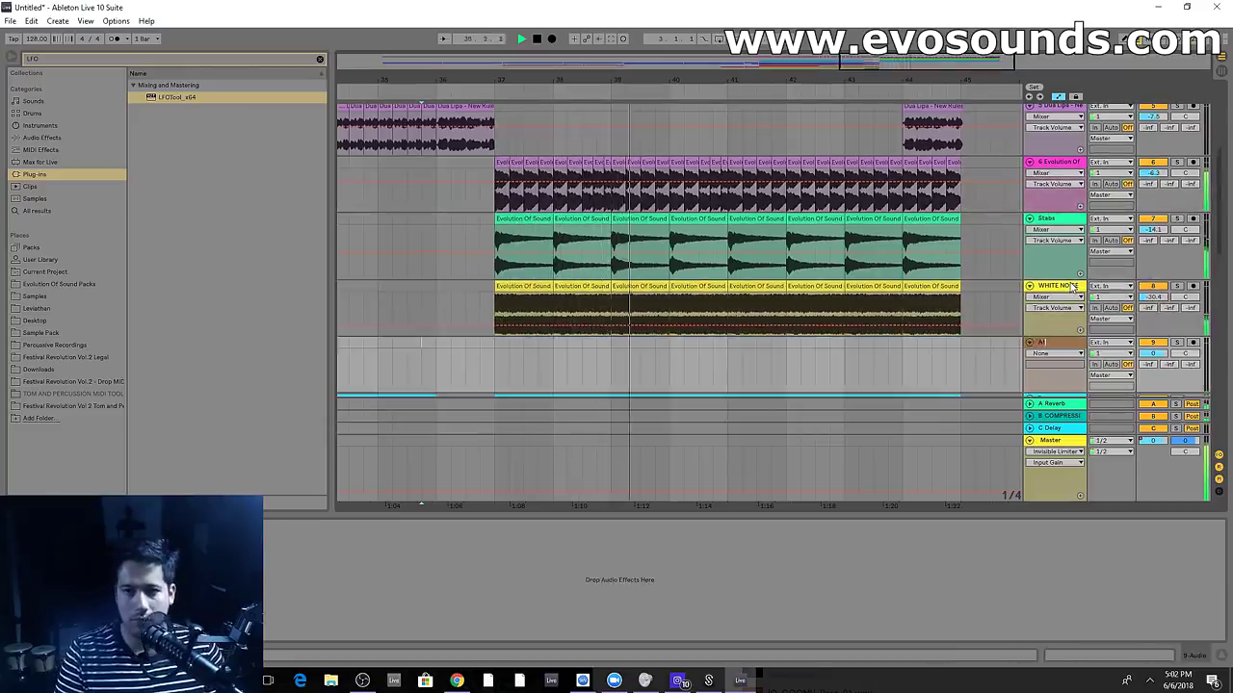
key(Return)
scroll(800, 290, up, 2)
key(space)
scroll(800, 290, down, 3)
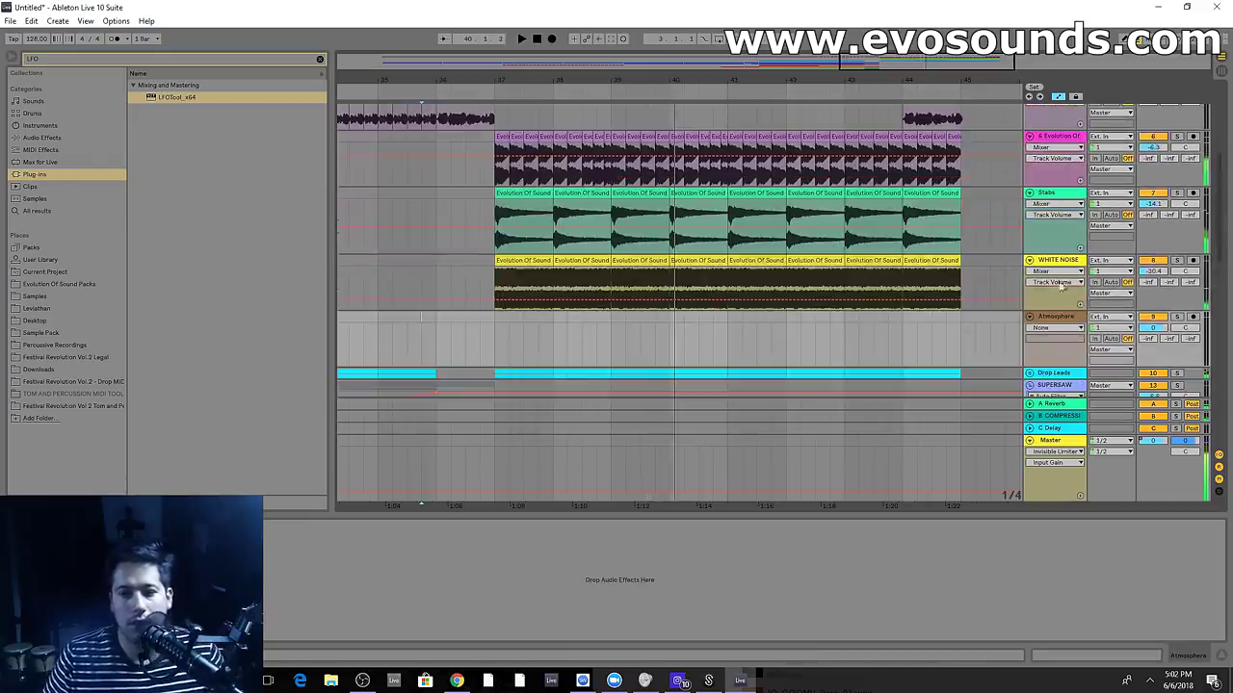
click(1073, 320)
Copy a New Rules acapella clip to bar 47 on the vocal track and play it
scroll(655, 203, up, 5)
drag(903, 59, 1045, 93)
click(701, 274)
key(ctrl+c)
click(834, 292)
key(ctrl+v)
key(space)
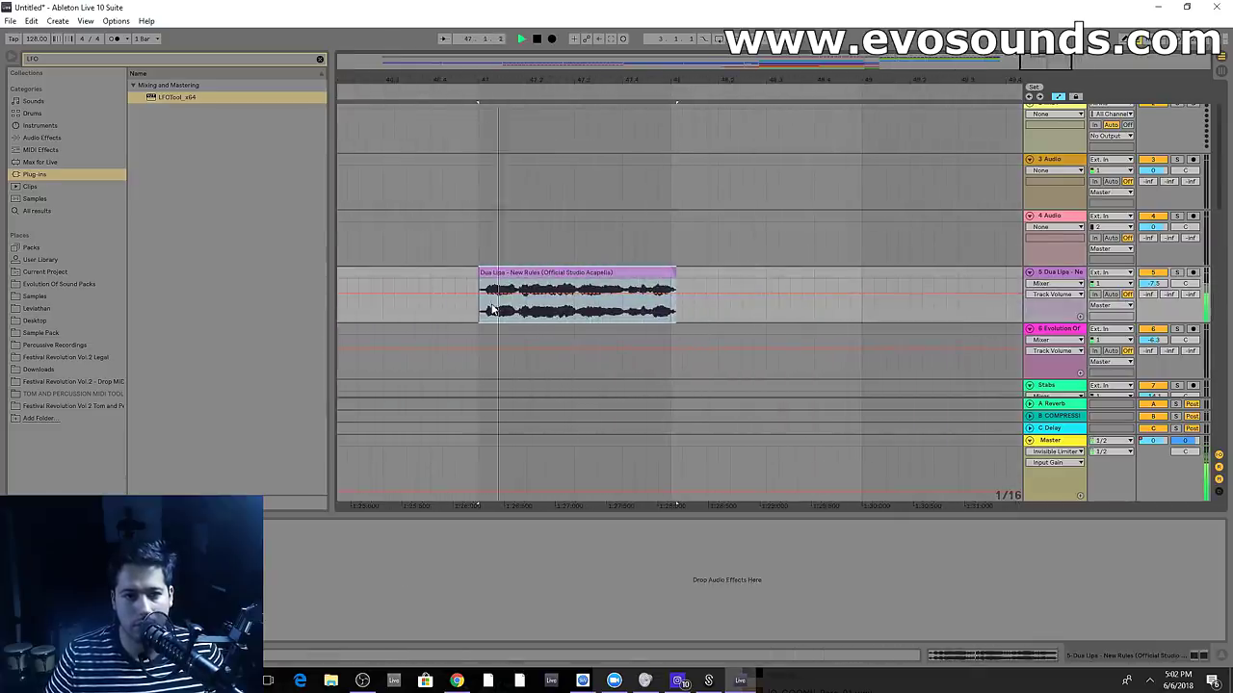
Mark a short slice of the bar 47 vocal and insert an audio track directly below the vocal track
drag(489, 310, 511, 310)
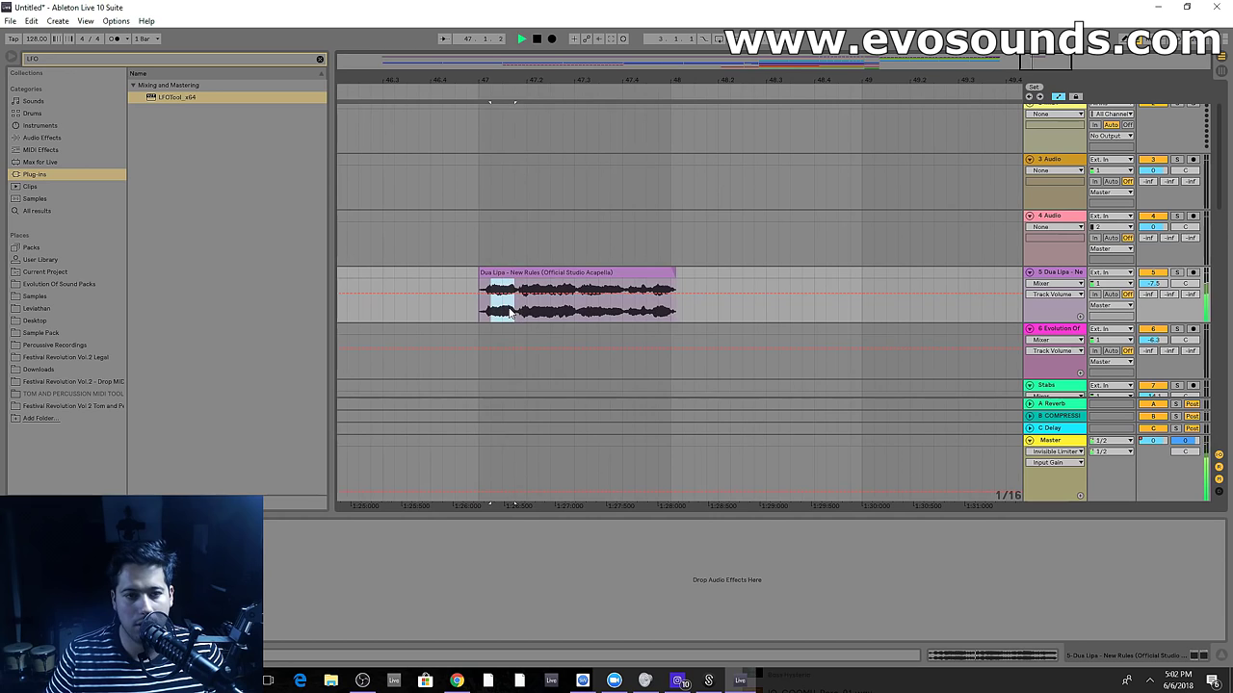
scroll(1015, 309, down, 2)
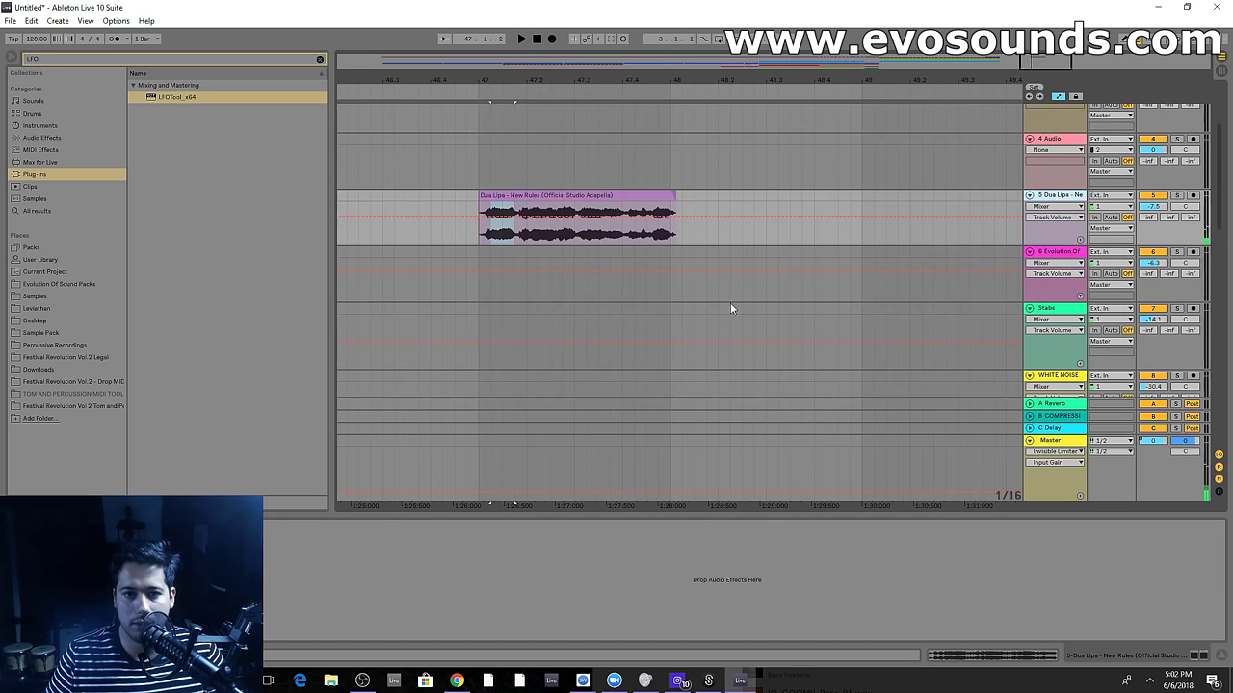
key(ctrl+t)
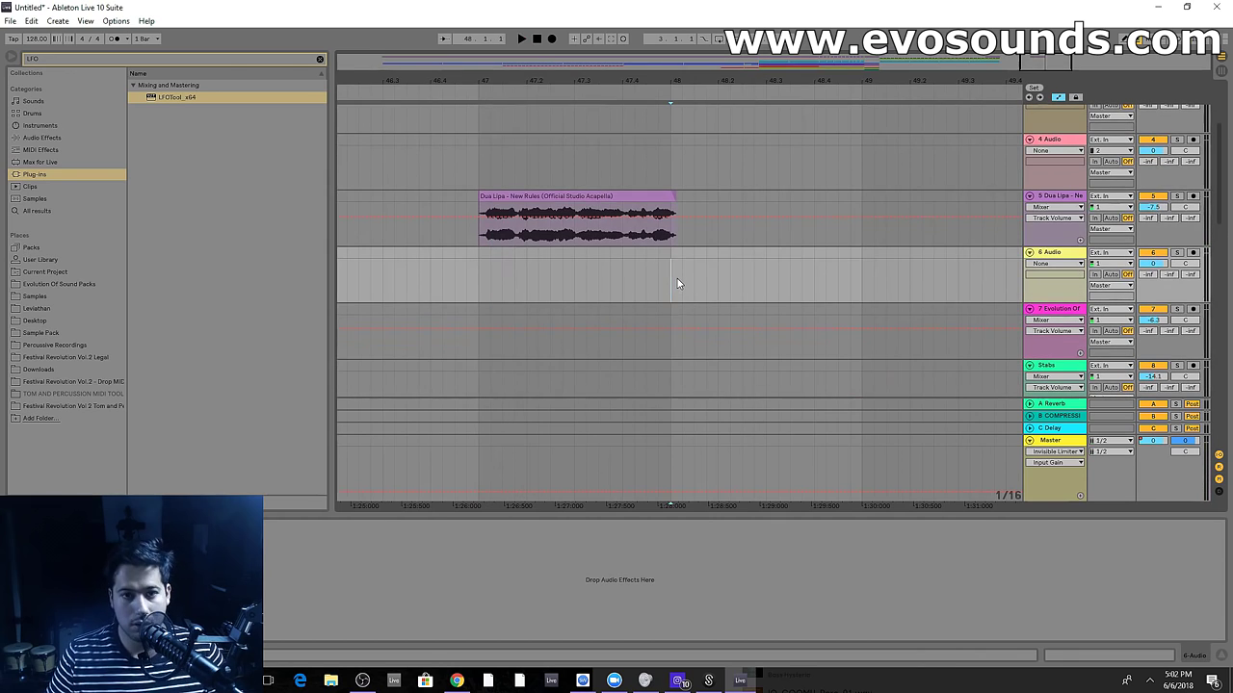
Hide the automation lanes, copy the short vocal slice to bar 48 on the new audio track, and extend it to an eighth note
drag(497, 237, 491, 237)
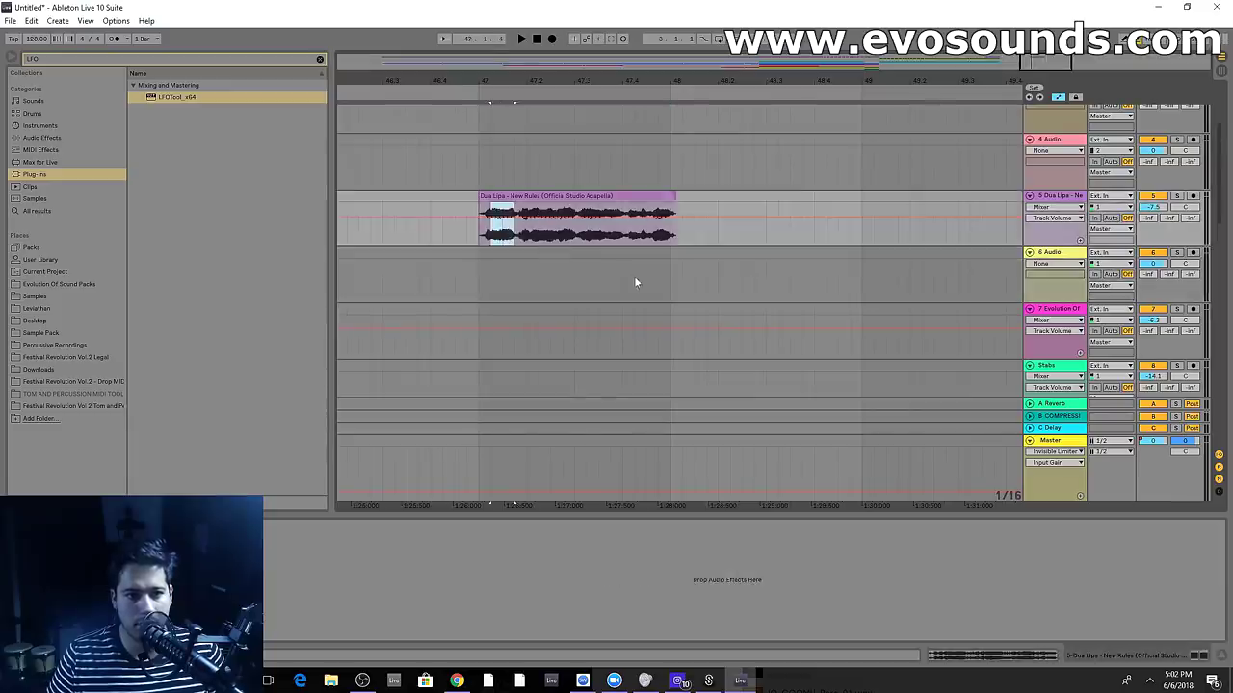
click(674, 292)
click(673, 269)
click(1058, 97)
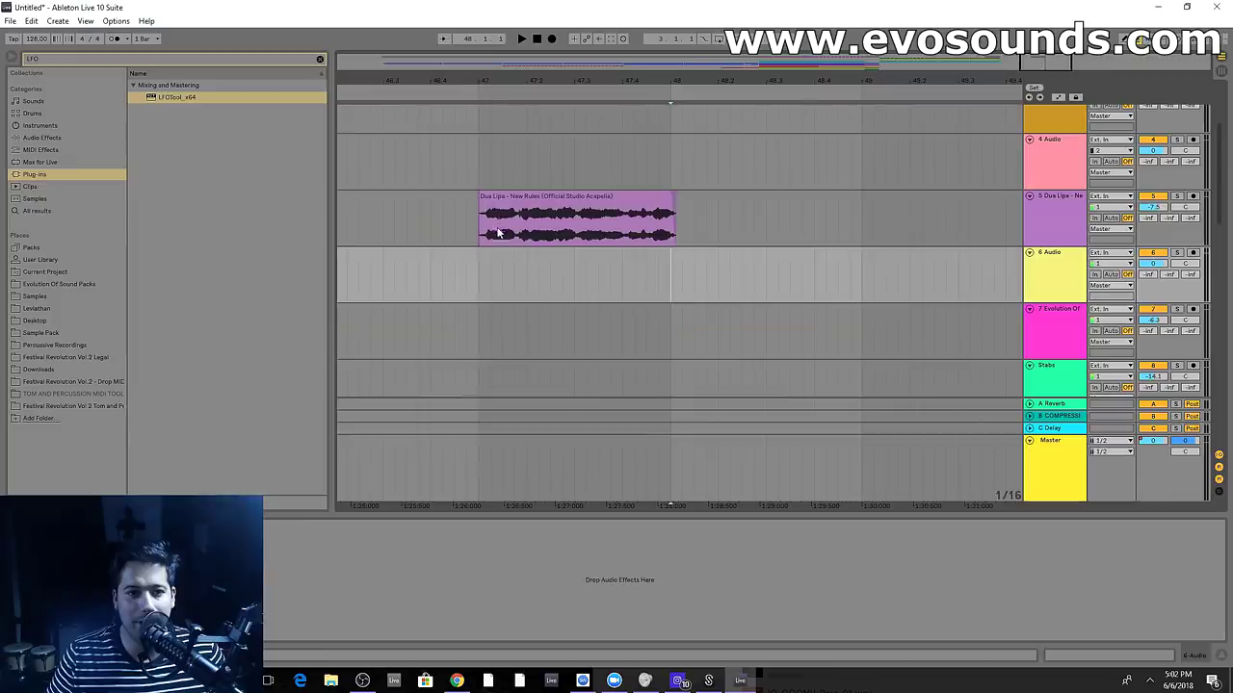
key(ctrl+c)
click(674, 275)
key(ctrl+v)
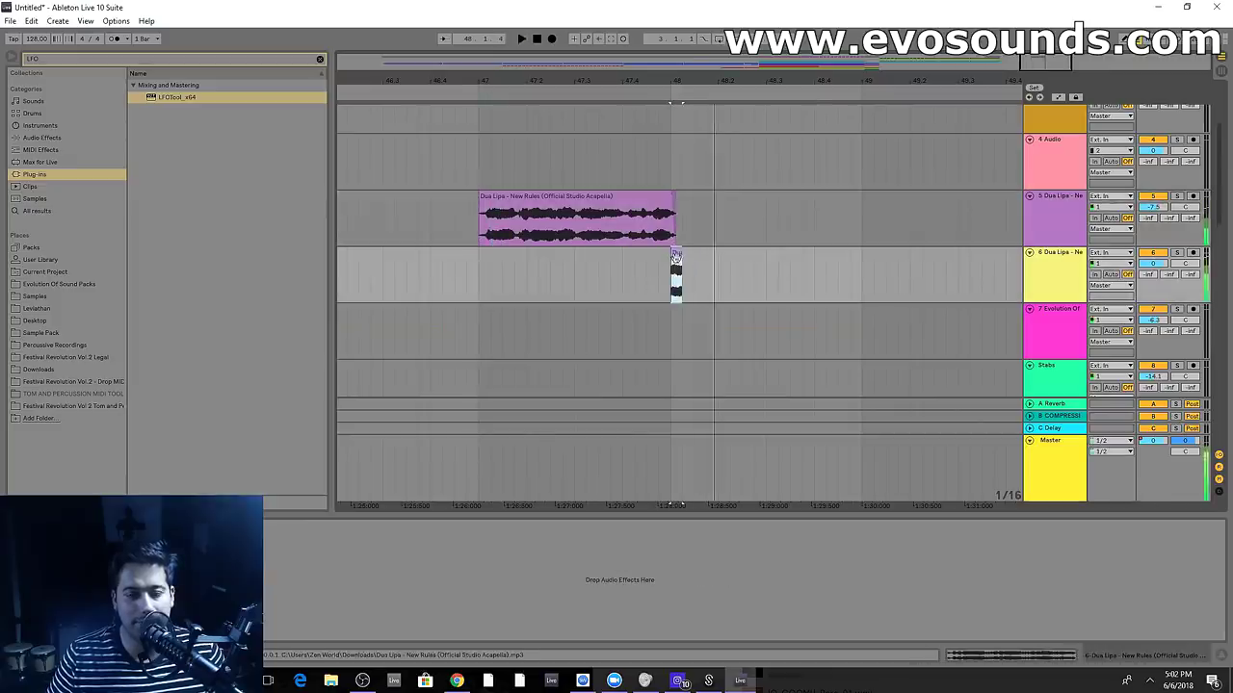
drag(681, 253, 695, 253)
key(space)
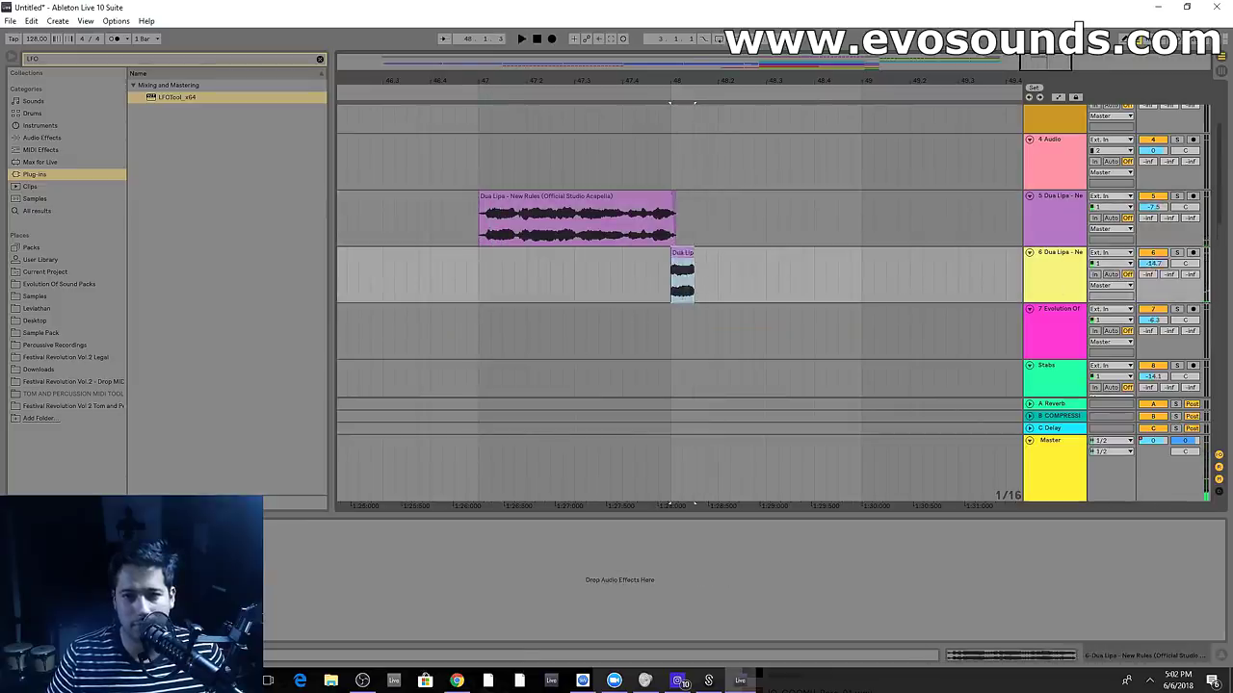
Duplicate the vocal slice back to back from bar 48 up to bar 52 and set its track volume to -23.2 dB
key(ctrl+d)
key(ctrl+d)
key(ctrl+d)
key(space)
key(ctrl+d)
key(ctrl+d)
key(ctrl+d)
key(ctrl+d)
key(ctrl+d)
key(ctrl+d)
key(ctrl+d)
key(ctrl+d)
key(ctrl+d)
key(ctrl+d)
key(ctrl+d)
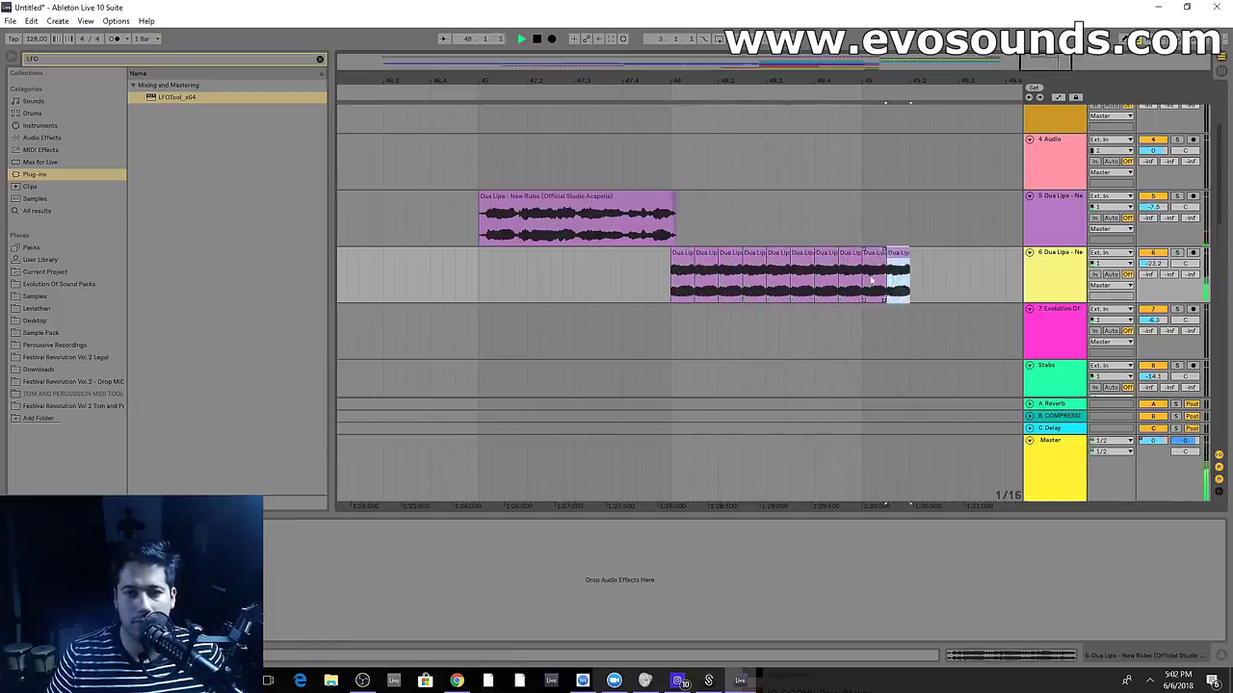
key(ctrl+d)
key(ctrl+d)
key(ctrl+d)
key(ctrl+d)
key(ctrl+d)
key(ctrl+d)
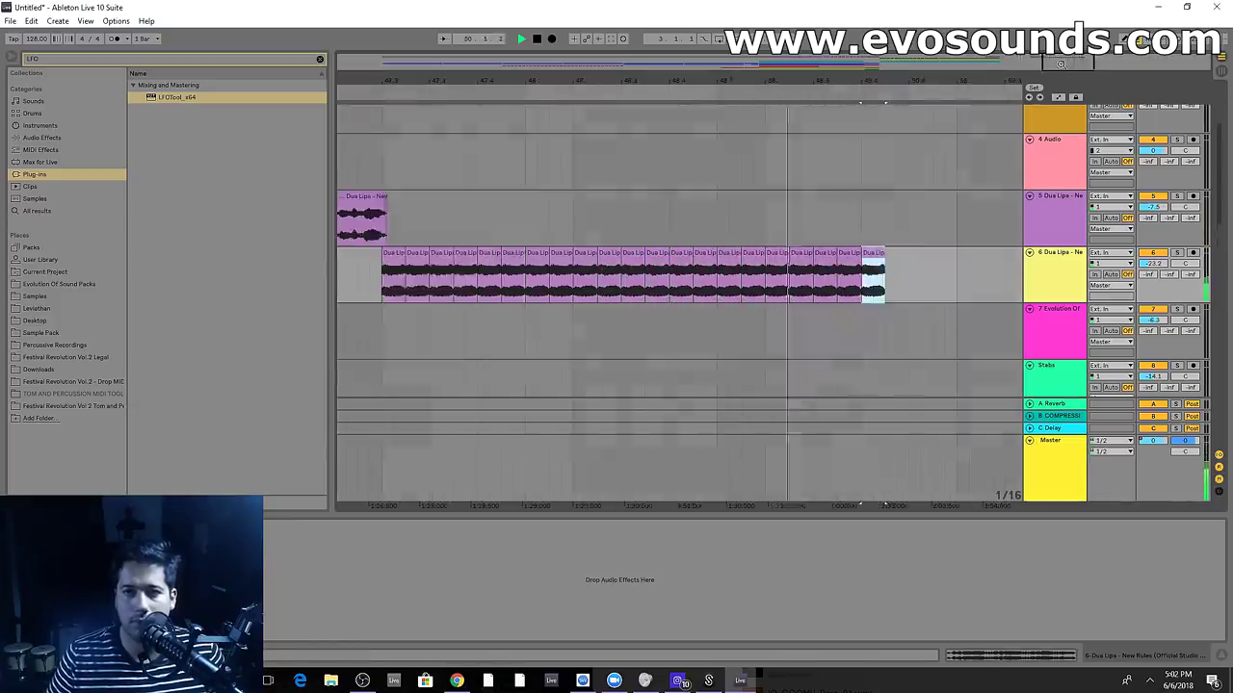
drag(1060, 63, 1056, 54)
key(ctrl+d)
key(ctrl+d)
key(ctrl+d)
key(ctrl+d)
key(ctrl+d)
key(ctrl+d)
key(ctrl+d)
key(ctrl+d)
key(ctrl+d)
key(ctrl+d)
key(ctrl+d)
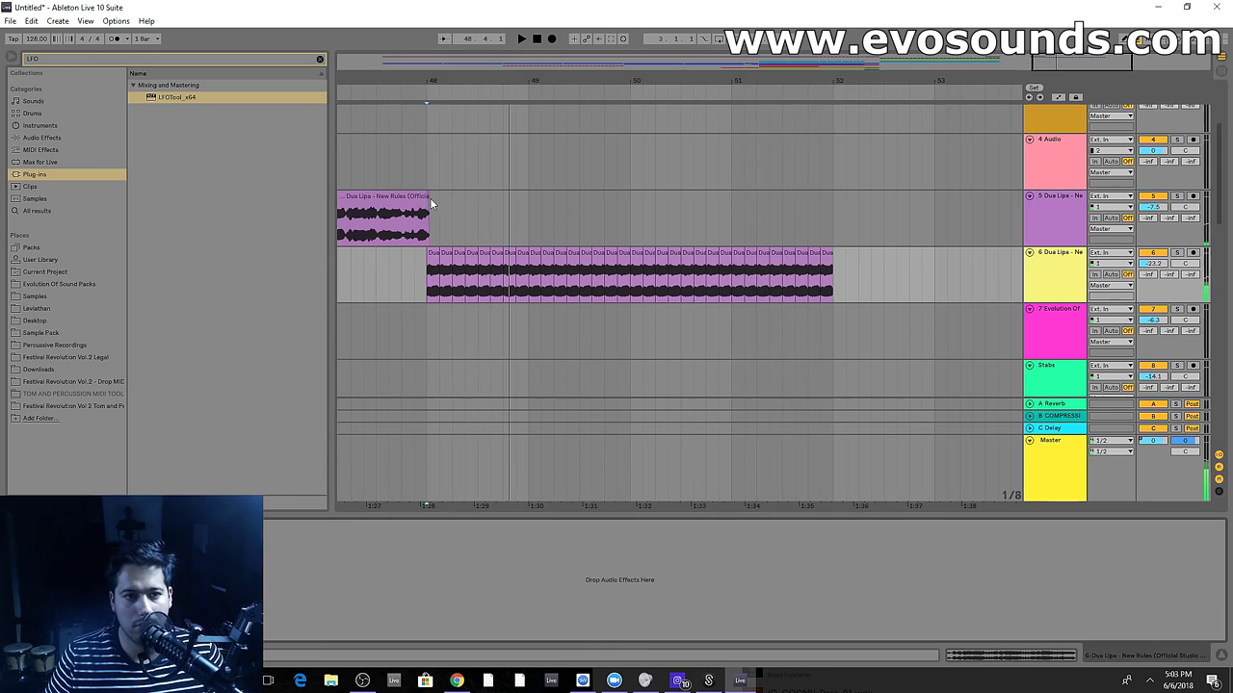
Trim the end of the bar 47 vocal clip to bar 48 and add a Reverb at 100 % dry/wet to the sliced vocal's track
drag(430, 203, 426, 198)
key(space)
double_click(1046, 263)
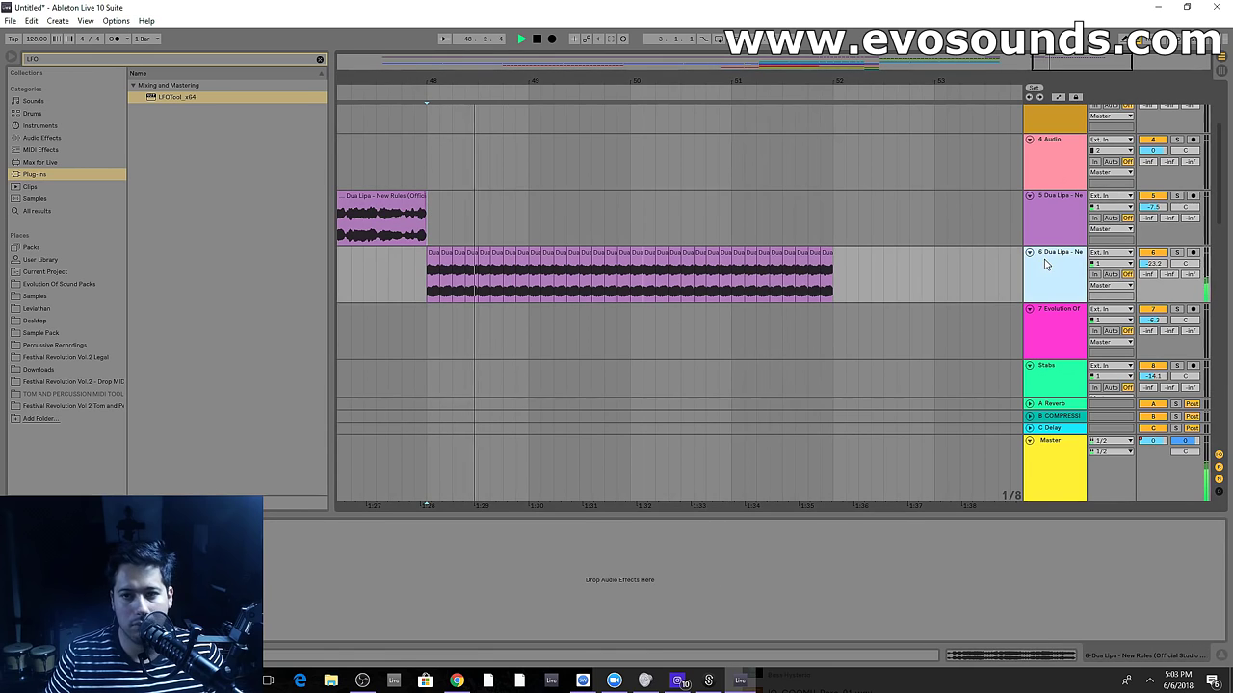
click(70, 136)
click(319, 58)
text(rever)
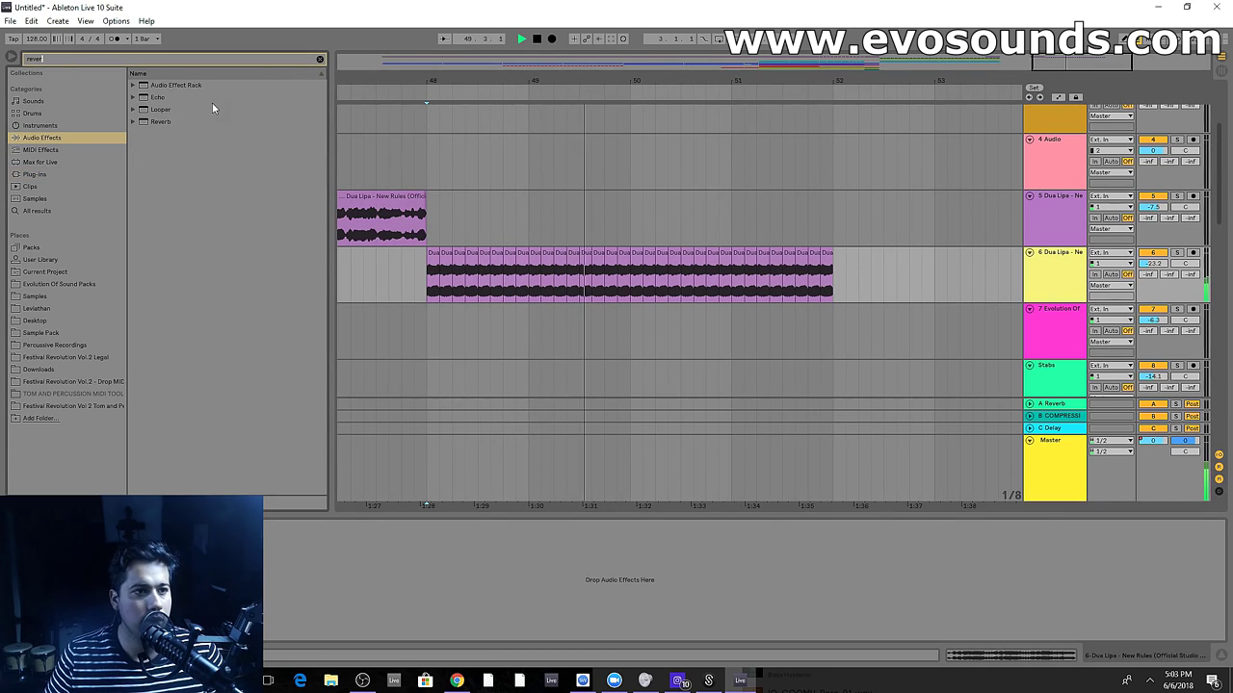
double_click(160, 121)
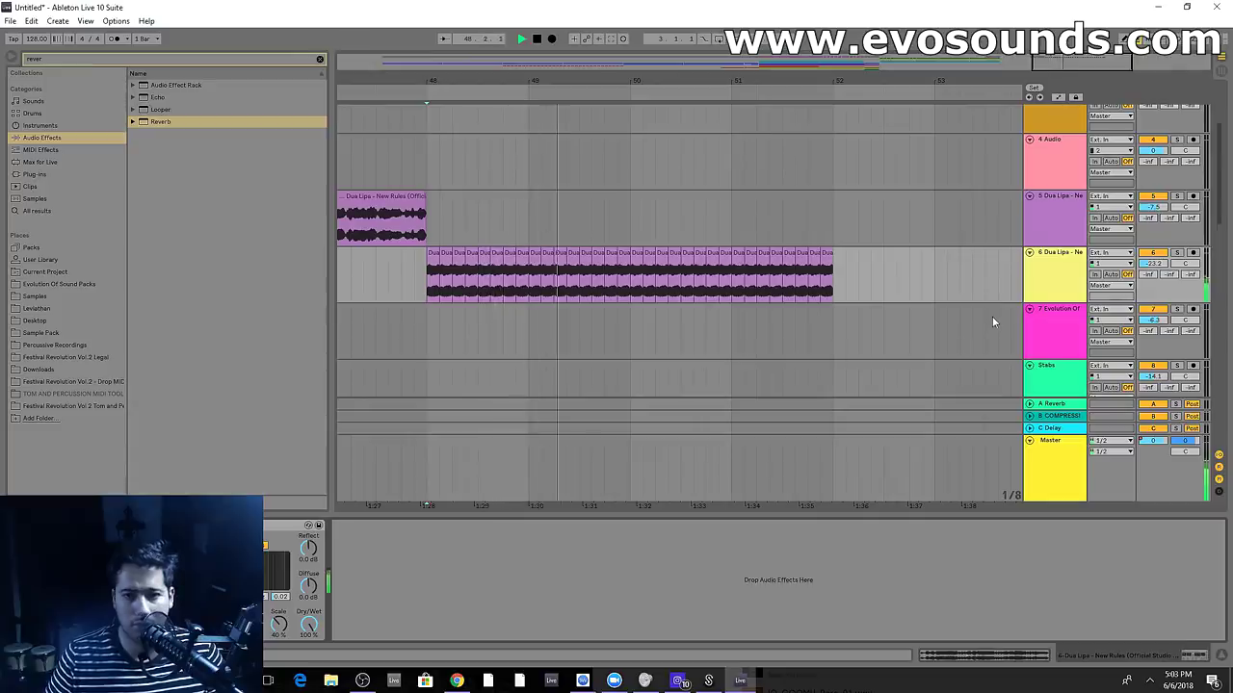
click(1043, 289)
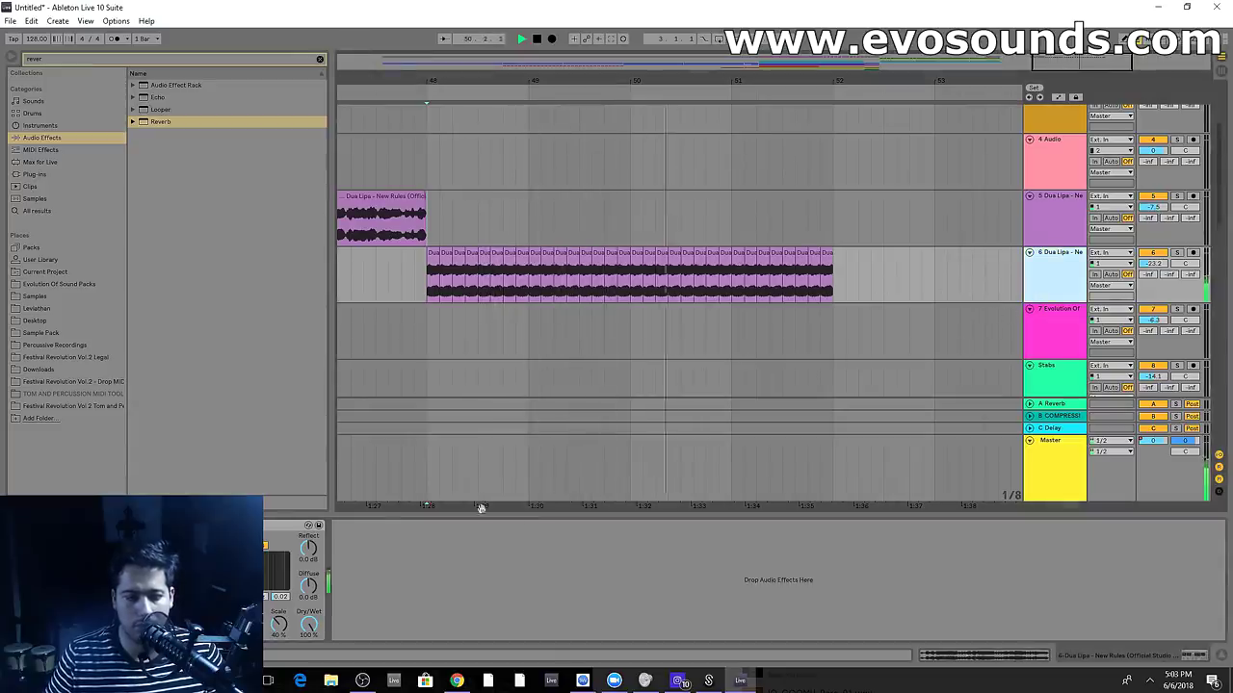
Raise the Reverb's chorus setting to 1.47 and add an EQ Eight rolling off the lows and highs of the sliced vocal
click(1153, 263)
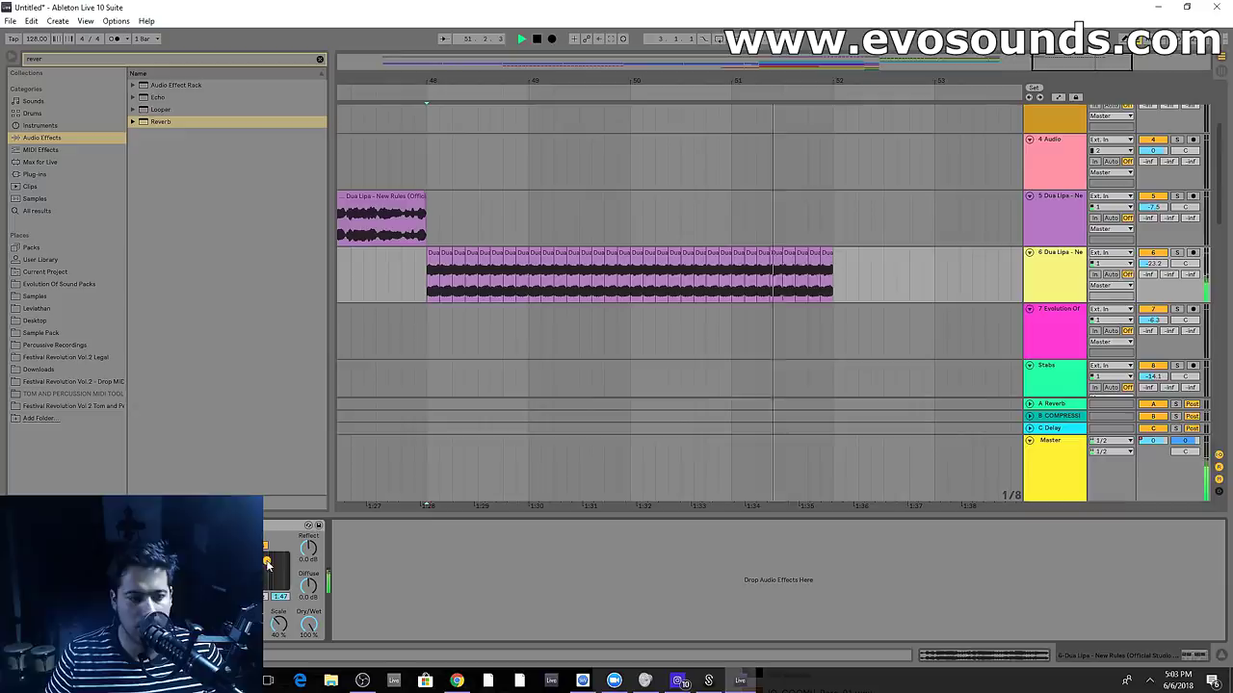
drag(834, 292, 464, 274)
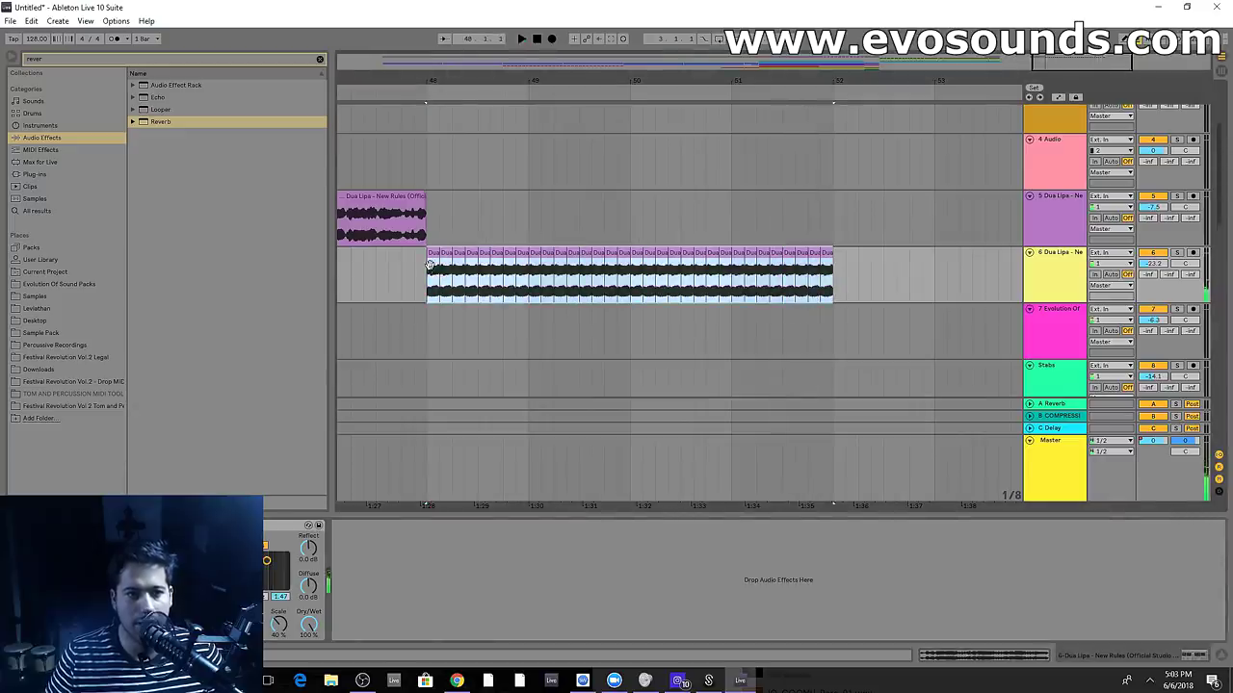
click(319, 59)
text(EQ)
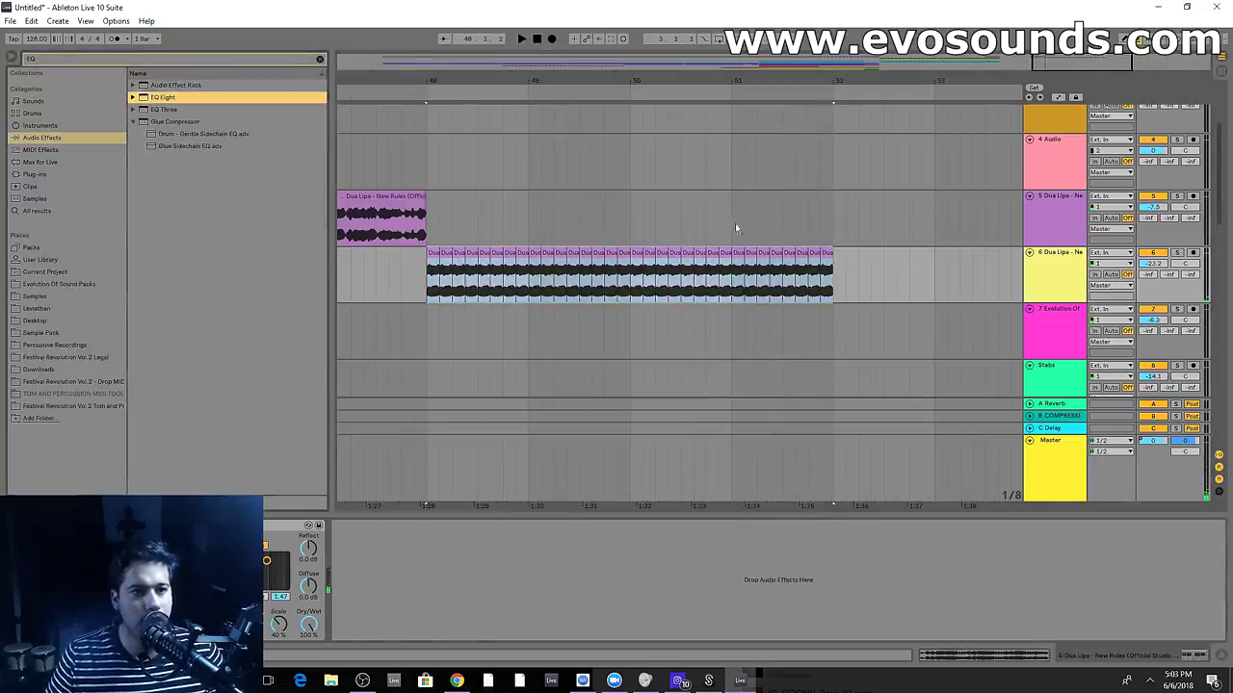
key(space)
click(409, 625)
click(410, 575)
click(588, 634)
Freeze and flatten the sliced vocal's track, and consolidate the slices and reverb tail from bar 48 into one clip
right_click(1056, 263)
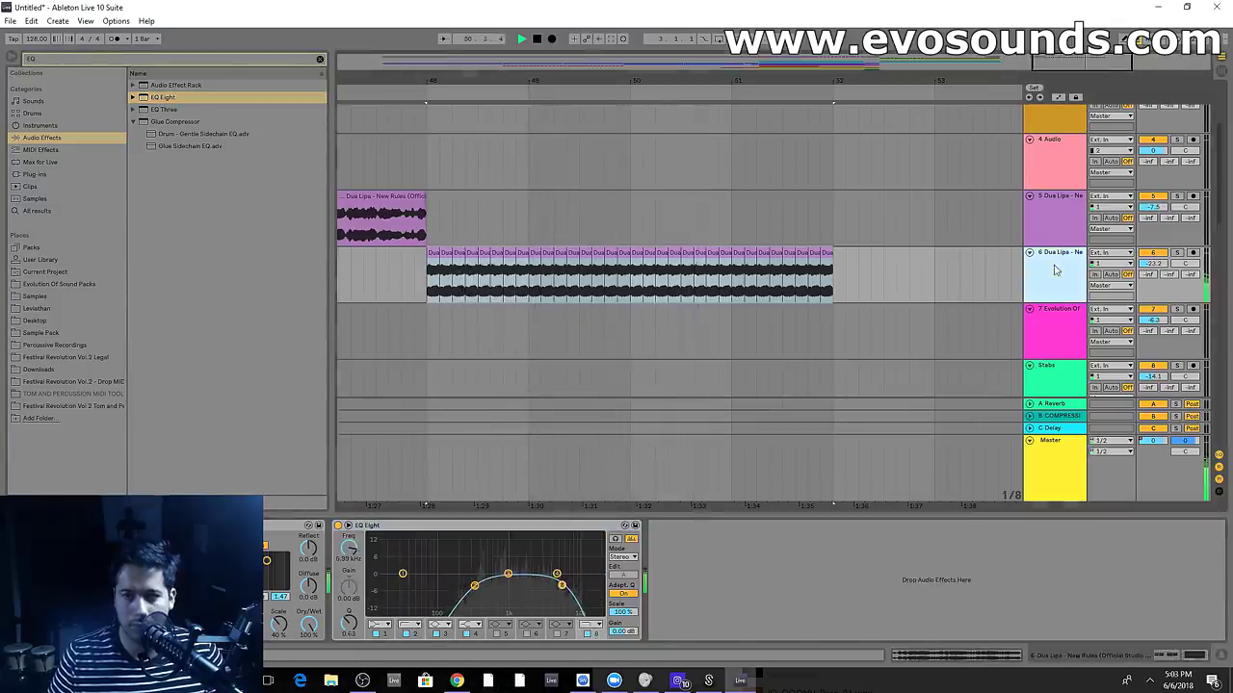
click(1094, 336)
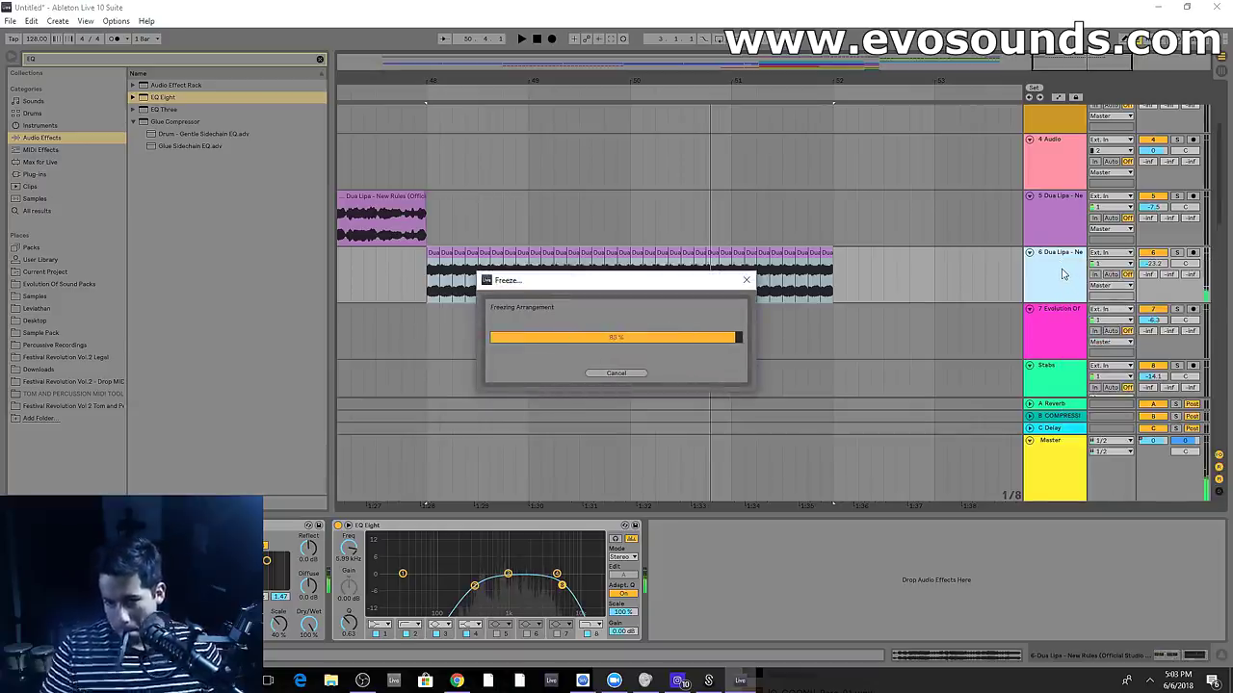
right_click(1063, 275)
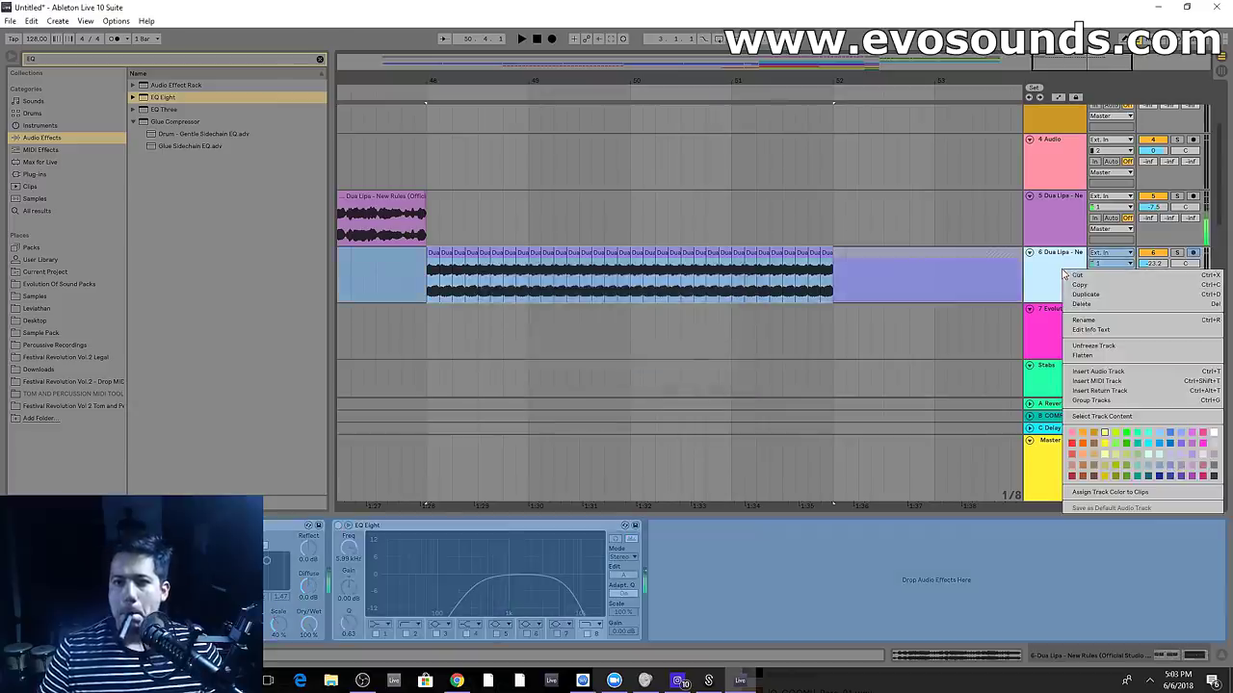
click(1105, 356)
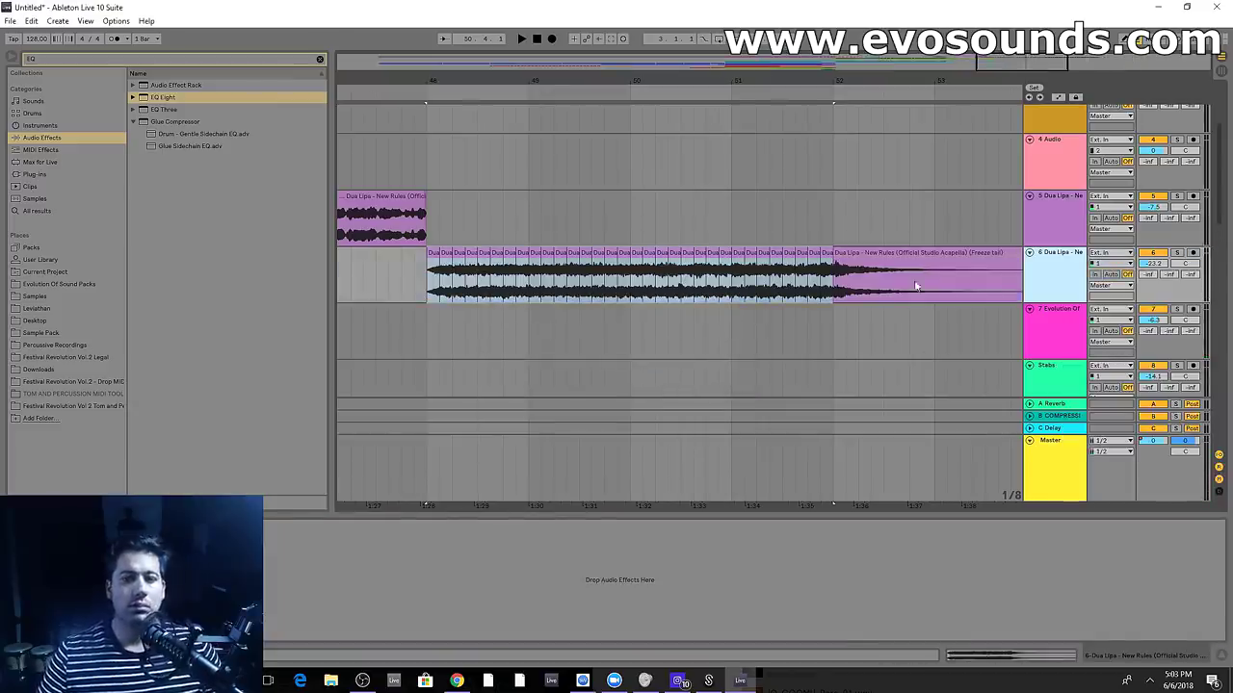
click(434, 272)
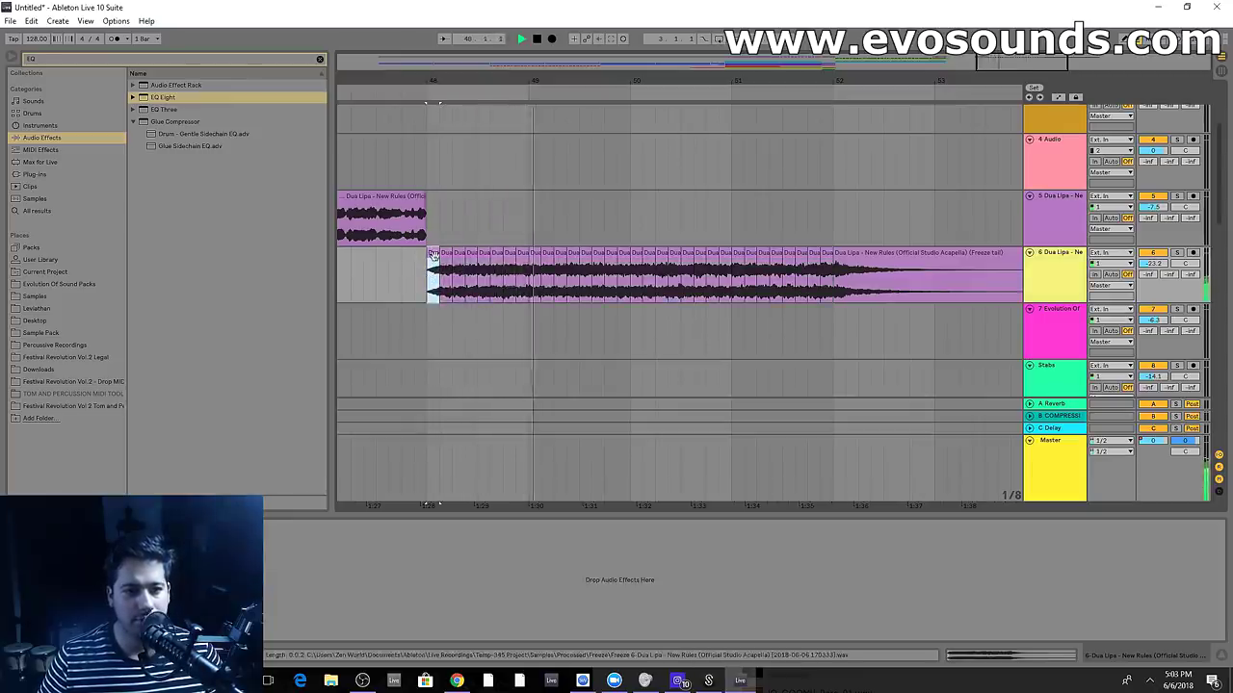
drag(426, 279, 1041, 282)
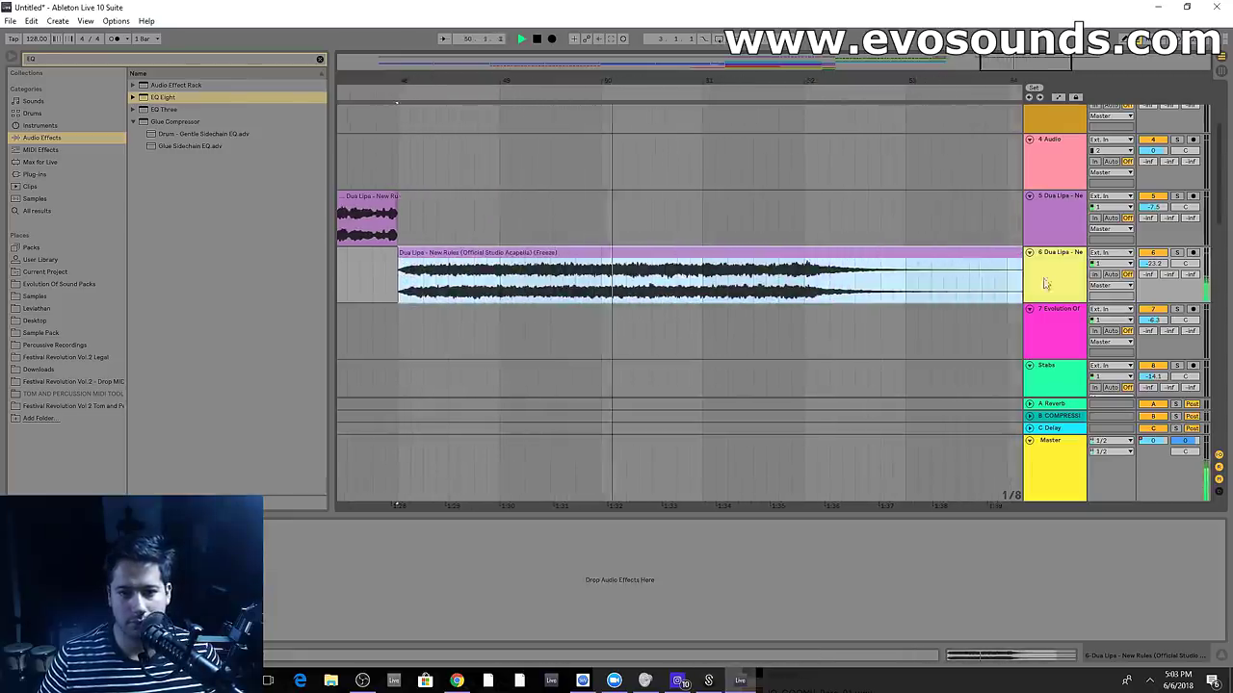
Copy a two-bar section of the consolidated vocal to bar 37 on the Atmosphere track, duplicate it, and set the volume to -24.0 dB
scroll(807, 265, down, 6)
key(space)
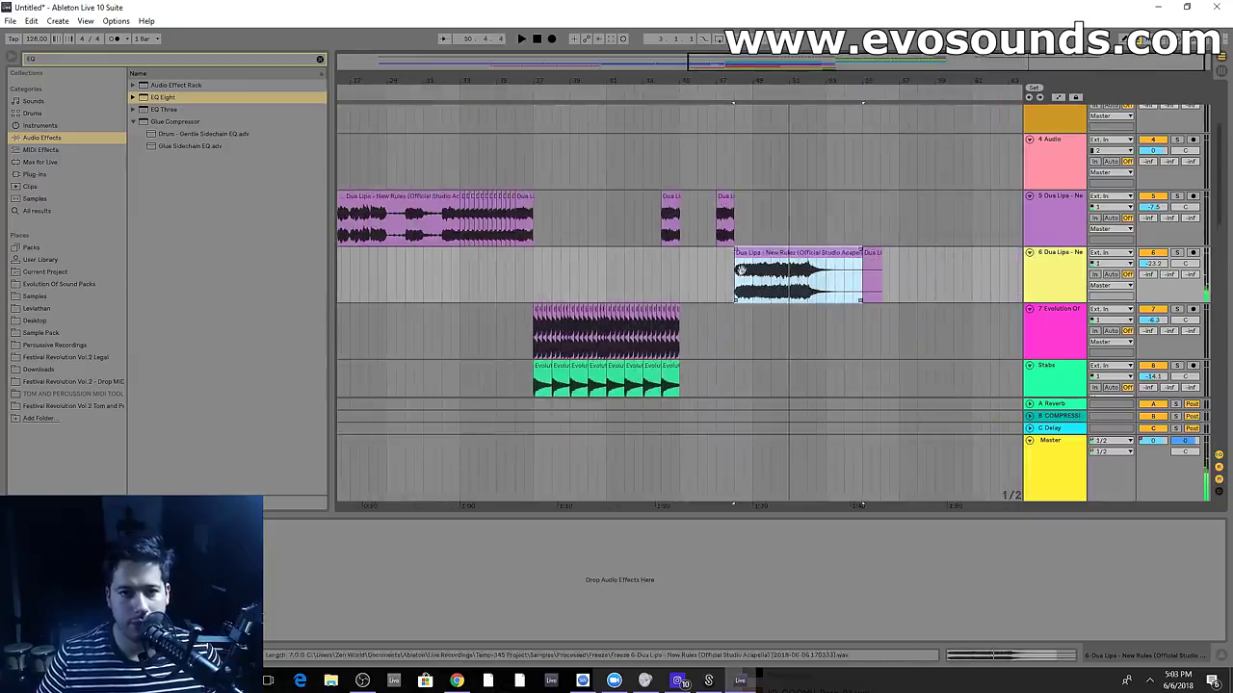
scroll(639, 322, down, 5)
scroll(639, 321, down, 3)
drag(891, 264, 730, 264)
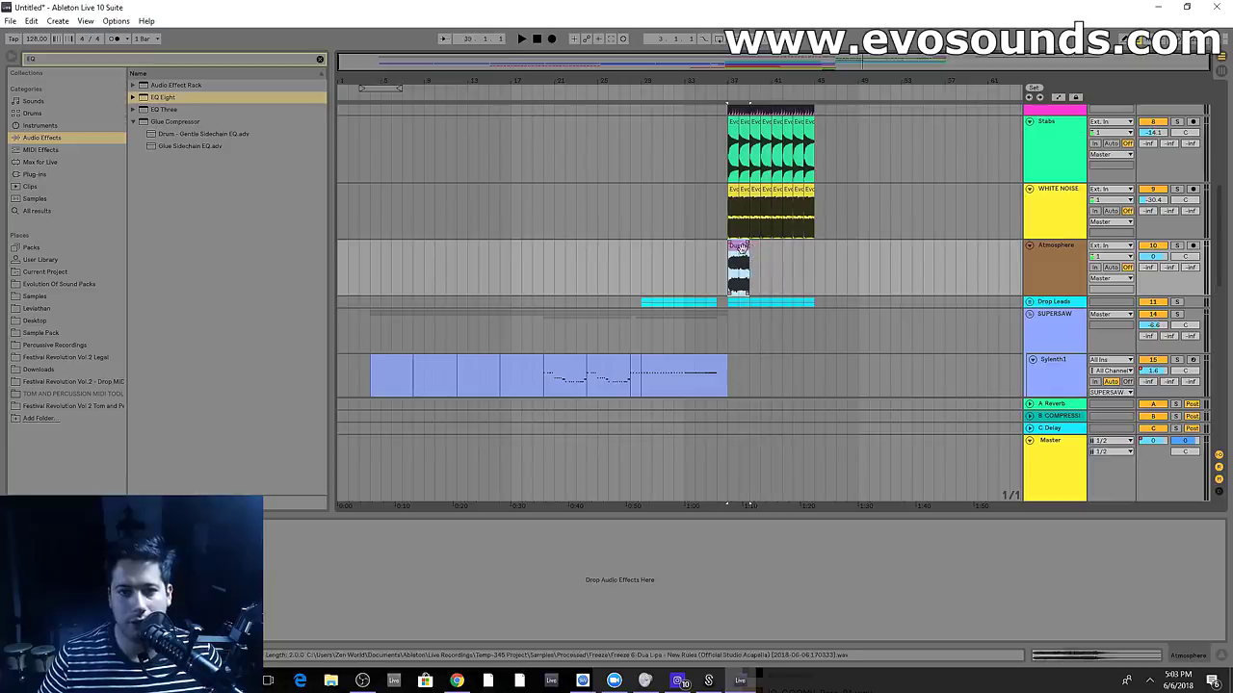
click(734, 249)
key(space)
mouse_move(1146, 257)
mouse_down()
mouse_move(1145, 277)
mouse_move(1145, 262)
mouse_up()
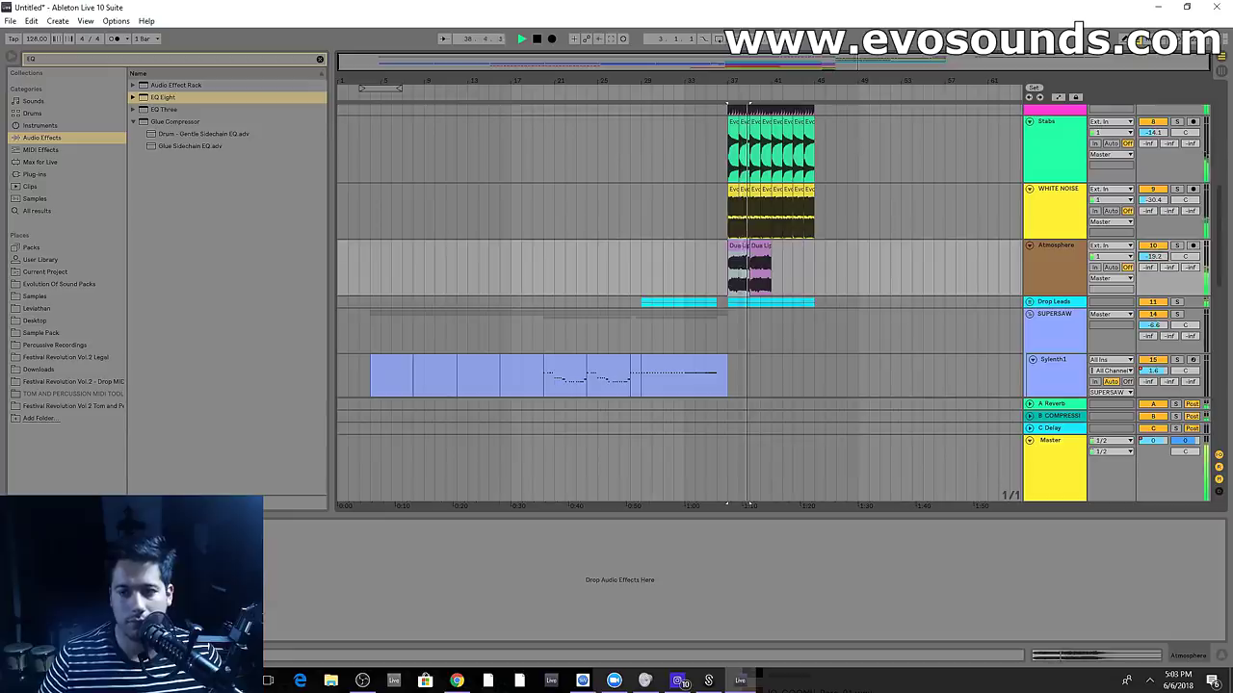
Add LFOTool to the Atmosphere track and shape its volume curve into a sidechain duck at a 1/4 rate
click(55, 174)
click(320, 60)
text(LFO)
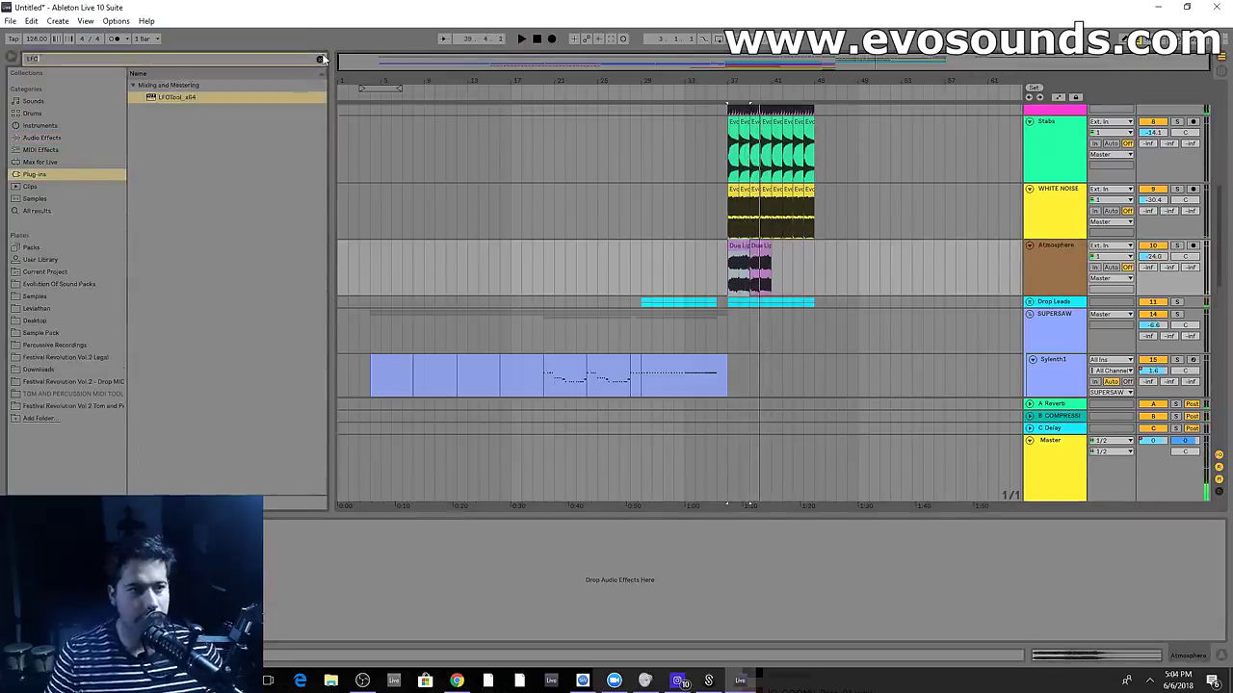
click(182, 99)
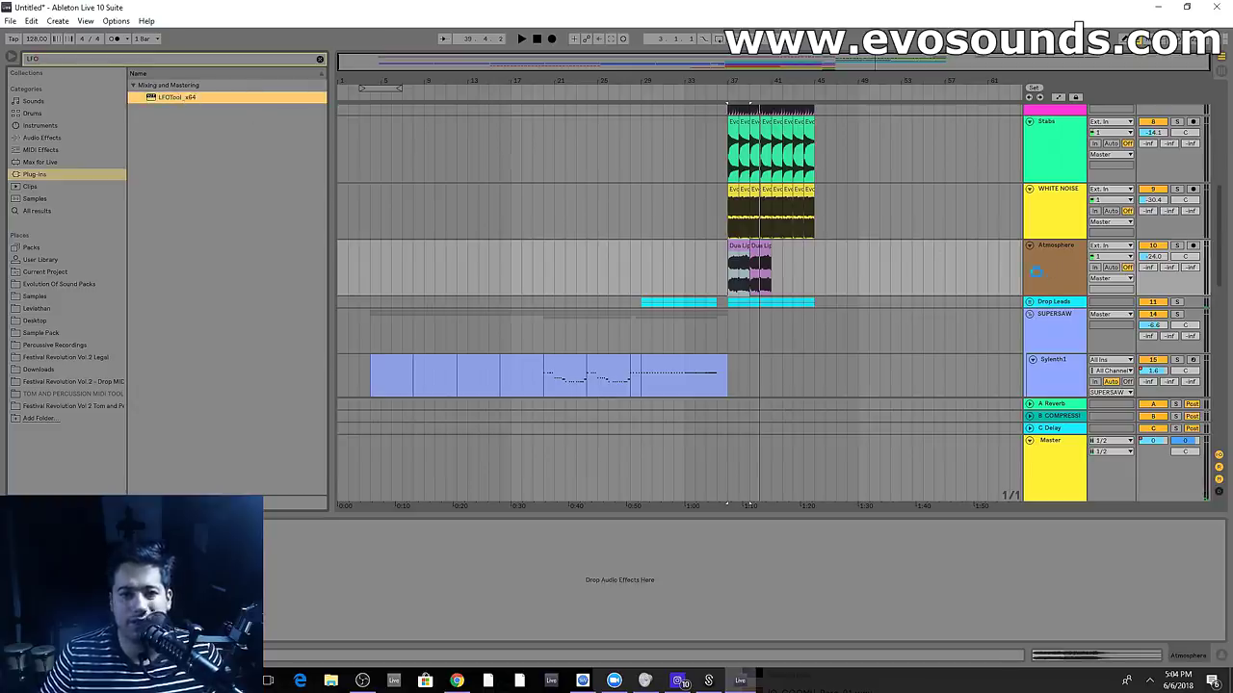
key(space)
drag(402, 301, 409, 278)
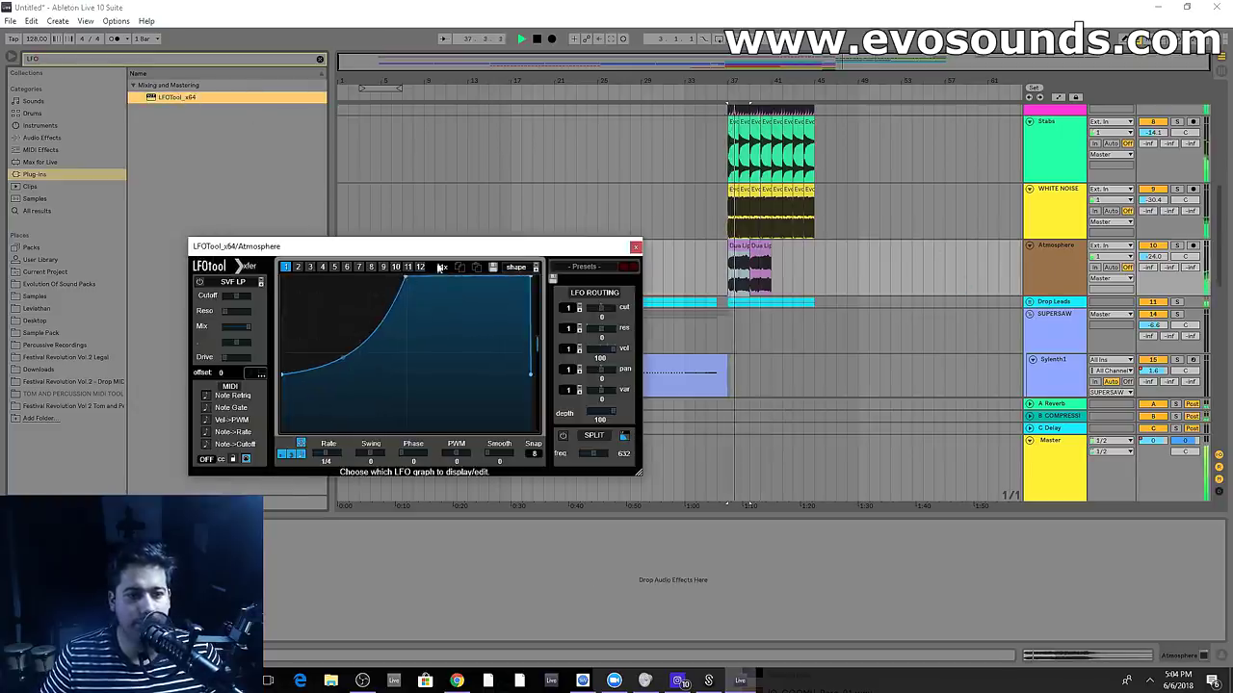
click(633, 245)
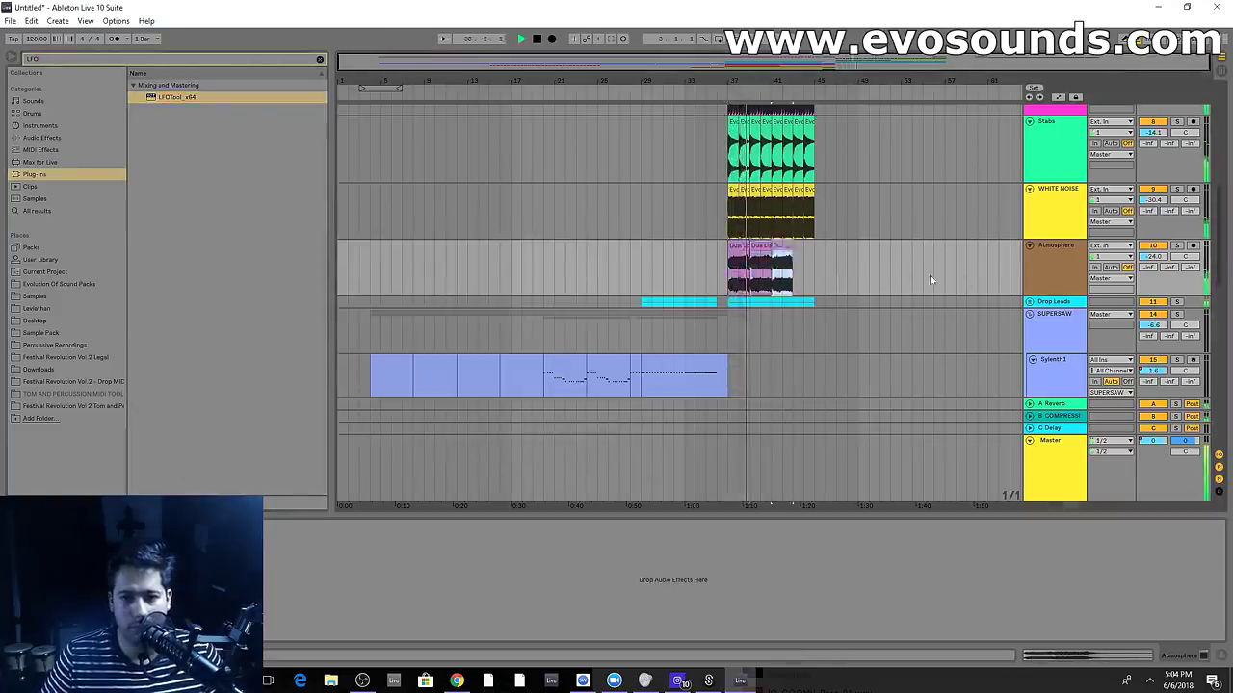
Fill the Atmosphere track with duplicated vocal clips up to bar 45 and set its volume to -20.6 dB
drag(1153, 257, 1153, 250)
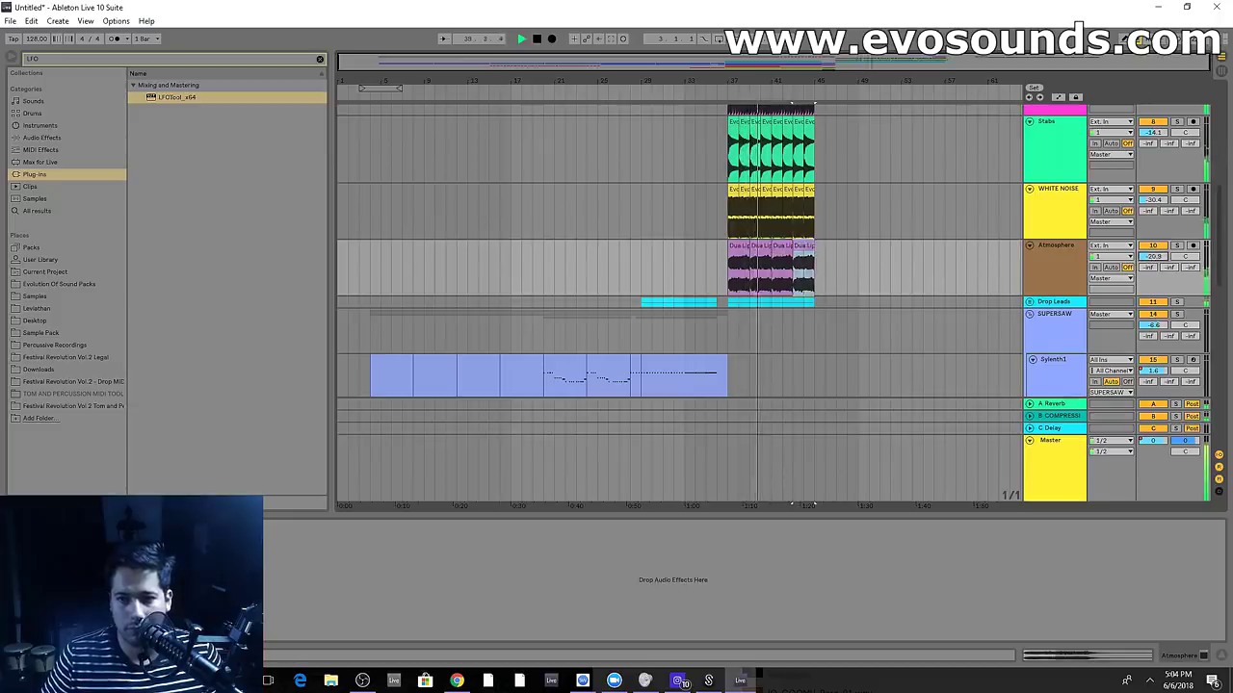
click(639, 246)
key(space)
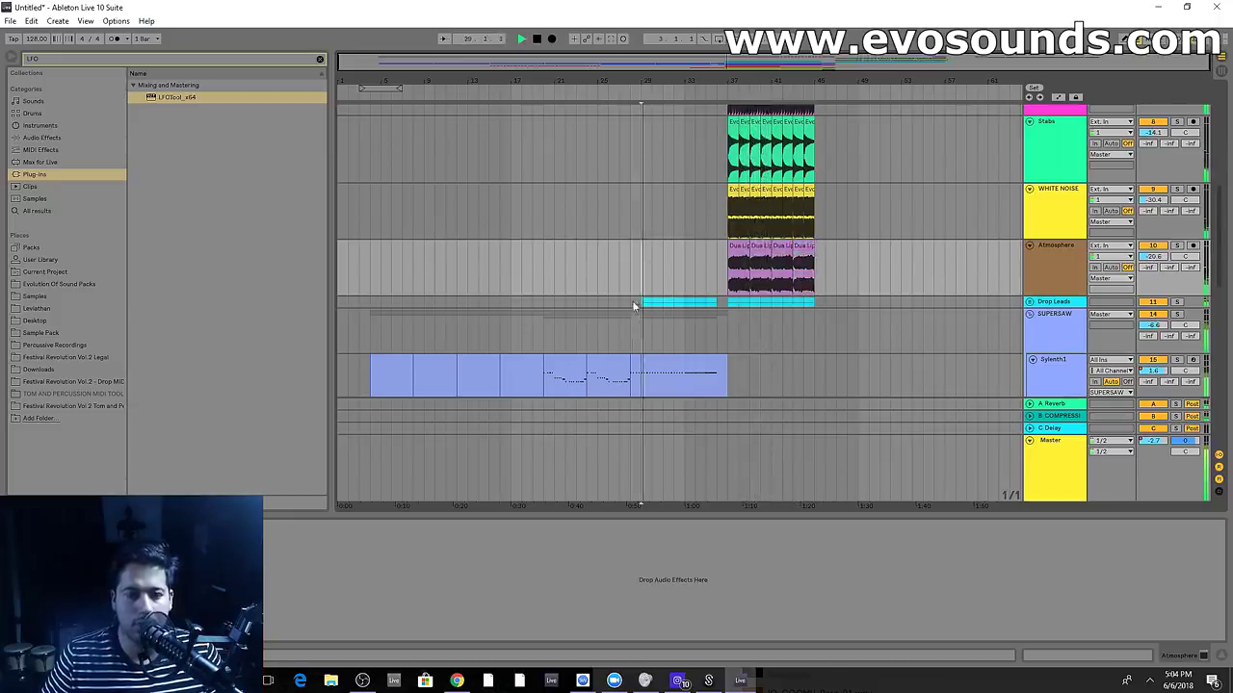
Add a Glue Compressor to the Snare Build track holding the FR2 Snare Roll 04 clip
scroll(638, 313, down, 1)
drag(742, 513, 749, 597)
scroll(803, 402, up, 4)
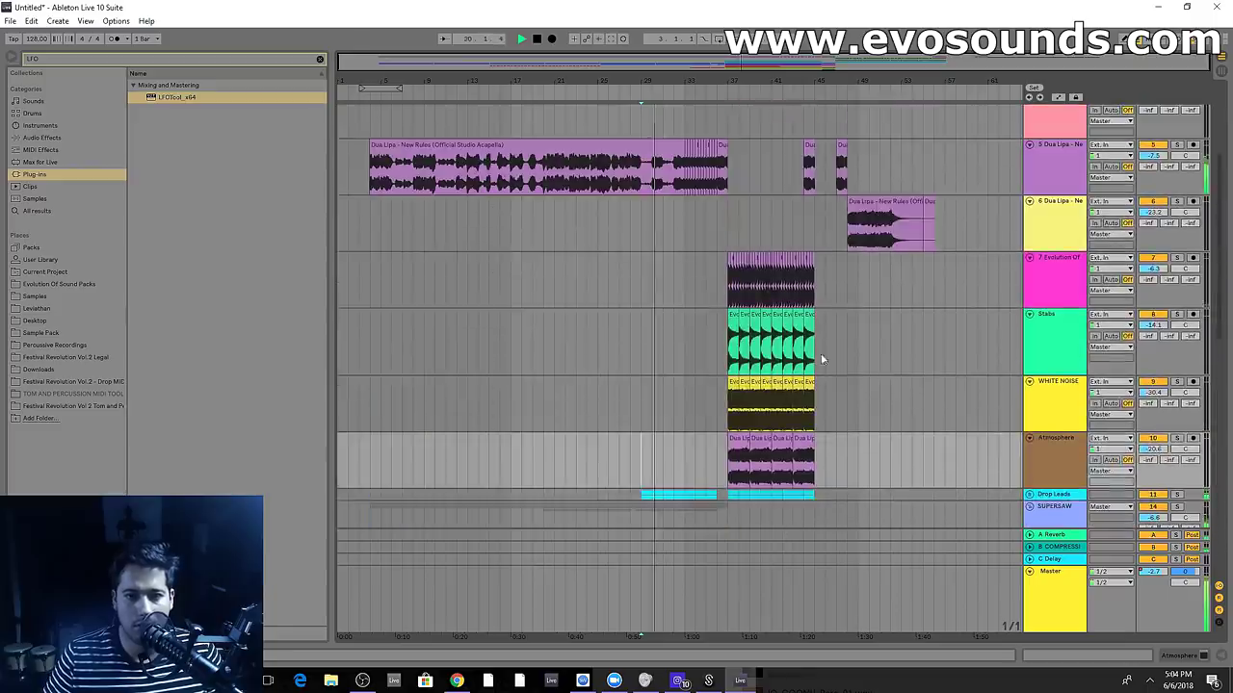
click(881, 204)
drag(587, 81, 453, 121)
scroll(836, 346, down, 6)
scroll(612, 311, down, 2)
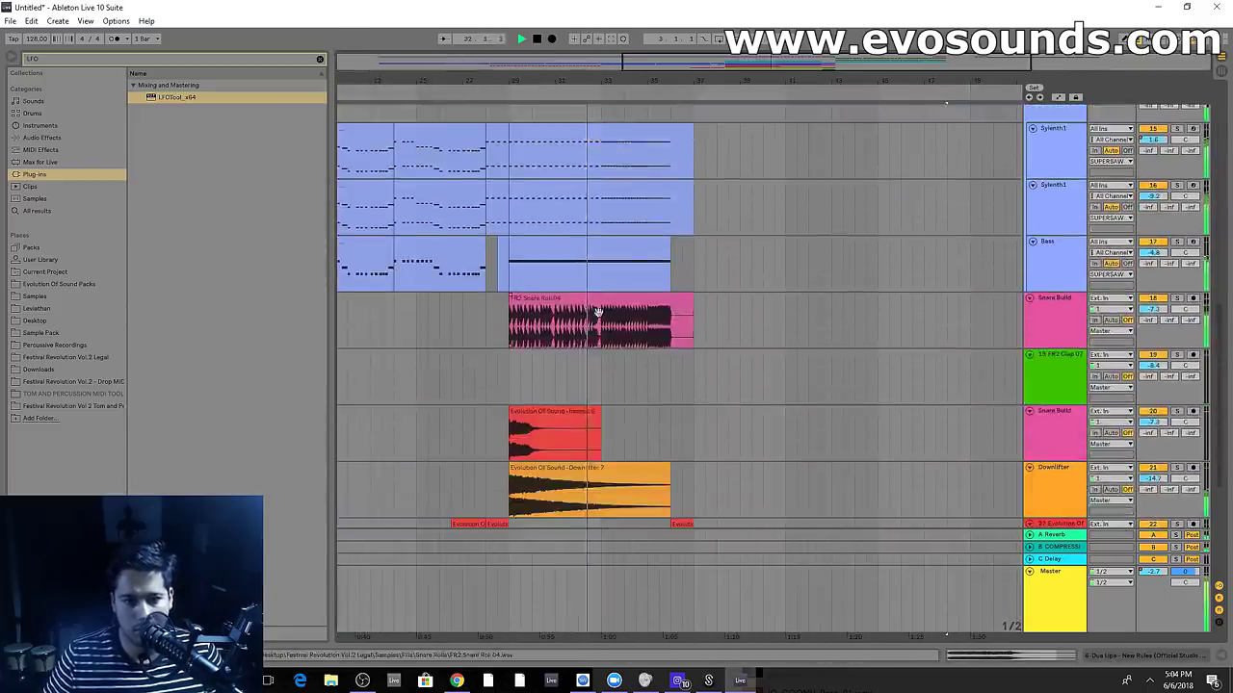
click(809, 342)
scroll(987, 277, down, 2)
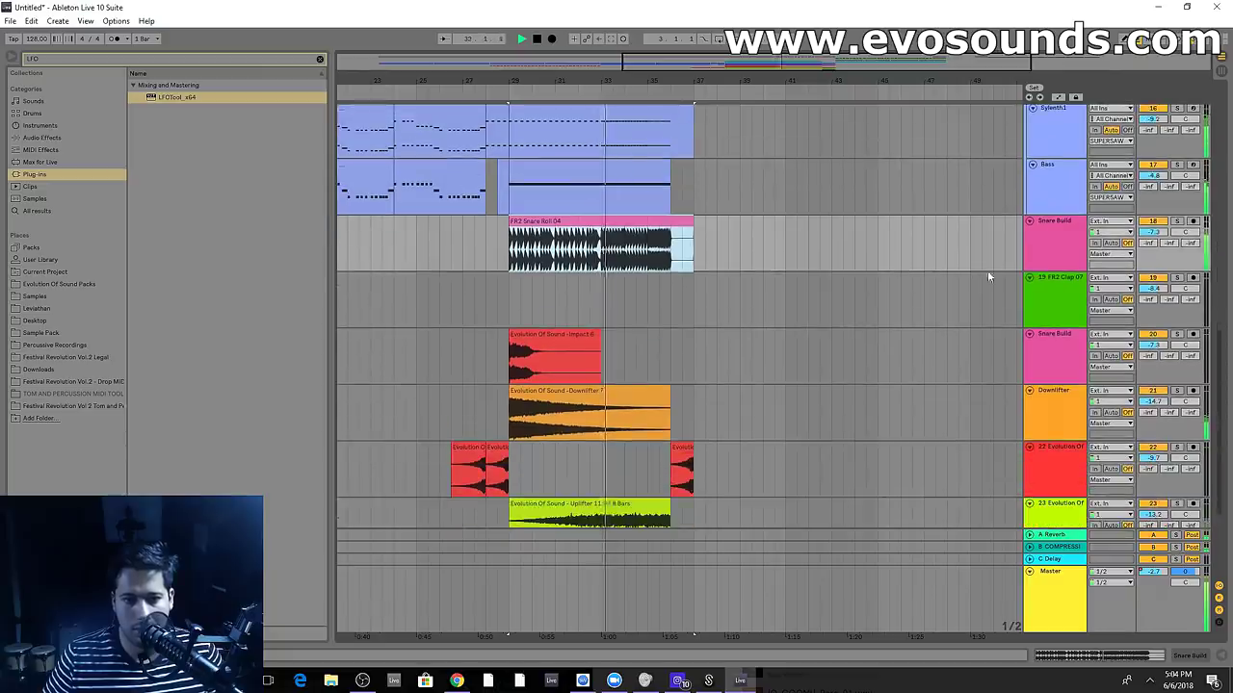
double_click(1055, 236)
click(320, 59)
text(glue)
click(103, 137)
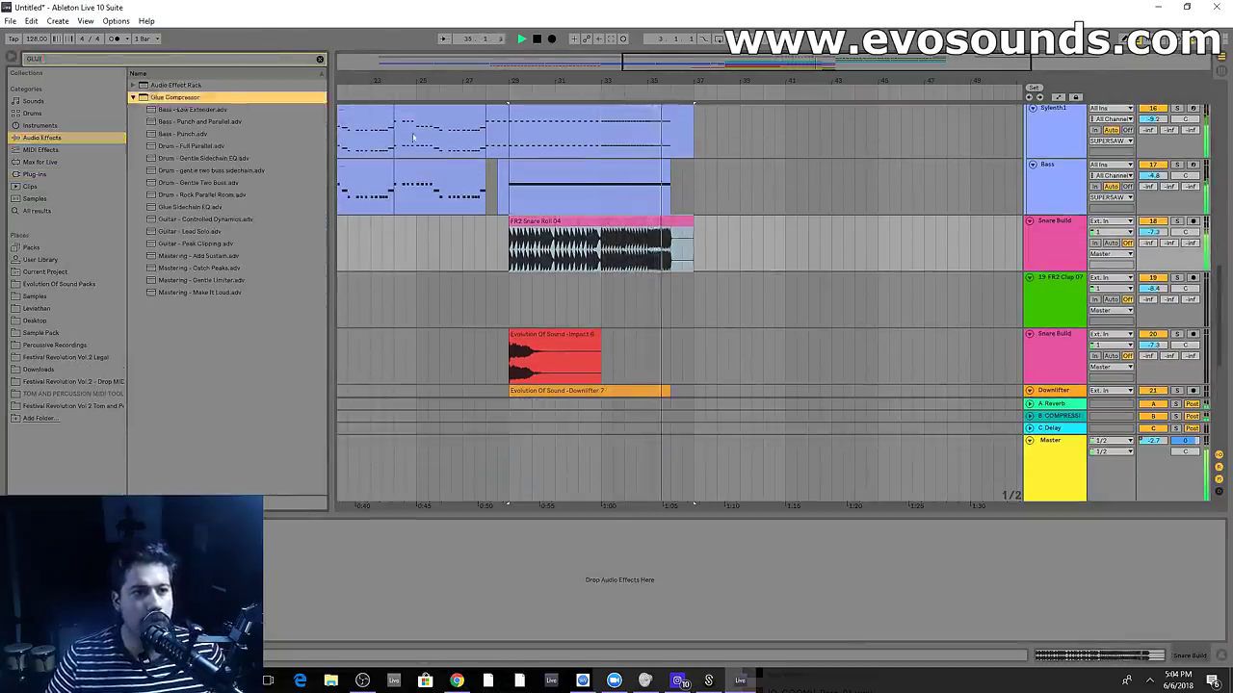
drag(348, 428, 246, 580)
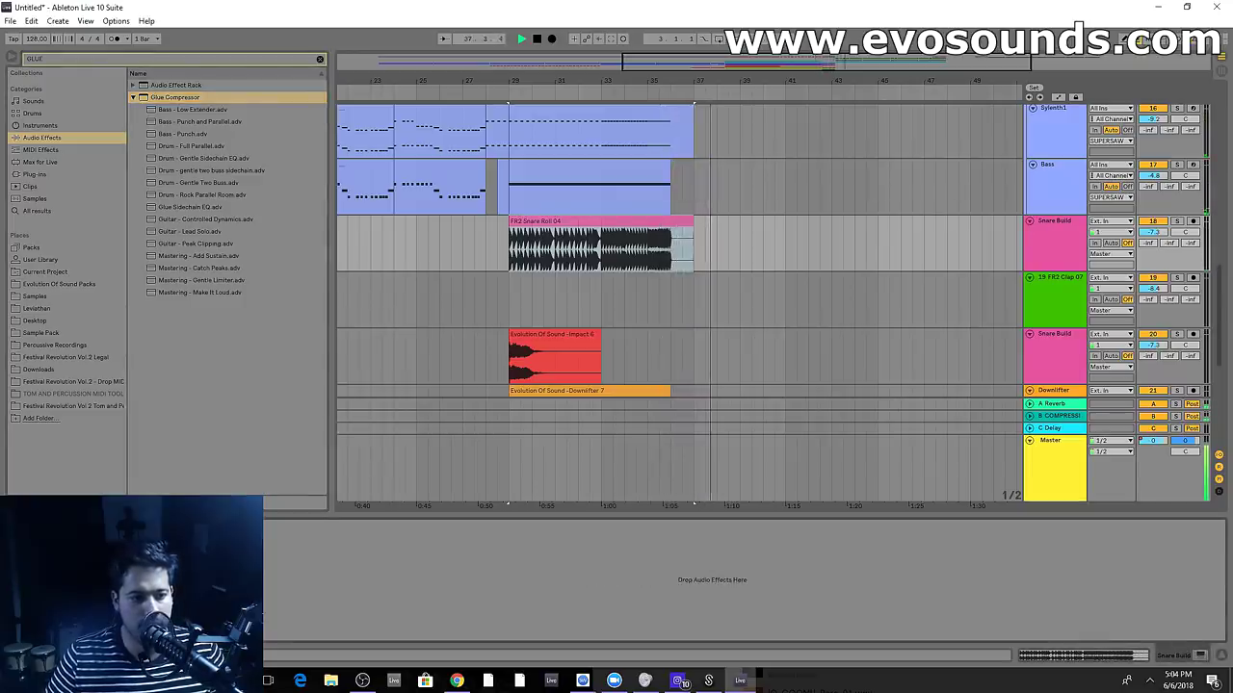
Consolidate the repeated vocal slices between bars 33 and 36 into a single clip
scroll(682, 248, up, 12)
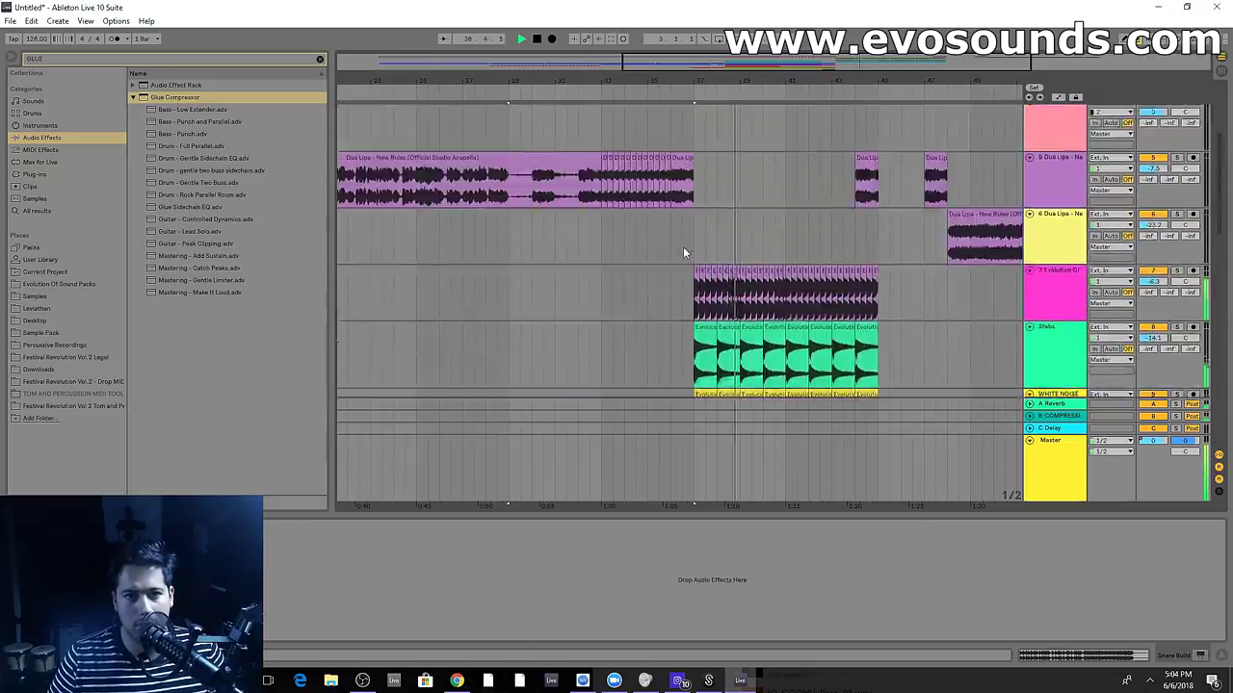
double_click(680, 261)
drag(784, 64, 830, 104)
key(space)
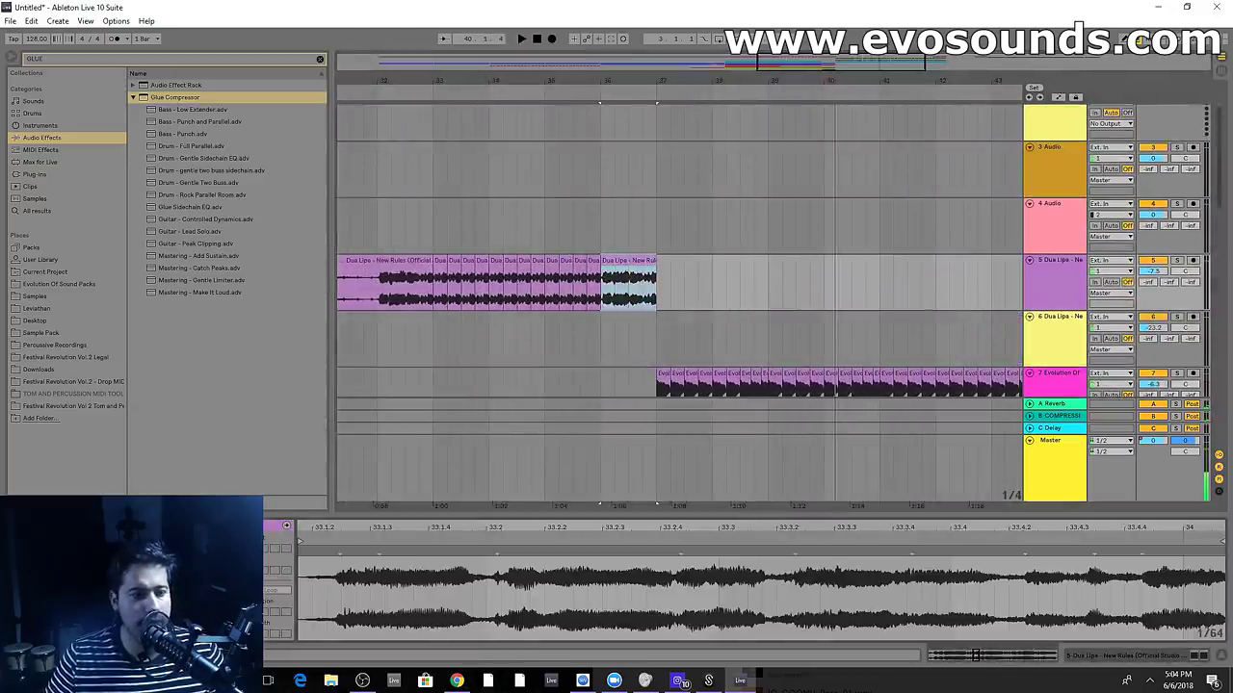
key(space)
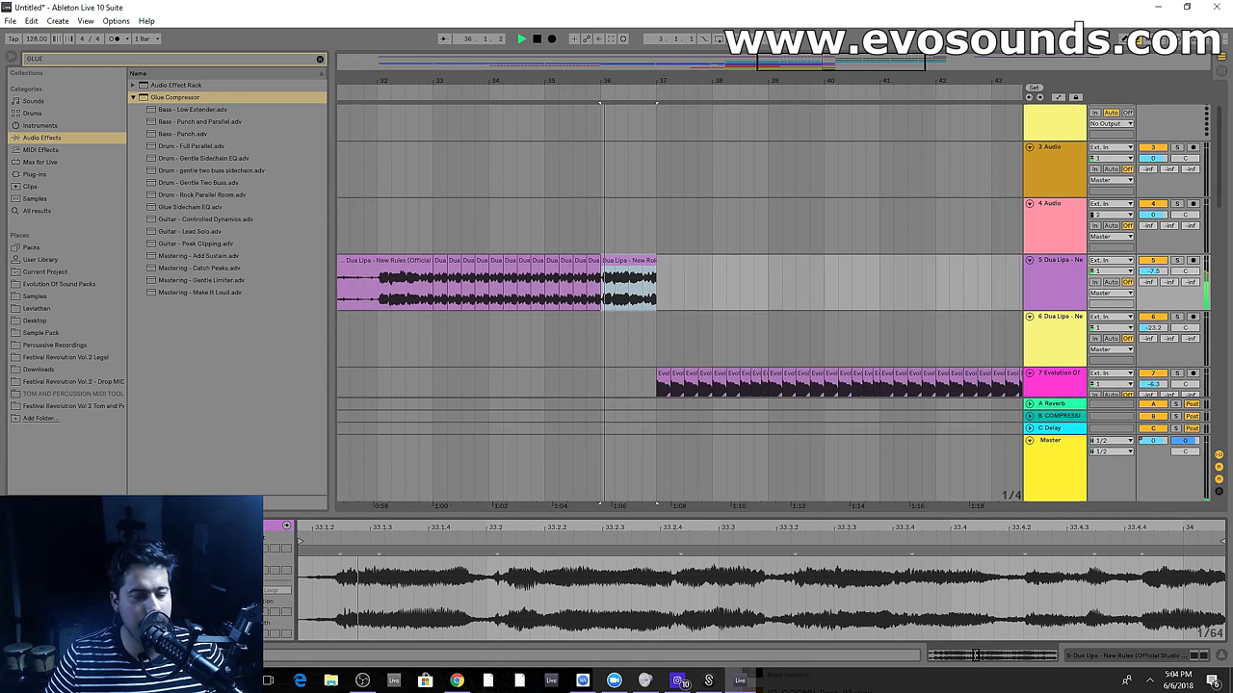
click(564, 315)
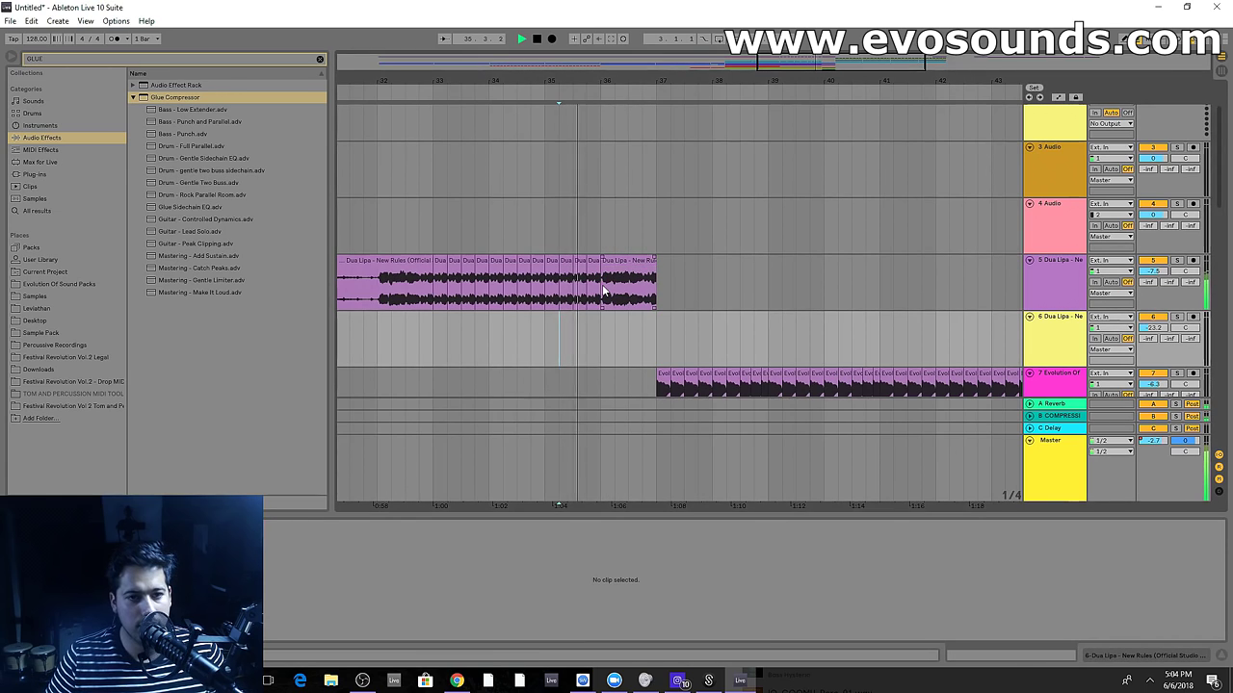
drag(602, 284, 436, 280)
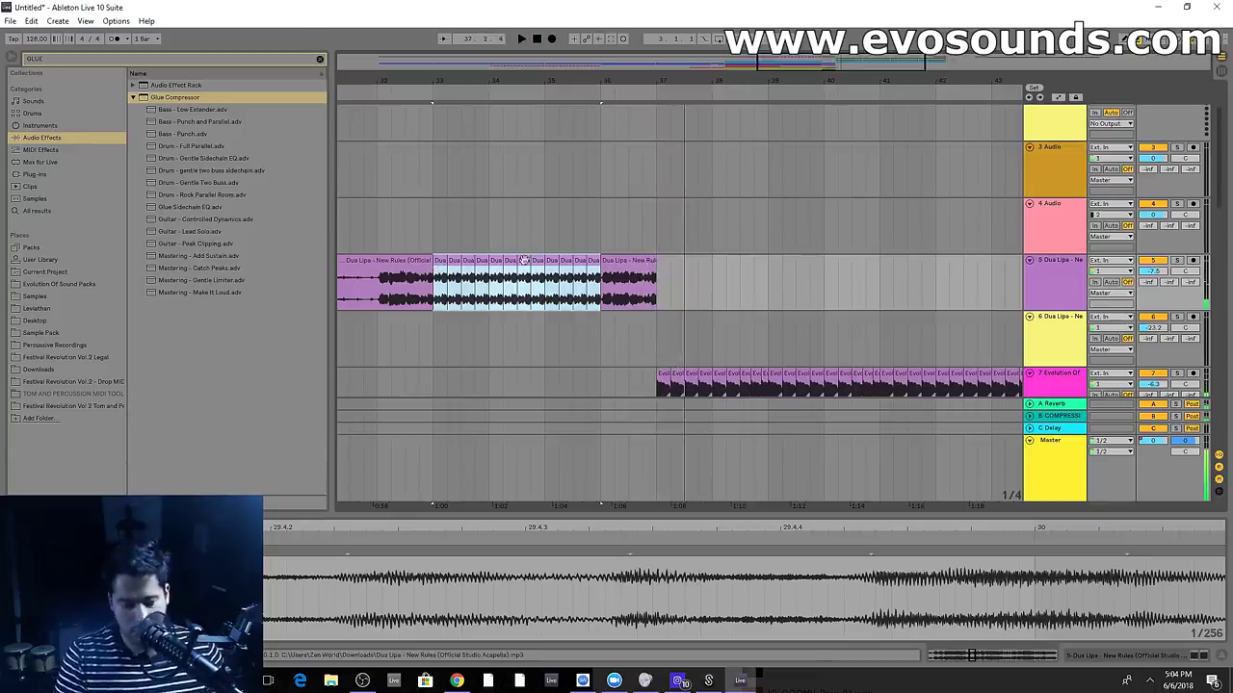
key(ctrl+j)
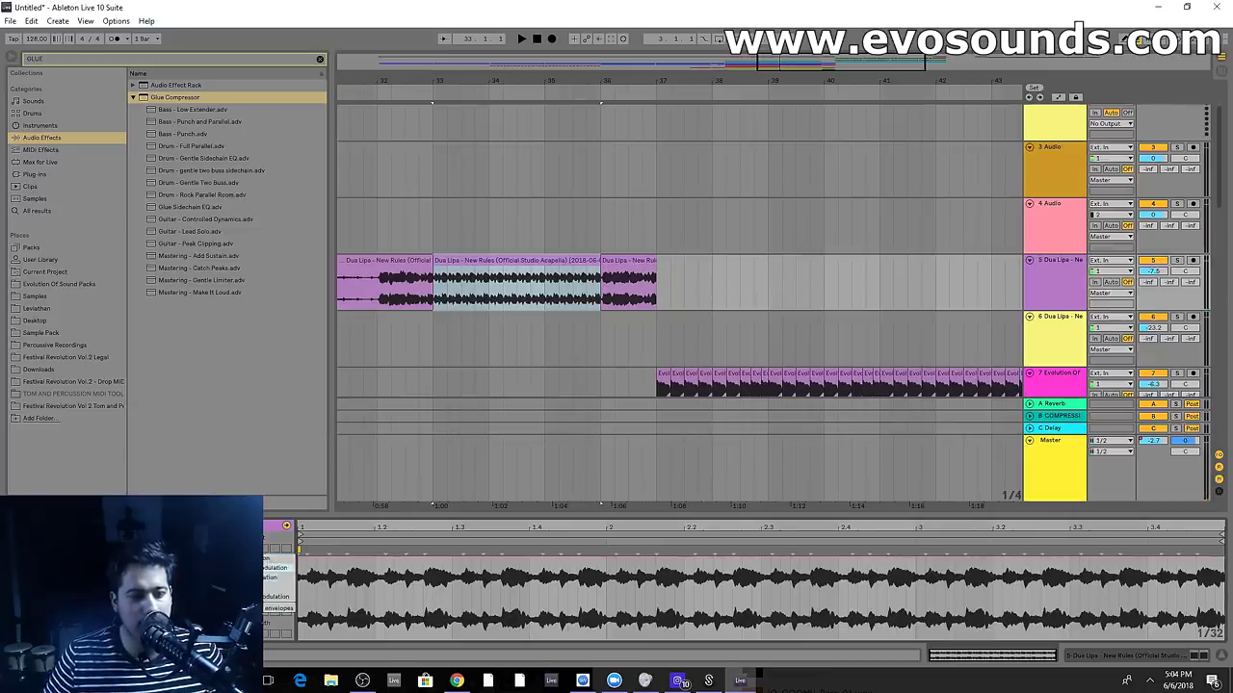
Draw a transposition envelope in the consolidated vocal clip that glides down to -12 st at its end
click(252, 568)
key(space)
drag(1138, 600, 1219, 609)
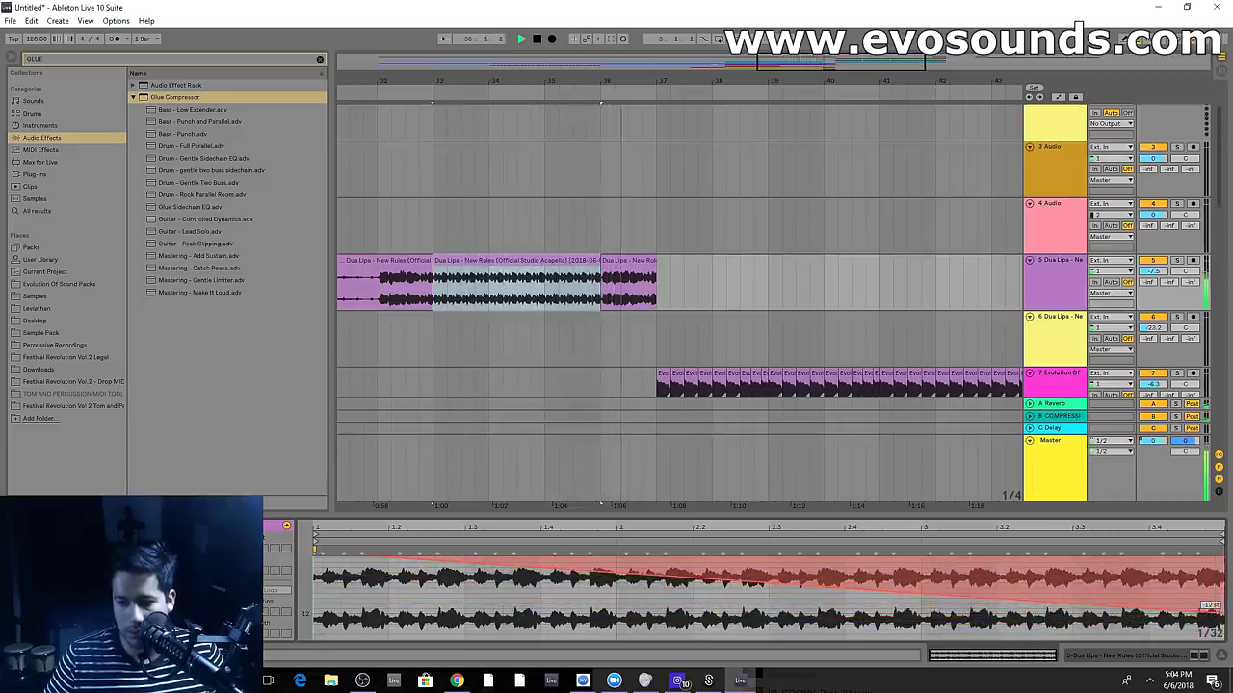
Listen to the drop from bar 37 and look through its layered tracks in the arrangement
scroll(605, 335, down, 1)
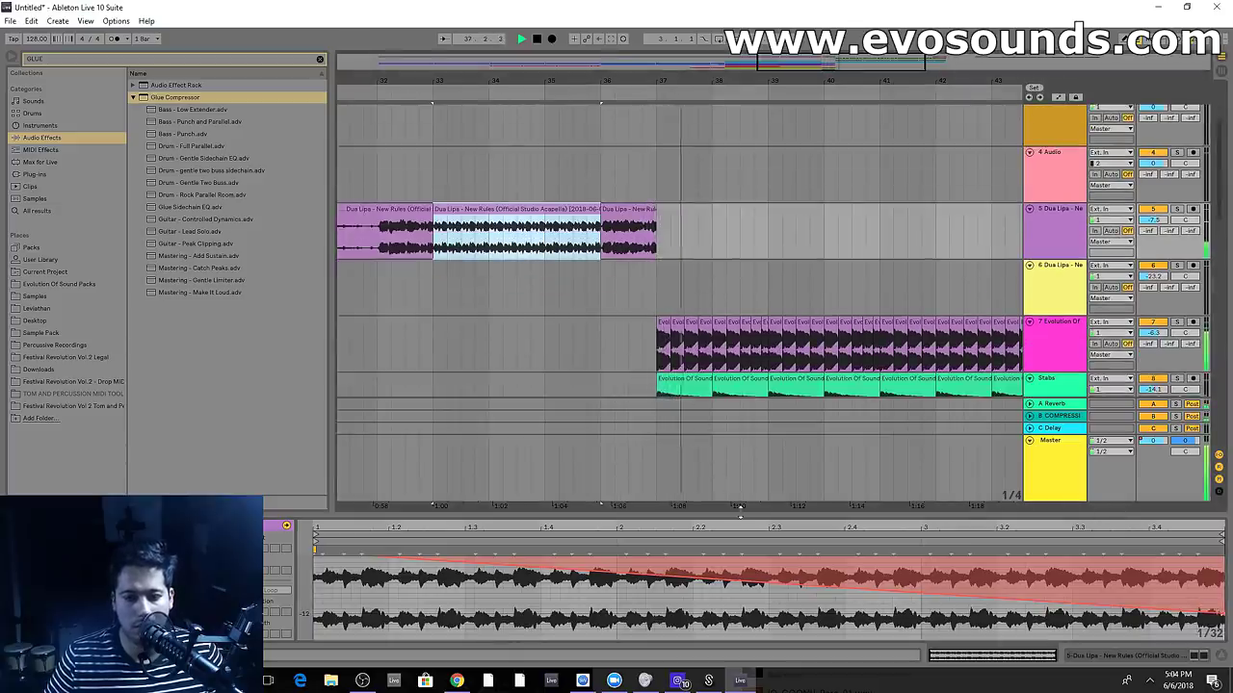
drag(741, 512, 728, 616)
scroll(767, 220, down, 4)
scroll(772, 341, down, 2)
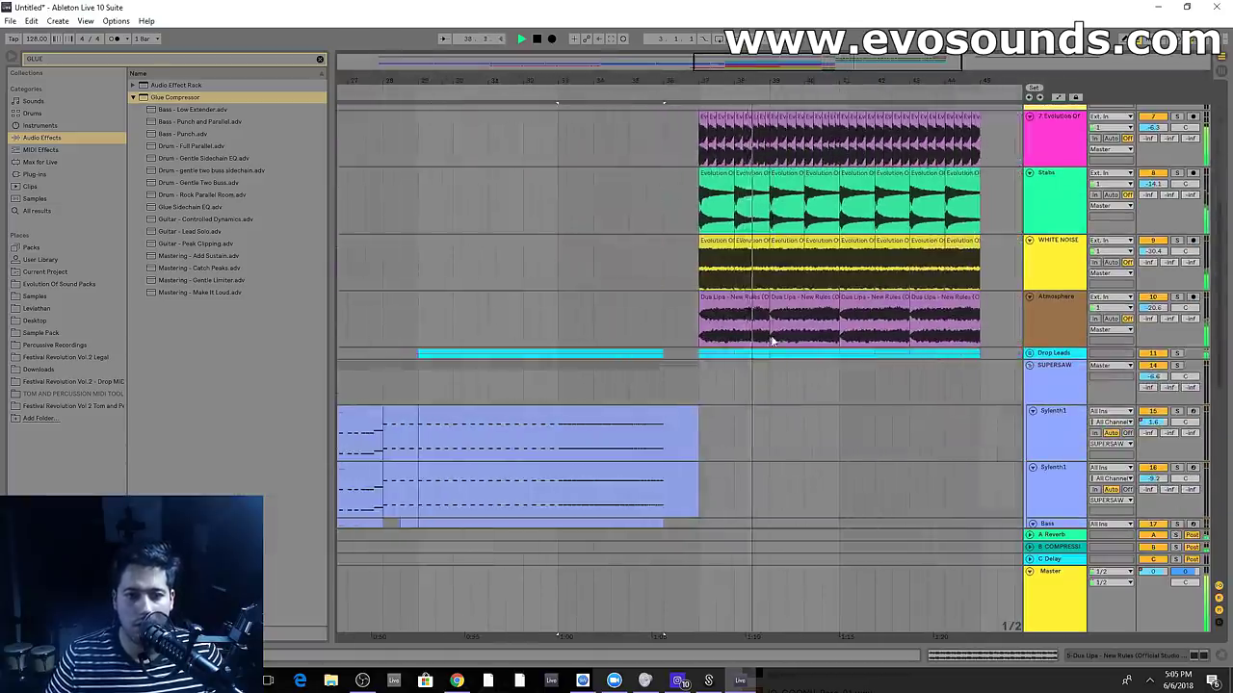
scroll(772, 341, down, 12)
drag(875, 78, 1080, 53)
scroll(592, 330, up, 11)
scroll(761, 227, up, 1)
drag(760, 74, 445, 64)
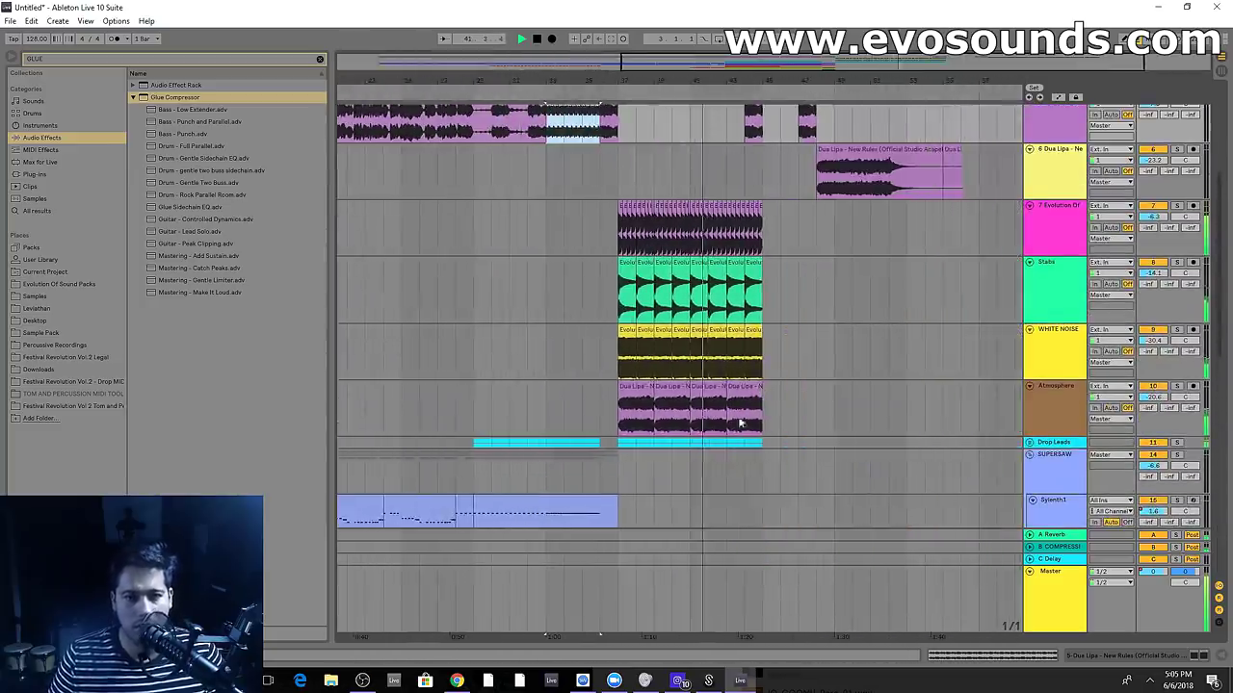
Unfold the Drop Leads group and place the insert marker at bar 41 on the Evolution Of track above Stabs
scroll(804, 332, up, 1)
drag(703, 80, 705, 104)
scroll(902, 308, down, 3)
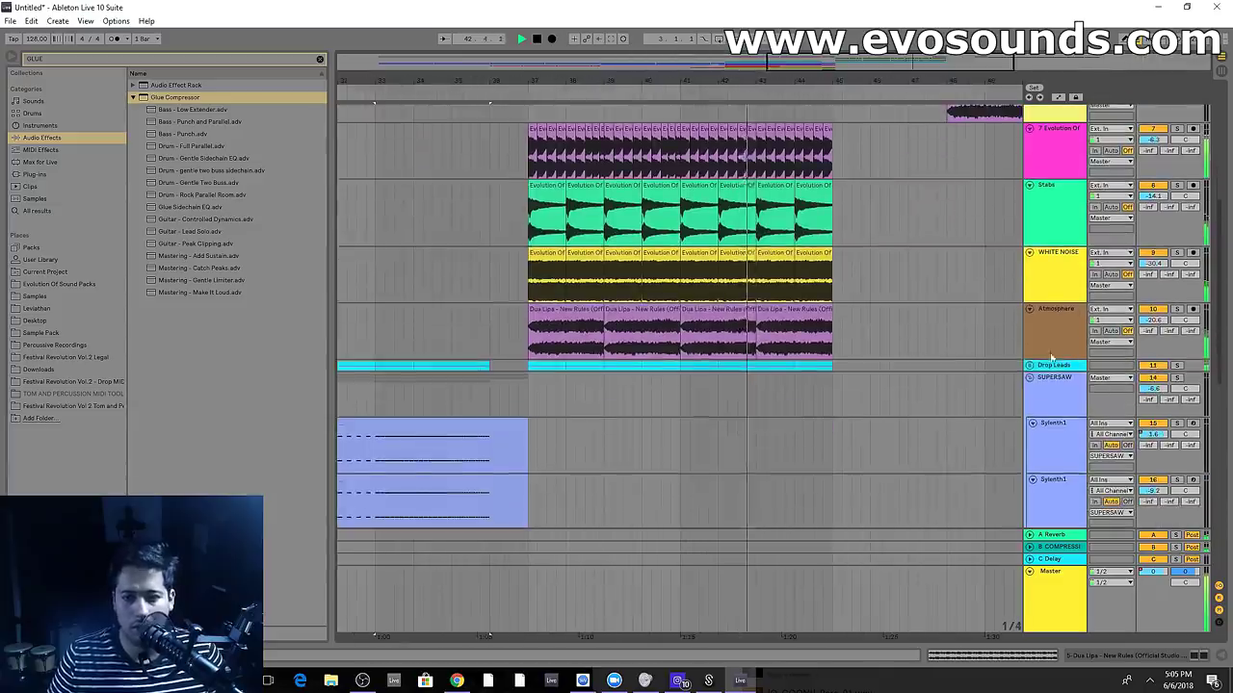
click(1029, 365)
click(680, 159)
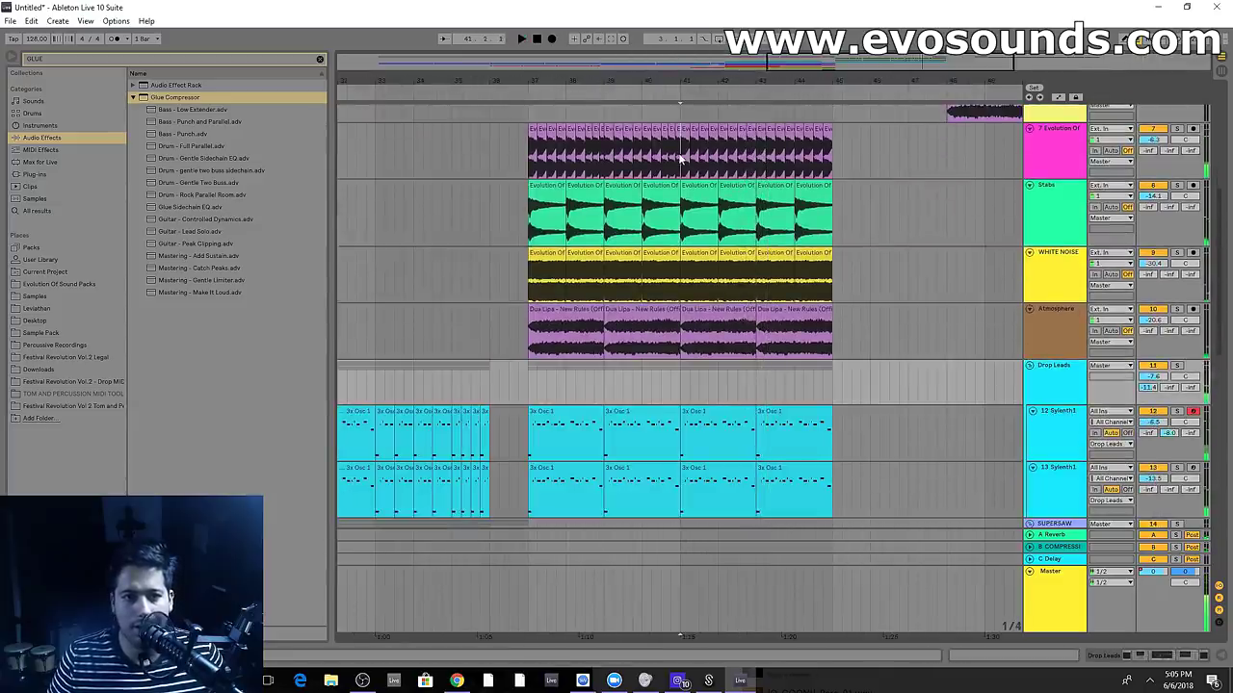
Delete the kick clips in bar 44 on the Evolution Of track above Stabs
key(ctrl+d)
key(ctrl+d)
click(738, 159)
key(space)
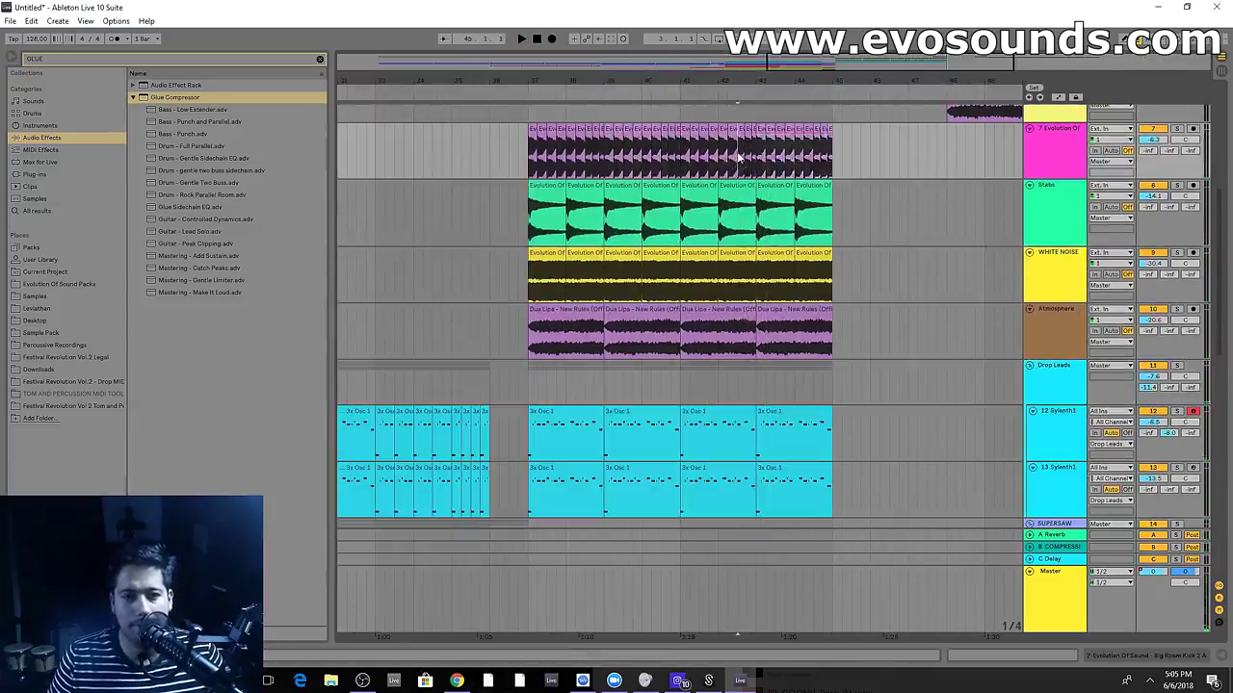
mouse_move(857, 83)
mouse_down()
mouse_move(871, 151)
mouse_move(794, 156)
mouse_move(809, 157)
mouse_up()
key(Delete)
scroll(836, 221, up, 2)
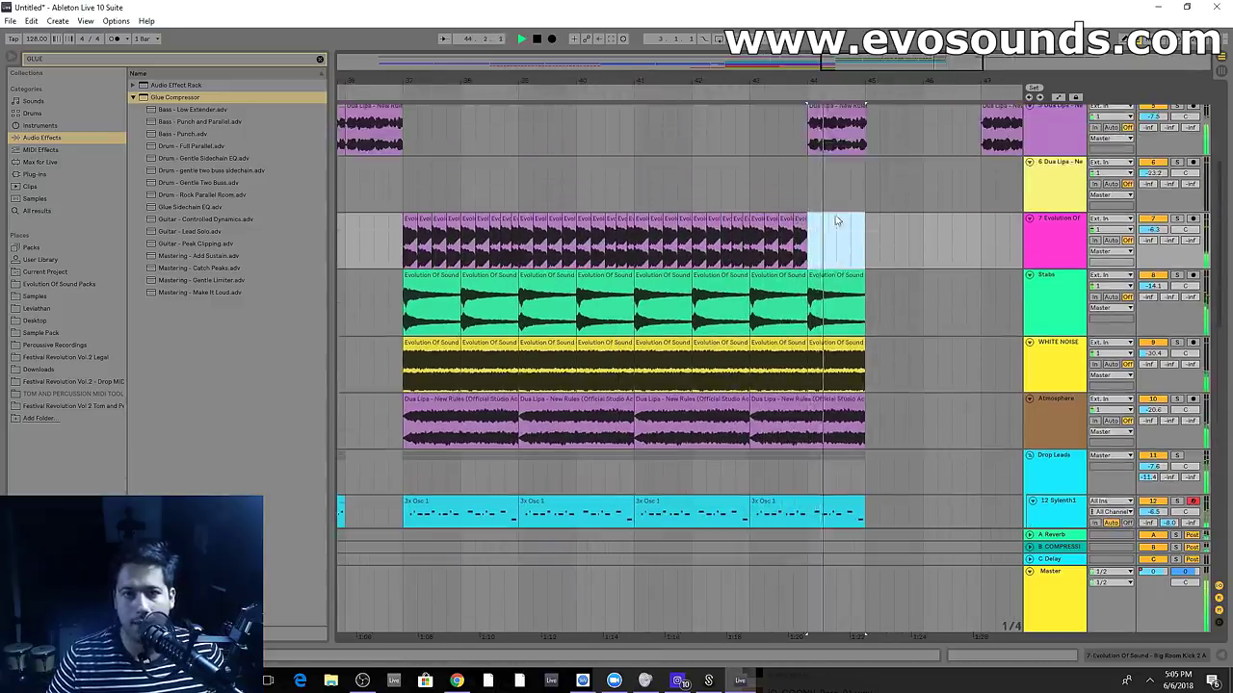
Trim the last clips on both Drop Leads Sylenth1 tracks and the Atmosphere track to end at bar 44
scroll(836, 221, down, 2)
key(space)
drag(859, 412, 808, 410)
scroll(831, 446, down, 1)
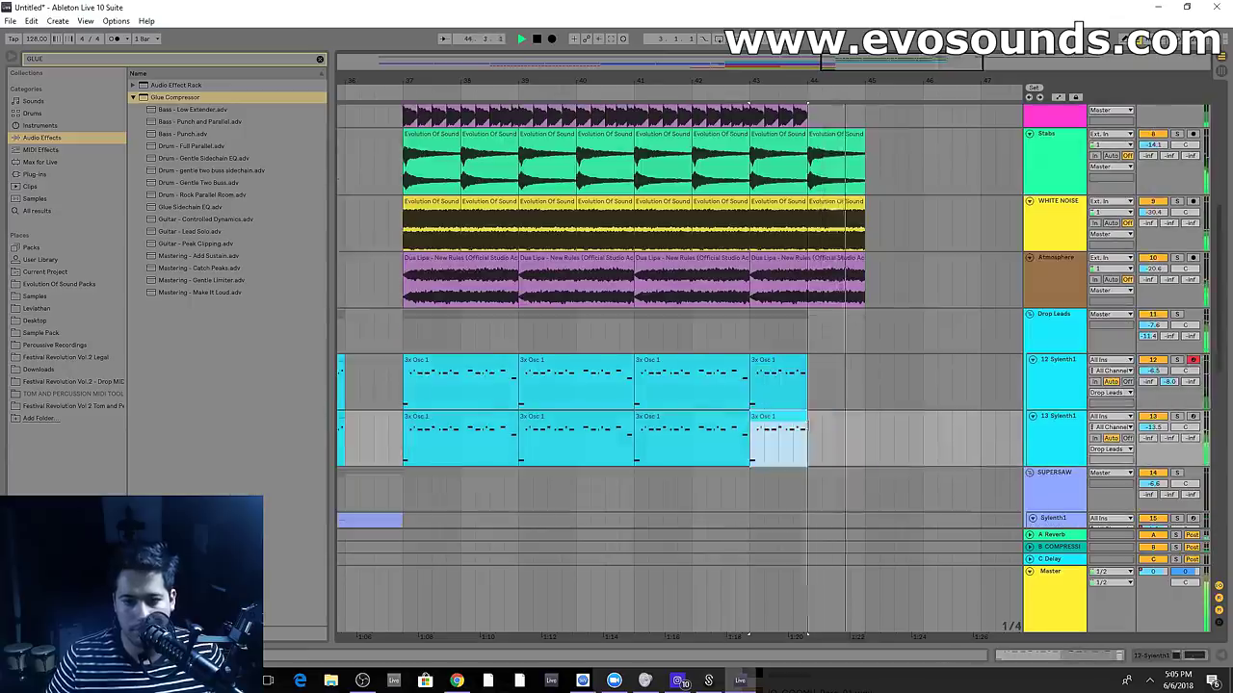
scroll(836, 366, up, 1)
key(space)
drag(864, 371, 808, 371)
key(space)
Delete the clips in bar 44 on the WHITE NOISE and Stabs tracks
click(843, 311)
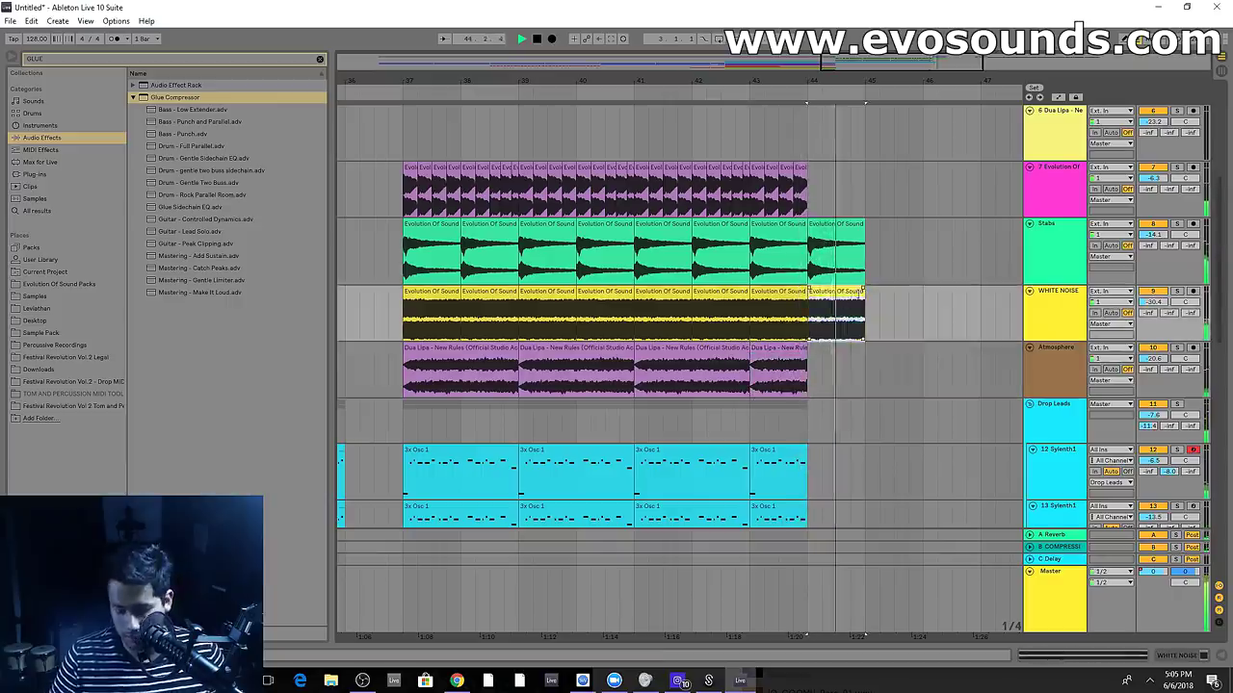
key(Delete)
click(835, 225)
key(Delete)
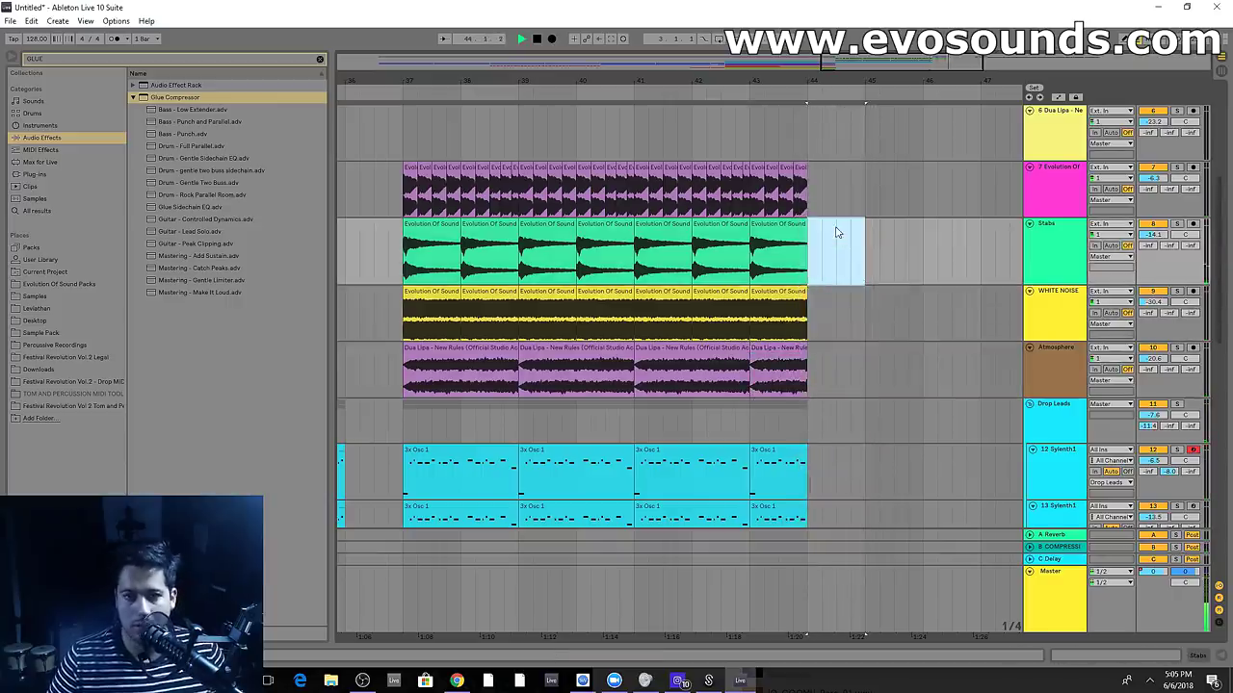
Look through the build-up and drop tracks for a synth part to fill the emptied bar 44
click(761, 141)
drag(884, 87, 949, 62)
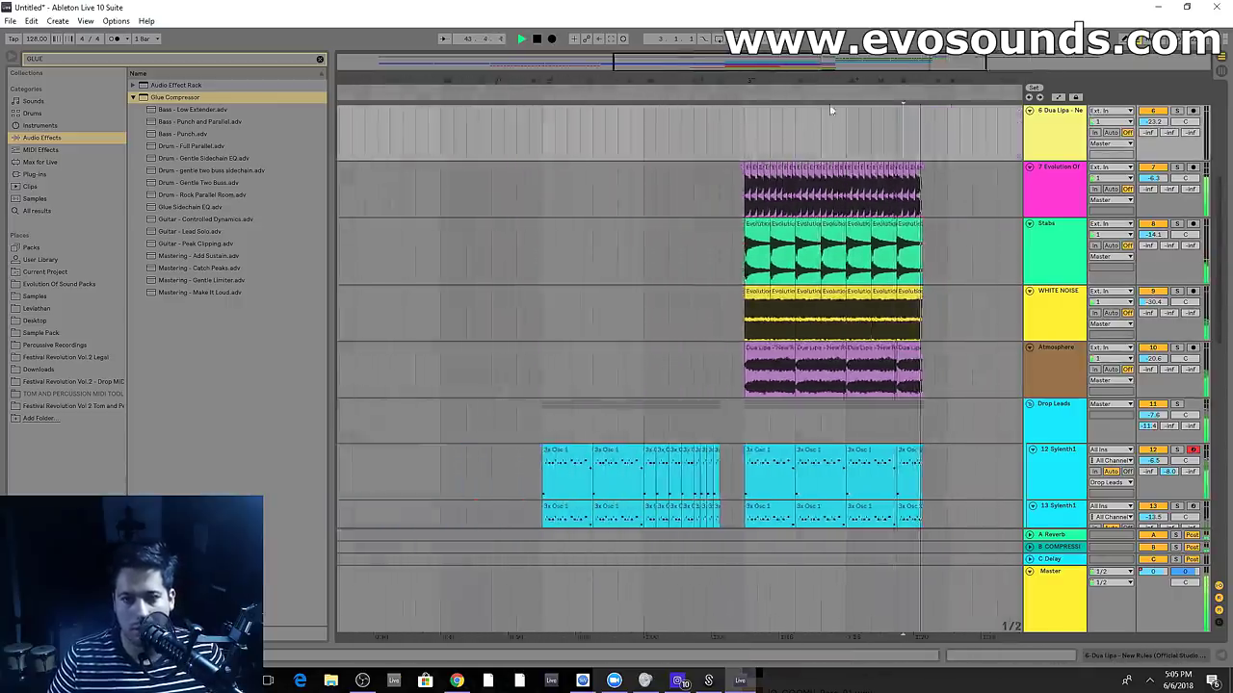
scroll(576, 238, up, 5)
key(space)
drag(664, 82, 838, 154)
scroll(697, 414, down, 4)
scroll(698, 416, down, 5)
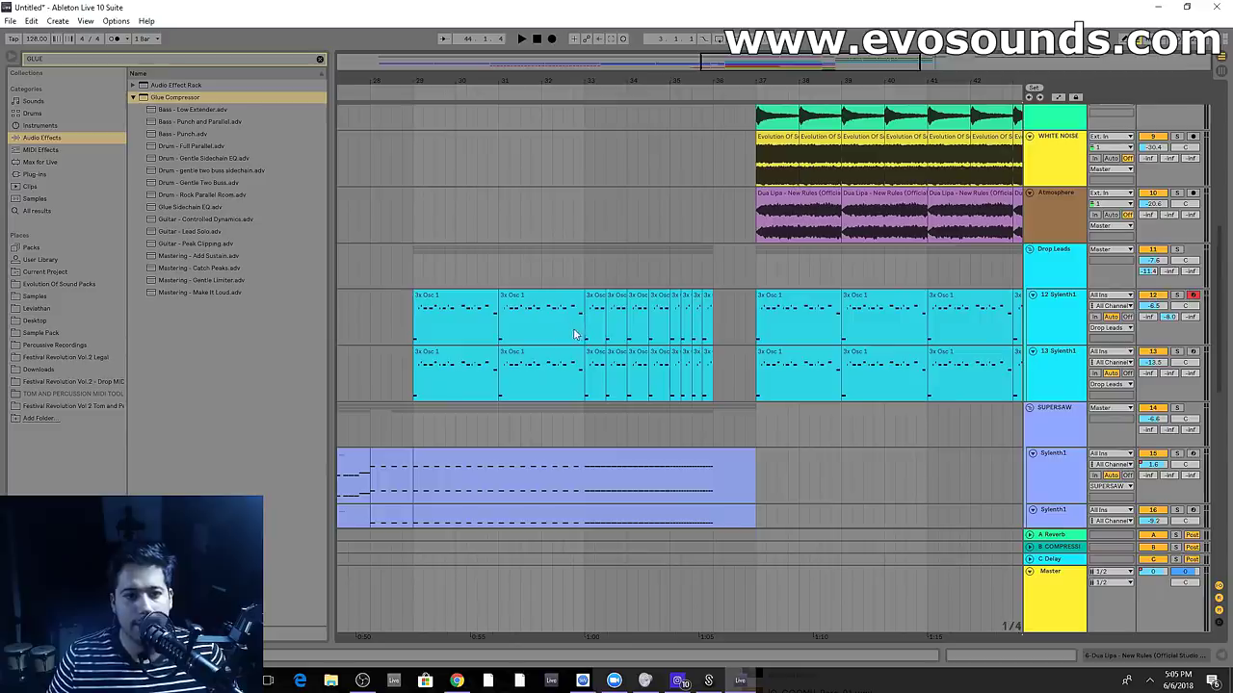
click(564, 334)
scroll(590, 337, down, 4)
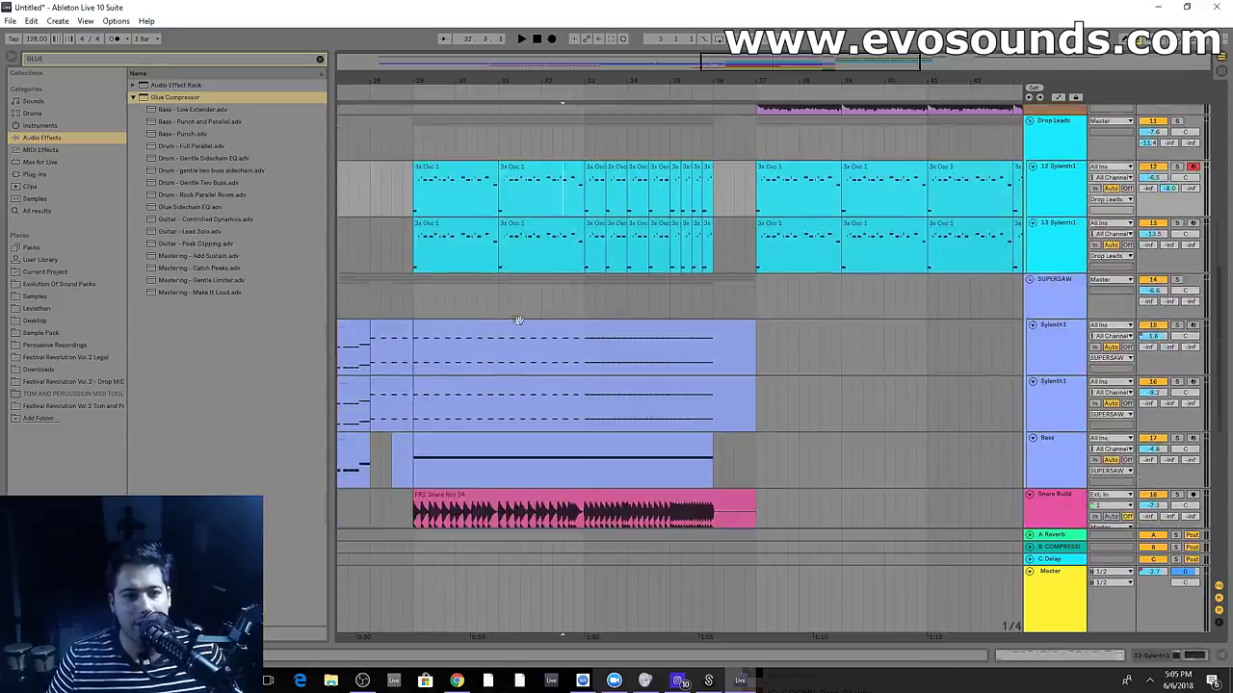
Try to copy bar 28 of the SUPERSAW group and its two Sylenth1 tracks to bar 44 with automation shown
click(393, 327)
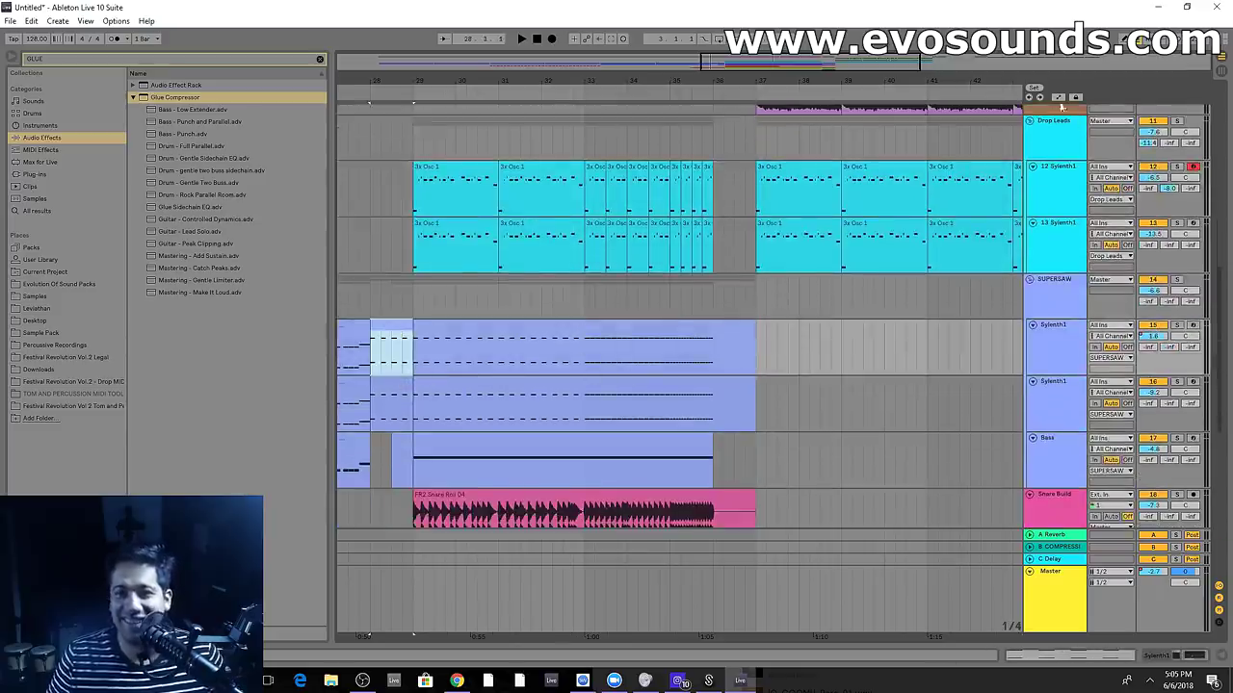
click(1057, 98)
drag(371, 301, 416, 421)
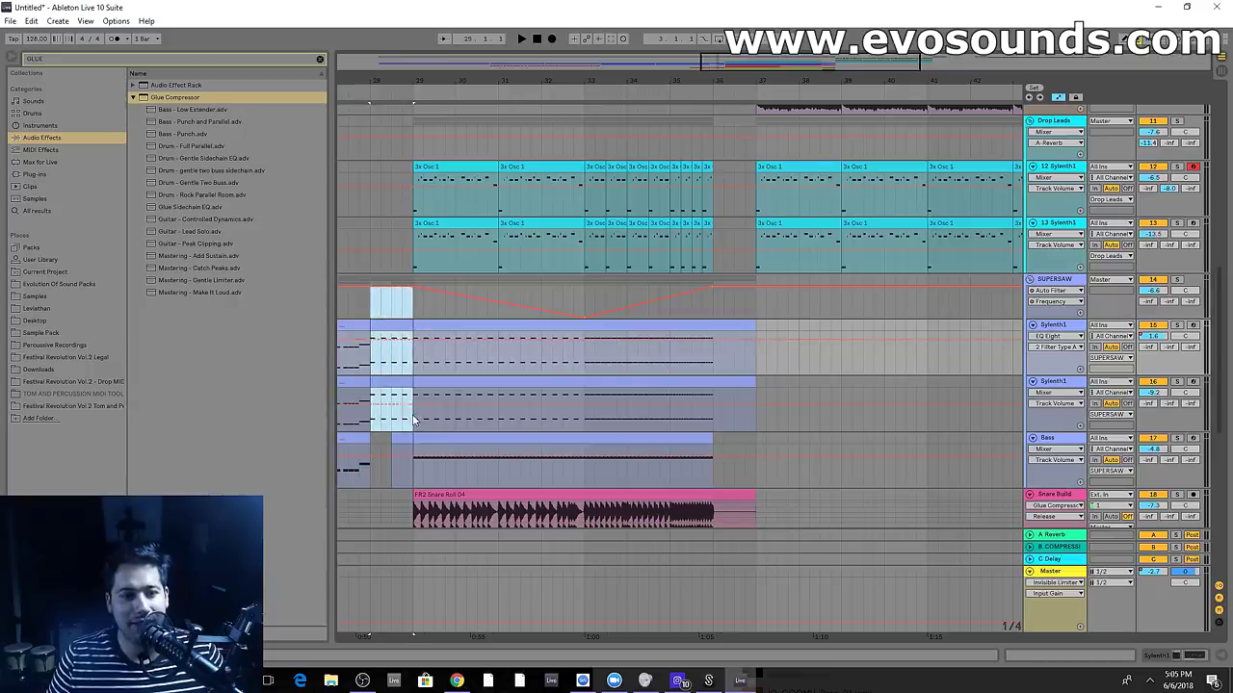
drag(816, 65, 898, 48)
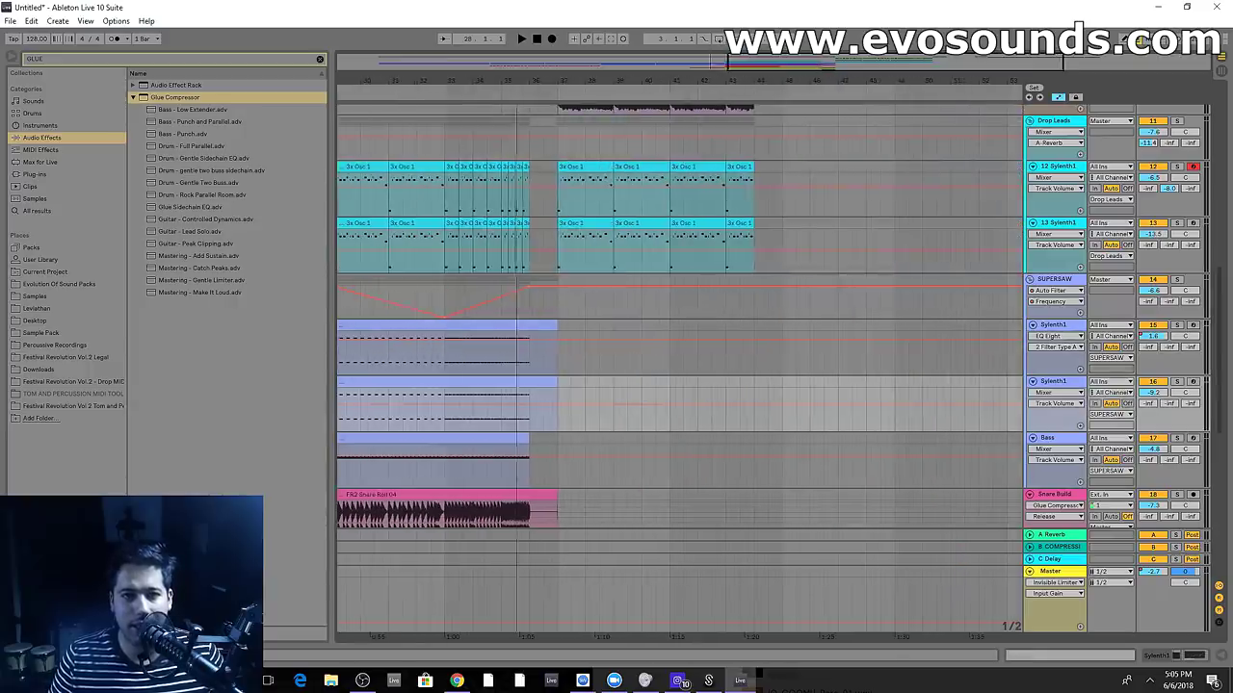
click(757, 307)
key(ctrl+v)
key(space)
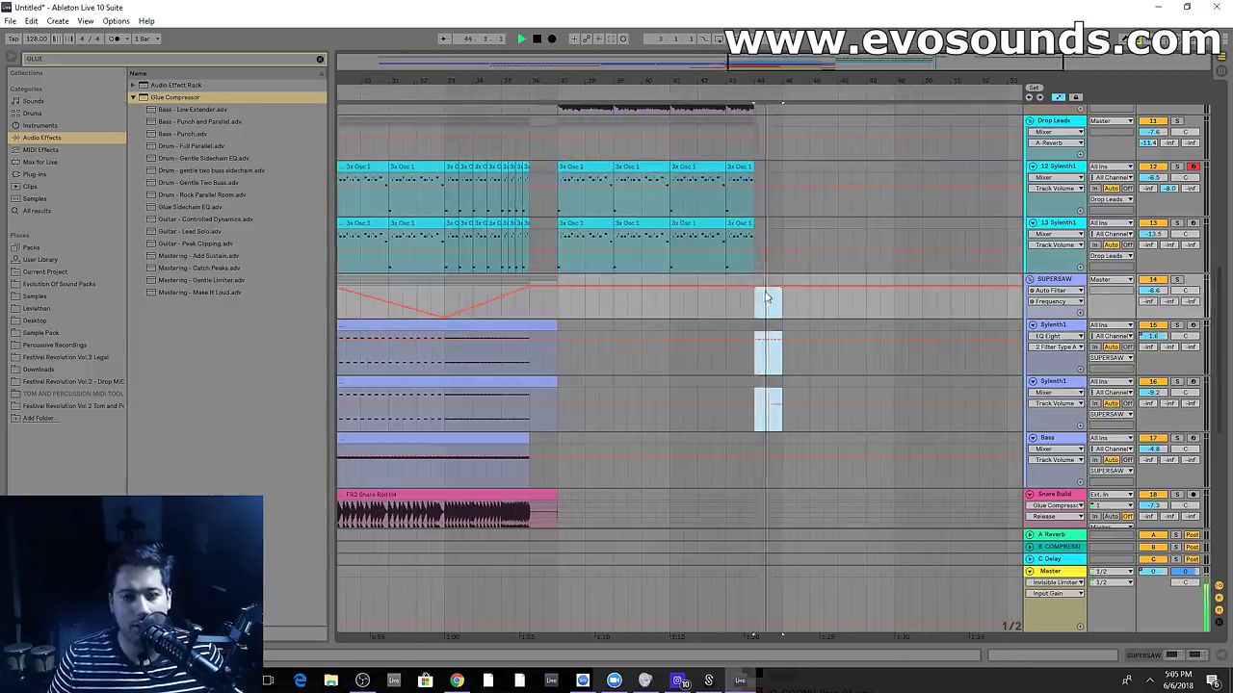
click(1054, 281)
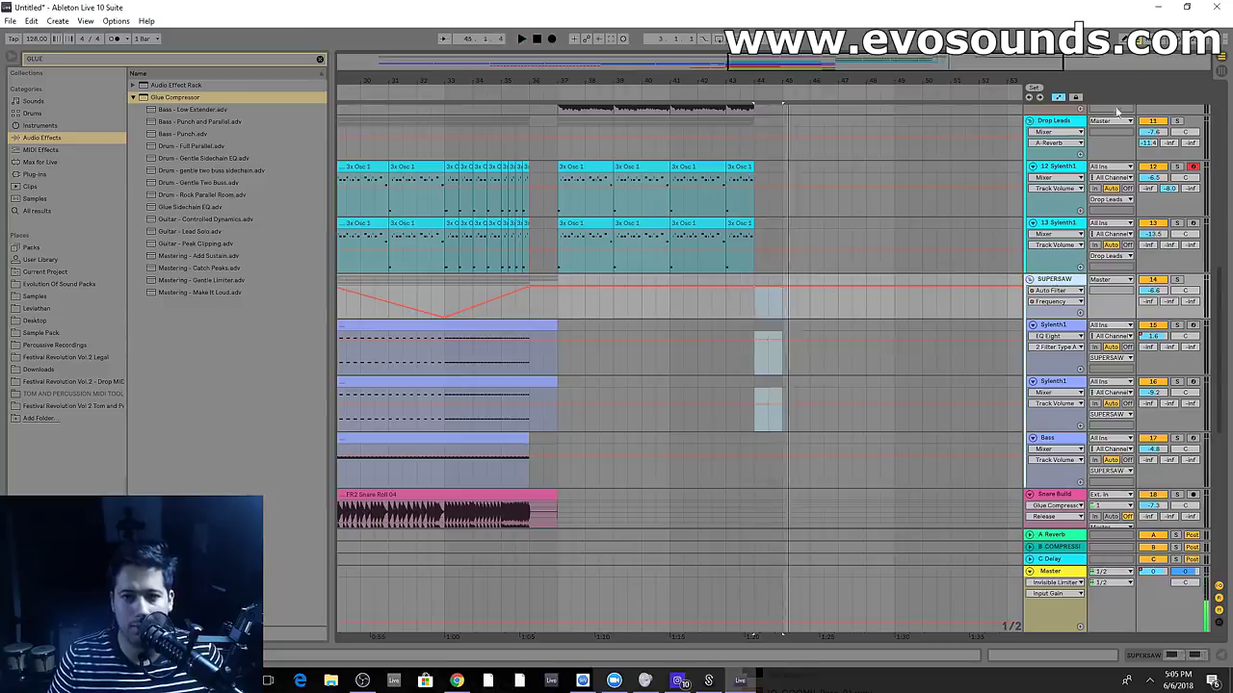
Hide the automation and copy bar 28 of the SUPERSAW group's two Sylenth1 tracks to bar 44
click(1057, 98)
drag(370, 337, 601, 397)
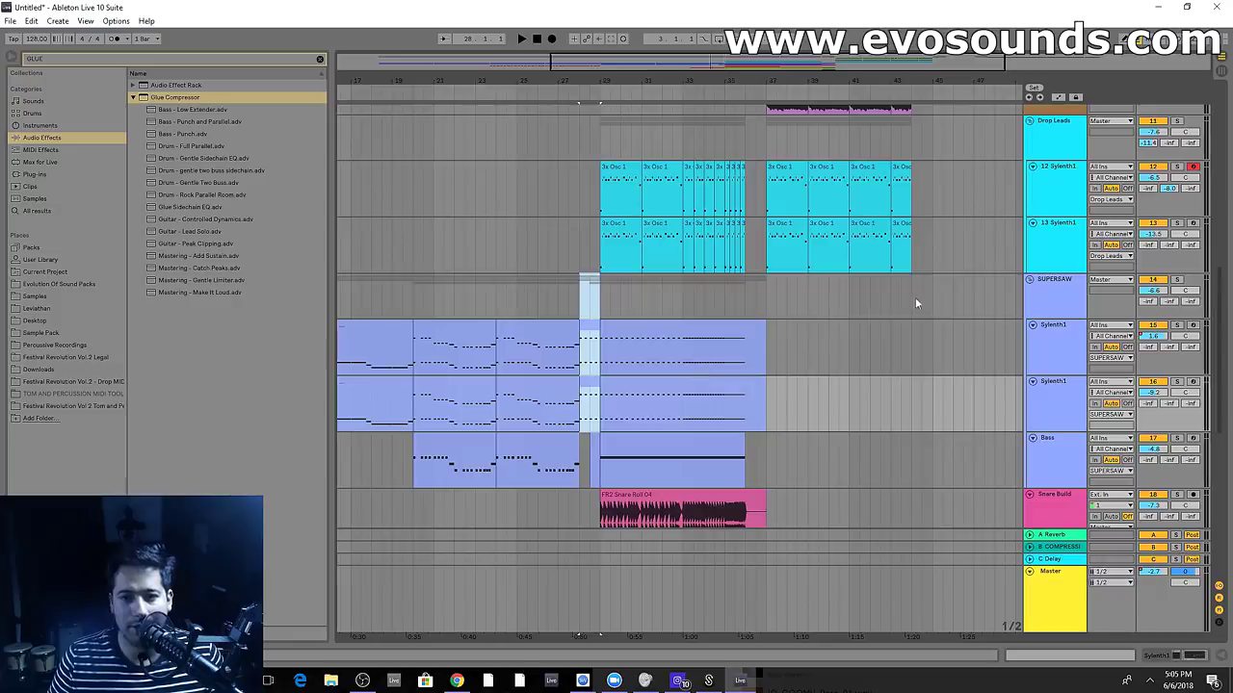
drag(916, 303, 919, 414)
key(space)
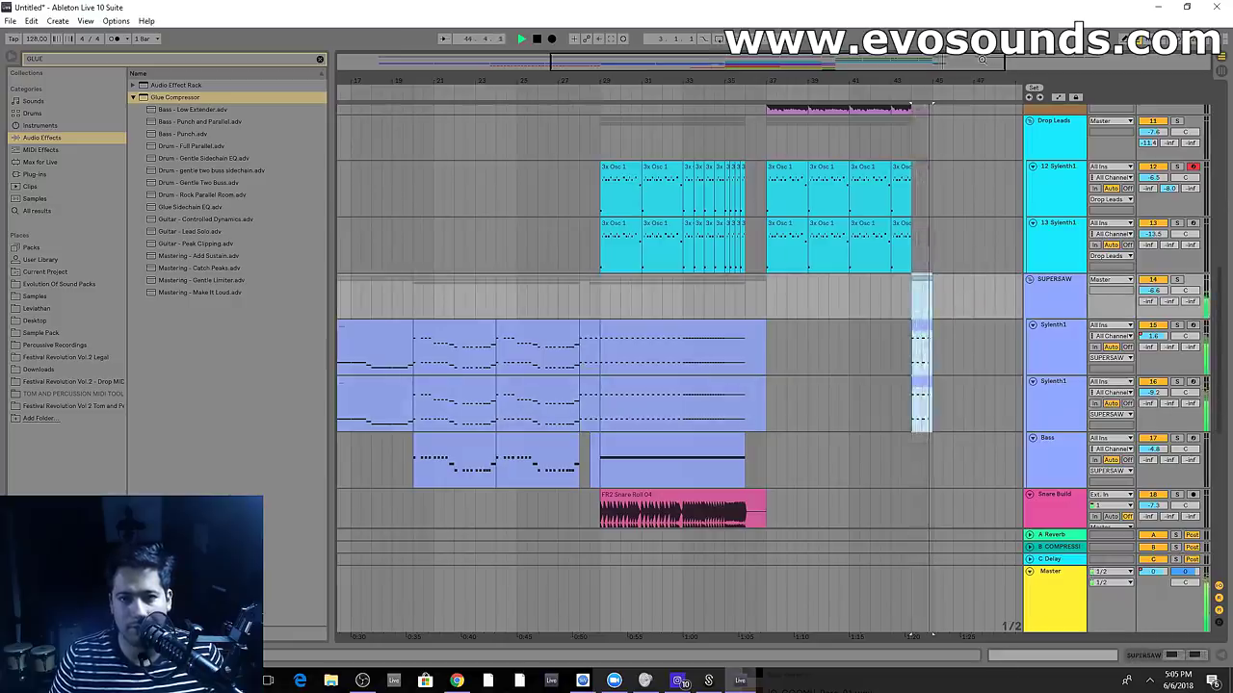
drag(982, 59, 982, 101)
key(space)
Play the supersaw part at bar 29 and compare it with the copied part at bar 44
drag(849, 76, 1001, 59)
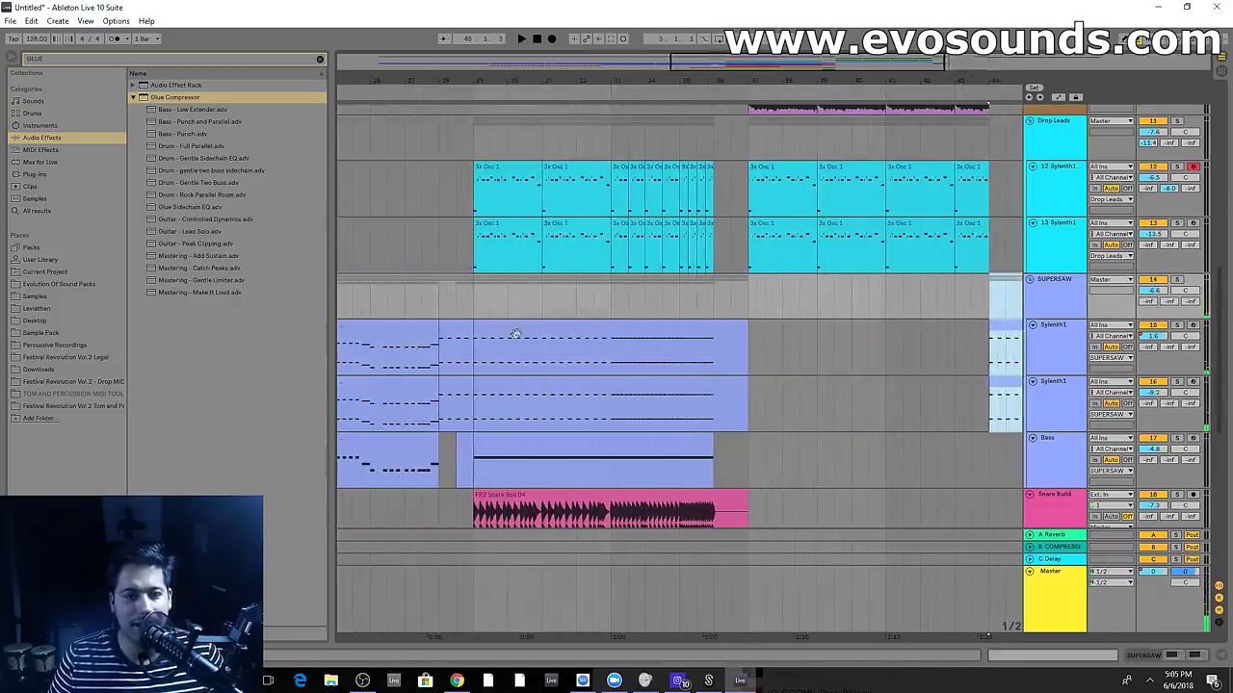
click(489, 333)
key(space)
key(space)
click(1008, 332)
key(space)
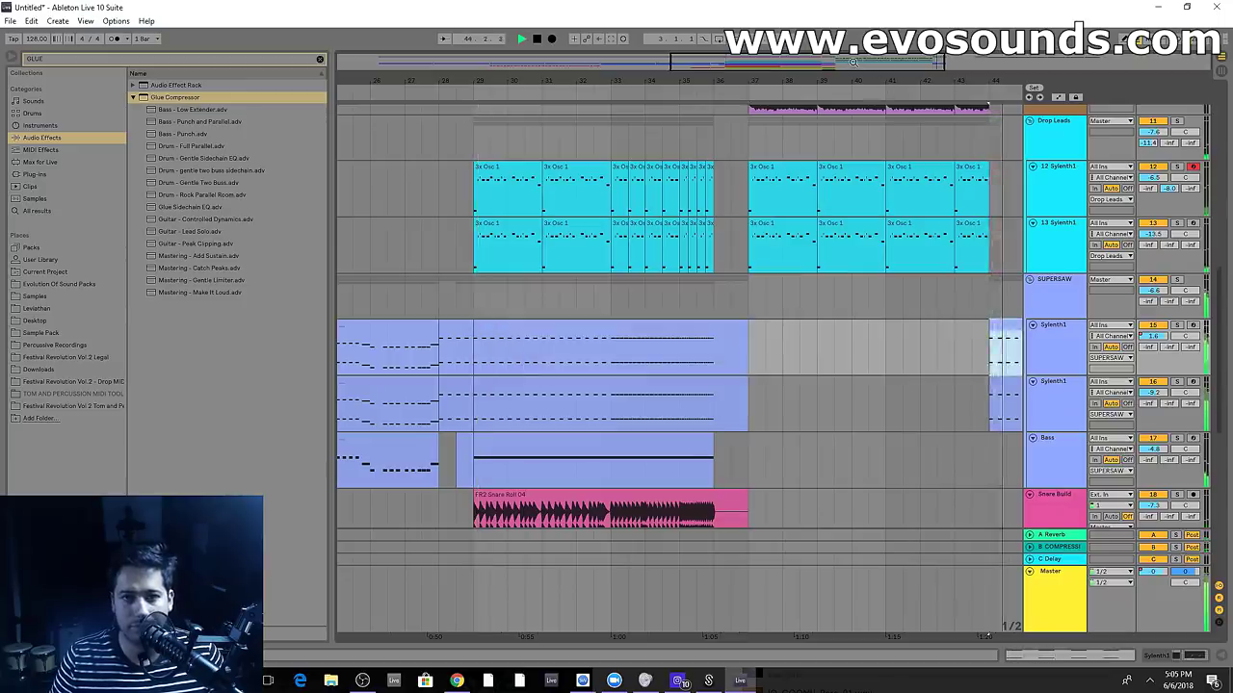
Listen from bar 34 into the drop and examine the transition effect tracks down to CRASH
scroll(857, 273, up, 8)
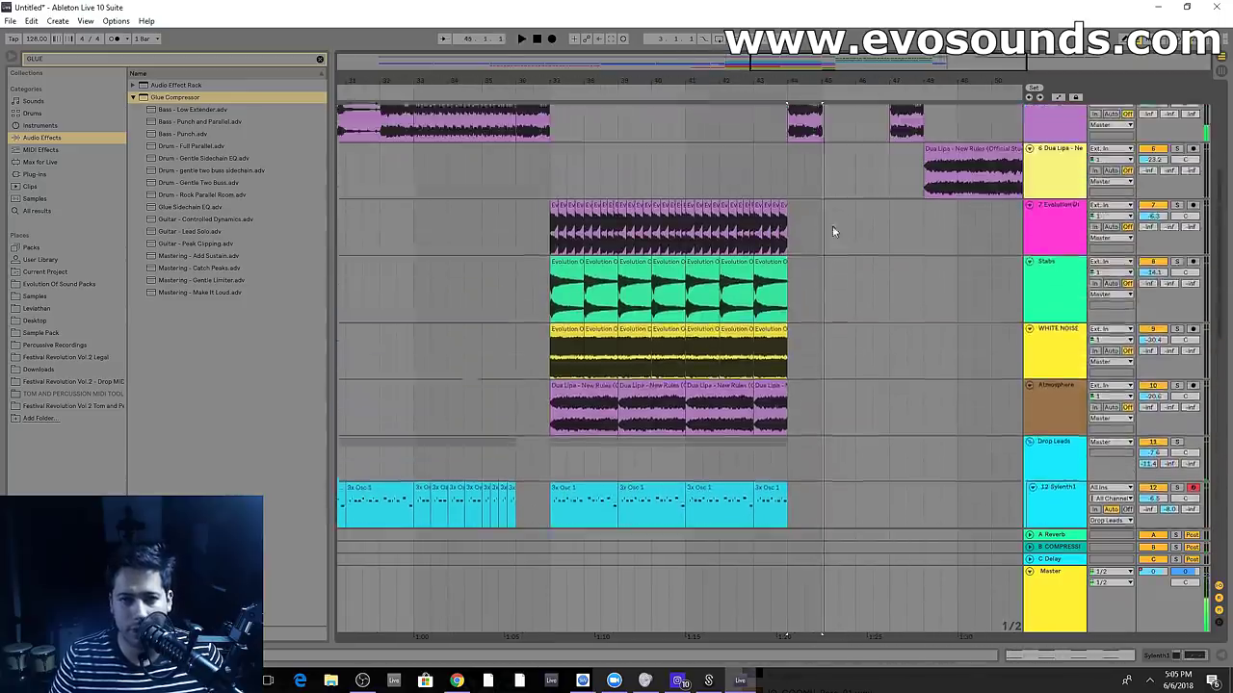
scroll(833, 231, up, 4)
click(464, 344)
key(space)
scroll(563, 374, down, 3)
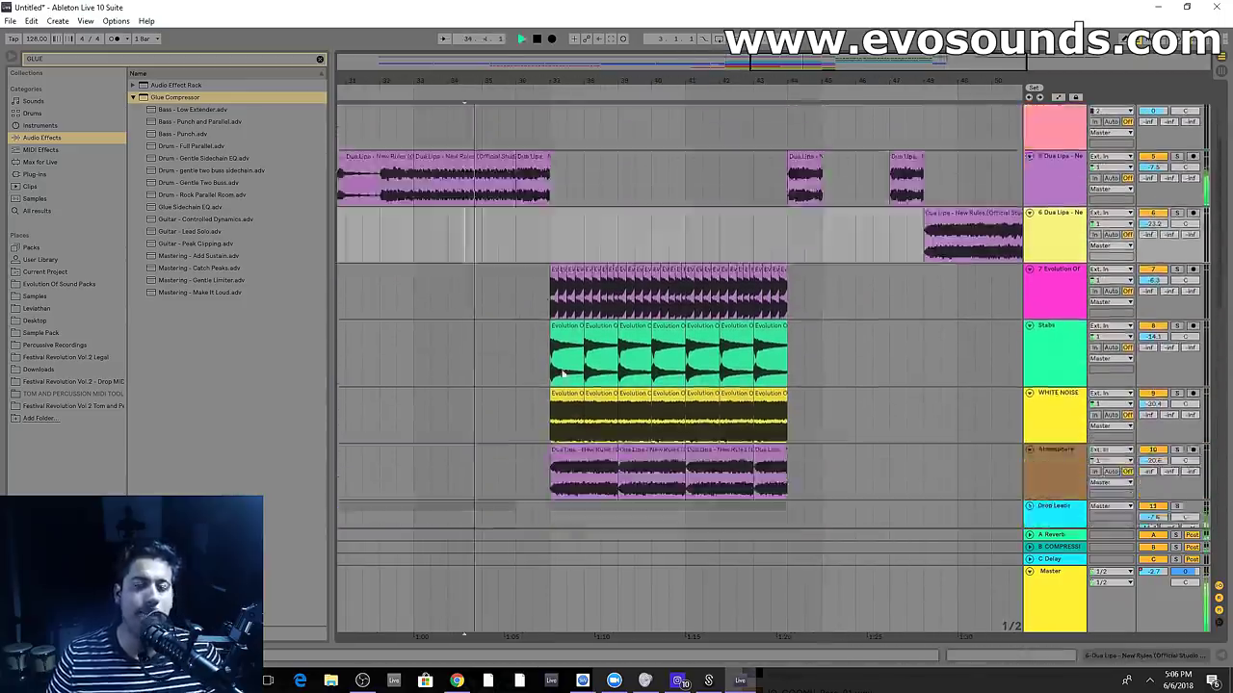
scroll(596, 528, down, 10)
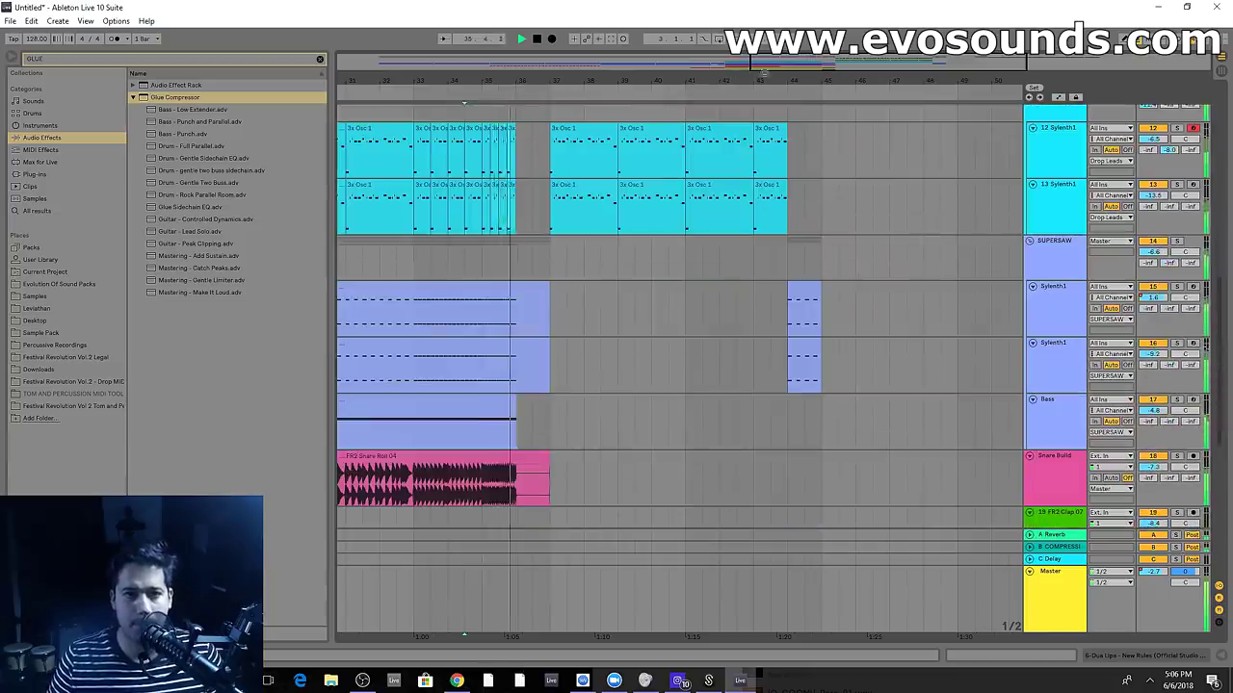
drag(764, 71, 769, 113)
scroll(813, 395, down, 2)
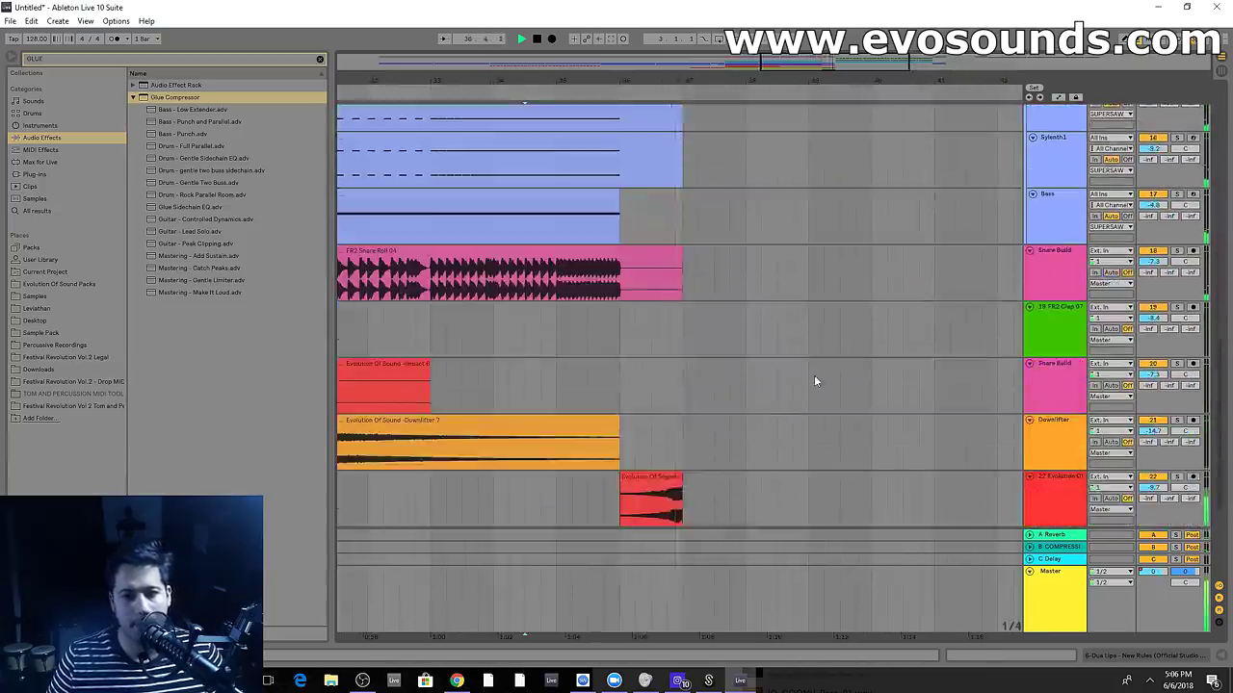
scroll(770, 414, down, 3)
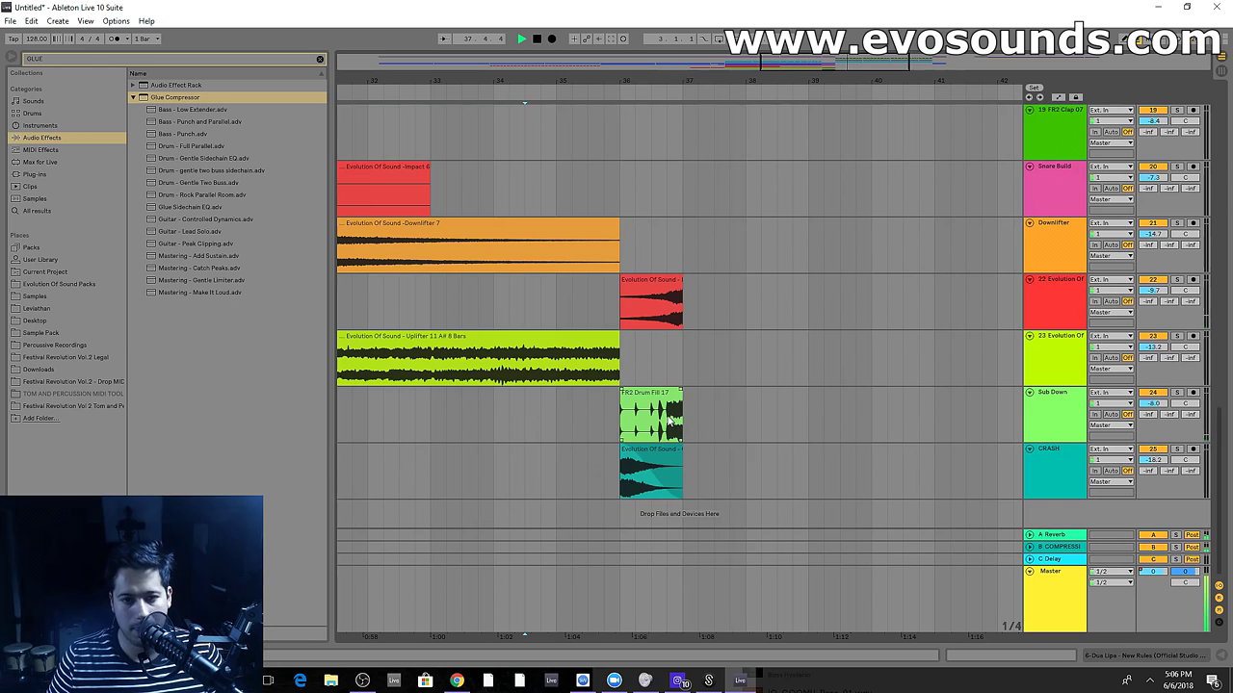
Set the Sub Down track's volume to -10.3 dB and trim track 22's reverse crash to end one beat before bar 37
click(1110, 427)
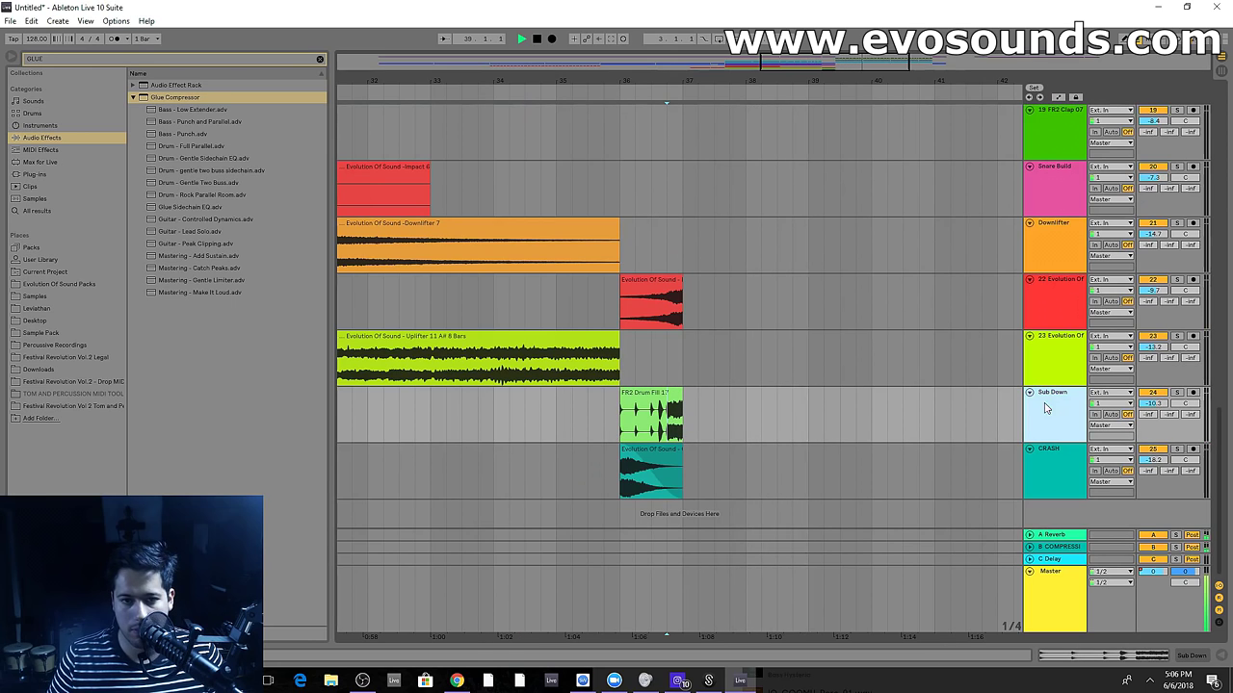
click(633, 358)
drag(680, 281, 667, 282)
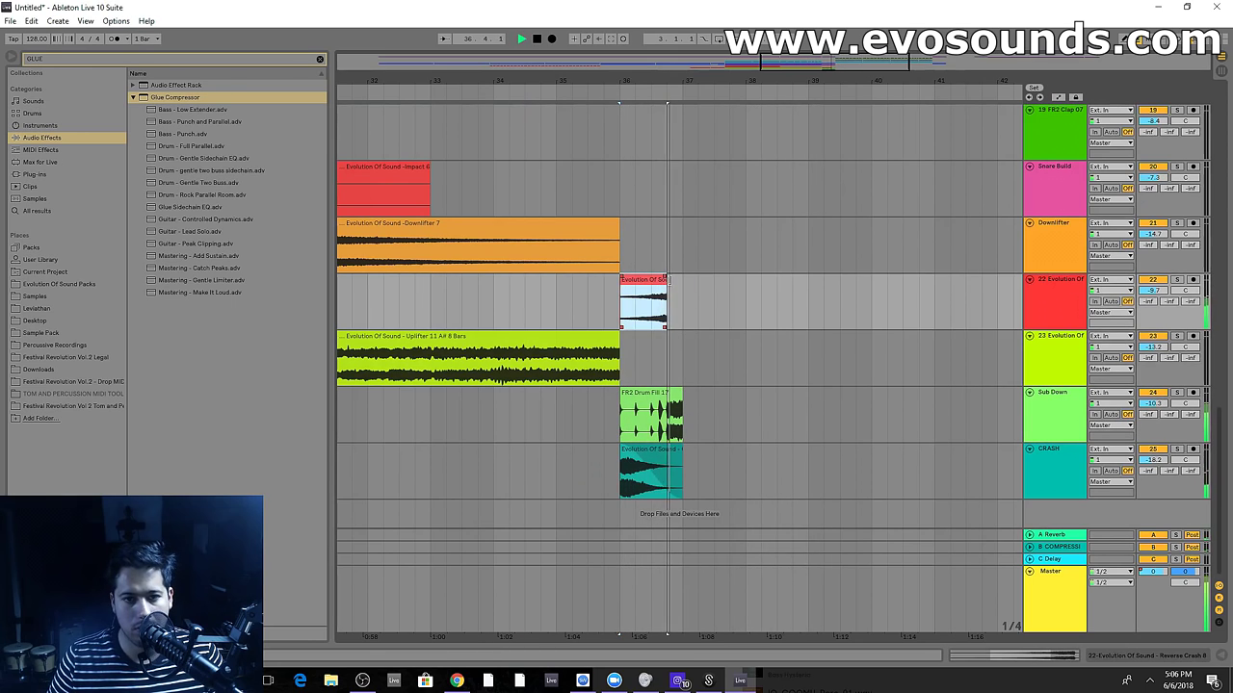
key(space)
key(space)
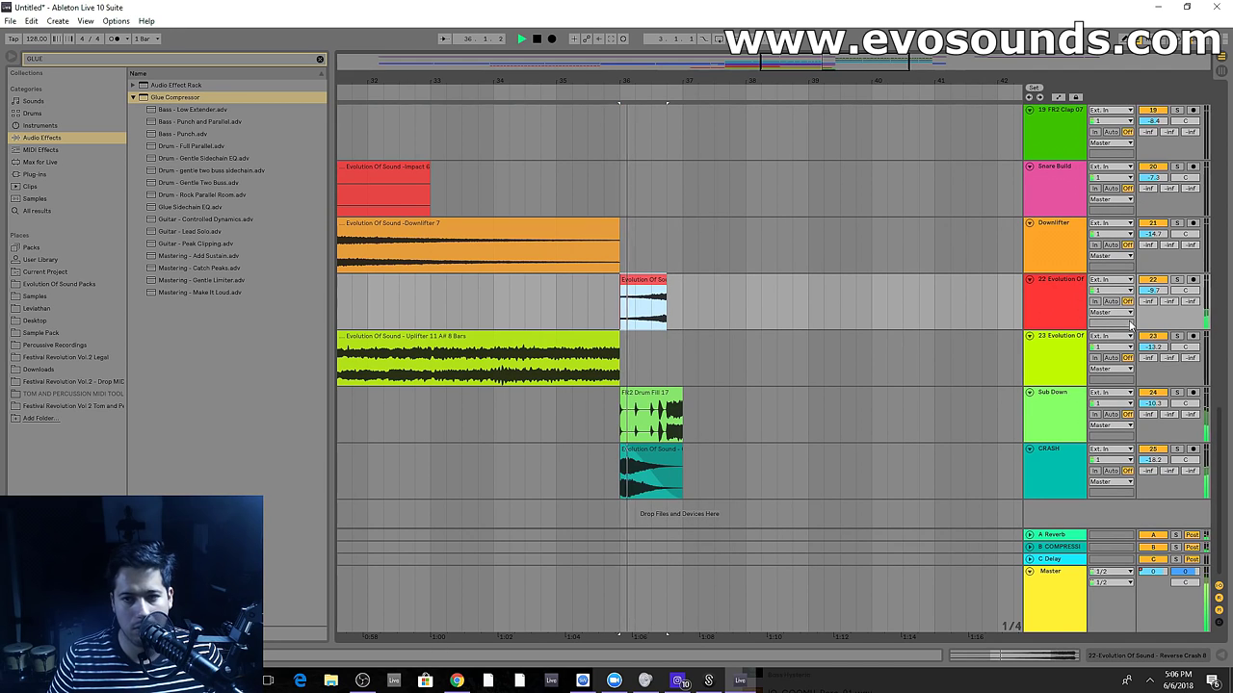
Set the CRASH track's volume to -23.2 dB and the reverse crash track's volume to -16.6 dB, auditioning the fill from bar 36
key(space)
key(space)
drag(1155, 460, 1159, 422)
key(space)
key(space)
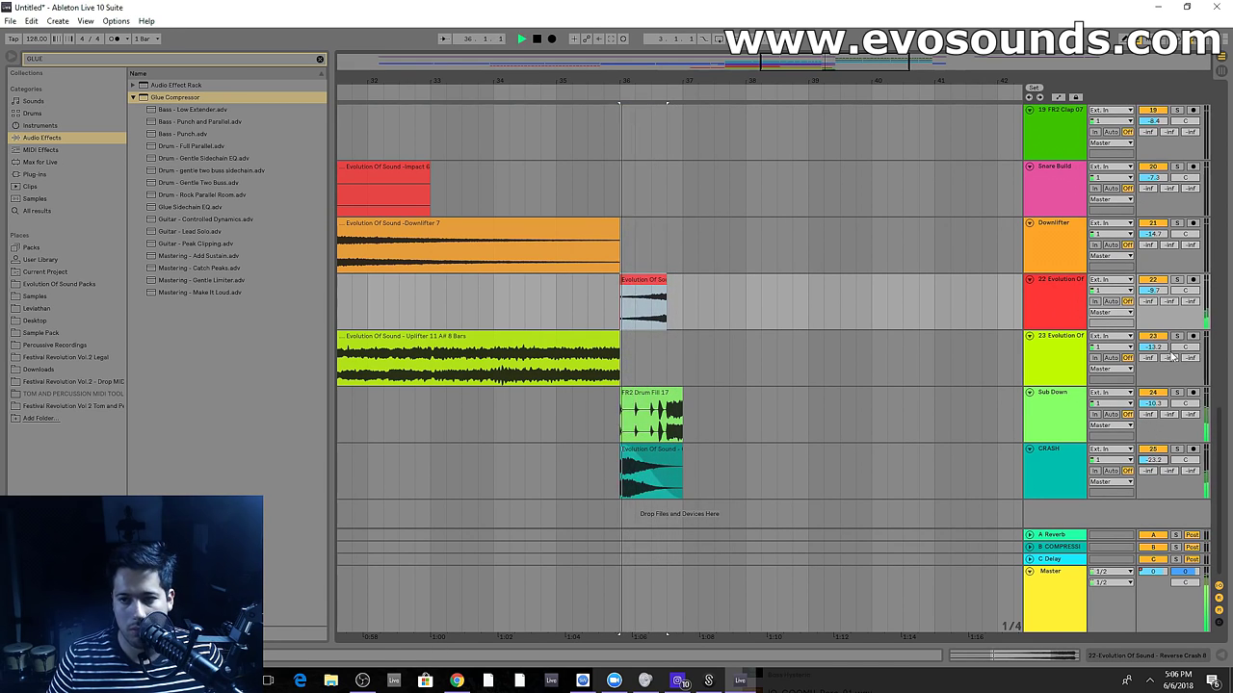
drag(1159, 292, 1159, 314)
key(space)
key(space)
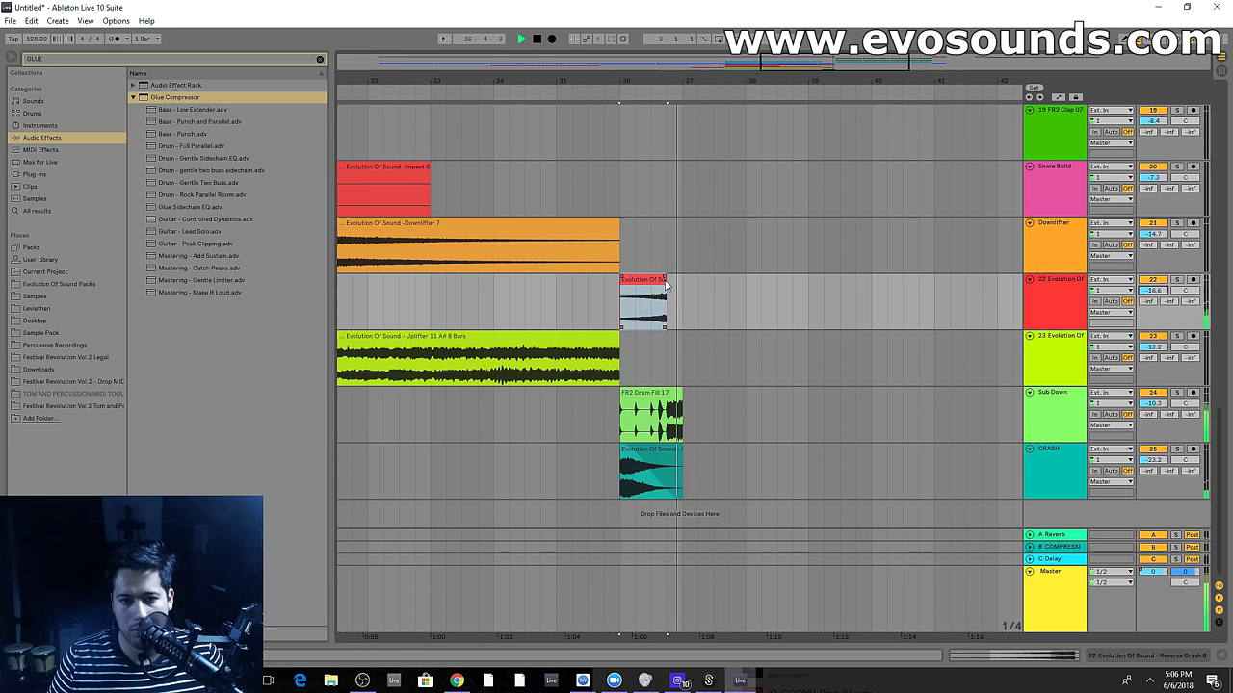
Open the Drop Leads group's device chain while the drop plays
double_click(1052, 396)
scroll(772, 239, up, 3)
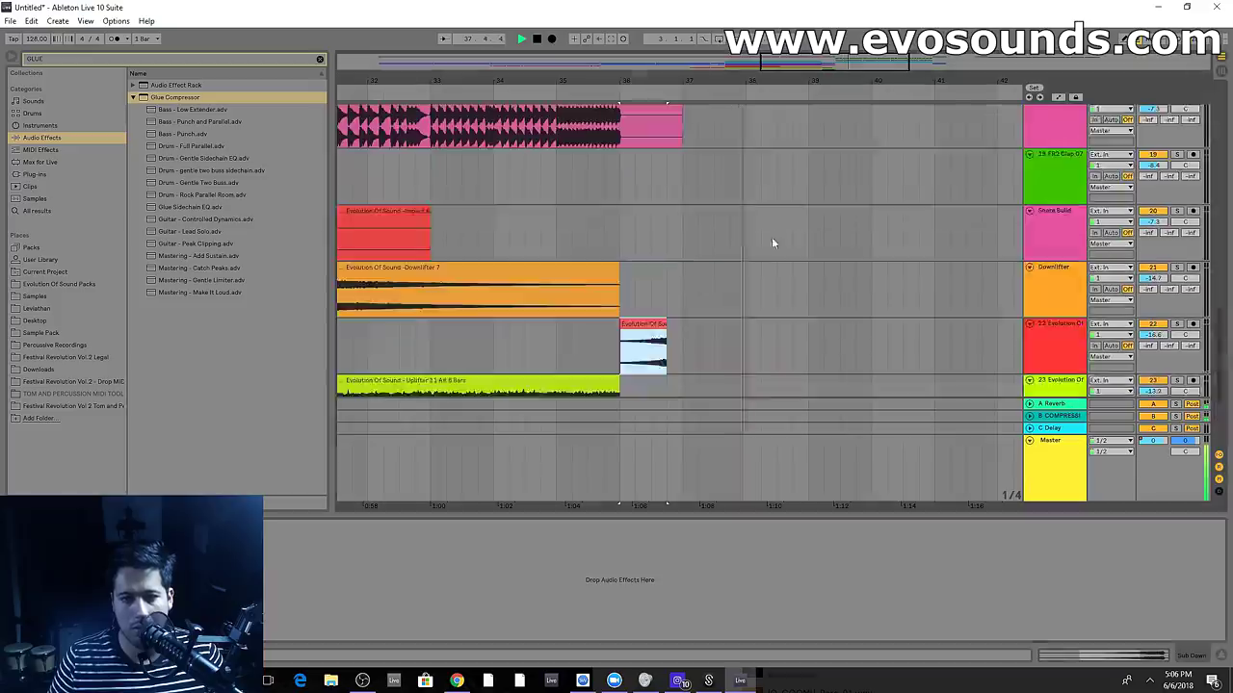
drag(835, 70, 872, 48)
drag(820, 515, 824, 643)
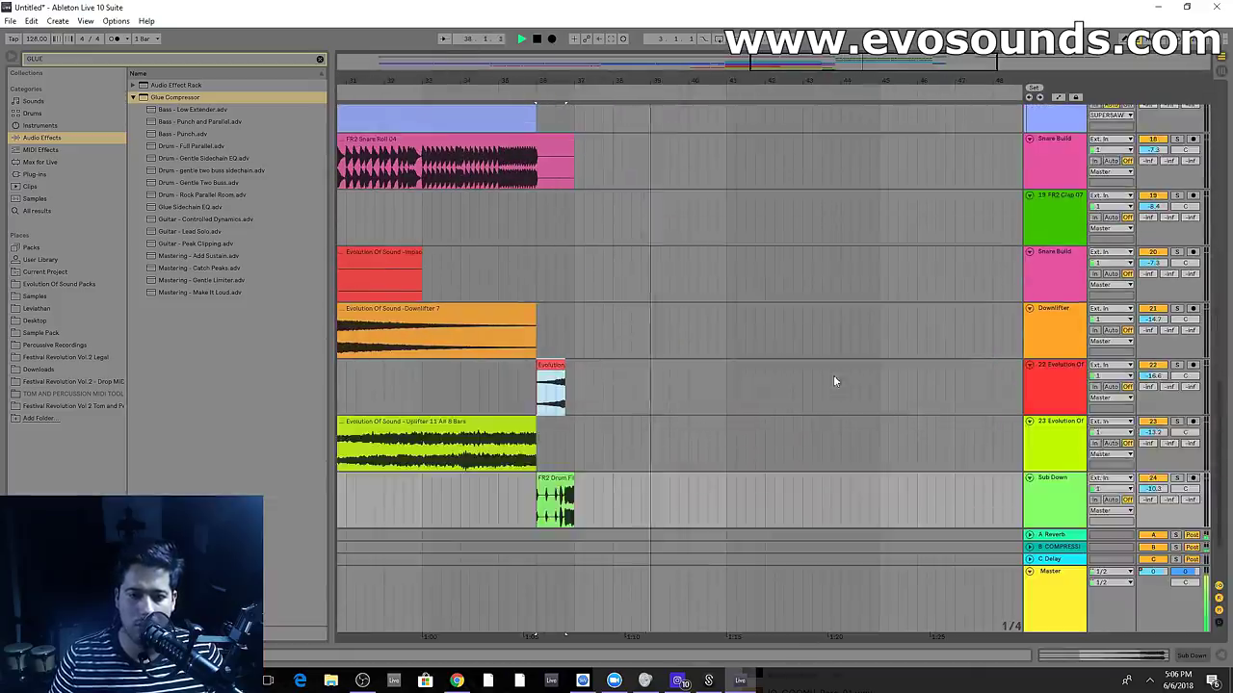
scroll(807, 354, up, 10)
double_click(1055, 257)
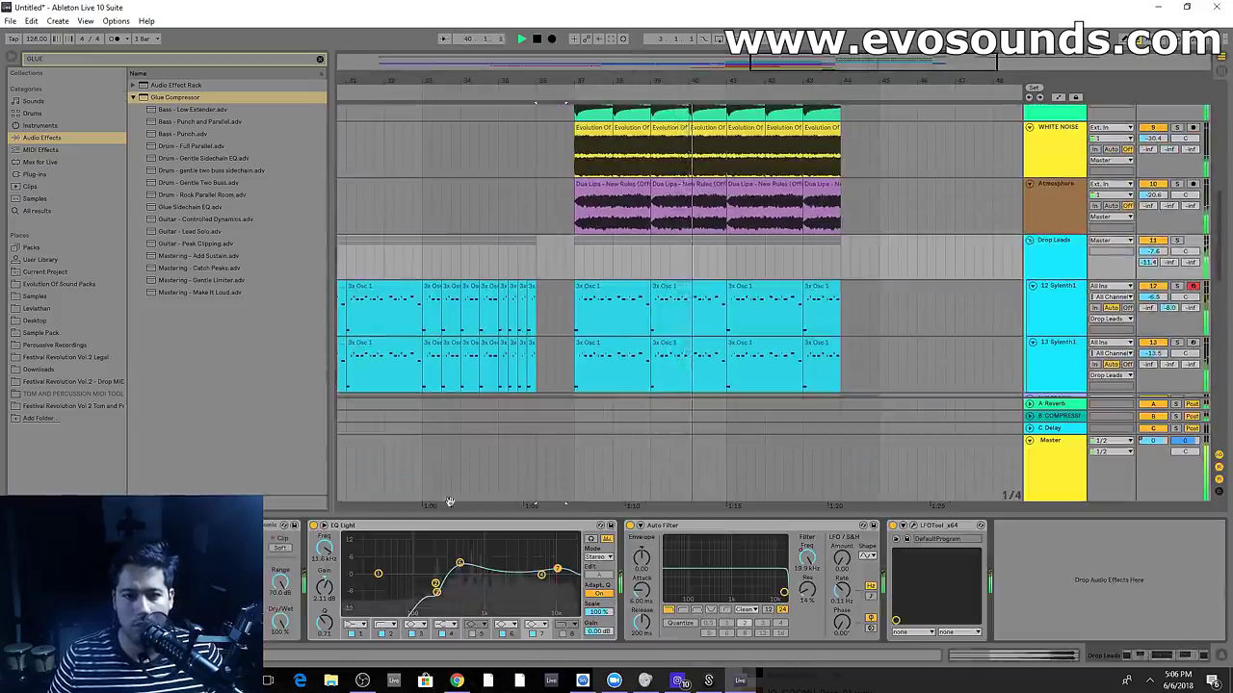
Enable band 5 in the Drop Leads EQ Eight and shape a cut of about 3.8 dB near 2.06 kHz
click(470, 634)
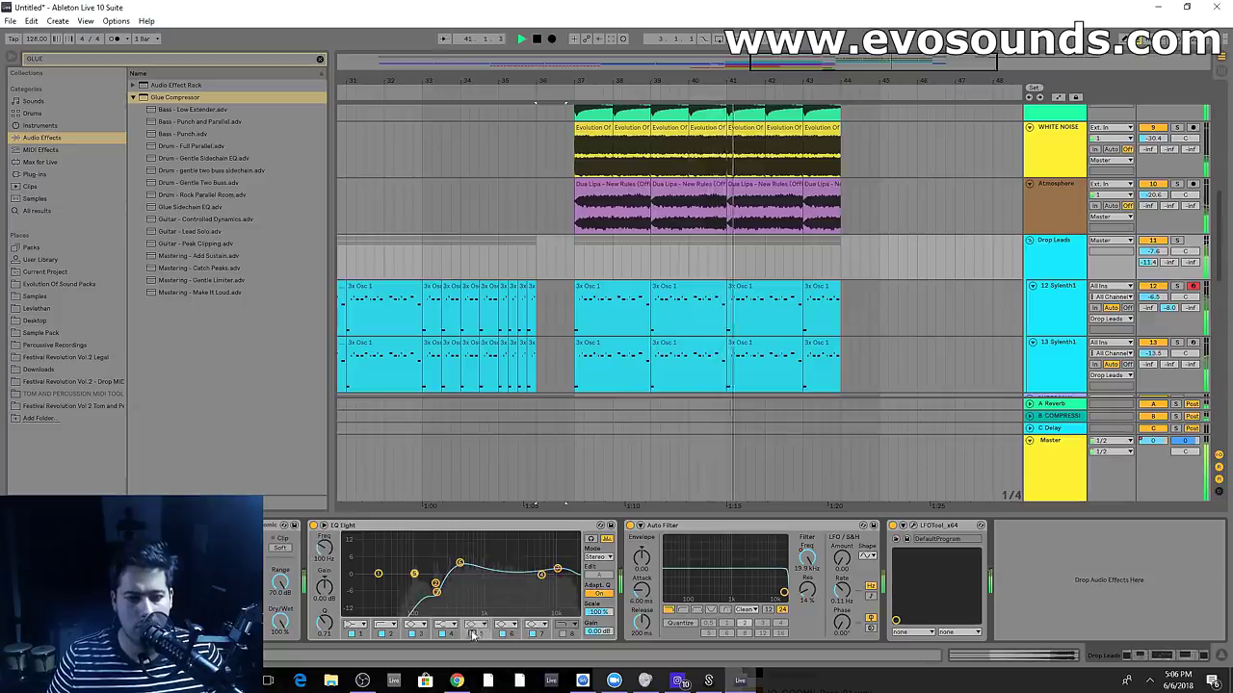
drag(413, 575, 505, 583)
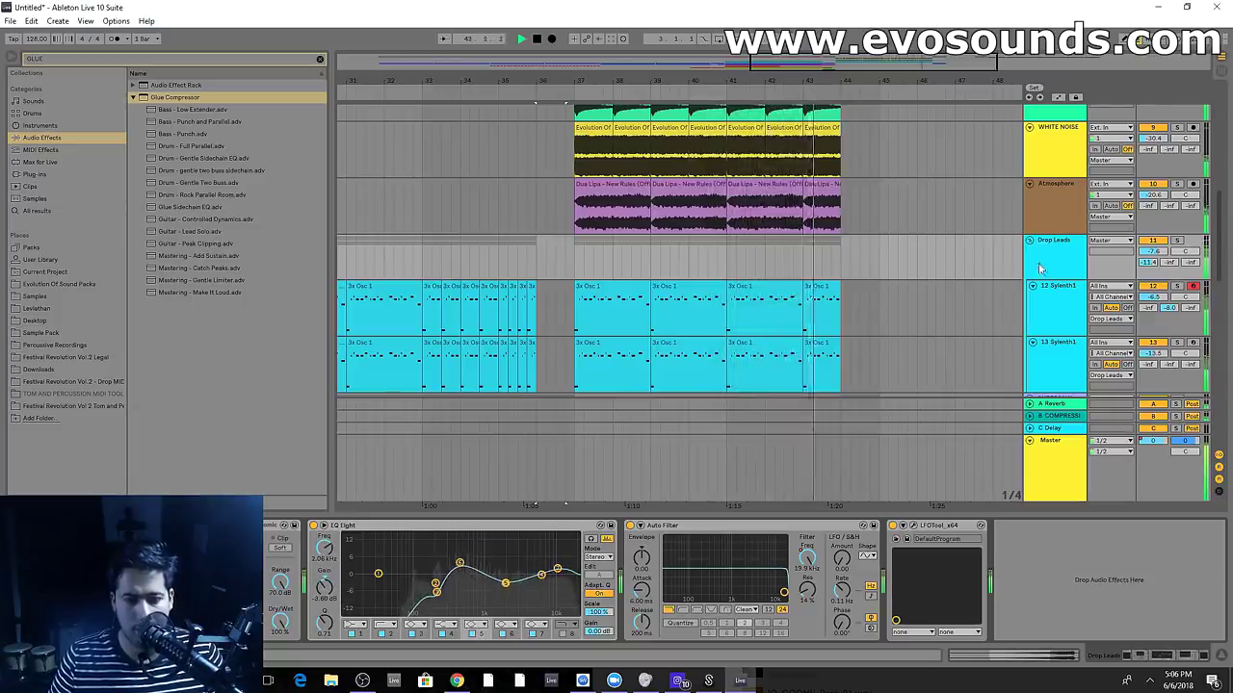
key(space)
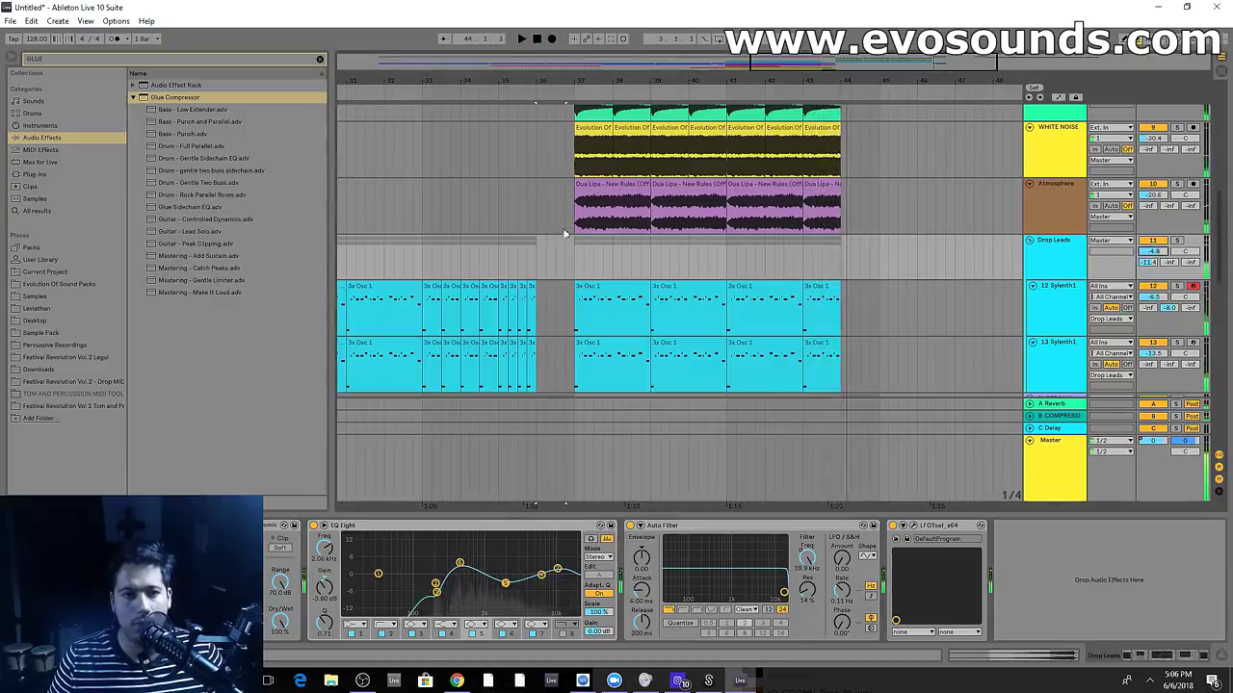
Insert a new MIDI track directly below the Atmosphere track and name it TOM
scroll(674, 289, up, 5)
drag(827, 517, 825, 597)
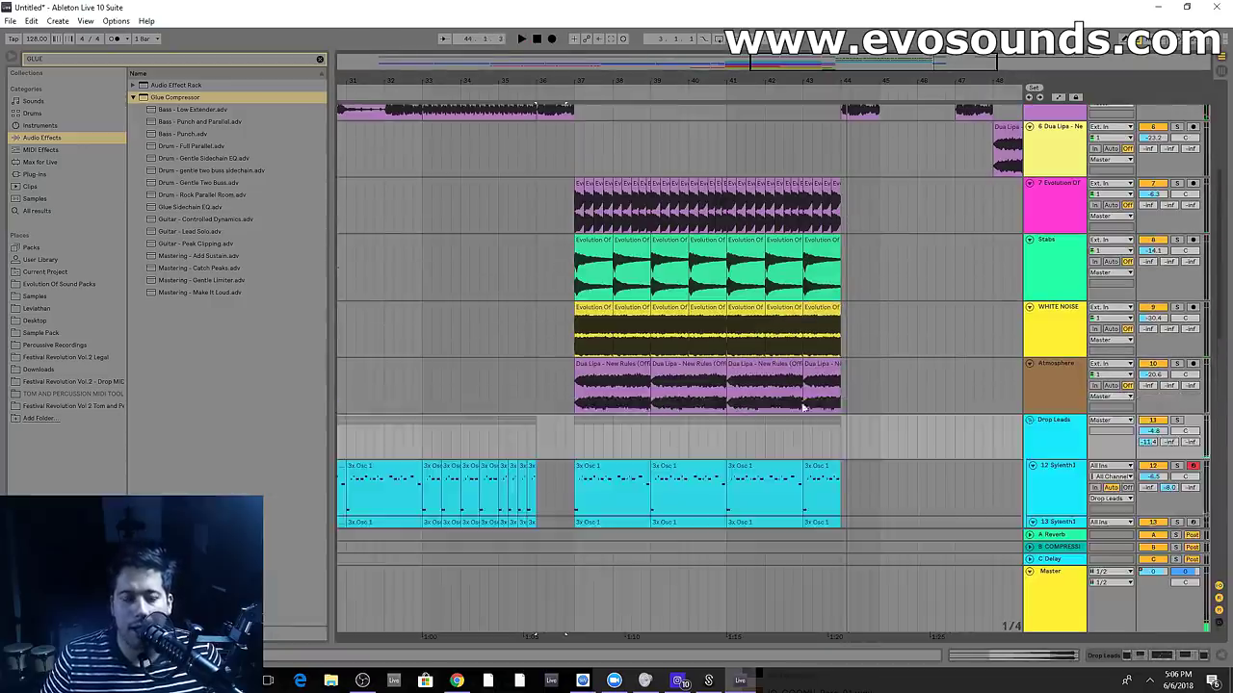
scroll(804, 406, up, 7)
scroll(842, 337, down, 3)
scroll(846, 329, down, 5)
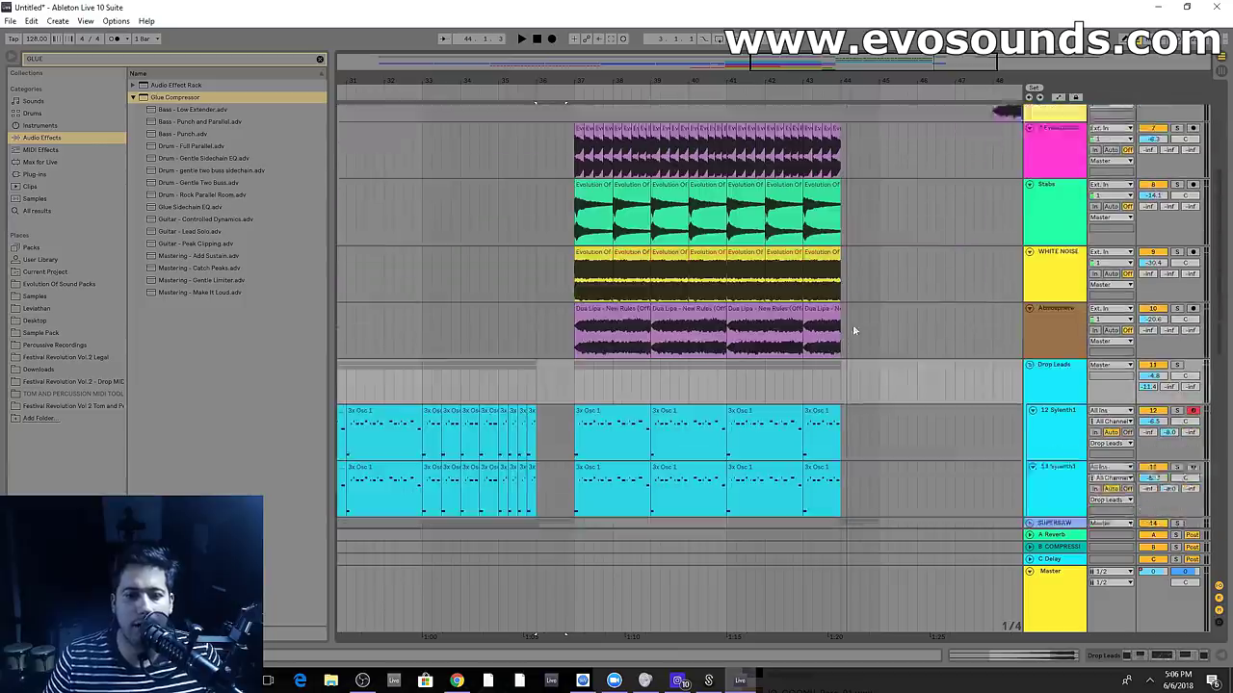
click(1041, 305)
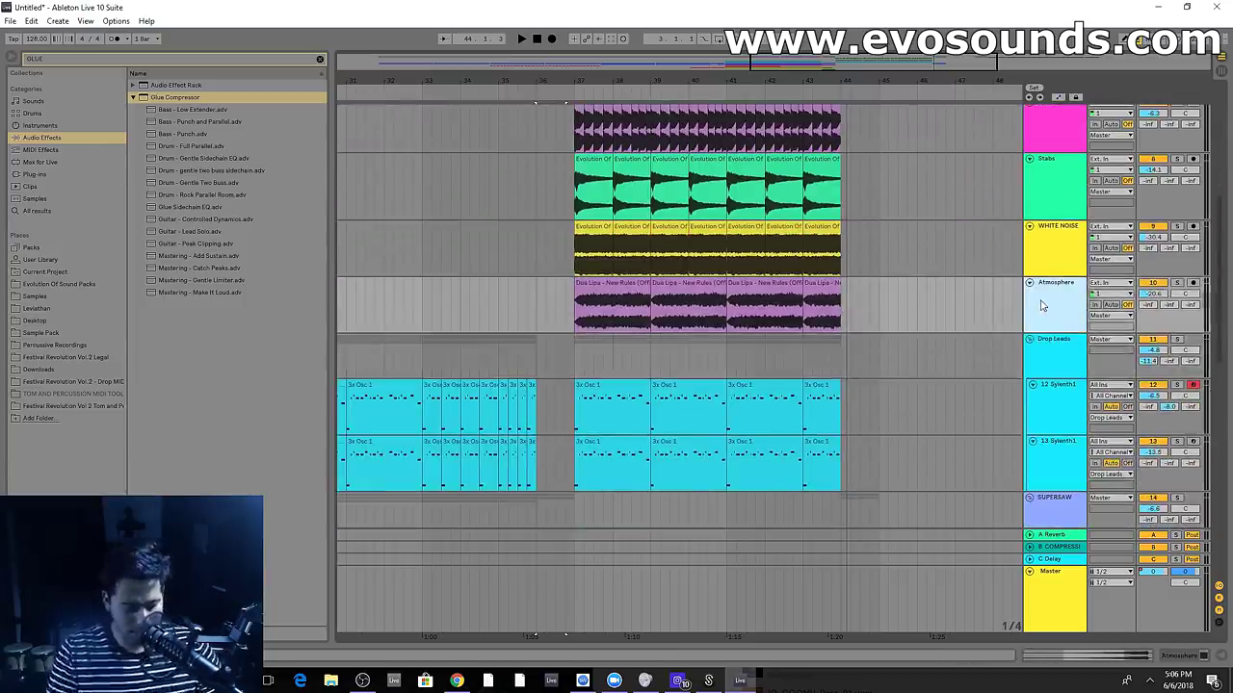
key(ctrl+shift+t)
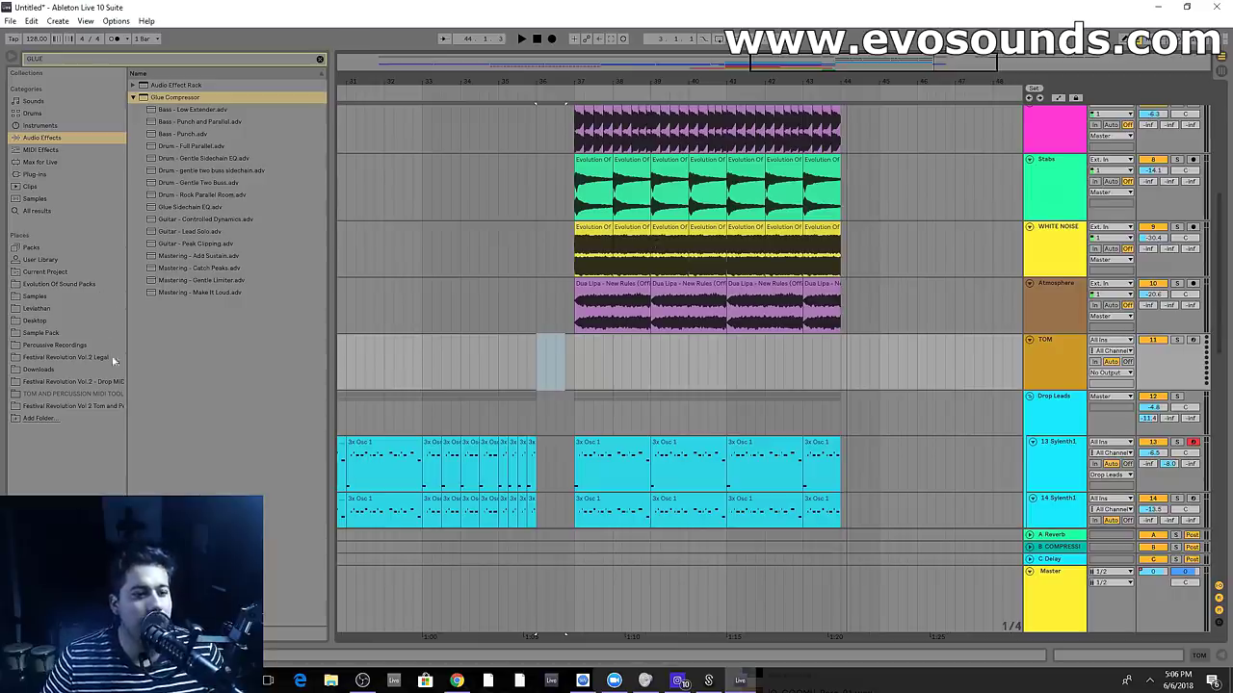
Place Evolution Of Sound - Percussion Fill 5.mid from the Festival Revolution Vol 2 Tom pack on the TOM track at bar 38.3
click(113, 406)
click(179, 147)
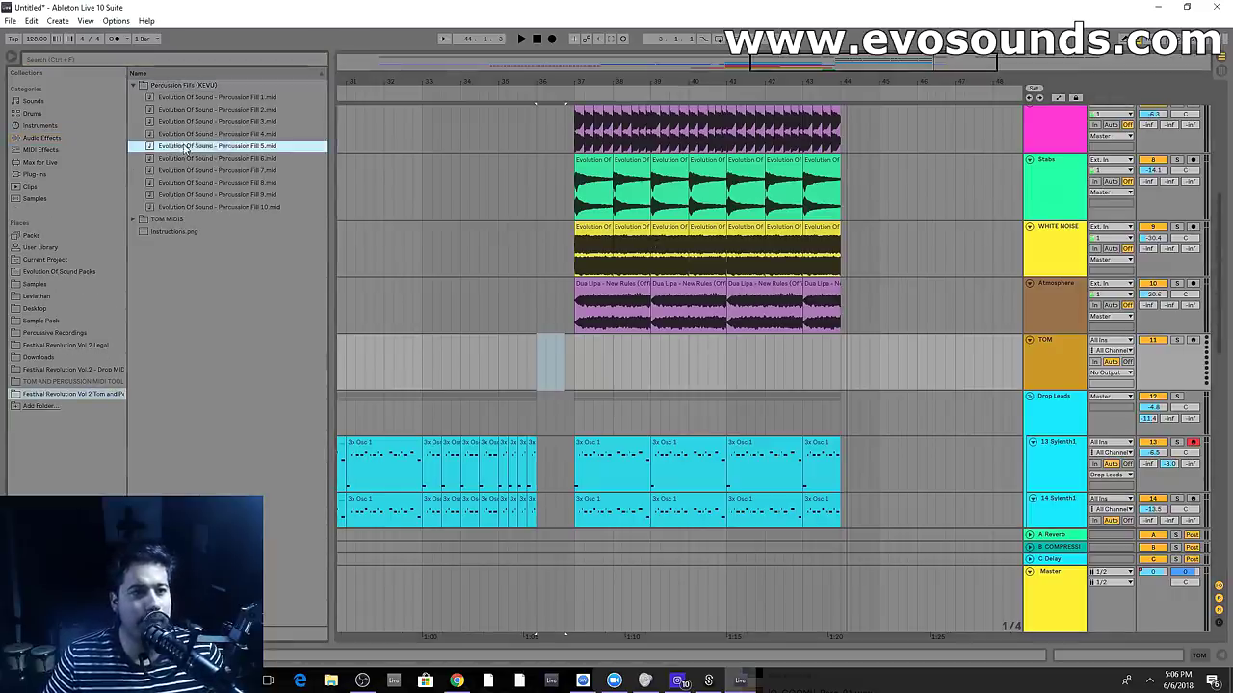
drag(218, 137, 634, 285)
drag(633, 366, 633, 366)
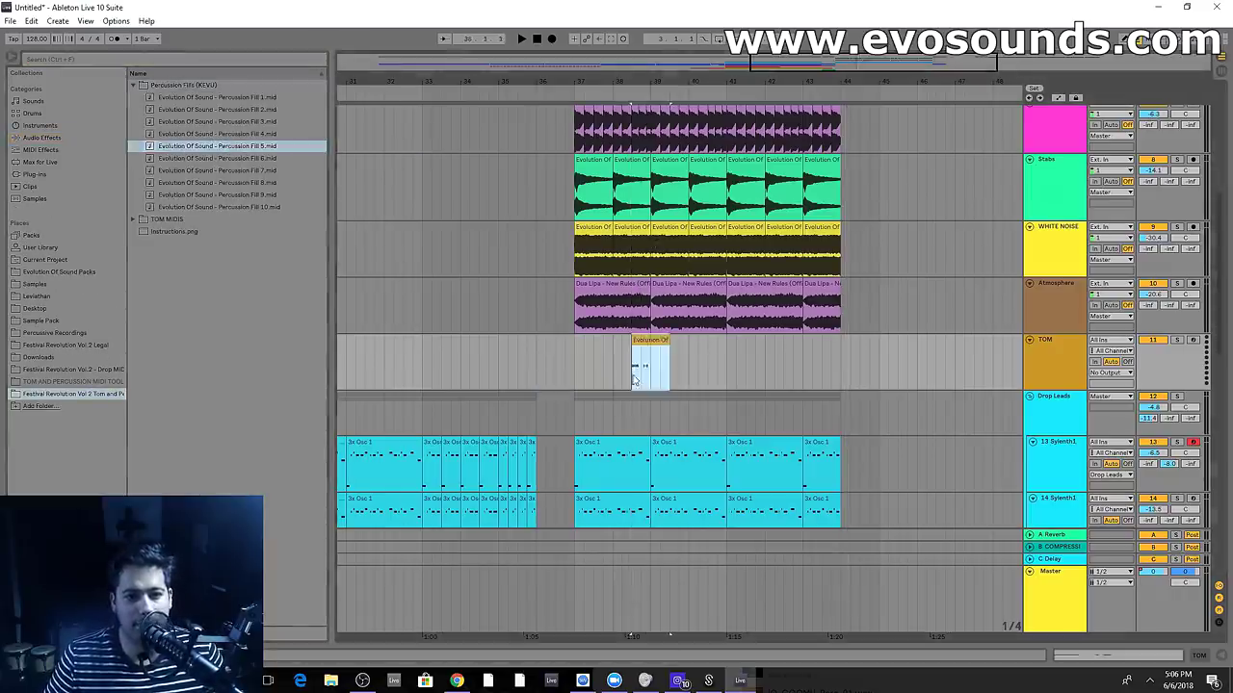
Find the Sampler instrument and load it onto the TOM track
click(40, 125)
click(98, 58)
text(SAMPLER)
drag(151, 110, 655, 231)
drag(1060, 364, 1061, 365)
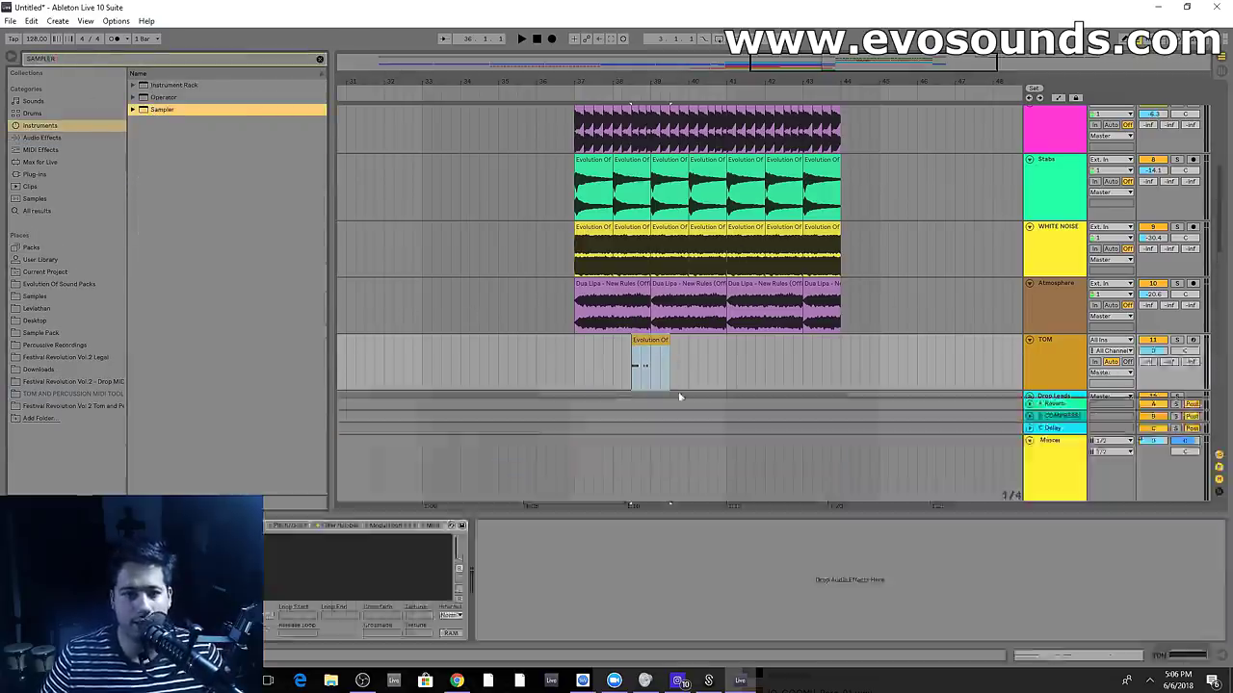
Audition the tom samples in the Toms folder of Festival Revolution Vol.2 Legal
click(63, 358)
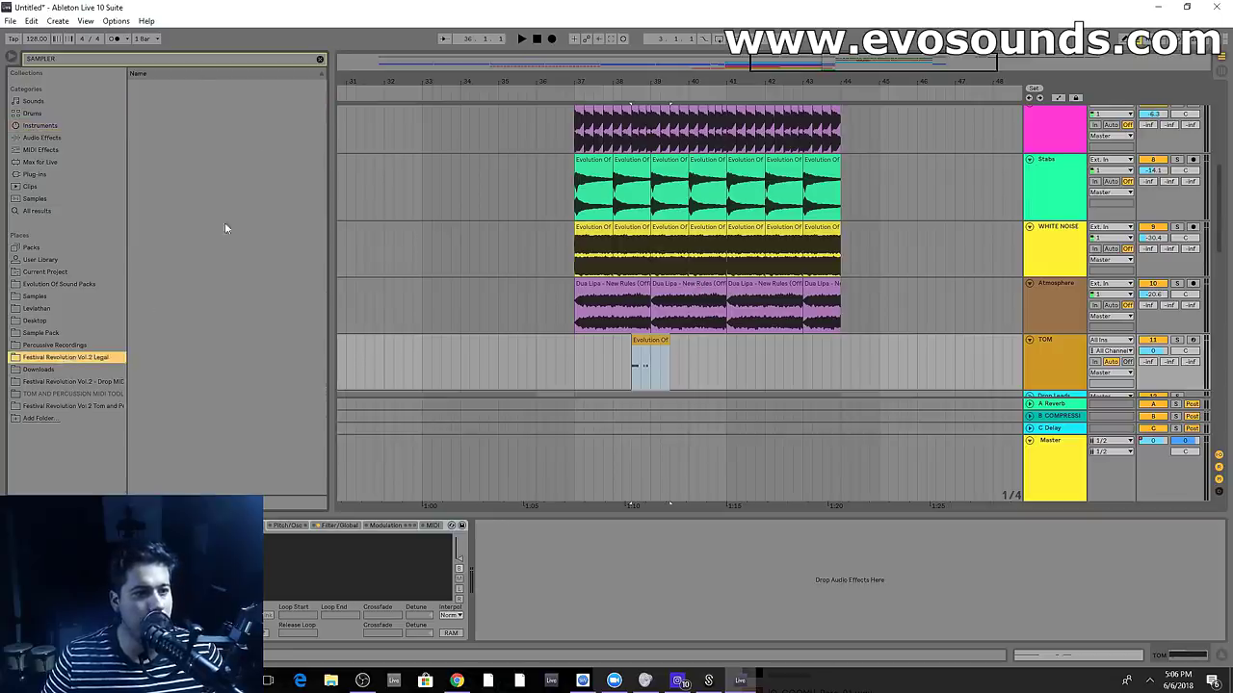
click(321, 57)
click(149, 281)
click(140, 208)
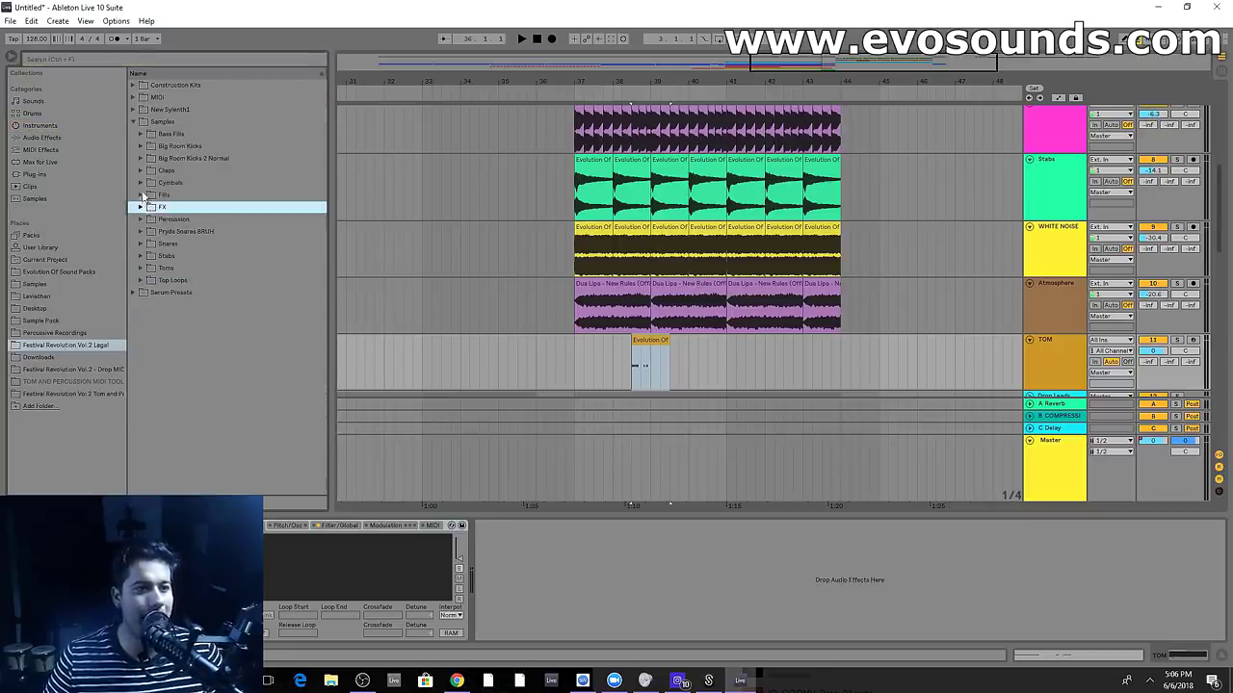
click(140, 267)
click(207, 292)
click(231, 427)
click(238, 440)
click(244, 451)
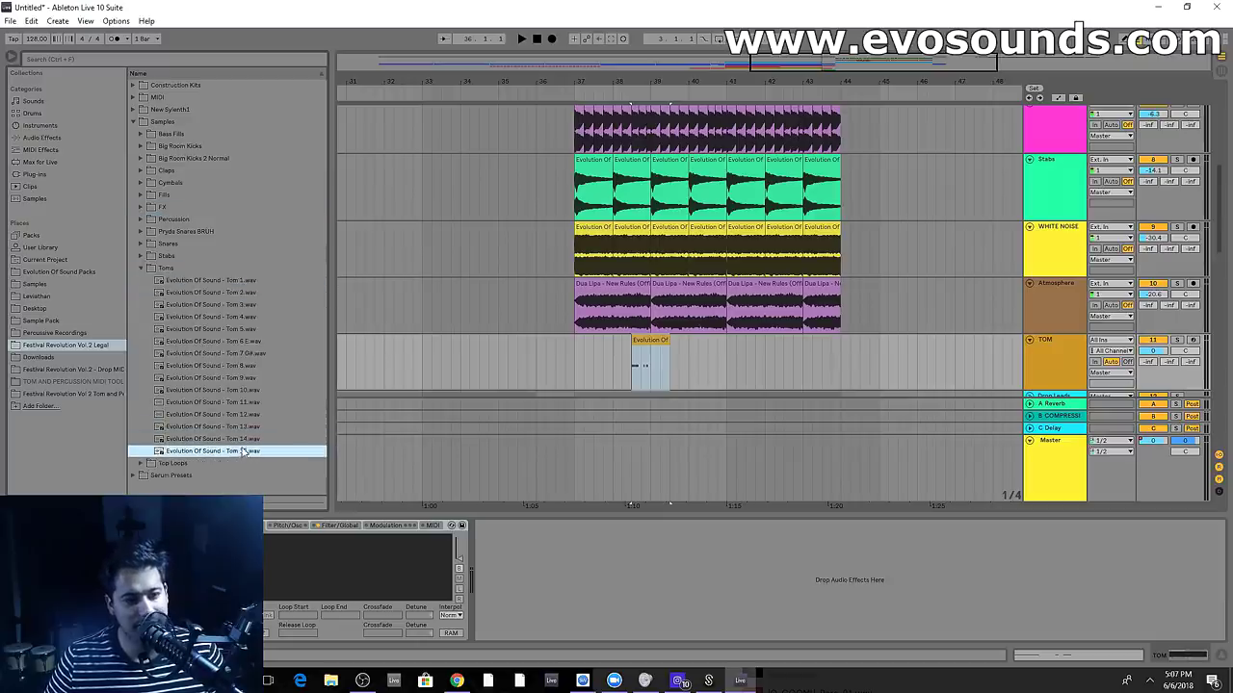
click(246, 427)
click(248, 401)
click(249, 378)
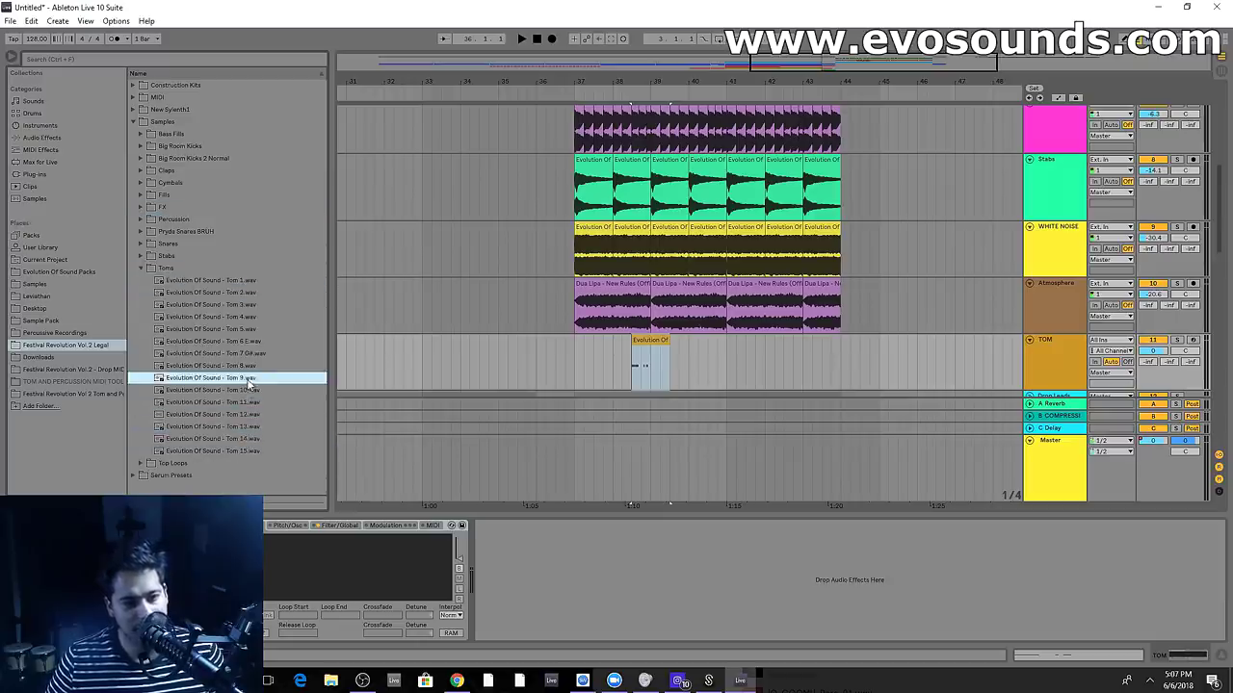
click(244, 391)
click(236, 403)
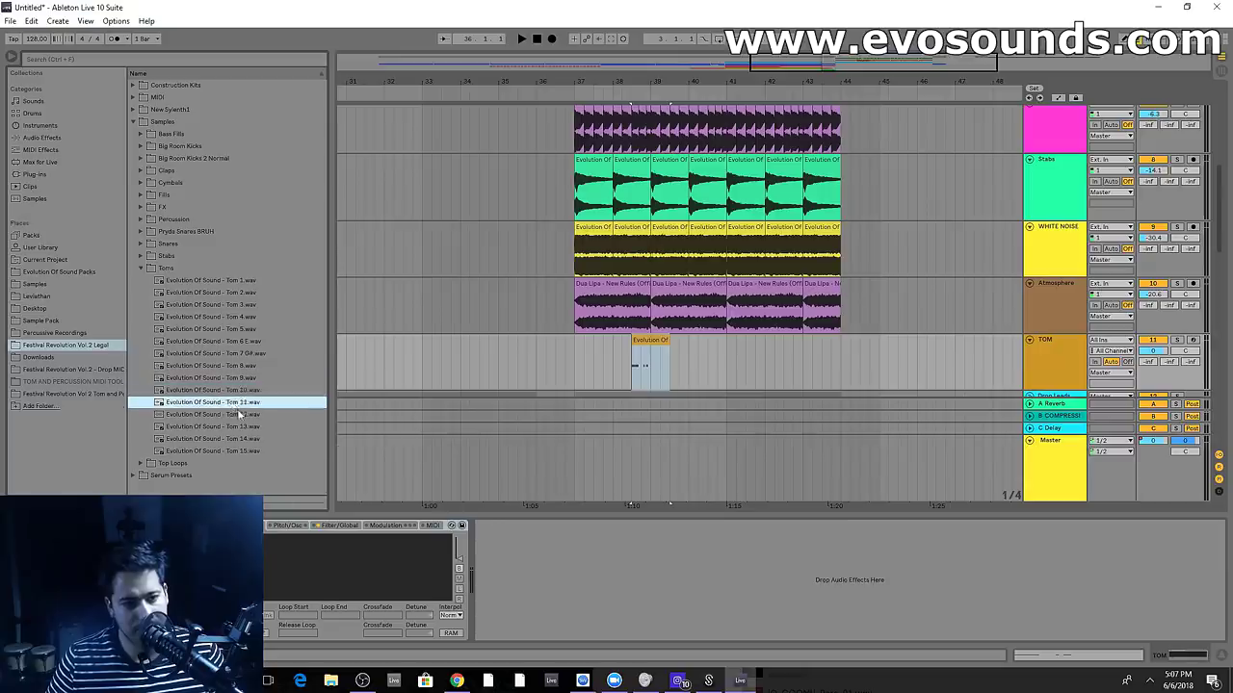
click(231, 414)
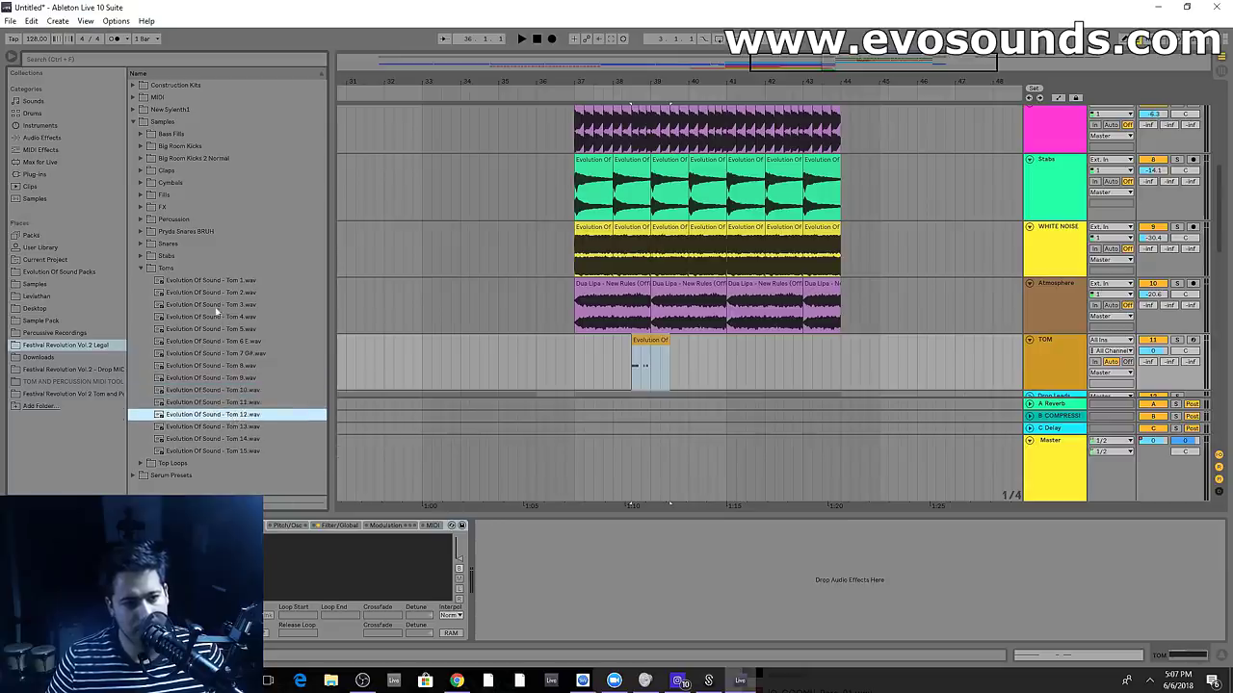
Load FR2 Percussion 13.wav from the Percussion folder into the TOM track's Sampler and play the drop
click(140, 219)
click(222, 378)
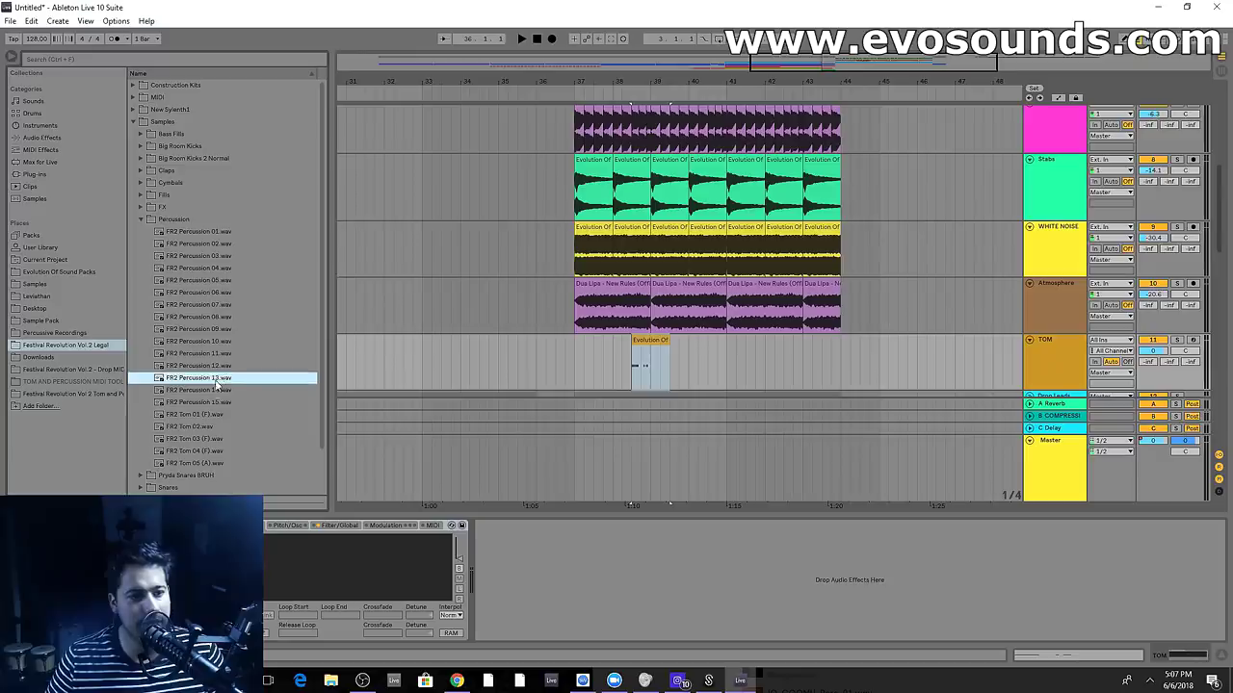
key(space)
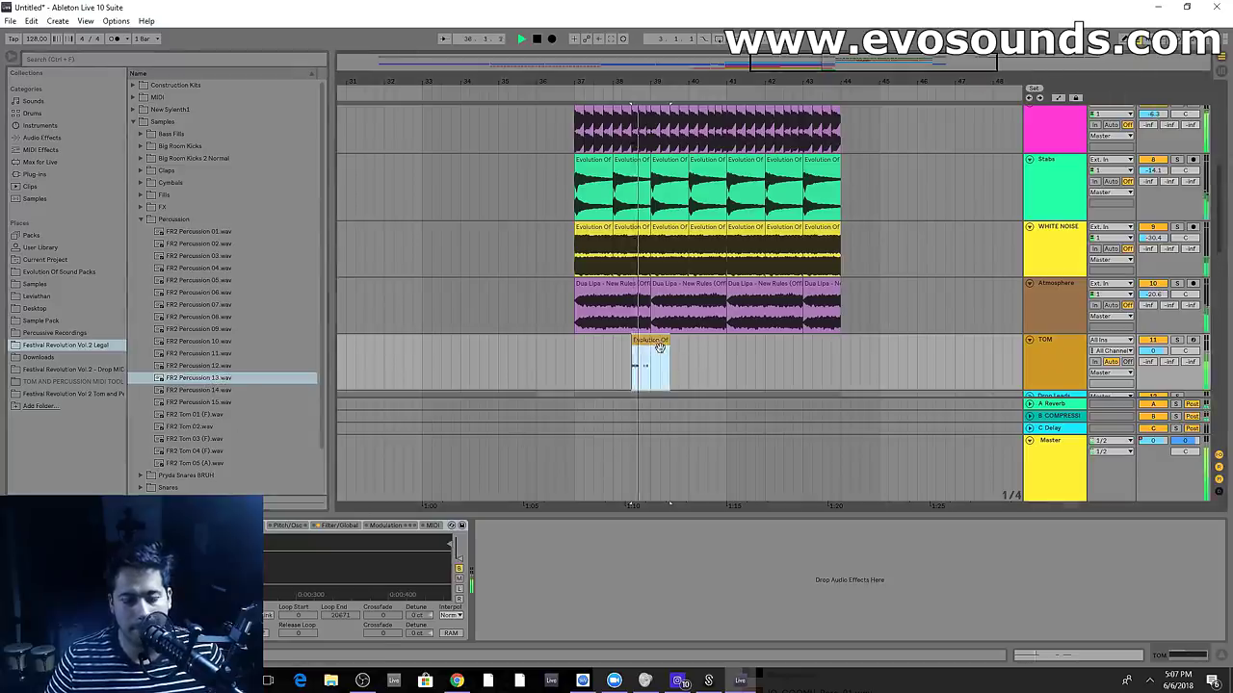
Shorten the Percussion Fill 5 clip to end at bar 39 and lower the TOM track's volume to -8.7 dB
scroll(674, 374, down, 2)
click(518, 308)
key(space)
drag(669, 295, 649, 292)
key(space)
scroll(645, 291, down, 2)
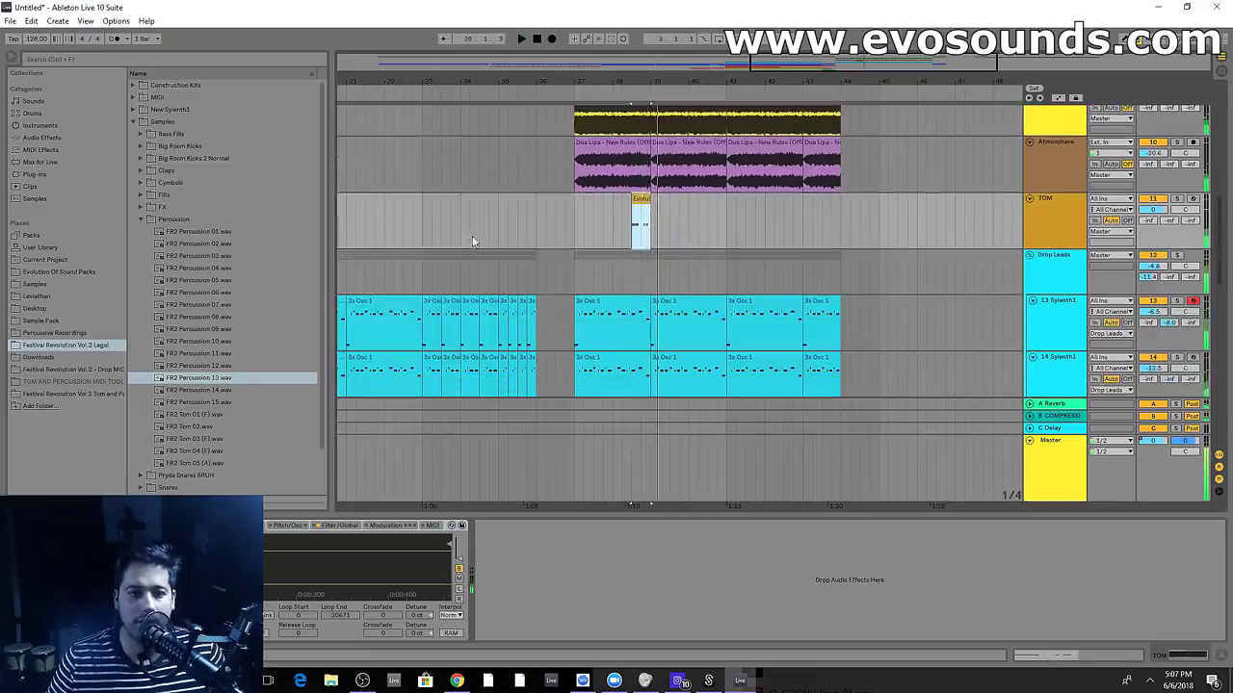
click(473, 239)
key(space)
drag(781, 64, 990, 142)
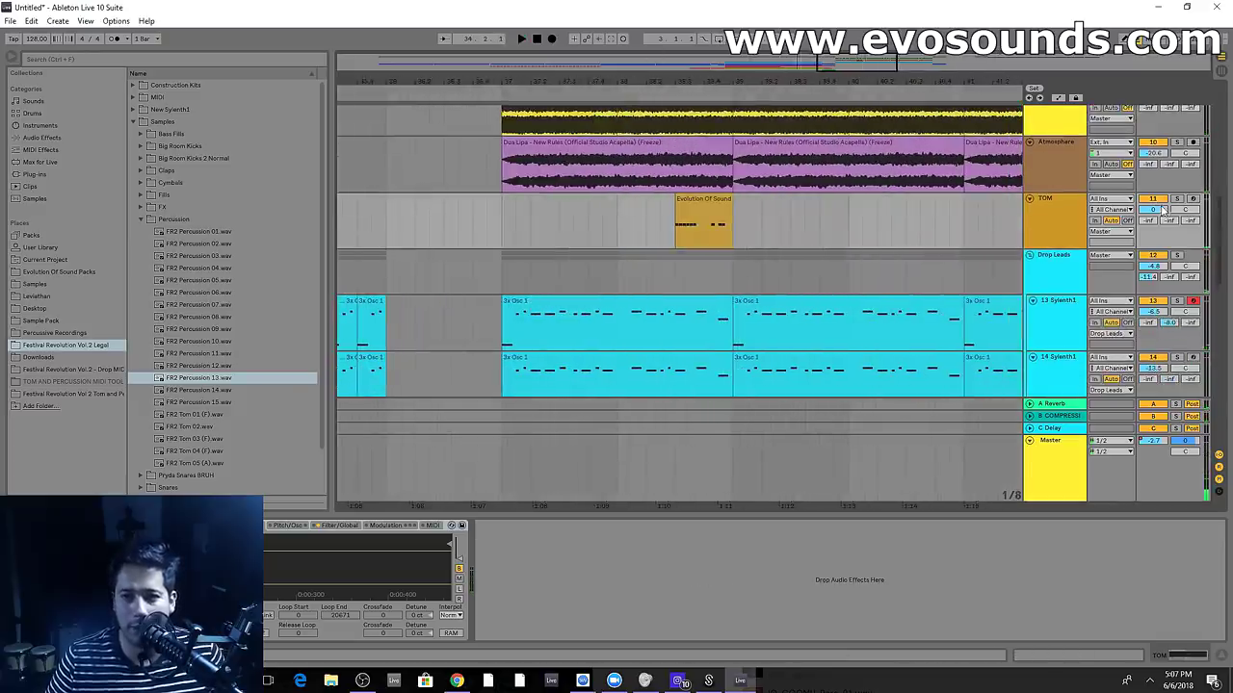
Try Percussion Fill 6.mid on the TOM track at bar 37.3, shortened to end at bar 38
click(63, 394)
drag(220, 162, 556, 202)
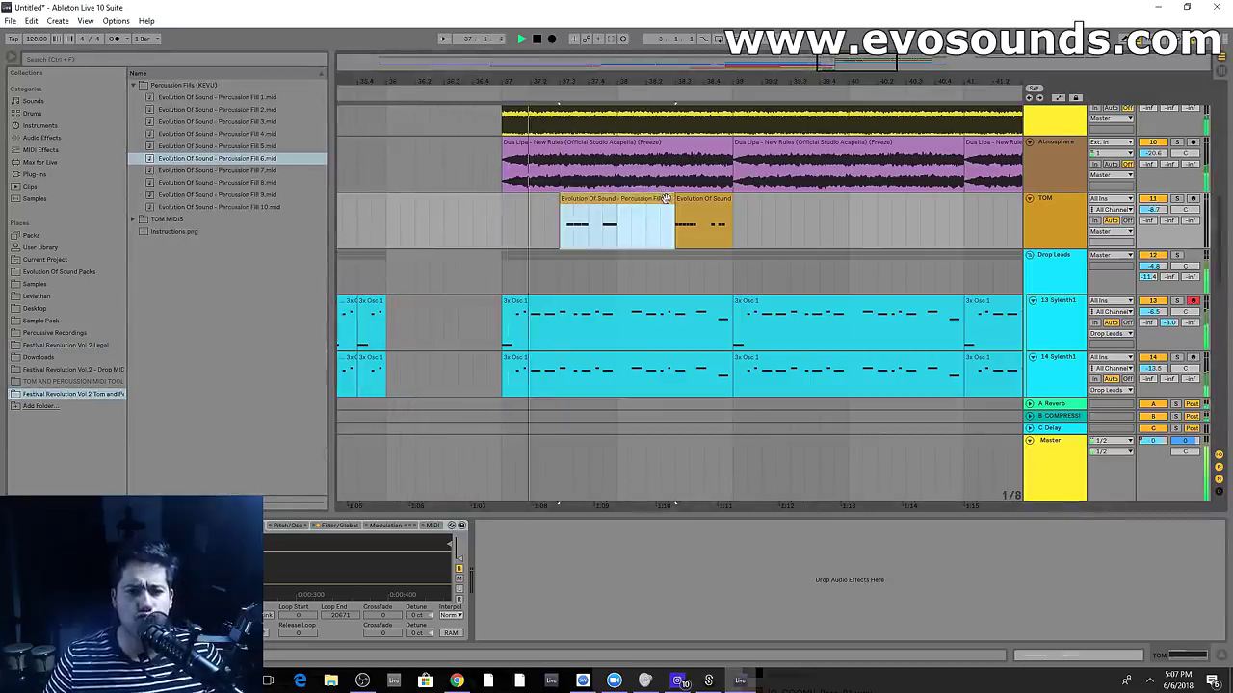
drag(674, 222, 617, 222)
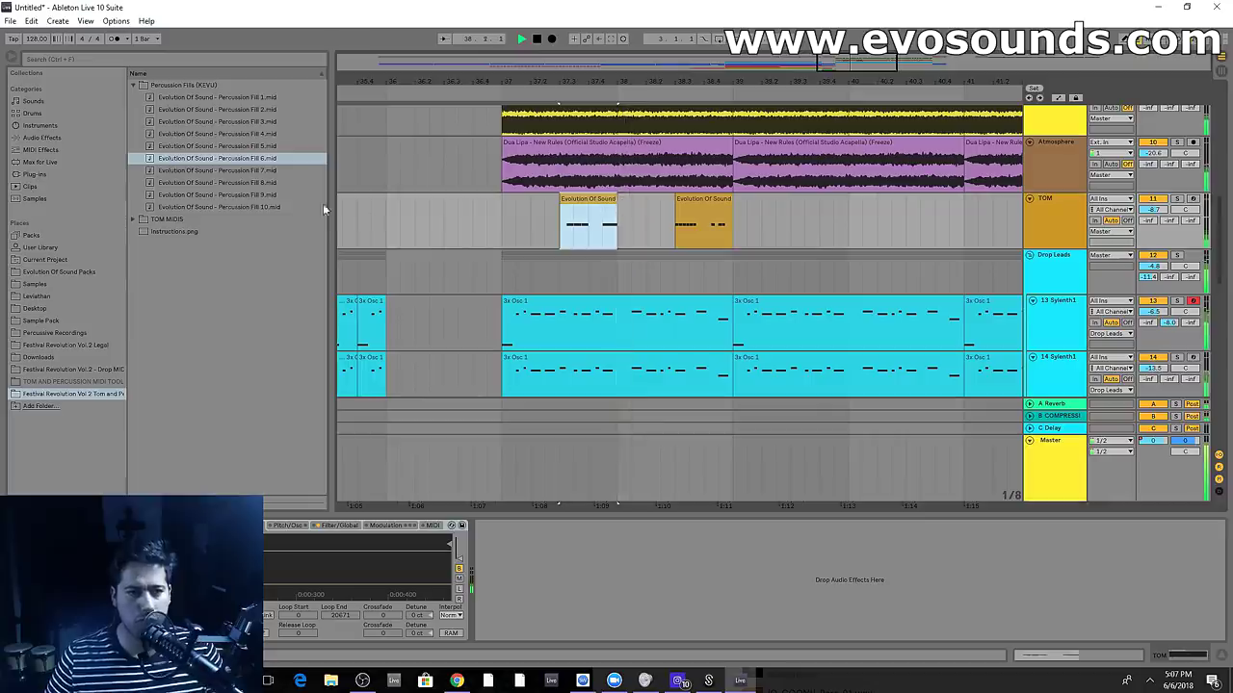
Try Percussion Fill 7.mid at bar 37.3 in place of the first fill and play it back
click(247, 170)
drag(247, 176, 566, 210)
key(space)
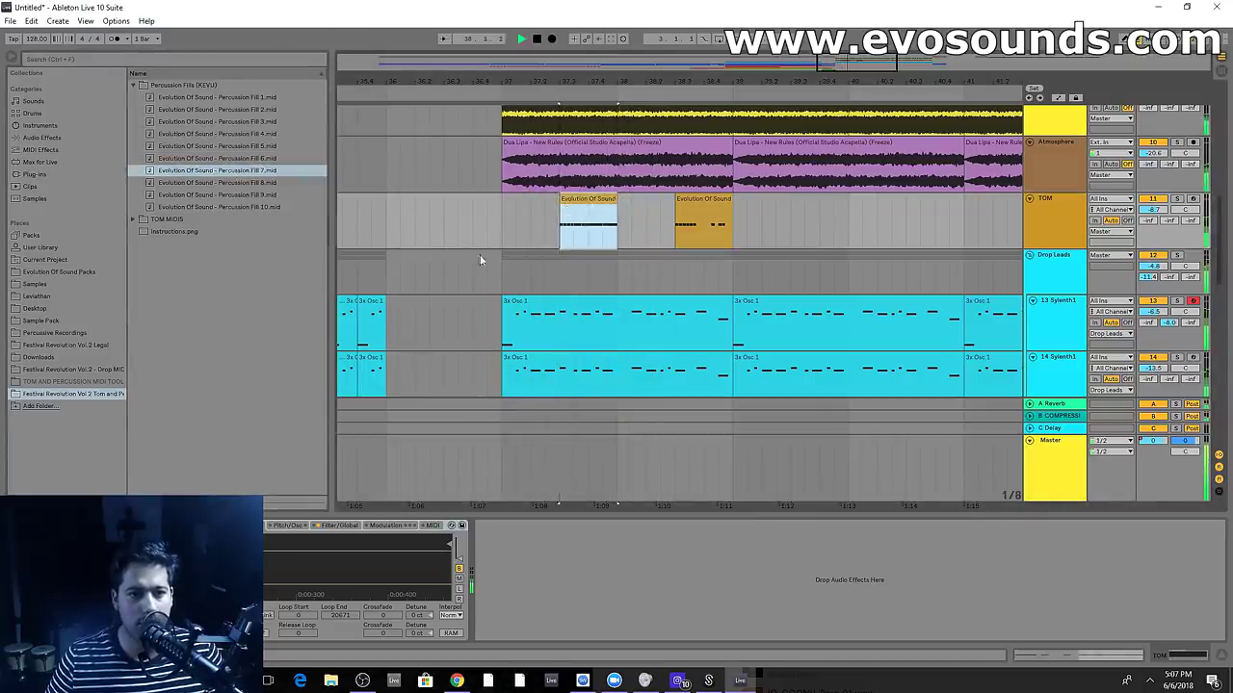
Set the TOM track's volume to -5.0 dB and try trimming the second fill clip to start at bar 38.4
click(500, 229)
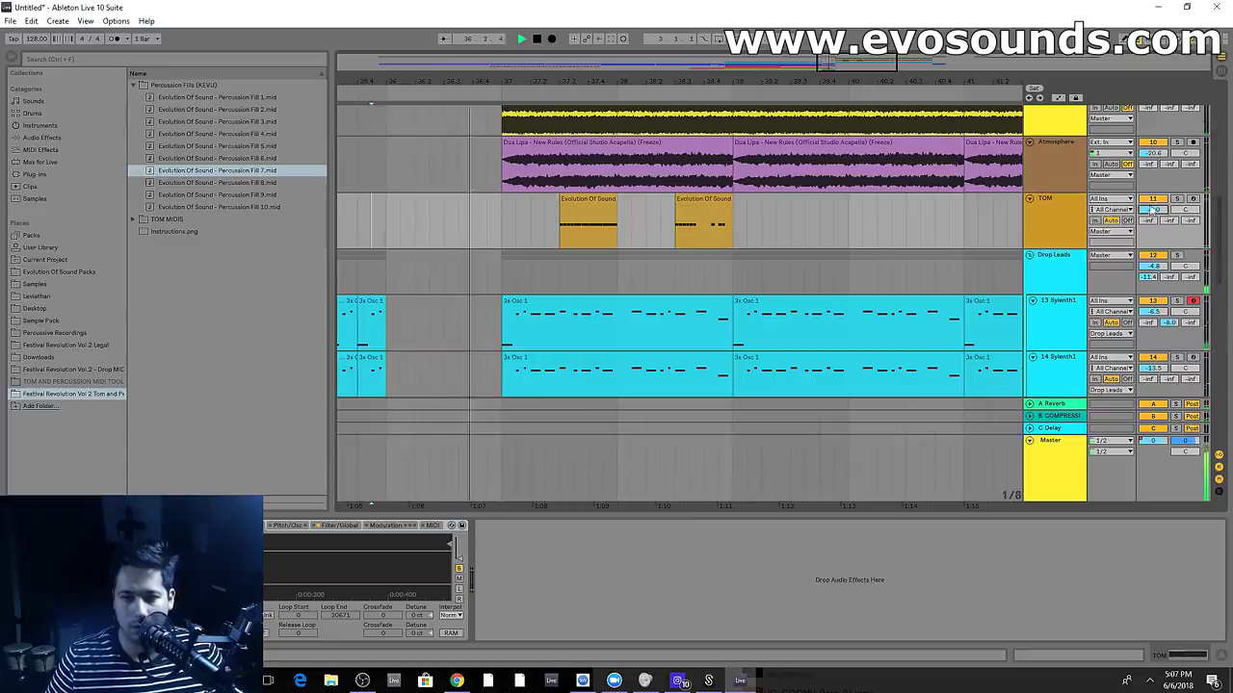
click(594, 203)
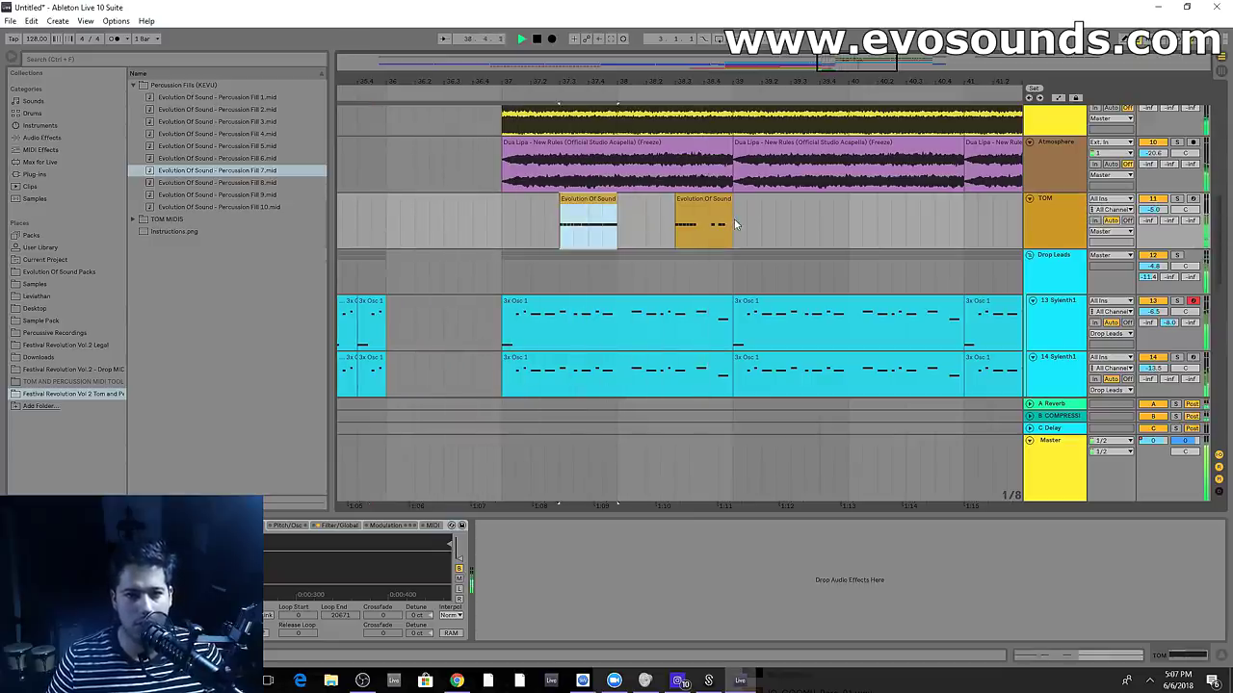
click(677, 205)
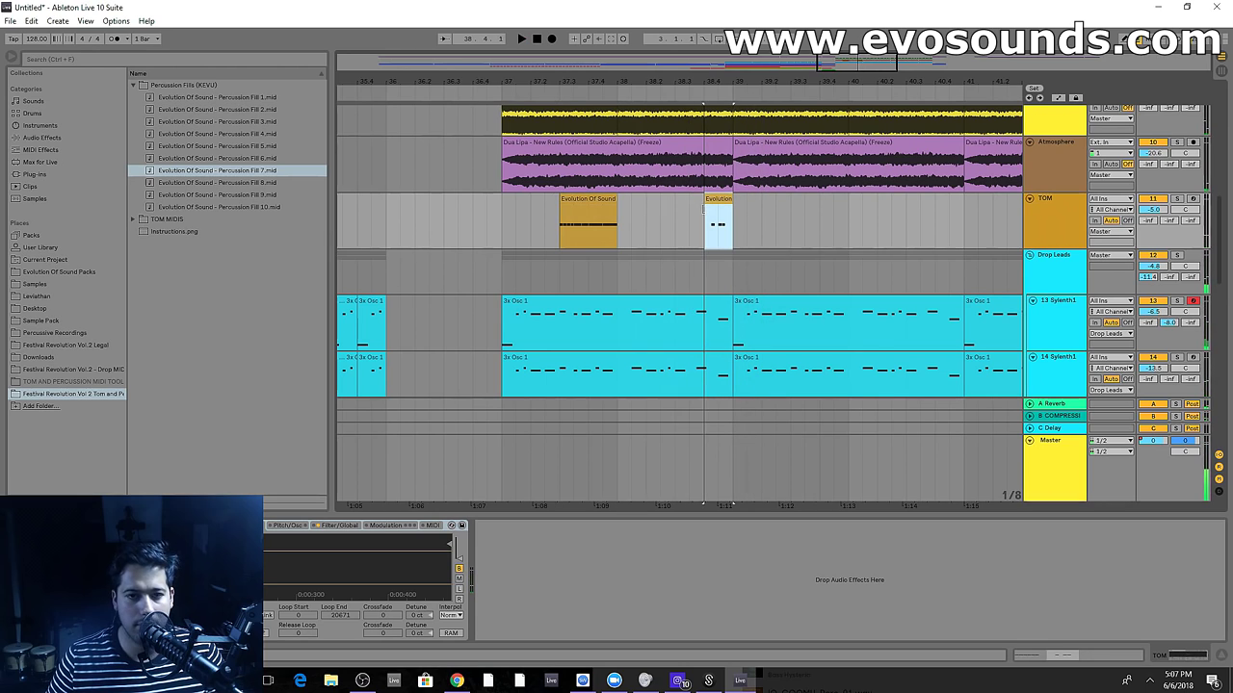
Try Percussion Fill 5.mid as the first fill at bar 37.3 on the TOM track and play it back
drag(217, 146, 563, 204)
key(space)
drag(661, 203, 597, 204)
key(space)
key(space)
Replace the first fill with Percussion Fill 4.mid at bar 37.3, play it back and open its notes
drag(216, 133, 567, 212)
key(space)
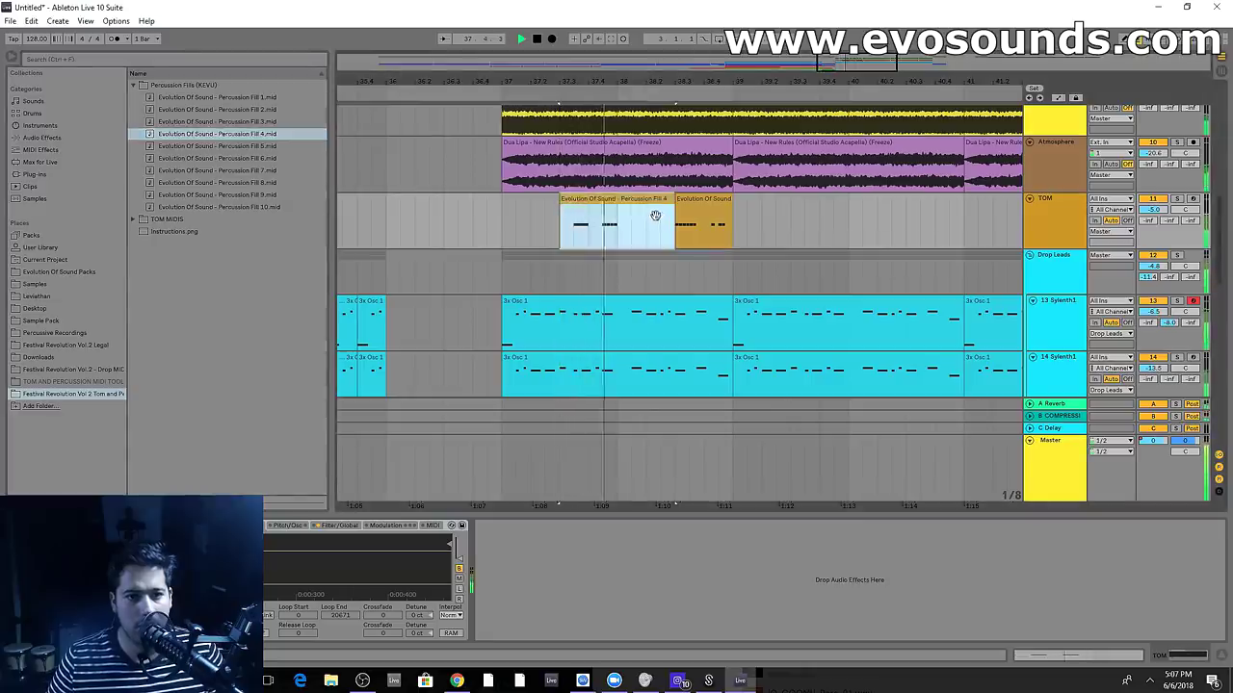
click(414, 223)
click(645, 200)
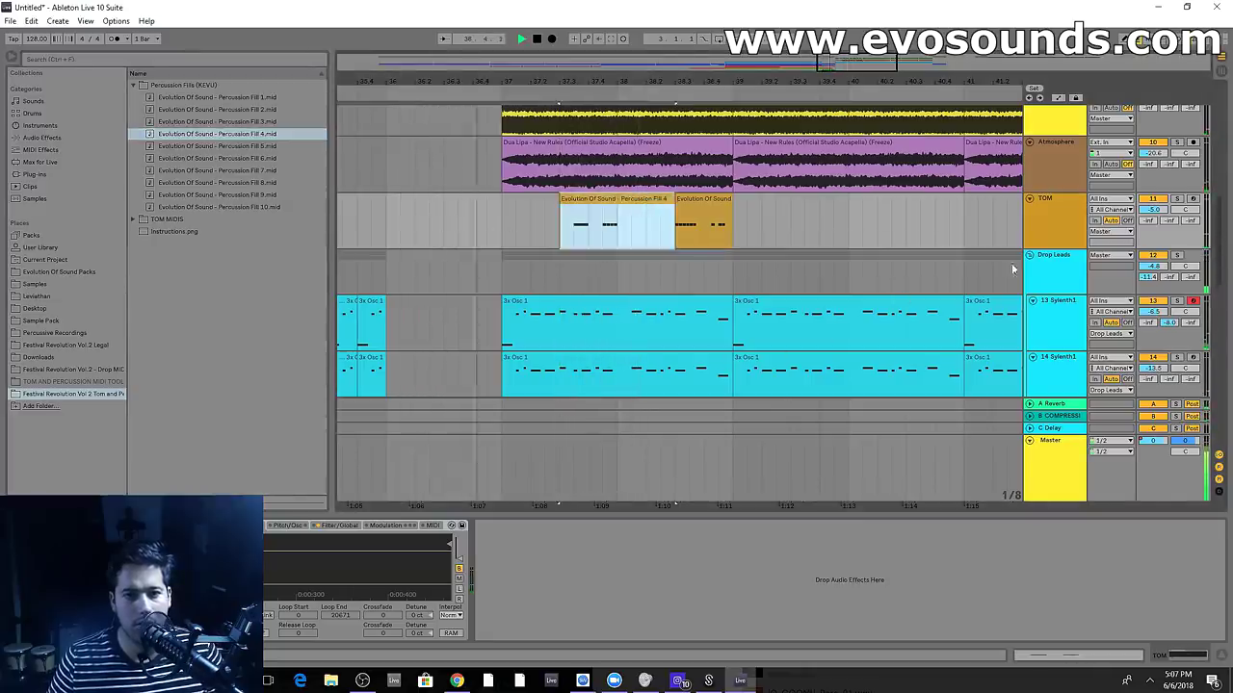
double_click(620, 199)
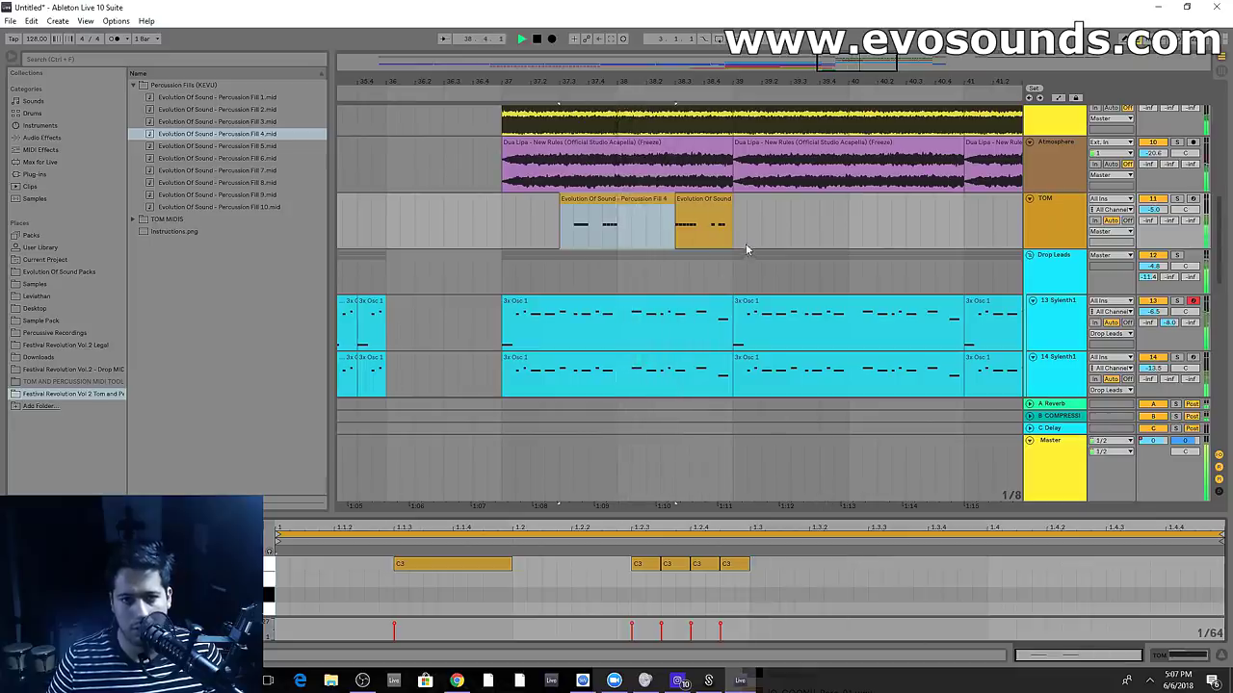
Replace the second fill on the TOM track with Percussion Fill 2.mid starting at bar 38.4, with its notes at C4
click(256, 112)
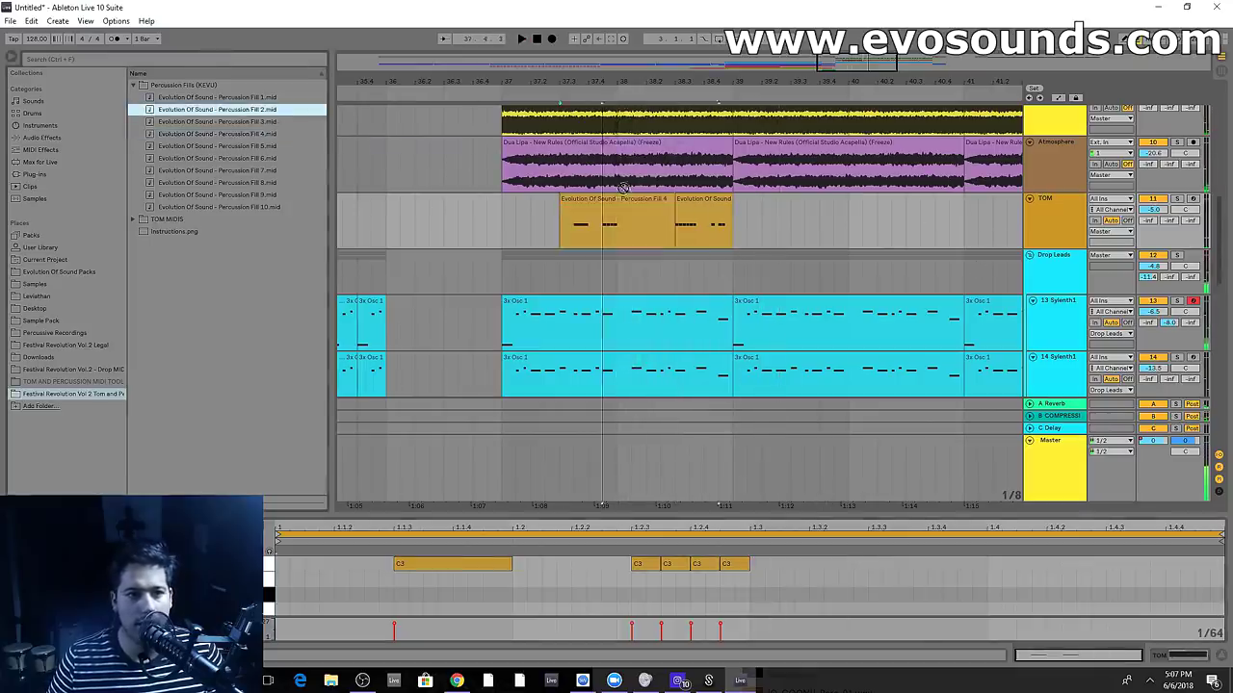
drag(680, 218, 735, 204)
key(space)
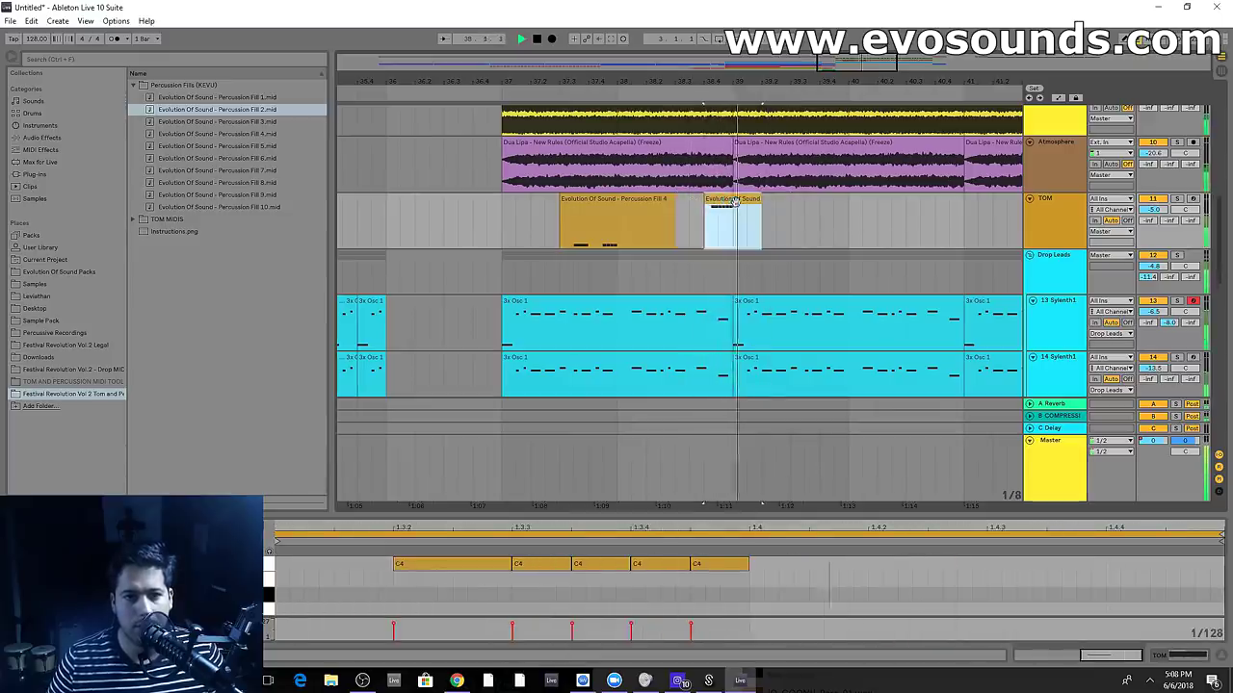
Transpose all notes of the Percussion Fill 4 clip up one octave to C4 and solo the TOM track
click(661, 199)
key(space)
drag(386, 595, 912, 458)
key(shift+Up)
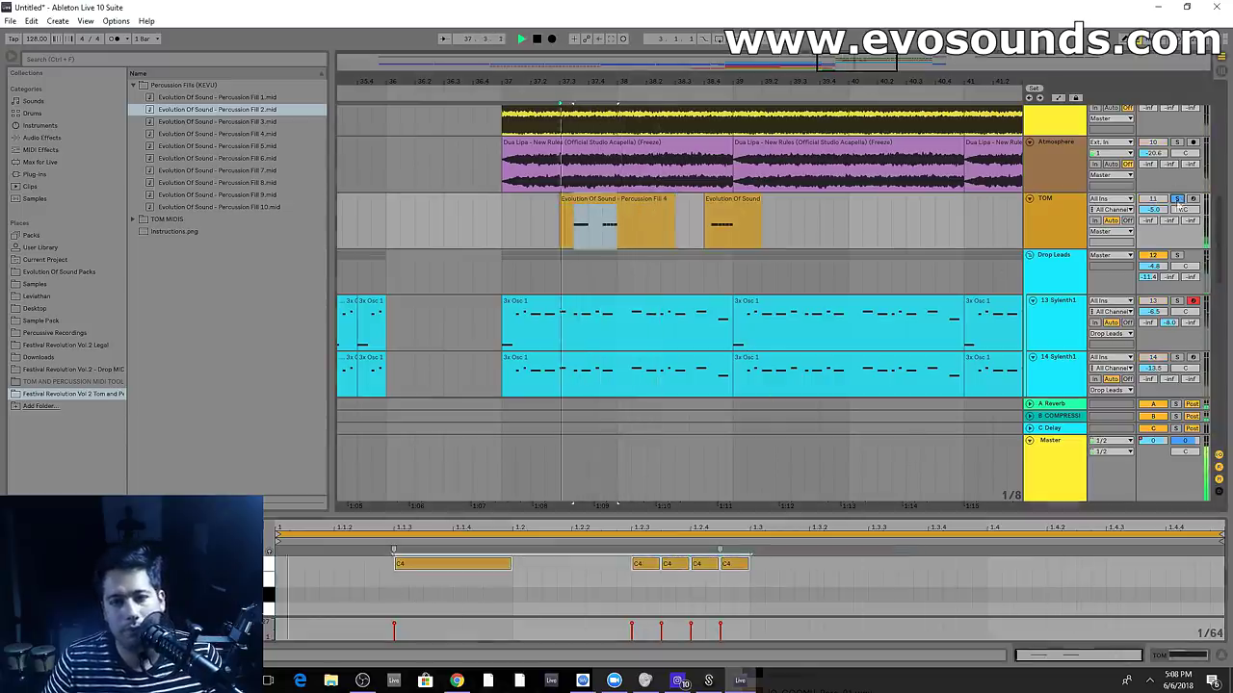
Search the plug-ins for Wider, load it on the TOM track, and play back the fill with the width at 186%
click(1052, 207)
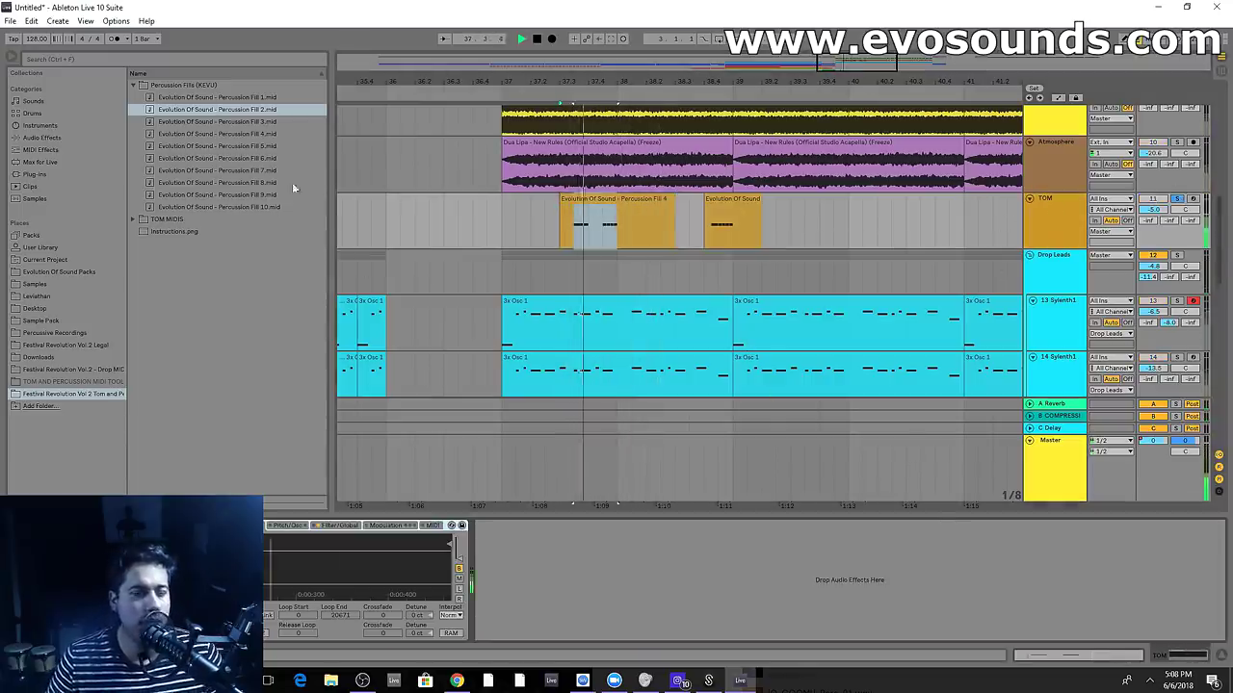
click(276, 57)
text(WIDEN)
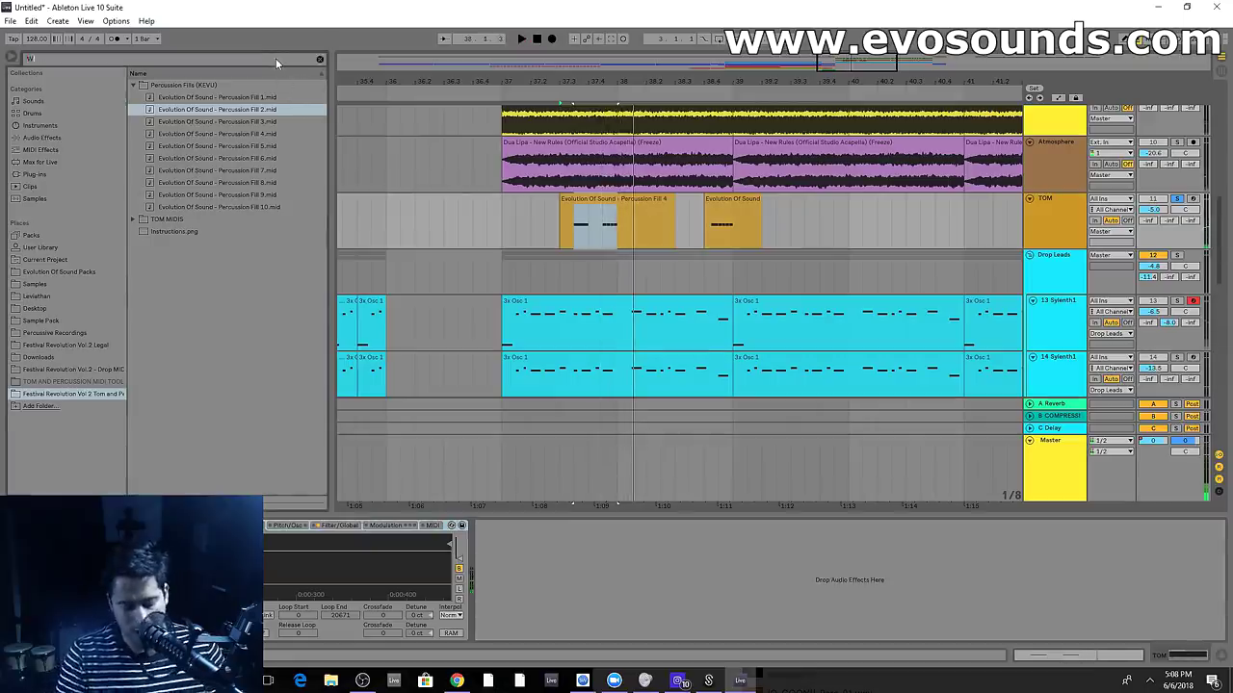
click(100, 174)
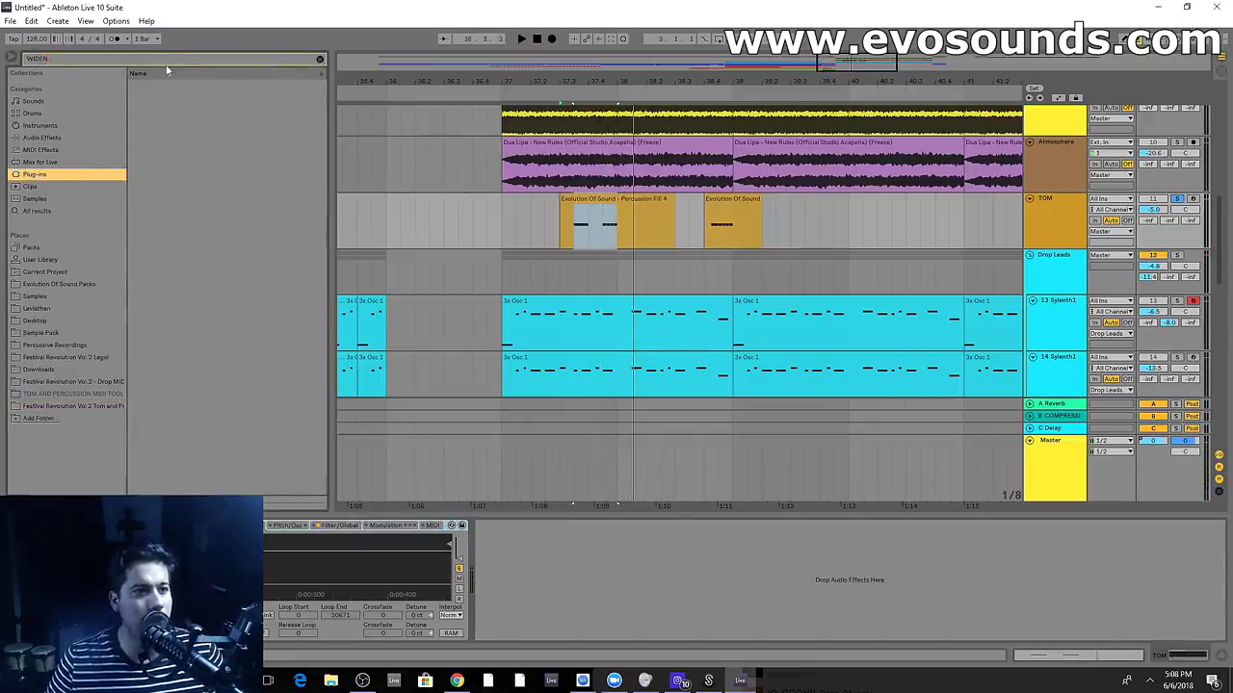
drag(164, 99, 510, 524)
drag(508, 266, 627, 121)
key(space)
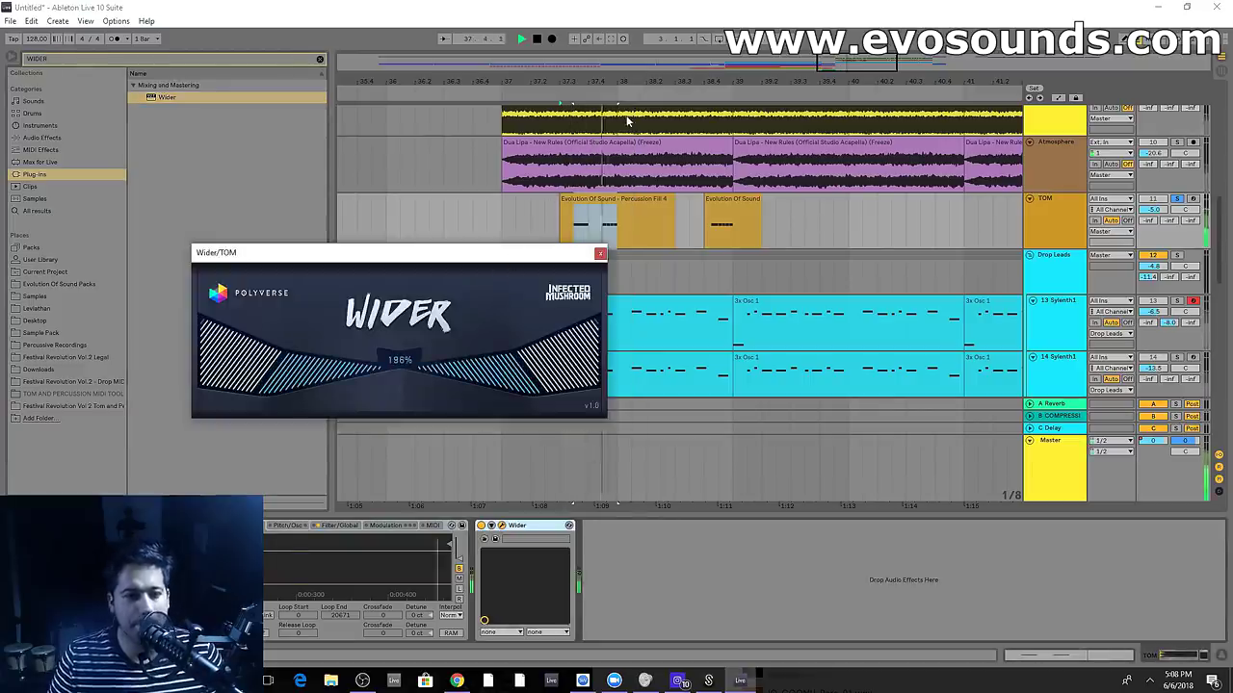
click(601, 255)
Insert an EQ Eight before Wider on the TOM track and cut the lows at about 408 Hz using band 2
click(320, 60)
click(42, 137)
click(186, 60)
text(eq)
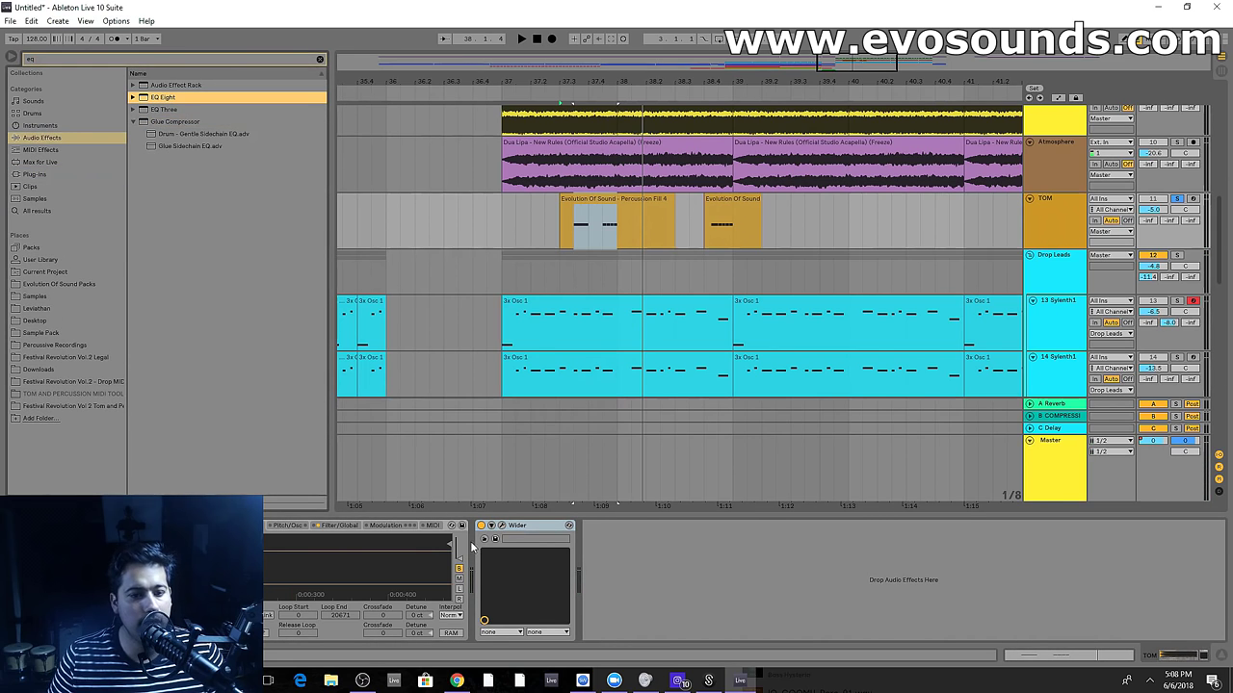
drag(274, 244, 479, 577)
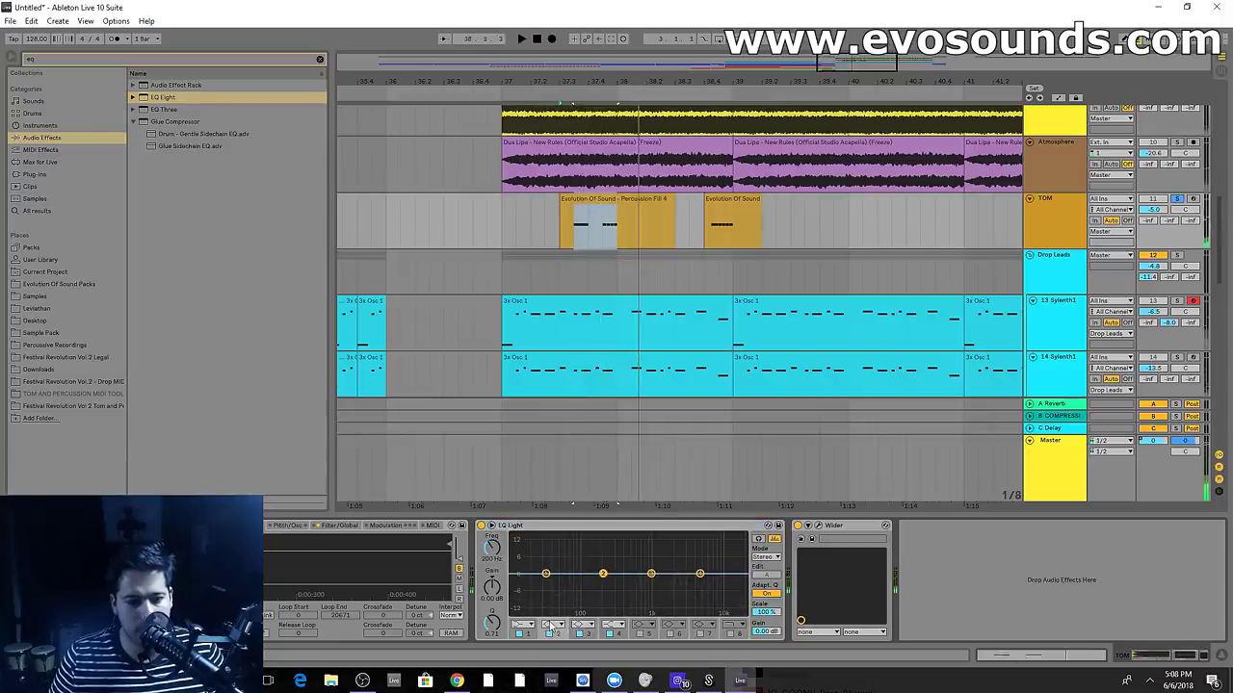
click(549, 561)
drag(602, 584, 624, 586)
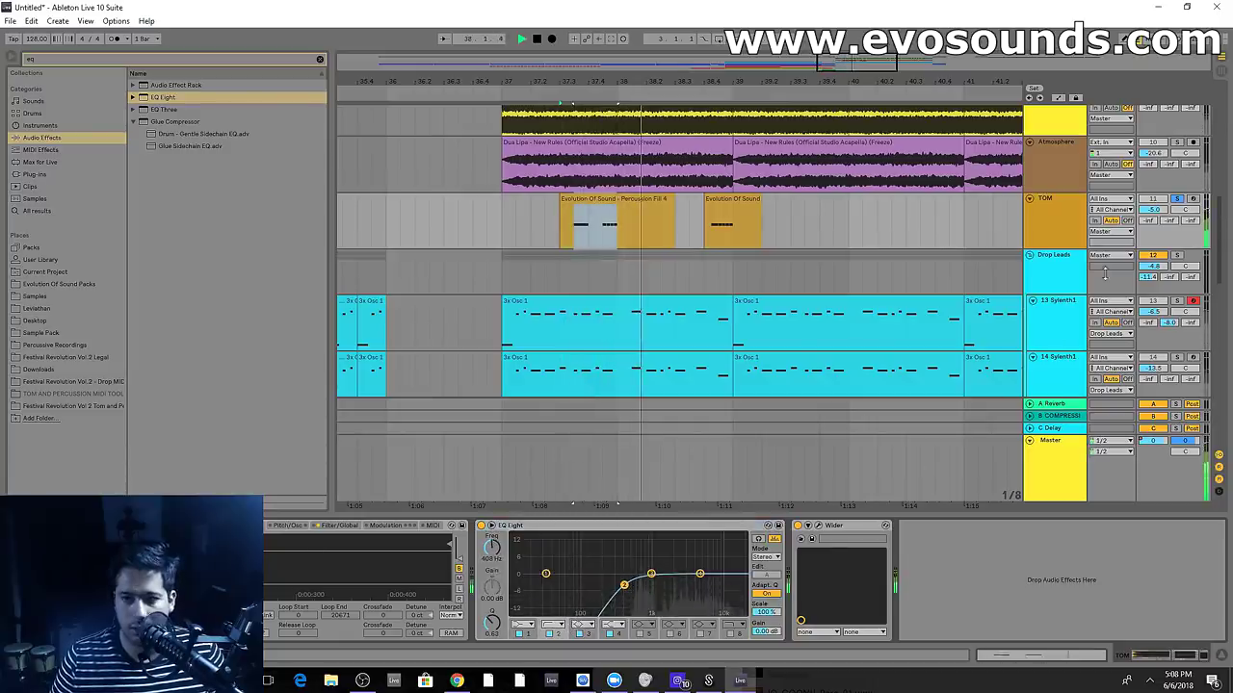
Unsolo the TOM track and raise its volume to -0.4 dB while playing back the fill in the mix
click(1175, 201)
key(space)
key(space)
drag(1153, 210, 1153, 190)
key(space)
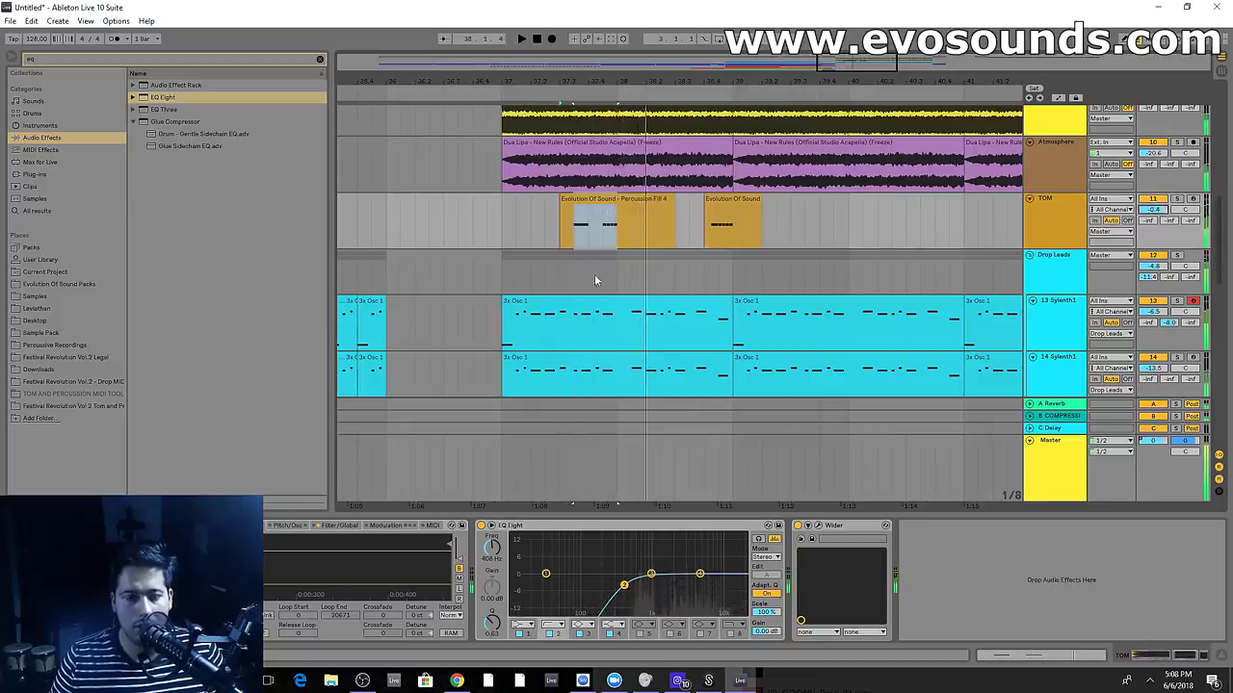
Transpose all notes of the Percussion Fill 4 clip down one octave to C3 during playback
key(space)
click(374, 207)
drag(763, 82, 763, 58)
click(675, 200)
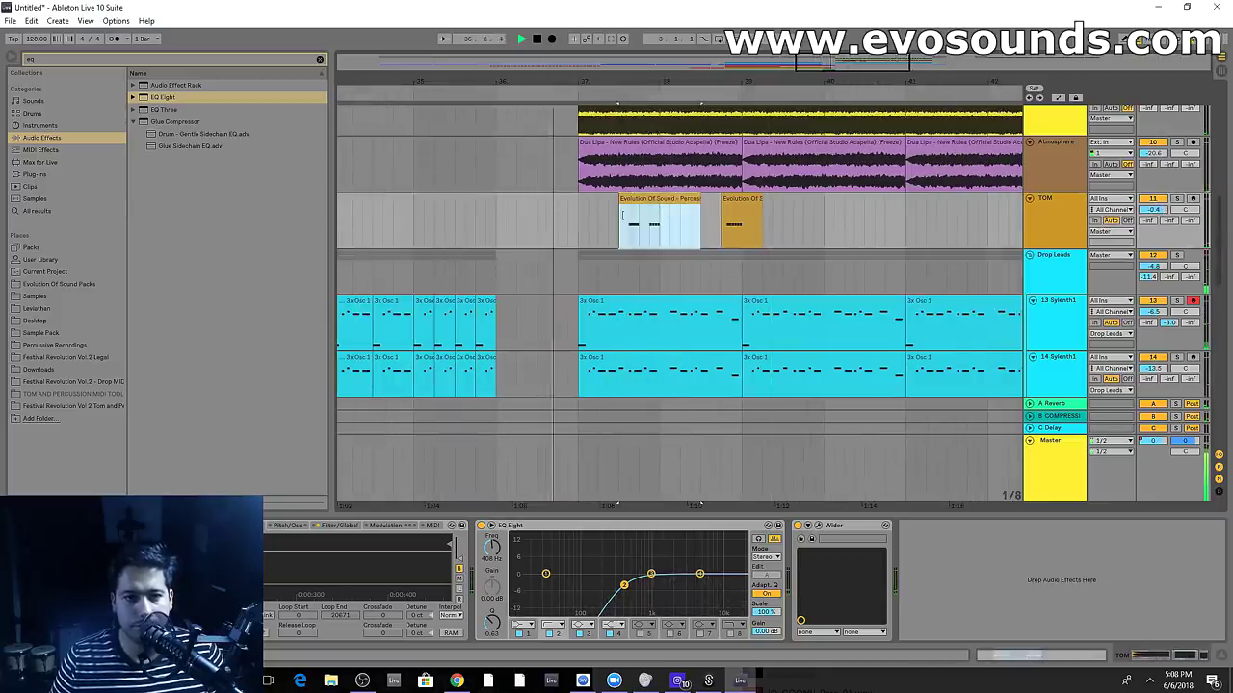
double_click(673, 201)
drag(288, 606, 811, 417)
key(shift+Down)
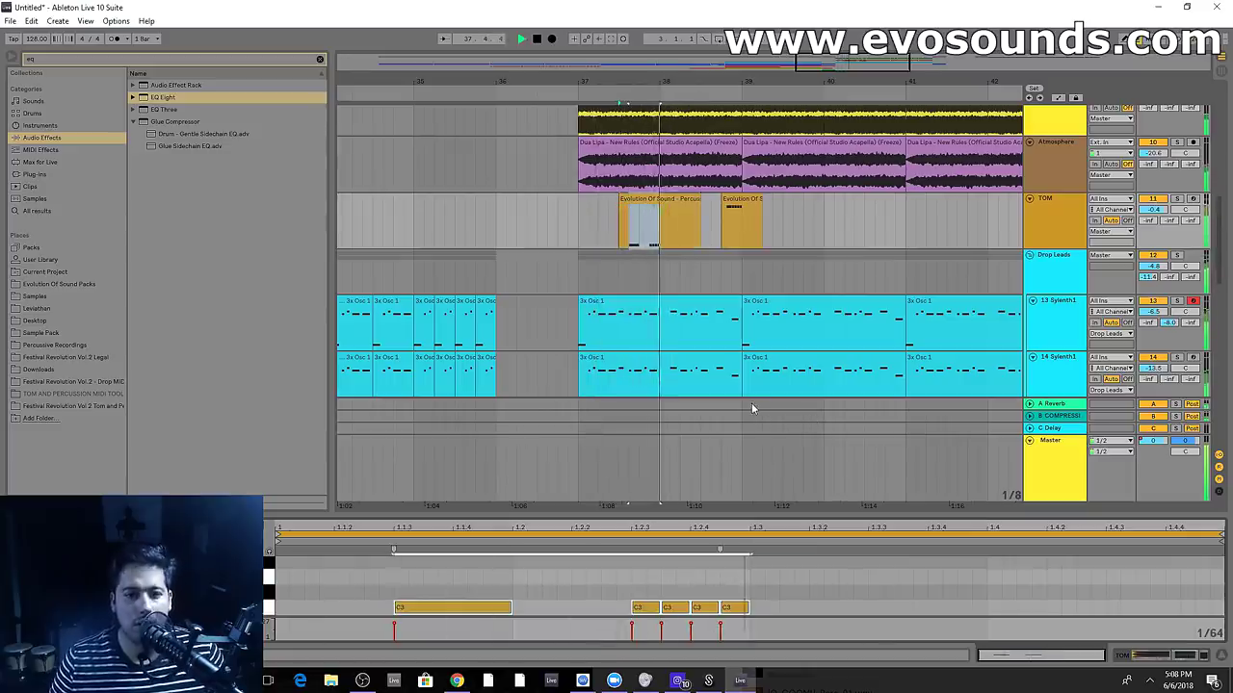
Transpose all notes of the second TOM fill down one octave to C3 and play it back
click(734, 201)
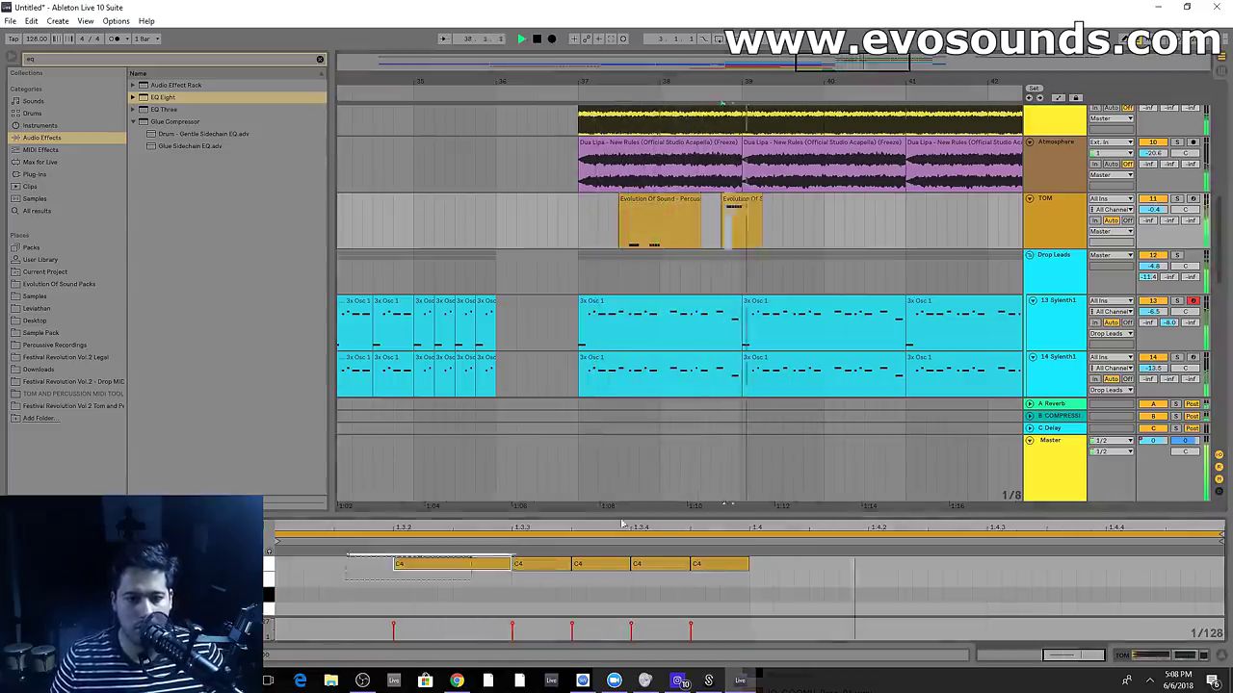
key(ctrl+a)
key(shift+Down)
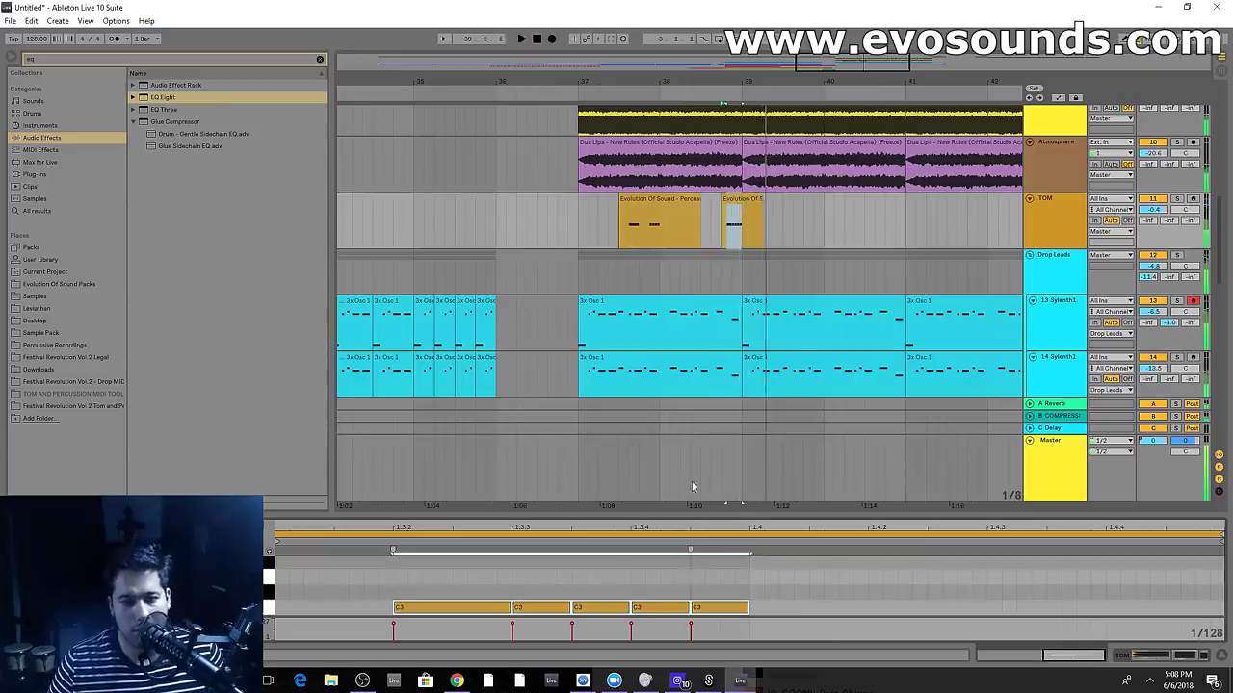
key(space)
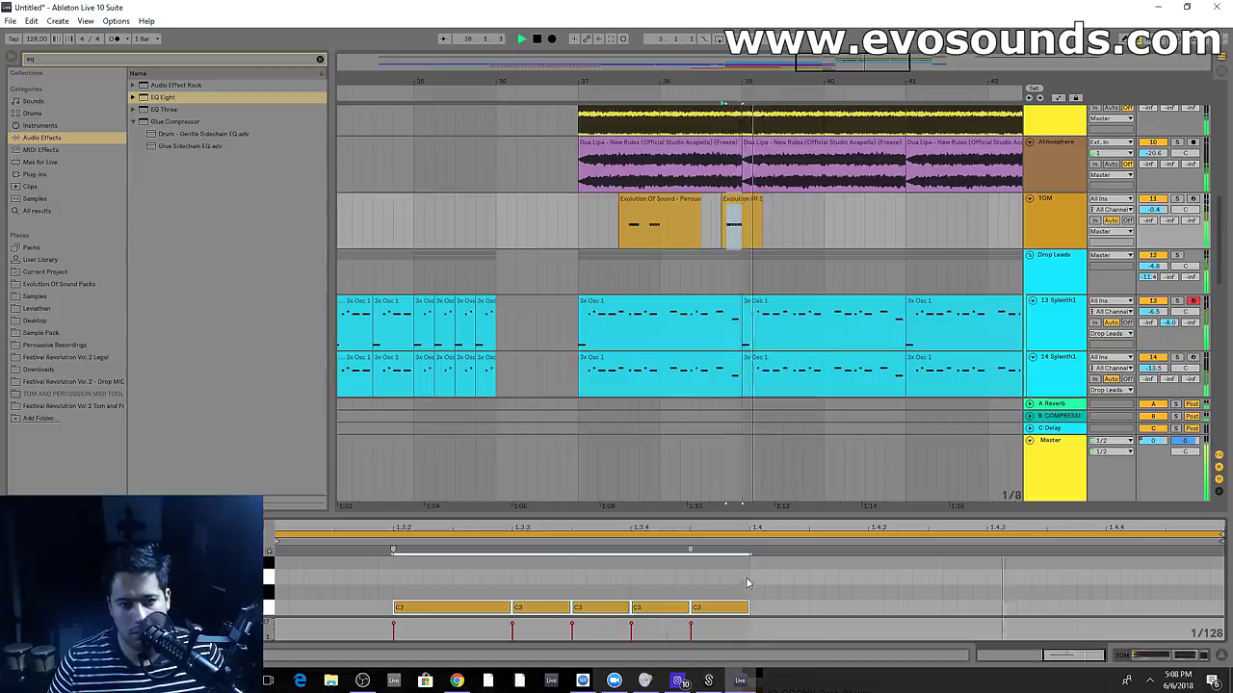
Play from about bar 35 into the drop and lower the TOM track volume to -8.2 dB
click(399, 215)
key(ctrl+alt+l)
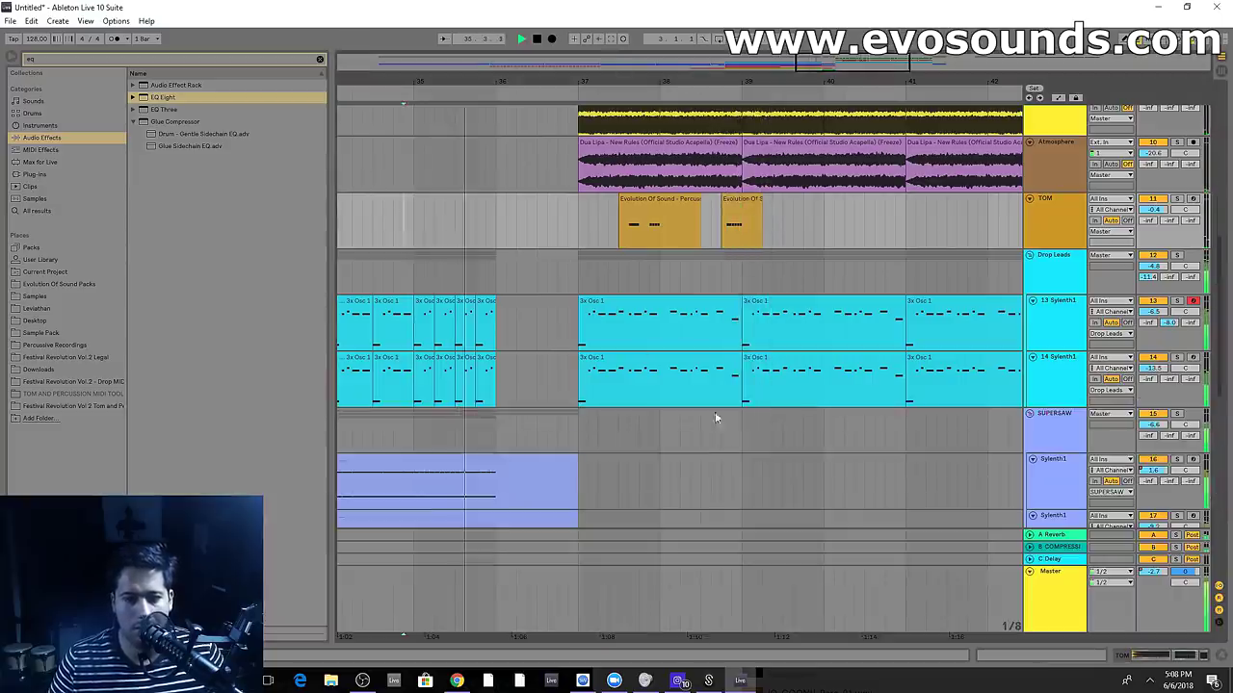
click(671, 235)
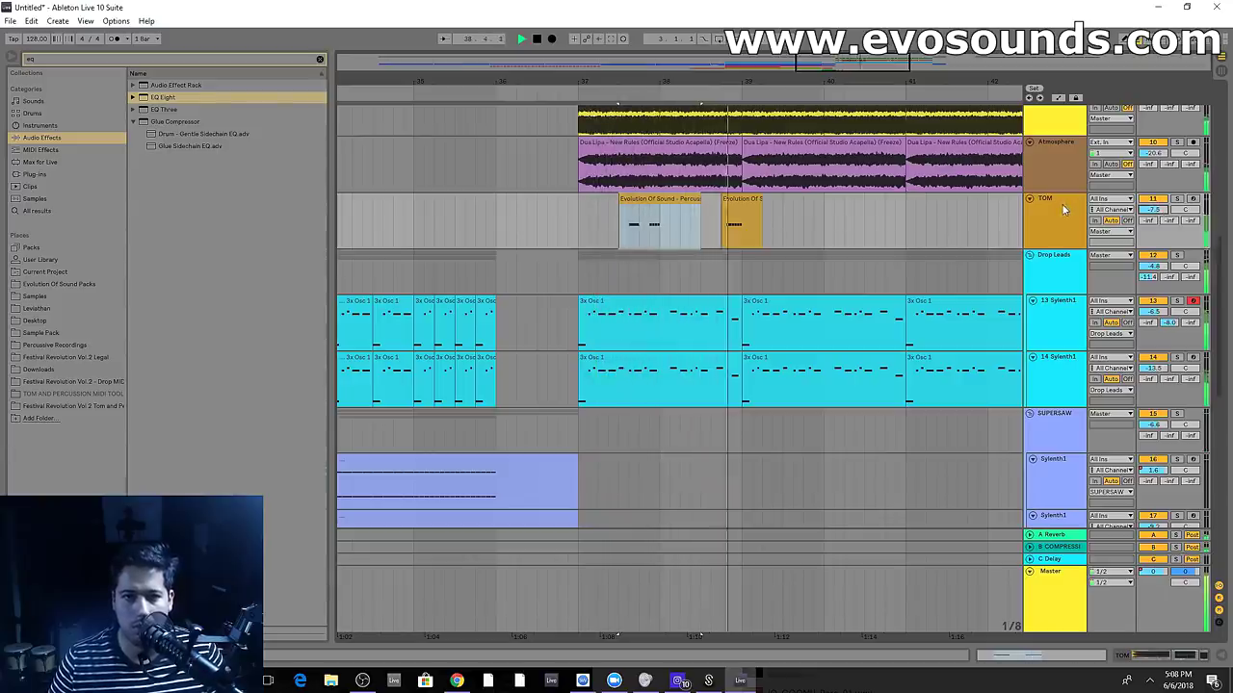
drag(1153, 210, 1153, 217)
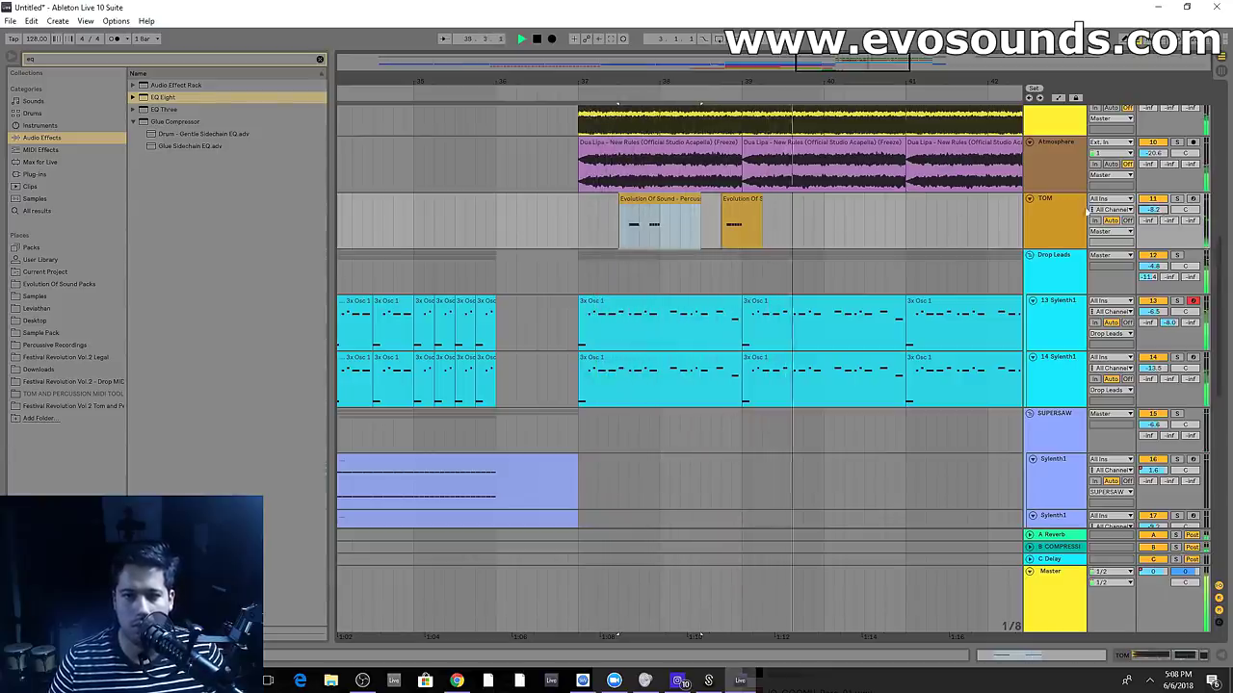
Duplicate bars 37 to 39 of the TOM track, play back the repeat, and lower the track volume to -10.0 dB
key(space)
click(748, 237)
drag(746, 231, 577, 231)
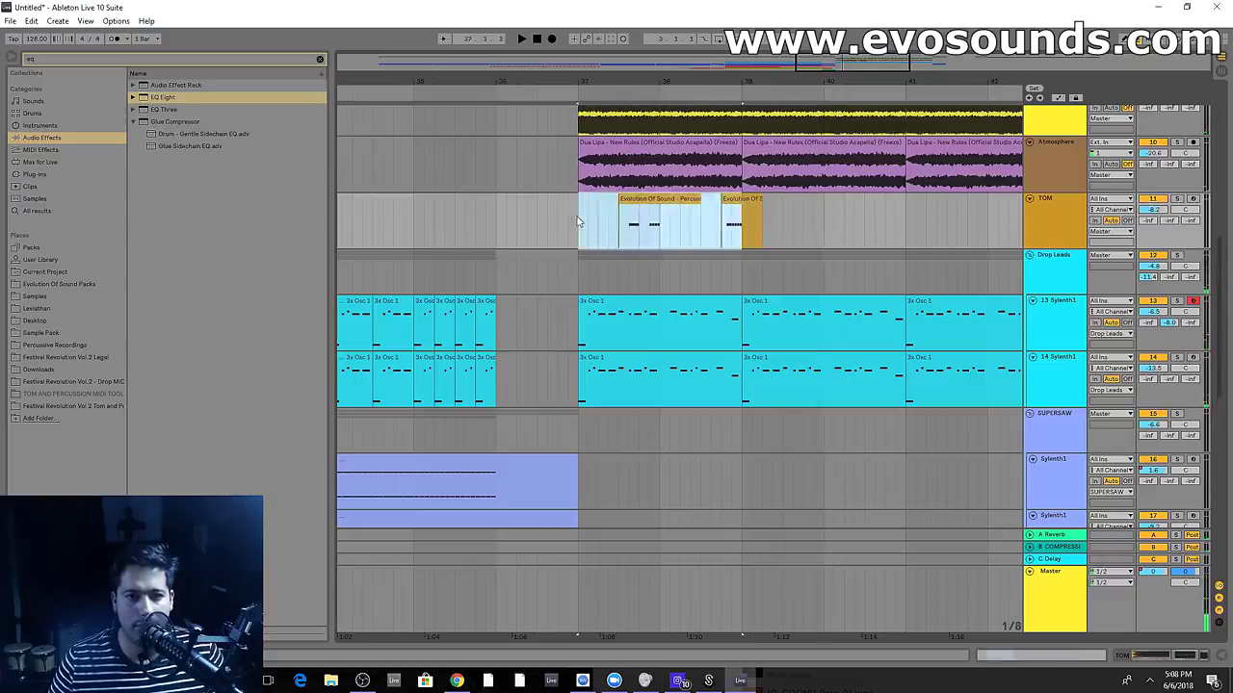
key(ctrl+d)
key(space)
drag(850, 83, 784, 72)
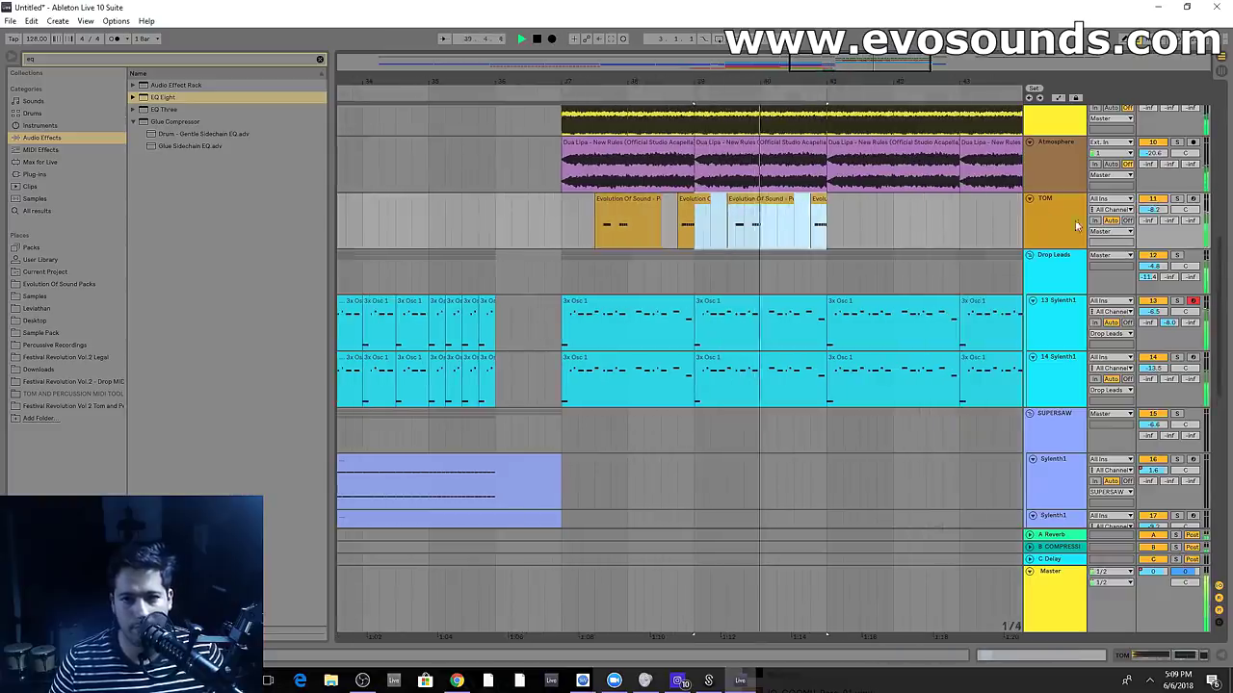
drag(1155, 211, 1155, 228)
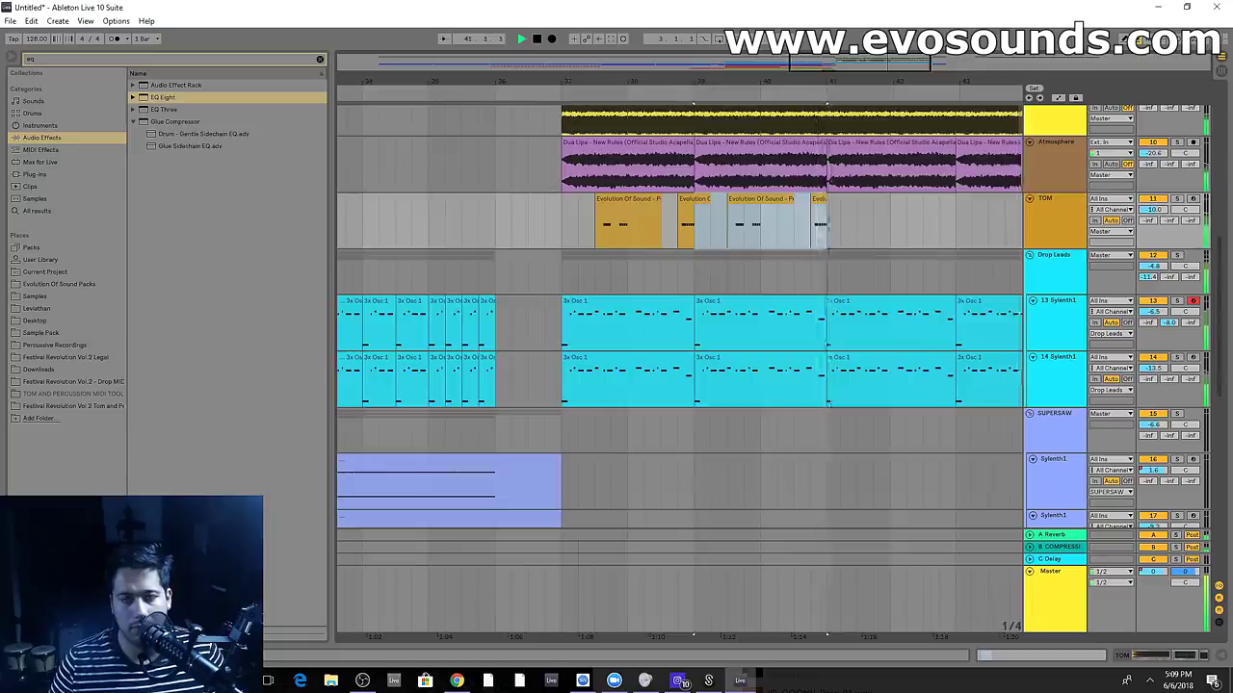
Duplicate the four bars of TOM fills from bar 37 to 41 and play back the copy
drag(854, 83, 744, 73)
drag(723, 224, 542, 219)
key(space)
key(ctrl+d)
key(space)
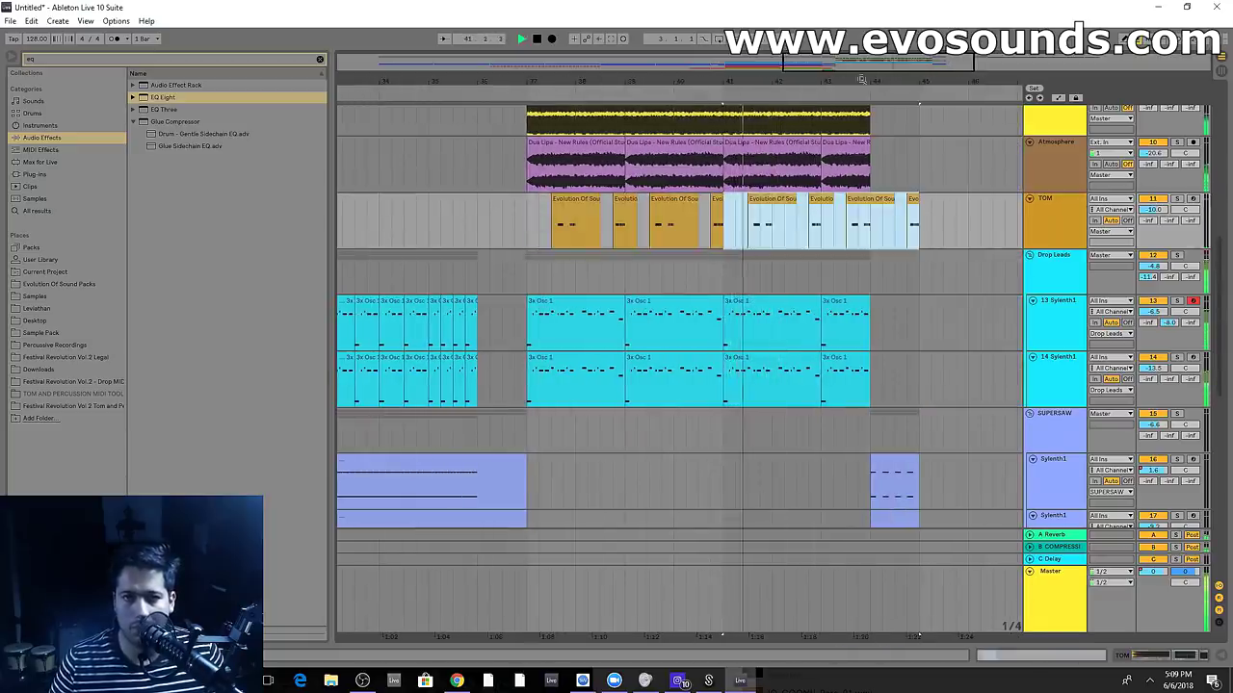
Play the transition into the drop and add a new audio track named Downlifter below the CRASH track
drag(892, 82, 623, 74)
drag(929, 68, 768, 60)
click(693, 191)
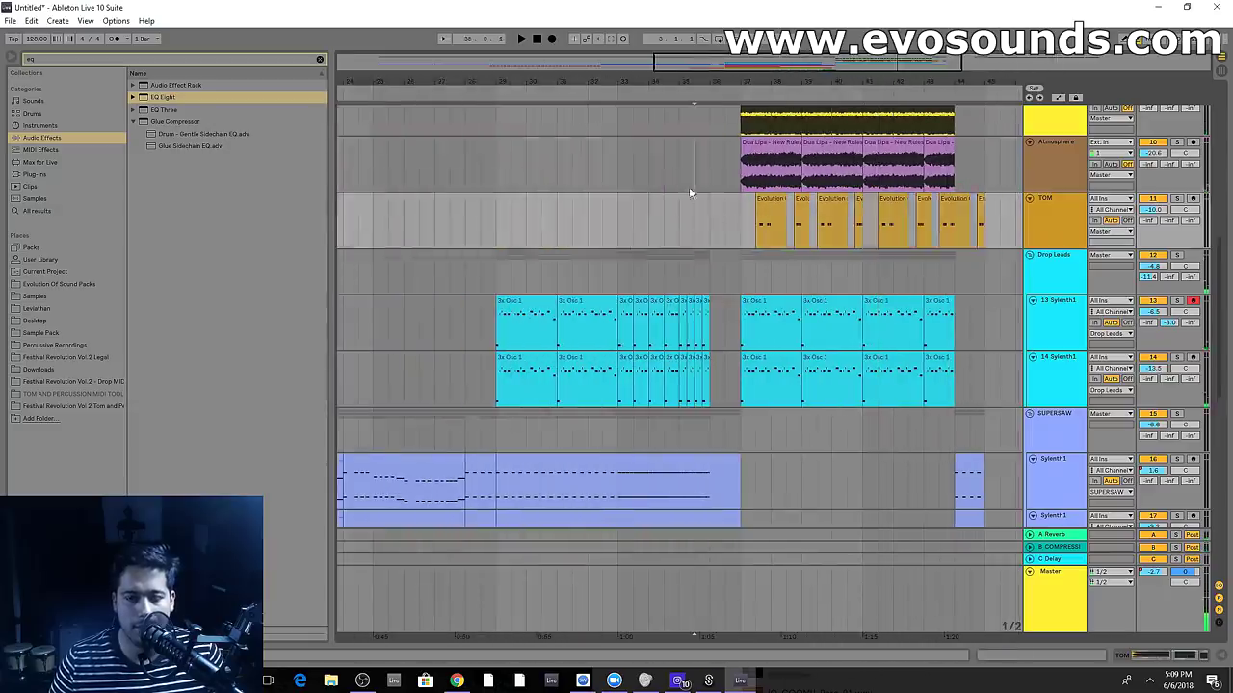
key(space)
scroll(1060, 213, down, 2)
scroll(1046, 317, down, 8)
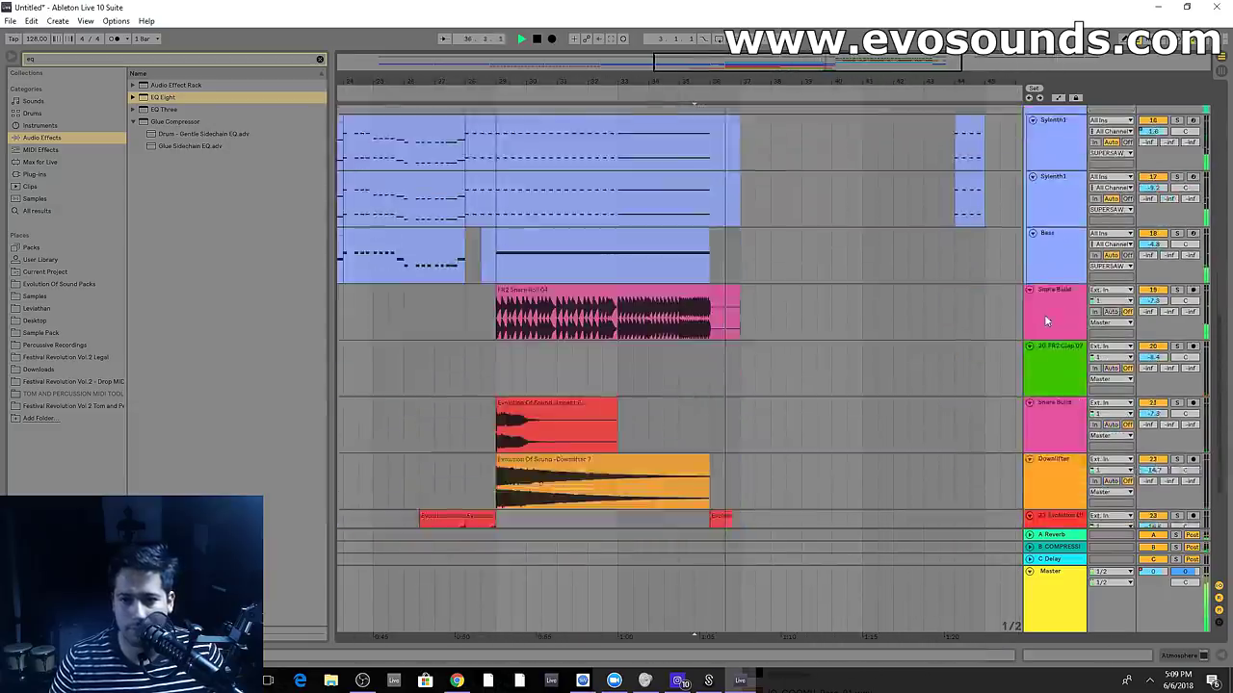
key(ctrl+t)
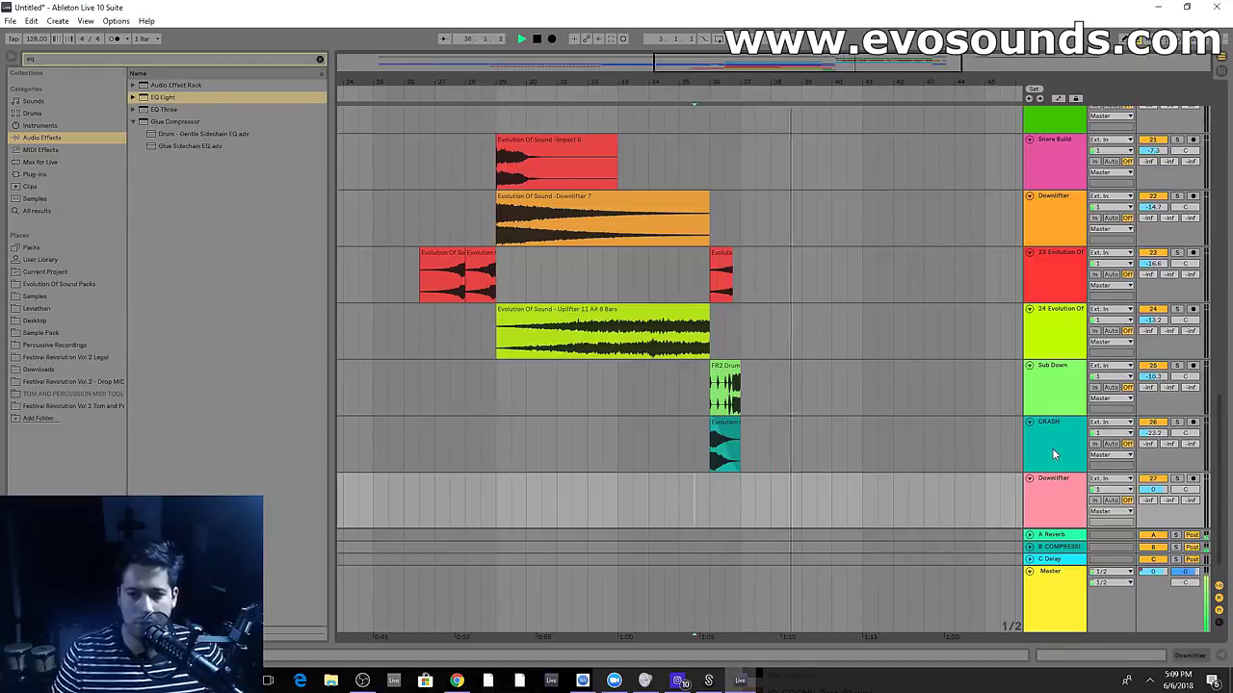
Copy the Downlifter 7 clip to bar 37 on the new Downlifter track and lower the track volume to -27.0 dB
click(530, 205)
key(ctrl+c)
click(738, 484)
key(ctrl+v)
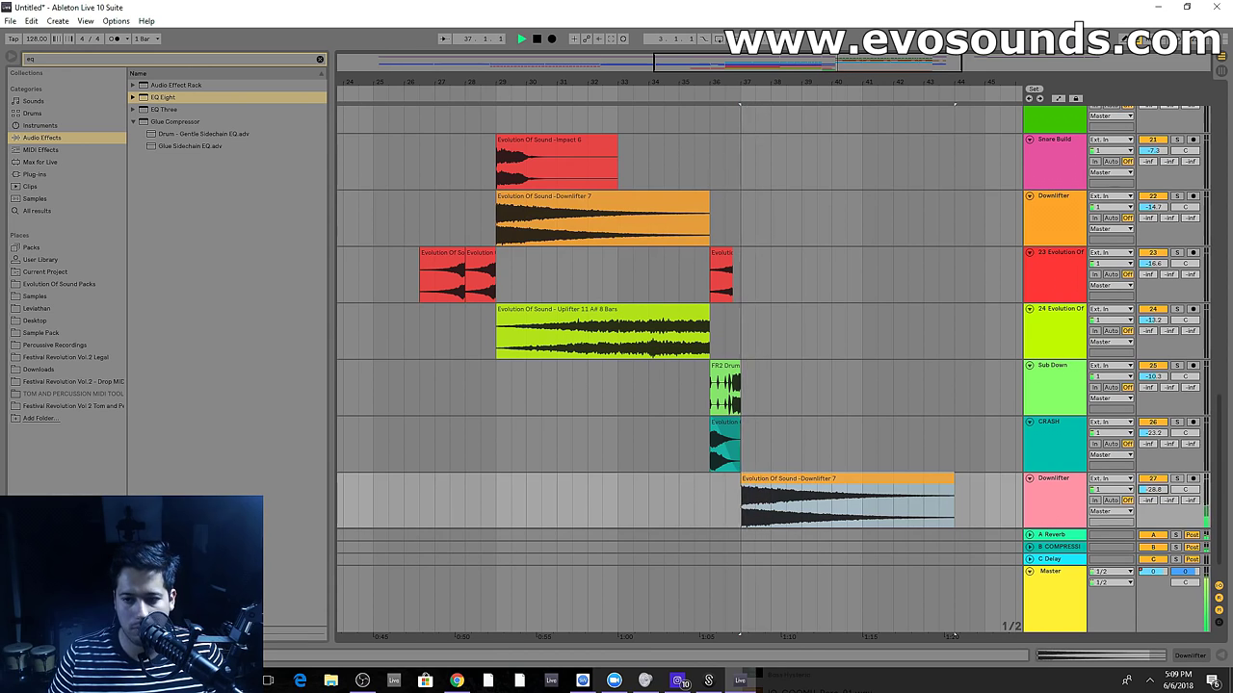
click(665, 276)
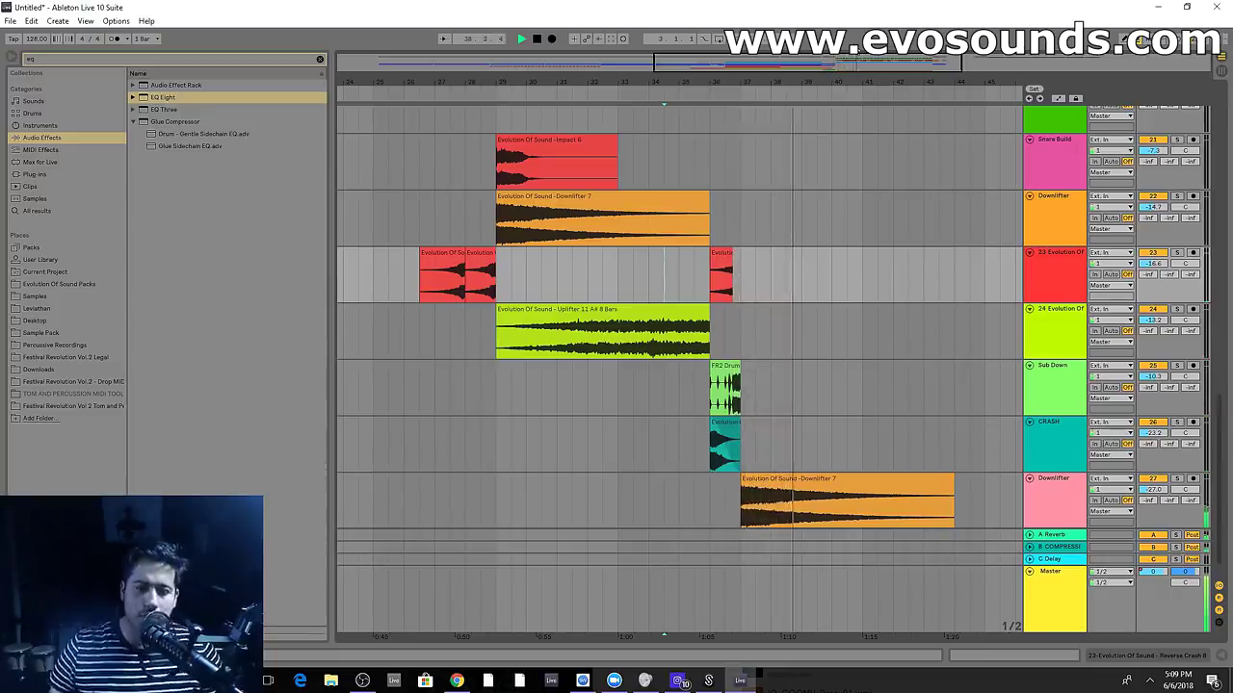
Review the drop section, play the acapella intro from the start, and look over the whole arrangement
scroll(936, 318, up, 10)
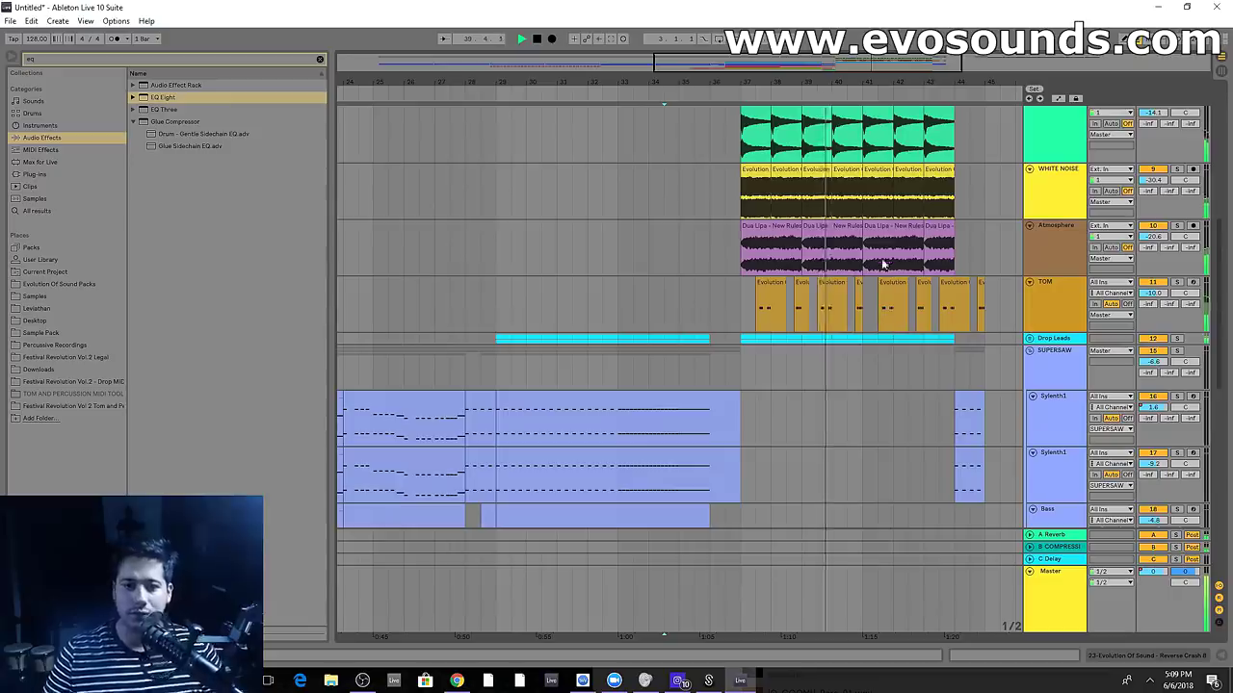
drag(875, 84, 902, 82)
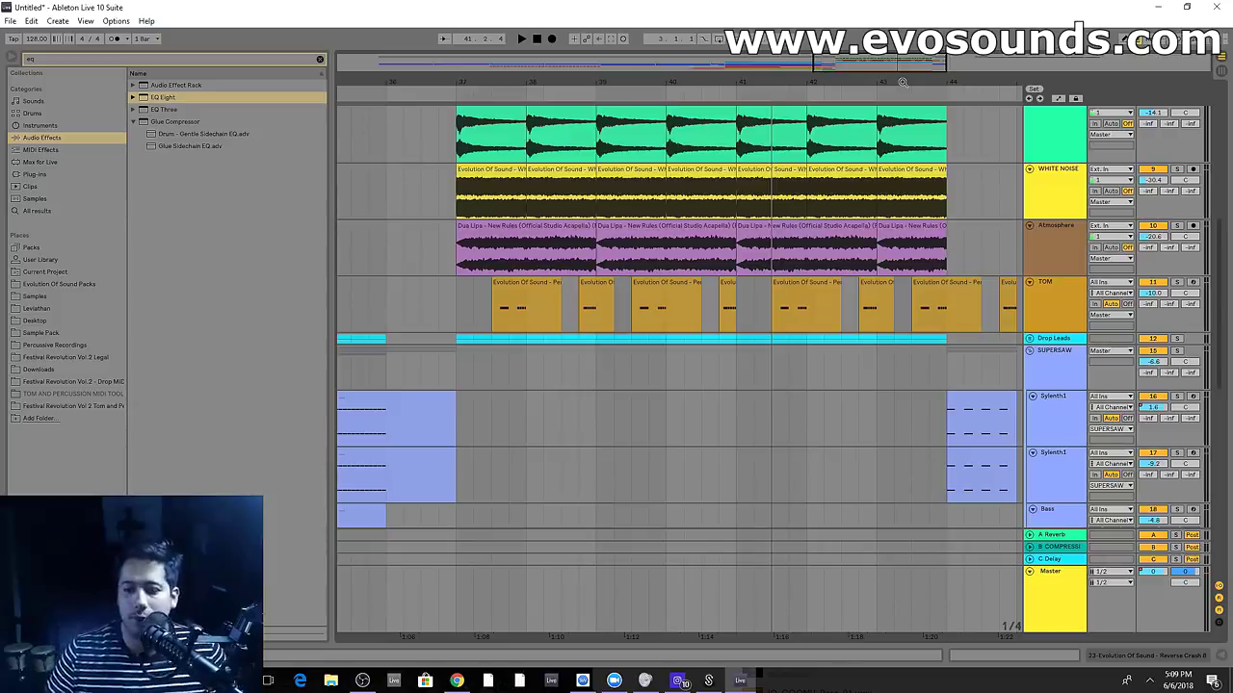
drag(882, 65, 826, 19)
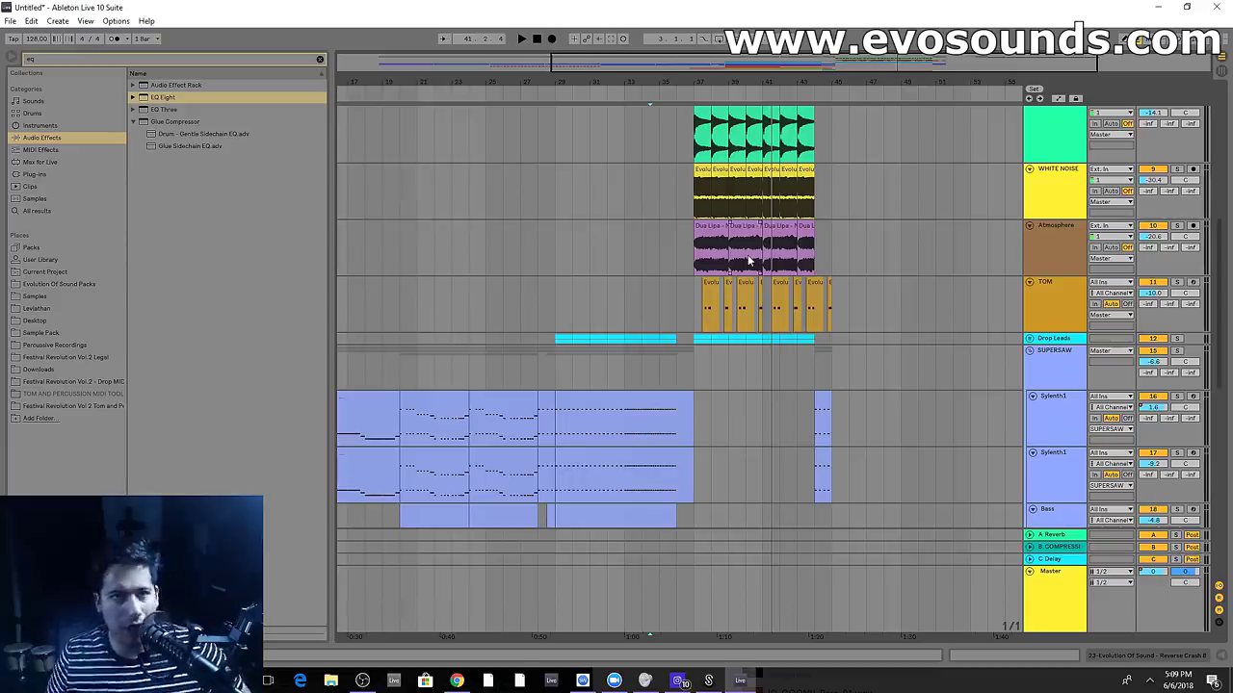
drag(635, 62, 421, 272)
drag(585, 65, 524, 54)
click(385, 282)
click(402, 269)
scroll(390, 262, up, 3)
scroll(388, 263, up, 3)
drag(403, 257, 332, 265)
key(space)
drag(351, 62, 471, 283)
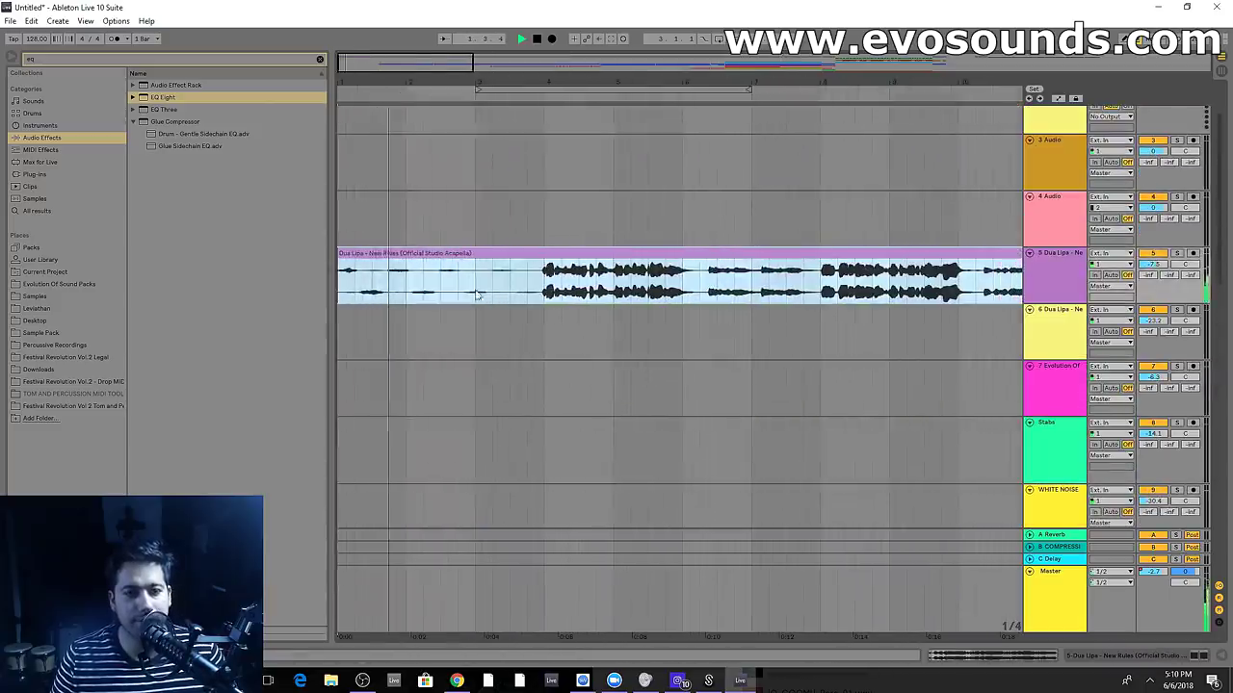
scroll(448, 241, down, 3)
drag(439, 66, 454, 27)
scroll(517, 345, down, 3)
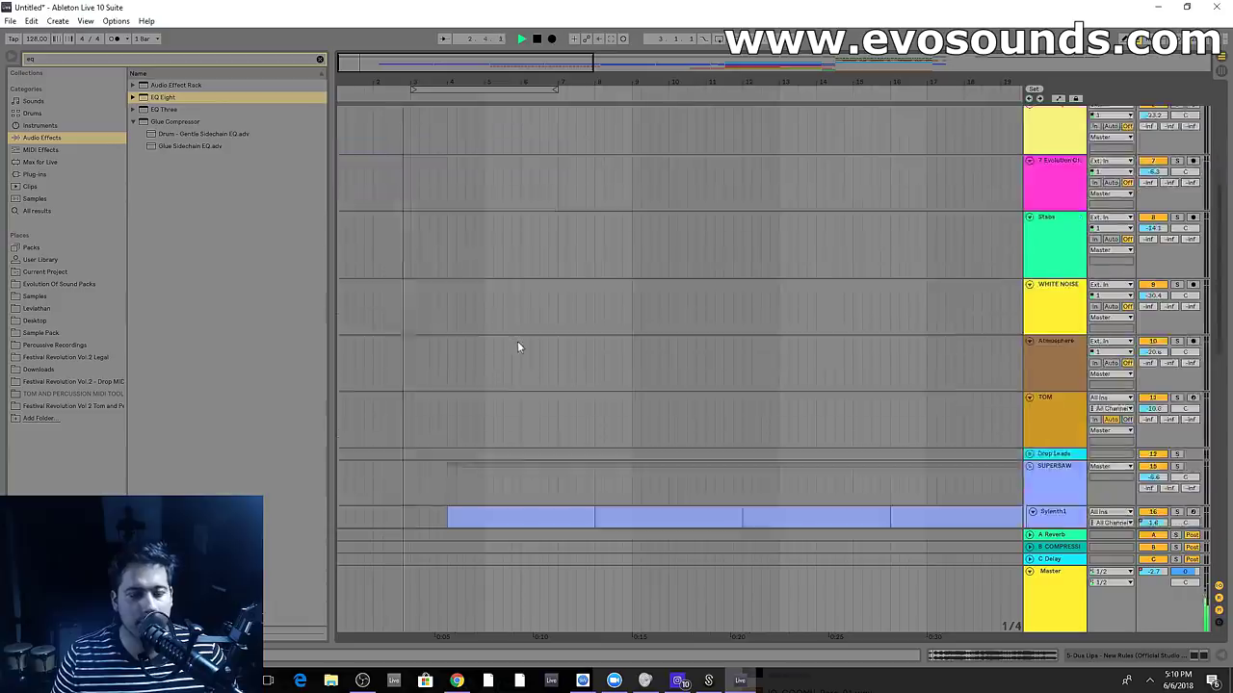
scroll(525, 348, down, 3)
drag(452, 82, 455, 42)
key(space)
Collapse the SUPERSAW group and add a new MIDI track named Reese Bass below it
click(1030, 235)
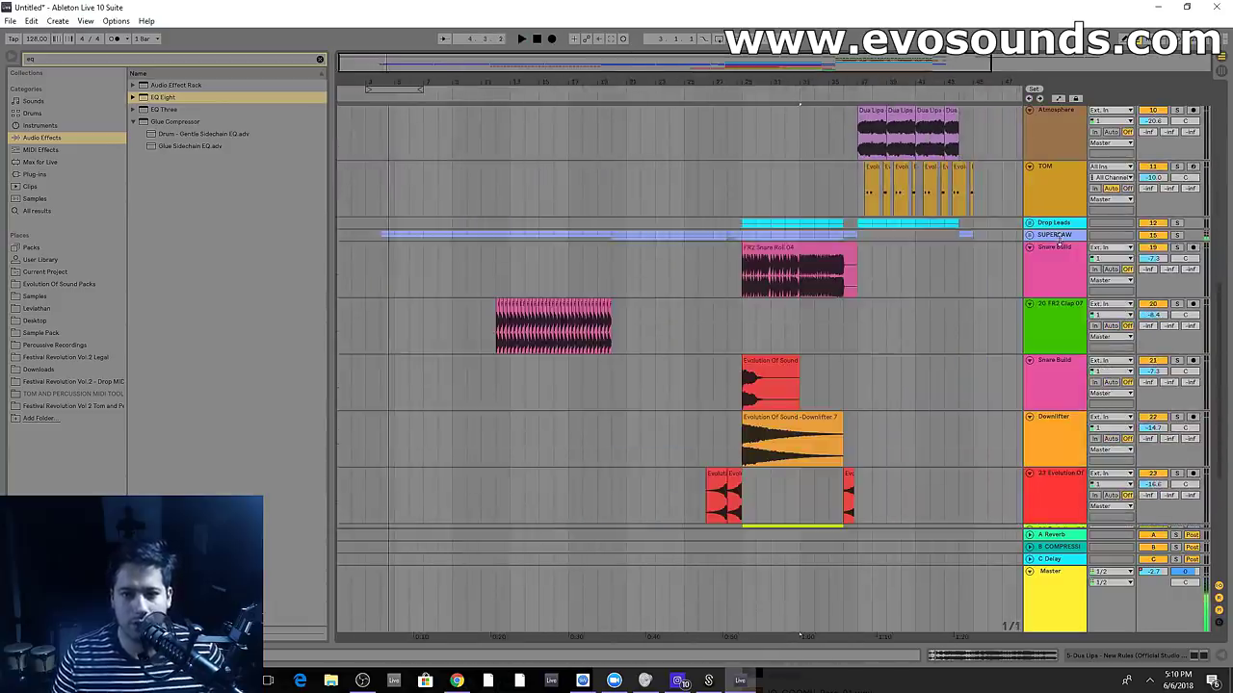
click(1059, 236)
key(ctrl+shift+t)
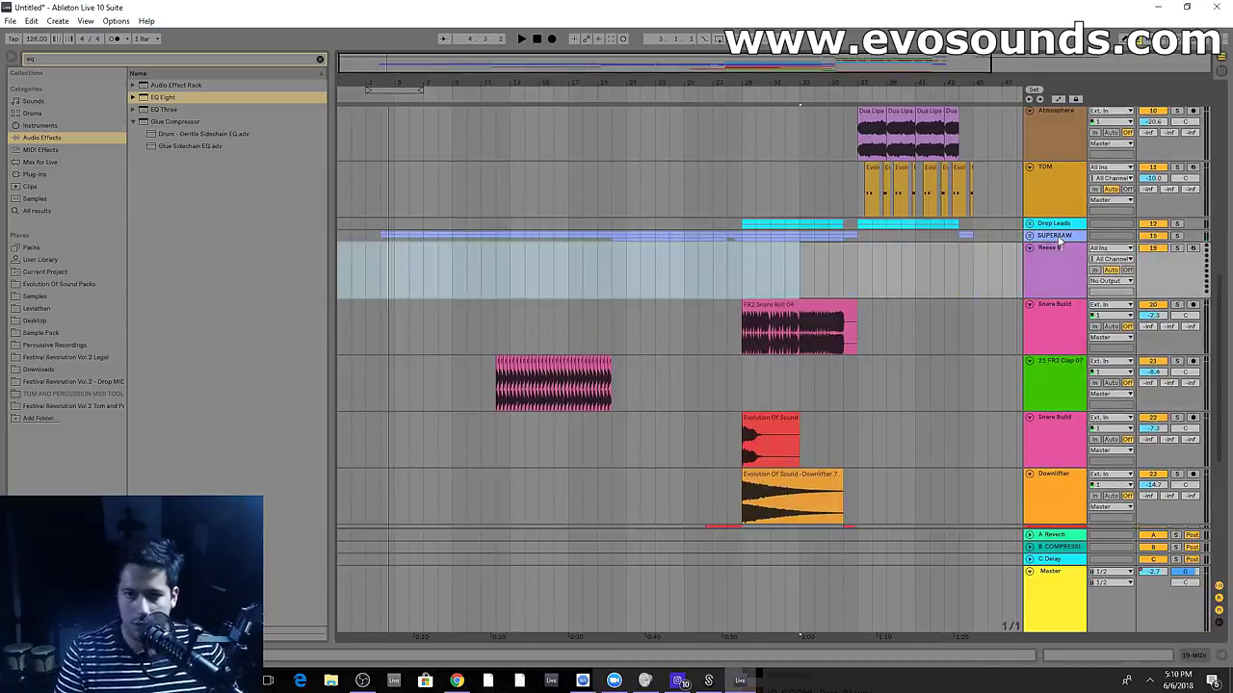
Search the plug-ins for Sylenth1 and load it on the Reese Bass track
click(36, 174)
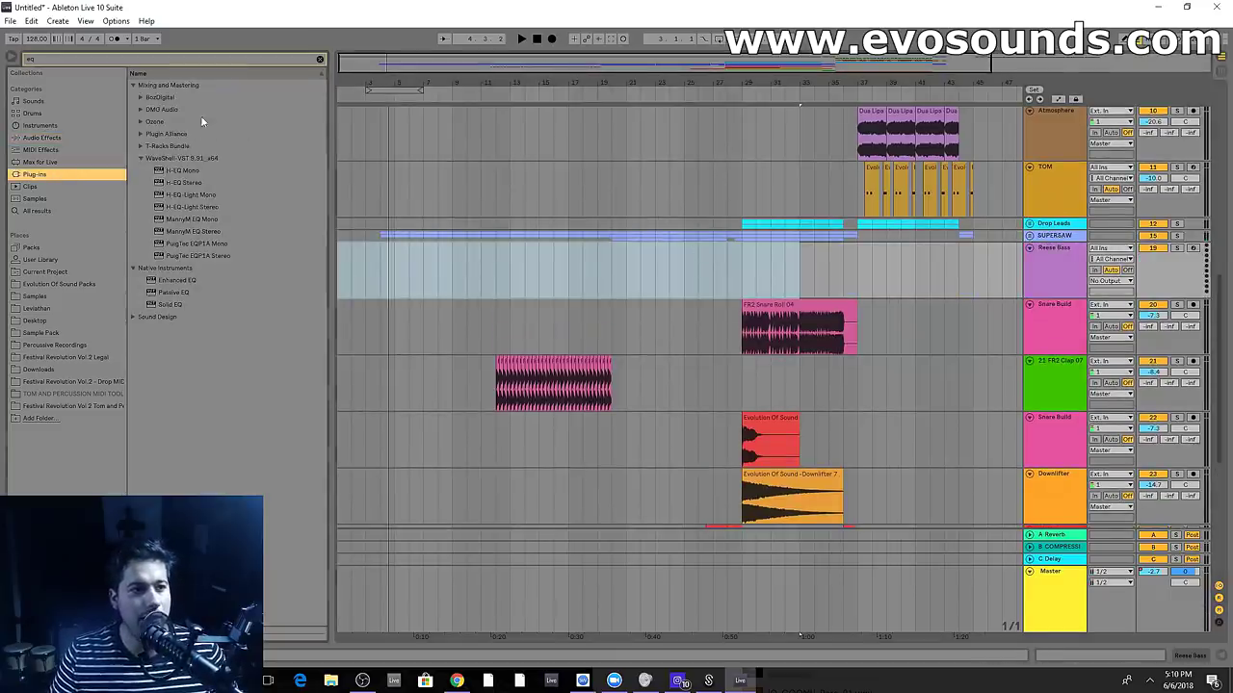
click(320, 60)
text(sylen)
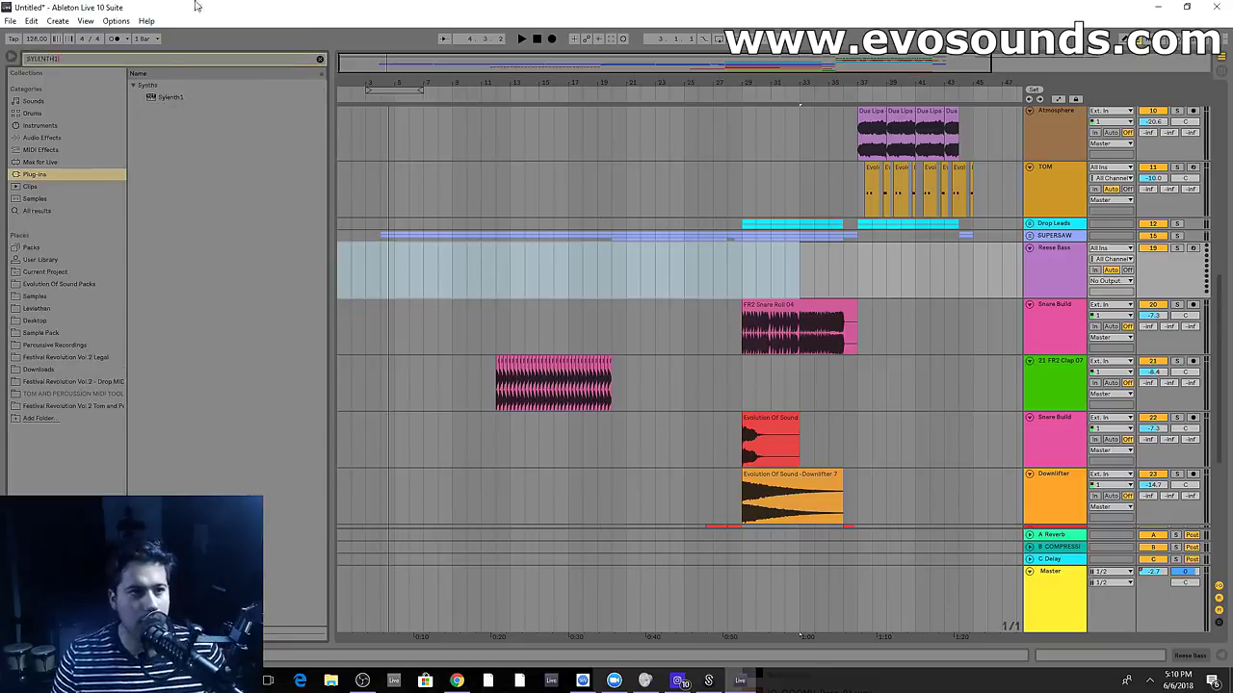
drag(171, 100, 1030, 265)
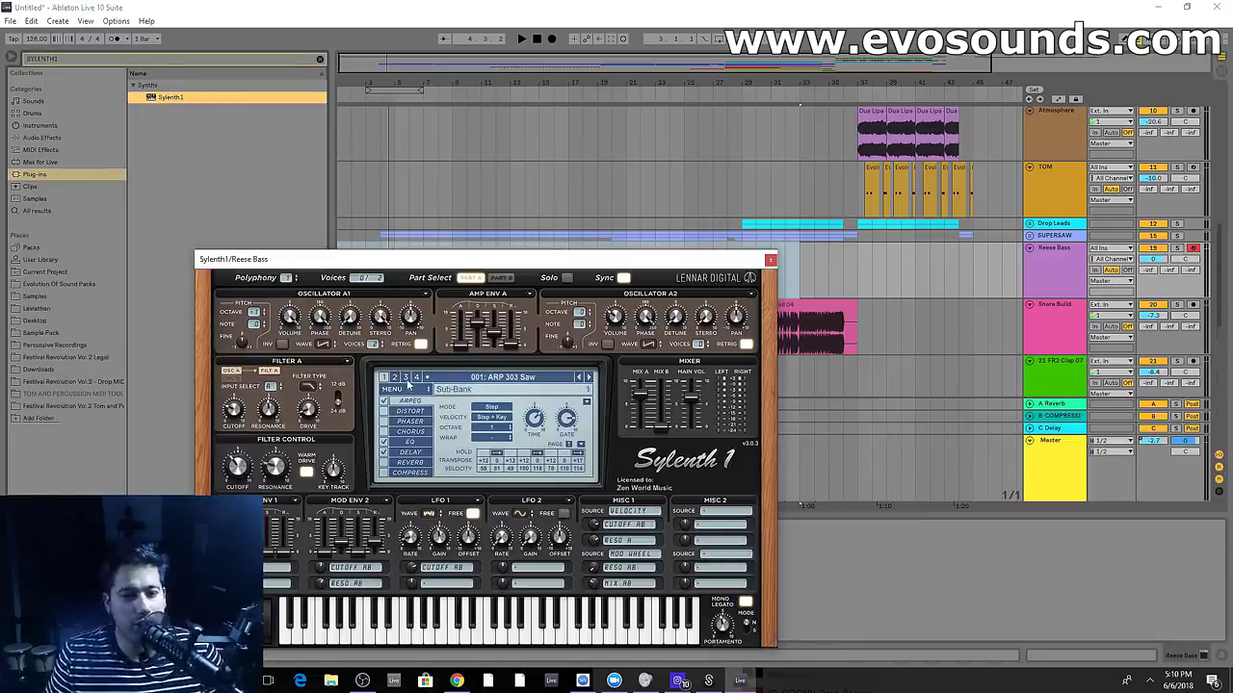
Initialise the Sylenth1 preset and set oscillator A1 to 8 voices with a detune of 2.700 and retrigger off
click(408, 389)
mouse_move(418, 403)
click(532, 449)
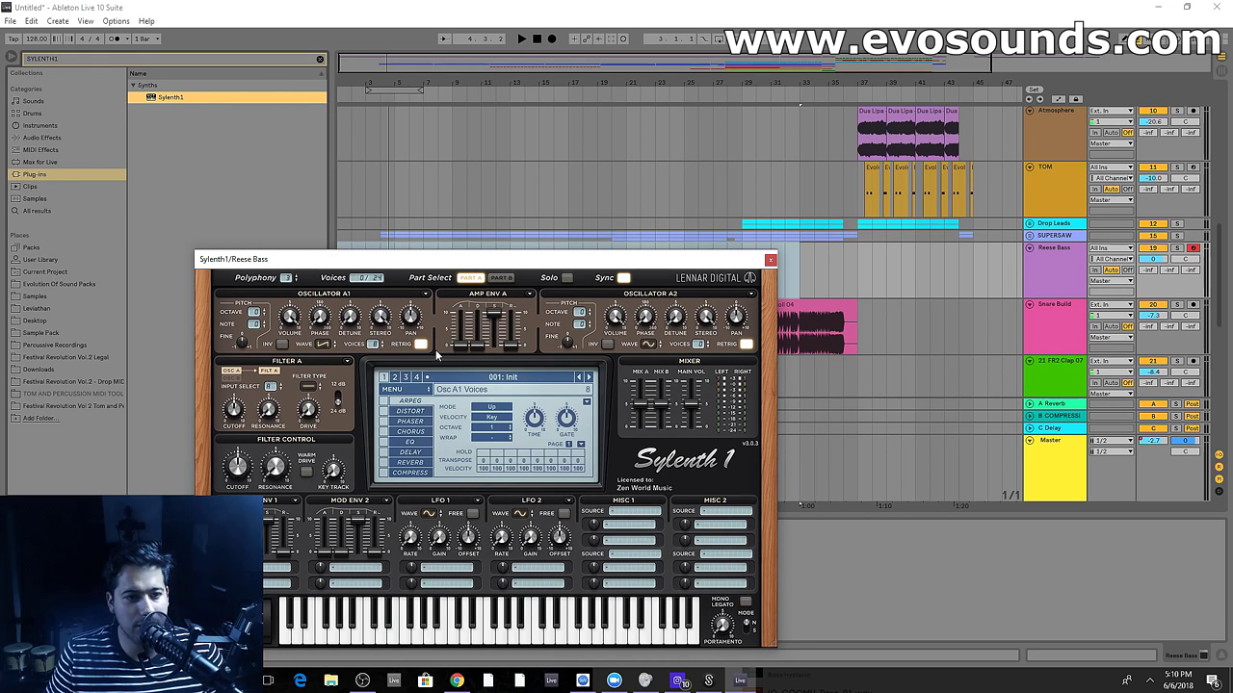
click(337, 393)
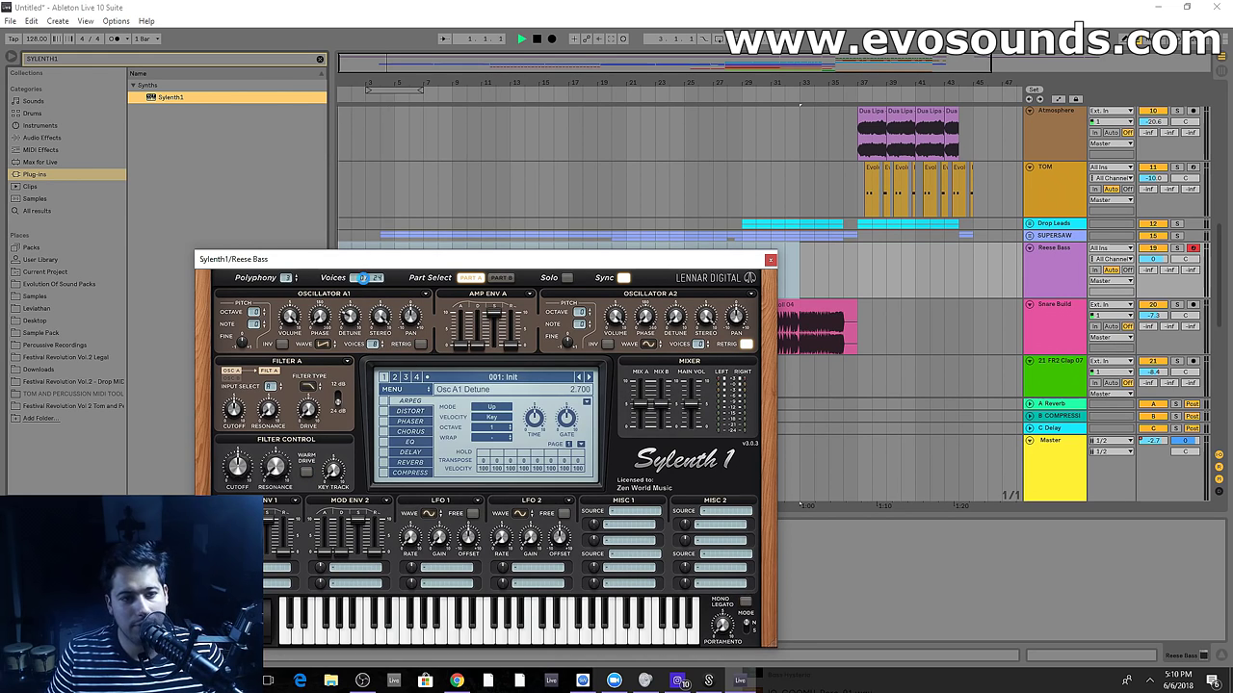
click(769, 260)
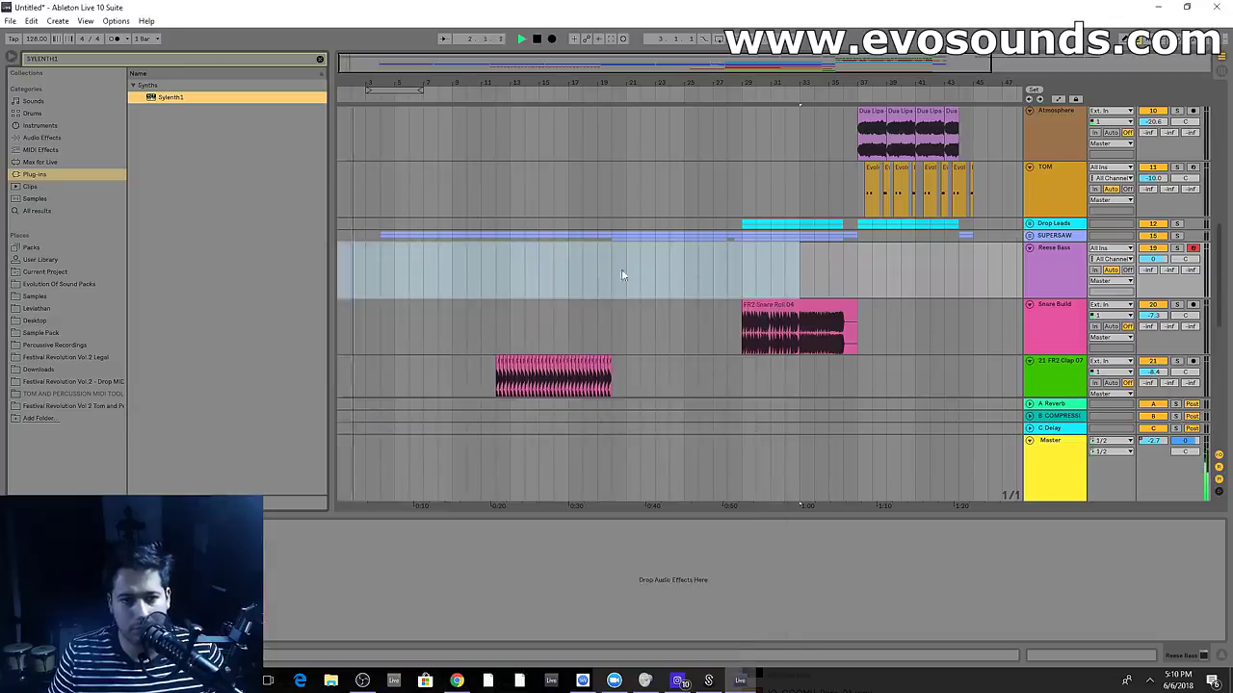
Copy the first SUPERSAW clip to bar 4 of the Reese Bass track and delete both Sylenth1 layers between bars 4 and 20
click(1029, 236)
scroll(369, 278, down, 1)
click(393, 248)
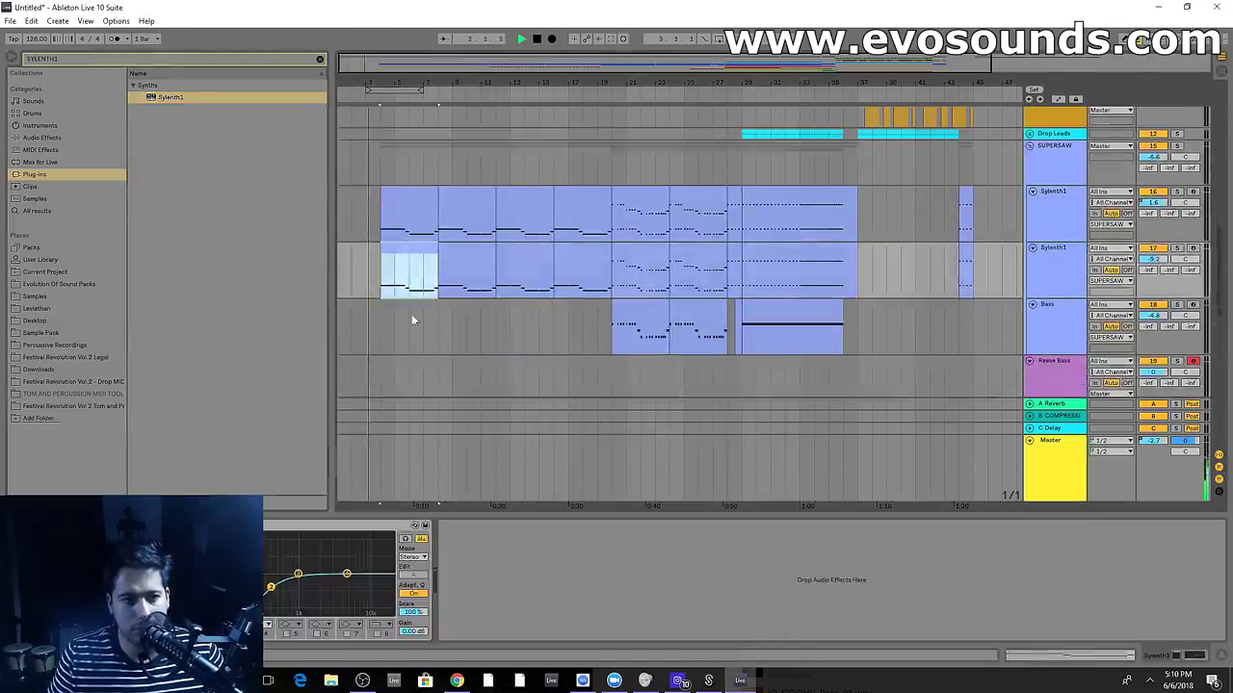
key(ctrl+c)
scroll(411, 314, down, 1)
click(379, 297)
key(ctrl+v)
scroll(400, 282, up, 2)
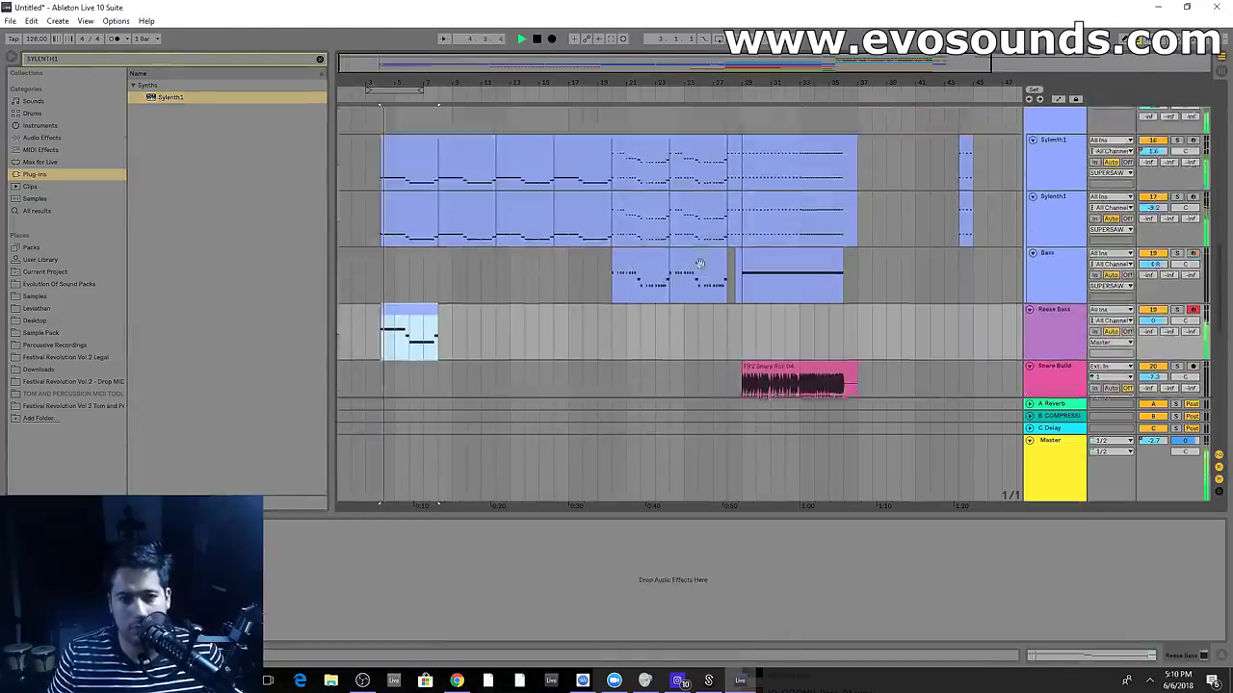
drag(380, 225, 611, 255)
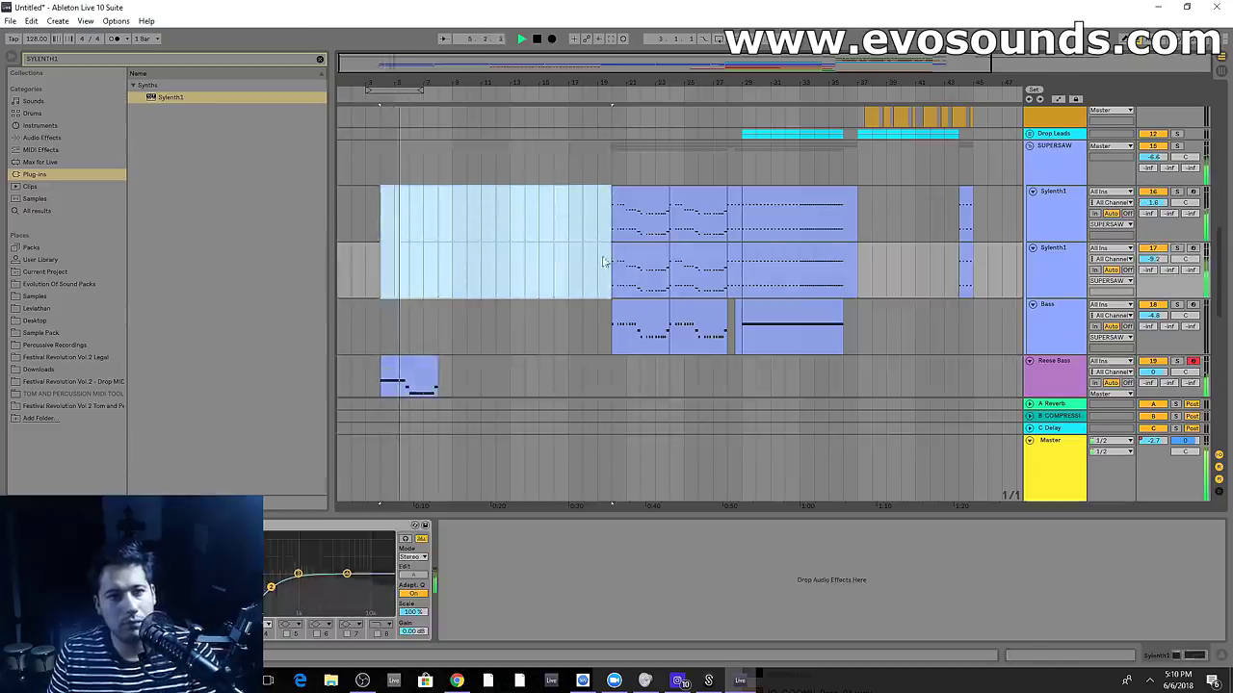
scroll(611, 255, down, 2)
Duplicate the Reese Bass clip three times to fill the track up to bar 20
click(415, 366)
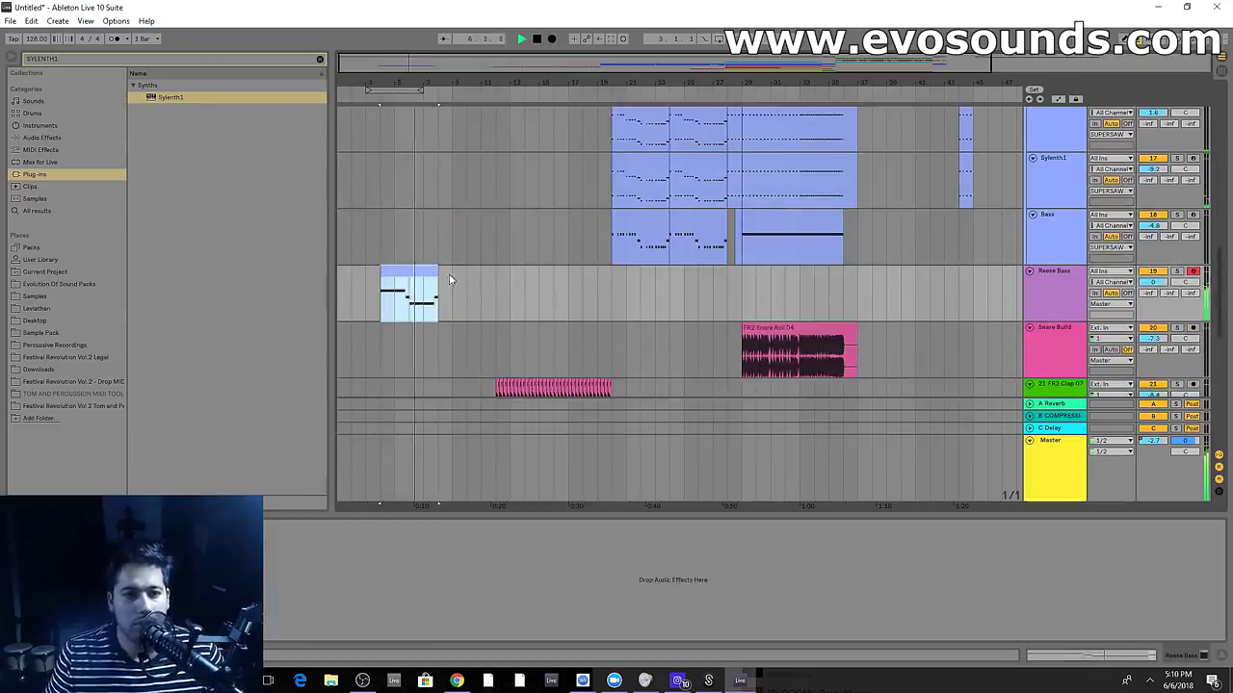
key(ctrl+d)
key(ctrl+d)
key(ctrl+d)
key(ctrl+d)
key(ctrl+z)
Transpose the first Reese Bass clip's notes down an octave and duplicate that clip over the following ones up to bar 20
double_click(421, 273)
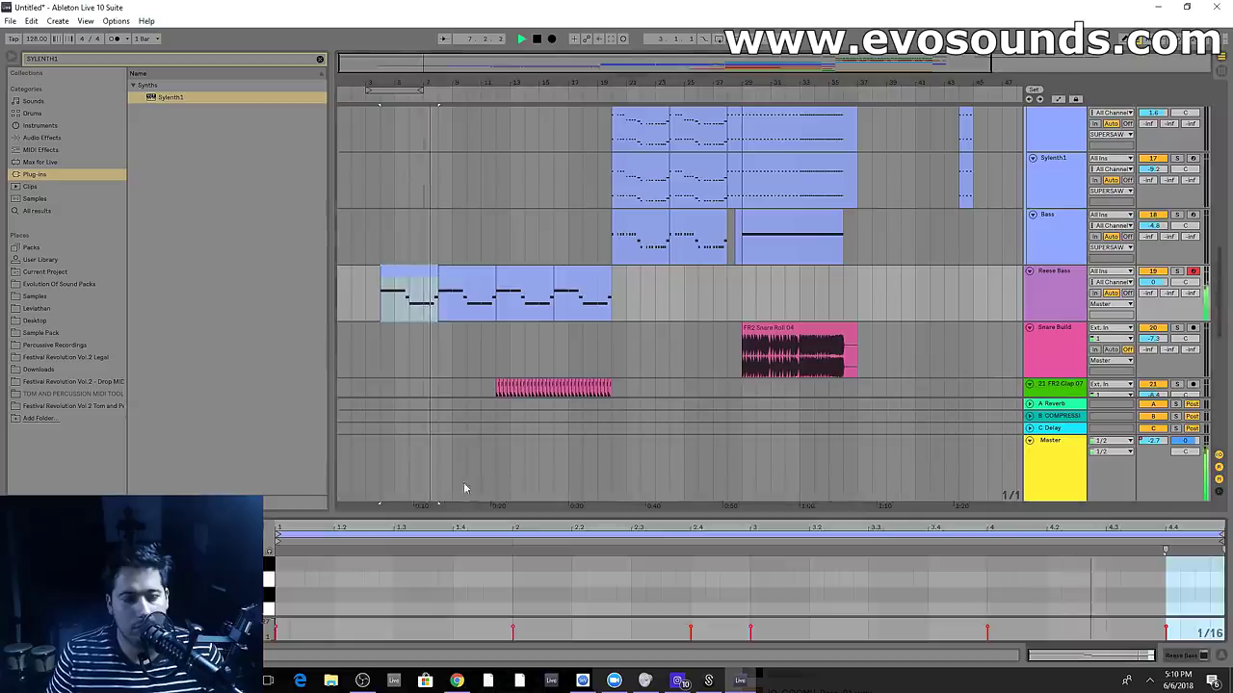
drag(1211, 515, 1212, 339)
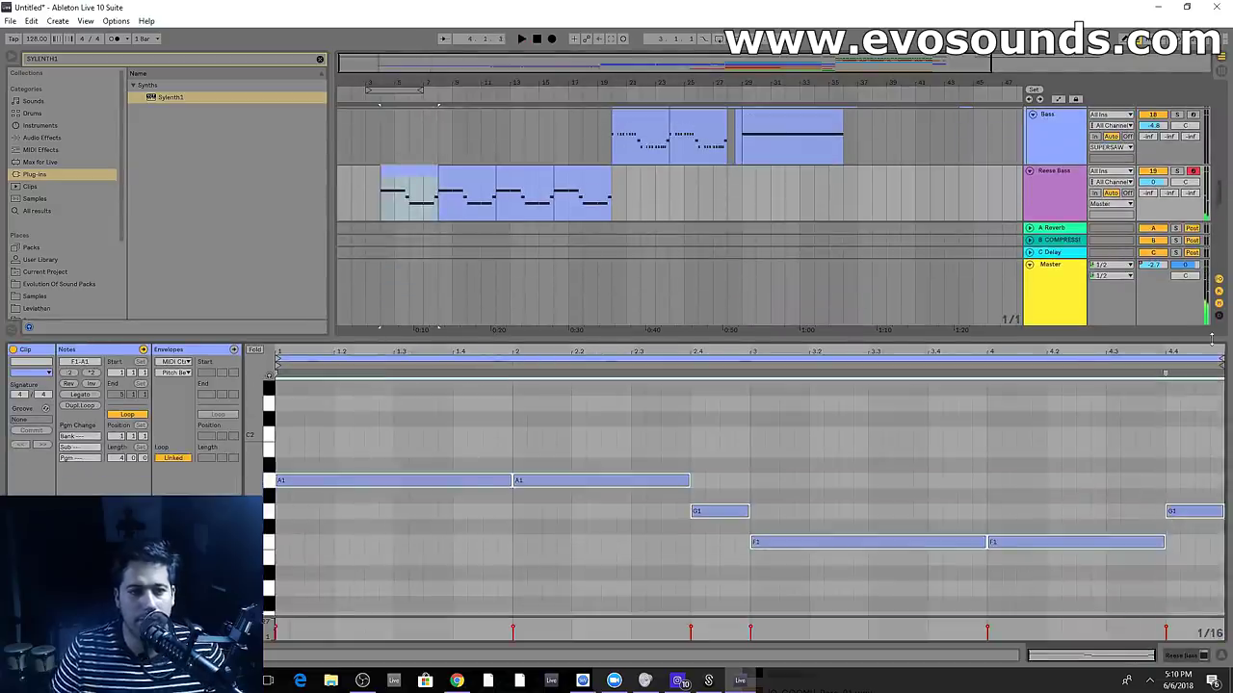
key(shift+Down)
key(space)
click(421, 171)
key(ctrl+d)
key(ctrl+d)
key(ctrl+d)
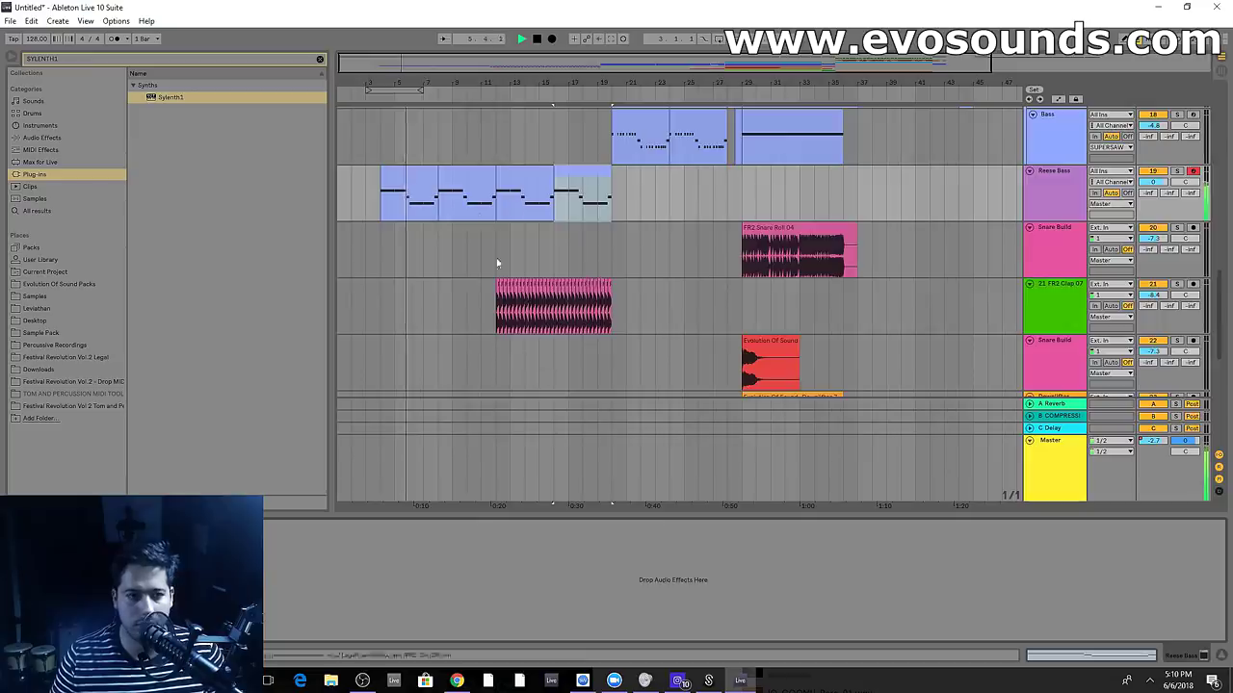
scroll(674, 289, up, 2)
click(425, 249)
click(1067, 260)
key(Tab)
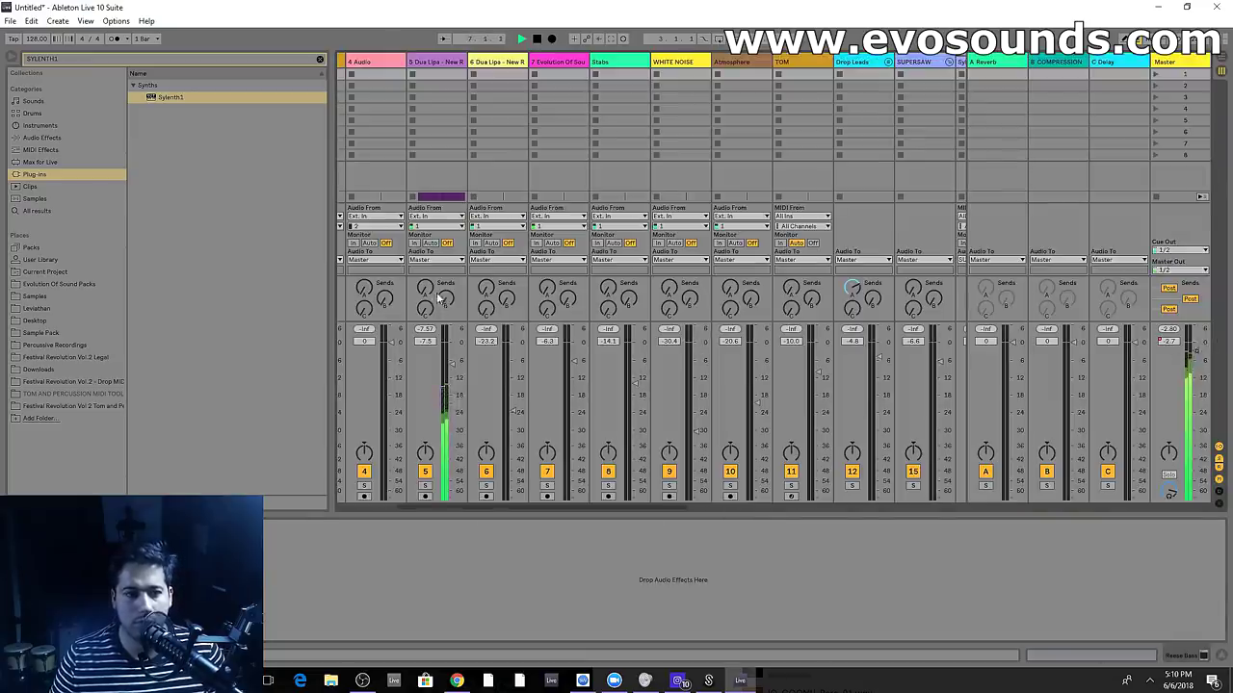
key(Tab)
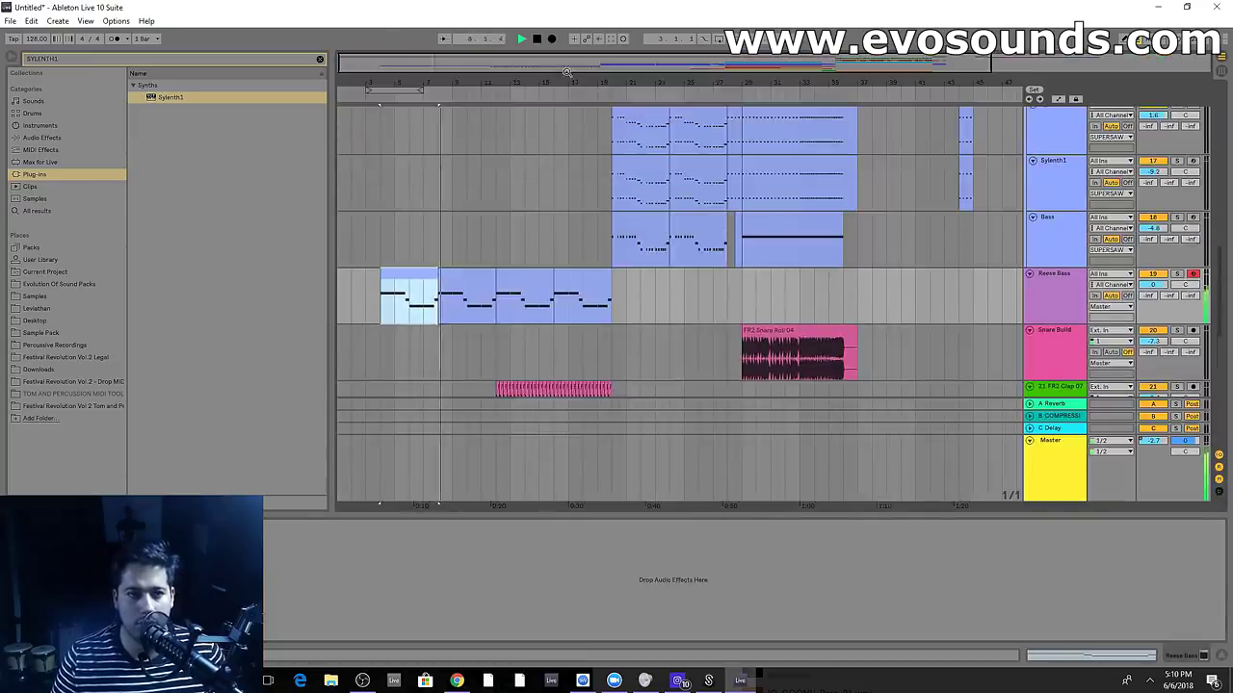
Copy an Atmosphere clip from the drop to bar 1 of the same track
scroll(697, 318, down, 3)
scroll(697, 314, down, 2)
scroll(700, 306, up, 10)
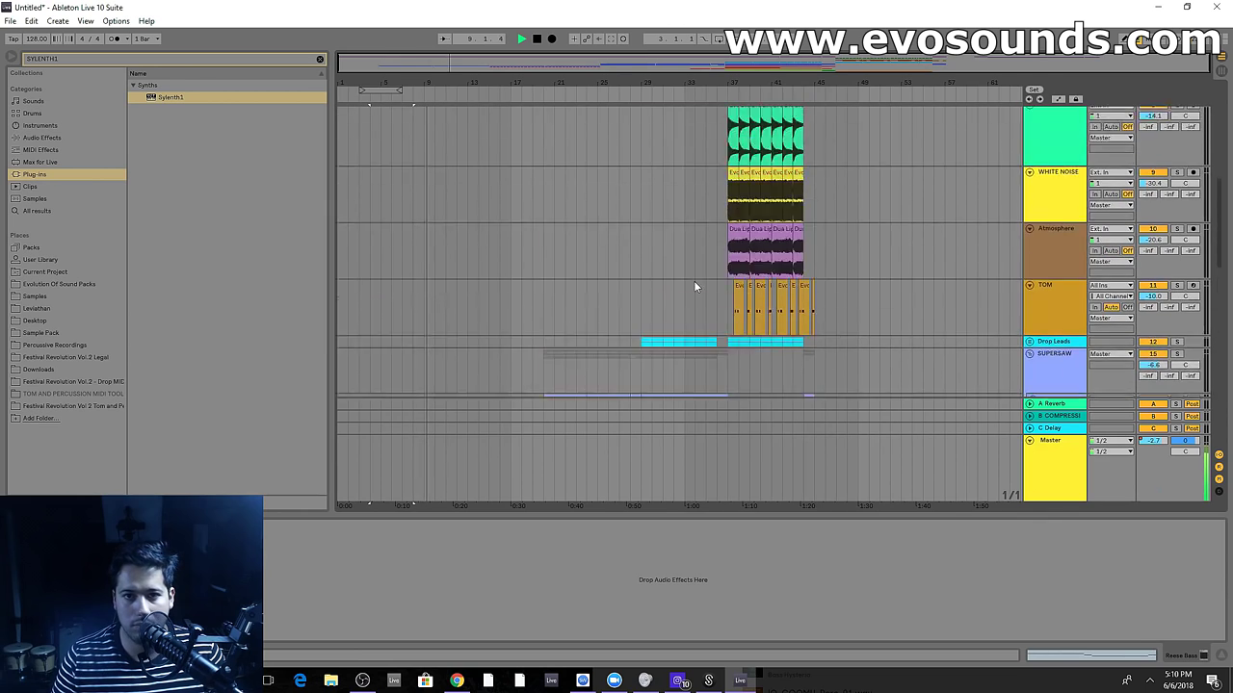
click(737, 166)
drag(505, 84, 578, 127)
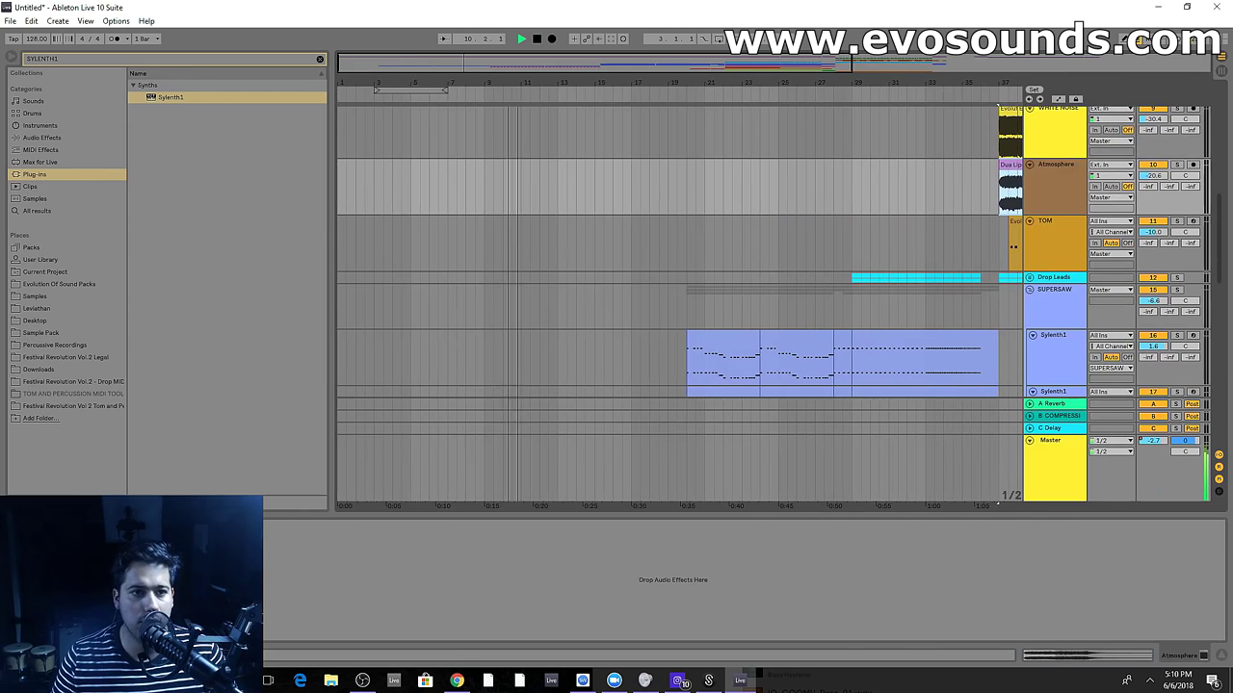
click(406, 190)
key(space)
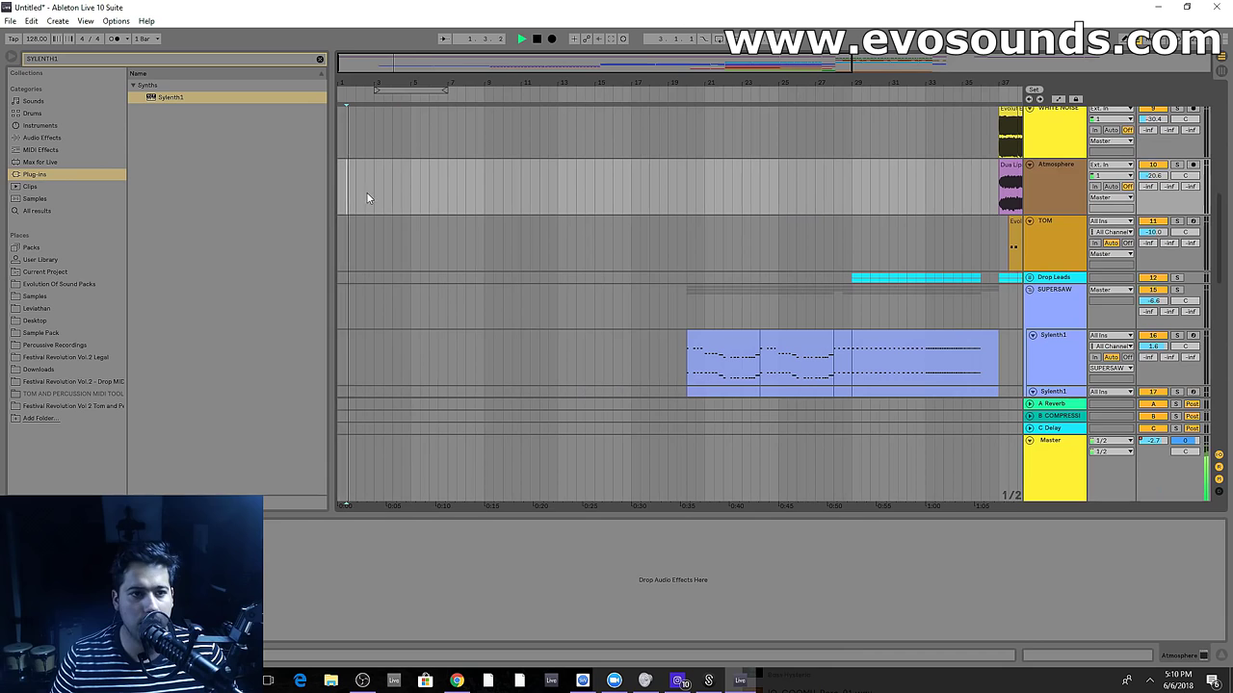
key(ctrl+v)
drag(349, 169, 340, 169)
key(space)
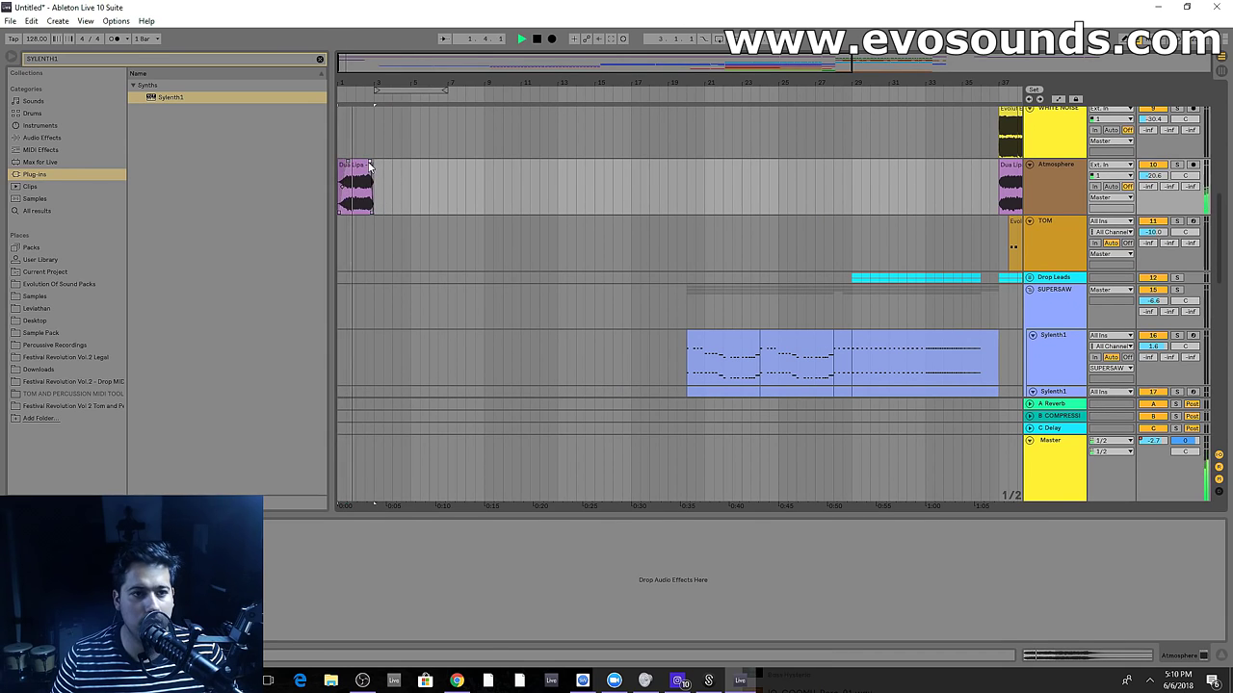
Repeat the Atmosphere clip back to back from bar 3 to bar 15, removing the fade-ins on the copies
key(ctrl+v)
drag(385, 163, 374, 163)
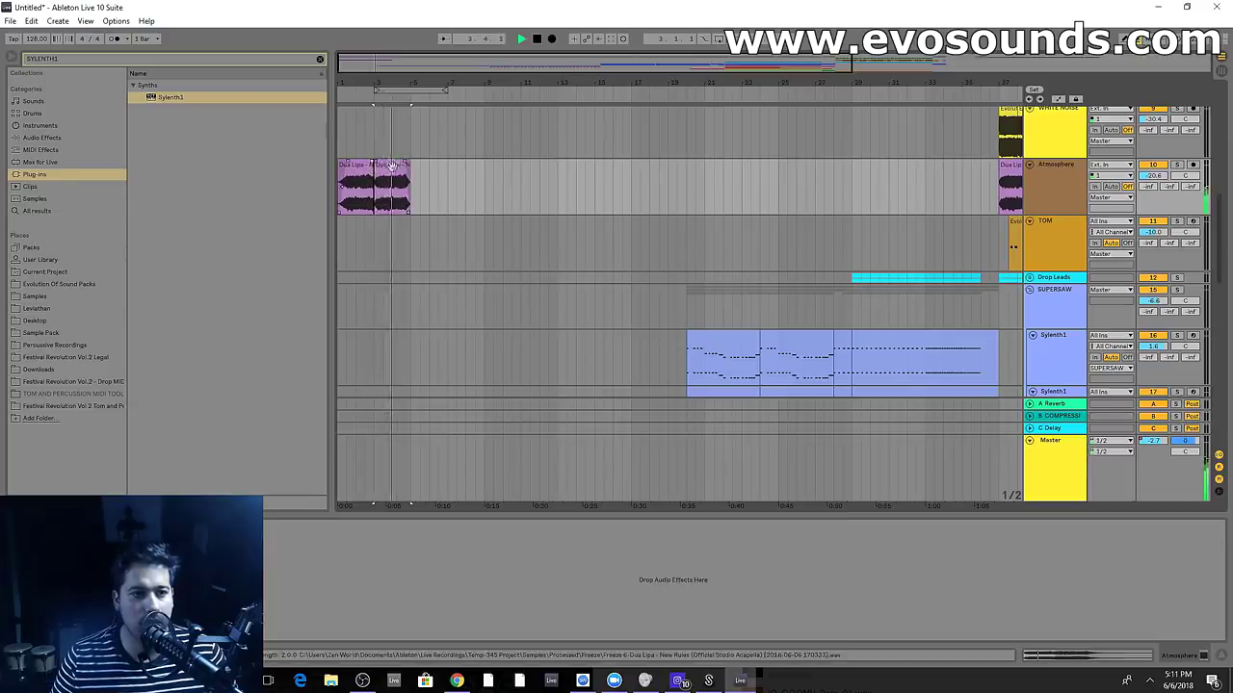
key(ctrl+v)
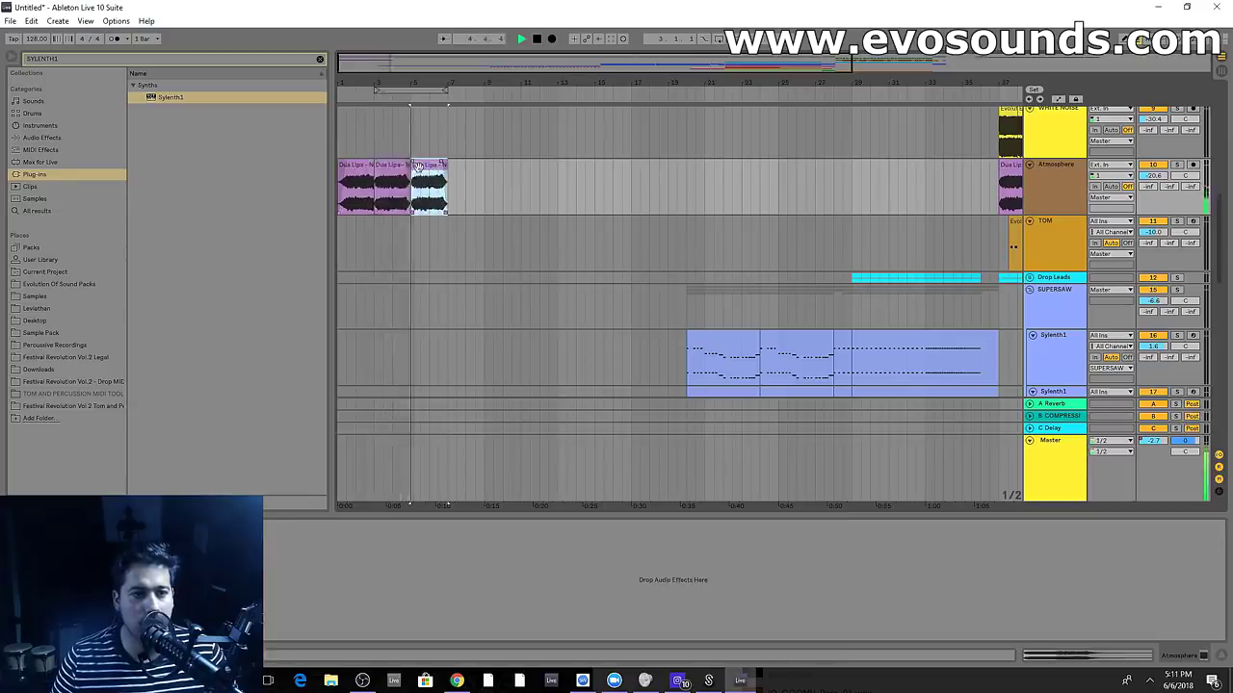
drag(417, 163, 409, 163)
click(429, 166)
key(ctrl+d)
key(ctrl+d)
key(ctrl+d)
key(ctrl+d)
Lower the Atmosphere track volume to -22.5 dB and load the Reverb audio effect on the track
drag(436, 65, 436, 81)
drag(1153, 175, 1152, 190)
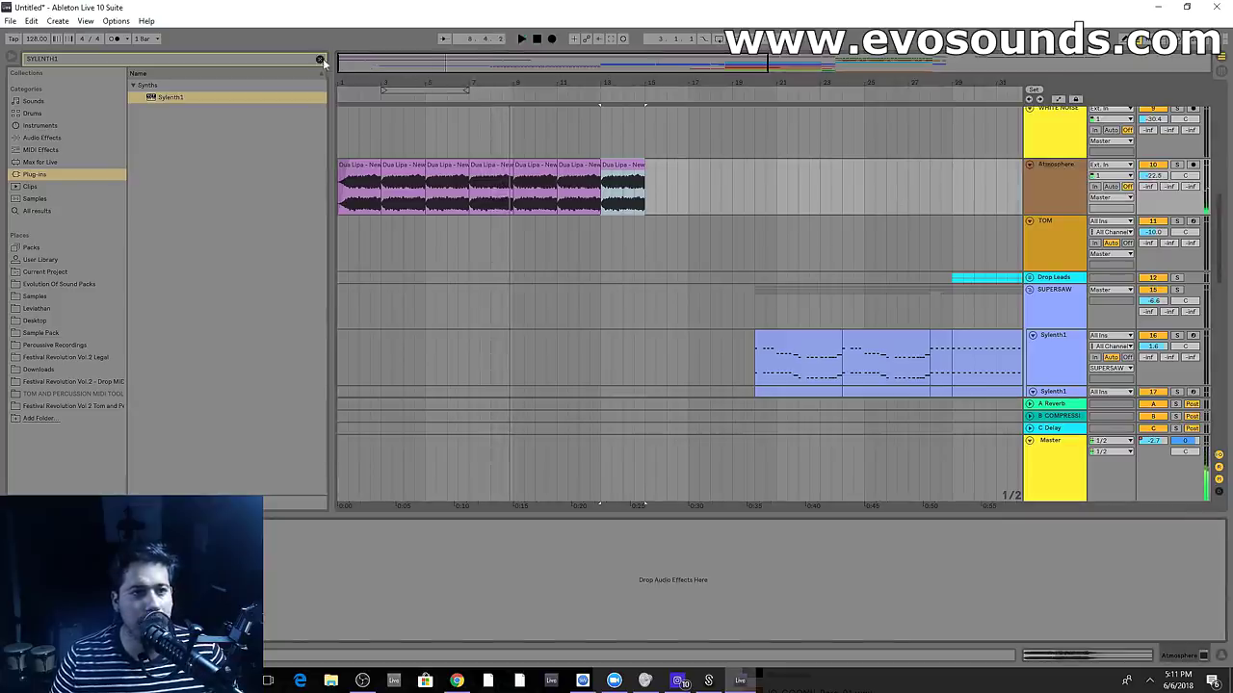
click(321, 59)
click(41, 138)
text(REVER)
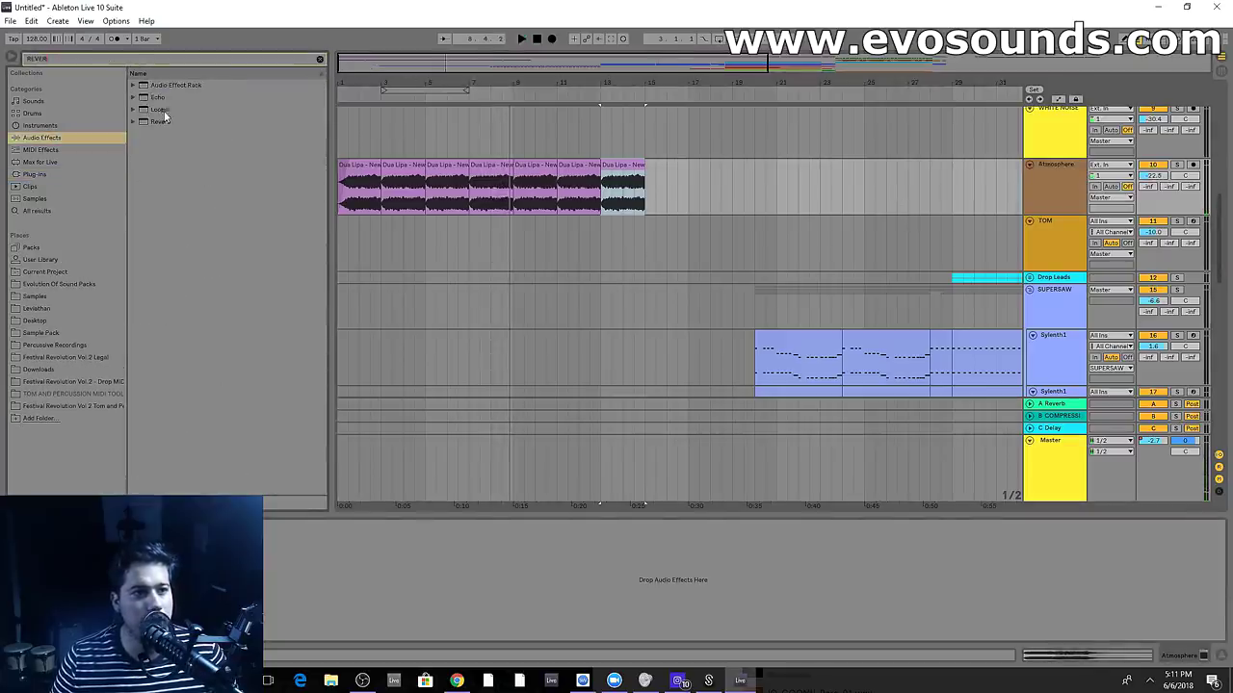
key(Return)
key(space)
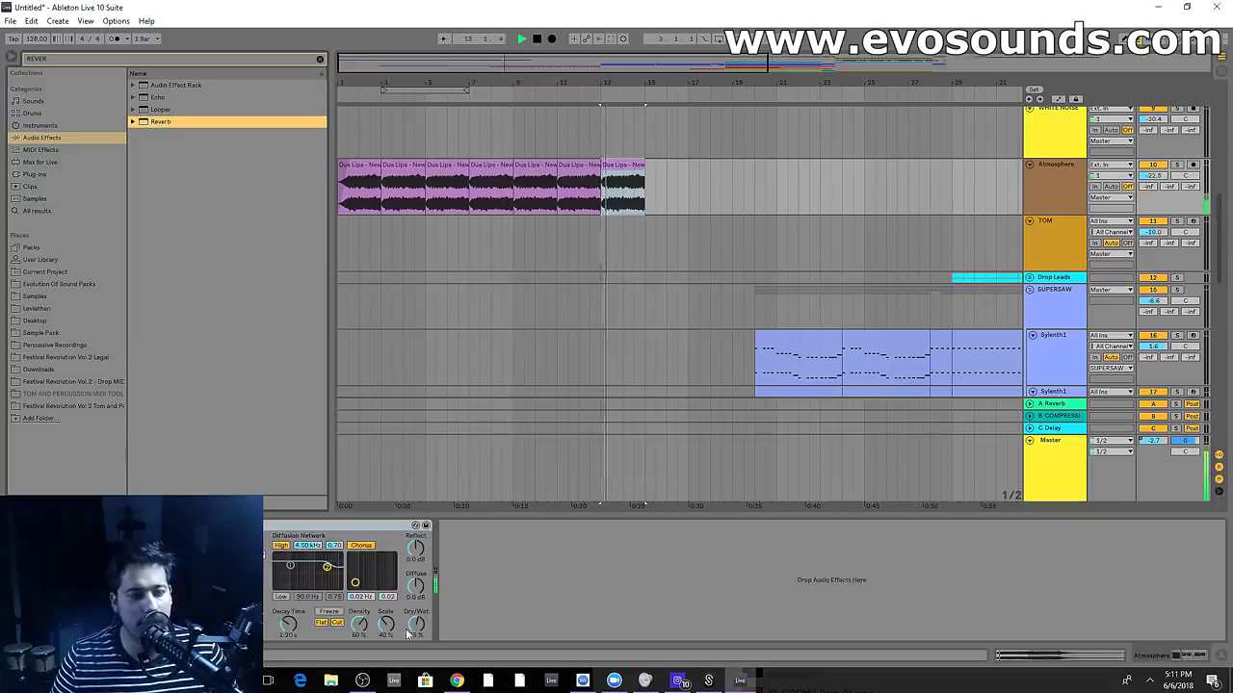
Set the Atmosphere Reverb to 4.55 s decay, 71% dry/wet and chorus 0.86 Hz and 1.01, and raise the track volume to -18.4 dB
click(393, 140)
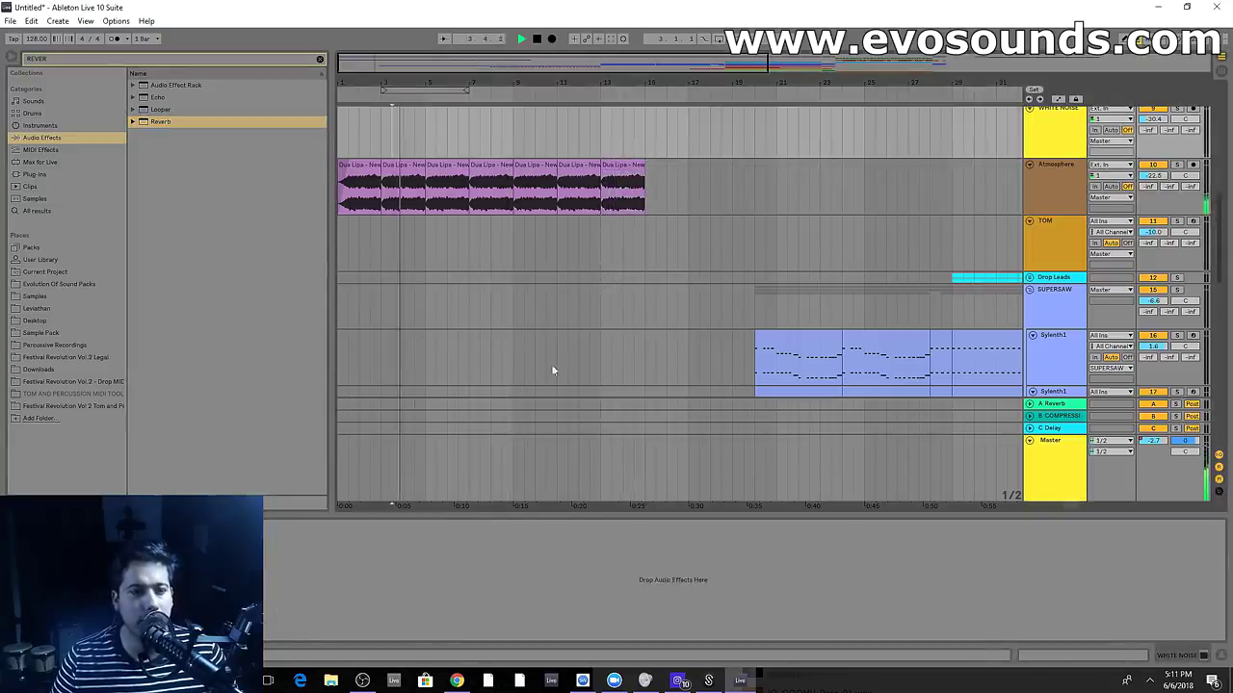
click(1044, 170)
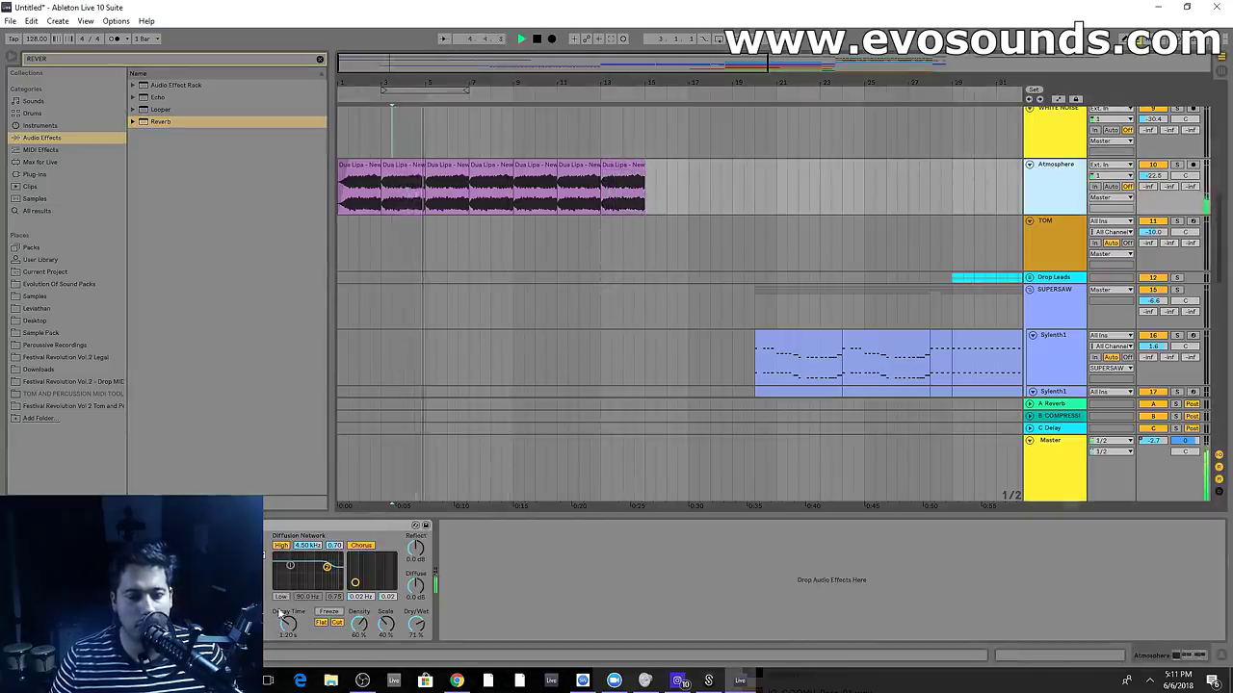
drag(288, 625, 288, 599)
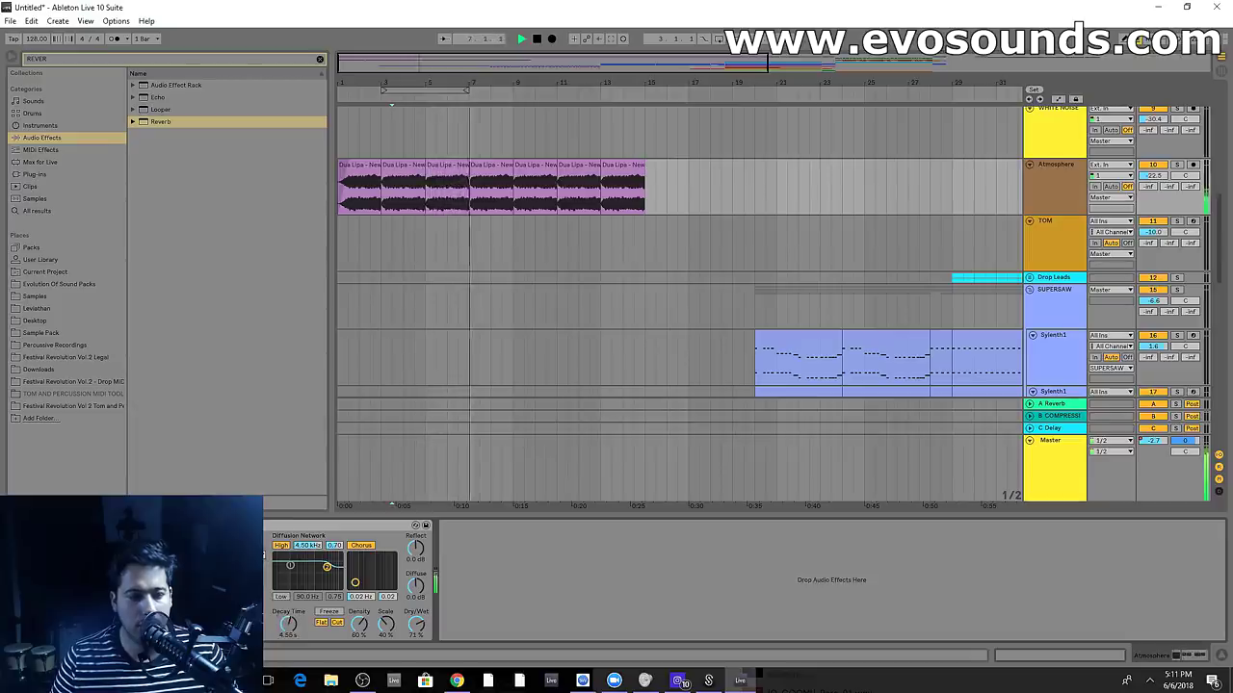
drag(355, 583, 378, 562)
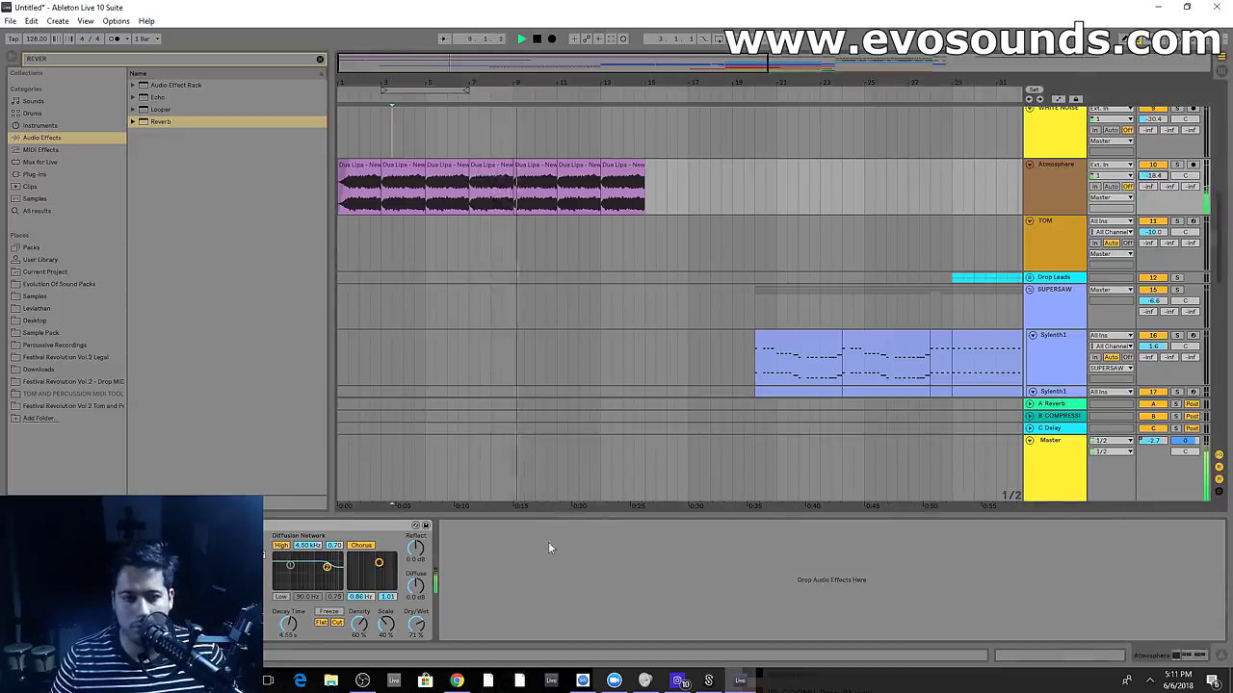
Add a Reverb at 52% dry/wet to the FR2 Clap 07 track and lower the track volume to -13.7 dB
scroll(583, 340, down, 6)
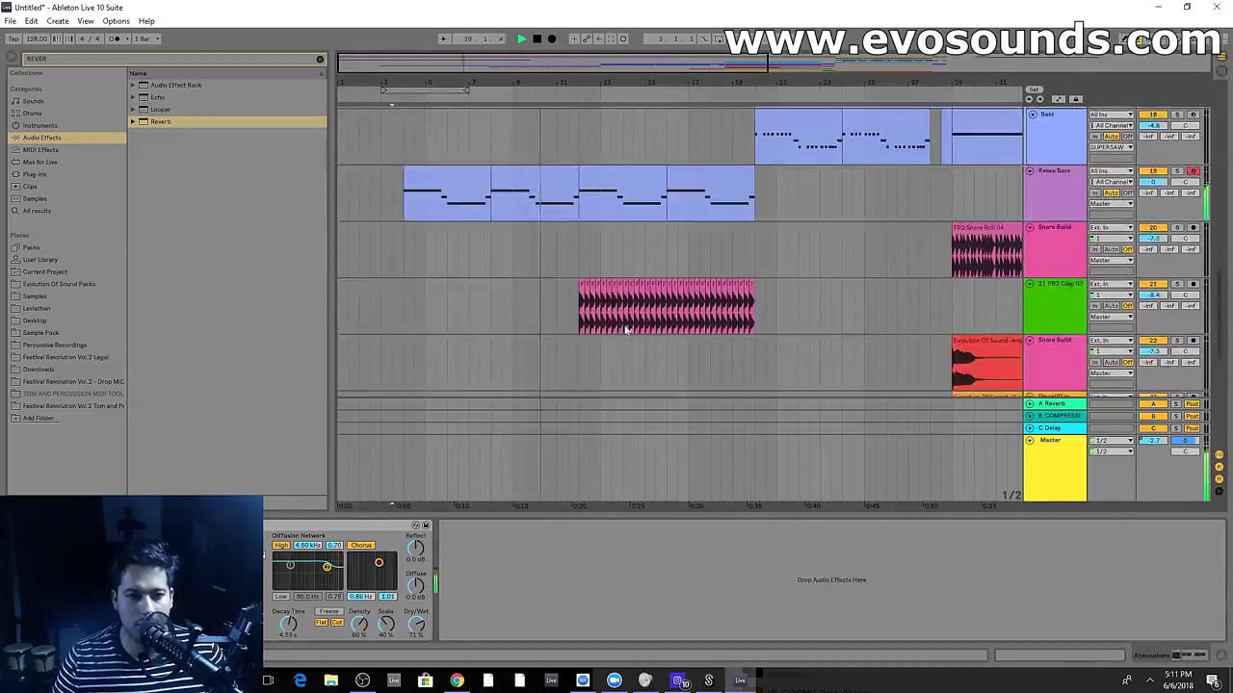
scroll(594, 355, down, 3)
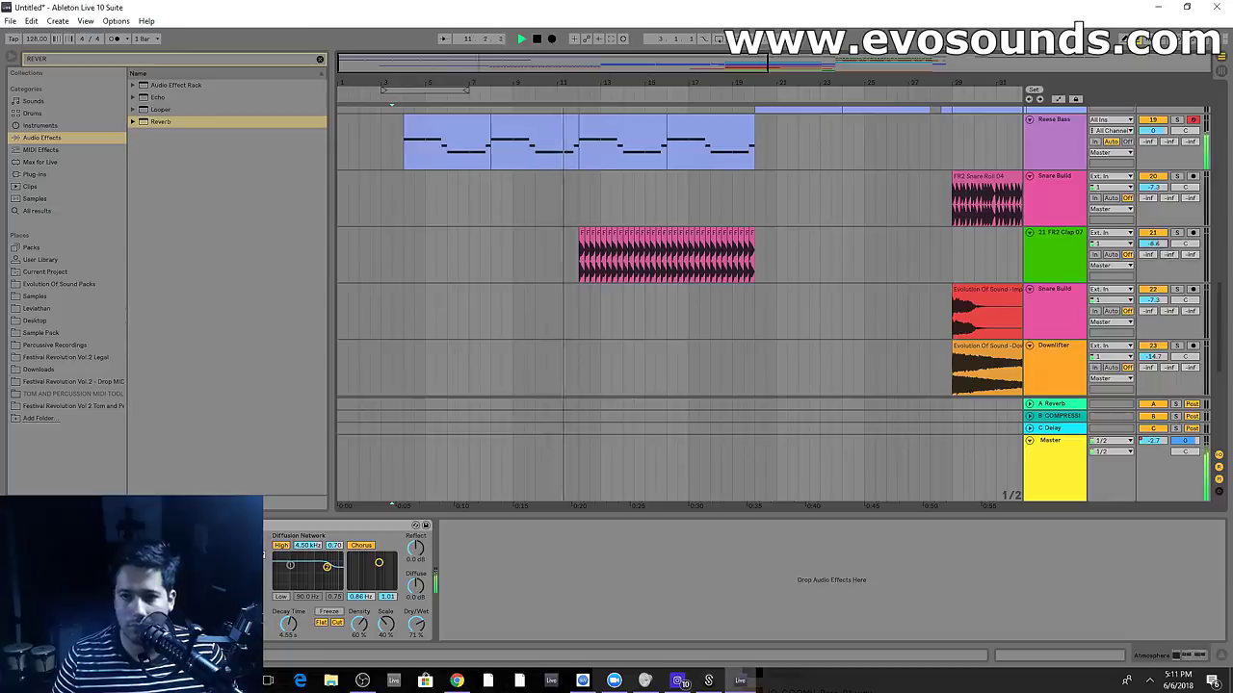
drag(1153, 244, 1153, 246)
drag(159, 122, 1016, 232)
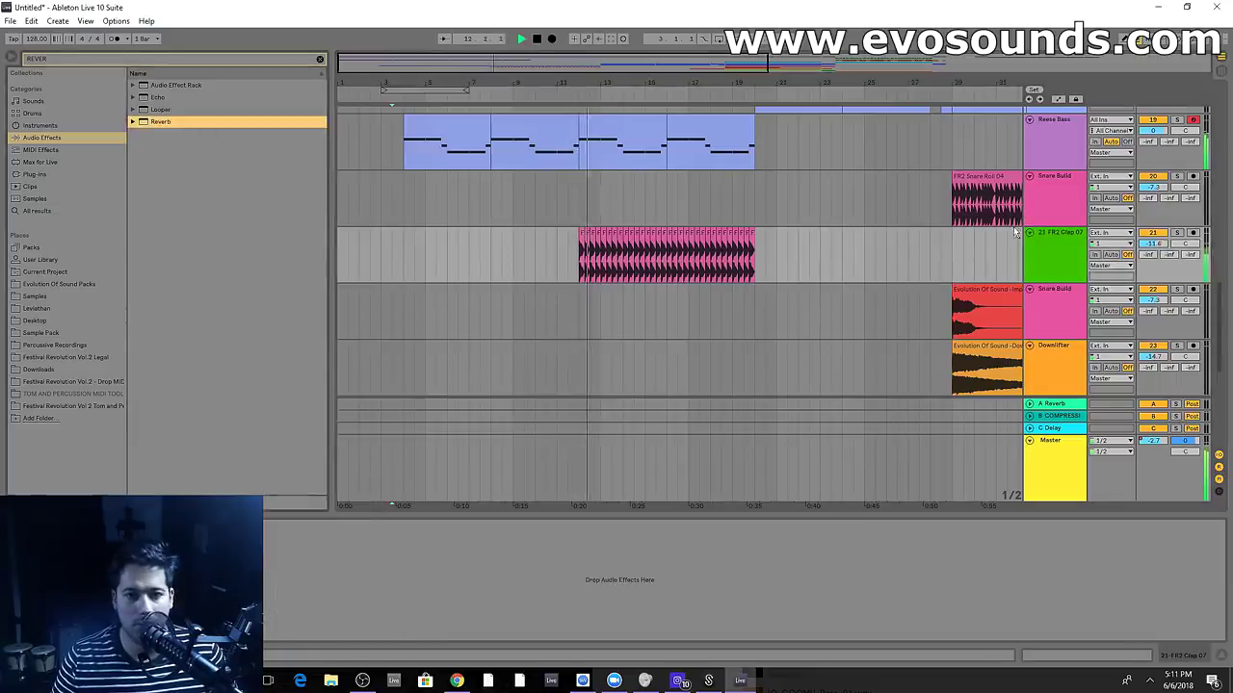
drag(368, 578, 368, 579)
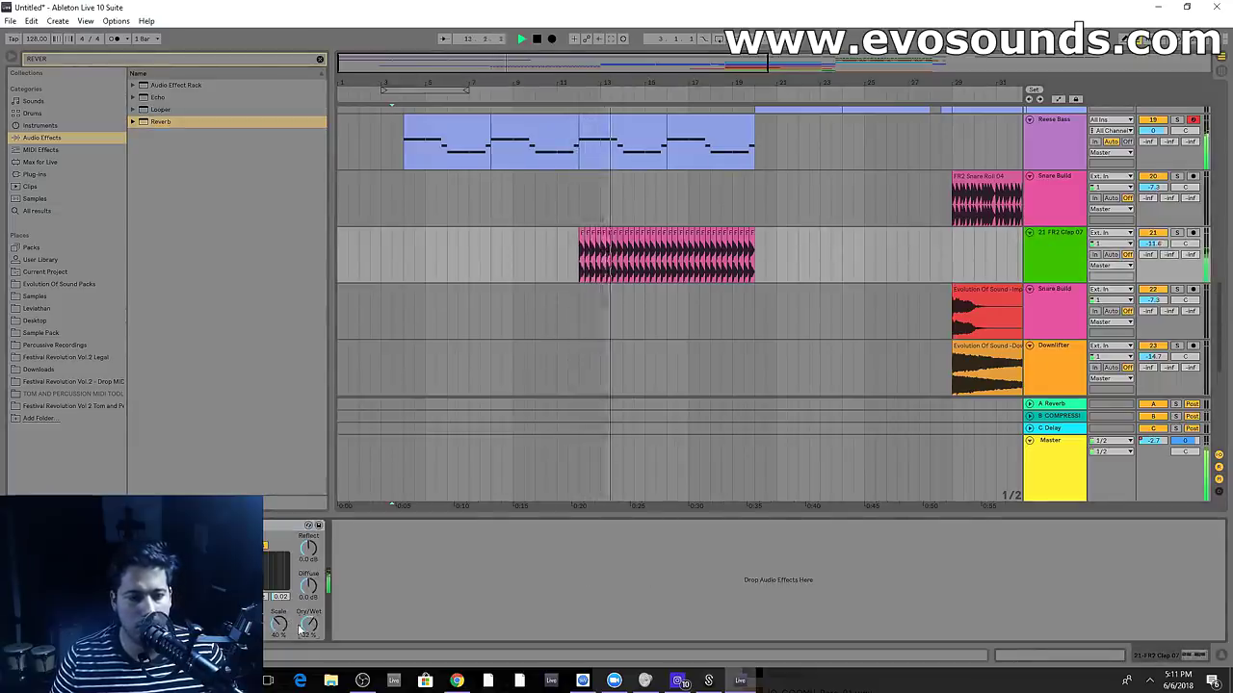
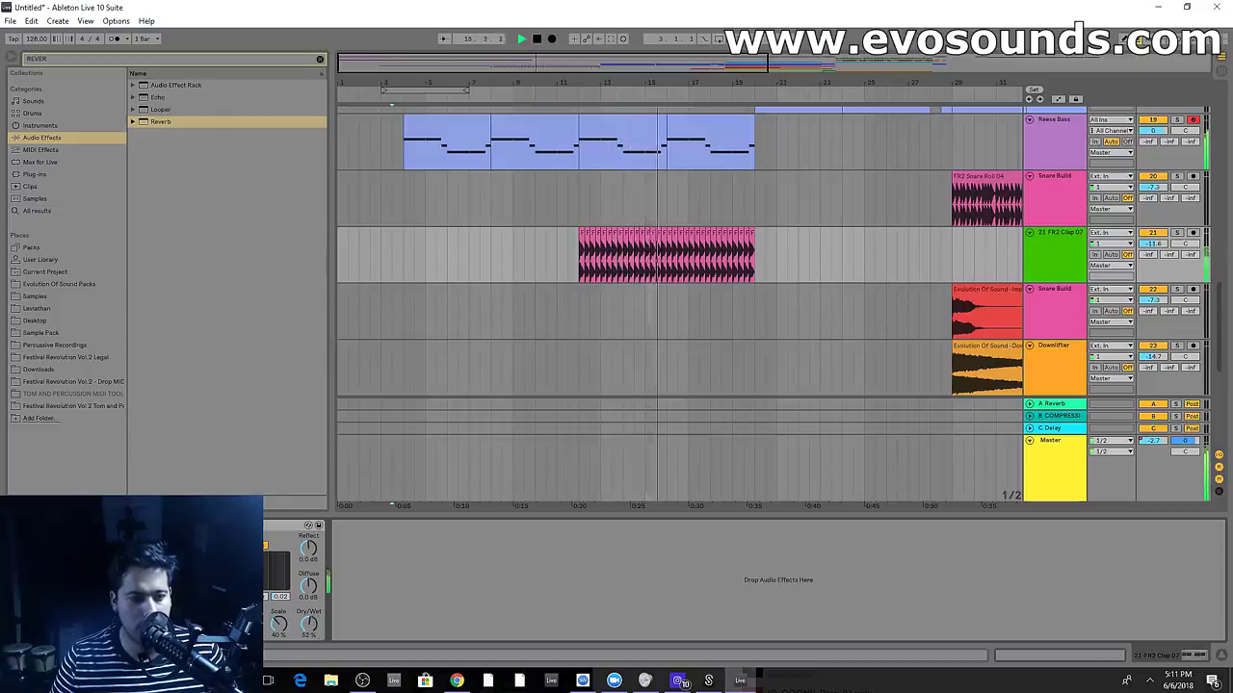
scroll(674, 289, up, 4)
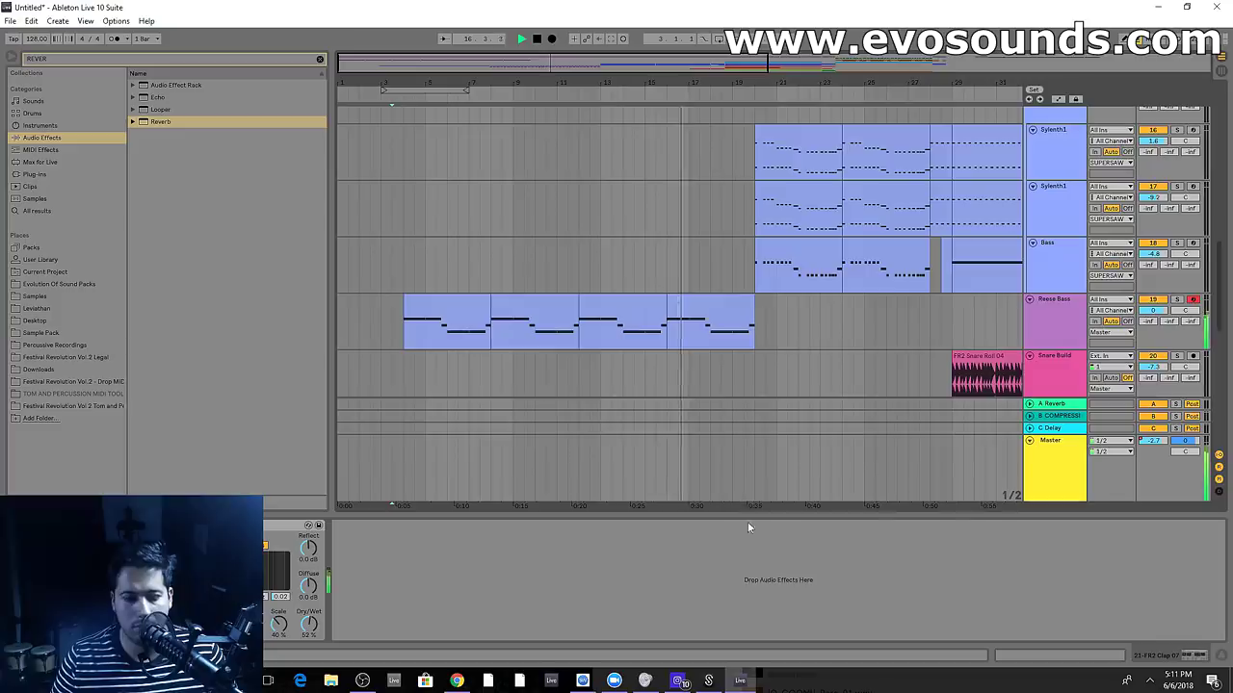
scroll(821, 321, up, 2)
scroll(820, 321, down, 8)
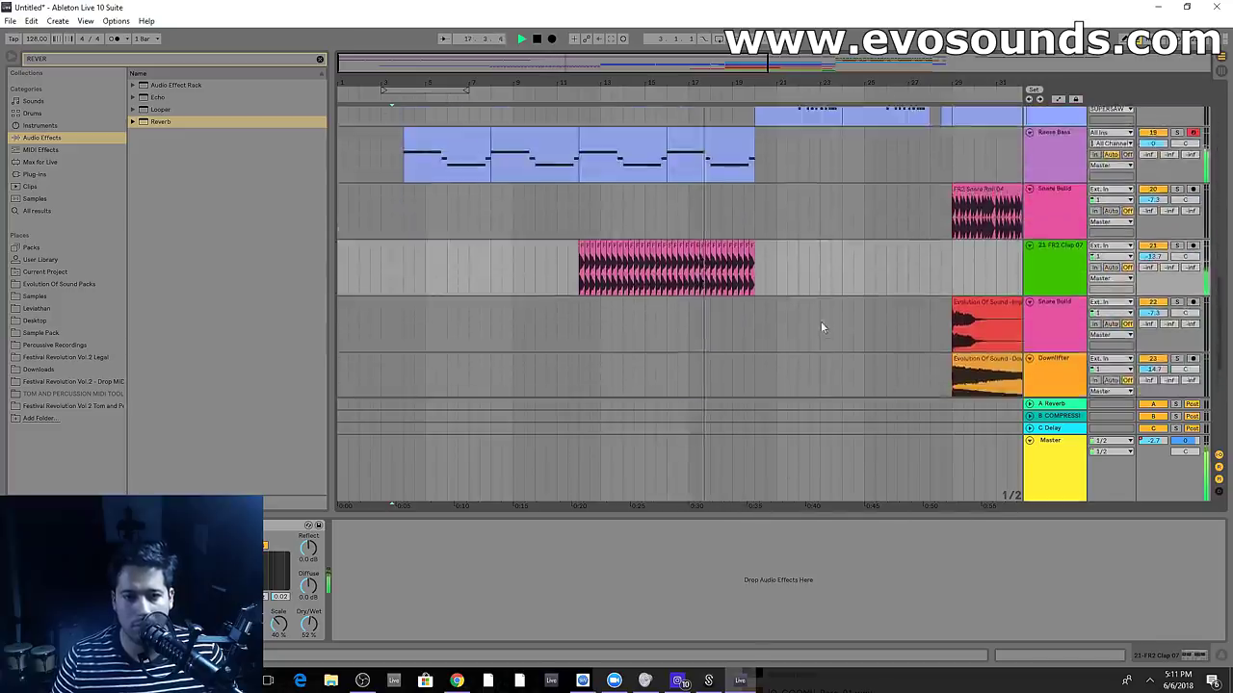
scroll(822, 318, down, 2)
Duplicate the last Atmosphere clip of the intro to extend the layer to bar 19
scroll(825, 299, up, 8)
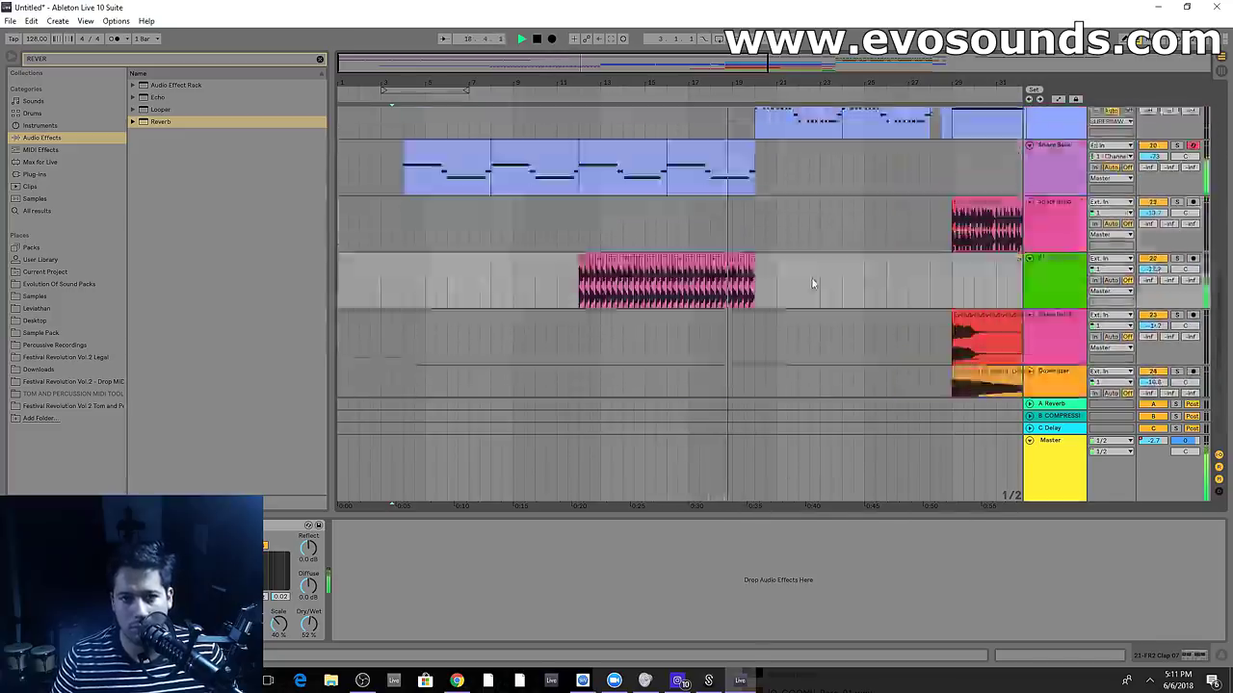
scroll(792, 286, up, 5)
click(626, 247)
key(ctrl+d)
key(ctrl+d)
key(ctrl+d)
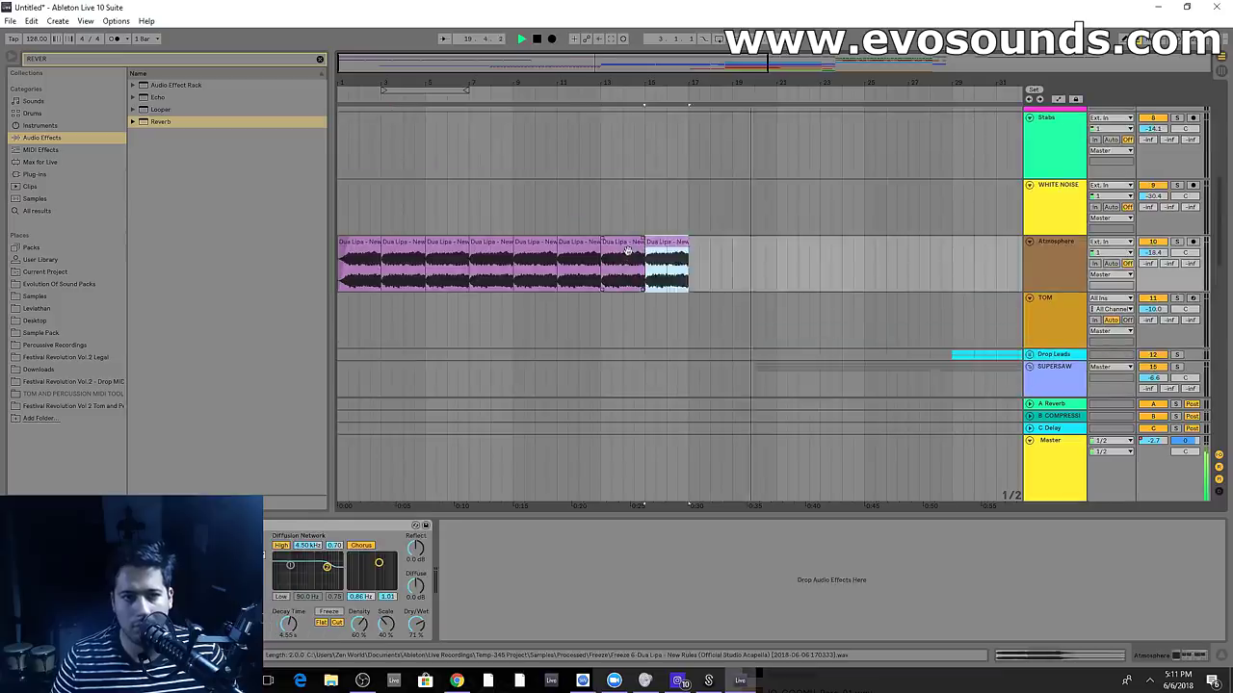
scroll(736, 289, down, 5)
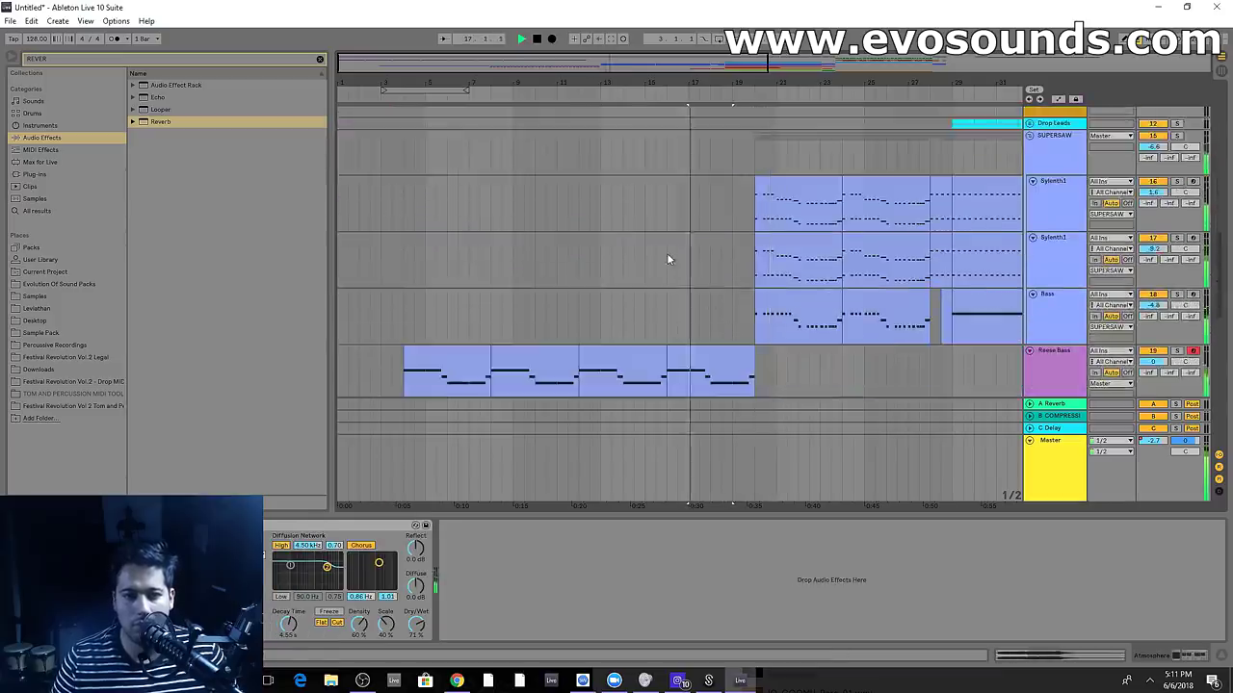
Duplicate the last intro Atmosphere clip once more and trim the copy to end at bar 20
scroll(703, 284, down, 2)
scroll(746, 229, up, 5)
key(ctrl+d)
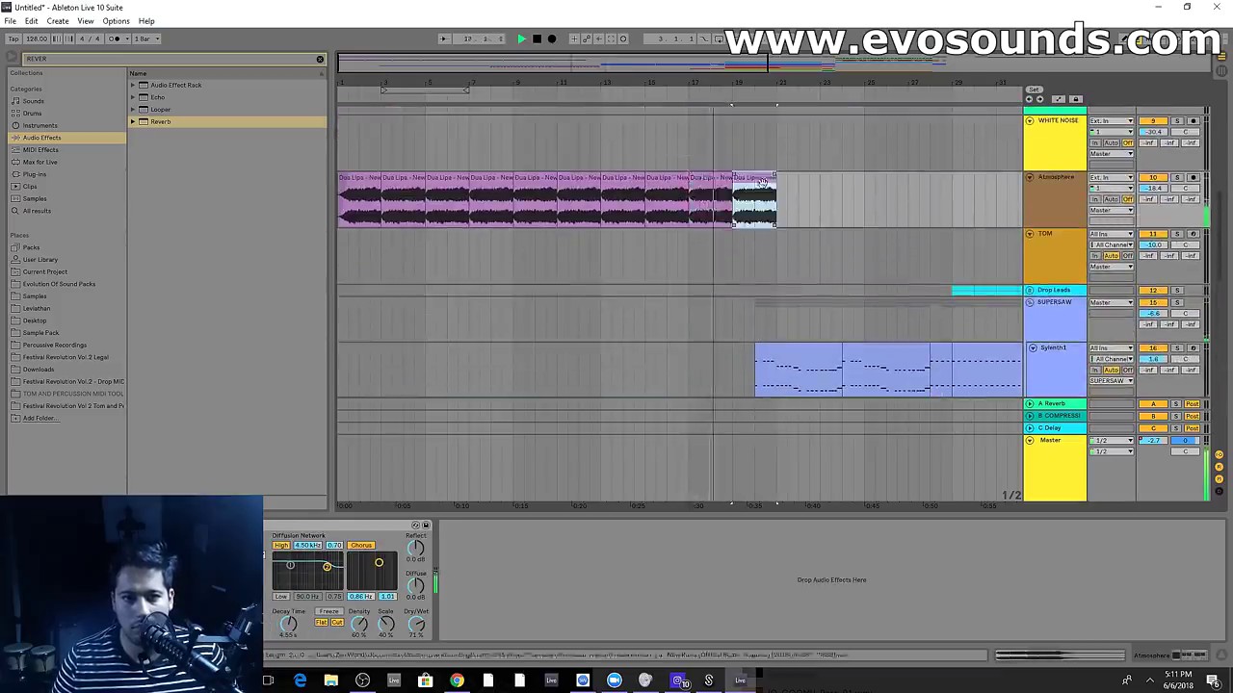
drag(774, 181, 755, 186)
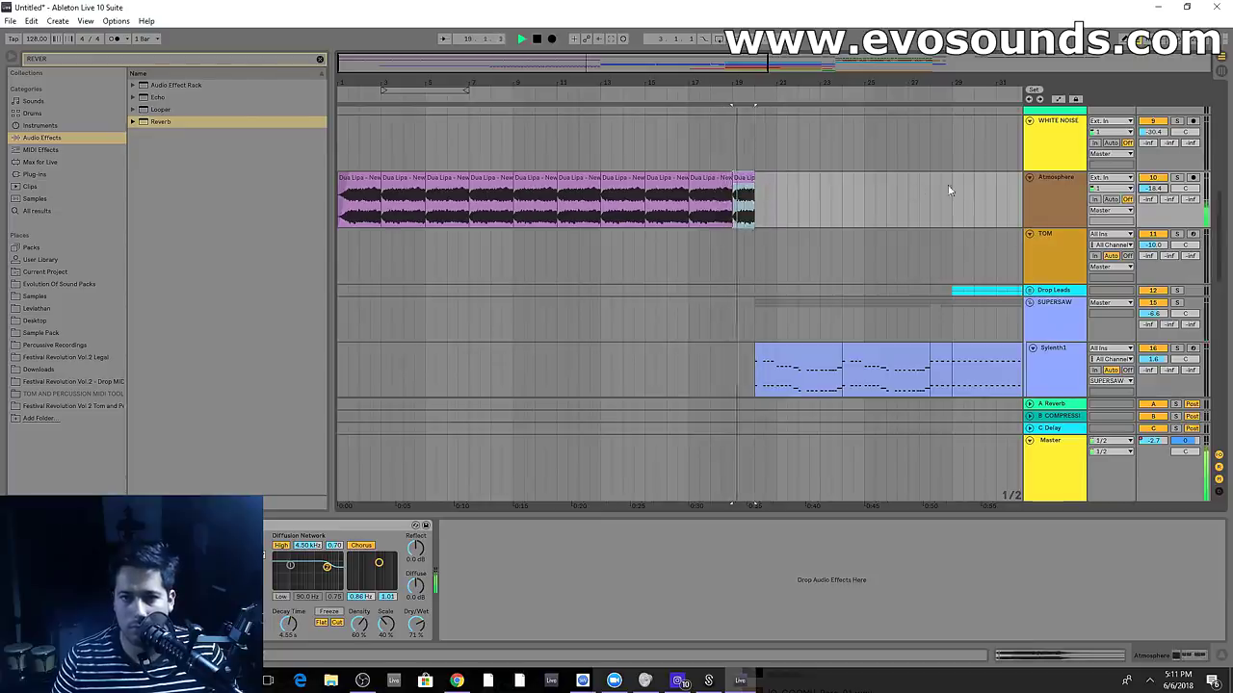
Show the automation lanes, drop the Atmosphere track volume at bar 20, and play the intro from bar 3
click(1059, 99)
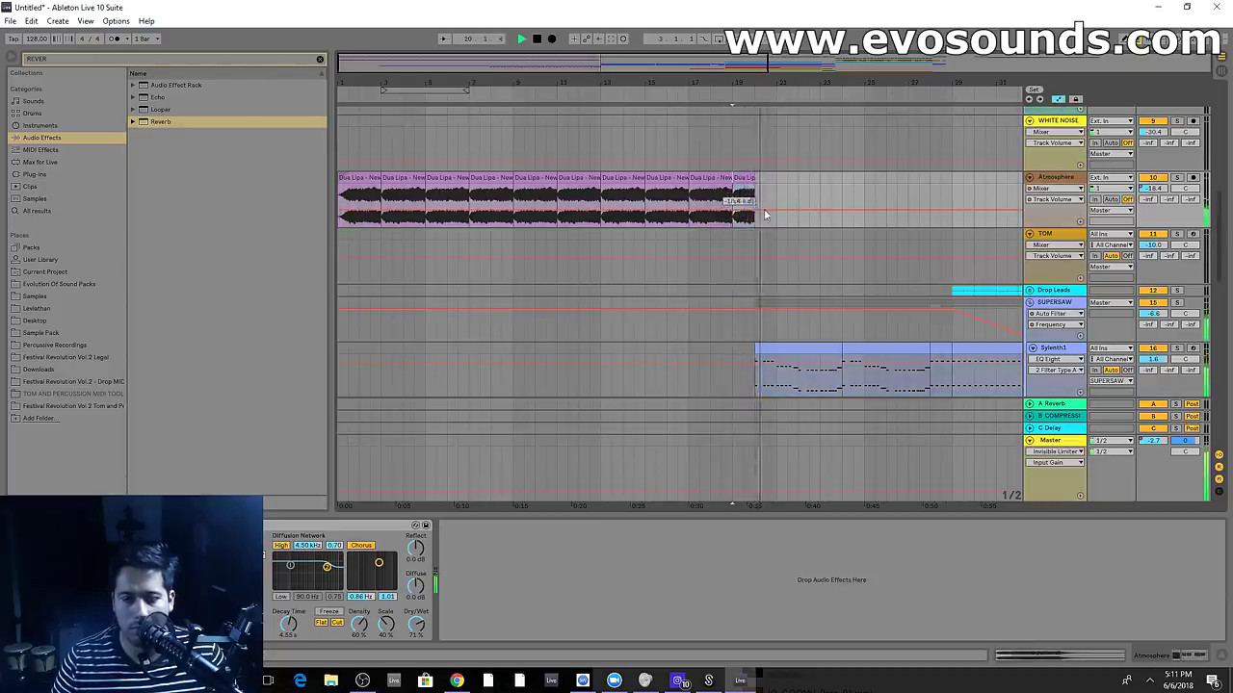
drag(809, 77, 823, 33)
scroll(941, 361, down, 5)
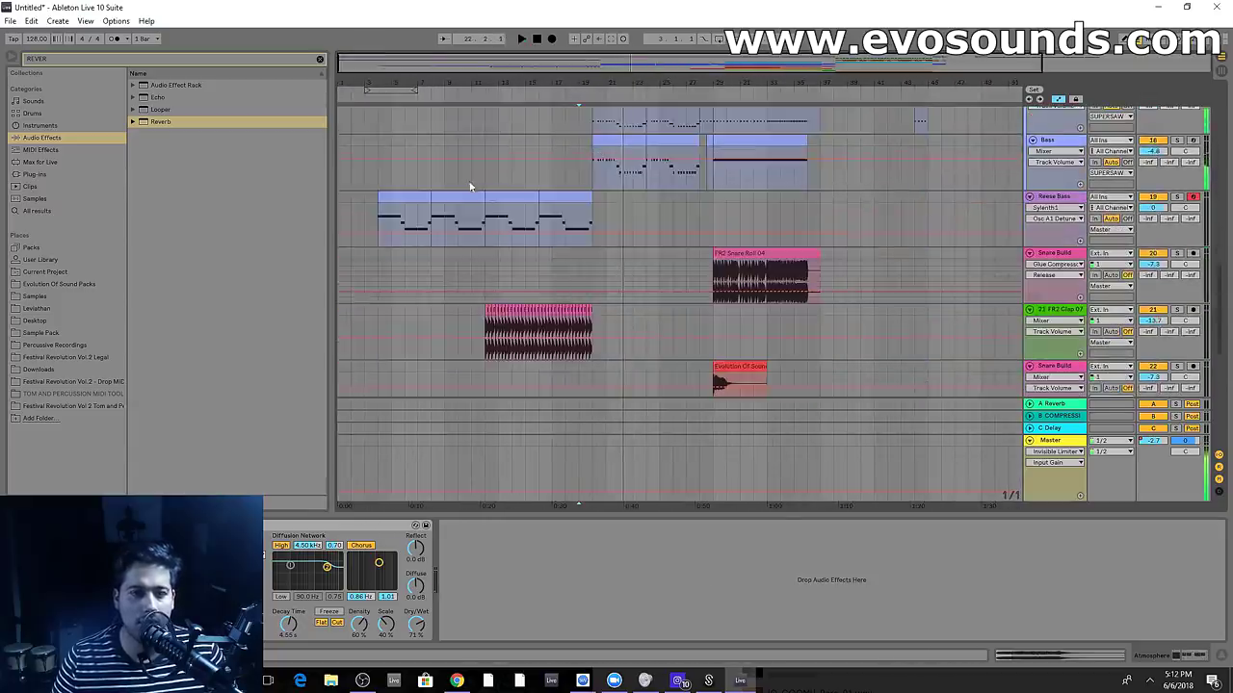
drag(596, 63, 577, 113)
key(space)
click(400, 174)
key(space)
key(space)
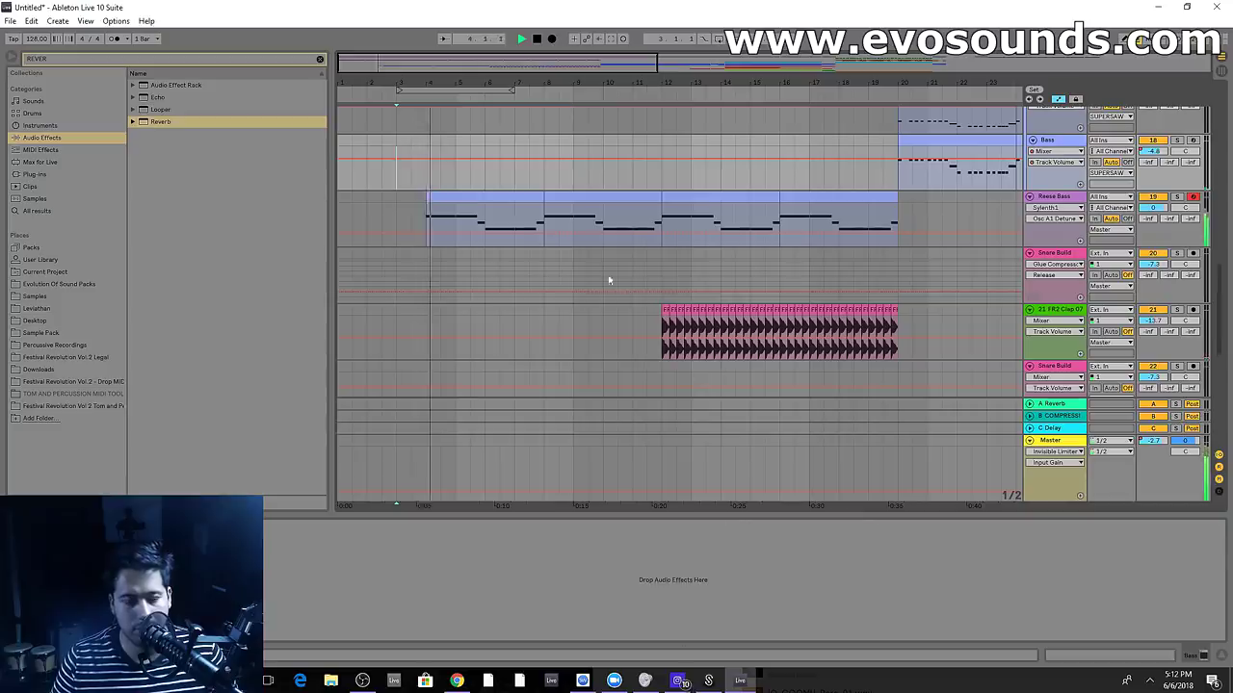
Copy the Evolution Of Sound Impact clip at bar 29 to bar 1 of the same track
drag(427, 70, 426, 44)
scroll(793, 269, down, 4)
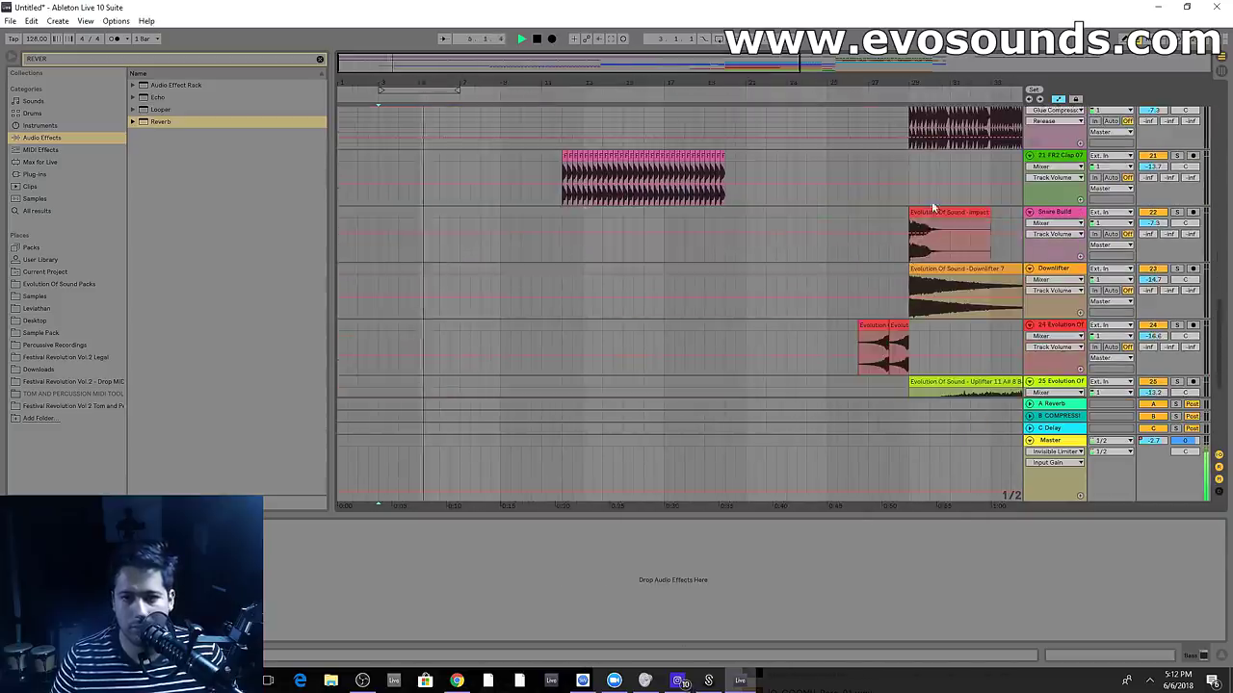
click(947, 209)
key(space)
key(ctrl+c)
click(343, 255)
key(ctrl+v)
key(space)
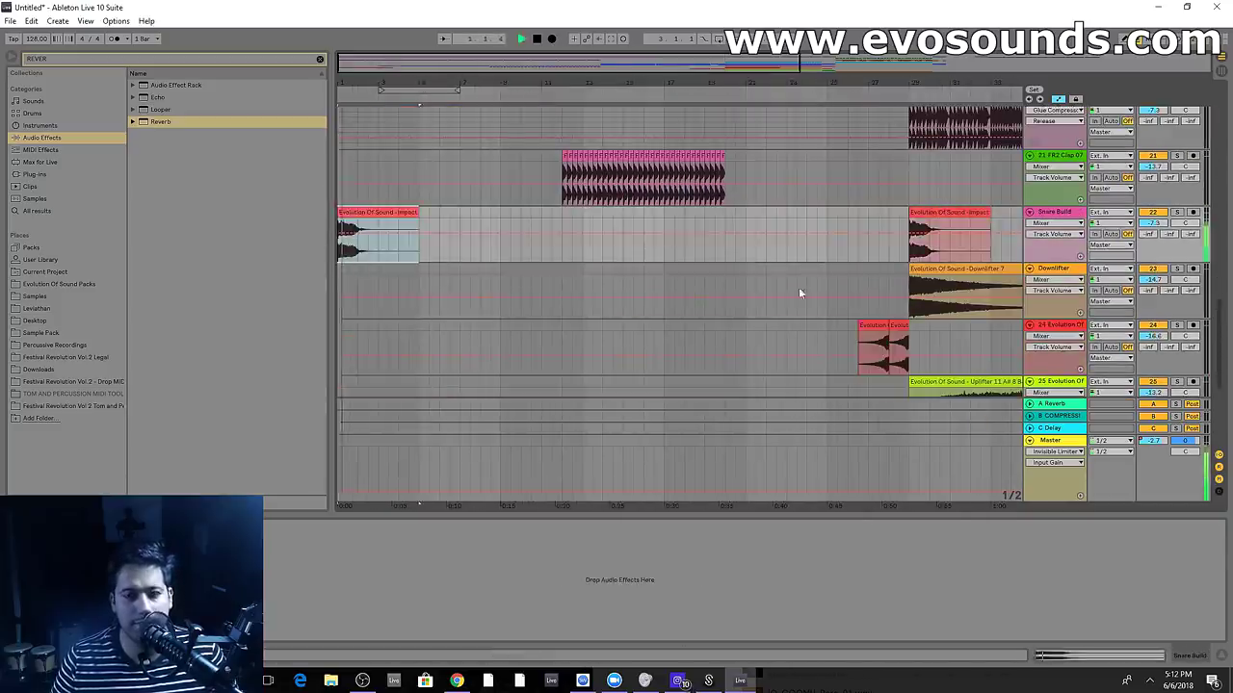
Copy the crash clip from just before the drop to bar 1 of the CRASH track
scroll(867, 298, down, 2)
scroll(740, 214, down, 2)
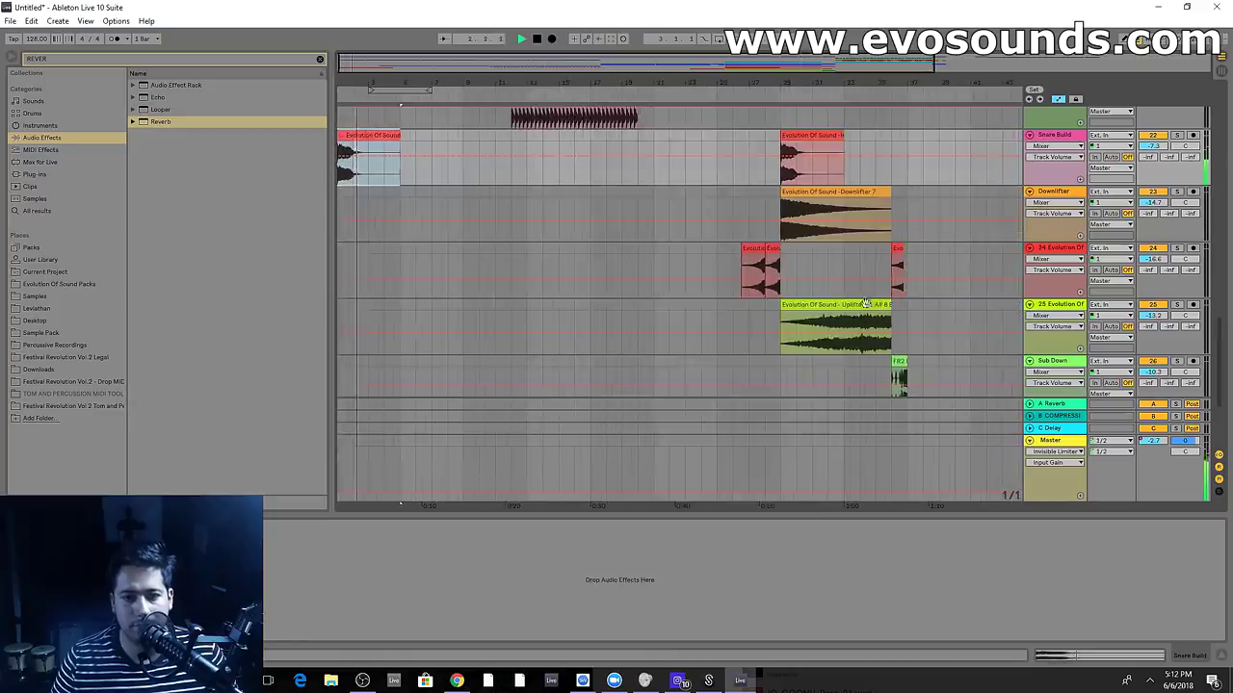
scroll(865, 303, down, 3)
click(567, 276)
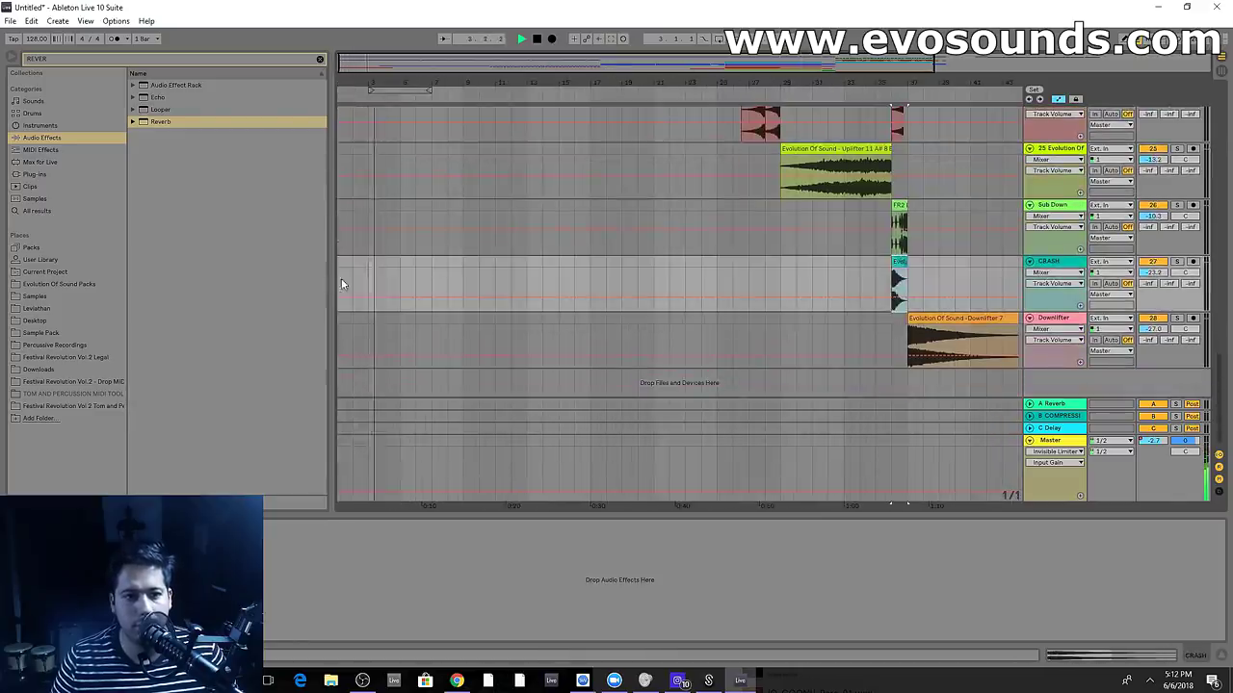
scroll(489, 274, up, 10)
scroll(518, 270, up, 10)
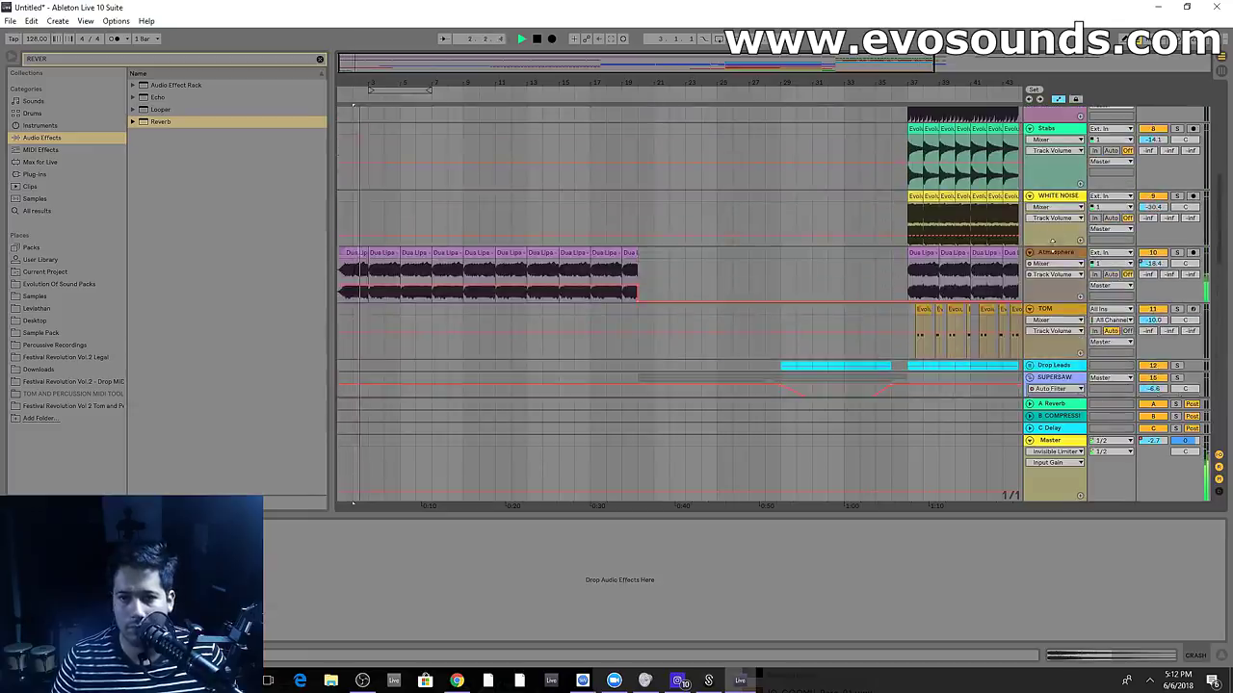
Add an Auto Filter to the Atmosphere track and lower its low-pass frequency to about 52 Hz
click(1055, 251)
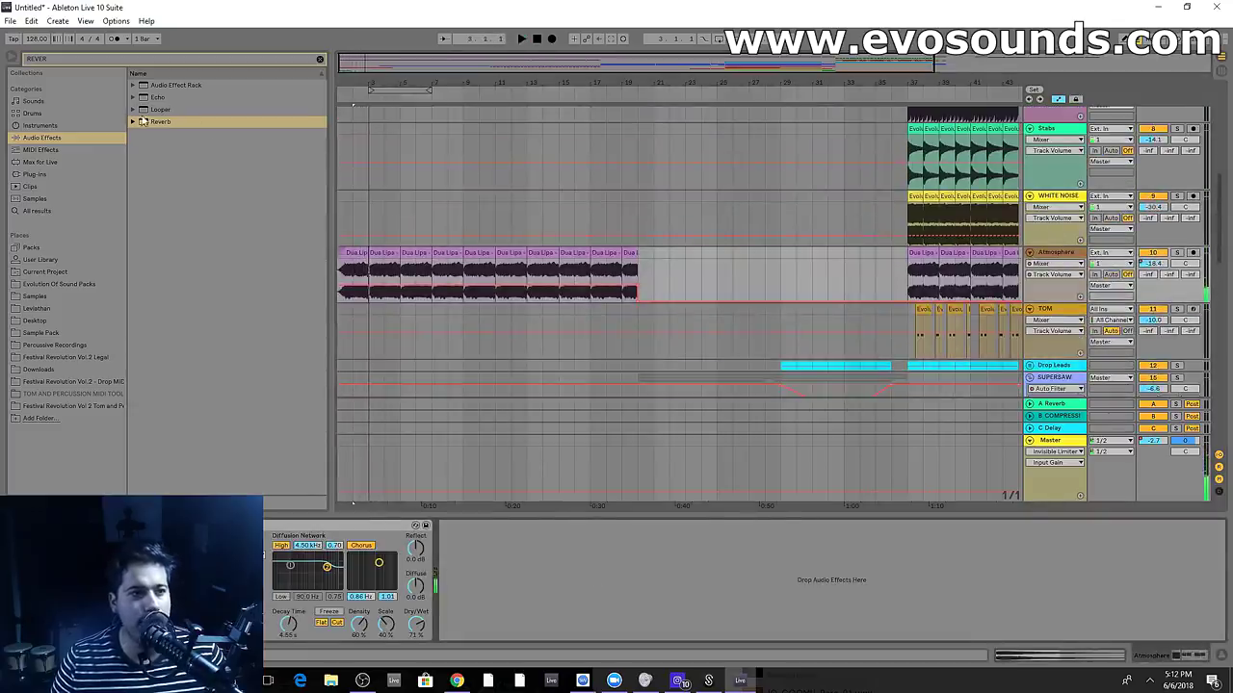
click(320, 59)
text(AUTO)
drag(166, 85, 514, 538)
drag(622, 558, 622, 640)
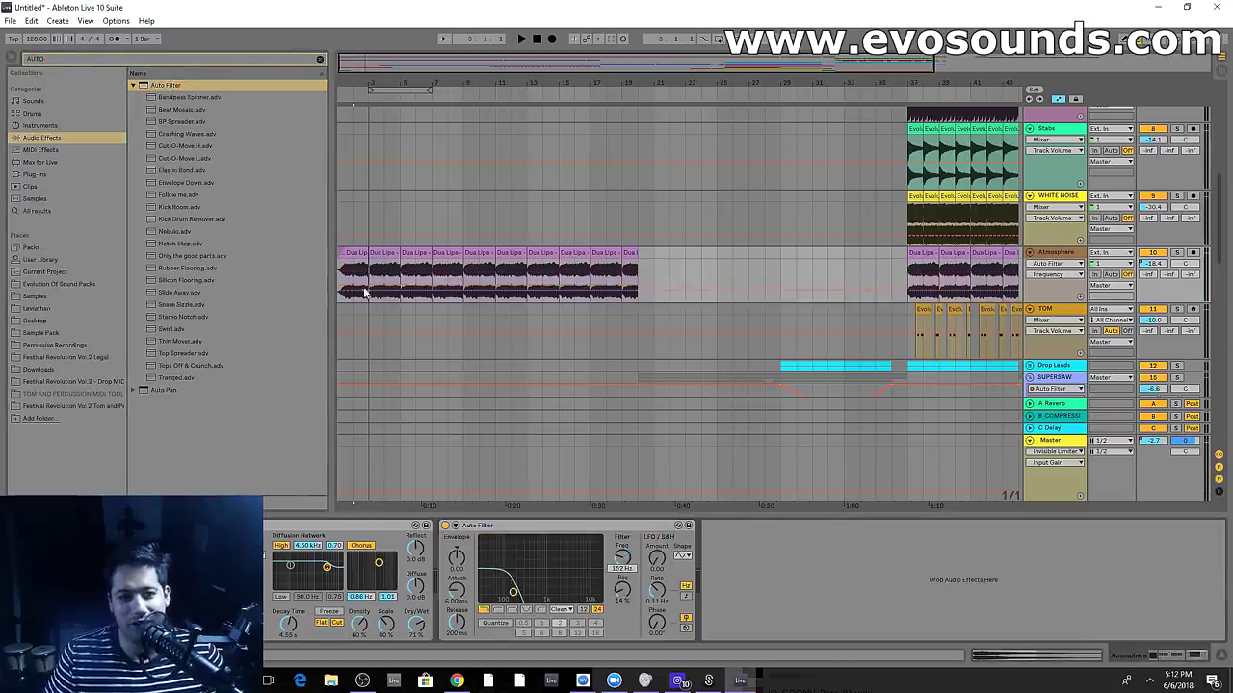
drag(343, 294, 343, 299)
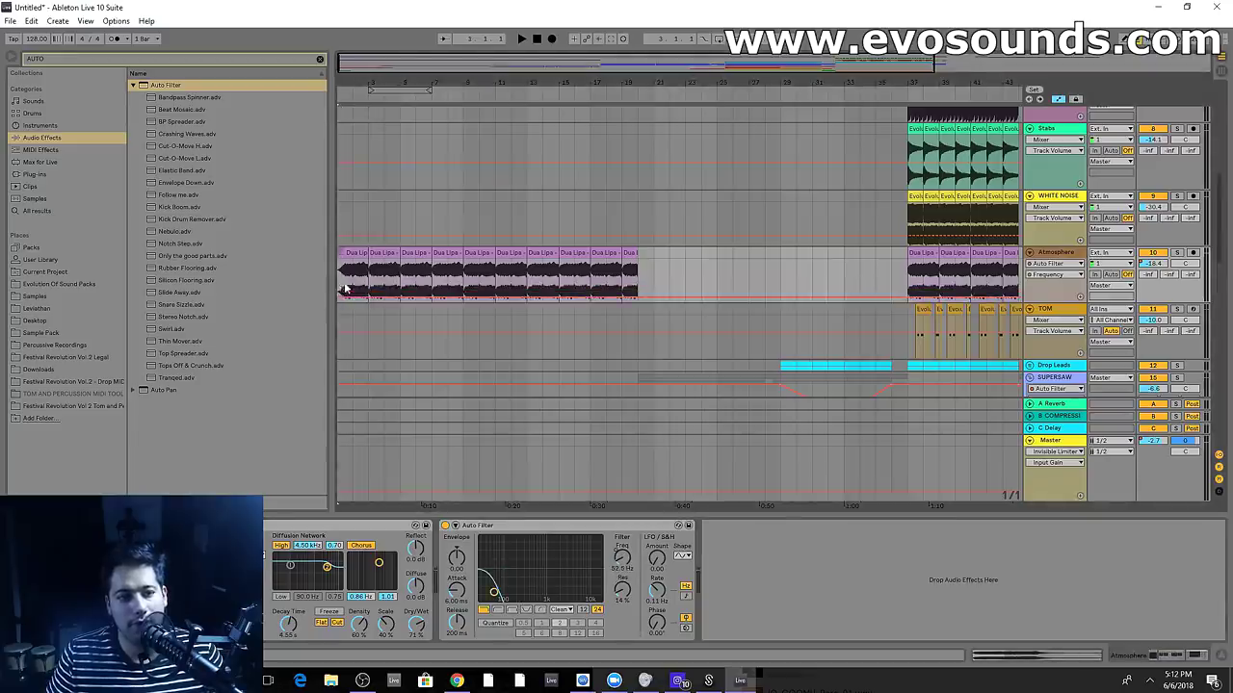
Automate the Atmosphere filter frequency to rise from bar 1 to 19.9 kHz around bar 5, and audition it
click(340, 233)
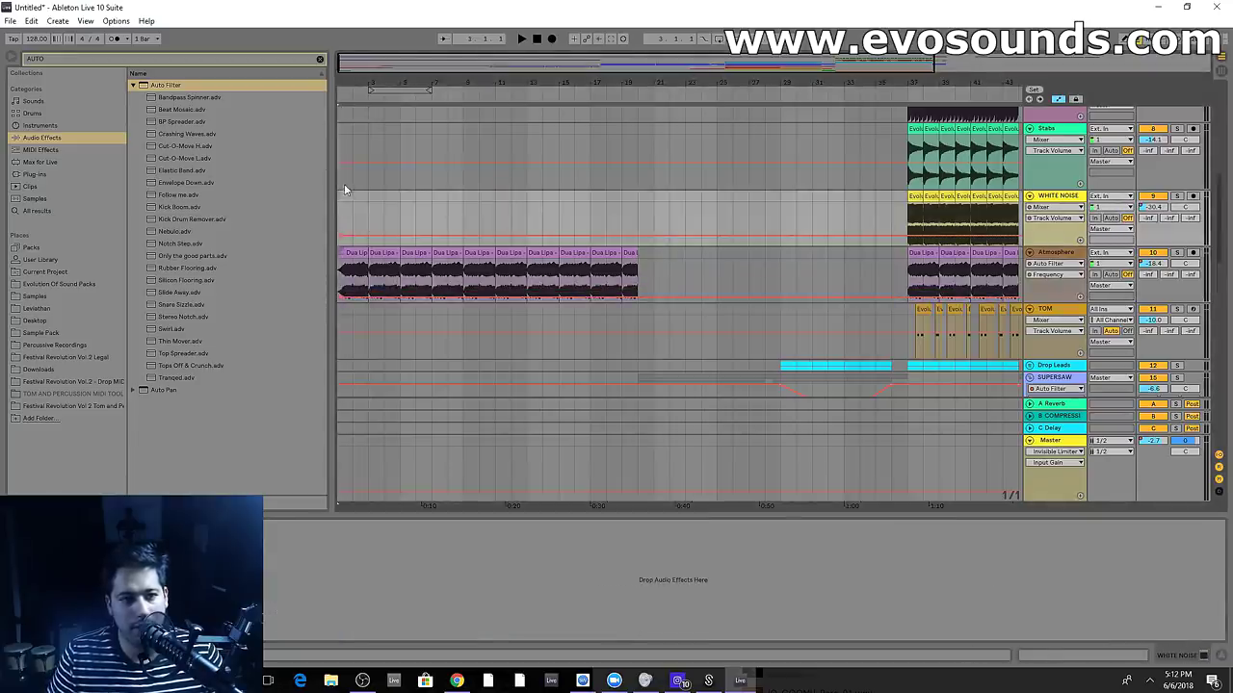
click(344, 189)
key(space)
drag(368, 297, 399, 259)
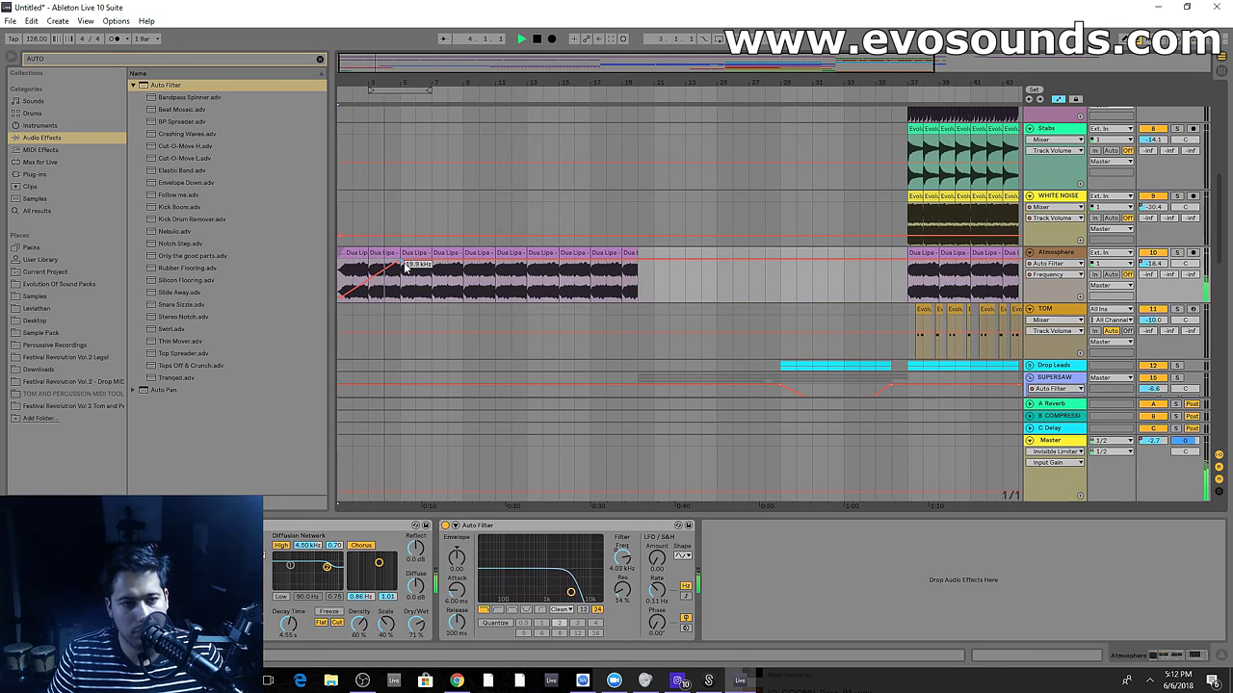
drag(385, 84, 387, 169)
key(space)
click(505, 211)
key(space)
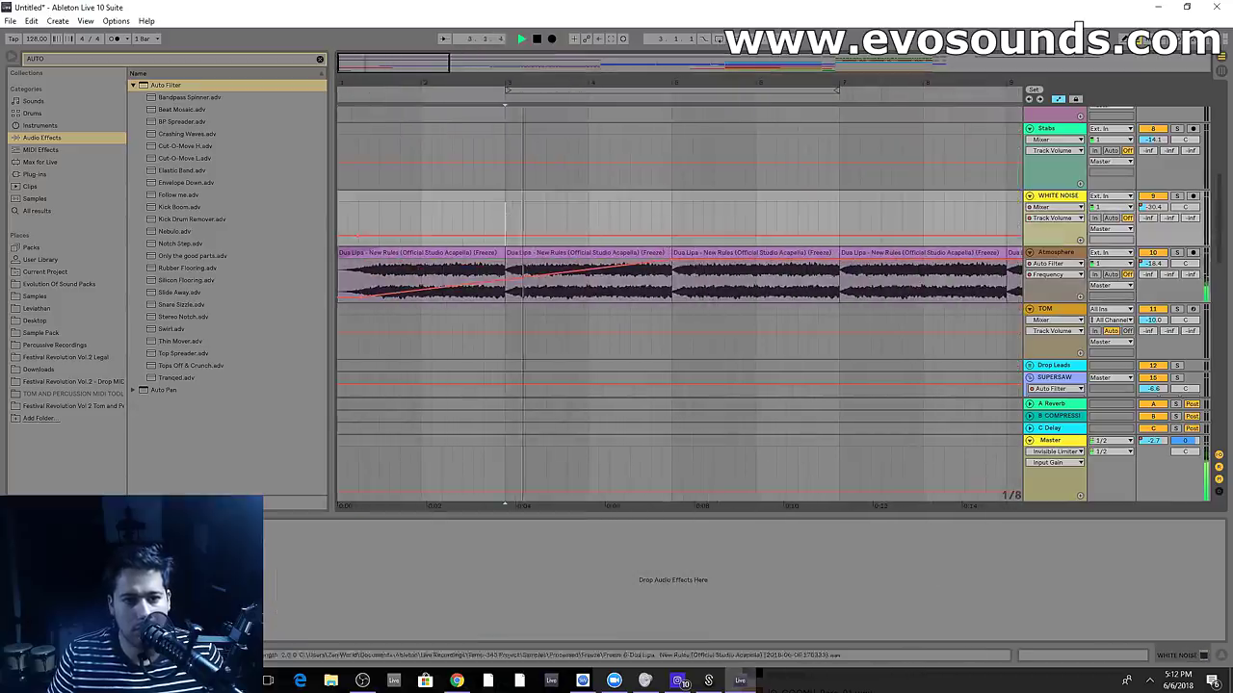
Move the end of the filter rise to about bar 4, bend the ramp into a curve, and replay it
click(667, 264)
key(space)
drag(662, 260, 520, 280)
key(space)
click(548, 216)
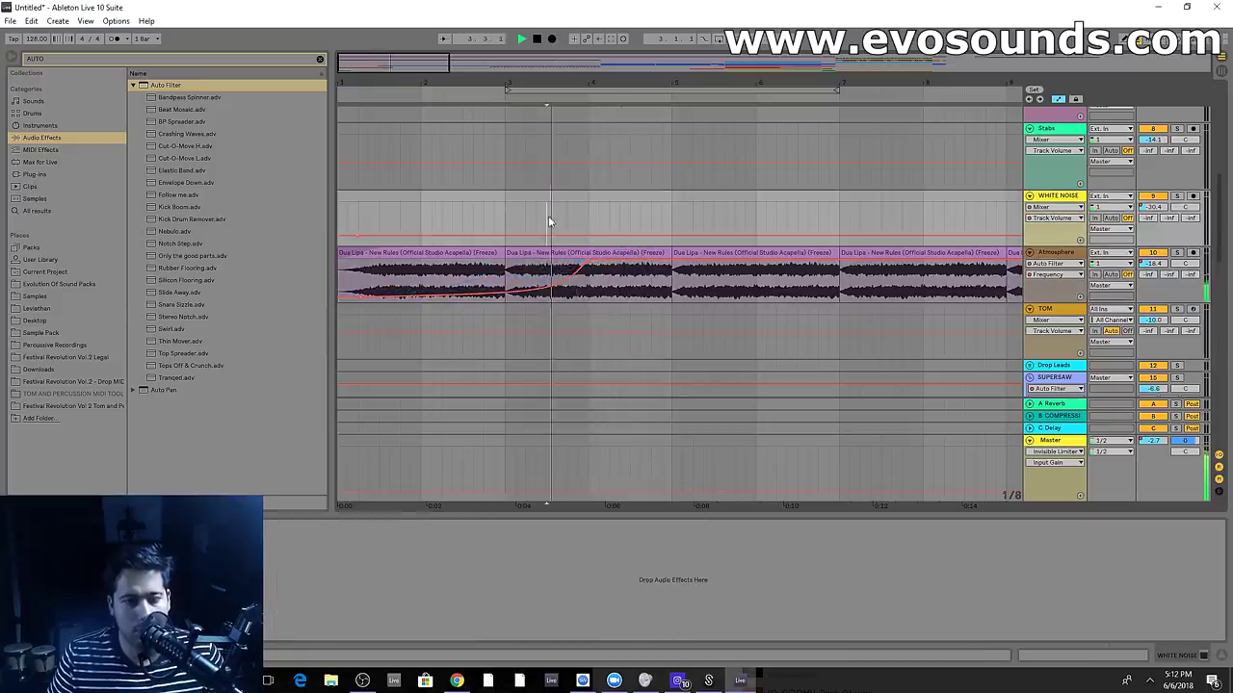
In CLA Vocals on the New Rules acapella track, lower the Compress fader and set the reverb to Large
scroll(668, 339, up, 2)
scroll(670, 339, up, 5)
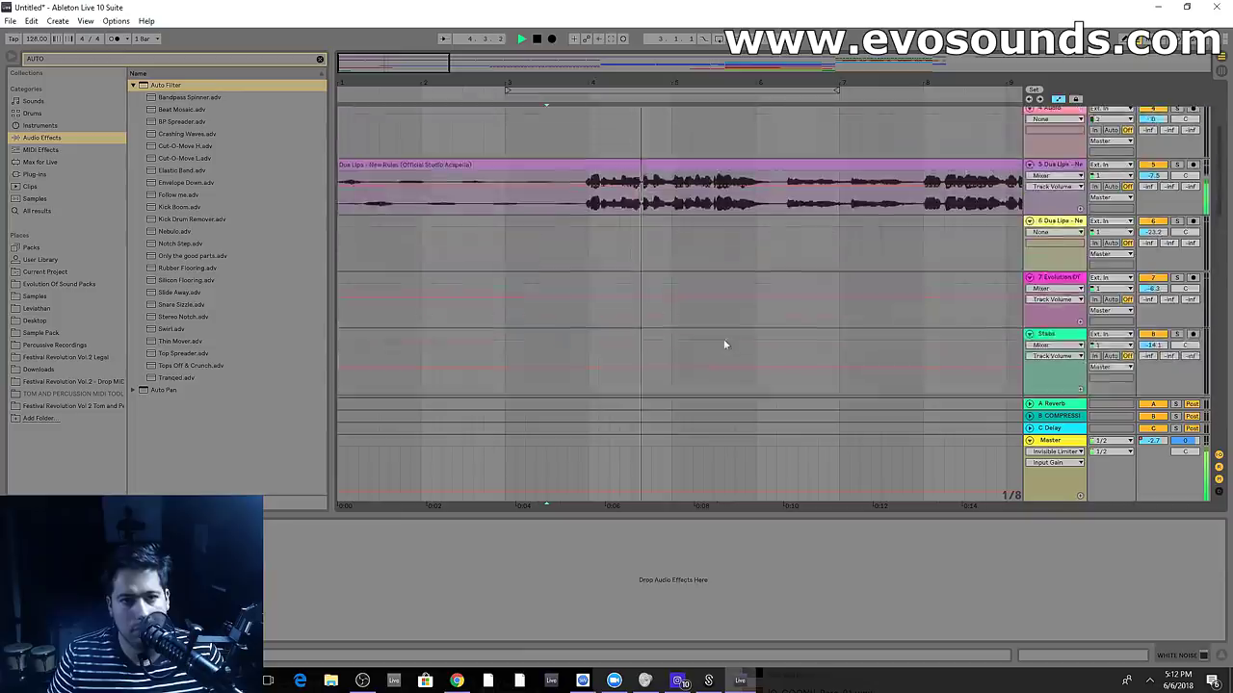
key(minus)
click(474, 232)
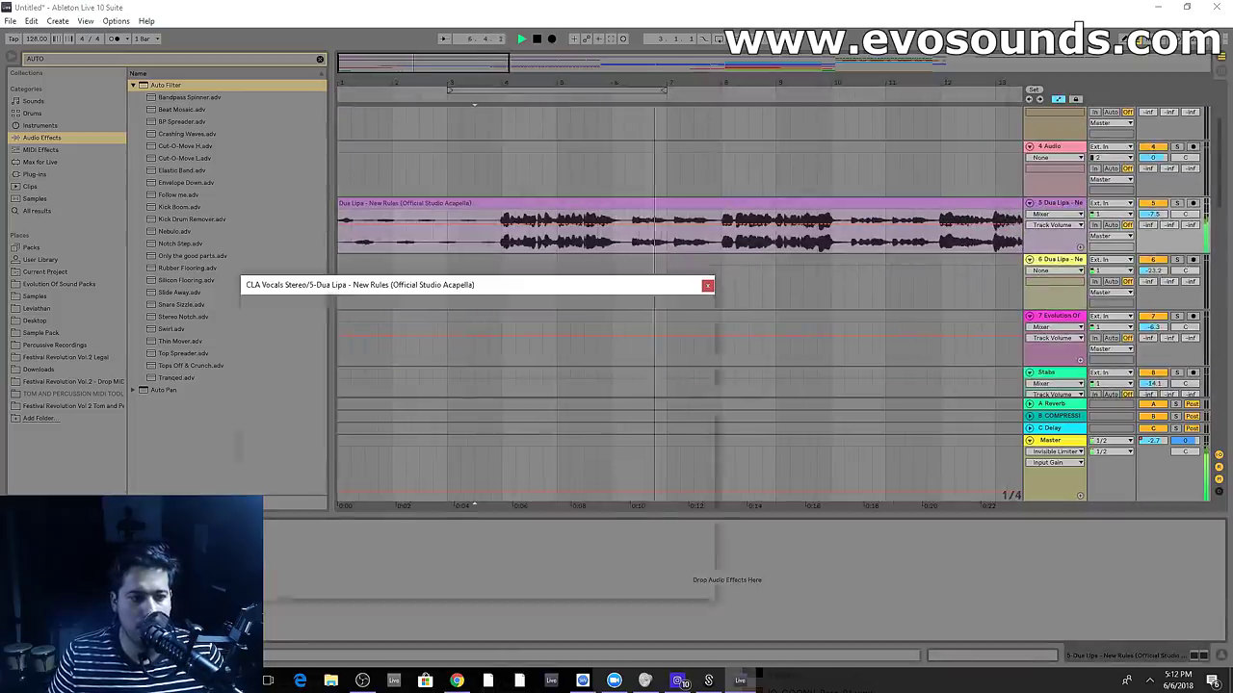
drag(456, 468, 456, 482)
click(500, 410)
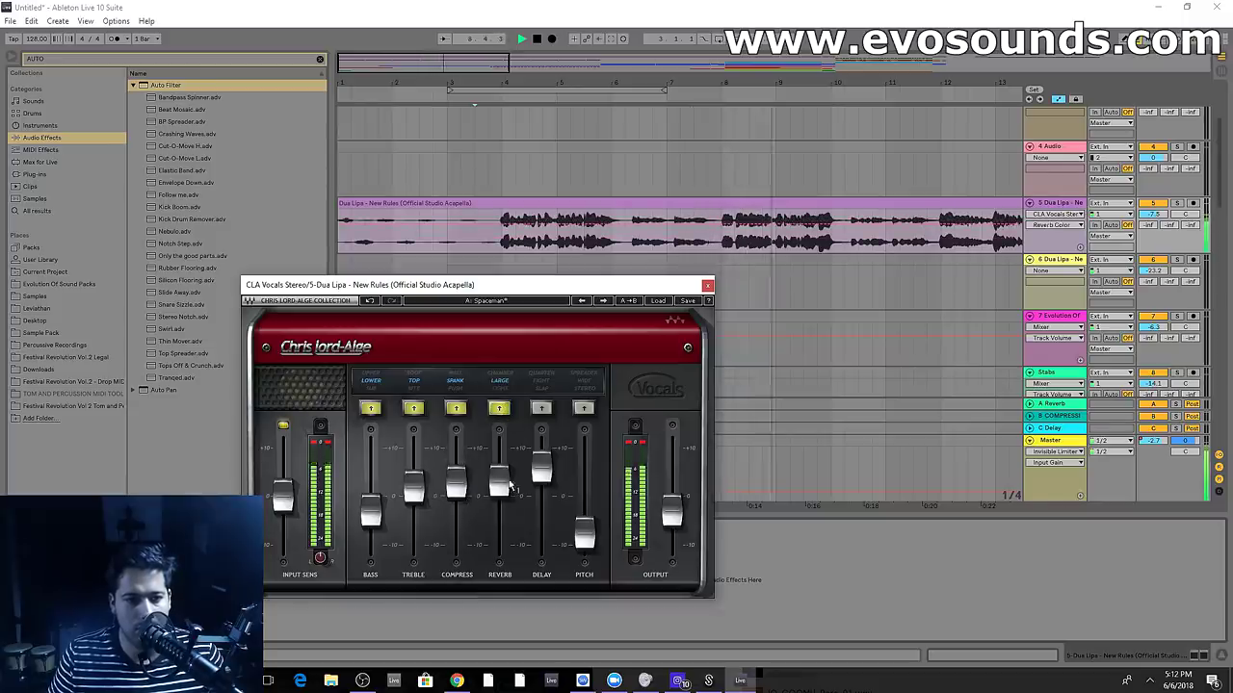
click(708, 286)
Raise the Bass fader in CLA Vocals on the acapella track
scroll(664, 252, down, 4)
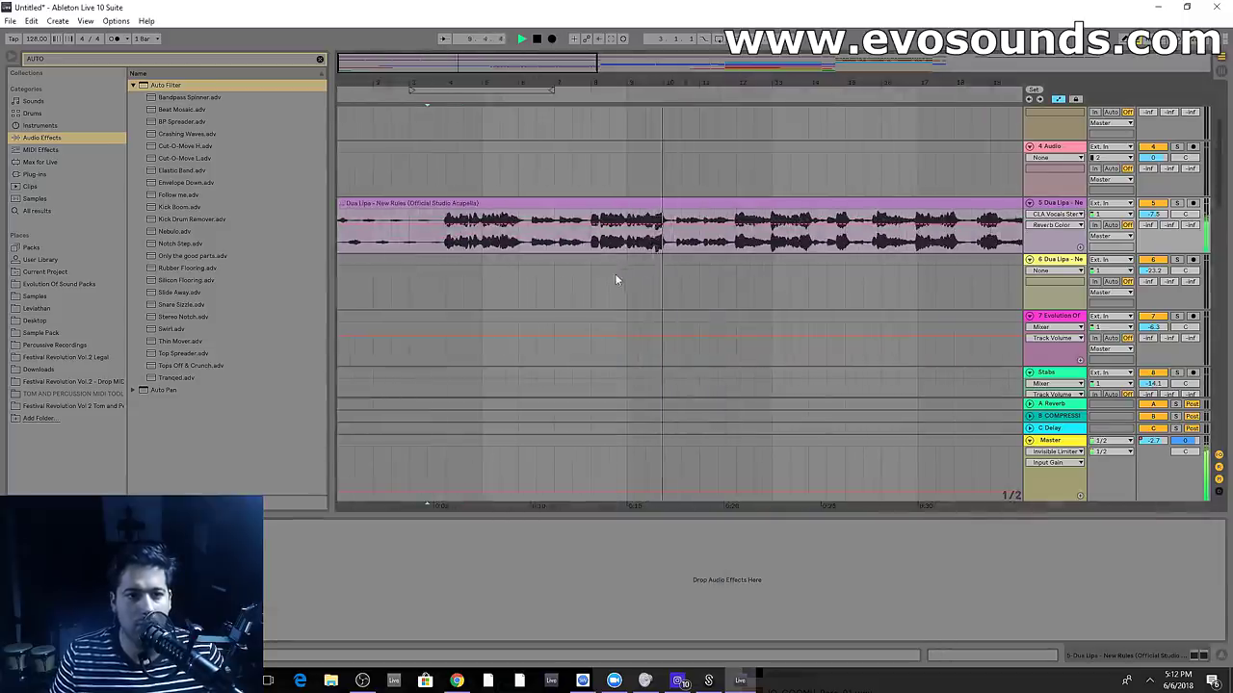
scroll(609, 279, down, 2)
scroll(602, 280, up, 5)
scroll(602, 280, down, 4)
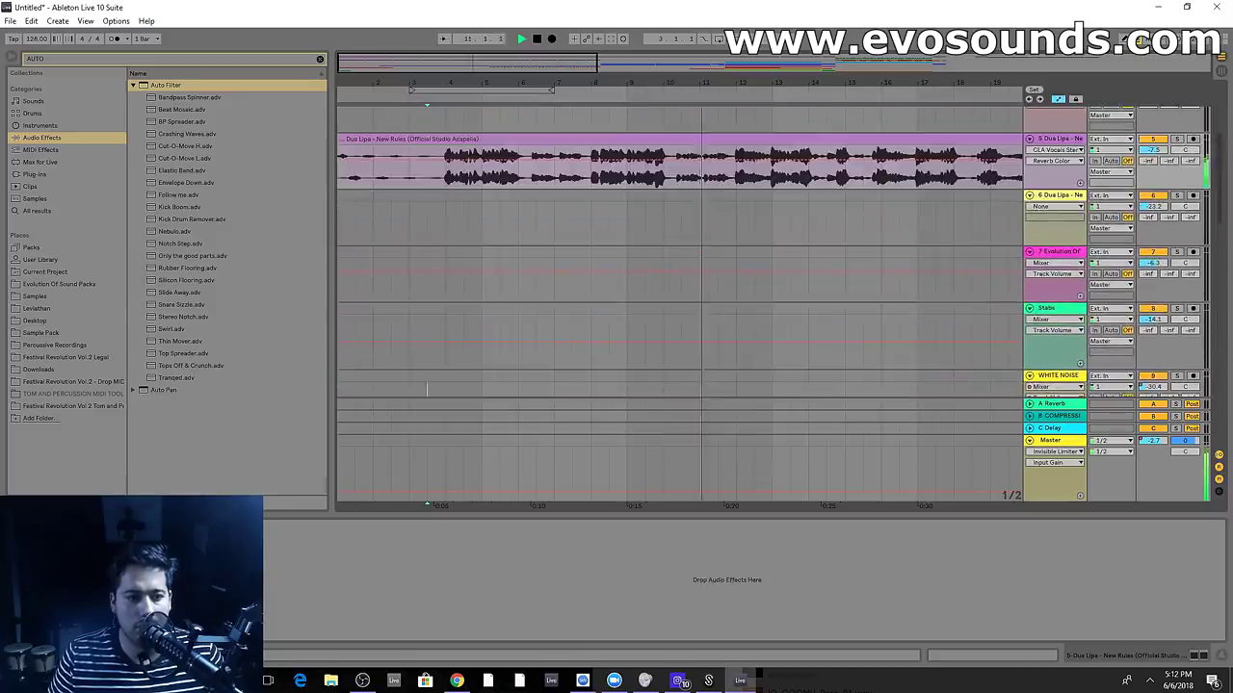
key(ctrl+alt+p)
mouse_move(371, 514)
mouse_down()
mouse_move(370, 479)
mouse_move(370, 498)
mouse_up()
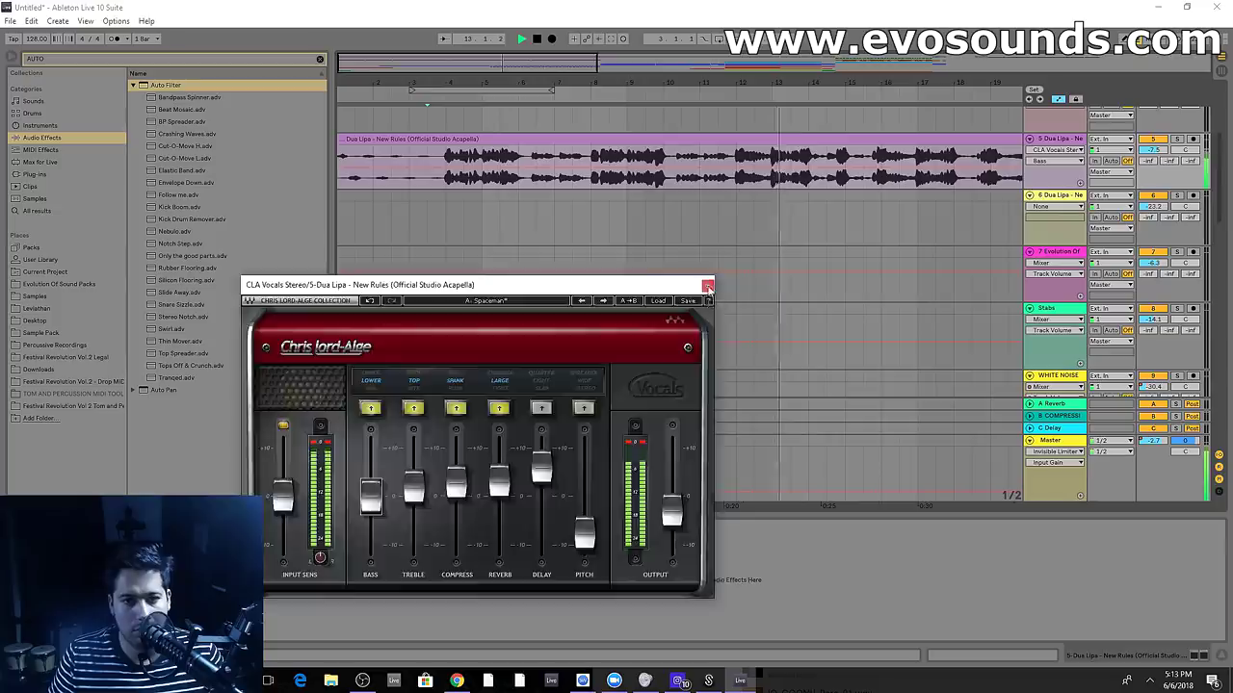
click(708, 286)
Insert a MIDI track named arp below the Reese Bass track
scroll(643, 248, down, 3)
scroll(655, 279, down, 2)
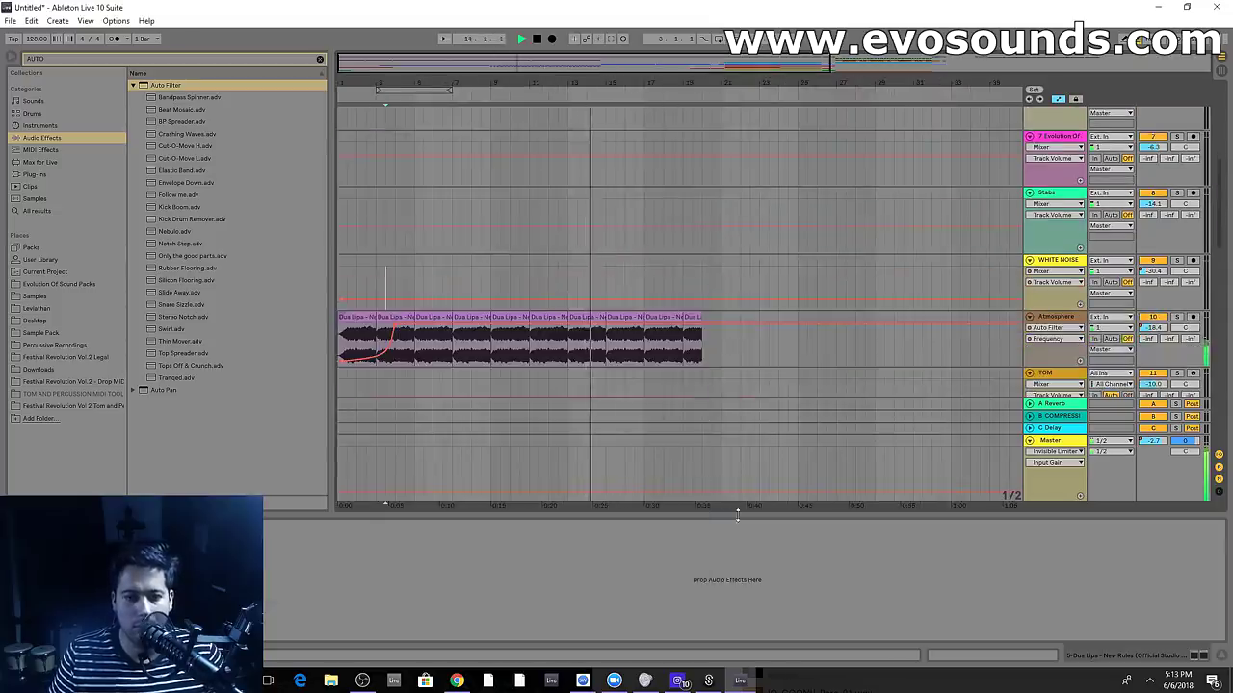
scroll(757, 363, down, 5)
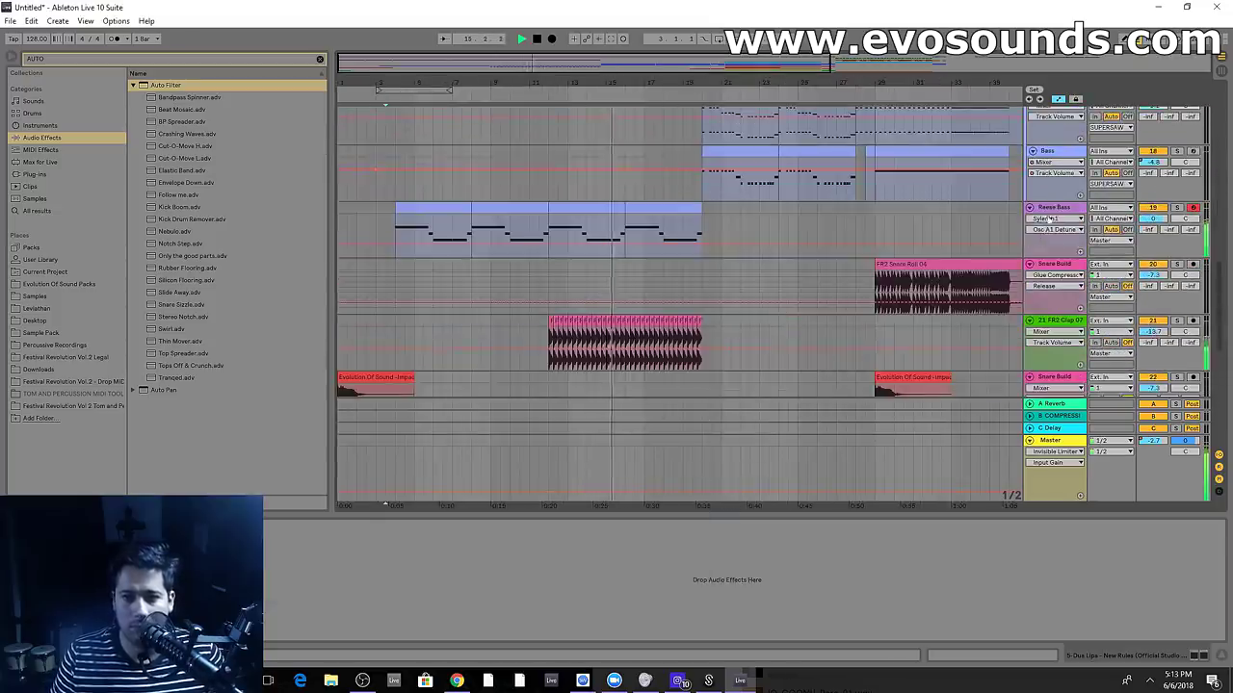
click(1055, 208)
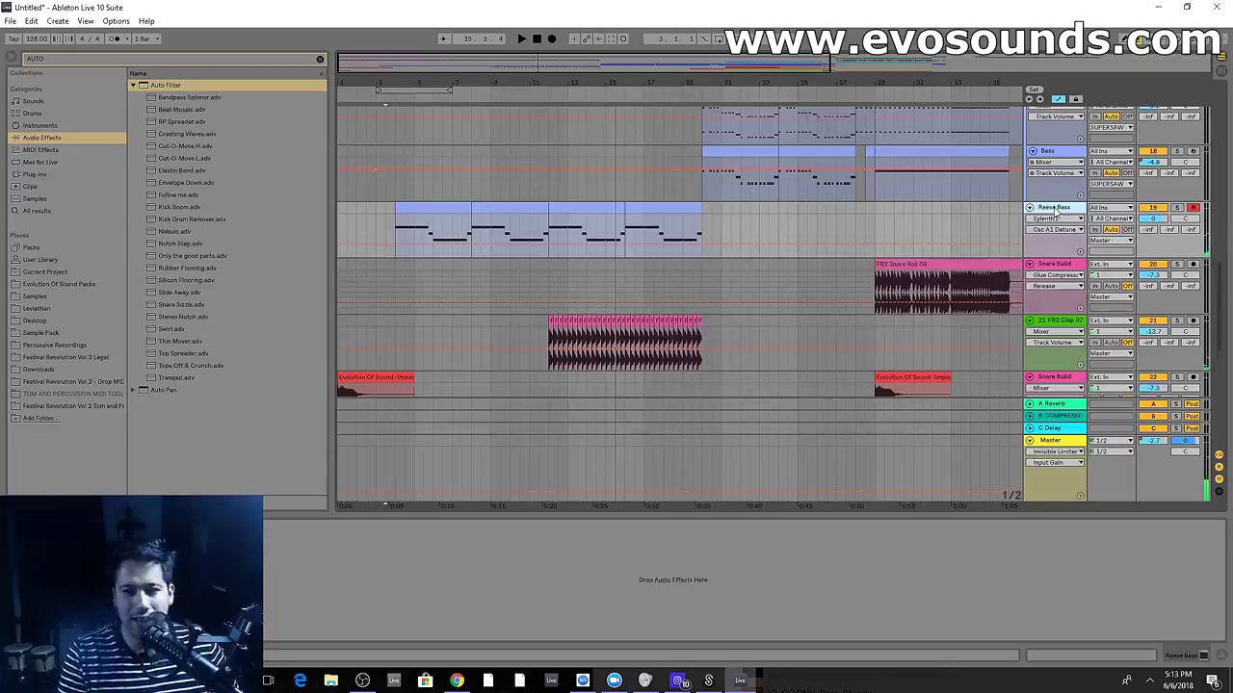
key(ctrl+shift+t)
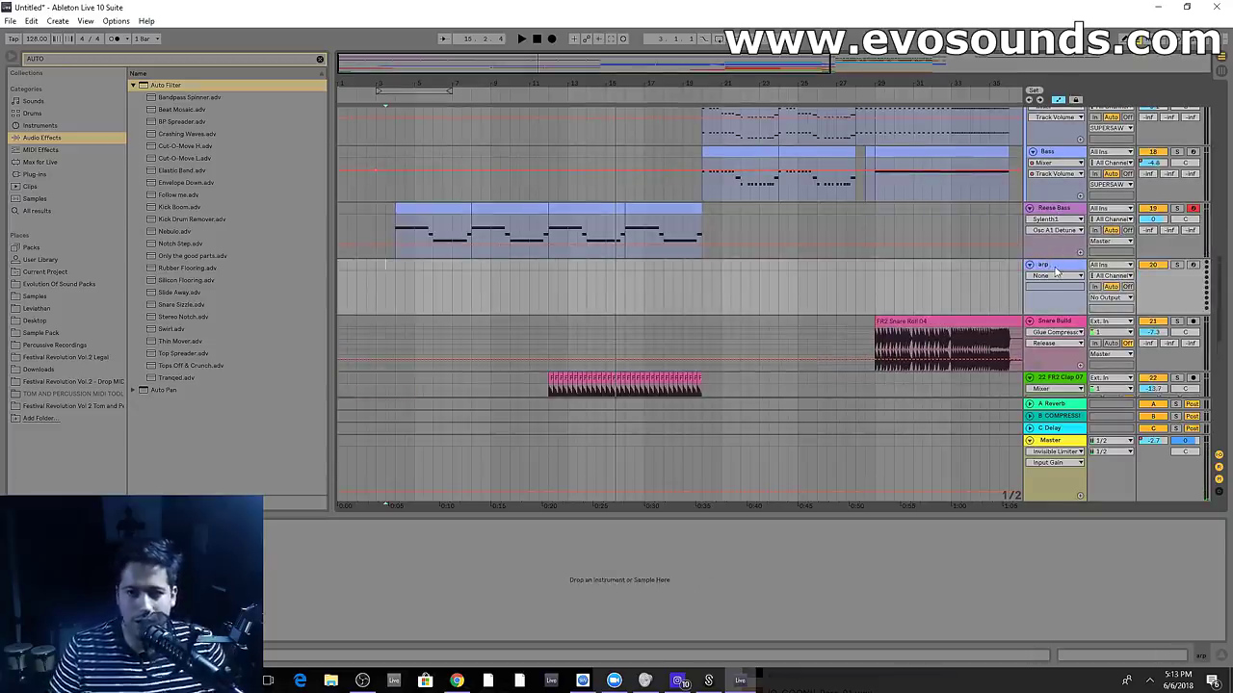
Find the Sylenth1 plug-in and load it on the arp track
click(17, 173)
click(320, 59)
text(sylenth1)
click(215, 99)
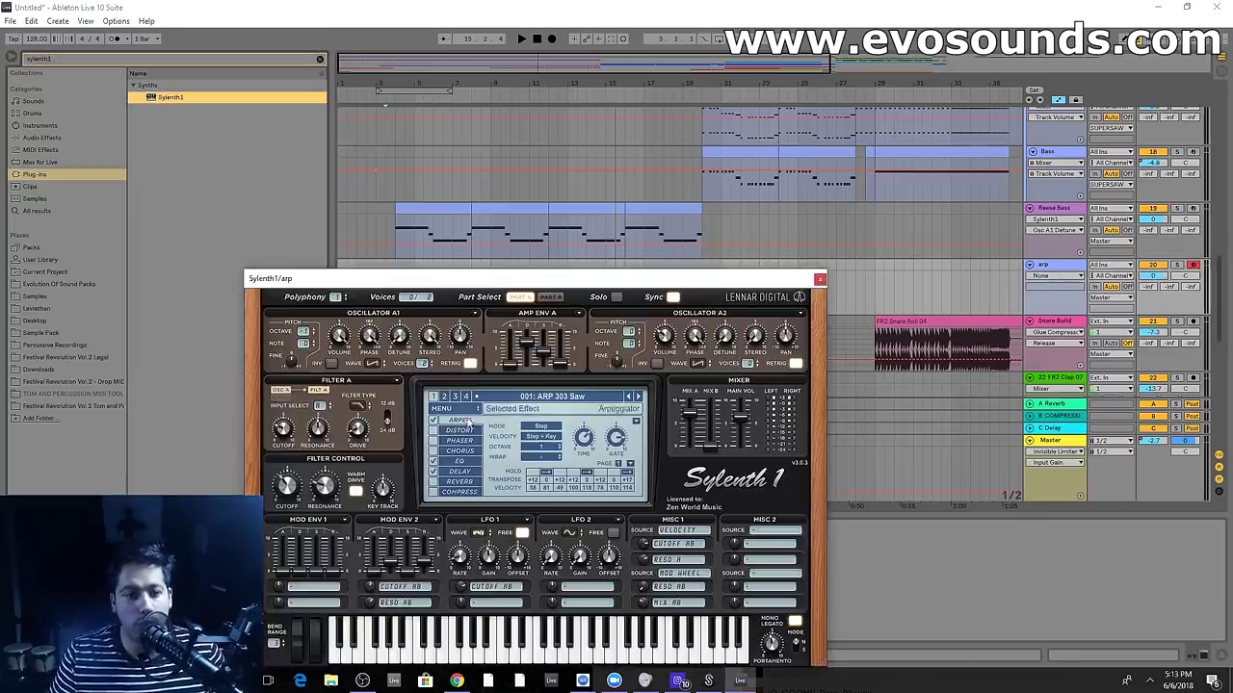
Load the Festival Revolution Vol 2.fxb bank from the Festival Revolution Vol.2 Legal folder into Sylenth1
click(441, 408)
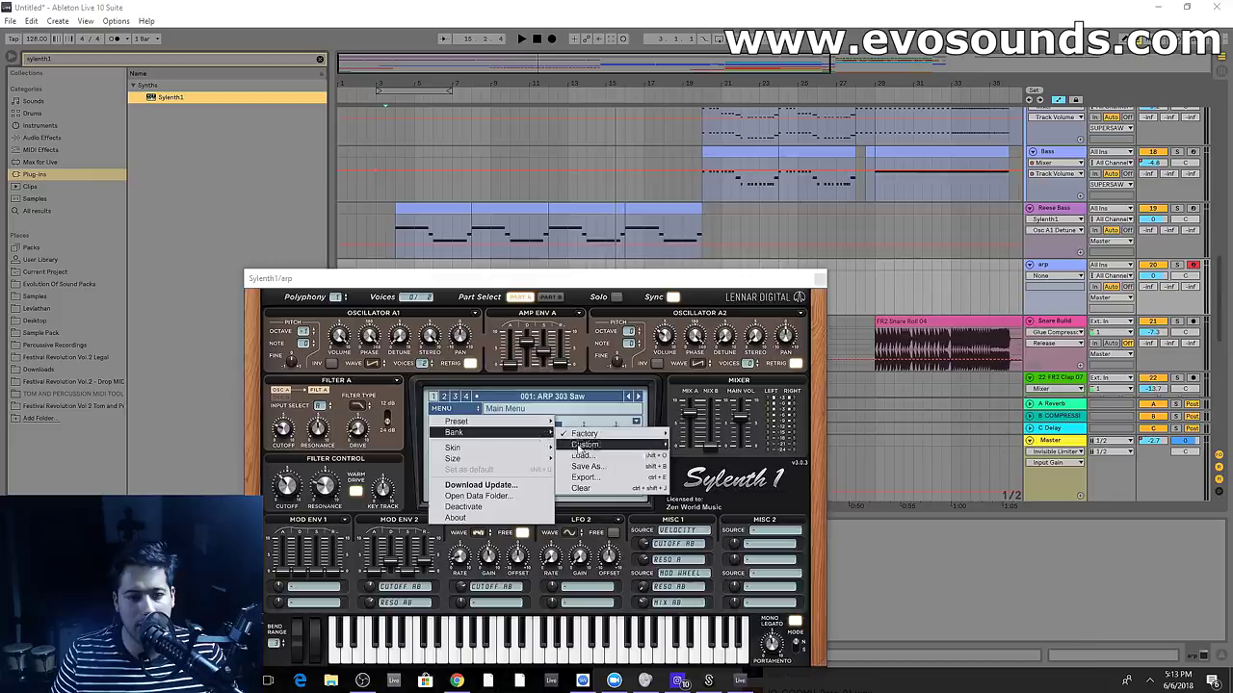
click(583, 433)
click(386, 351)
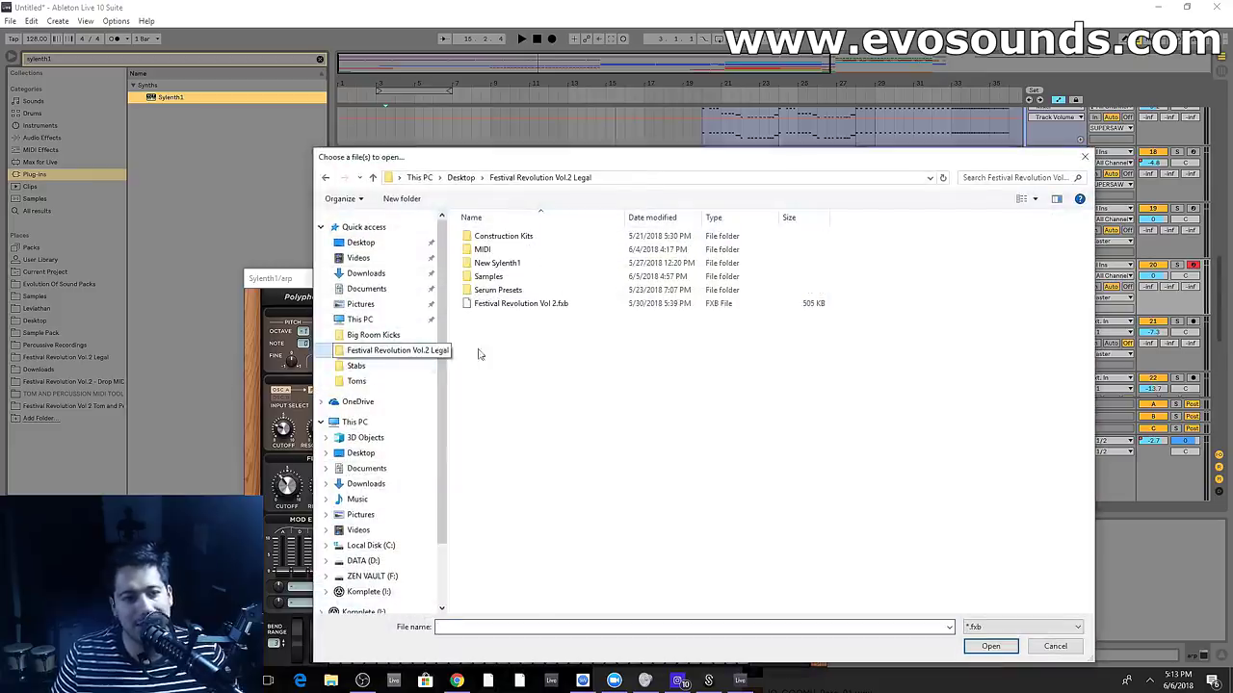
double_click(506, 304)
Try the LD - Mystic preset and lower the arp track volume to -6.0 dB
click(546, 398)
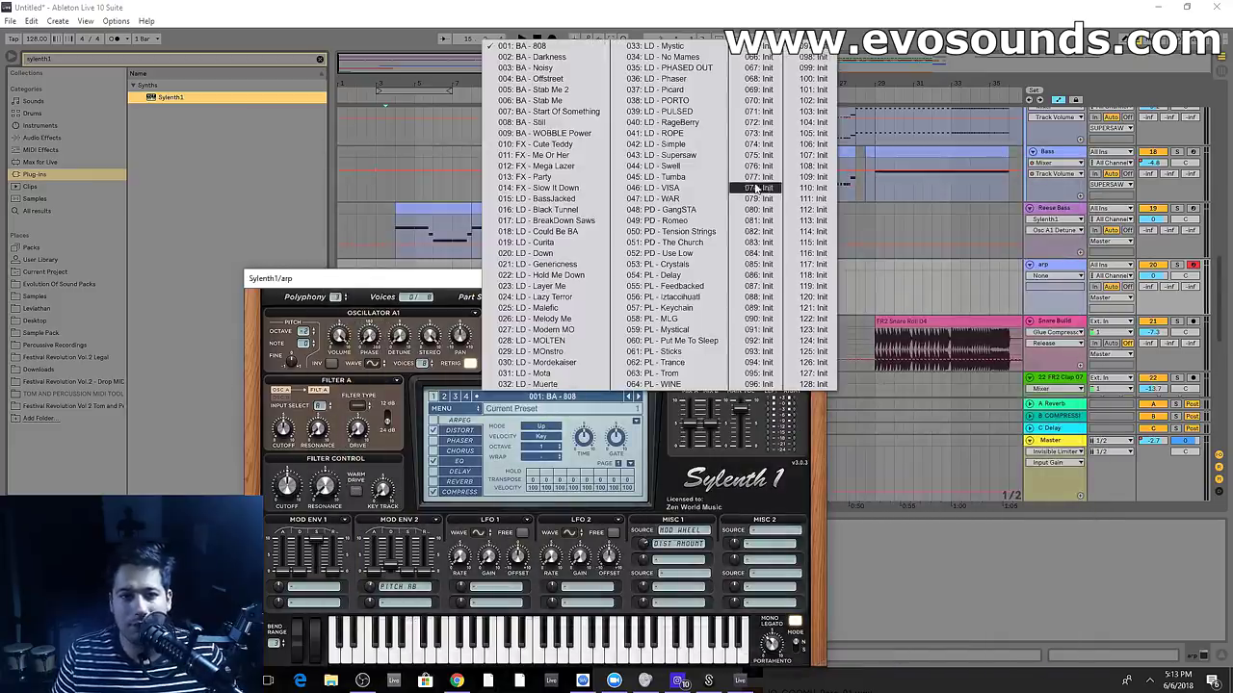
click(686, 46)
click(820, 279)
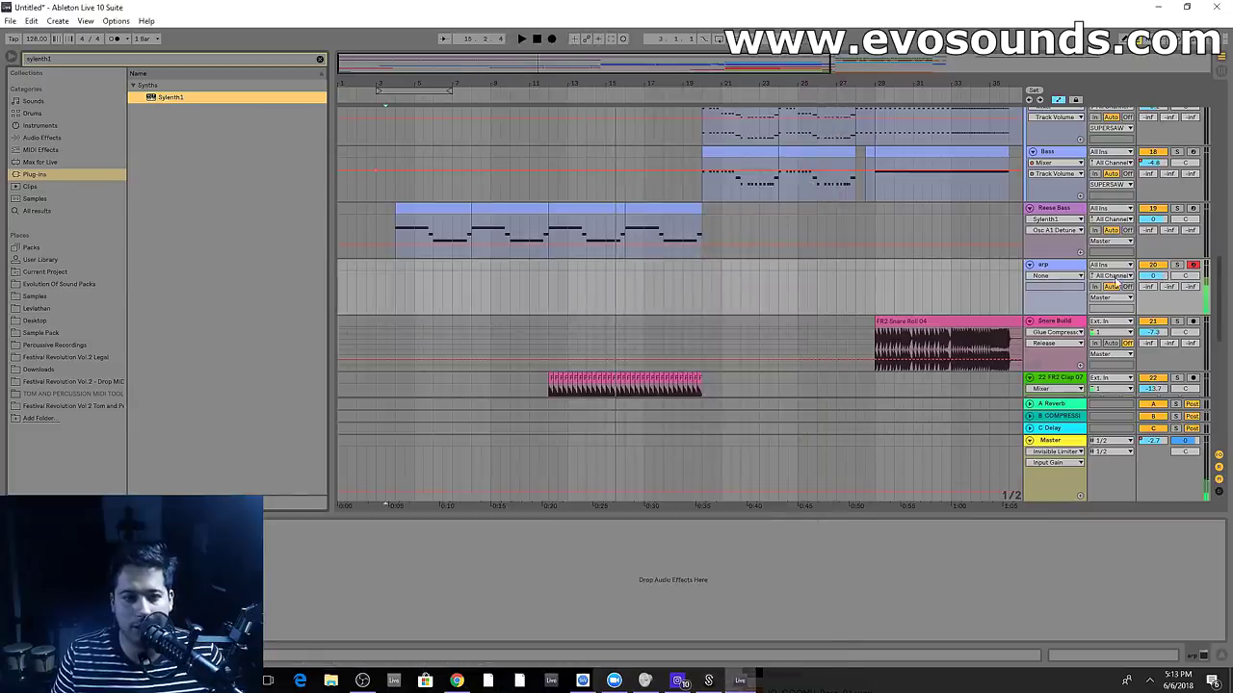
click(1152, 277)
Switch the arp's Sylenth1 preset to LD - Picard and set the track volume to -1.5 dB
key(ctrl+alt+p)
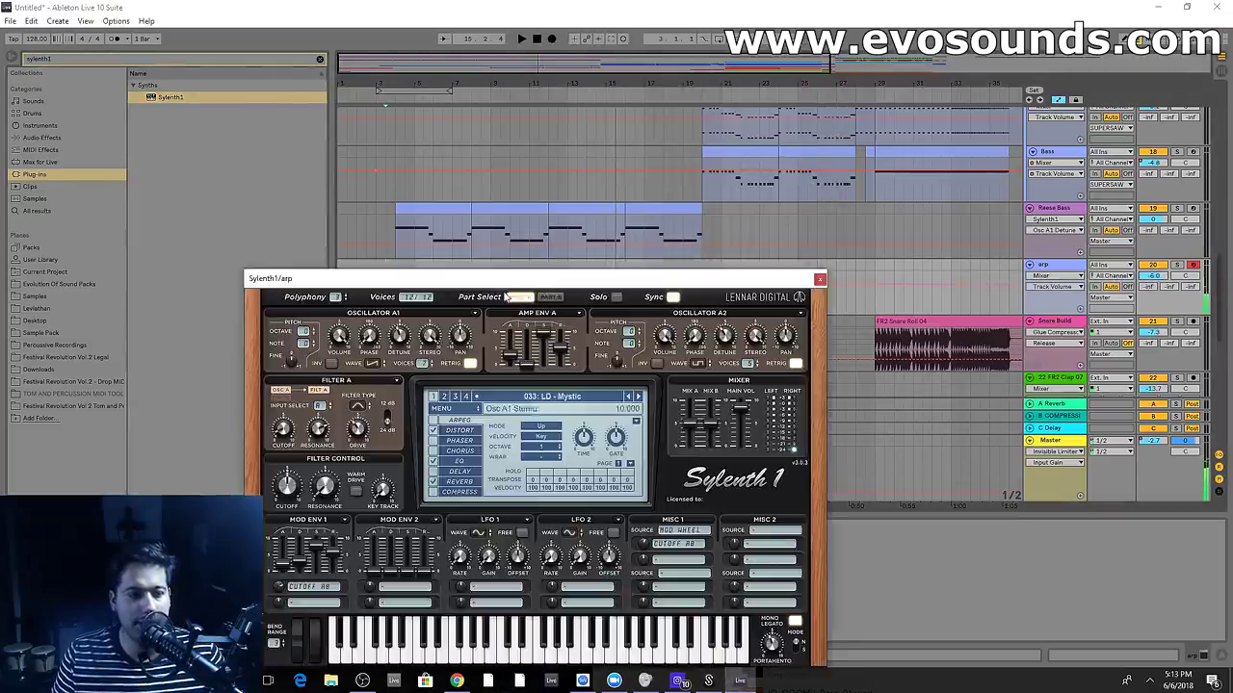
click(582, 395)
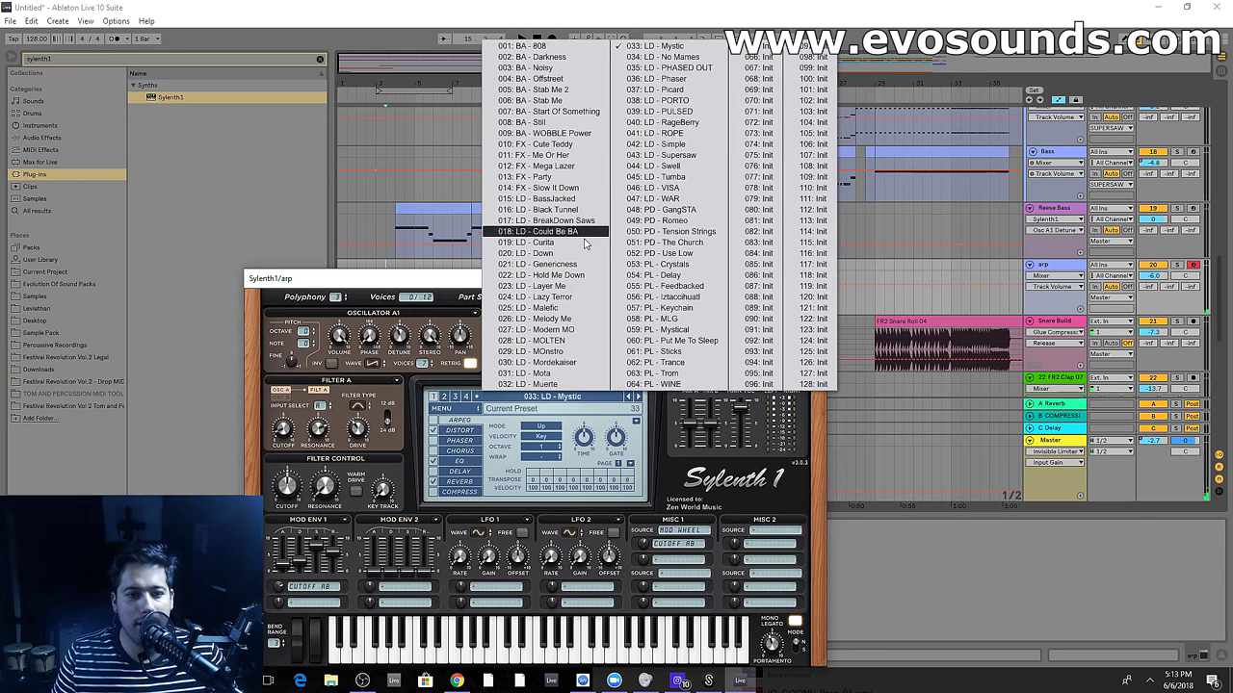
click(697, 90)
click(820, 280)
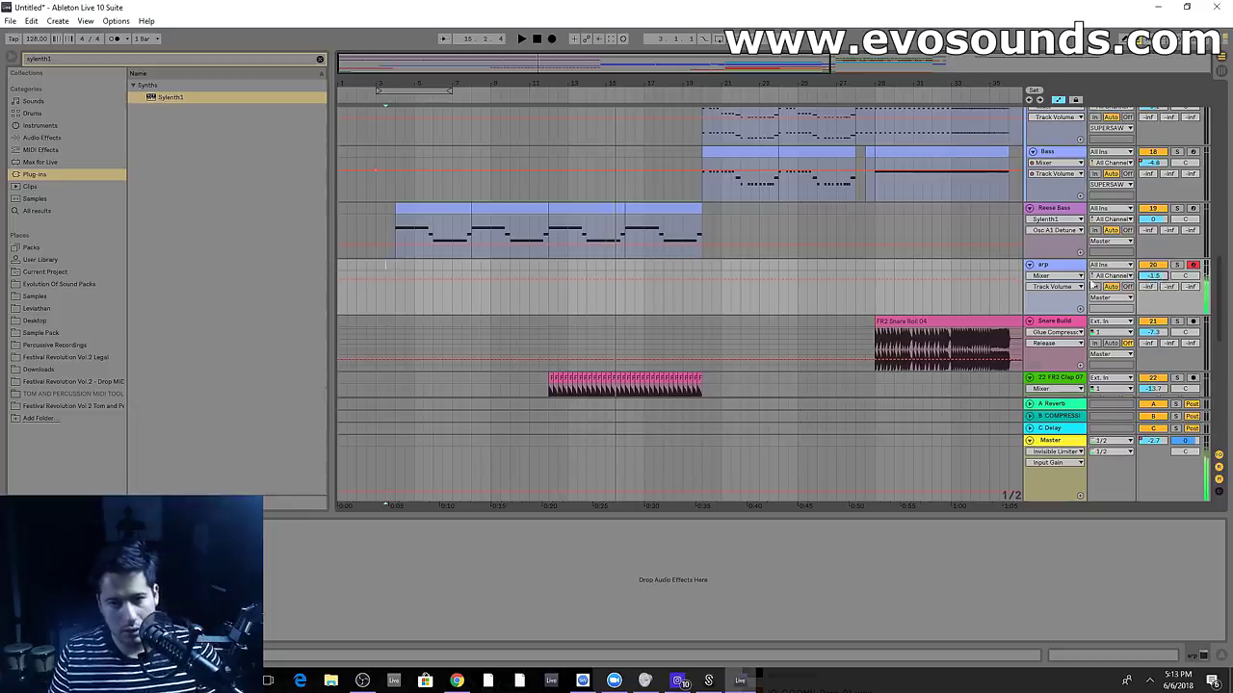
Copy the Reese Bass clip to the start of the arp track and duplicate it to match the bass's length
click(486, 220)
click(432, 256)
click(396, 289)
key(ctrl+v)
key(ctrl+d)
key(ctrl+d)
key(ctrl+d)
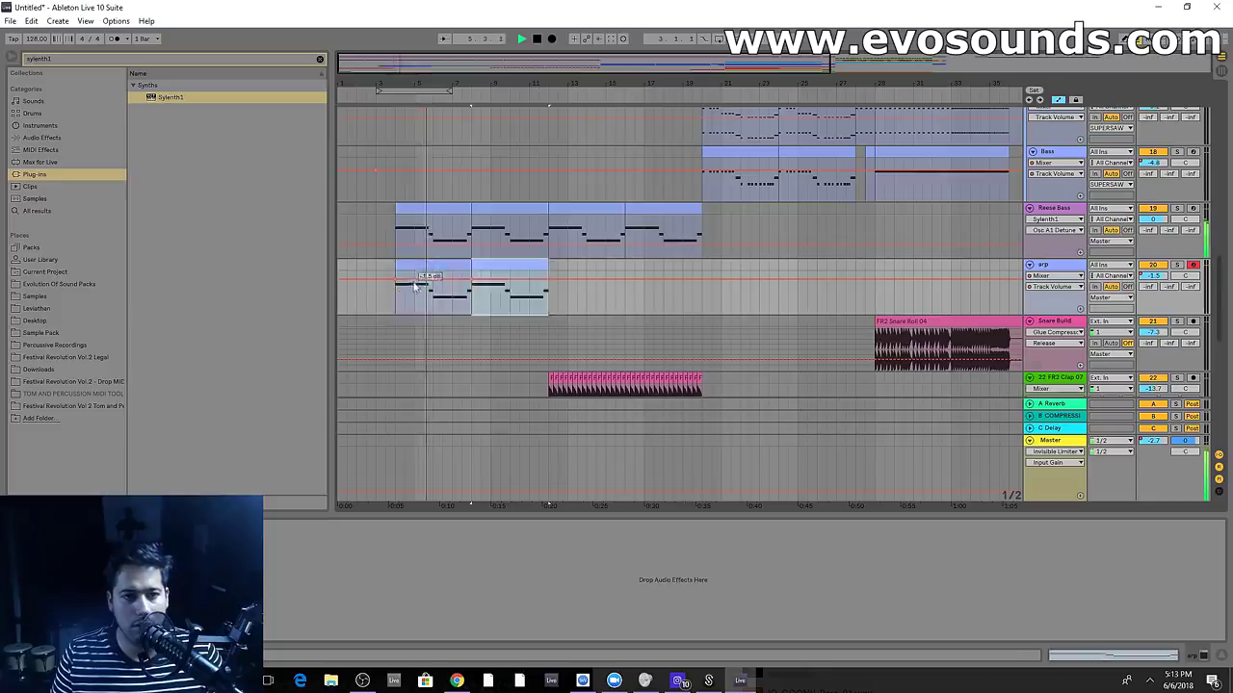
Transpose the first arp clip's notes up by octaves to F3–A3 and duplicate the clip over the remaining arp clips
double_click(434, 280)
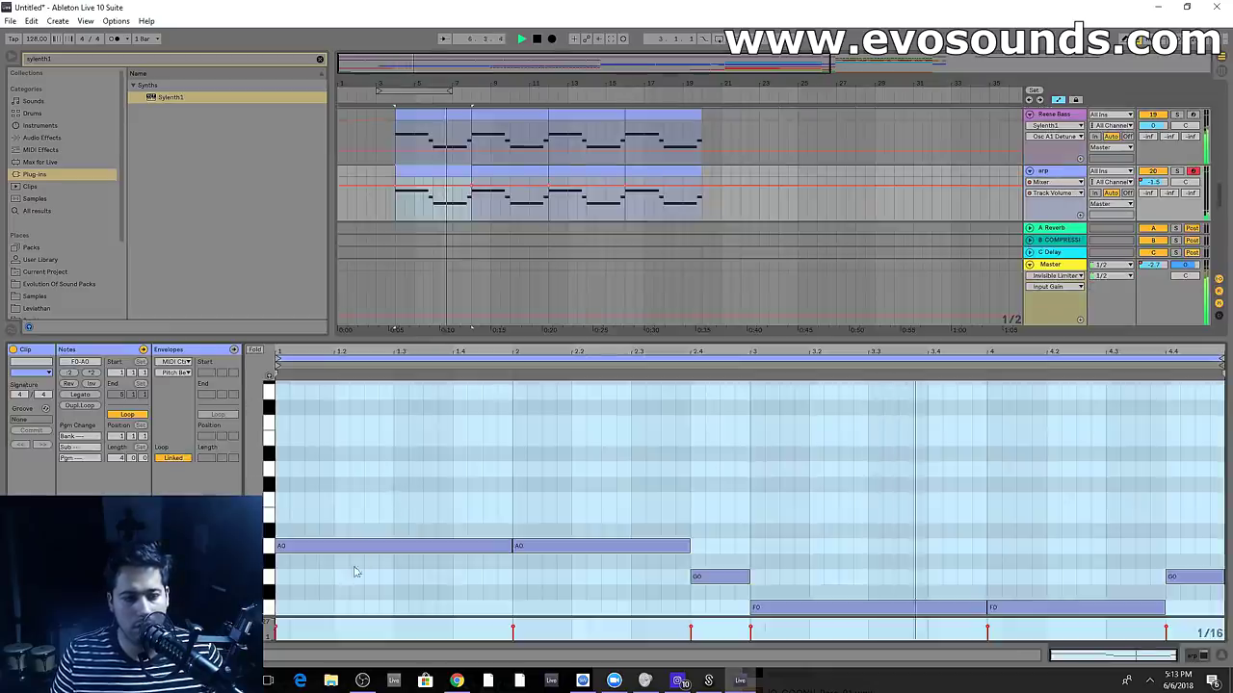
key(shift+Up)
key(shift+Up)
key(shift+Up)
key(space)
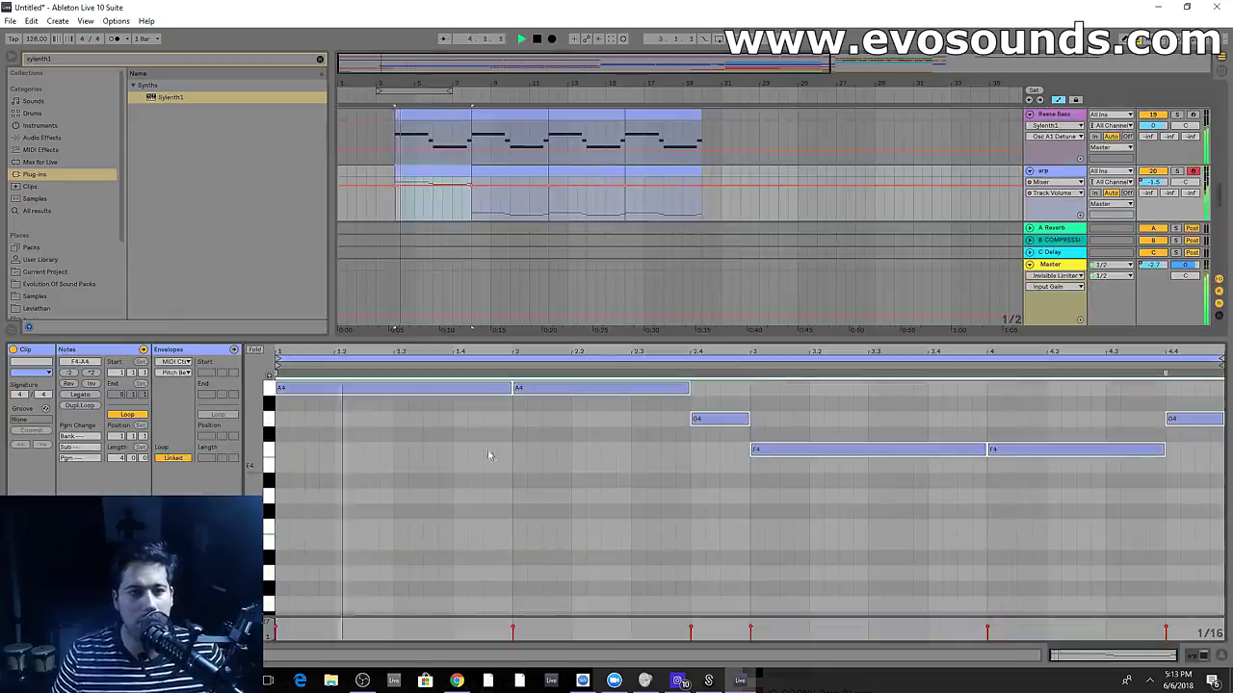
key(shift+Down)
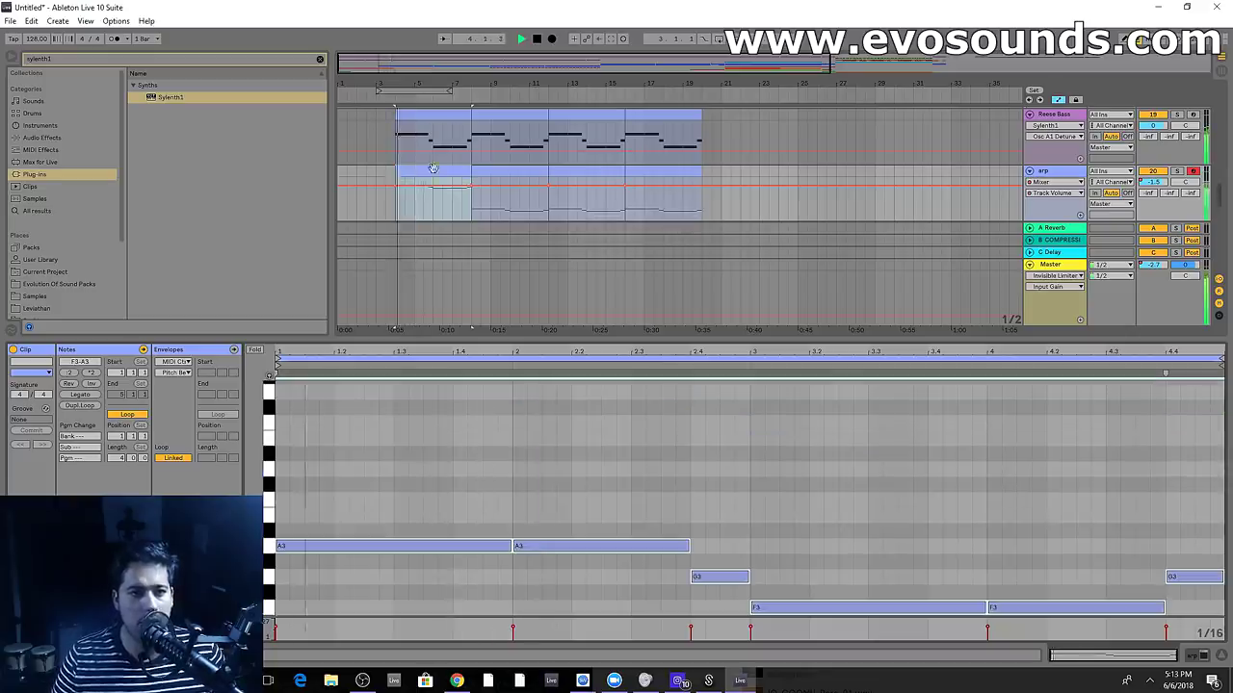
click(501, 184)
key(ctrl+d)
key(ctrl+d)
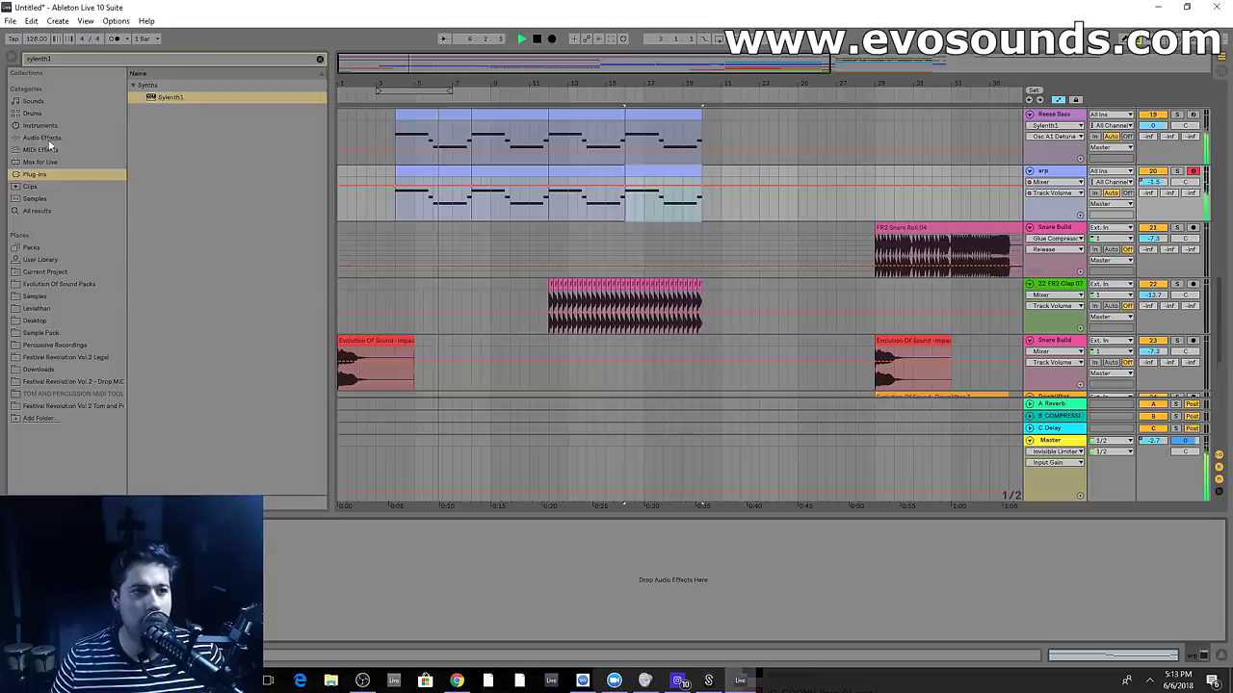
Add the Arpeggiator MIDI effect to the arp track and adjust its synced rate
click(41, 137)
click(320, 59)
click(41, 149)
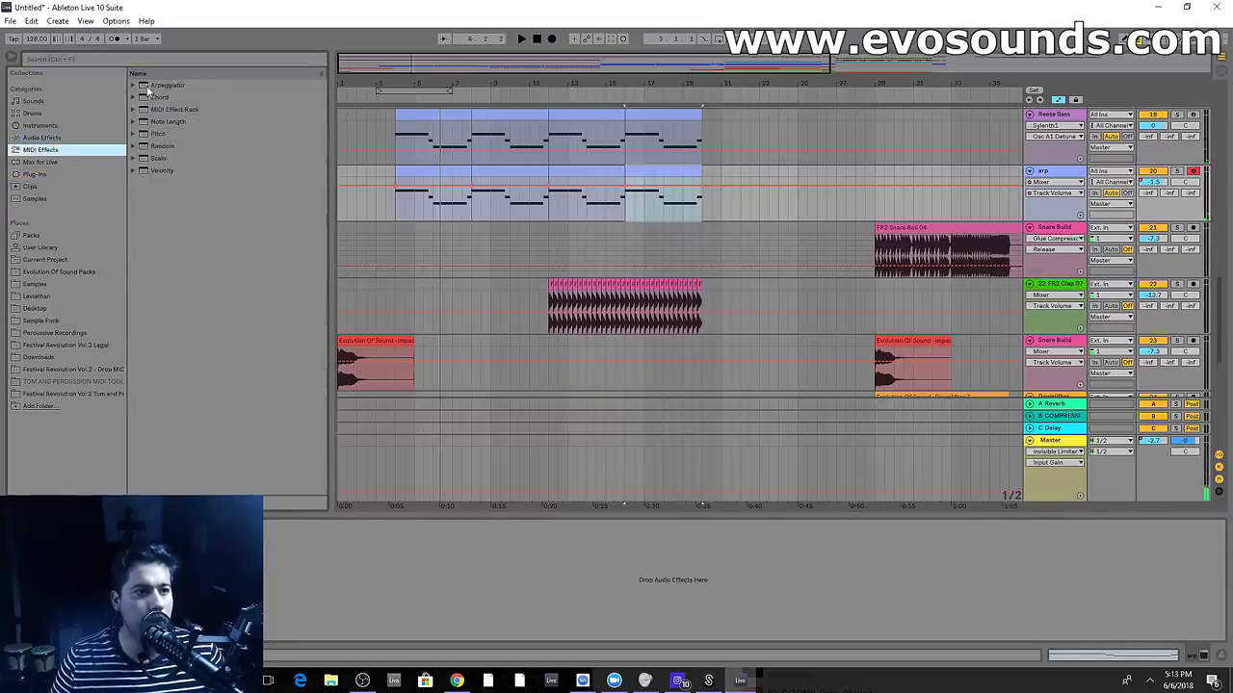
key(space)
click(101, 568)
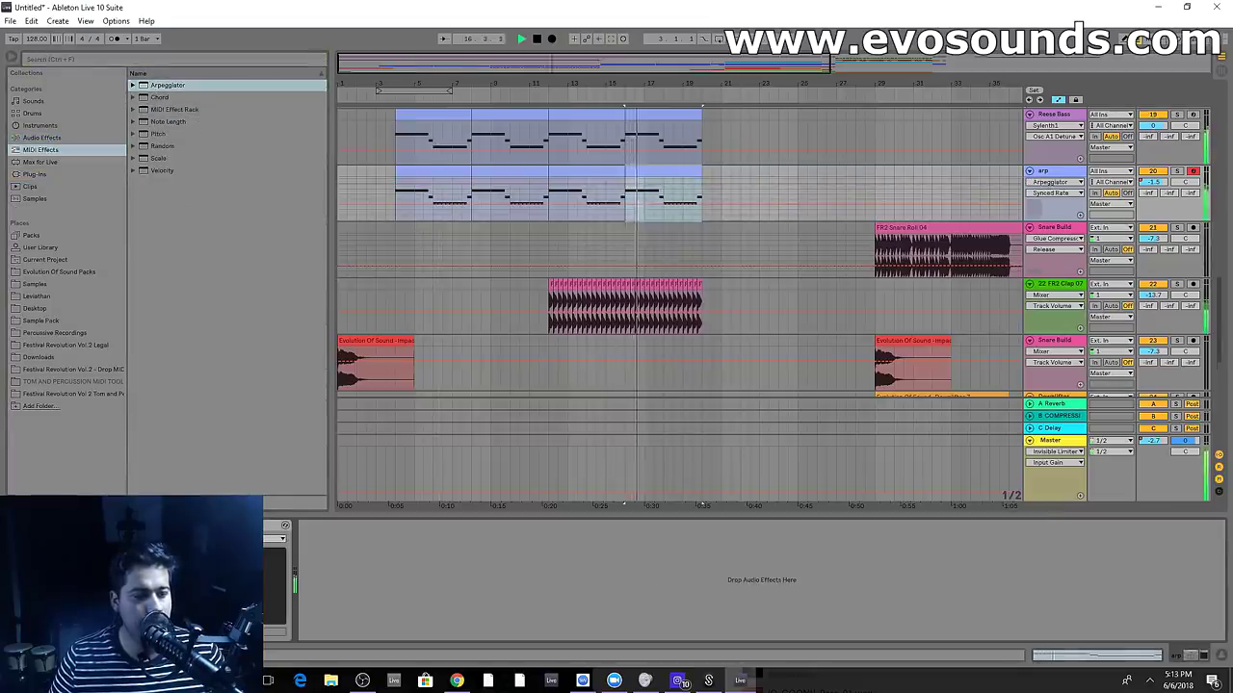
Add C4 and E4 notes above both A3 notes in the first arp clip
double_click(435, 191)
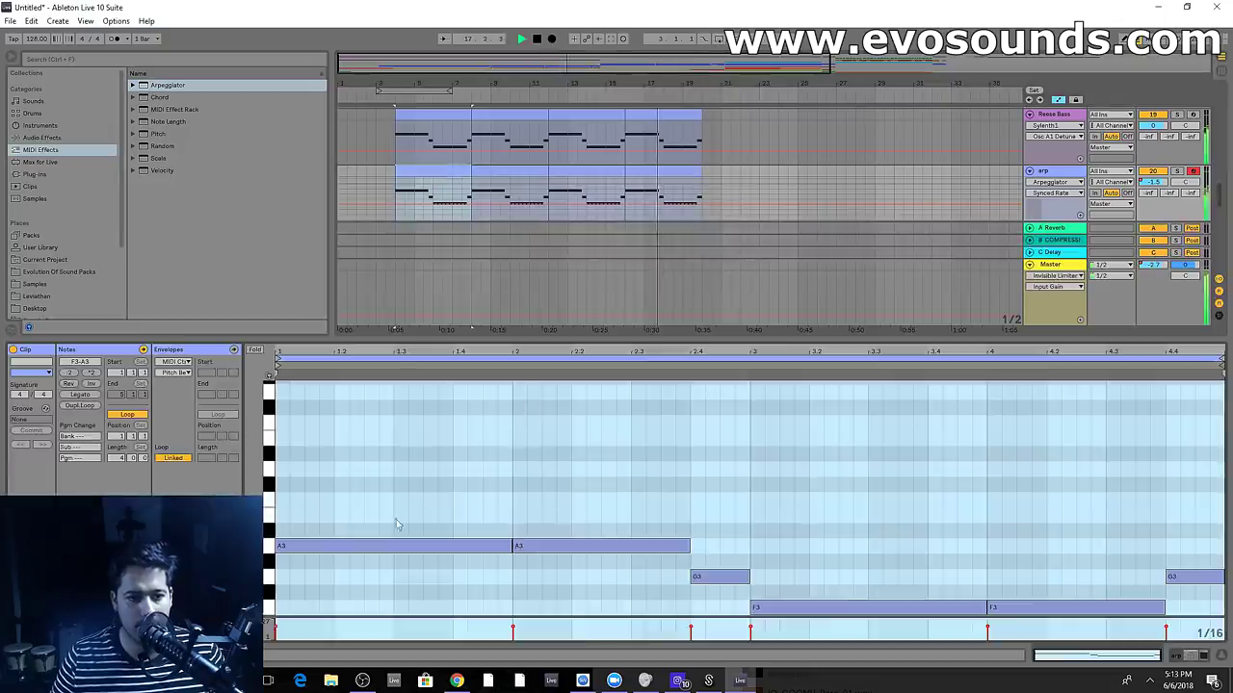
double_click(333, 500)
double_click(327, 438)
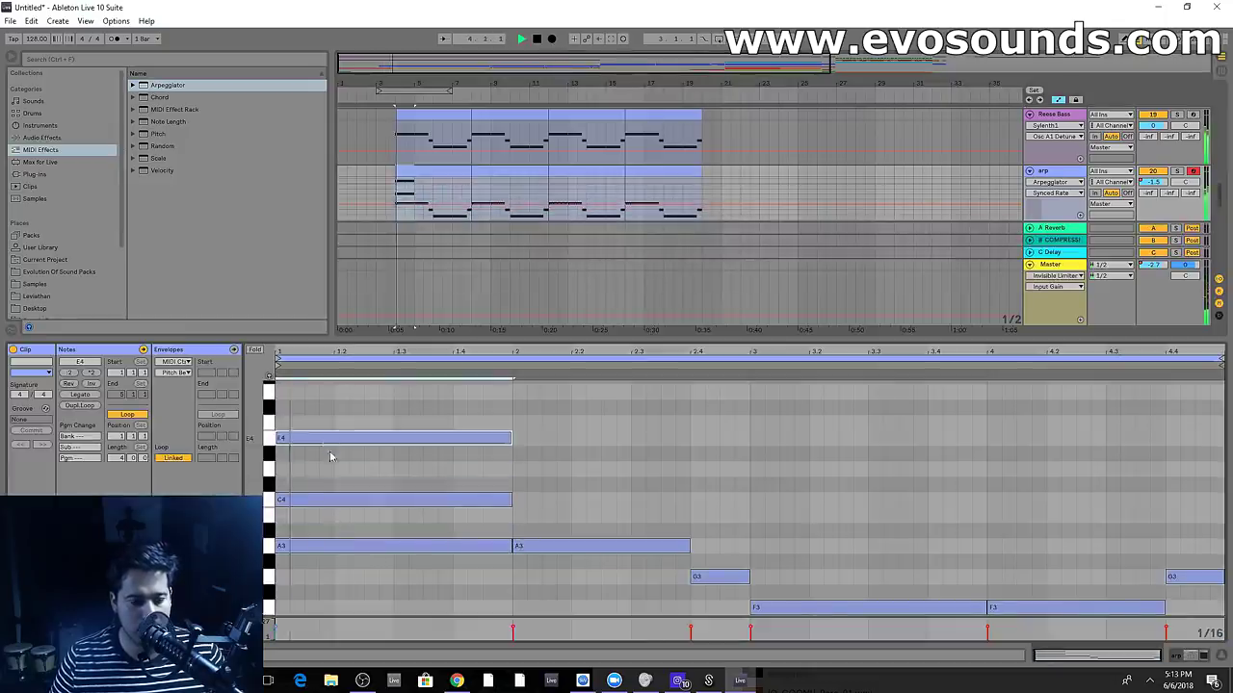
double_click(537, 529)
drag(536, 516, 533, 499)
drag(532, 500, 532, 439)
Add B3 and E4 above the first G3 note, and A3 and C4 above both F3 notes
key(space)
drag(736, 580, 729, 446)
click(778, 611)
drag(778, 610, 771, 501)
drag(1011, 611, 1024, 508)
Raise the added chord notes one octave, giving A4–C5 over F3, C5–E5 over A3 and B4–E5 over the first G3
drag(938, 469, 1027, 557)
key(shift+Up)
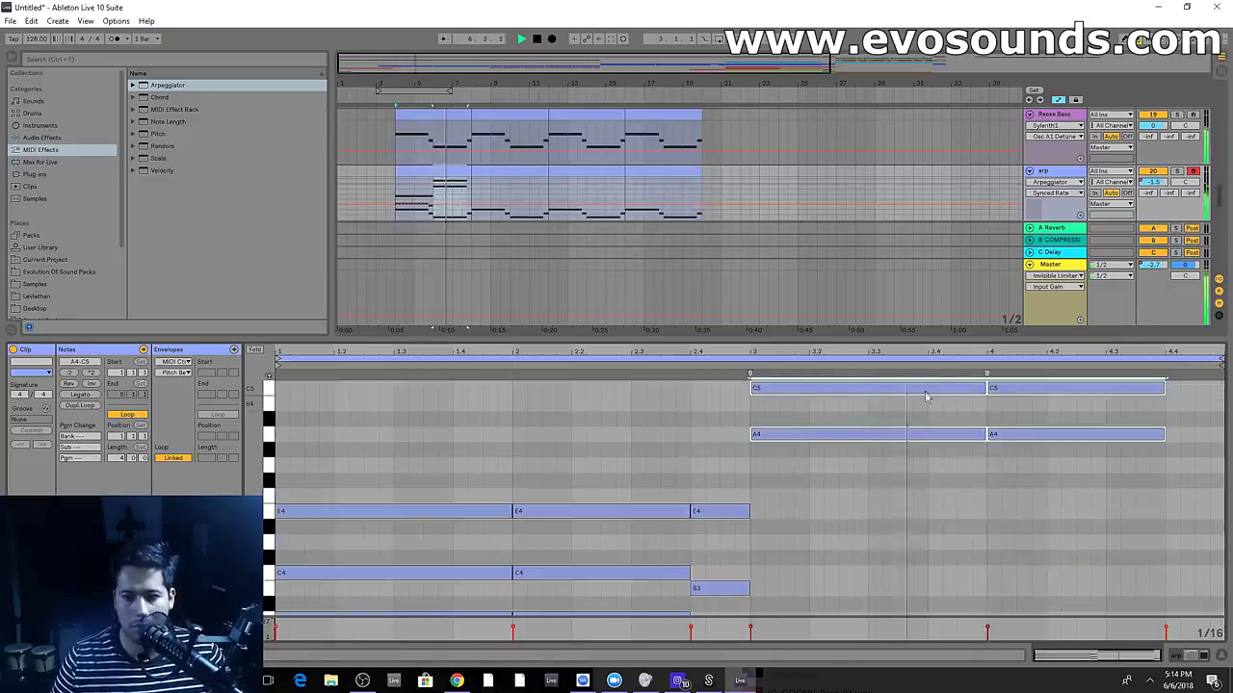
scroll(825, 504, down, 6)
key(space)
drag(737, 525, 367, 364)
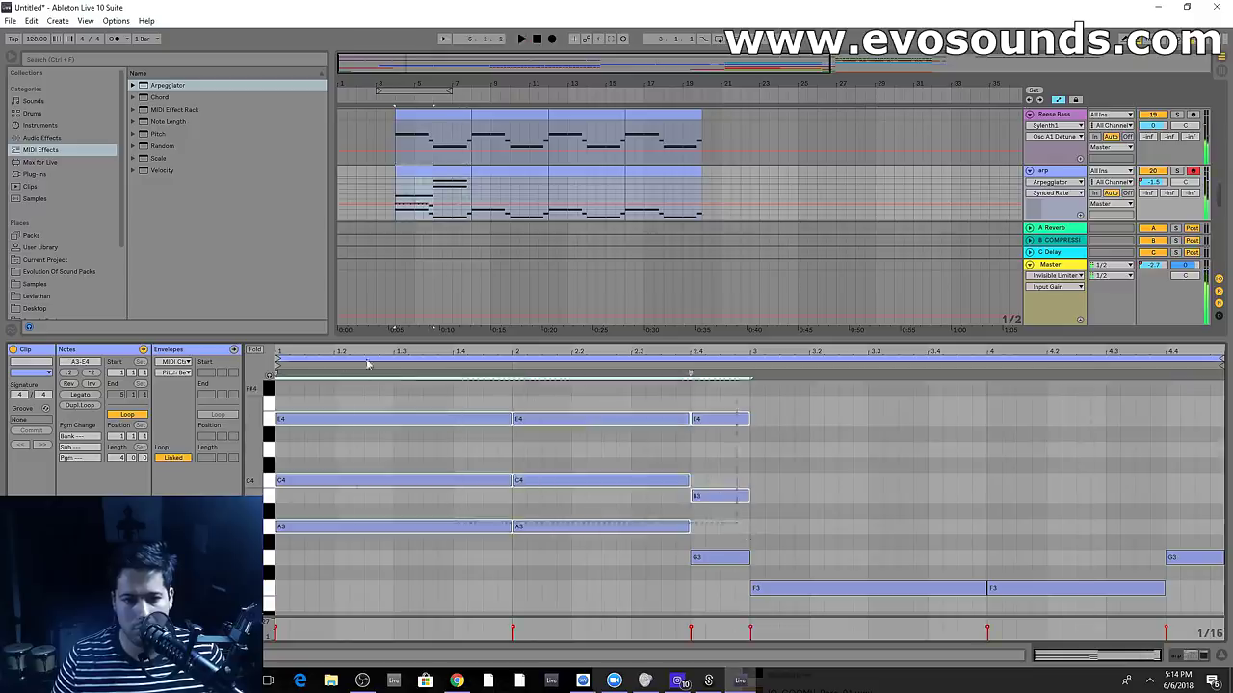
drag(832, 493, 217, 412)
key(shift+Up)
key(space)
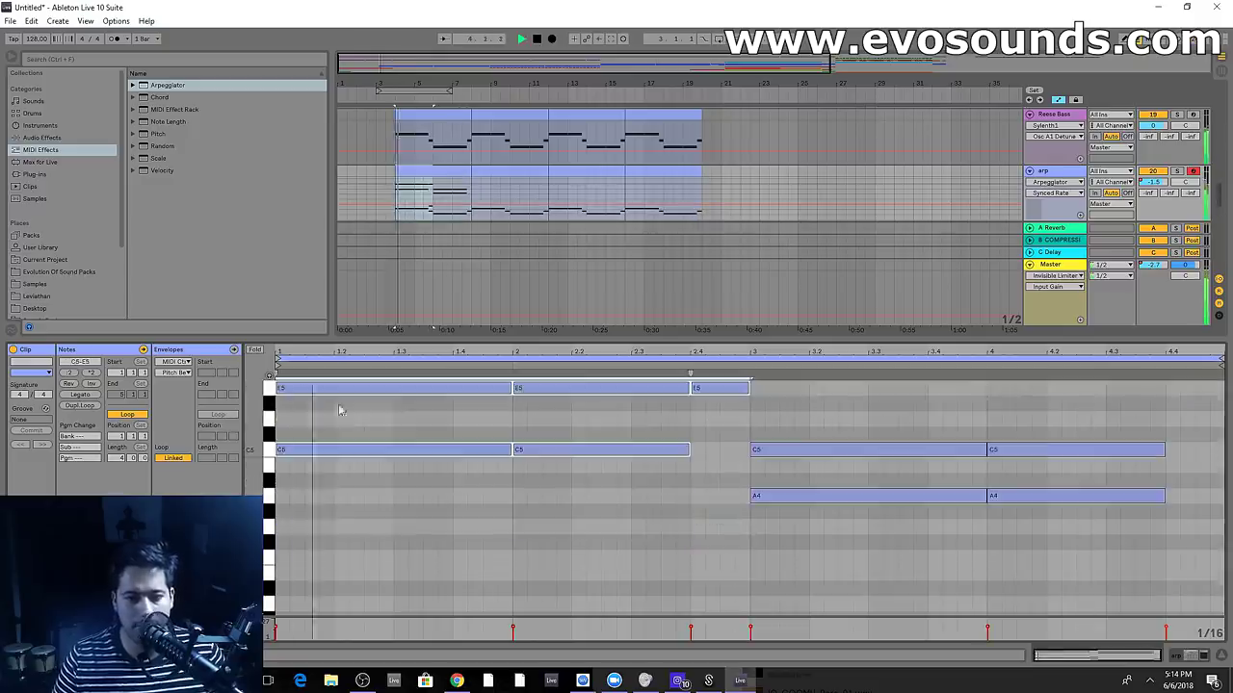
scroll(539, 491, down, 2)
drag(661, 550, 719, 567)
key(shift+Up)
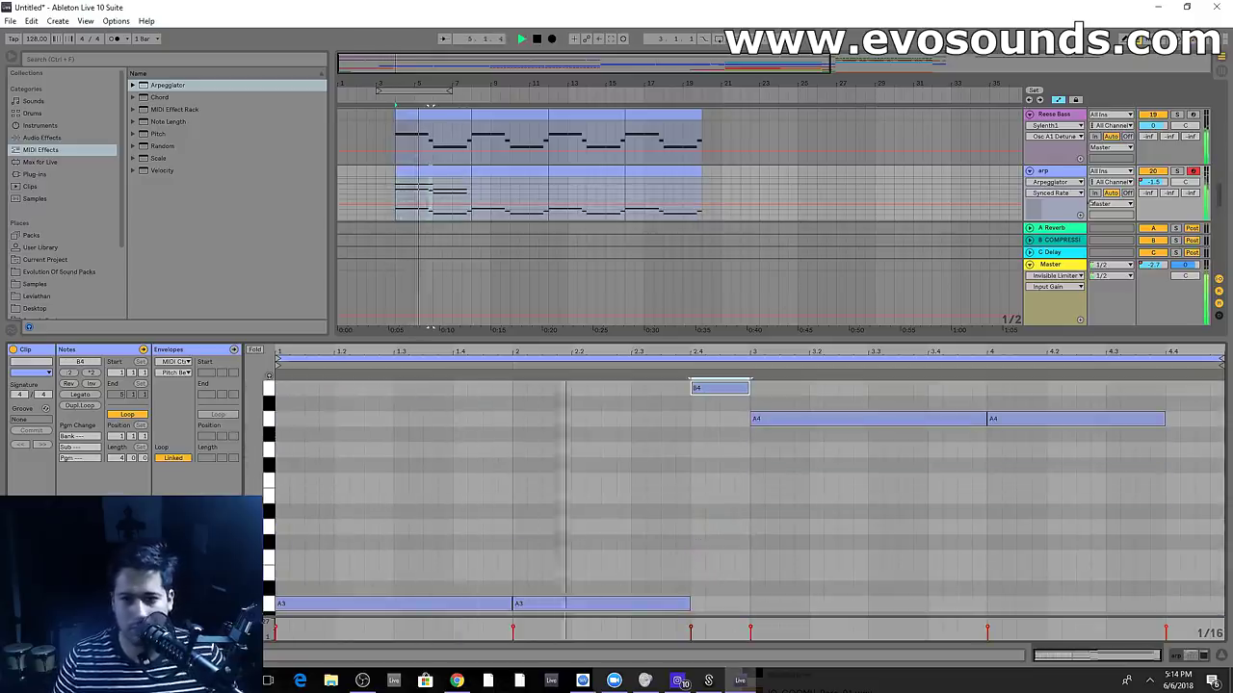
Lower the arp track volume to -7.7 dB and show its track volume automation
right_click(1153, 183)
click(1154, 183)
drag(1154, 183, 1154, 209)
right_click(1150, 183)
click(1117, 237)
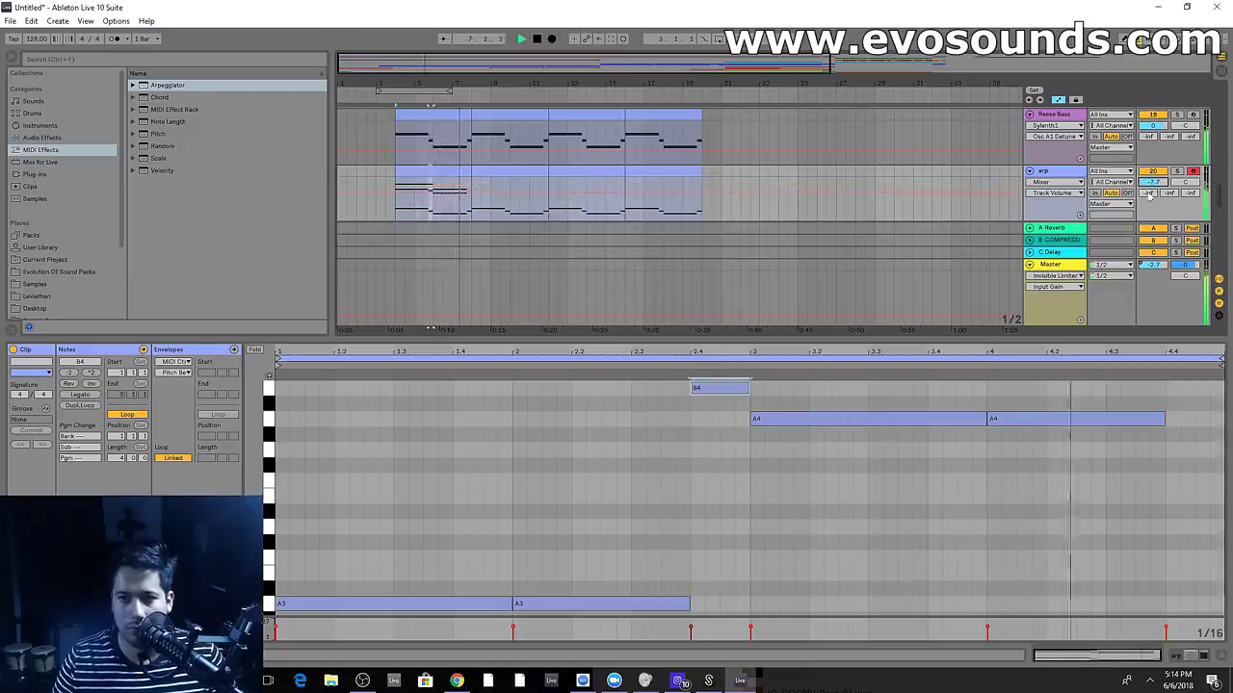
Enlarge the piano roll and add B4 and E5 above the clip's last G3 note
click(446, 172)
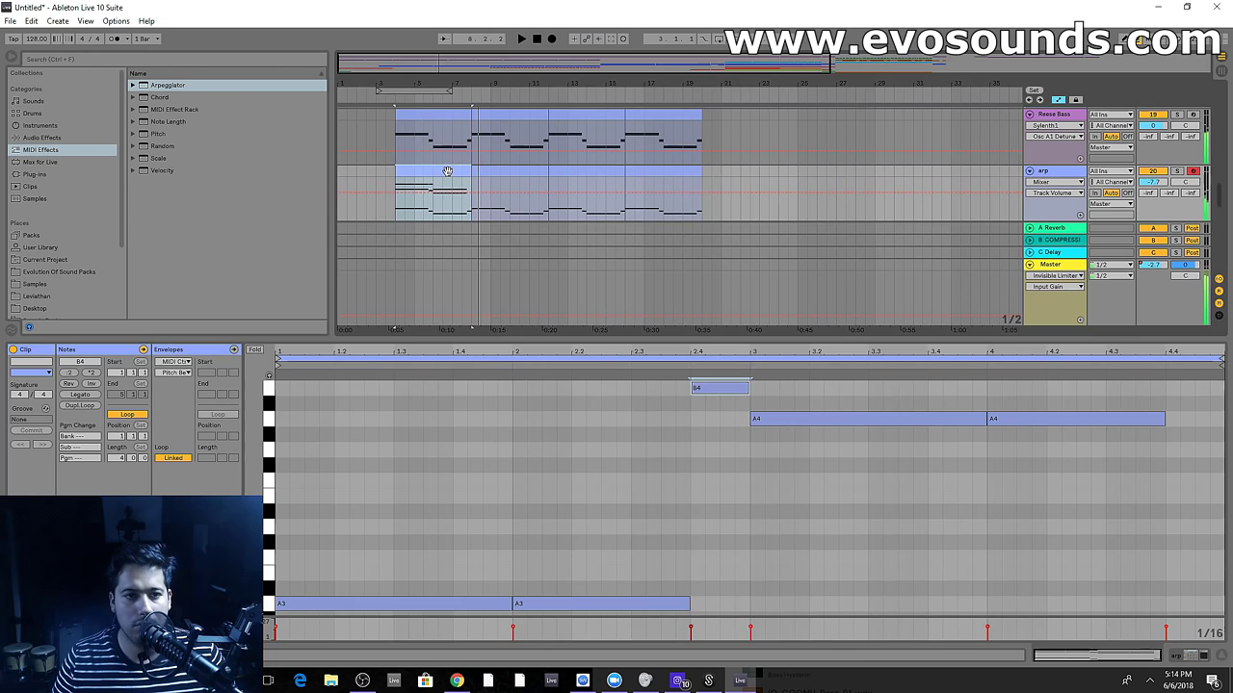
key(space)
drag(977, 341, 1007, 132)
scroll(1097, 426, down, 1)
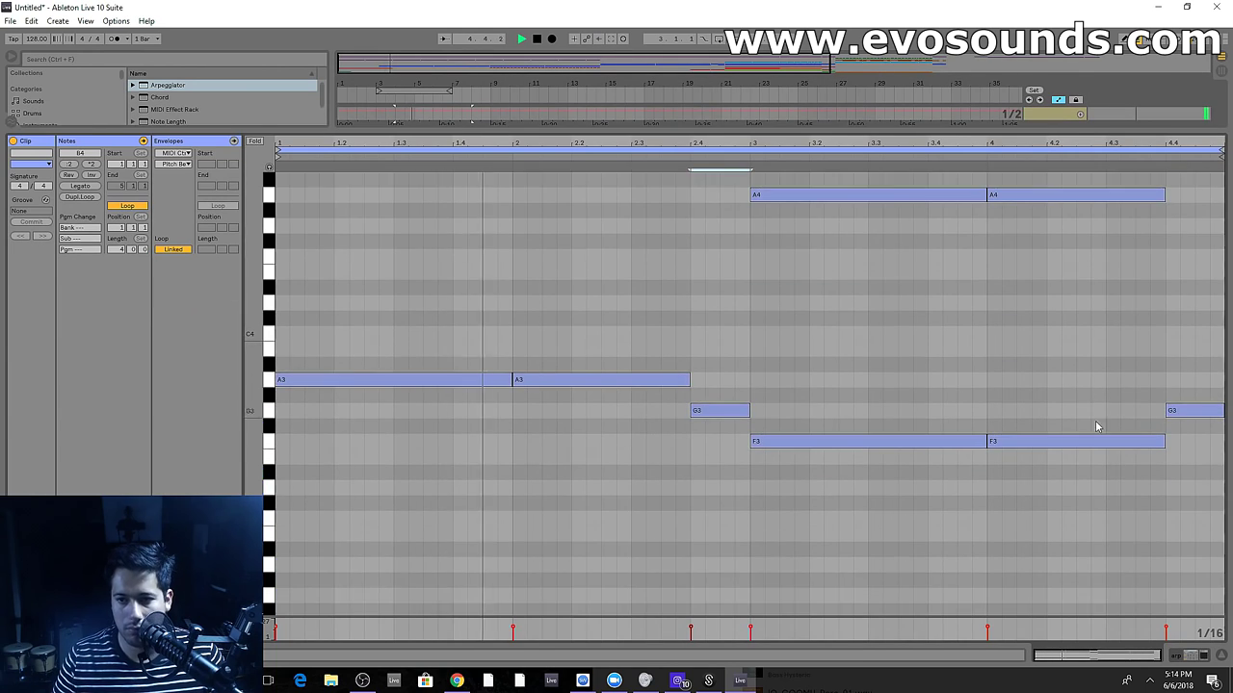
scroll(1097, 427, up, 3)
double_click(1185, 441)
drag(1185, 441, 1196, 363)
shift+click(1192, 446)
key(shift+Up)
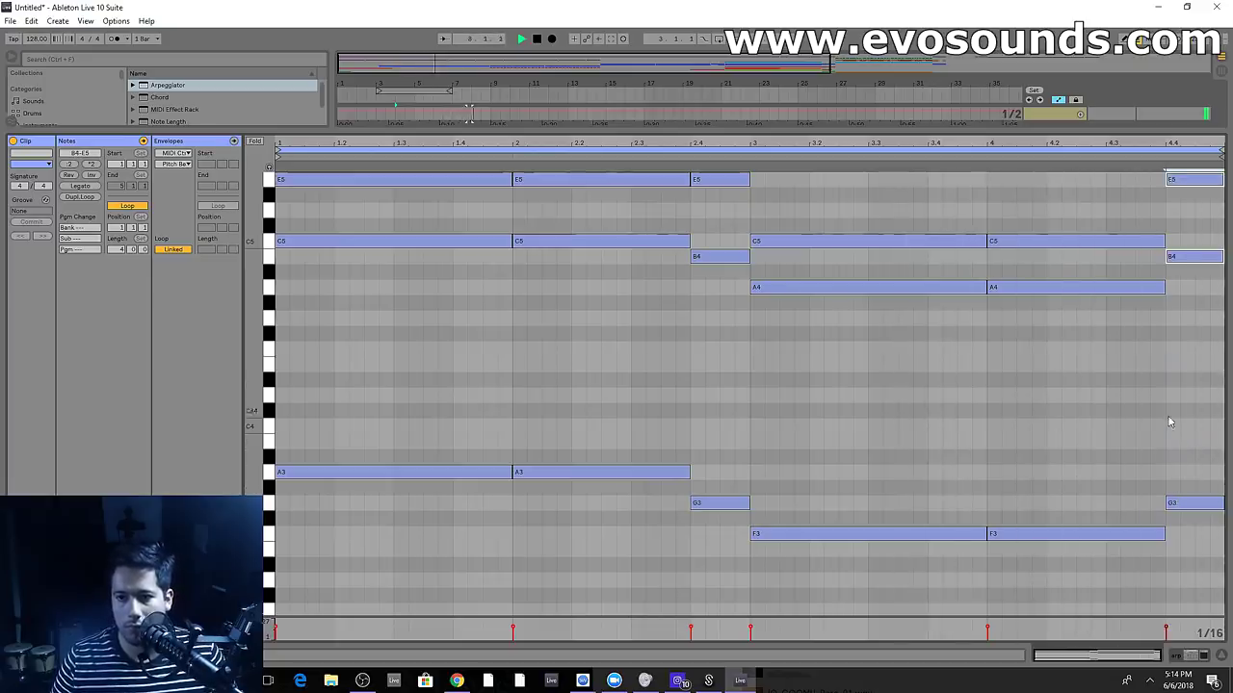
scroll(1119, 415, up, 1)
drag(1108, 133, 1107, 641)
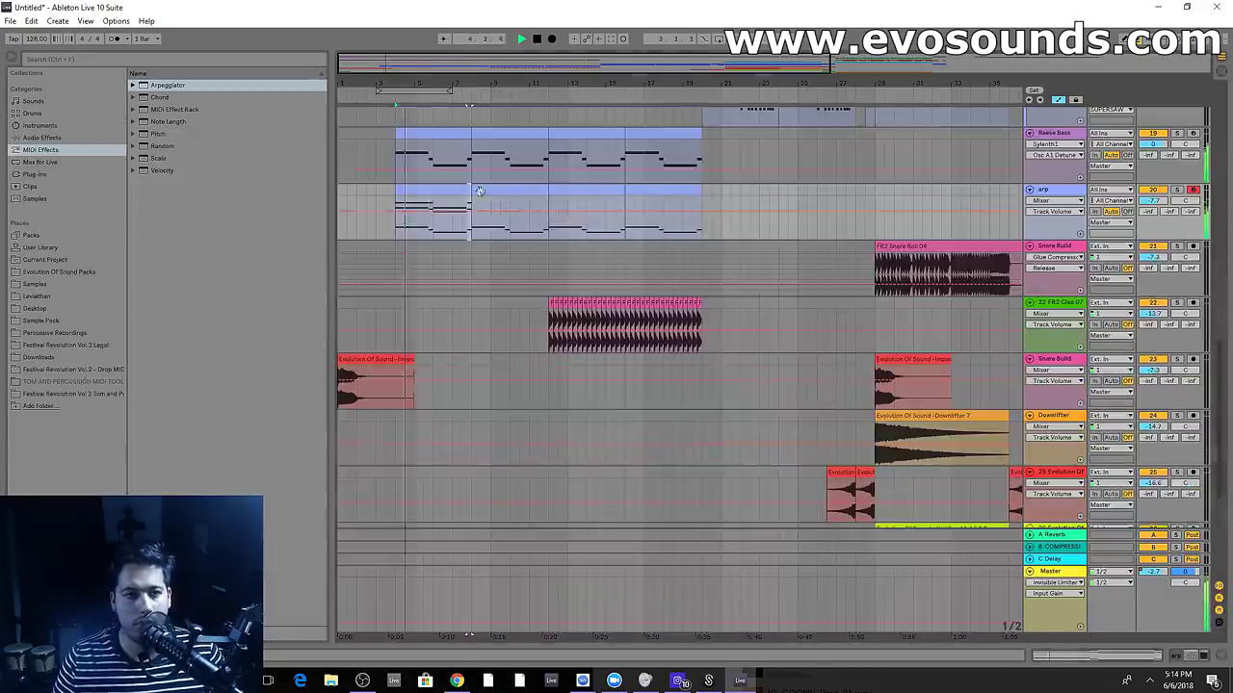
Duplicate the finished chord clip three times along the arp track, replacing the old clips
key(ctrl+d)
key(ctrl+d)
key(ctrl+d)
Adjust the Arpeggiator's synced rate on the arp track and audition the intro from before the first arp clip
double_click(1044, 190)
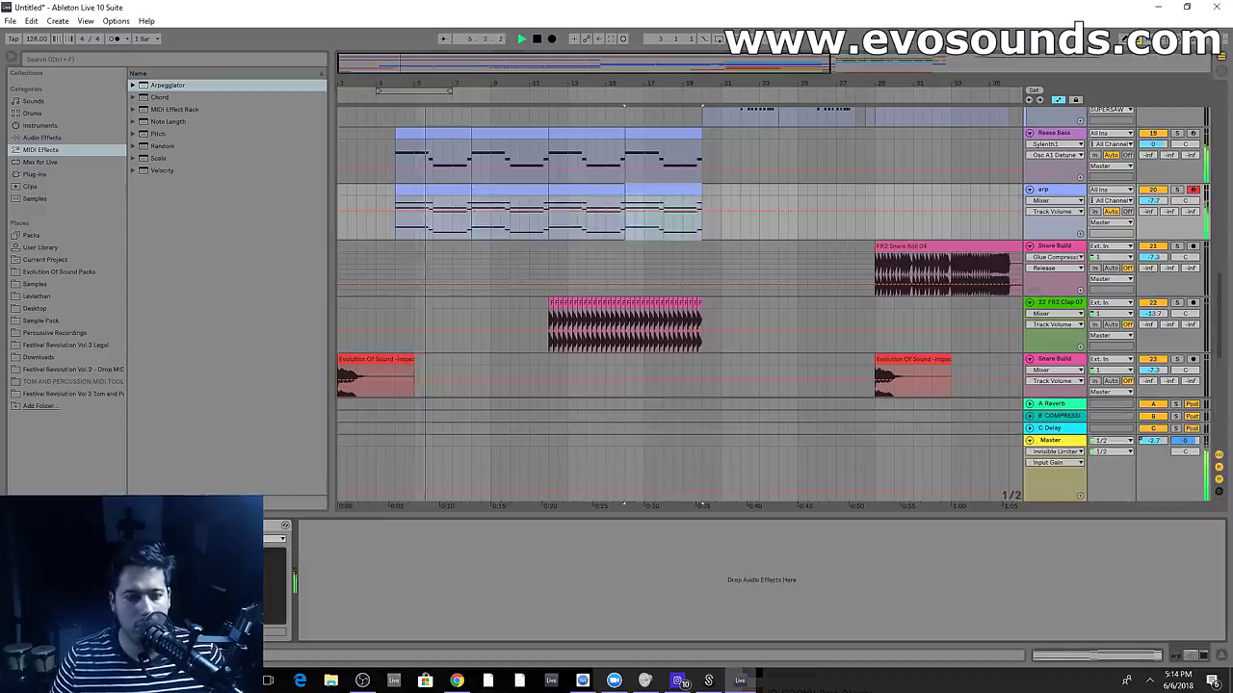
key(space)
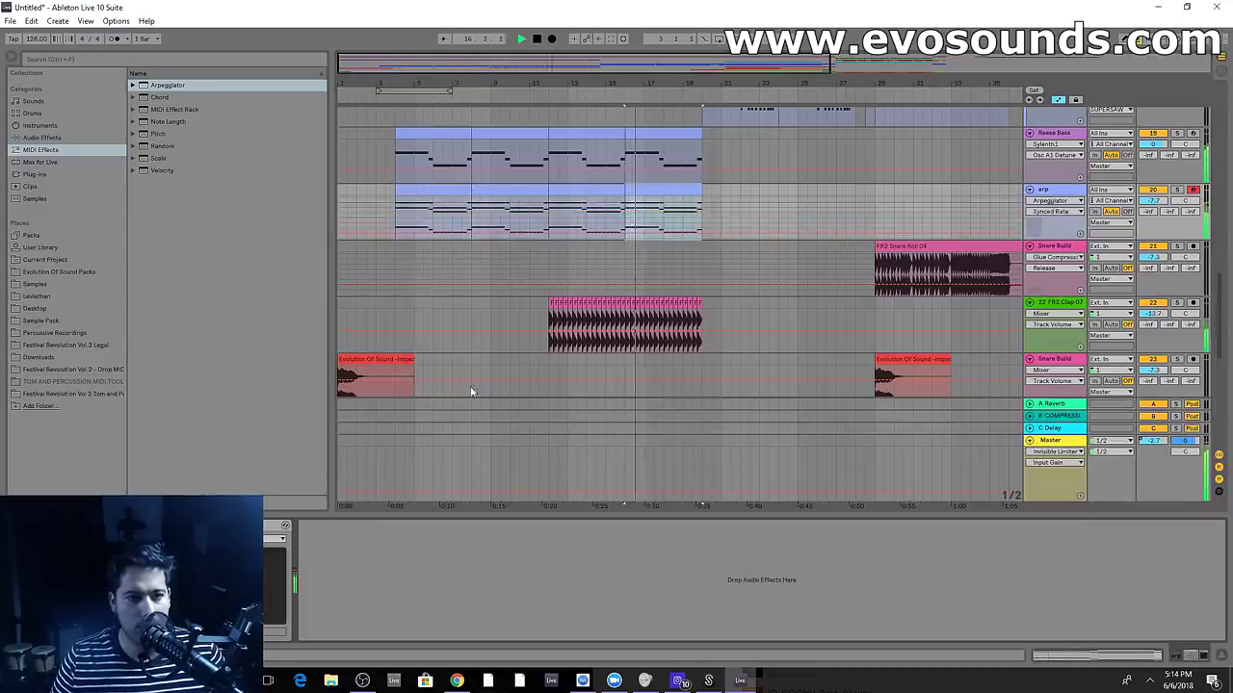
key(space)
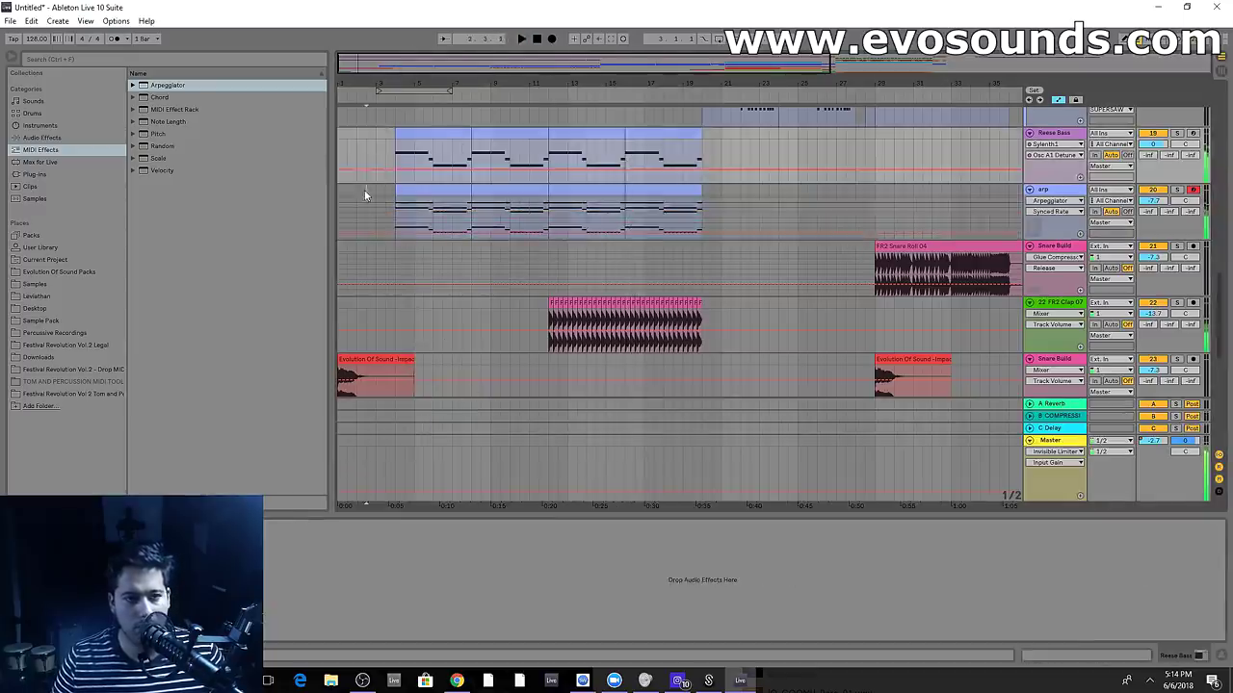
click(364, 191)
key(space)
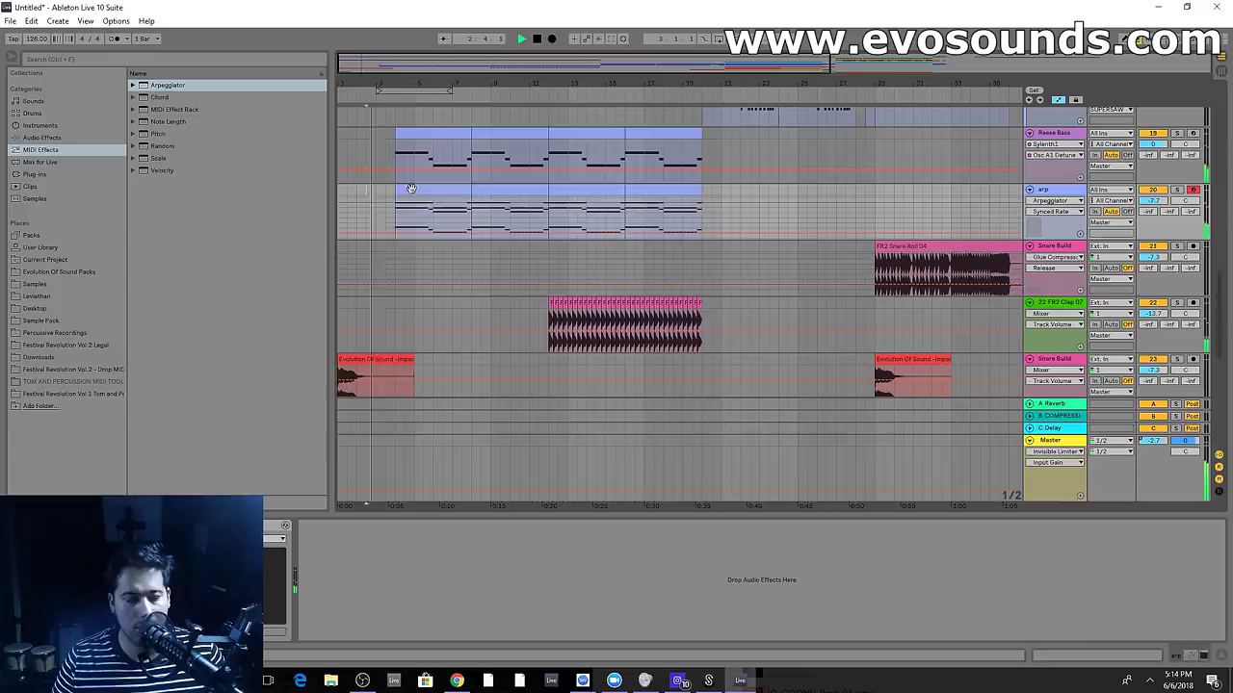
click(413, 190)
Add EQ Eight to the arp track, cut its low end and boost band 4 by 3.60 dB at 2.02 kHz
double_click(1048, 192)
click(42, 137)
click(302, 58)
text(eq)
drag(193, 97, 386, 599)
click(374, 625)
click(375, 560)
drag(426, 583, 496, 564)
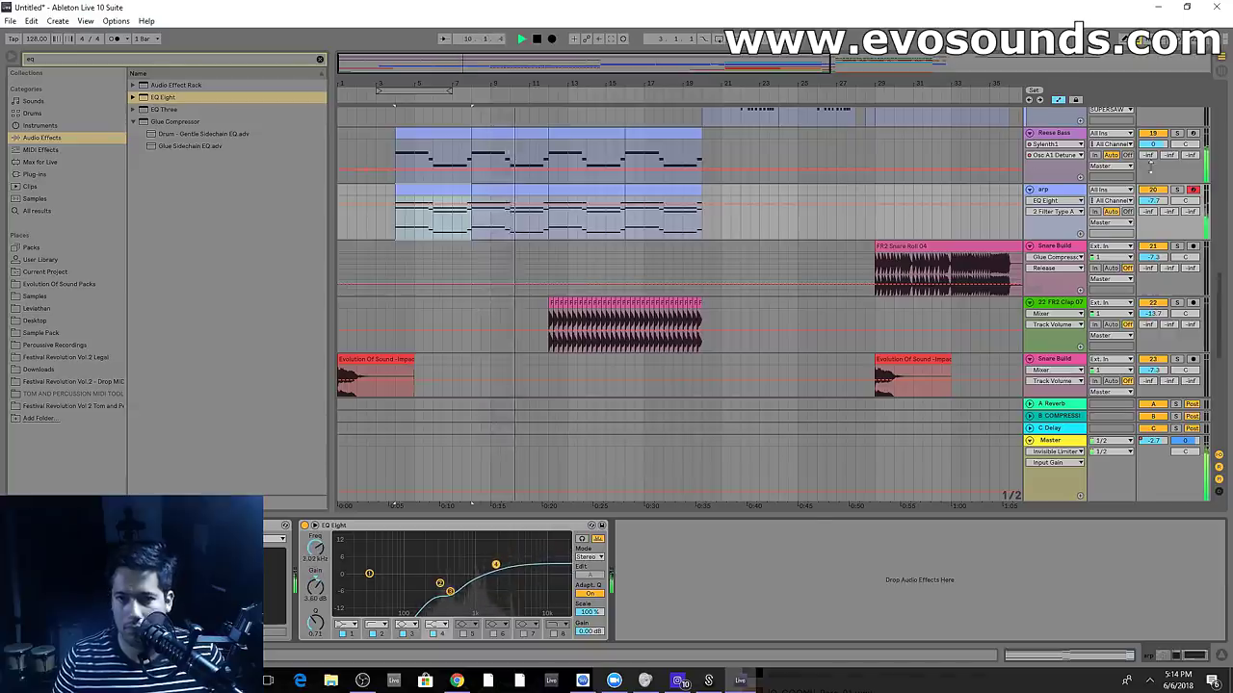
Solo the arp track, lower its volume to -9.5 dB, and unsolo it to hear it in the mix
click(1177, 190)
drag(1155, 200, 1155, 207)
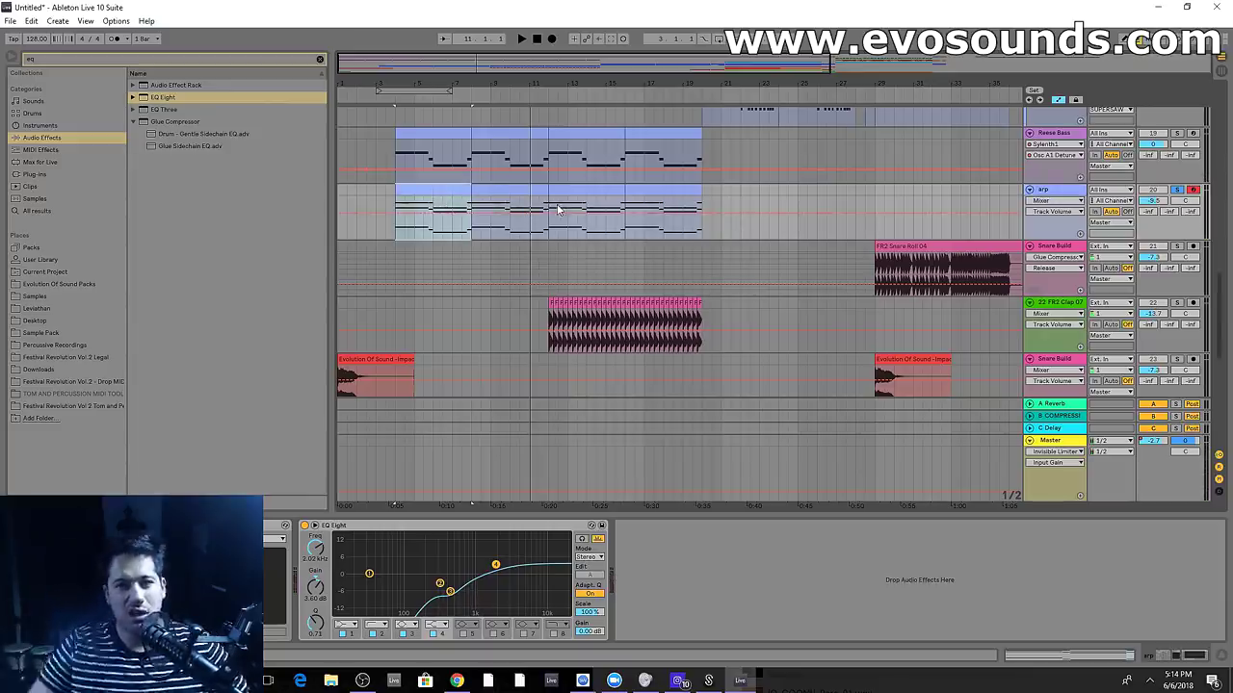
click(1176, 191)
key(space)
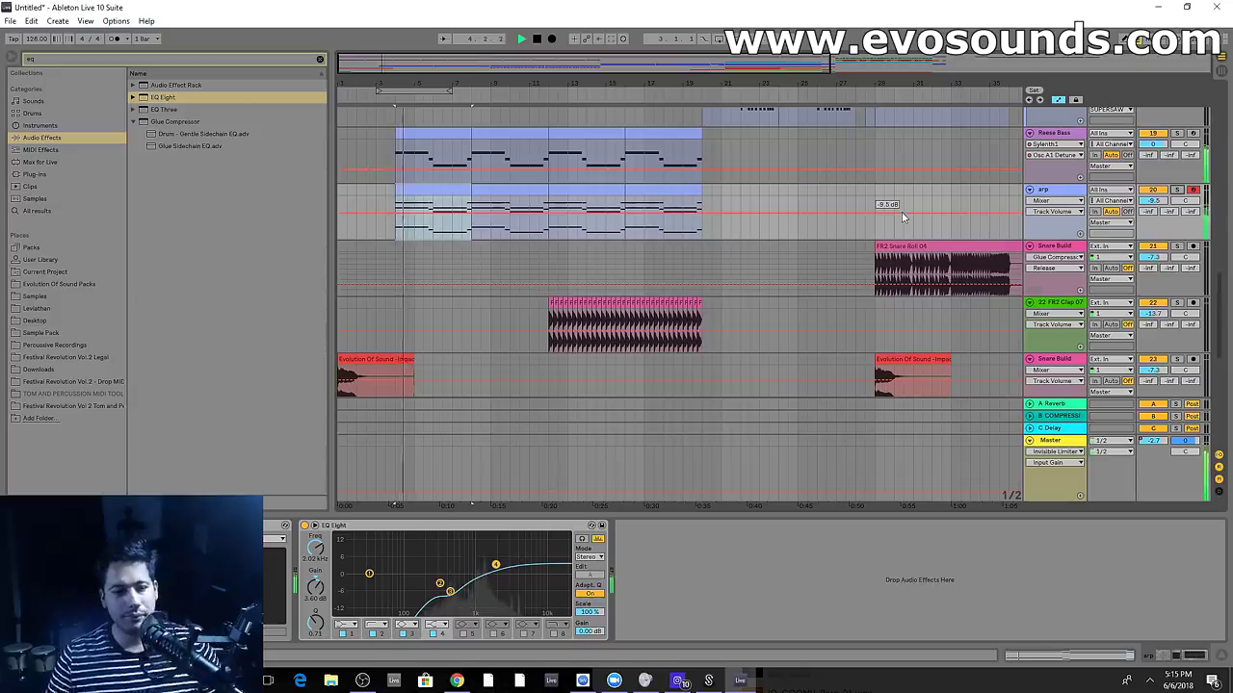
Show the Atmosphere track's volume automation and lower the track volume slightly
scroll(825, 216, up, 10)
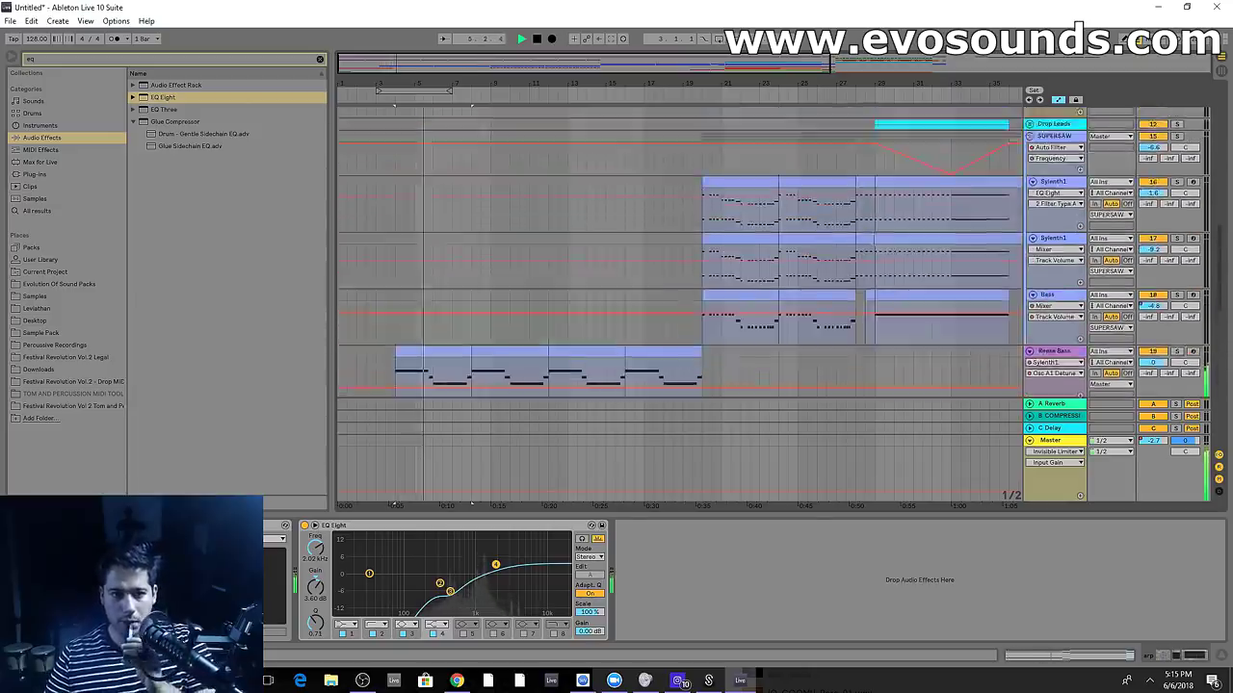
click(1064, 142)
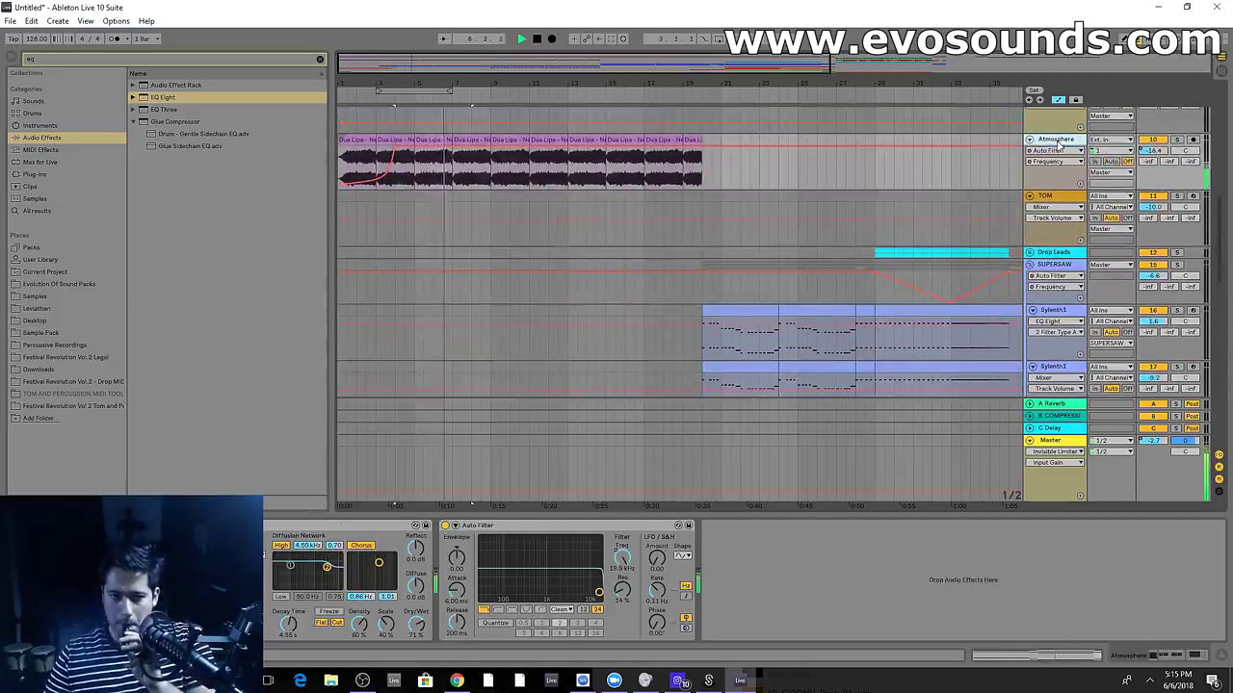
scroll(982, 165, up, 3)
right_click(1149, 325)
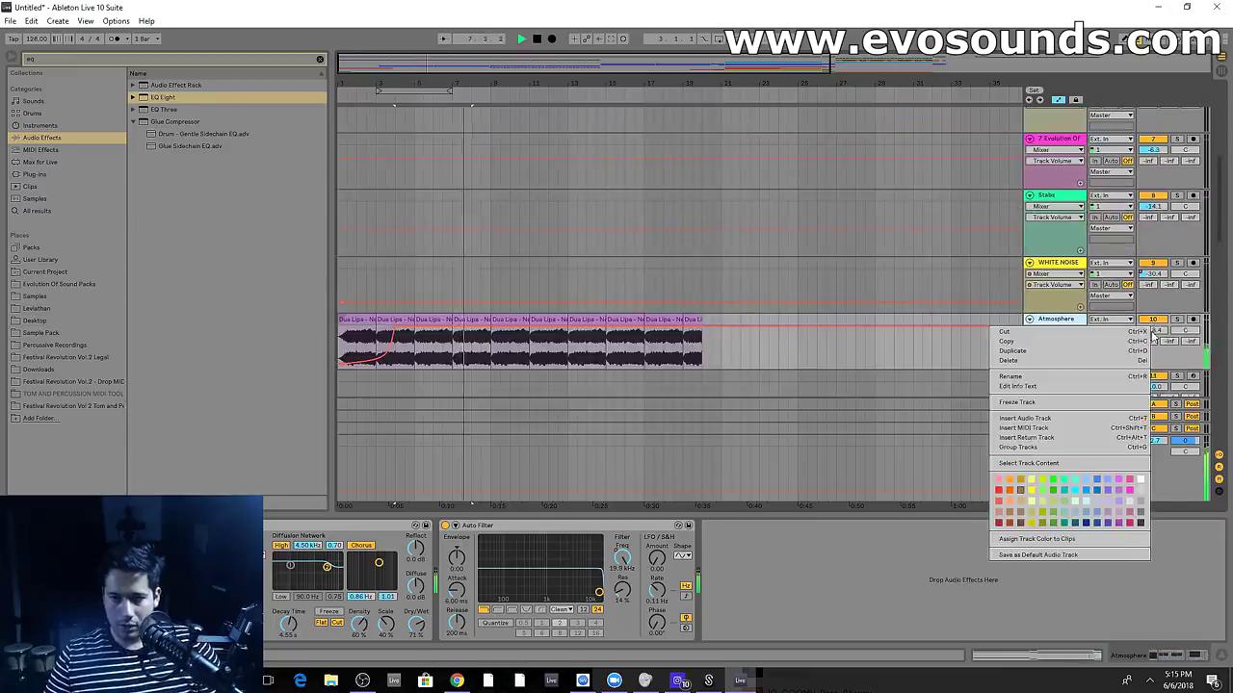
right_click(1153, 330)
click(1129, 377)
drag(1154, 330, 1154, 335)
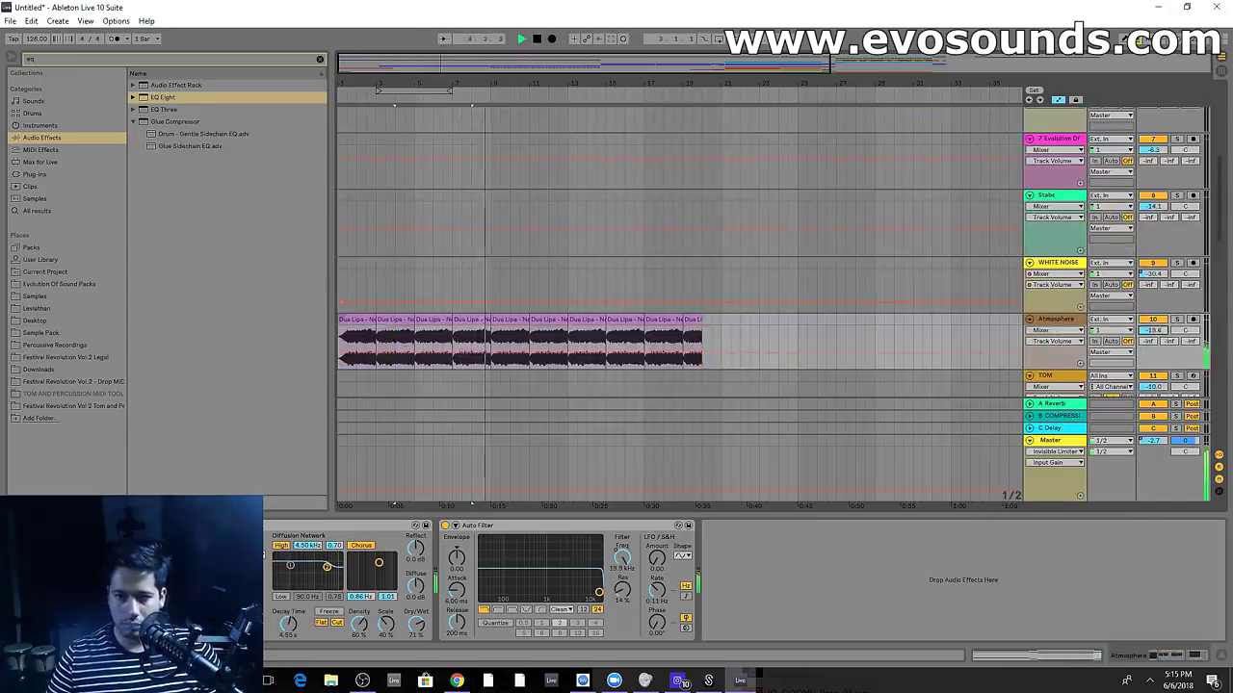
Paste a copy of the Reverse Crash 8 clip on its track so that it ends where the claps begin
scroll(834, 321, down, 15)
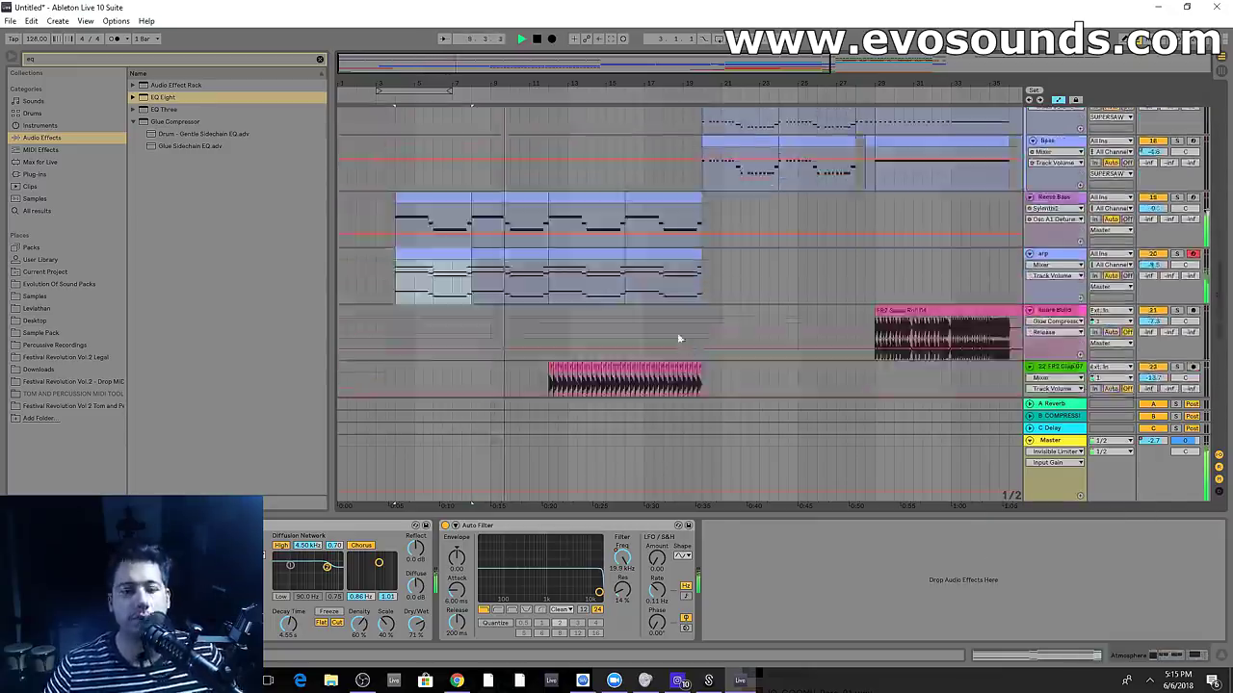
click(540, 304)
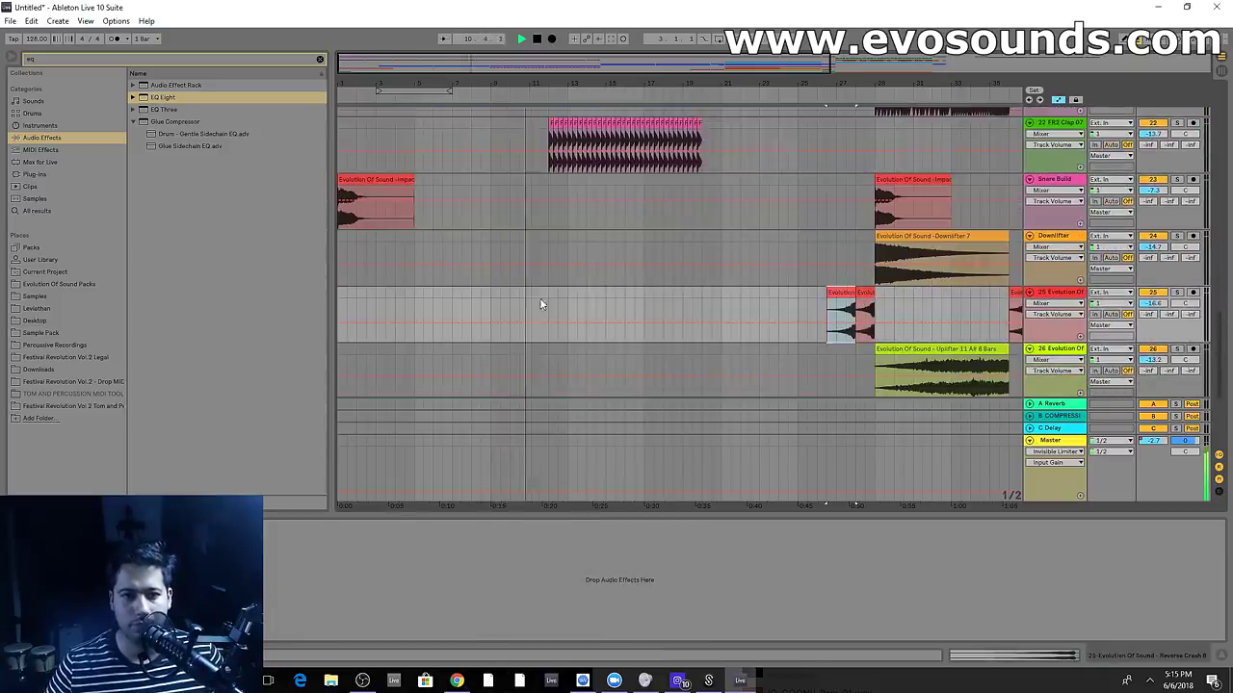
click(514, 307)
key(ctrl+v)
drag(524, 291, 534, 291)
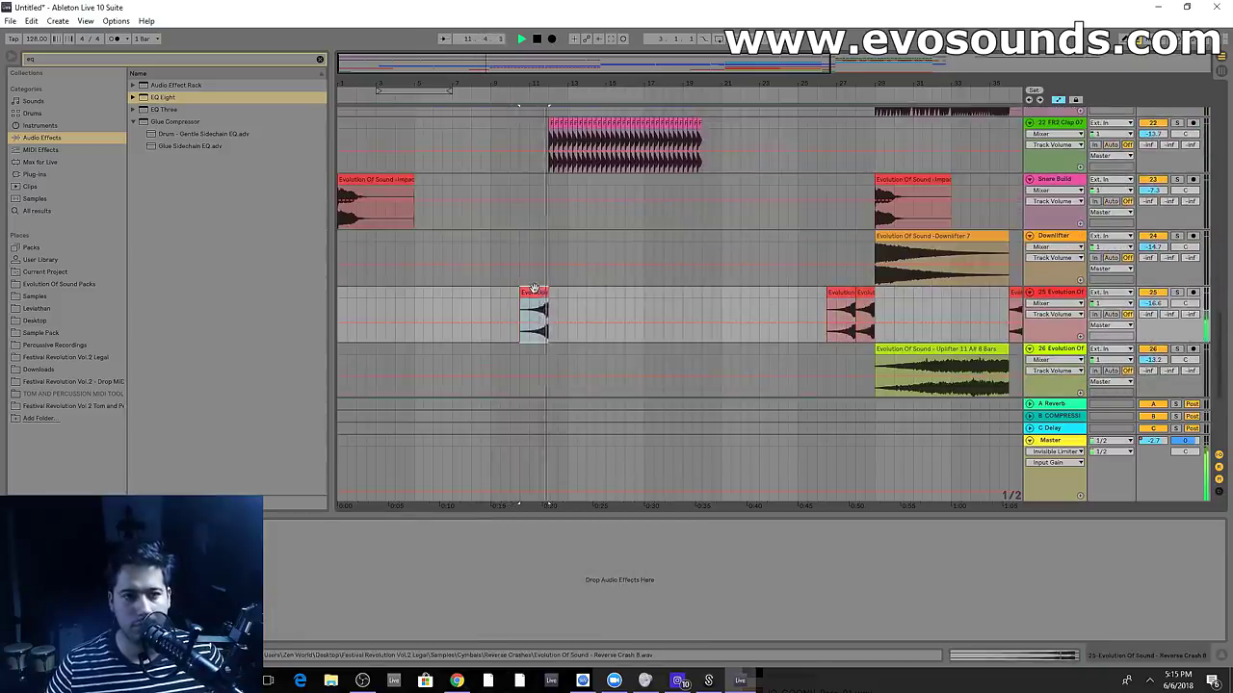
Insert an audio track below the FR2 Clap track and name it Rides
scroll(632, 303, up, 3)
scroll(743, 303, down, 2)
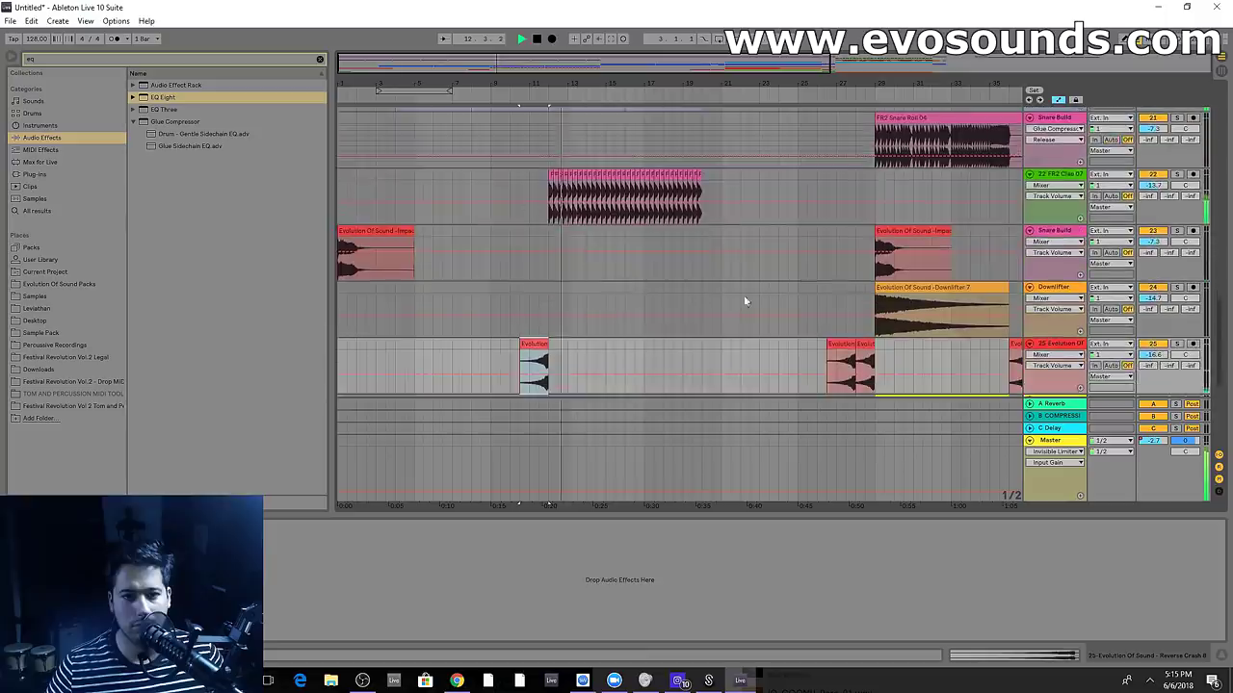
click(1062, 174)
key(ctrl+t)
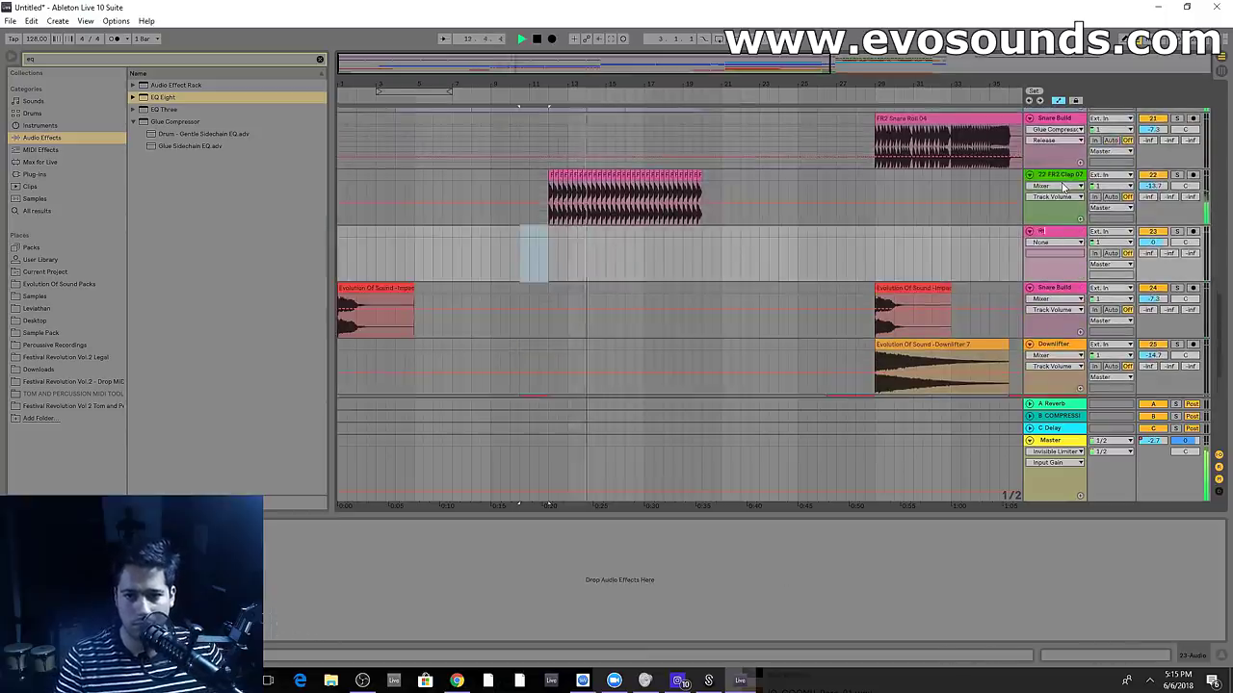
Search Festival Revolution Vol.2 Legal for ride samples, audition Rides 1 to 4, and place Ride 4 on the Rides track where the claps begin
click(66, 356)
click(319, 60)
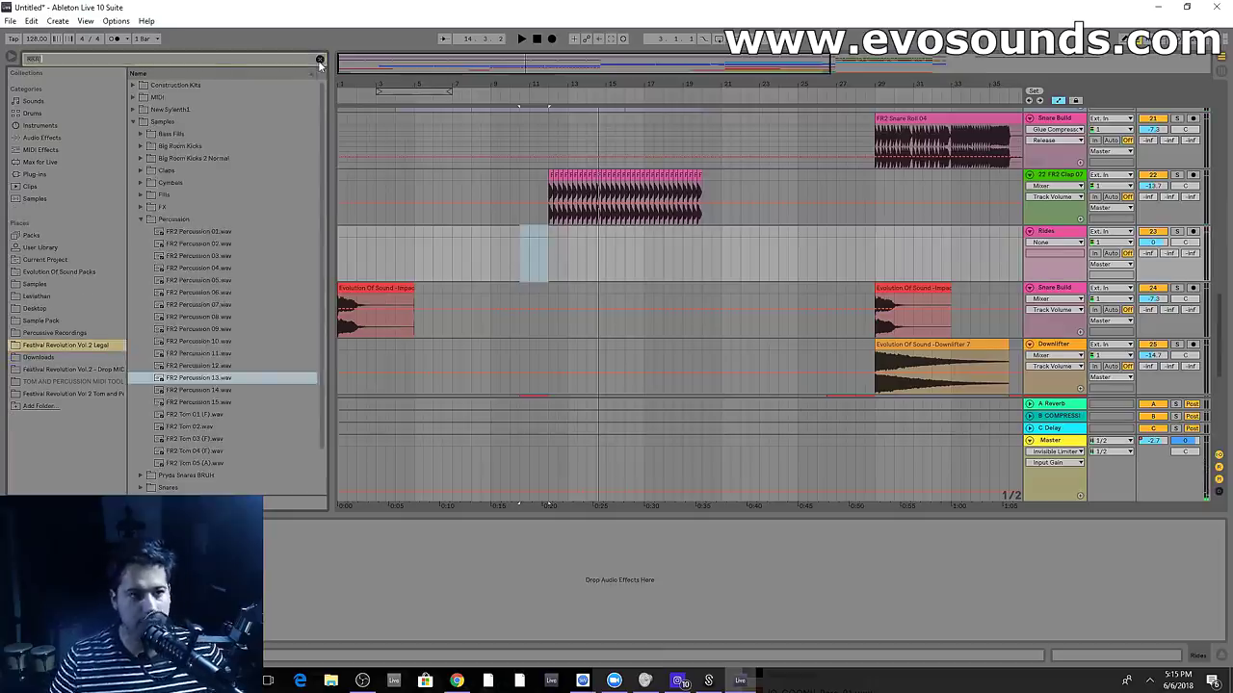
click(149, 122)
click(172, 134)
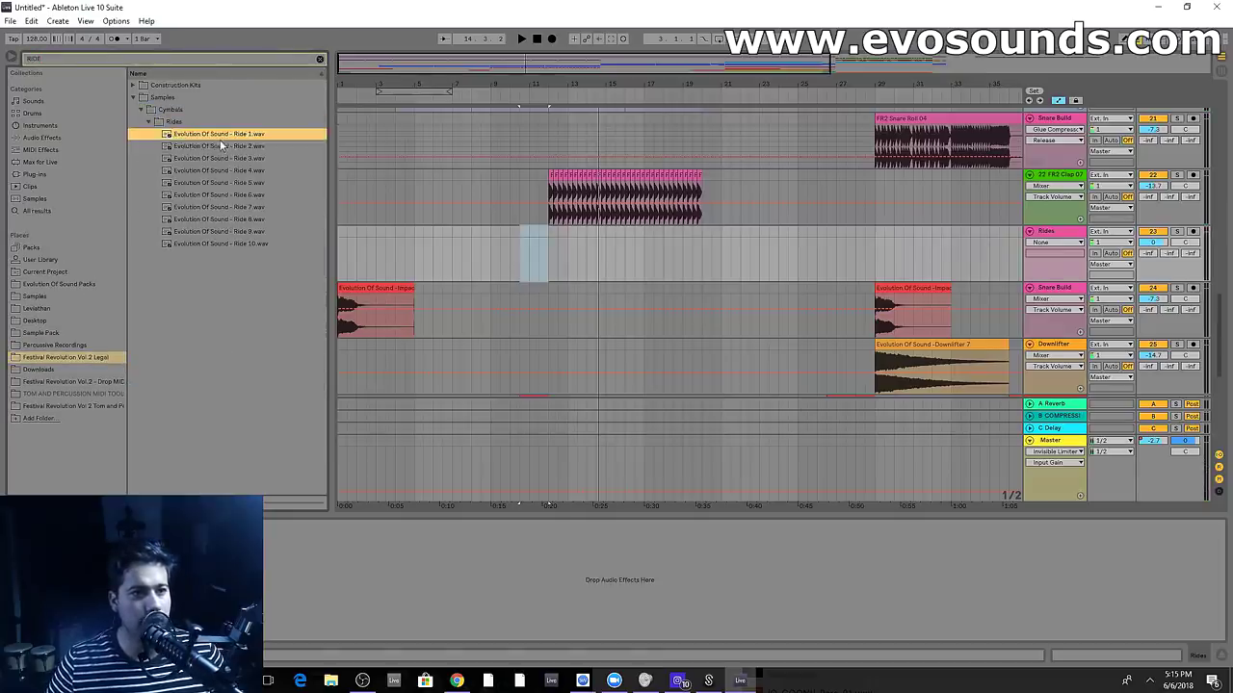
click(232, 146)
click(237, 159)
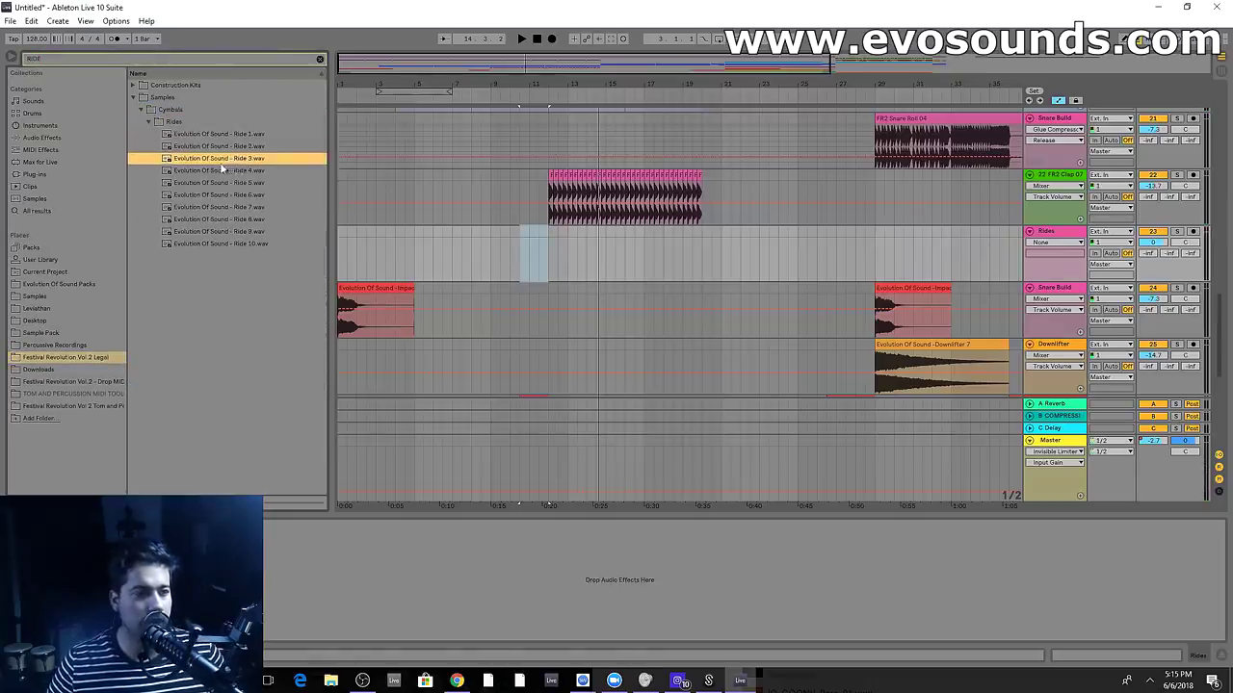
click(235, 171)
drag(237, 173, 551, 252)
drag(551, 85, 411, 170)
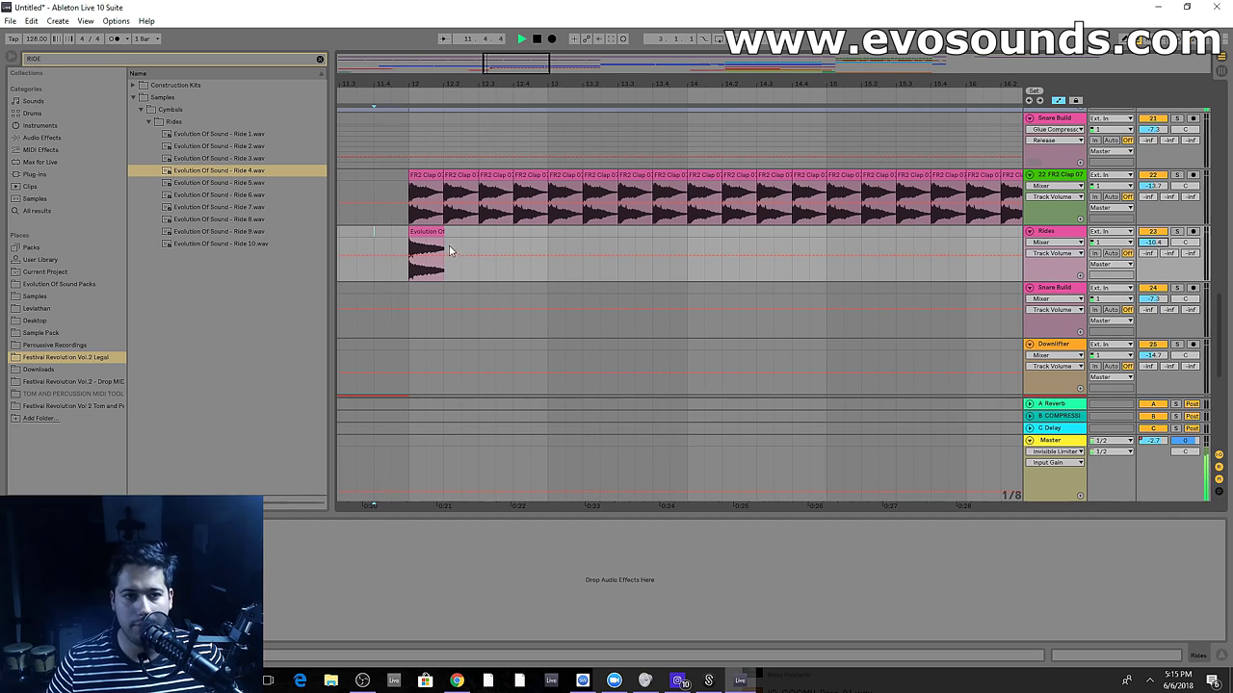
key(ctrl+d)
key(ctrl+d)
key(ctrl+d)
key(ctrl+d)
key(ctrl+z)
key(ctrl+z)
key(ctrl+z)
key(ctrl+z)
Trim the ride clip to one beat to match the claps and duplicate it into a row of six
drag(445, 232, 442, 232)
key(ctrl+d)
key(ctrl+d)
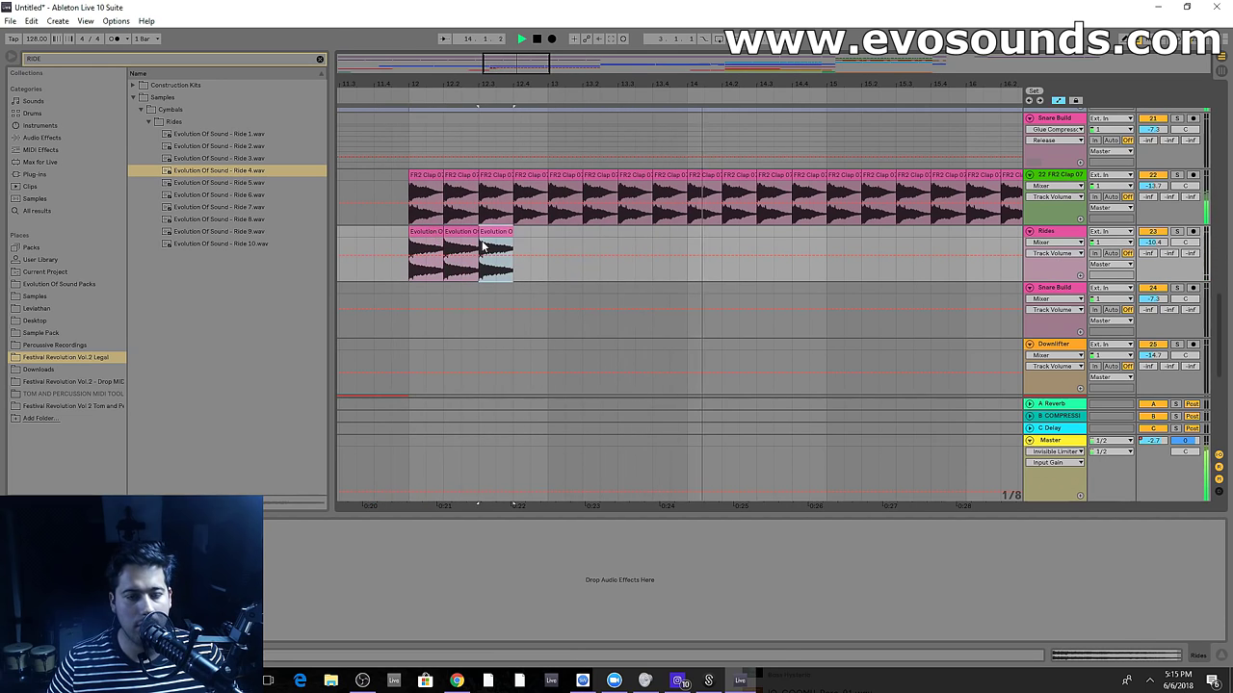
key(ctrl+d)
key(ctrl+d)
key(ctrl+d)
Select the first four ride clips and duplicate the group repeatedly until the rides end with the claps at bar 20
drag(548, 261, 409, 241)
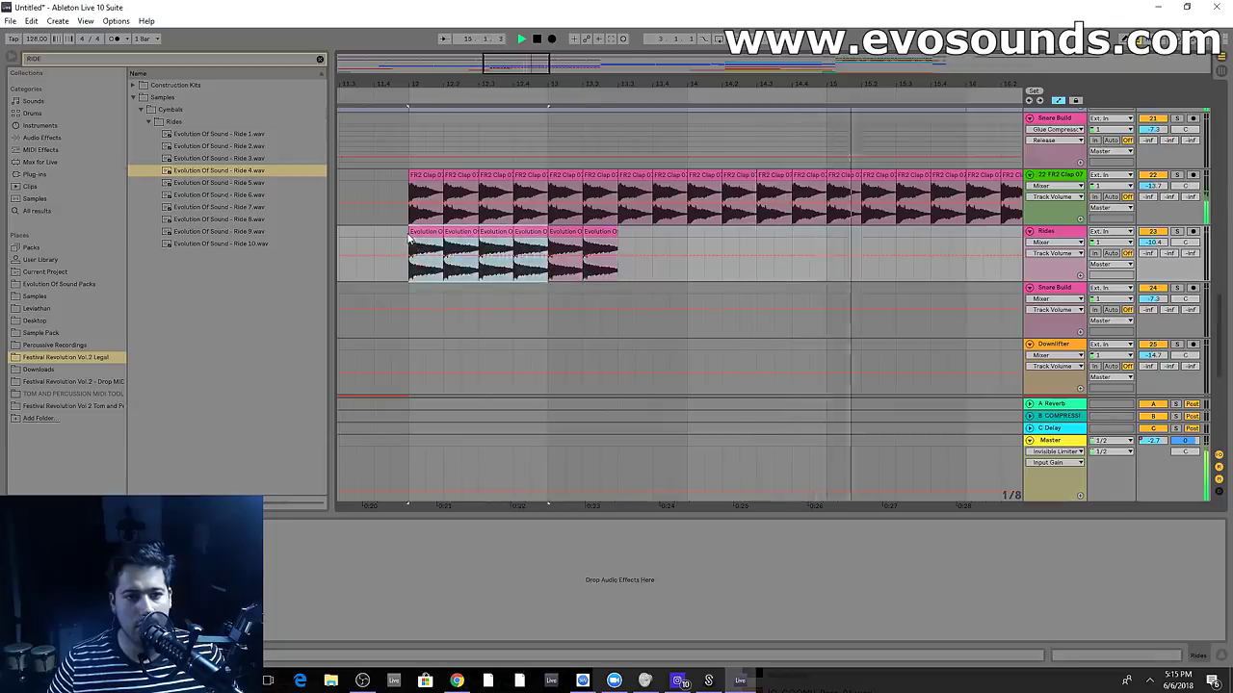
key(ctrl+d)
key(ctrl+d)
key(ctrl+d)
key(ctrl+d)
key(ctrl+d)
drag(565, 70, 566, 29)
key(ctrl+d)
key(ctrl+d)
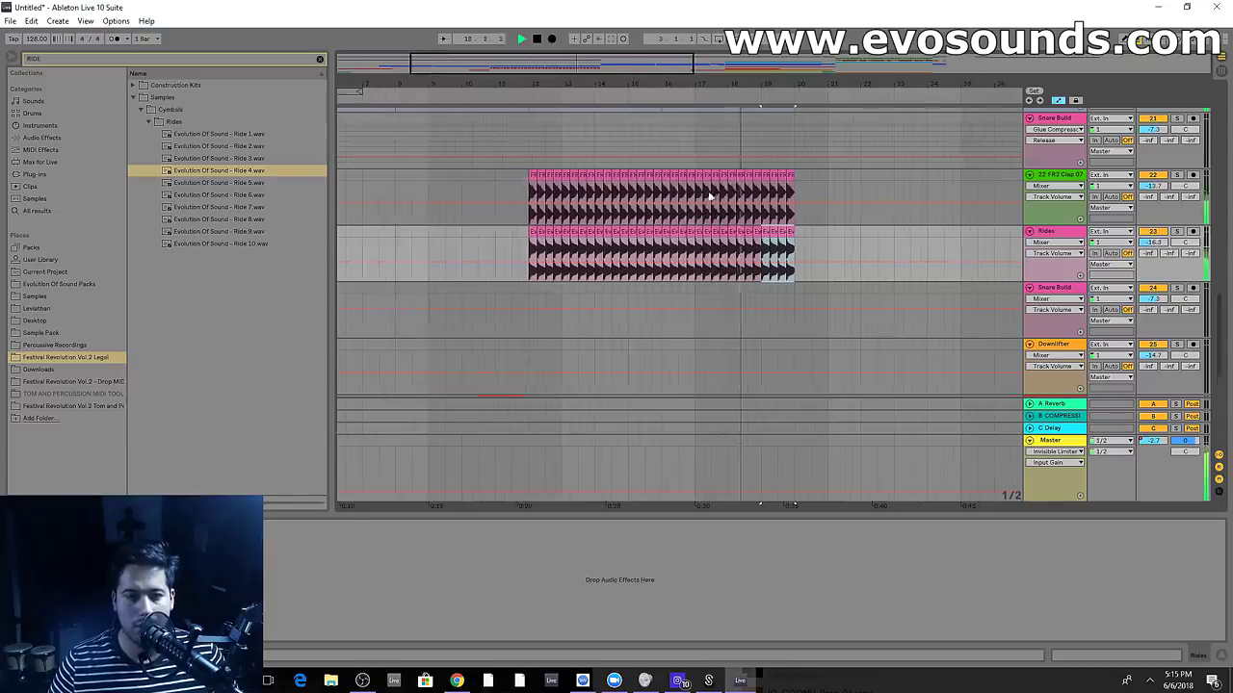
Paste another Reverse Crash 8 clip on its track and align it to end at bar 20
scroll(707, 199, down, 5)
click(740, 205)
click(759, 191)
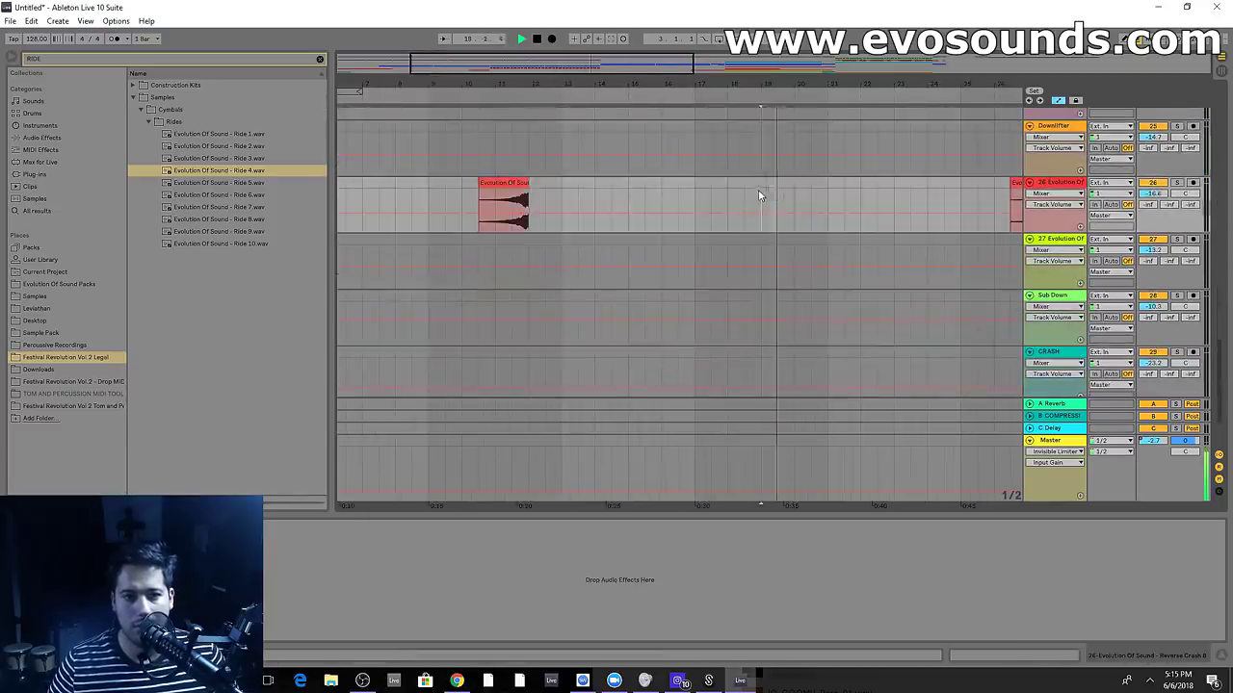
key(ctrl+v)
mouse_move(797, 183)
mouse_down()
mouse_move(780, 189)
mouse_move(776, 173)
mouse_up()
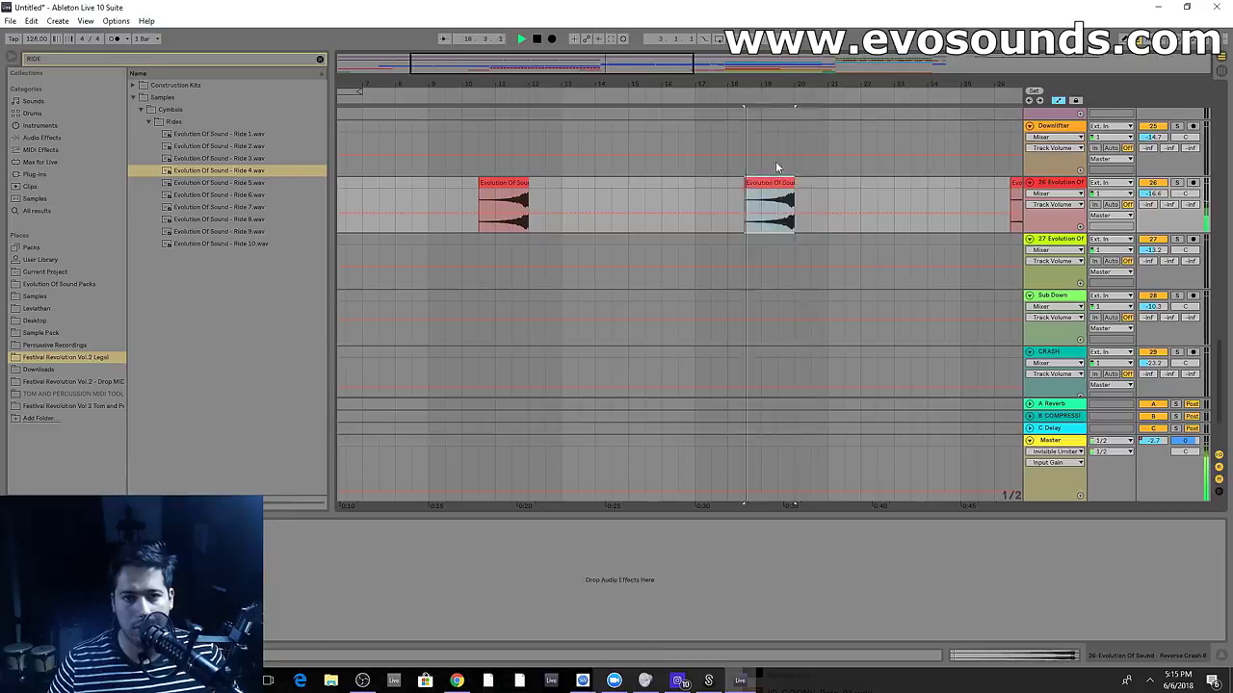
Play the second half of the intro through bar 20 and review how the tracks lead into the supersaw section
scroll(777, 173, up, 2)
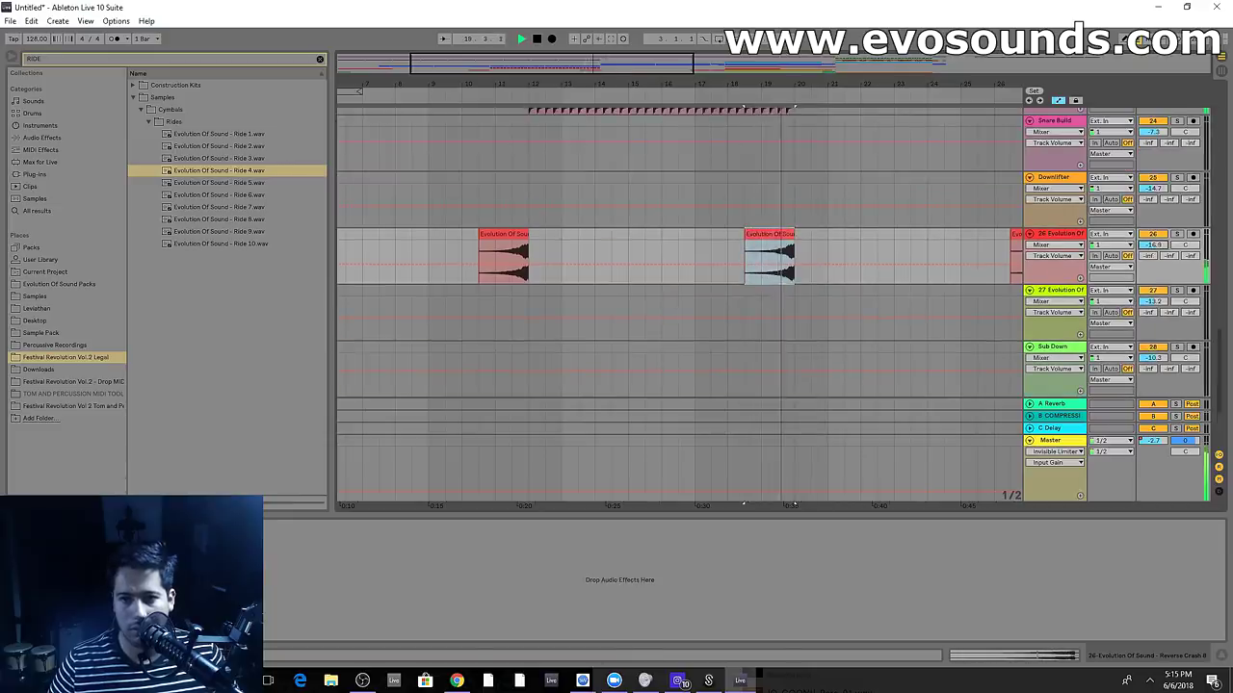
scroll(849, 248, up, 8)
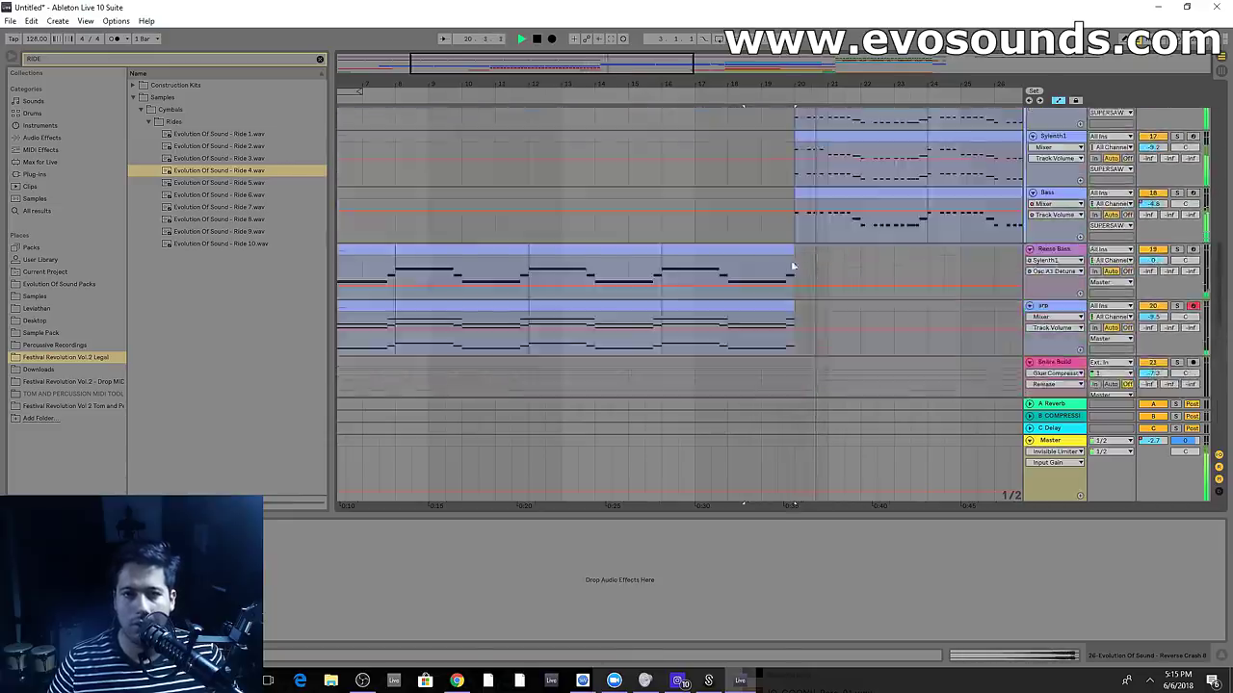
click(632, 231)
scroll(674, 241, up, 10)
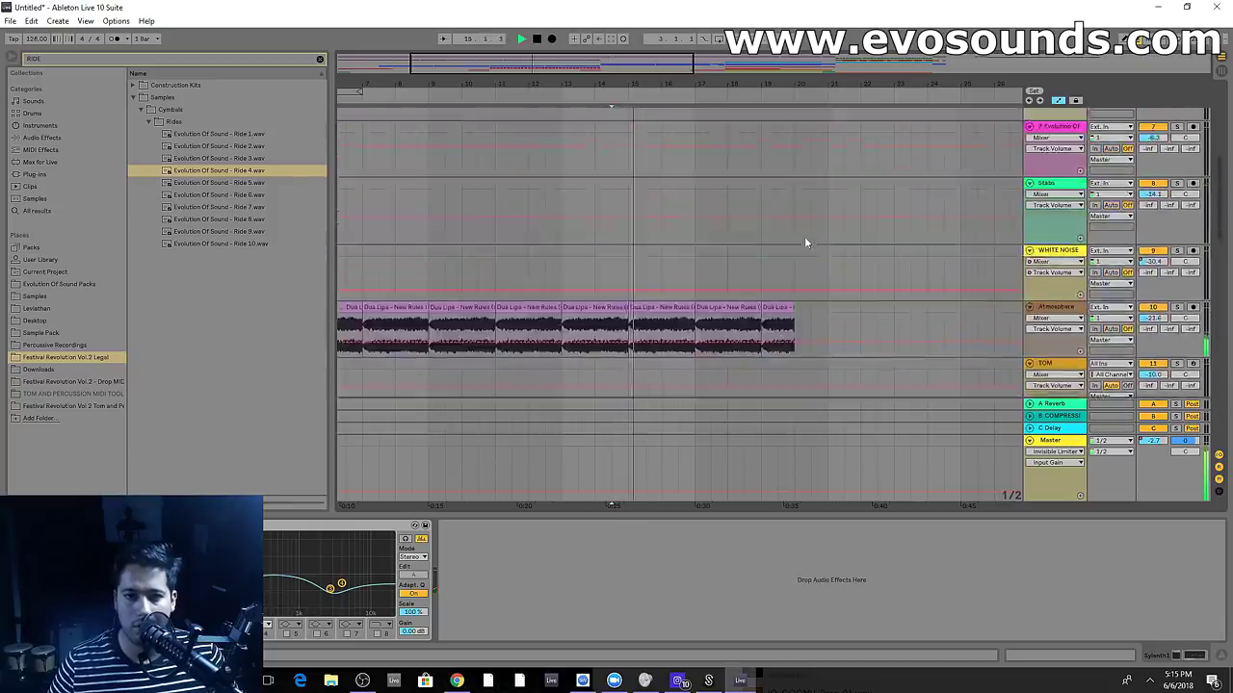
scroll(765, 268, down, 8)
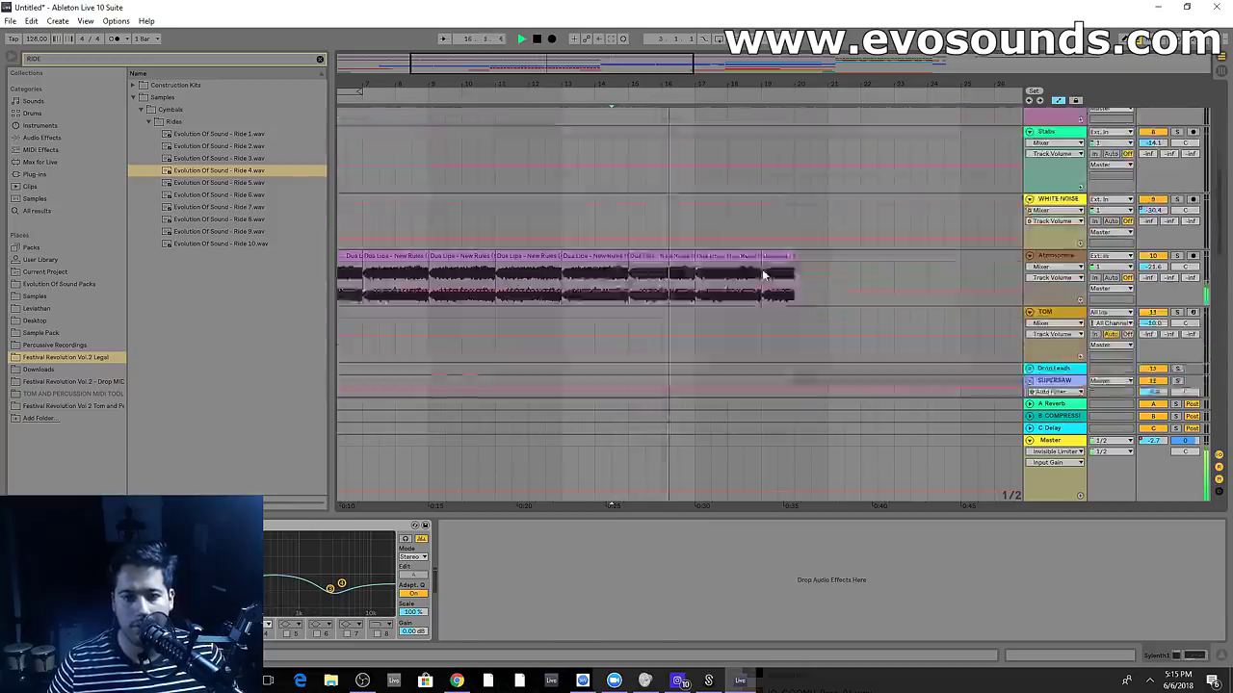
click(788, 201)
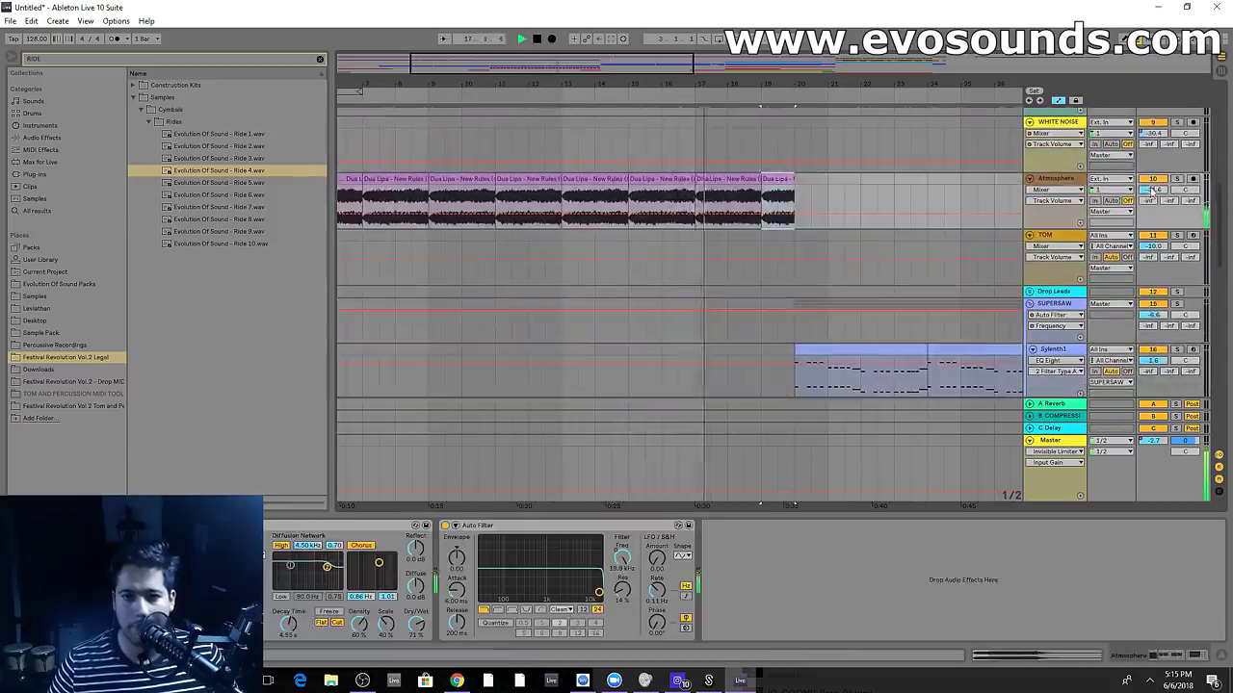
scroll(894, 285, down, 2)
scroll(902, 294, down, 5)
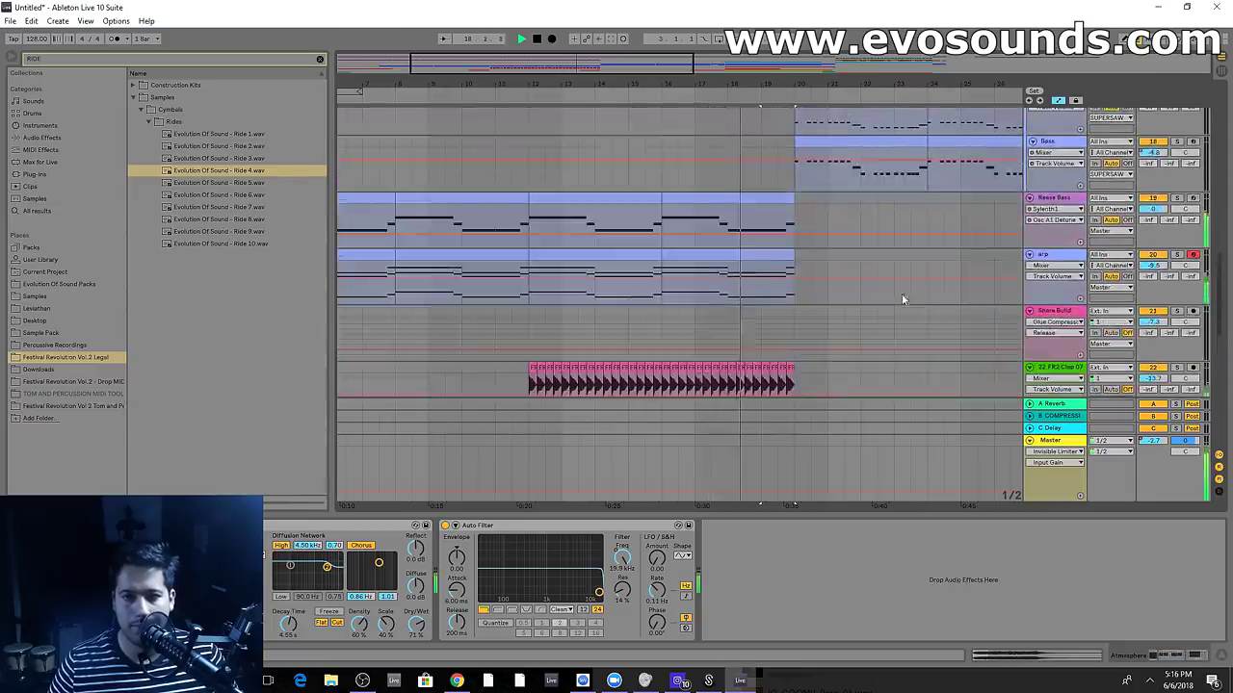
scroll(863, 280, down, 4)
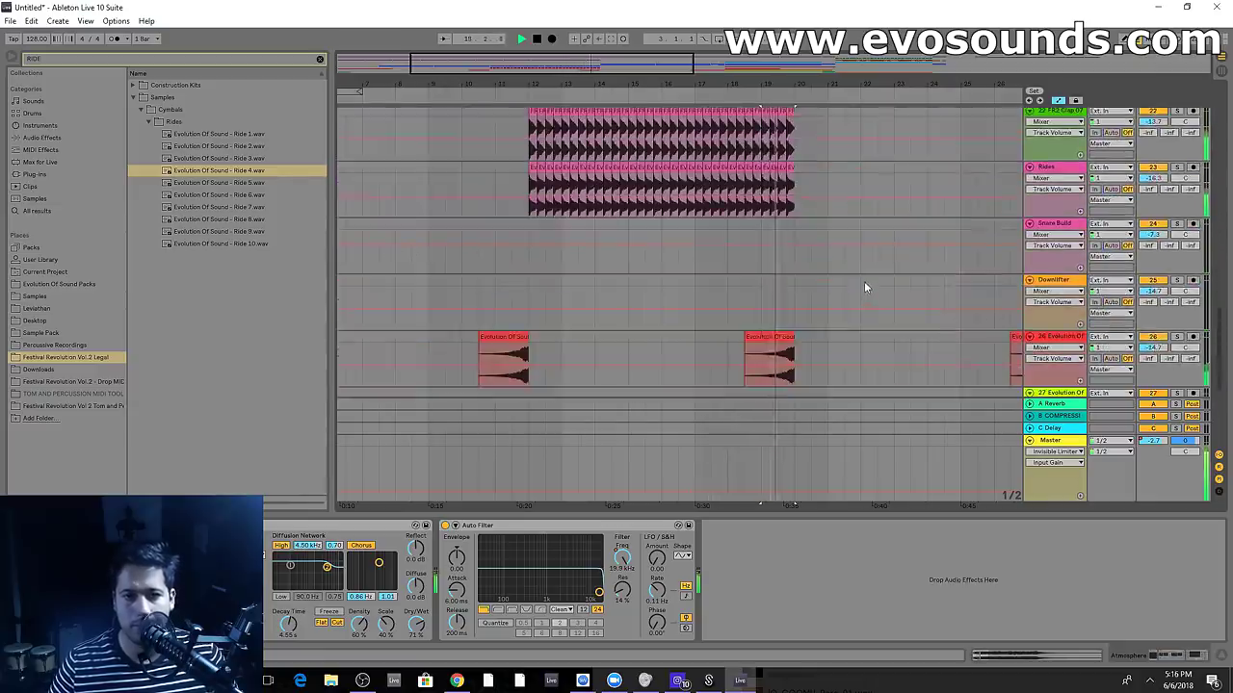
scroll(857, 275, up, 1)
scroll(863, 262, up, 5)
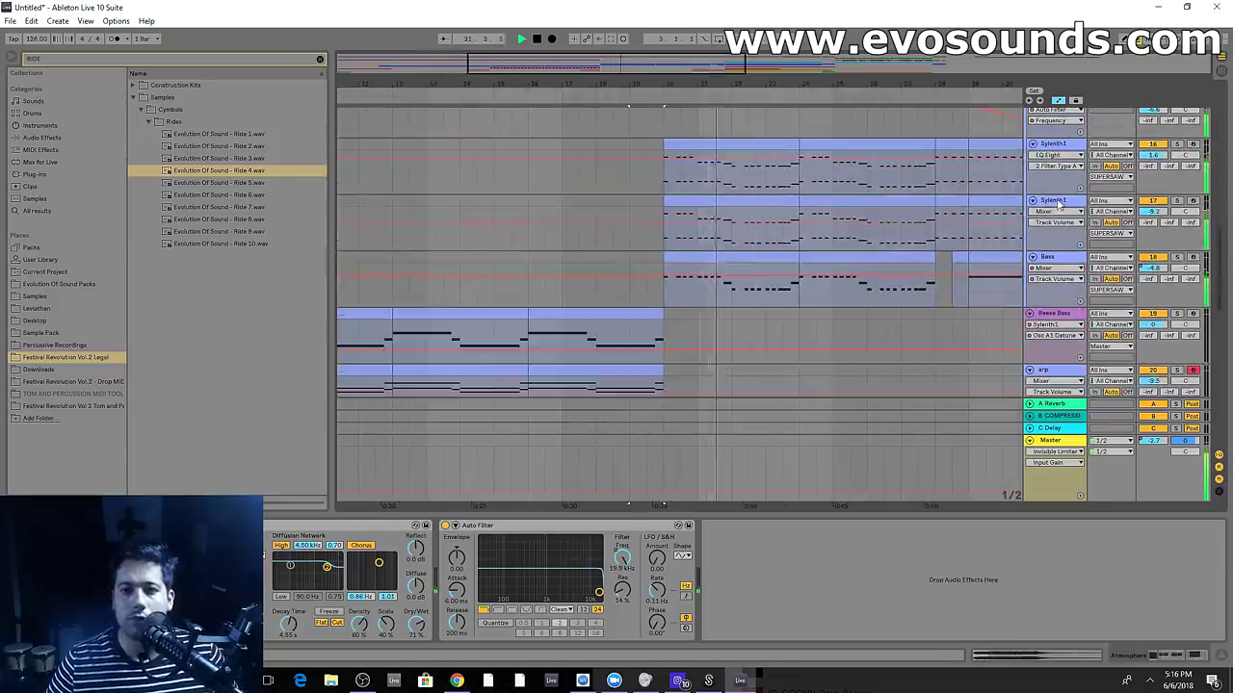
Solo the SUPERSAW group to hear it alone
click(1059, 203)
scroll(1059, 203, up, 2)
click(1055, 177)
click(1177, 176)
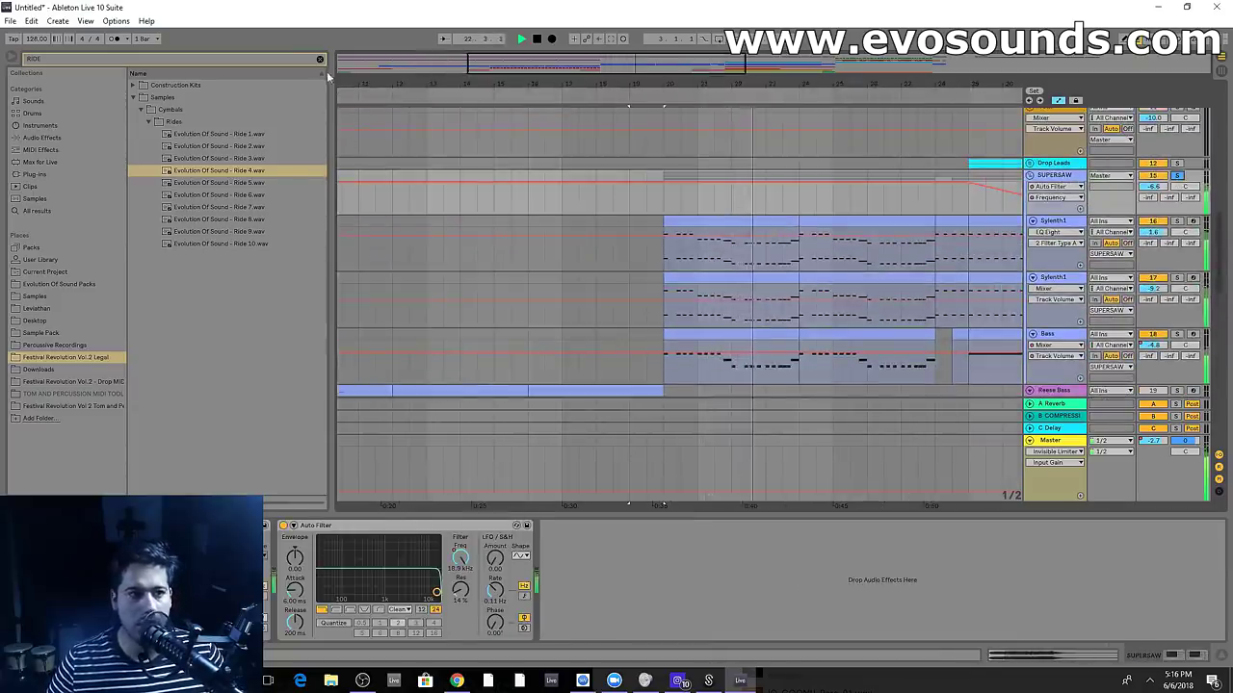
Try CamelCrusher with the British Clean patch on the SUPERSAW group and remove the plug-in
click(35, 174)
click(83, 54)
text(CAMEL)
double_click(173, 102)
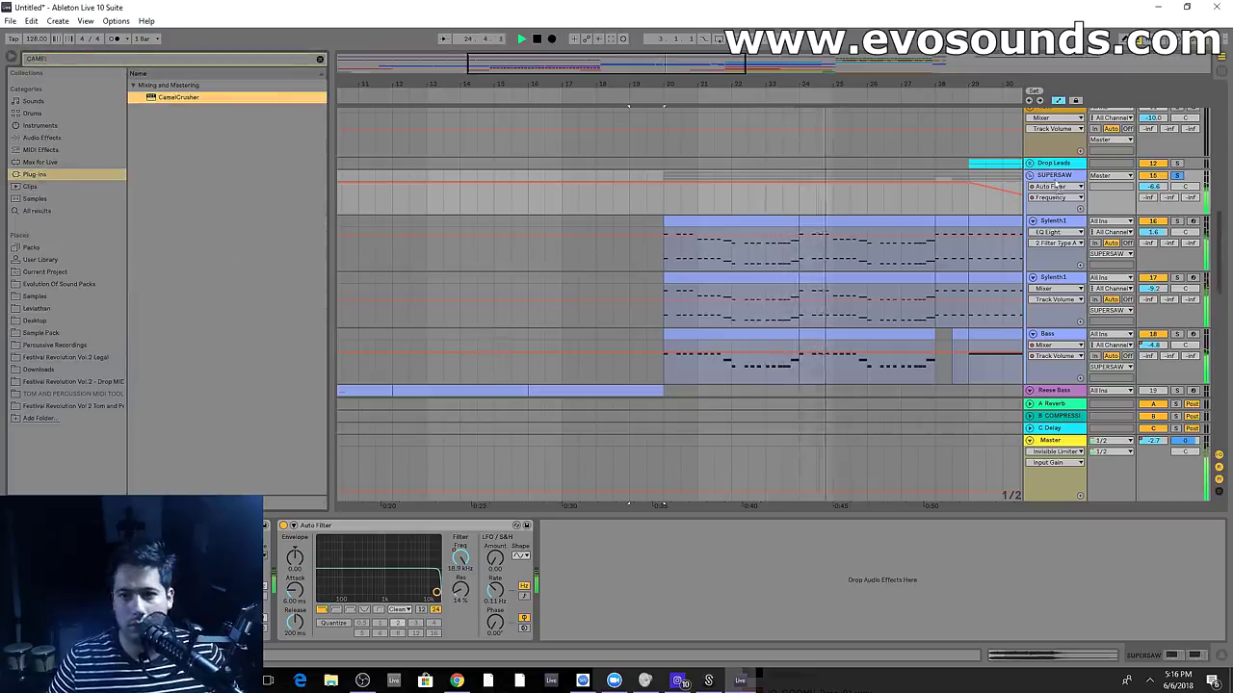
click(378, 377)
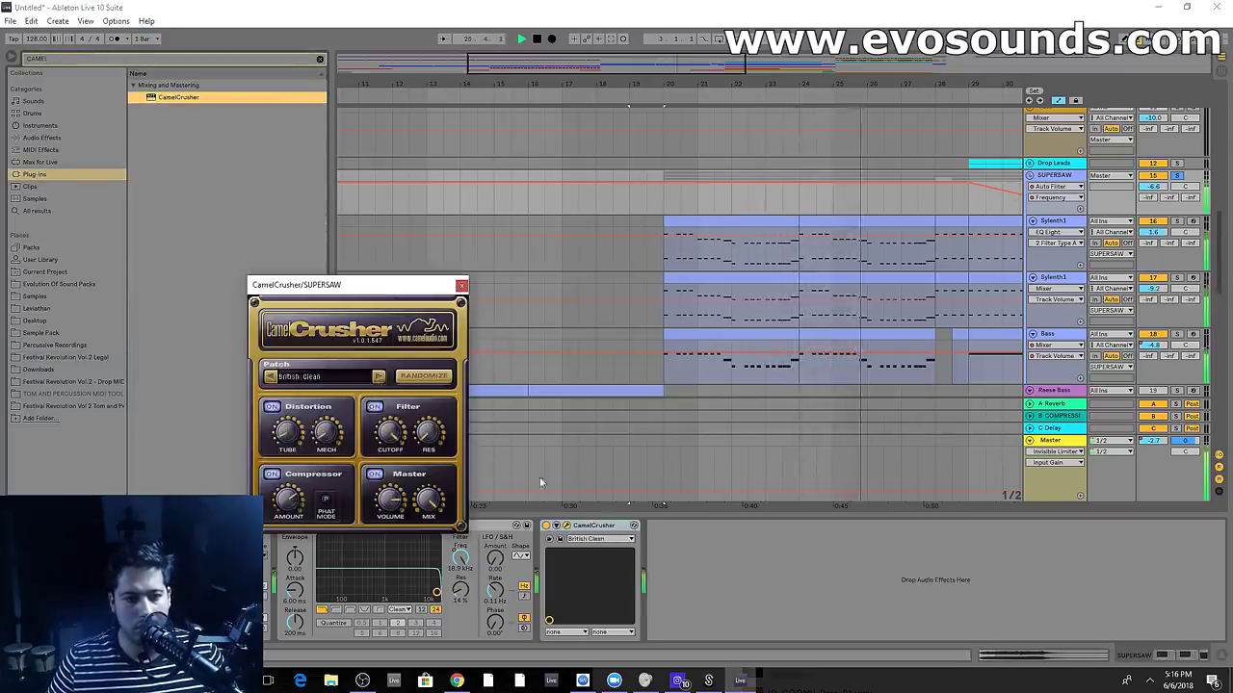
click(592, 527)
key(Delete)
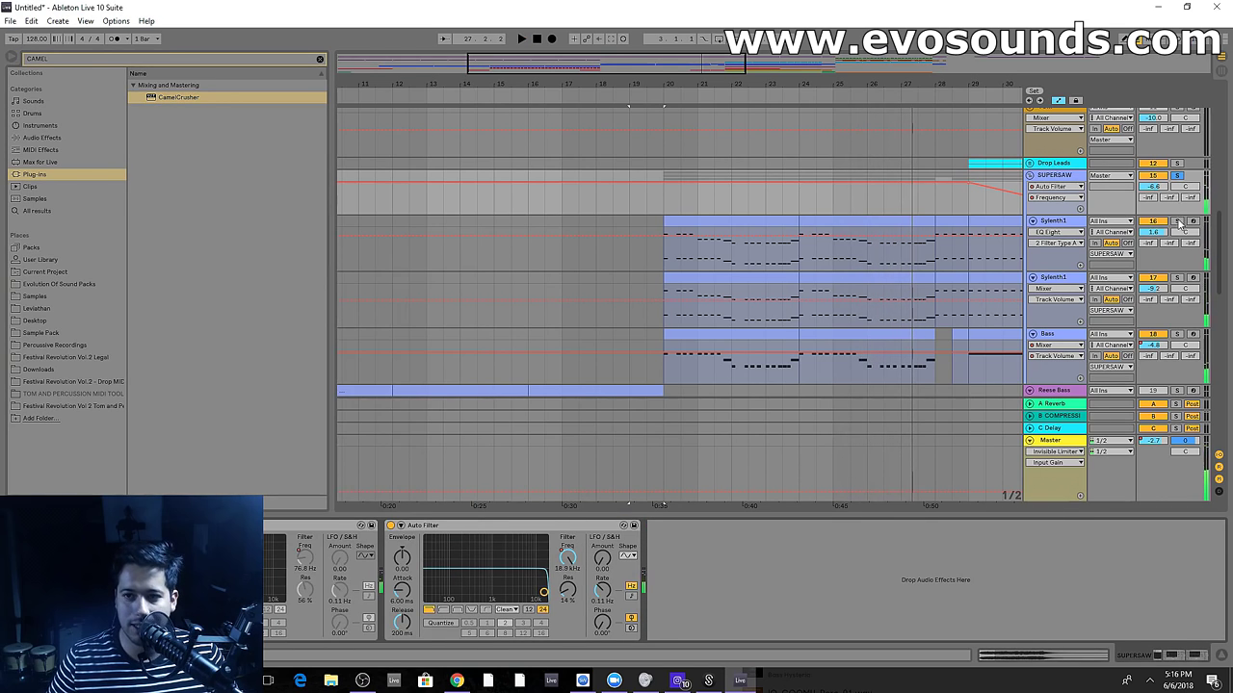
Solo the first Sylenth1 track in the SUPERSAW group and play it from bar 20
click(737, 248)
click(703, 223)
key(space)
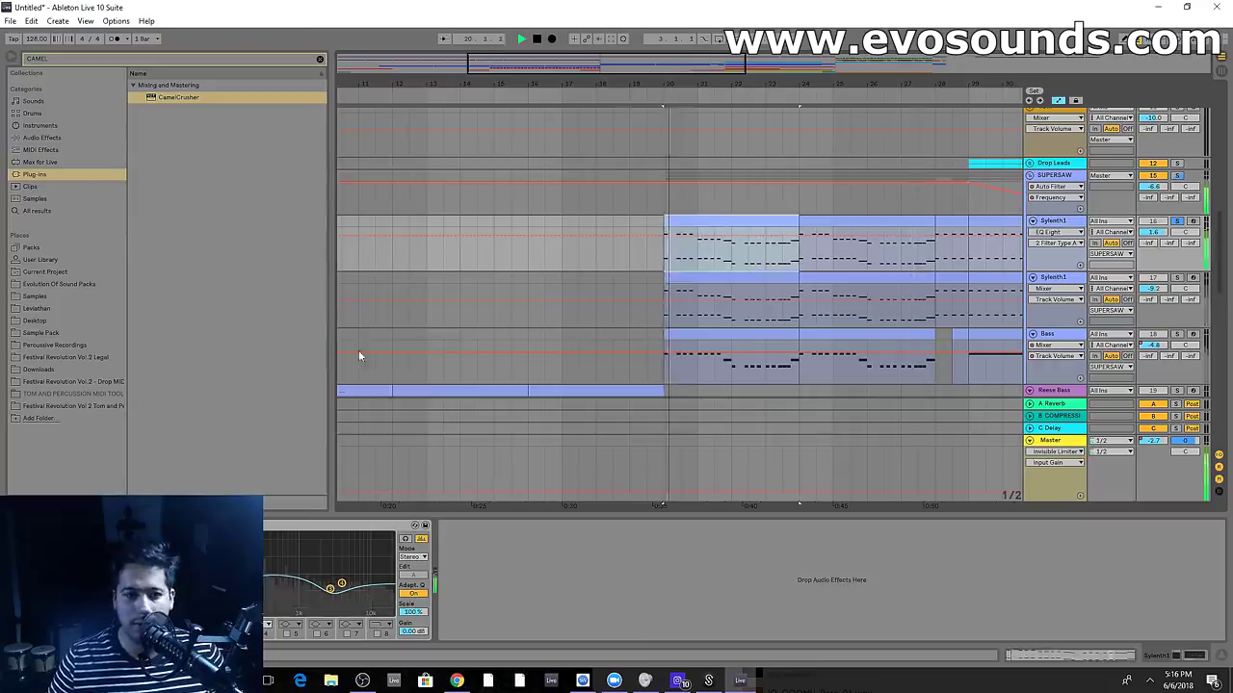
Set the second Sylenth1 track's synth Main Volume to 3.682, clear the solos, and replay the mix from about bar 16.5
click(1192, 279)
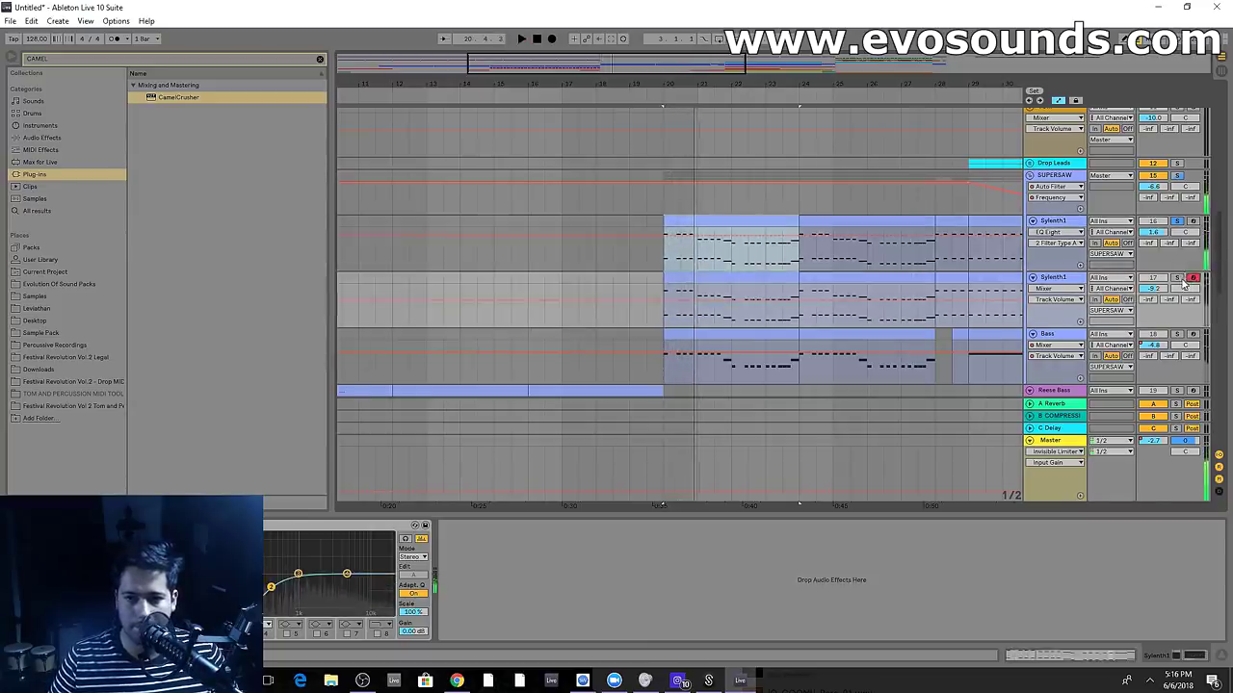
key(space)
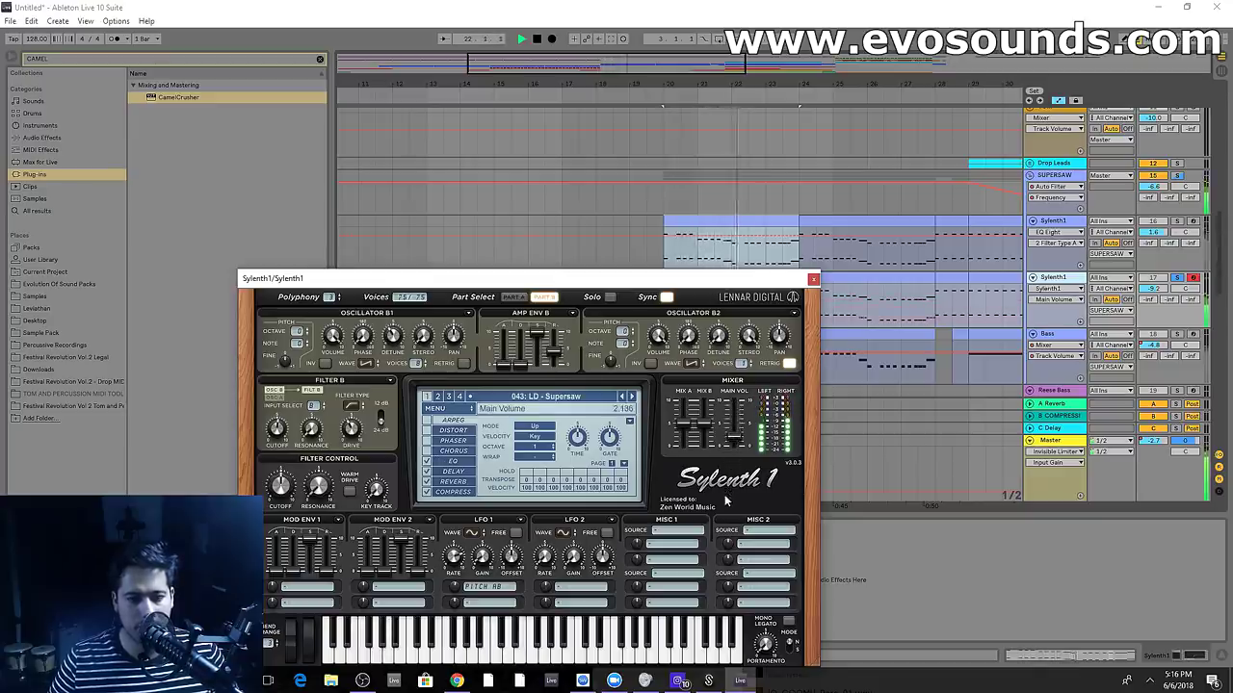
click(1178, 176)
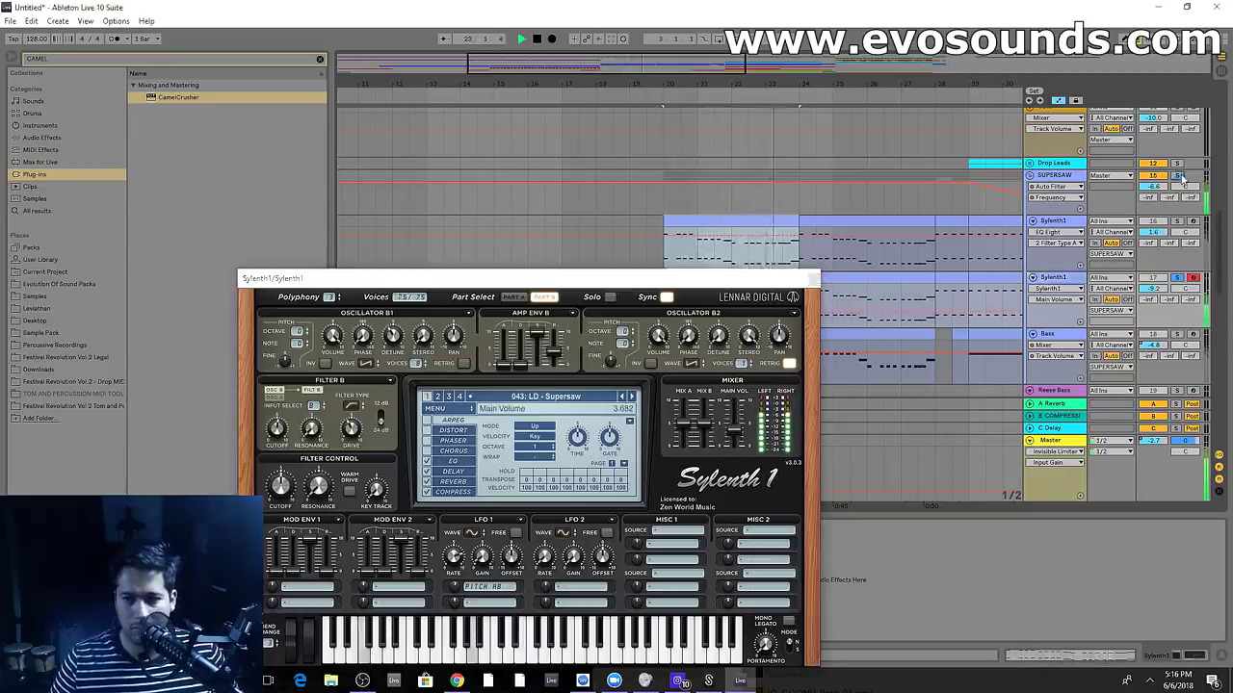
click(810, 278)
click(546, 195)
key(space)
key(space)
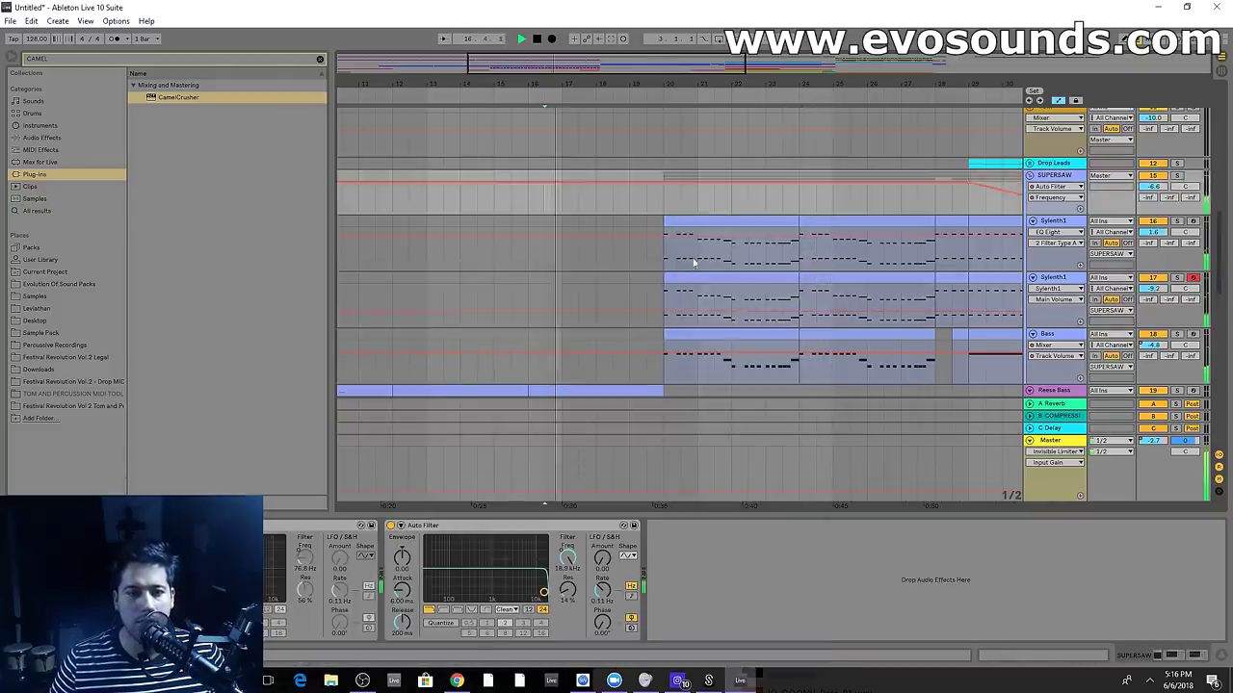
Delete the Bass track's volume automation and set the track volume to -8.5 dB
scroll(699, 260, down, 2)
click(1053, 228)
click(1055, 244)
right_click(1159, 255)
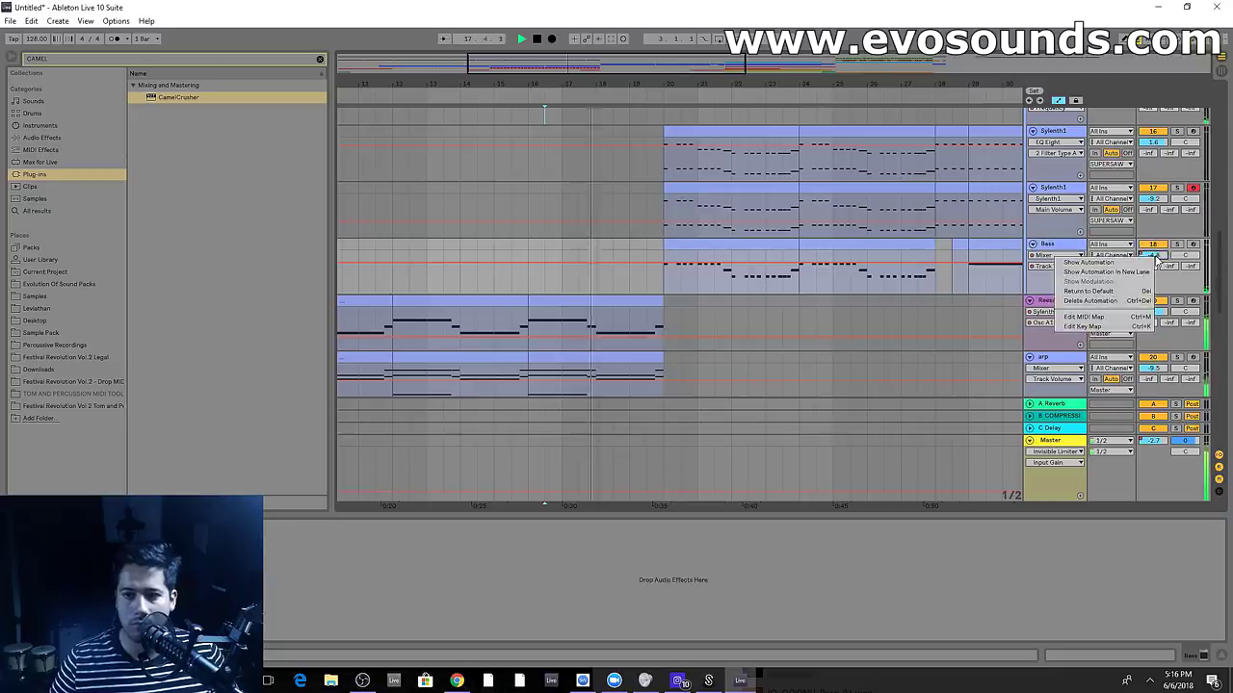
click(1118, 299)
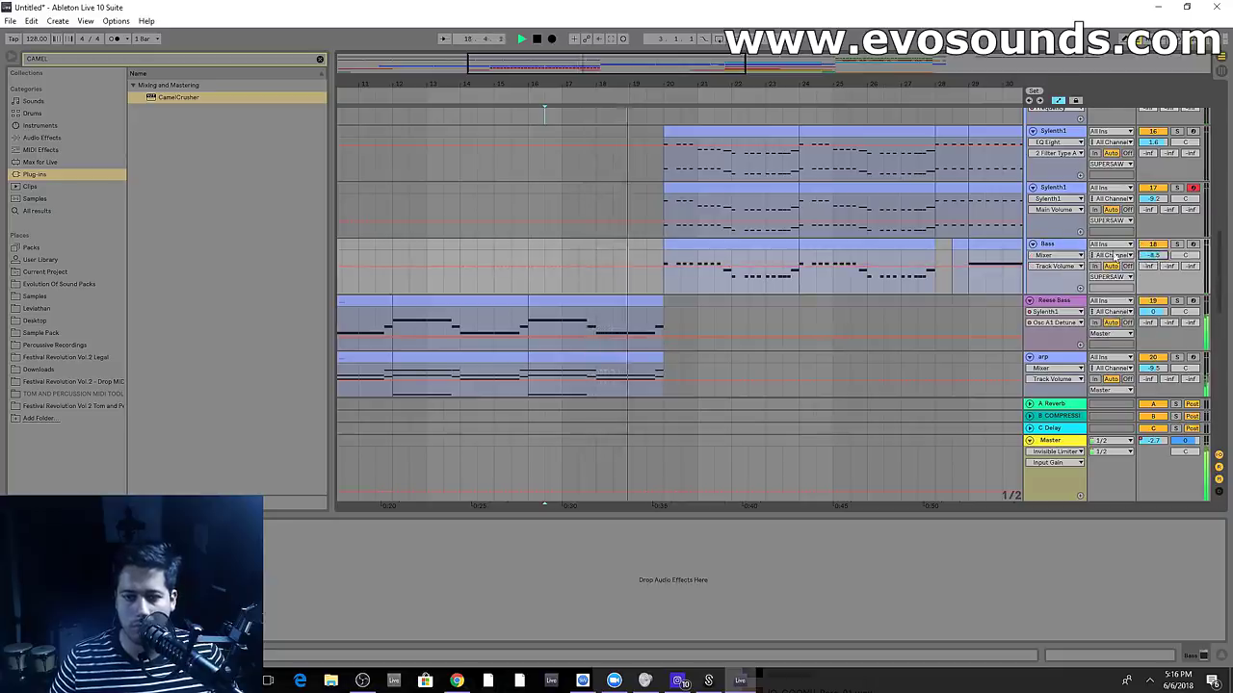
Add EQ Eight to the Bass track
click(319, 58)
click(42, 137)
text(EQ)
double_click(165, 98)
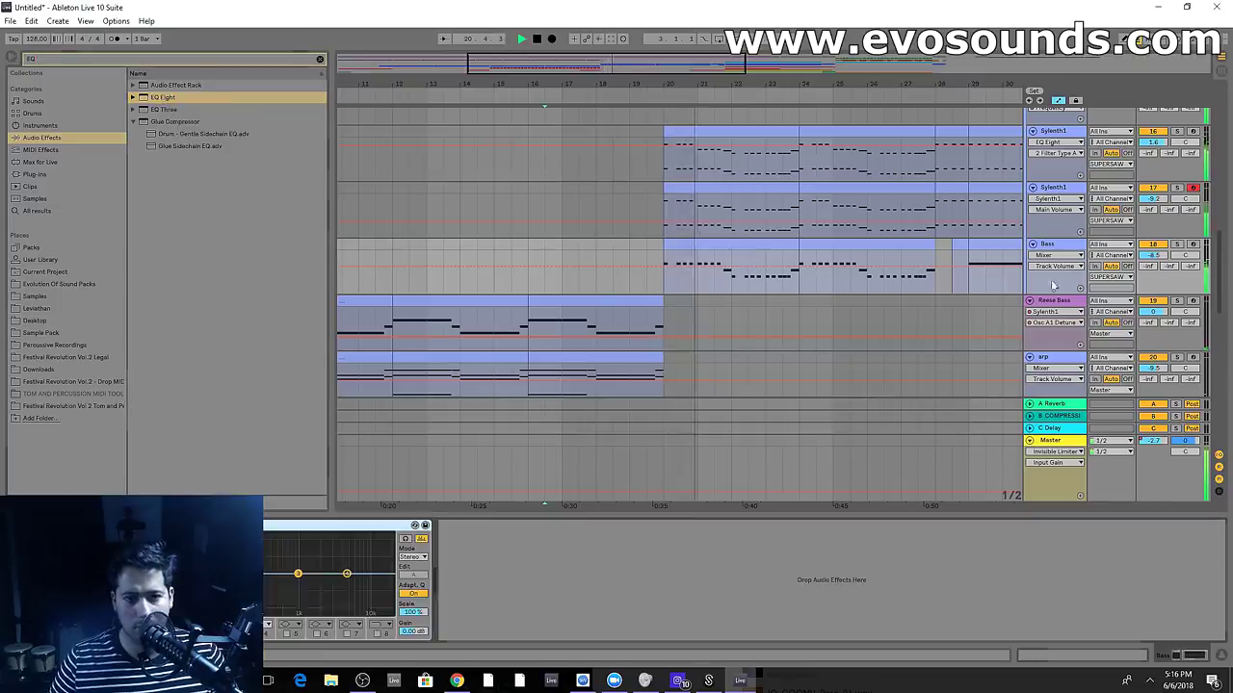
Solo the Bass track, examine the Part A and Part B oscillator settings in its Sylenth1, and unsolo it
click(1177, 244)
key(space)
click(36, 526)
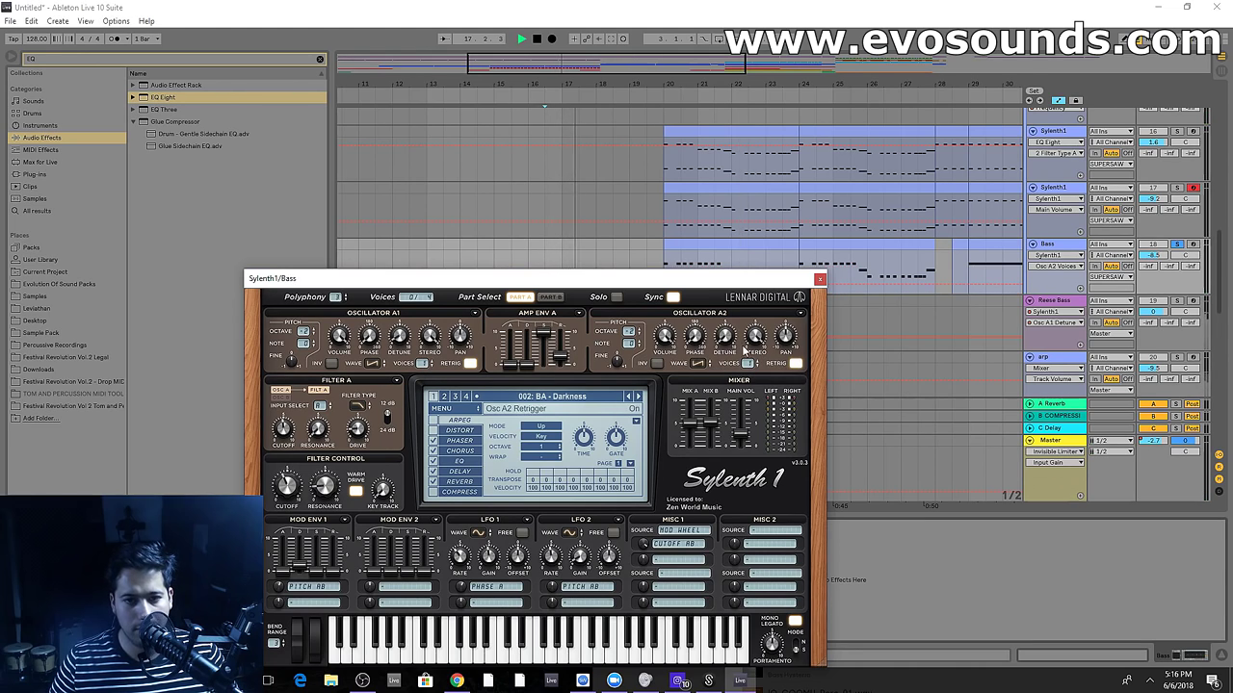
click(549, 297)
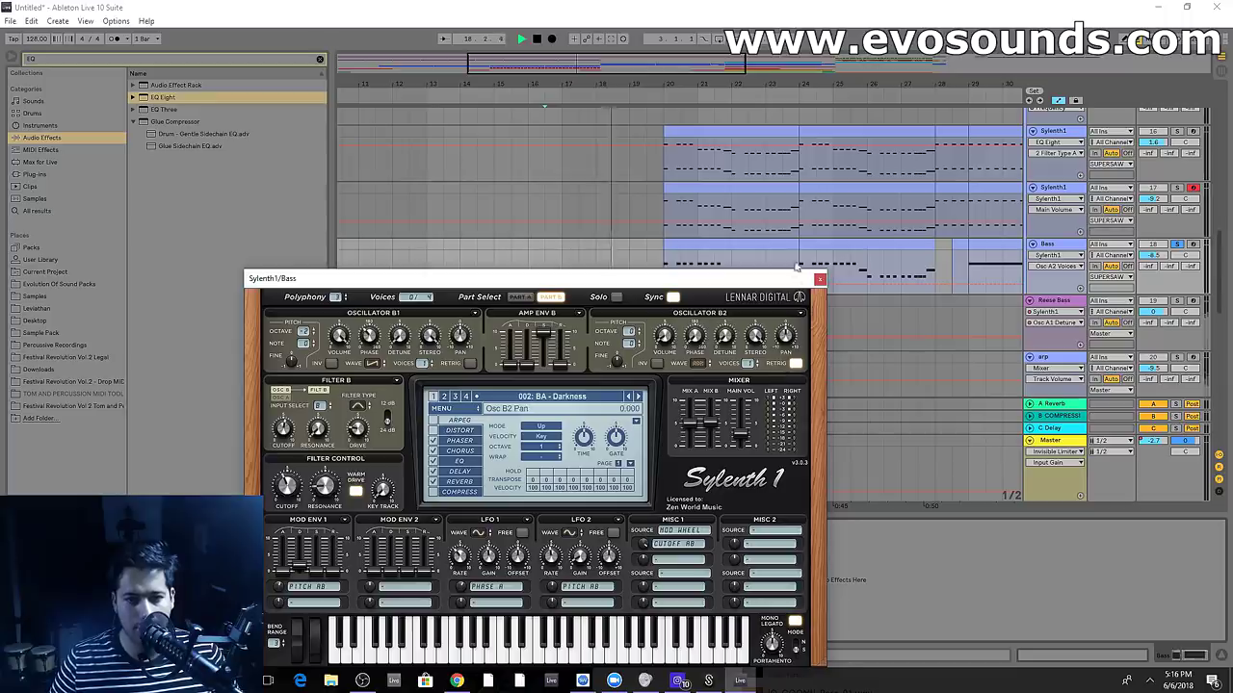
click(721, 248)
click(807, 281)
click(1178, 244)
Play the full mix from bar 18 to check the transition at bar 20
key(space)
key(space)
click(596, 278)
key(space)
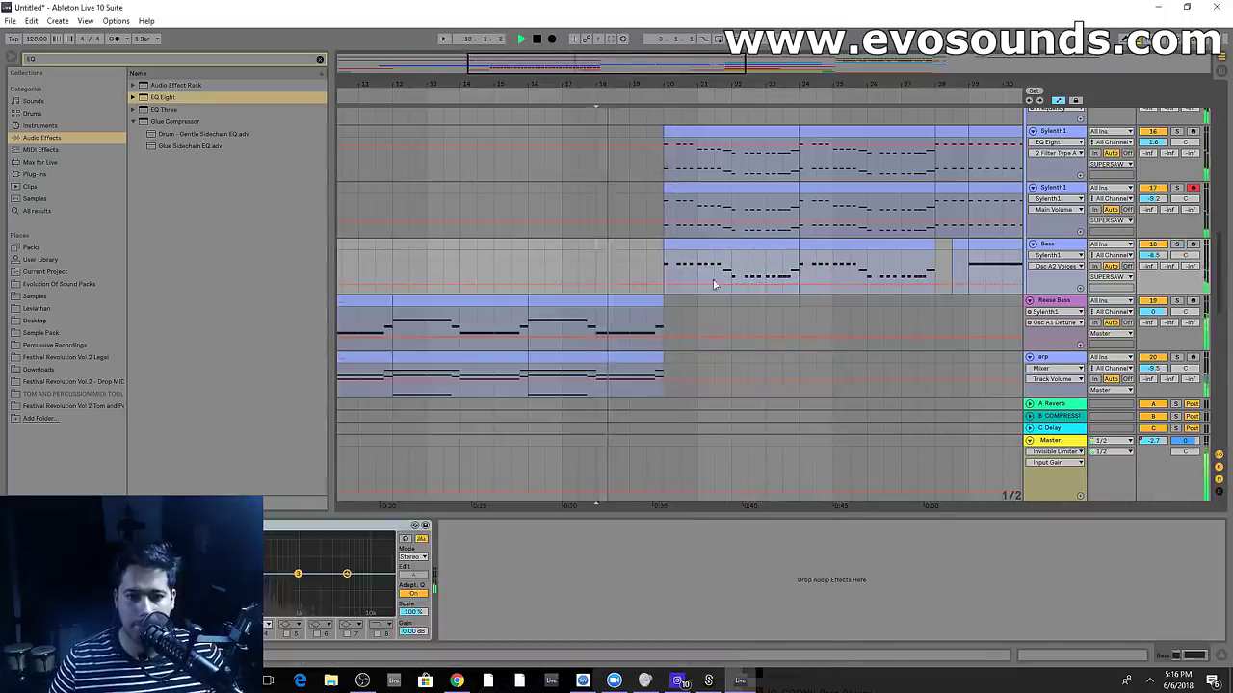
End the Reese Bass and arp clips at bar 19 and delete the clap and ride clips between bars 19 and 20
drag(662, 301, 629, 302)
drag(663, 357, 630, 357)
scroll(631, 358, down, 5)
drag(663, 216, 641, 346)
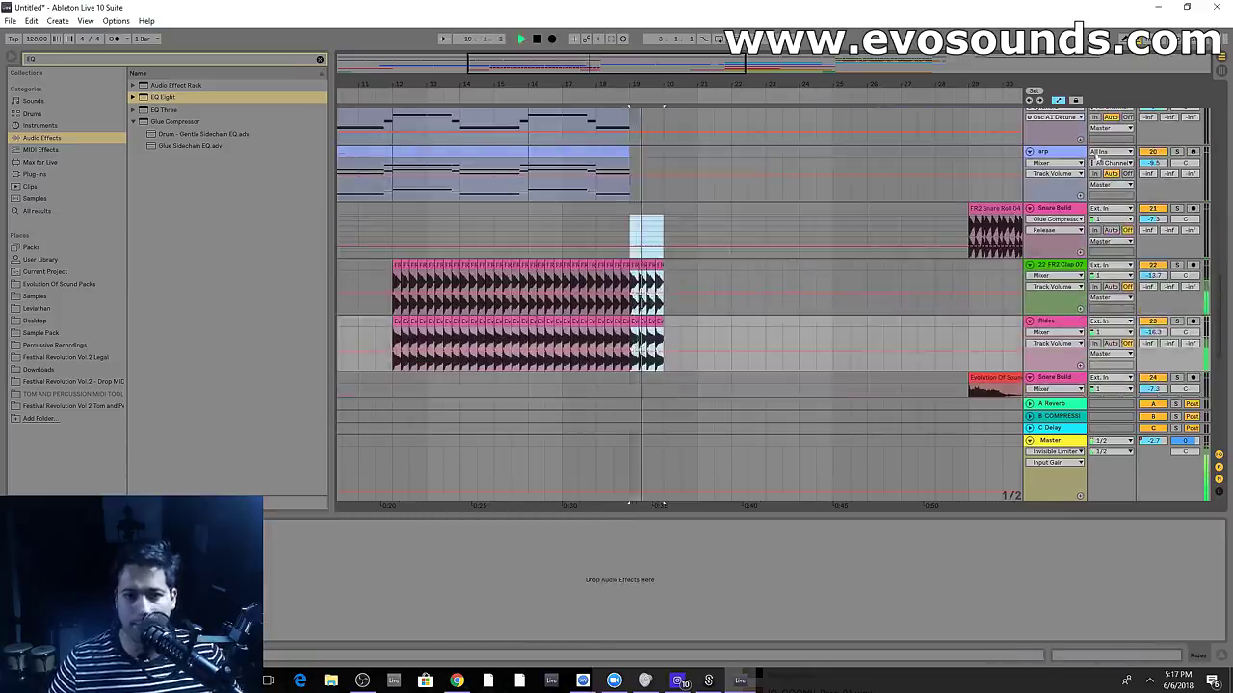
key(a)
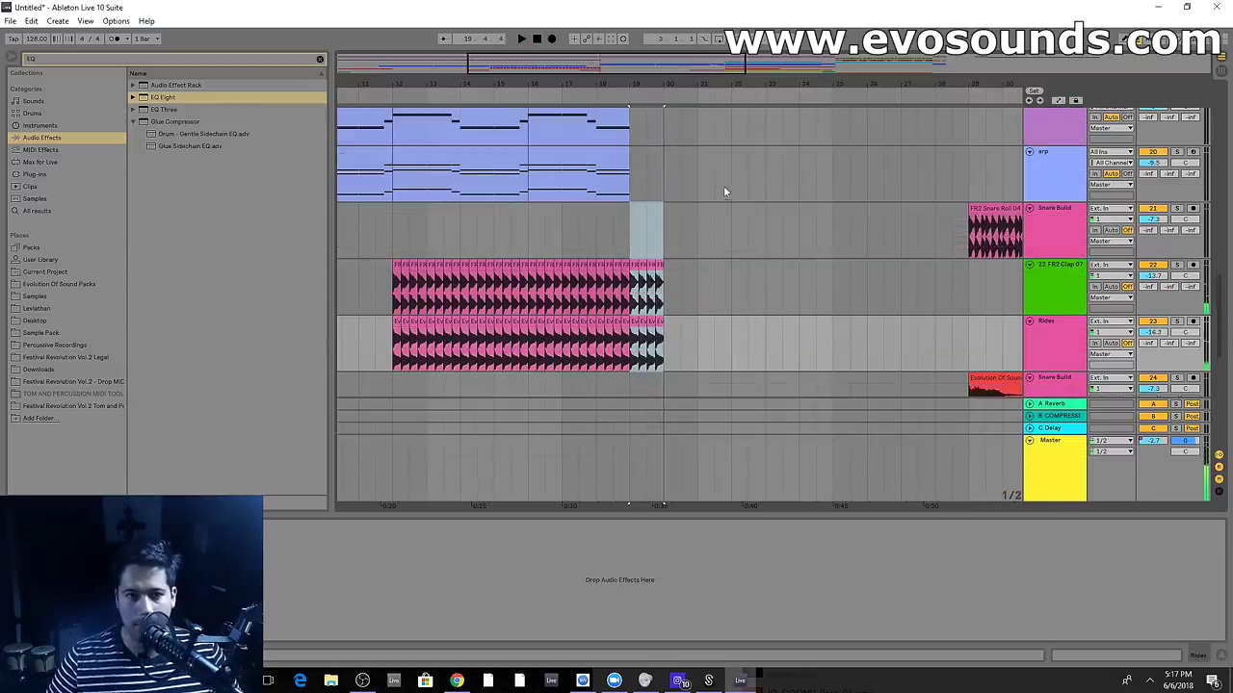
drag(633, 239, 663, 333)
key(space)
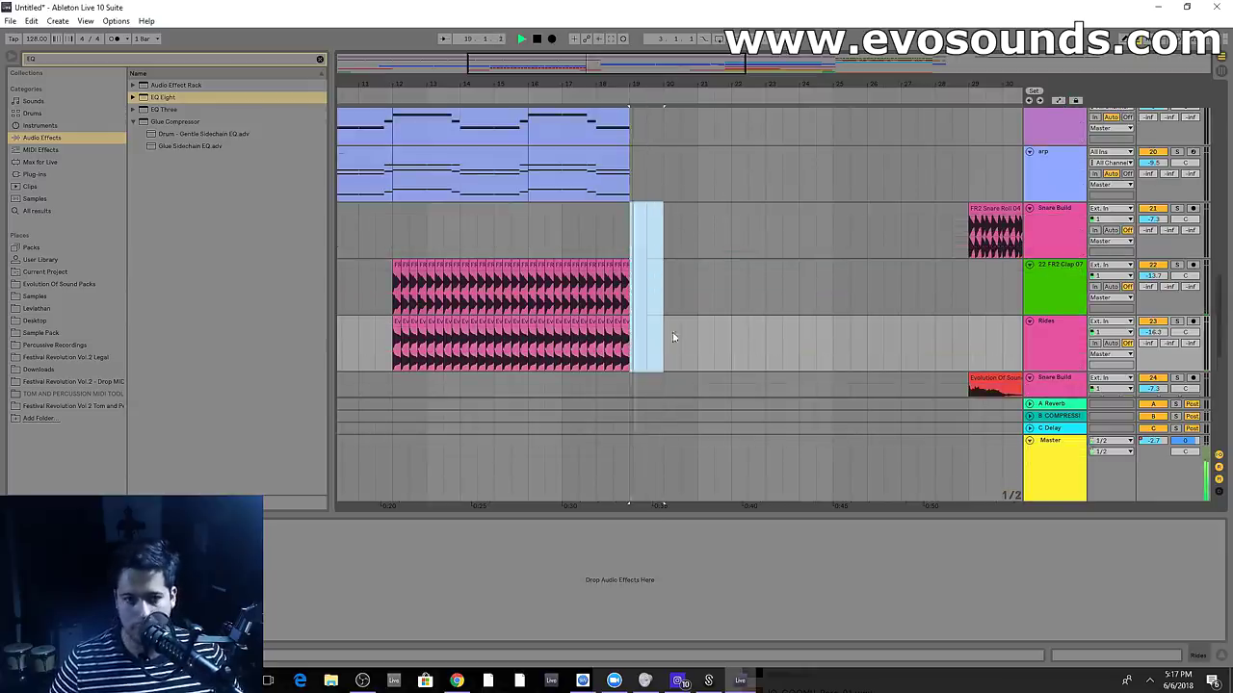
scroll(653, 323, down, 3)
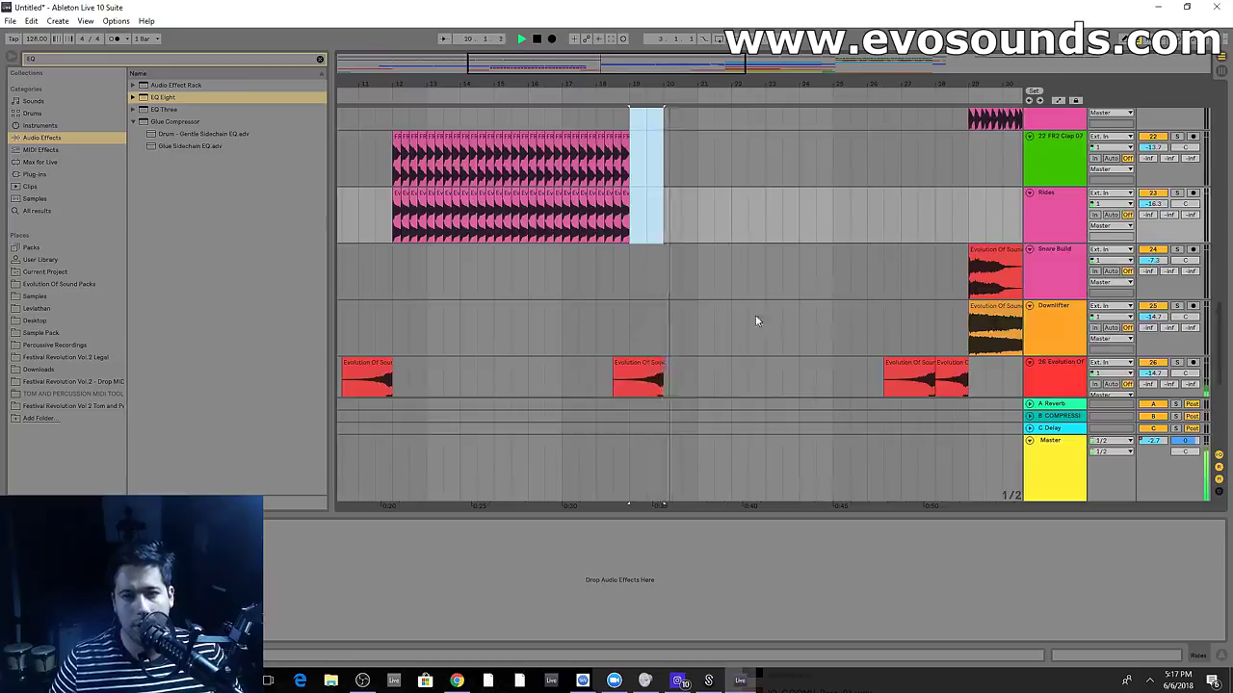
Play the mix from about bar 14 and delete the Atmosphere clip between bars 19 and 20
scroll(643, 322, up, 5)
key(space)
click(471, 224)
key(space)
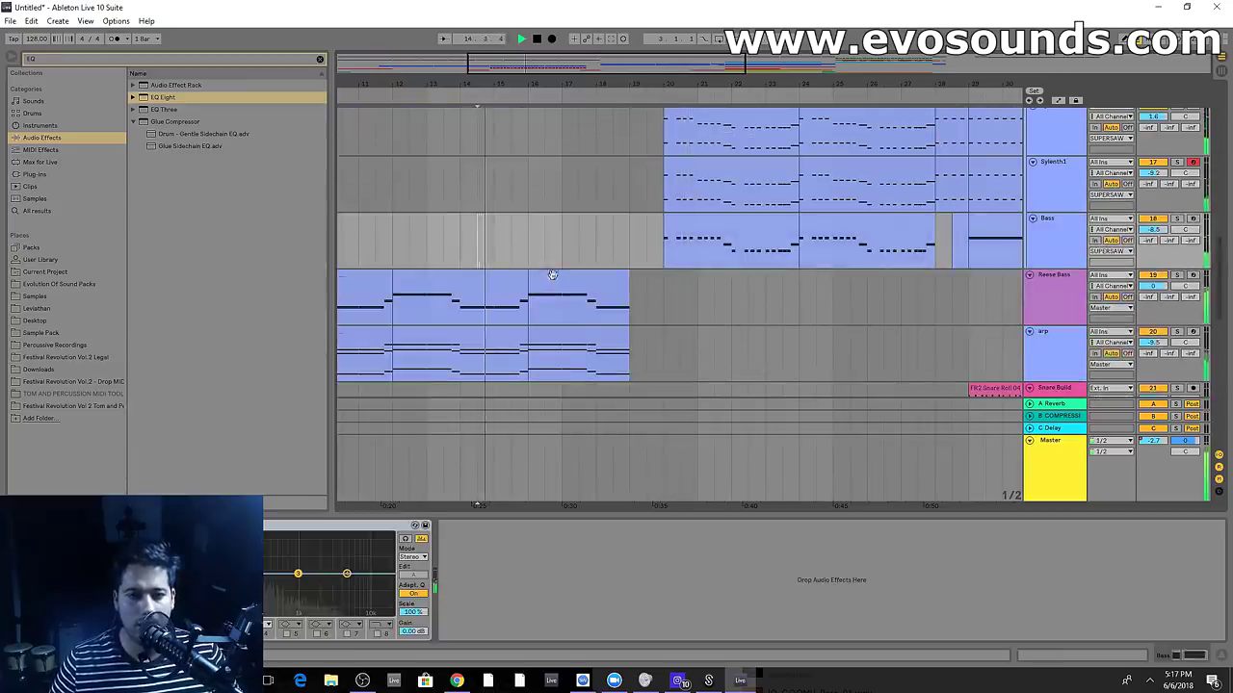
scroll(553, 276, down, 5)
key(ctrl+alt+l)
scroll(642, 306, up, 2)
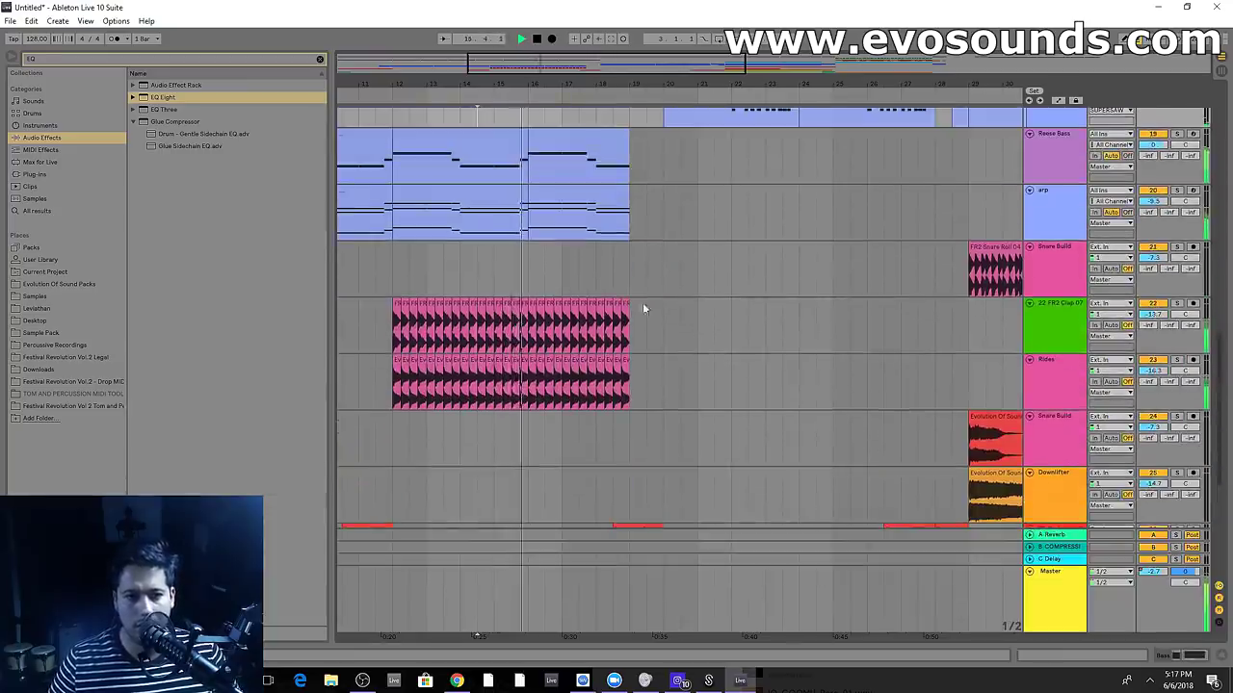
scroll(634, 327, down, 2)
scroll(634, 328, up, 10)
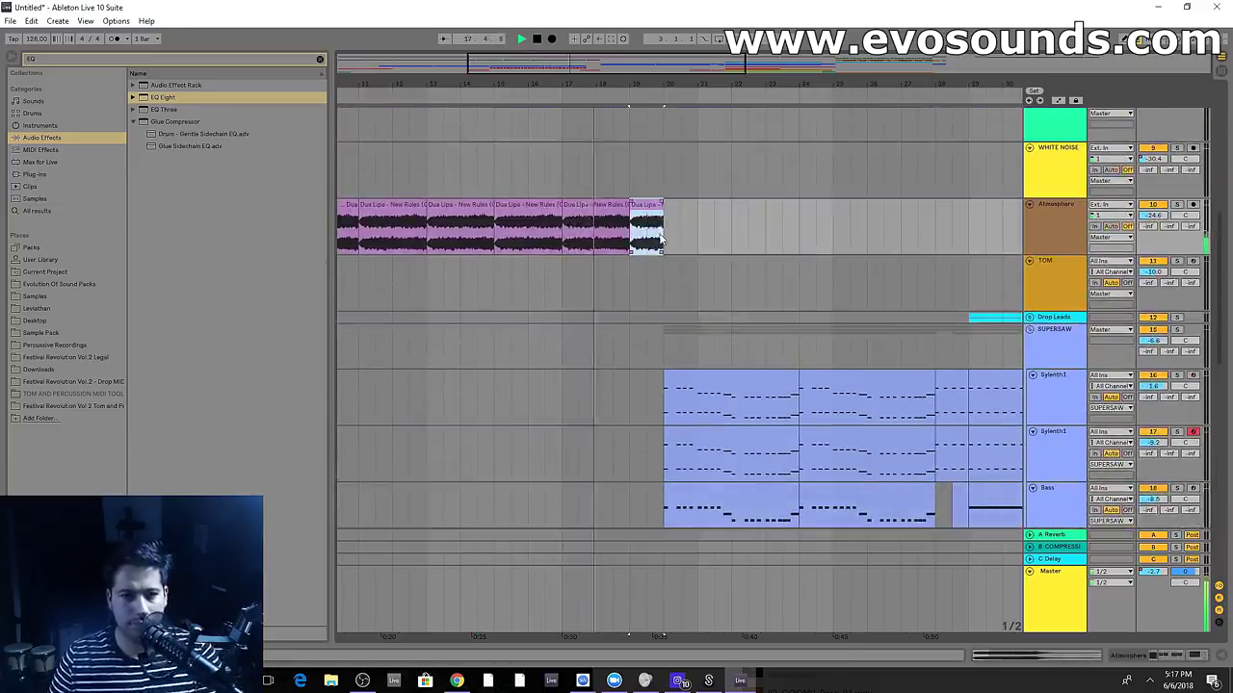
scroll(669, 242, up, 2)
key(Delete)
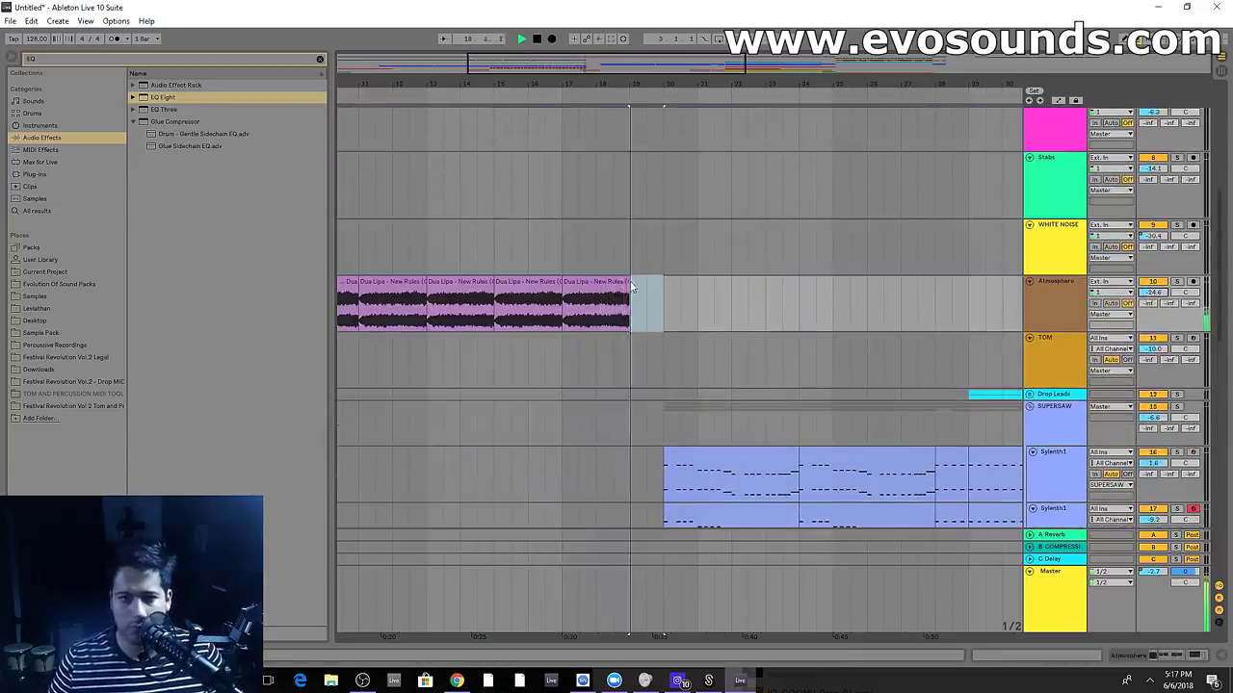
Play the transition from around bar 18, solo the Dua Lipa acapella track from bar 20 to check it, and unsolo it
scroll(679, 280, up, 8)
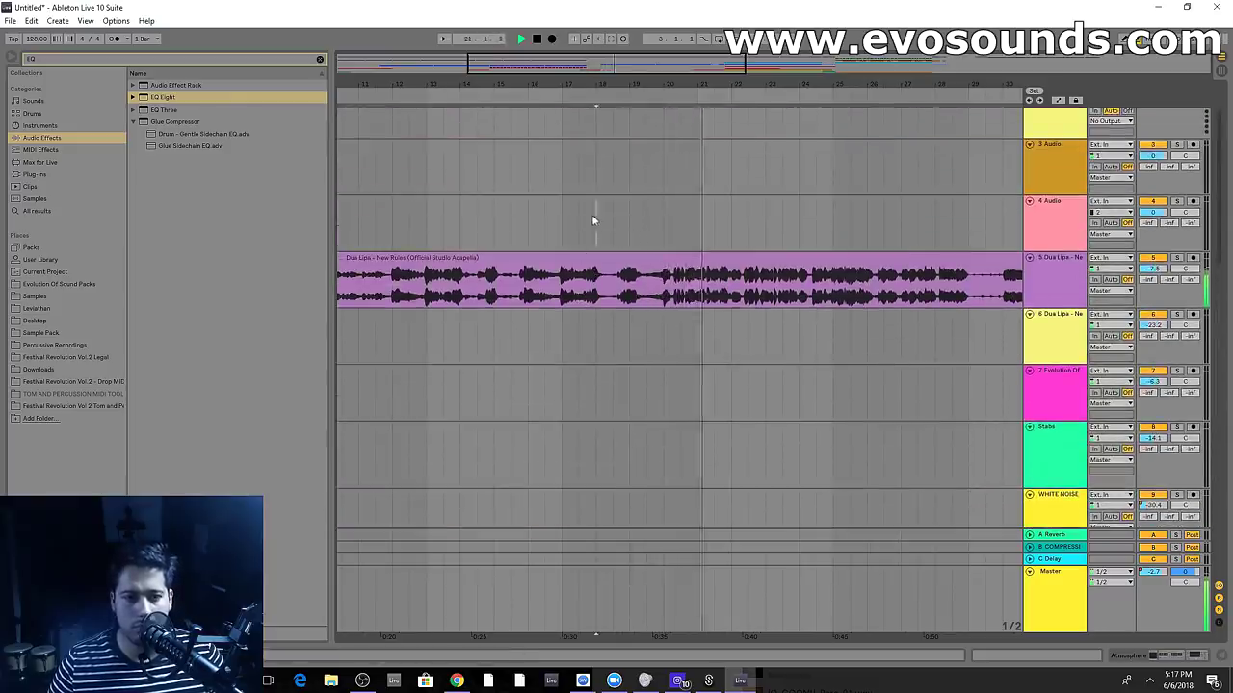
click(567, 231)
click(710, 260)
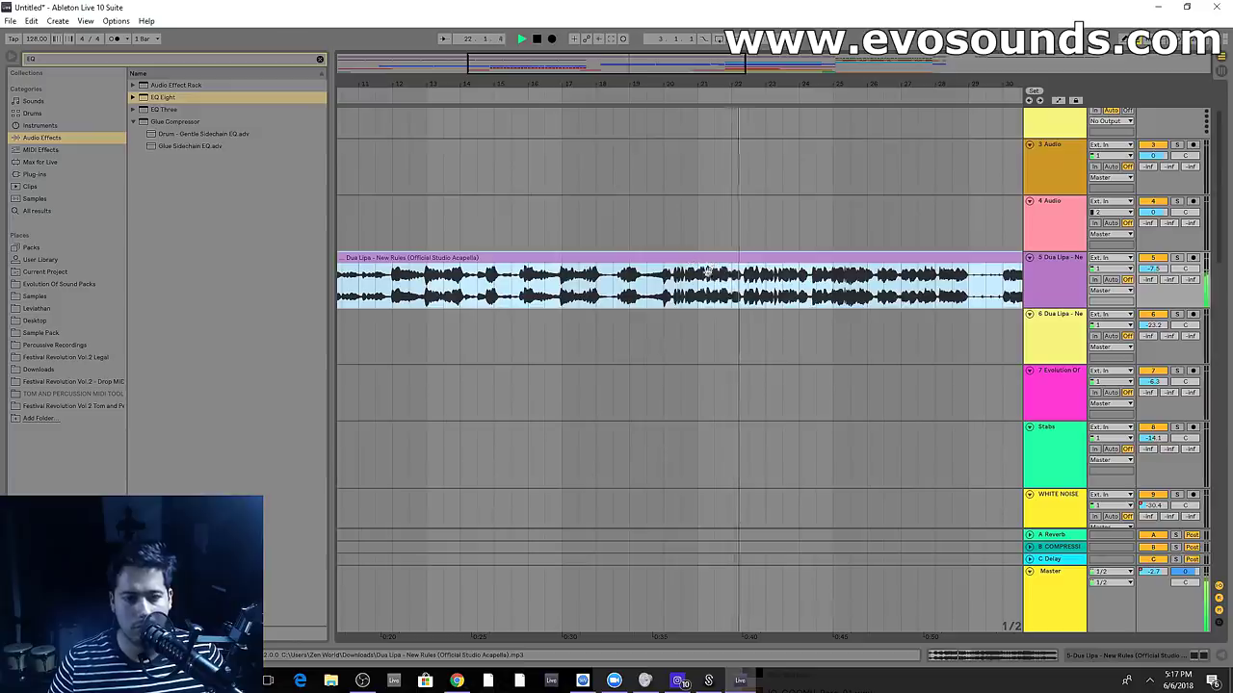
click(1065, 274)
scroll(1135, 279, down, 1)
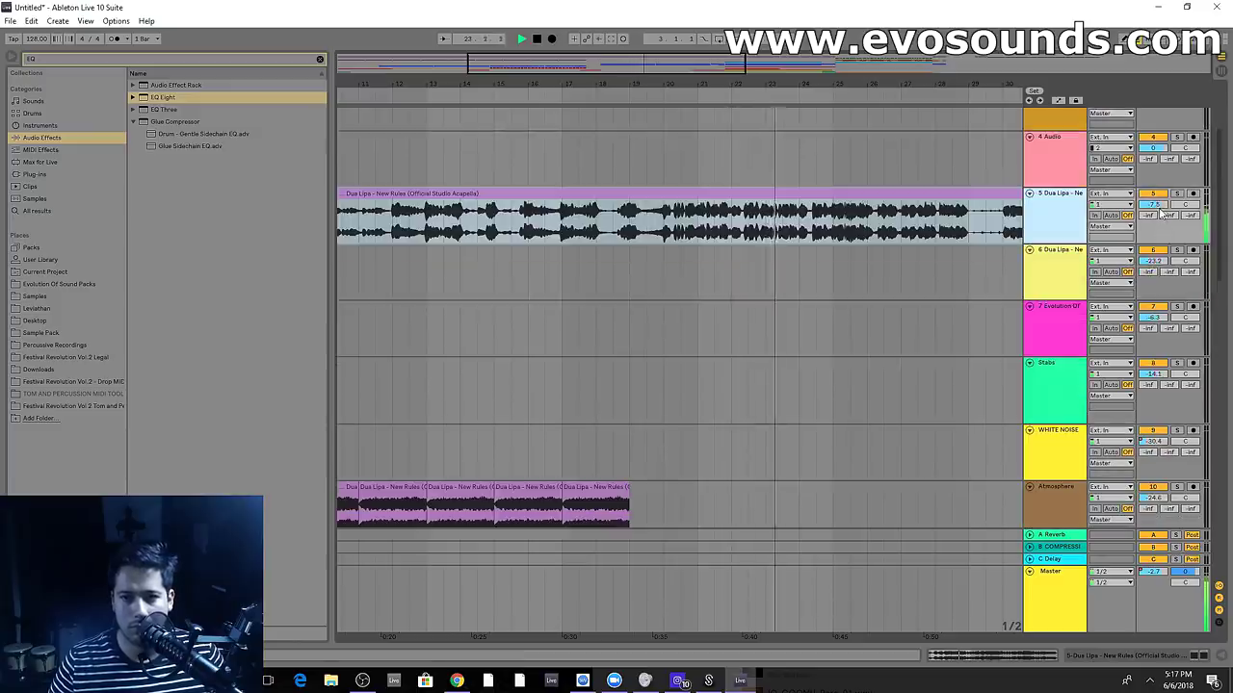
click(1177, 193)
key(space)
click(660, 236)
key(space)
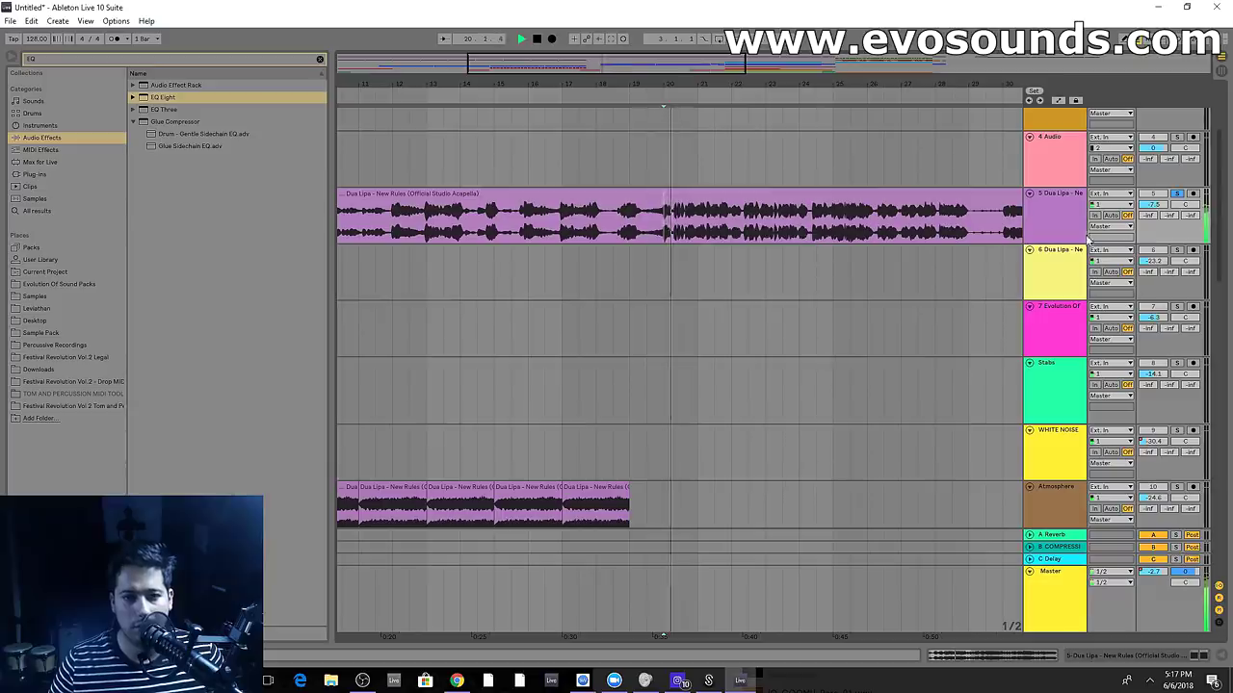
double_click(1069, 200)
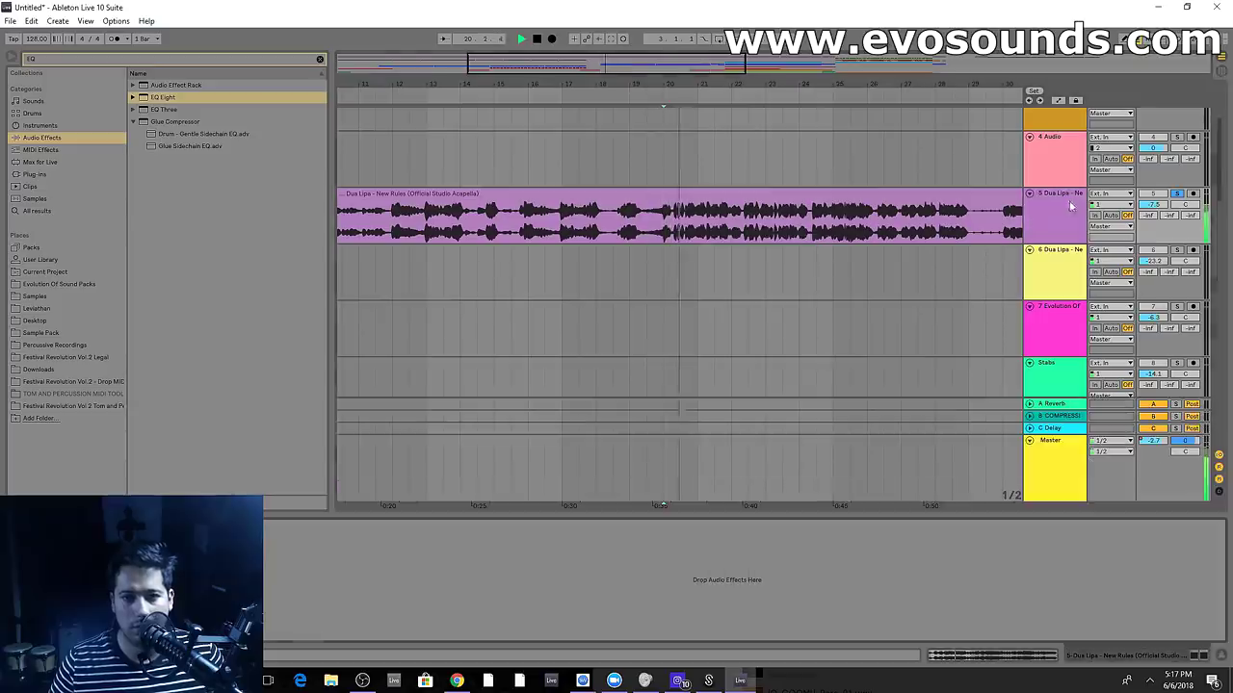
click(1177, 194)
Add a Spectrum analyzer to the acapella track and examine the vocal's peak frequencies in its enlarged display
click(321, 59)
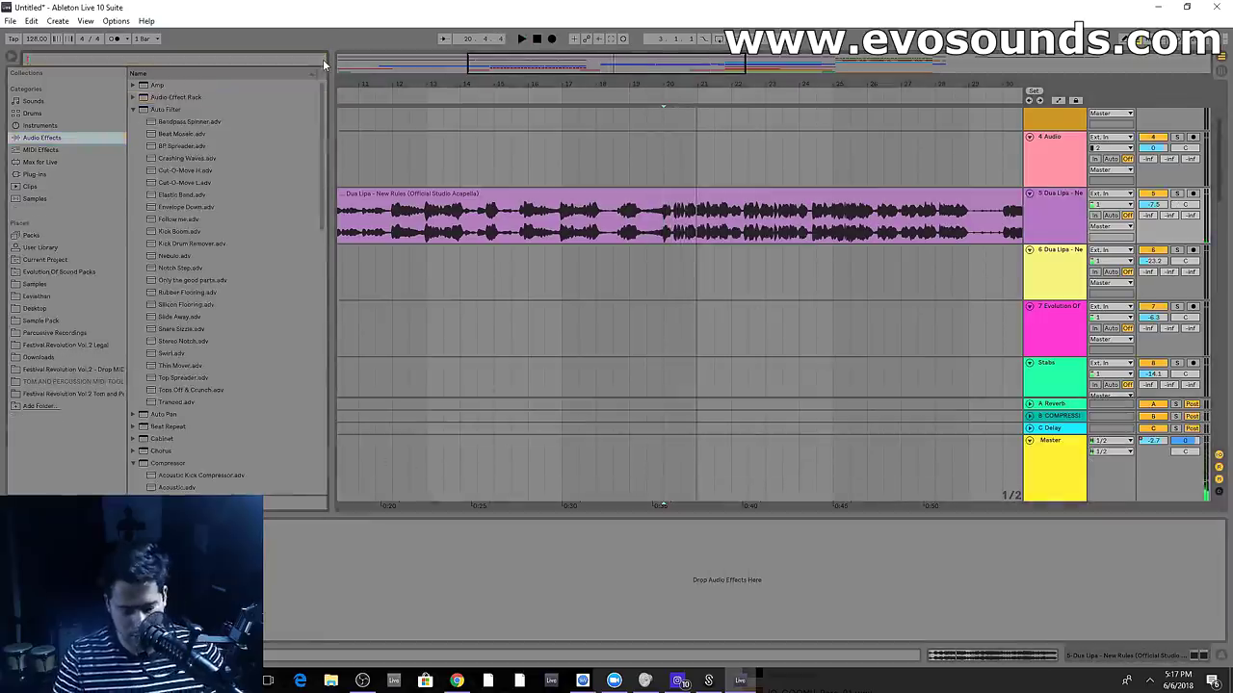
text(SPEC)
drag(171, 85, 352, 555)
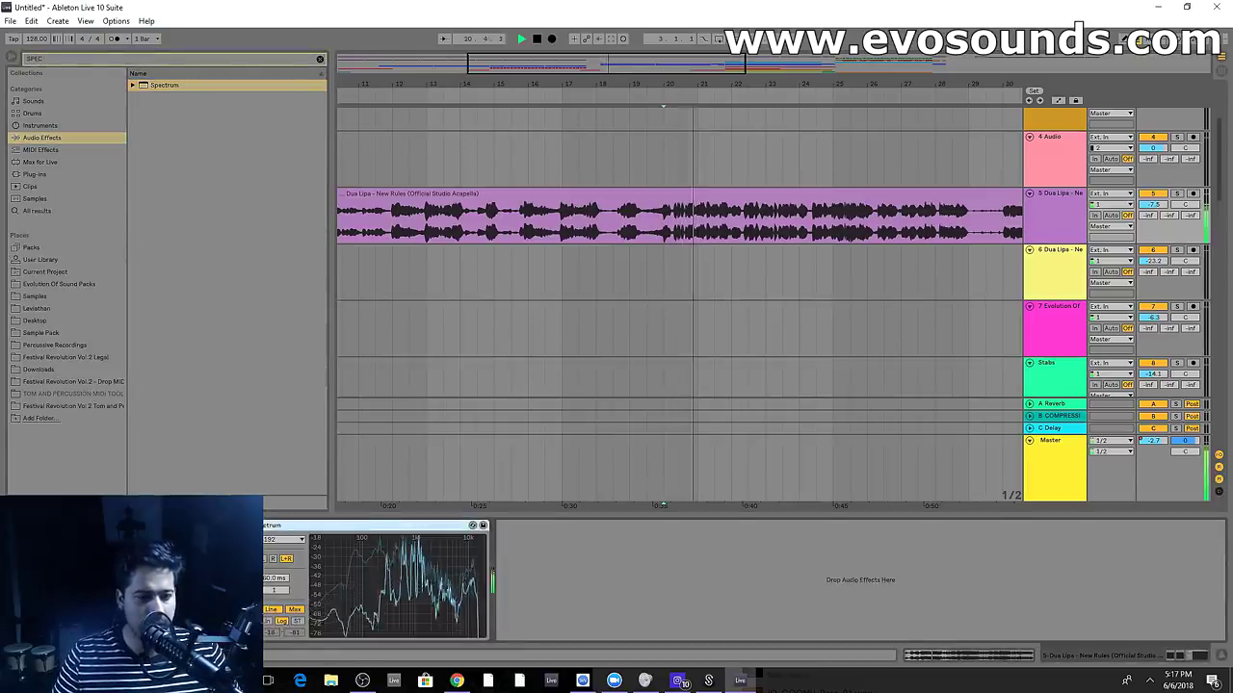
click(278, 526)
drag(511, 435, 767, 114)
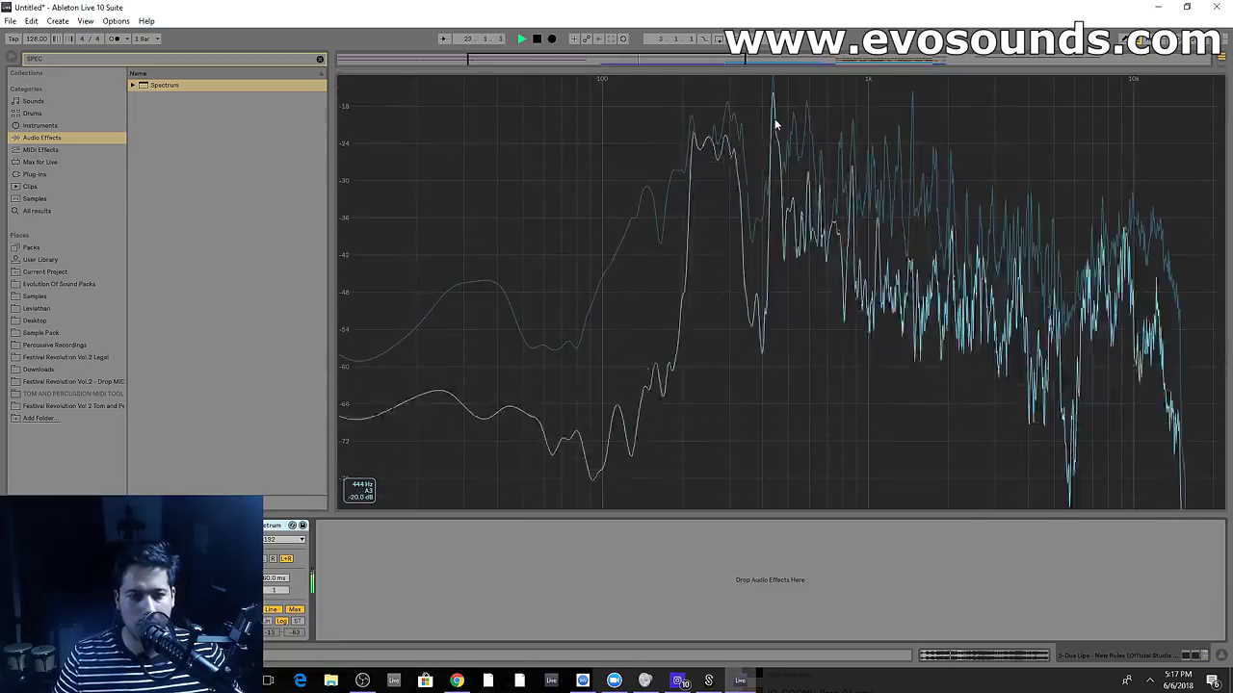
drag(799, 75, 867, 424)
scroll(897, 341, down, 4)
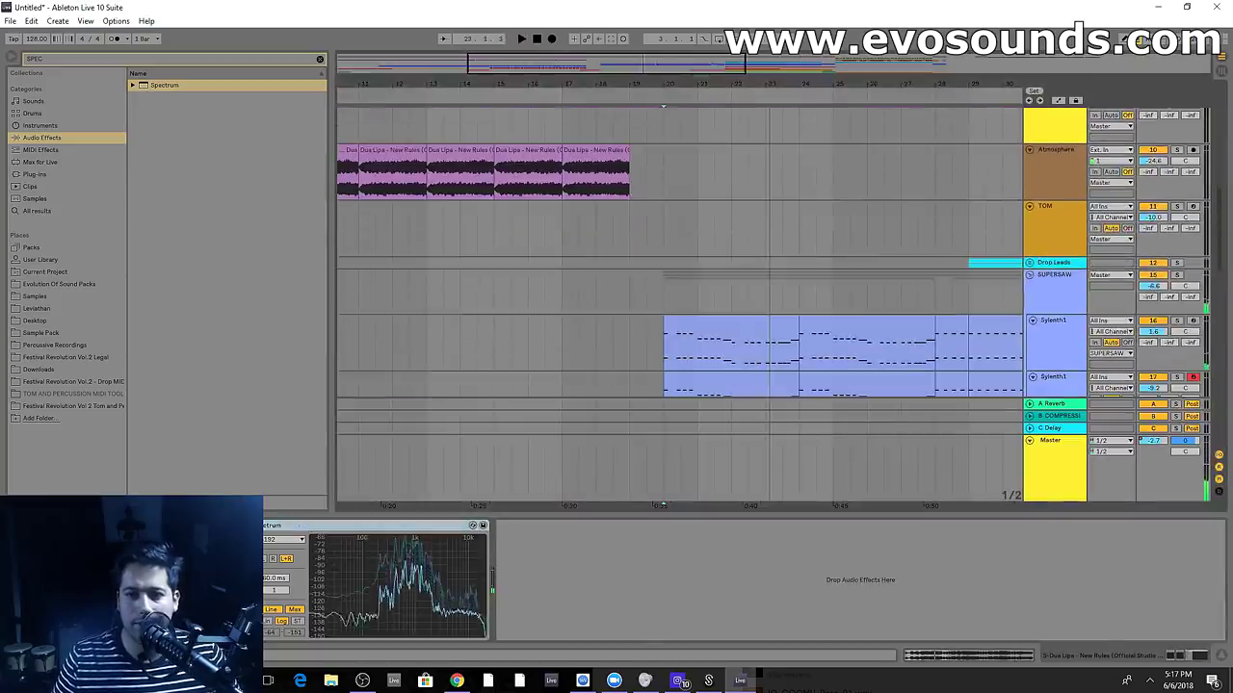
Add EQ Eight to the SUPERSAW group in M/S mode and cut band 3 in the low mids of the mid channel
click(865, 277)
click(319, 60)
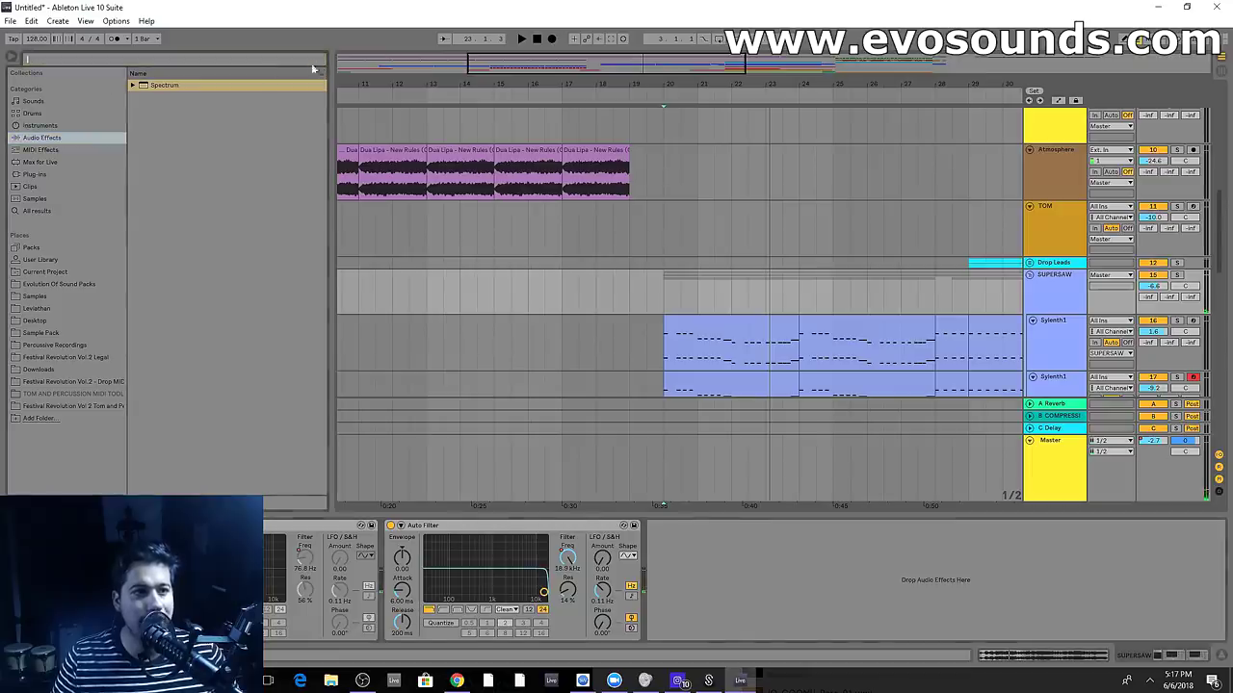
text(eq)
drag(162, 97, 192, 580)
click(414, 559)
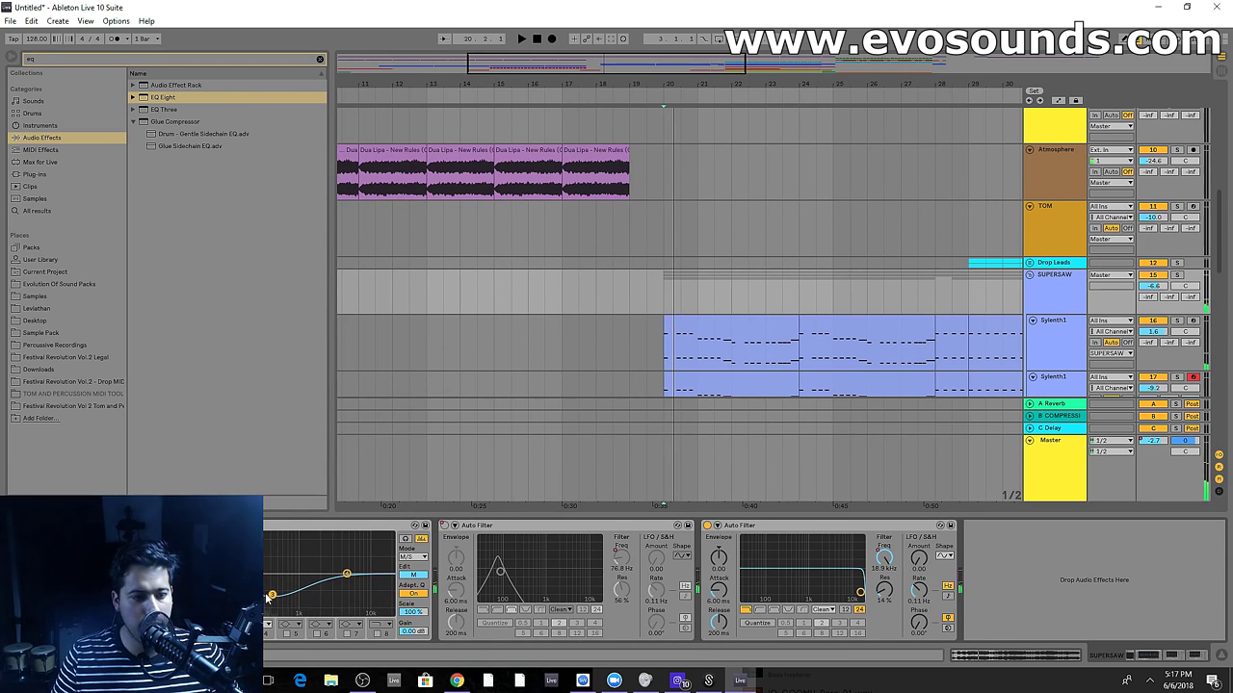
key(space)
drag(270, 595, 275, 591)
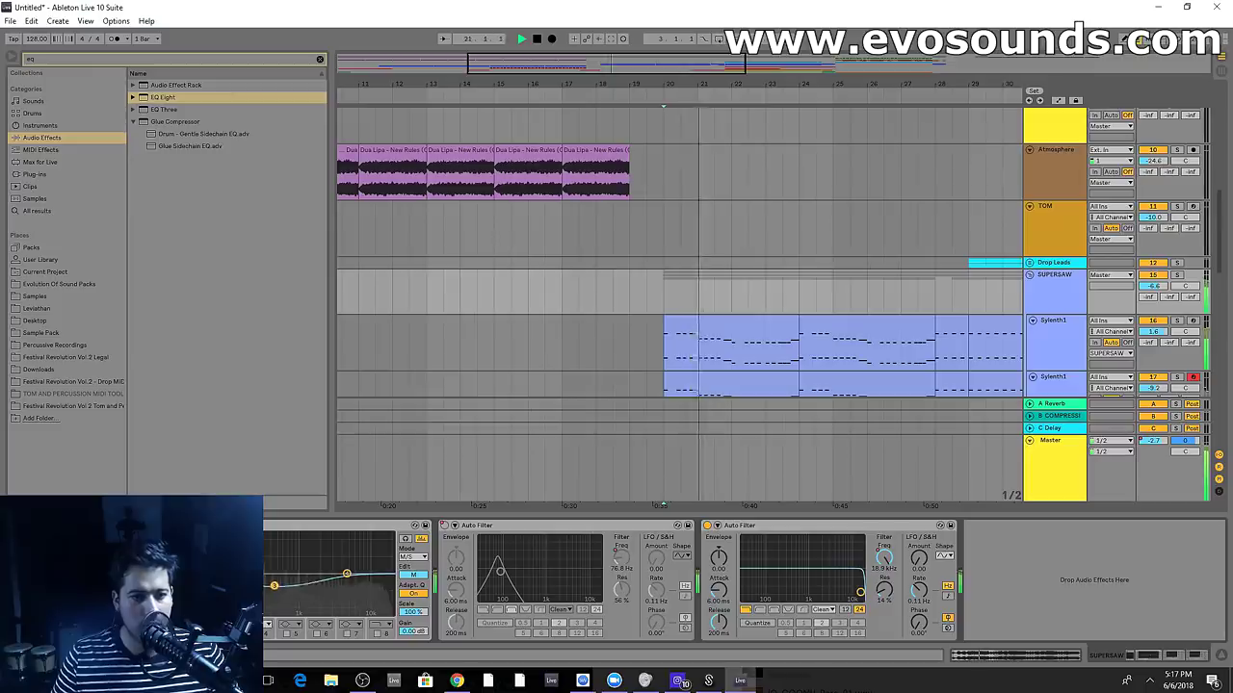
Switch the SUPERSAW group's EQ Eight to editing the side channel and slightly boost the highs
drag(731, 79, 739, 66)
scroll(719, 292, up, 2)
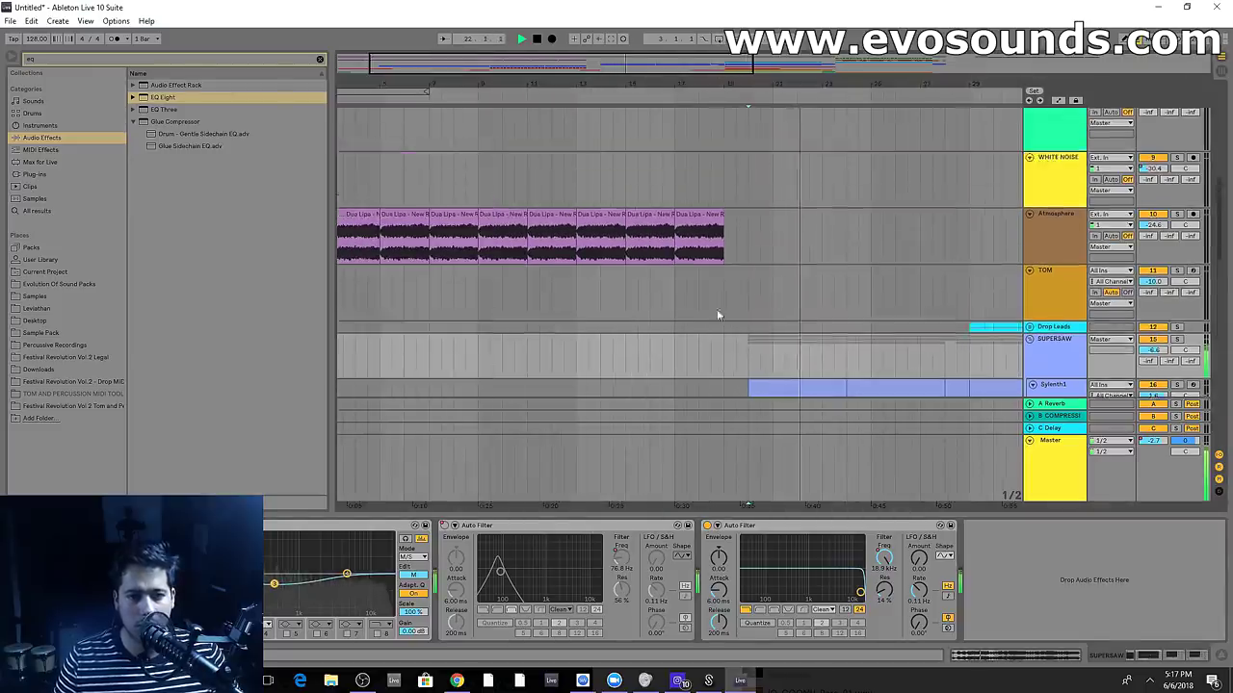
scroll(720, 293, down, 3)
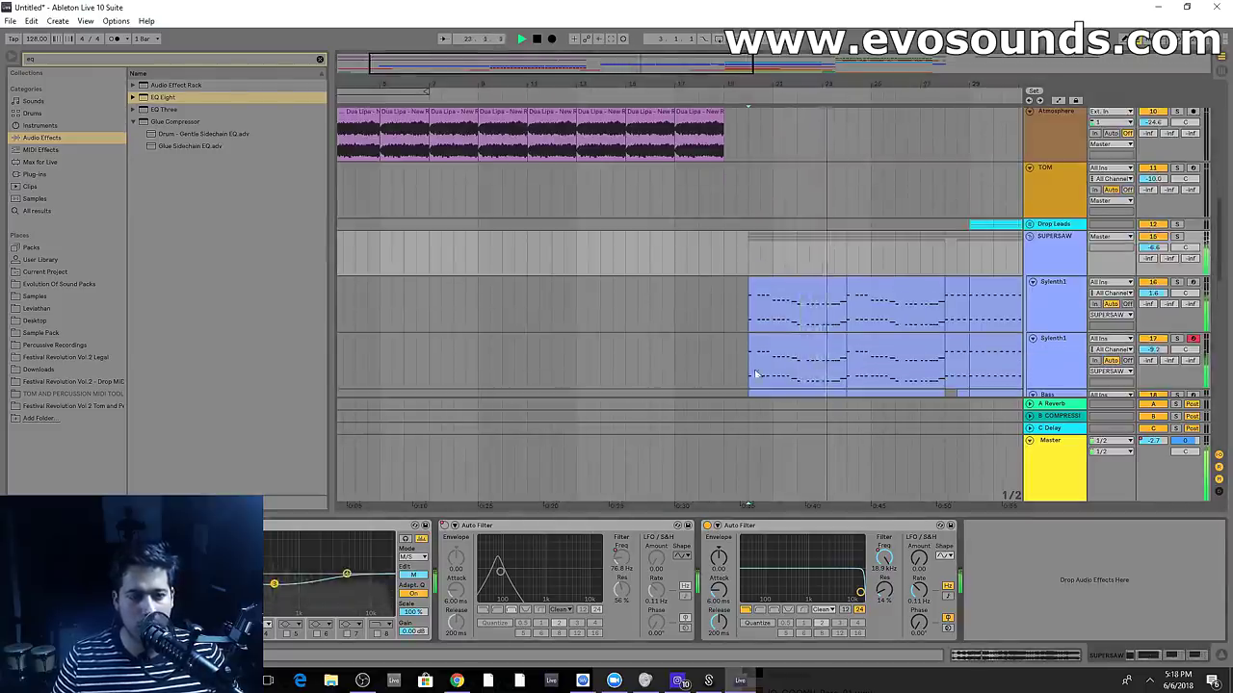
scroll(721, 293, up, 1)
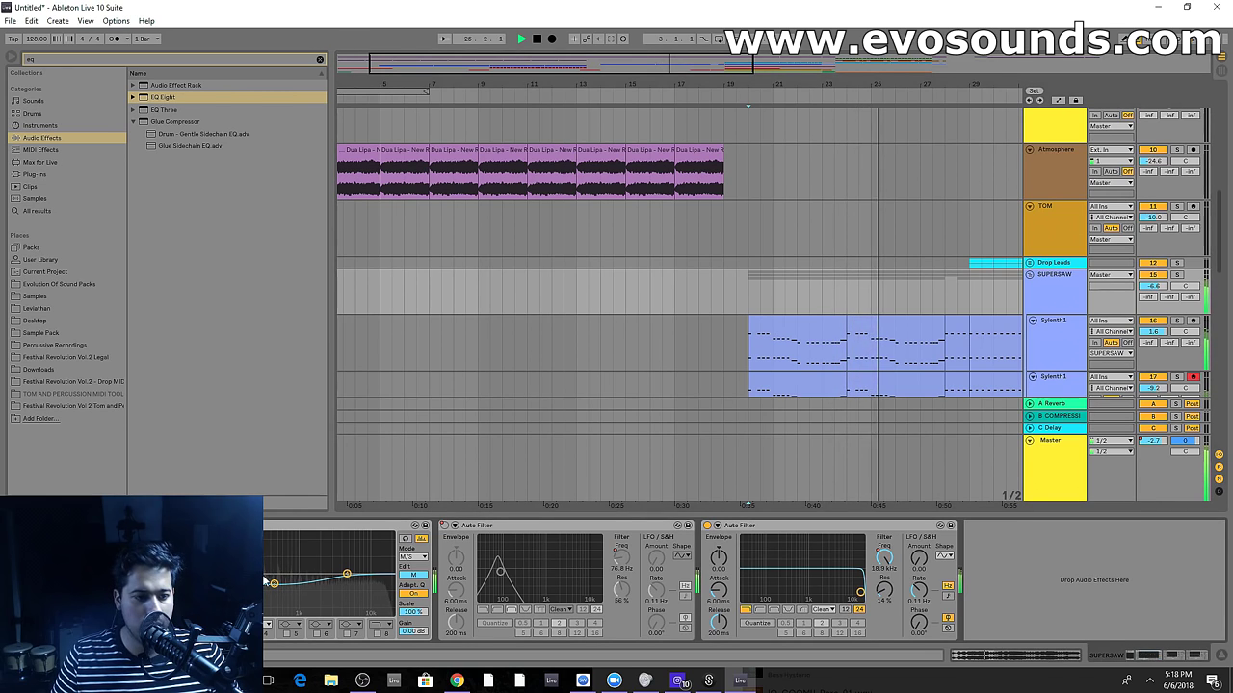
click(412, 575)
drag(308, 553, 367, 559)
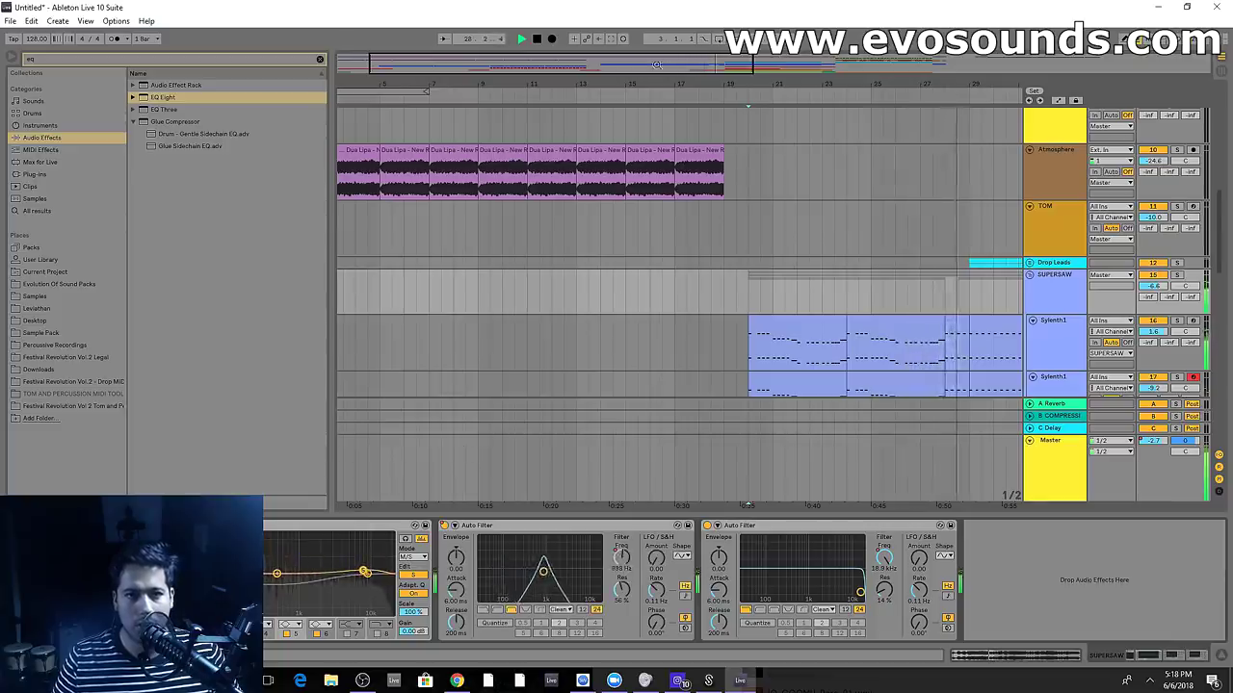
Examine the tracks of the build-up and drop after bar 29 while the arrangement plays
drag(665, 65, 857, 59)
scroll(745, 285, down, 2)
scroll(745, 285, down, 3)
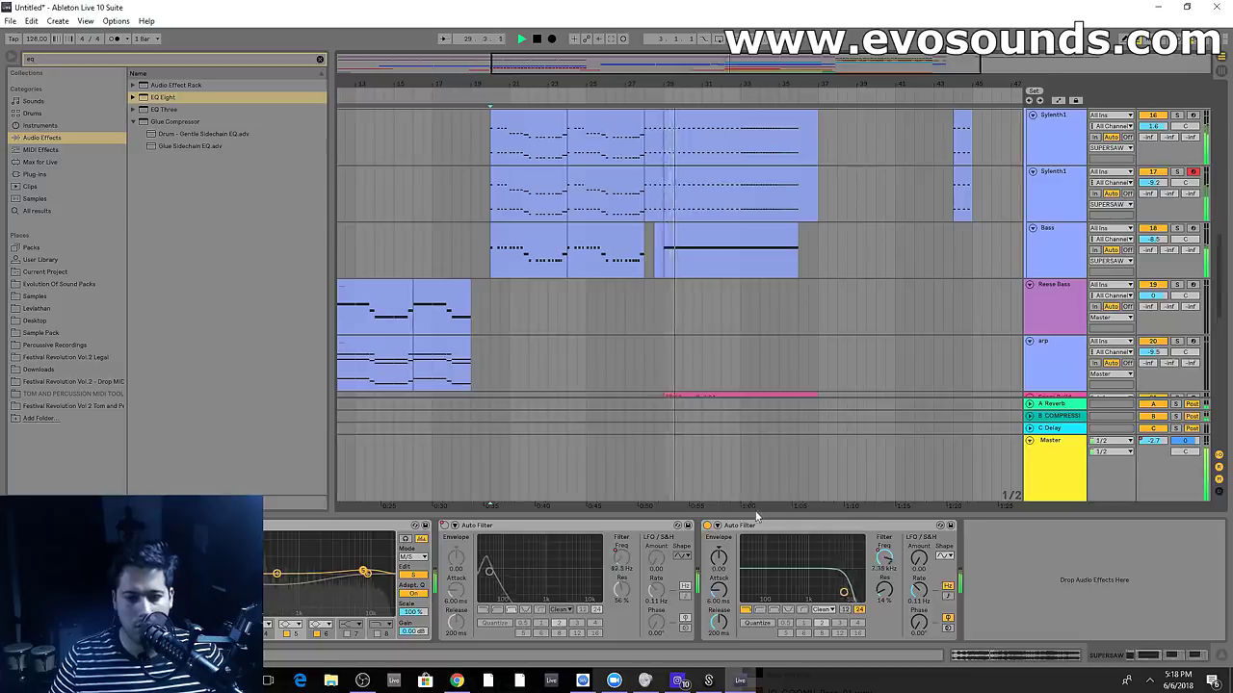
drag(757, 517, 763, 598)
scroll(849, 361, down, 1)
scroll(848, 363, up, 10)
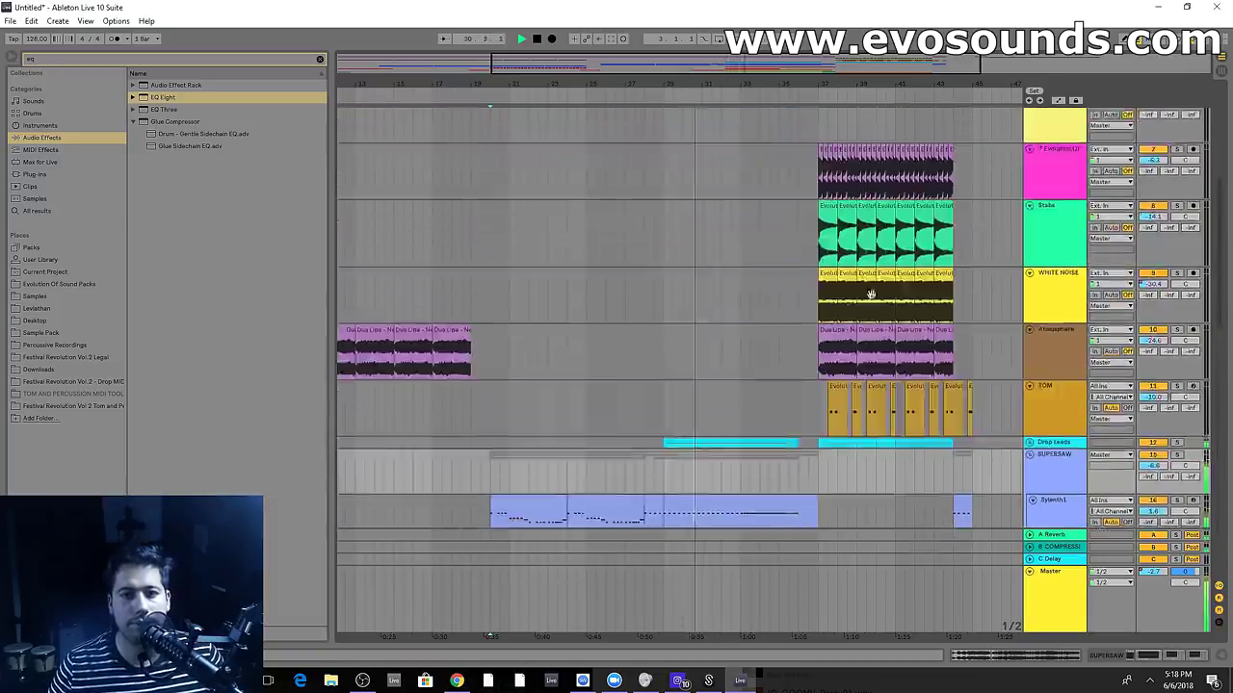
scroll(677, 304, down, 7)
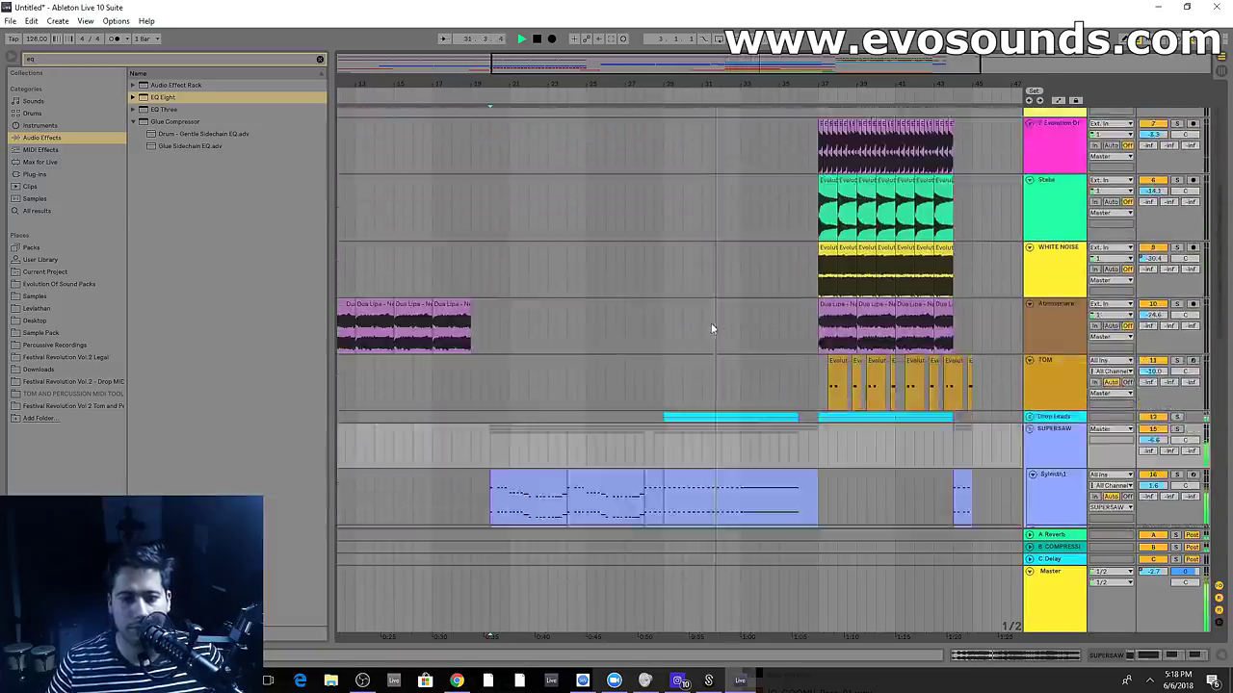
scroll(896, 308, down, 4)
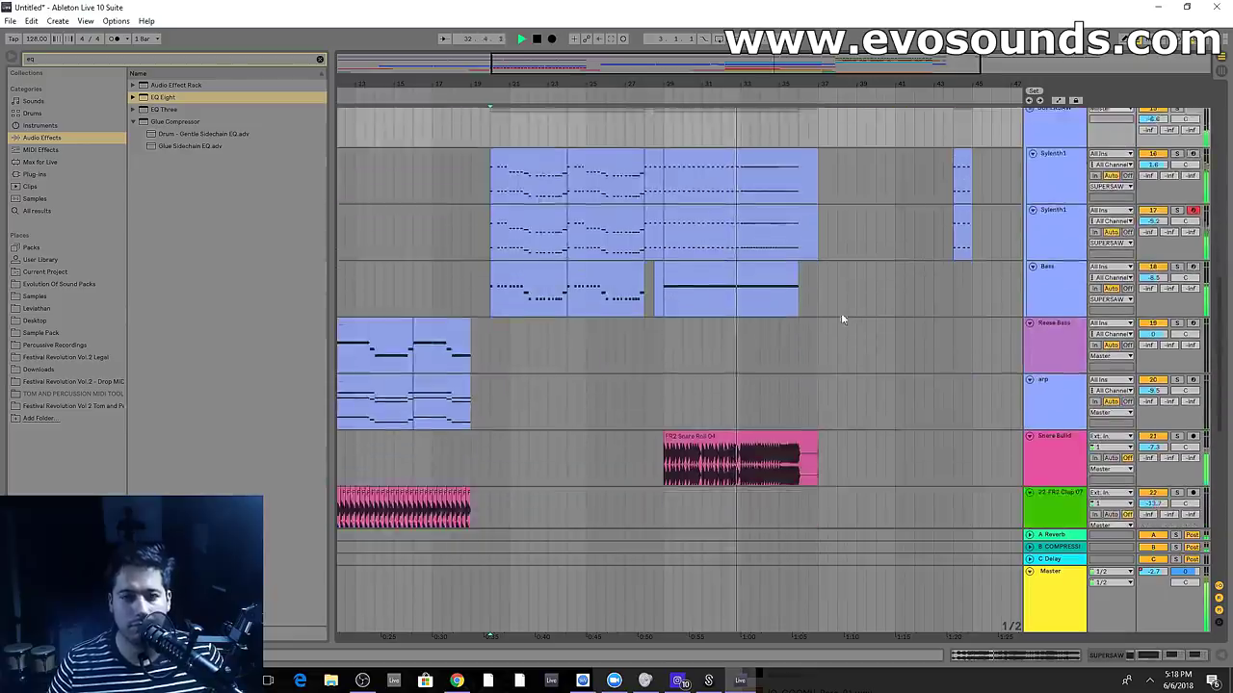
scroll(840, 314, up, 2)
scroll(821, 299, down, 3)
Solo the Snare Build track with the snare roll and add EQ Eight to it
click(771, 386)
click(1177, 385)
double_click(1067, 396)
key(space)
click(320, 59)
text(eq)
drag(162, 97, 309, 597)
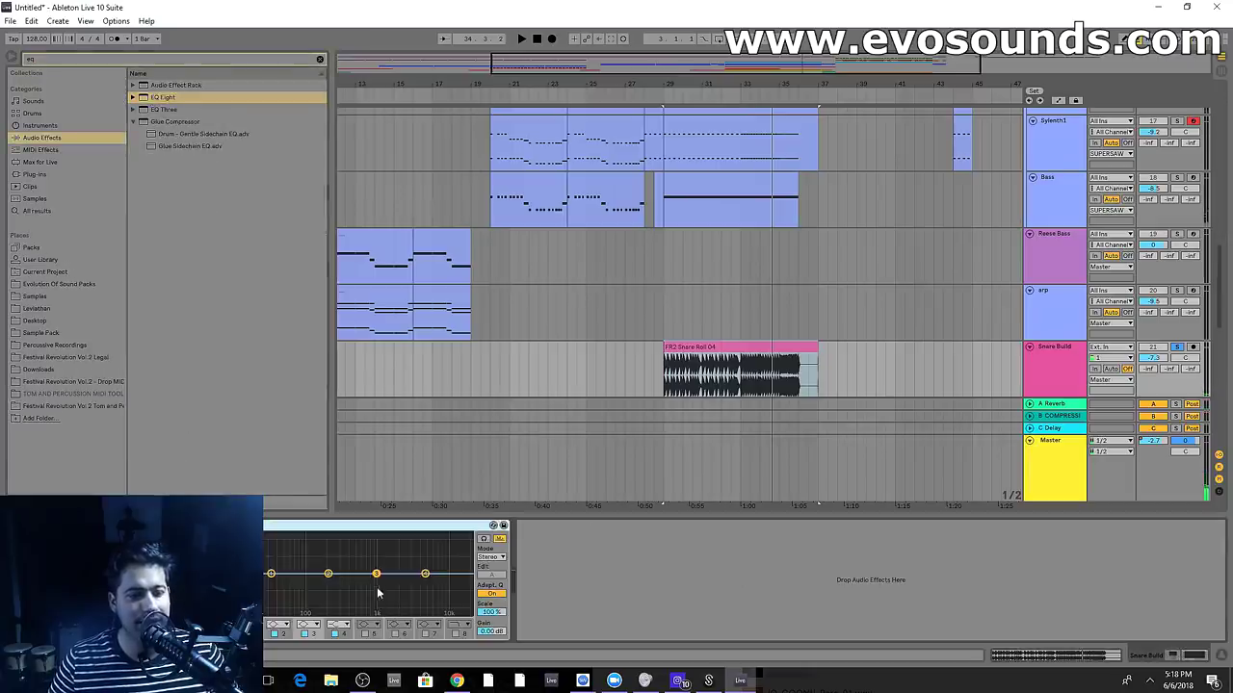
Shape the Snare Build EQ with a low cut, a low-mid boost and a dip in the highs, and unsolo the track
key(space)
drag(445, 560, 443, 590)
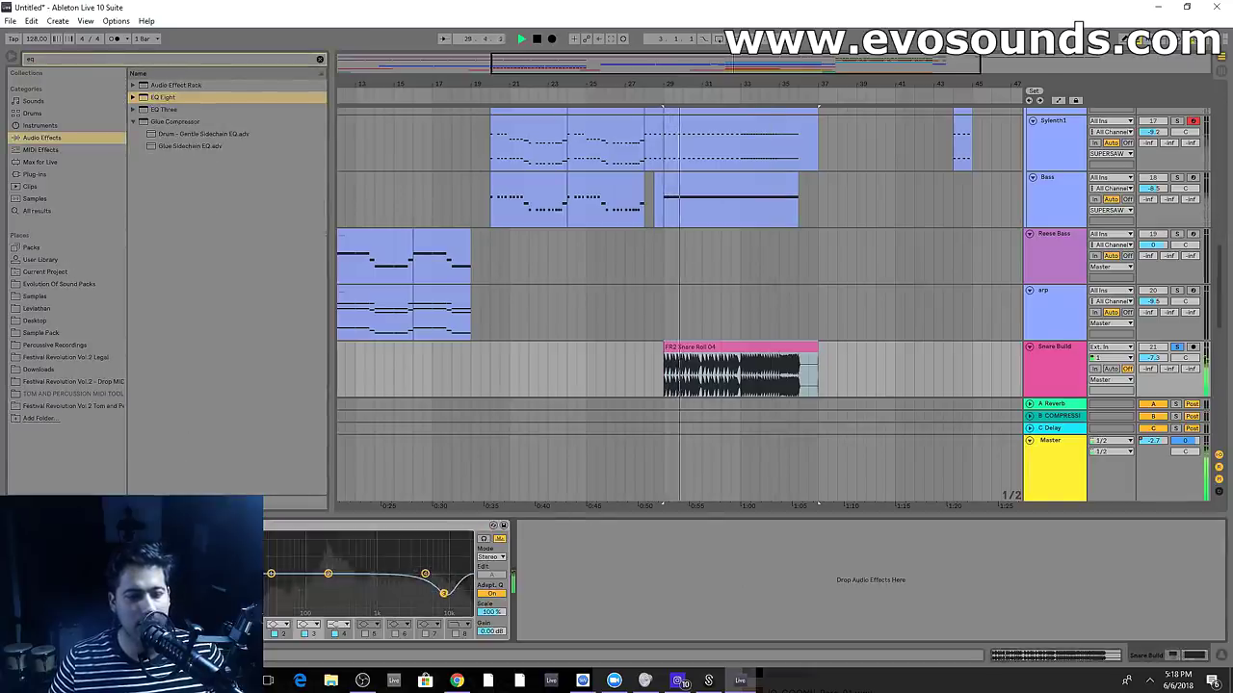
drag(328, 575, 299, 588)
drag(424, 574, 415, 577)
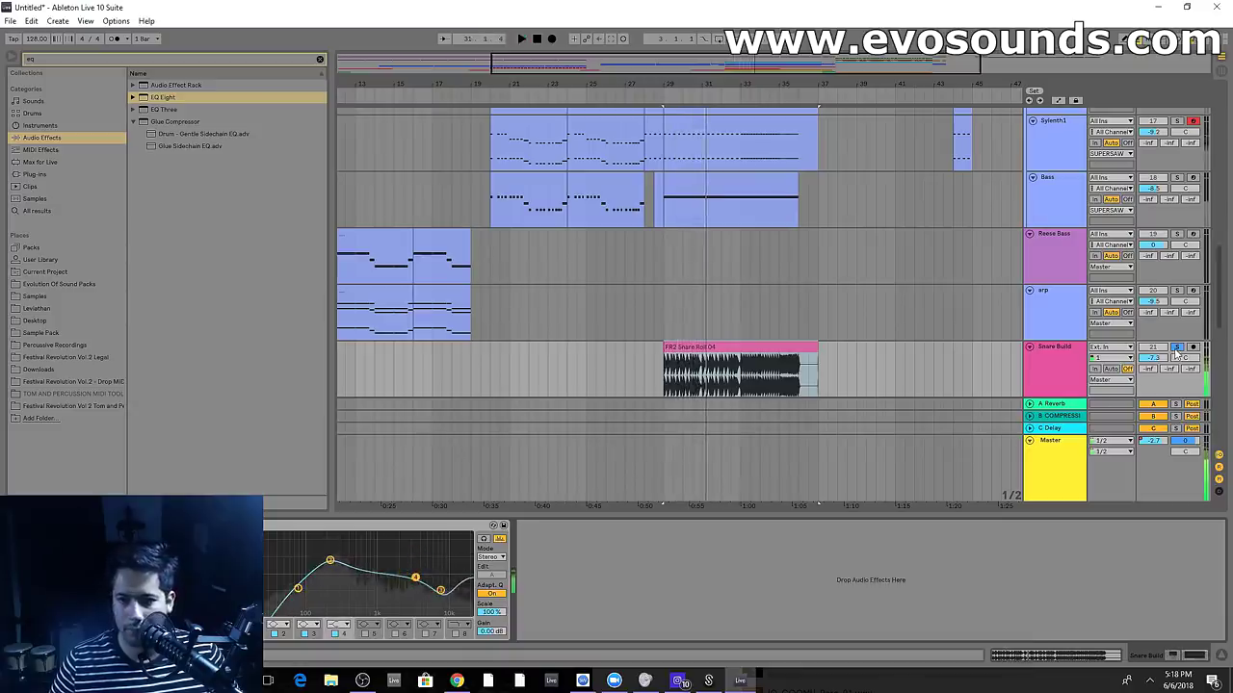
click(1177, 348)
Play the build-up from around bar 28 and lower the Downlifter track under the snare build to -23.6 dB
key(space)
key(space)
click(648, 213)
scroll(713, 337, down, 4)
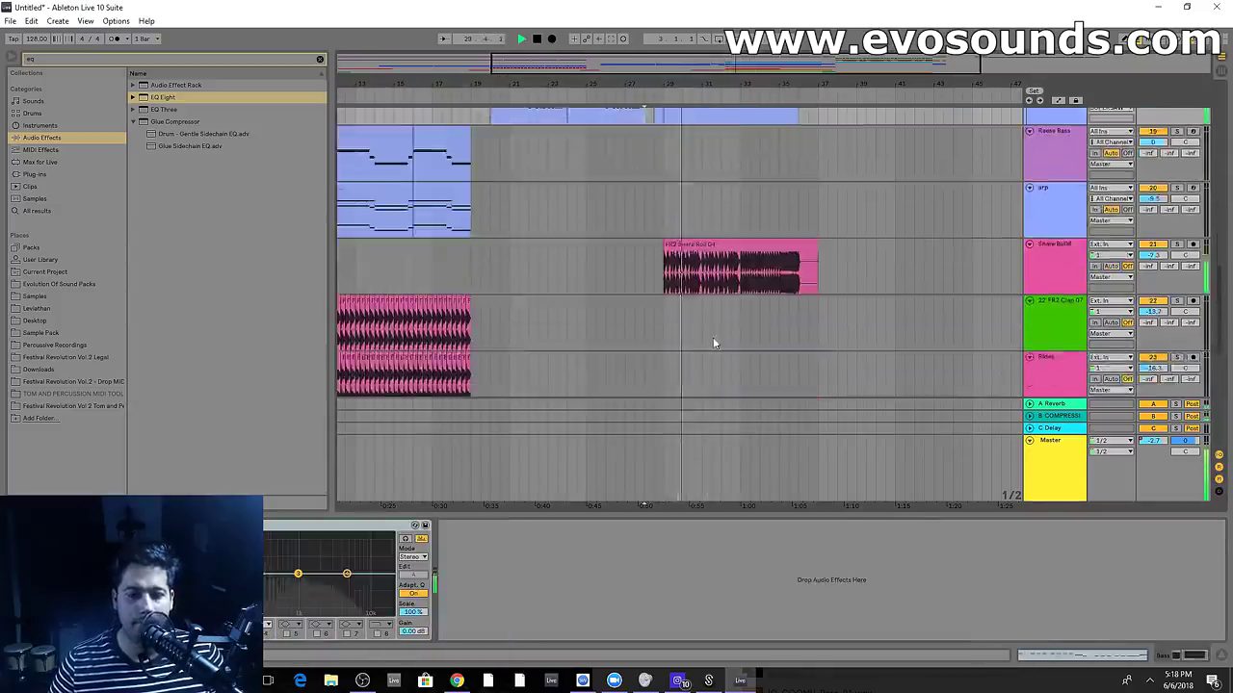
key(space)
scroll(754, 332, down, 2)
key(space)
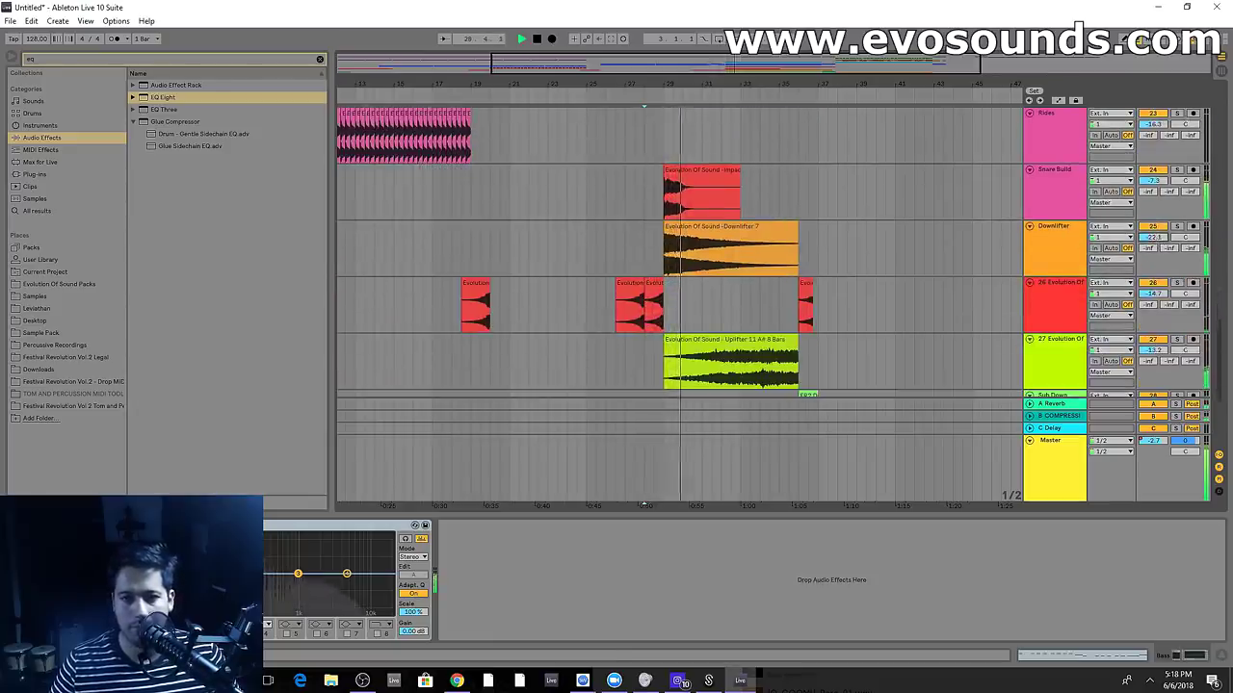
click(596, 180)
scroll(692, 295, up, 1)
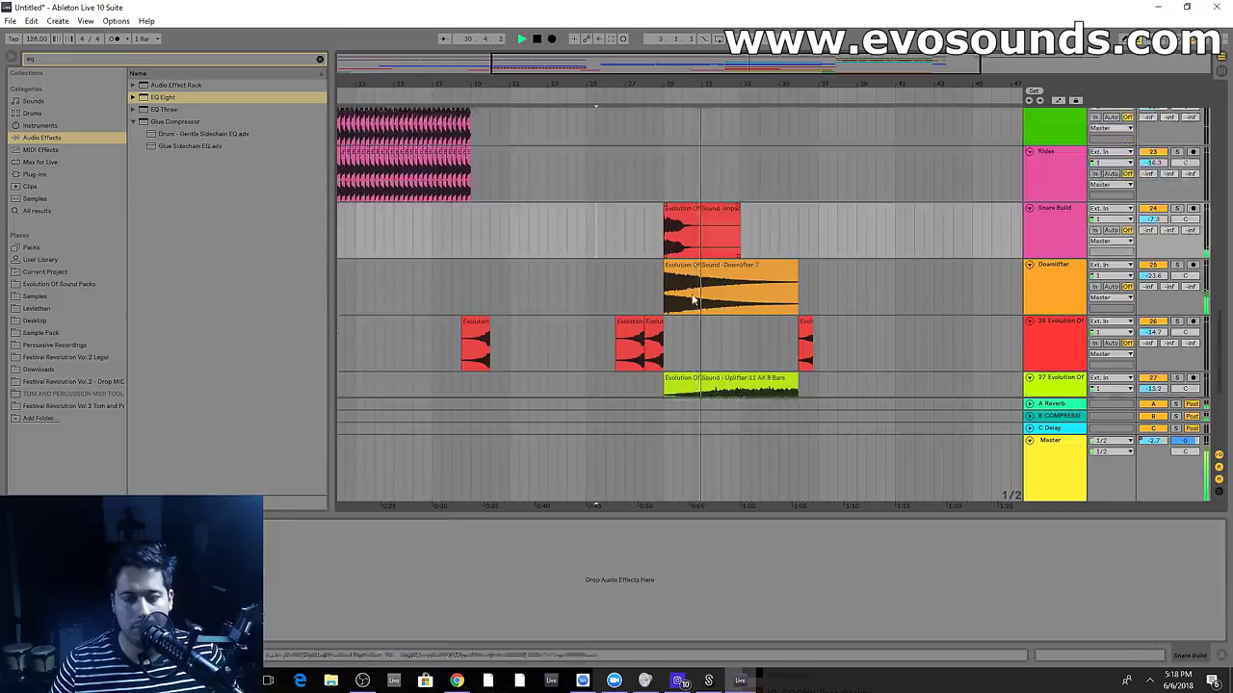
scroll(698, 301, down, 3)
drag(781, 514, 756, 682)
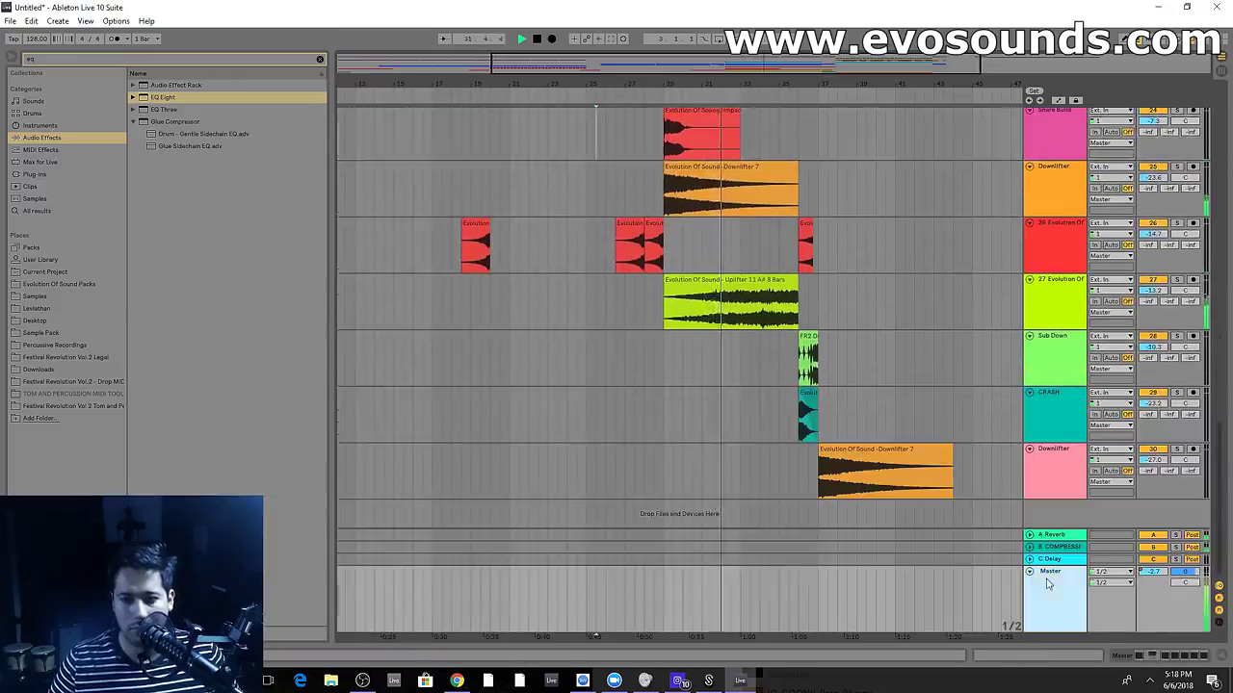
Shorten both Sylenth1 clips in the SUPERSAW group so they end at bar 36, in line with the Bass clip
scroll(767, 322, up, 6)
scroll(767, 320, up, 2)
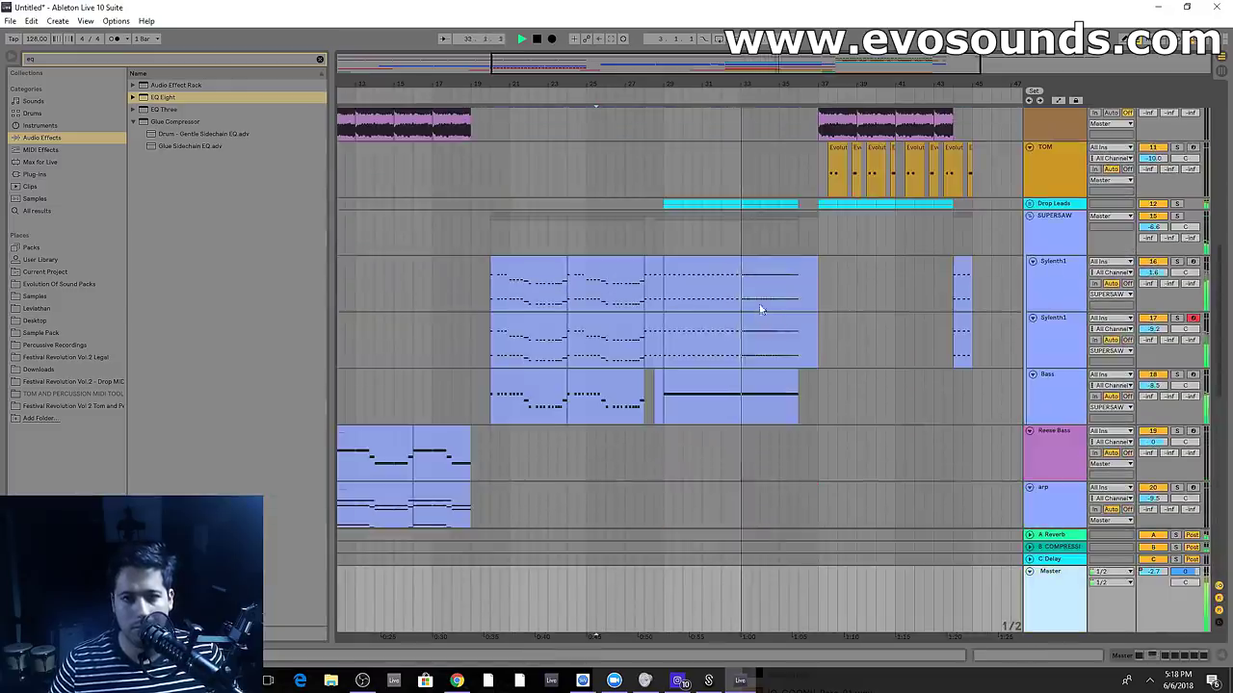
double_click(1062, 245)
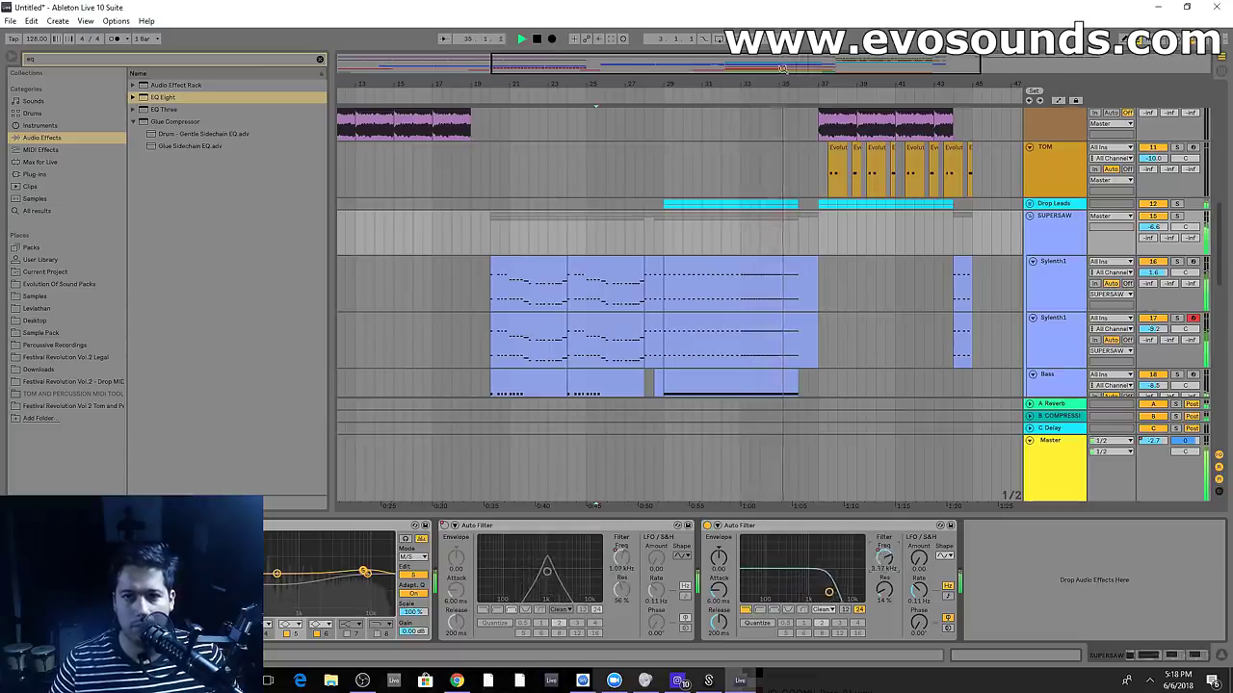
drag(741, 84, 741, 126)
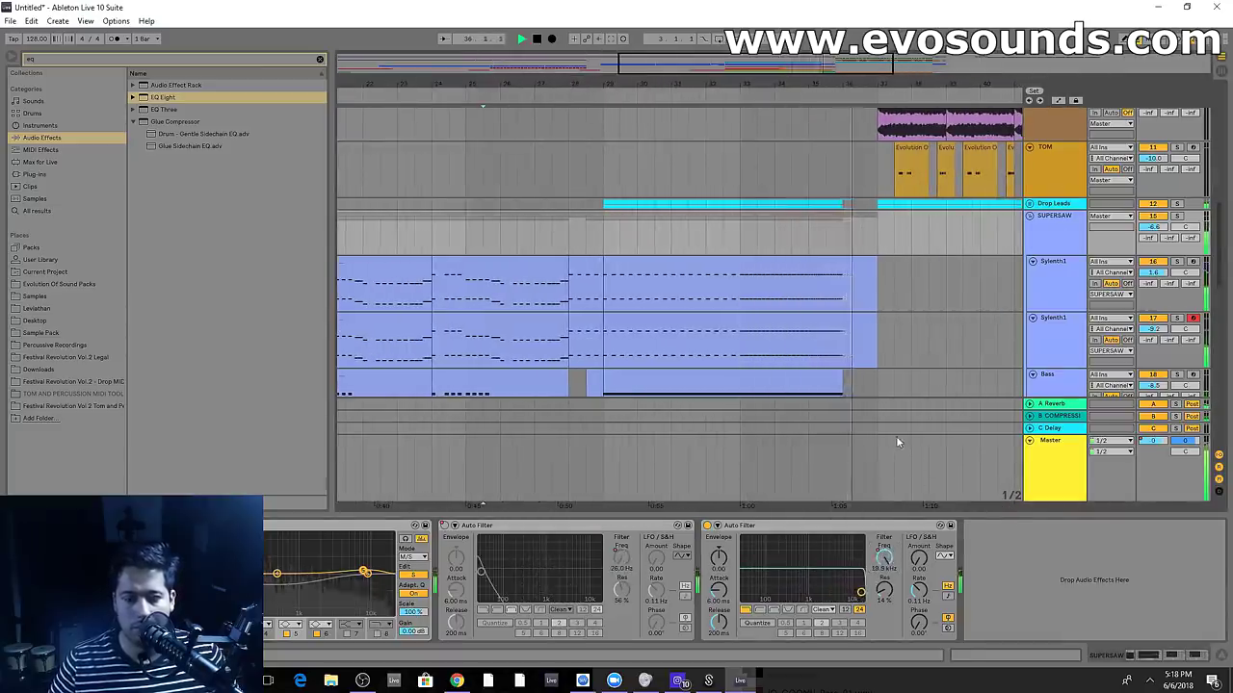
click(878, 291)
drag(876, 263, 845, 275)
drag(877, 319, 843, 333)
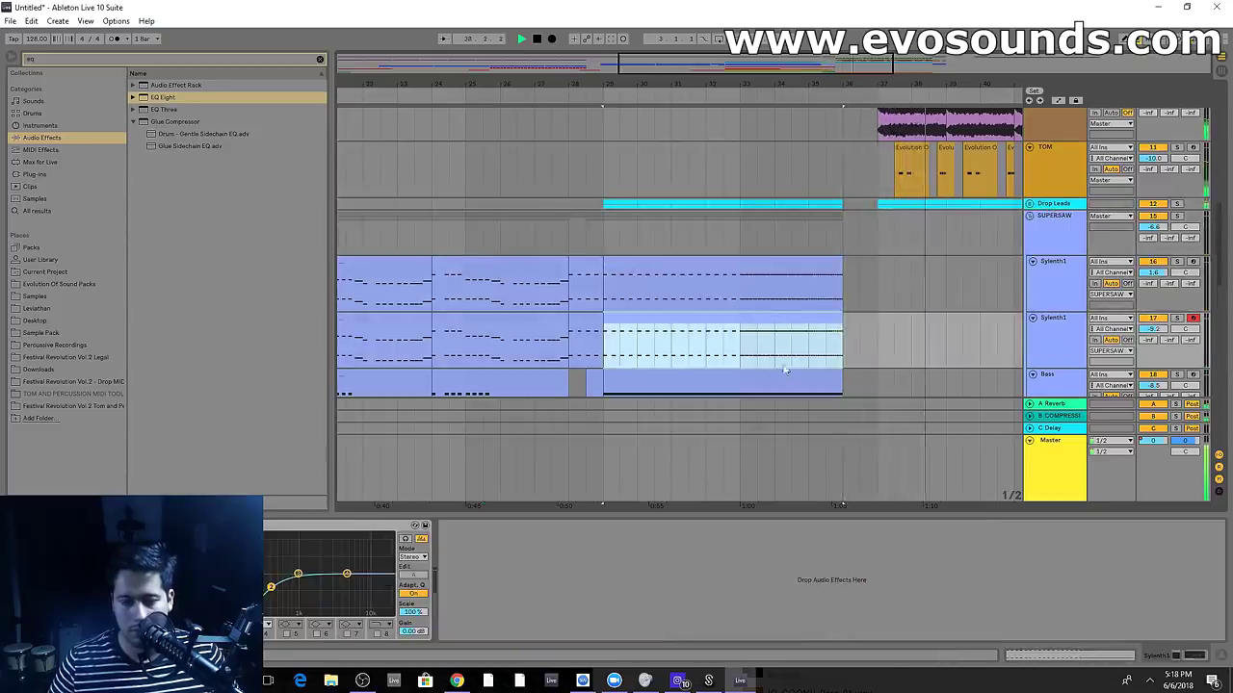
Raise the bar 33 low point of the SUPERSAW group's Auto Filter frequency automation and bend its ramps into curves
click(570, 182)
scroll(934, 229, up, 2)
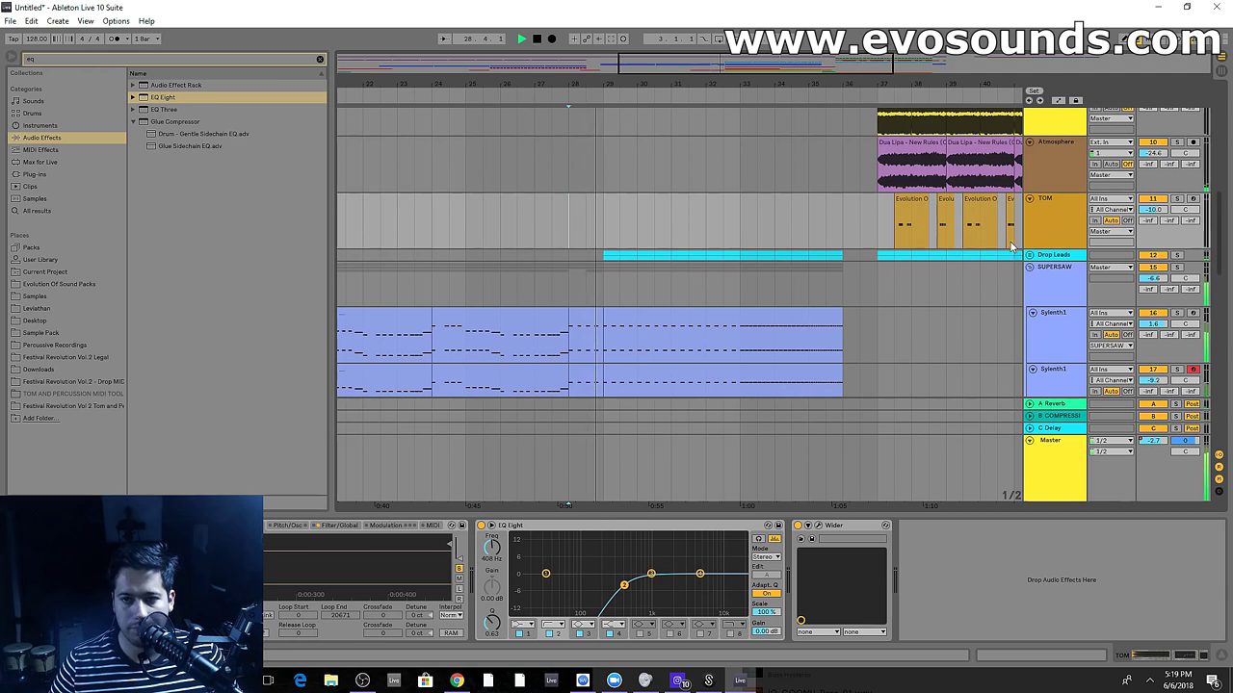
scroll(780, 302, down, 3)
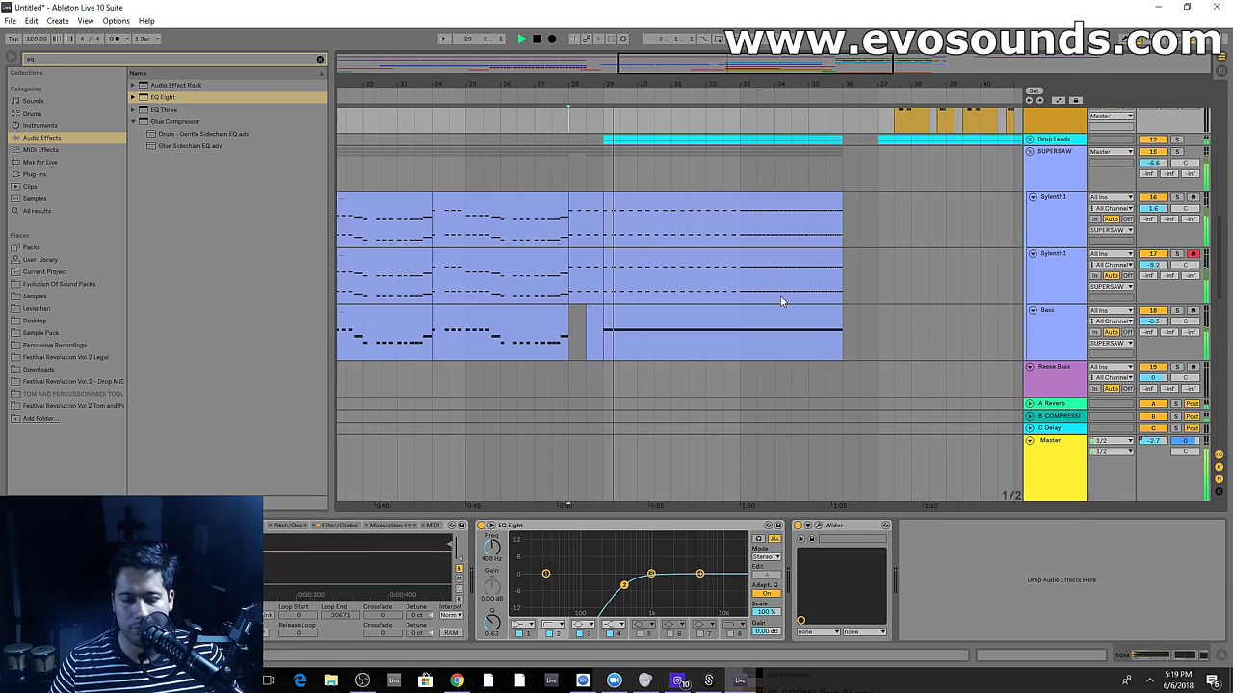
click(644, 206)
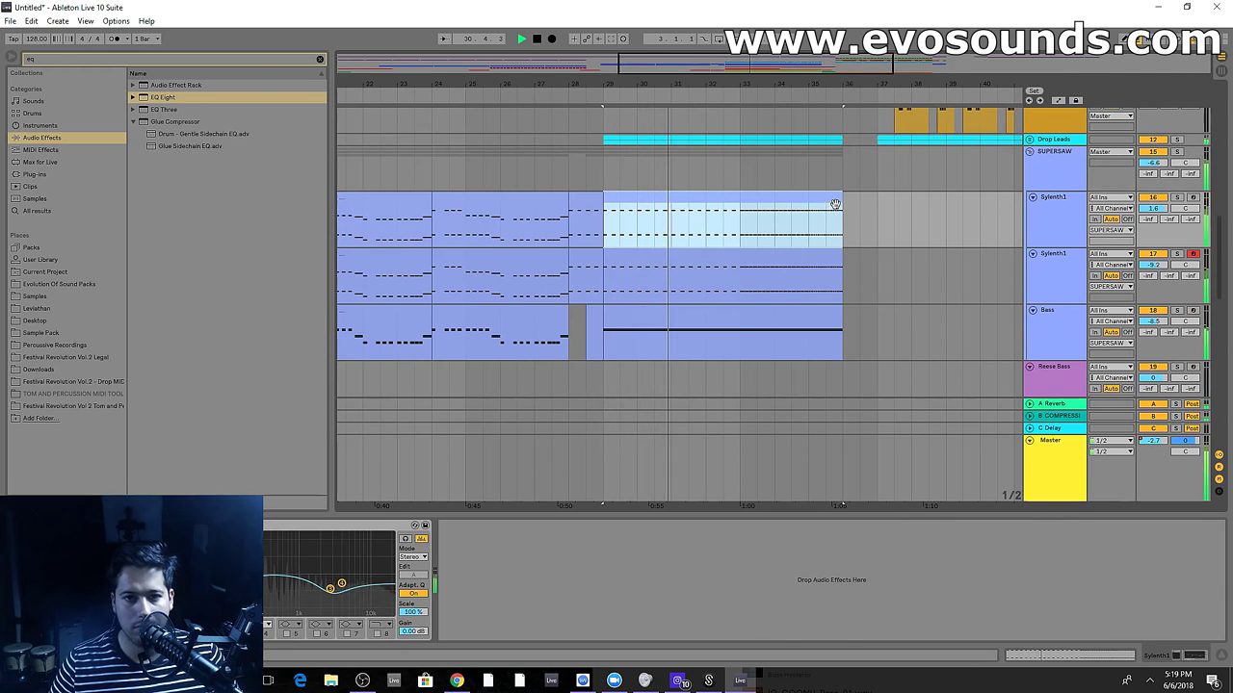
click(1048, 164)
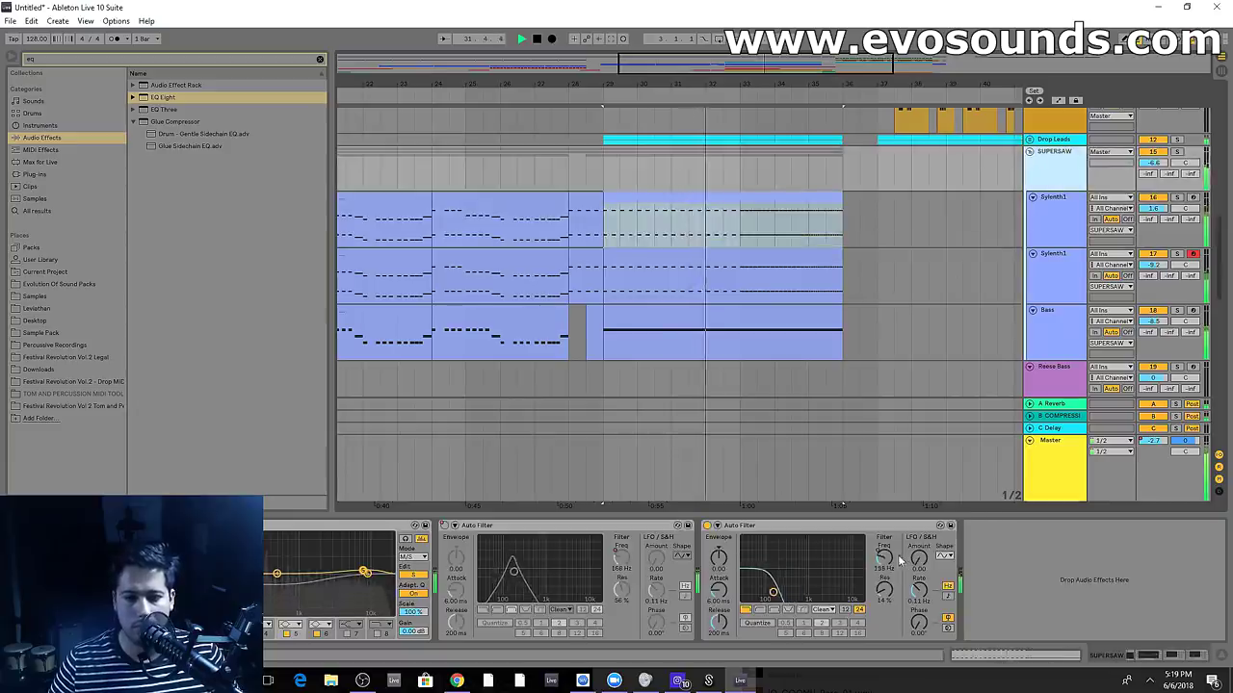
key(a)
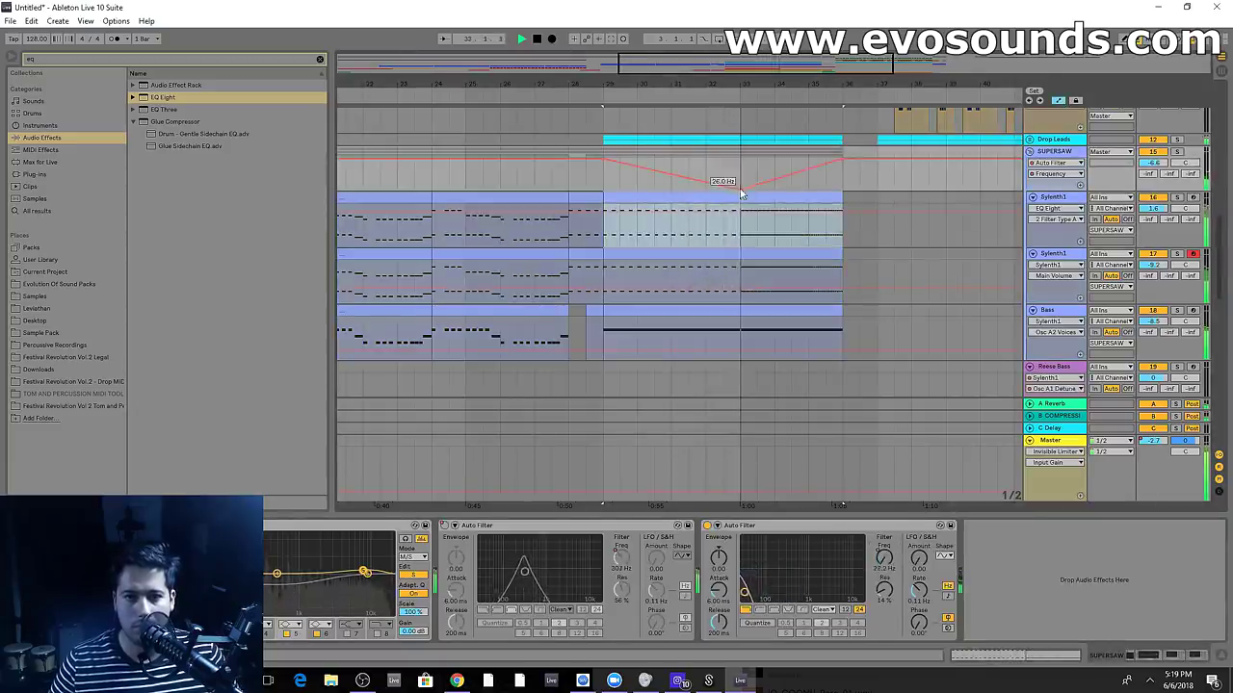
drag(742, 189, 742, 171)
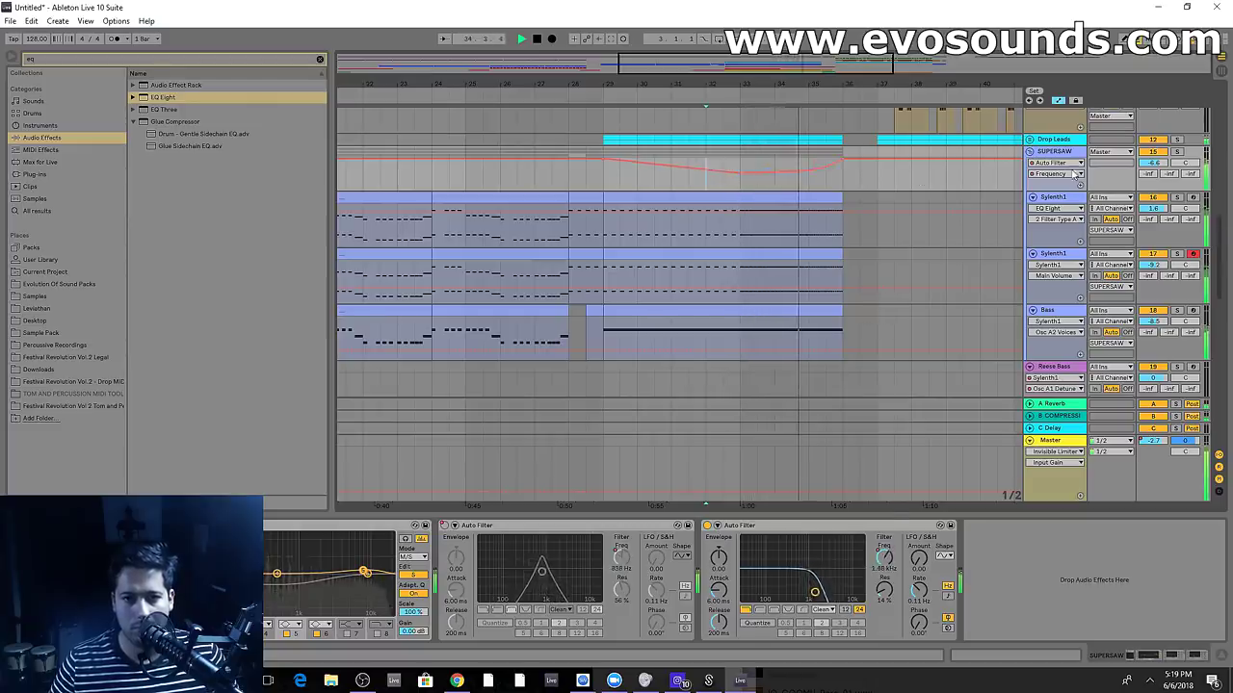
Make the Drop Leads group's Auto Filter frequency ramp reach its peak at bar 33 and play from bar 28
scroll(1074, 174, up, 2)
click(1040, 229)
click(1030, 229)
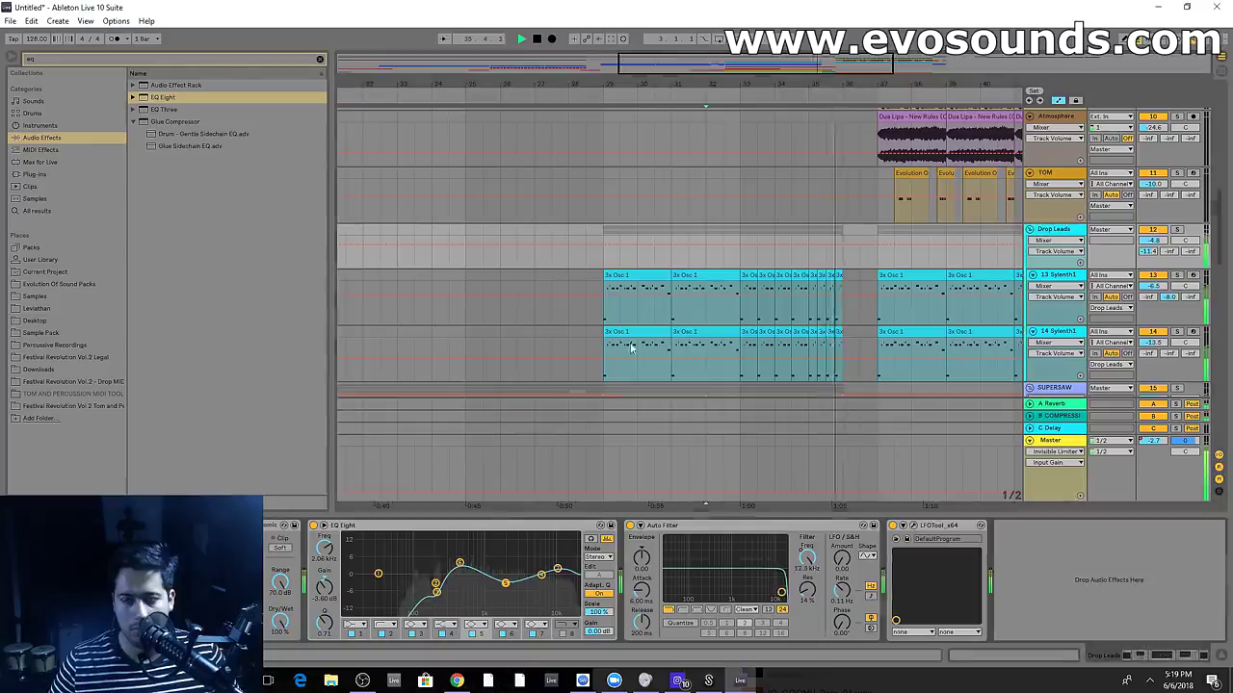
click(807, 559)
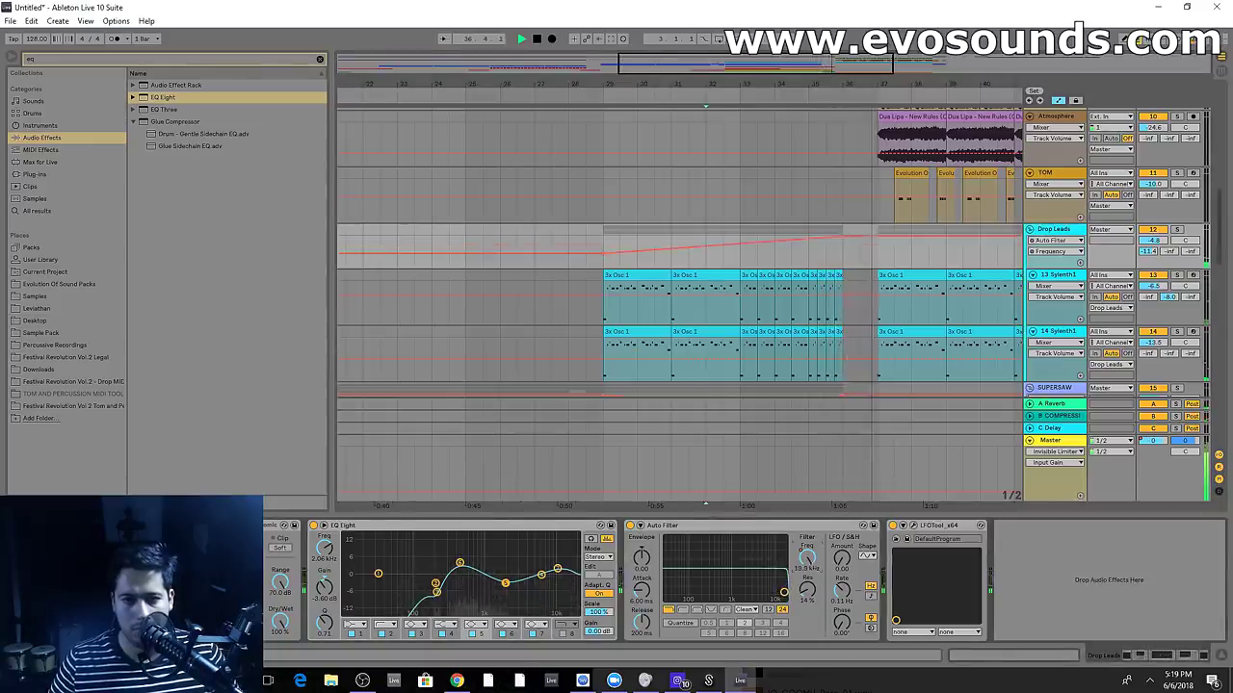
drag(843, 239, 740, 243)
click(571, 214)
key(space)
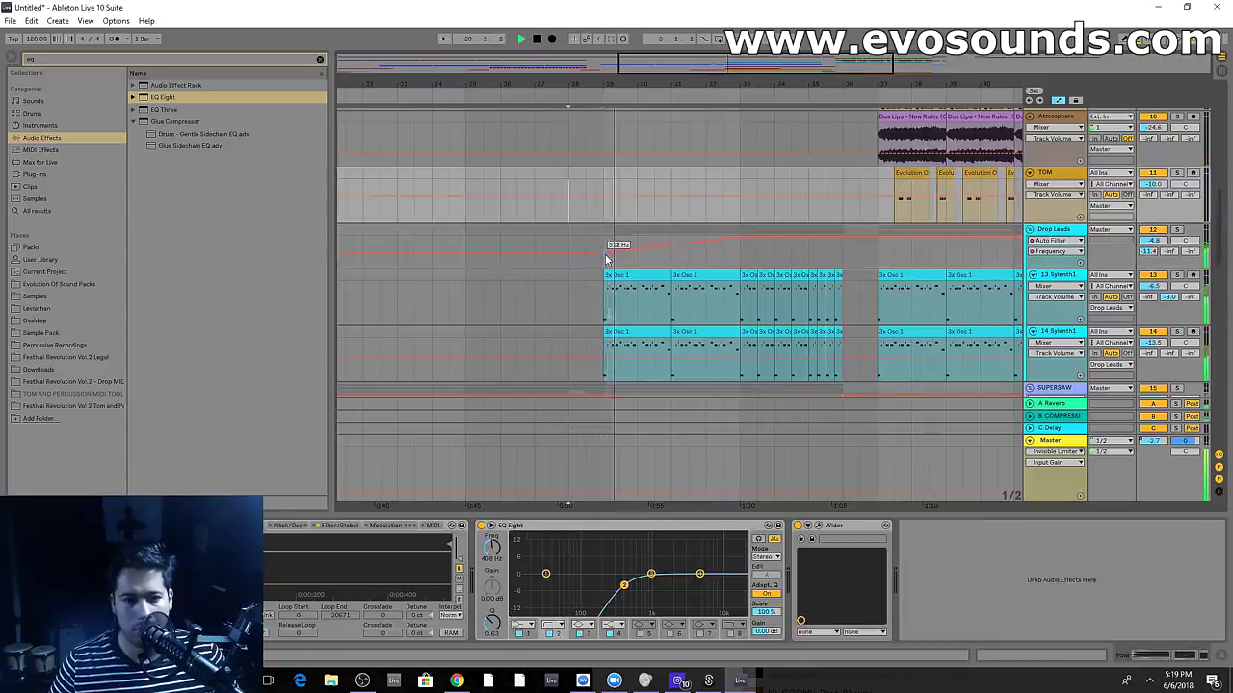
Try to repeat the opening bar of the two Drop Leads Sylenth1 parts with automation shown, and play from bar 29
drag(607, 322, 640, 352)
scroll(652, 311, down, 2)
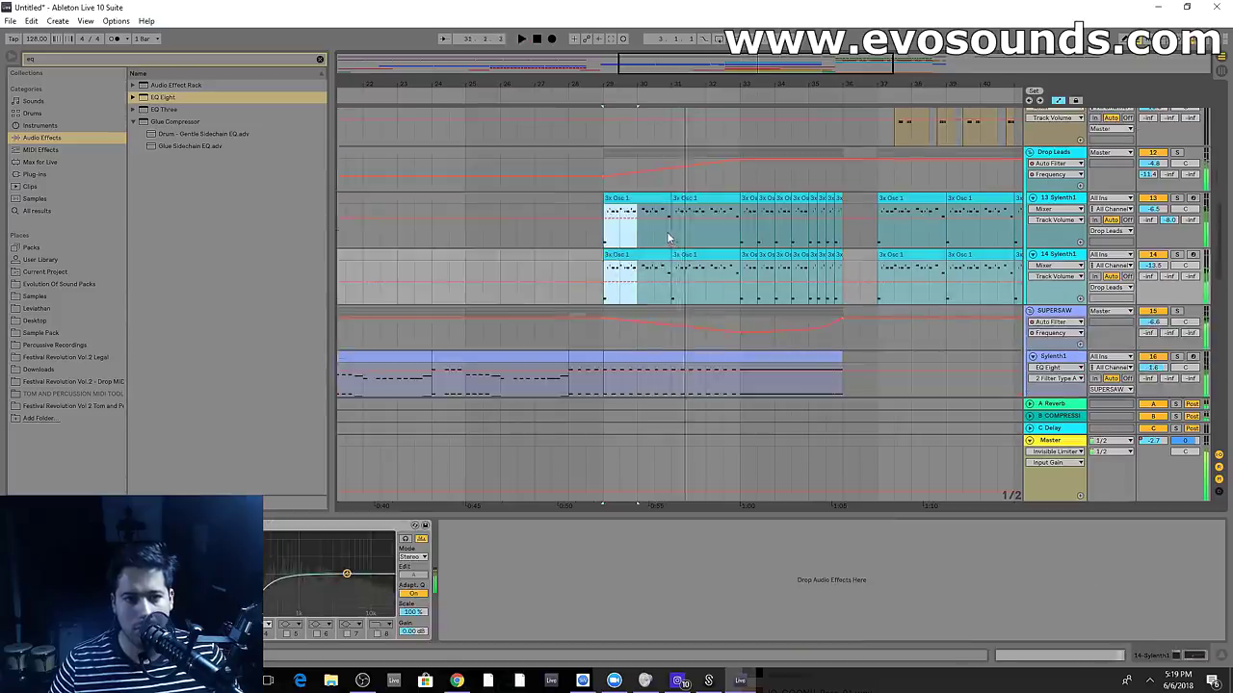
key(ctrl+d)
key(ctrl+d)
key(ctrl+d)
click(601, 241)
key(space)
key(space)
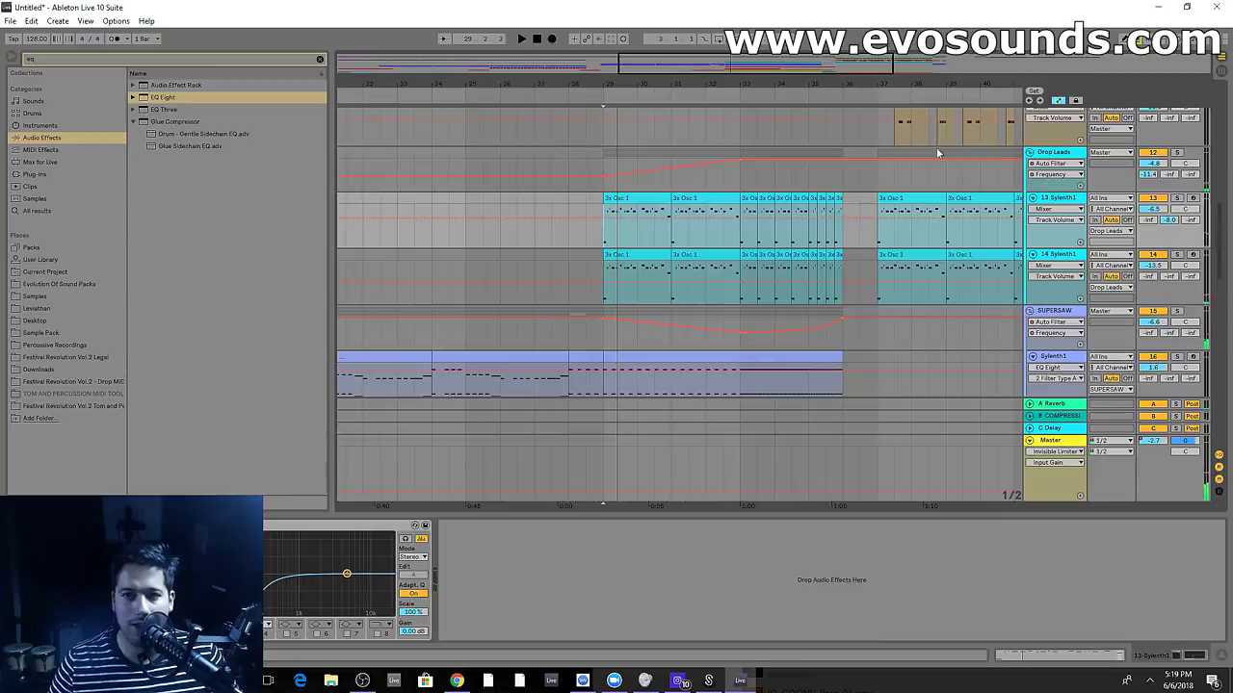
Hide the automation, duplicate the first bar of both Drop Leads Sylenth1 clips three times up to bar 33, and play from bar 29
click(1057, 100)
drag(621, 264, 632, 270)
key(ctrl+d)
key(ctrl+d)
key(ctrl+d)
click(602, 255)
key(space)
click(1064, 172)
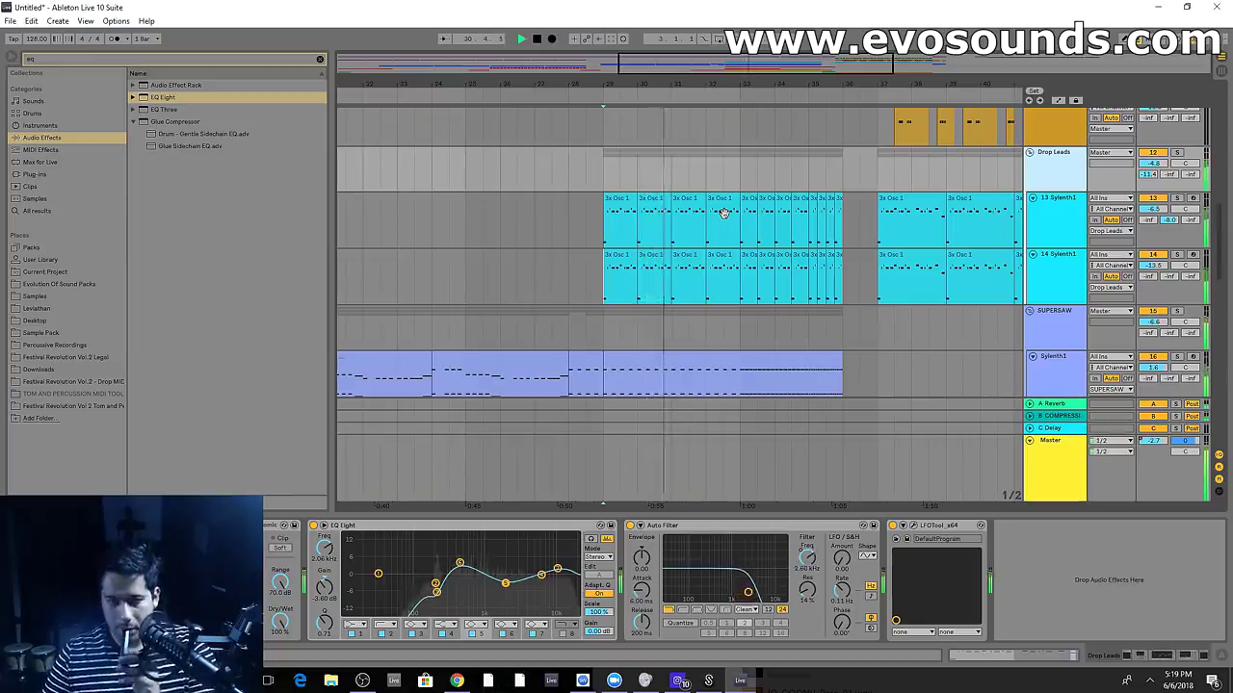
Add EQ Eight to the Dua Lipa acapella track and enable its band 8 as a high cut
scroll(798, 183, up, 1)
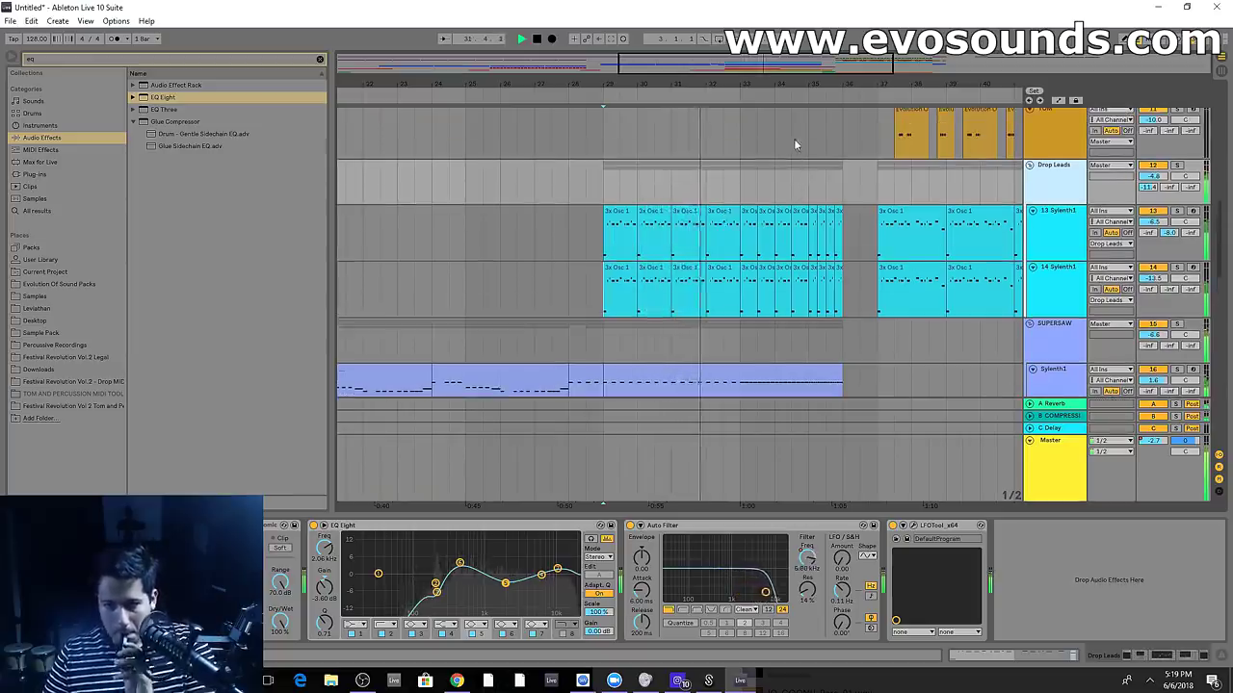
scroll(798, 144, up, 10)
scroll(852, 227, up, 1)
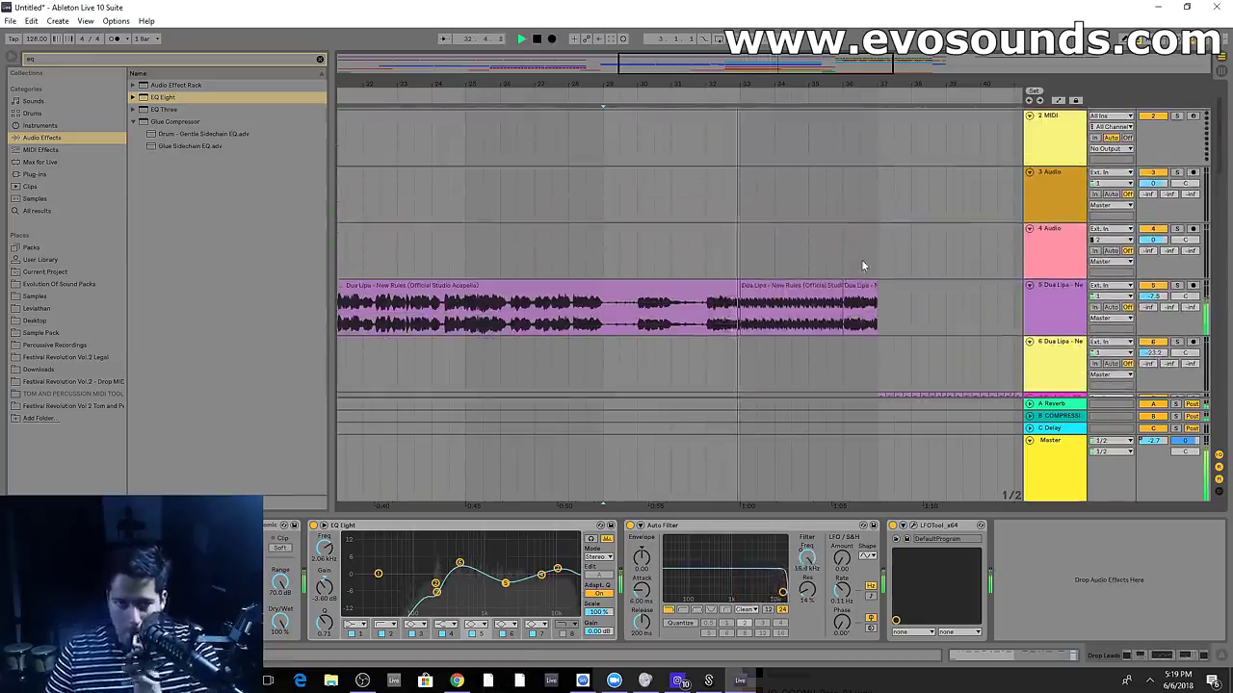
double_click(1061, 299)
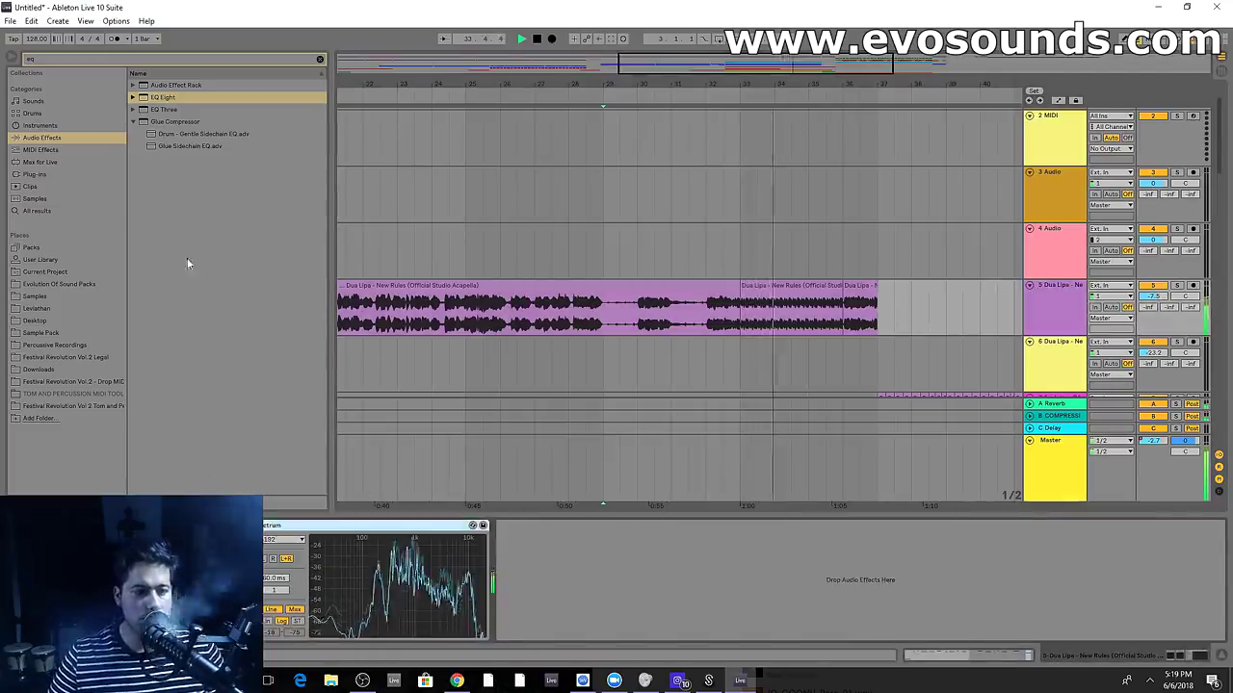
click(320, 60)
text(eq)
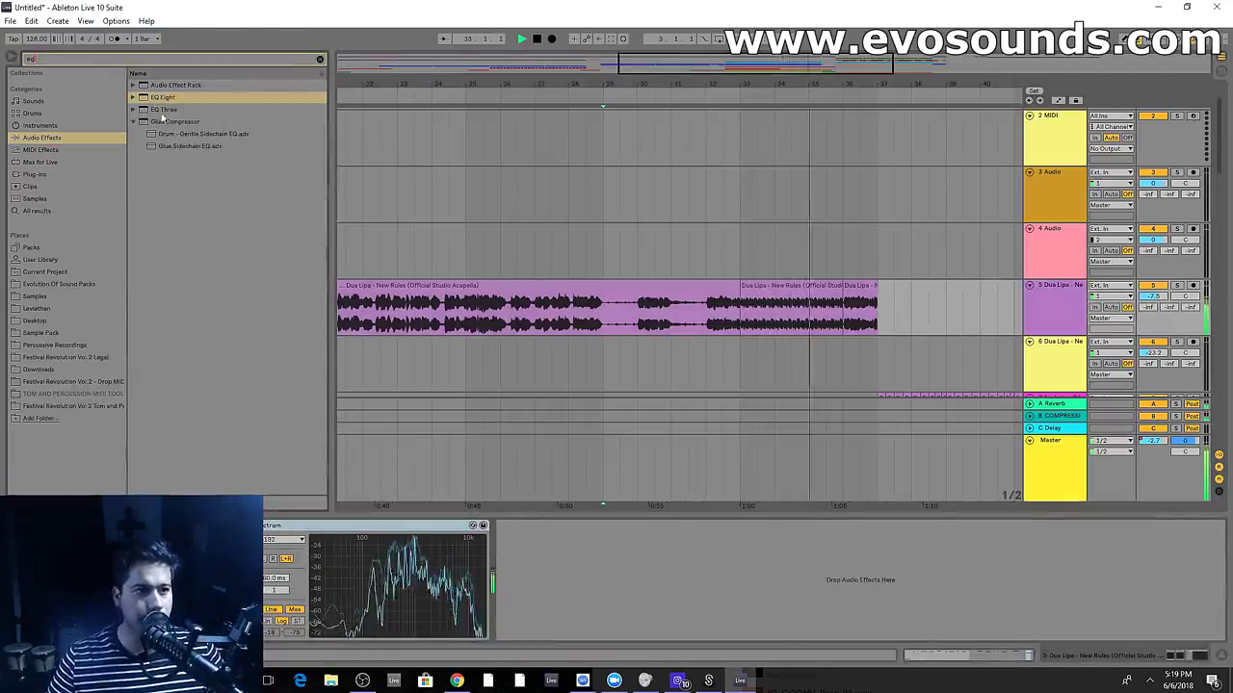
key(Return)
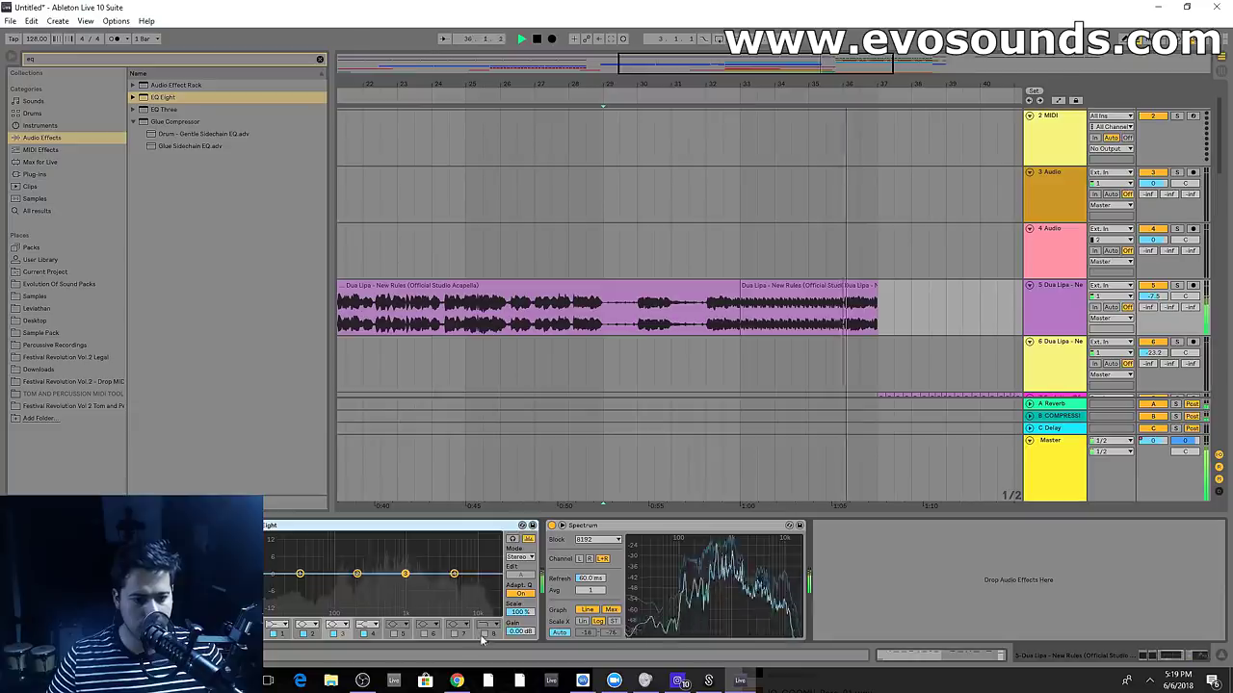
click(483, 635)
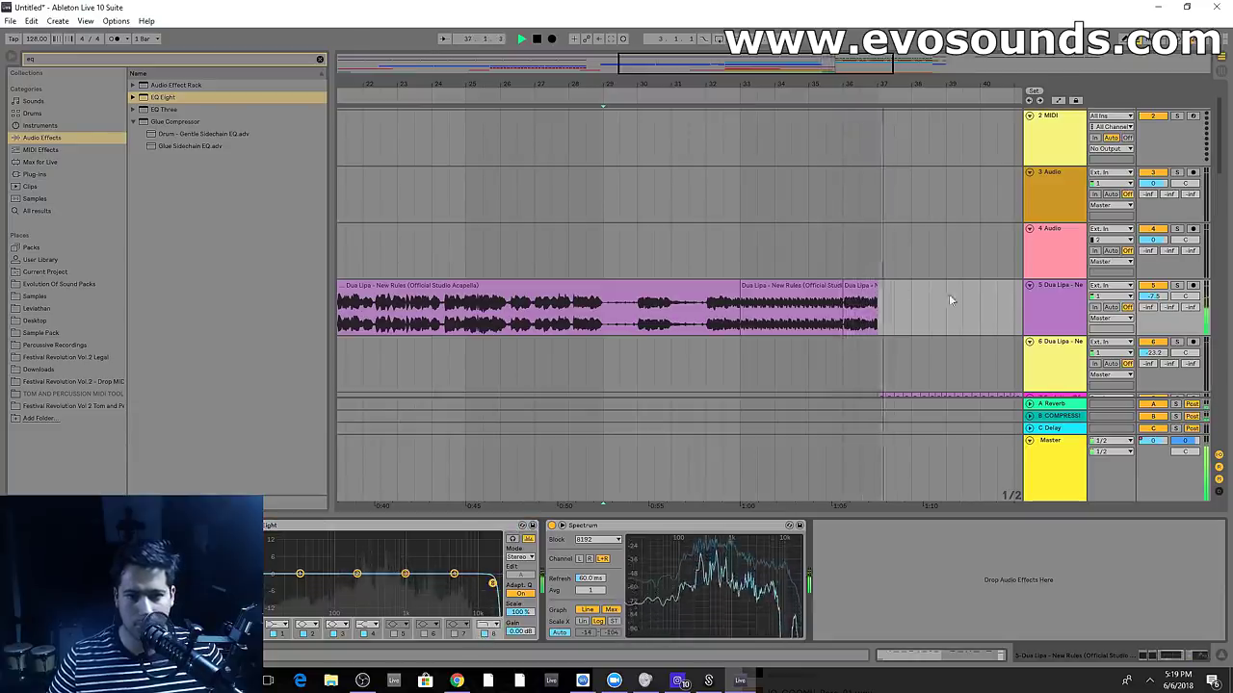
Automate the vocal EQ's band 8 frequency to fall from bar 29 to 33 and again from 33 to 36, returning high at bar 36
click(1069, 308)
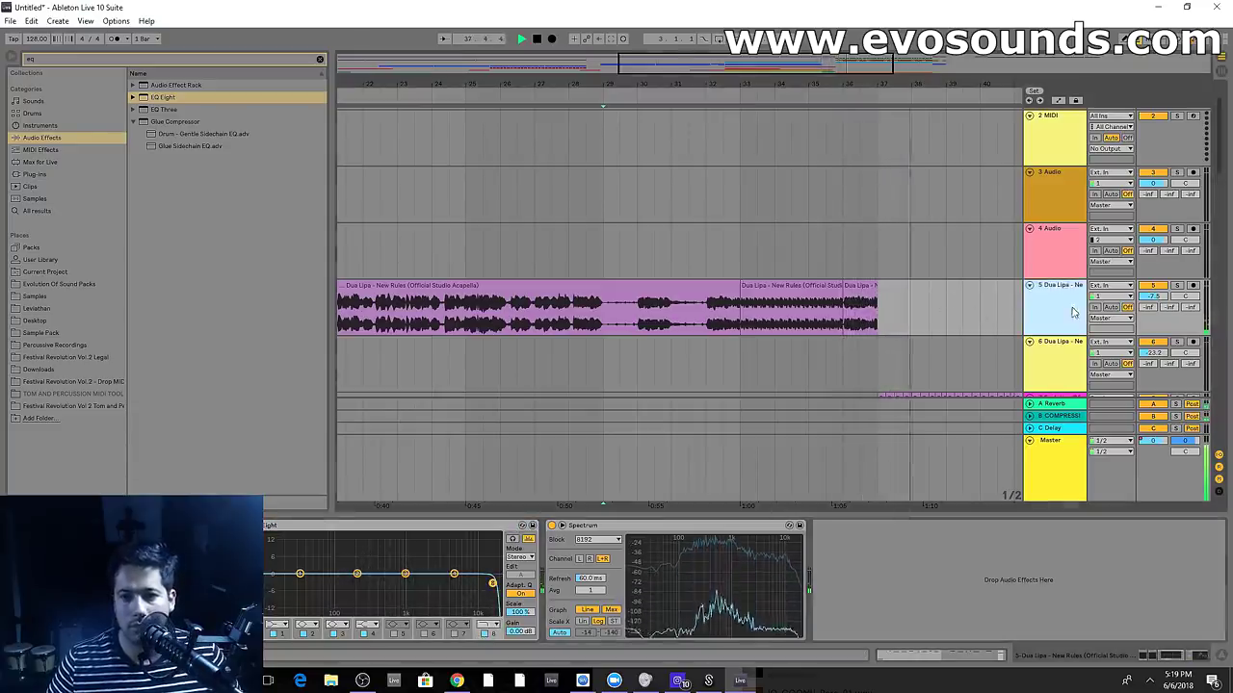
click(1058, 101)
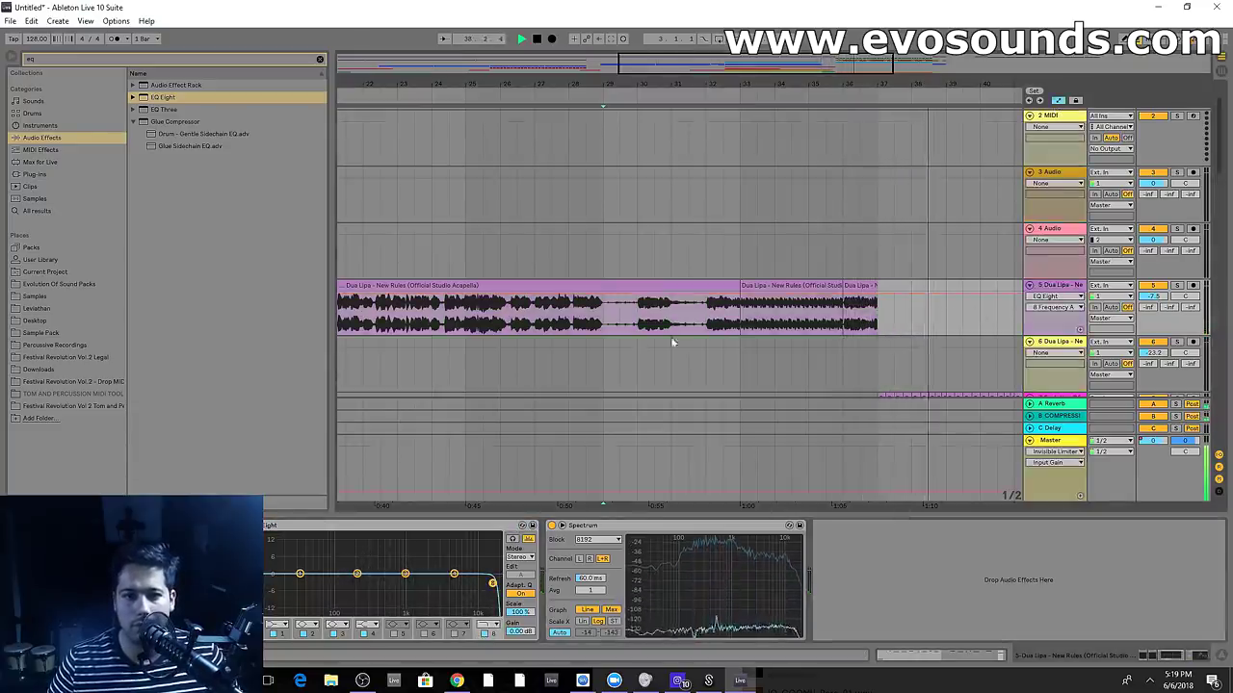
click(605, 294)
mouse_move(740, 294)
mouse_down()
mouse_move(740, 313)
mouse_move(741, 292)
mouse_up()
mouse_move(843, 292)
mouse_down()
mouse_move(843, 325)
mouse_move(843, 291)
mouse_up()
scroll(967, 258, down, 3)
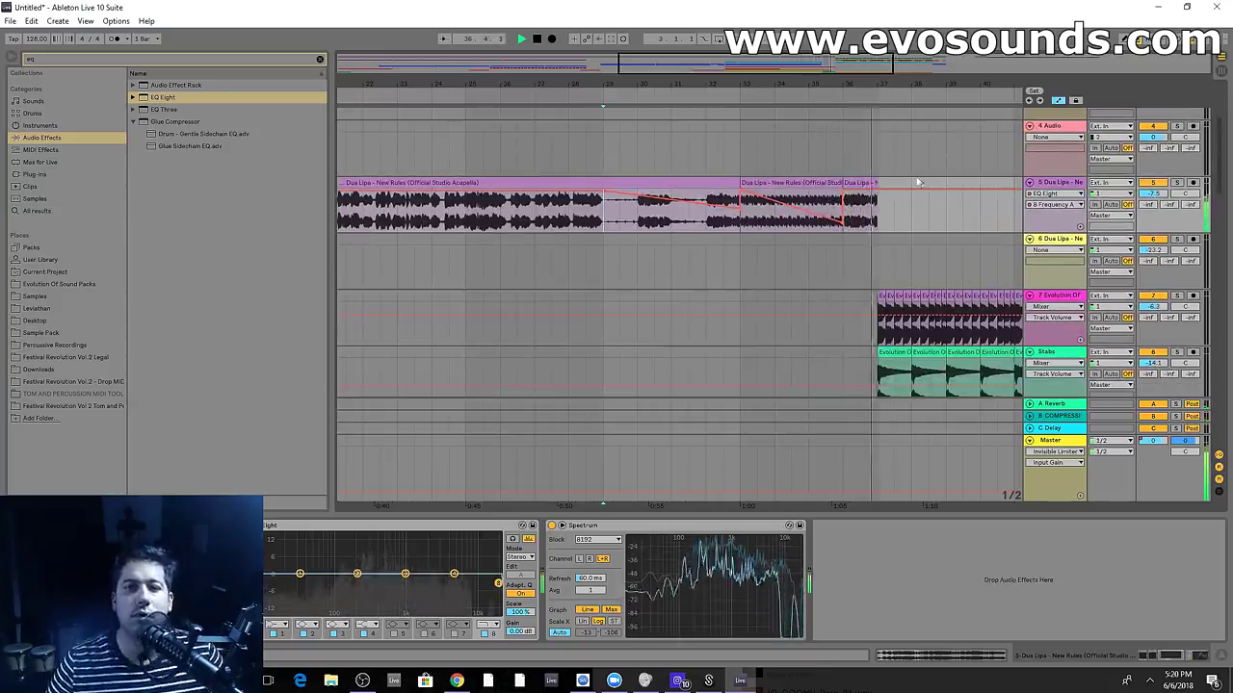
Play the last vocal clip before bar 37 into the drop and check the synth tracks around the transition
drag(896, 85, 692, 188)
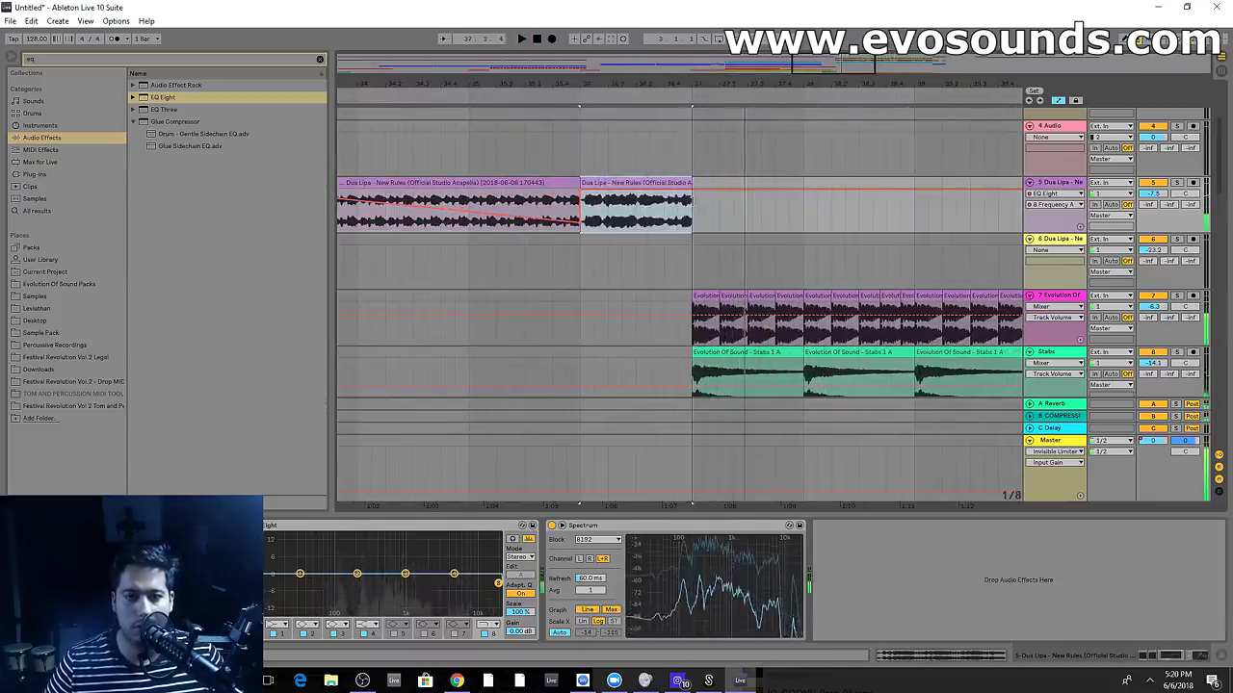
drag(790, 85, 789, 48)
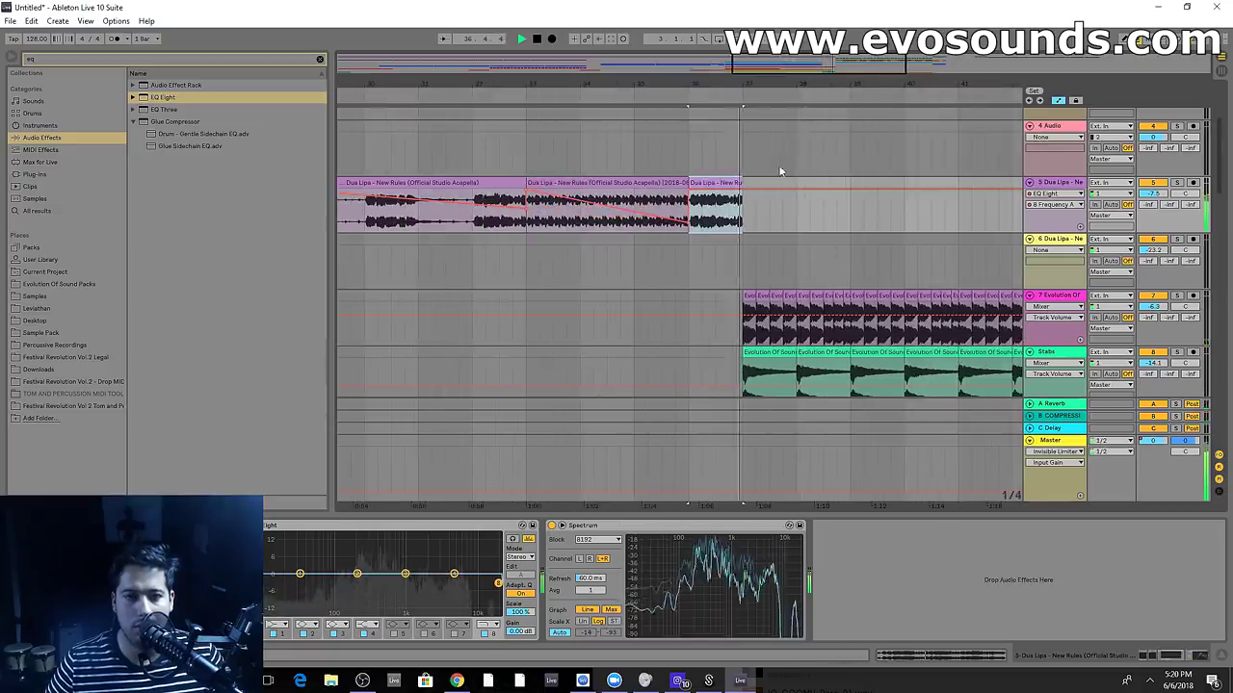
scroll(751, 222, down, 15)
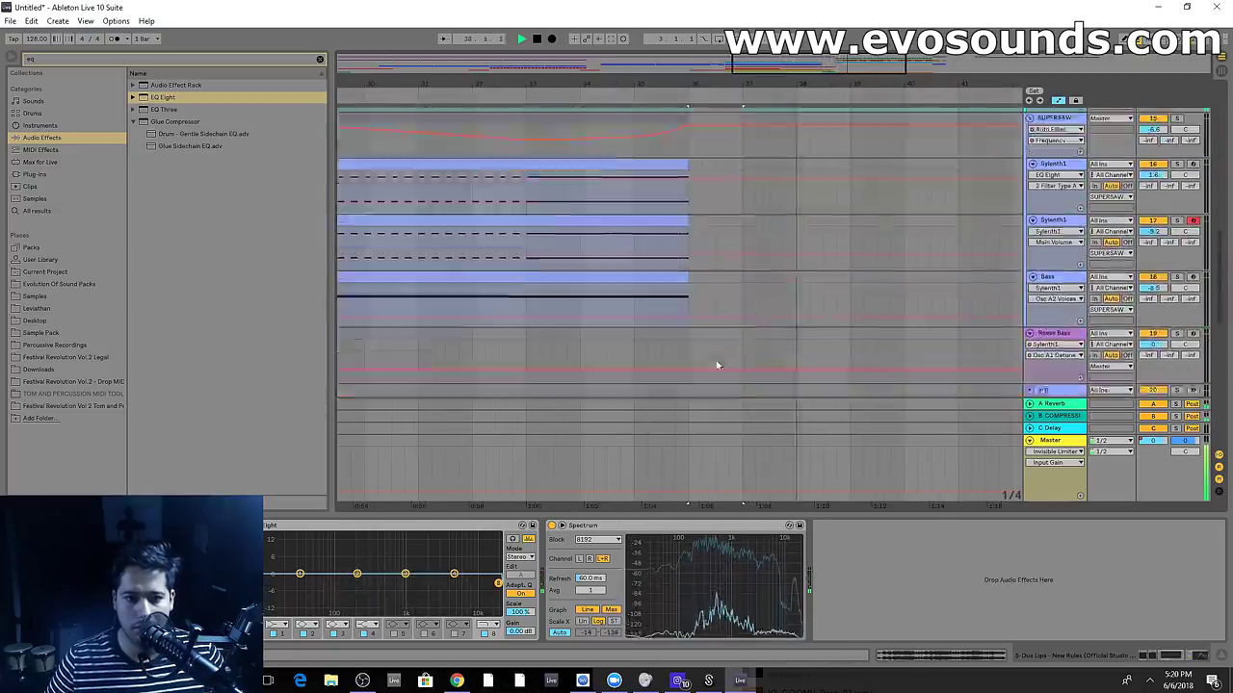
key(minus)
scroll(944, 272, up, 9)
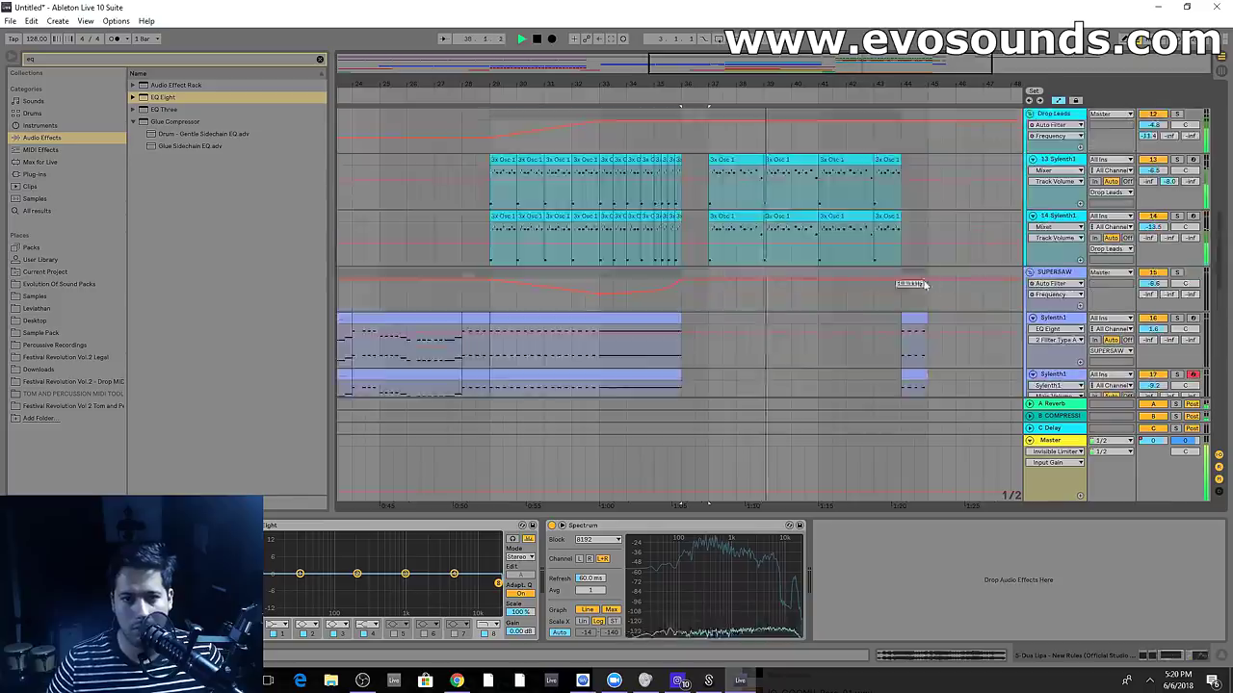
drag(863, 64, 789, 56)
key(space)
Play the intro from bar 7 and lower the arp track's volume to -15.9 dB
scroll(578, 217, down, 2)
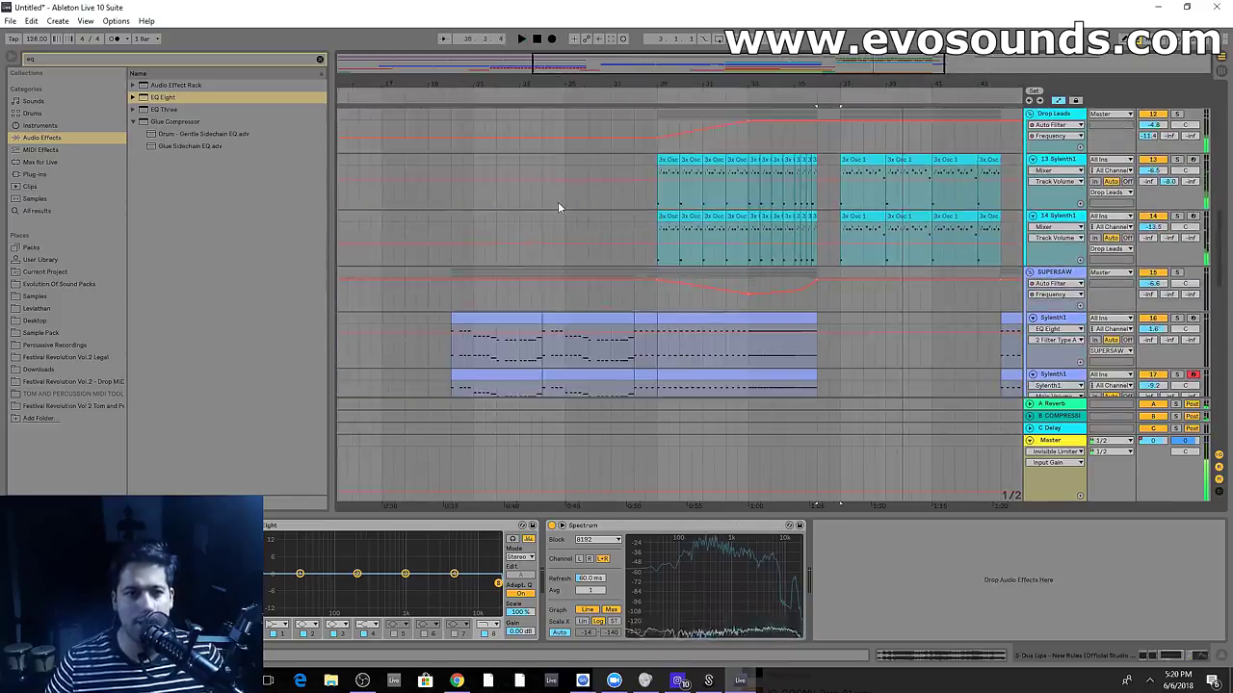
ctrl+scroll(569, 205, down, 3)
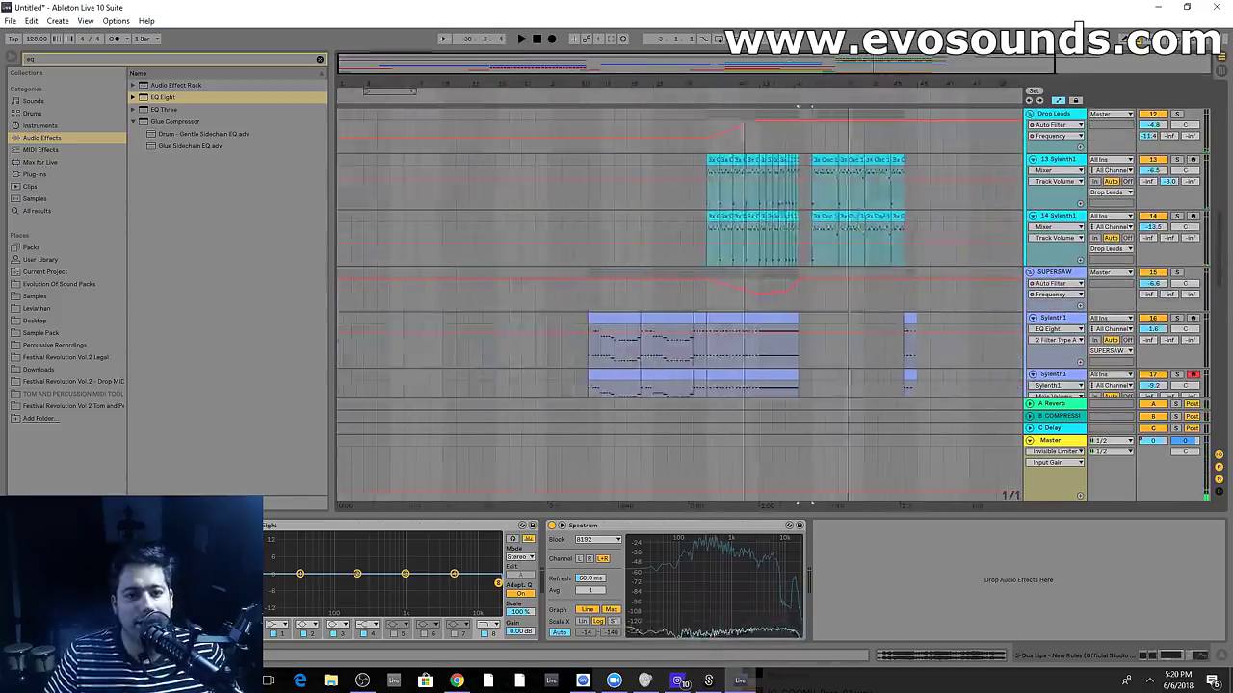
scroll(390, 346, up, 4)
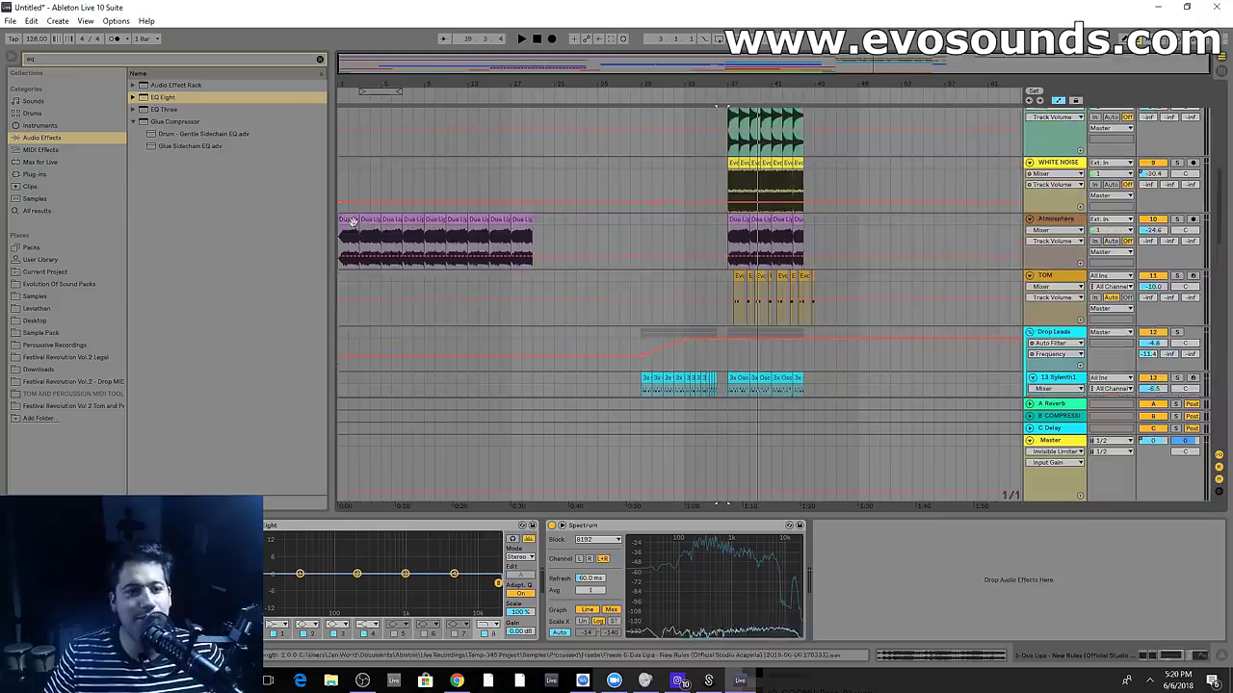
click(351, 241)
click(397, 176)
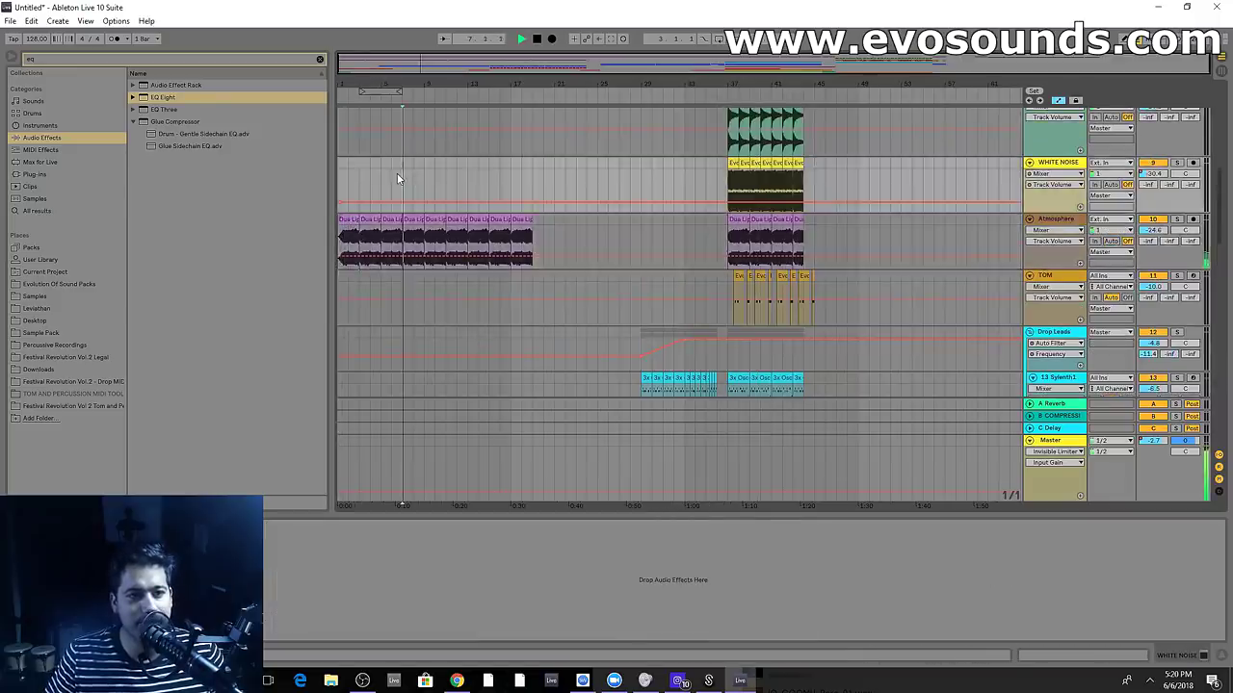
scroll(432, 253, down, 10)
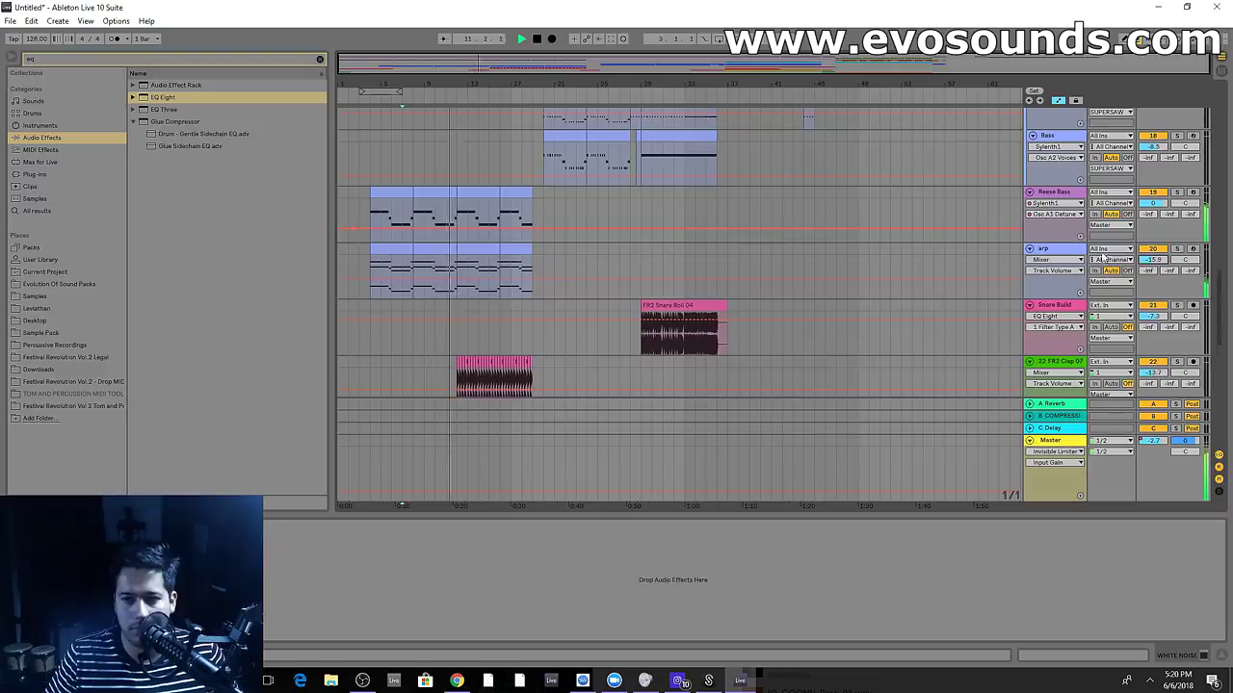
scroll(578, 270, up, 6)
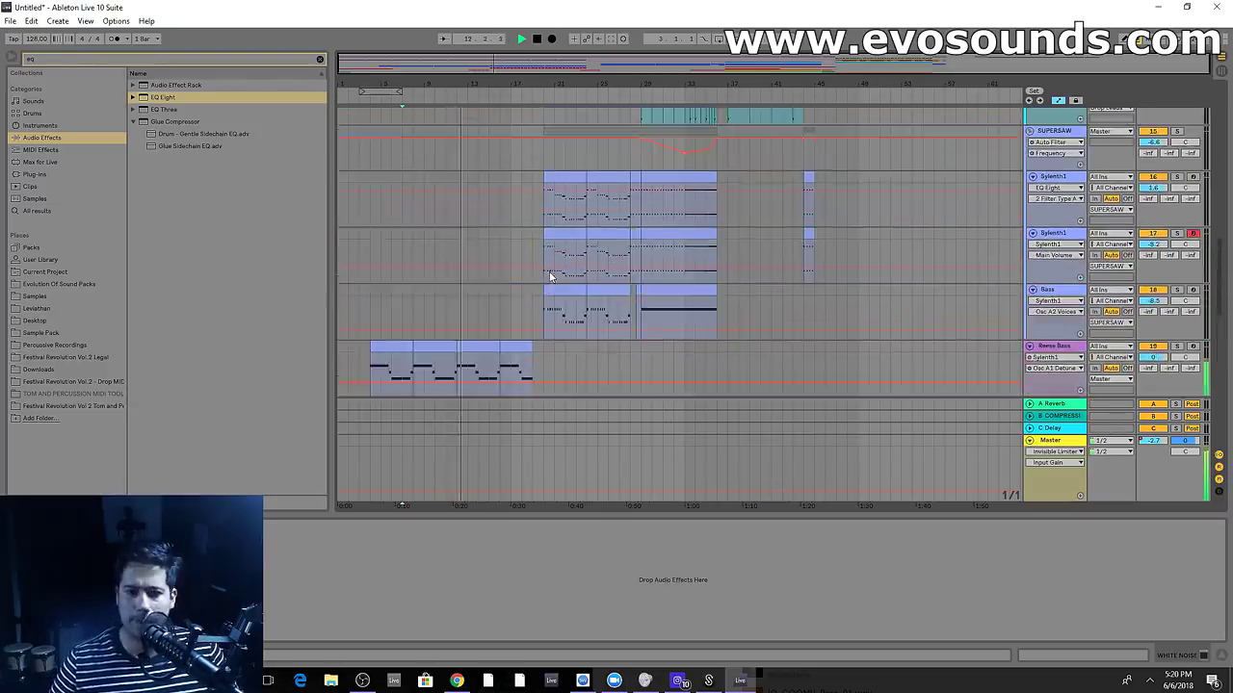
Set the FR2 Clap reverb's Dry/Wet to 63% and raise the clap and rides volumes to -11.8 dB and -14.9 dB
scroll(609, 294, down, 8)
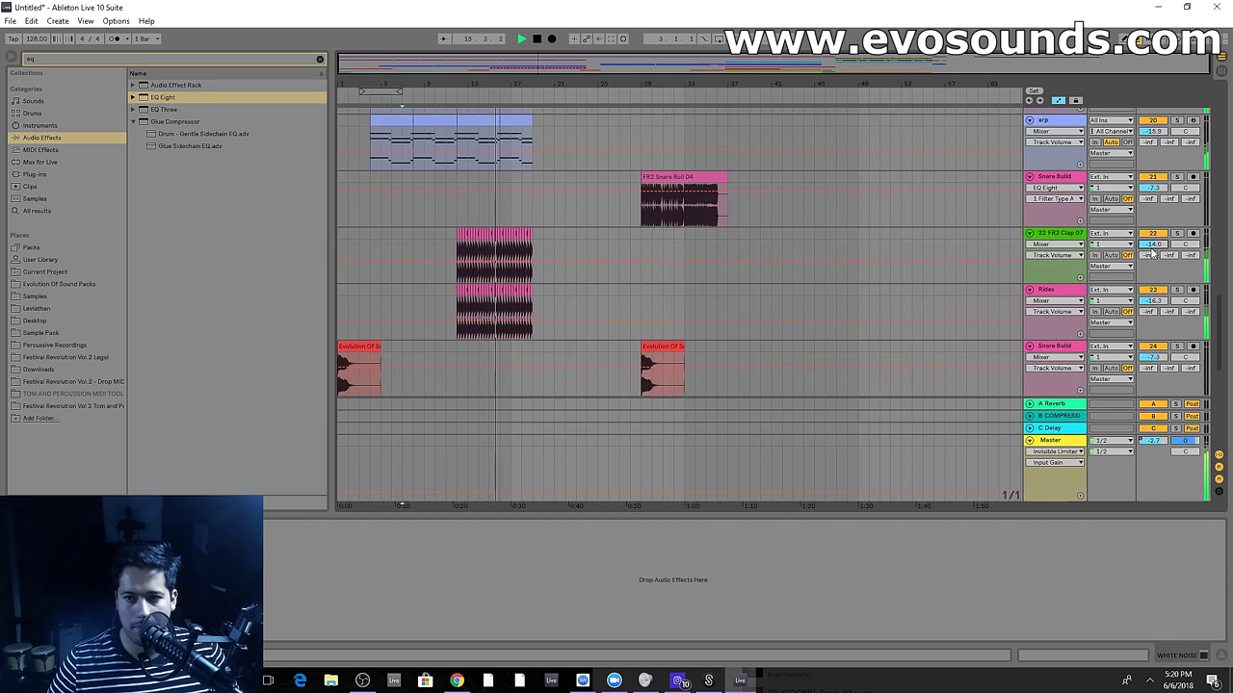
click(1066, 236)
drag(309, 624, 309, 613)
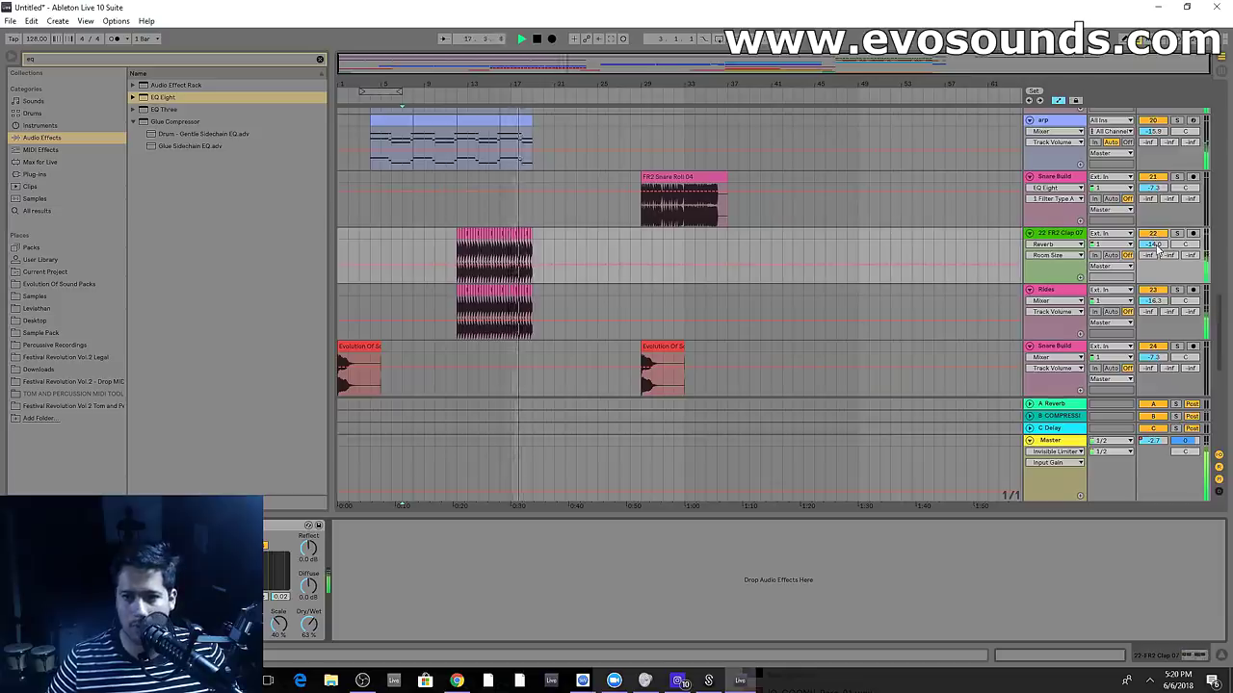
drag(1158, 246, 1158, 245)
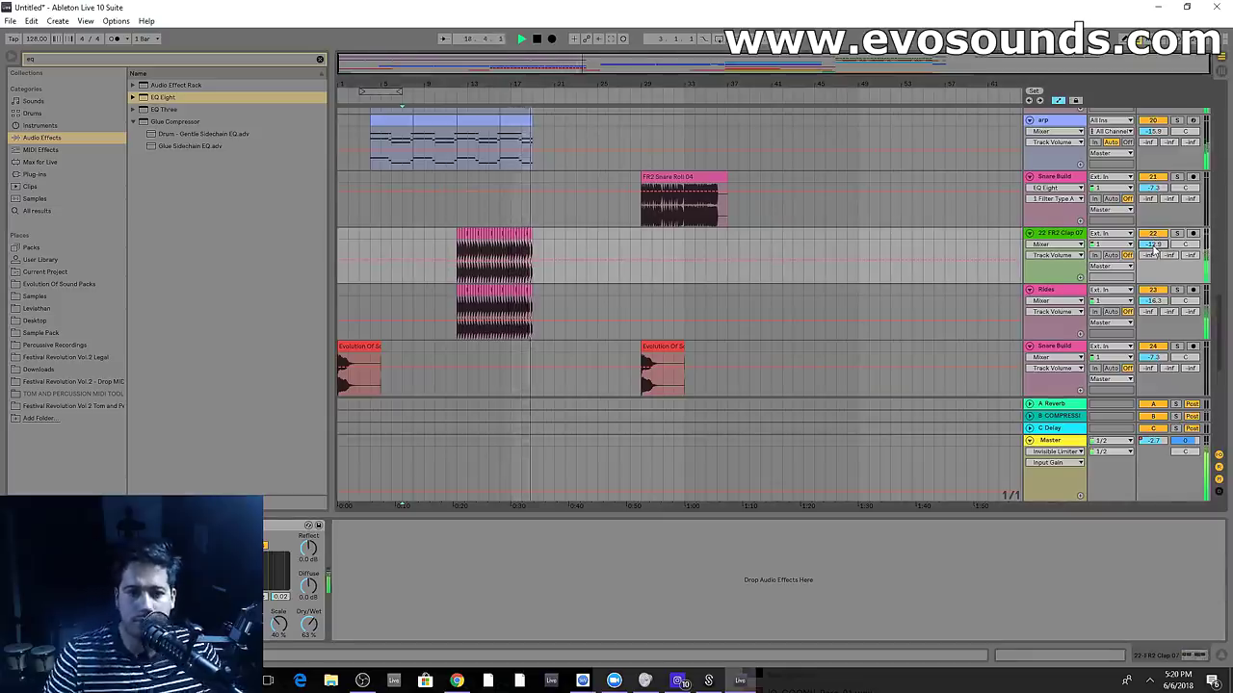
scroll(795, 192, up, 2)
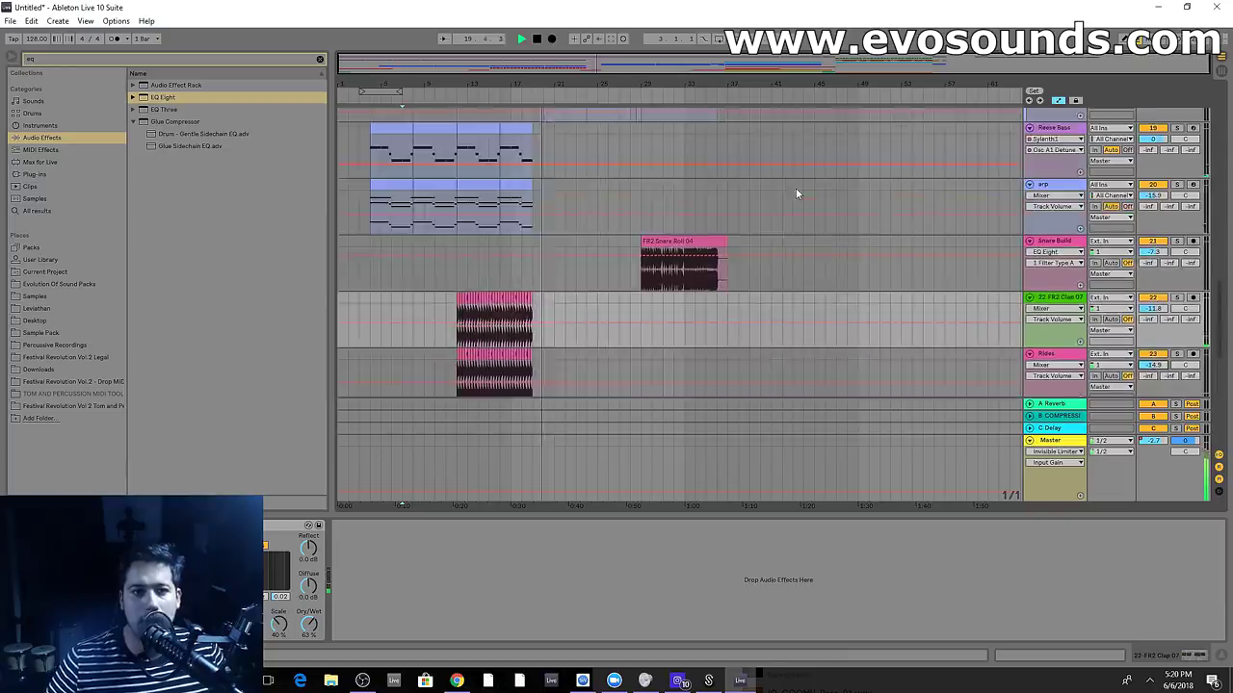
Play the supersaw section from bar 20 and check its synth and bass tracks
scroll(660, 230, up, 8)
click(648, 214)
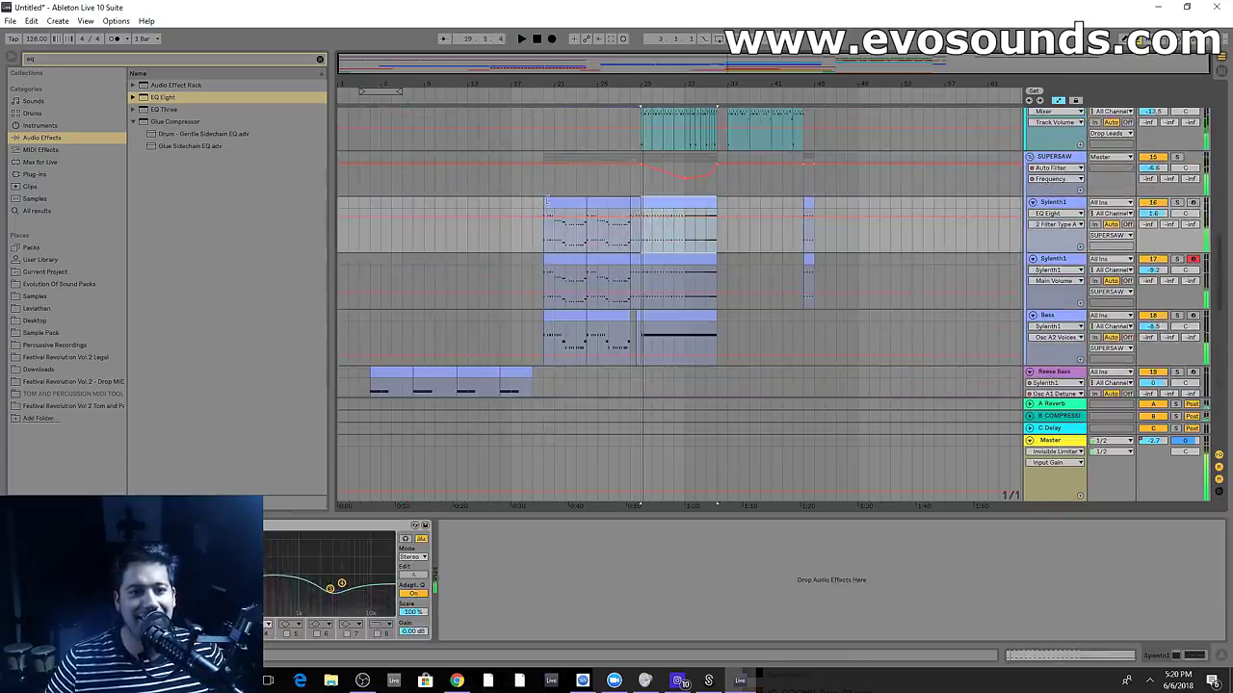
click(543, 204)
drag(584, 84, 636, 159)
key(space)
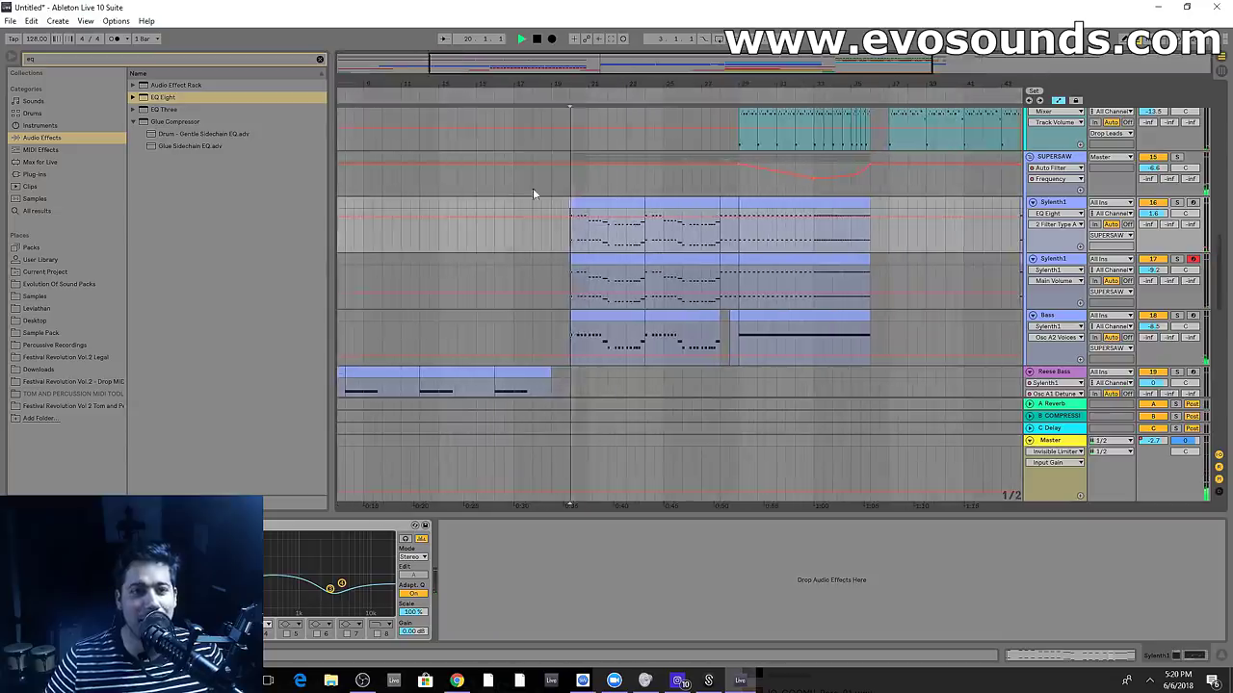
scroll(616, 198, down, 3)
scroll(625, 206, up, 5)
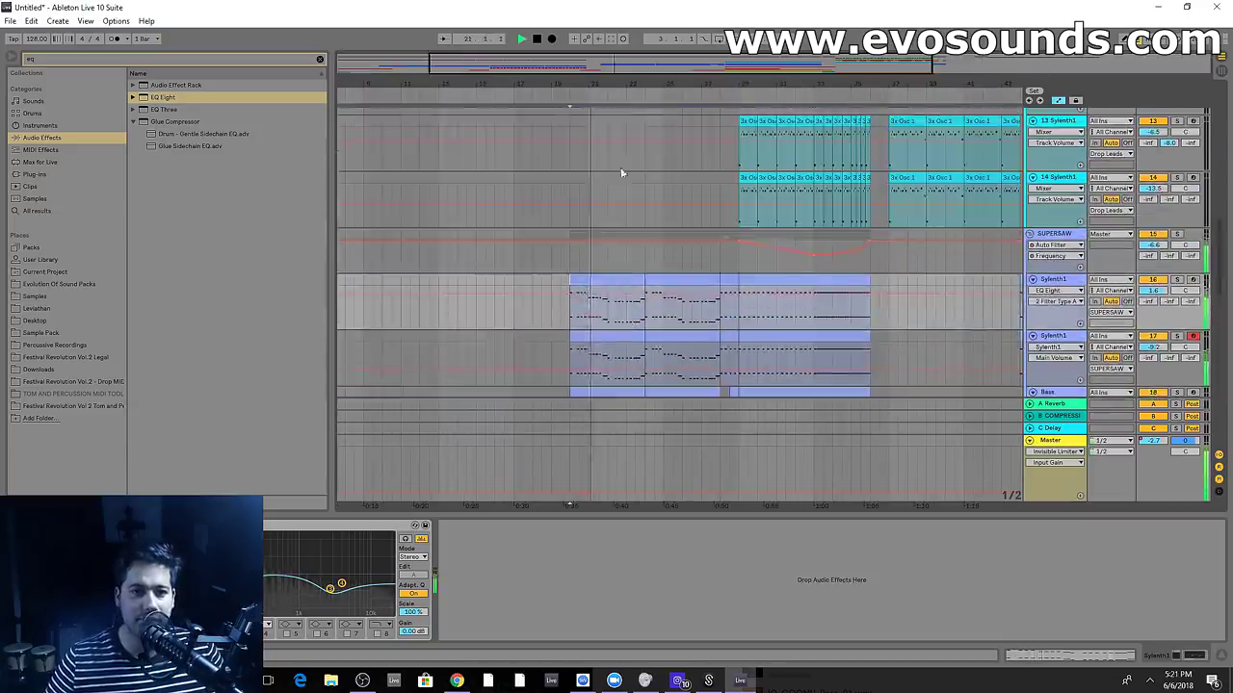
drag(584, 60, 598, 125)
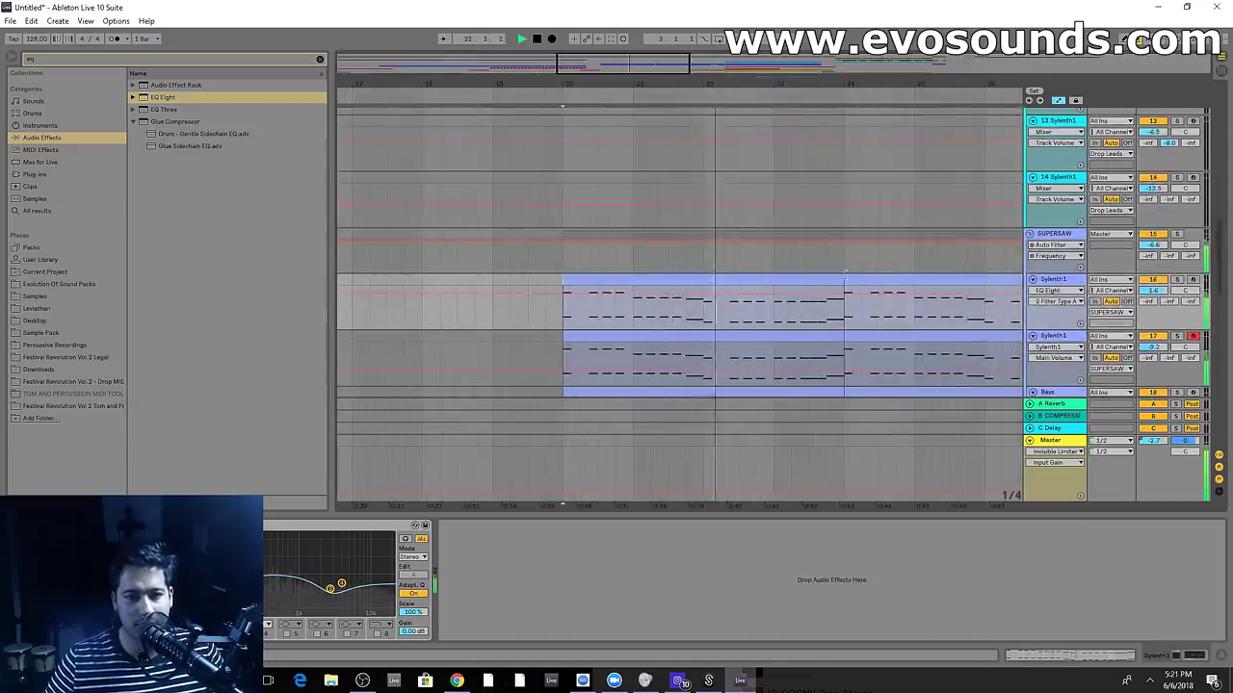
scroll(825, 262, down, 2)
scroll(842, 256, up, 4)
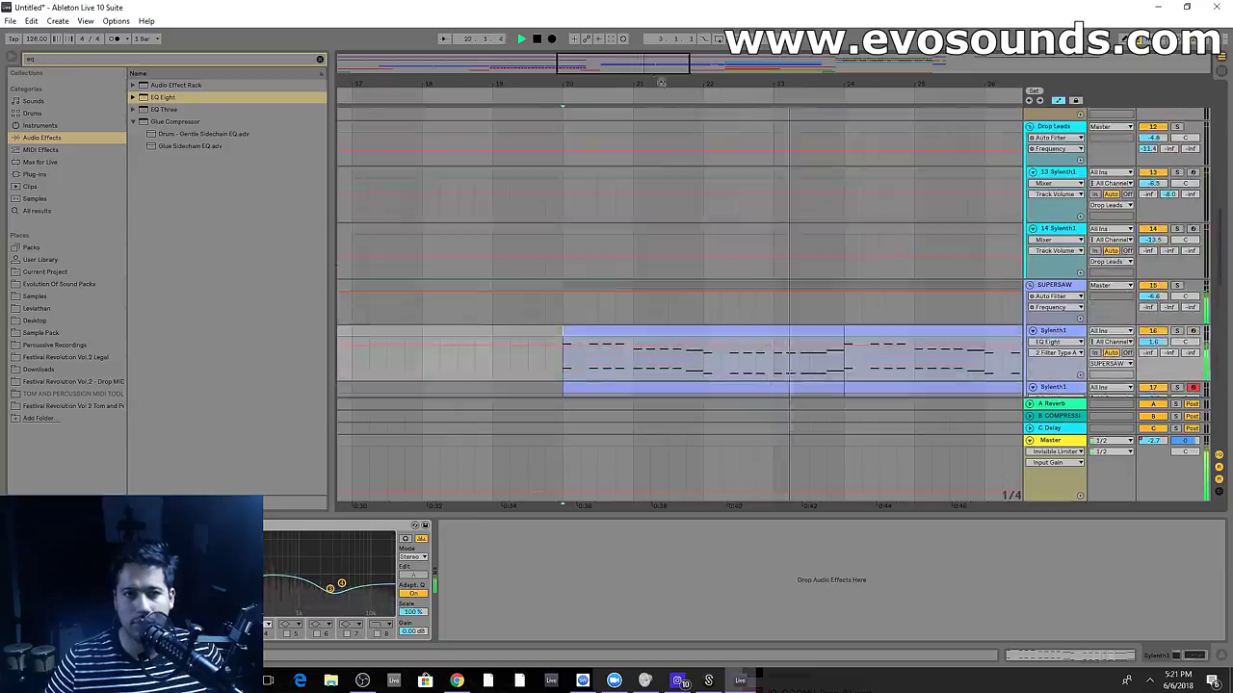
Set the audio output device to Speakers (BEHRINGER UMC1820) DX in the preferences
click(116, 20)
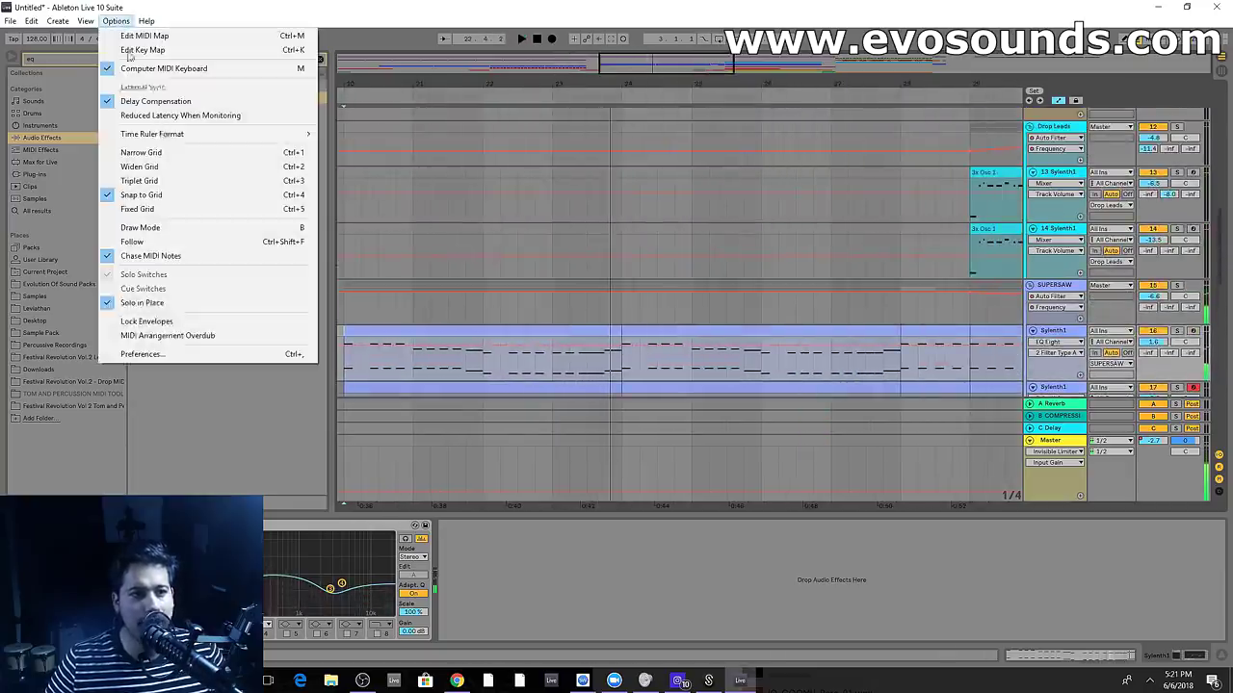
click(169, 353)
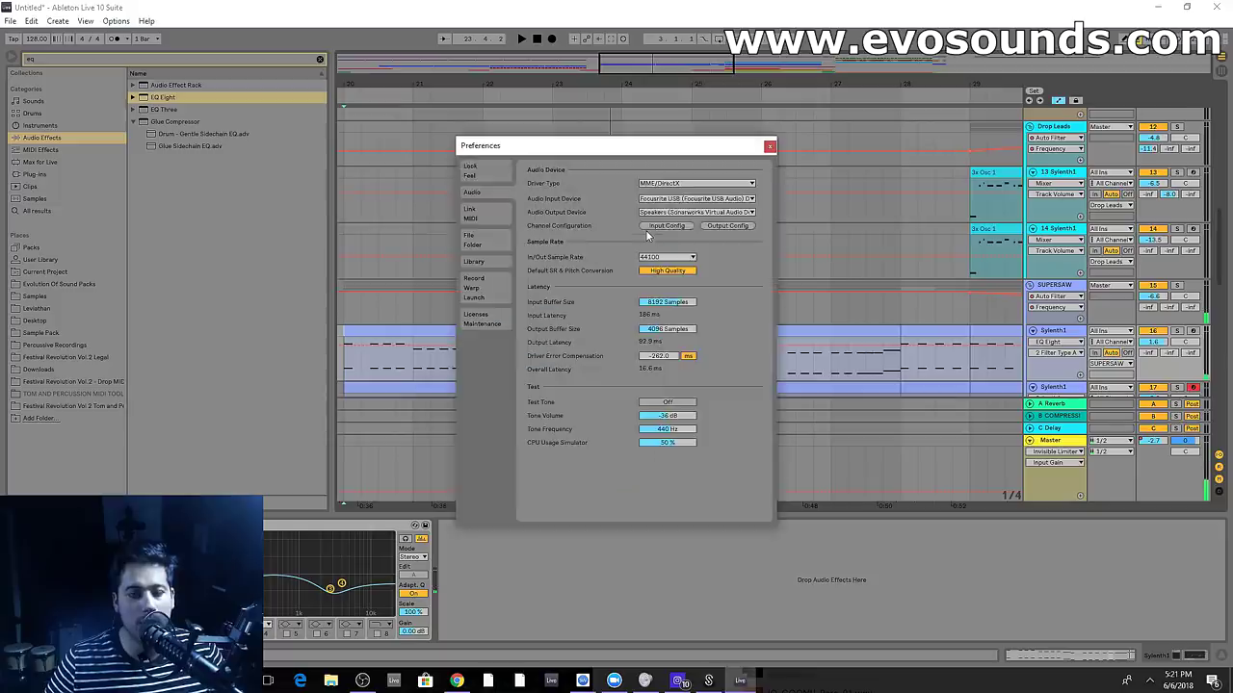
click(682, 212)
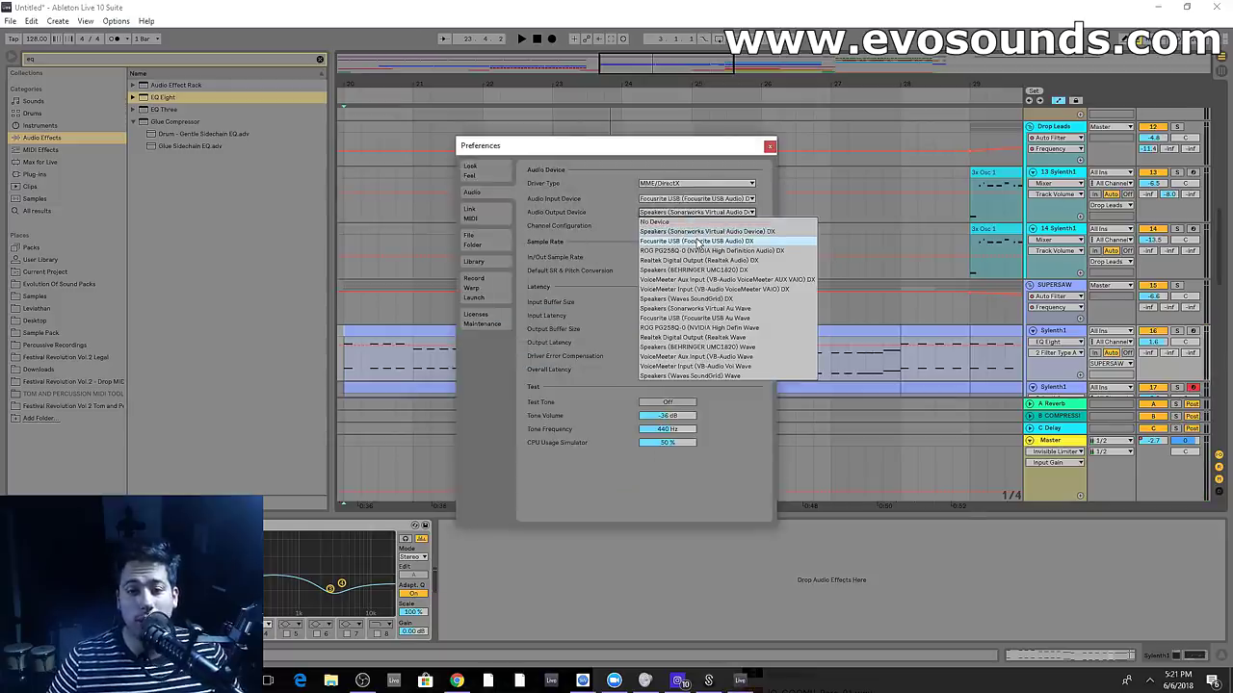
click(796, 187)
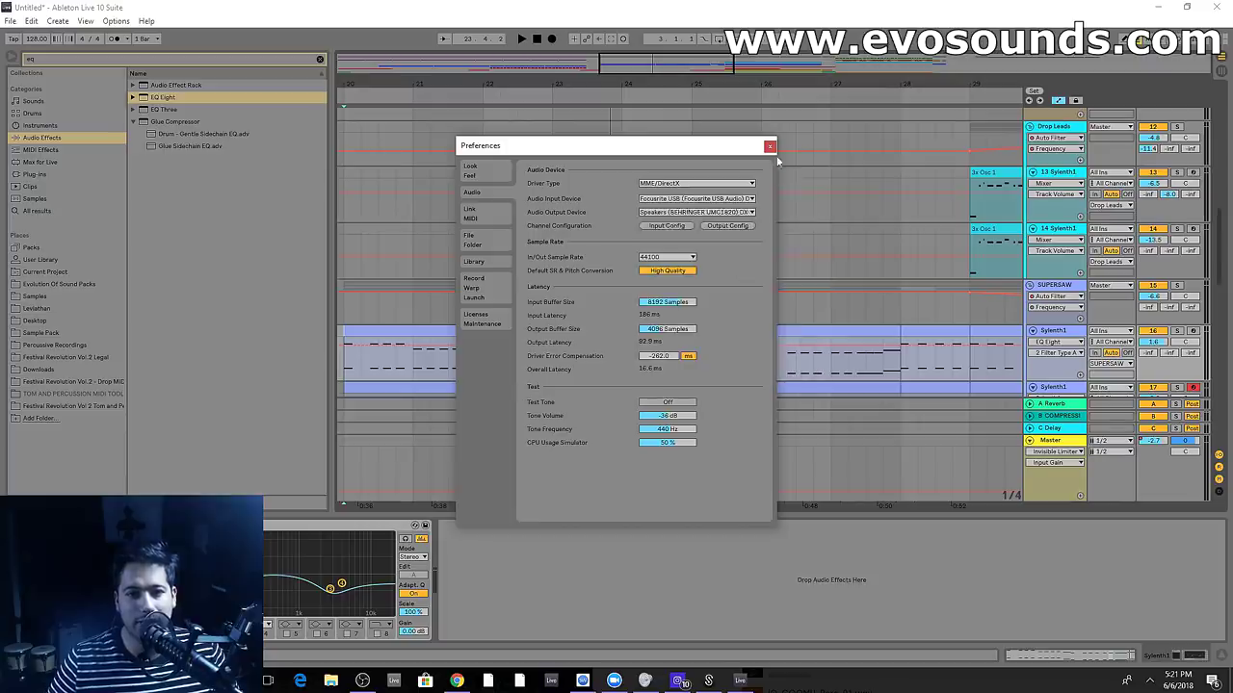
click(770, 147)
Play from bar 19 and check the Mic/Aux and Desktop Audio levels in OBS before returning to Live
scroll(546, 306, down, 3)
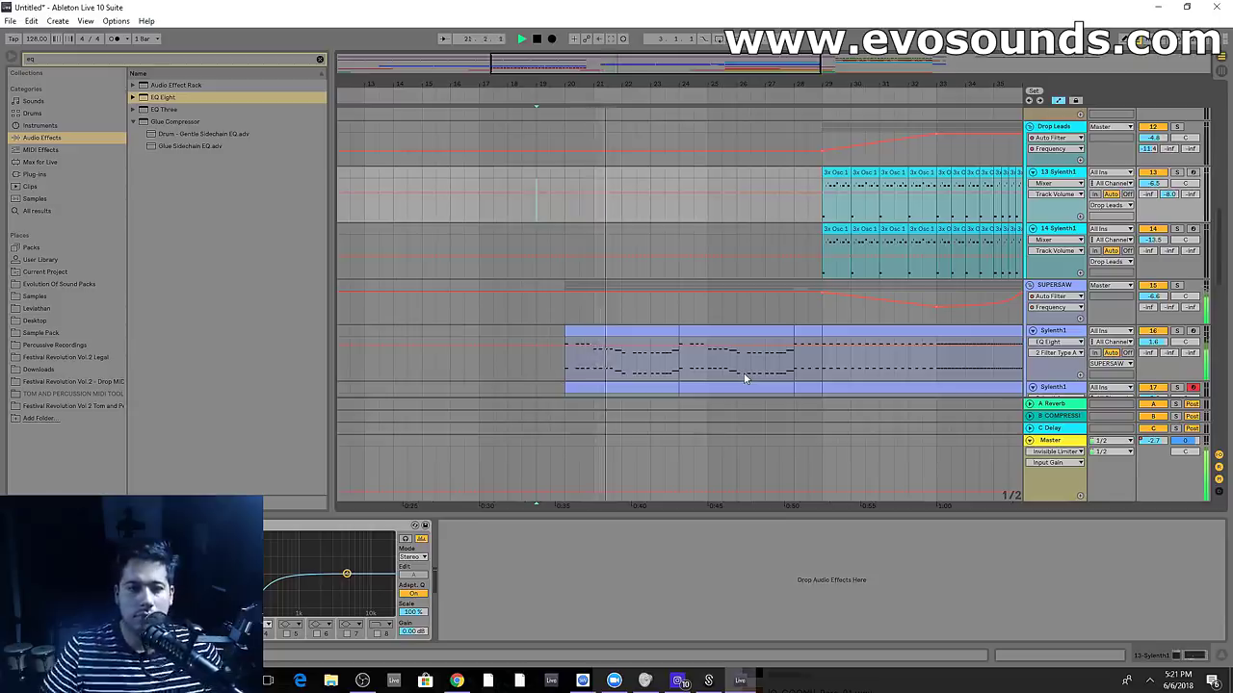
click(584, 680)
click(550, 572)
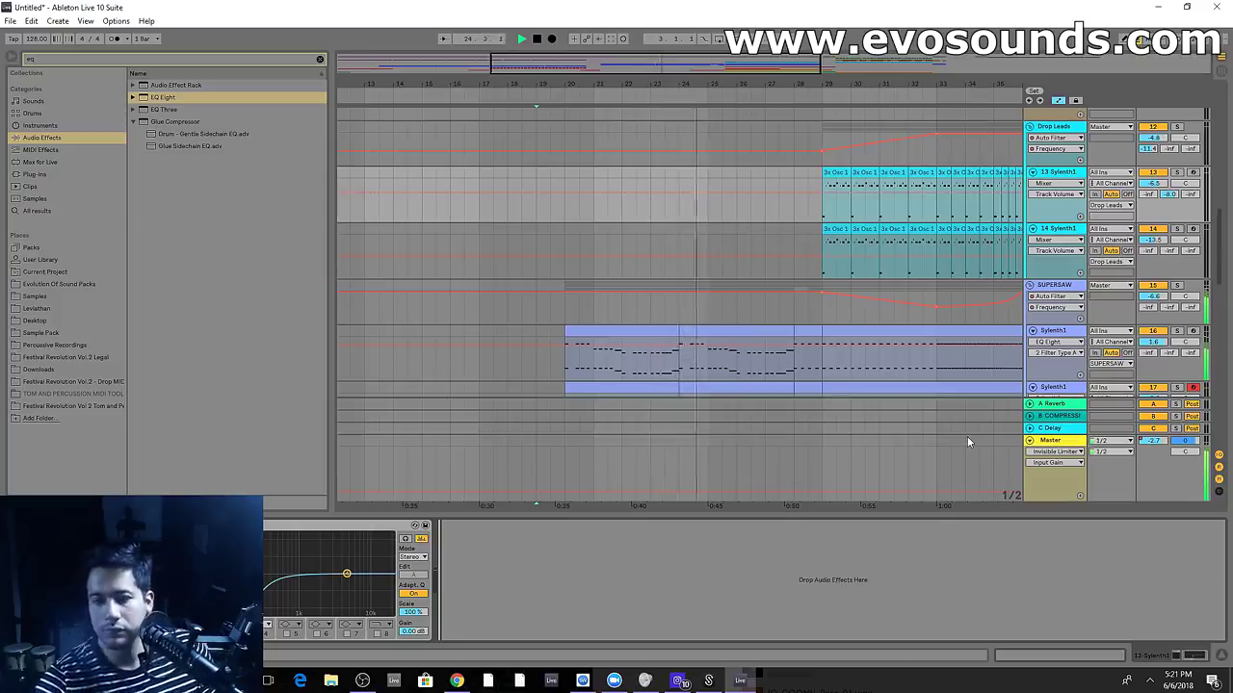
click(363, 681)
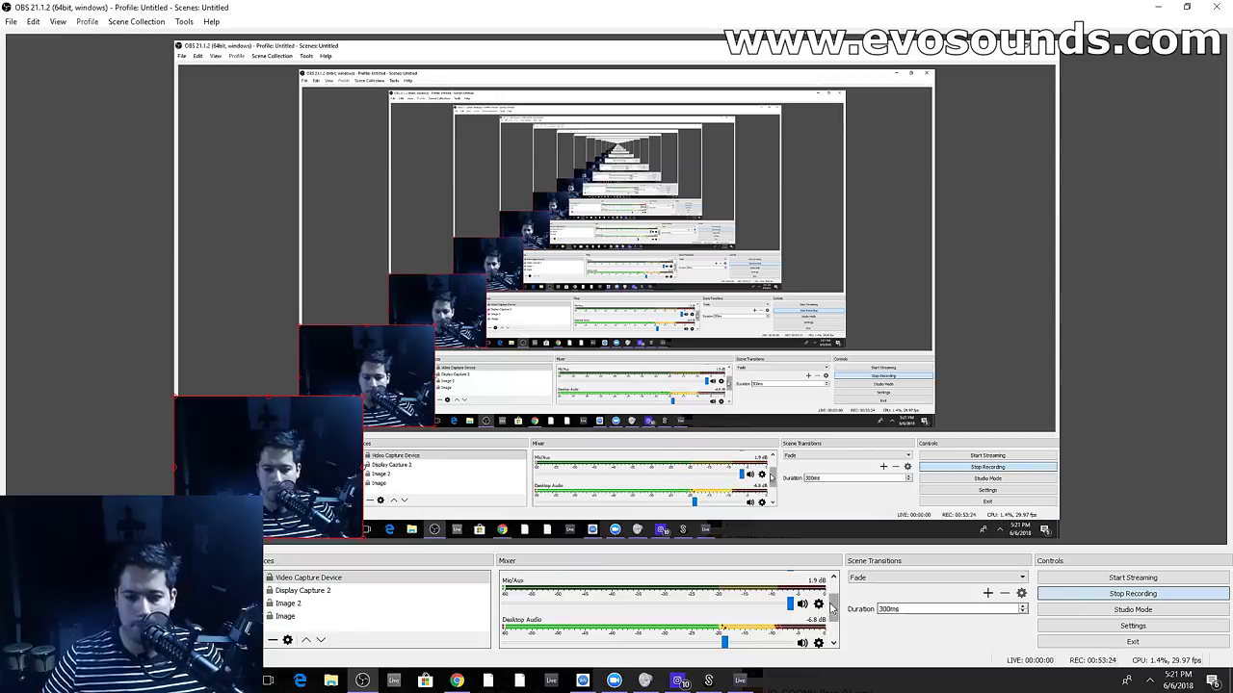
click(1154, 9)
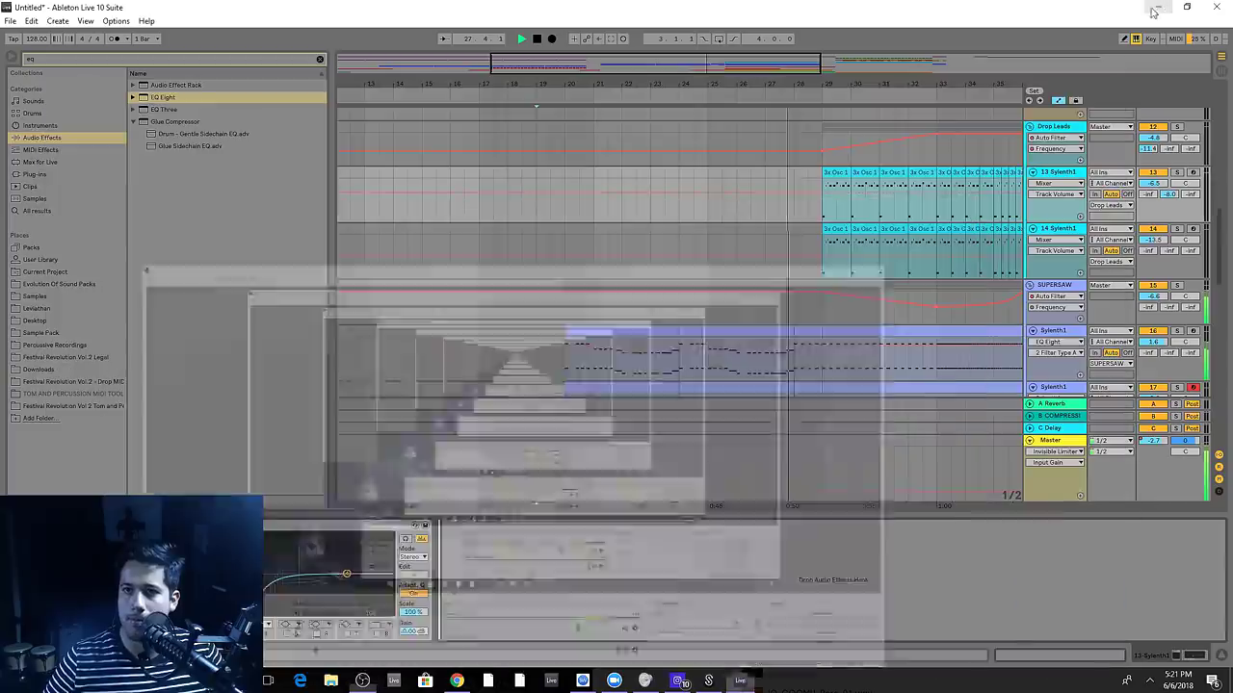
Open the Endless Smile plug-in on the master during the build-up and leave its preset on Helium Jumping
drag(728, 59, 778, 59)
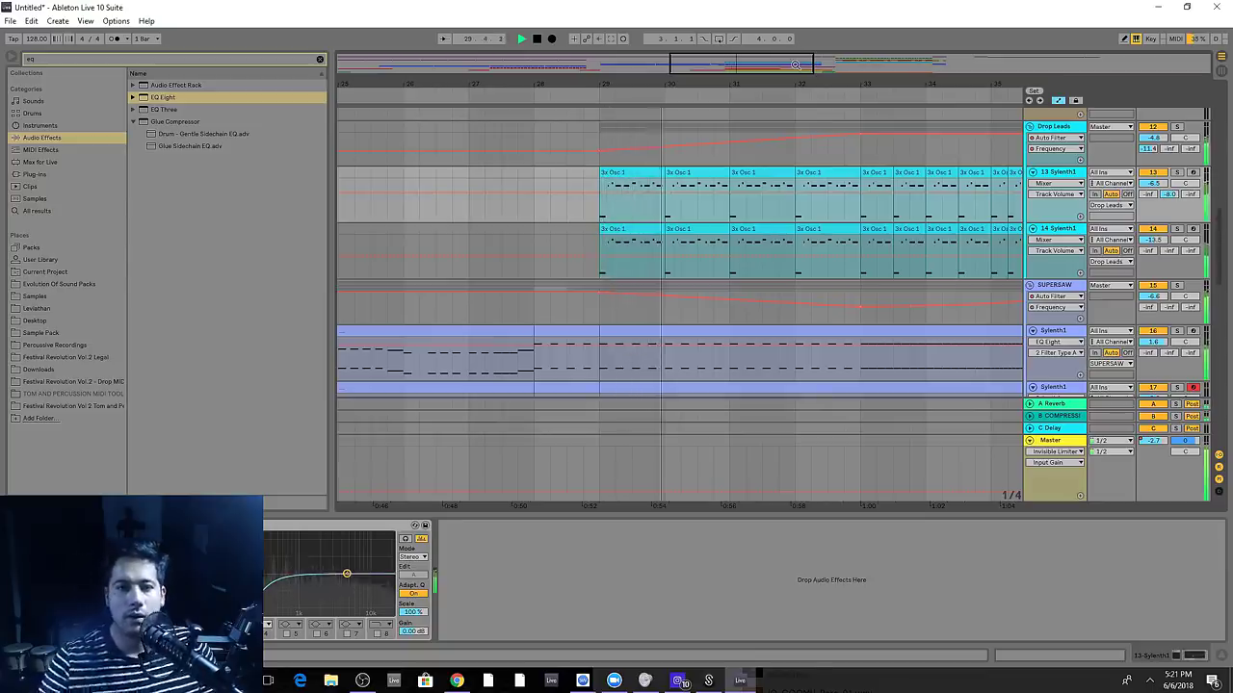
drag(795, 65, 849, 58)
scroll(993, 231, down, 2)
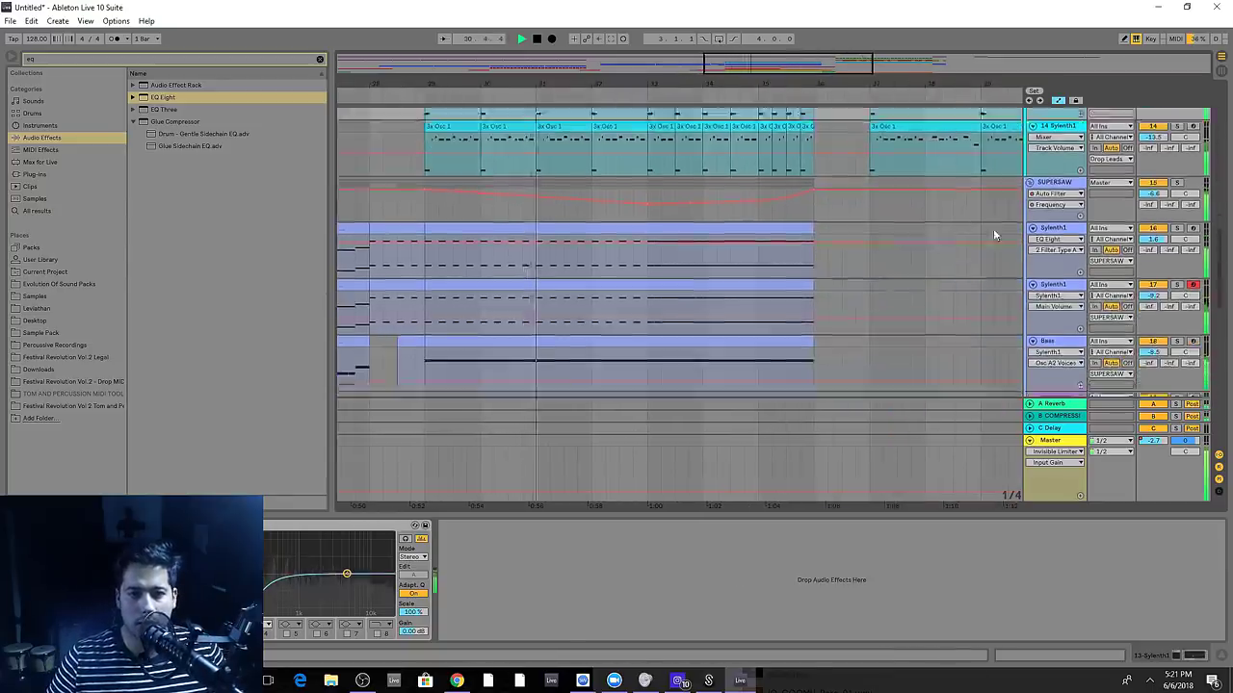
key(Tab)
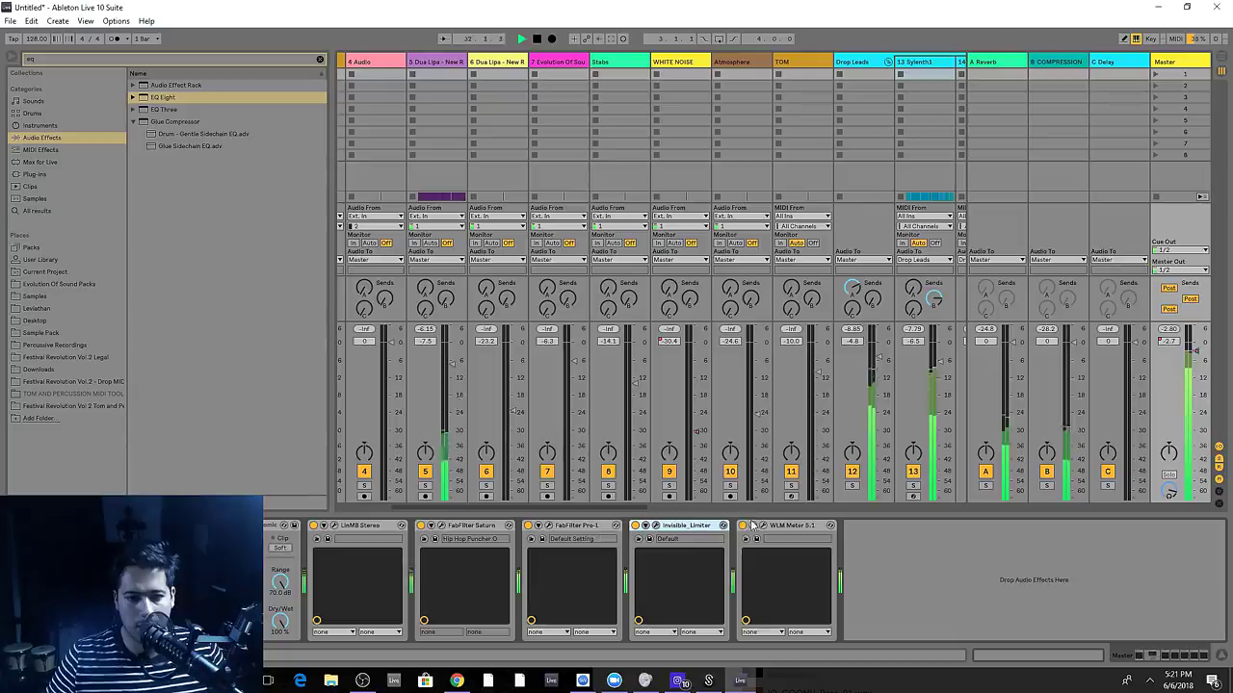
click(41, 526)
click(280, 524)
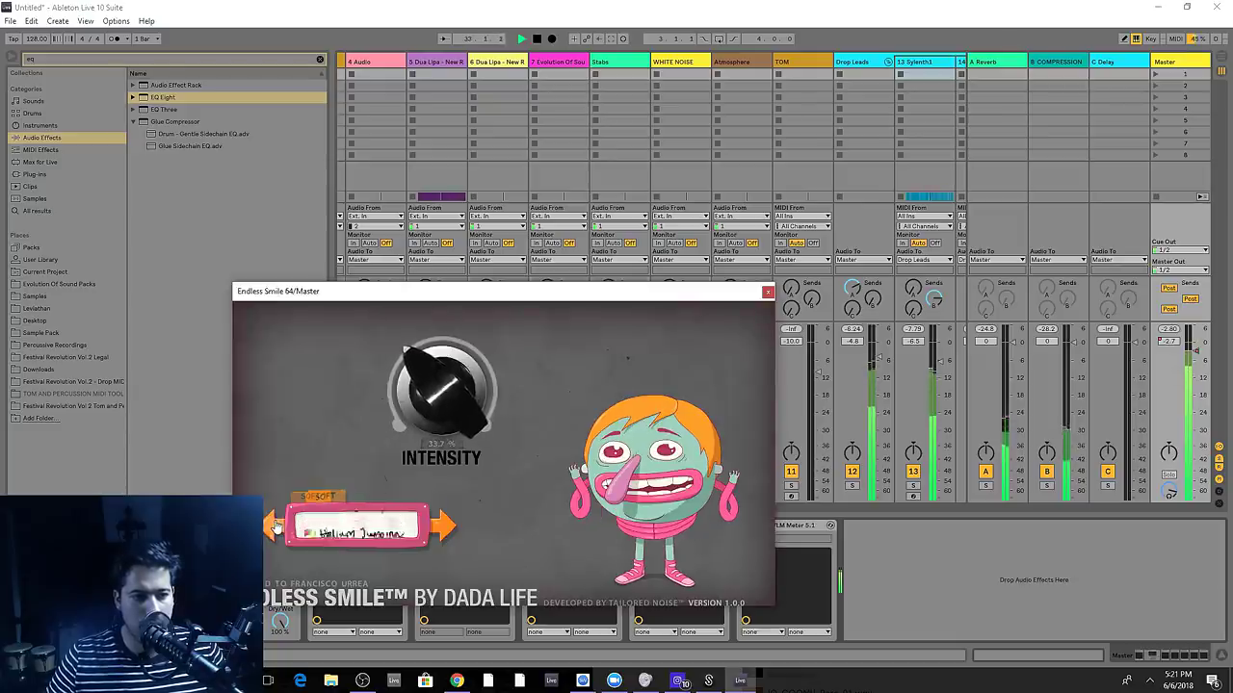
click(440, 529)
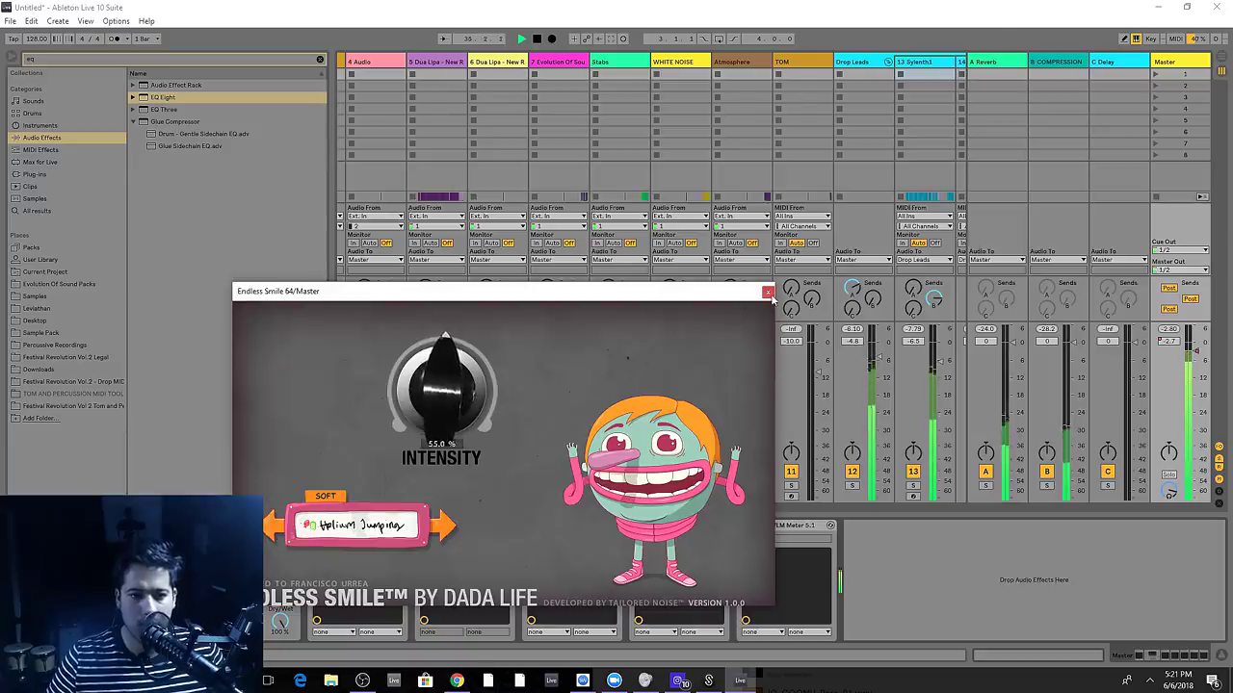
click(767, 292)
key(Tab)
Follow the playback through the drop from bar 37, checking its tracks and the TOM clip around bar 40
scroll(904, 355, up, 6)
drag(810, 67, 858, 50)
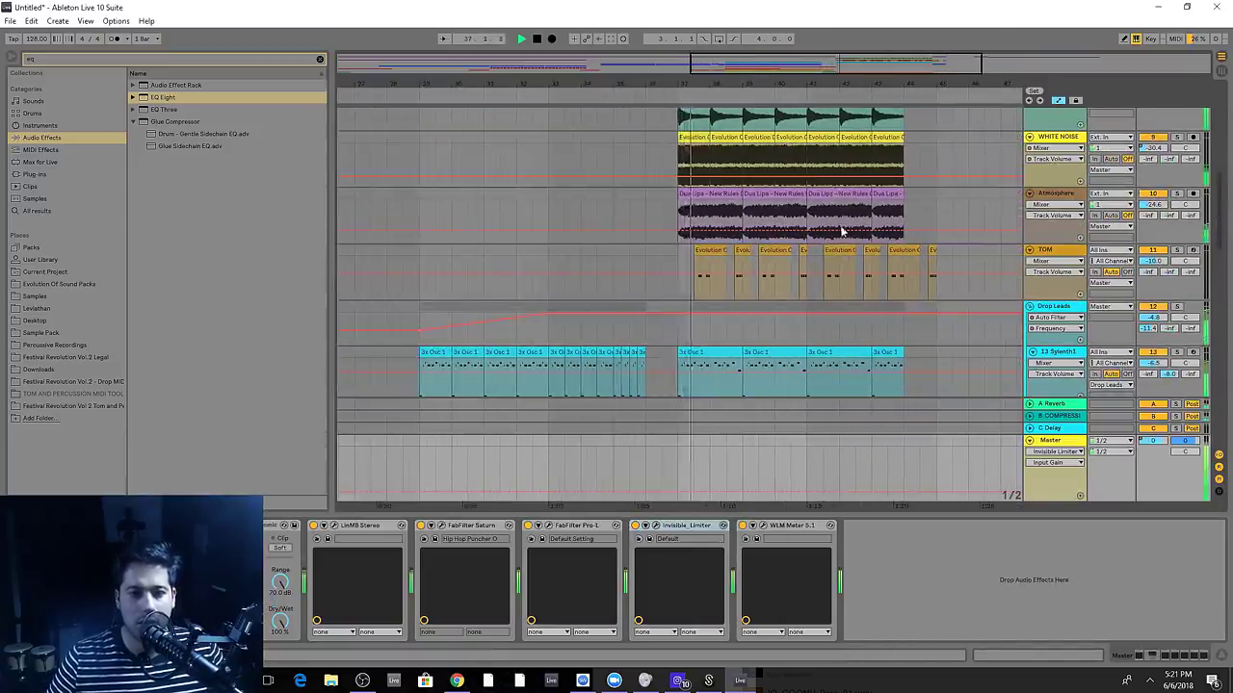
scroll(811, 216, up, 4)
drag(902, 69, 908, 77)
scroll(807, 274, down, 2)
scroll(808, 273, up, 4)
scroll(801, 261, down, 5)
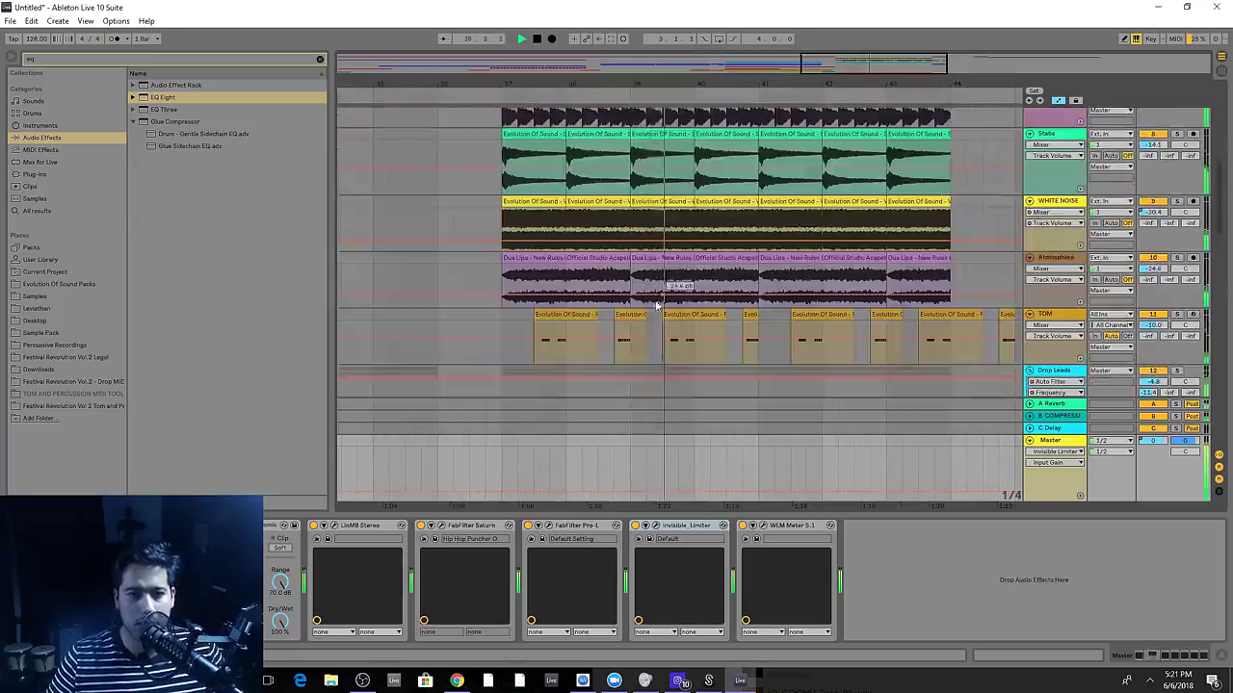
scroll(661, 301, down, 2)
click(710, 251)
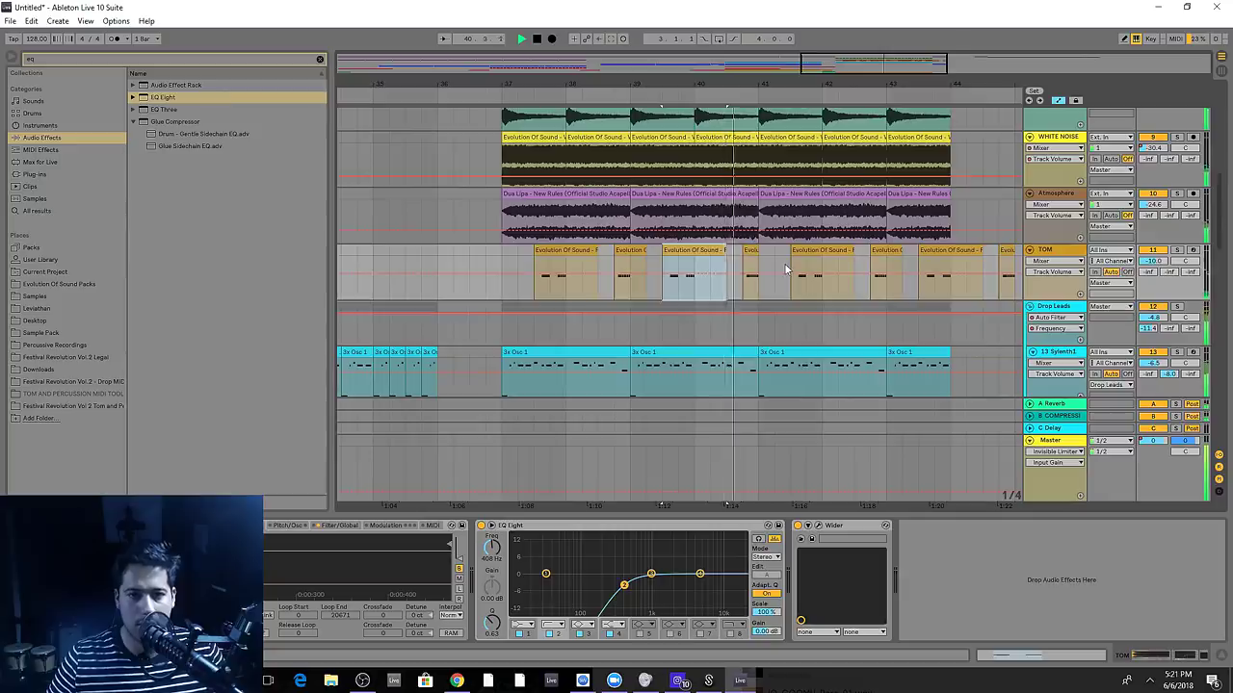
scroll(727, 385, up, 3)
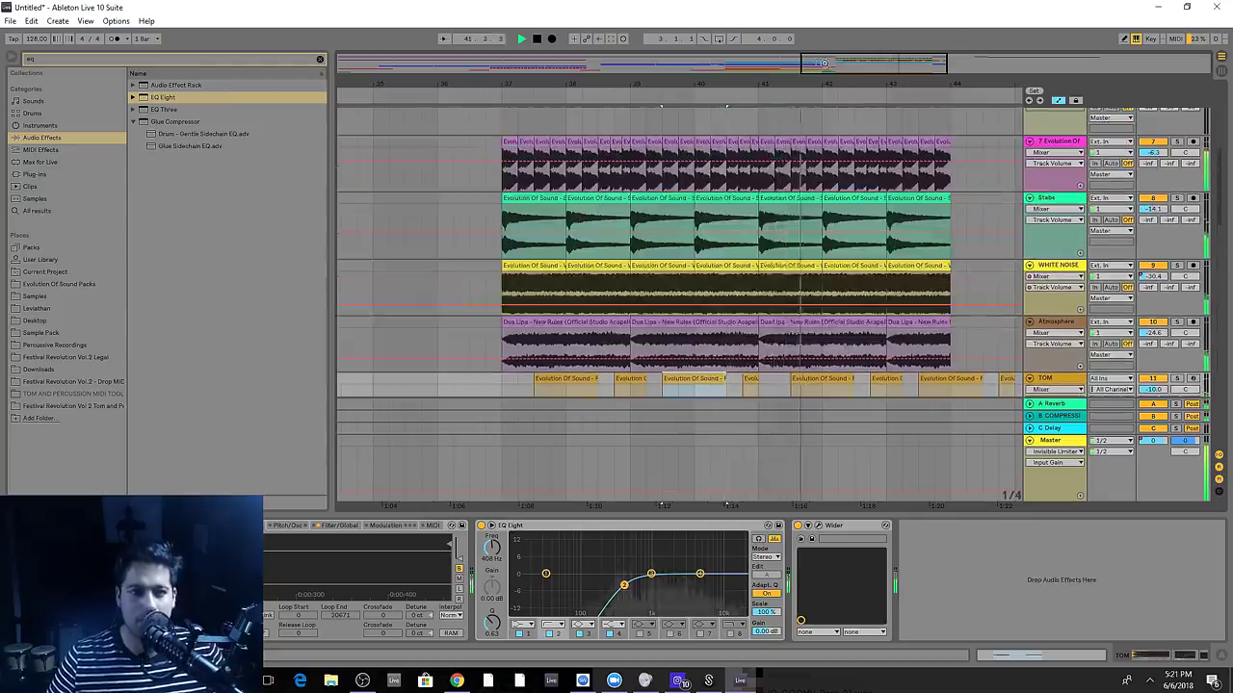
drag(789, 83, 799, 73)
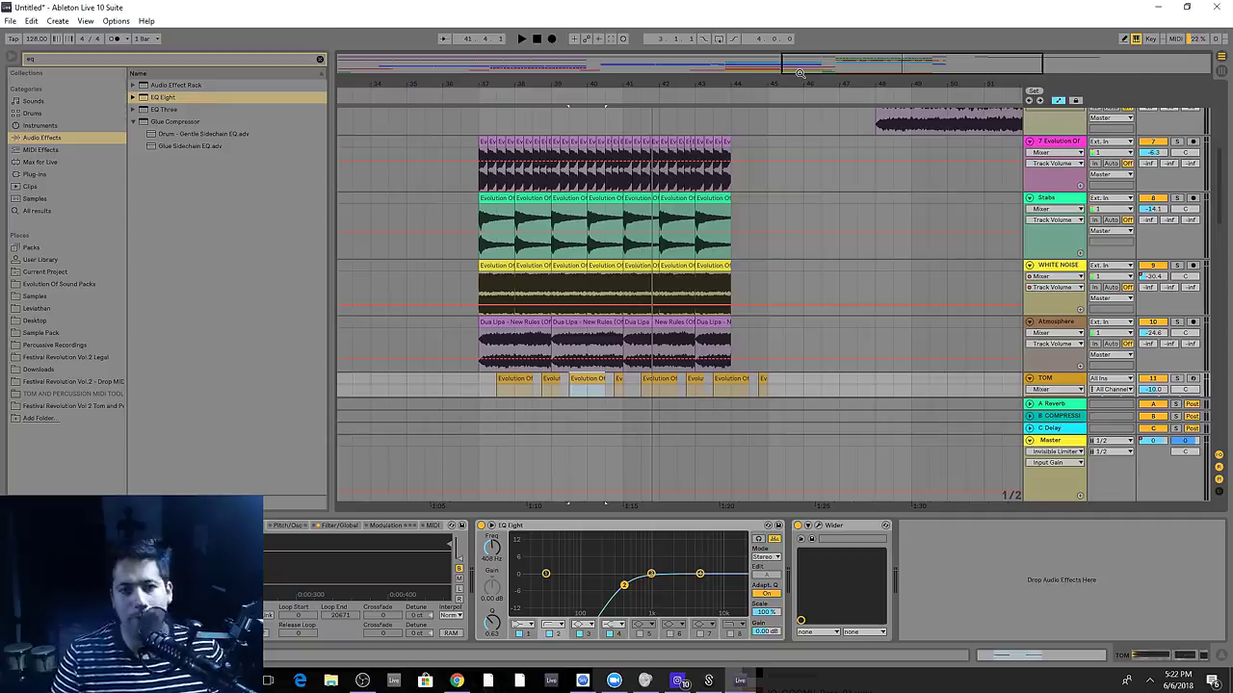
drag(823, 64, 824, 40)
scroll(408, 243, up, 7)
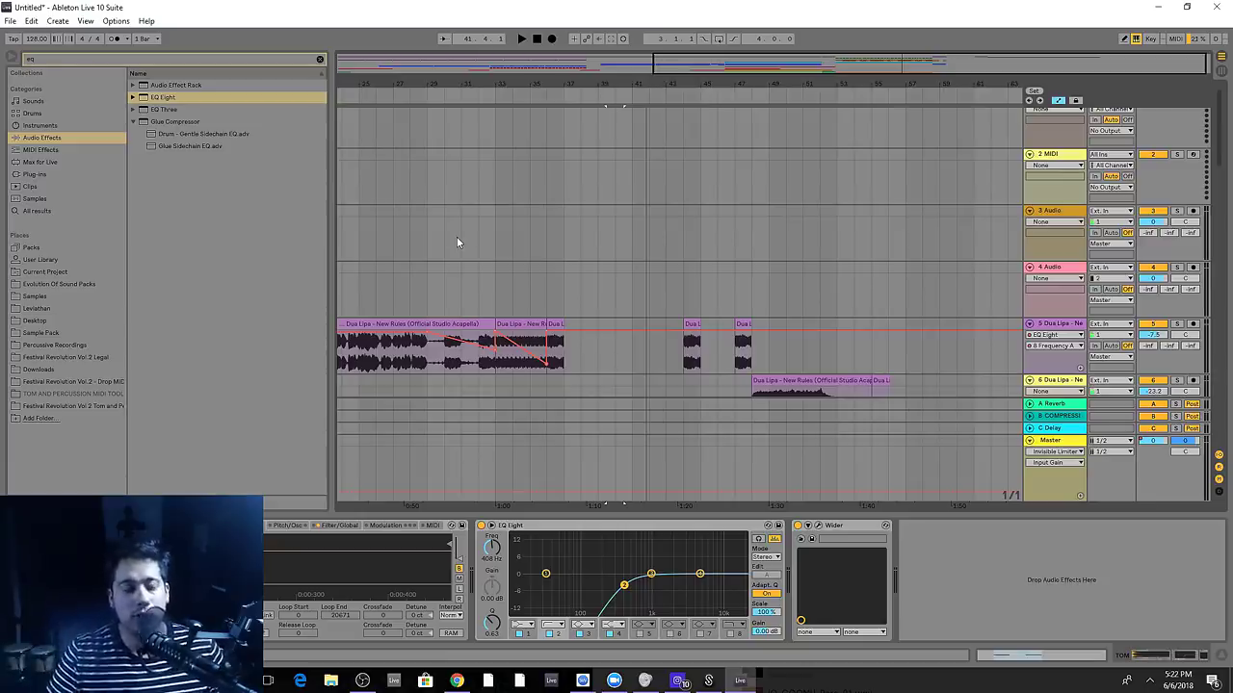
scroll(457, 237, up, 1)
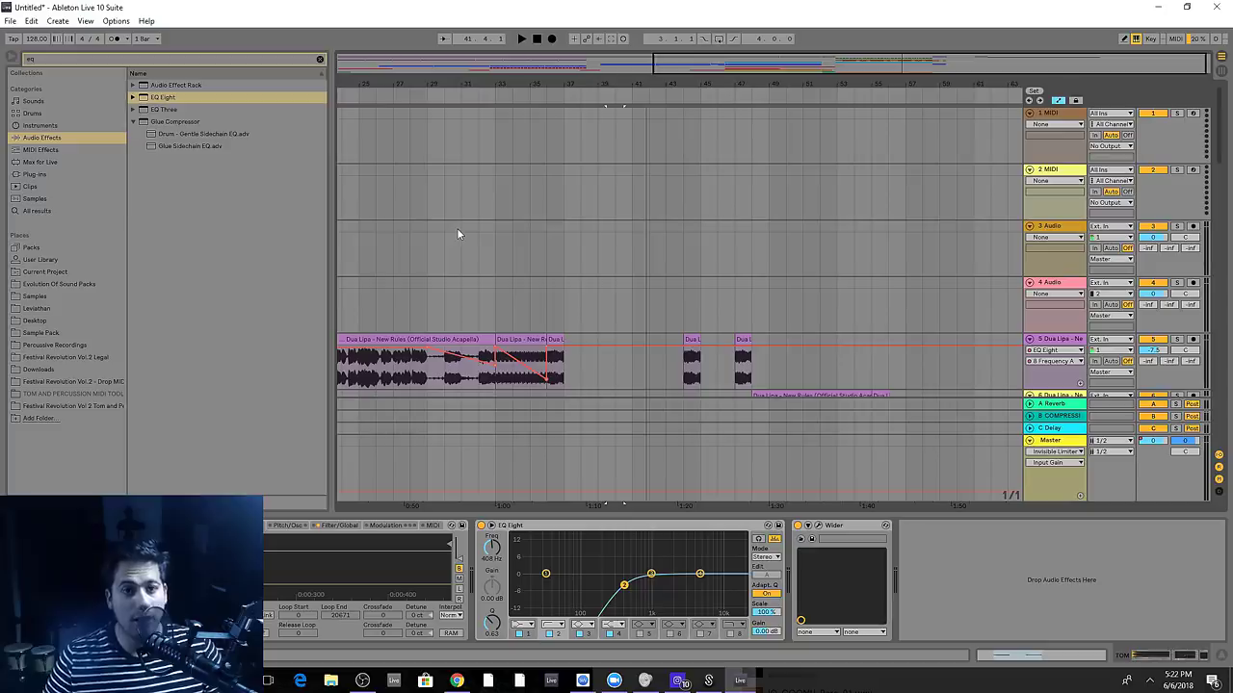
scroll(540, 359, down, 10)
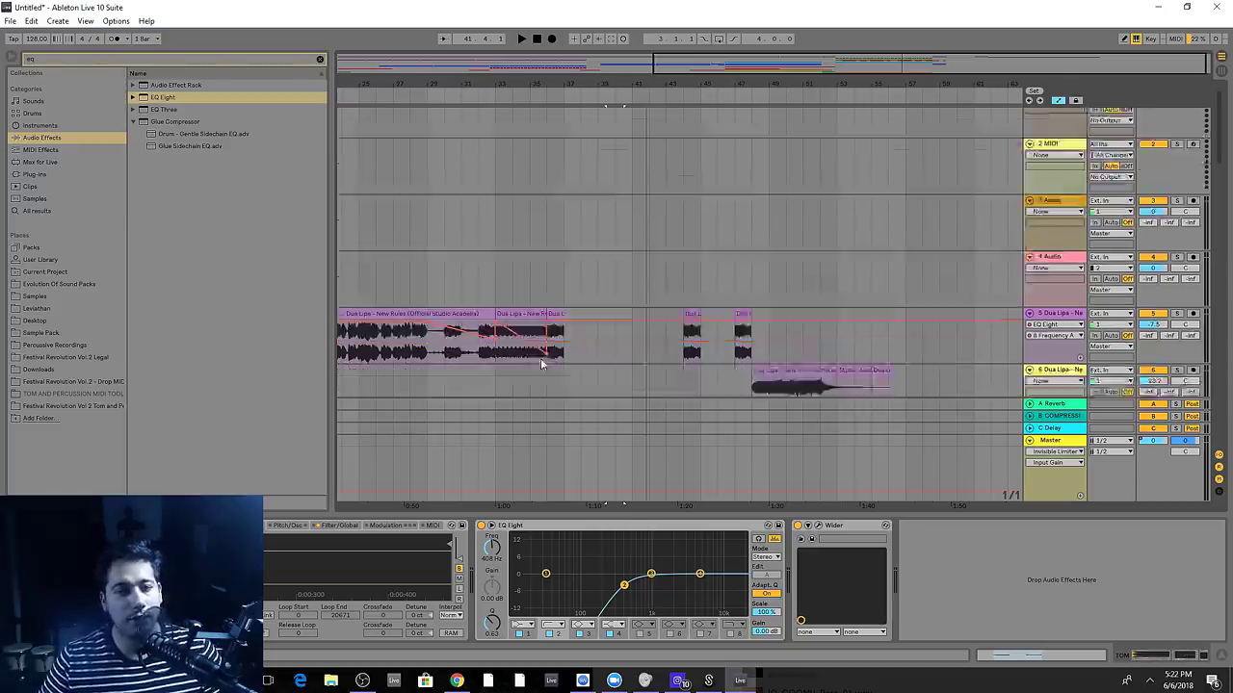